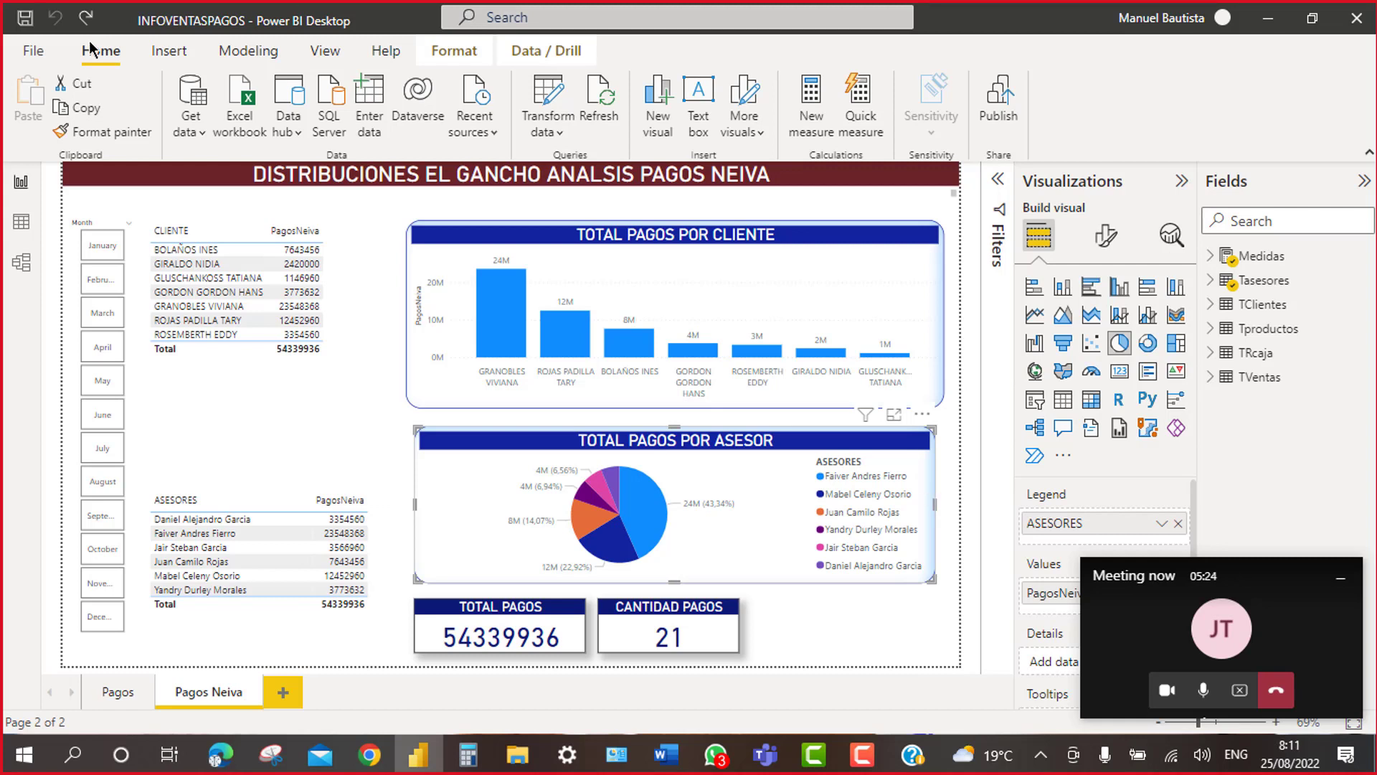
# Step: View the model diagram with the Fields and Properties panes collapsed, then return to the report
pyautogui.click(20, 264)
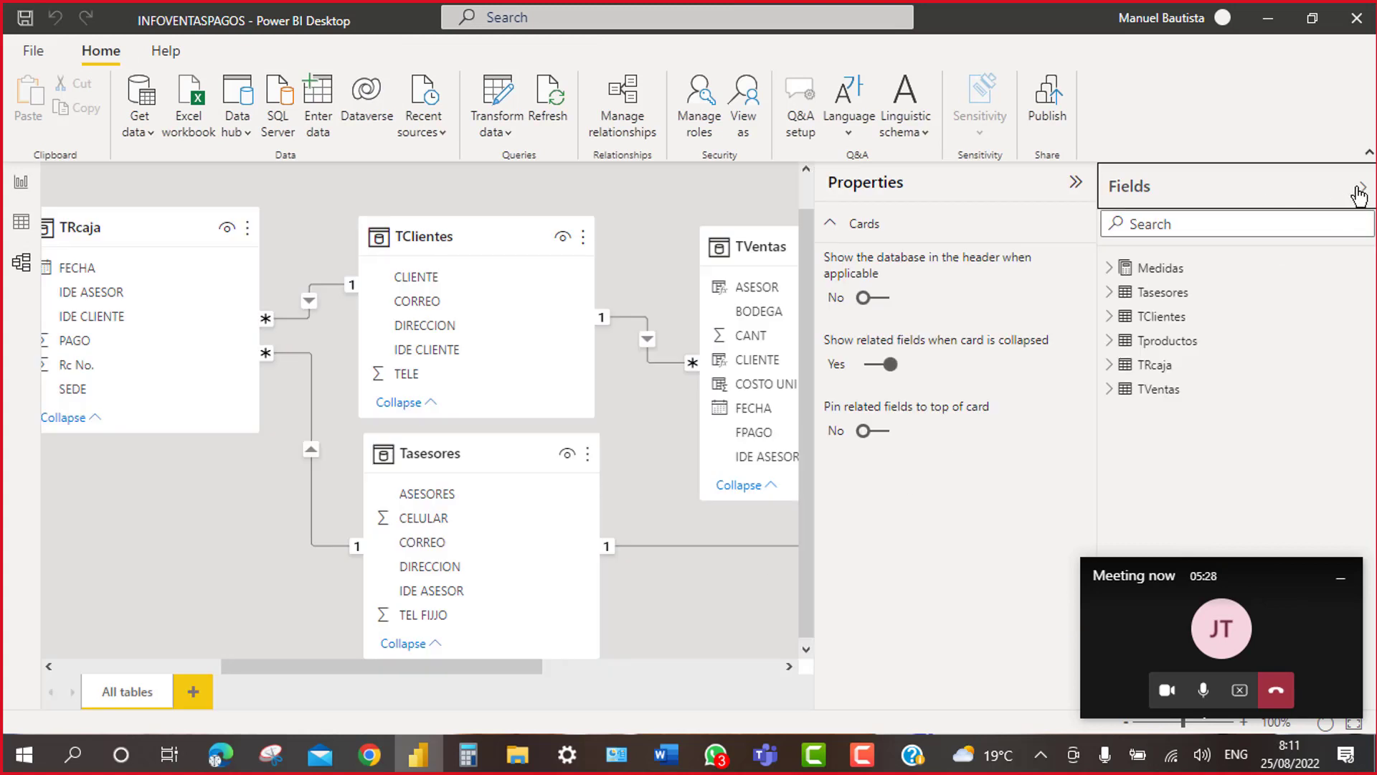
pyautogui.click(1360, 189)
pyautogui.click(1325, 187)
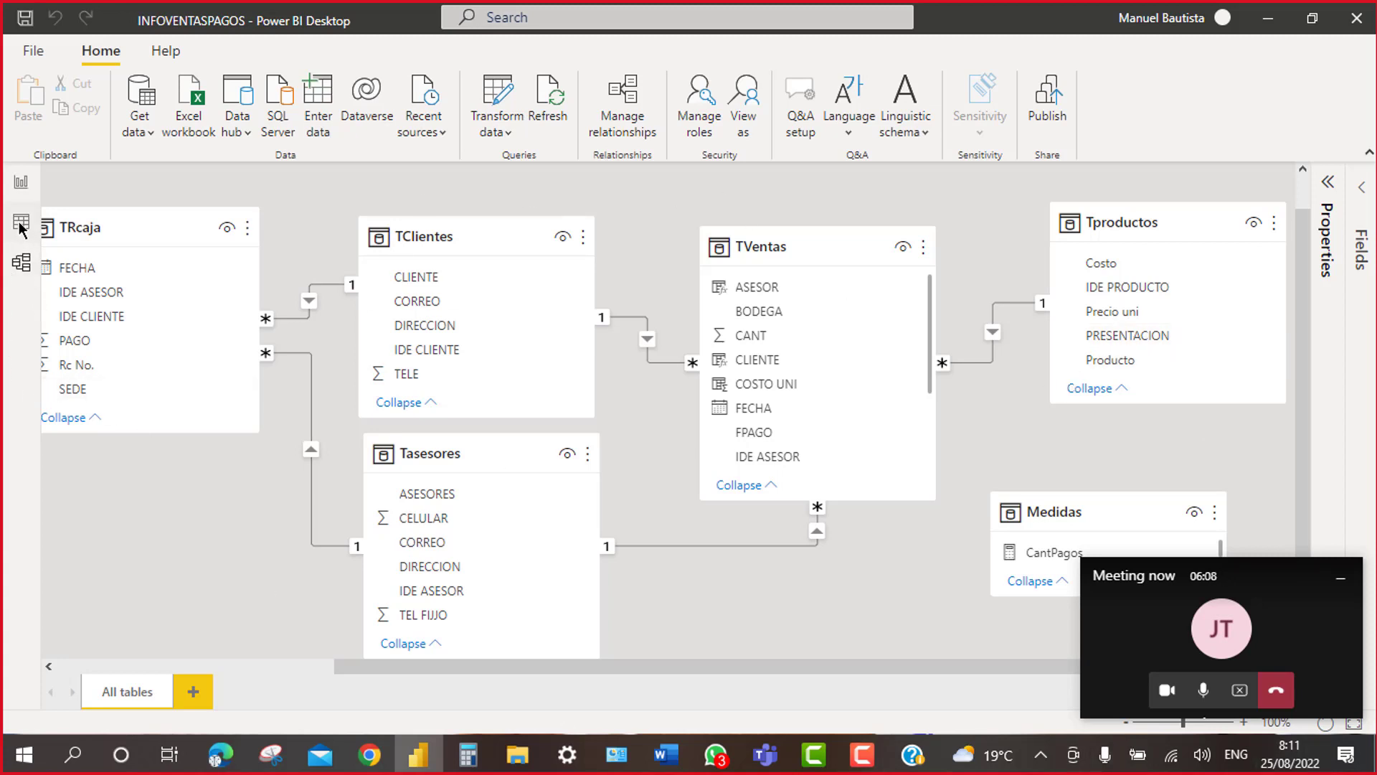
pyautogui.click(21, 183)
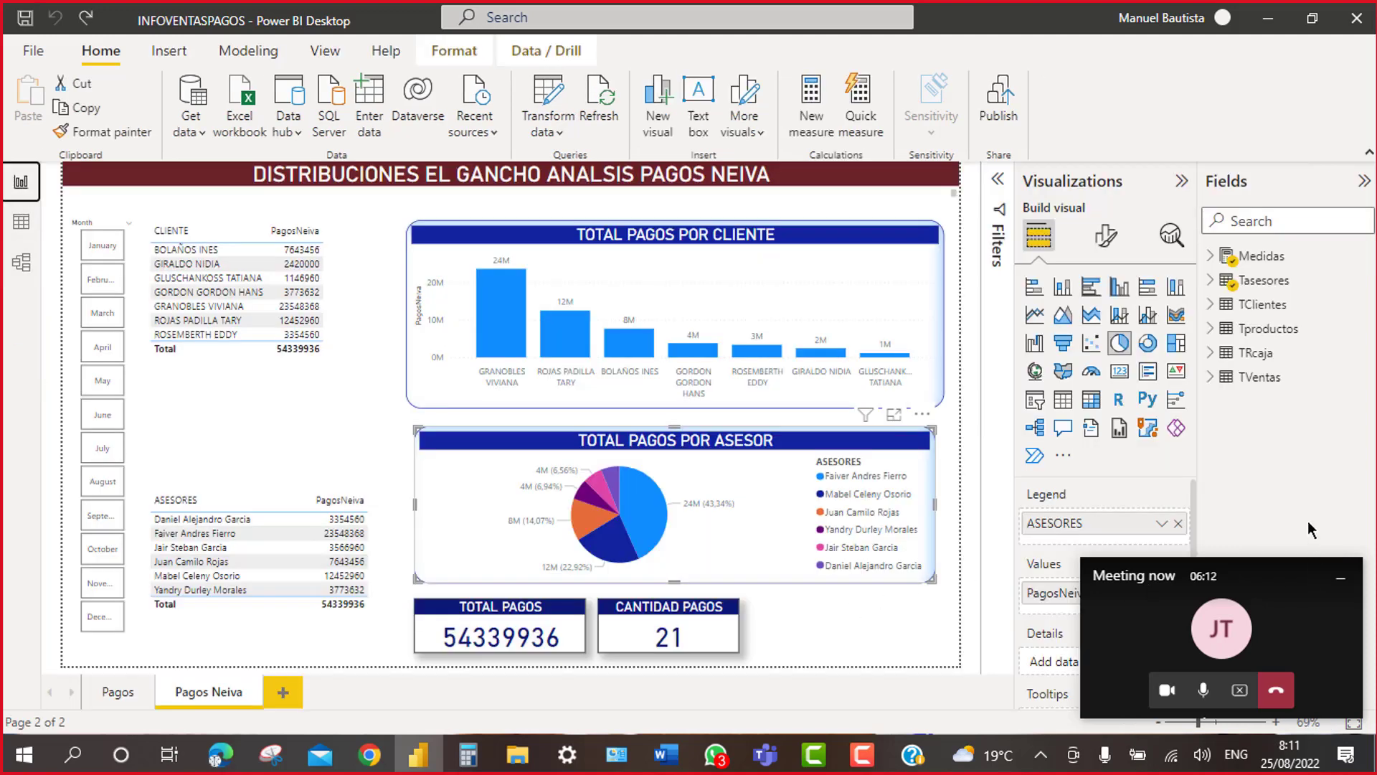
pyautogui.click(1337, 580)
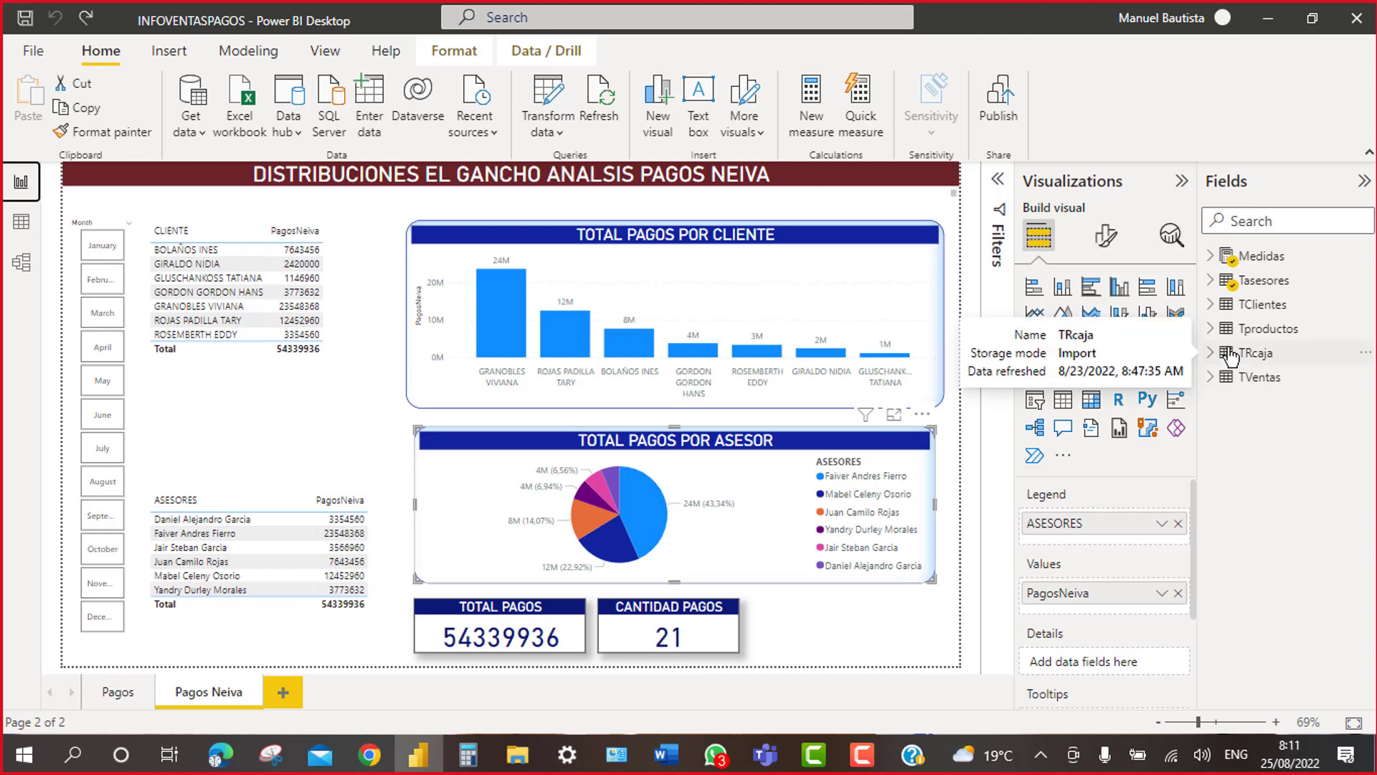
# Step: In data view, browse the TRcaja table's PAGO column, then show the empty Medidas table
pyautogui.click(21, 221)
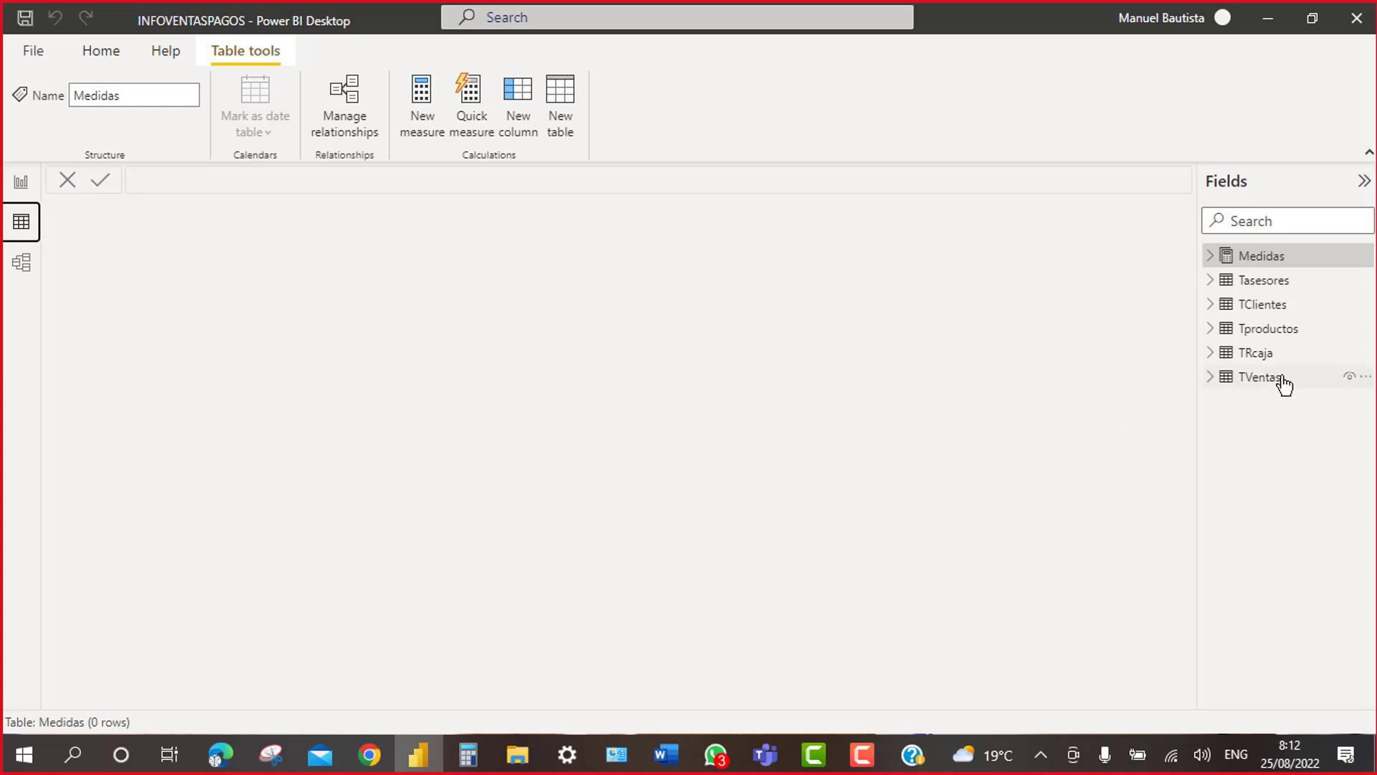
pyautogui.click(1251, 354)
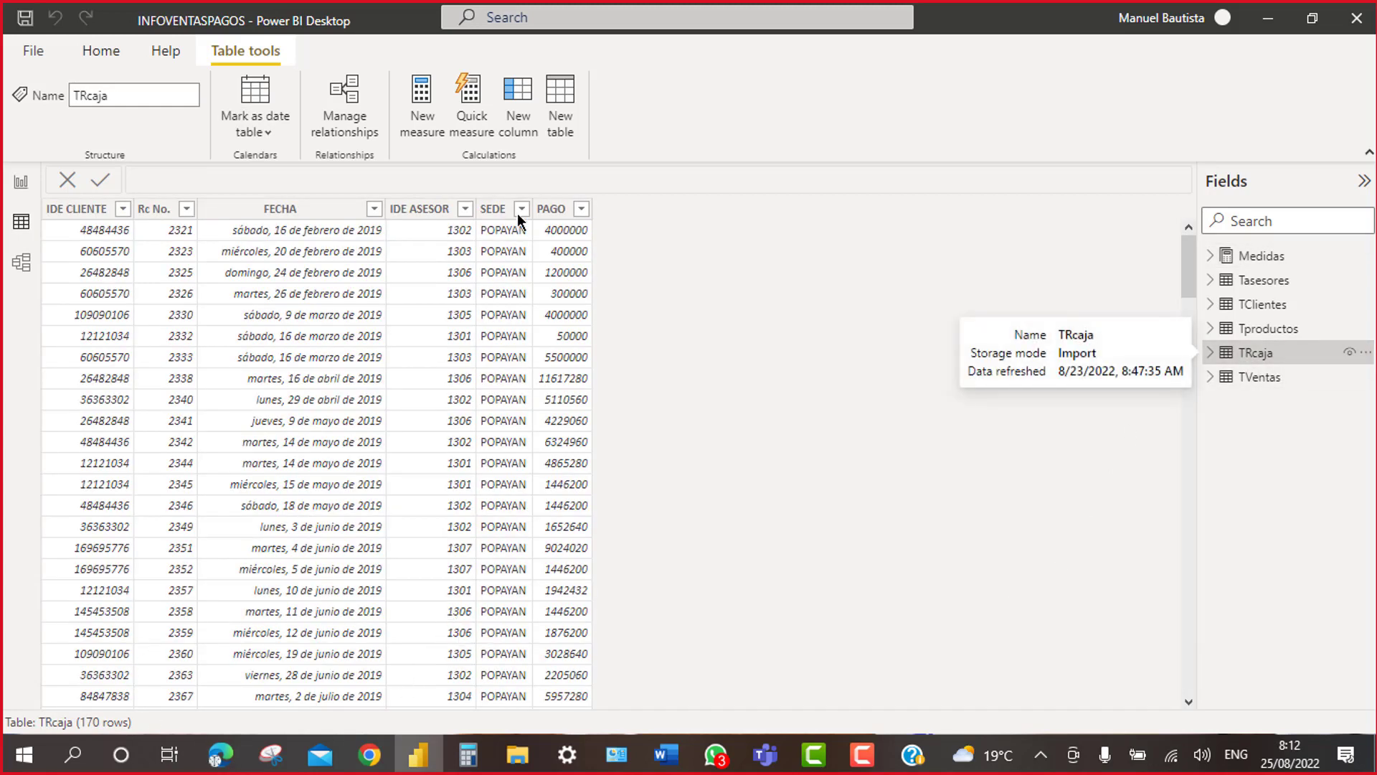
pyautogui.click(558, 214)
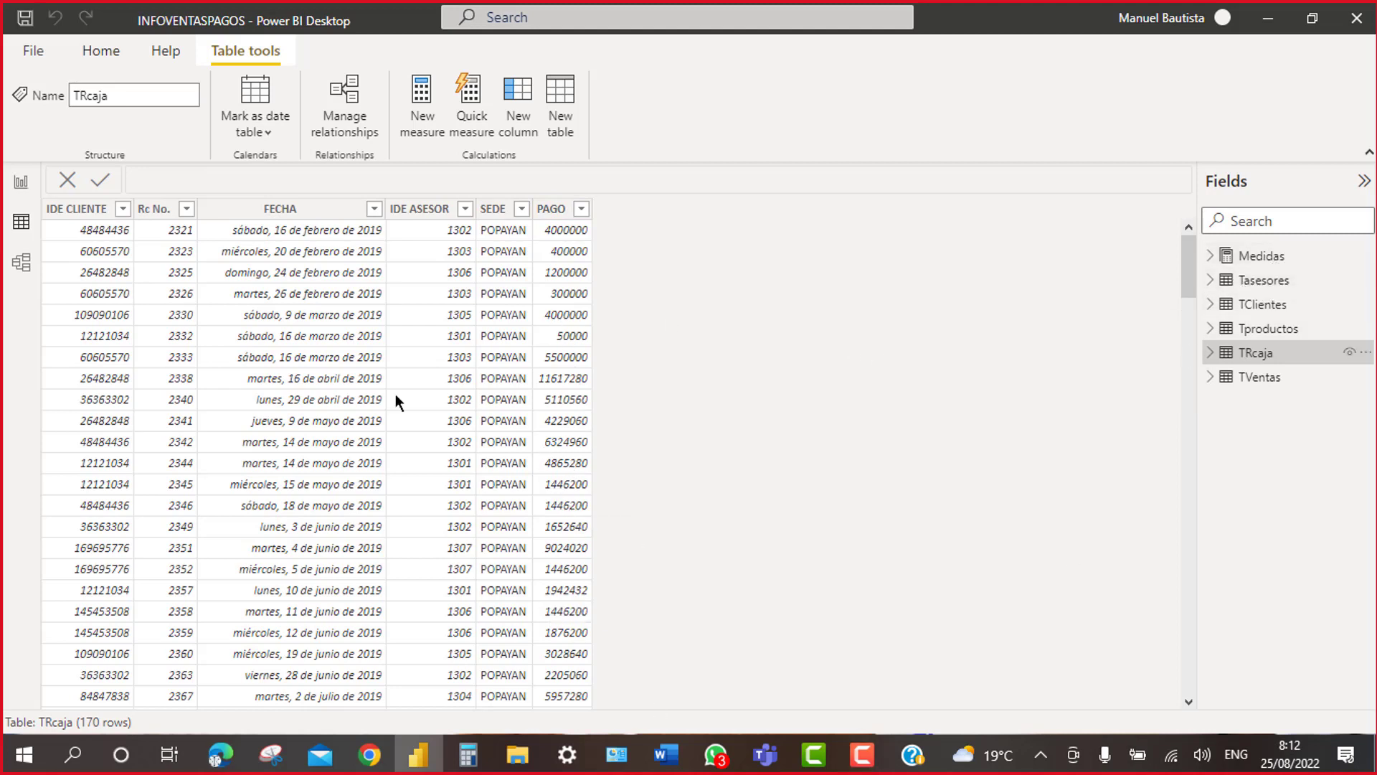
pyautogui.rightClick(1263, 359)
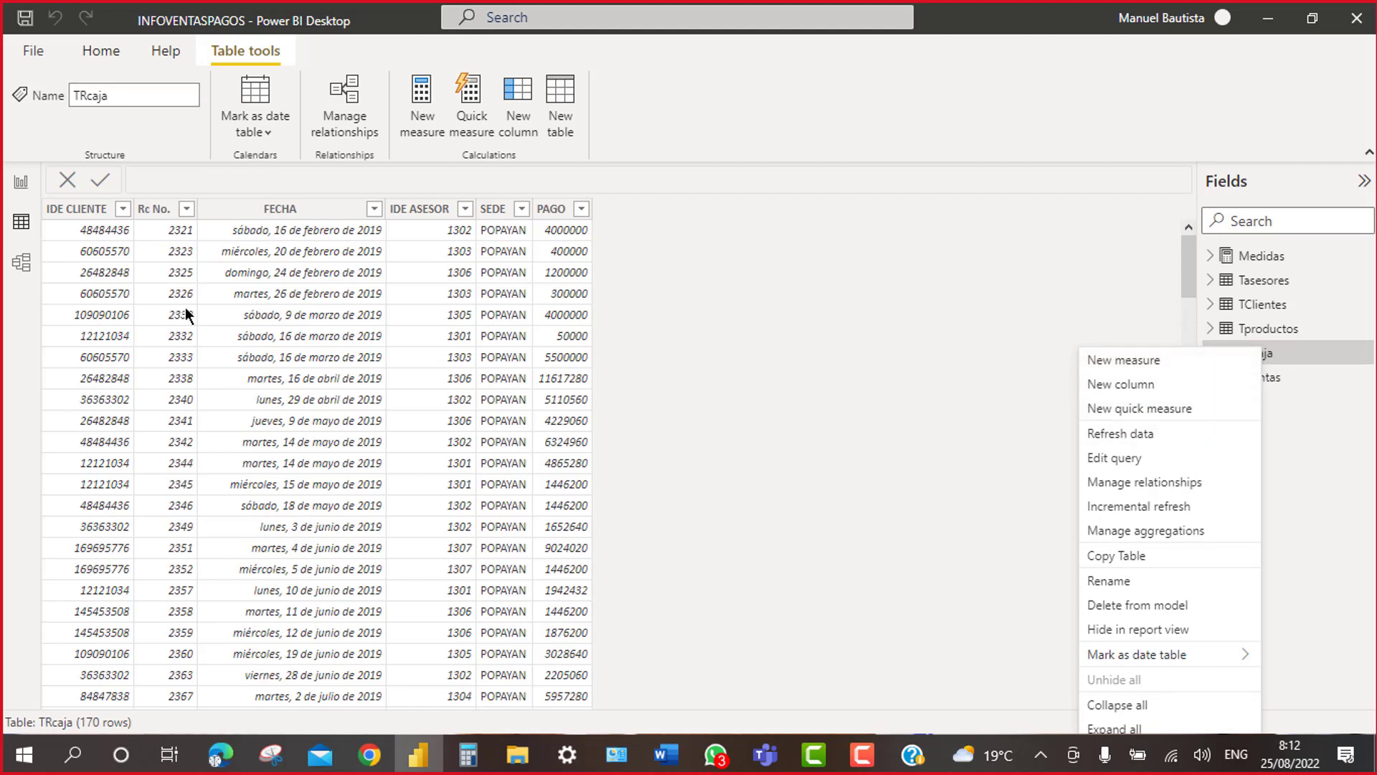
pyautogui.click(101, 53)
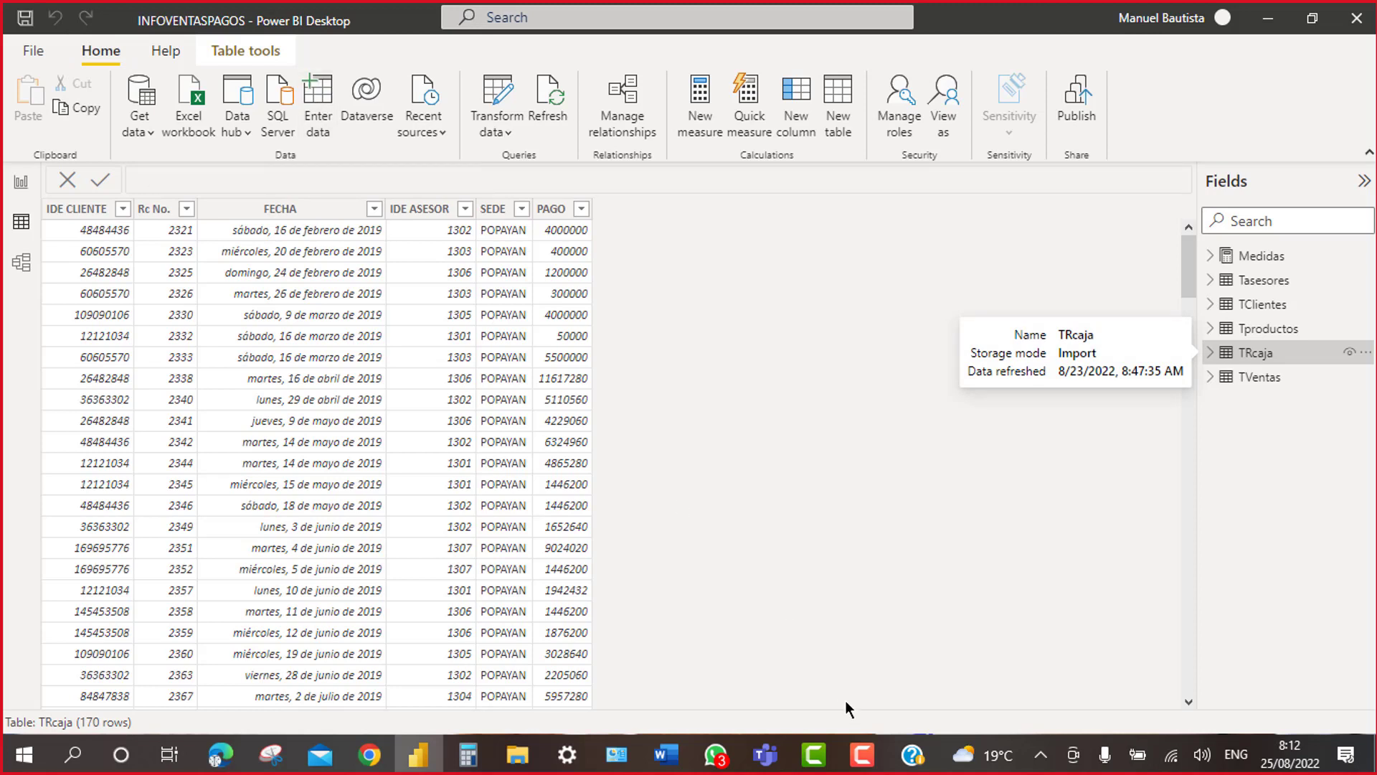
pyautogui.click(1261, 266)
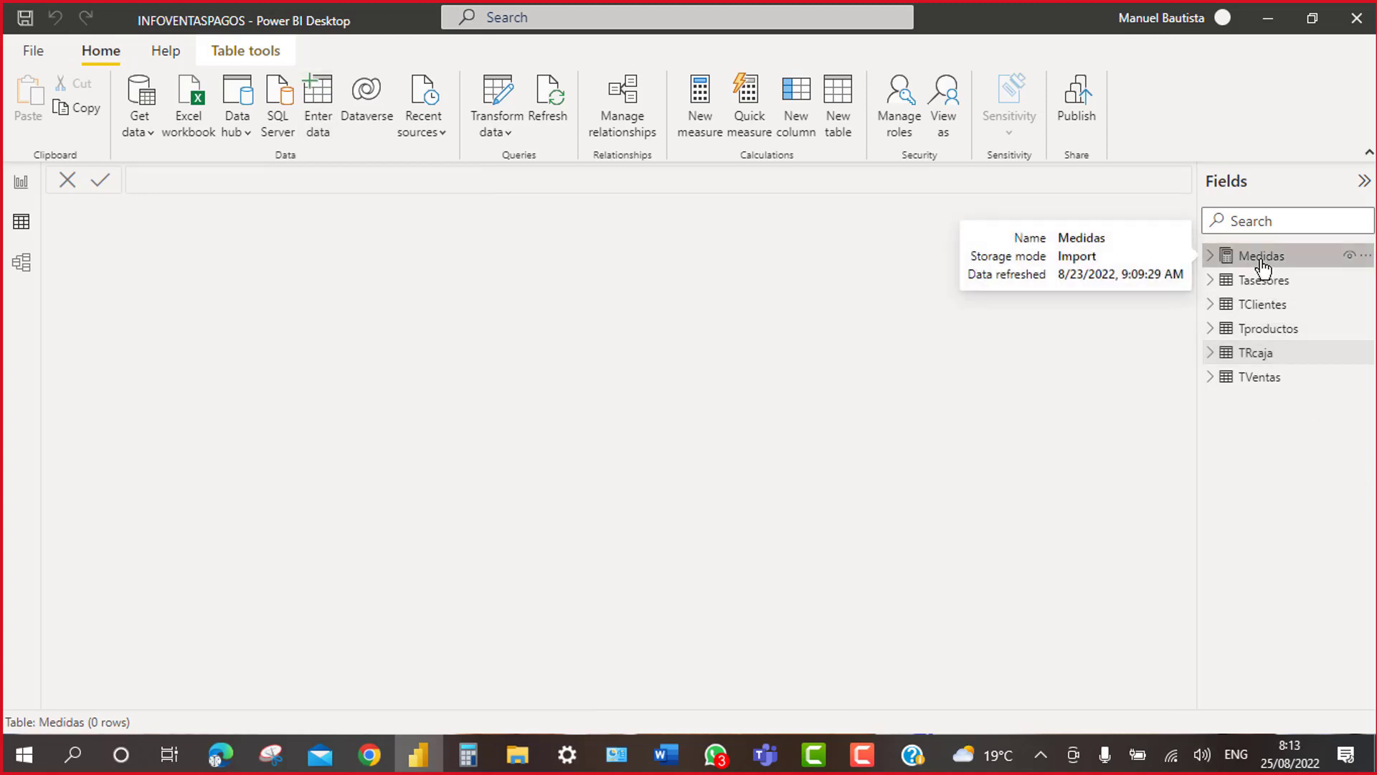
# Step: Expand Medidas > Mpagos and show the CantPagos formula, COUNT(TRcaja[PAGO])
pyautogui.click(1211, 257)
pyautogui.click(1225, 281)
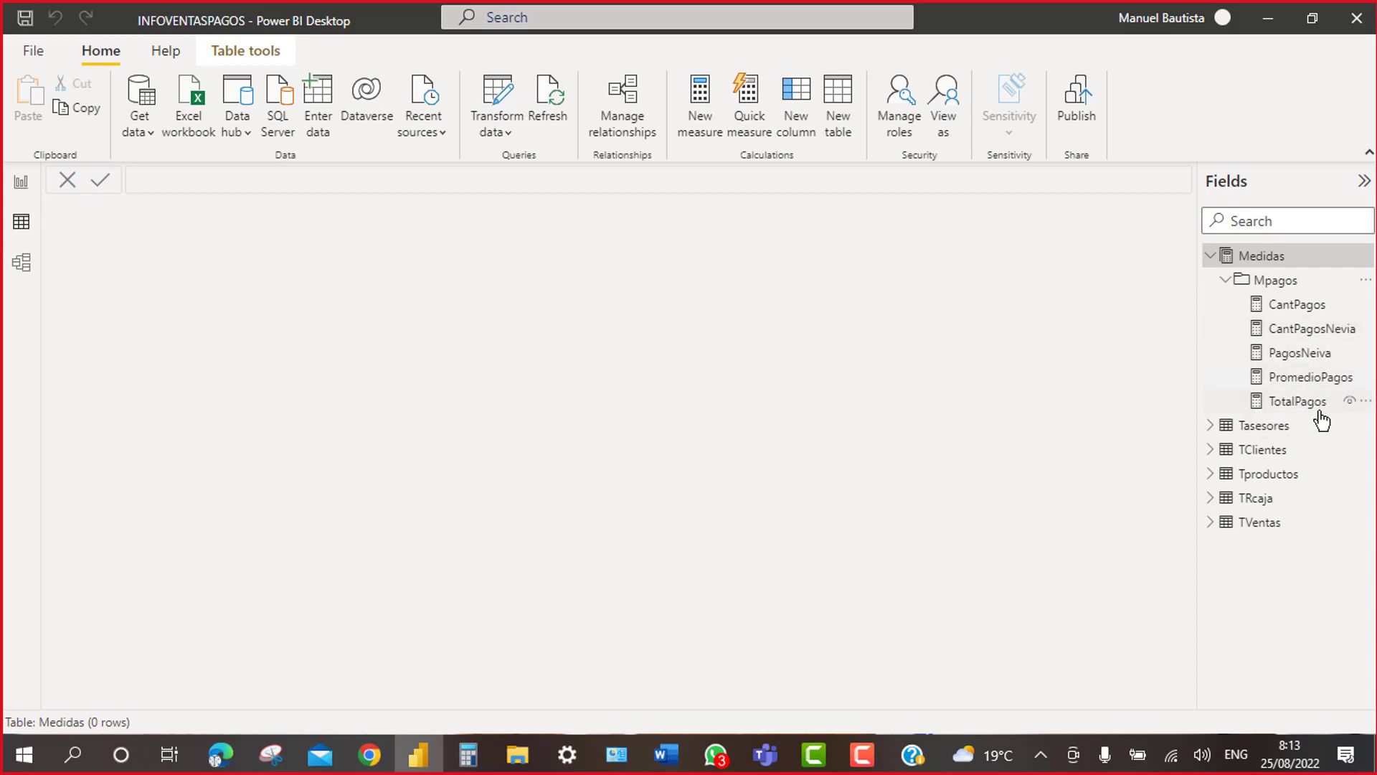
pyautogui.click(1299, 307)
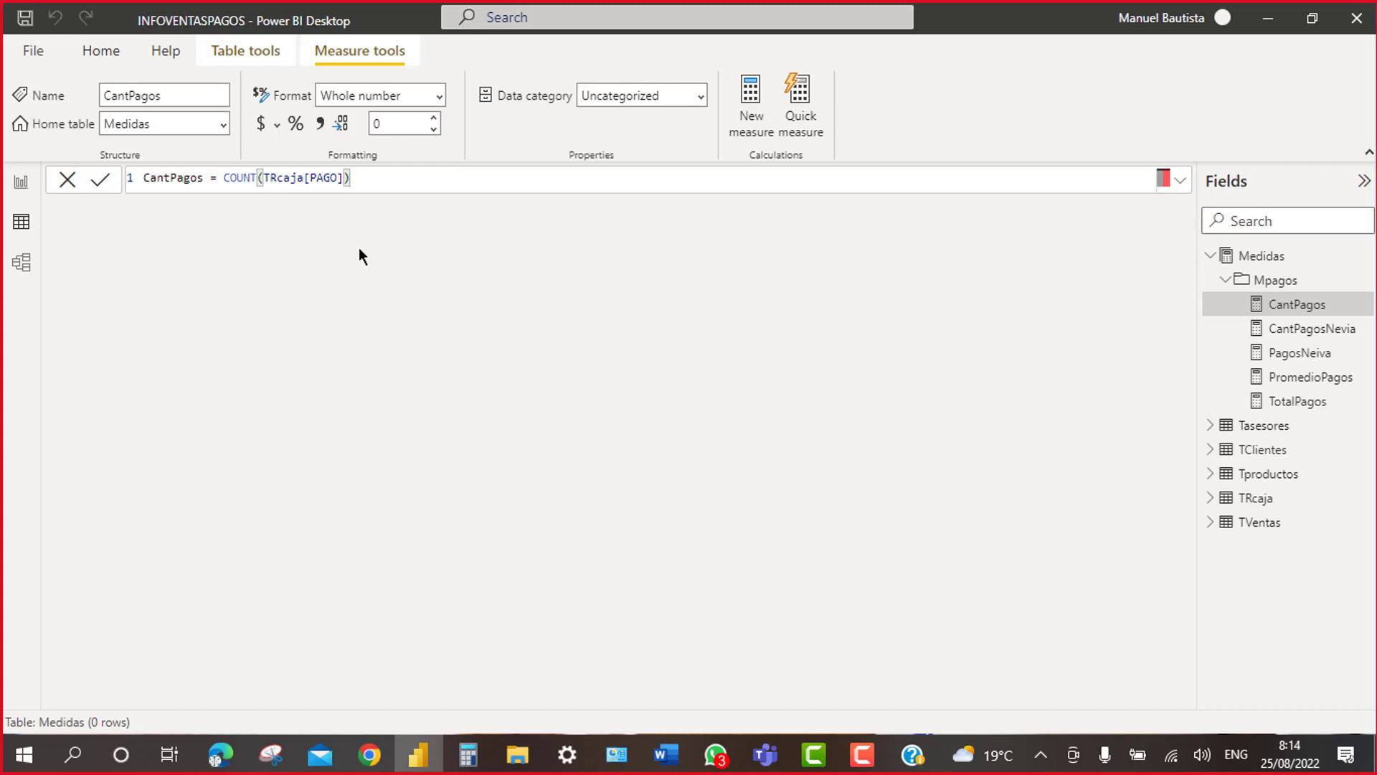
# Step: Review the TotalPagos, PromedioPagos and PagosNeiva measure formulas, glancing at the TRcaja data
pyautogui.click(1293, 402)
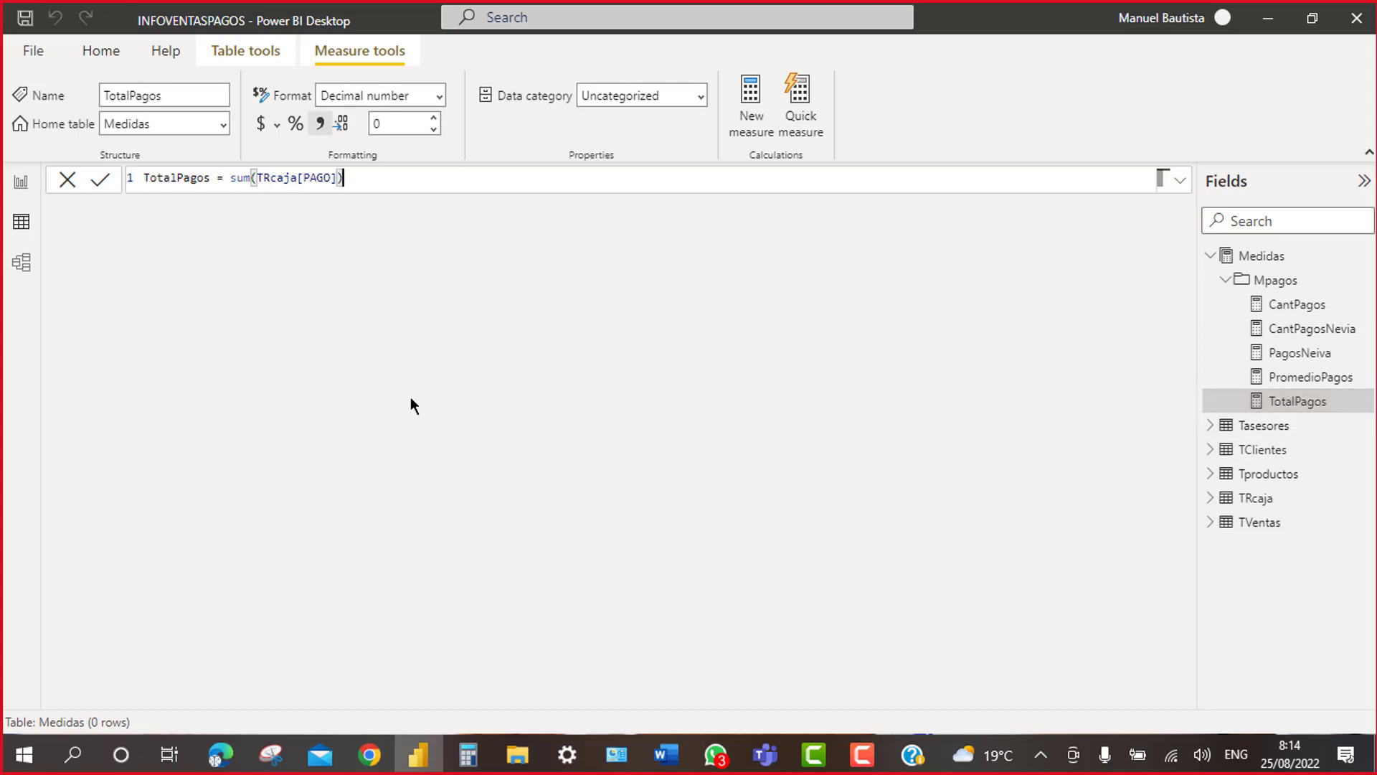
pyautogui.click(1259, 500)
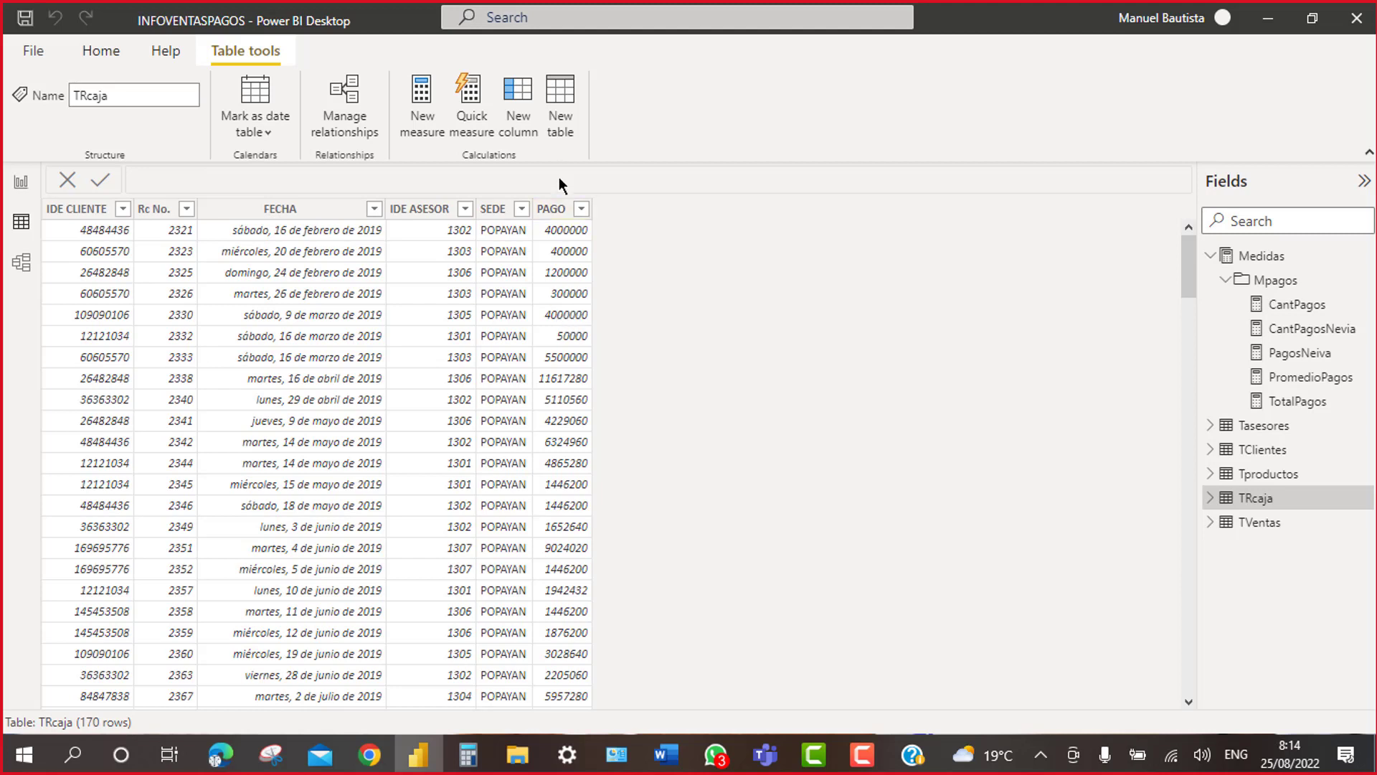
pyautogui.click(1288, 413)
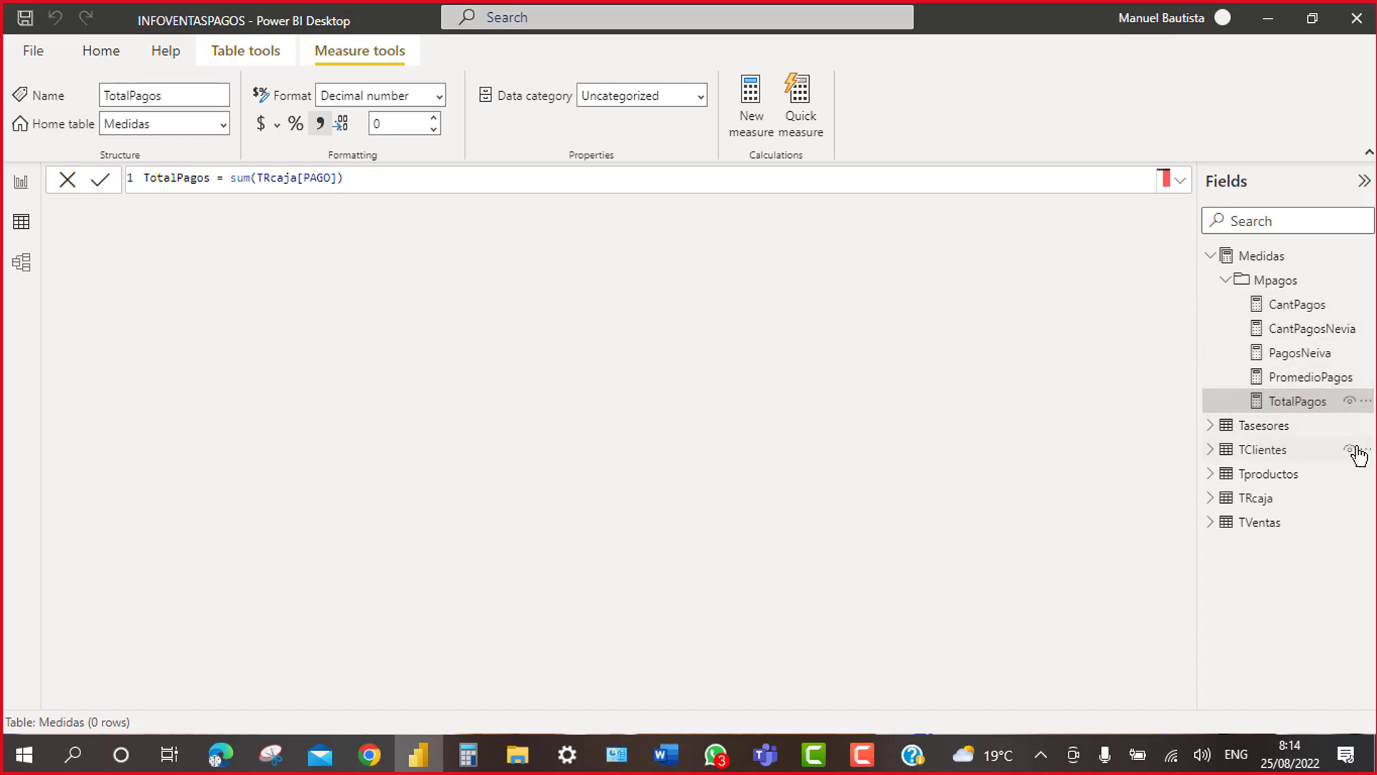
pyautogui.click(1287, 382)
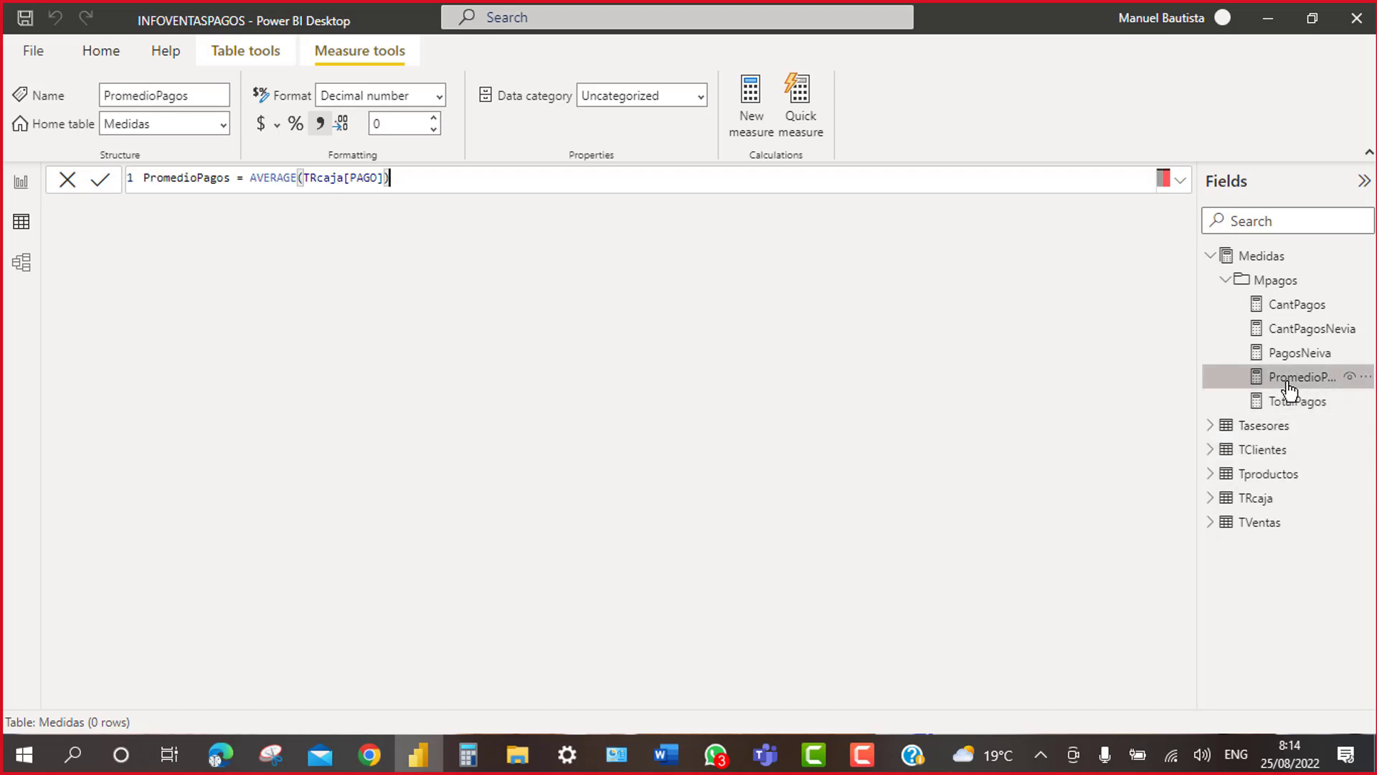
pyautogui.click(1287, 356)
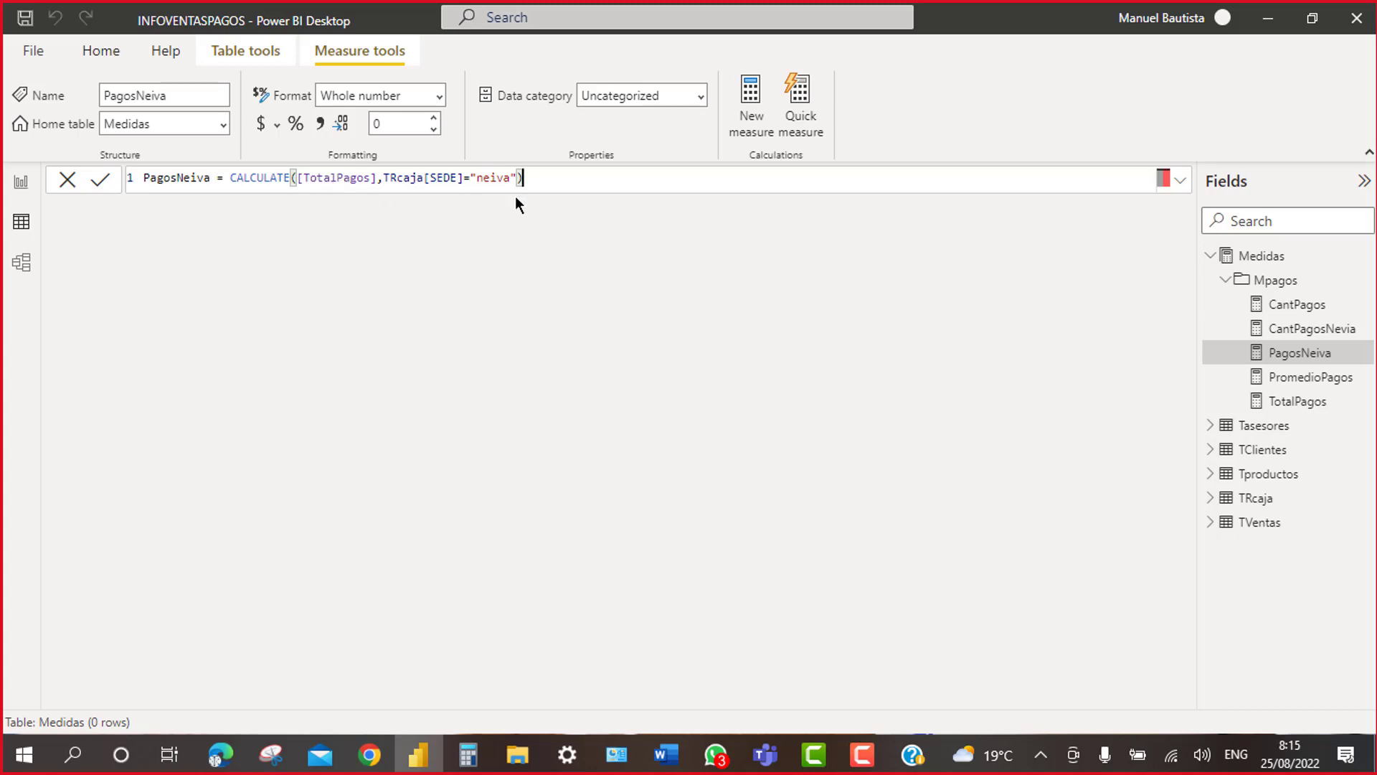
# Step: Re-check the TotalPagos, CantPagos and PagosNeiva formulas, then show the model relationships diagram
pyautogui.scroll(-1, 555, 180)
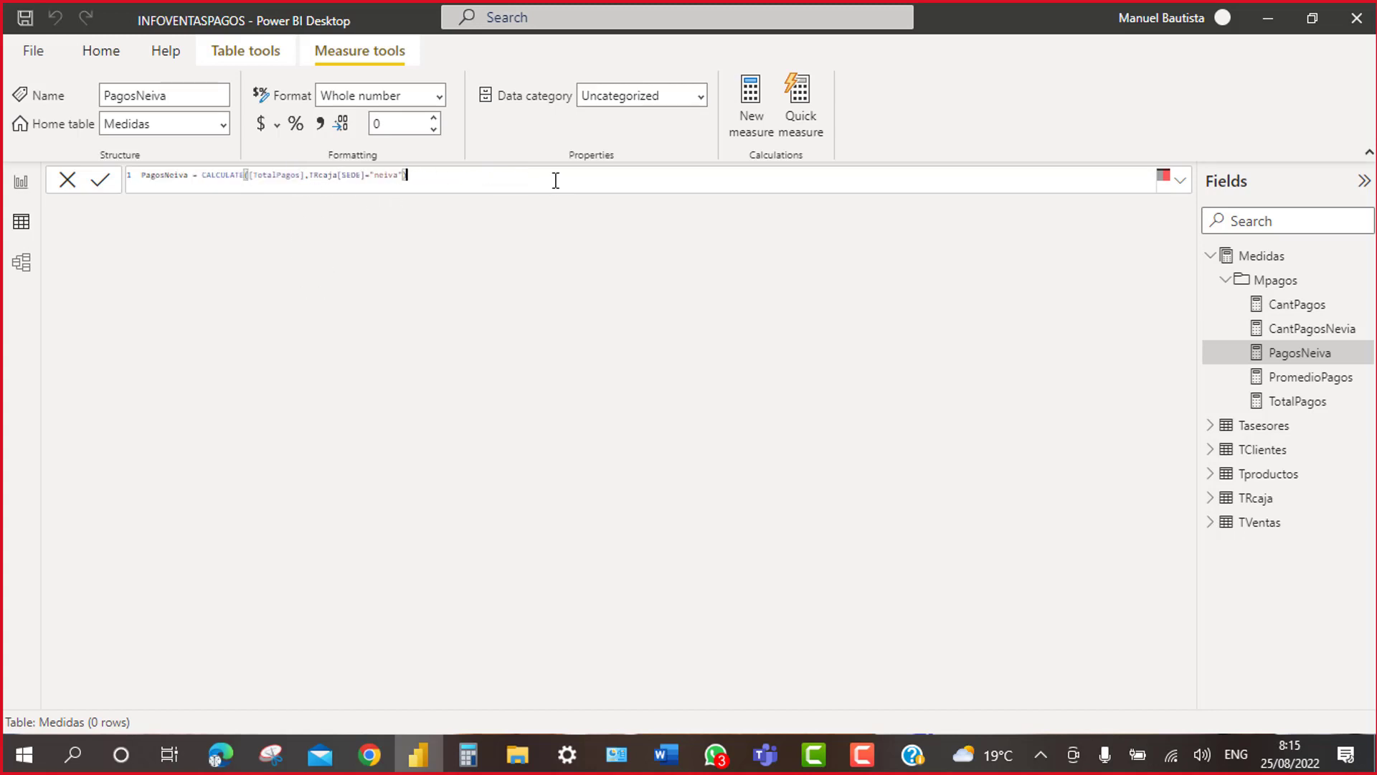
pyautogui.scroll(3, 556, 179)
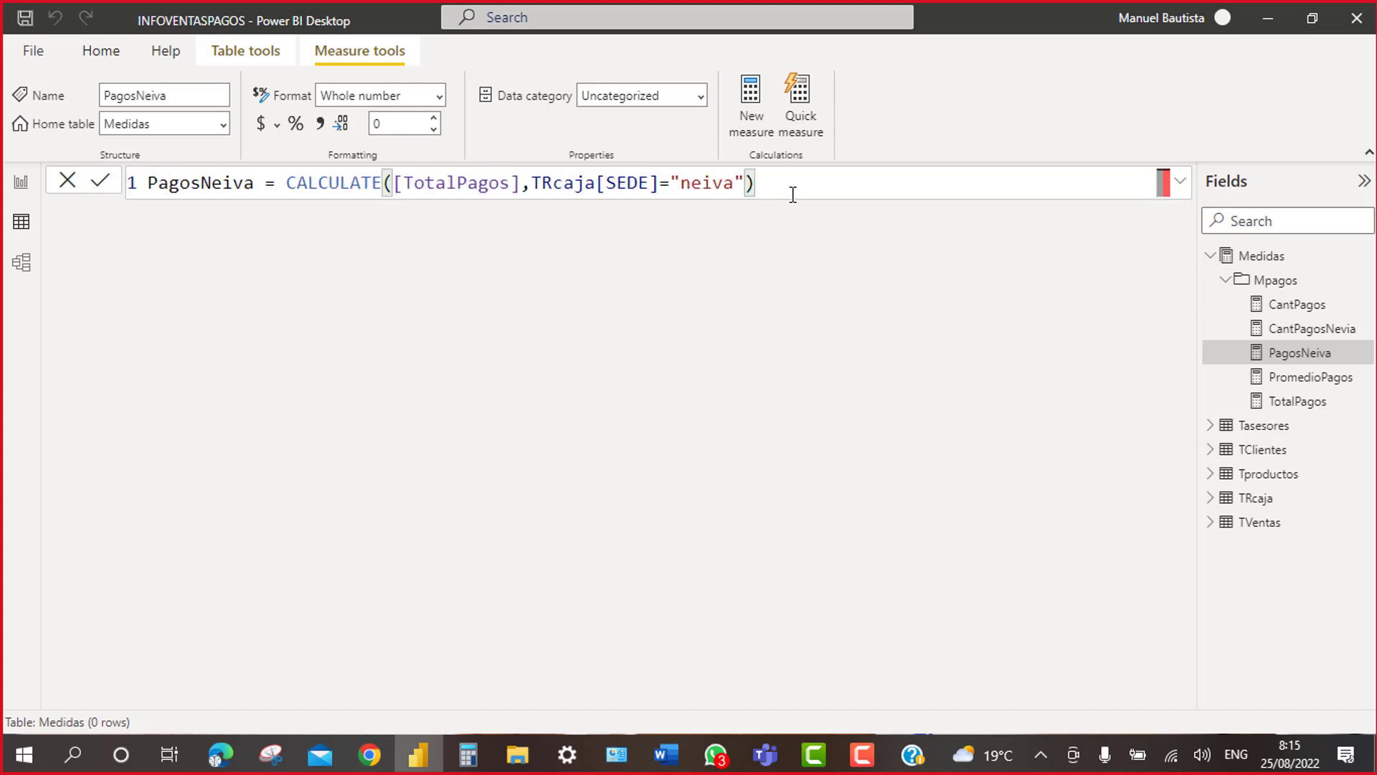
pyautogui.scroll(1, 813, 178)
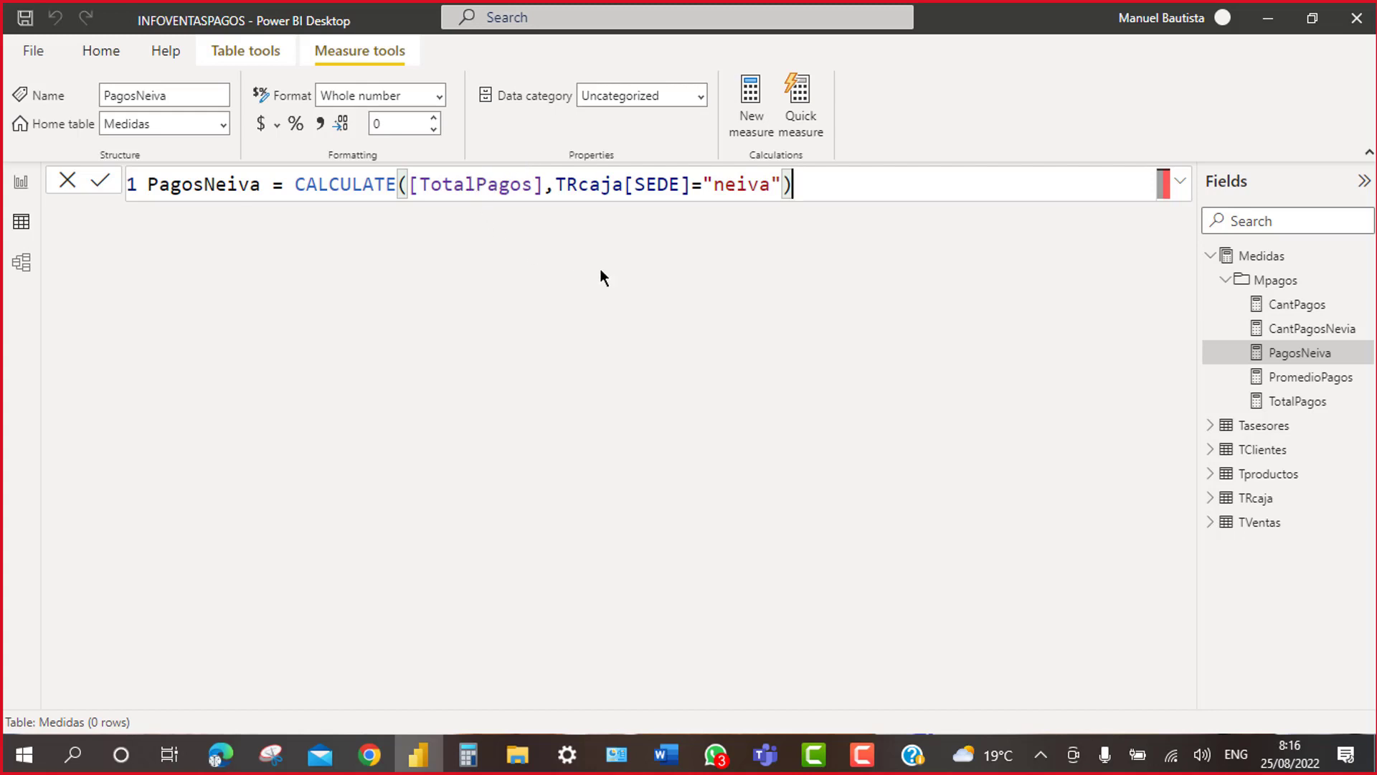
pyautogui.click(1302, 404)
pyautogui.click(1298, 308)
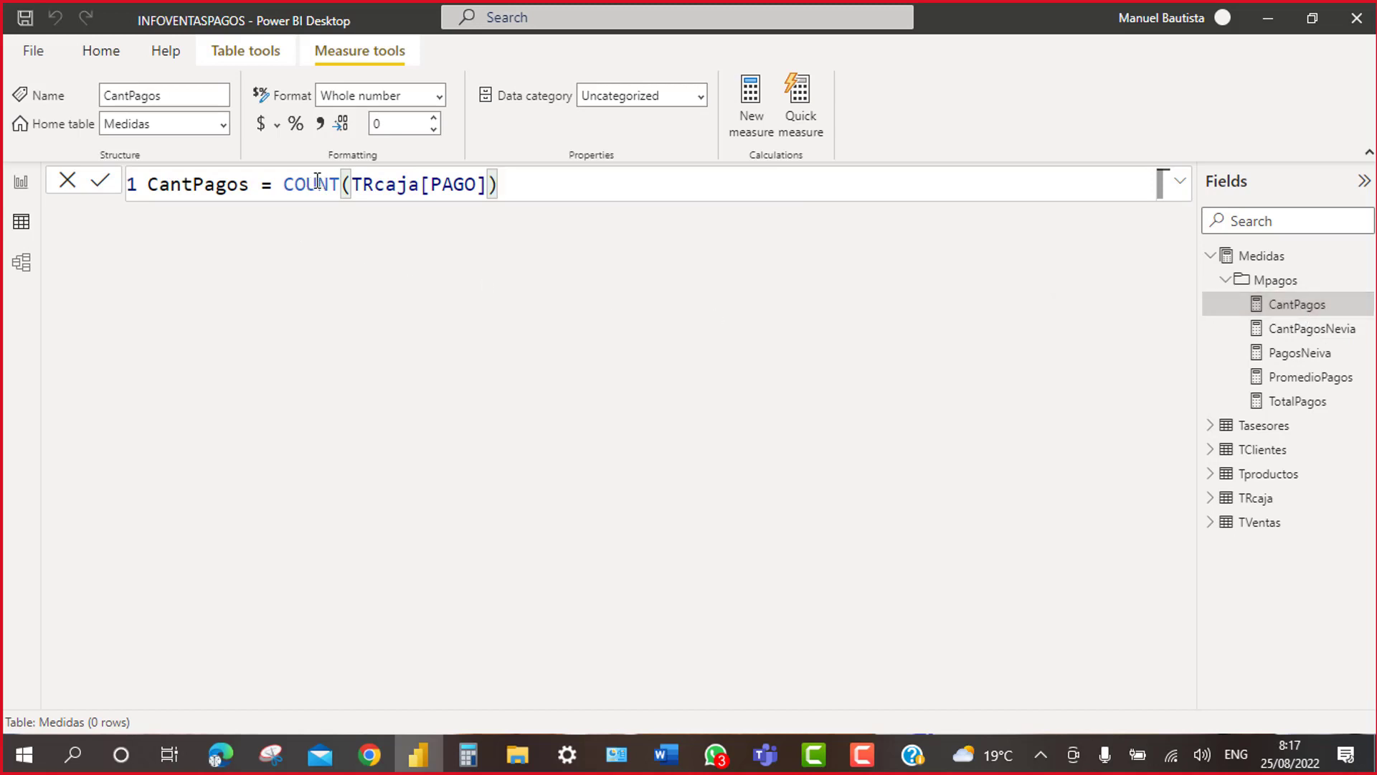
pyautogui.click(1257, 357)
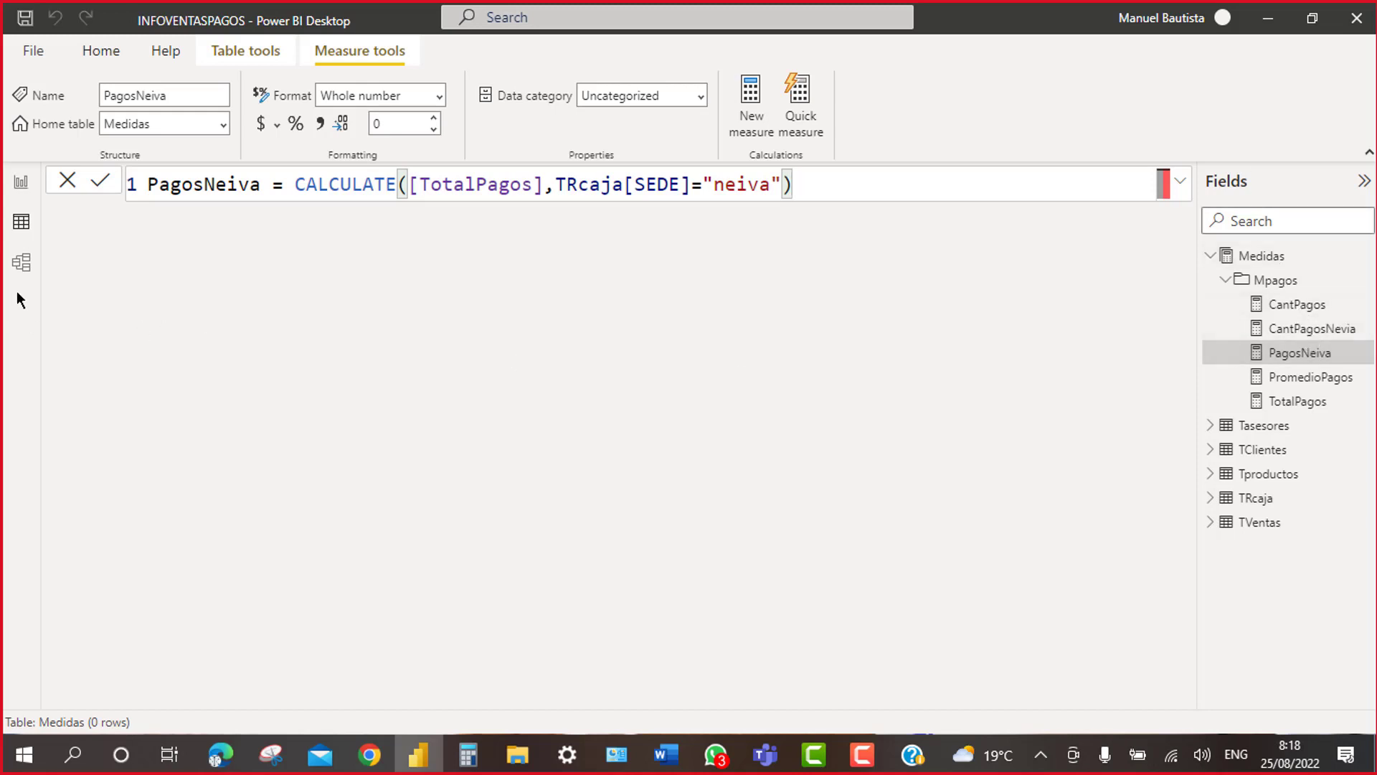
pyautogui.click(20, 264)
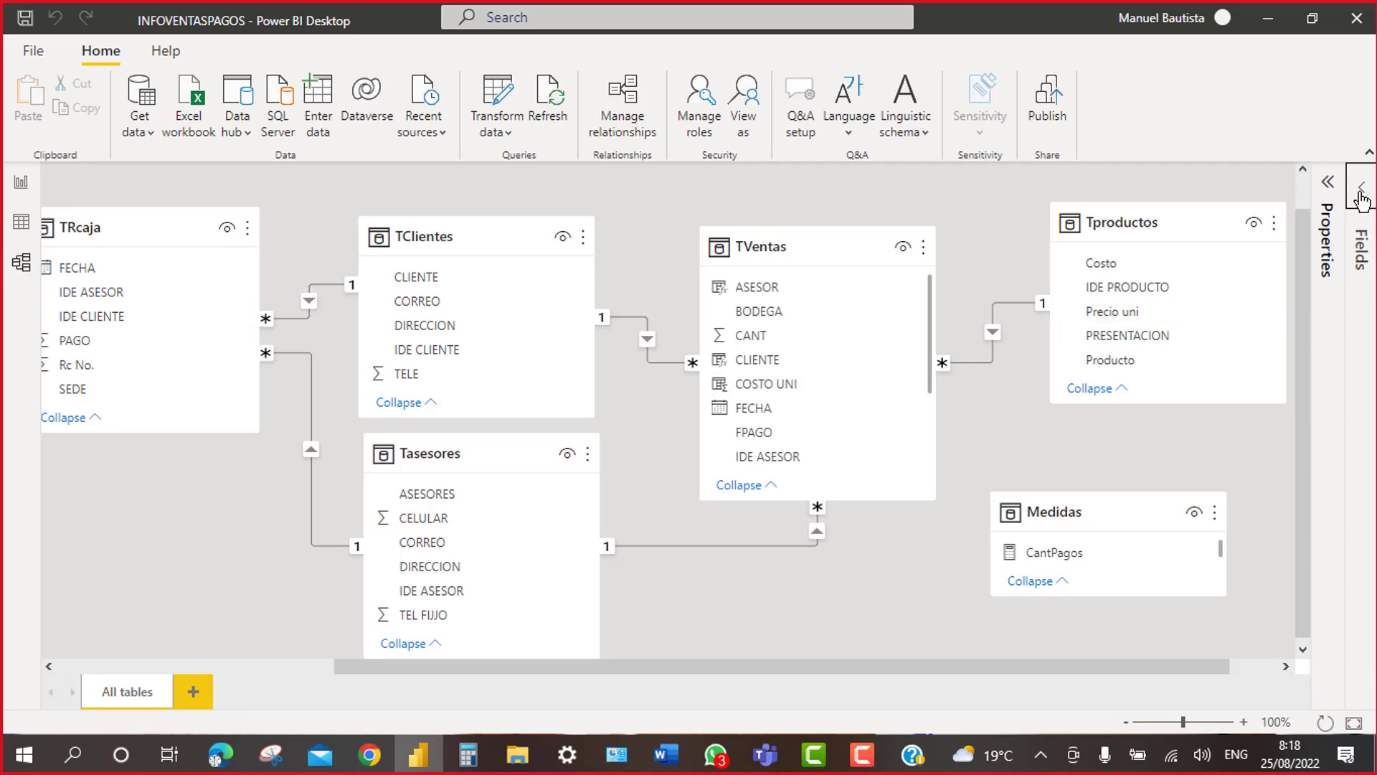
# Step: In the model view's Fields pane, expand Medidas > Mpagos and inspect the CantPagos measure's properties
pyautogui.click(1363, 216)
pyautogui.click(1108, 270)
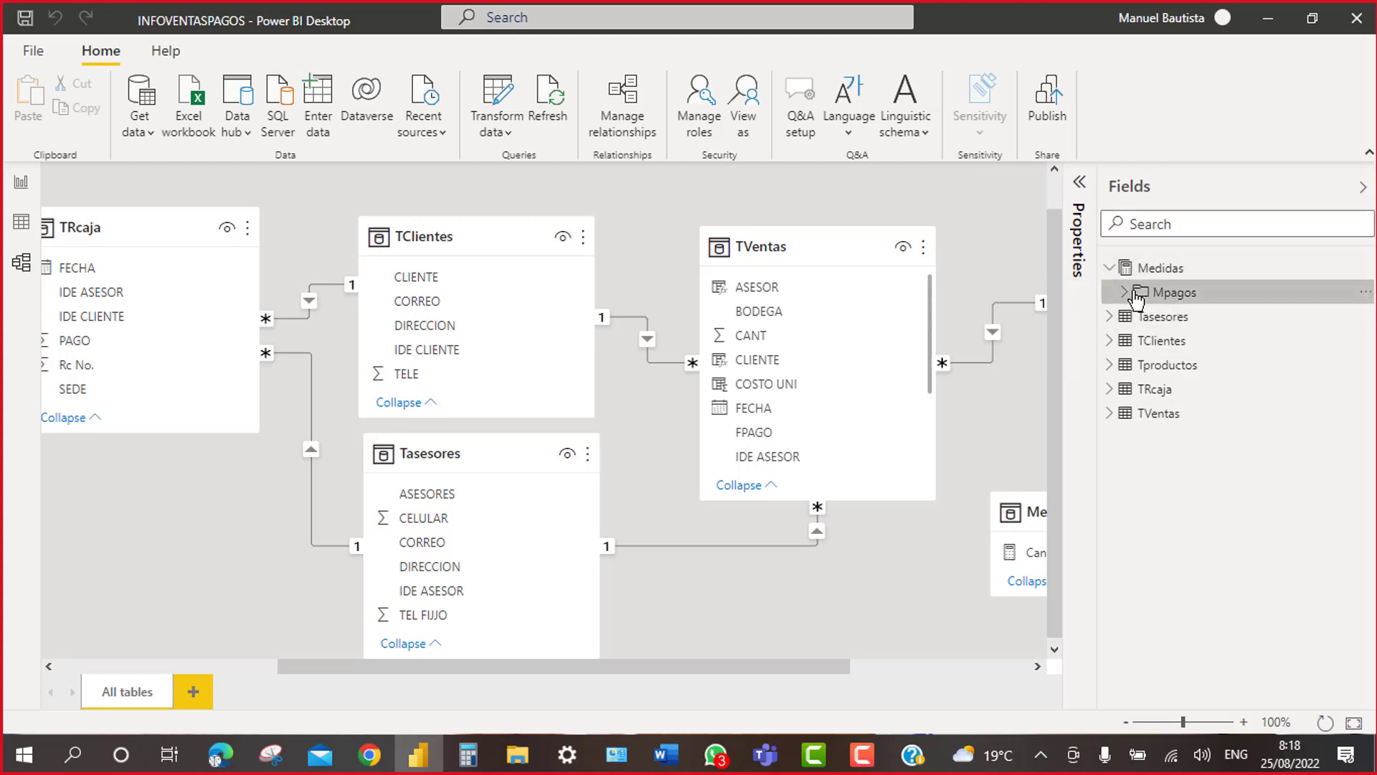
pyautogui.click(1123, 293)
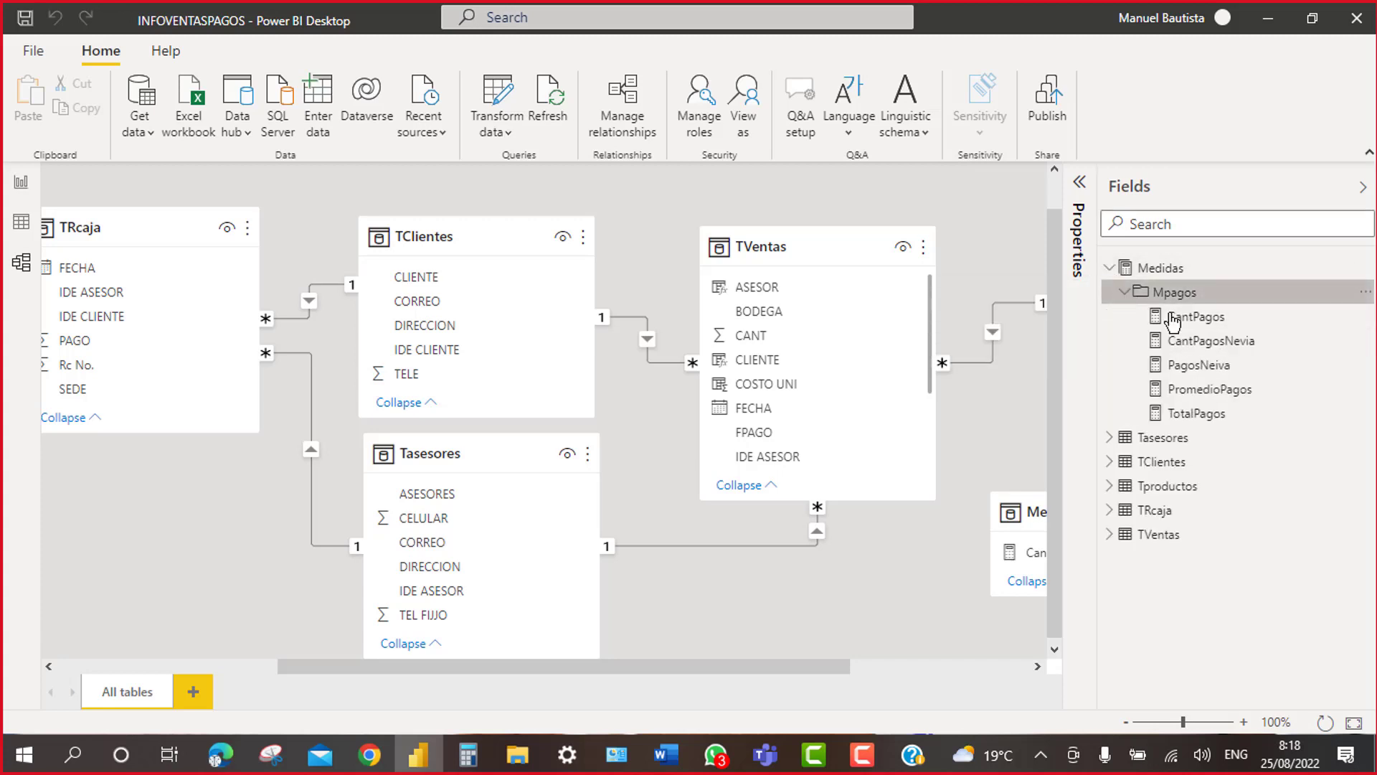
pyautogui.click(1195, 320)
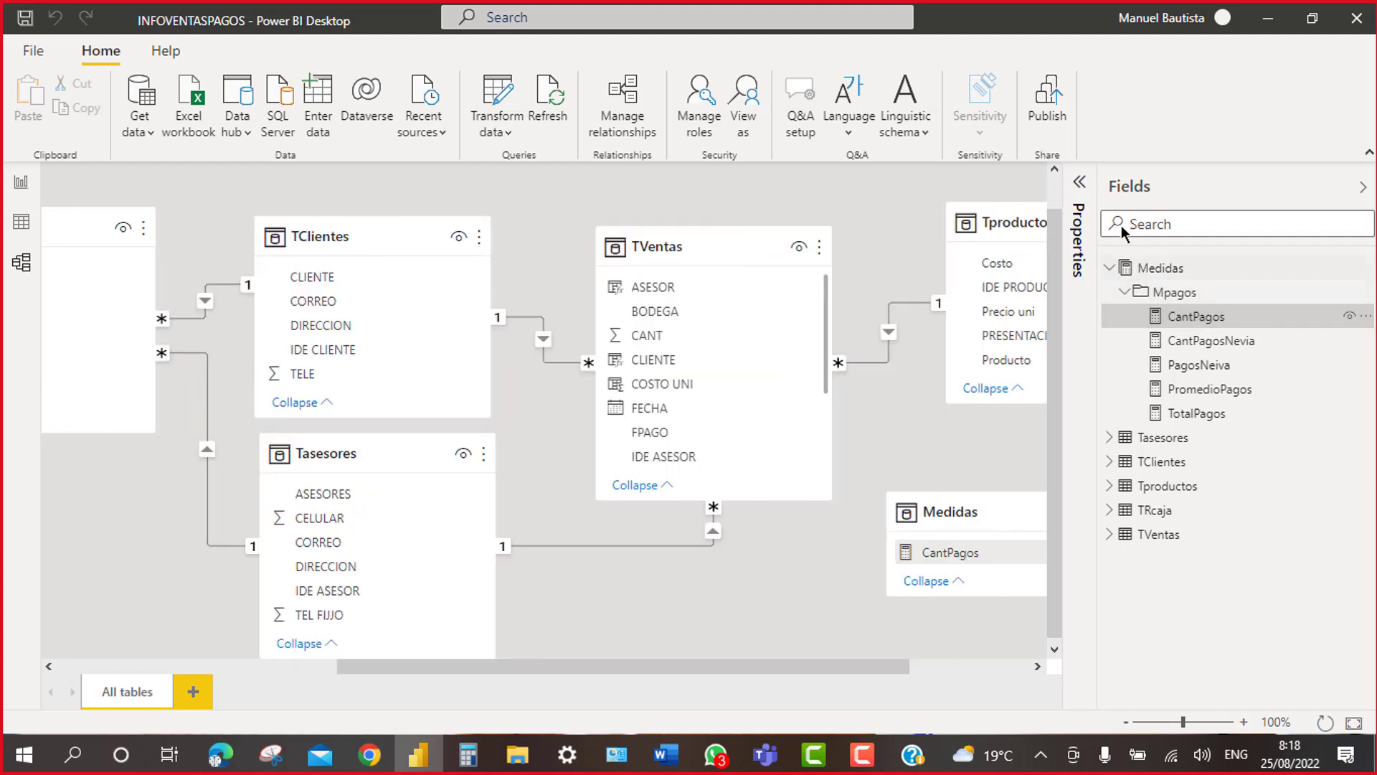
pyautogui.click(1080, 201)
pyautogui.scroll(-5, 914, 538)
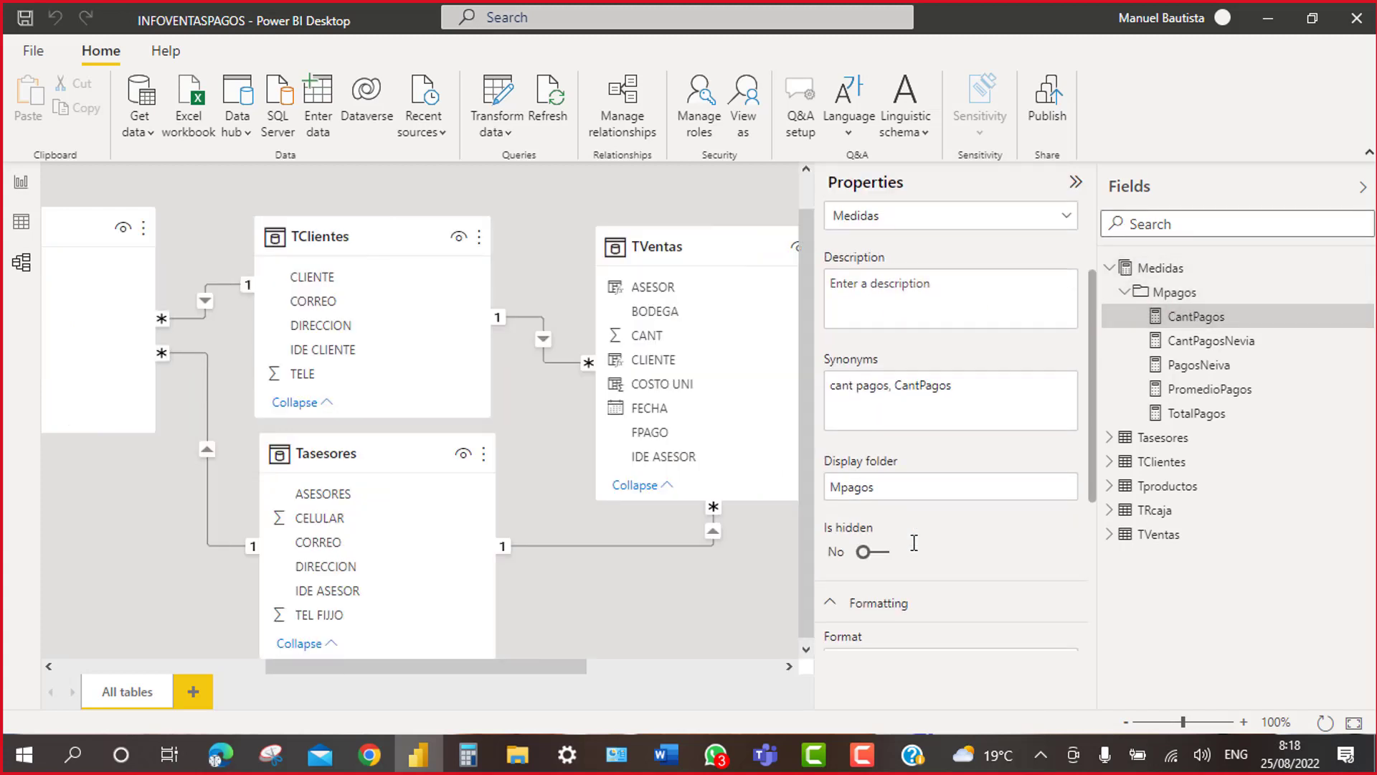
pyautogui.scroll(3, 915, 551)
# Step: Collapse the Mpagos folder and return via data view to the Pagos Neiva report page
pyautogui.click(1126, 293)
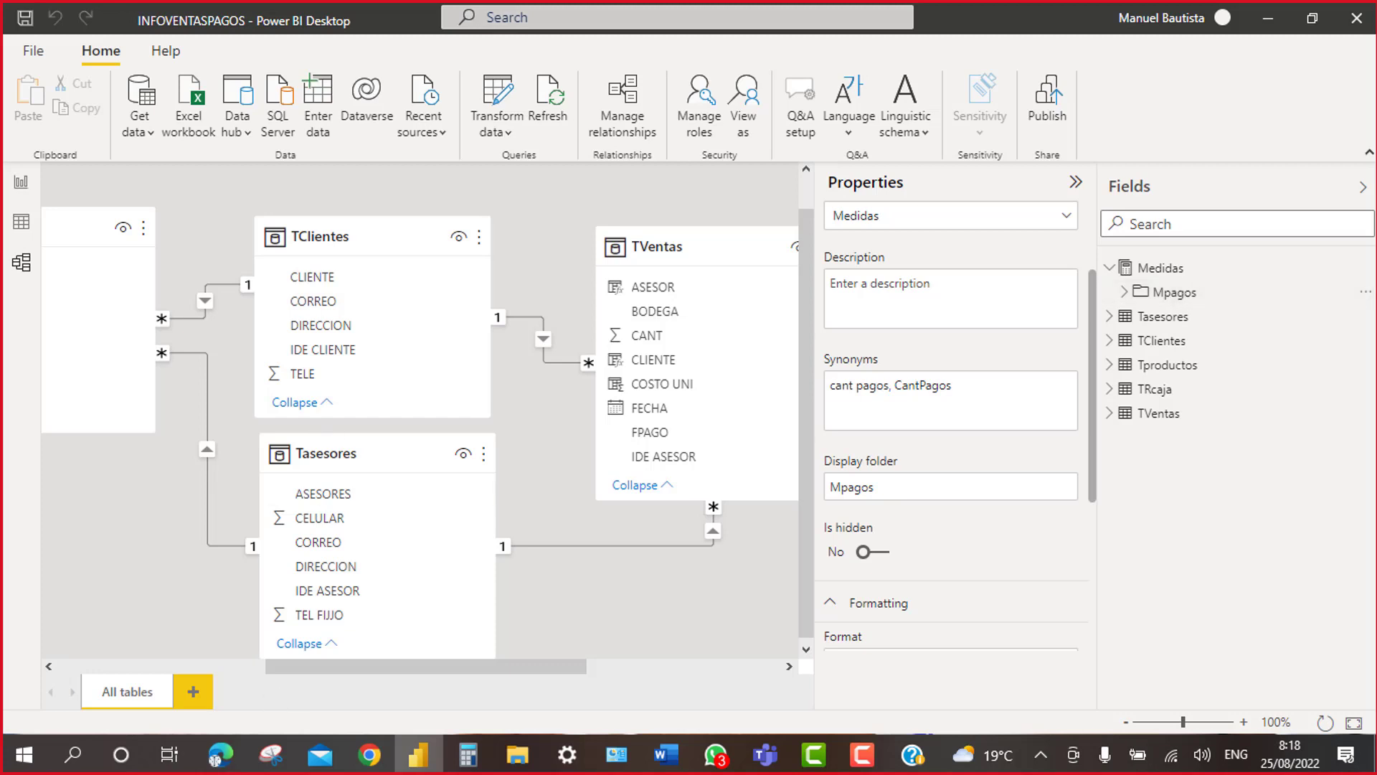
pyautogui.click(21, 221)
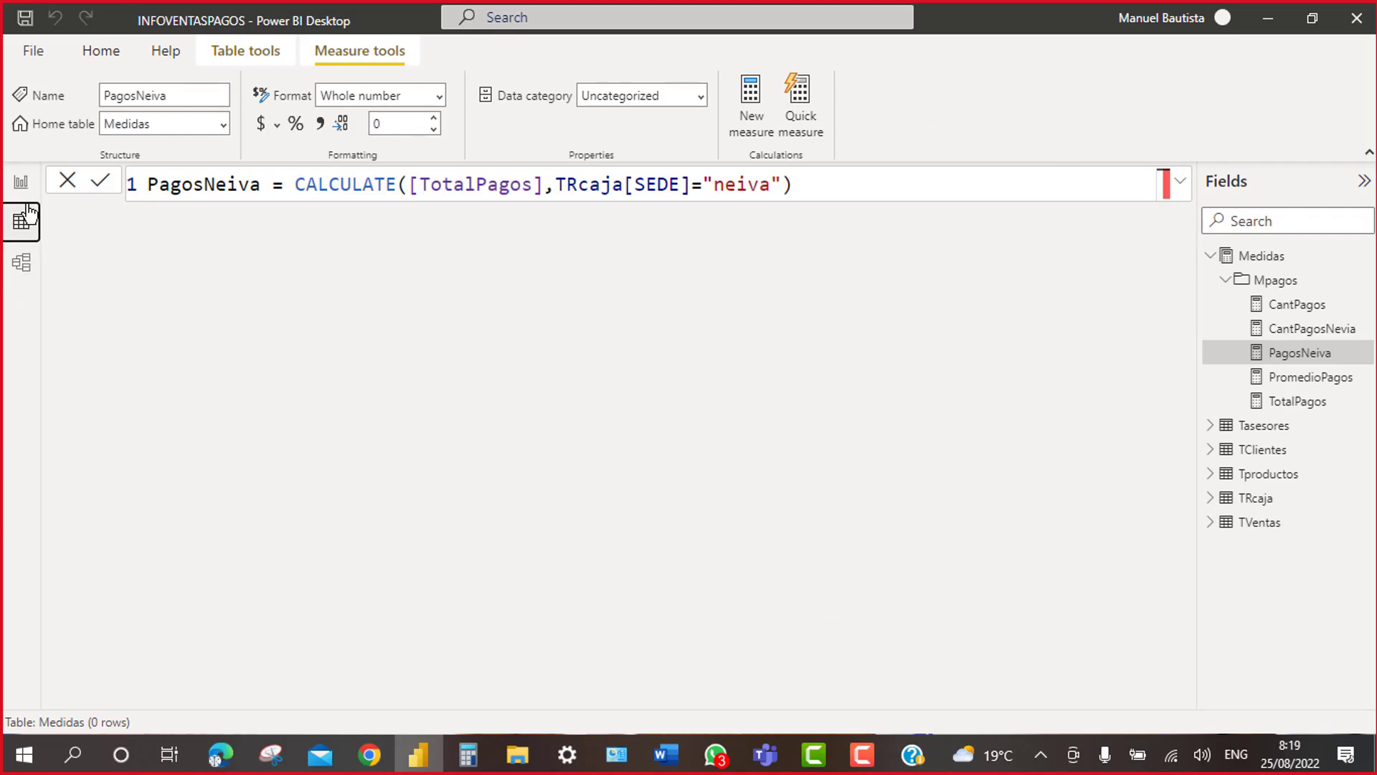
pyautogui.click(20, 181)
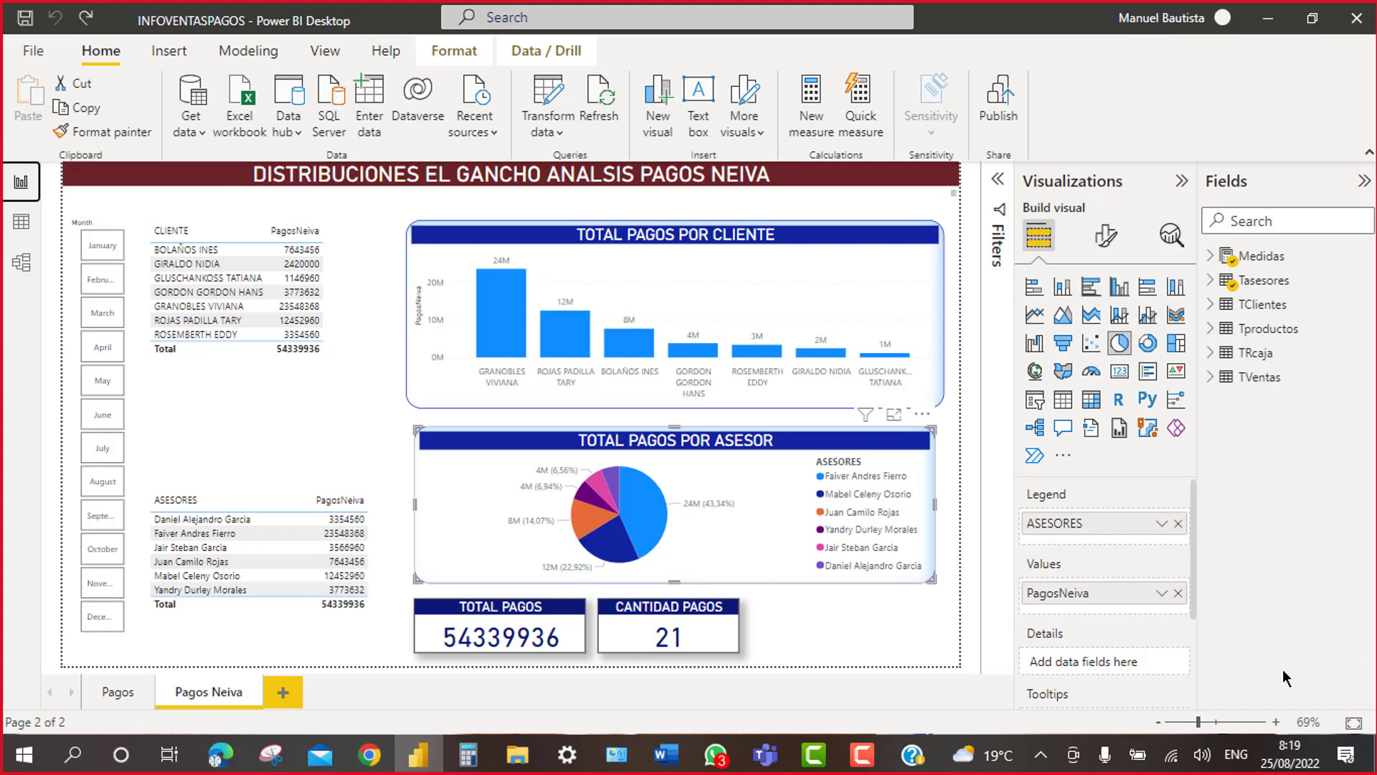
pyautogui.click(364, 320)
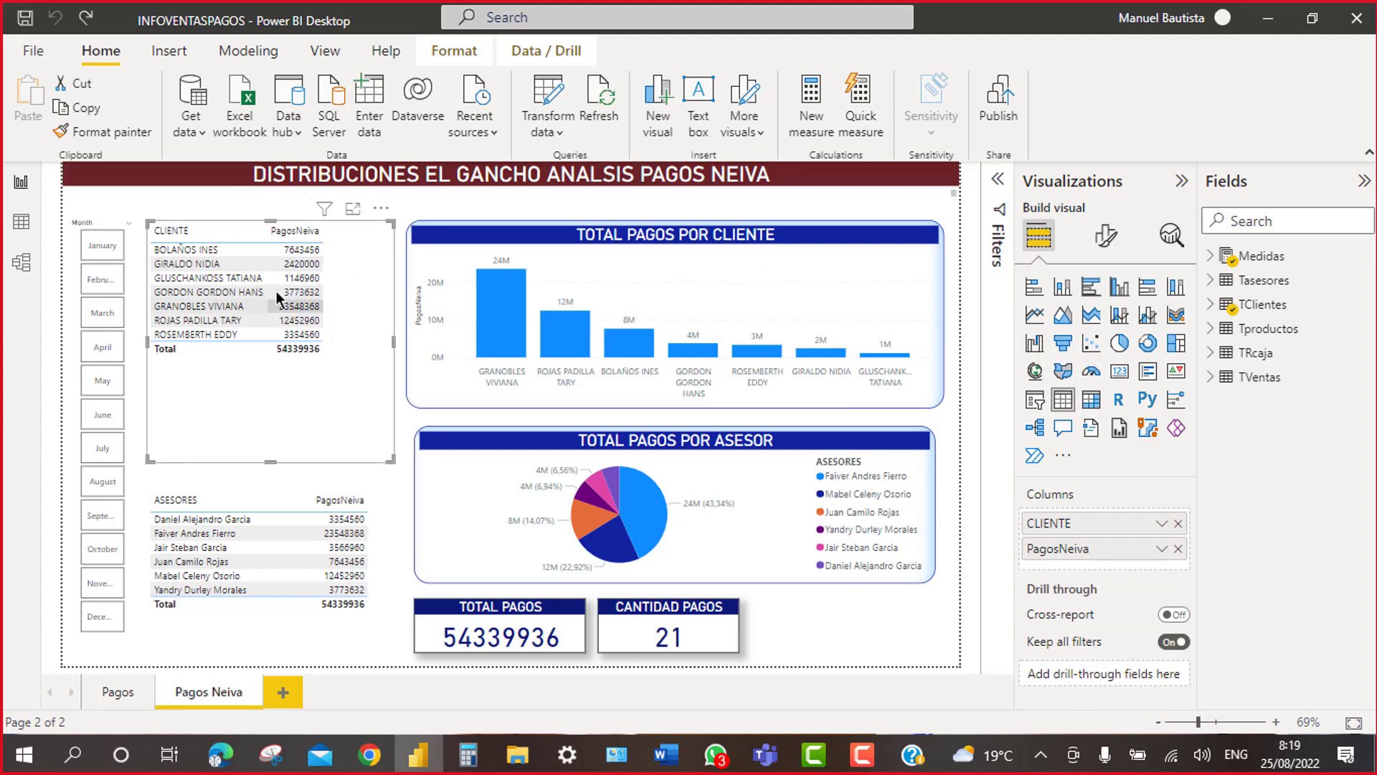
pyautogui.click(1211, 305)
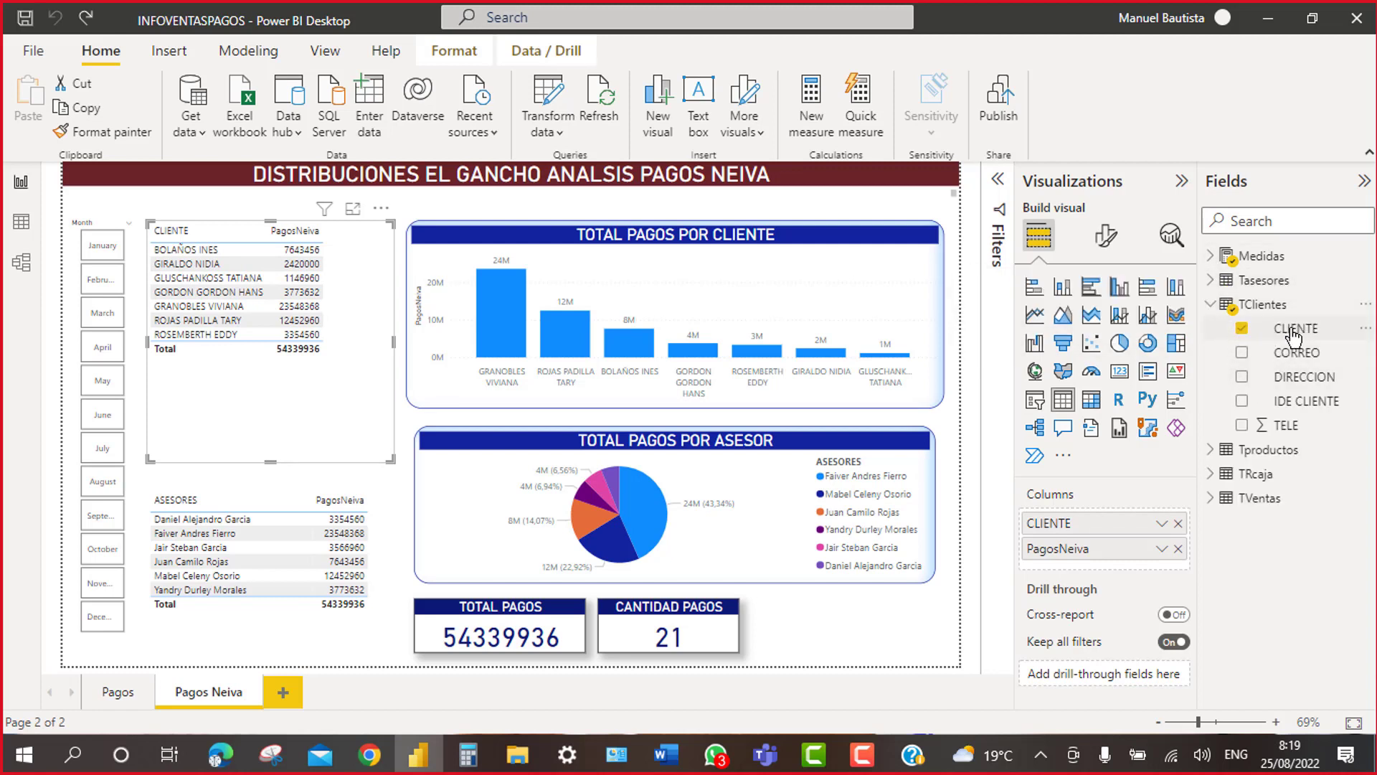
pyautogui.click(1212, 307)
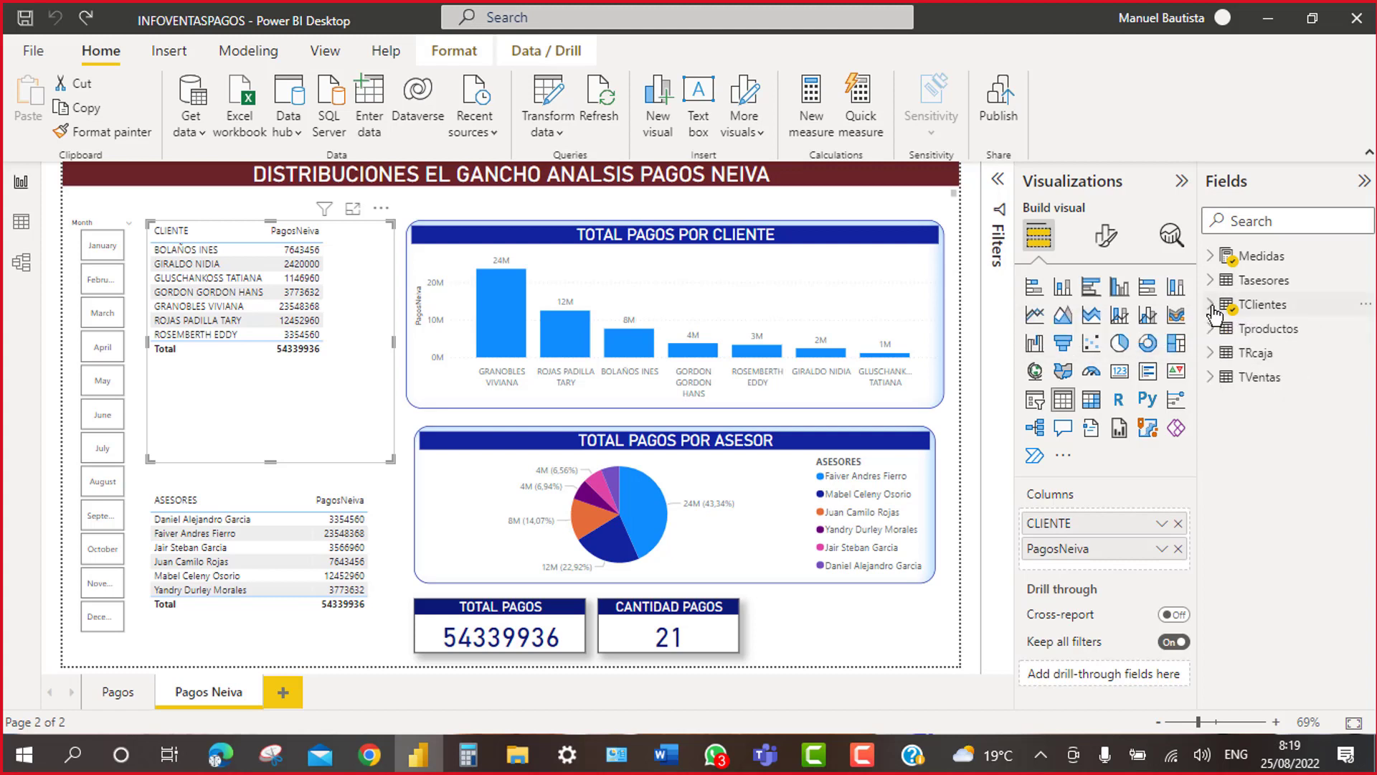
pyautogui.click(1214, 257)
pyautogui.click(1225, 280)
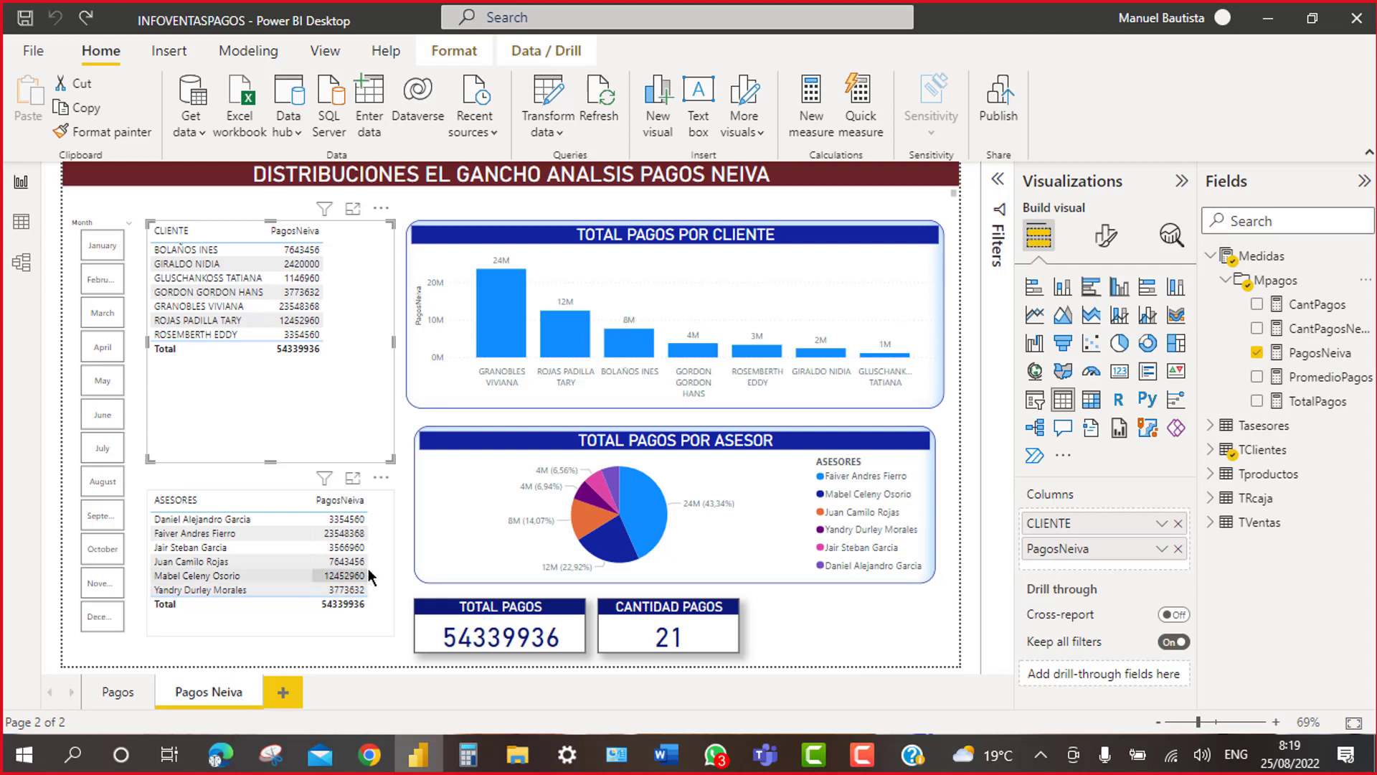
pyautogui.click(925, 294)
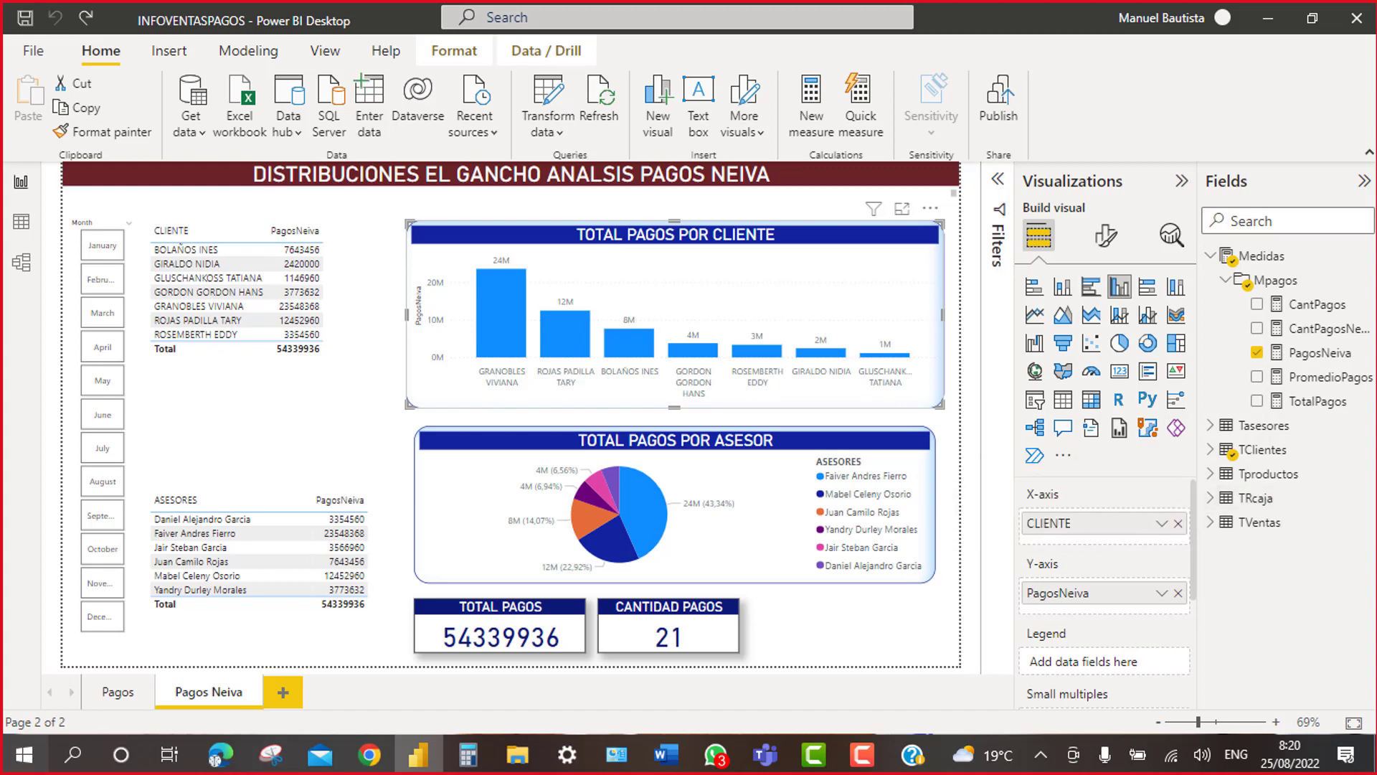
# Step: Show the TRcaja table rows in data view, then return to the Pagos Neiva report
pyautogui.click(20, 225)
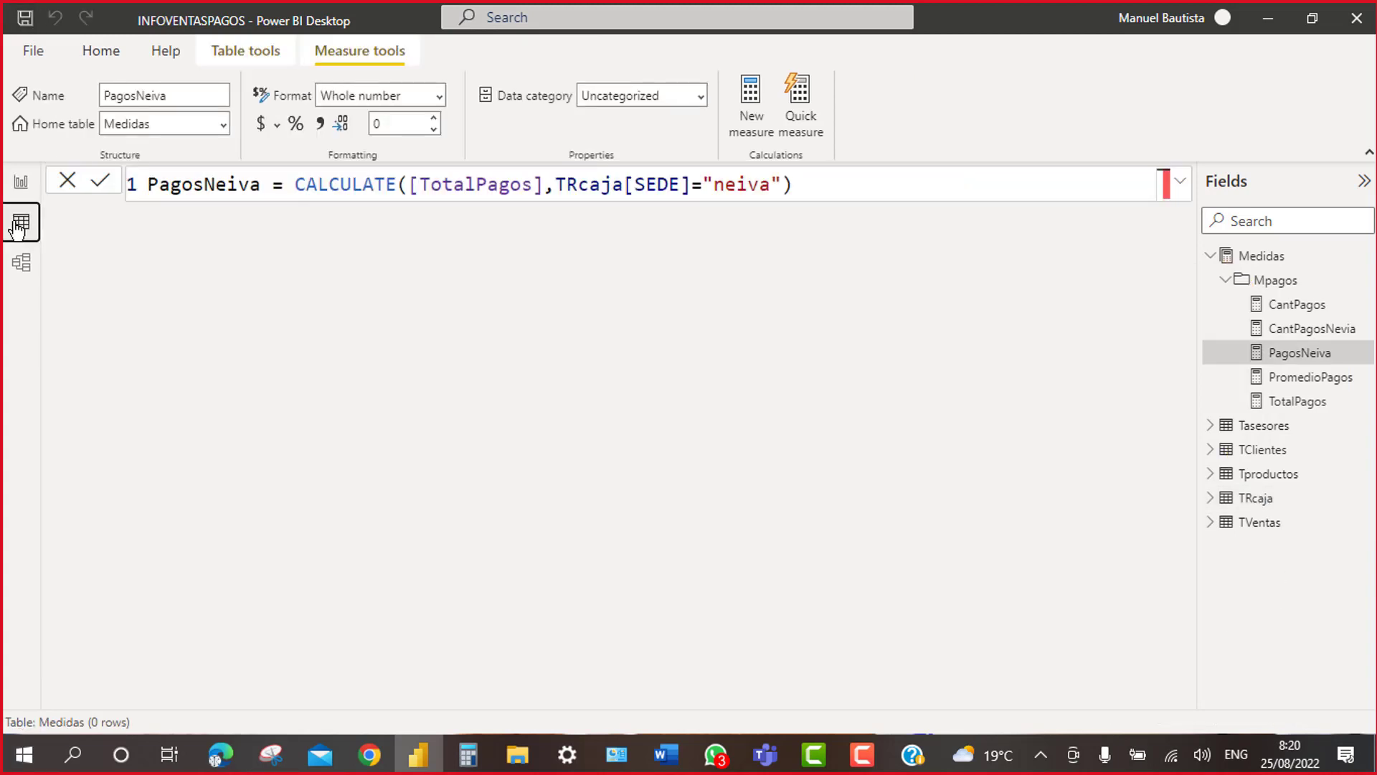
pyautogui.click(1212, 257)
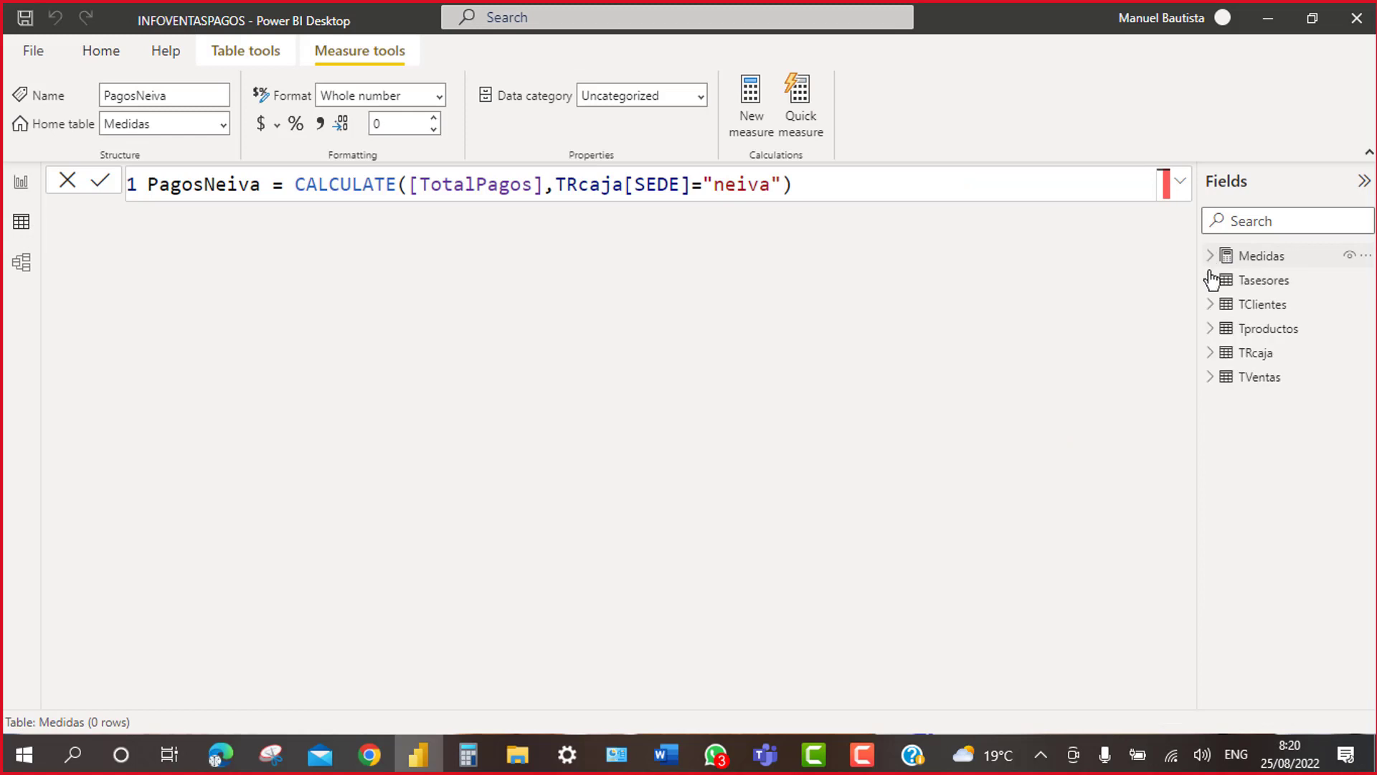
pyautogui.click(1233, 356)
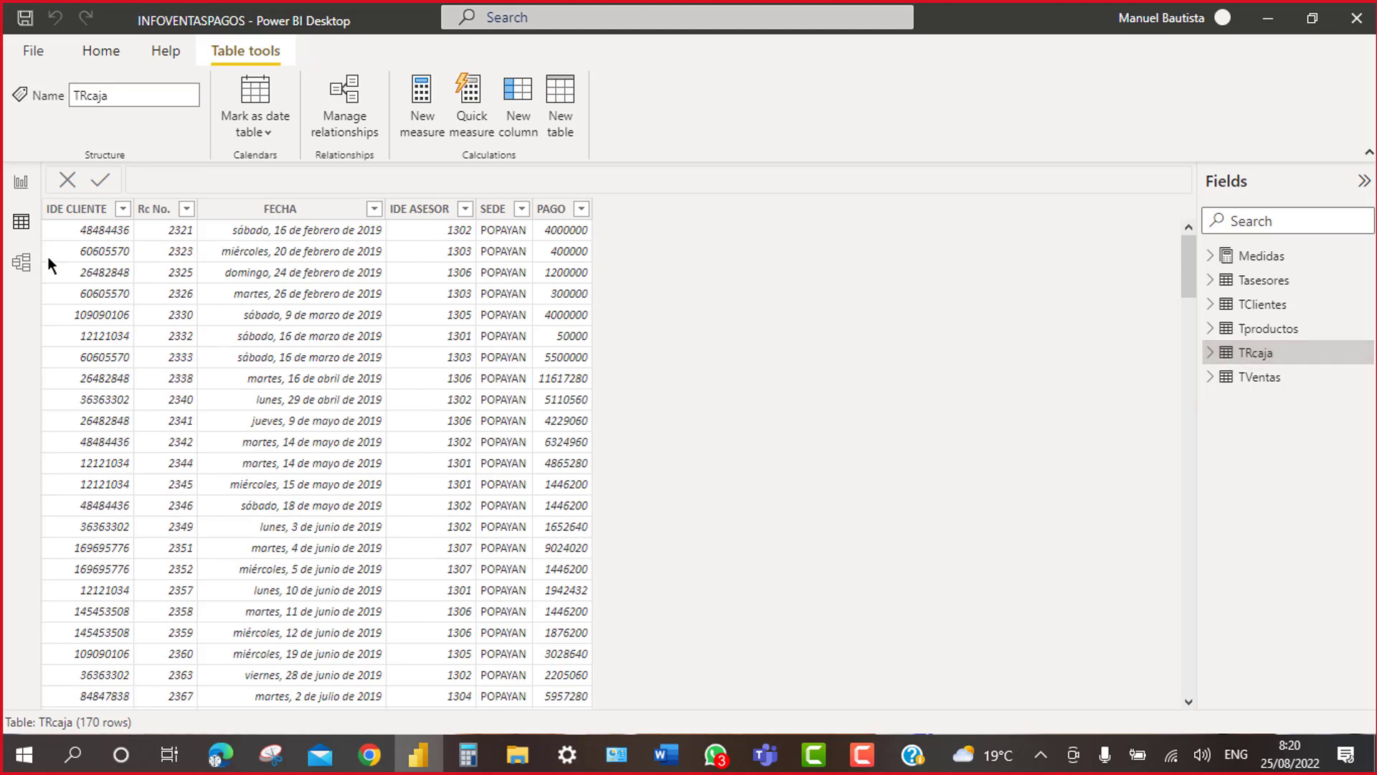
pyautogui.click(21, 185)
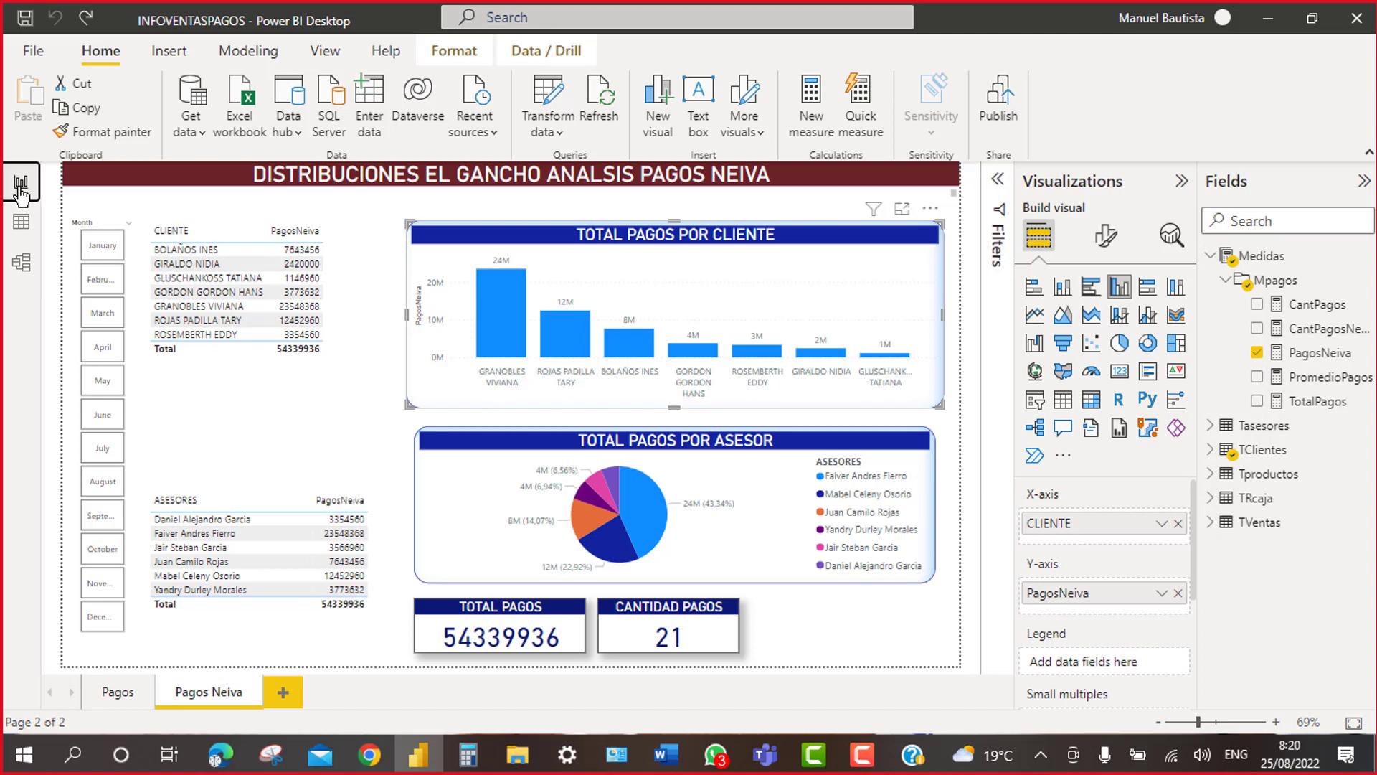
# Step: Browse the 653-row TVentas table data, then switch to the relationship diagram
pyautogui.click(21, 222)
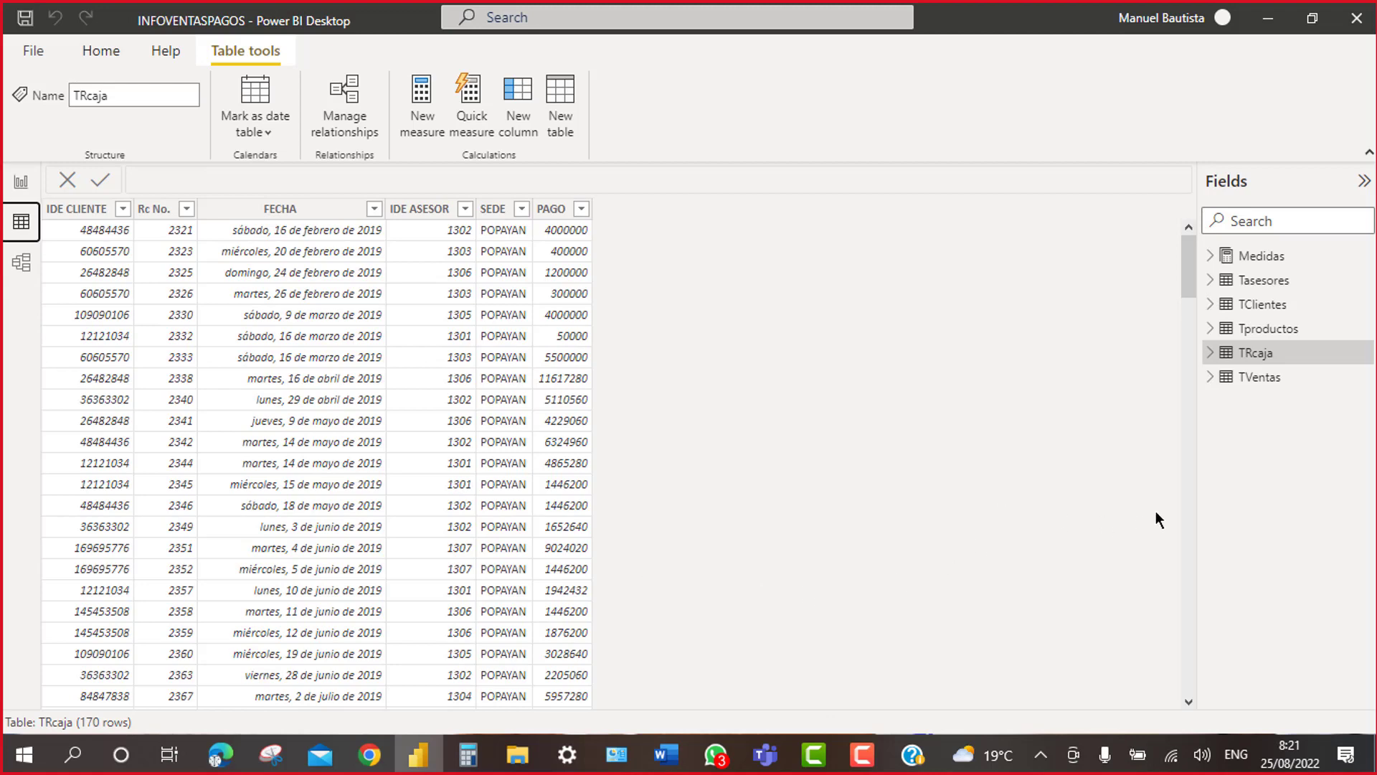
pyautogui.click(1252, 380)
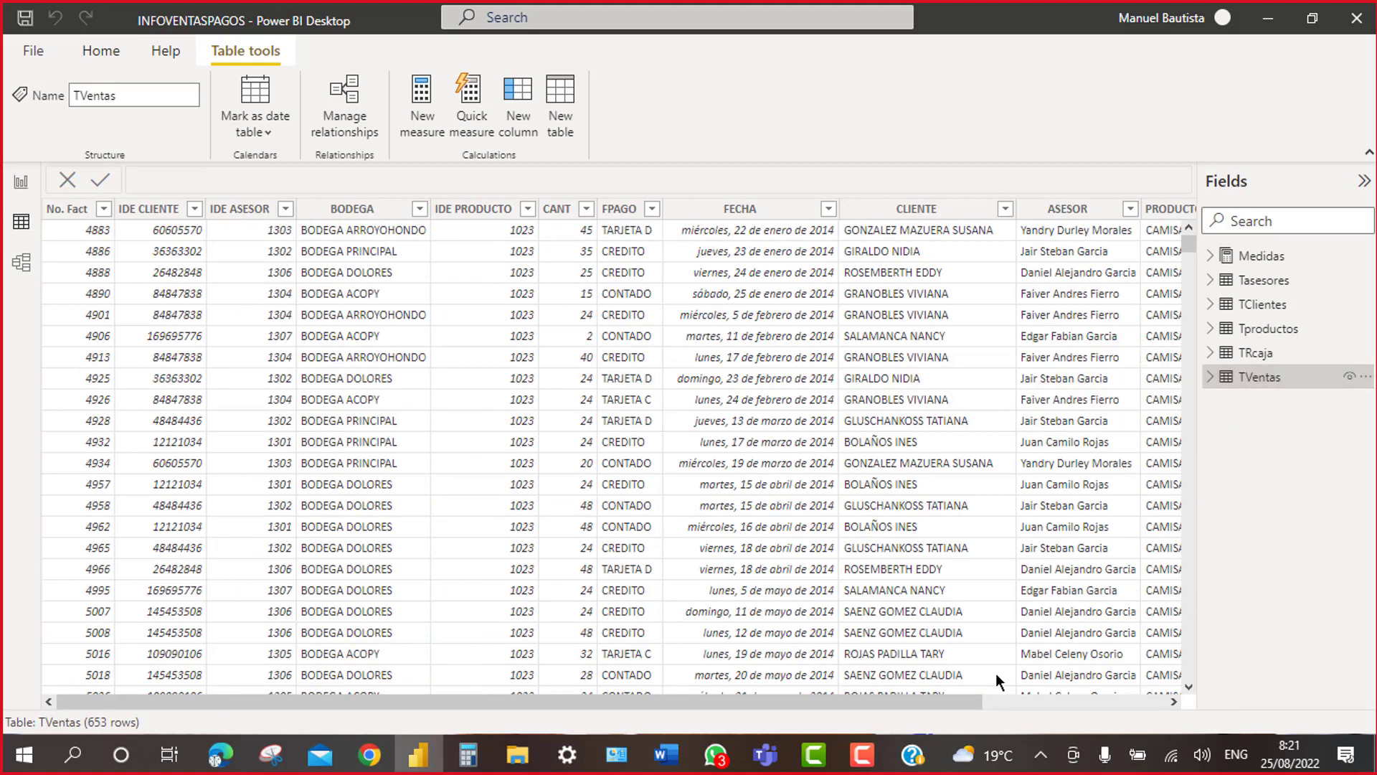
pyautogui.click(1174, 703)
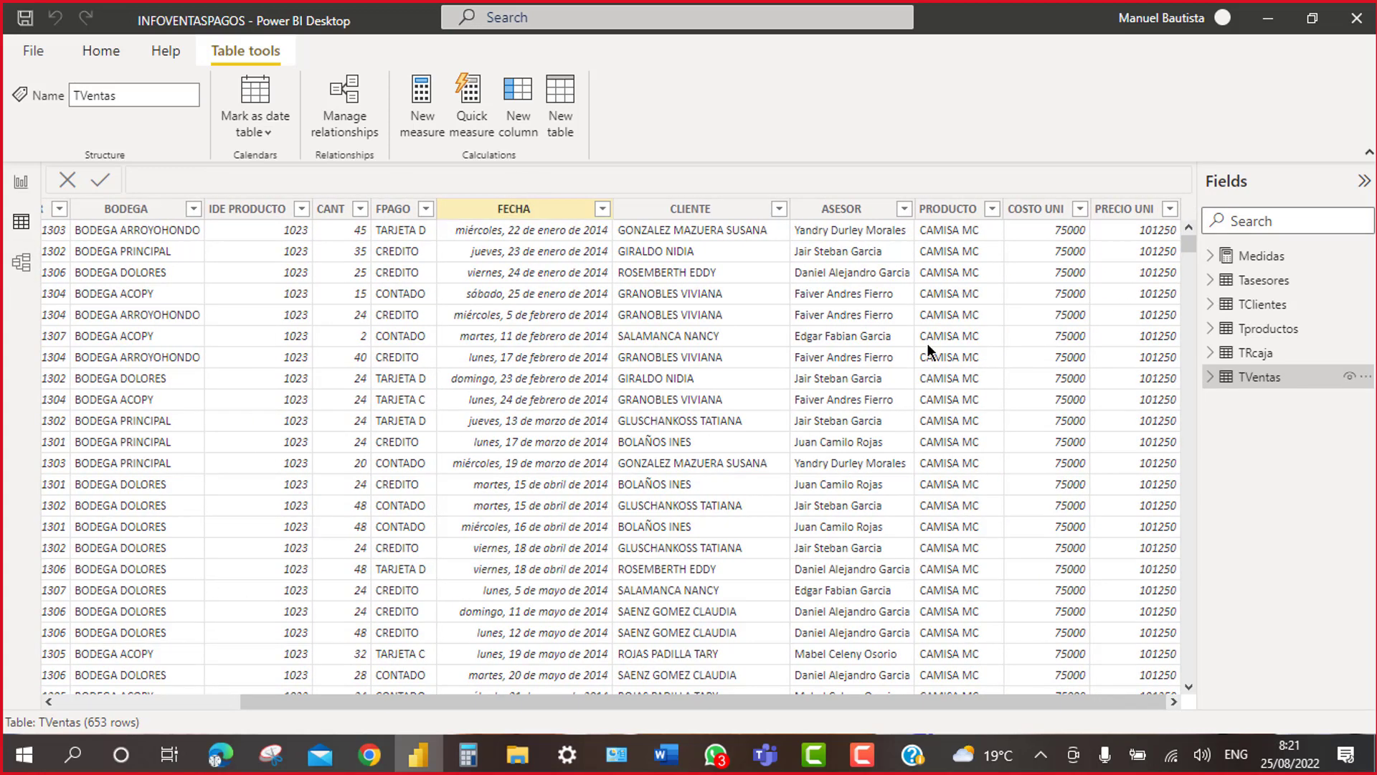
pyautogui.click(22, 263)
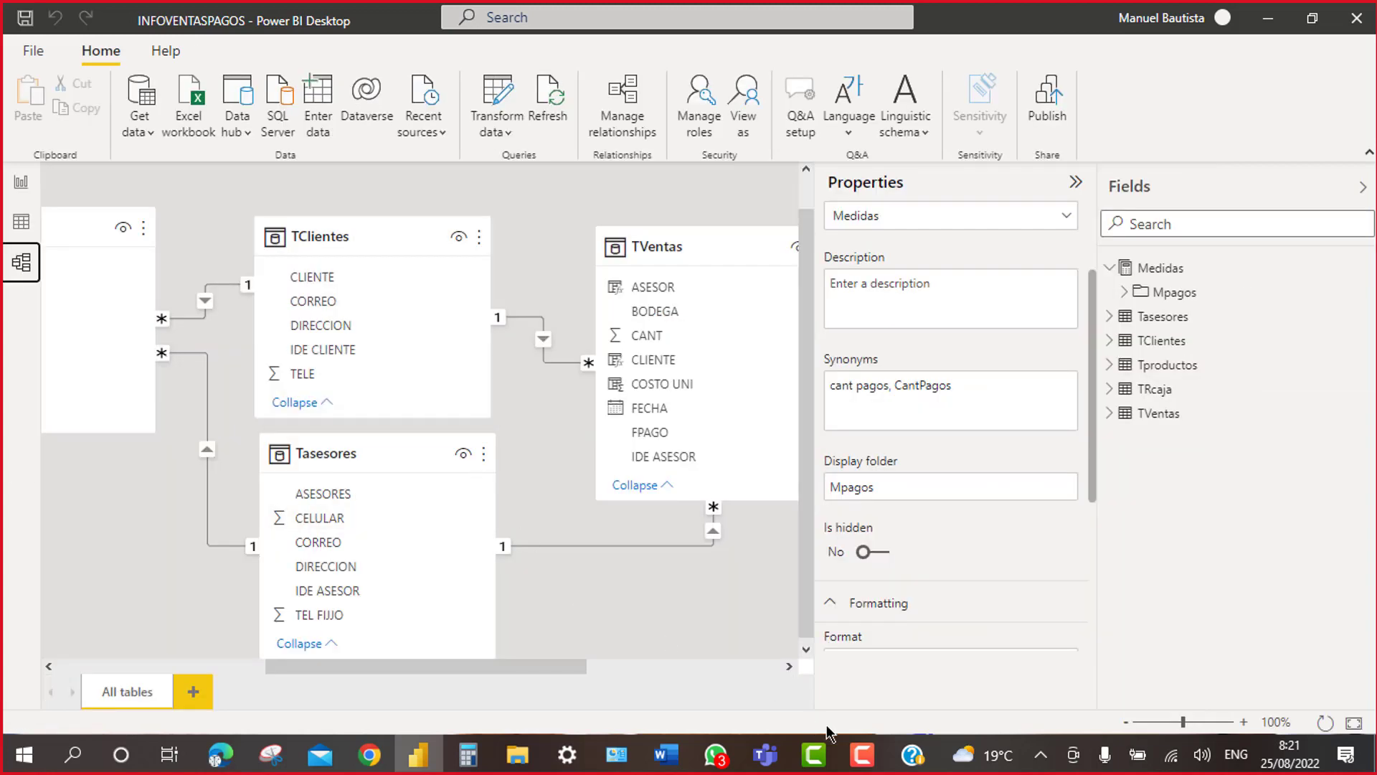
# Step: Widen the model diagram by collapsing the Fields and Properties panes
pyautogui.moveTo(394, 661); pyautogui.dragTo(511, 700)
pyautogui.click(1362, 187)
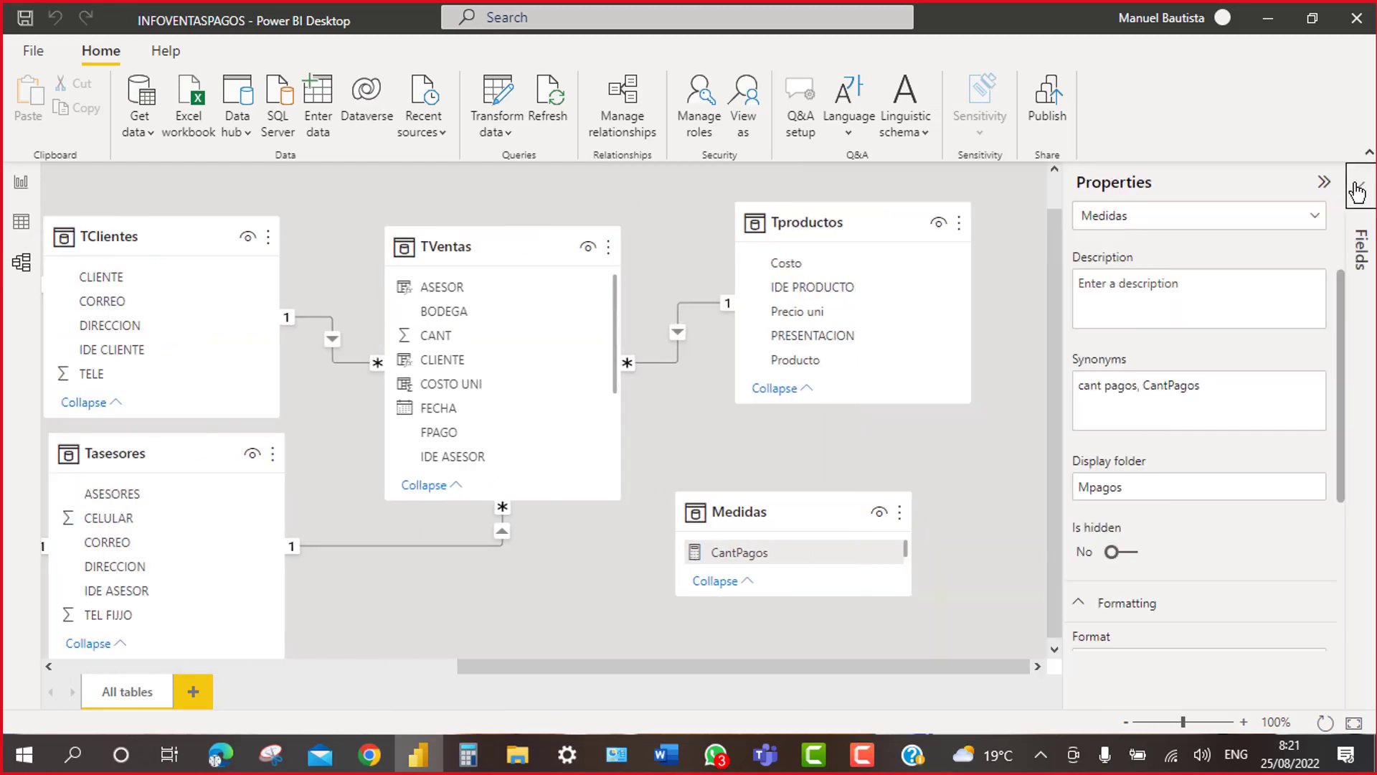
pyautogui.click(1324, 182)
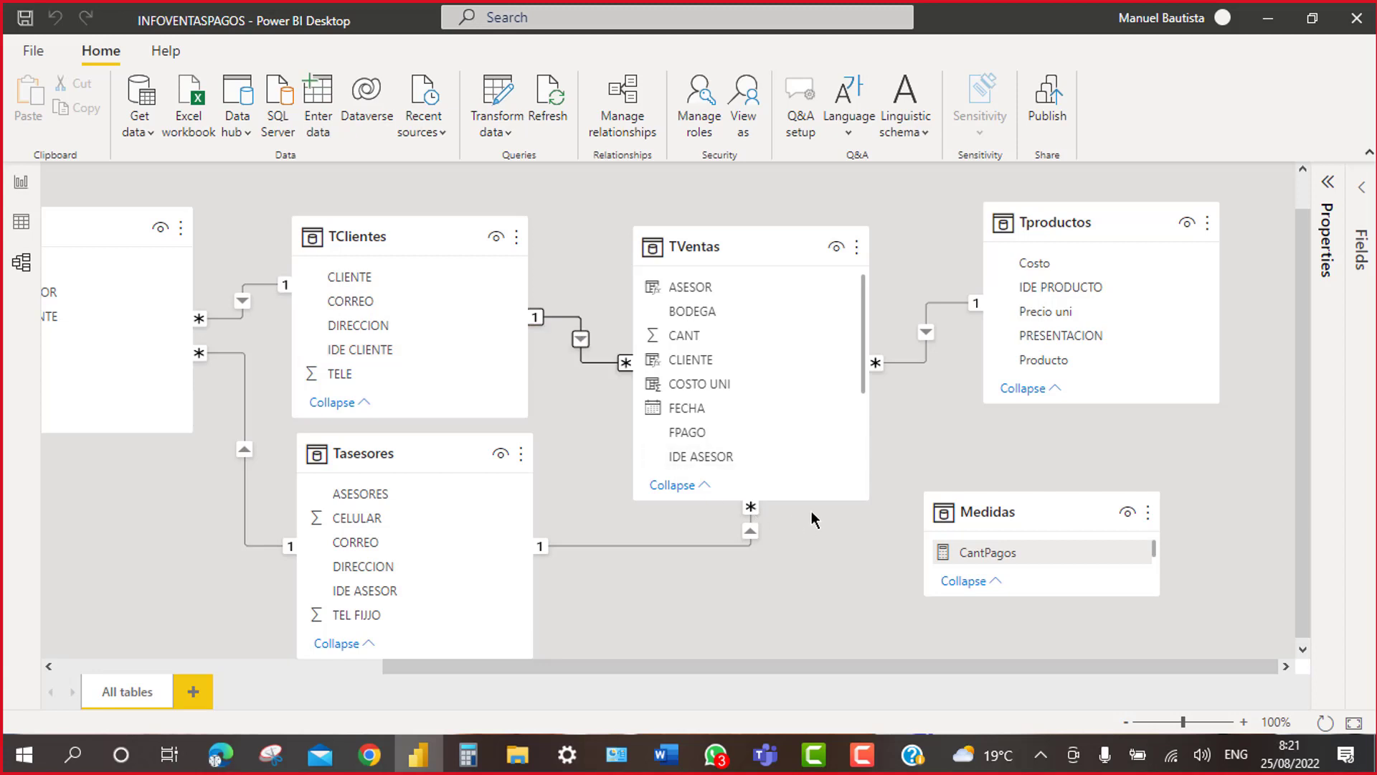
# Step: Make the TVentas and Tproductos cards taller so more of their fields are listed
pyautogui.moveTo(809, 500); pyautogui.dragTo(812, 597)
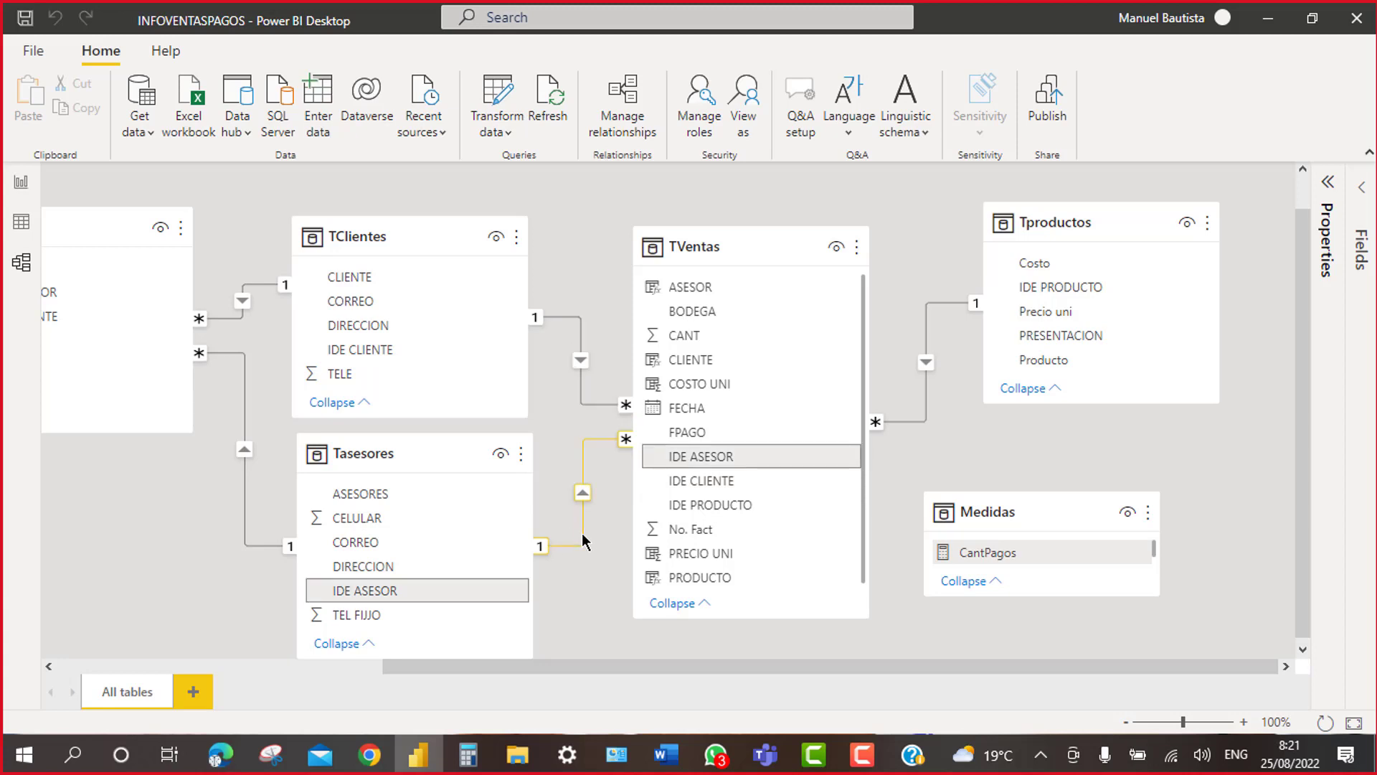
pyautogui.scroll(-1, 784, 441)
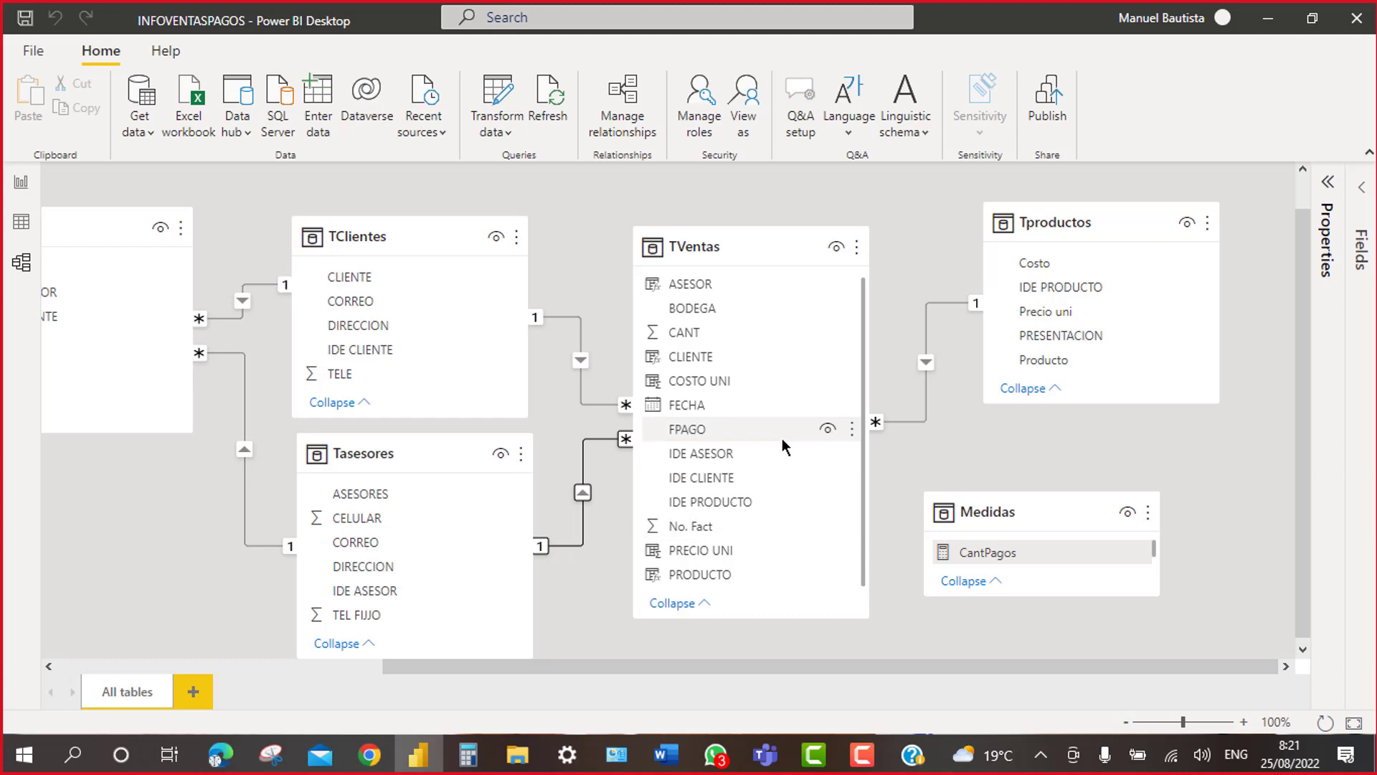
pyautogui.moveTo(1303, 475); pyautogui.dragTo(1310, 619)
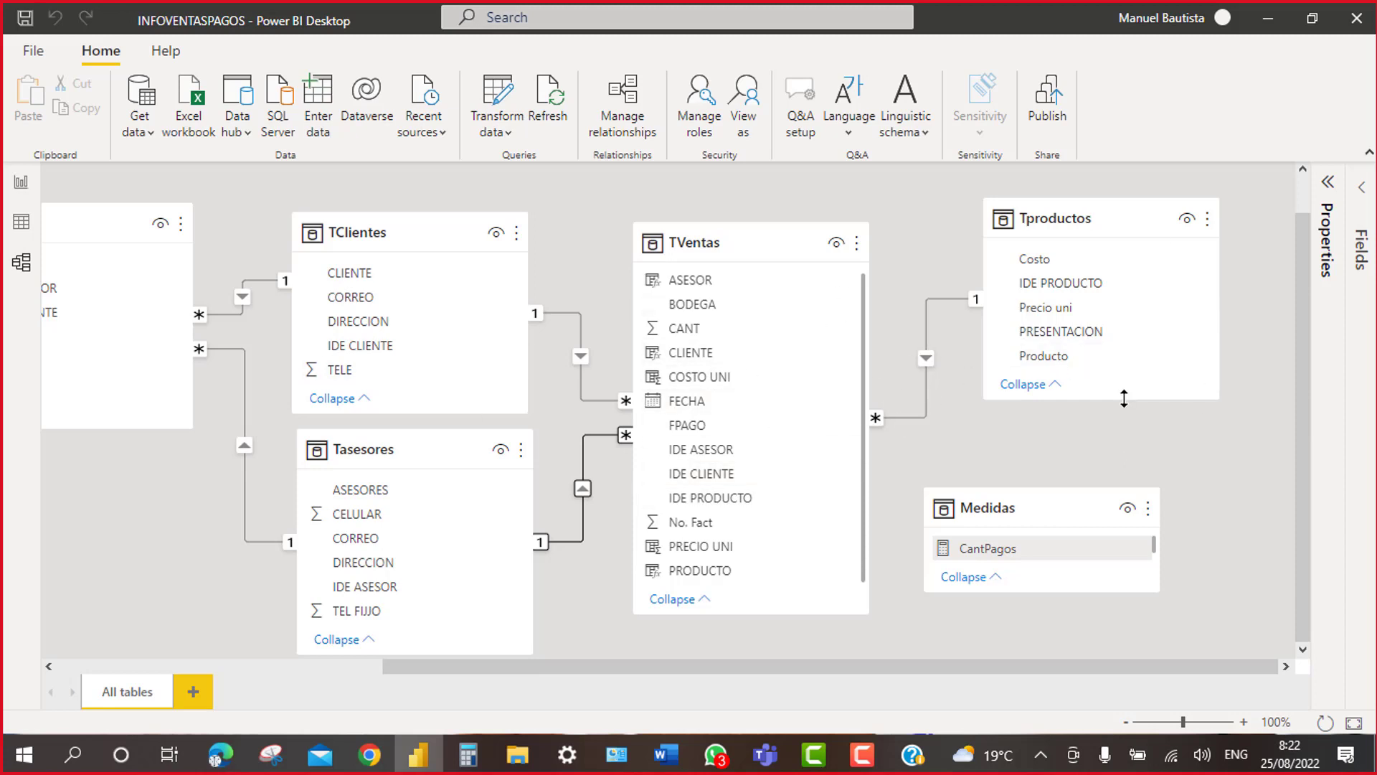
pyautogui.moveTo(1124, 398); pyautogui.dragTo(1125, 452)
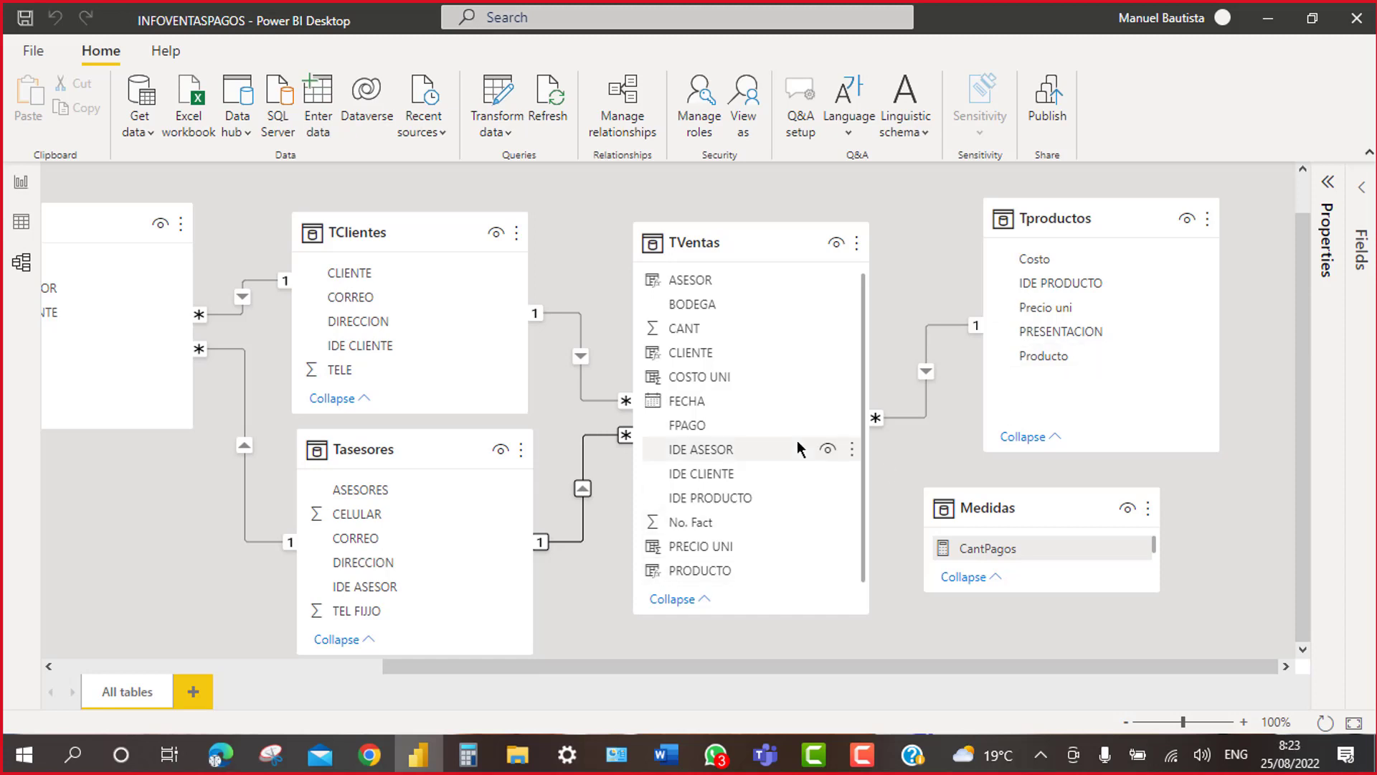
# Step: Open the TVentas data and inspect the COSTO UNI formula, RELATED(Tproductos[Costo])
pyautogui.click(21, 224)
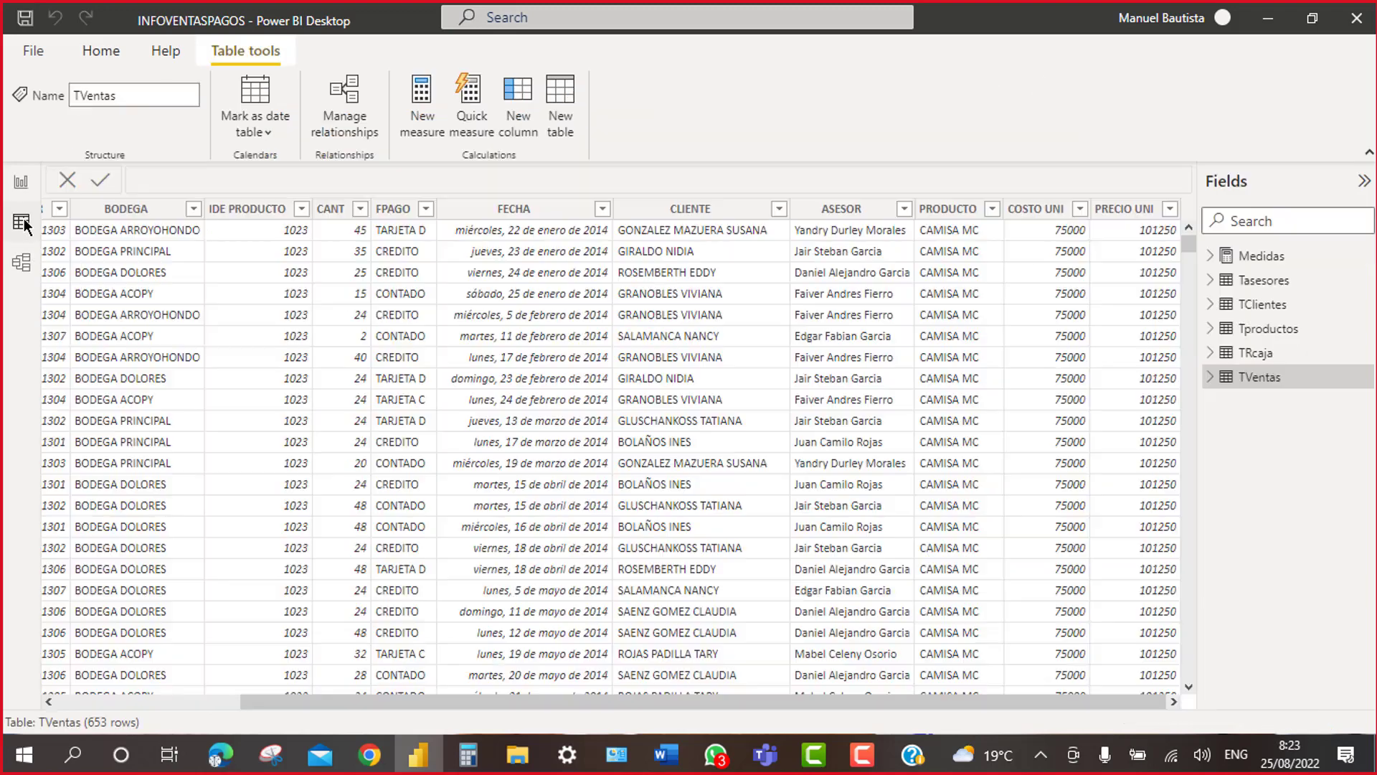
pyautogui.click(1048, 459)
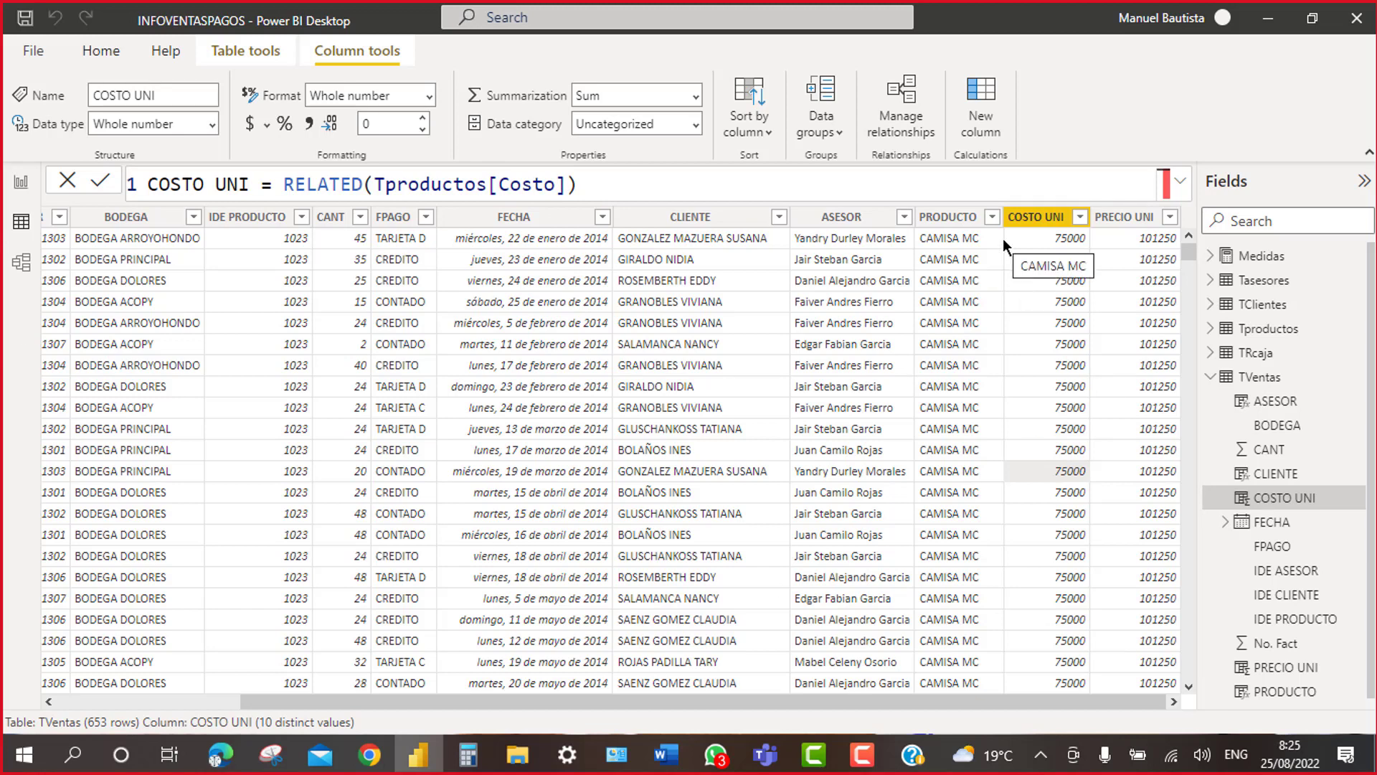
# Step: Check the PRECIO UNI and COSTO UNI RELATED formulas, then add a new TVentas calculated column
pyautogui.click(1134, 238)
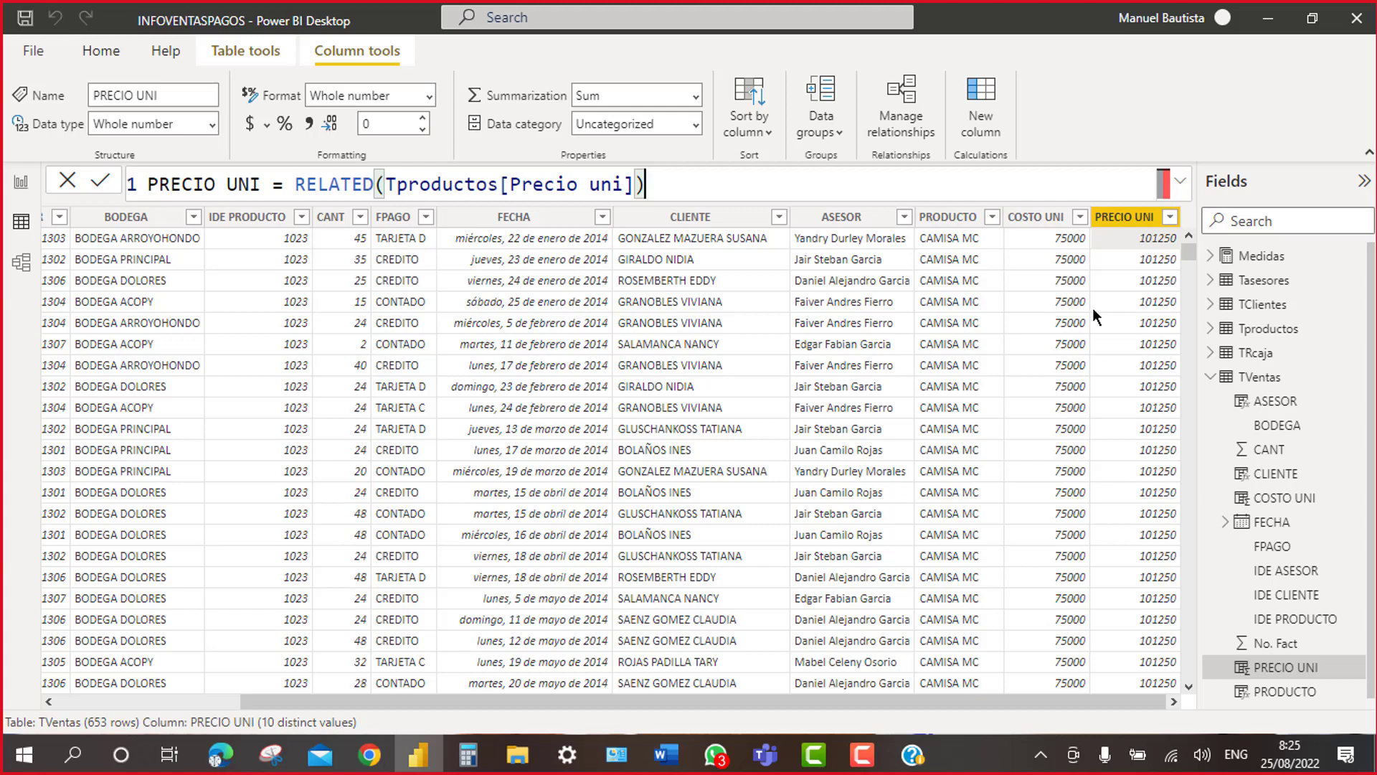
pyautogui.click(1033, 283)
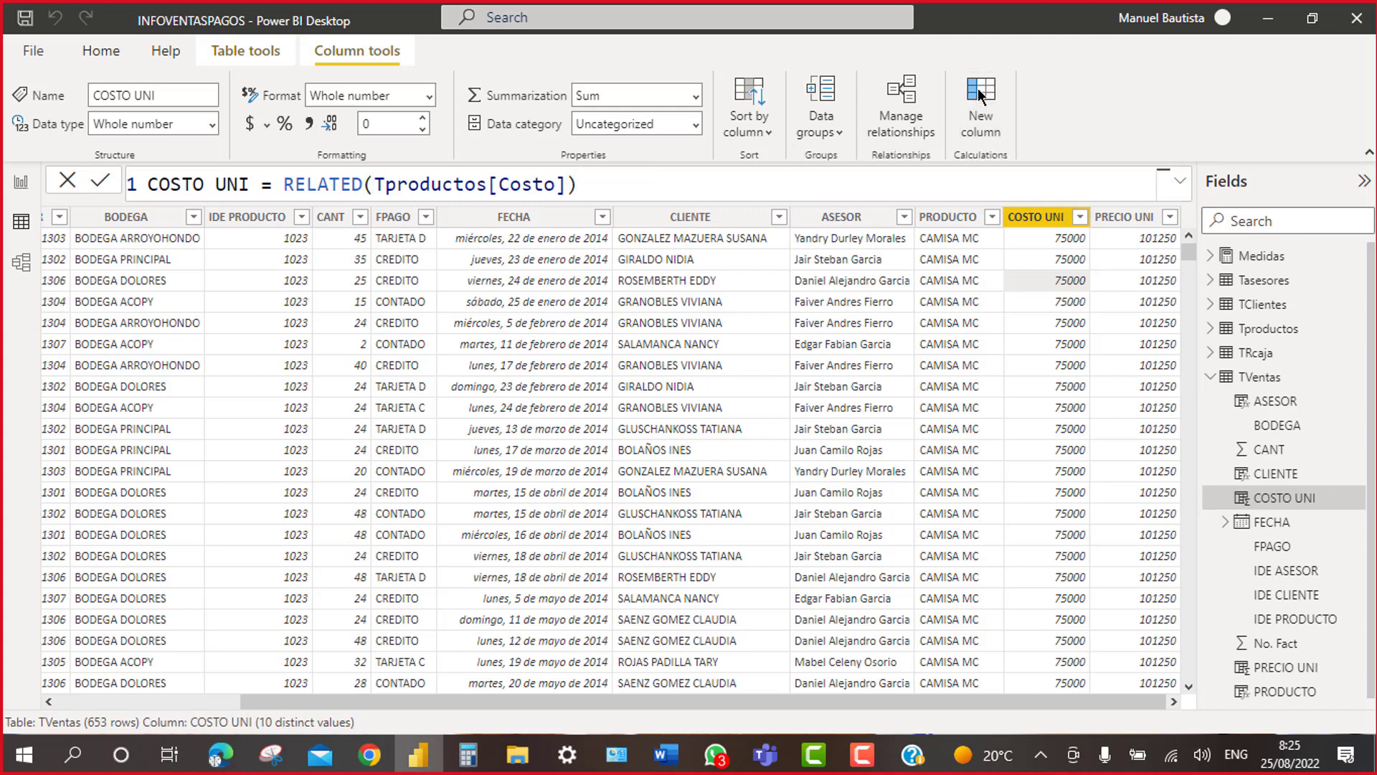
pyautogui.click(980, 95)
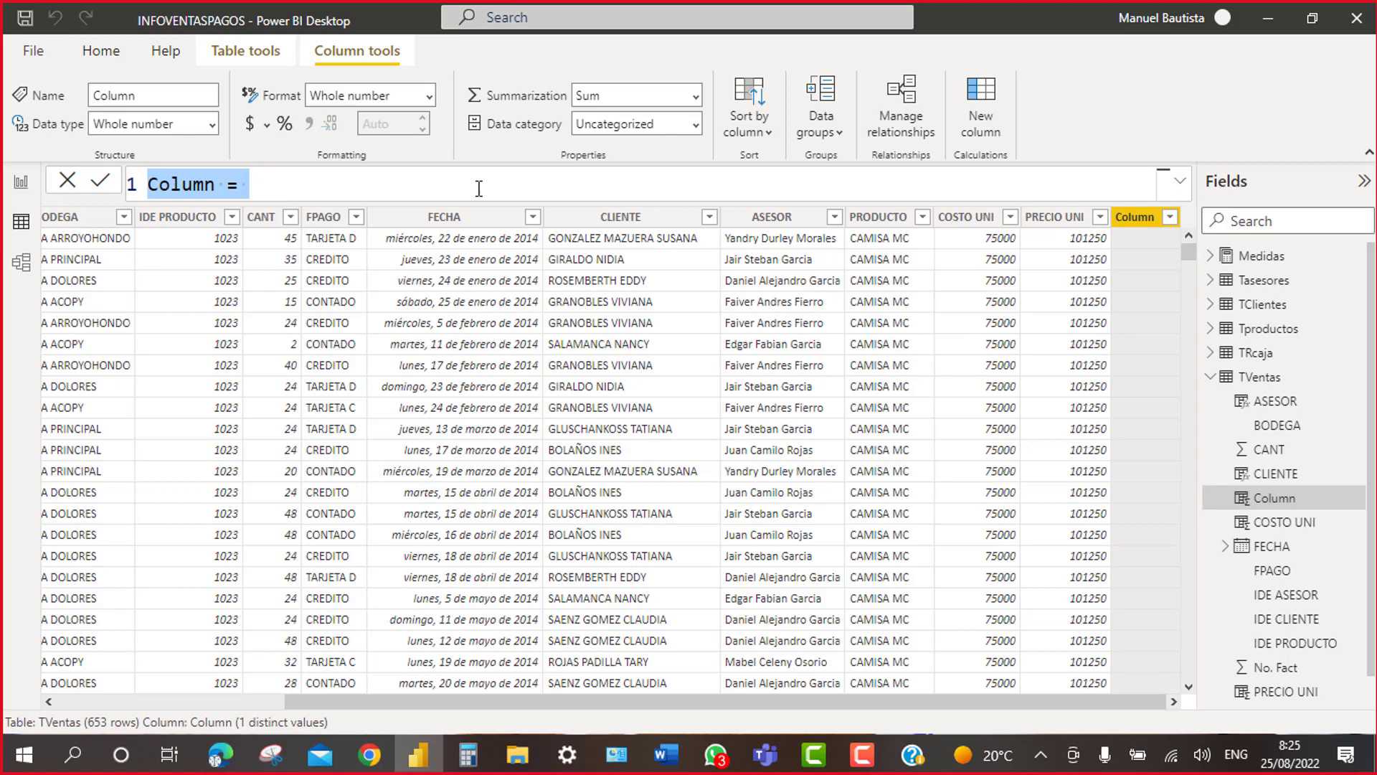
# Step: Replace the default 'Column =' formula text with the column name TOTAL COSTO
pyautogui.press('BackSpace')
pyautogui.write('total')
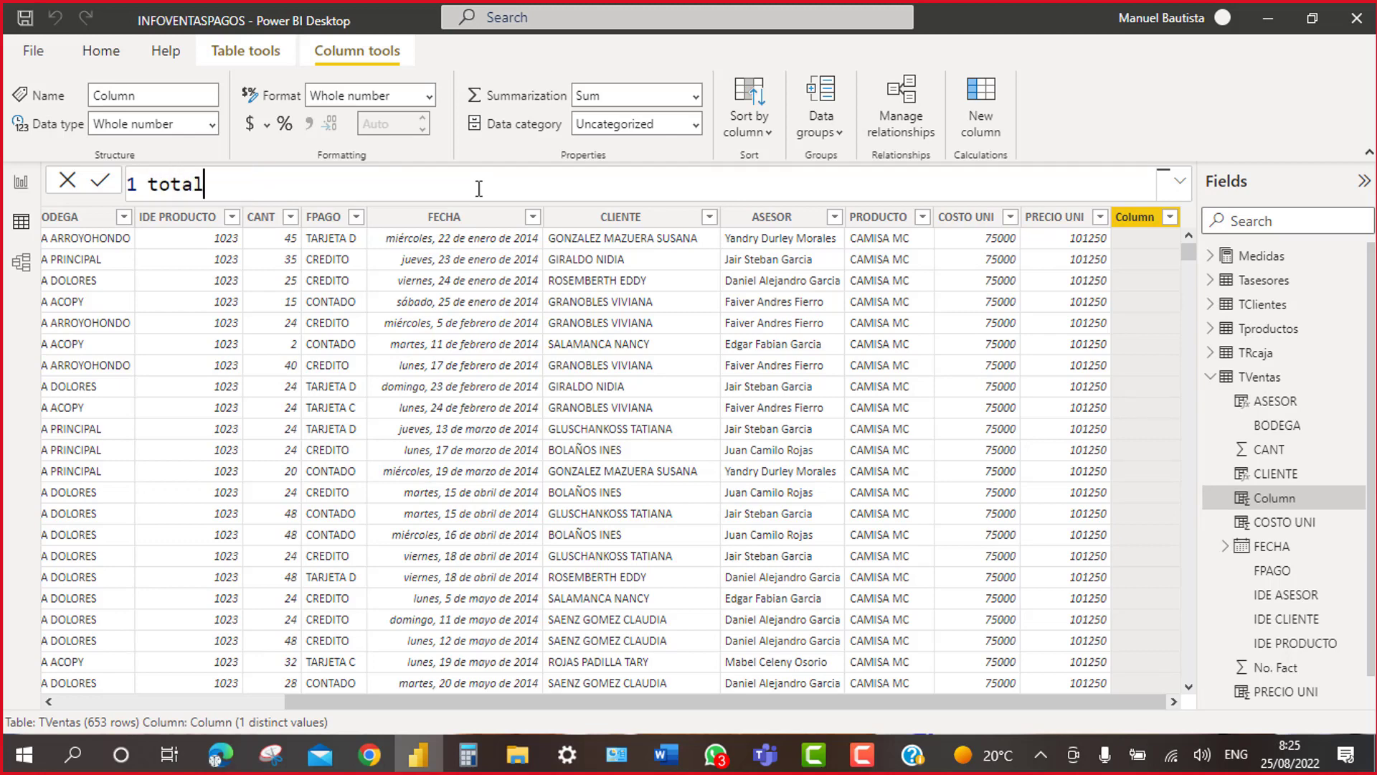
pyautogui.press('BackSpace')
pyautogui.press('BackSpace')
pyautogui.press('BackSpace')
pyautogui.press('BackSpace')
pyautogui.write('TOTAL COSTO')
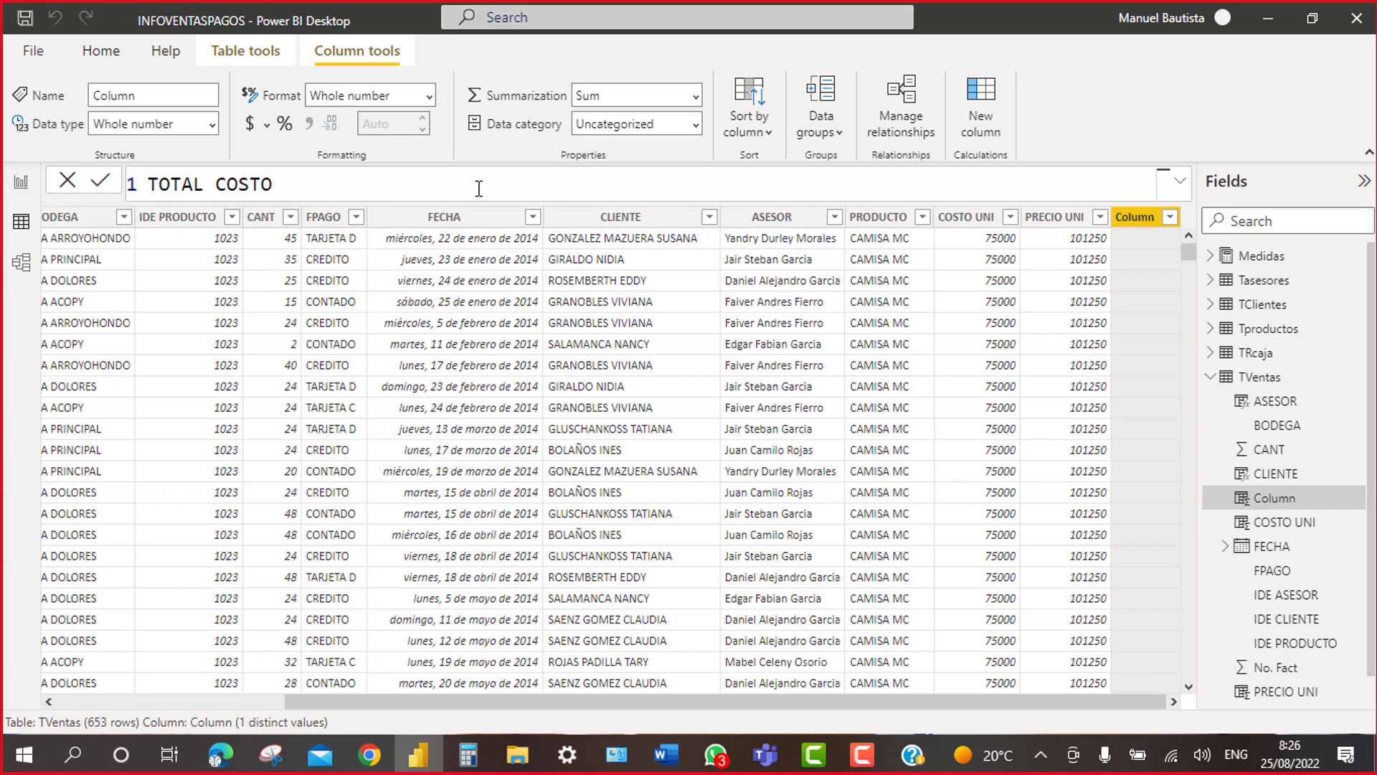
pyautogui.write(')')
pyautogui.press('BackSpace')
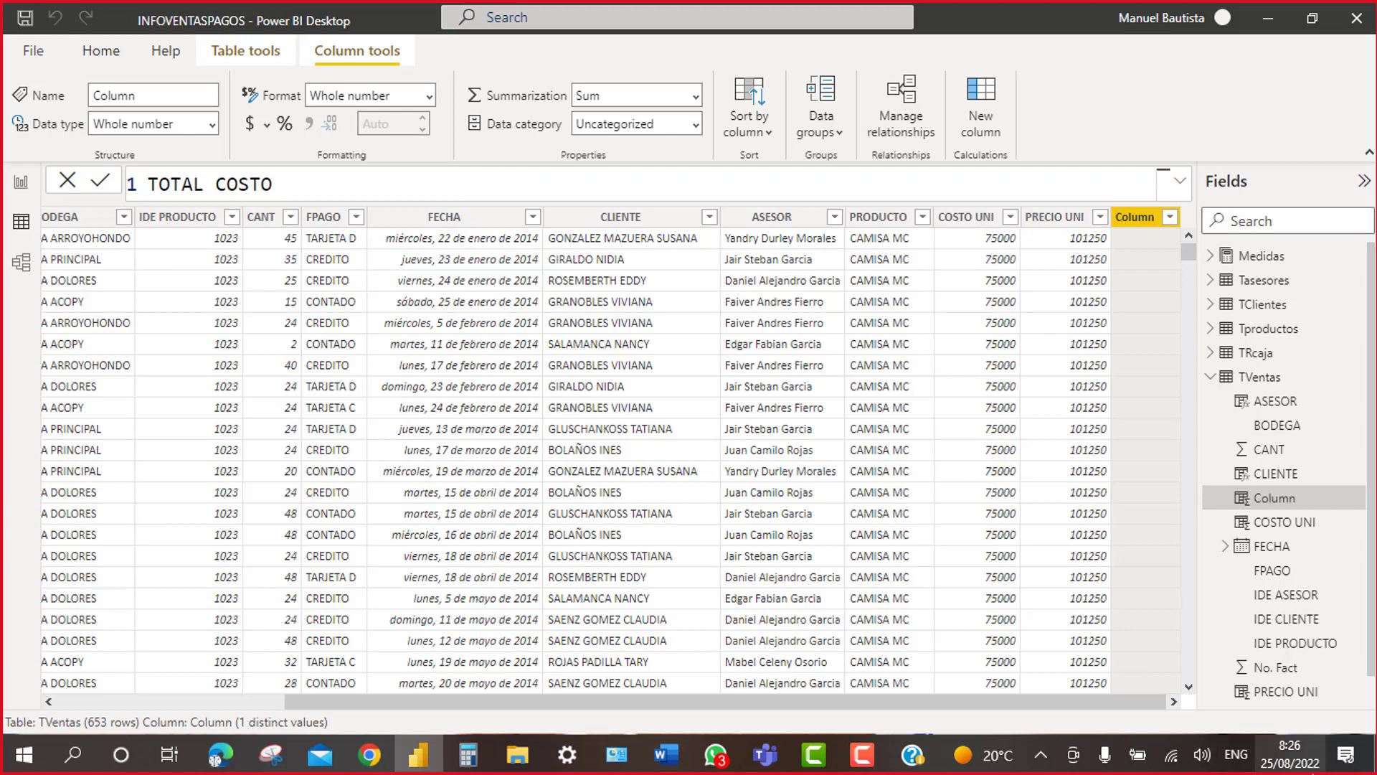
pyautogui.click(1240, 756)
# Step: Switch the keyboard input to Spanish (Colombia) and type = after TOTAL COSTO in the formula bar
pyautogui.click(1189, 517)
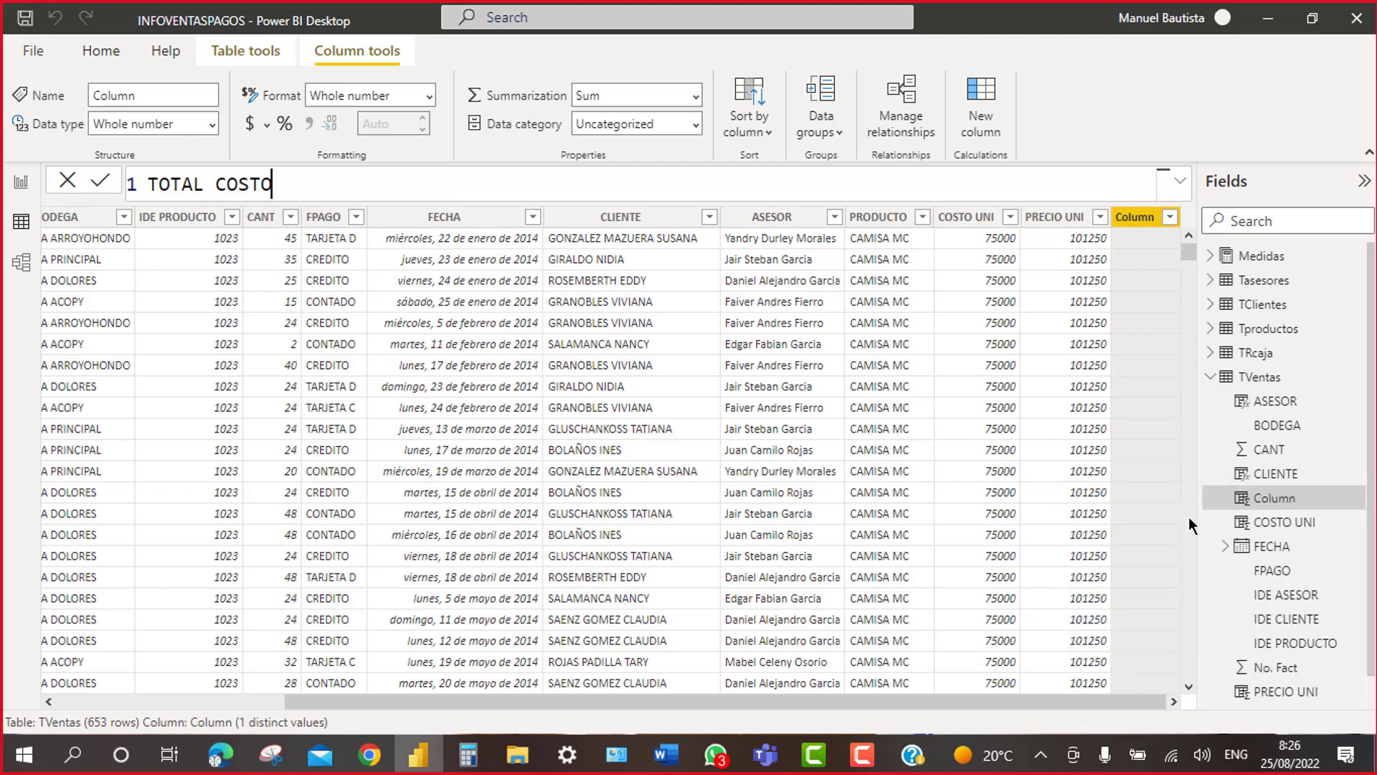
pyautogui.click(1245, 753)
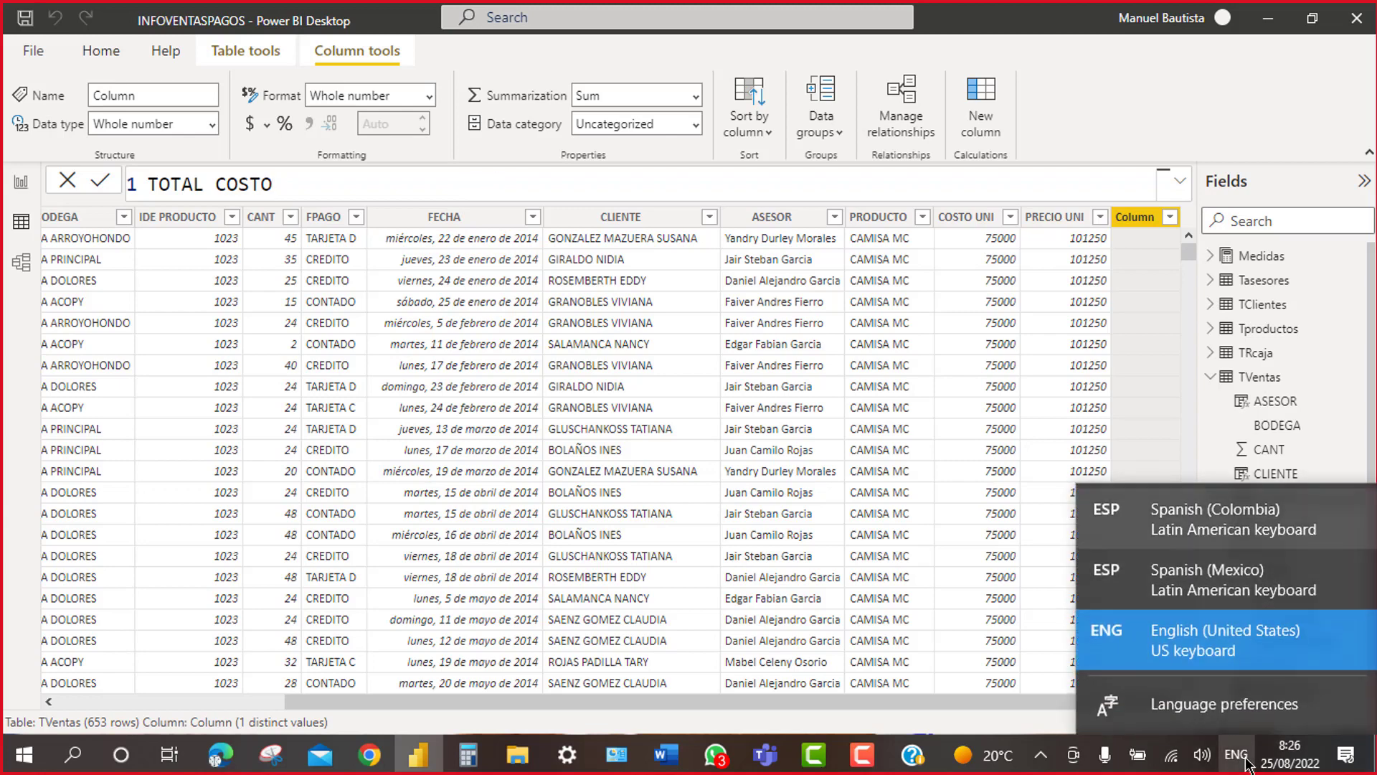
pyautogui.press('super+space')
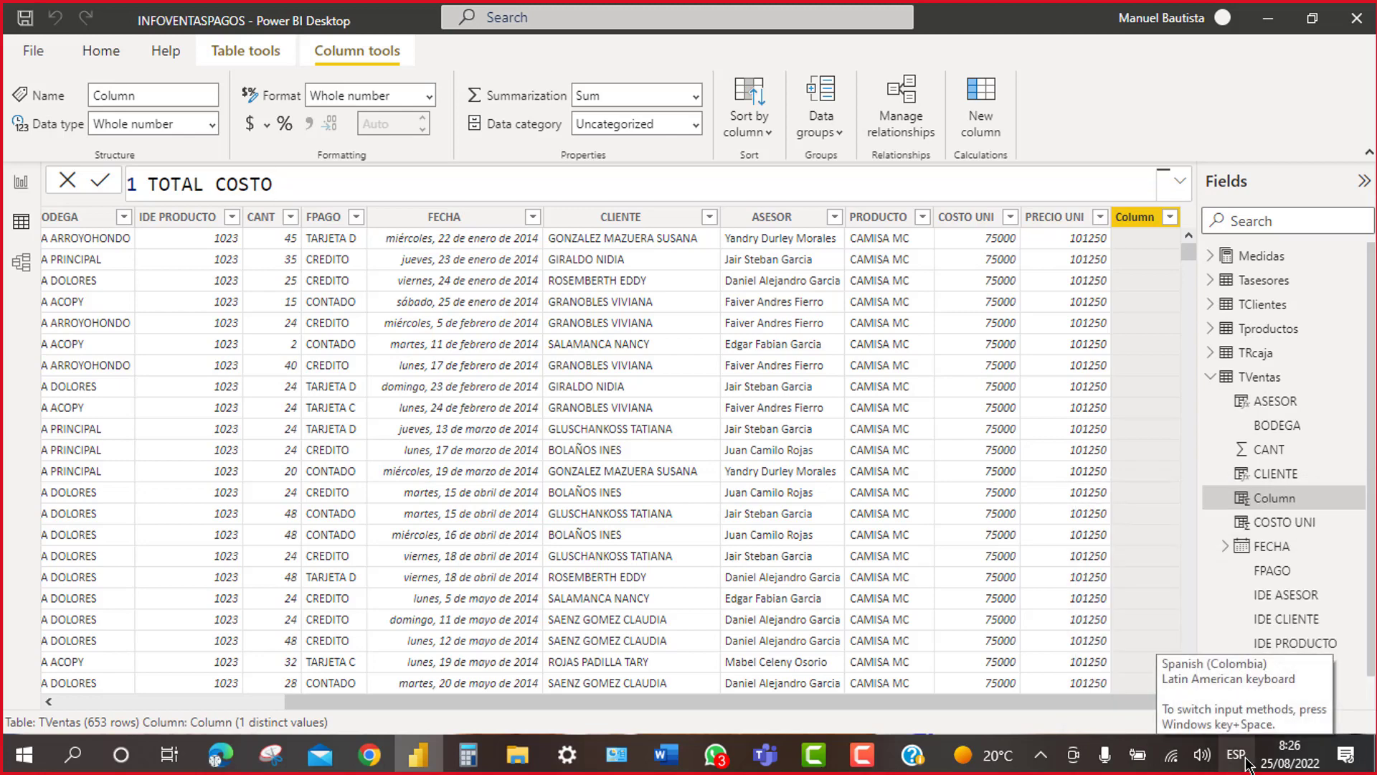
pyautogui.write('=')
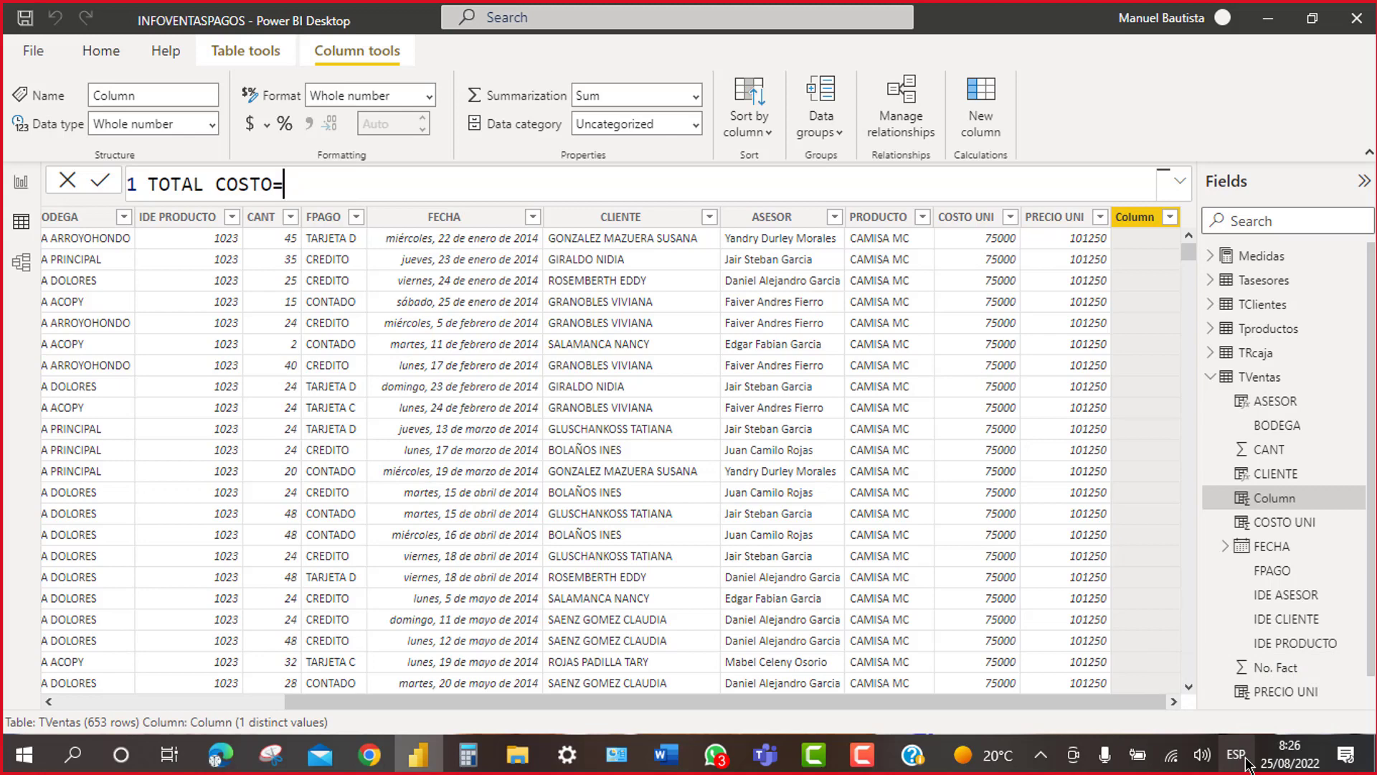
# Step: Define TOTAL COSTO as TVentas[CANT]*TVentas[COSTO UNI] and format it with thousands separators
pyautogui.write('TVE')
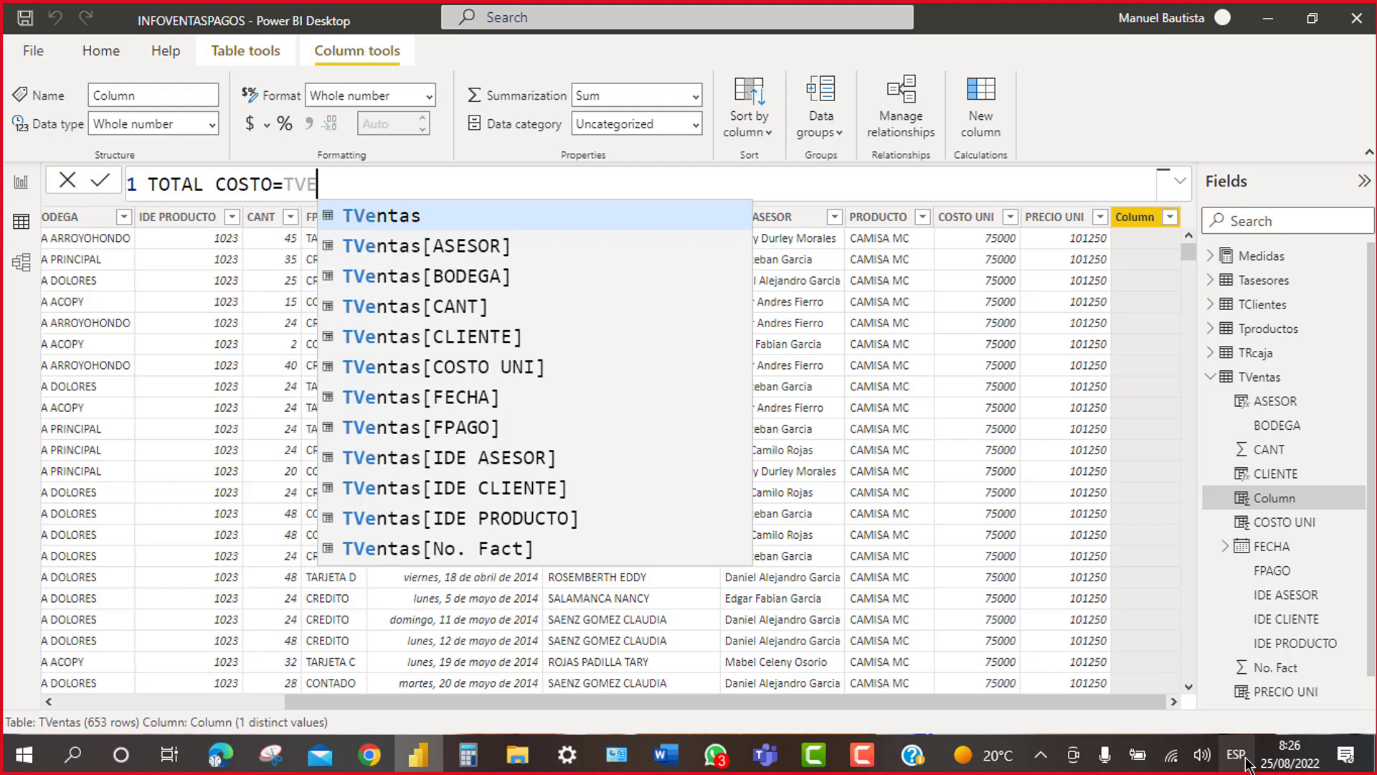
pyautogui.click(396, 316)
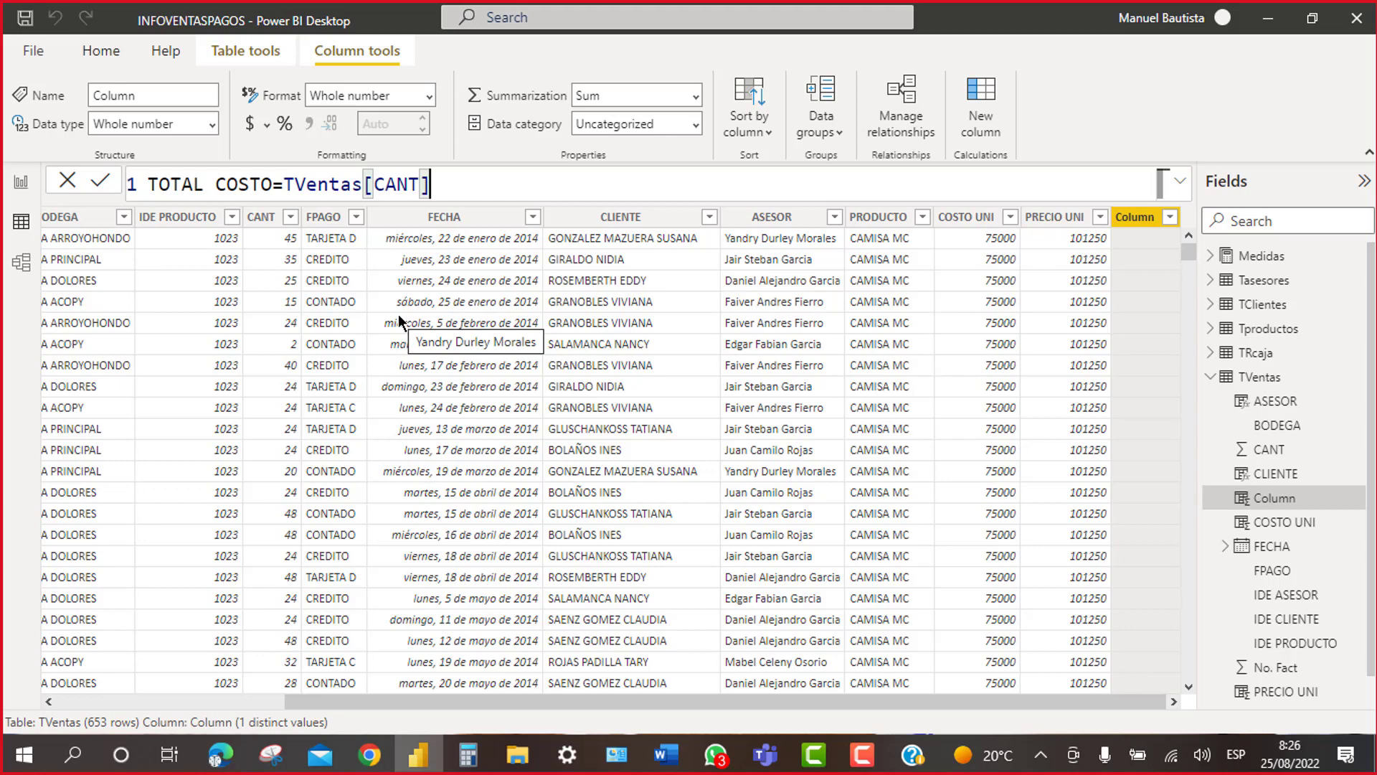
pyautogui.write('*')
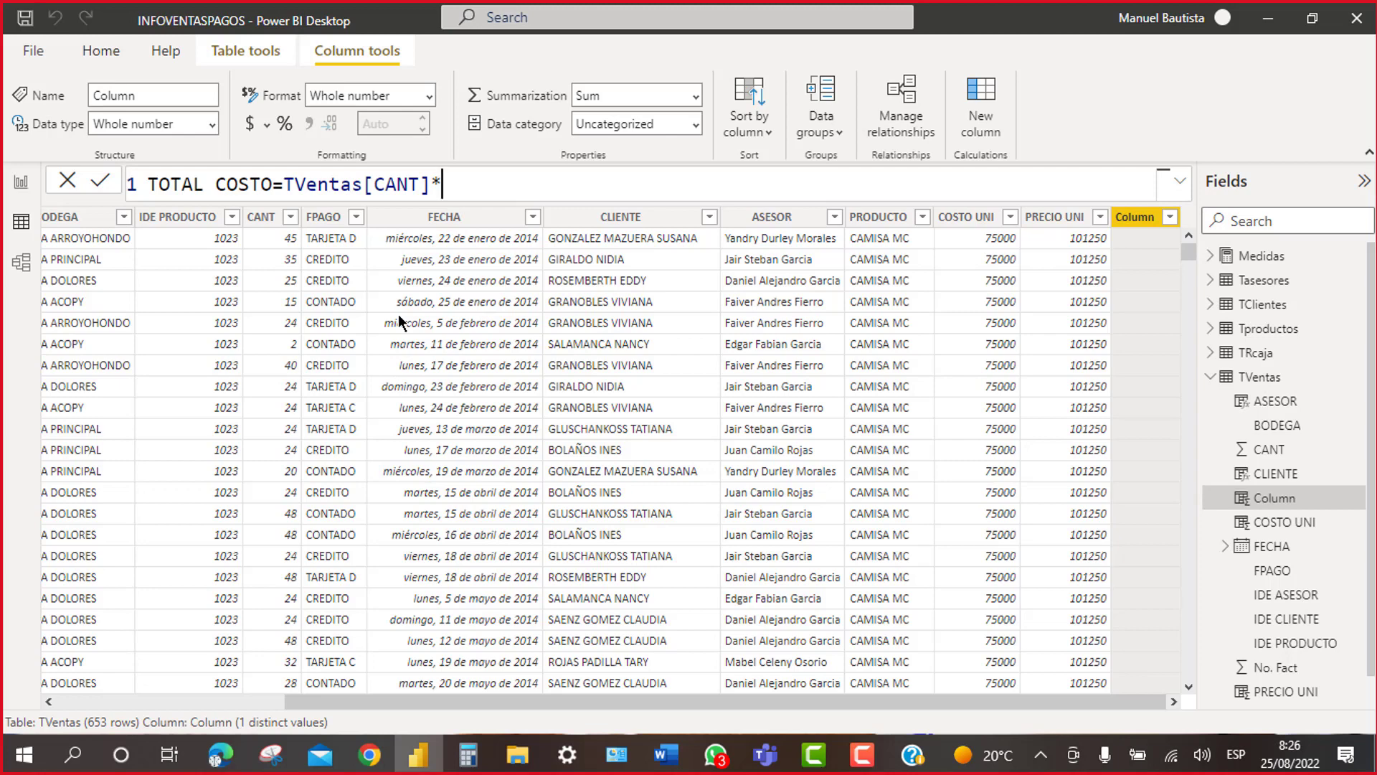
pyautogui.write('TV')
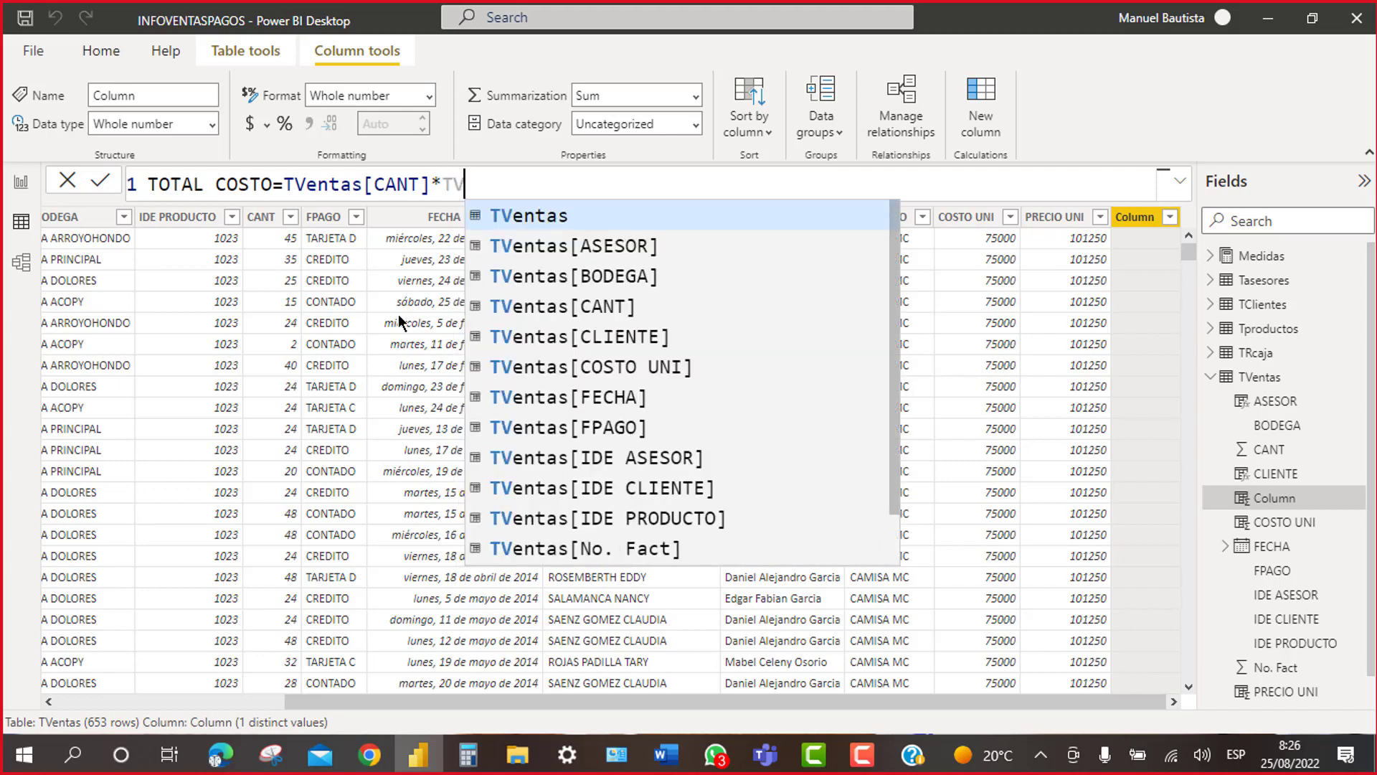
pyautogui.write('E')
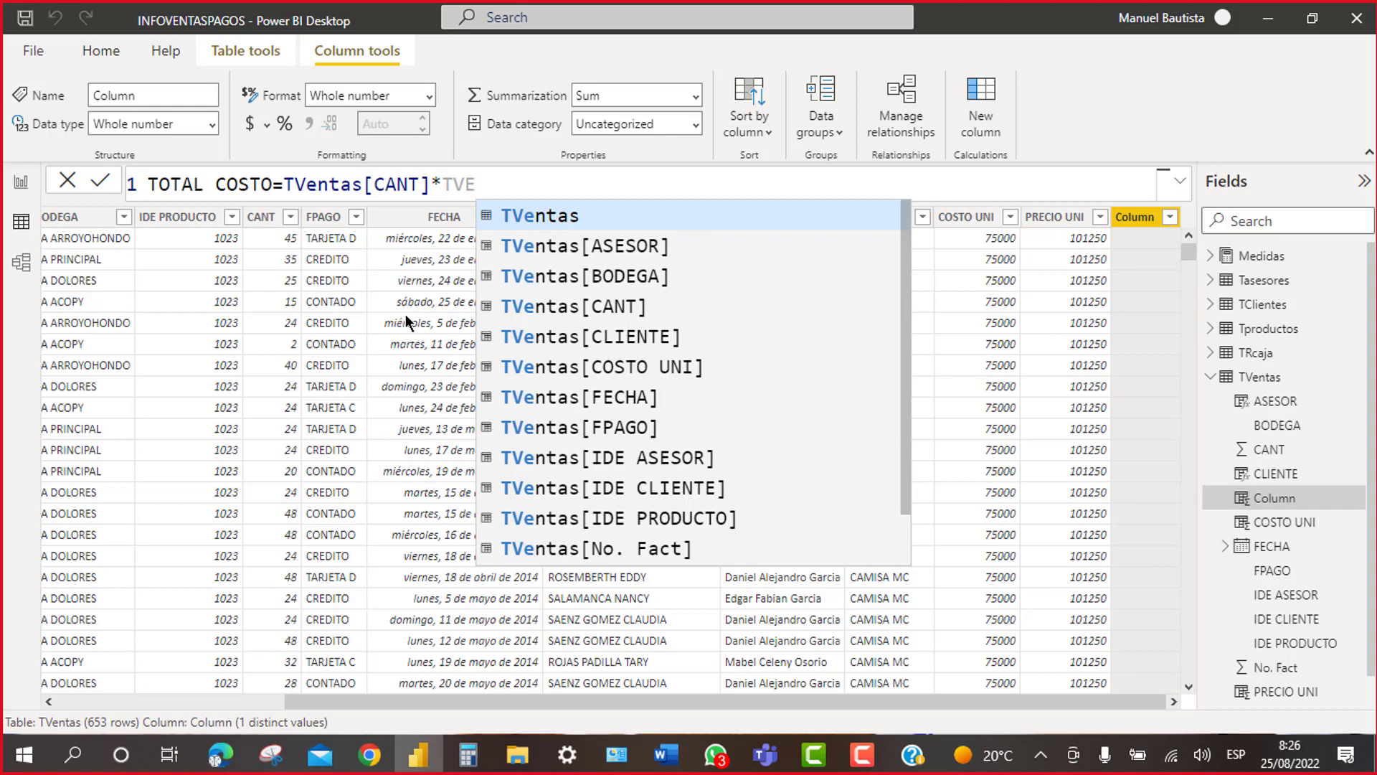
pyautogui.click(648, 373)
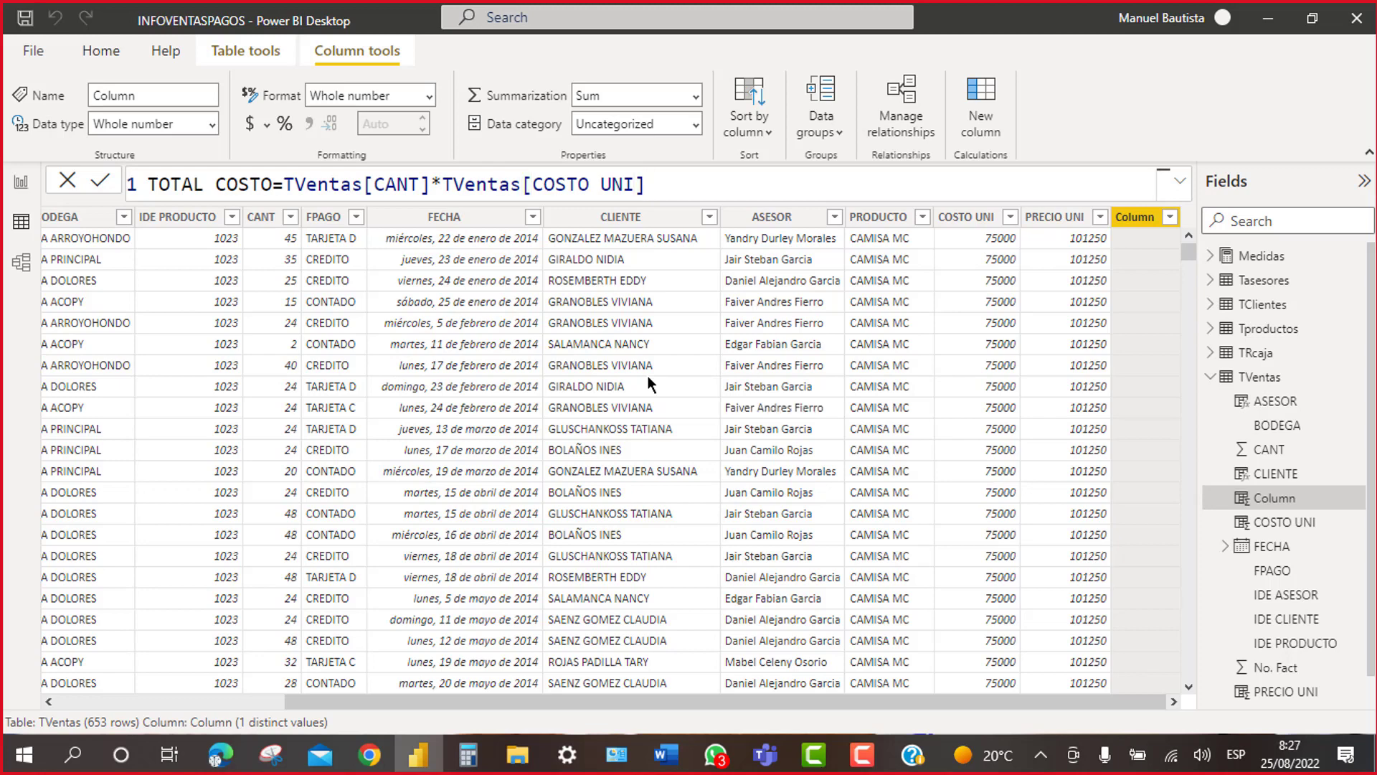
pyautogui.press('Return')
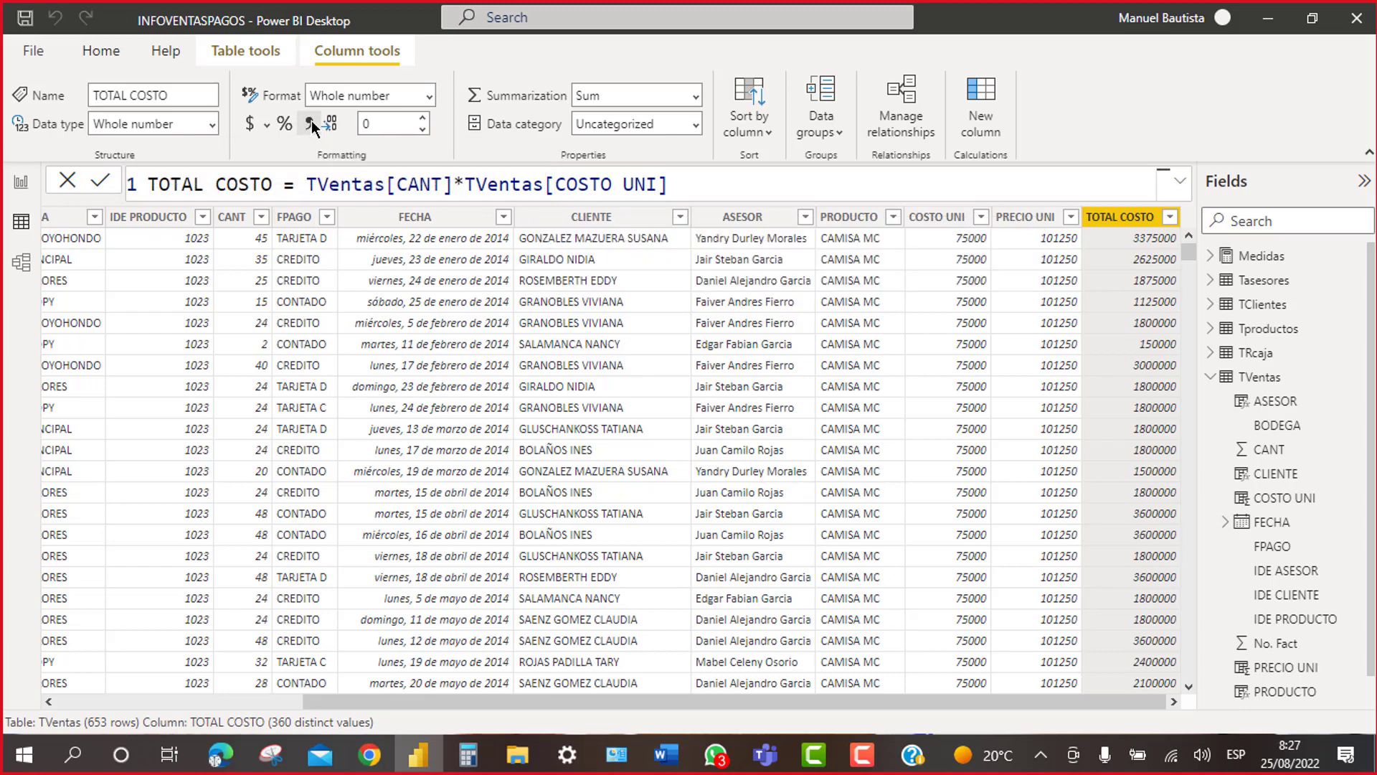
pyautogui.click(311, 123)
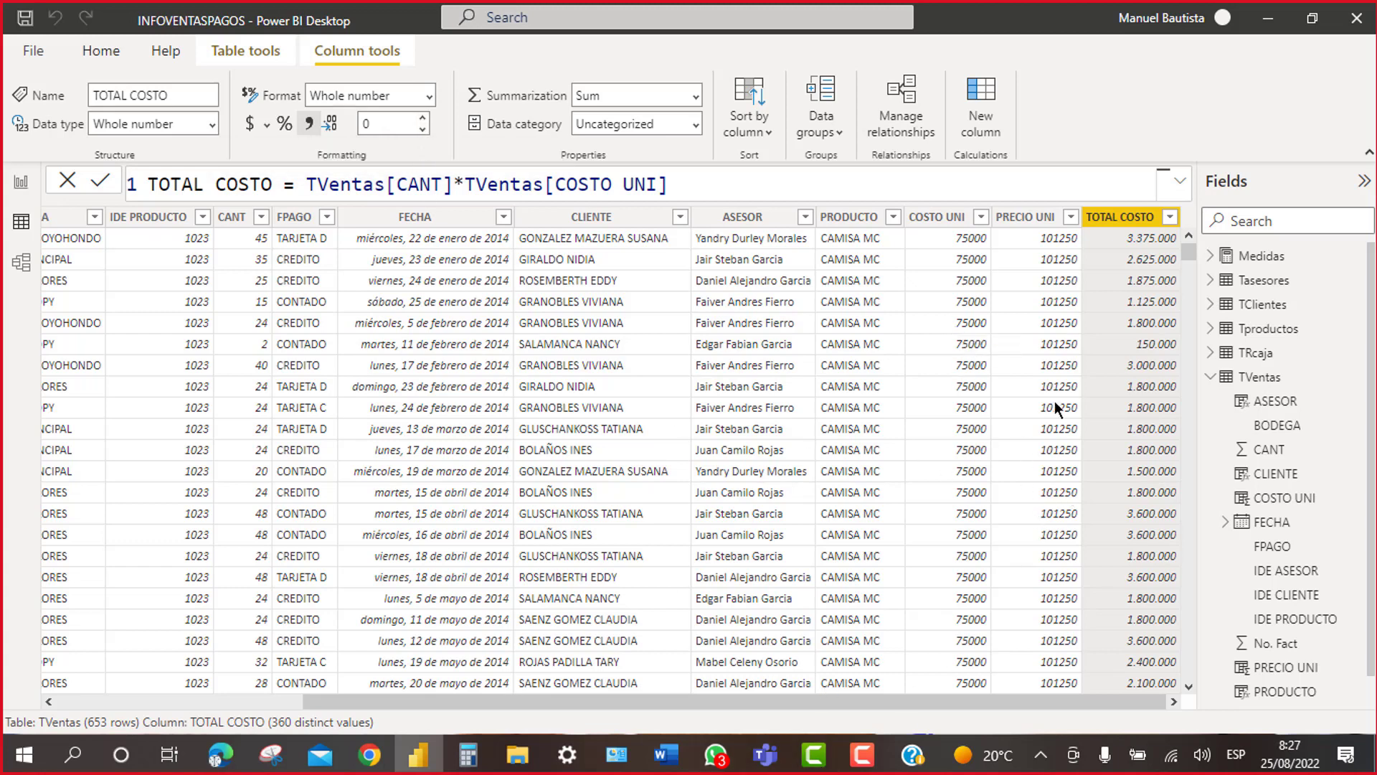
# Step: Create a new column TOTAL VENTAS = TVentas[CANT]*TVentas[PRECIO UNI] using autocomplete
pyautogui.click(984, 102)
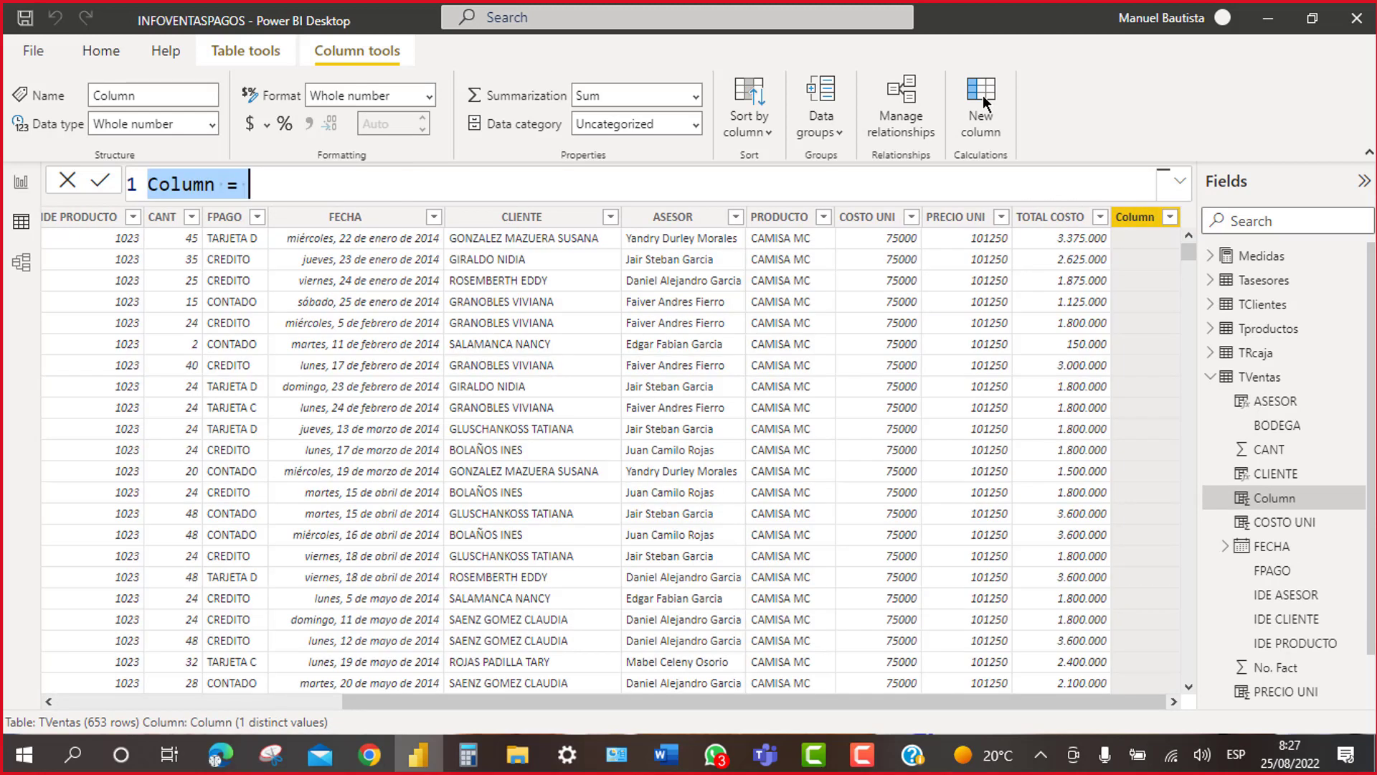
pyautogui.write('TOTA')
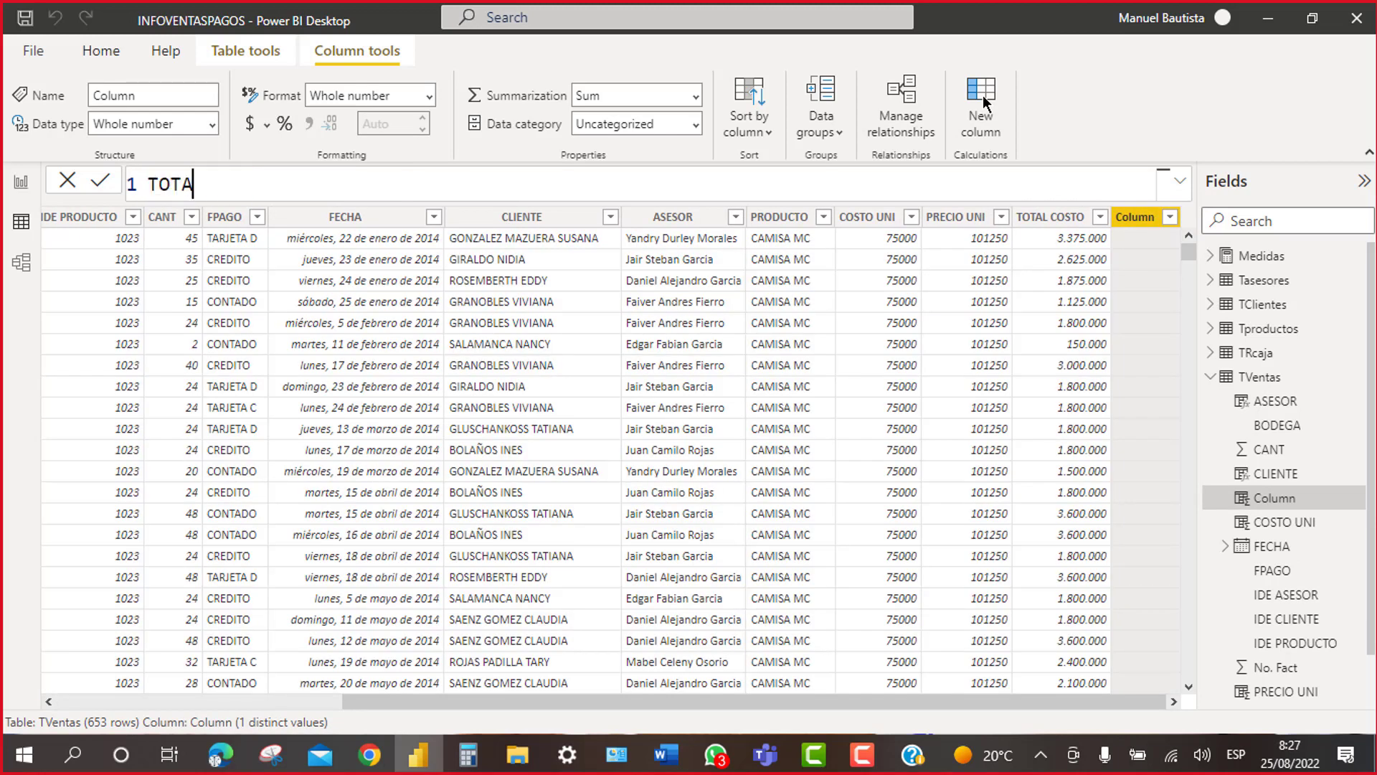
pyautogui.write('L VENTAS')
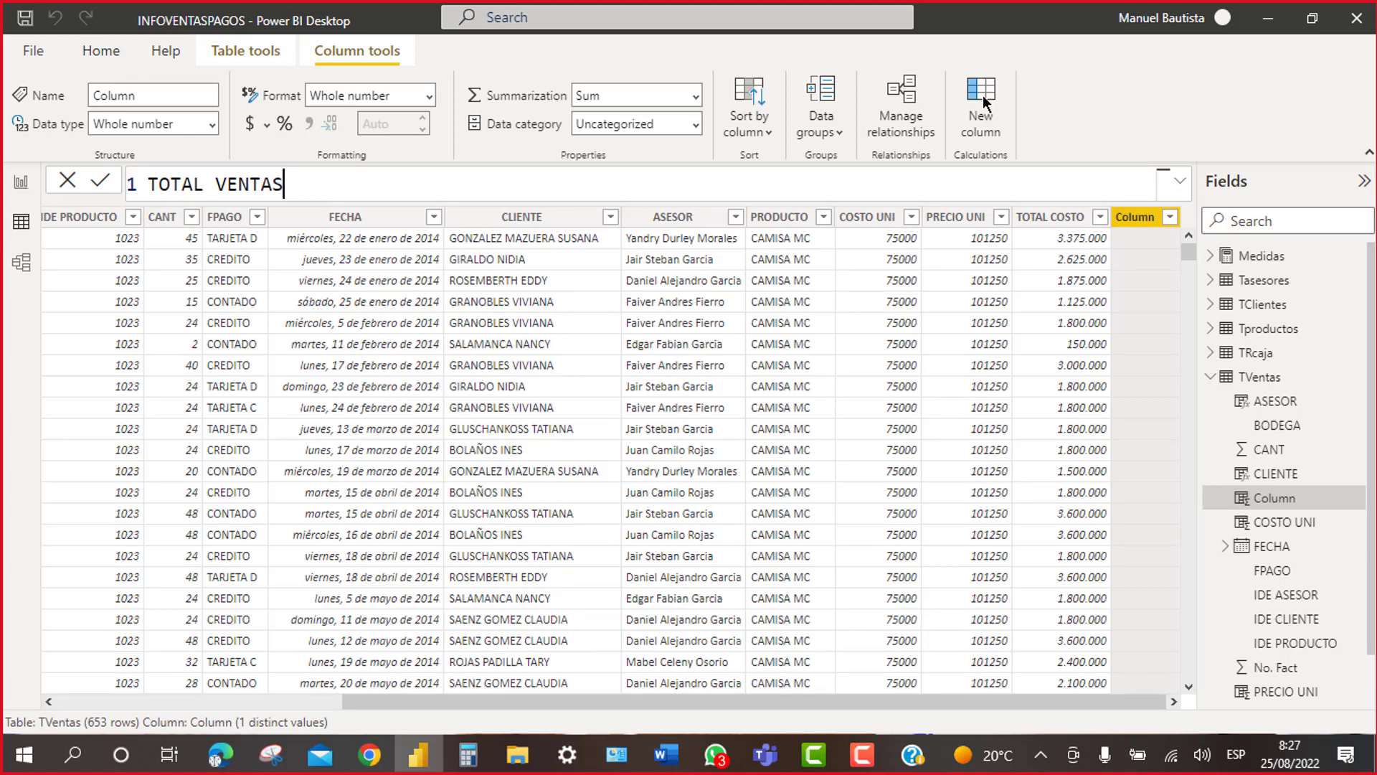
pyautogui.write('=')
pyautogui.write('TVEN')
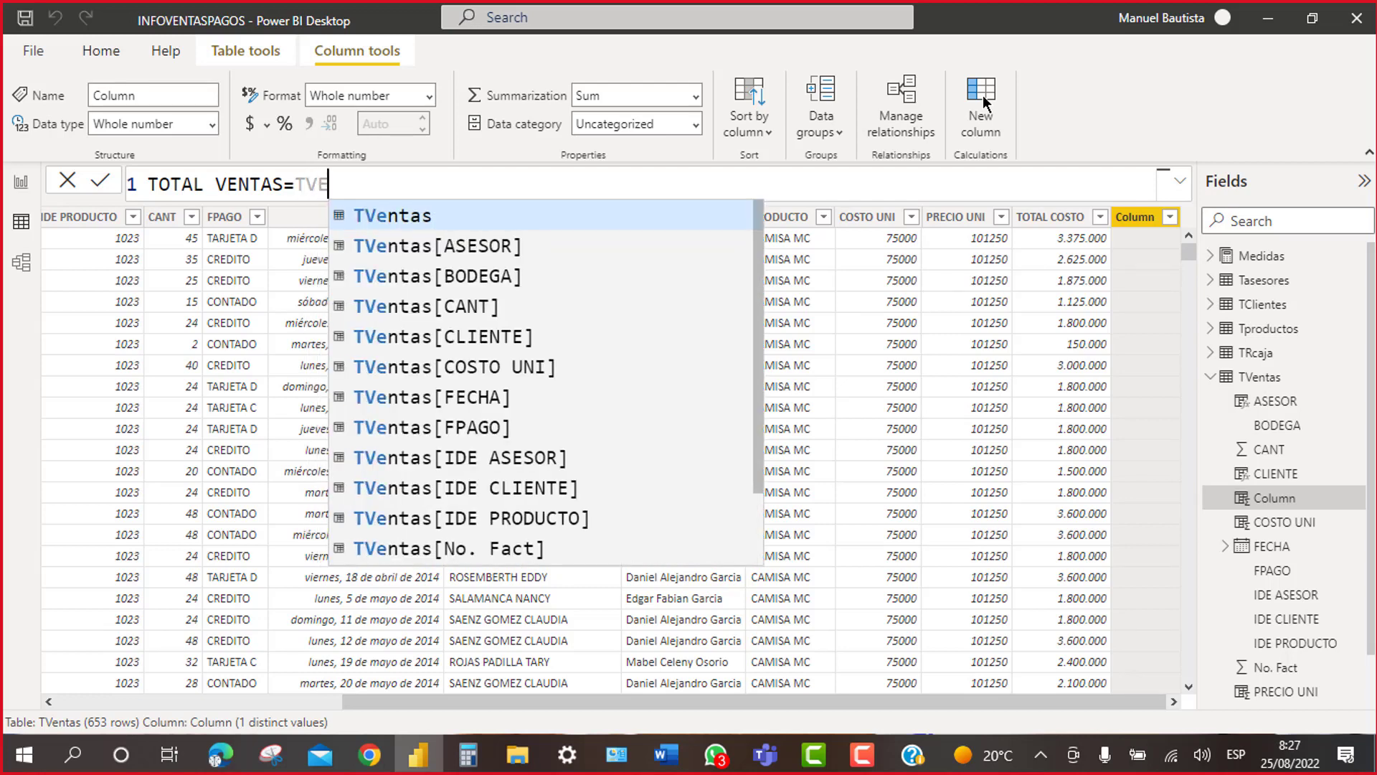
pyautogui.click(518, 305)
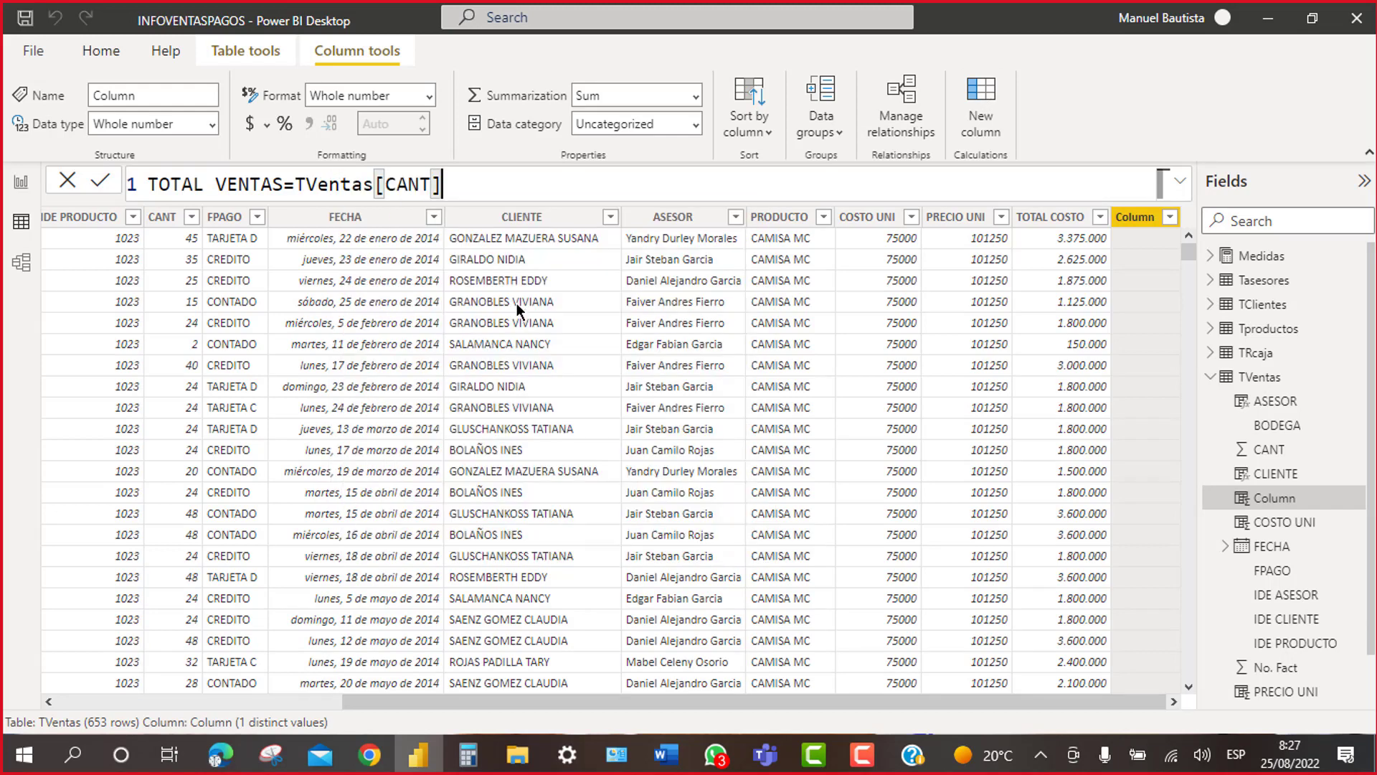
pyautogui.write('*')
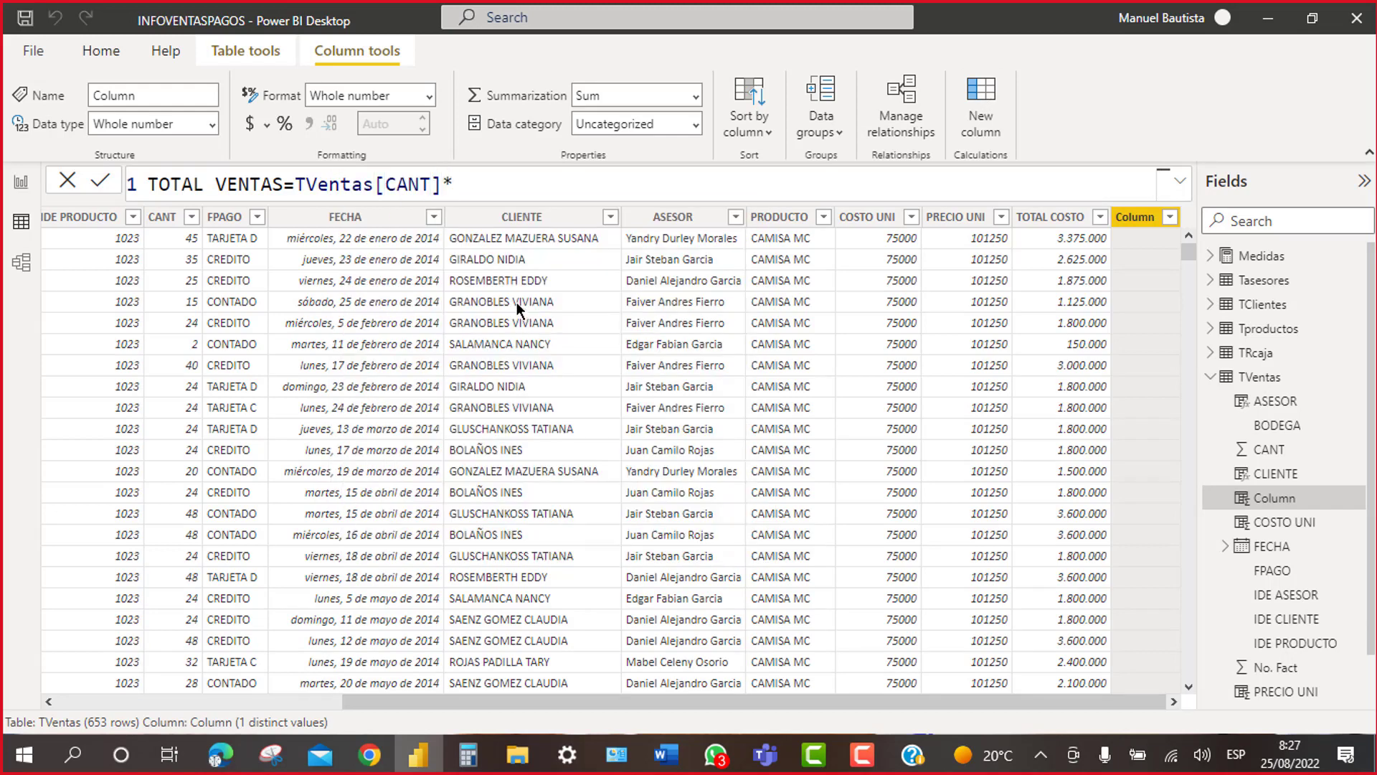
pyautogui.write('TVE')
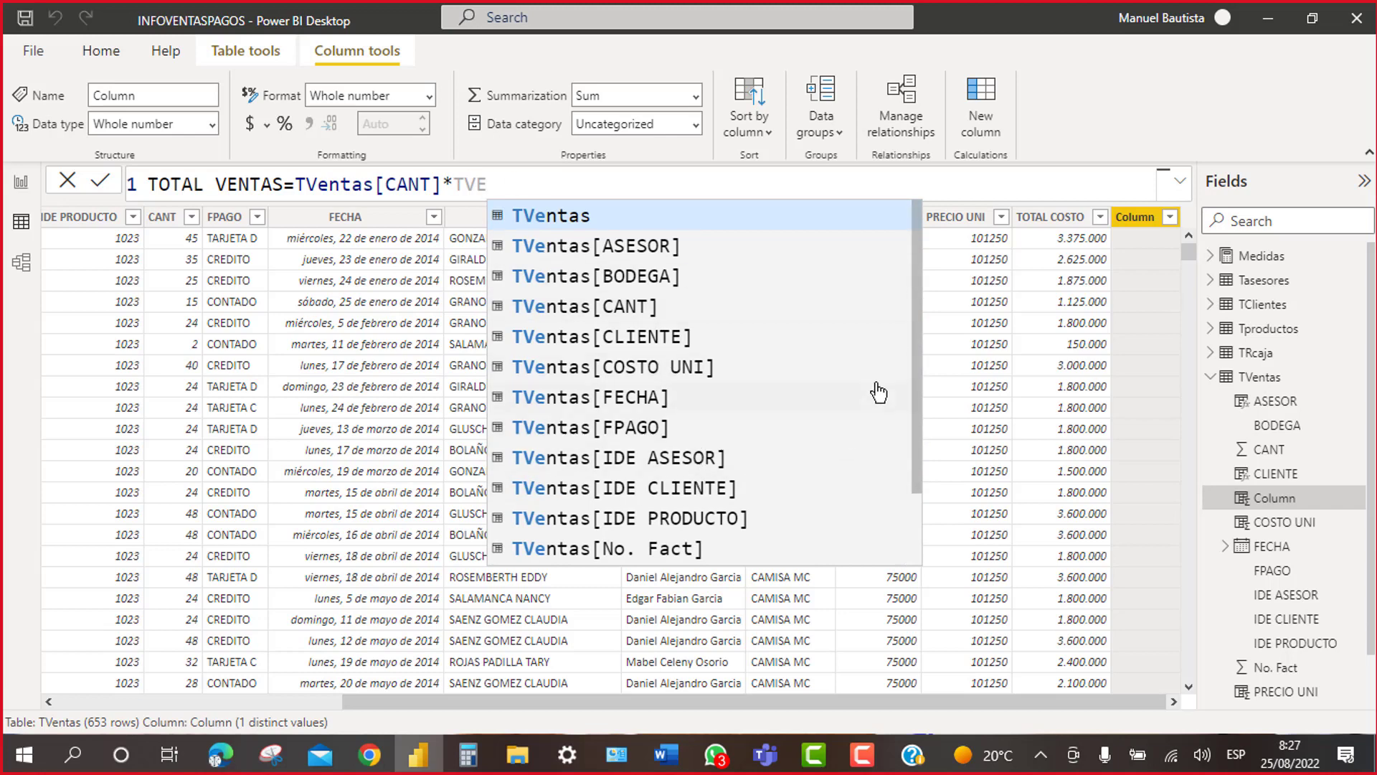
pyautogui.moveTo(915, 344); pyautogui.dragTo(915, 452)
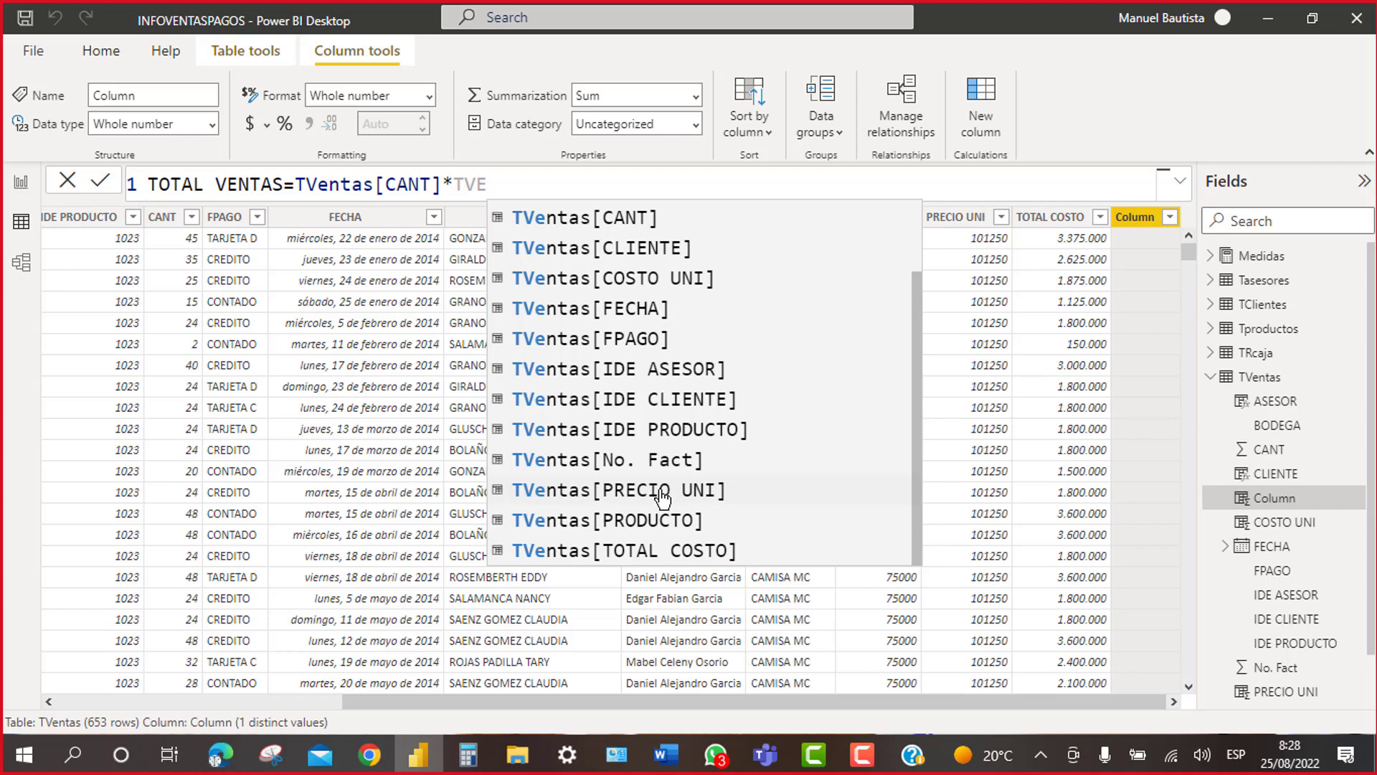
pyautogui.click(660, 492)
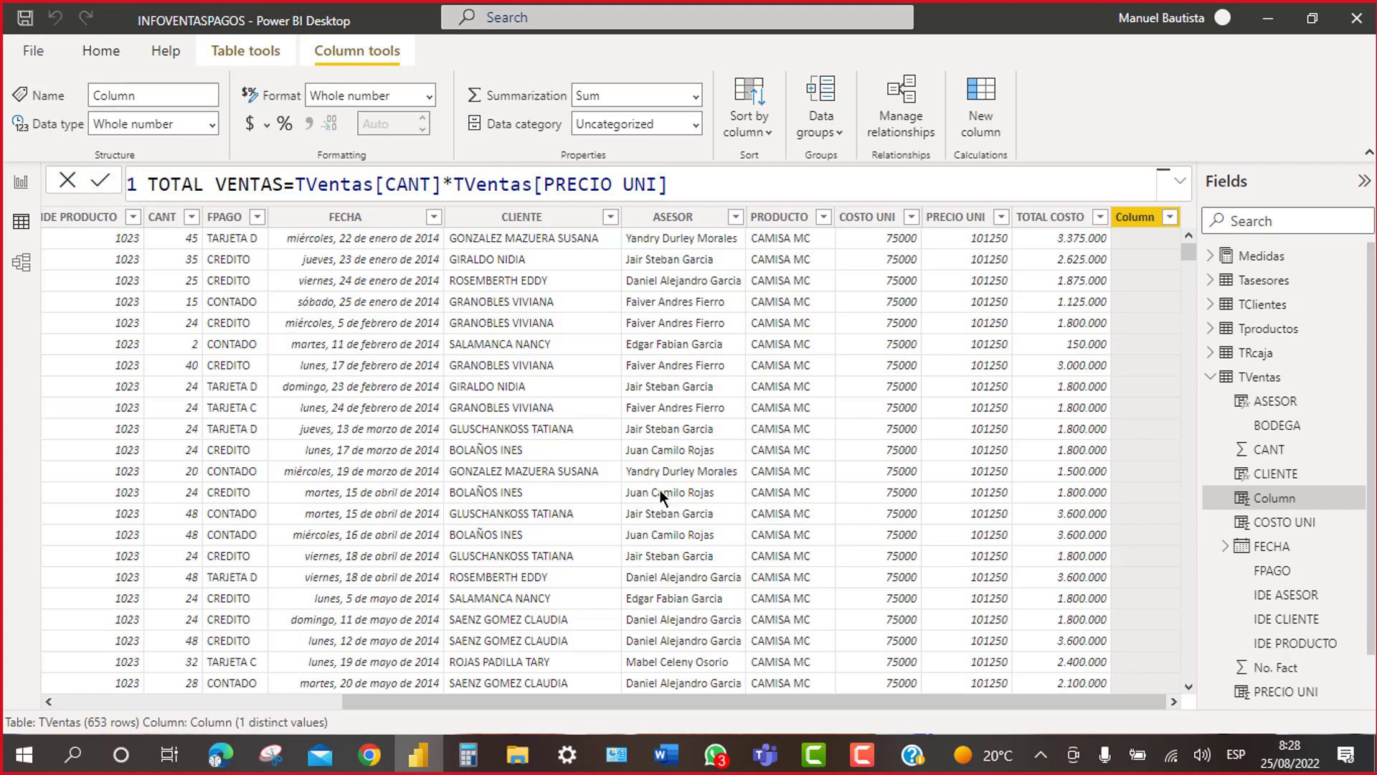
pyautogui.press('Return')
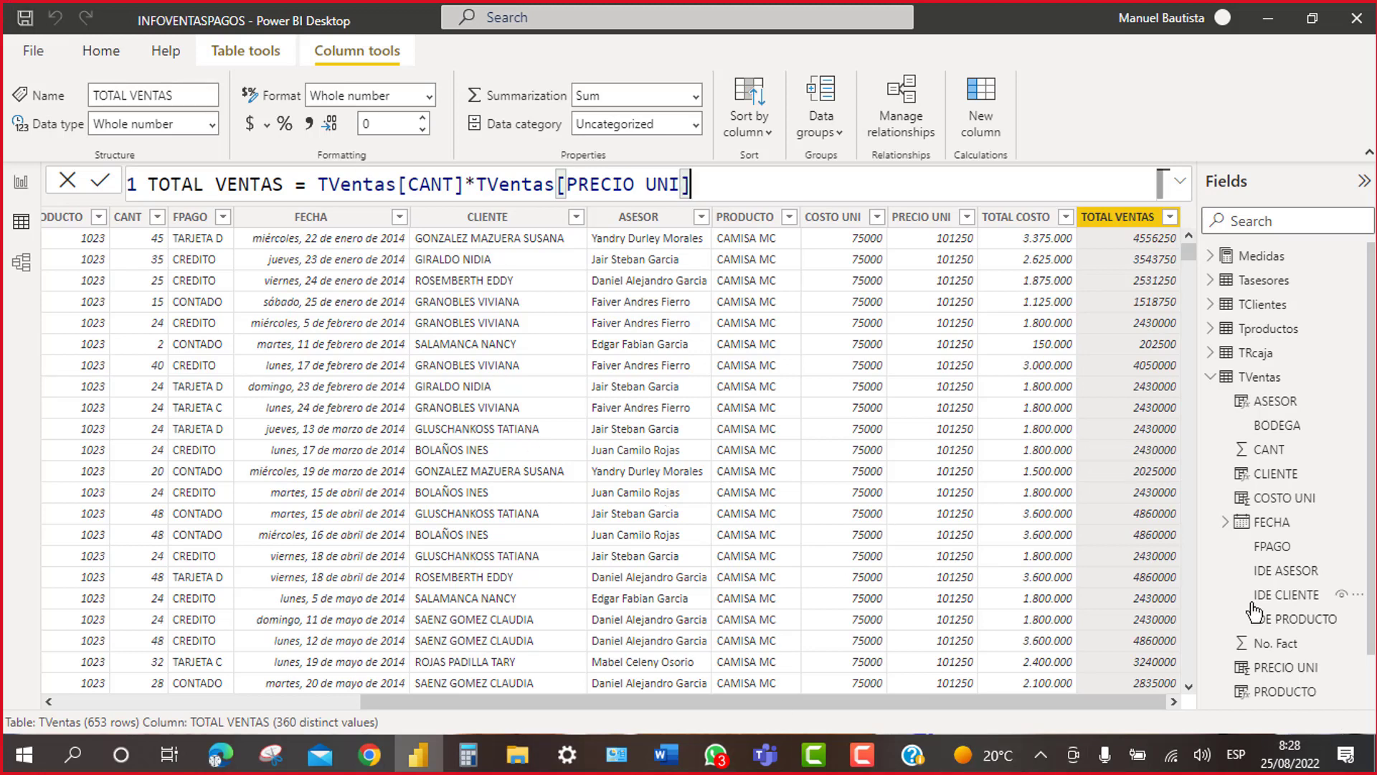
# Step: After TOTAL VENTAS finishes calculating, start another new calculated column
pyautogui.click(988, 91)
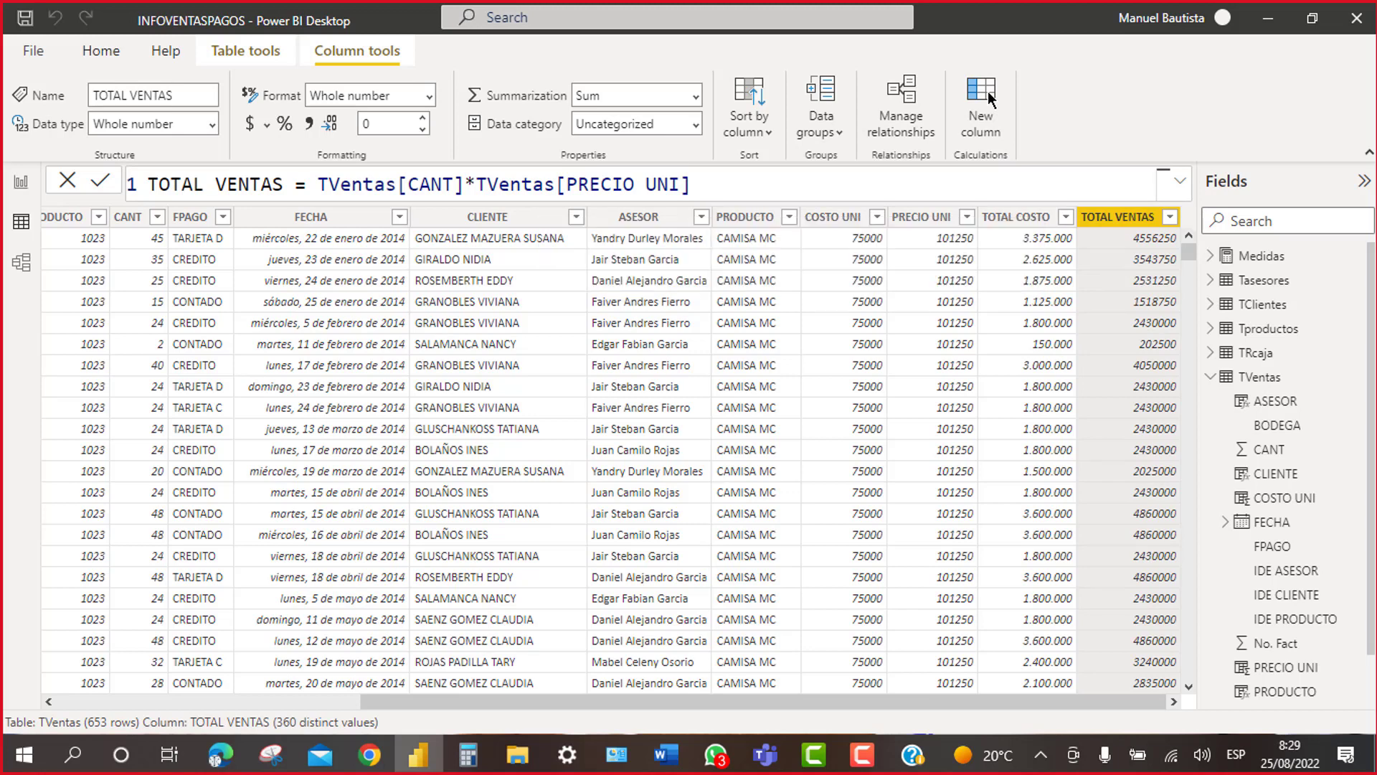
# Step: Start the new column's formula as DESCUENTO= in the formula bar
pyautogui.click(987, 91)
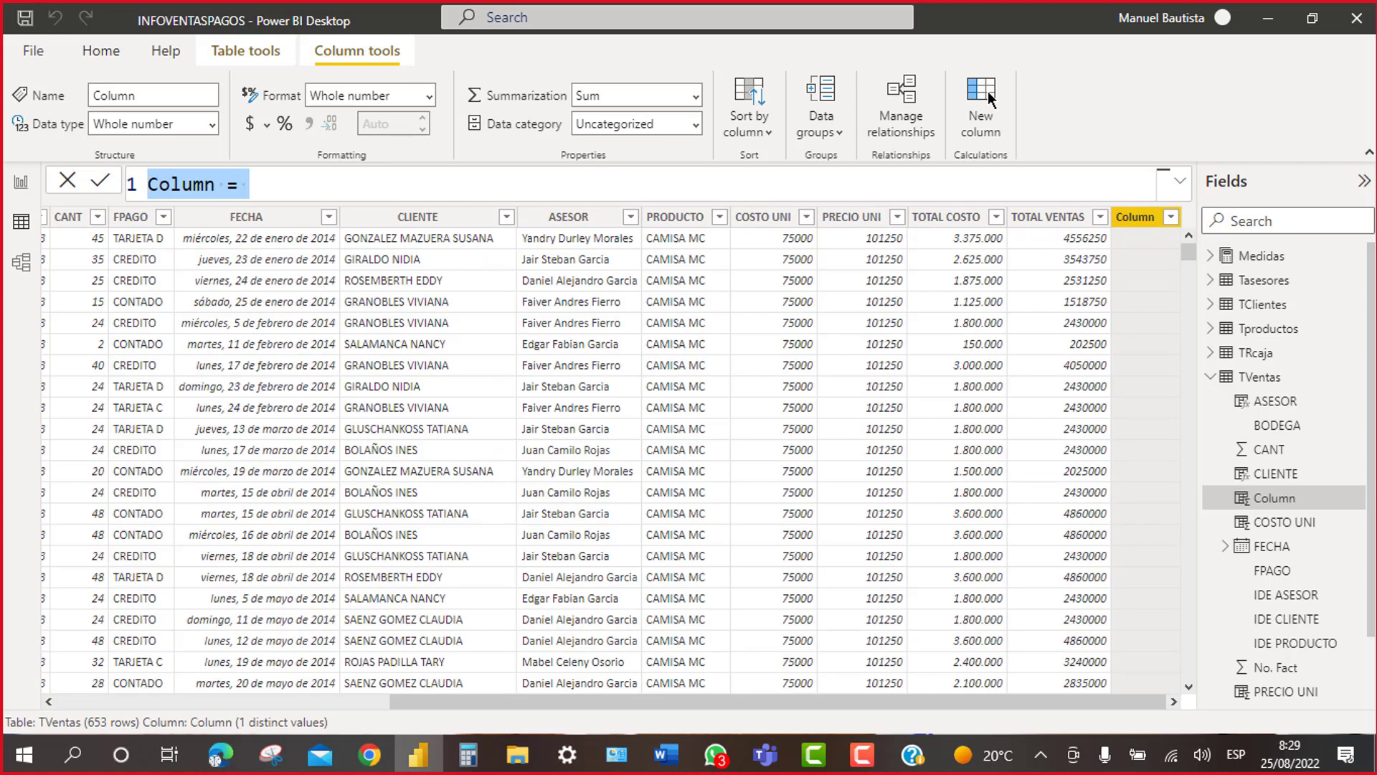
pyautogui.write('DESCUET')
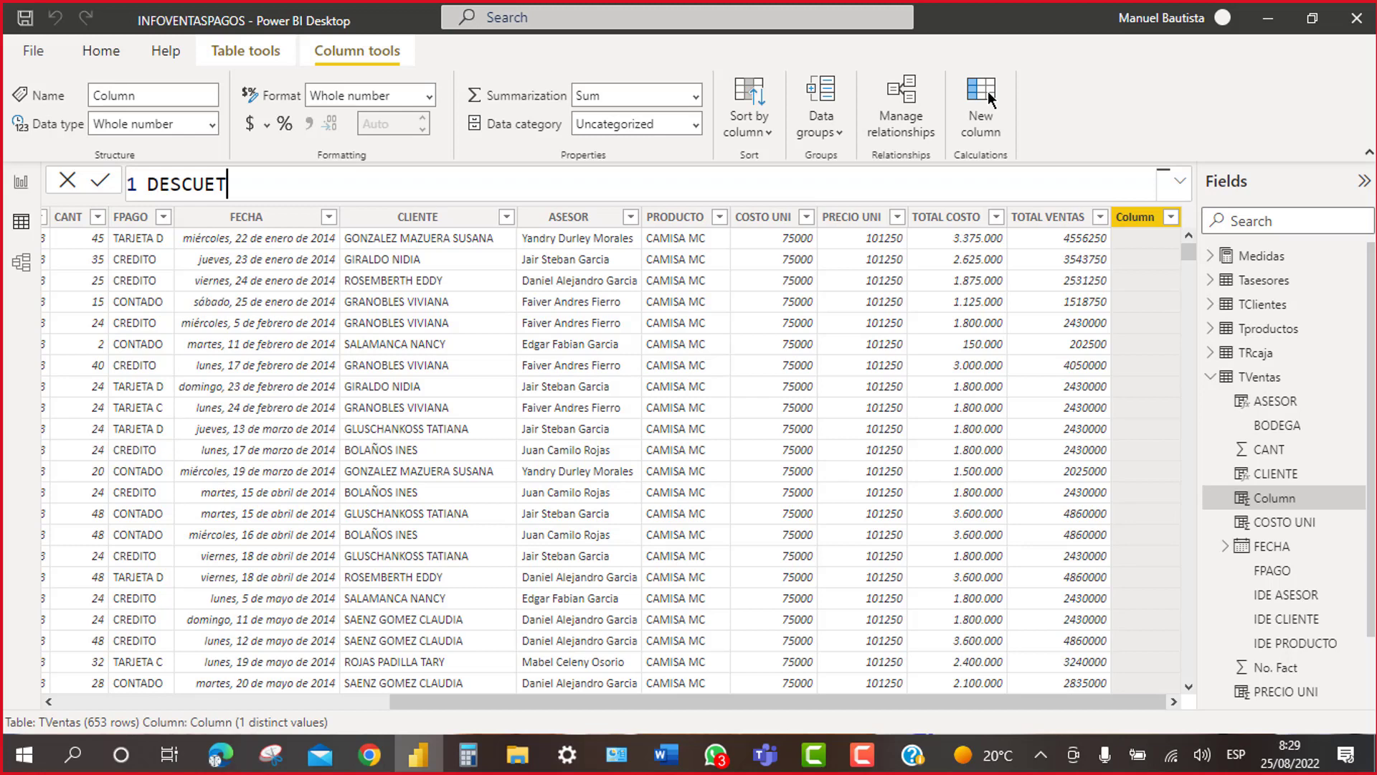
pyautogui.press('BackSpace')
pyautogui.write('NTO=')
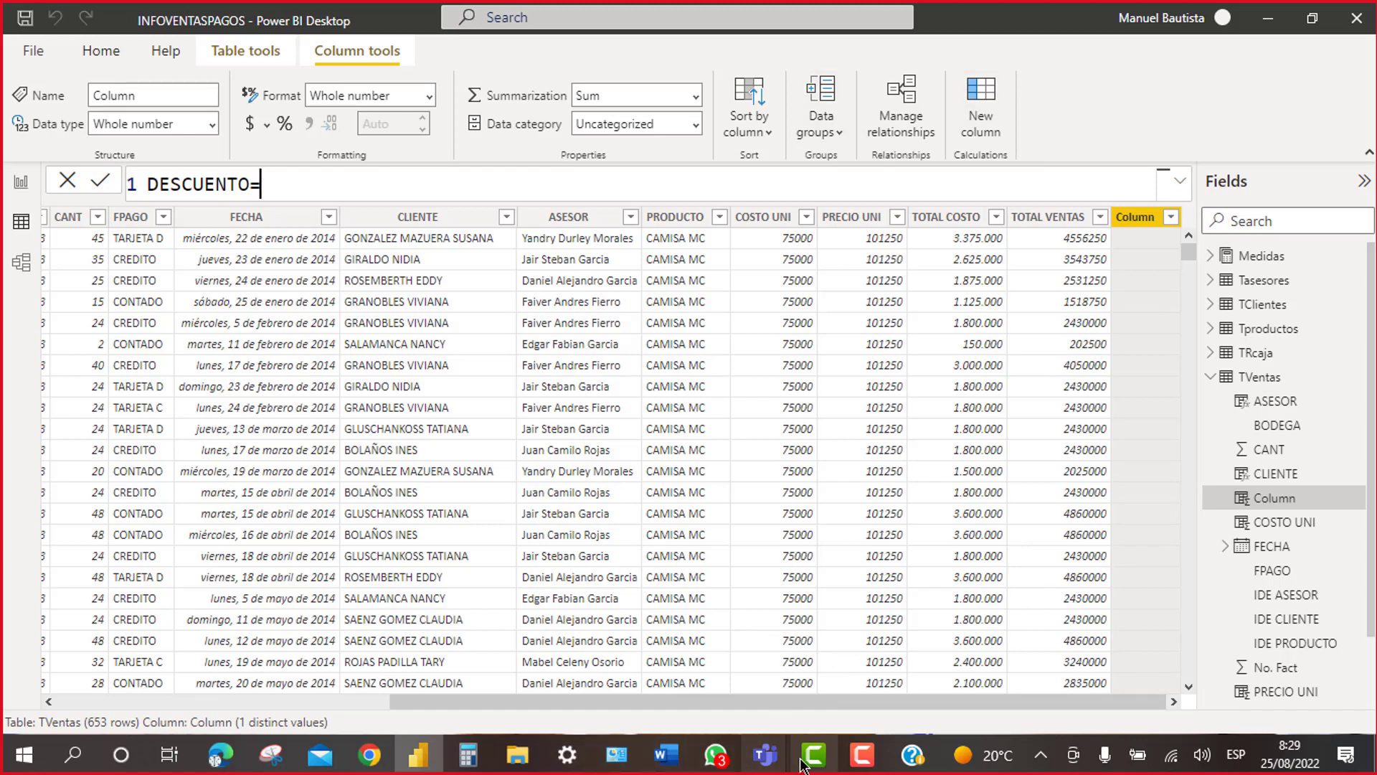
# Step: Search for EXCEL from the Start menu and launch the Excel app
pyautogui.click(24, 760)
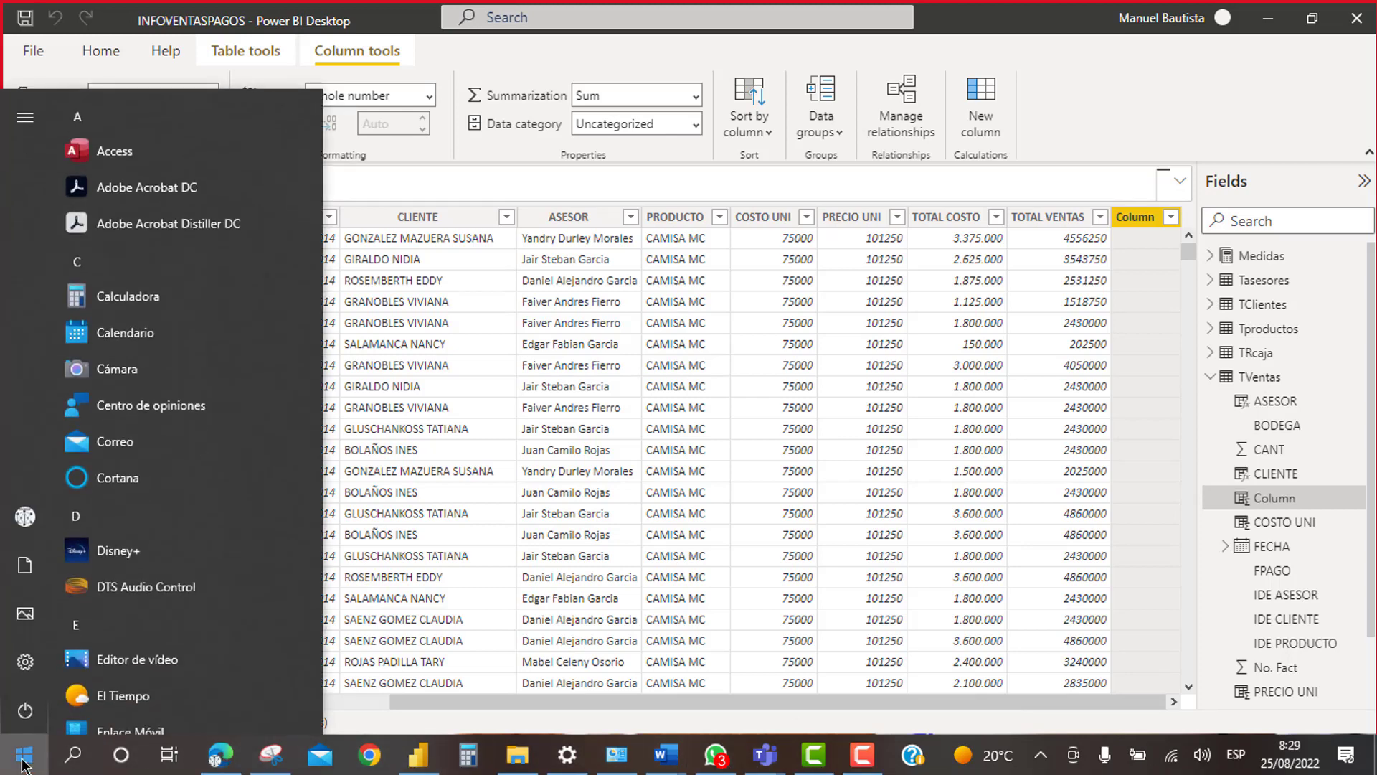
pyautogui.write('EXCEL')
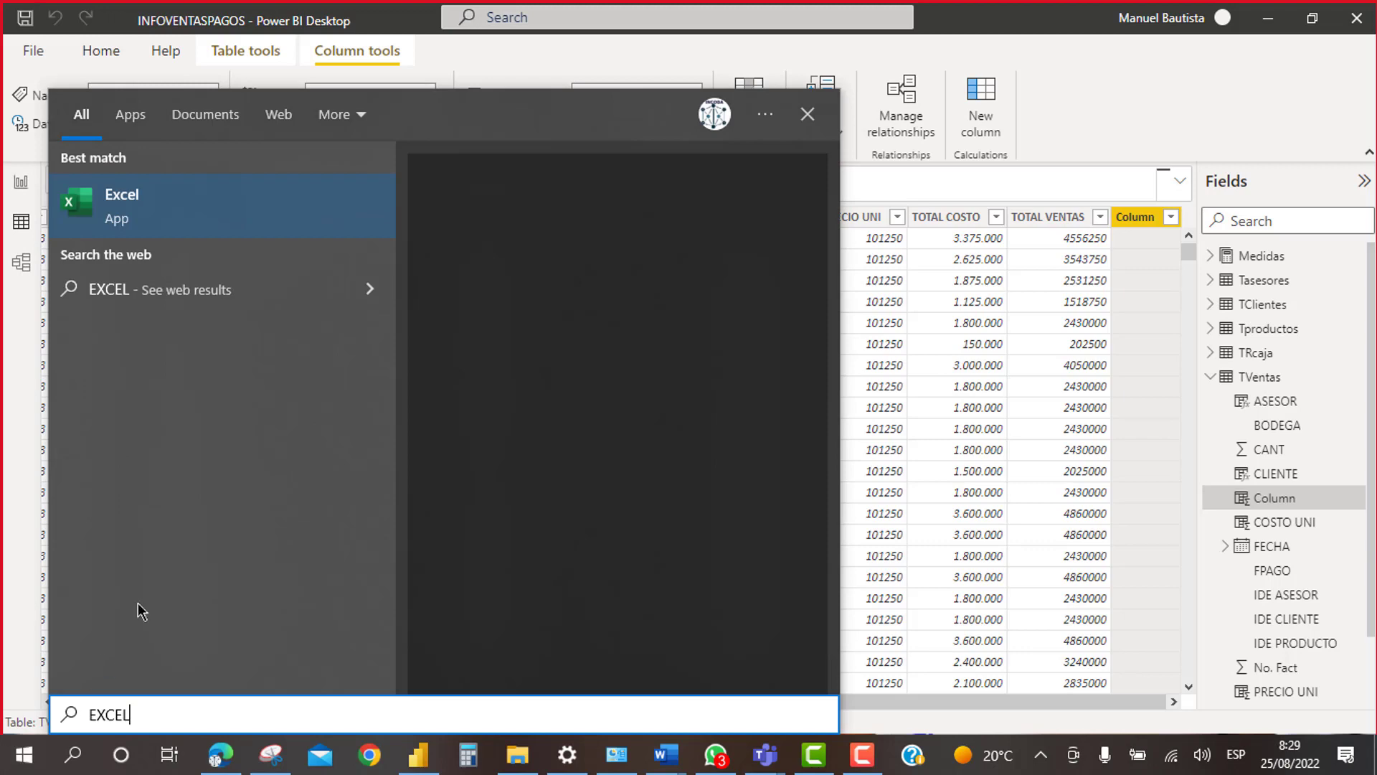
pyautogui.click(214, 218)
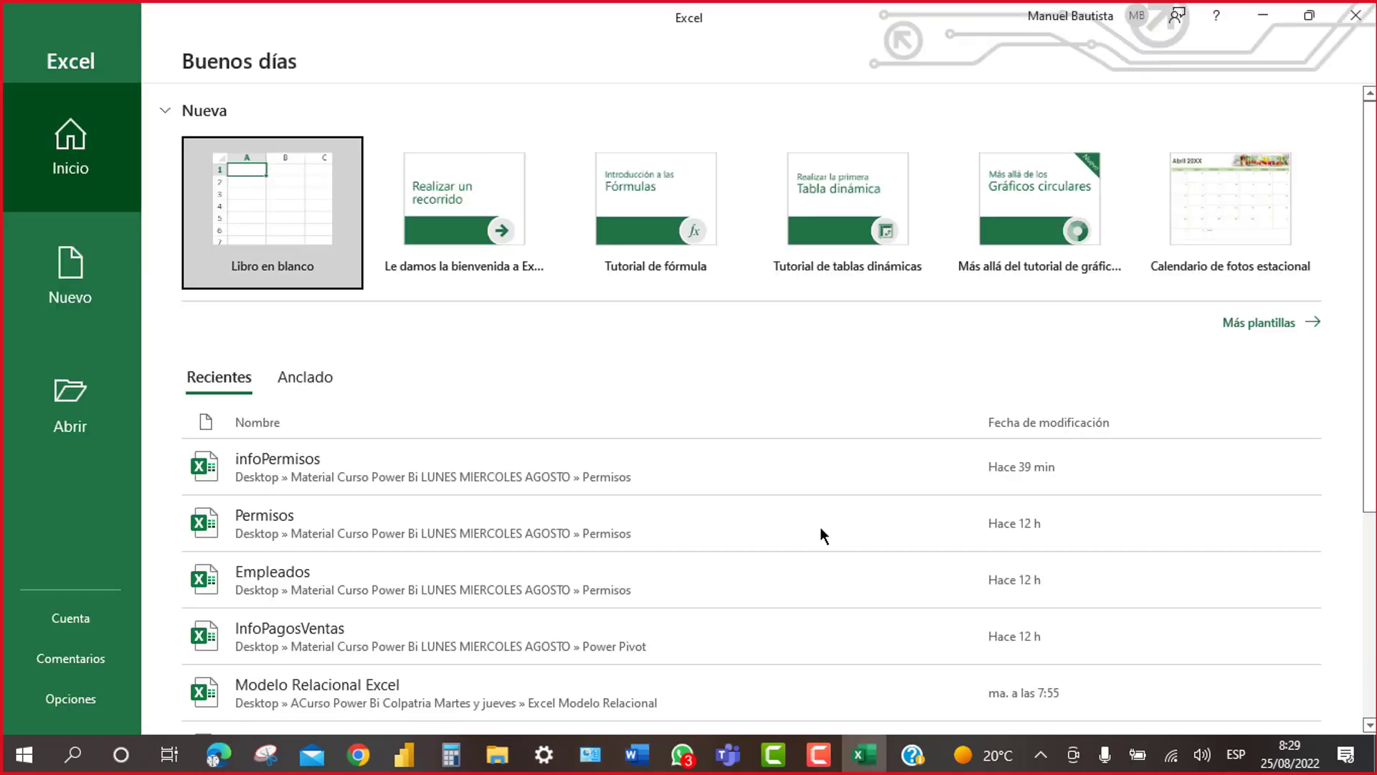
# Step: Open a blank workbook at 250% zoom and enter trial values VENTA in A2 and 1 in A3
pyautogui.click(300, 178)
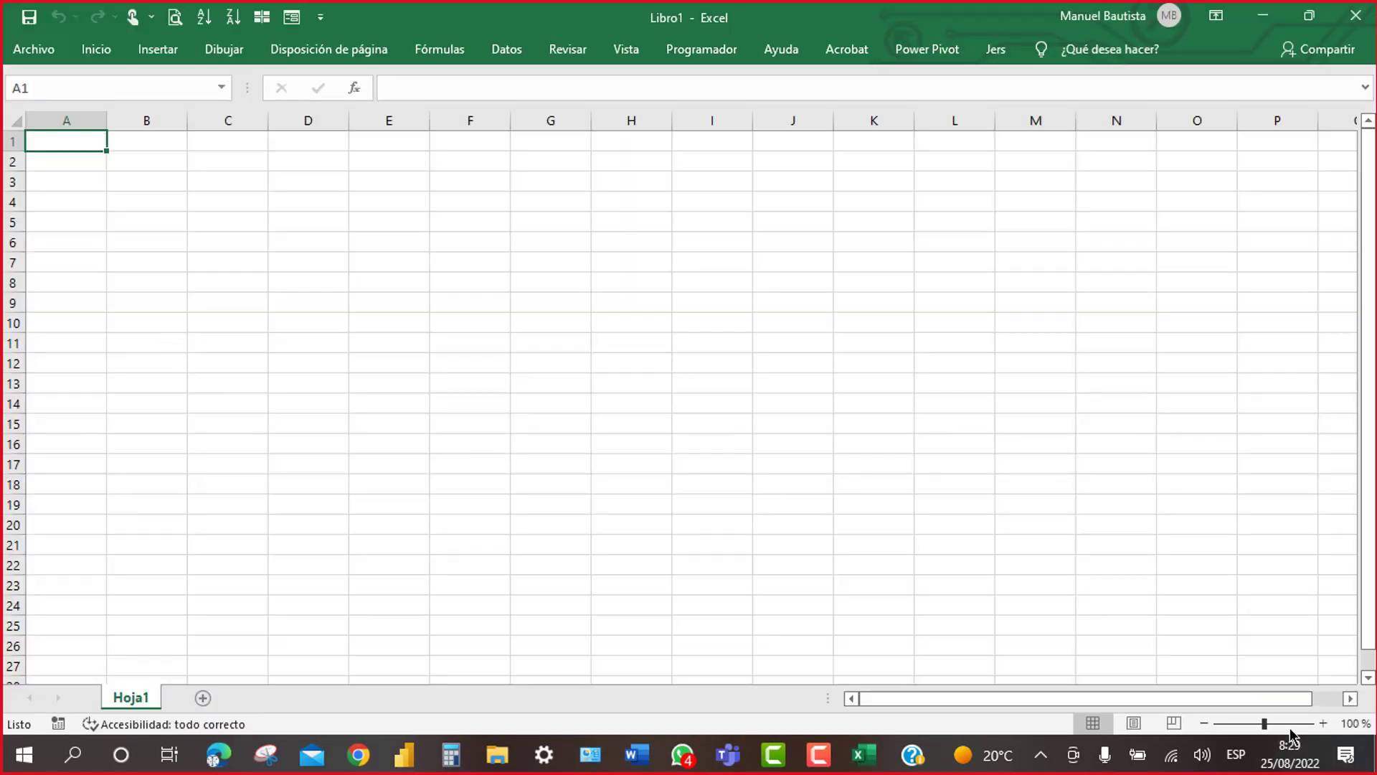
pyautogui.click(1289, 727)
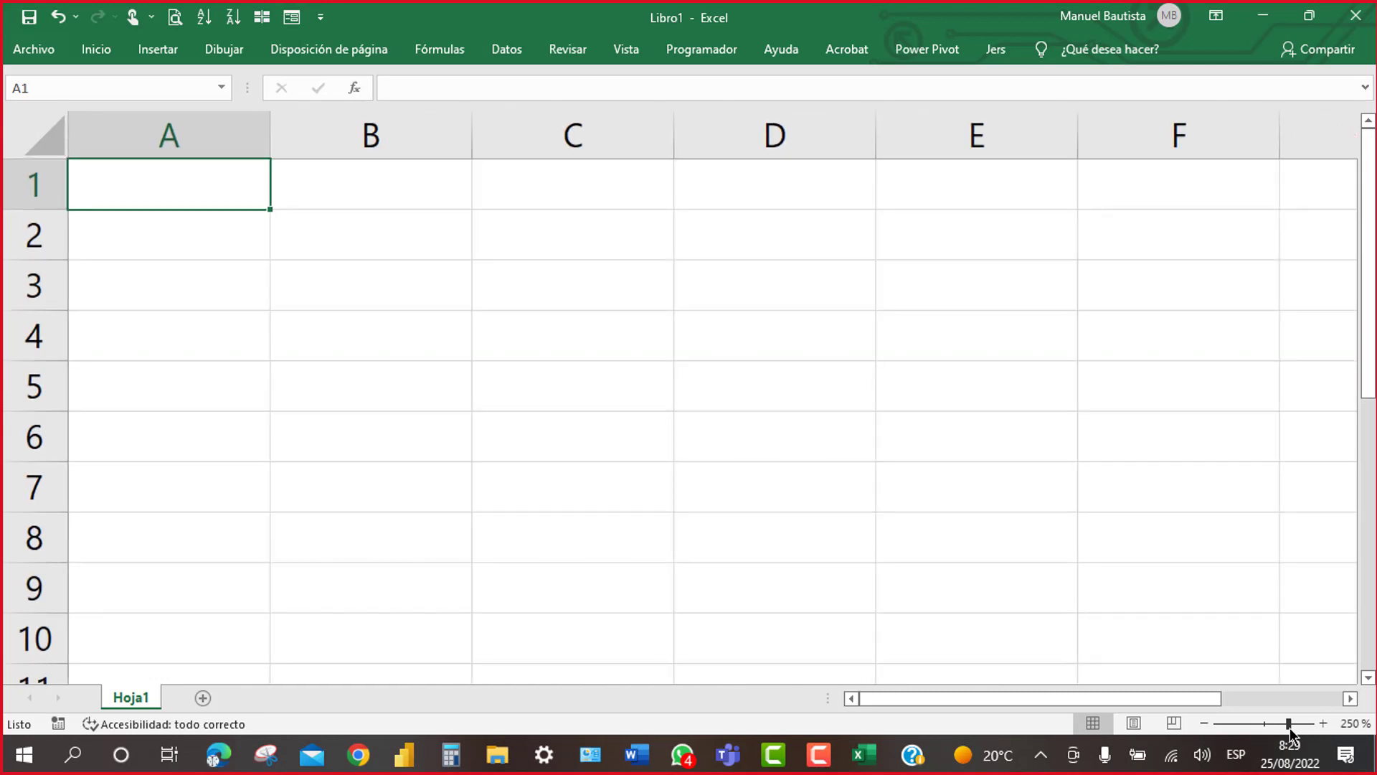
pyautogui.click(151, 297)
pyautogui.click(150, 232)
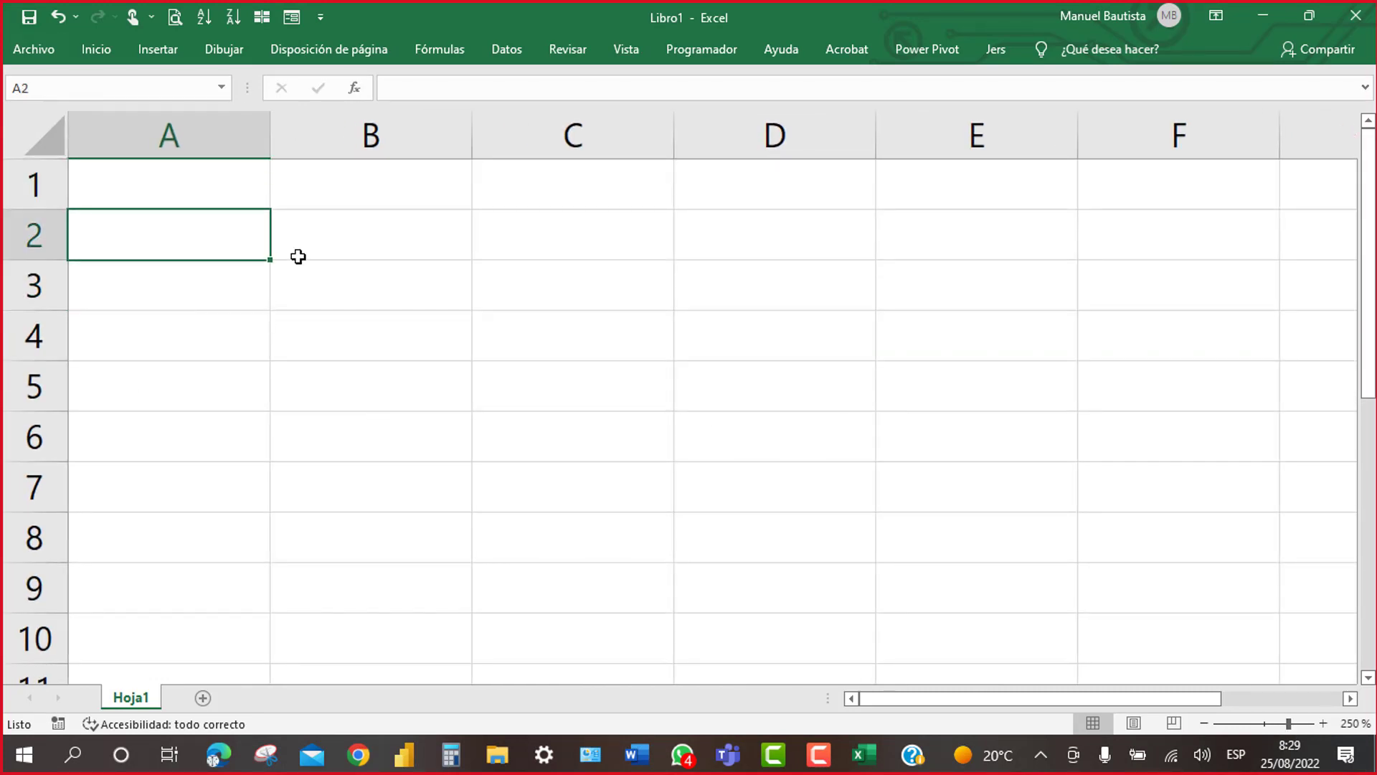
pyautogui.write('VENTA')
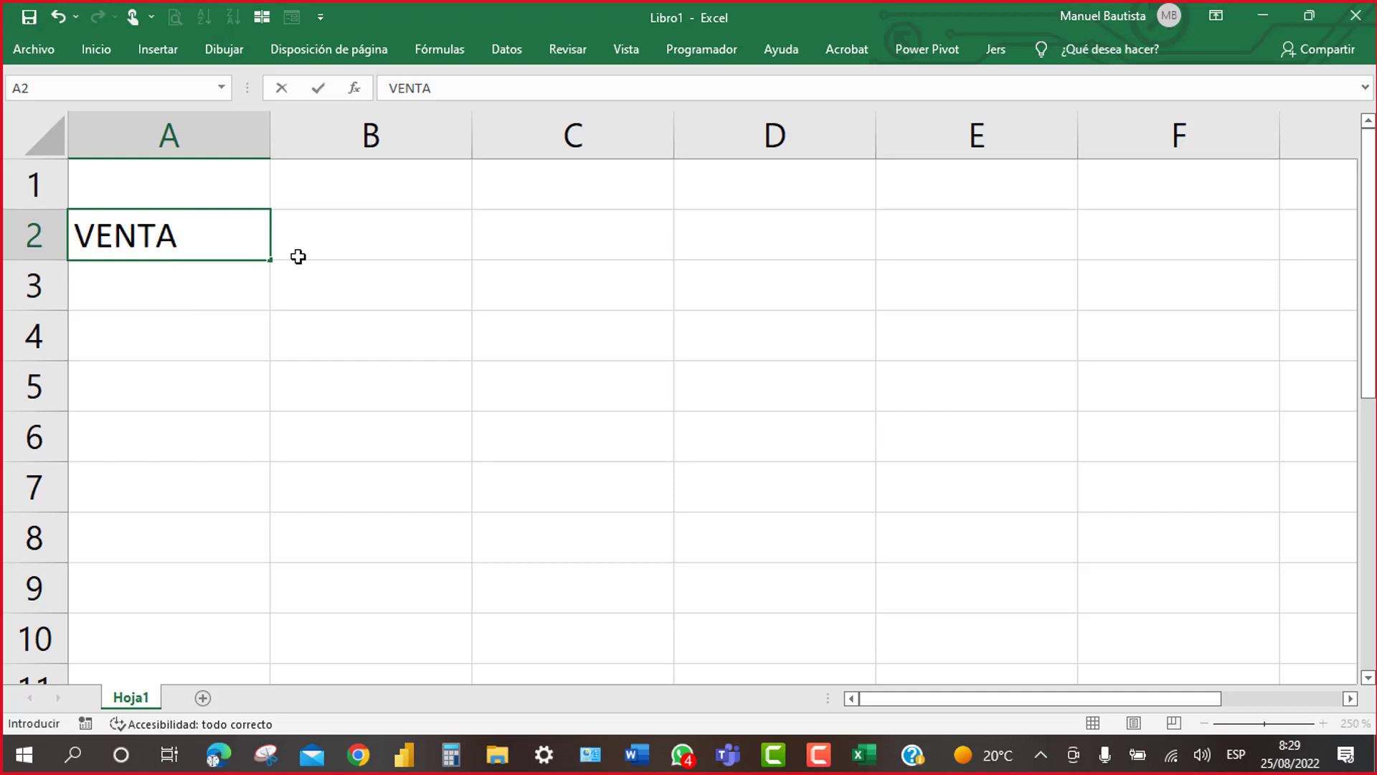
pyautogui.press('Return')
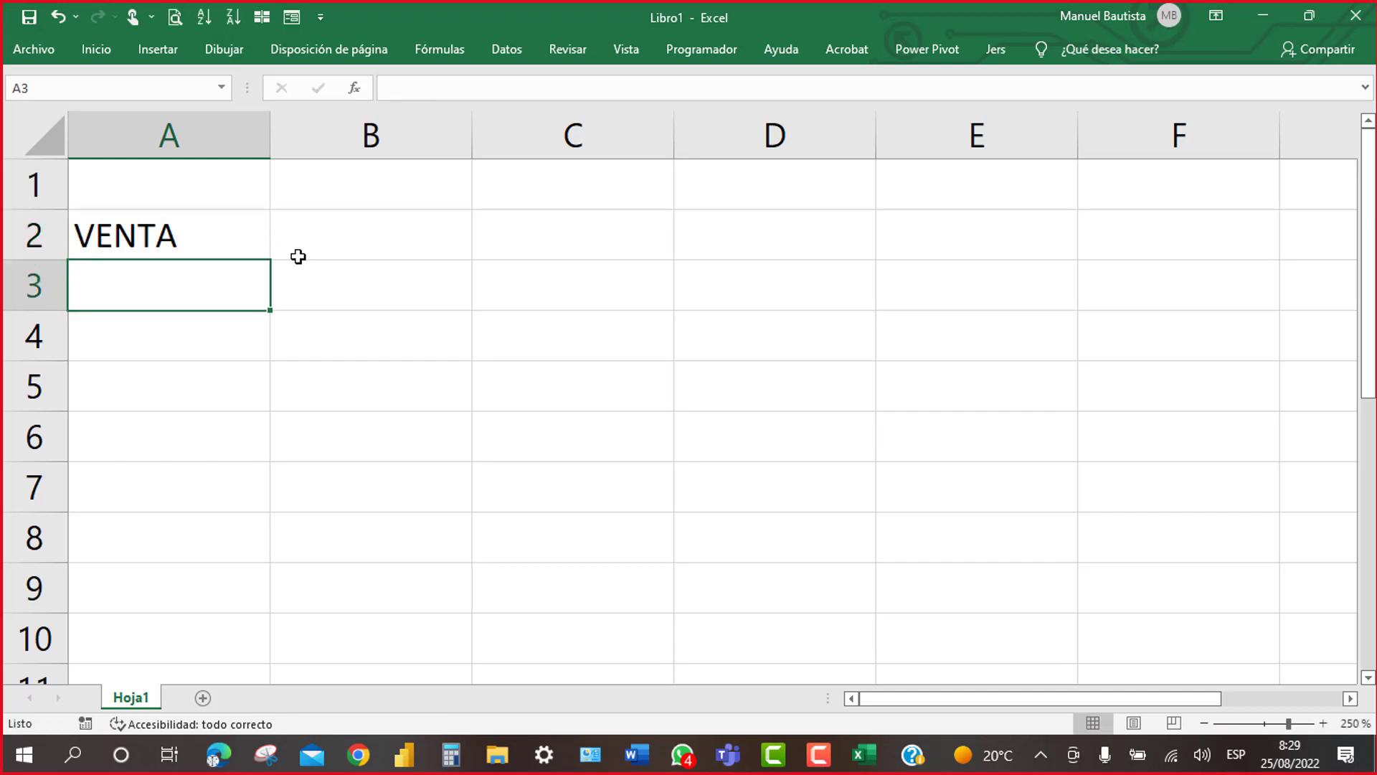
pyautogui.write('1')
pyautogui.hotkey('ctrl', 'Return')
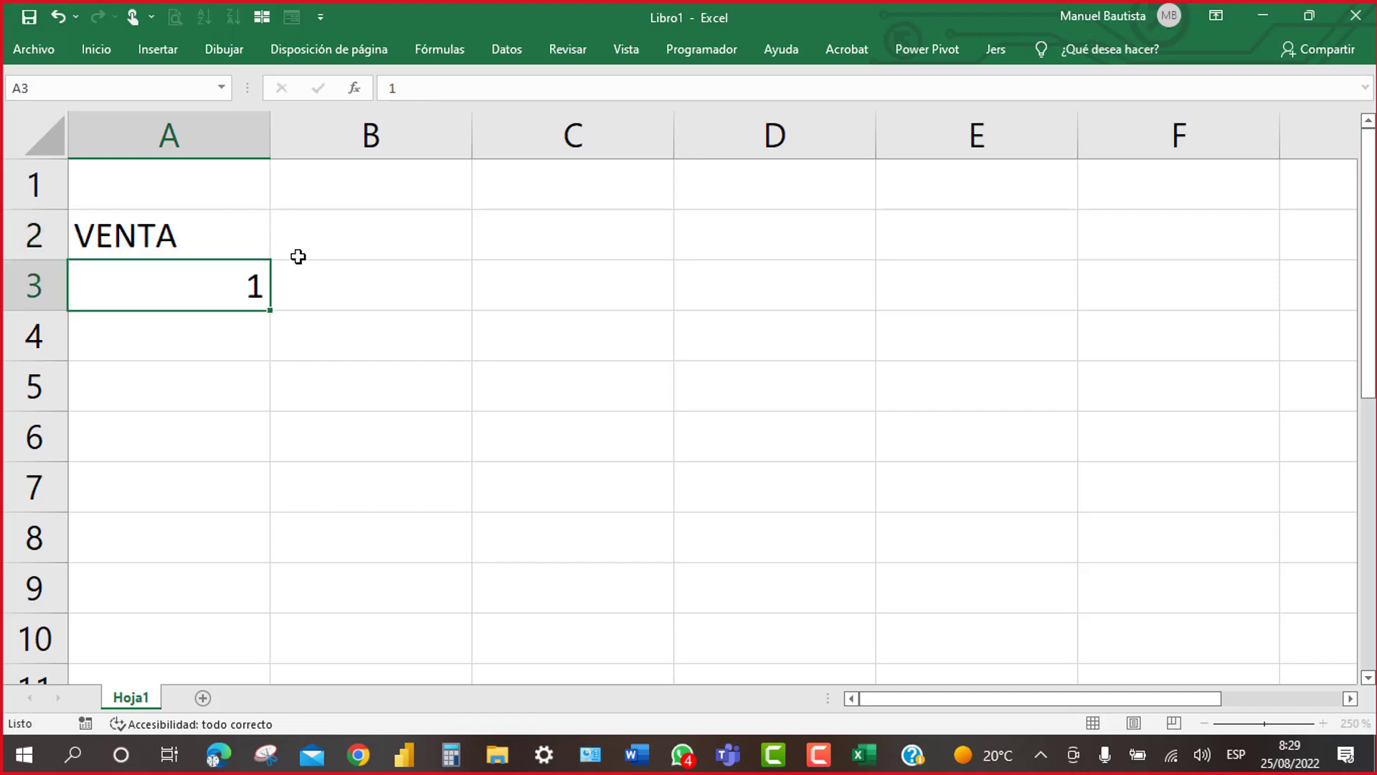
pyautogui.press('F12')
pyautogui.press('Escape')
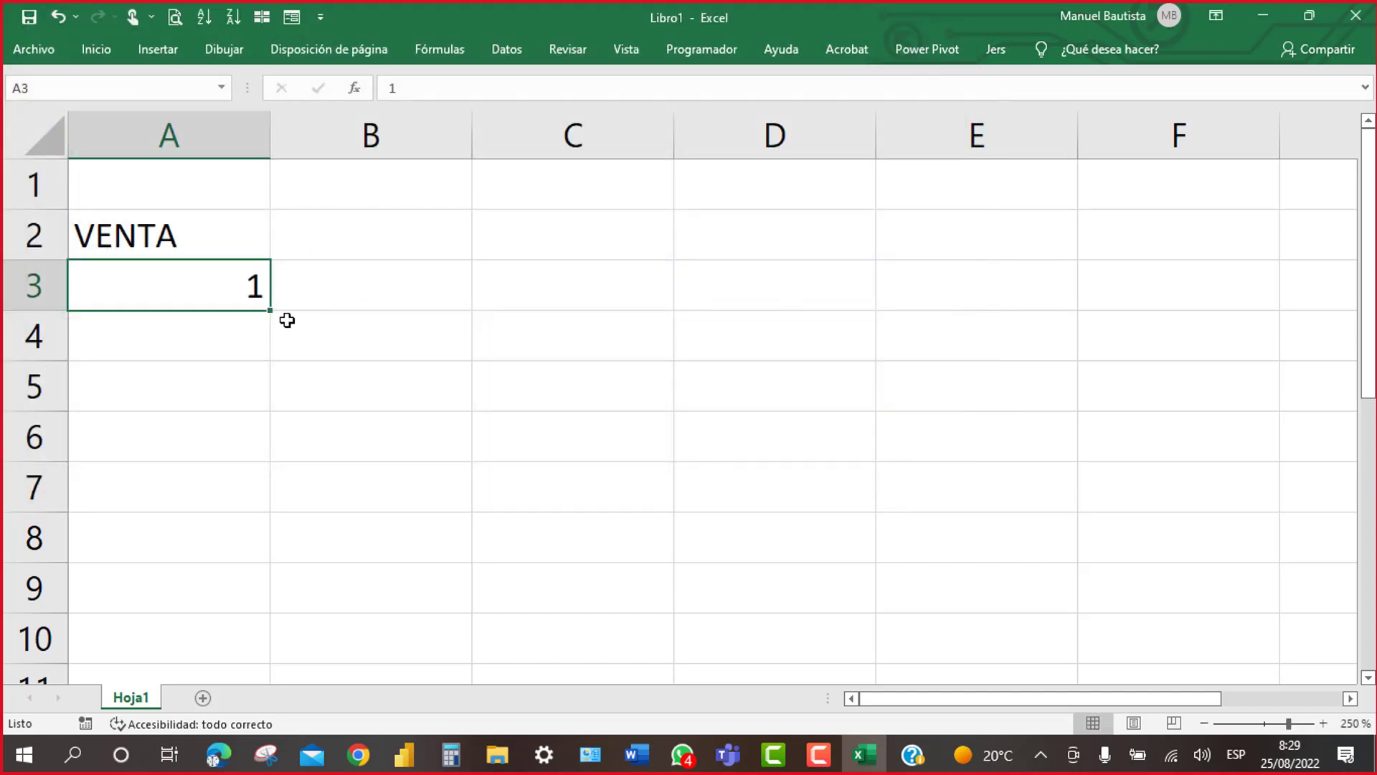
# Step: Enter FPAGO, CONTADO and CREDITO down cells A2 to A4
pyautogui.click(182, 233)
pyautogui.write('FPA')
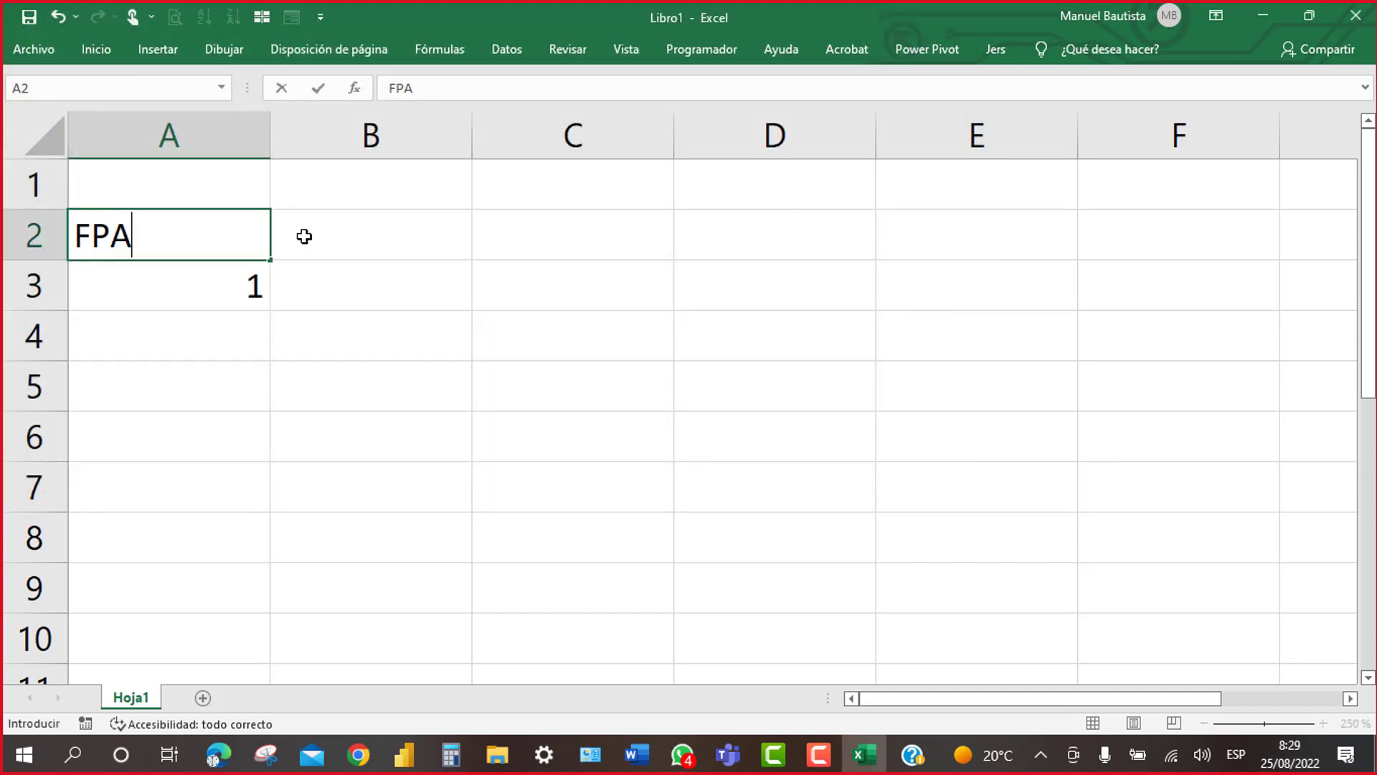
pyautogui.write('GO')
pyautogui.press('Return')
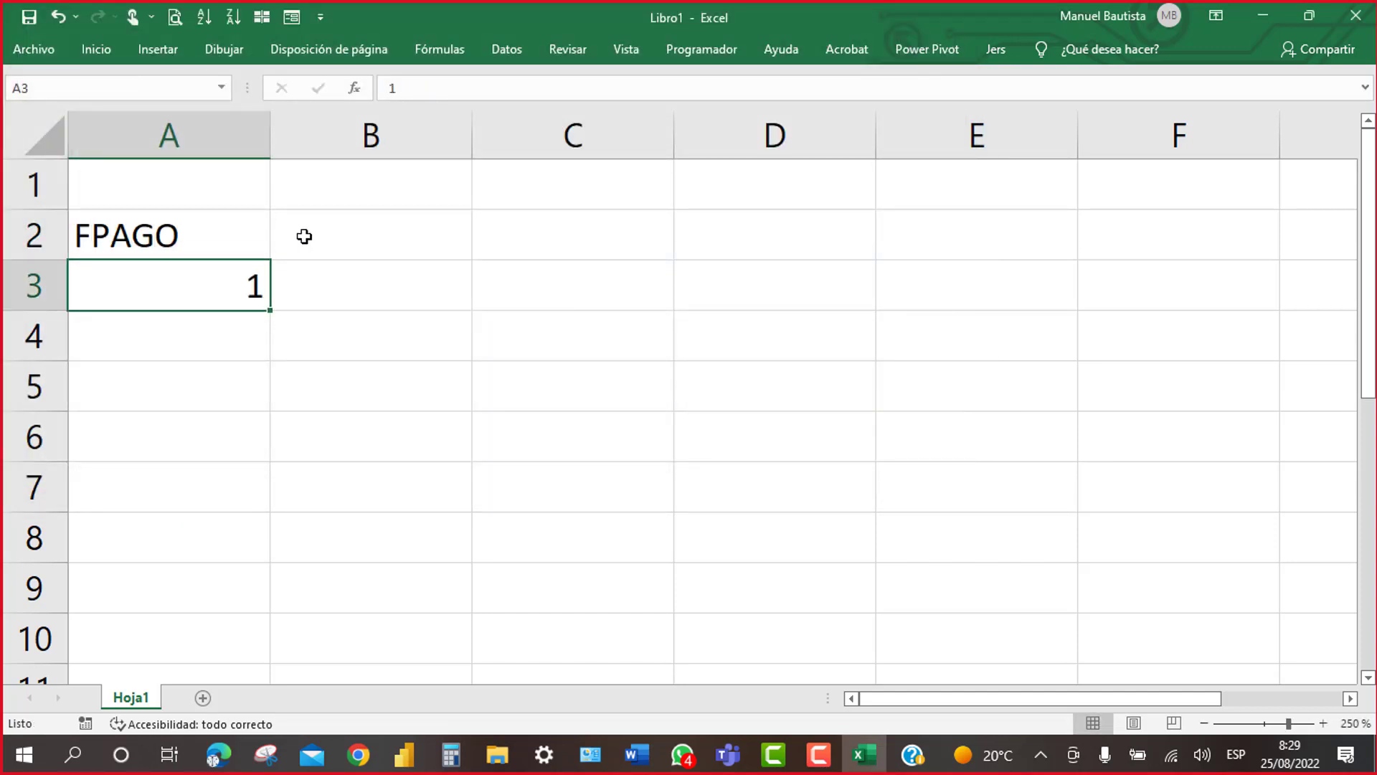
pyautogui.write('CONTAD')
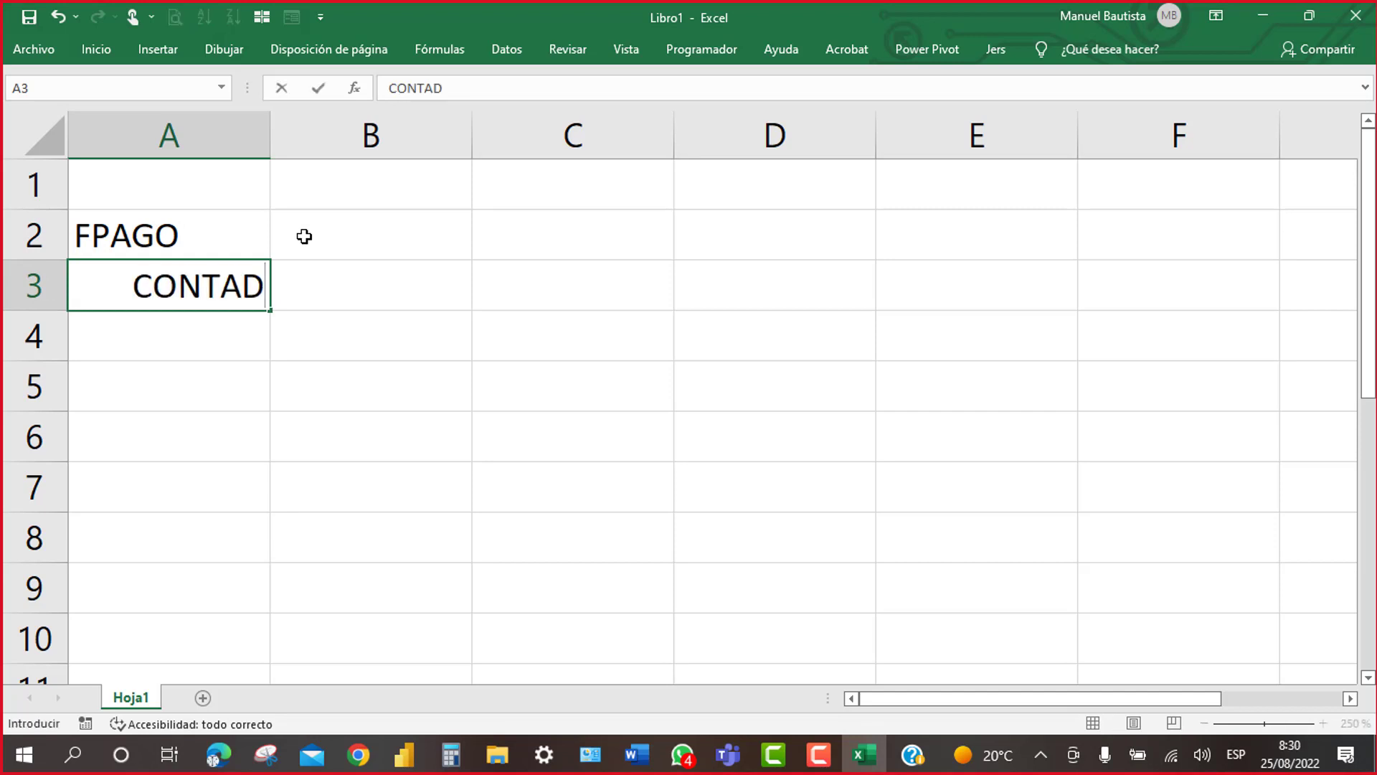
pyautogui.write('O')
pyautogui.press('Return')
pyautogui.write('CRED')
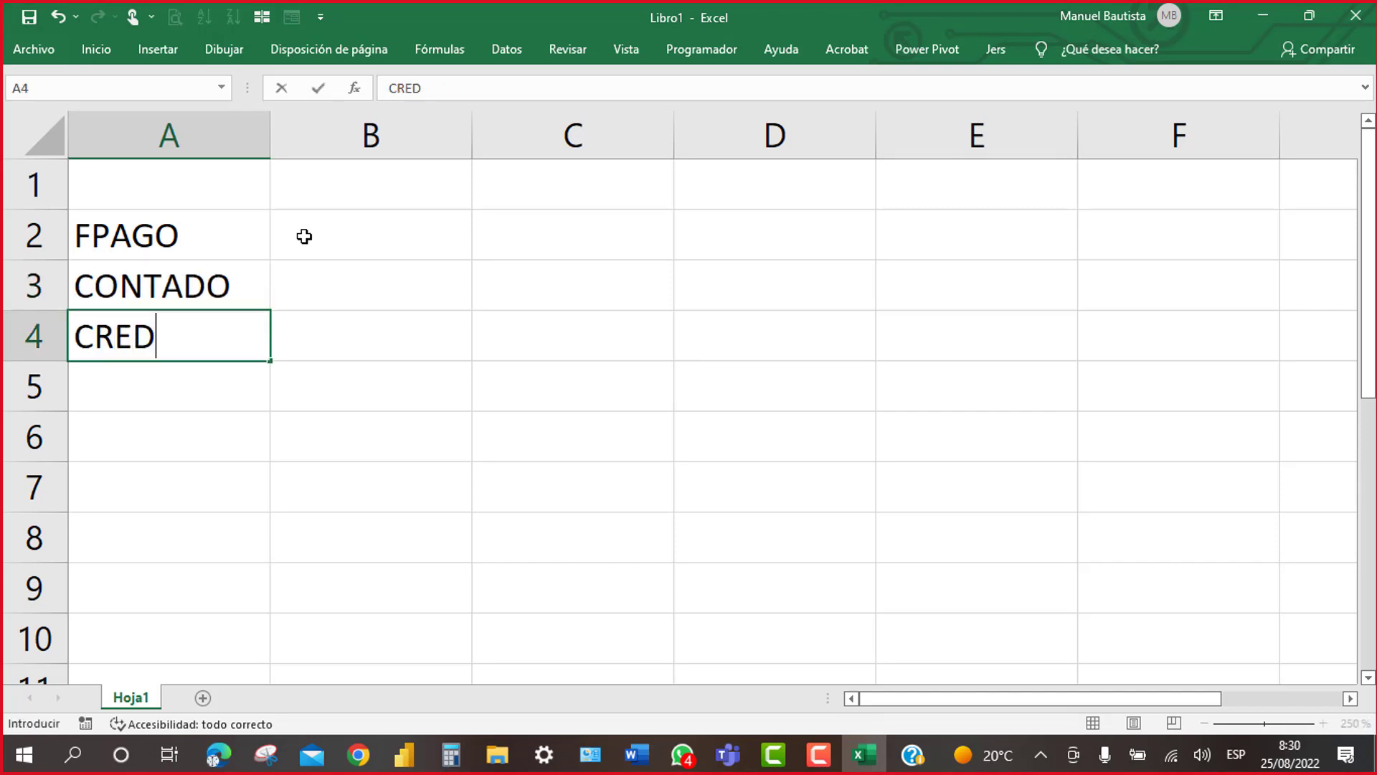
pyautogui.write('ITO')
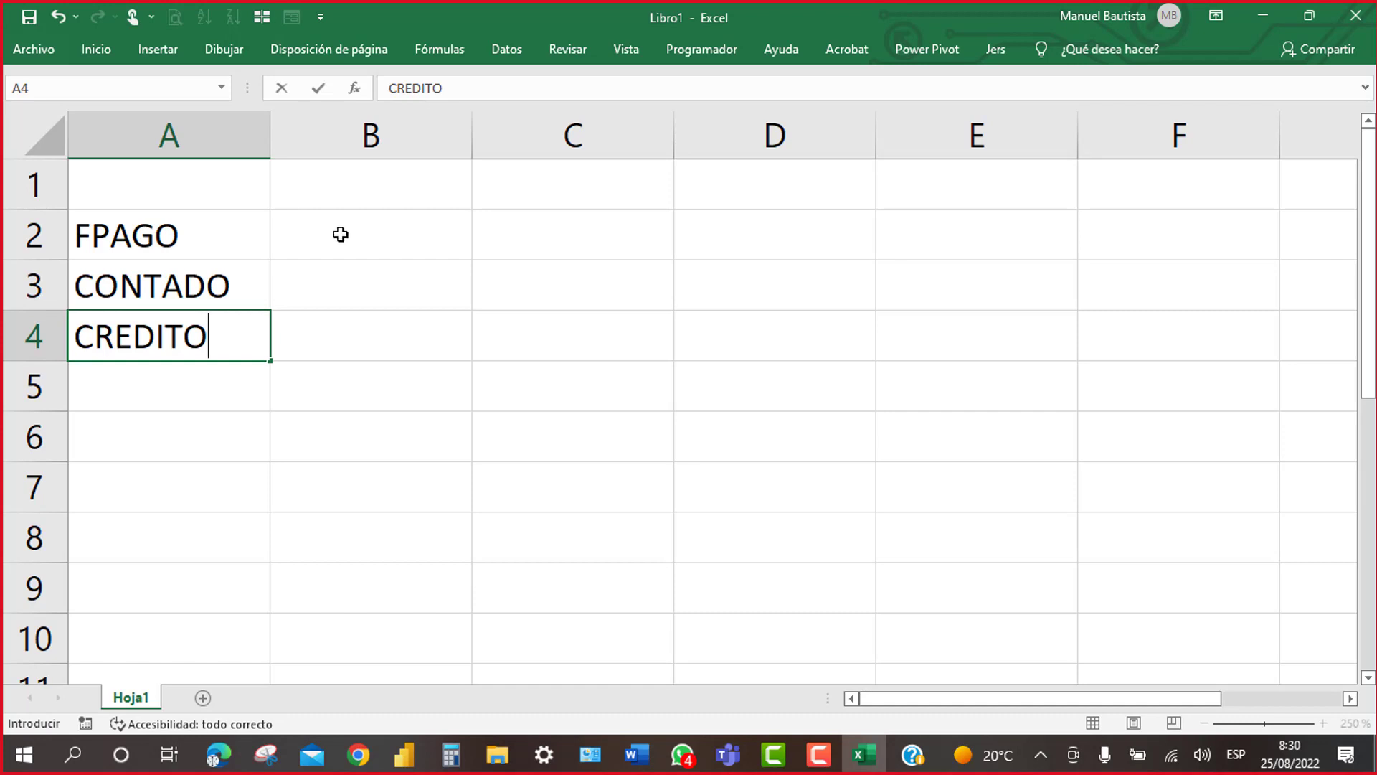
# Step: Put the DESCUENTO heading in B2 and widen column B to fit it
pyautogui.click(358, 239)
pyautogui.write('DESCUENTO')
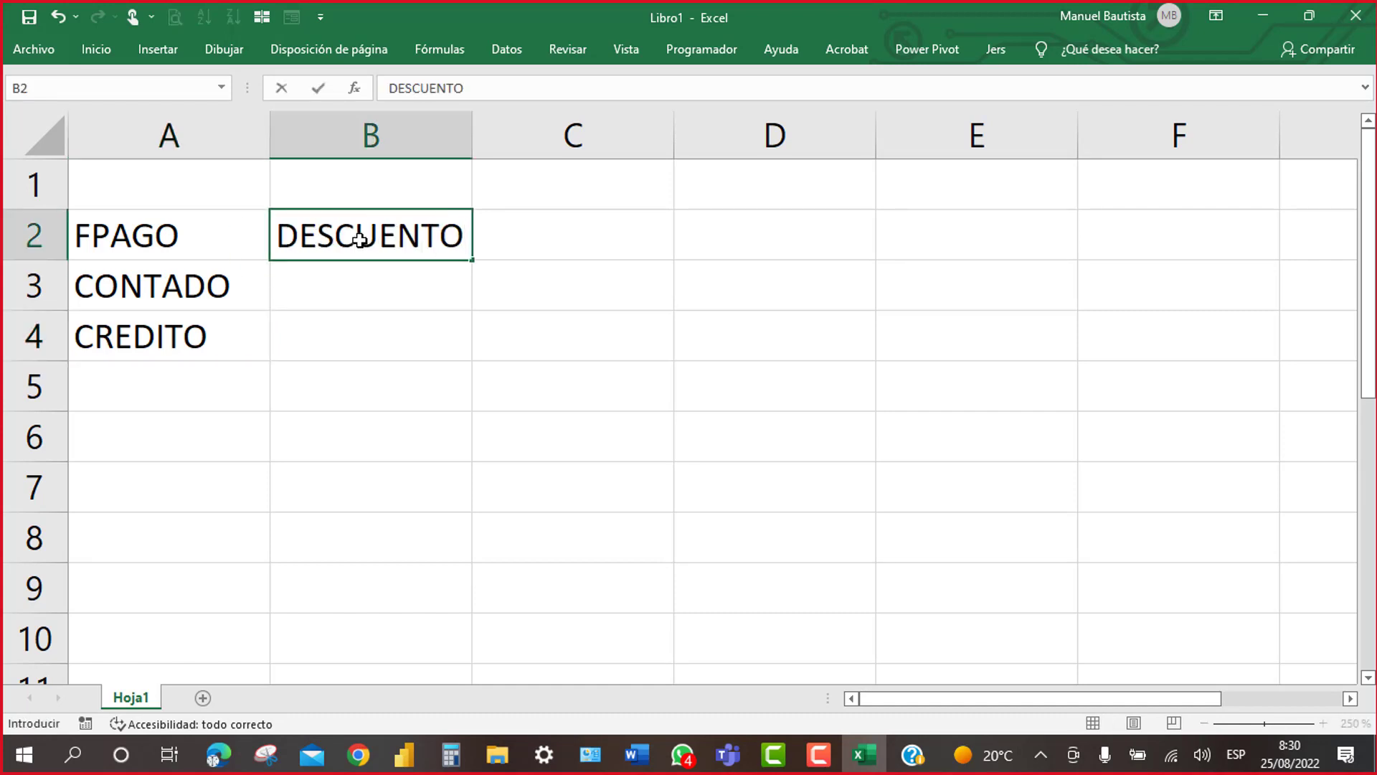
pyautogui.press('Return')
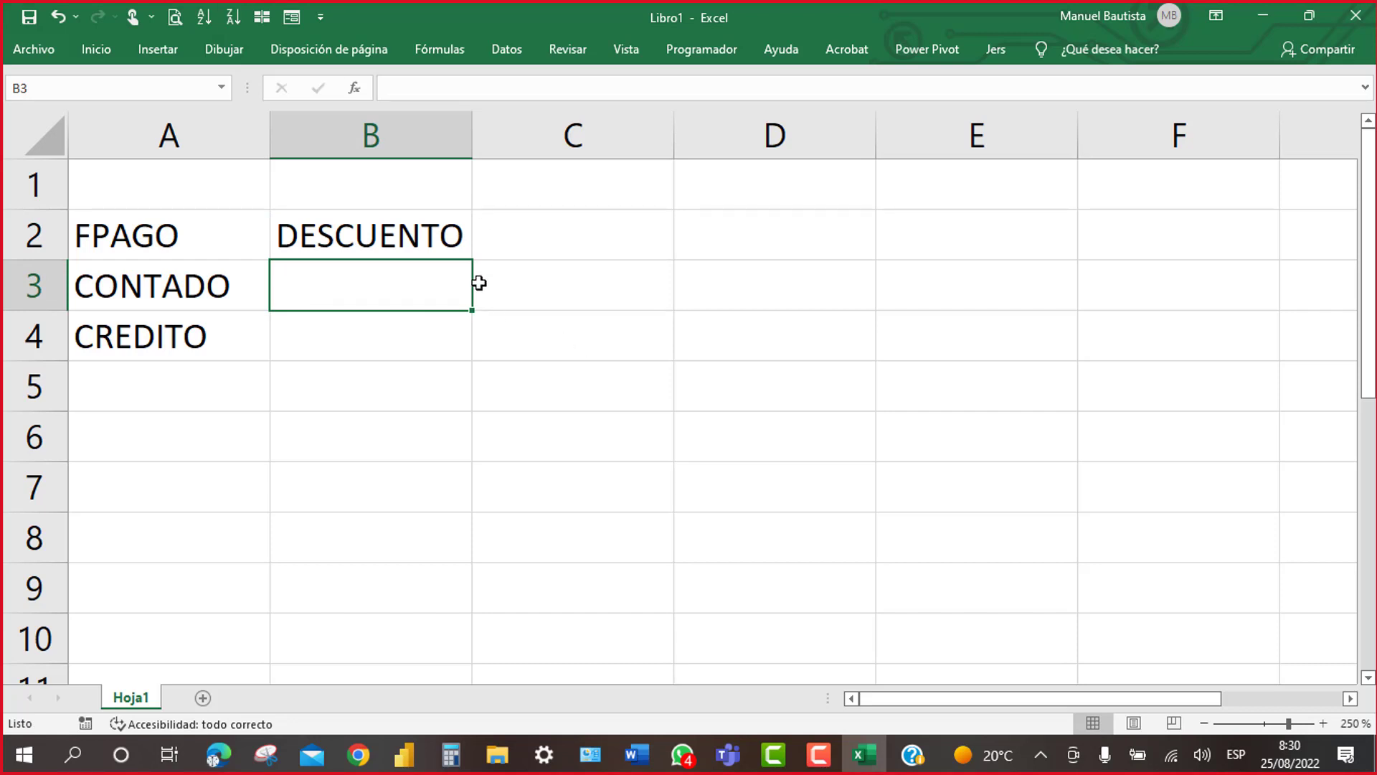
pyautogui.moveTo(472, 132); pyautogui.dragTo(518, 132)
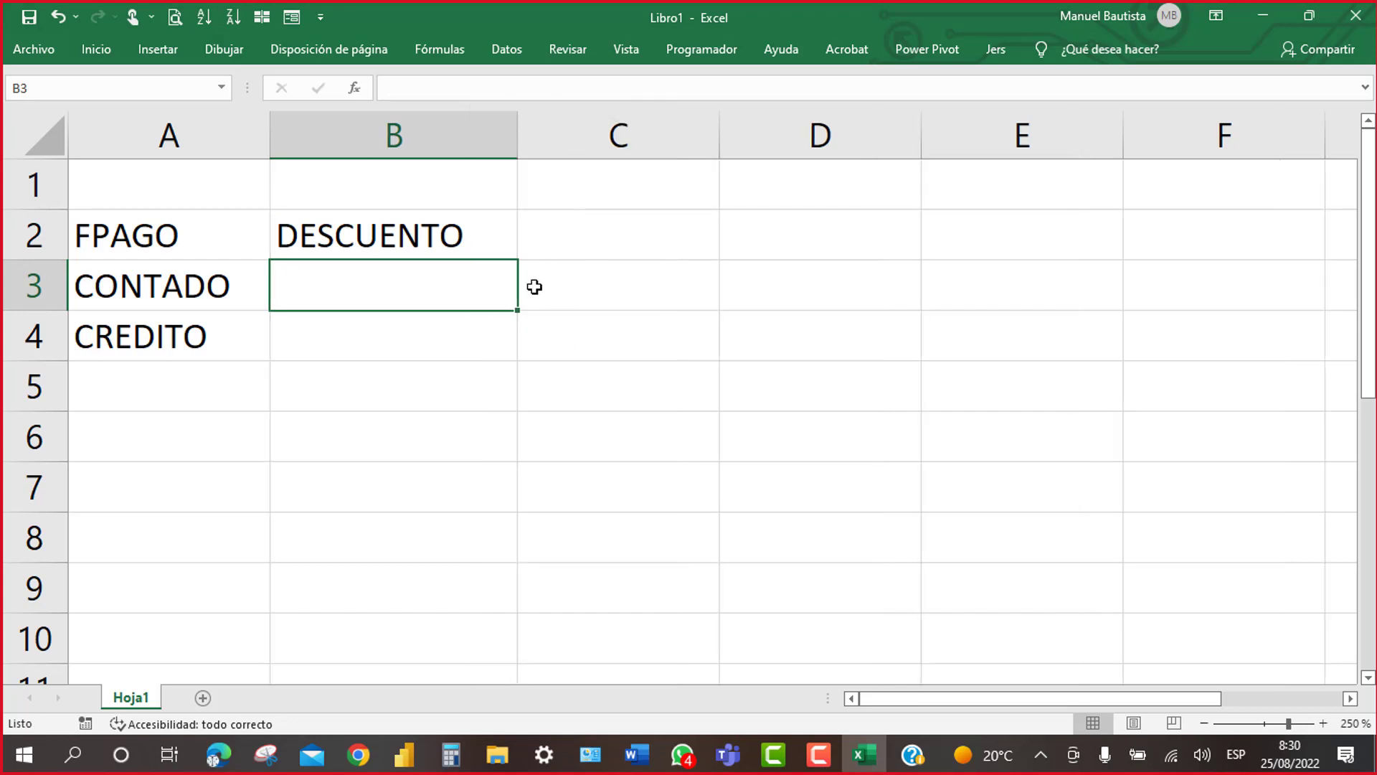
# Step: In B3 type =SI(A3="CONTADO"; to test whether A3 is CONTADO
pyautogui.write('=SI')
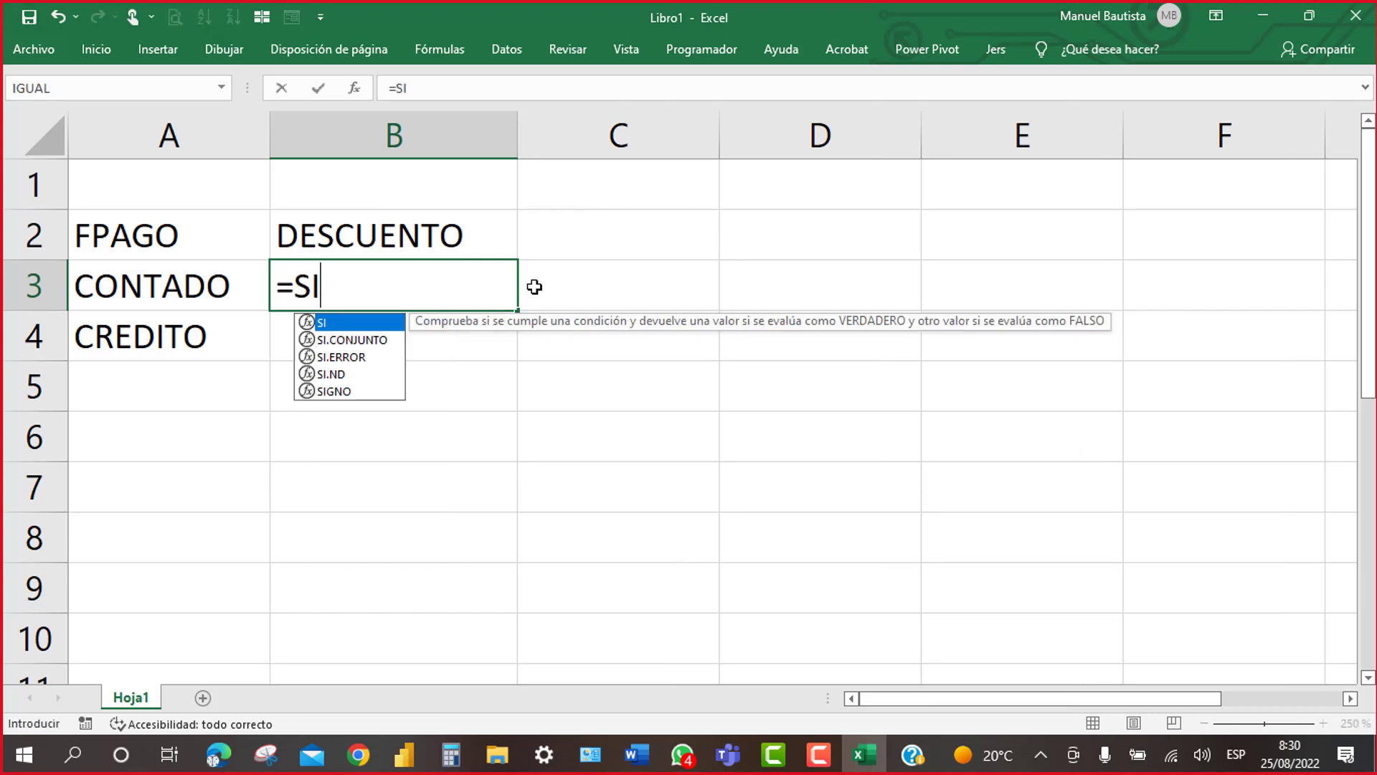
pyautogui.write('(')
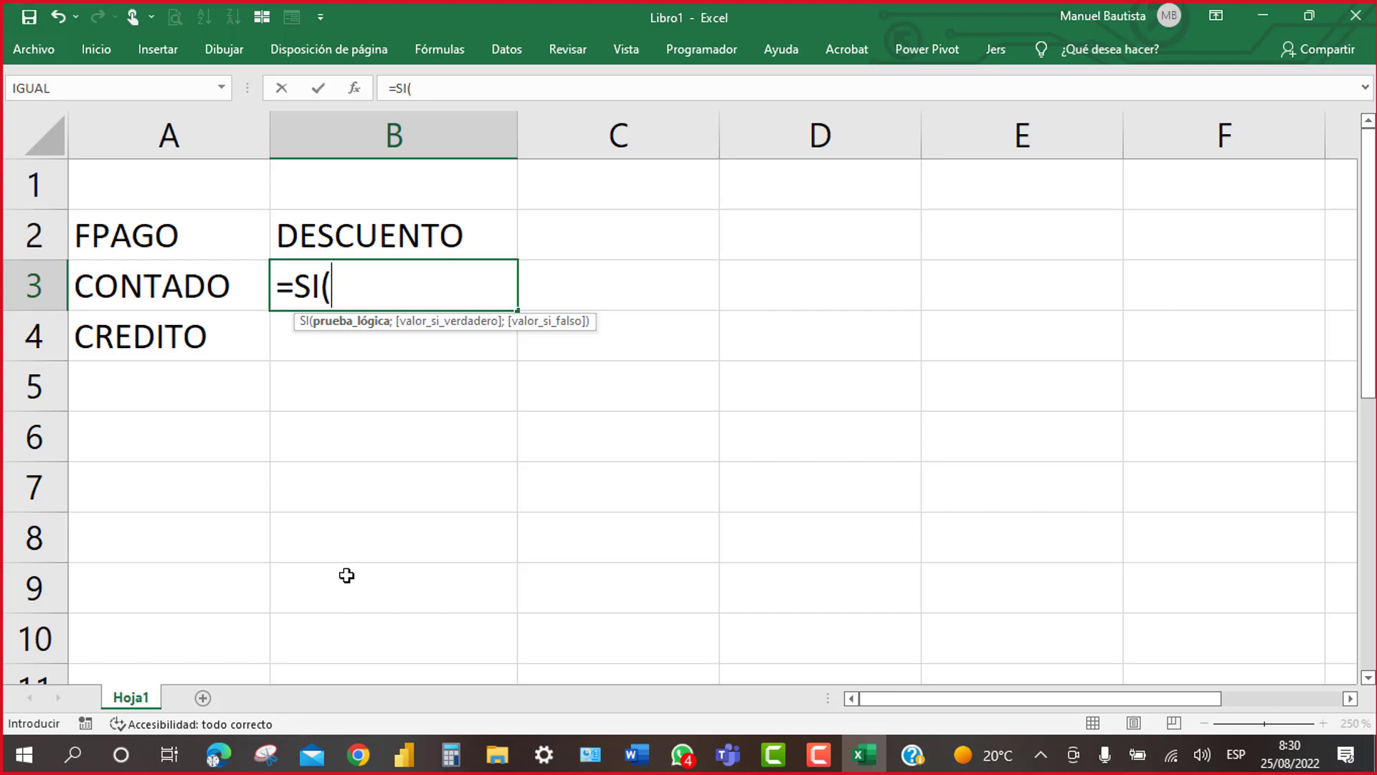
pyautogui.click(173, 295)
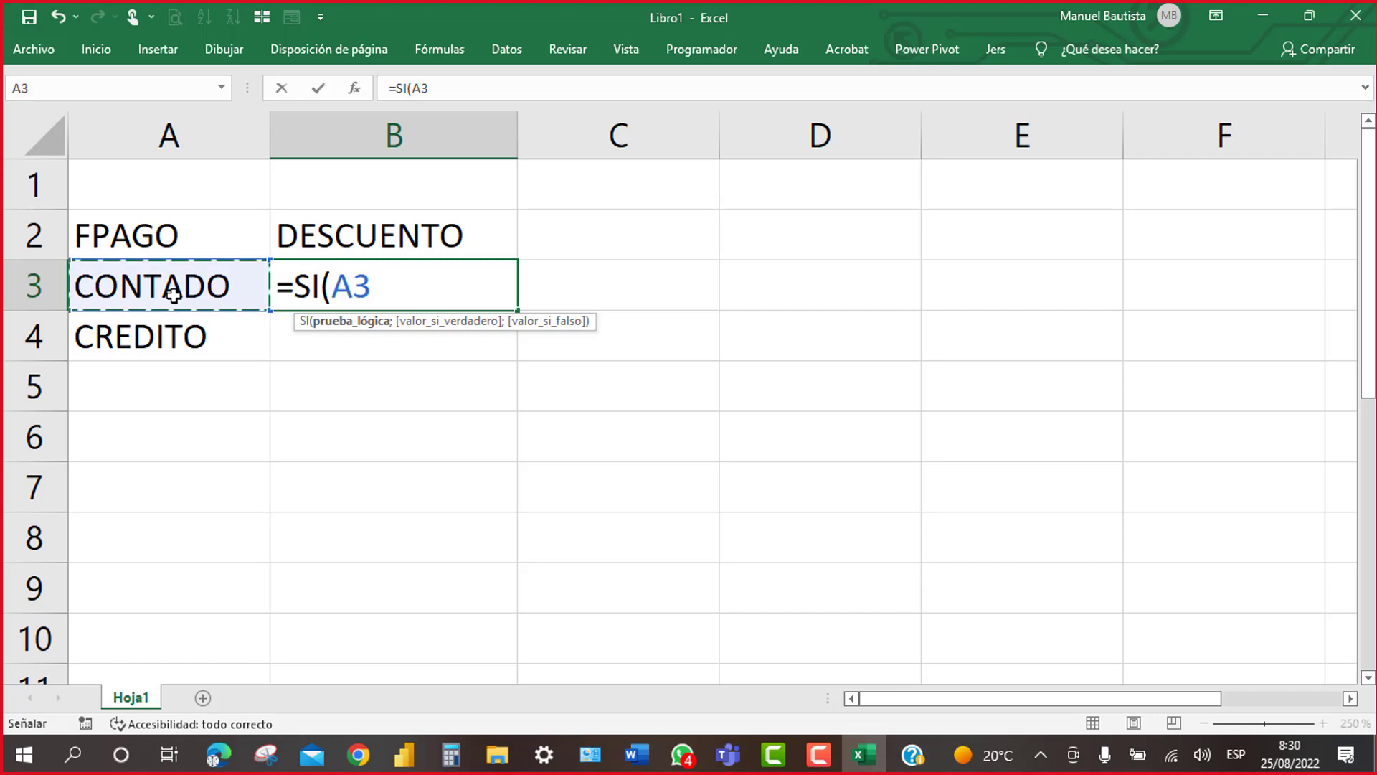
pyautogui.write('=')
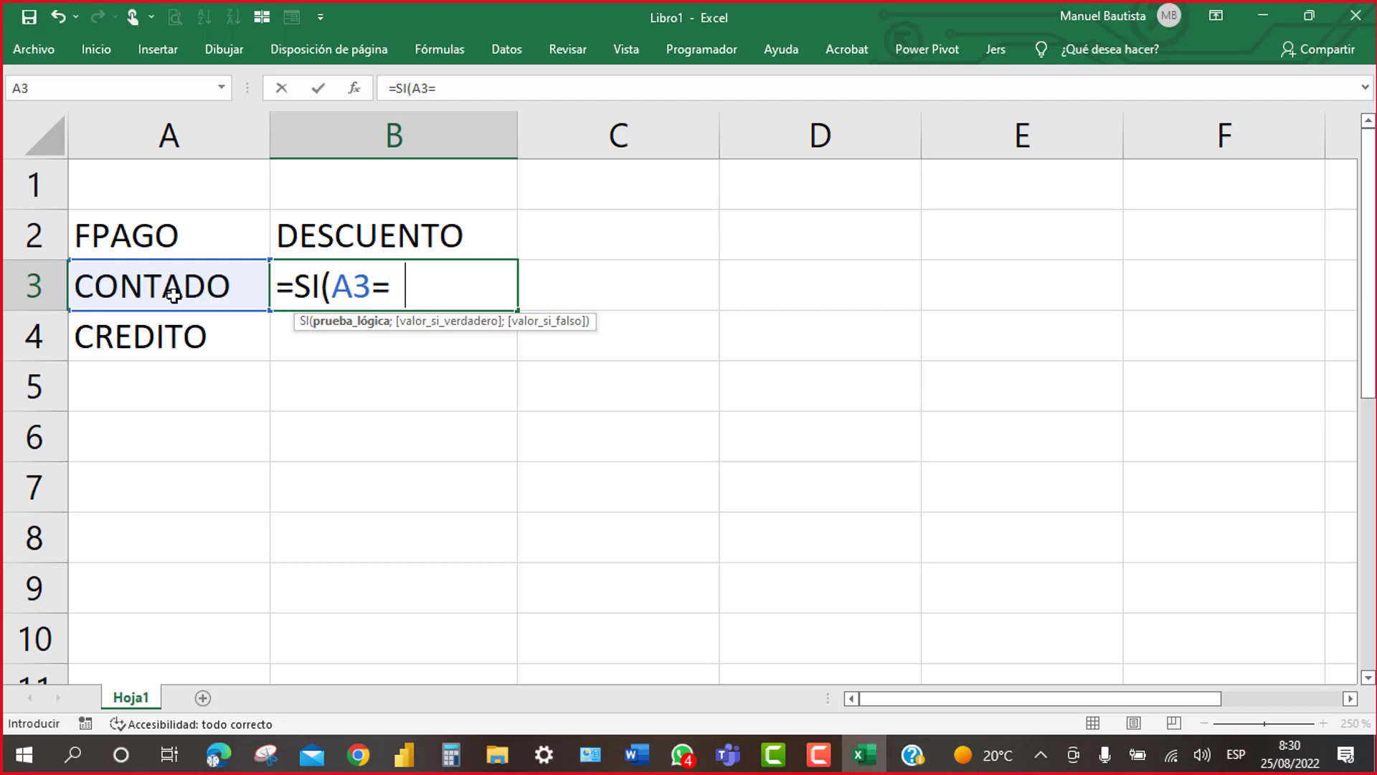
pyautogui.write('"CONTAD')
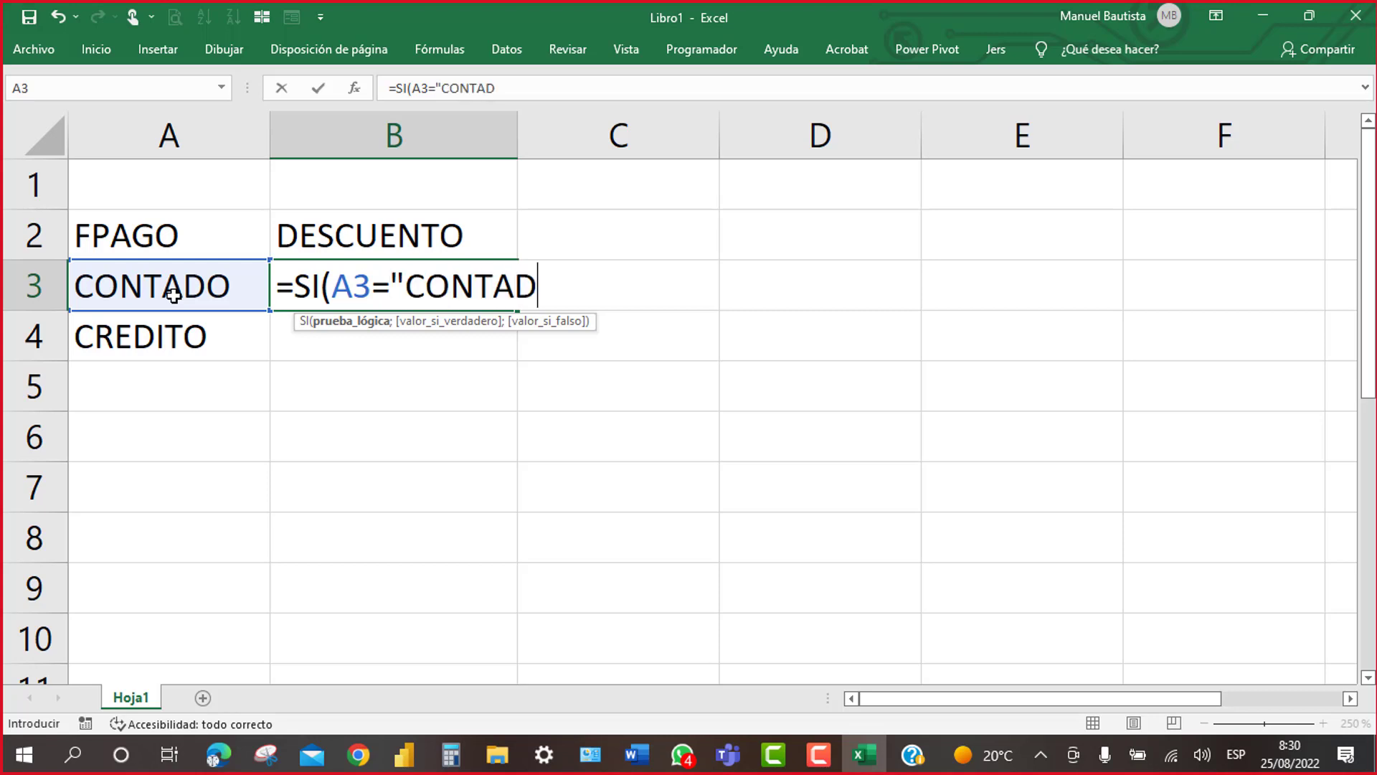
pyautogui.write('O"')
pyautogui.write(';')
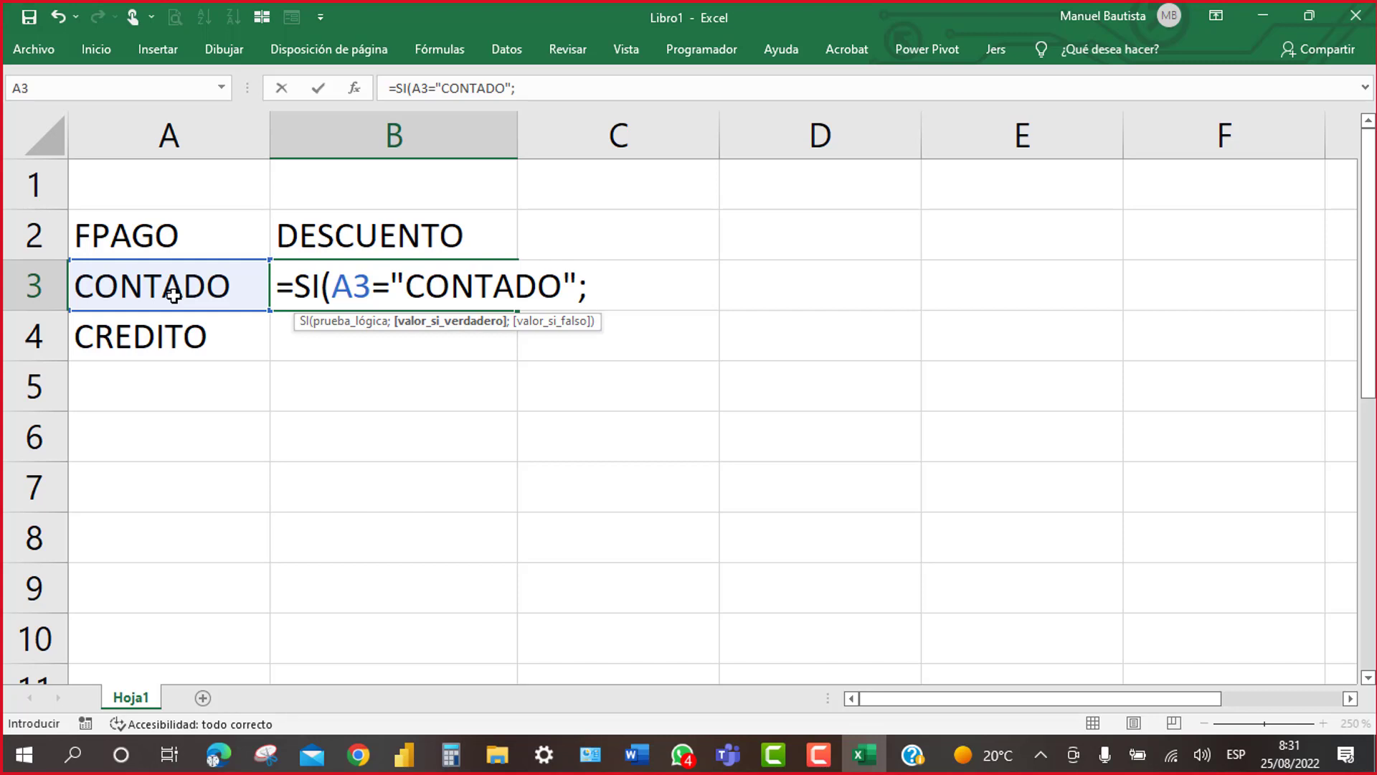
# Step: Continue the B3 formula with E3*% as the true value and 0 as the false value, closing the parenthesis
pyautogui.write('E')
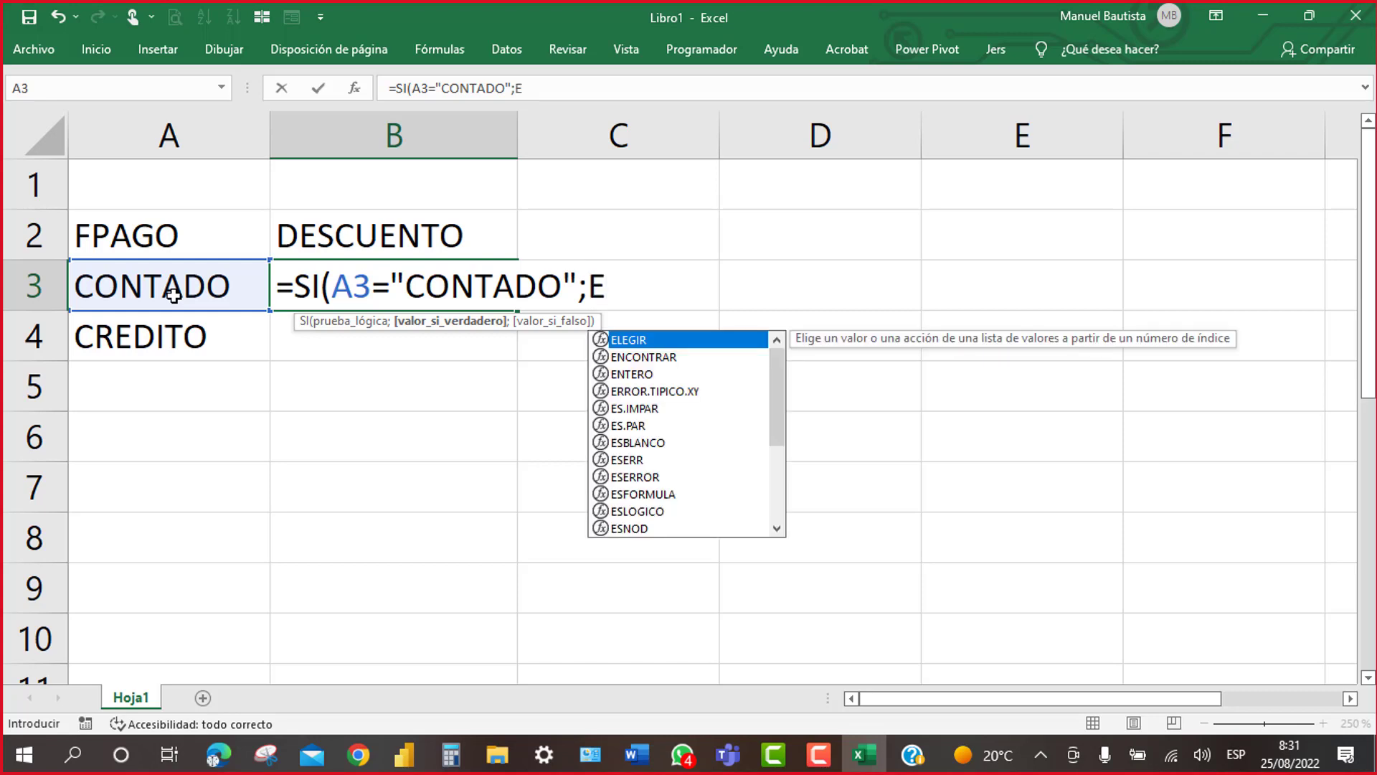
pyautogui.write('3')
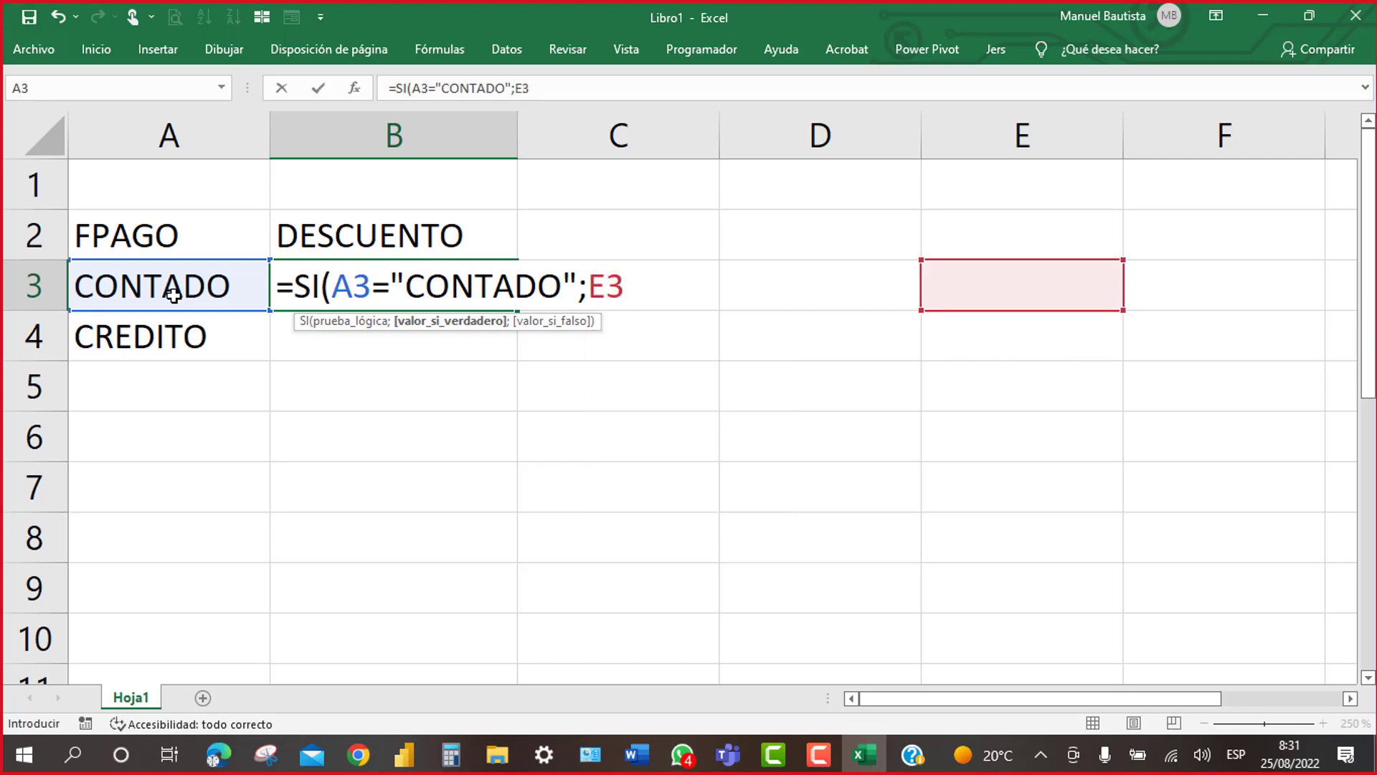
pyautogui.write('*%')
pyautogui.write(';')
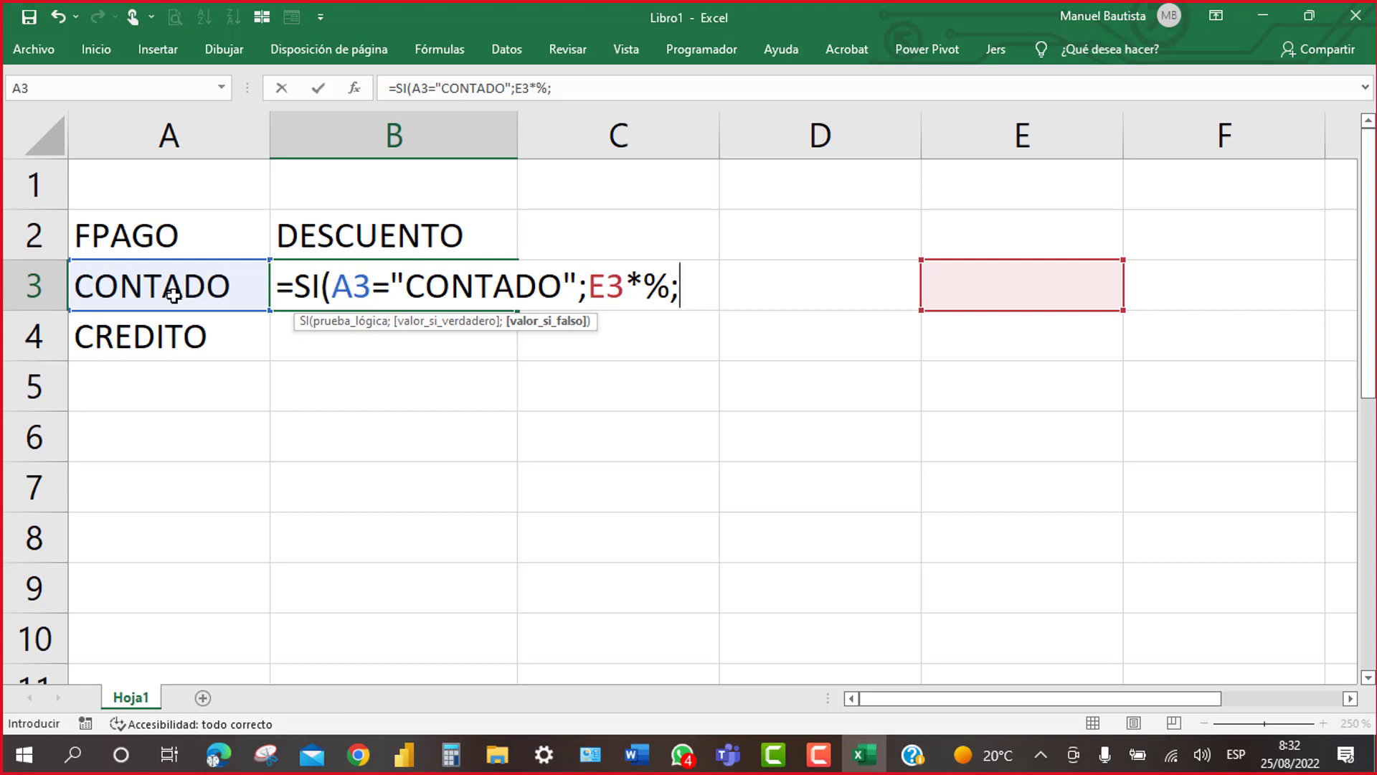
pyautogui.write('0')
pyautogui.write(')')
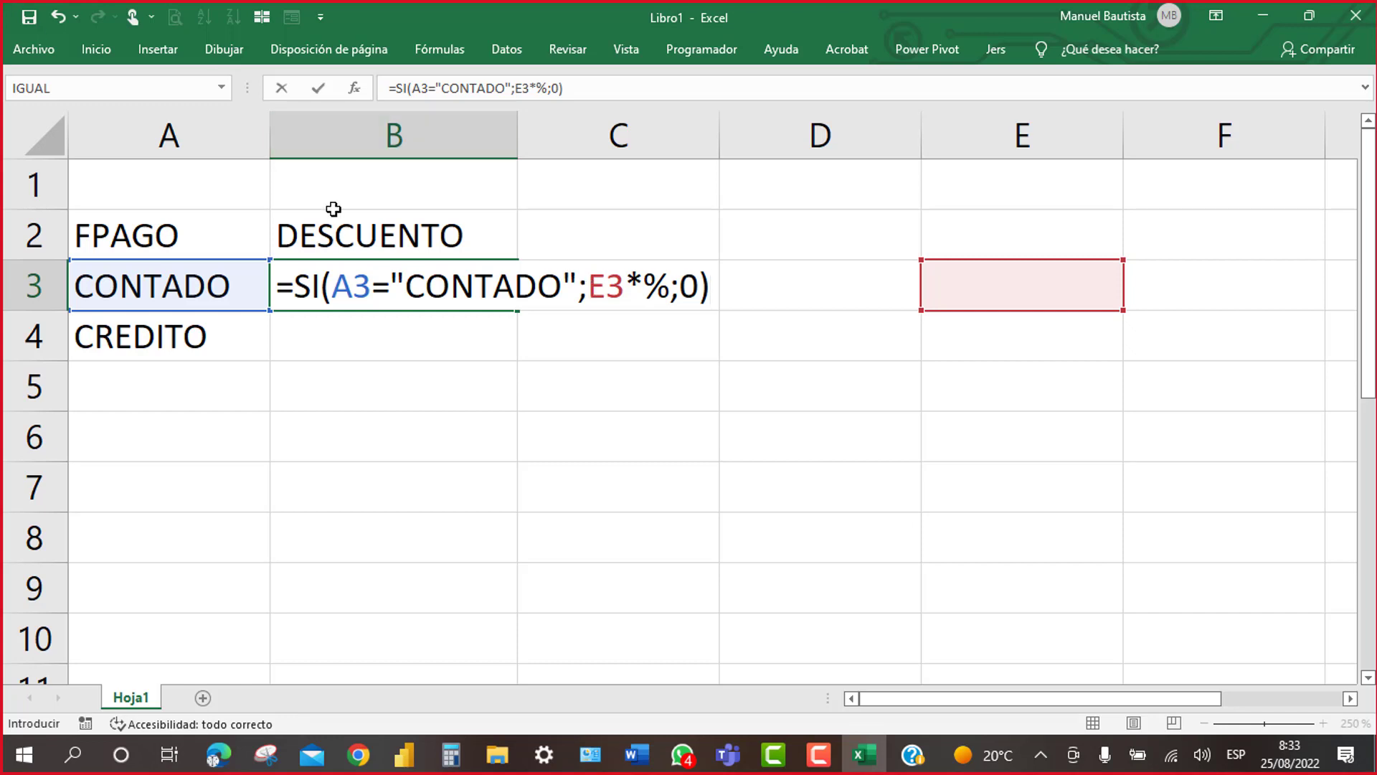
# Step: Insert 5 before the % and enter =SI(A3="CONTADO";E3*5%;0) in B3
pyautogui.click(644, 287)
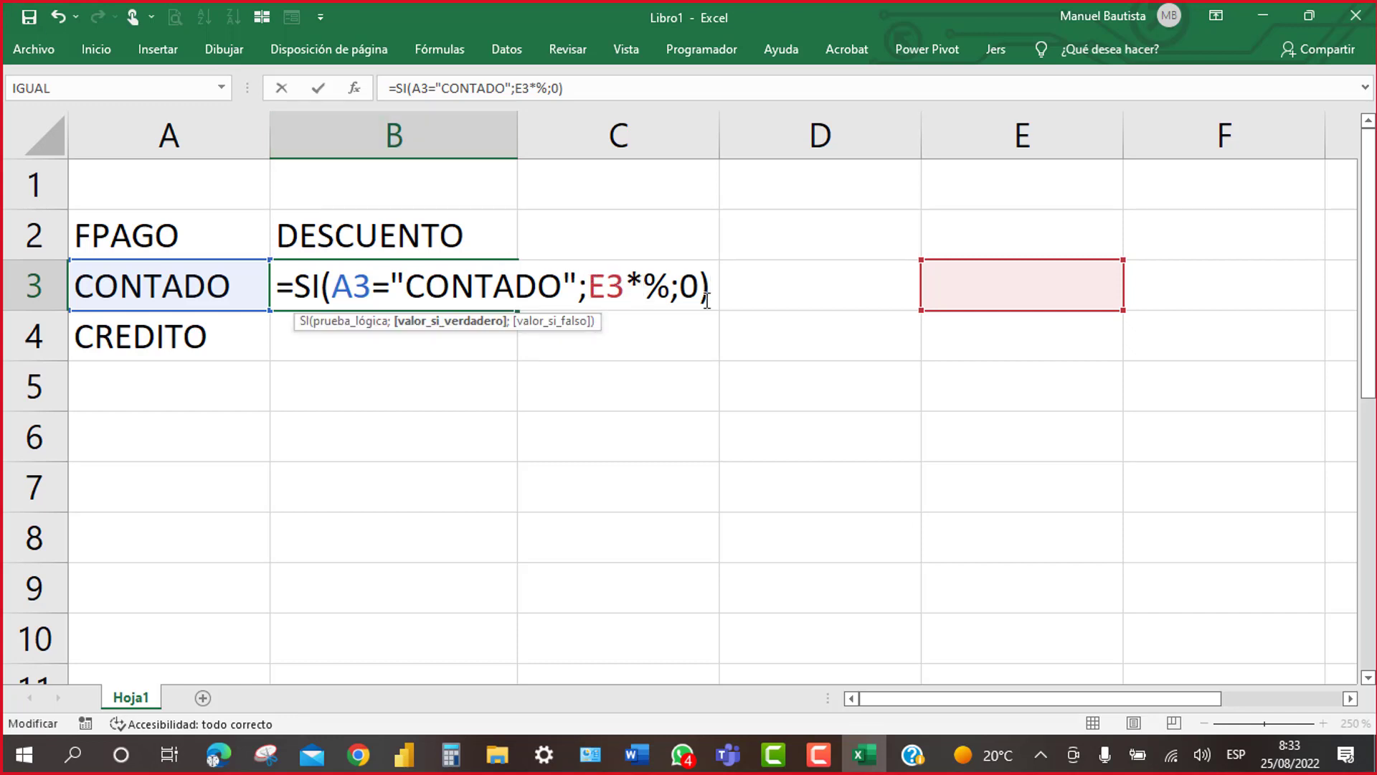
pyautogui.write('5')
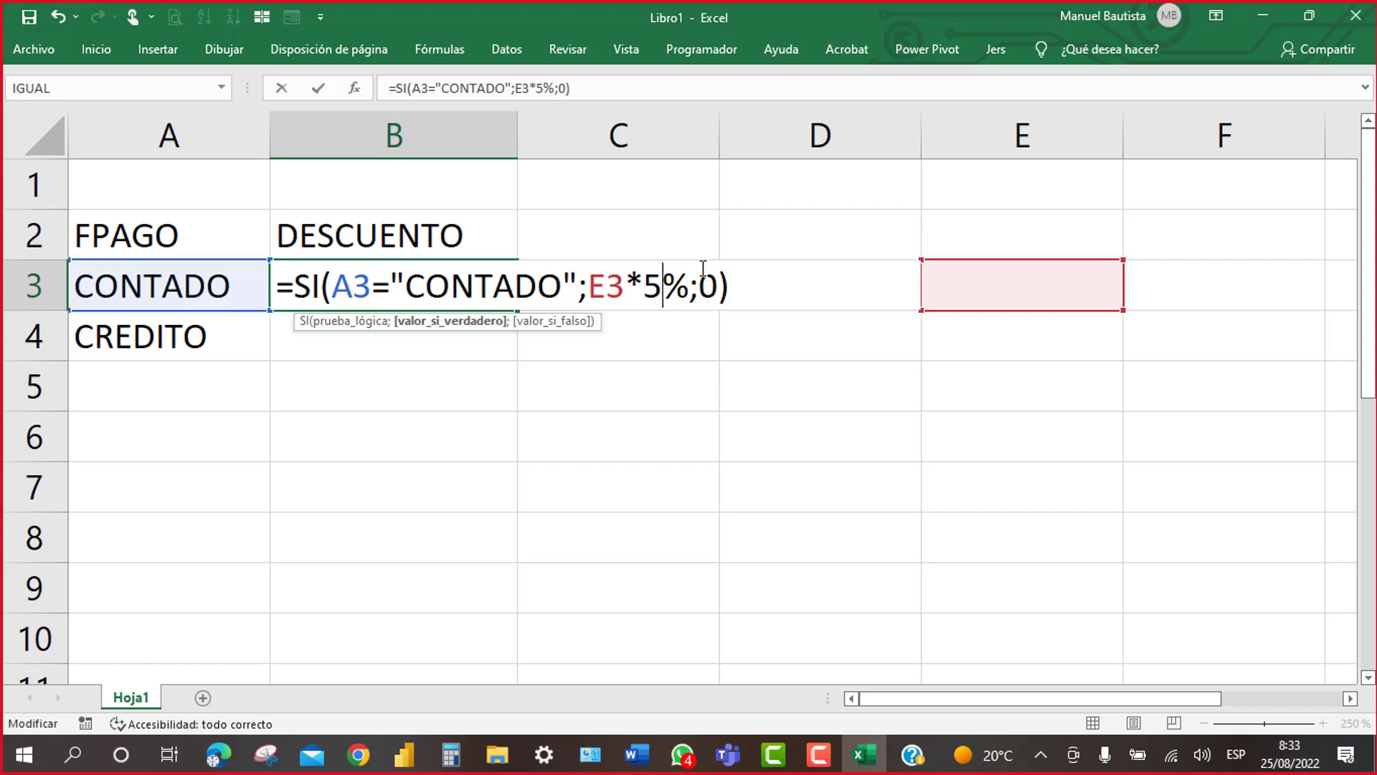
pyautogui.press('Return')
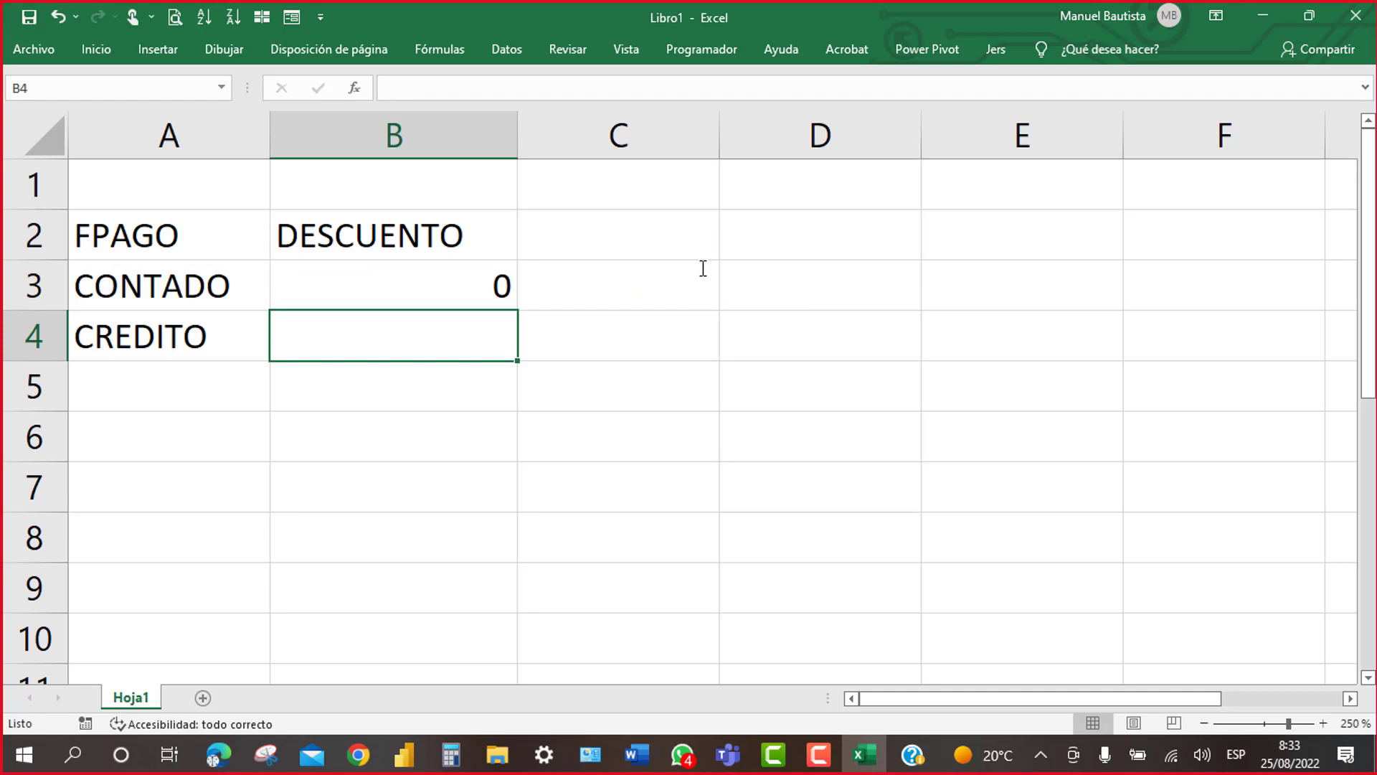
# Step: Enter a test total of 1000 in E3 and change A3's payment type to TARJETA
pyautogui.click(1038, 287)
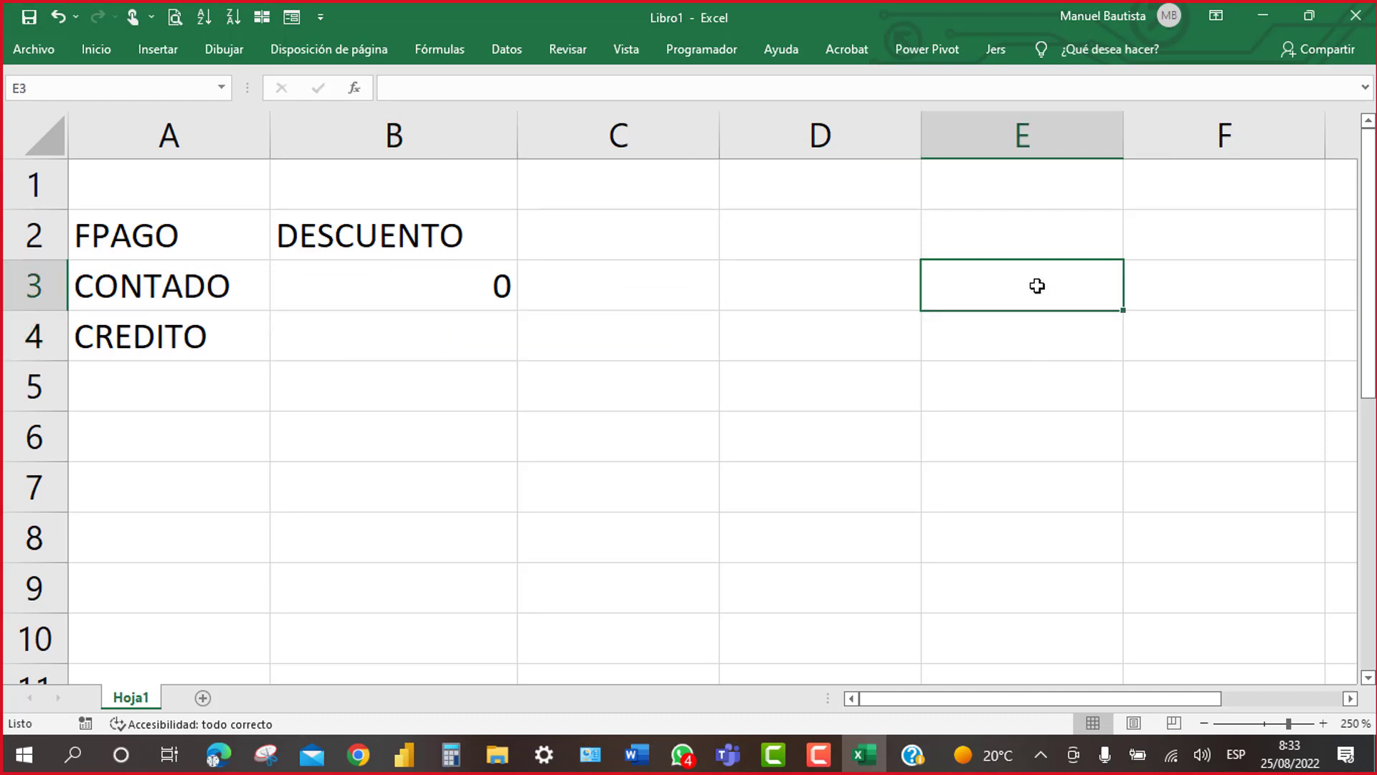
pyautogui.press('End')
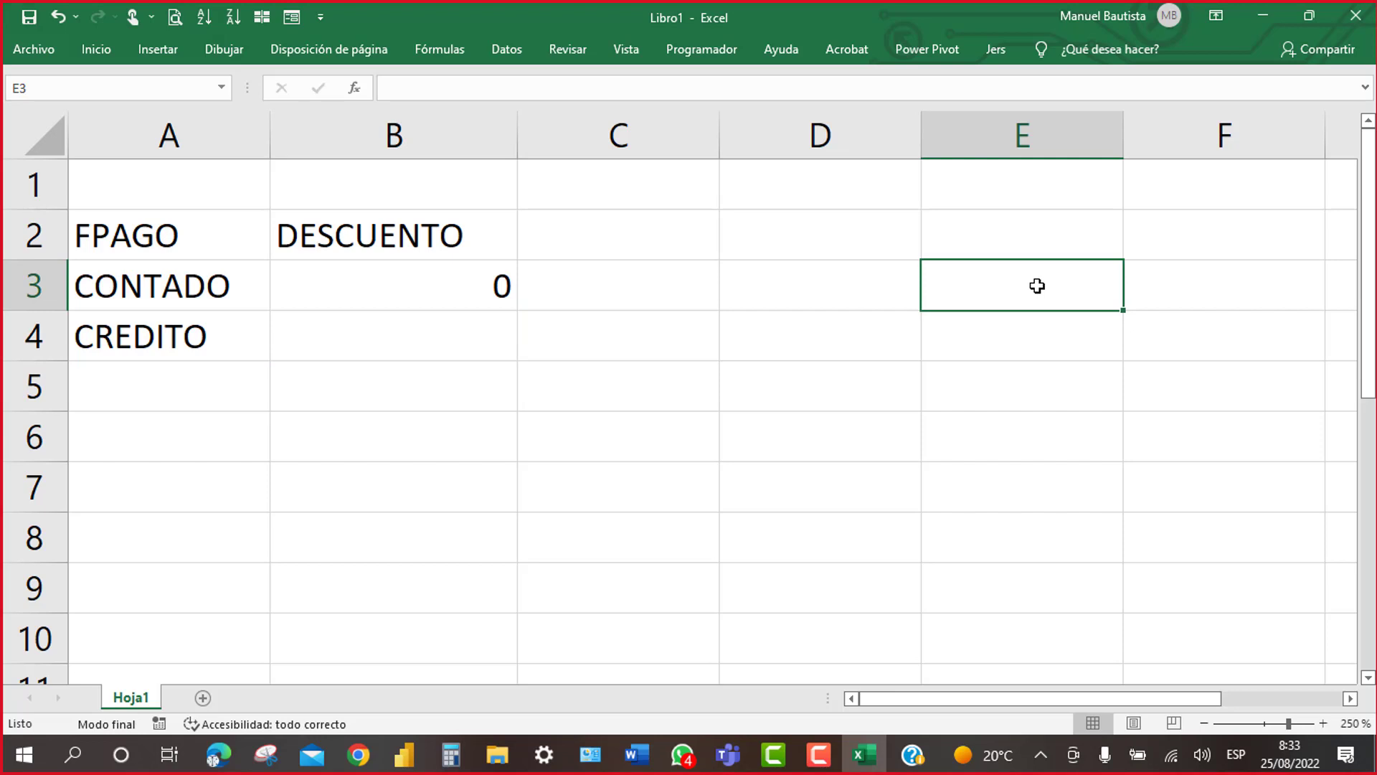
pyautogui.write('1000')
pyautogui.press('Return')
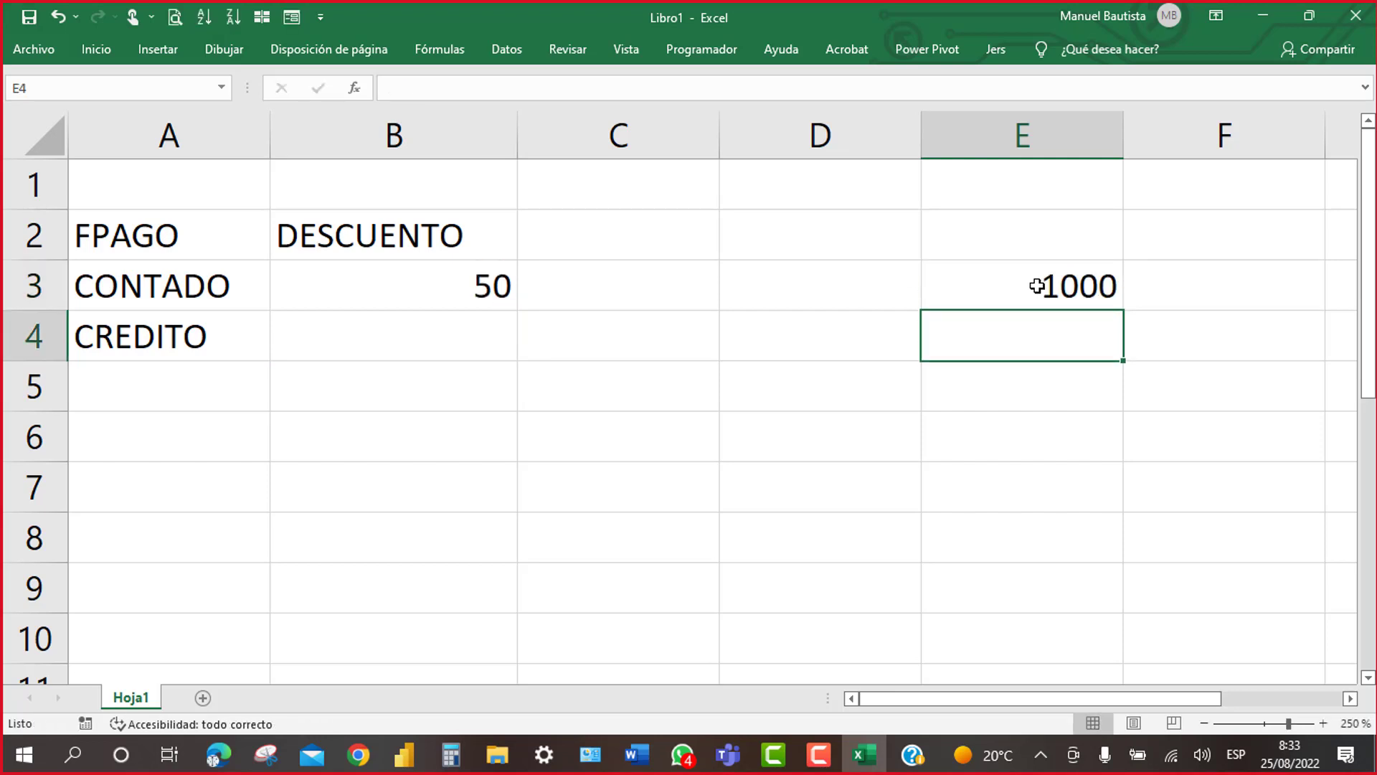
pyautogui.click(178, 285)
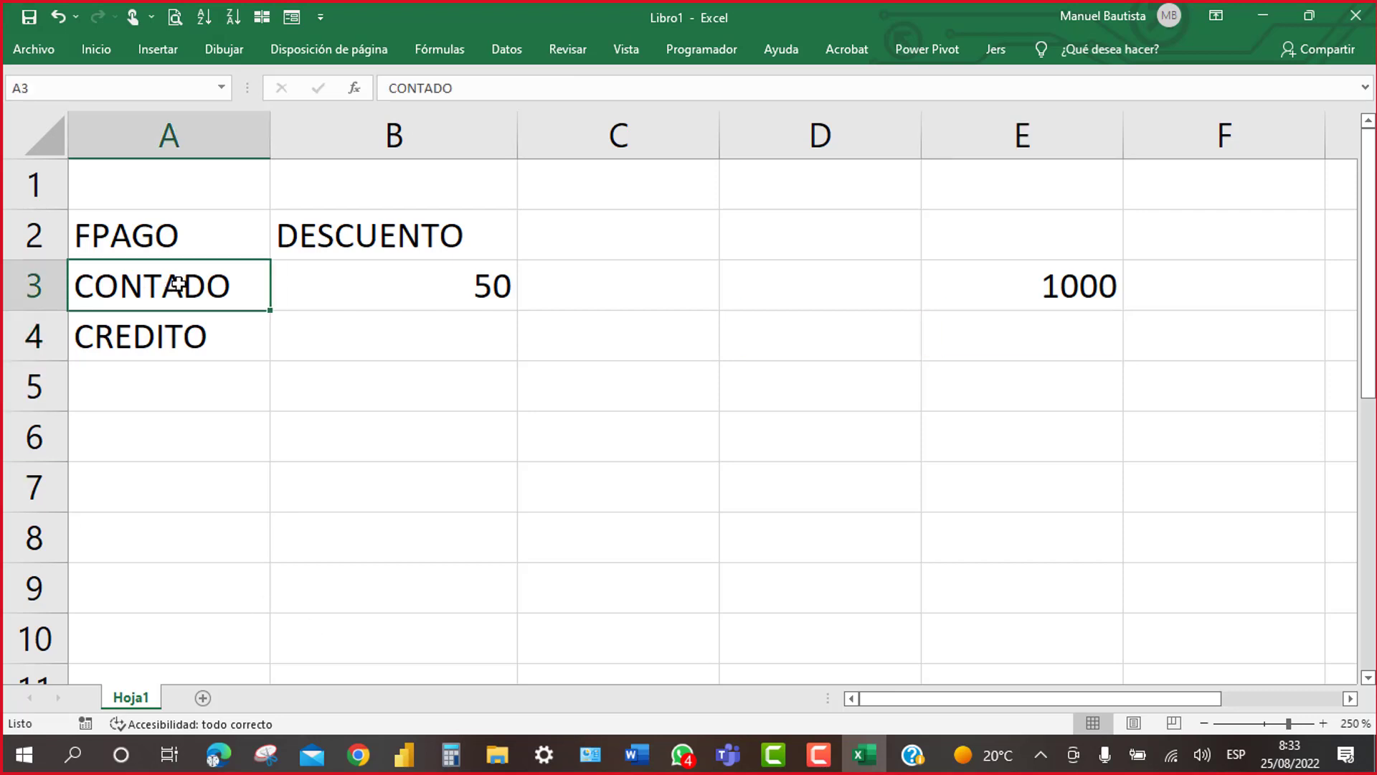
pyautogui.write('JETA')
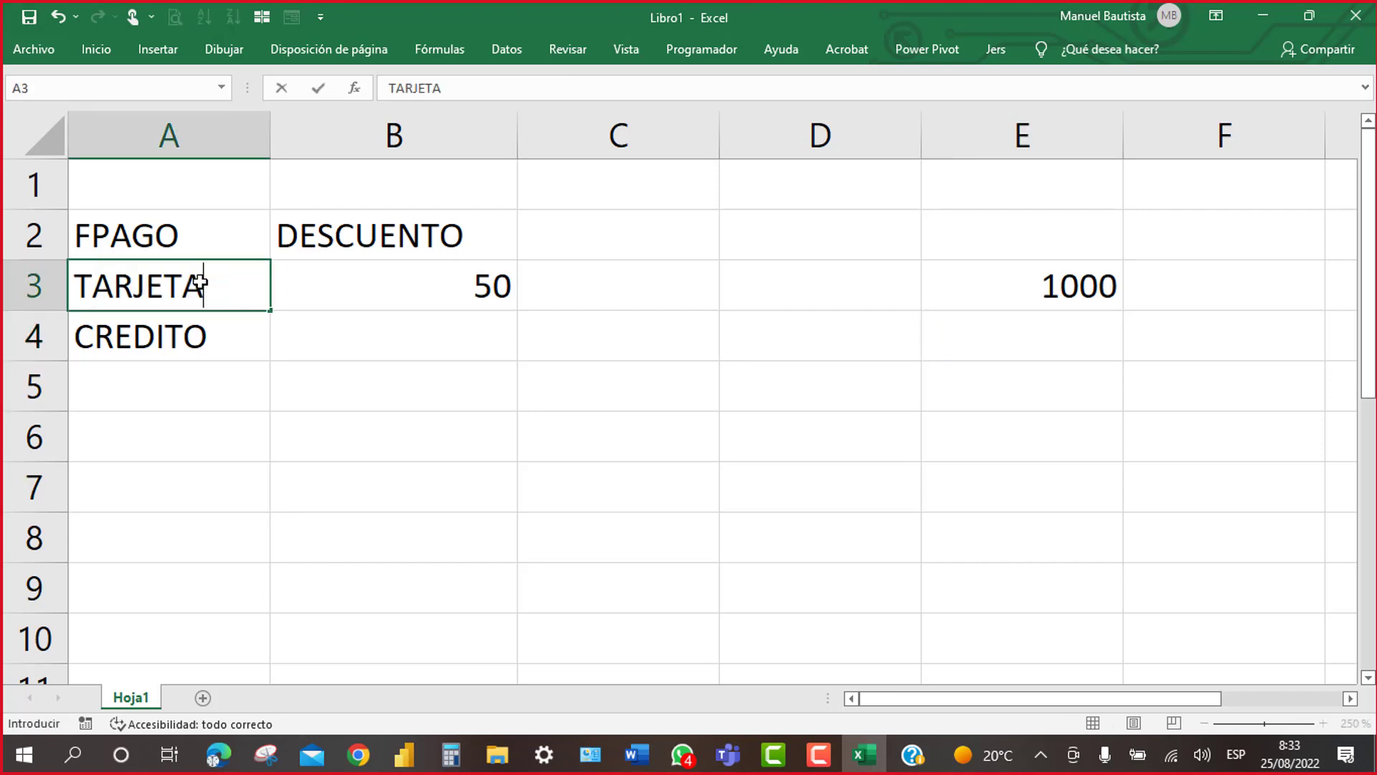
pyautogui.press('Return')
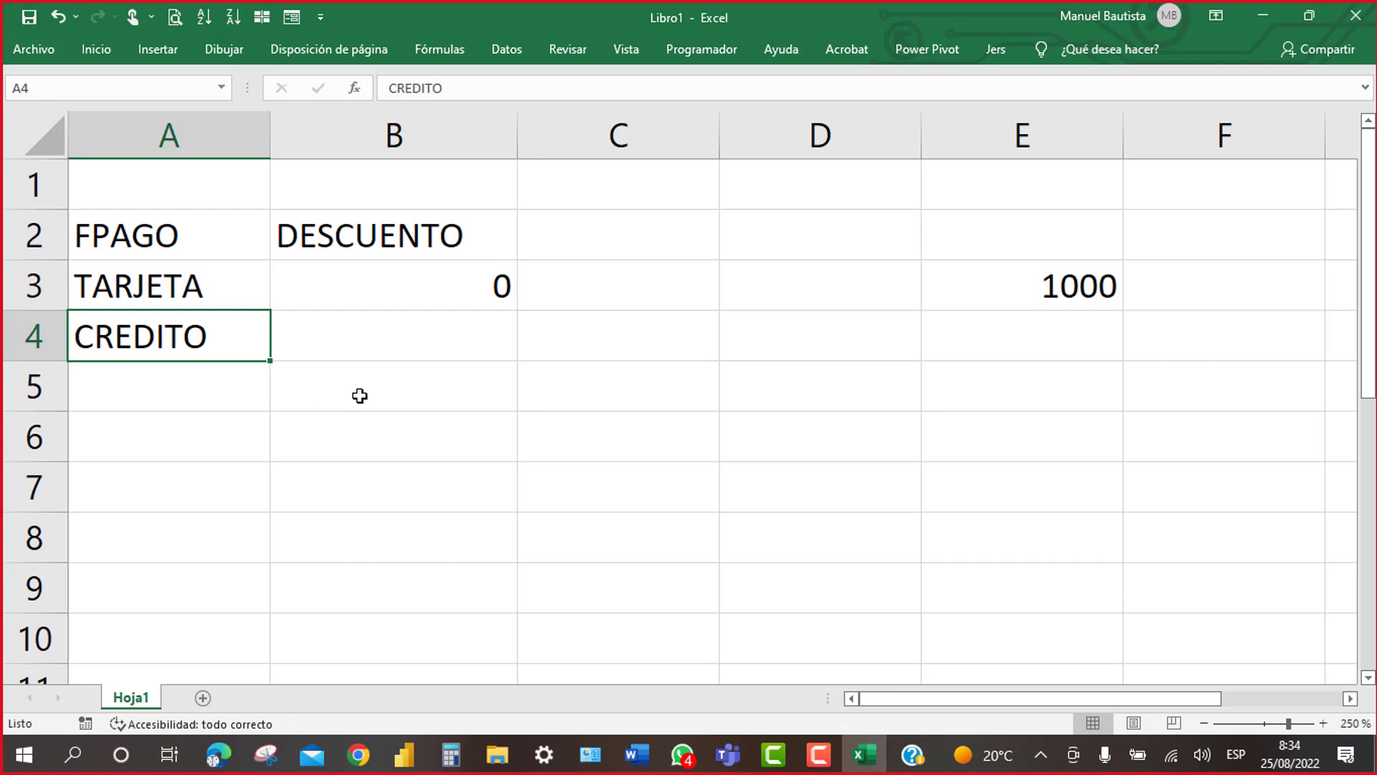
# Step: Fill the B3 discount formula down to B4 and enter a 5000 total in E4
pyautogui.click(400, 289)
pyautogui.moveTo(518, 314); pyautogui.dragTo(521, 346)
pyautogui.click(351, 293)
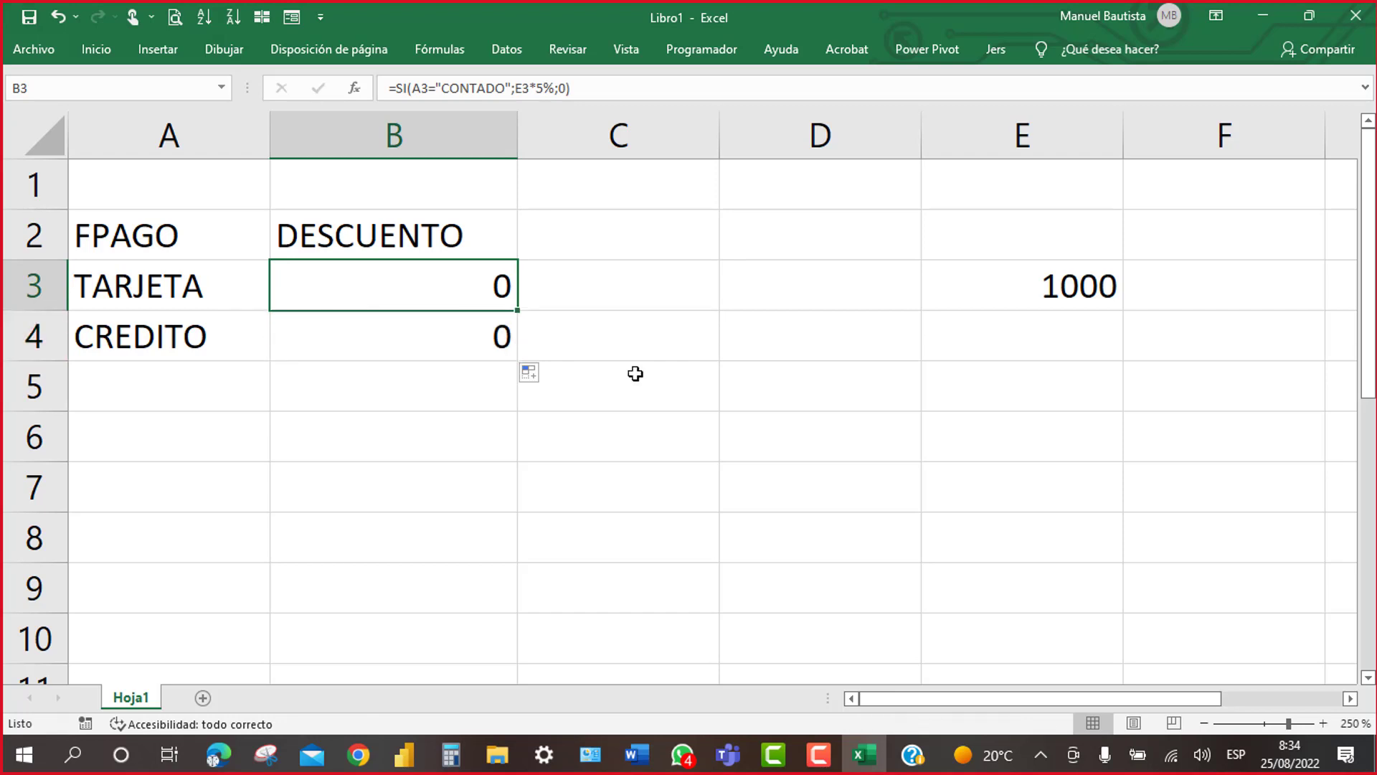
pyautogui.click(1021, 334)
pyautogui.write('5000')
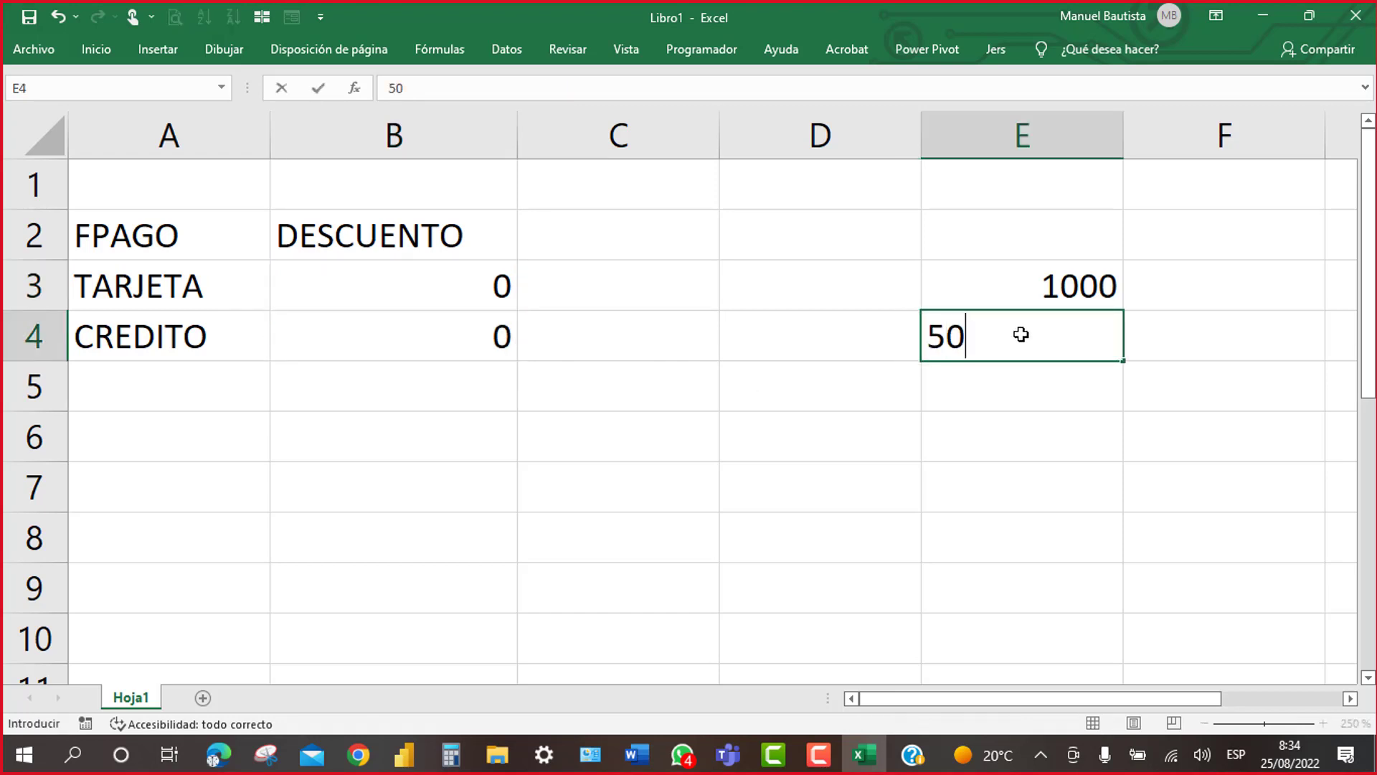
pyautogui.press('Return')
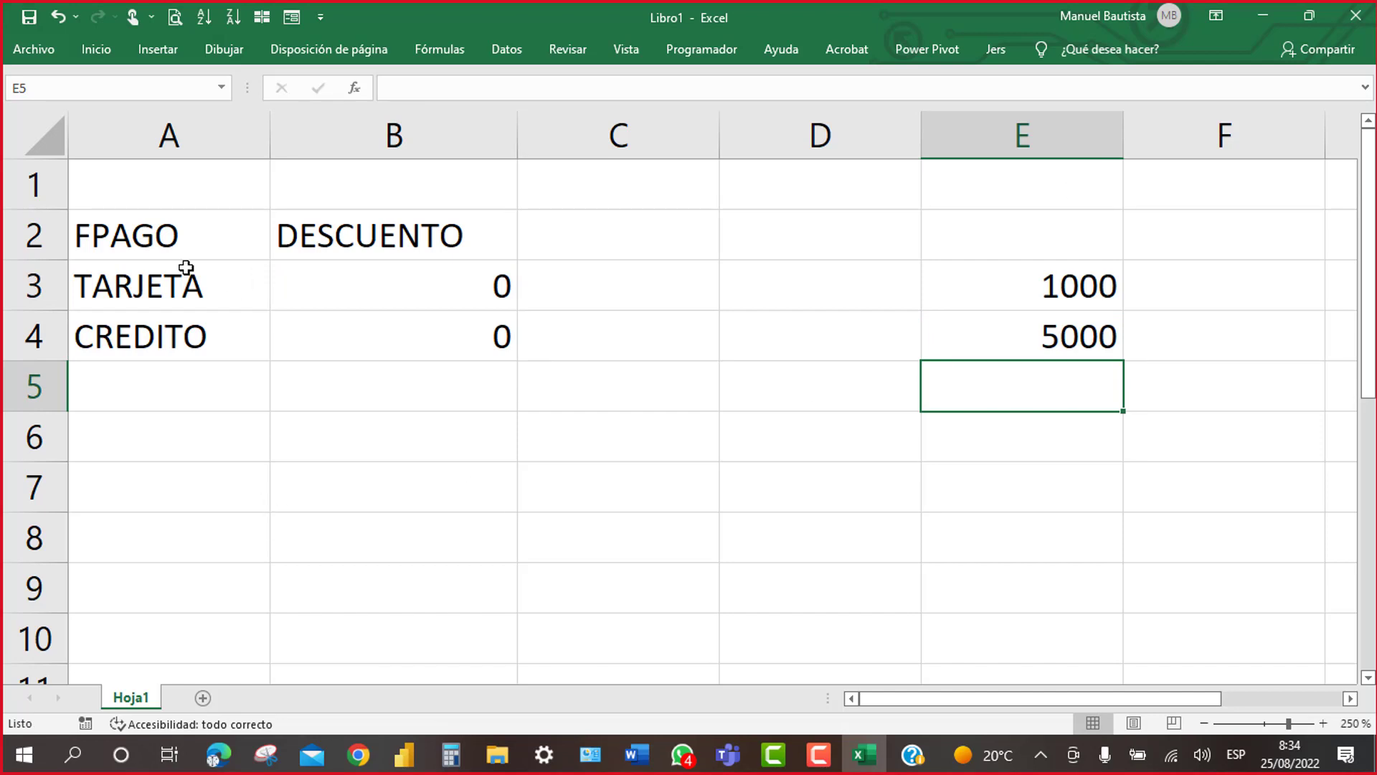
# Step: Set both A3 and A4 to CONTADO so the discounts show 50 and 250
pyautogui.click(185, 271)
pyautogui.write('CONTADO')
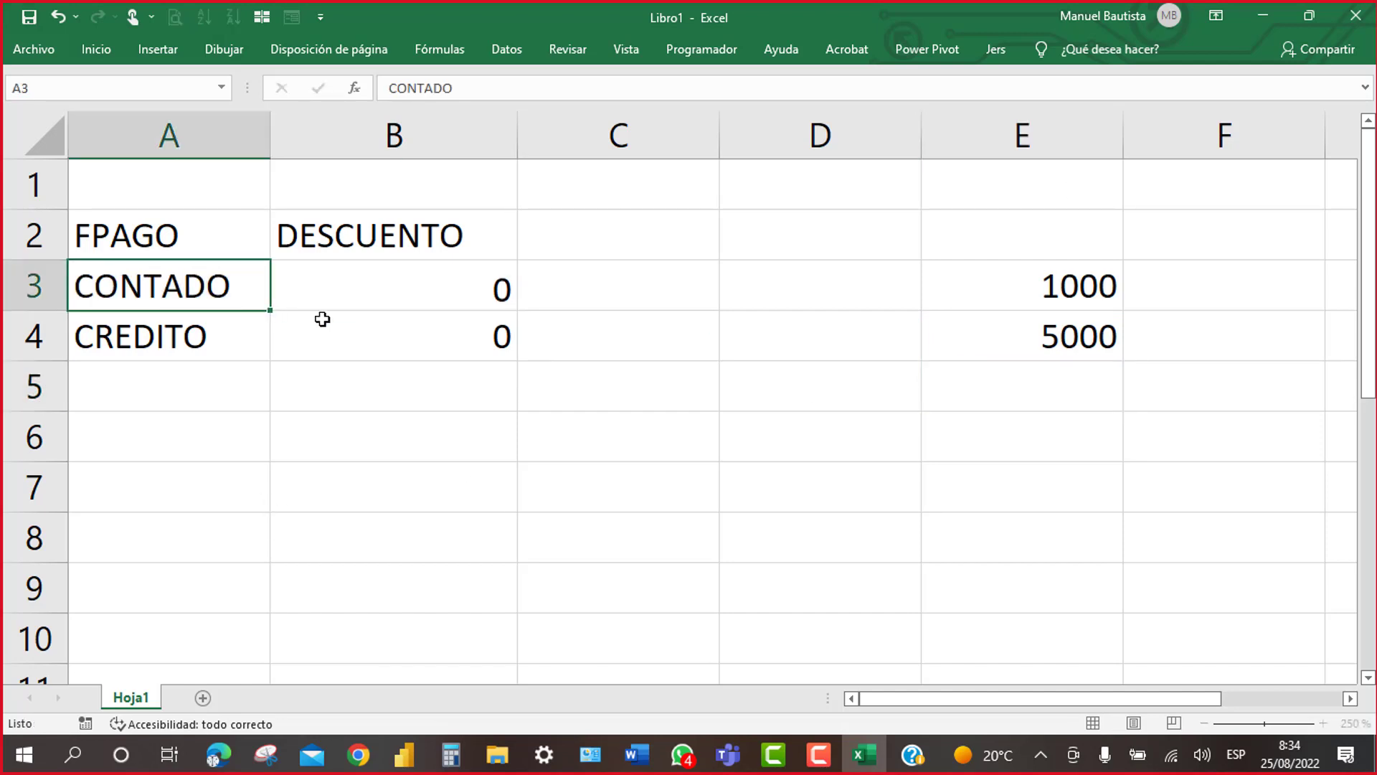
pyautogui.press('Return')
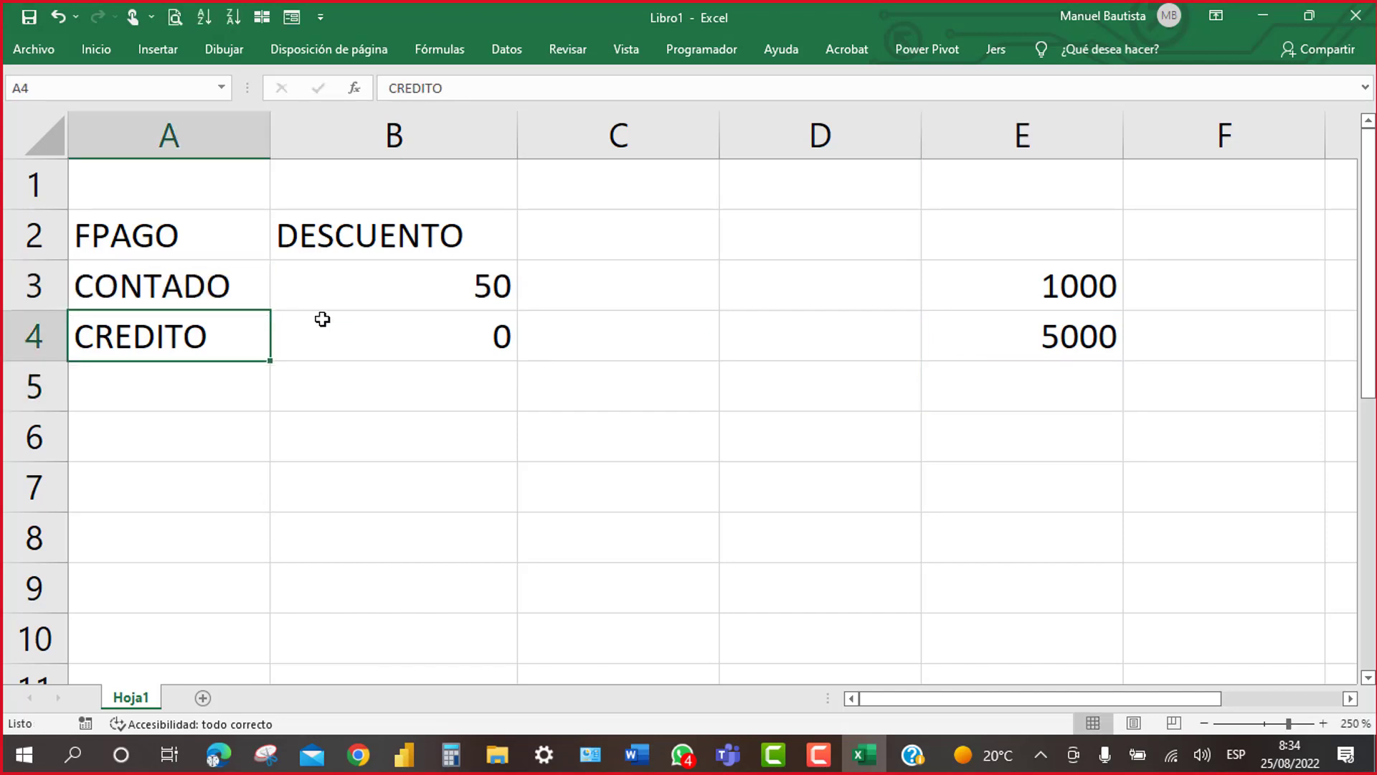
pyautogui.write('CONTADO')
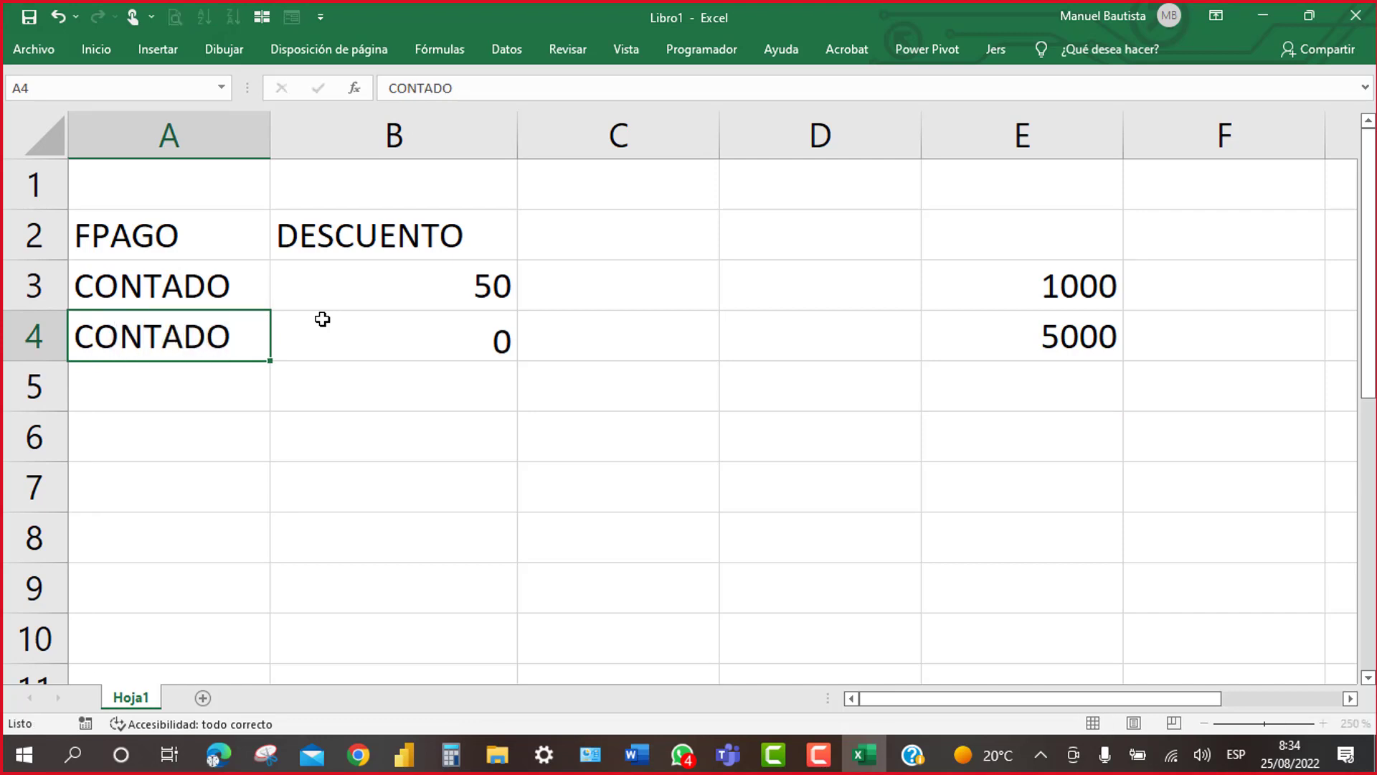
pyautogui.press('Return')
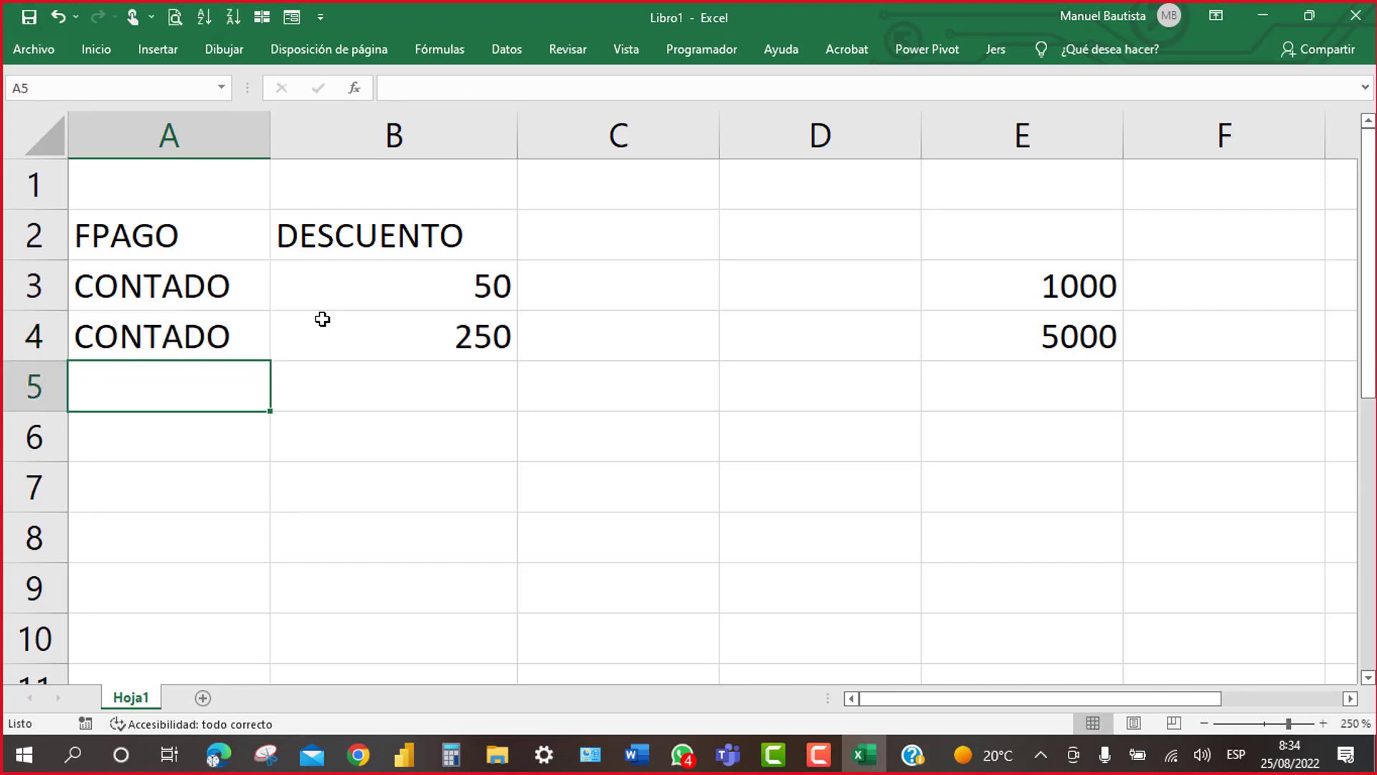
pyautogui.click(425, 293)
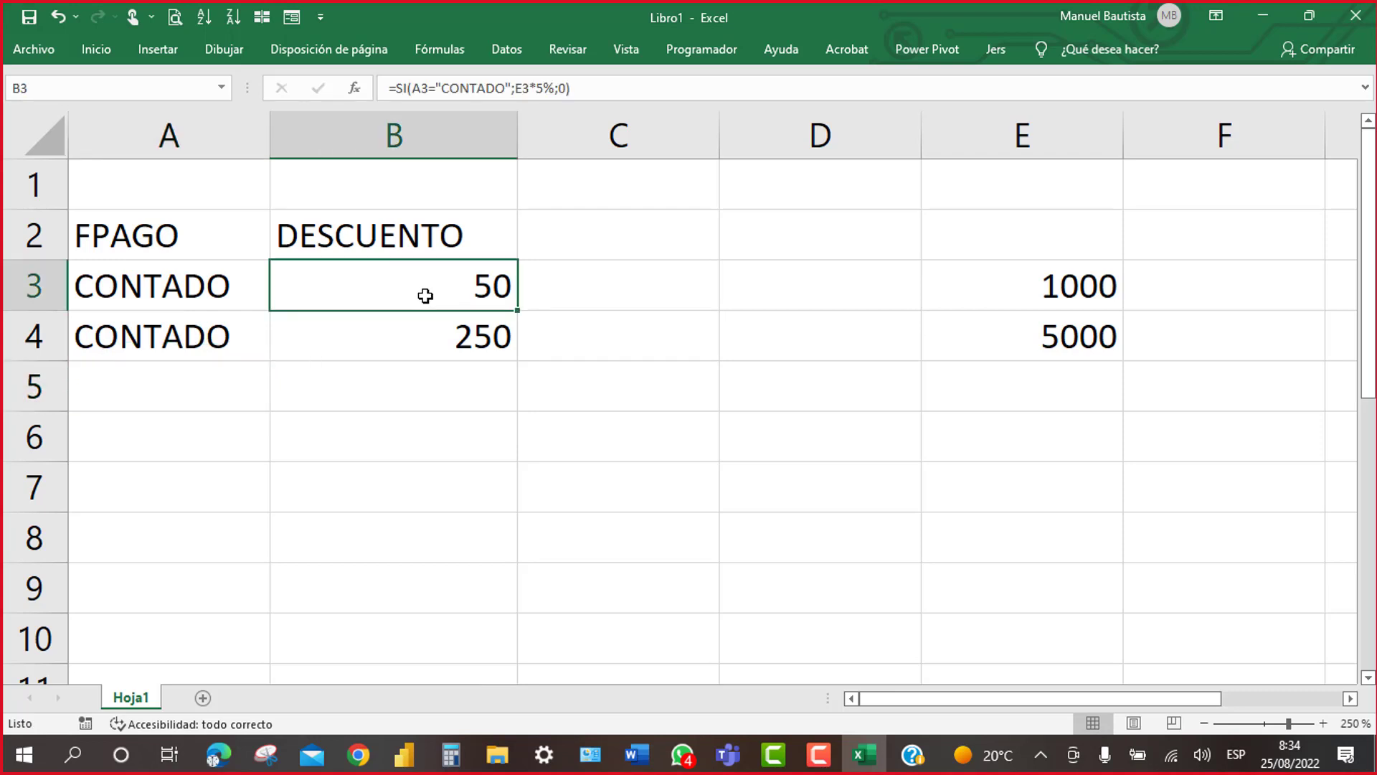
pyautogui.doubleClick(425, 293)
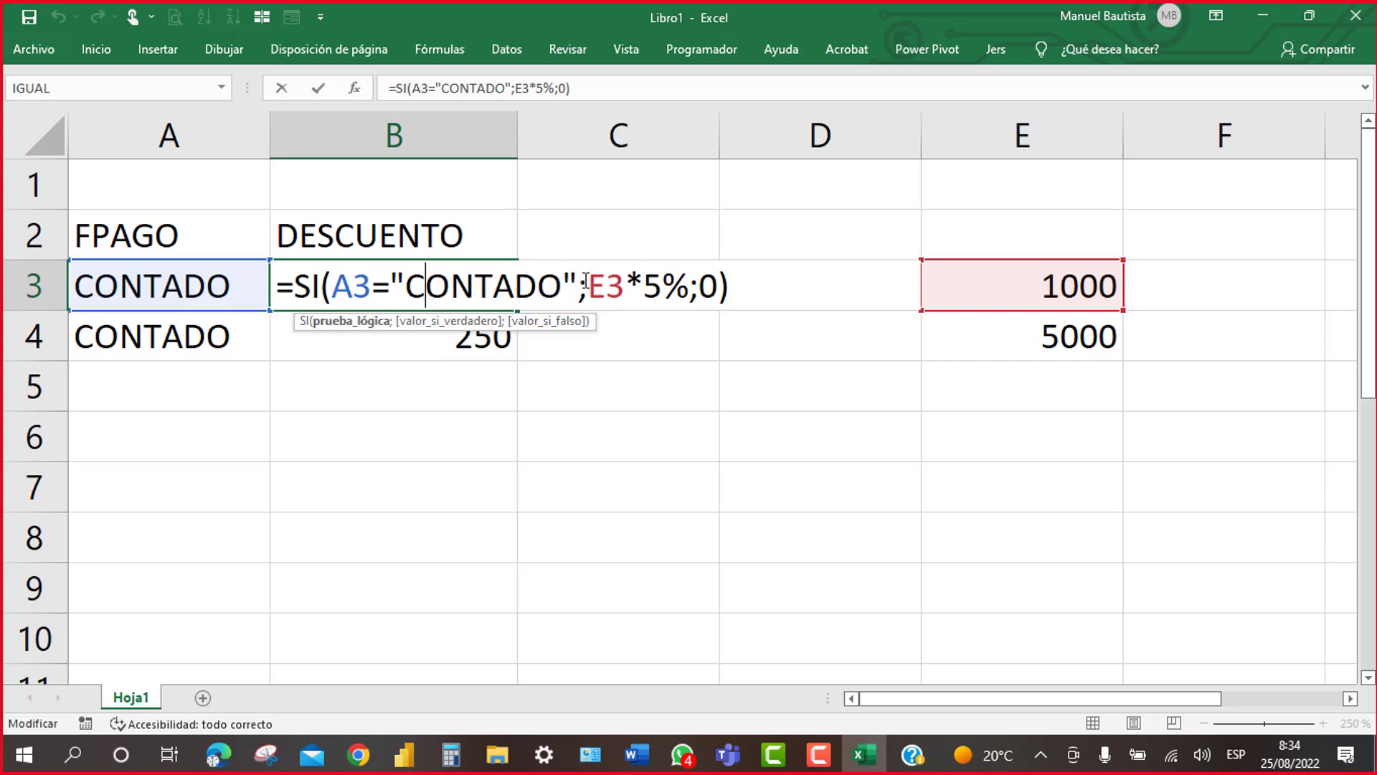
pyautogui.moveTo(586, 281); pyautogui.dragTo(342, 279)
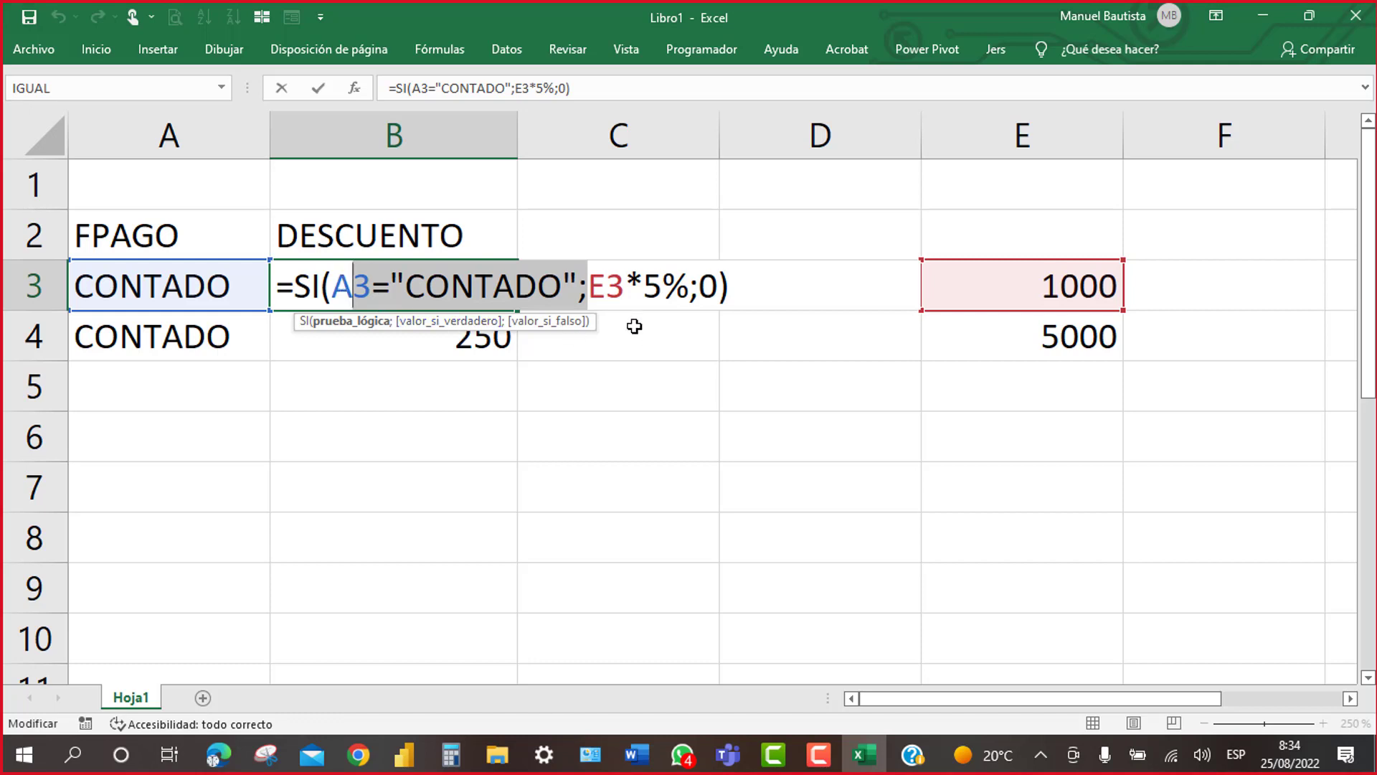
pyautogui.moveTo(589, 287); pyautogui.dragTo(703, 315)
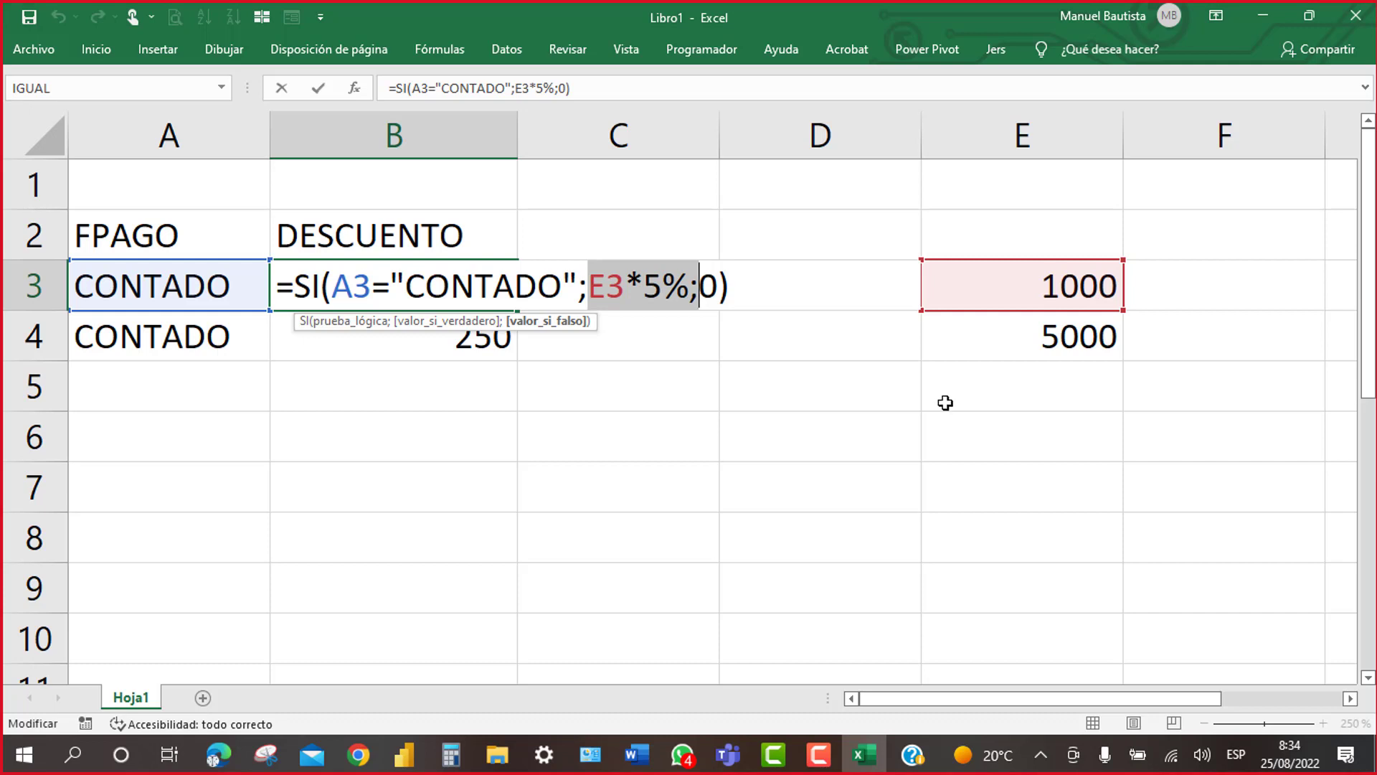
pyautogui.press('Right')
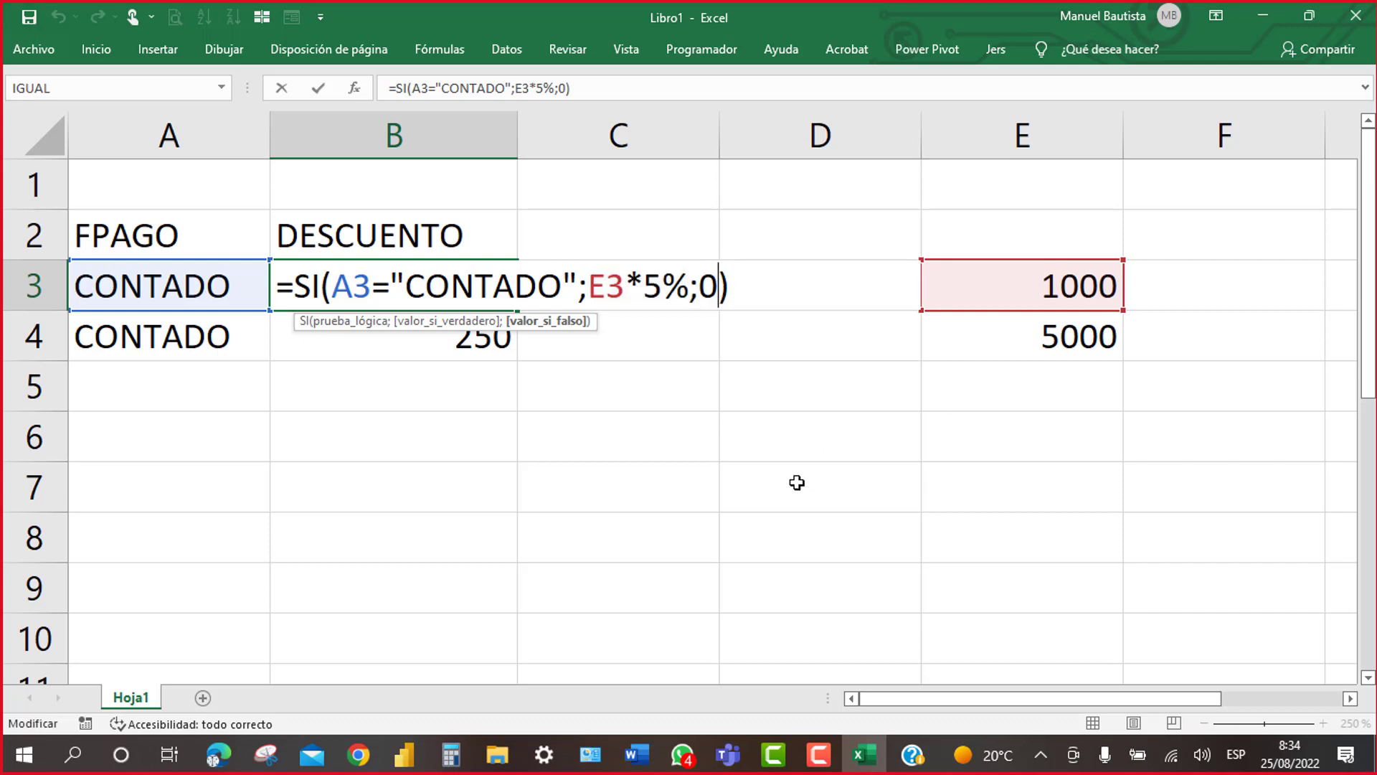
pyautogui.click(653, 553)
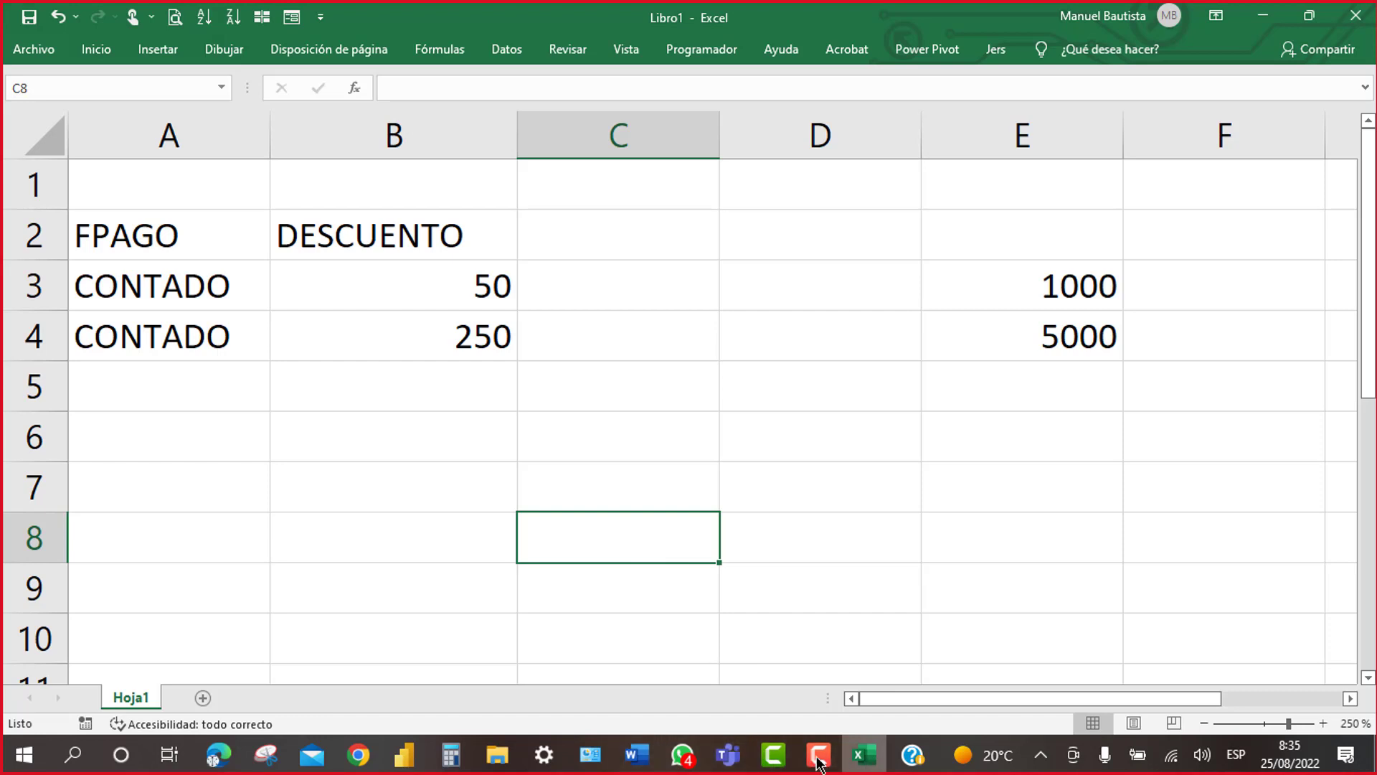
pyautogui.moveTo(667, 760)
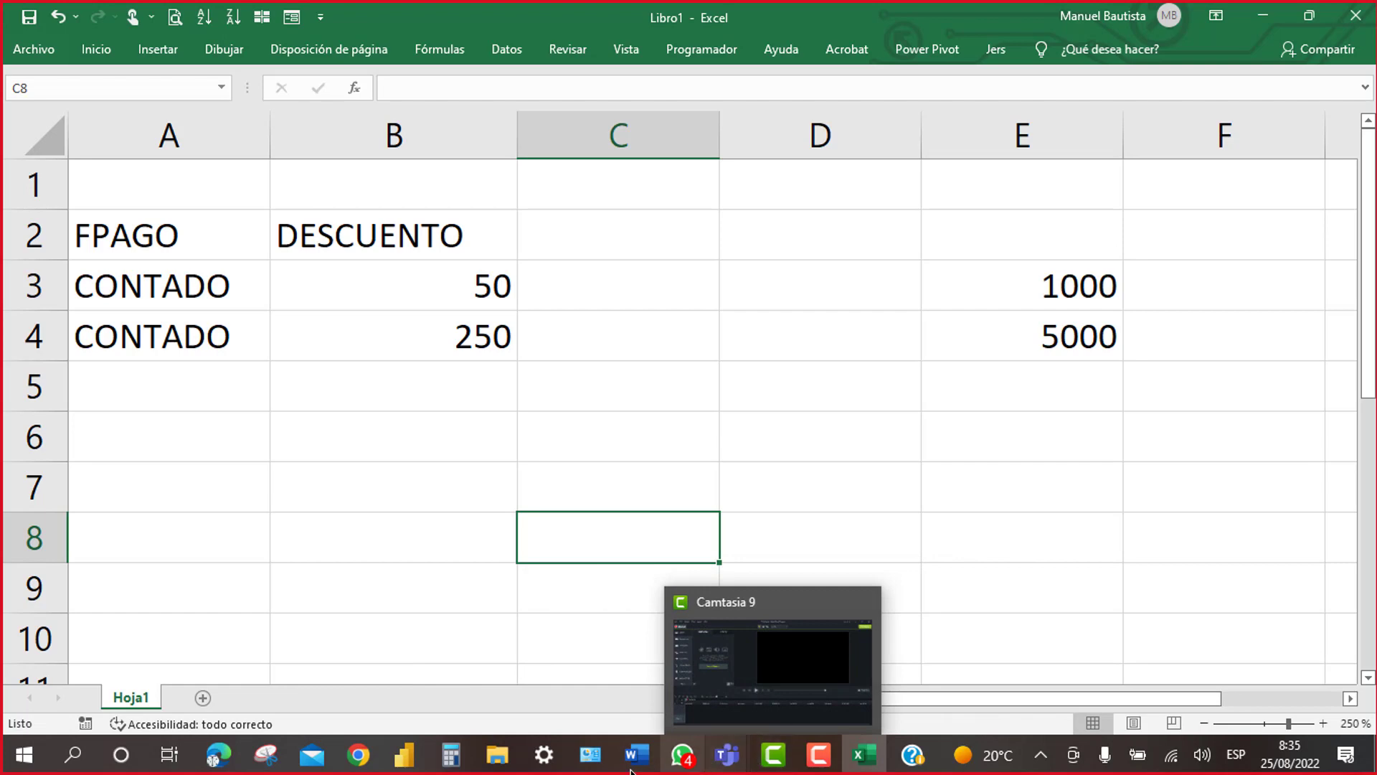
pyautogui.moveTo(404, 757)
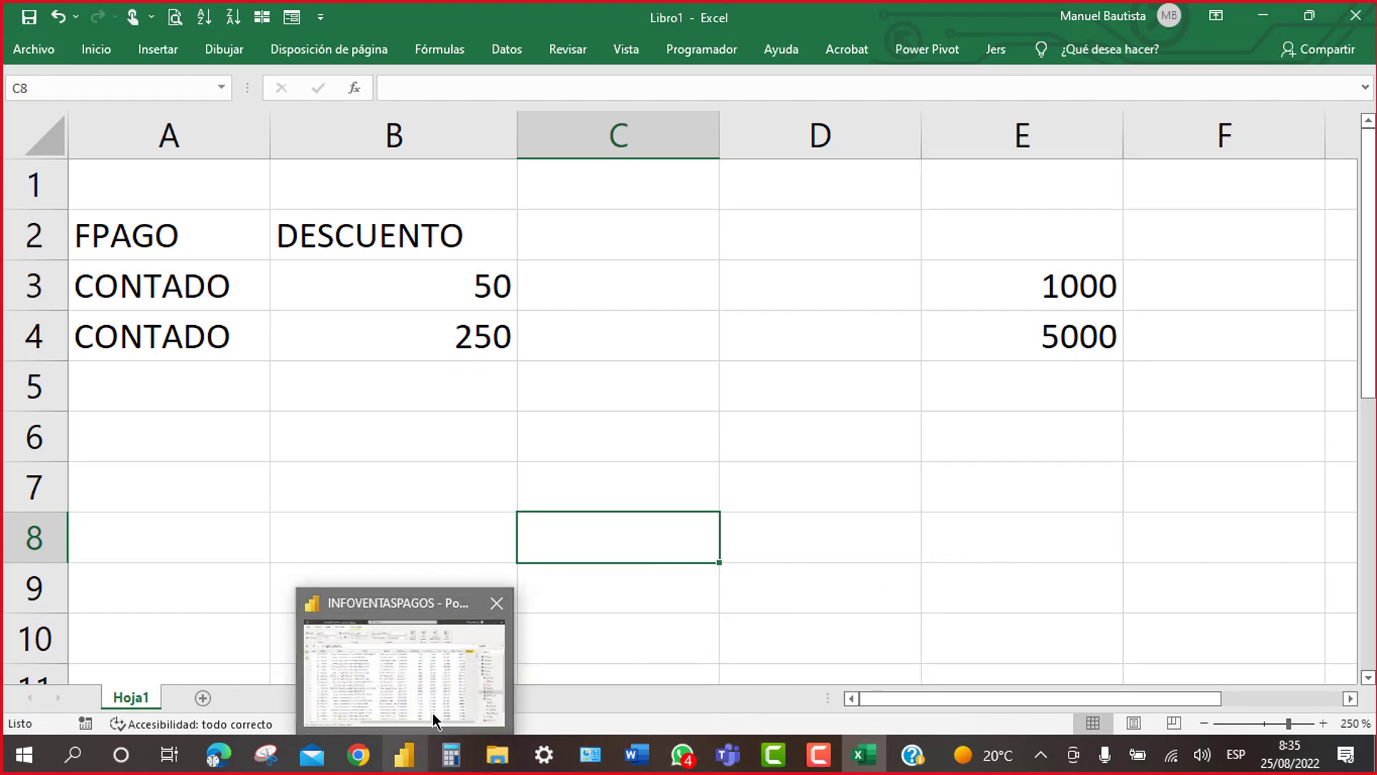
# Step: Back in the INFOVENTASPAGOS report, start DESCUENTO as IF(TVentas[FPAGO]="CONTADO"
pyautogui.click(435, 720)
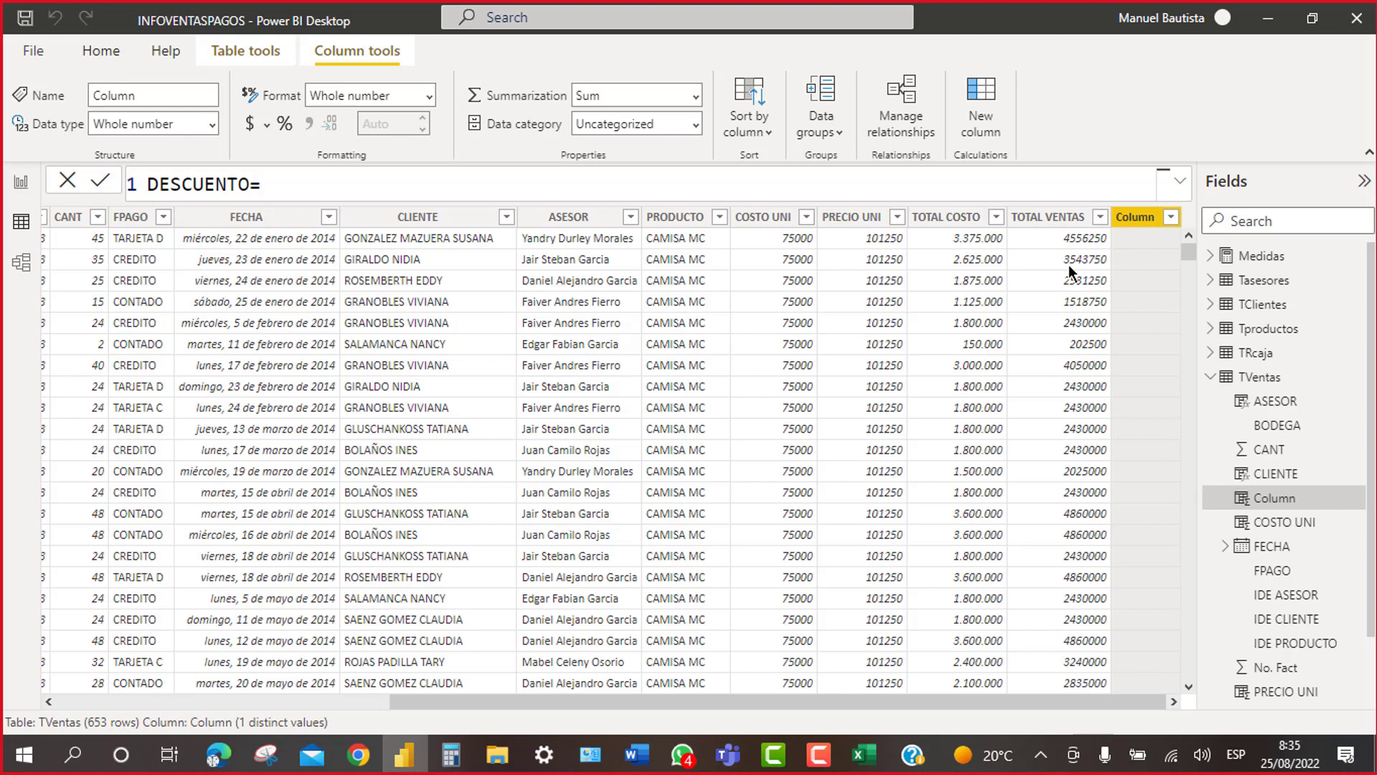
pyautogui.write('IF')
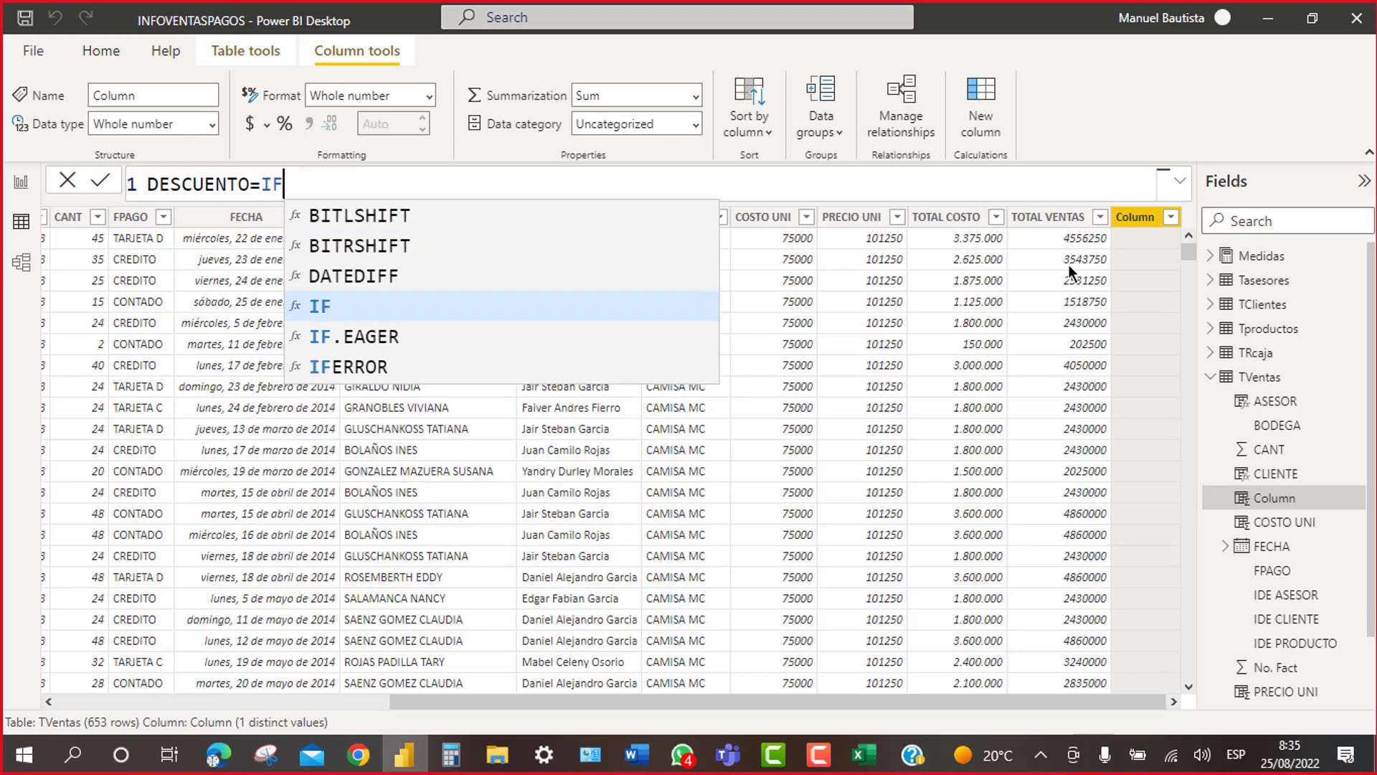
pyautogui.write('(')
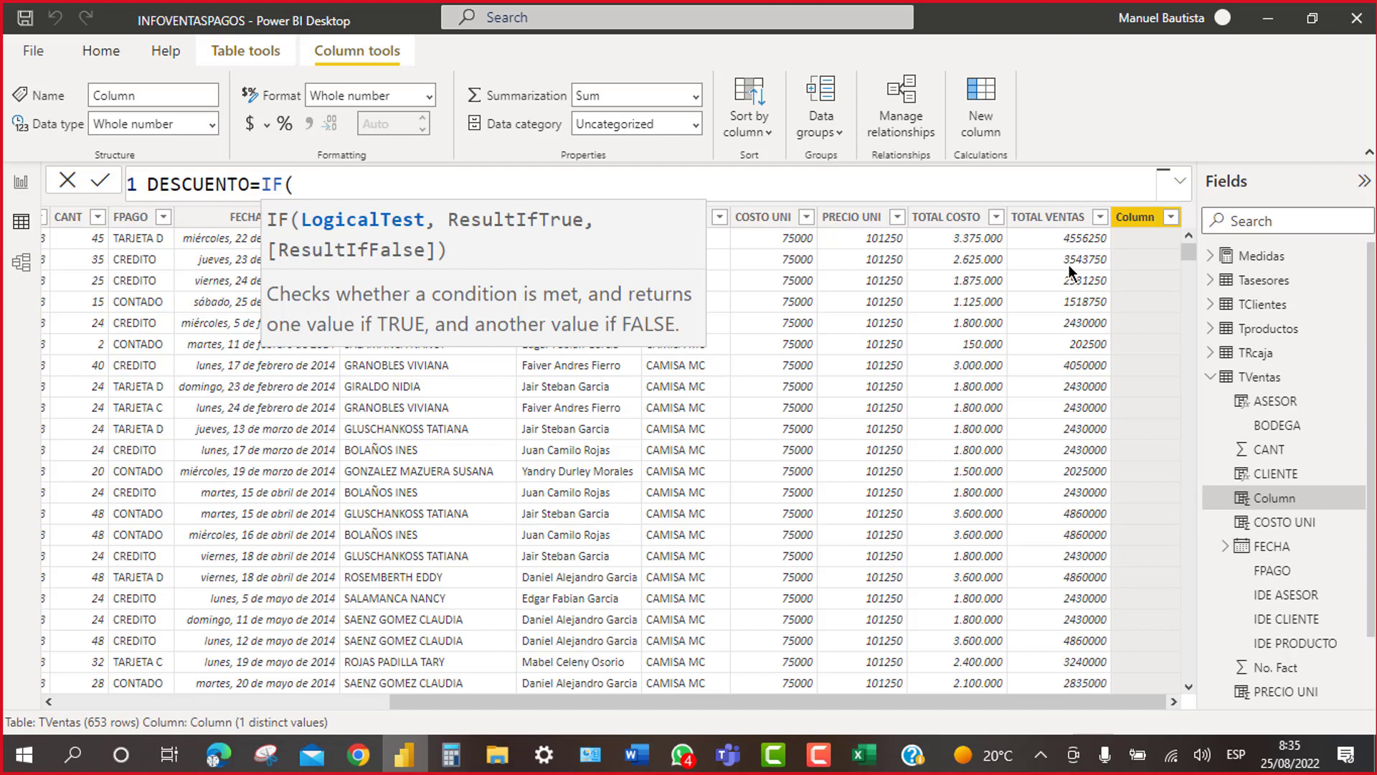
pyautogui.write('TV')
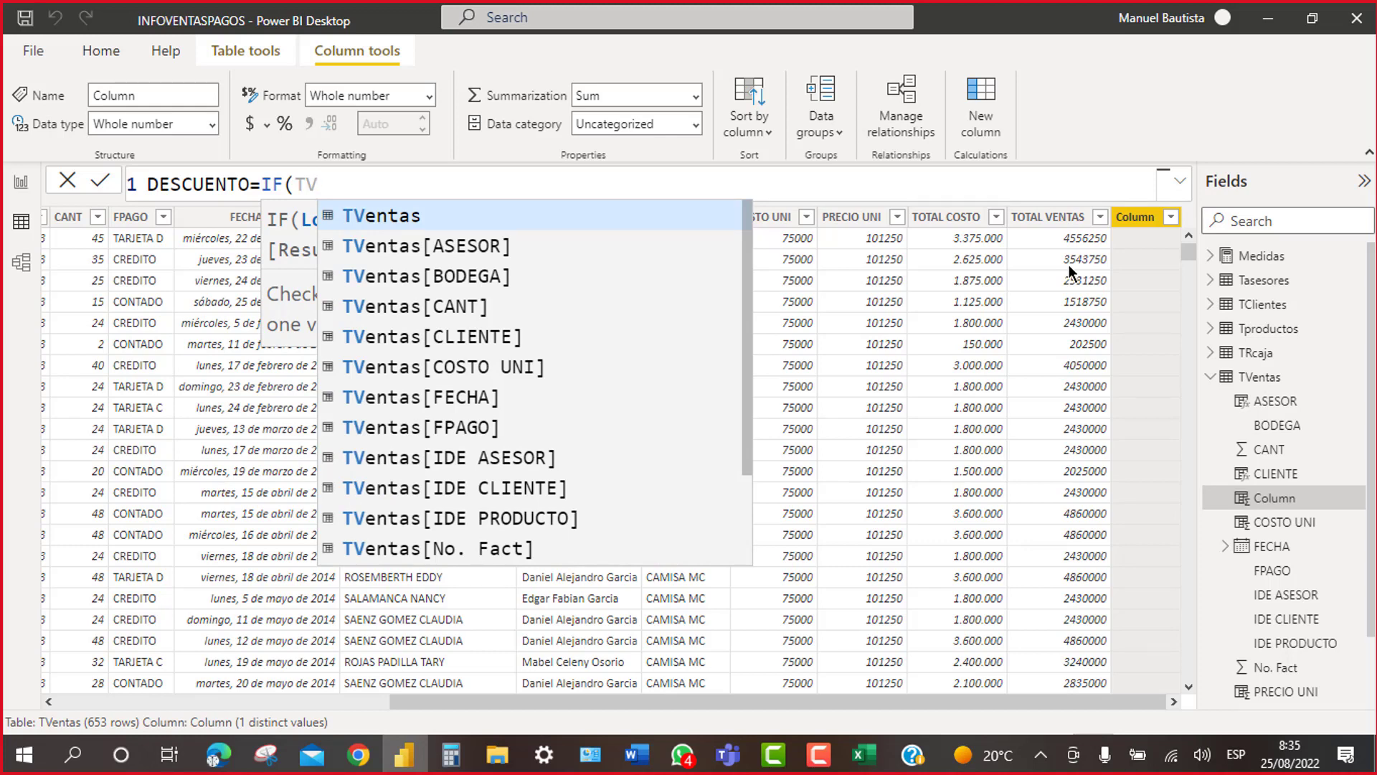
pyautogui.click(478, 429)
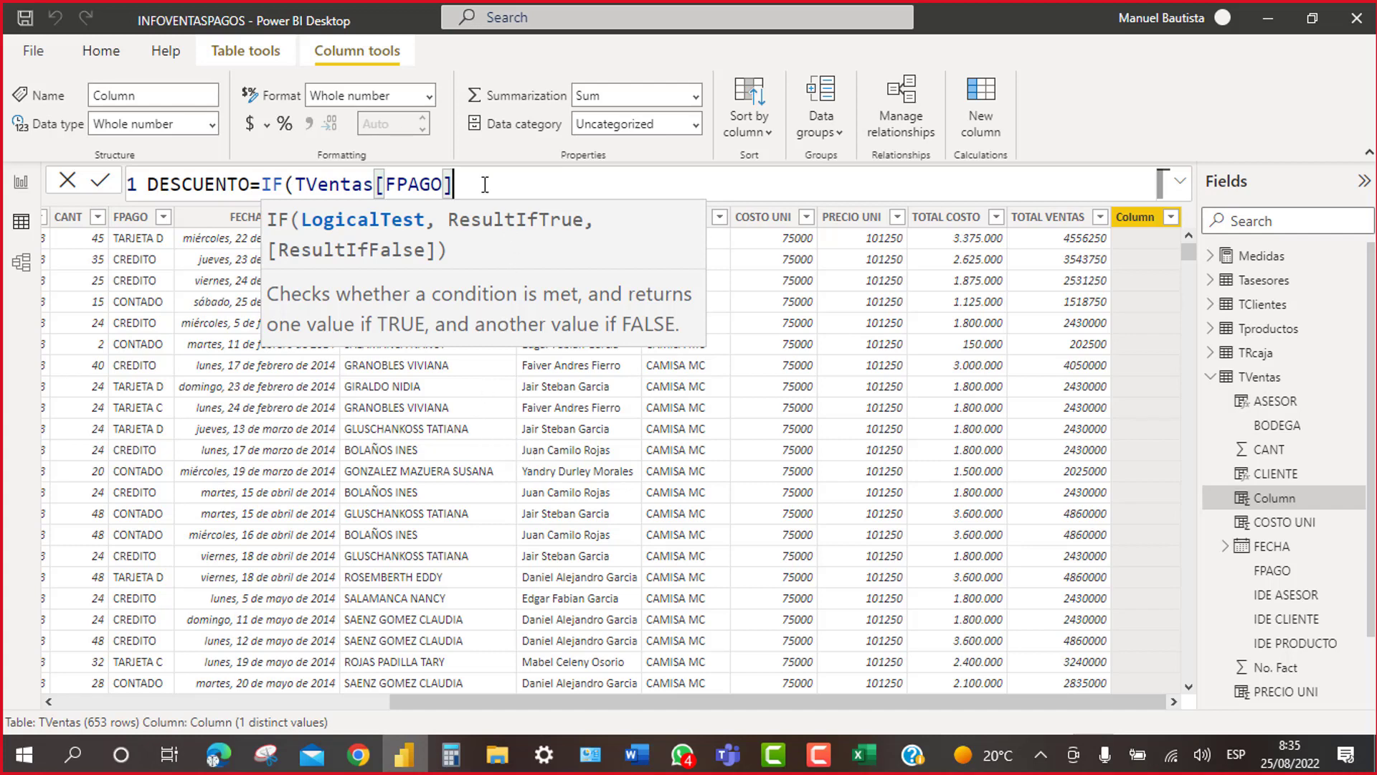
pyautogui.write('=')
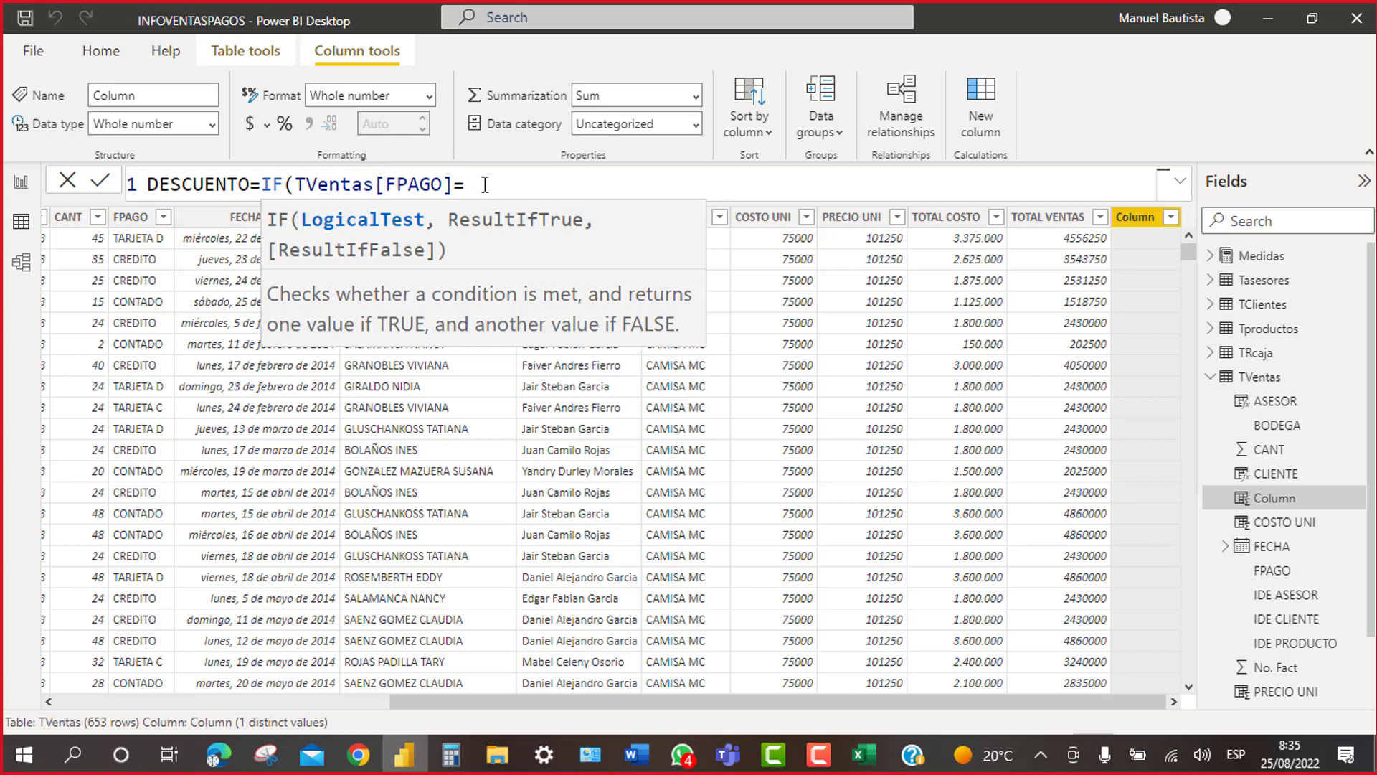
pyautogui.write('"CONTADO"')
pyautogui.press('BackSpace')
pyautogui.hotkey('ctrl', 's')
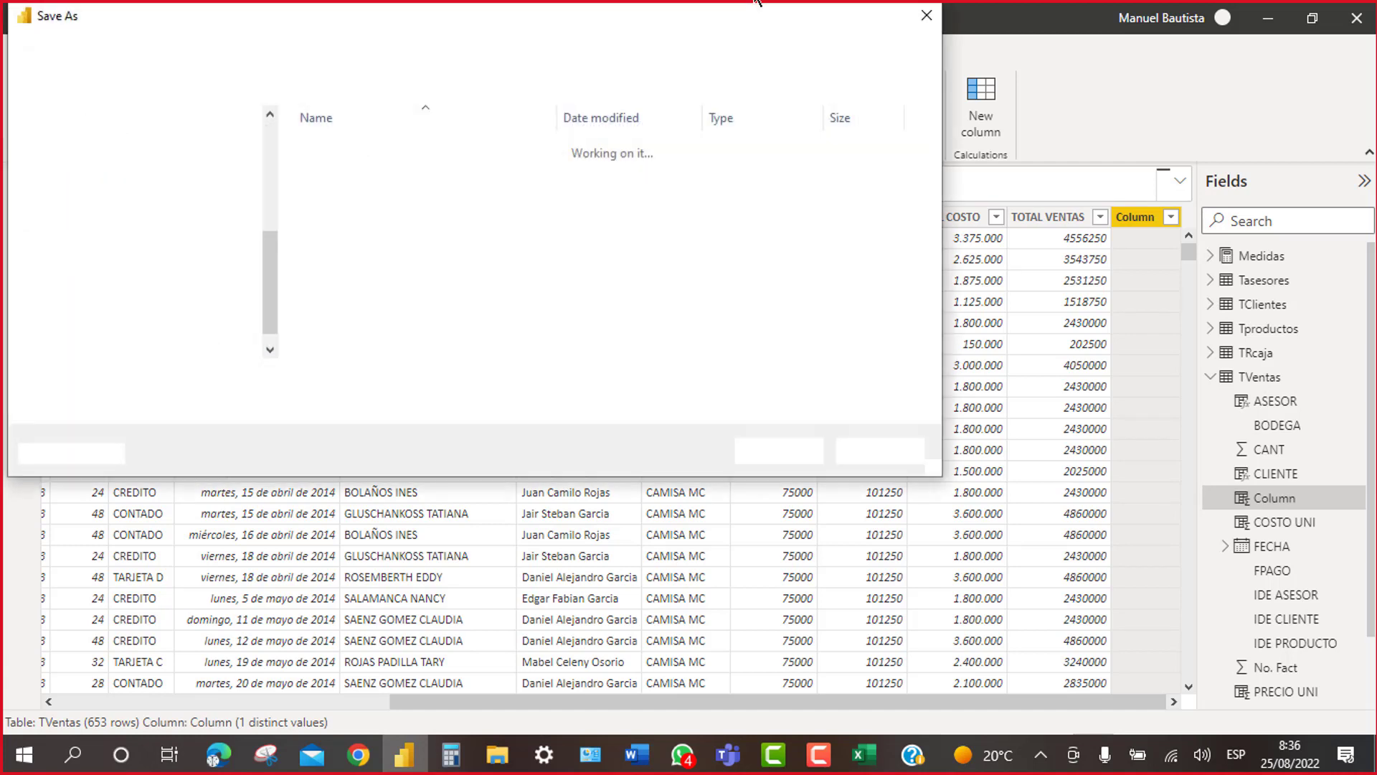
# Step: Dismiss the Save As dialog and change the IF test to FPAGO="contado" in lowercase
pyautogui.click(930, 23)
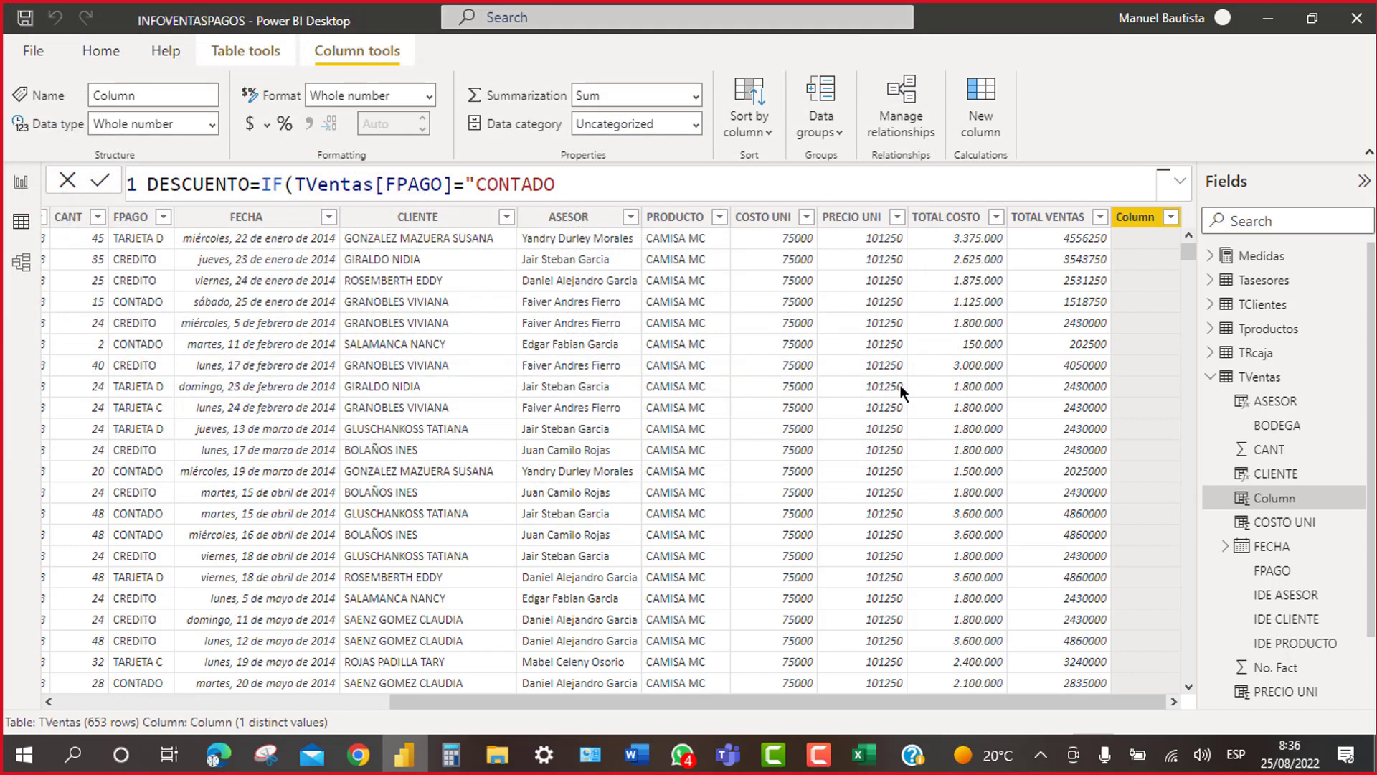
pyautogui.press('BackSpace')
pyautogui.press('BackSpace')
pyautogui.press('BackSpace')
pyautogui.press('BackSpace')
pyautogui.press('BackSpace')
pyautogui.press('BackSpace')
pyautogui.press('BackSpace')
pyautogui.write('contado"')
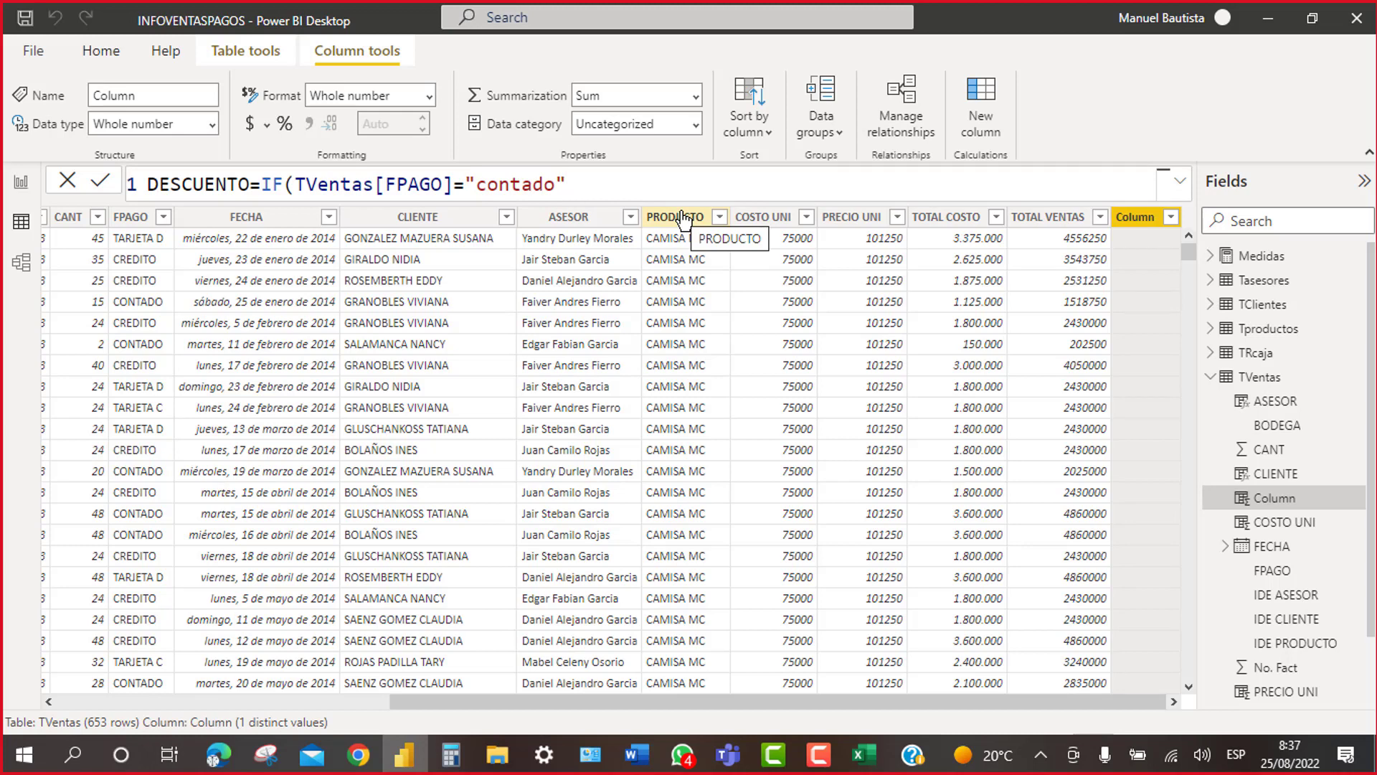
pyautogui.write(';')
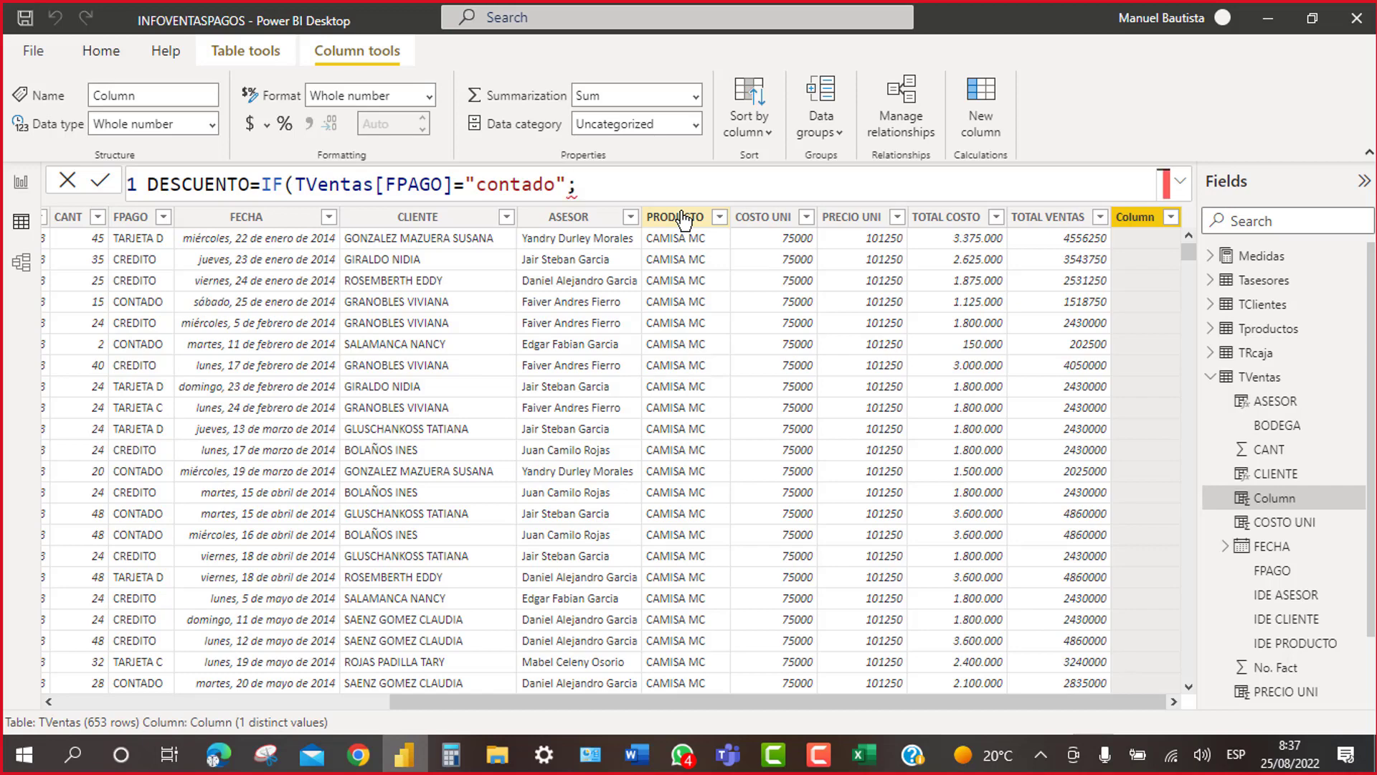
pyautogui.press('BackSpace')
pyautogui.press('F12')
pyautogui.write(',')
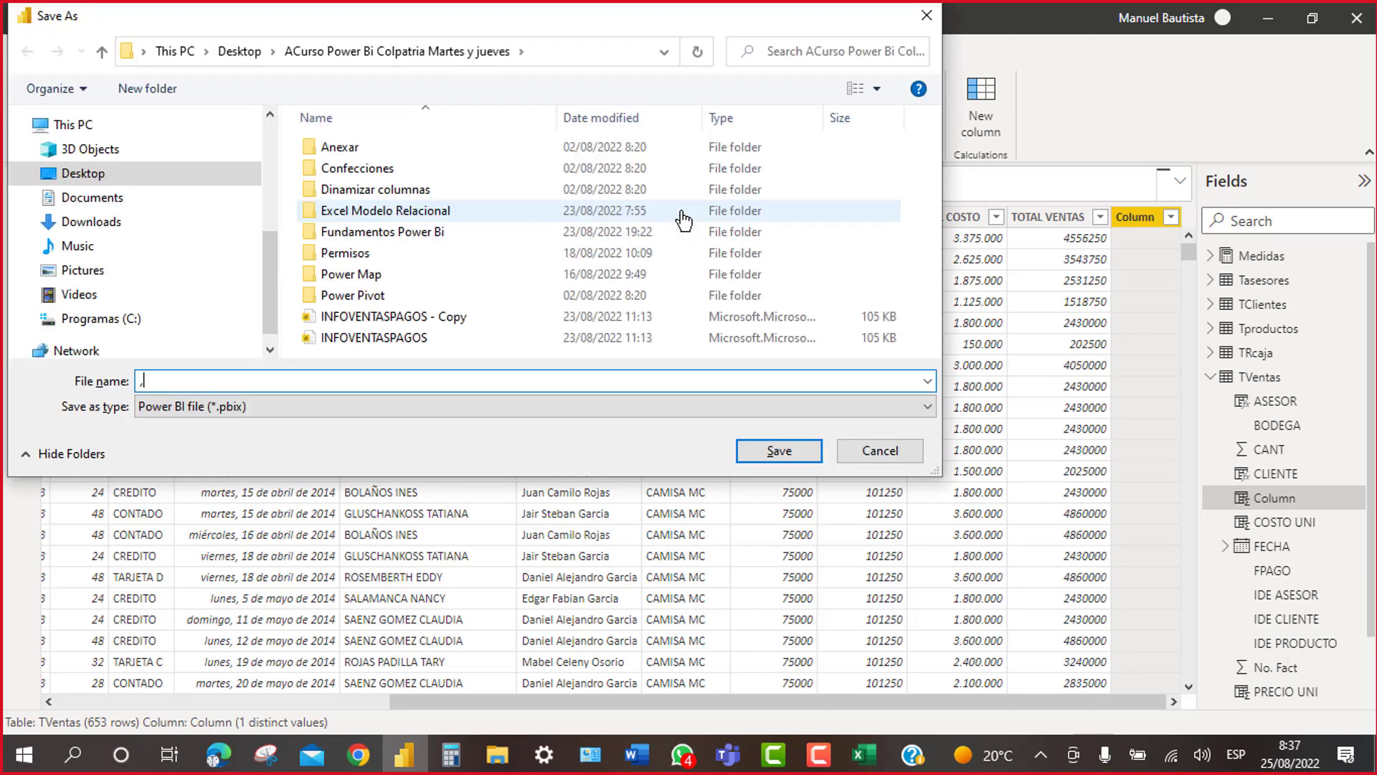
pyautogui.click(926, 15)
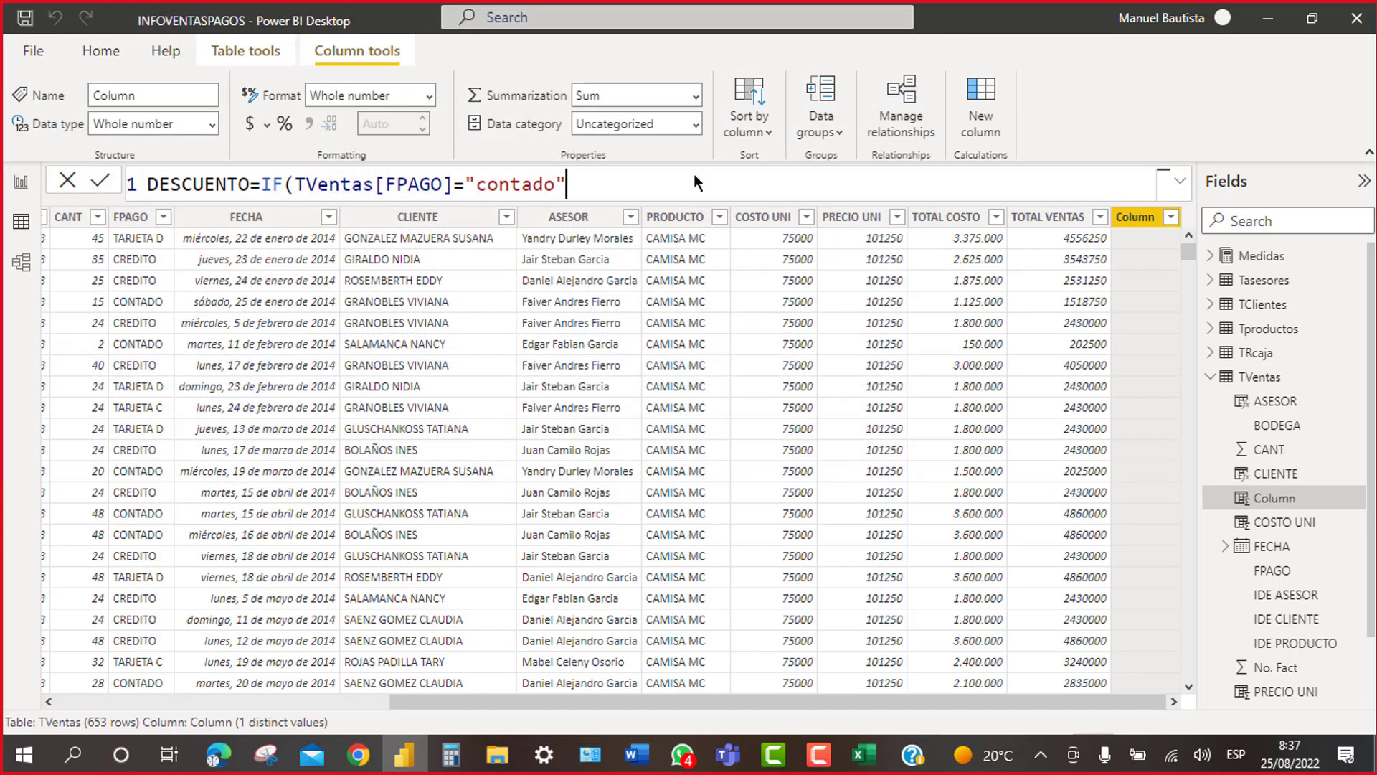
# Step: Add a comma after "contado" and insert TVentas[TOTAL VENTAS] as the true result
pyautogui.write(',')
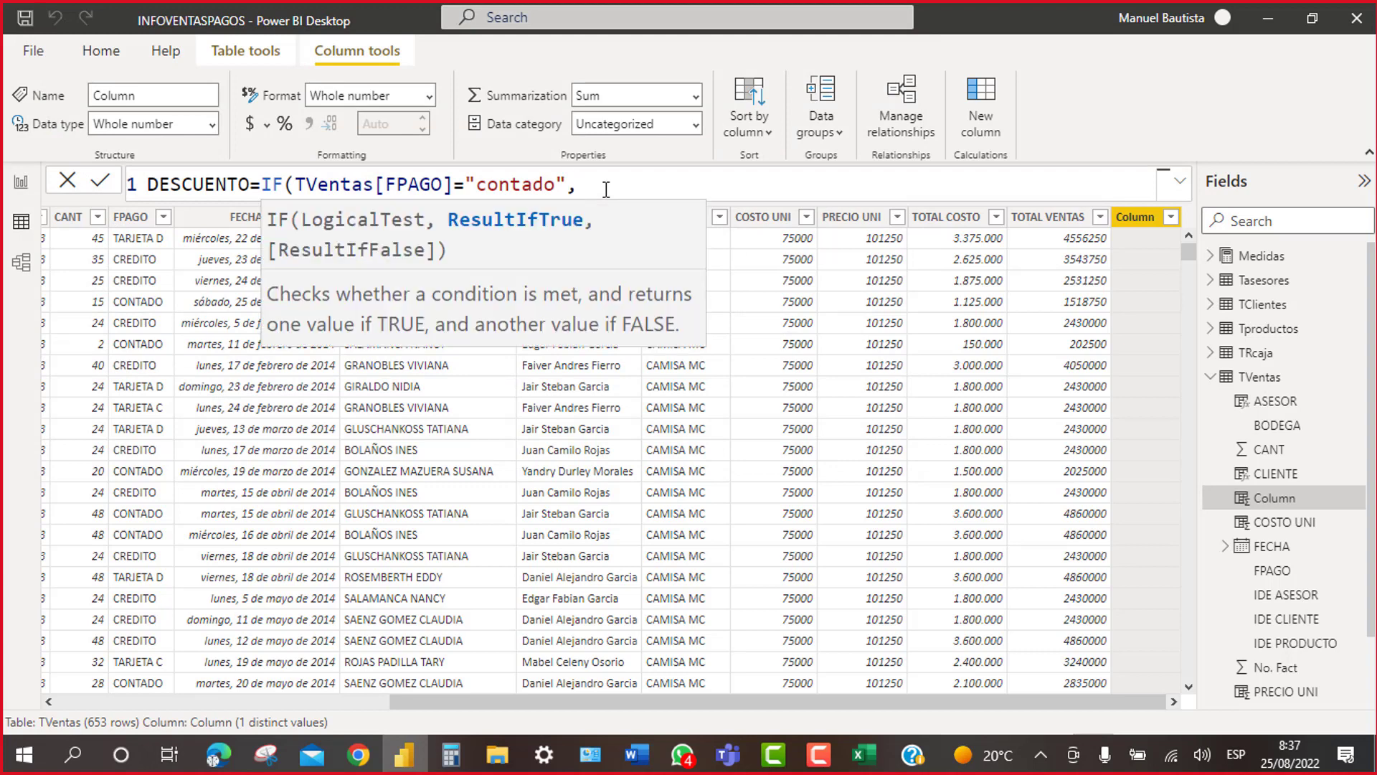
pyautogui.press('BackSpace')
pyautogui.write(';')
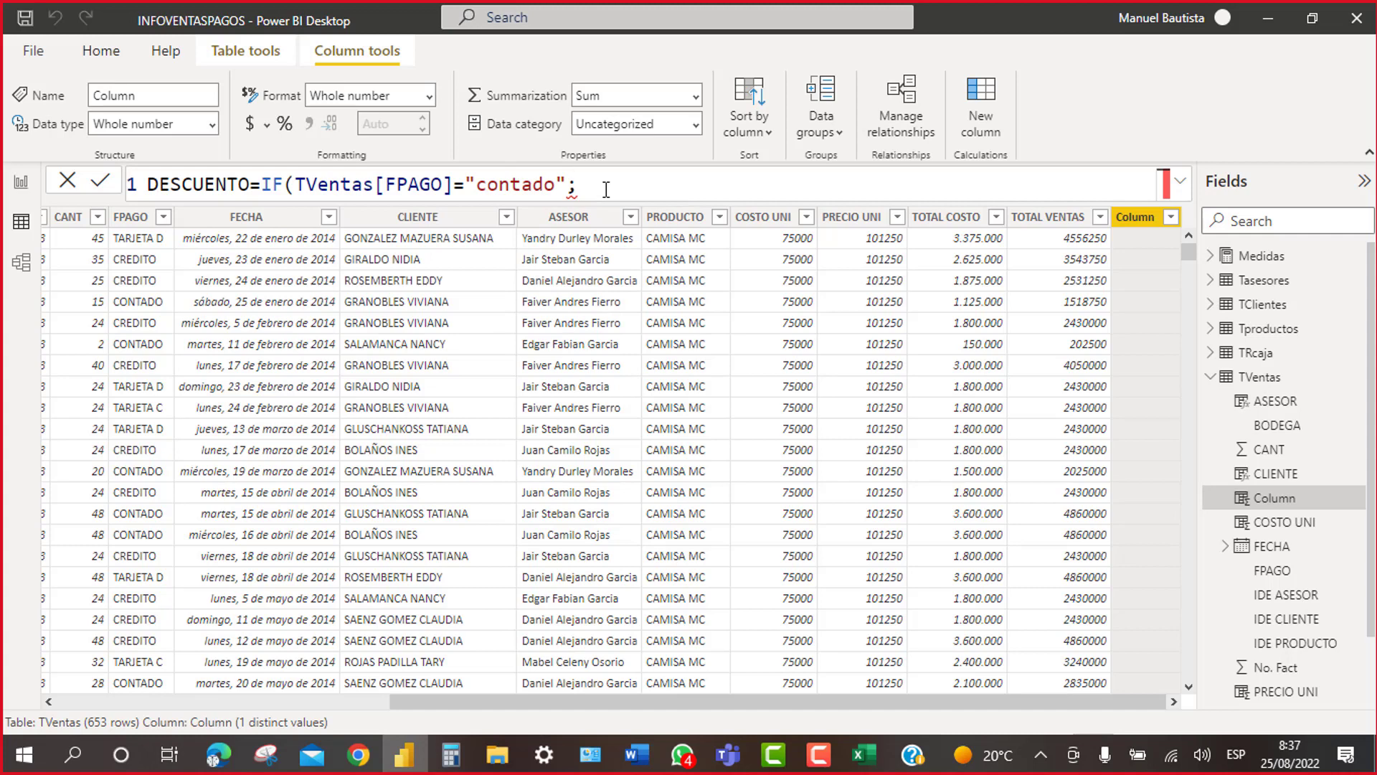
pyautogui.press('BackSpace')
pyautogui.write(',')
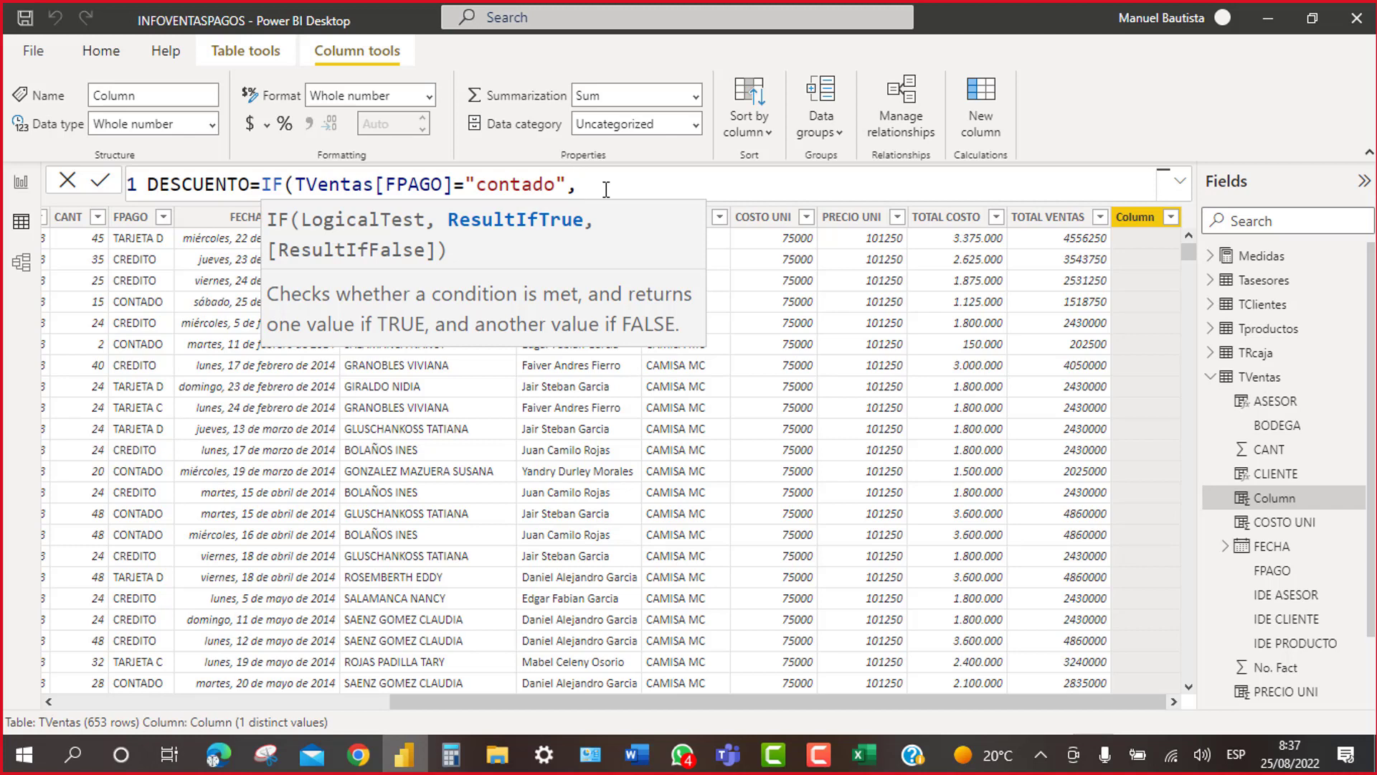
pyautogui.write('tv')
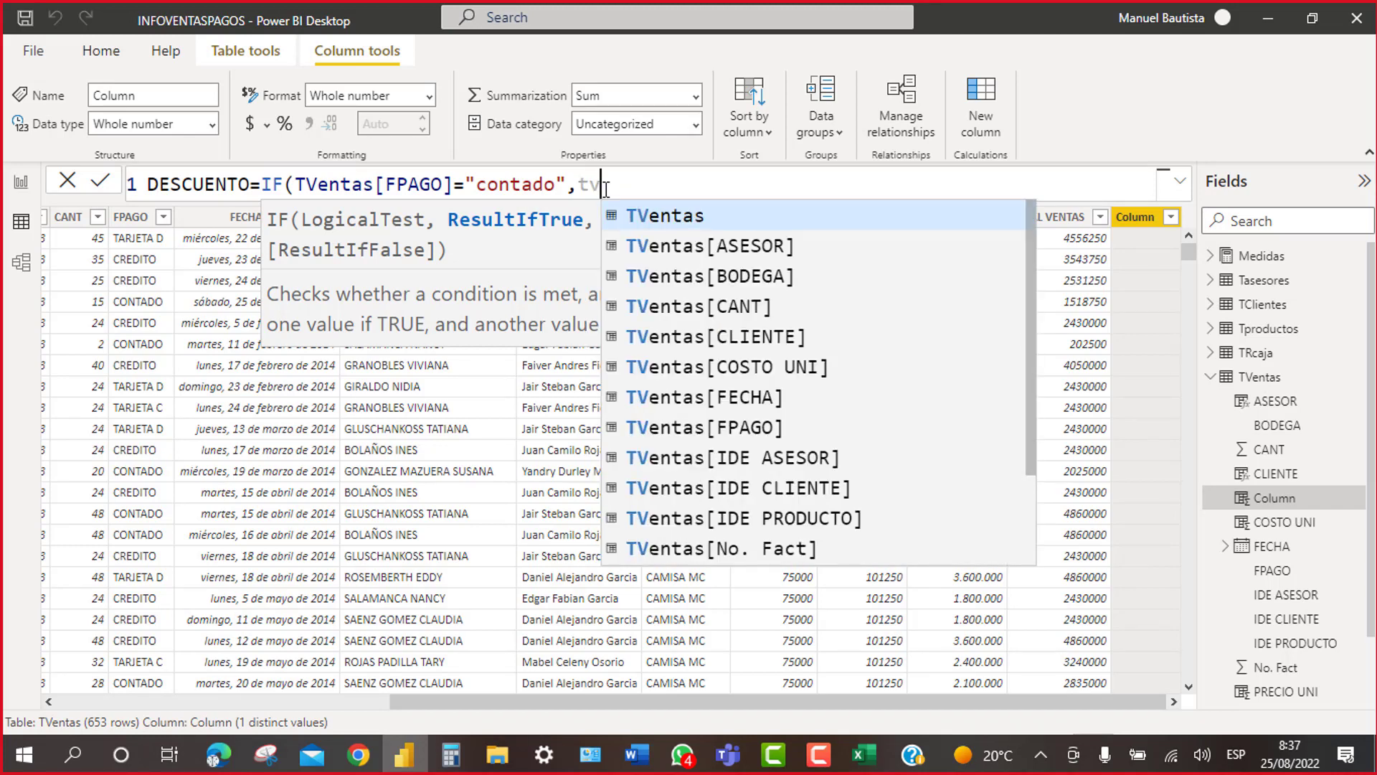
pyautogui.moveTo(1031, 342); pyautogui.dragTo(1027, 465)
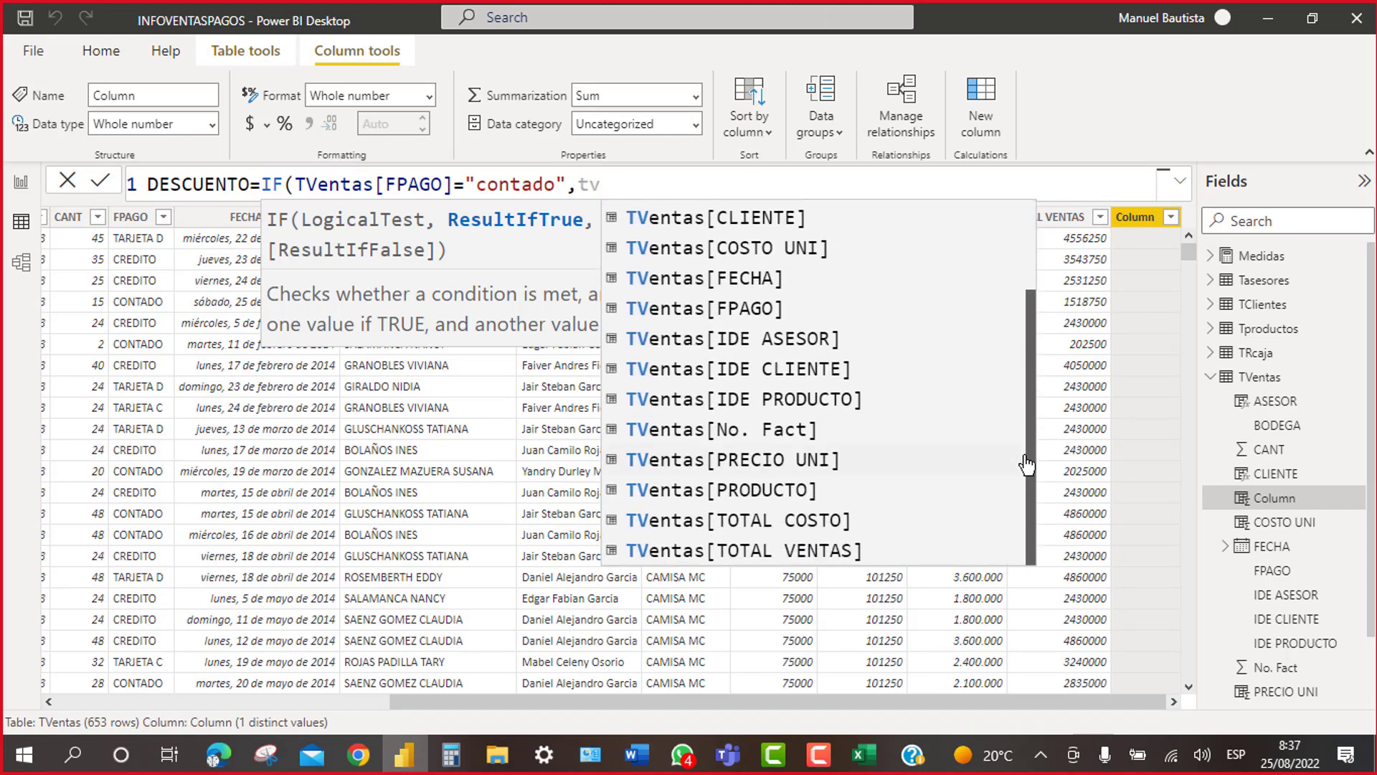
pyautogui.click(833, 551)
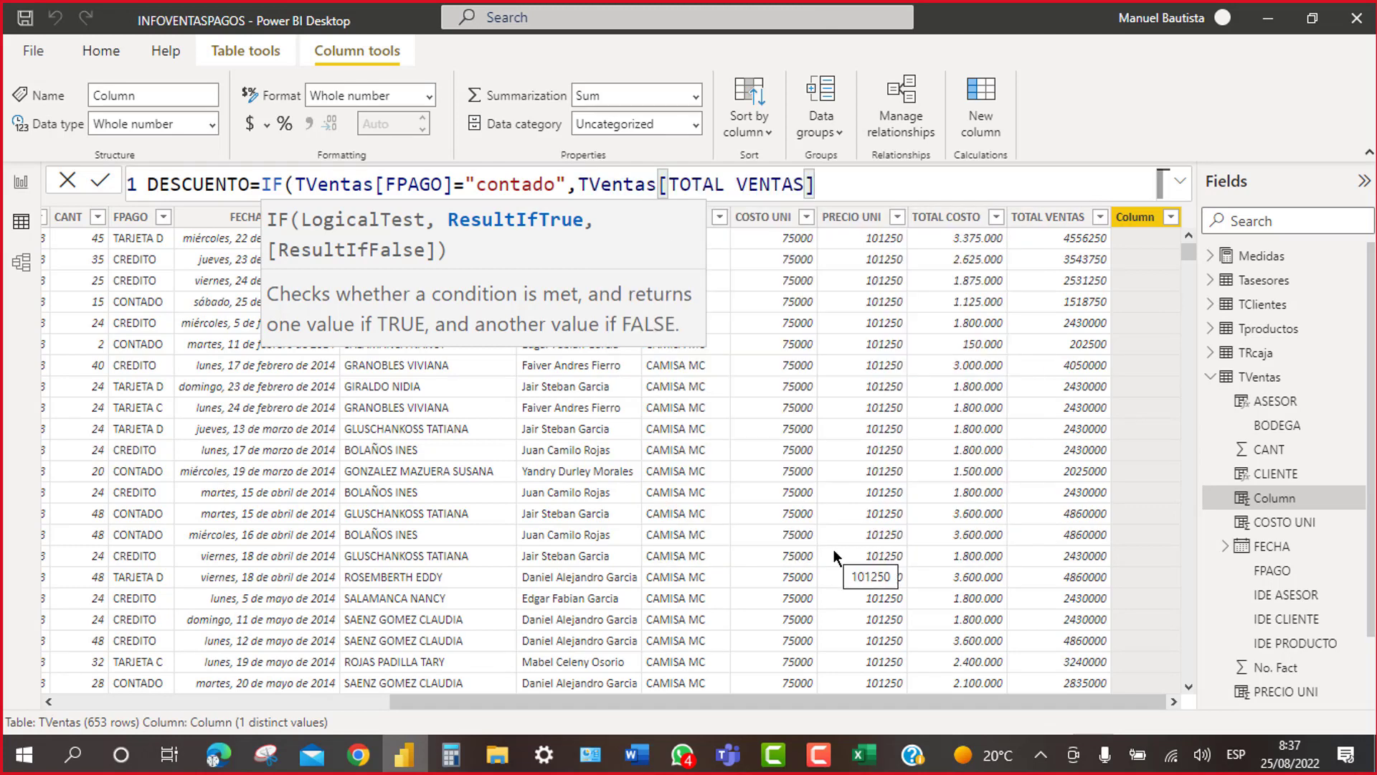
# Step: Multiply TOTAL VENTAS by 0.05, use 0 as the else result, and close the IF
pyautogui.write('-')
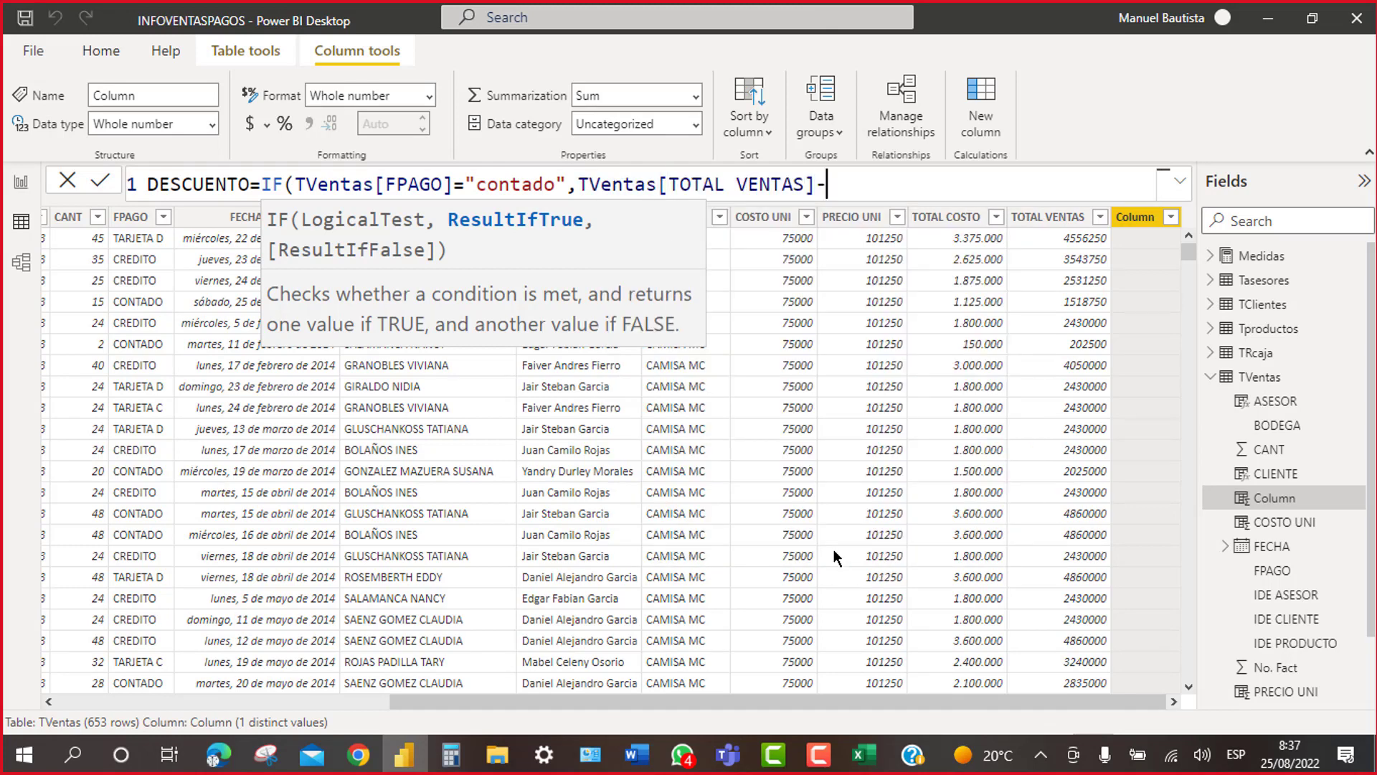
pyautogui.press('BackSpace')
pyautogui.write('*0.05')
pyautogui.write(',')
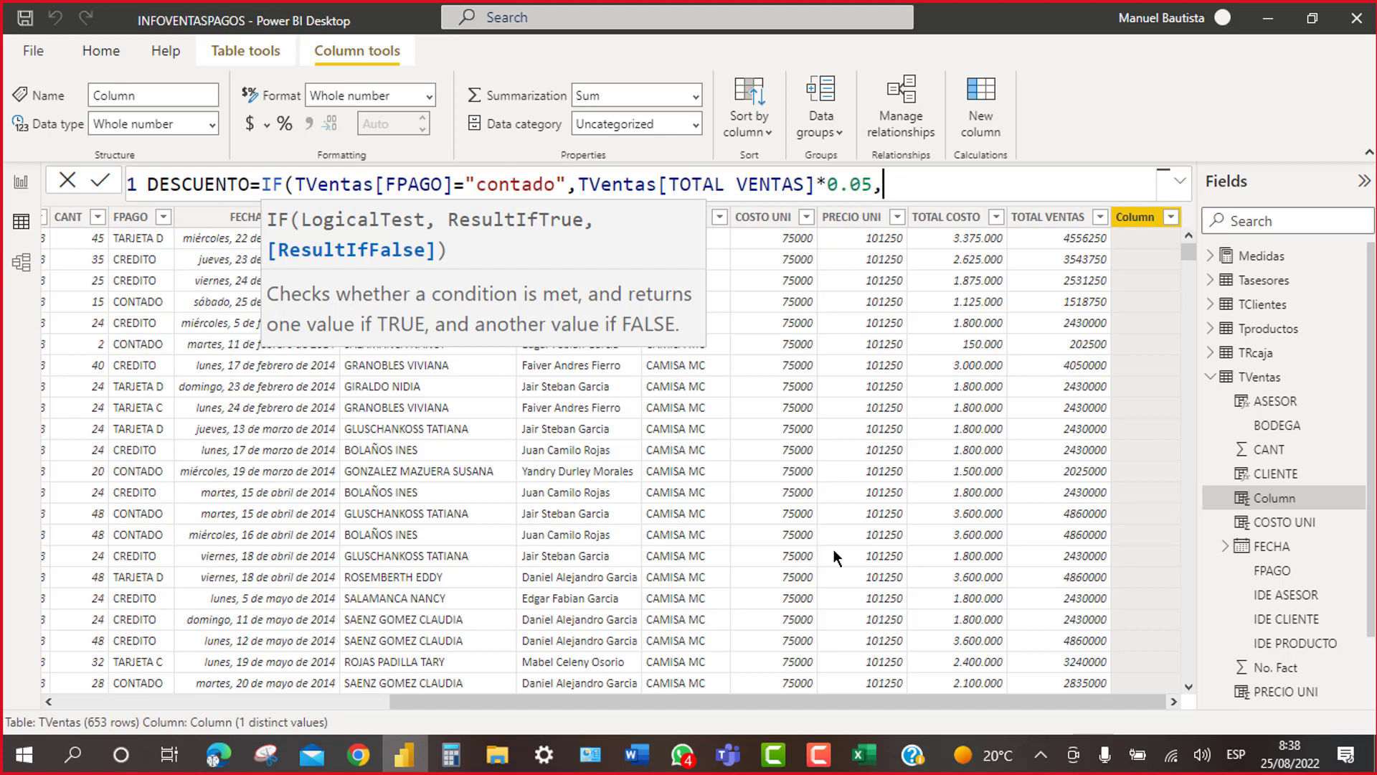
pyautogui.write('0')
pyautogui.write(')')
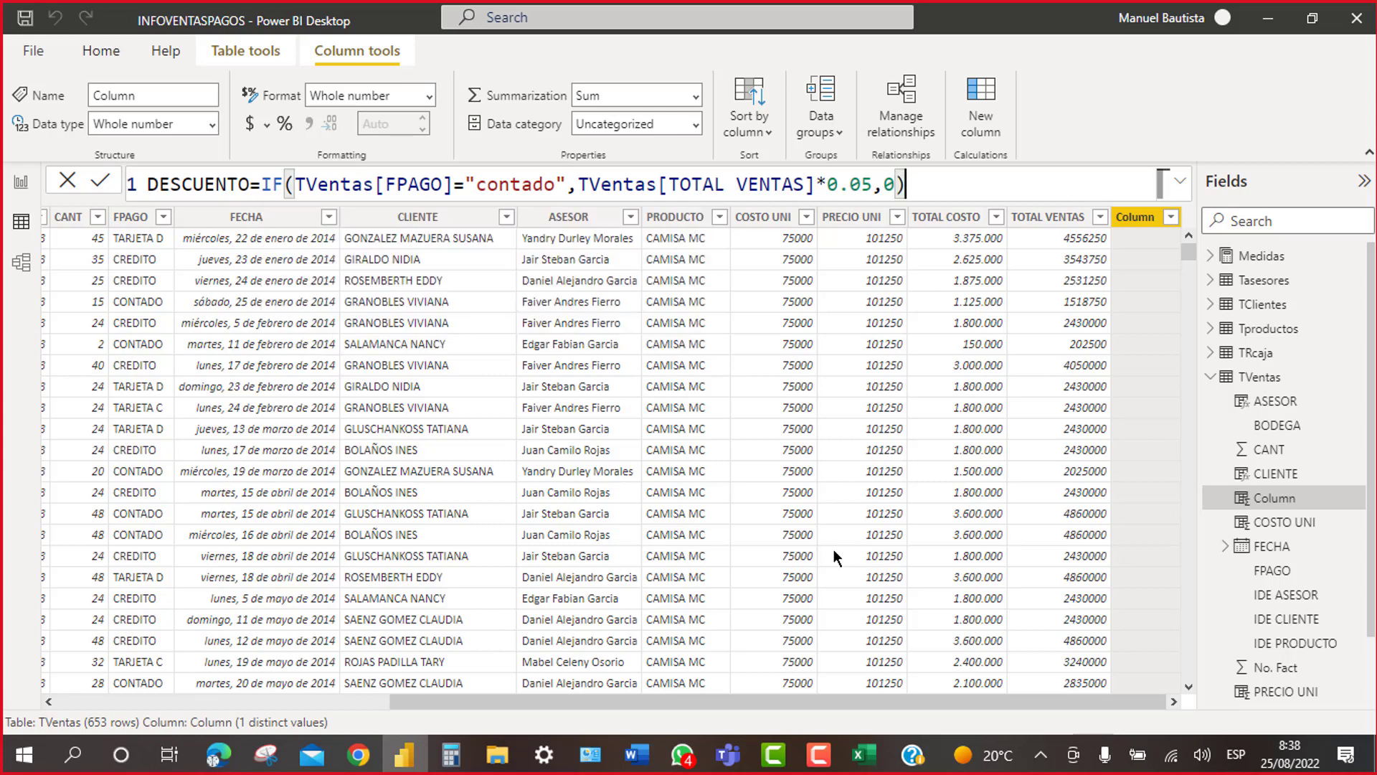
pyautogui.press('Return')
pyautogui.click(287, 172)
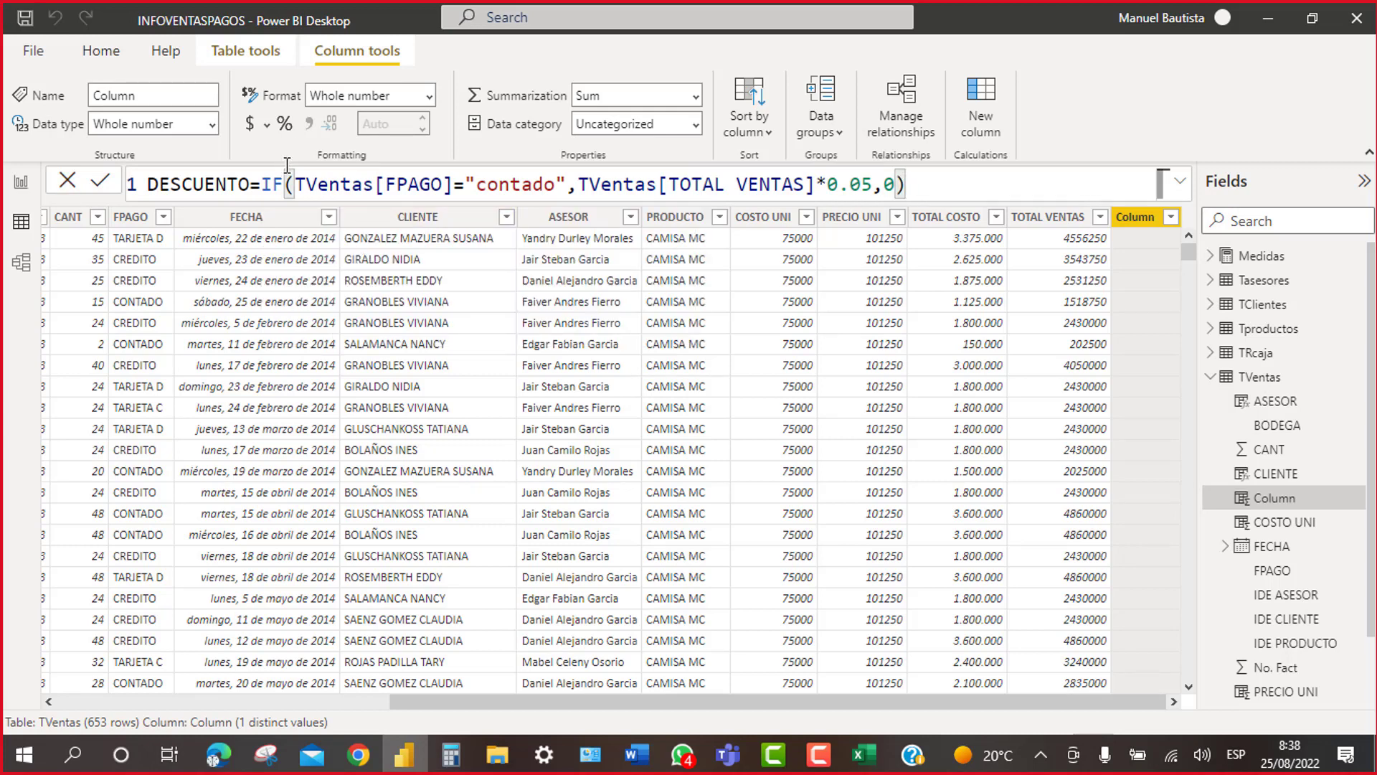
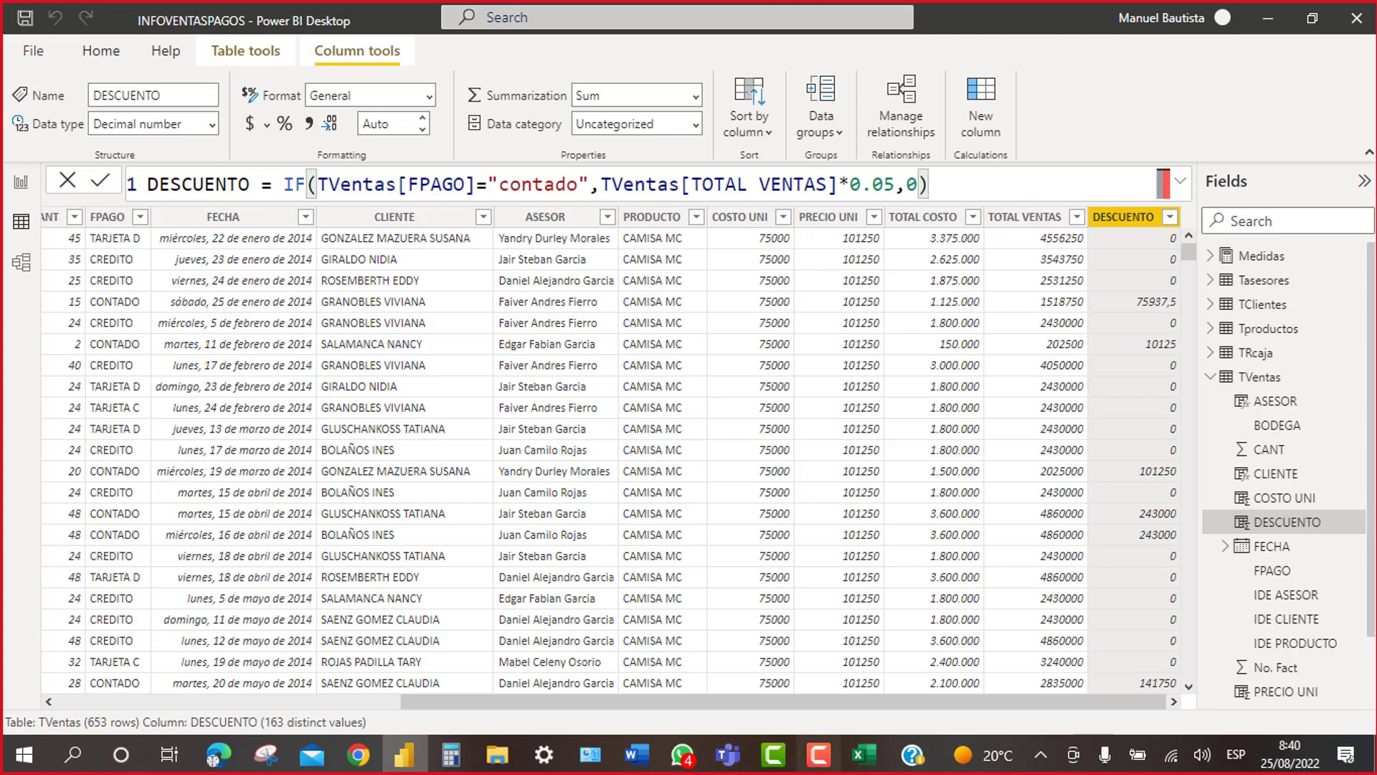
# Step: After viewing a PRECIO UNI cell, bring up the FPAGO column's sort and filter menu
pyautogui.click(884, 376)
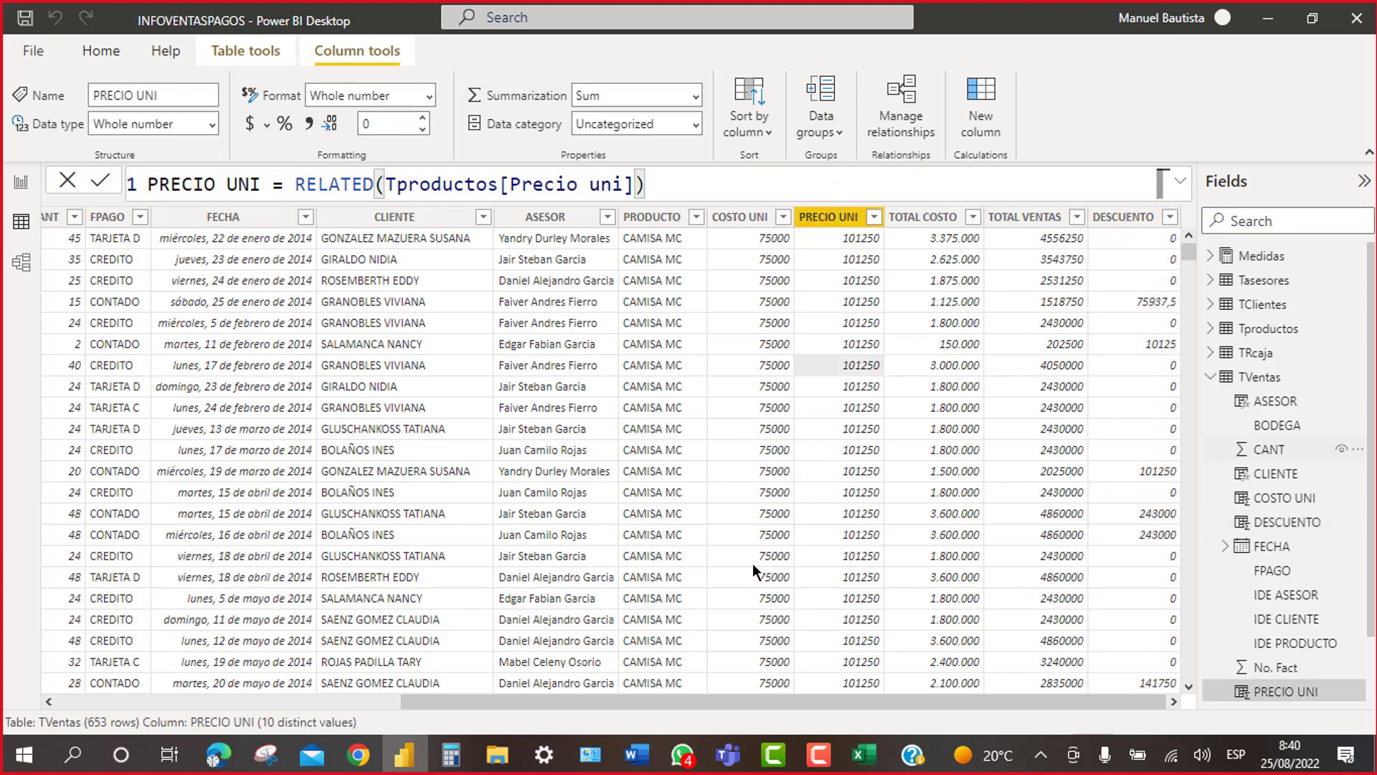
pyautogui.click(142, 221)
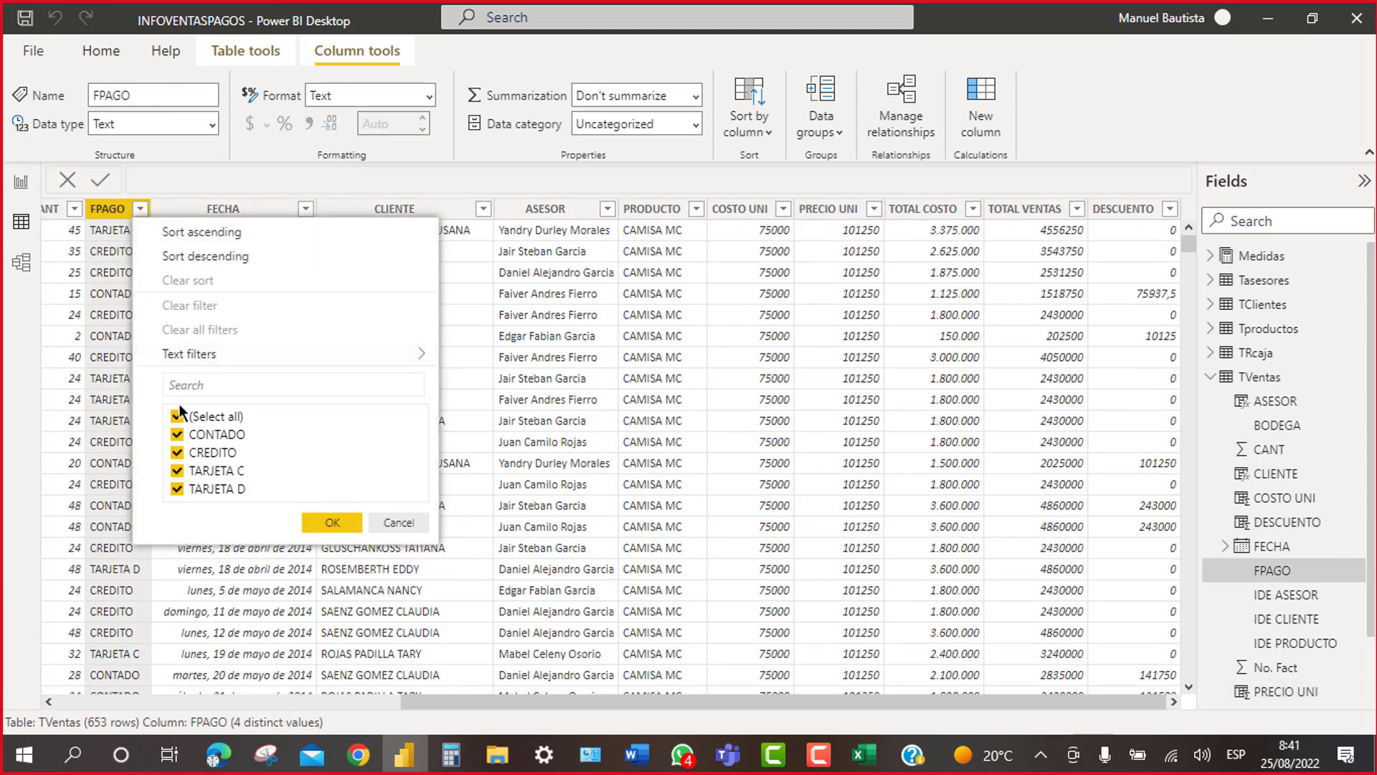
# Step: Filter TVentas to show only CONTADO payments
pyautogui.click(177, 417)
pyautogui.click(177, 435)
pyautogui.click(326, 523)
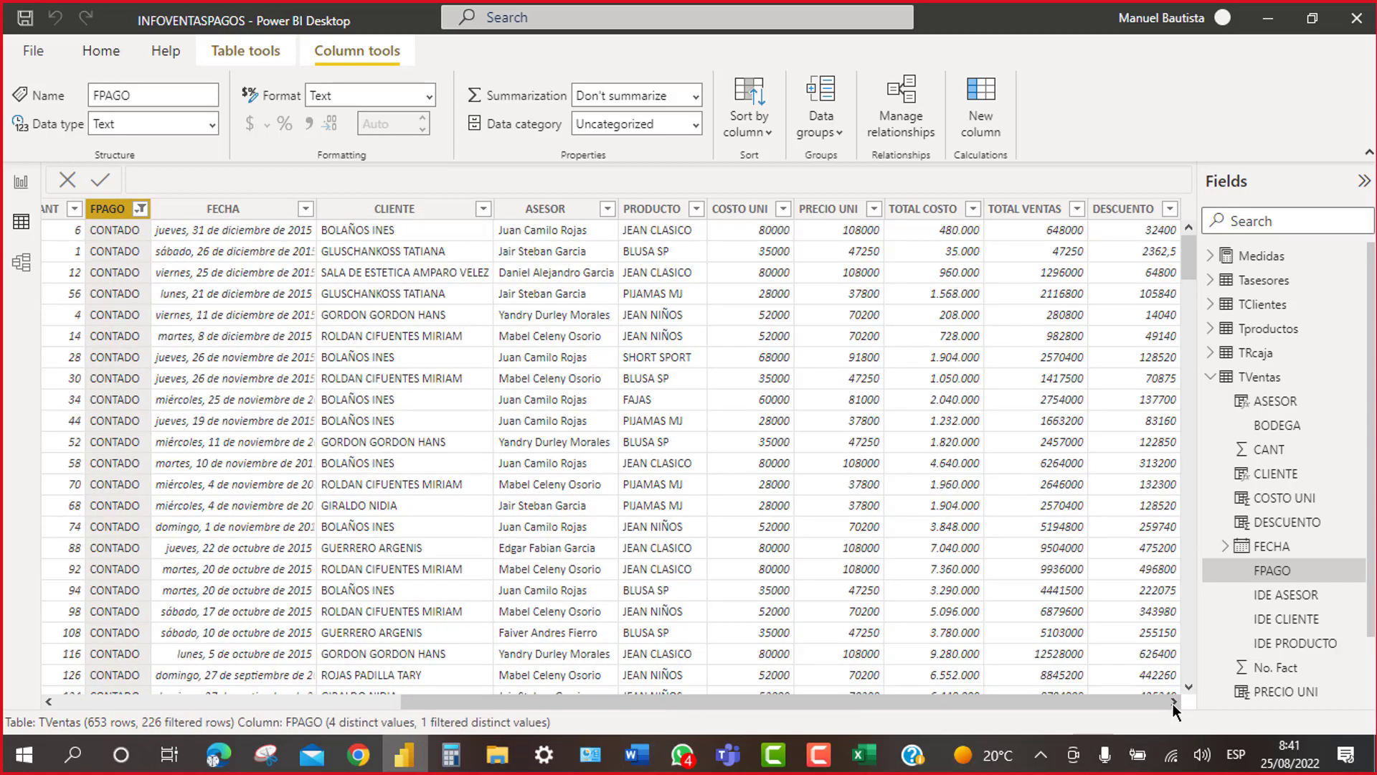
# Step: Review the filtered rows, then clear the FPAGO filter so all 653 rows return
pyautogui.scroll(-8, 1182, 505)
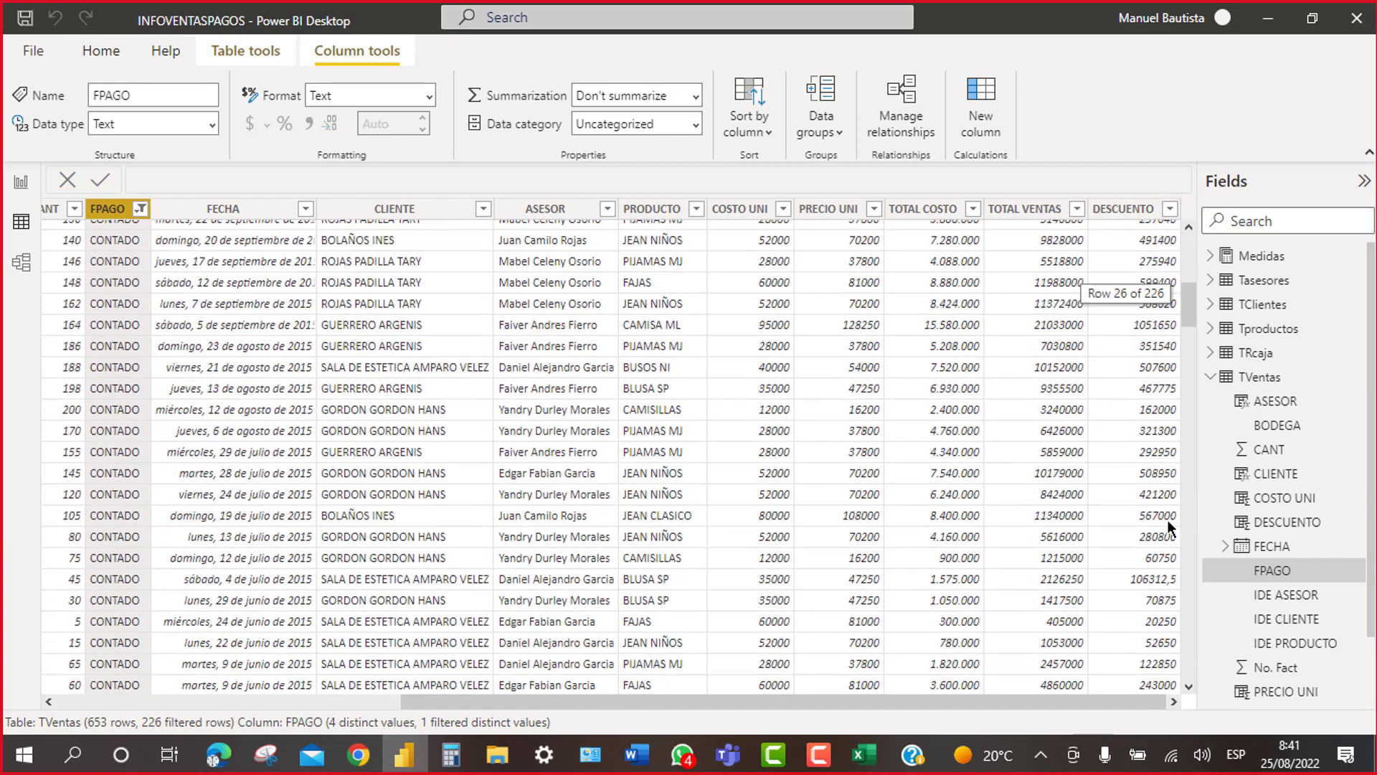
pyautogui.scroll(8, 1160, 523)
pyautogui.scroll(1, 1134, 459)
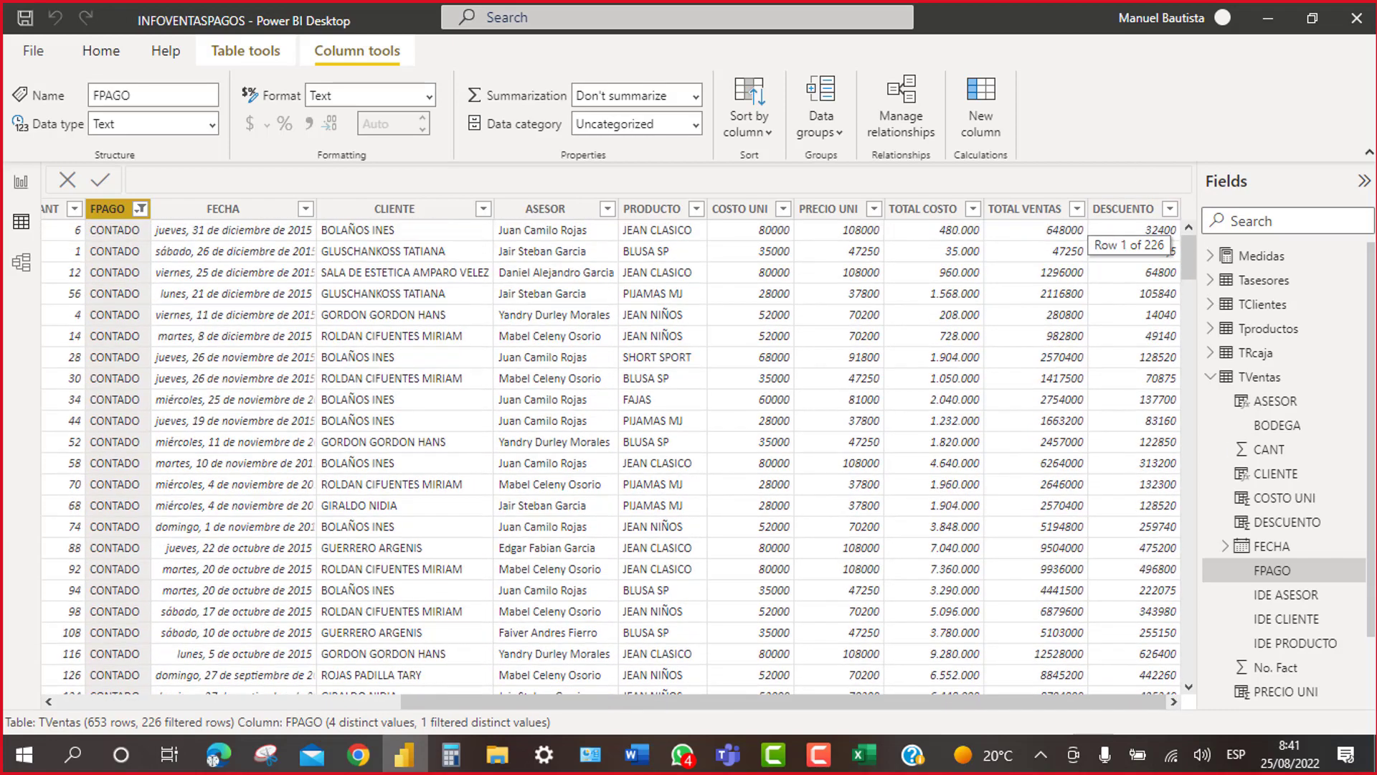
pyautogui.click(140, 212)
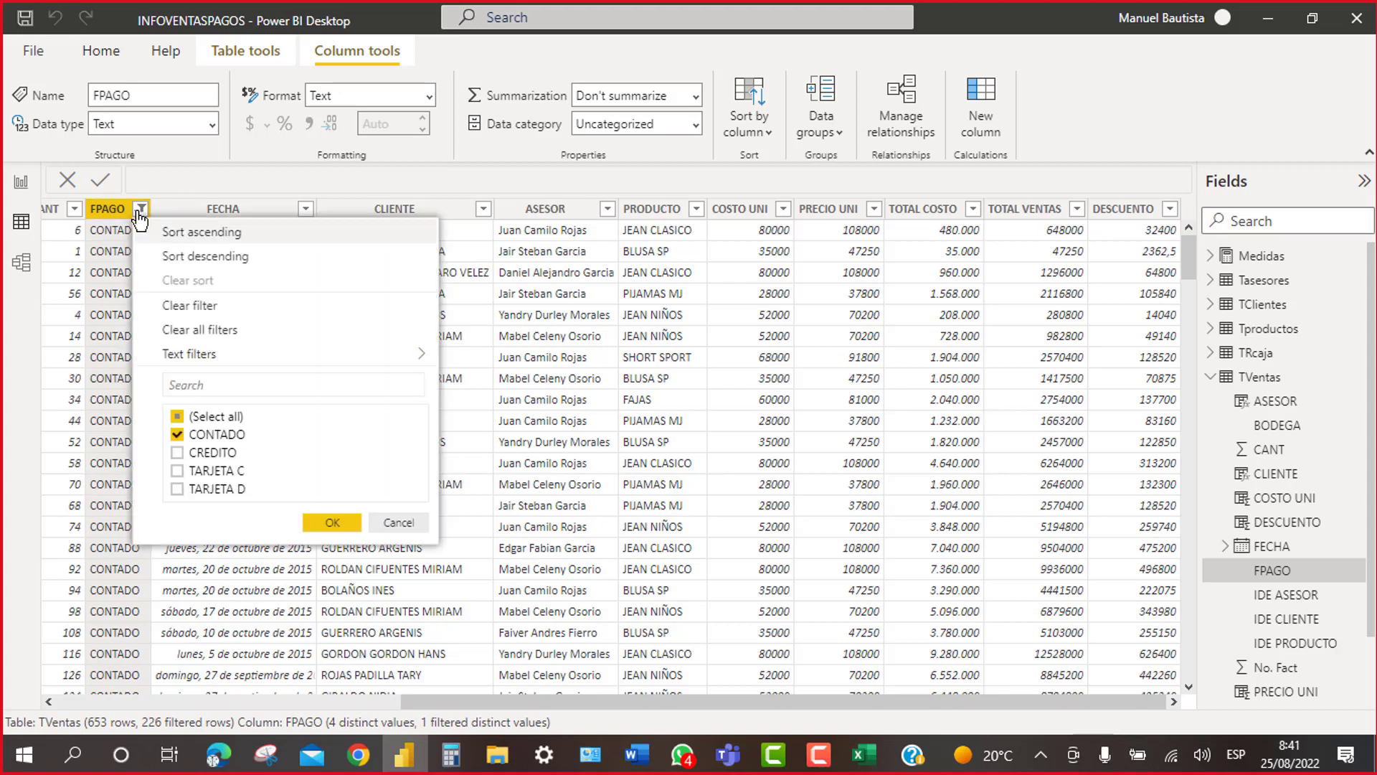
pyautogui.click(195, 330)
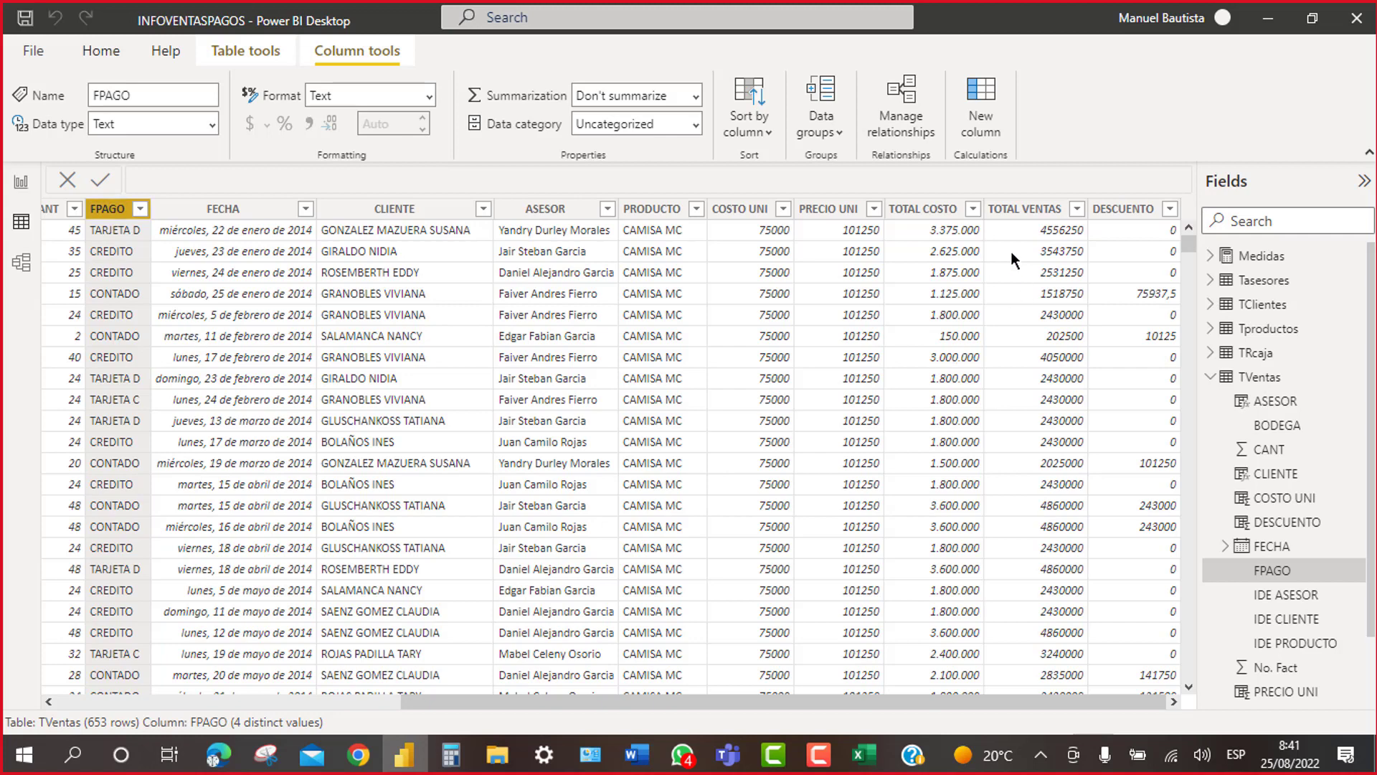
# Step: Create the column VENTA NETA = TVentas[TOTAL VENTAS]-TVentas[DESCUENTO]
pyautogui.click(981, 97)
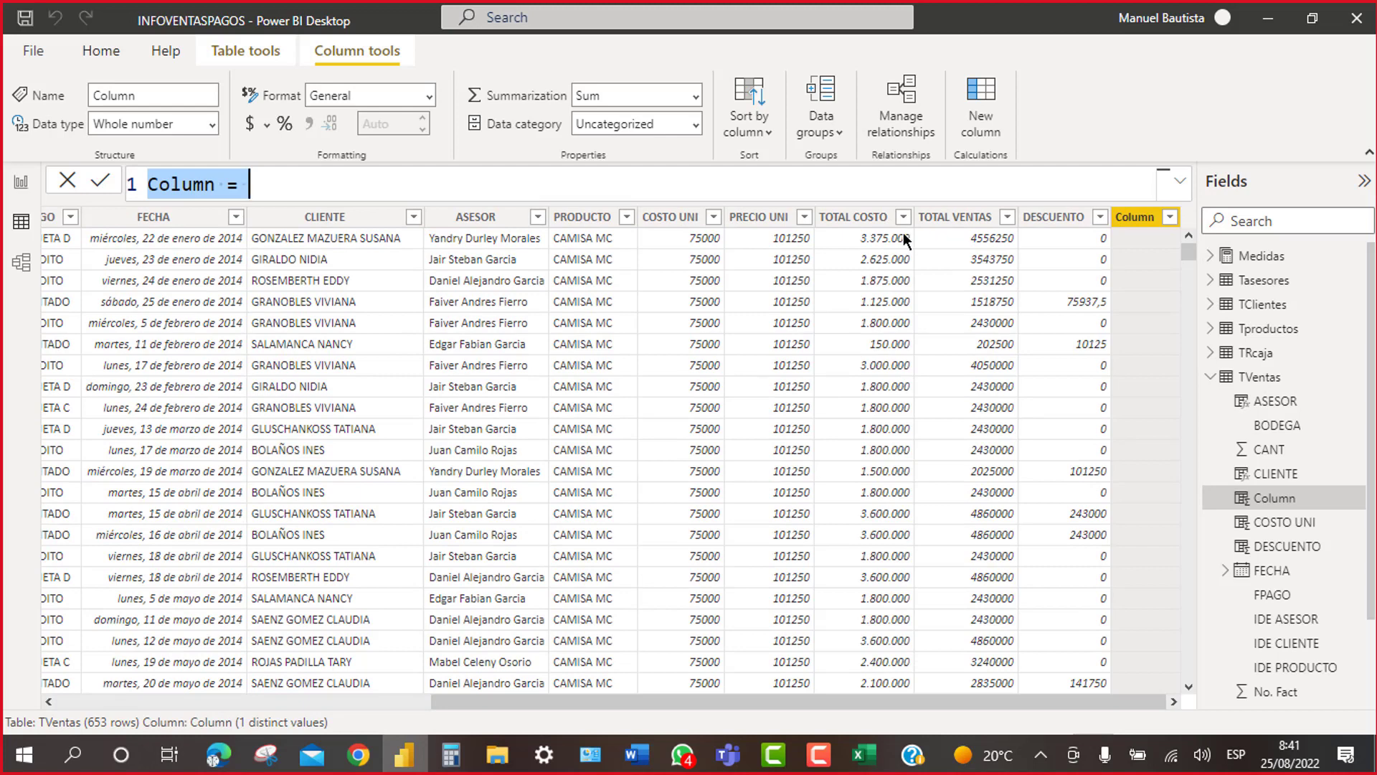
pyautogui.press('BackSpace')
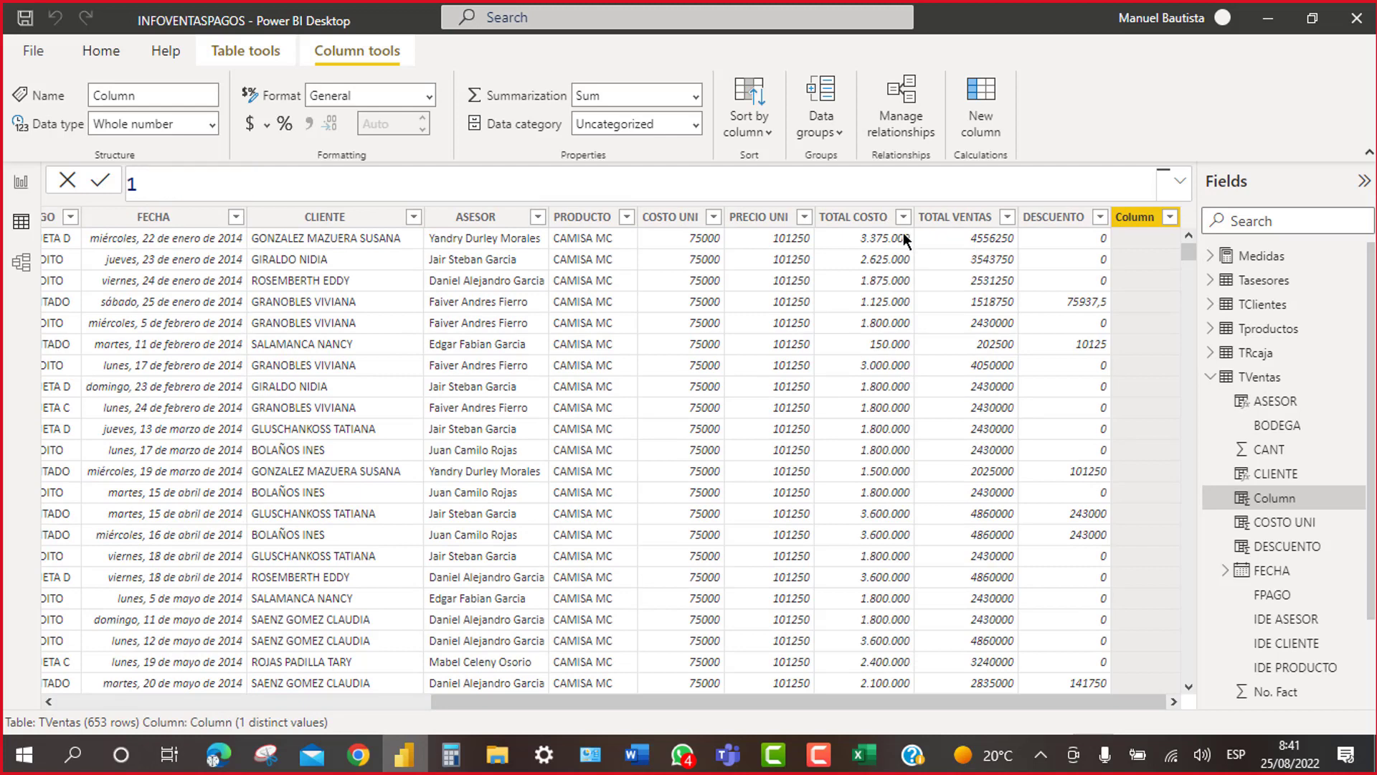
pyautogui.write('venta')
pyautogui.press('BackSpace')
pyautogui.press('BackSpace')
pyautogui.press('BackSpace')
pyautogui.press('BackSpace')
pyautogui.press('BackSpace')
pyautogui.write('VENTA NETA ')
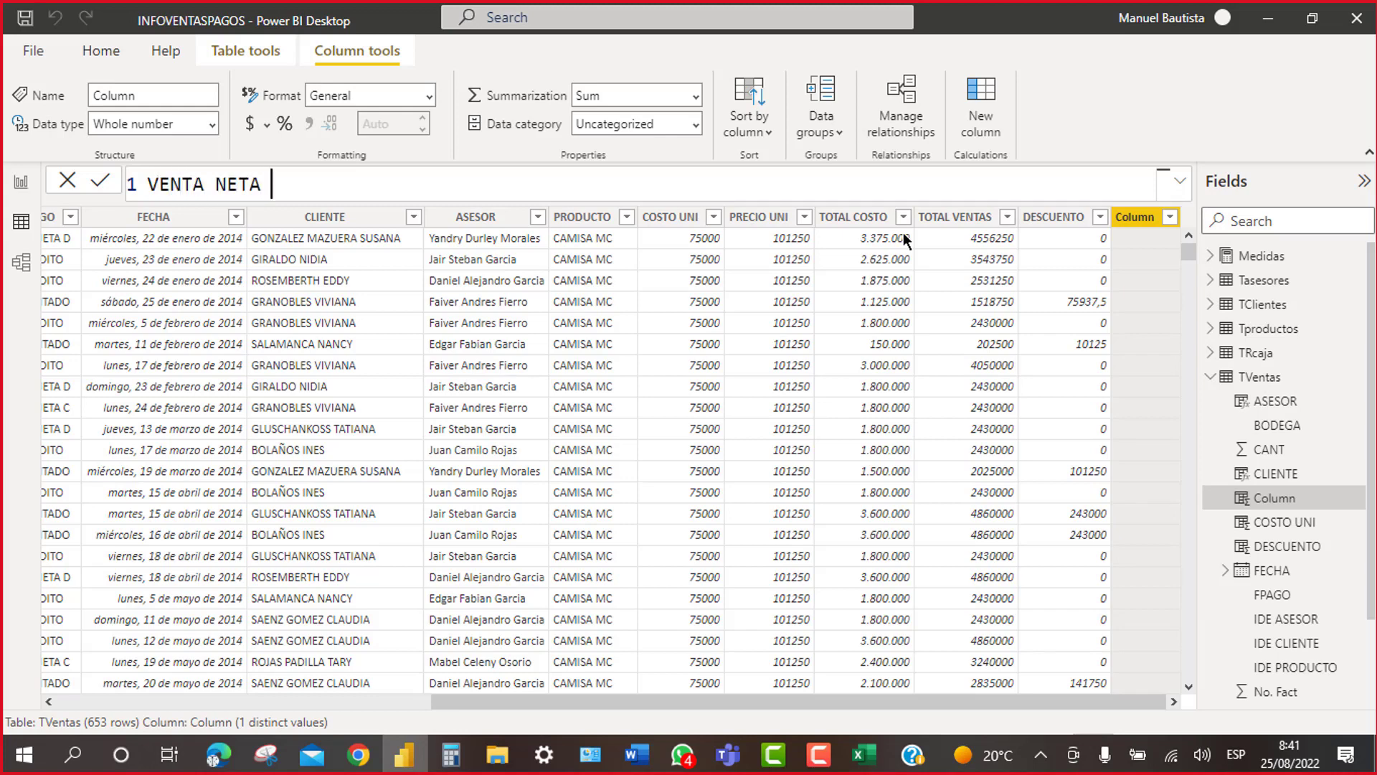
pyautogui.write('=TV')
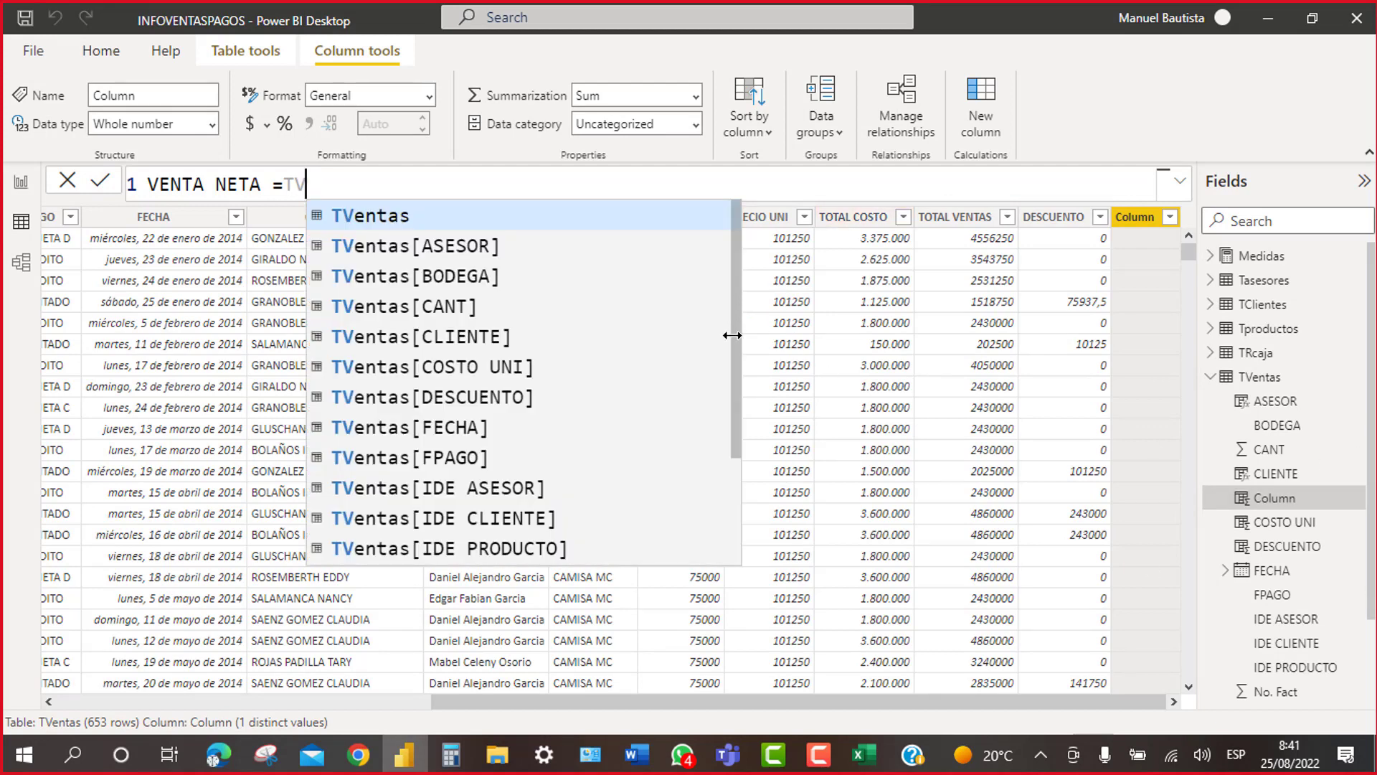
pyautogui.moveTo(732, 335); pyautogui.dragTo(726, 491)
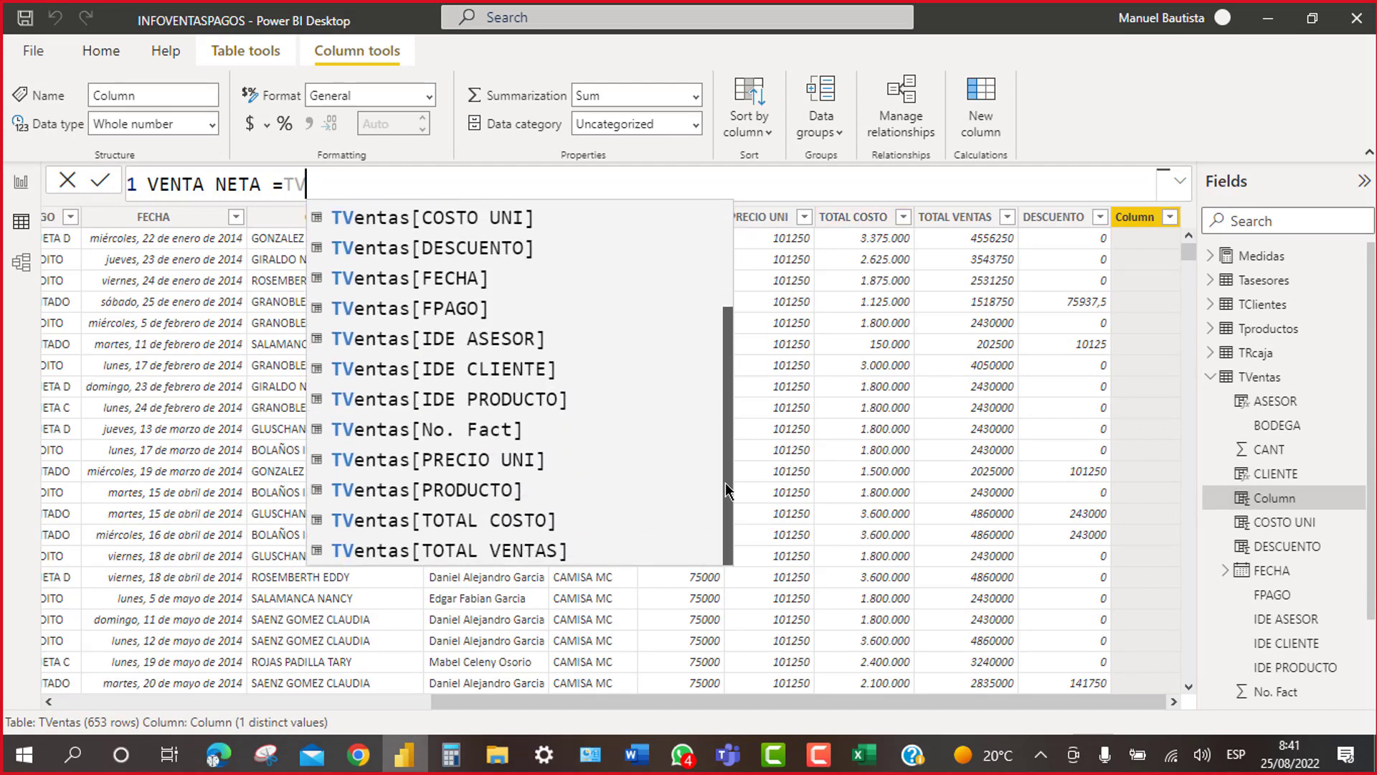
pyautogui.click(521, 550)
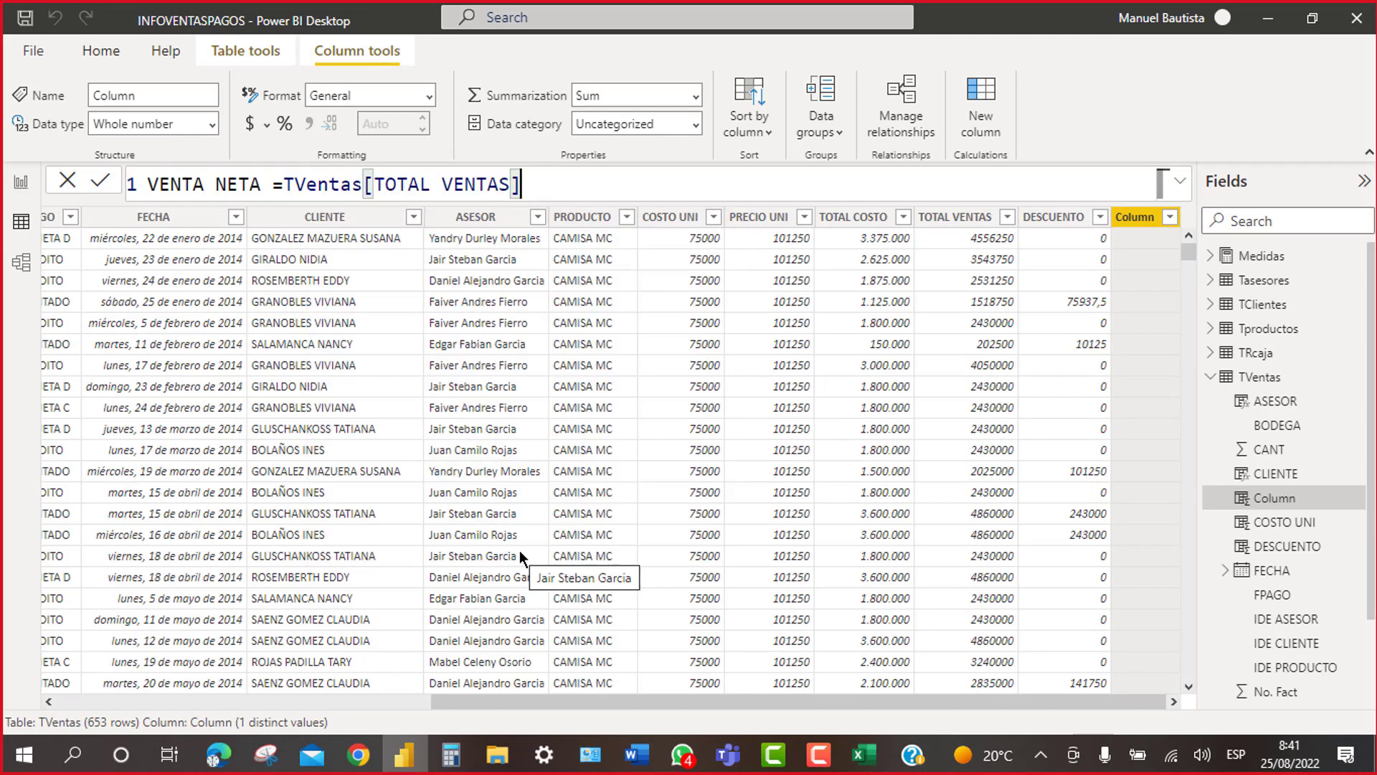
pyautogui.write('-')
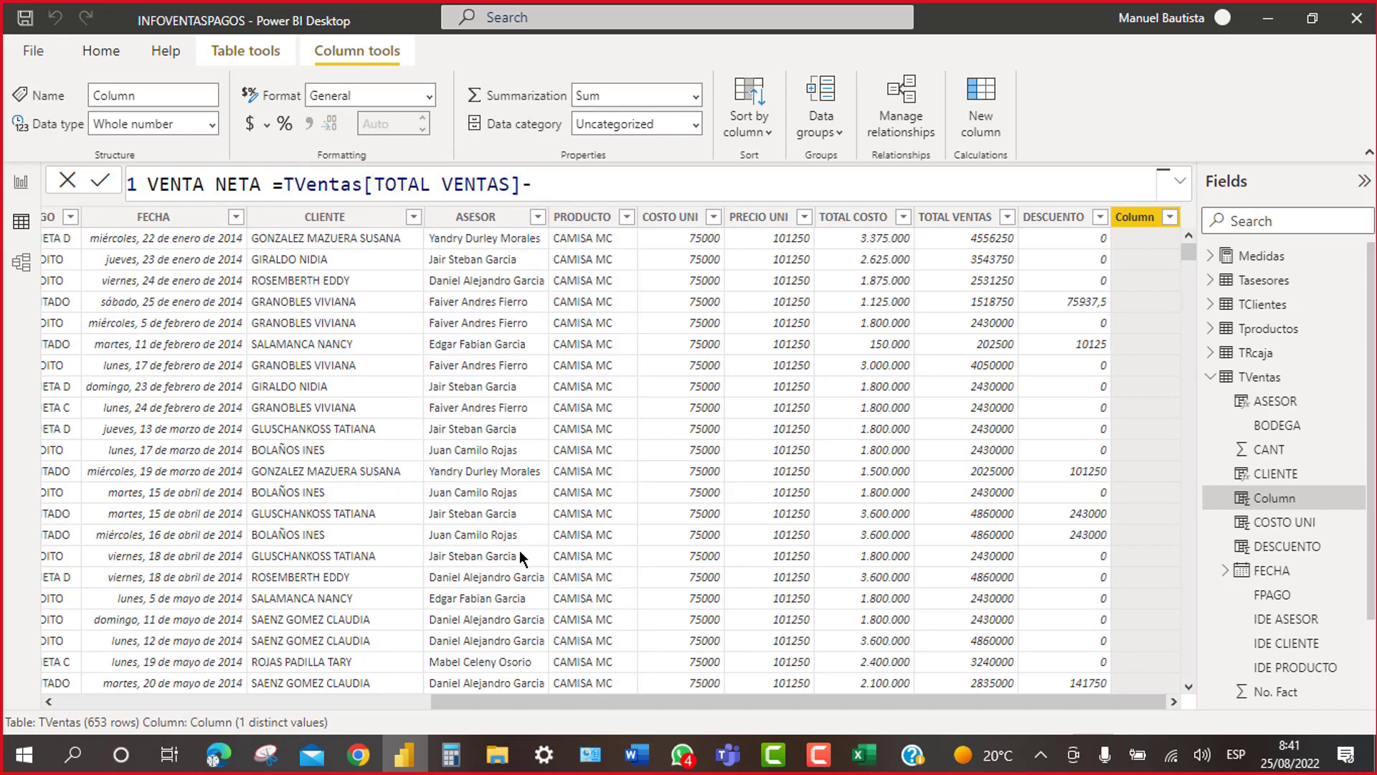
pyautogui.write('TV')
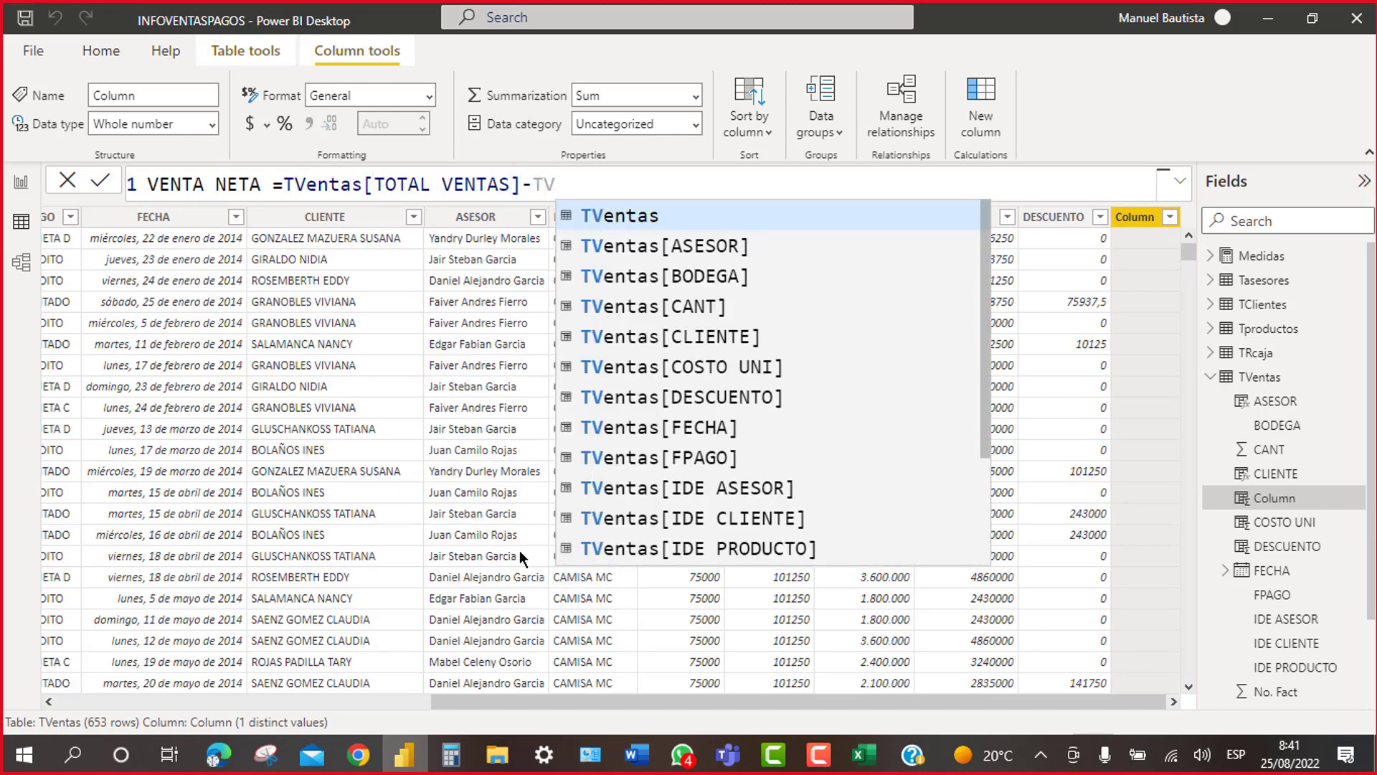
pyautogui.click(674, 399)
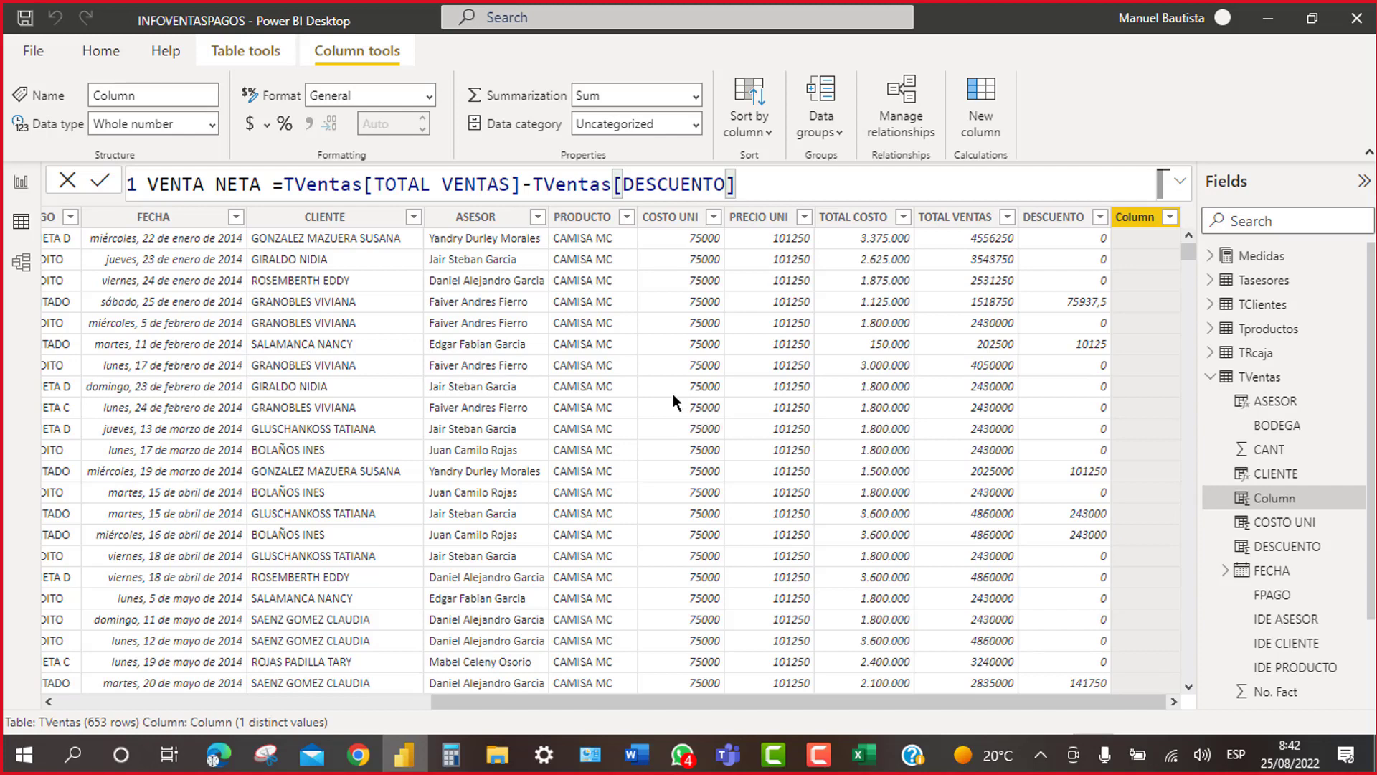
pyautogui.press('Return')
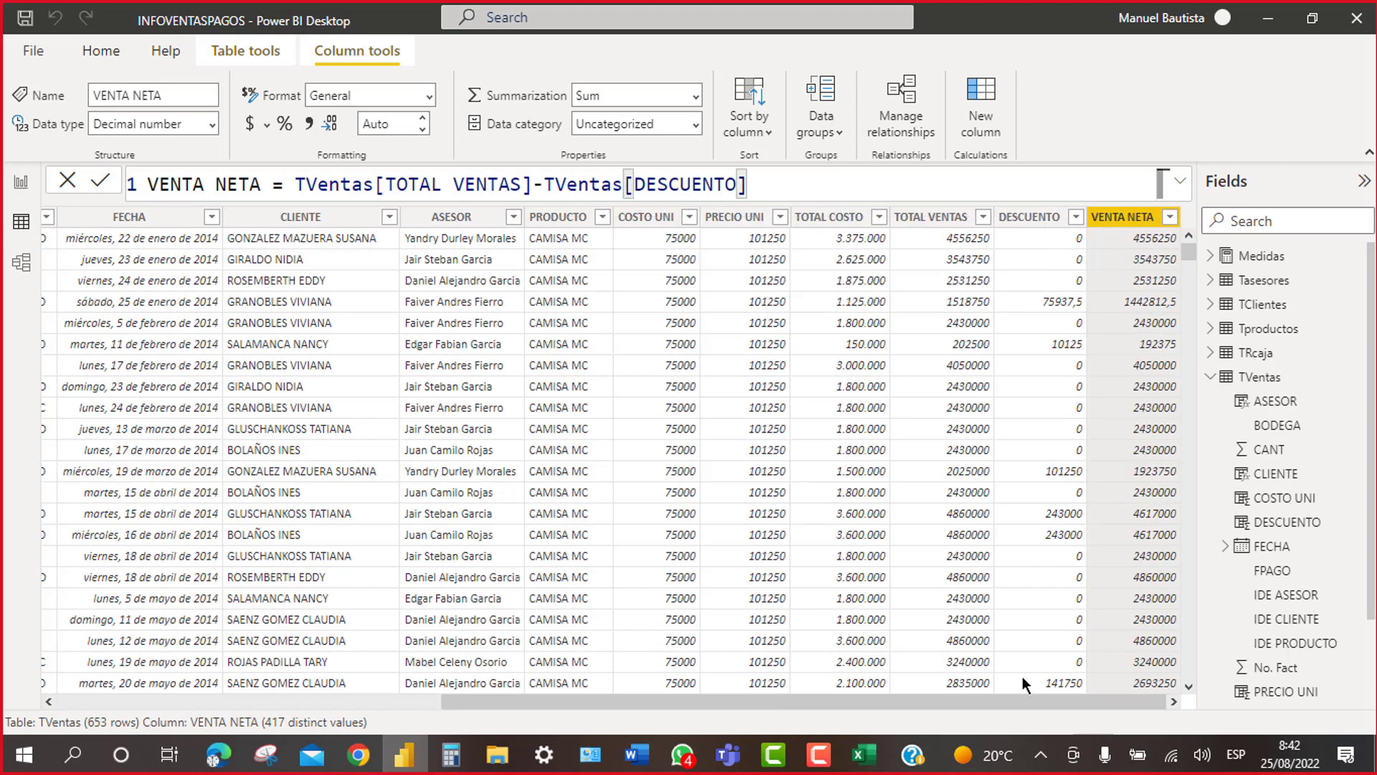
# Step: Format VENTA NETA with thousands separators and 0 decimal places
pyautogui.click(310, 124)
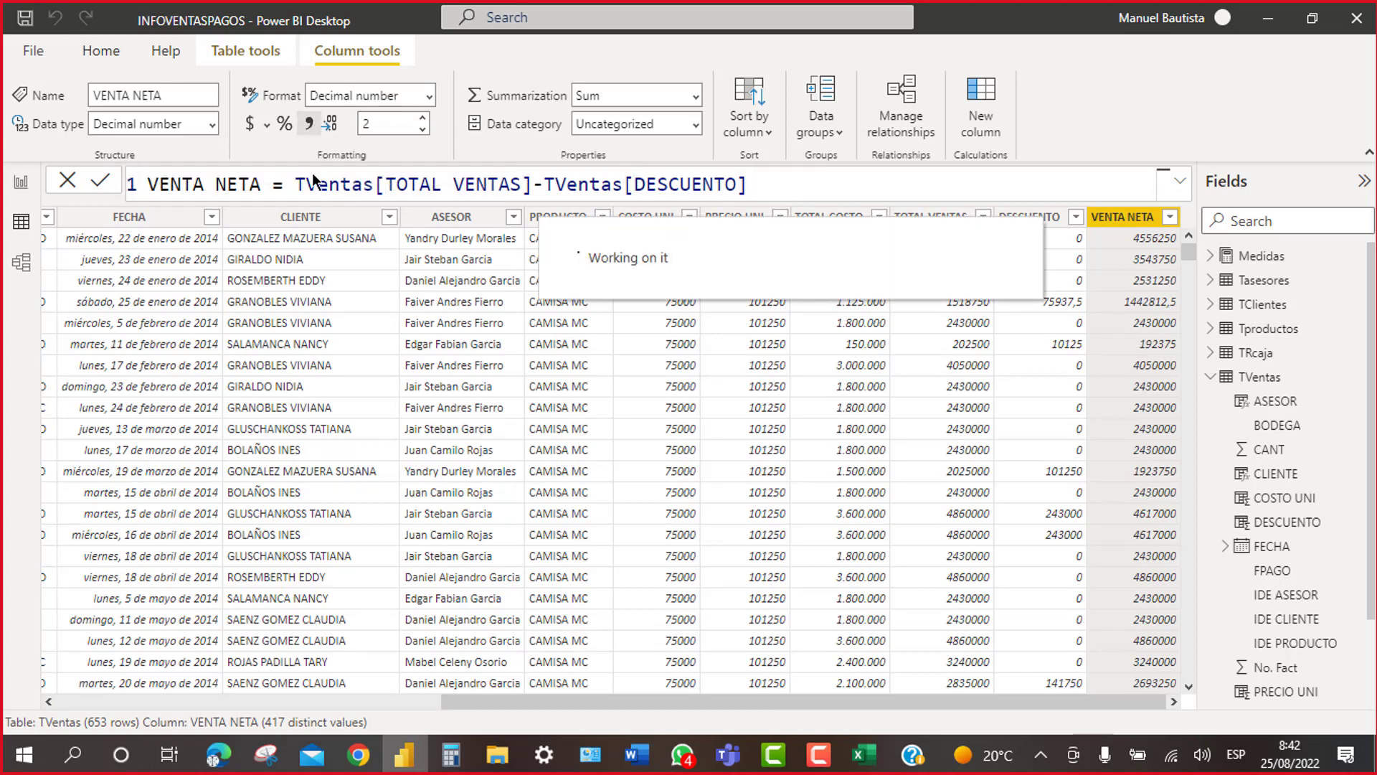
pyautogui.click(423, 132)
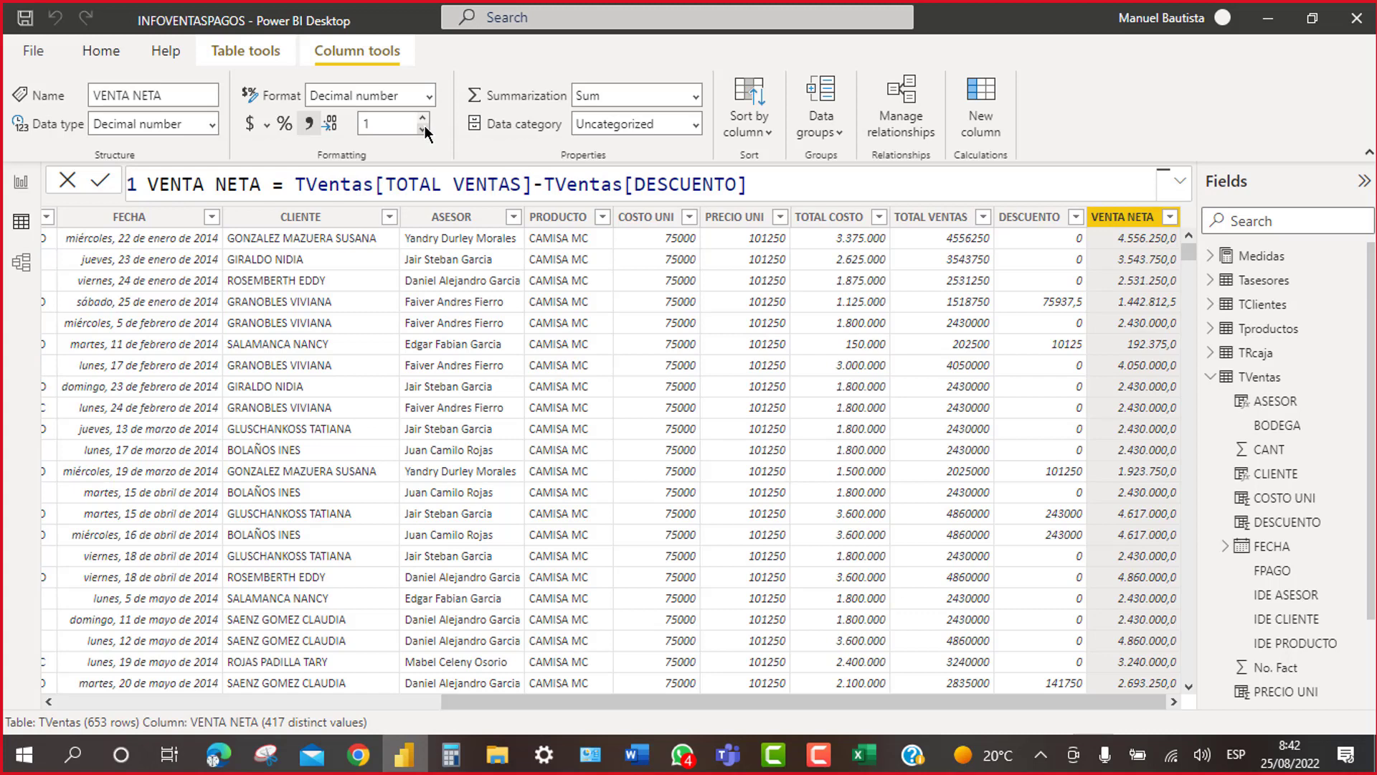
pyautogui.click(423, 129)
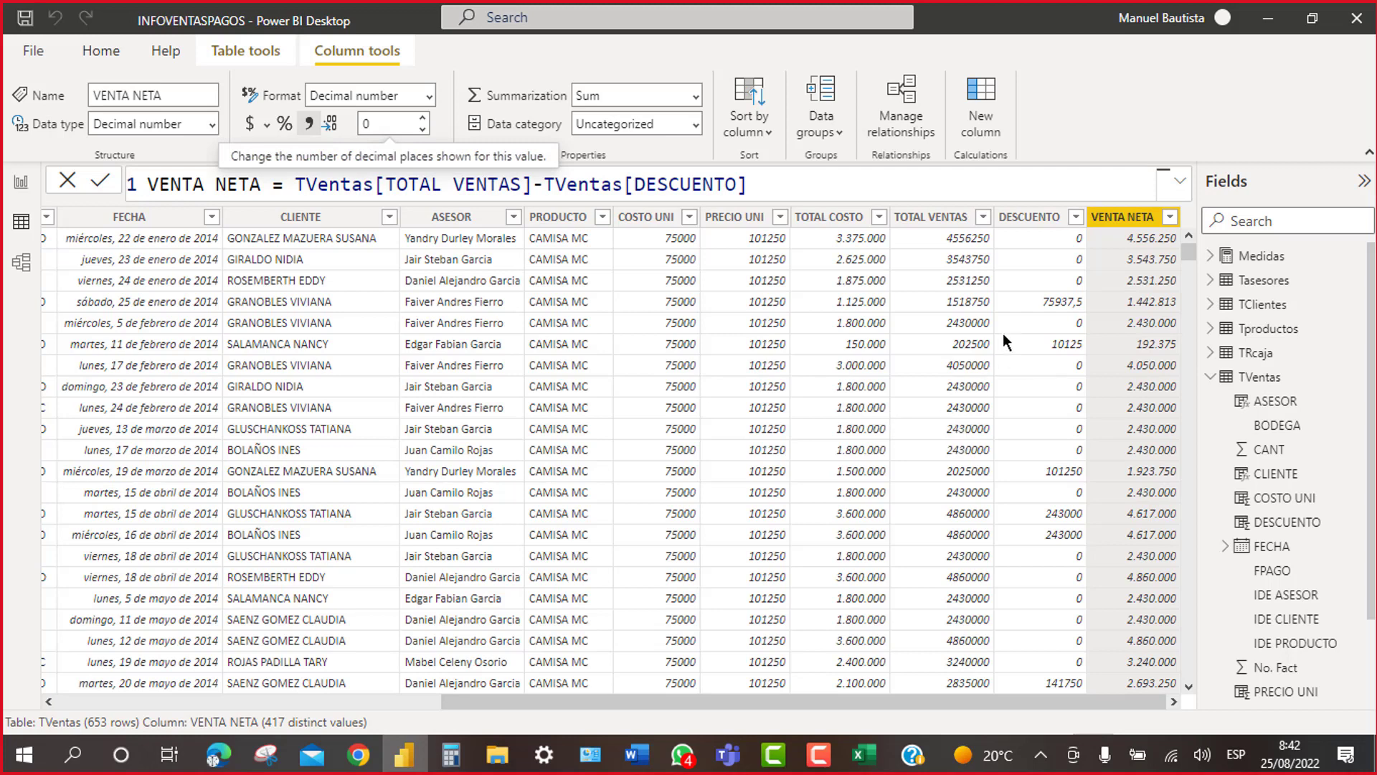
pyautogui.click(1017, 297)
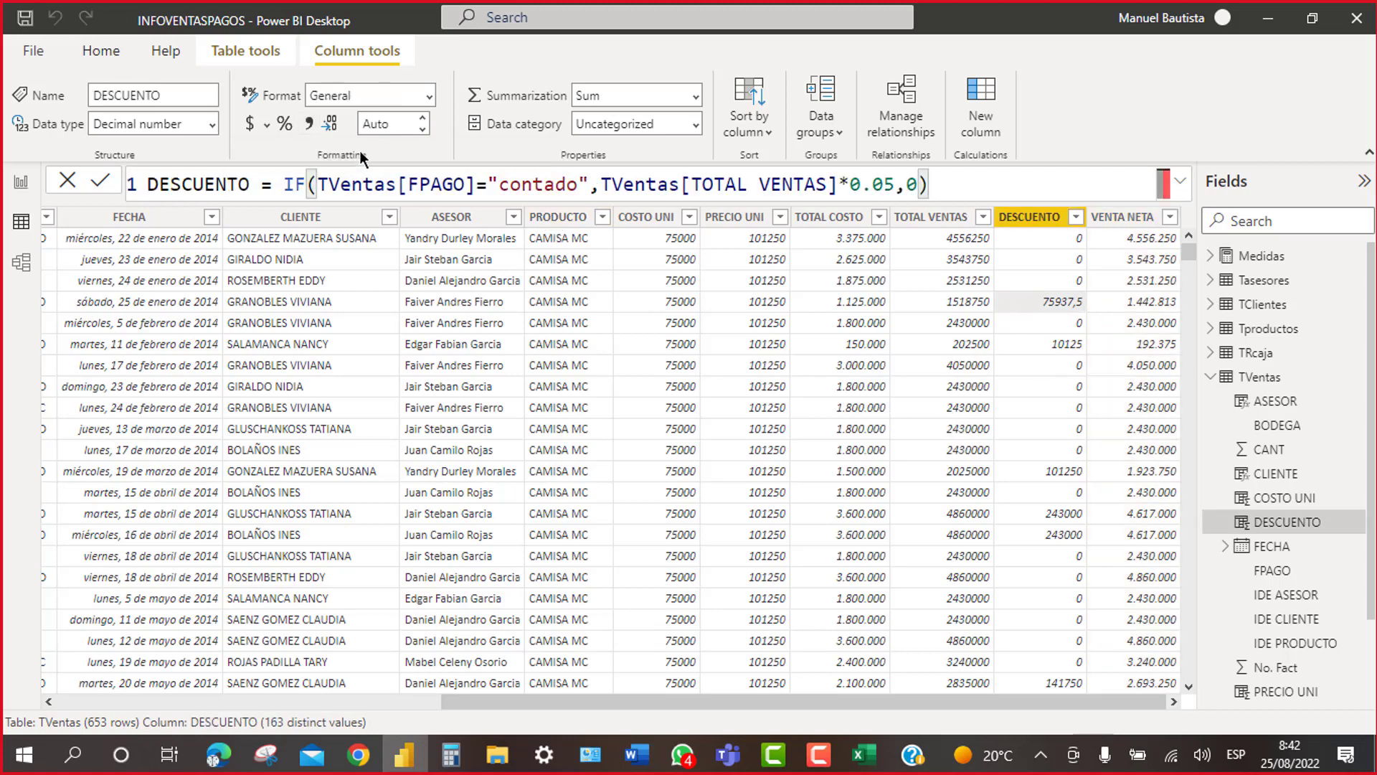
# Step: Format DESCUENTO with thousands separators and 0 decimal places
pyautogui.click(310, 126)
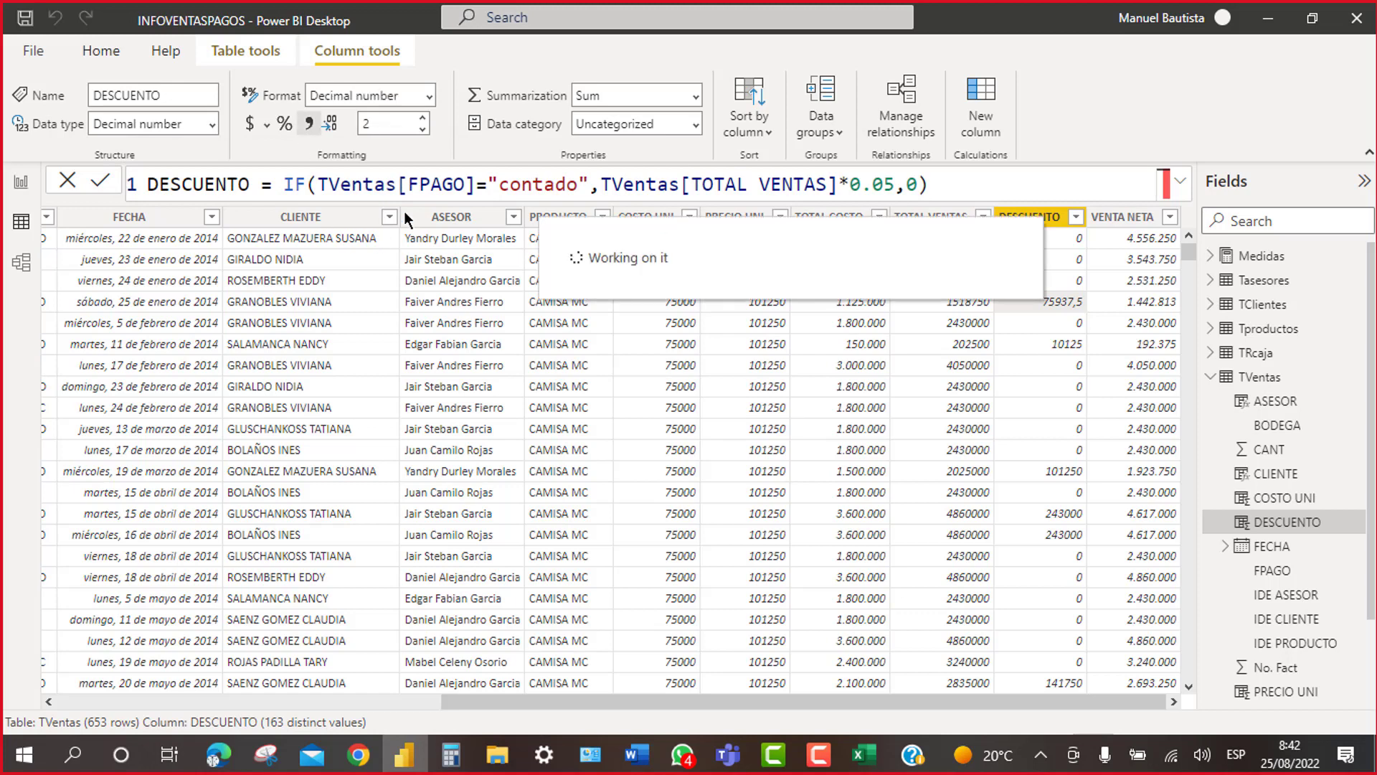
pyautogui.click(423, 132)
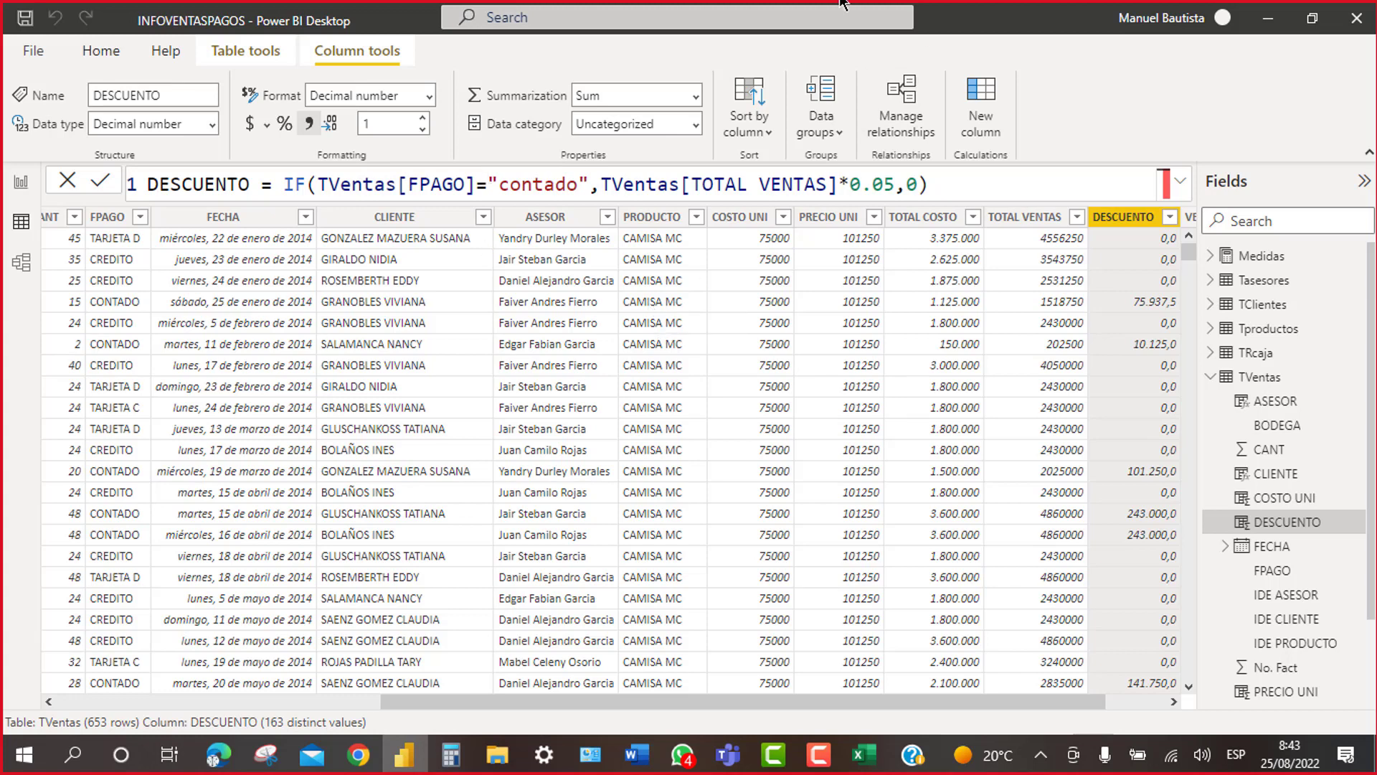
pyautogui.click(423, 129)
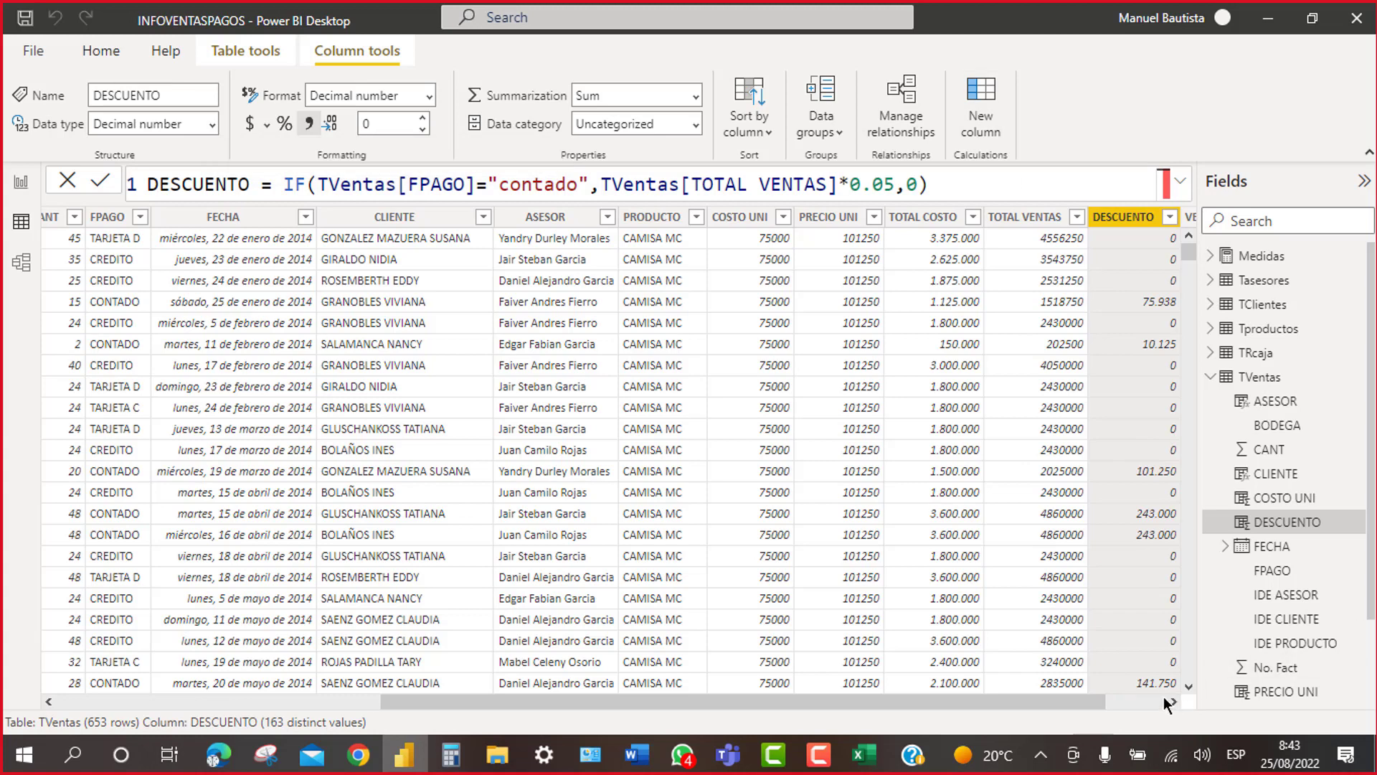
pyautogui.click(1170, 701)
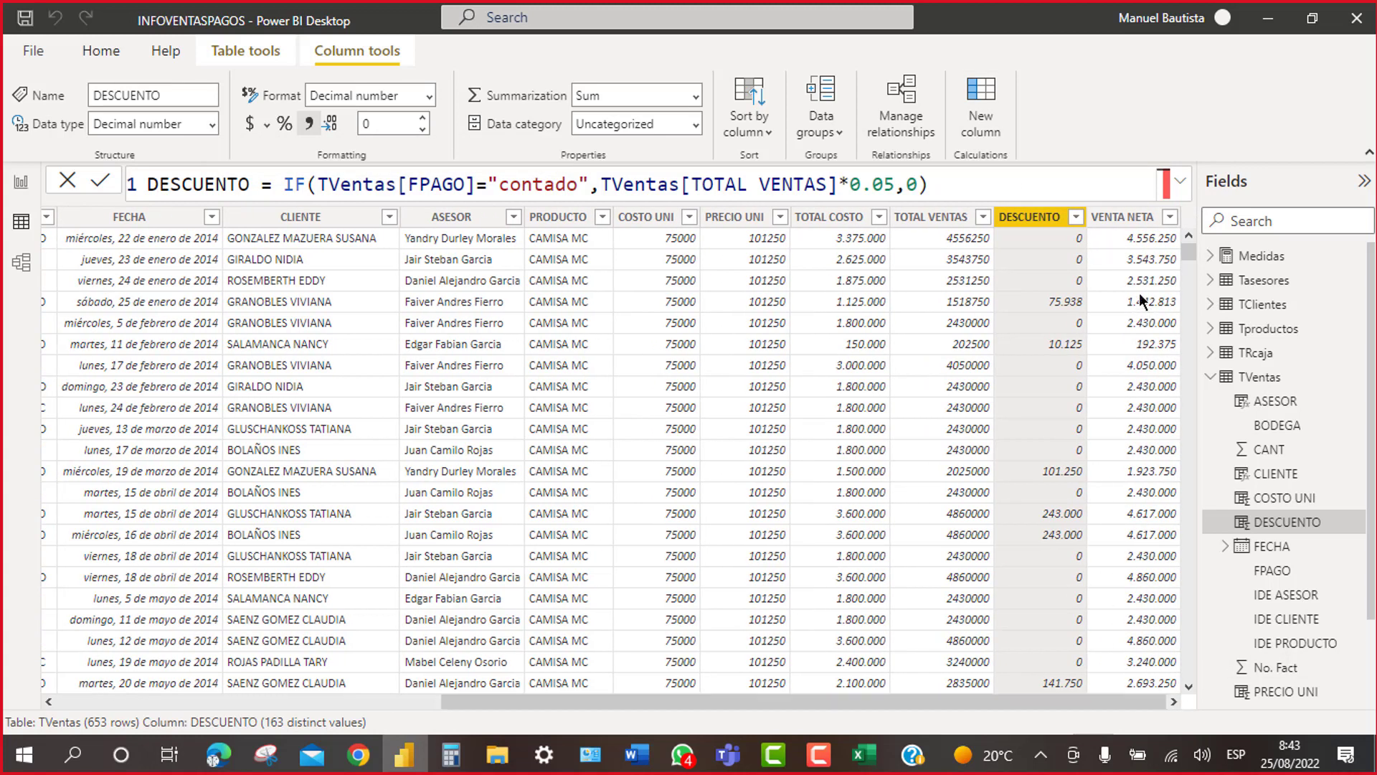
# Step: Create the column UTILIDAD=TVentas[VENTA NETA]-TVentas[DESCUENTO]
pyautogui.click(987, 94)
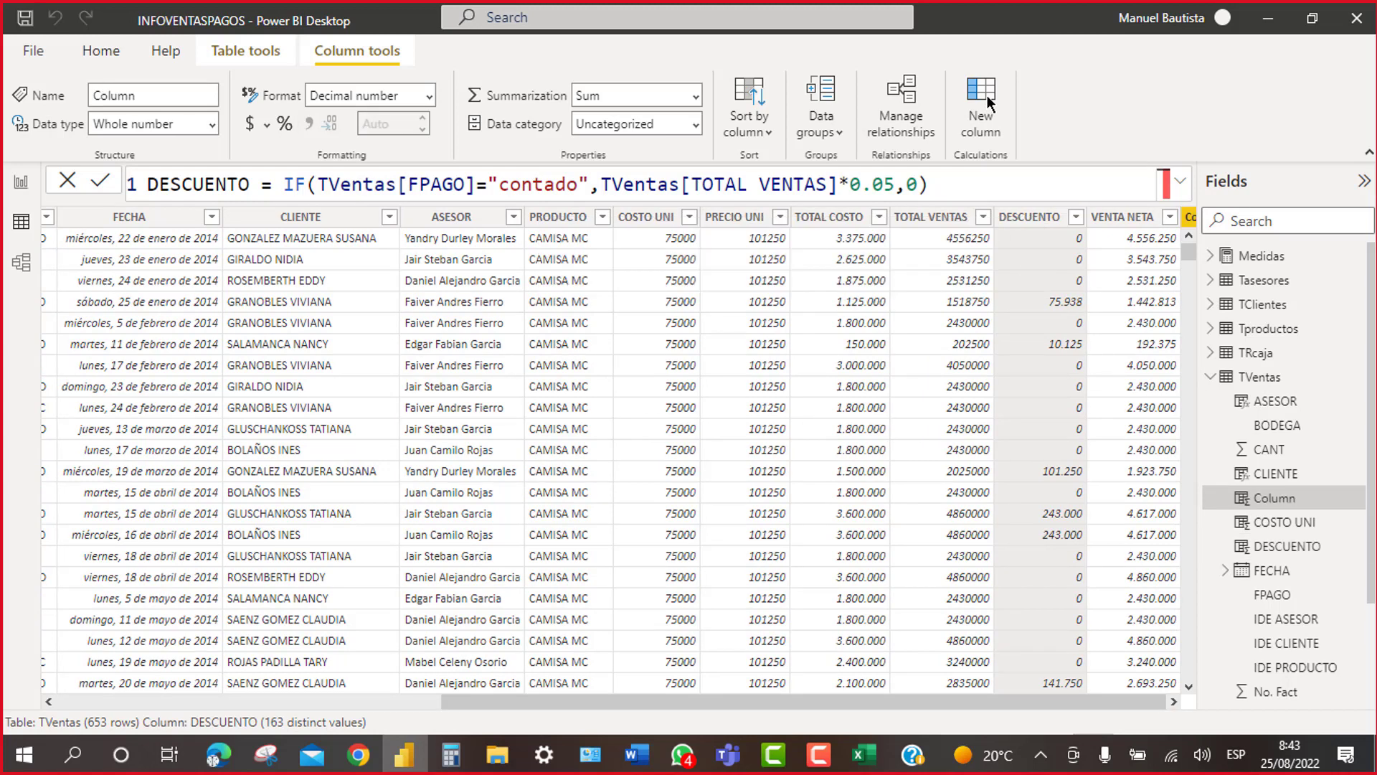
pyautogui.write('UTILIDAD')
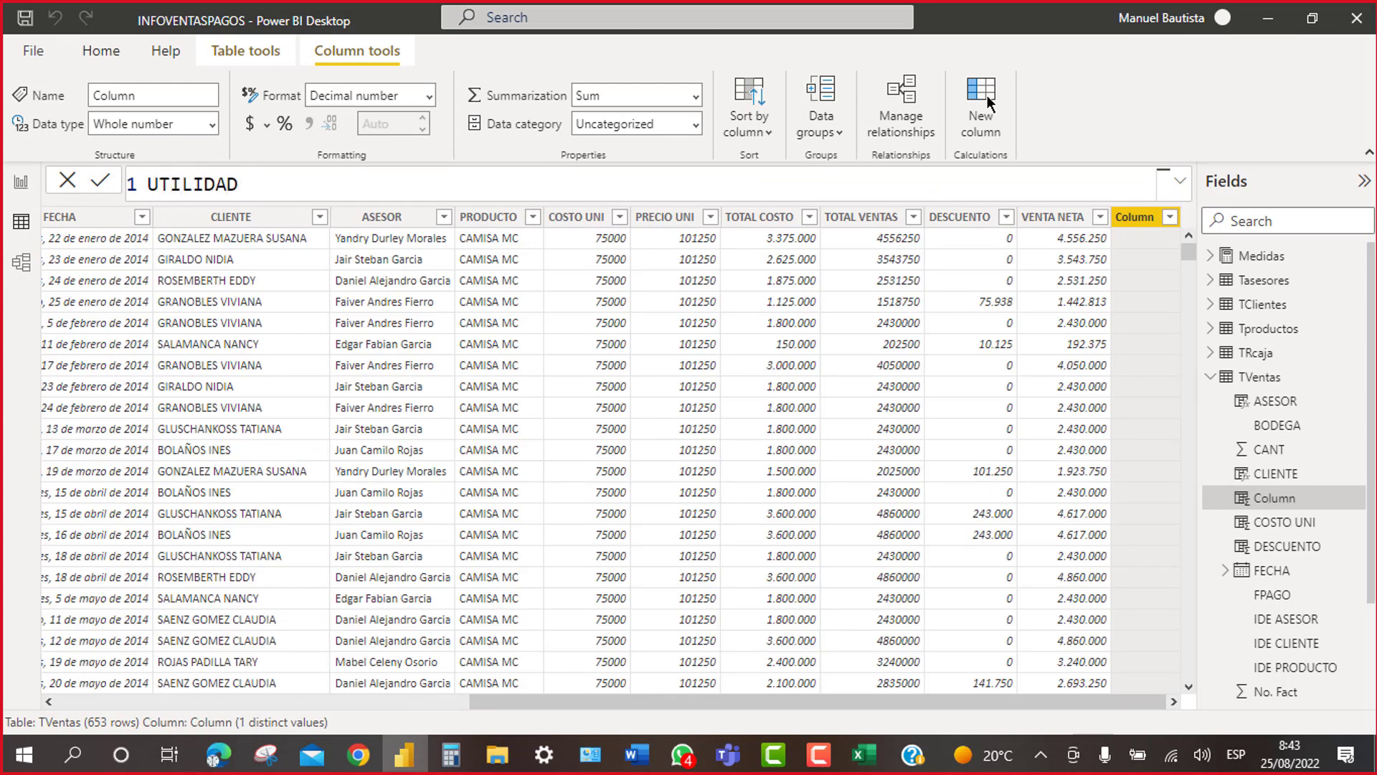
pyautogui.write('=TV')
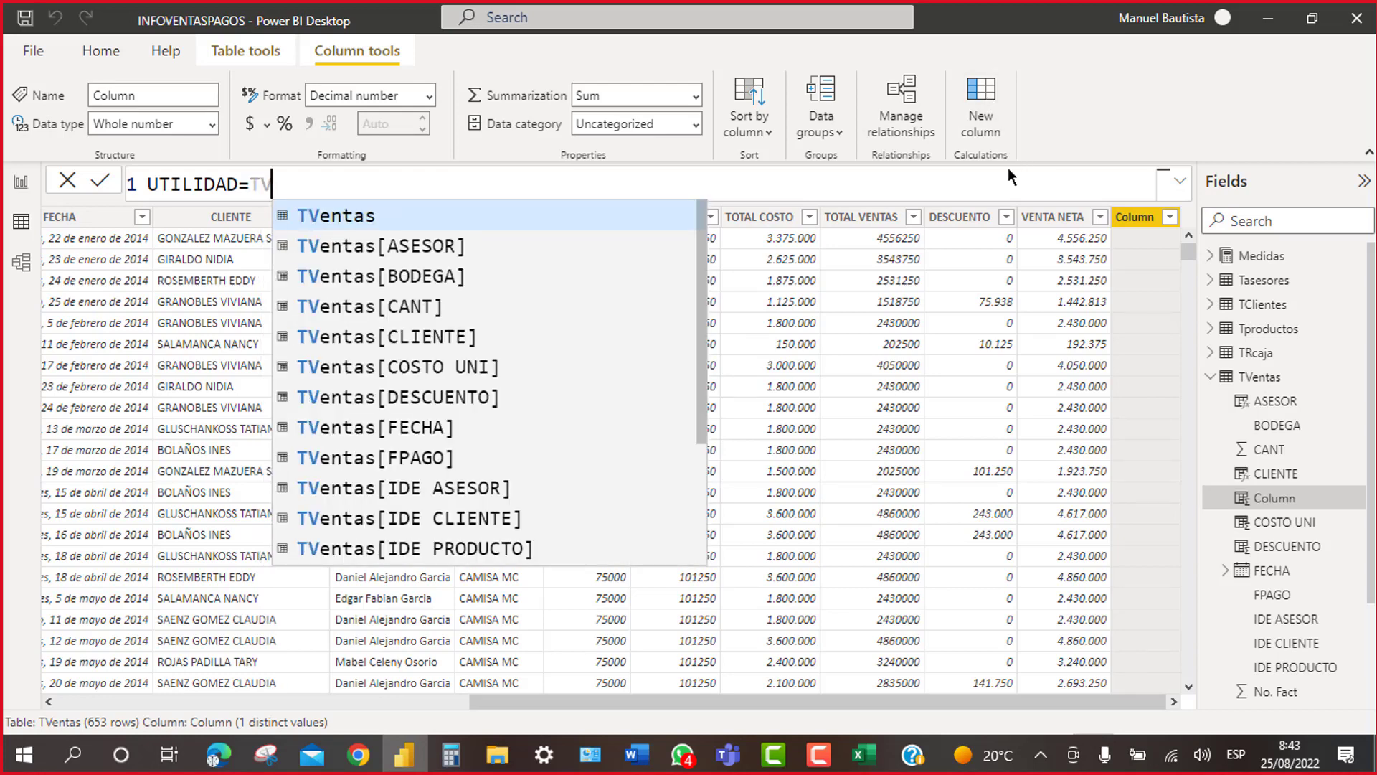
pyautogui.scroll(-1, 700, 334)
pyautogui.scroll(-2, 698, 334)
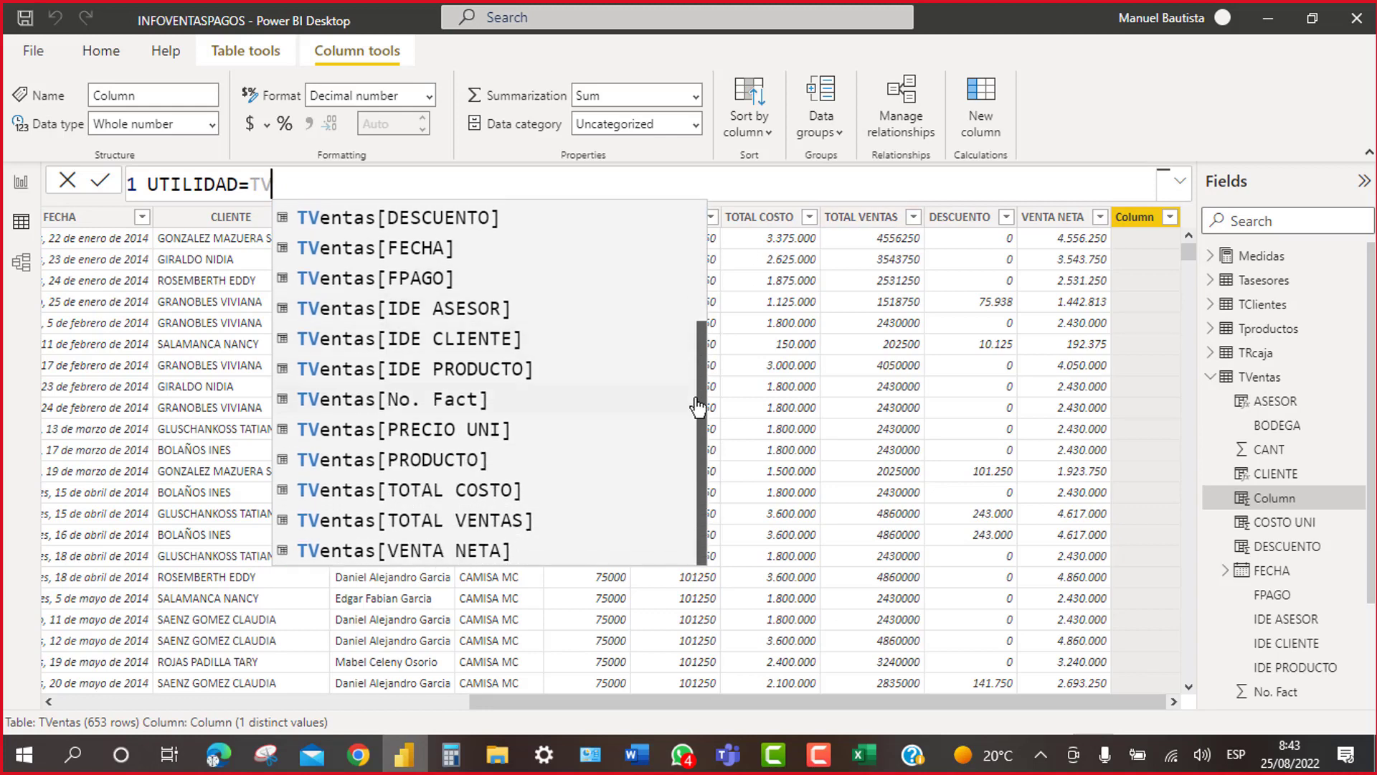
pyautogui.click(439, 557)
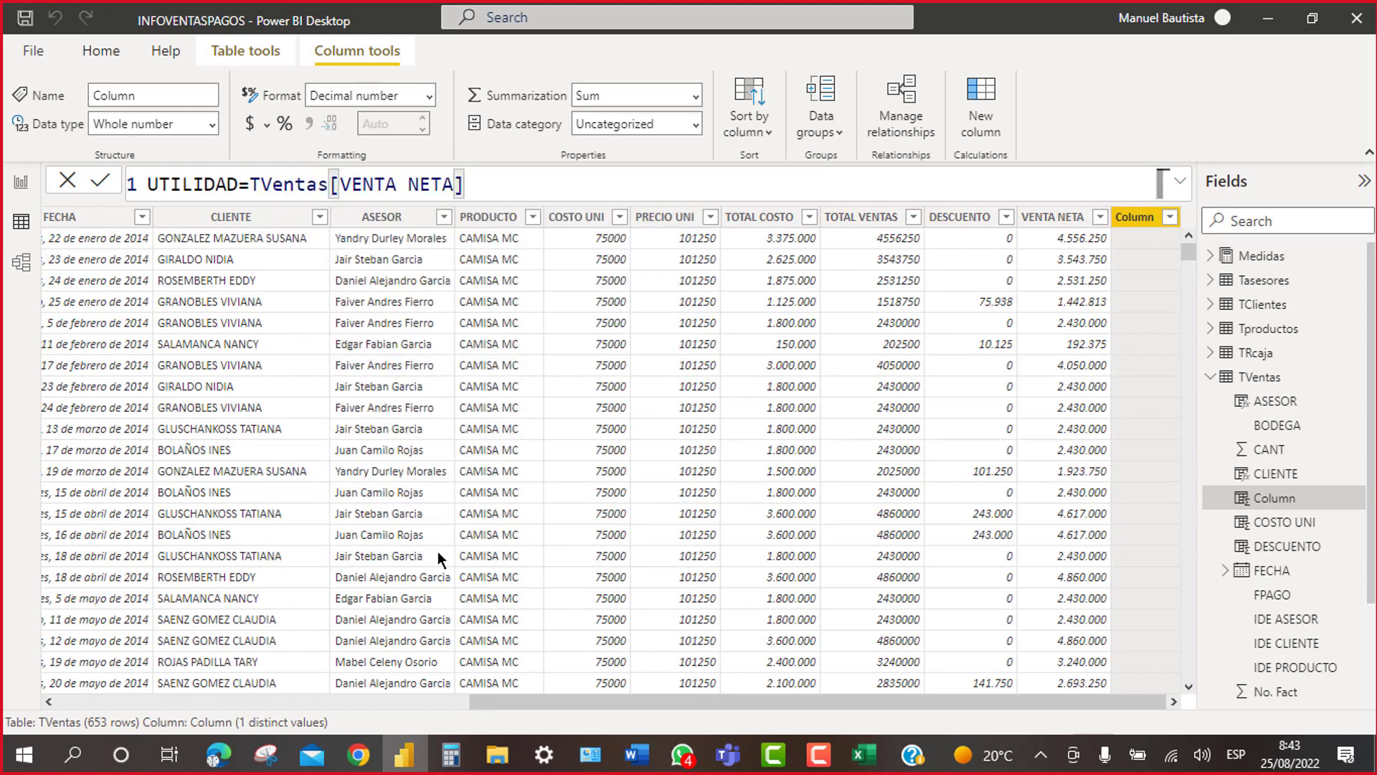
pyautogui.write('-')
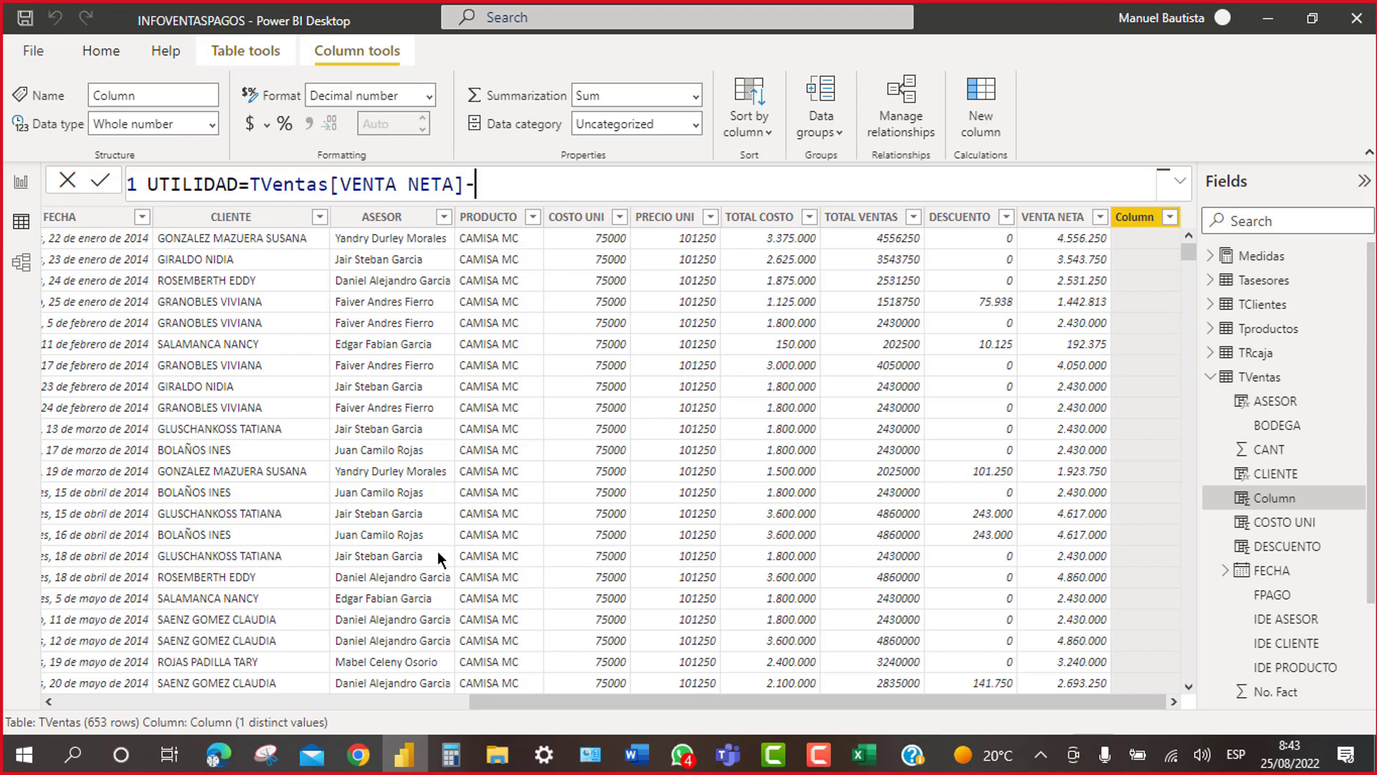
pyautogui.write('TV')
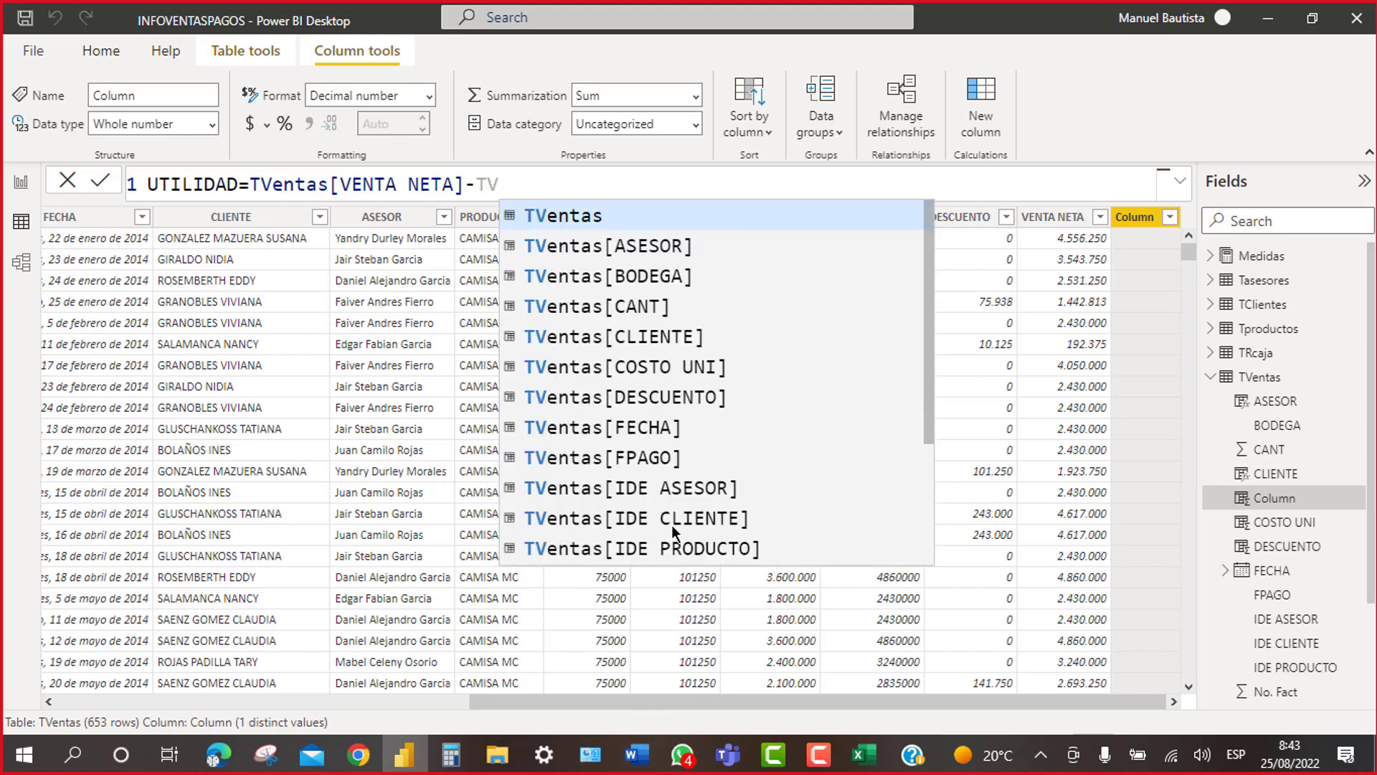
pyautogui.click(690, 397)
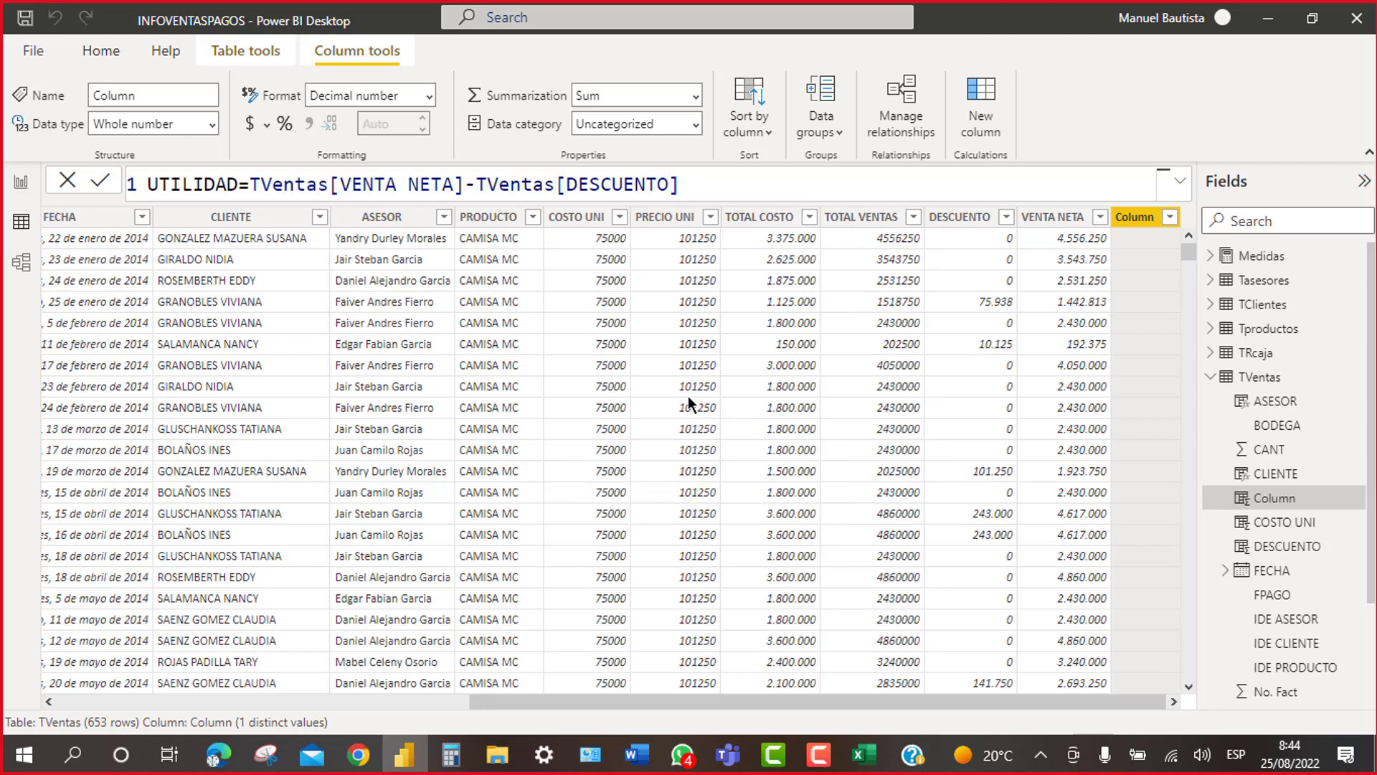
pyautogui.press('Return')
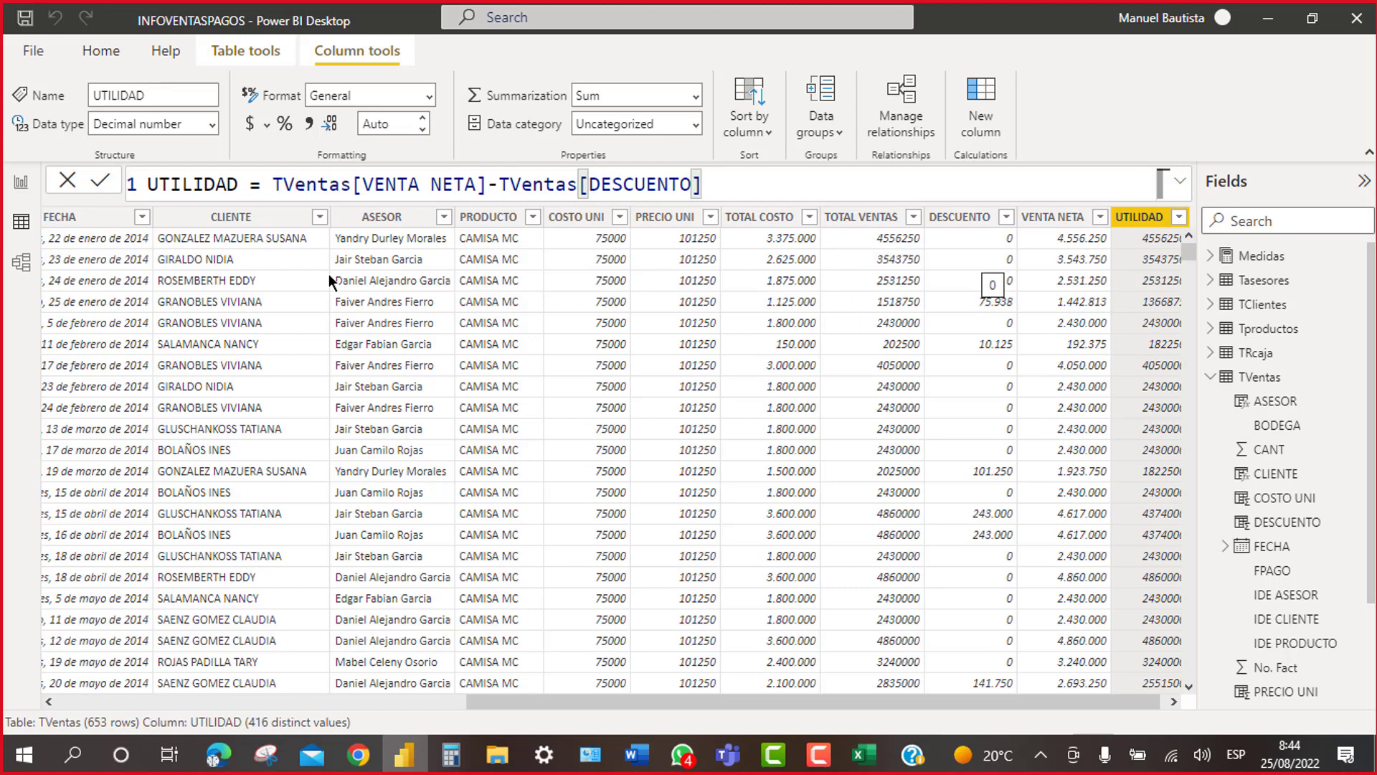
# Step: Select the UTILIDAD name in its formula, then check the VENTA NETA column's formula
pyautogui.click(236, 188)
pyautogui.doubleClick(233, 188)
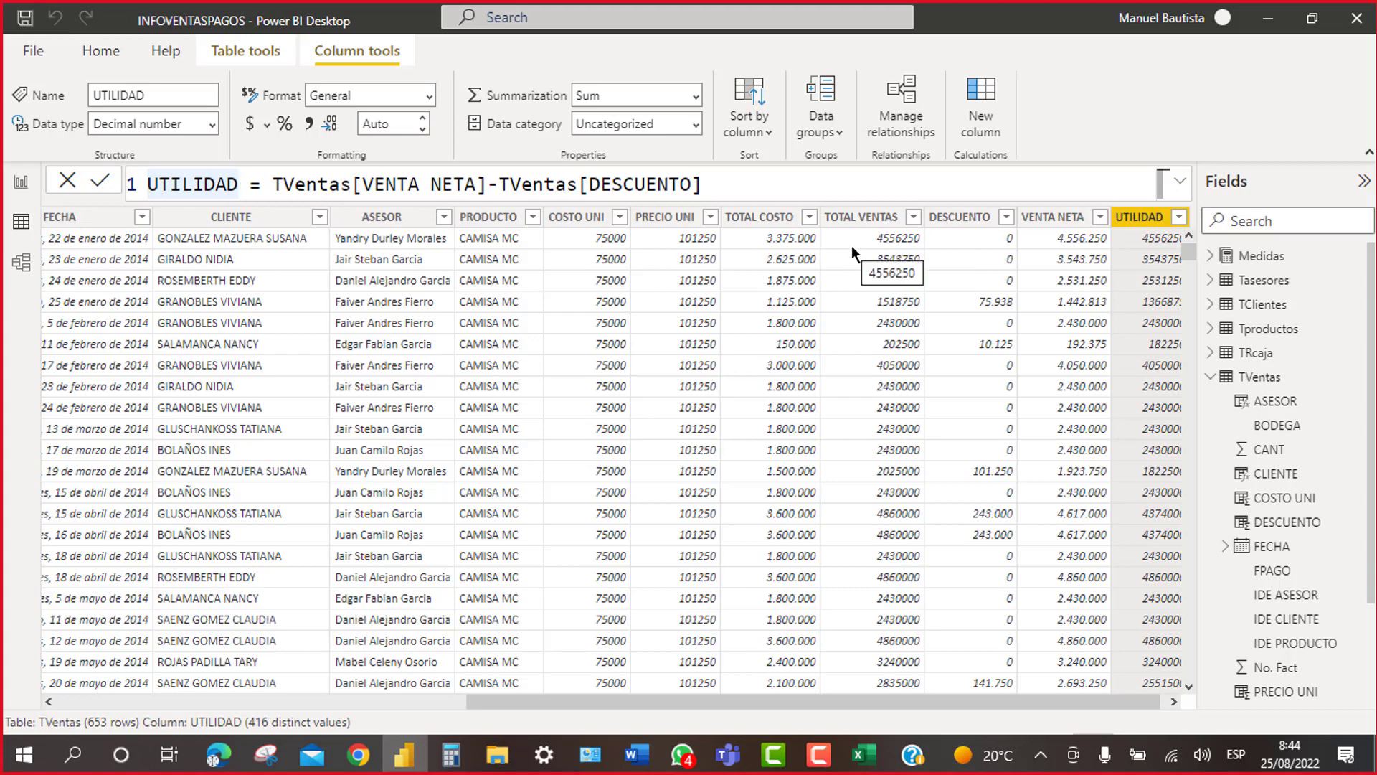
pyautogui.click(1060, 260)
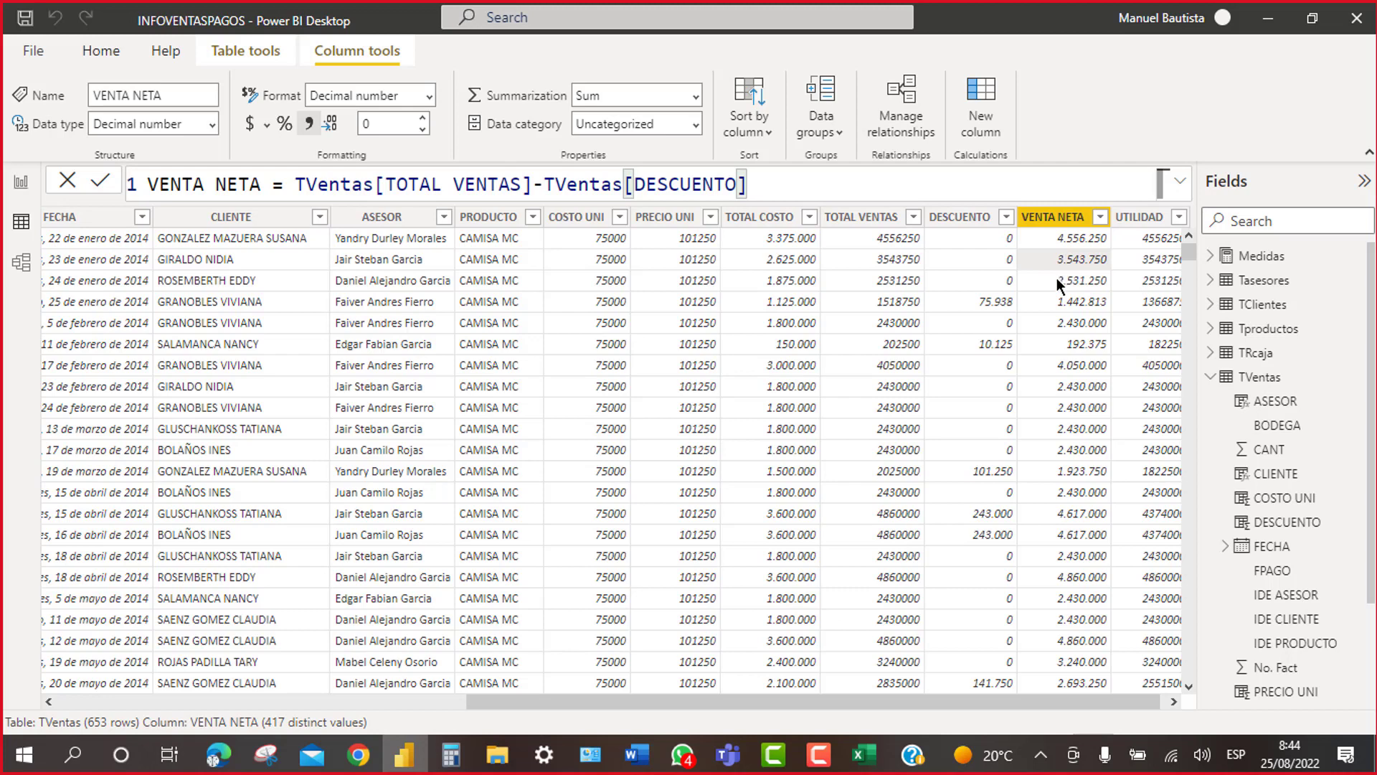
# Step: Change UTILIDAD's formula to TVentas[VENTA NETA]-TVentas[TOTAL COSTO]
pyautogui.click(1155, 244)
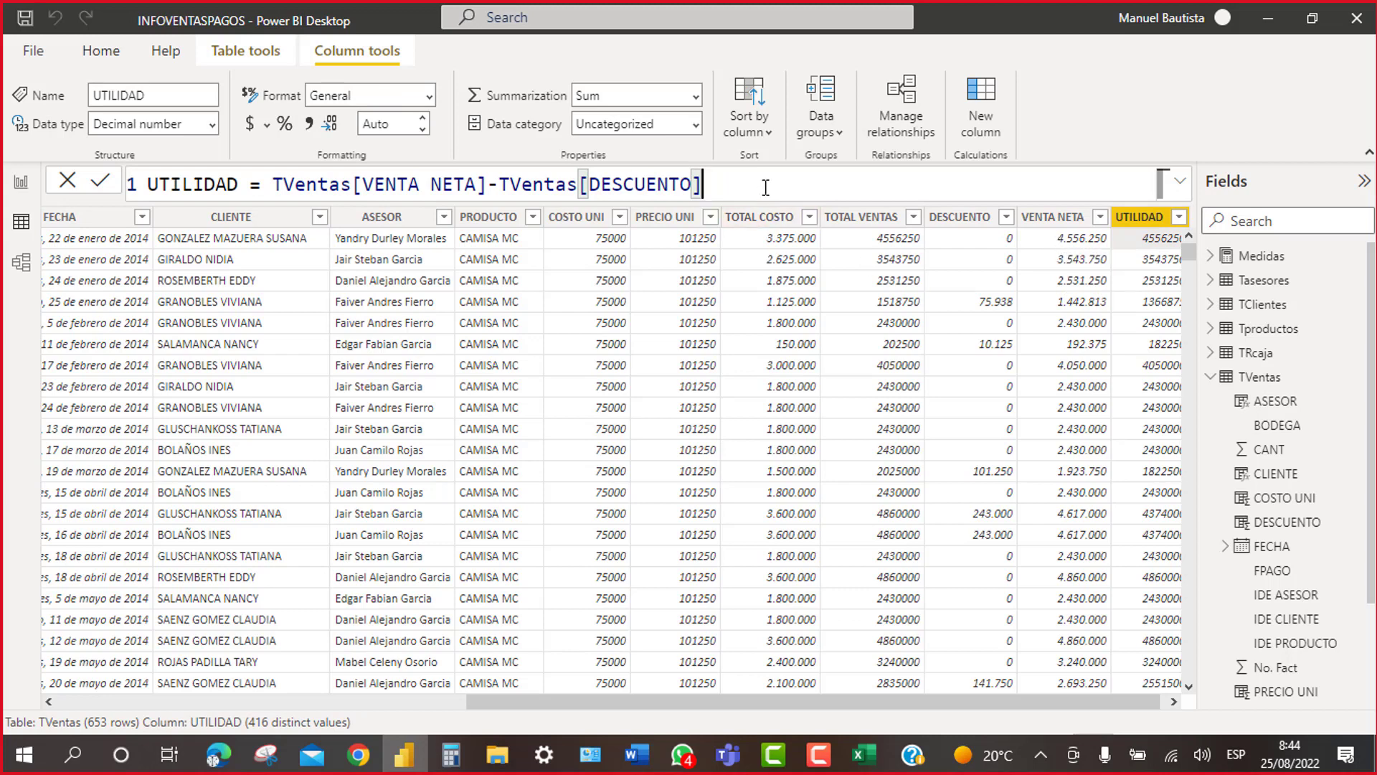
pyautogui.press('BackSpace')
pyautogui.press('BackSpace')
pyautogui.press('BackSpace')
pyautogui.press('BackSpace')
pyautogui.press('BackSpace')
pyautogui.press('BackSpace')
pyautogui.press('BackSpace')
pyautogui.press('BackSpace')
pyautogui.press('BackSpace')
pyautogui.press('BackSpace')
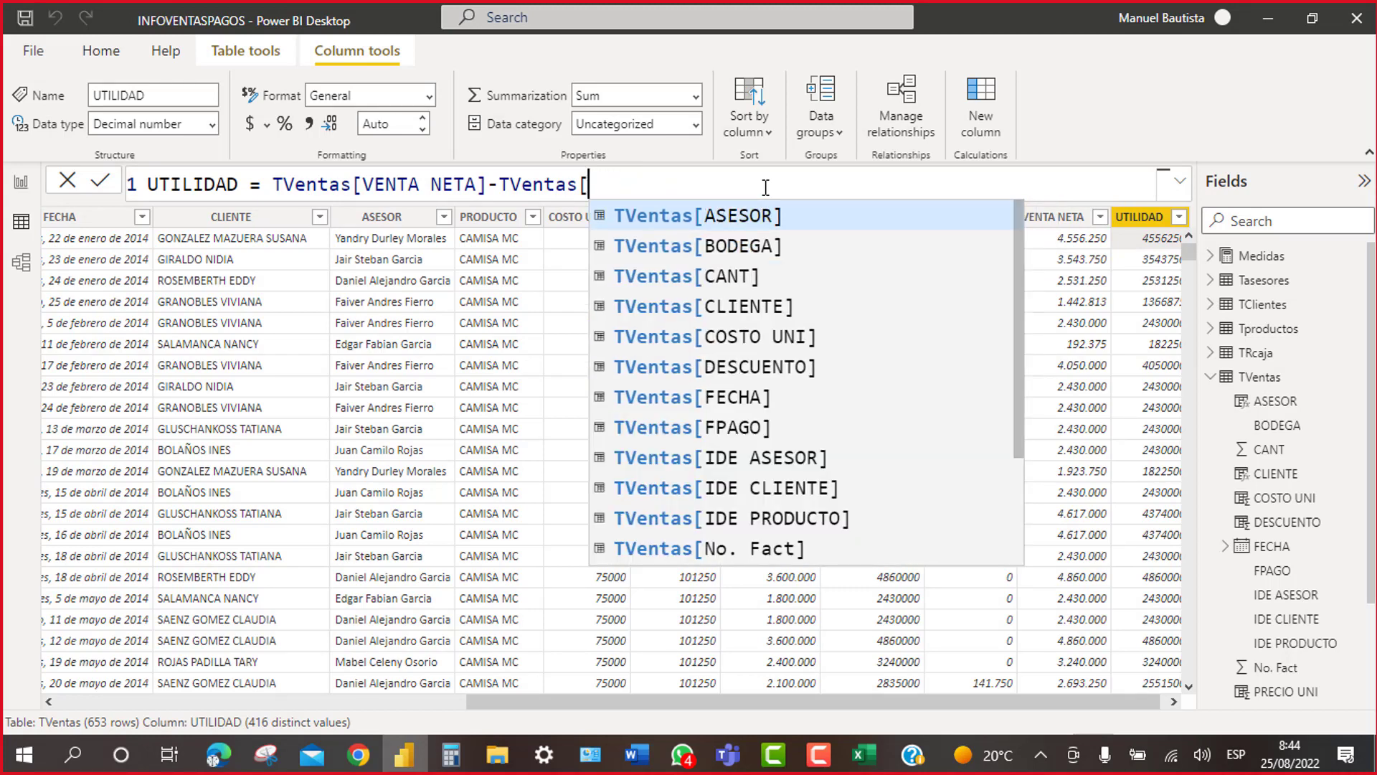
pyautogui.press('Escape')
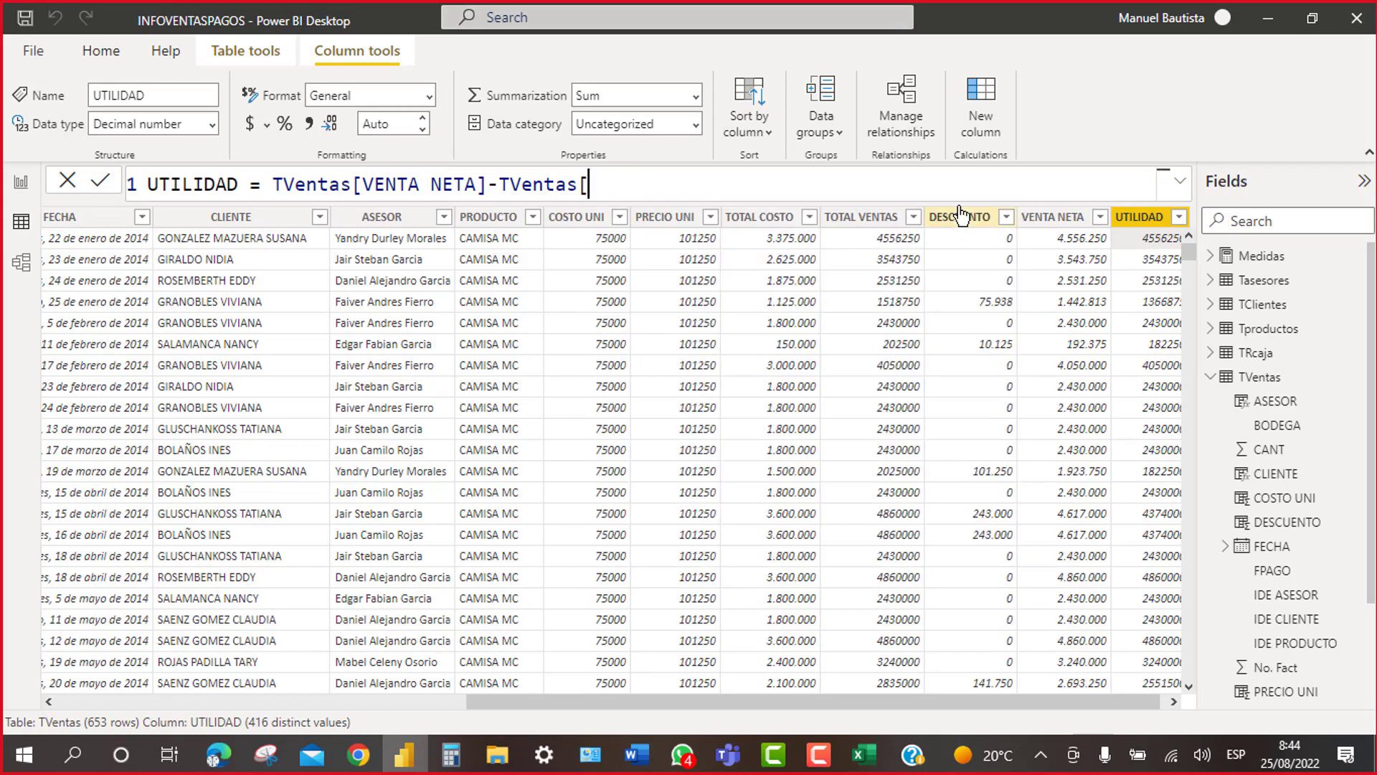
pyautogui.press('BackSpace')
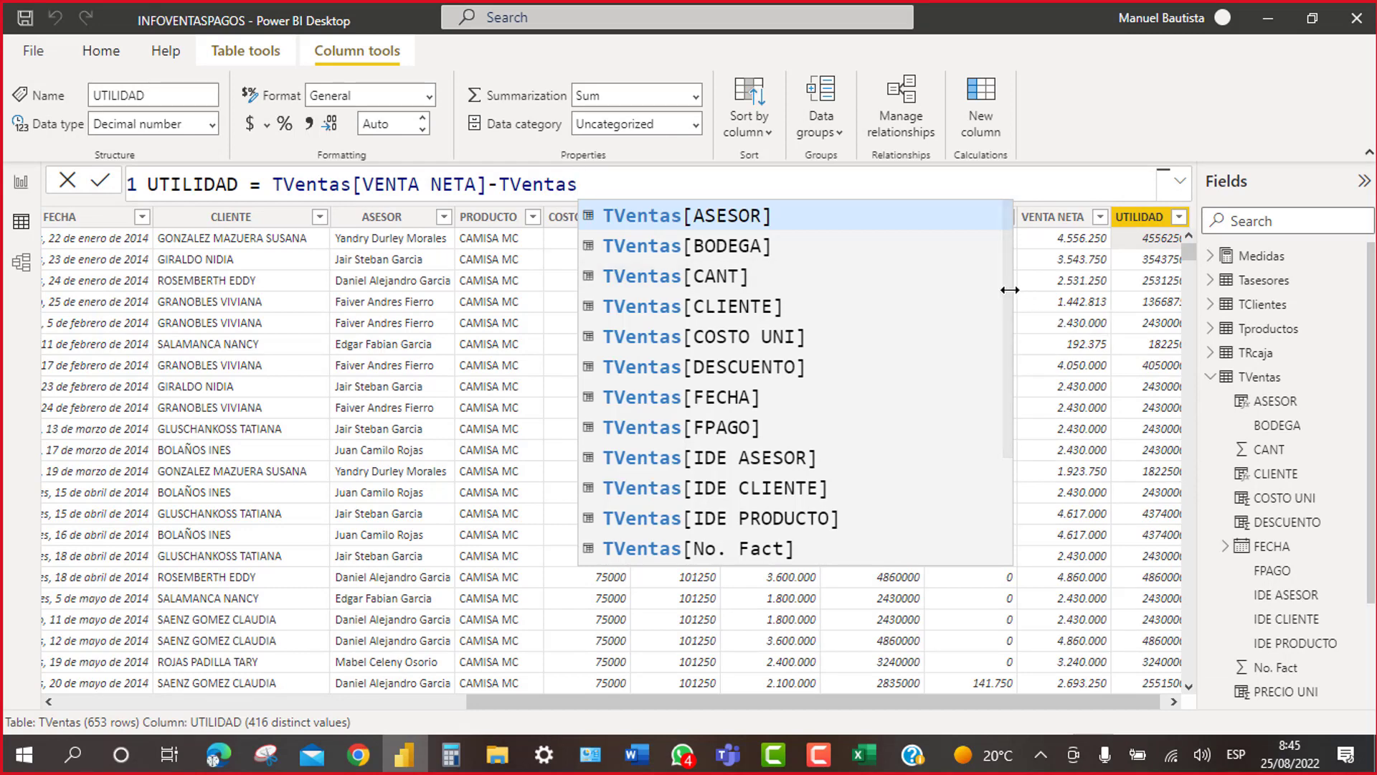
pyautogui.moveTo(1013, 290); pyautogui.dragTo(1009, 425)
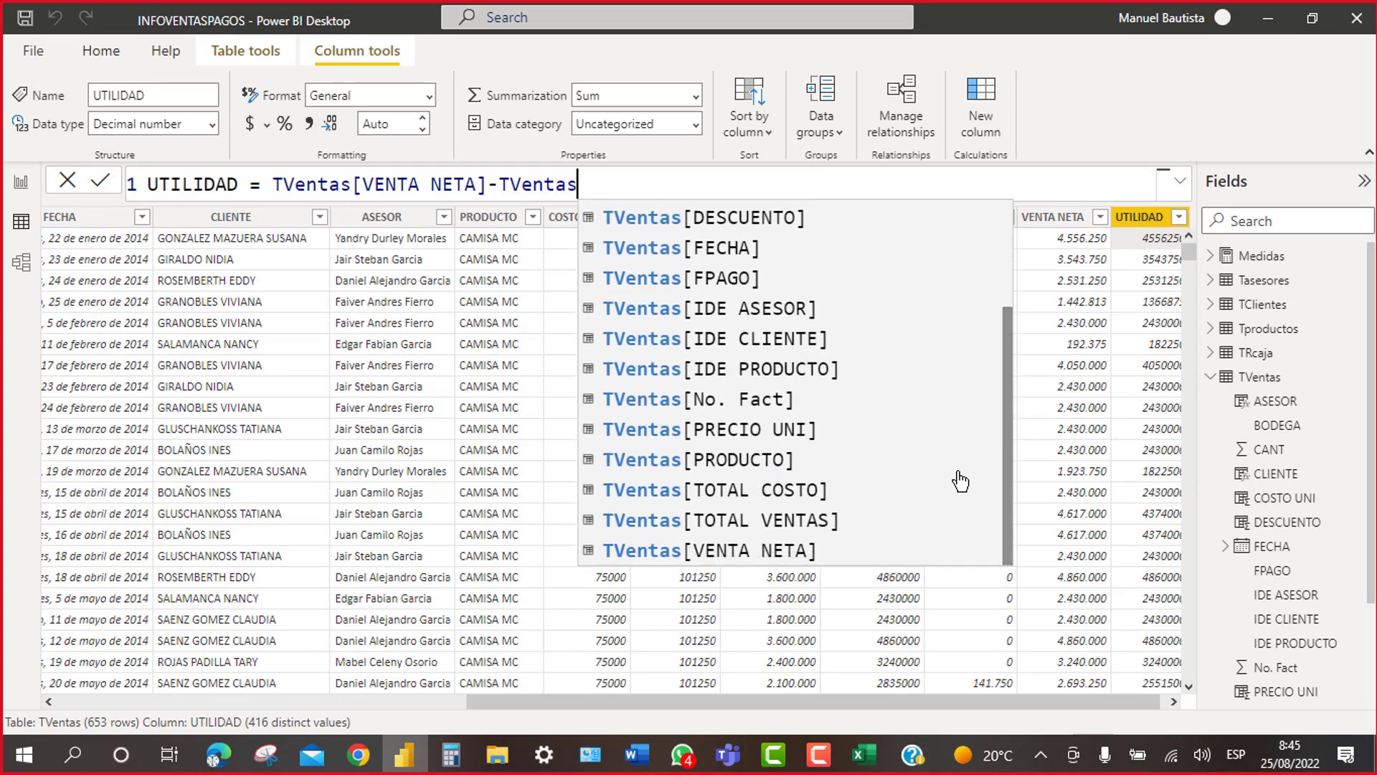
pyautogui.click(754, 490)
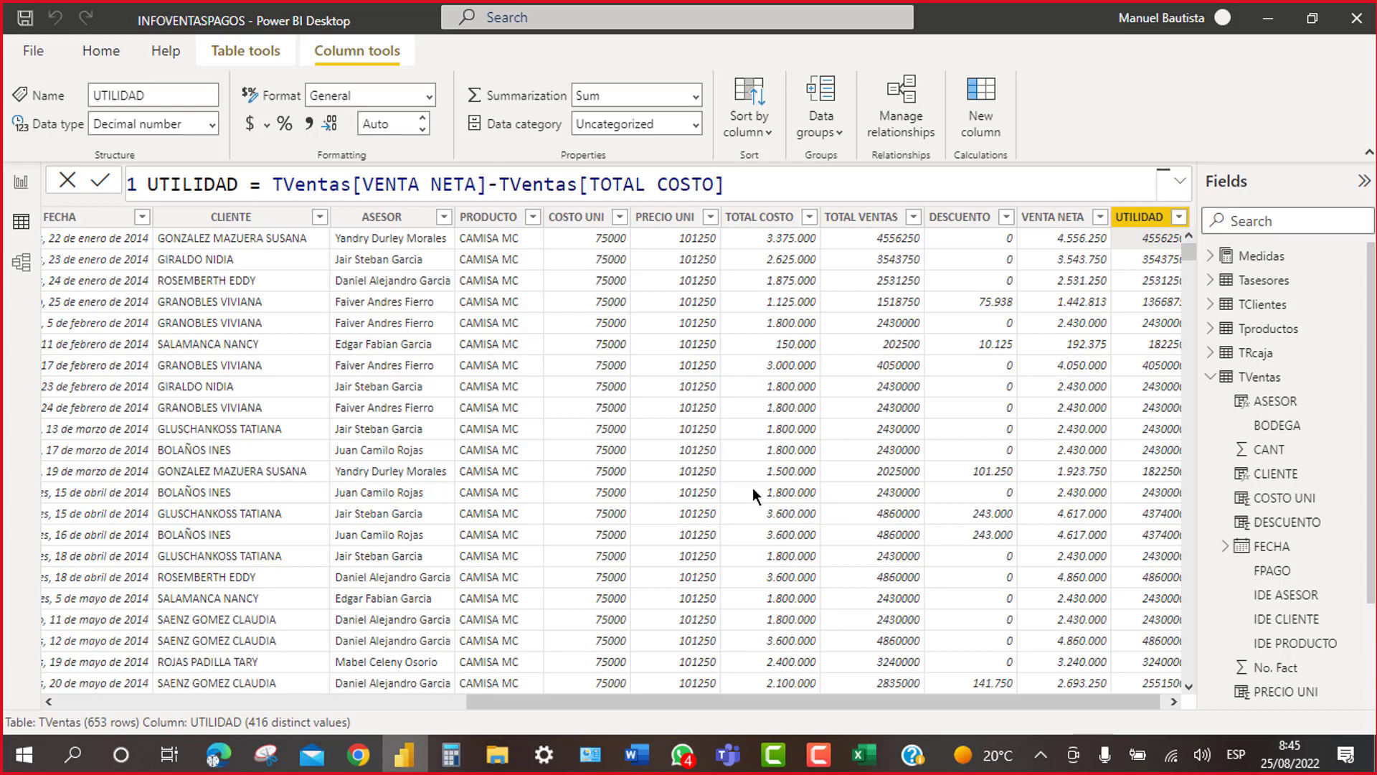
pyautogui.press('Return')
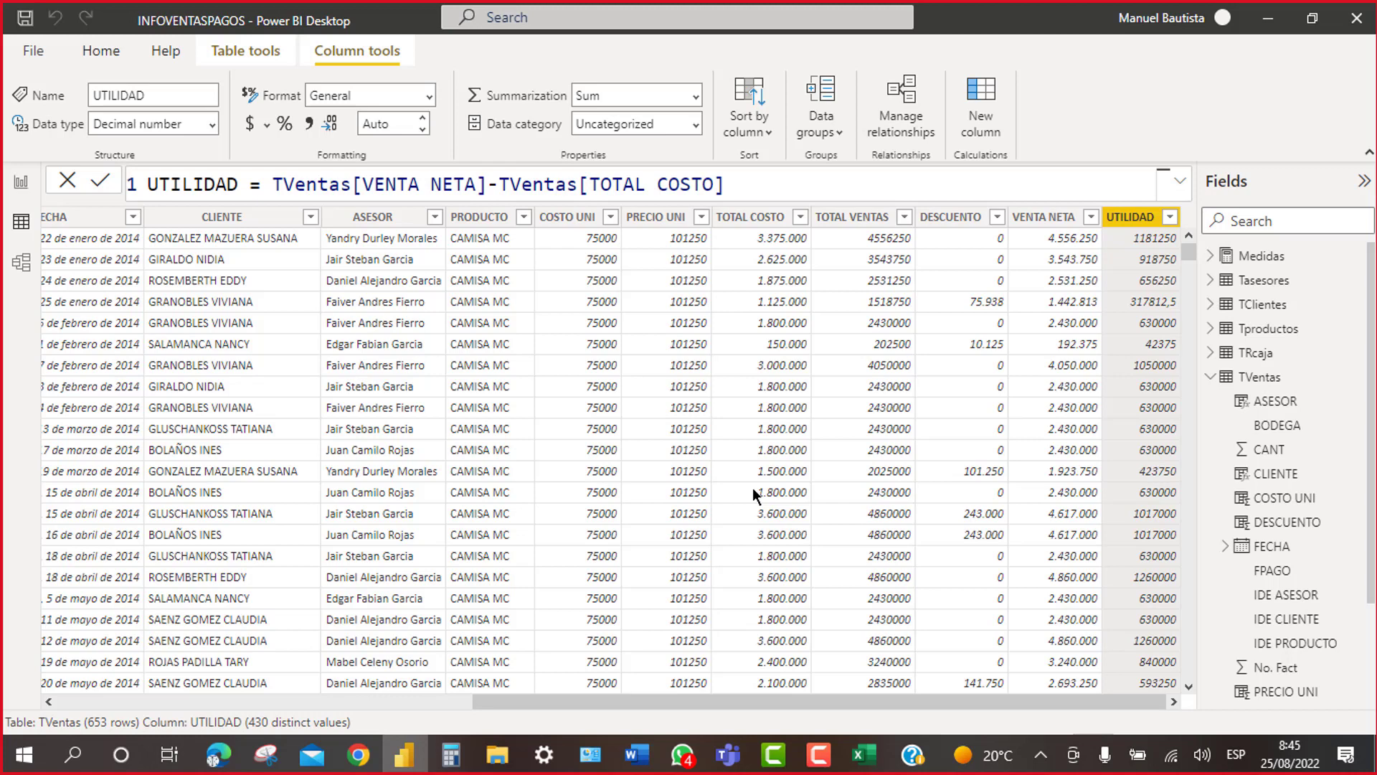
# Step: Add thousands separators to UTILIDAD, collapse TVentas in Fields, and scroll the table left
pyautogui.click(309, 126)
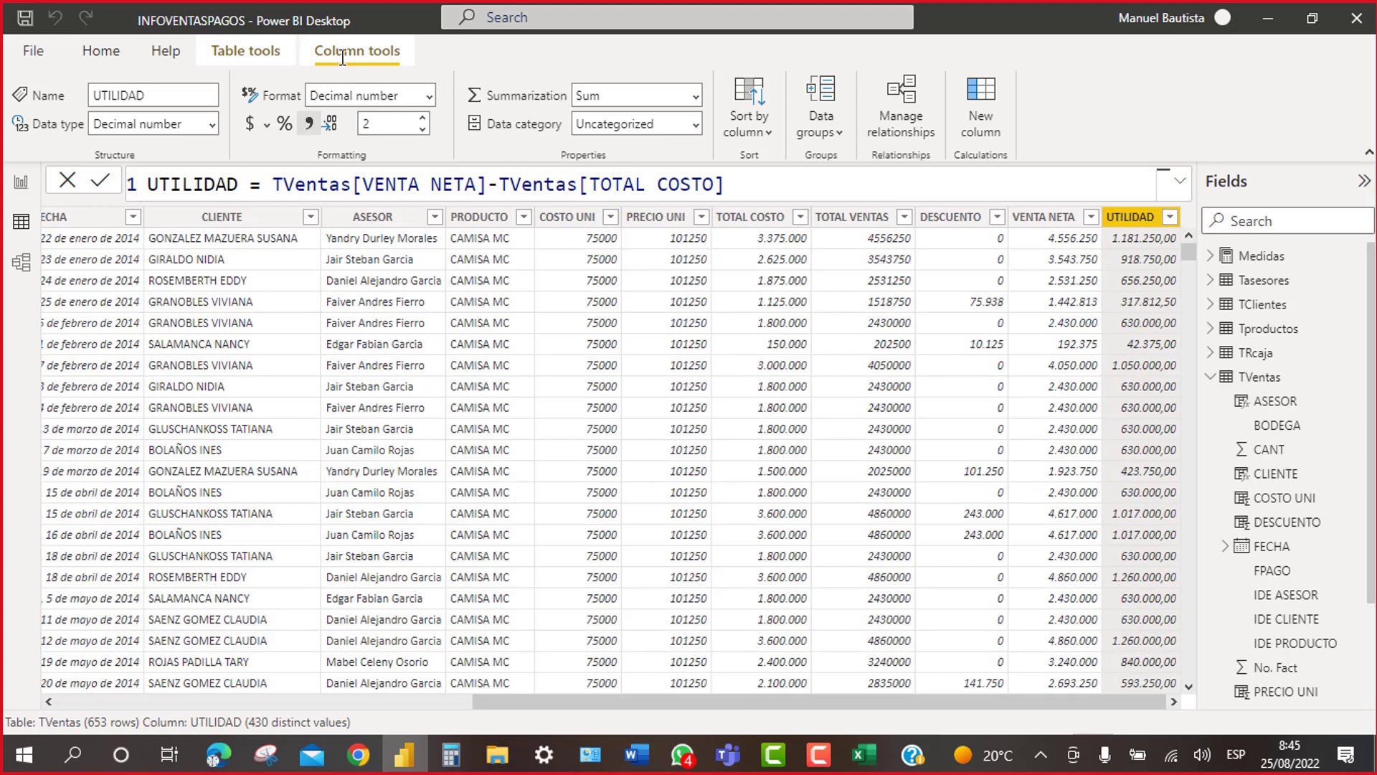
pyautogui.click(1217, 380)
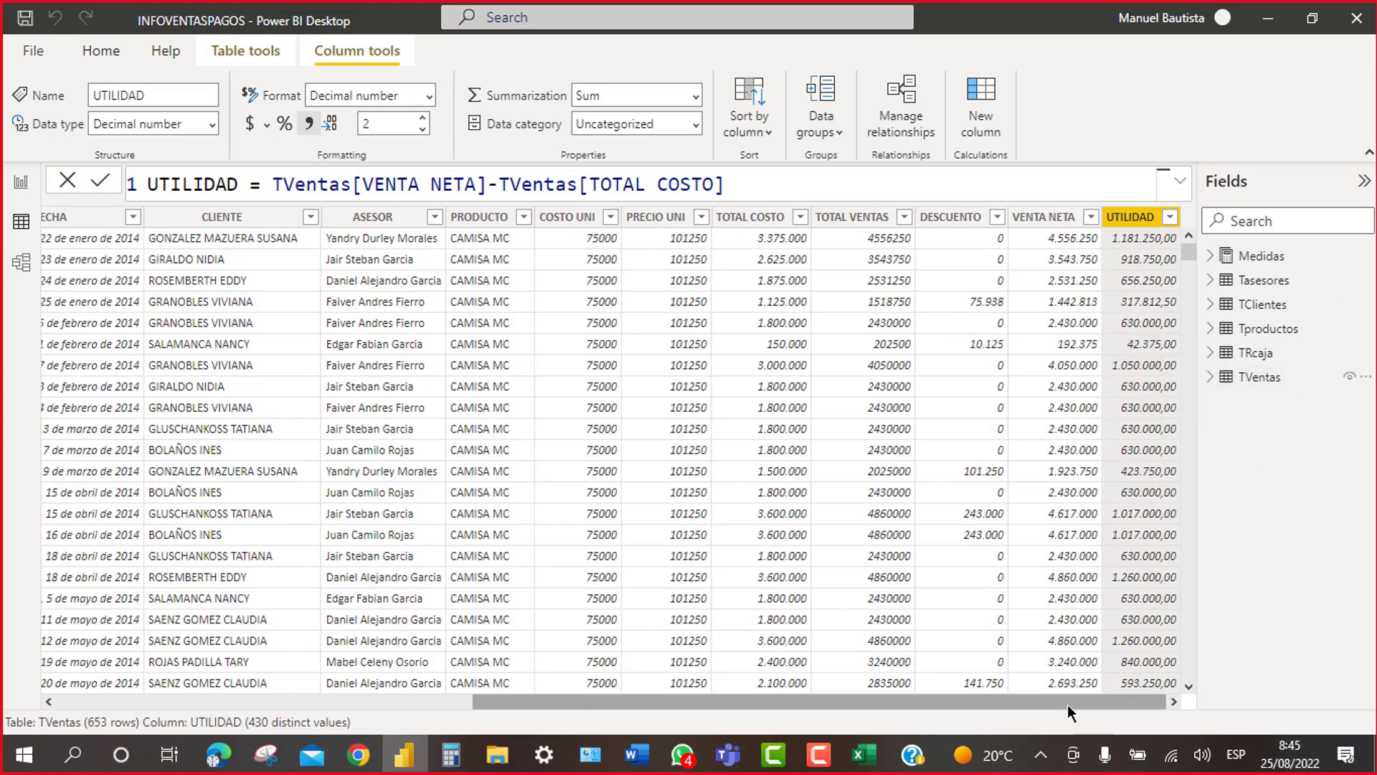
pyautogui.moveTo(1067, 703); pyautogui.dragTo(570, 688)
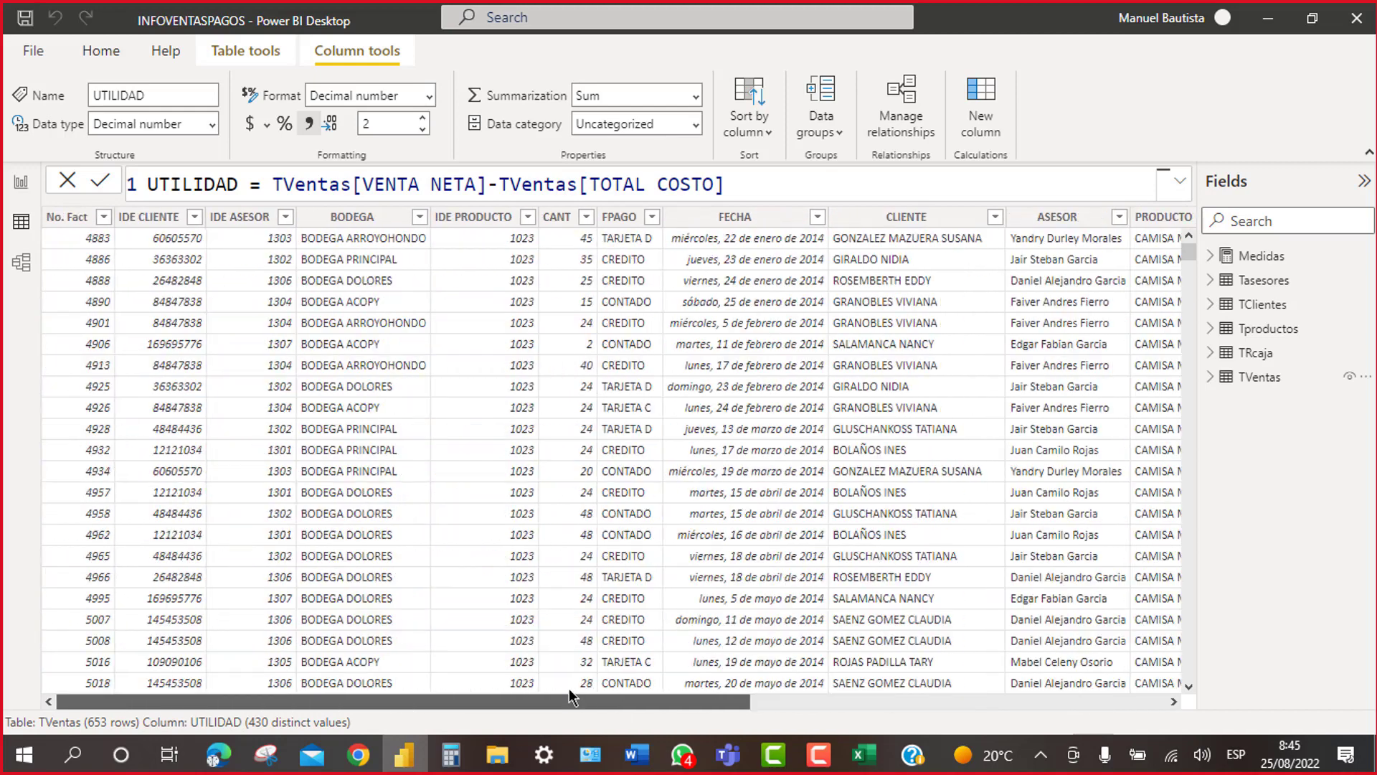
pyautogui.moveTo(819, 754)
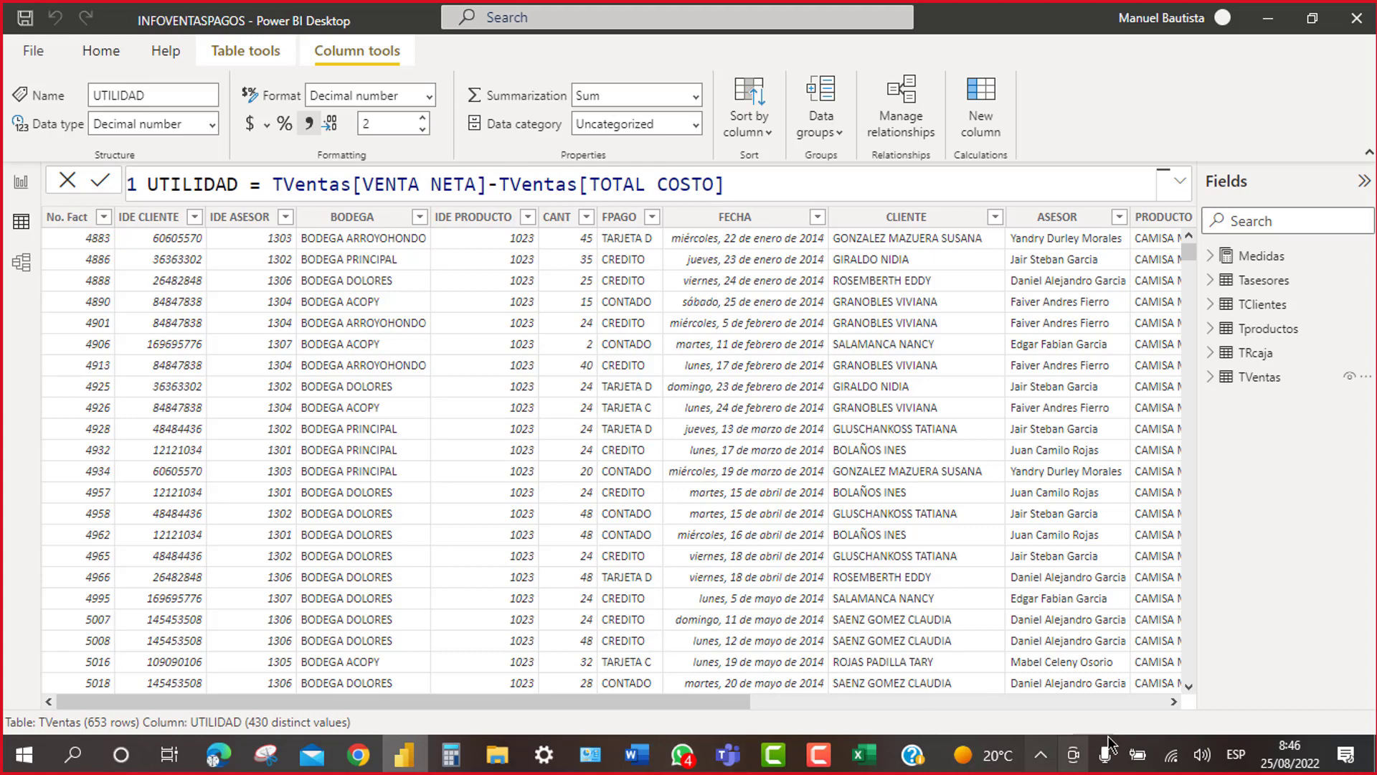
# Step: Scroll right and display the DESCUENTO column's IF formula for the 5% contado discount
pyautogui.click(1174, 701)
pyautogui.moveTo(1173, 701); pyautogui.dragTo(1173, 701)
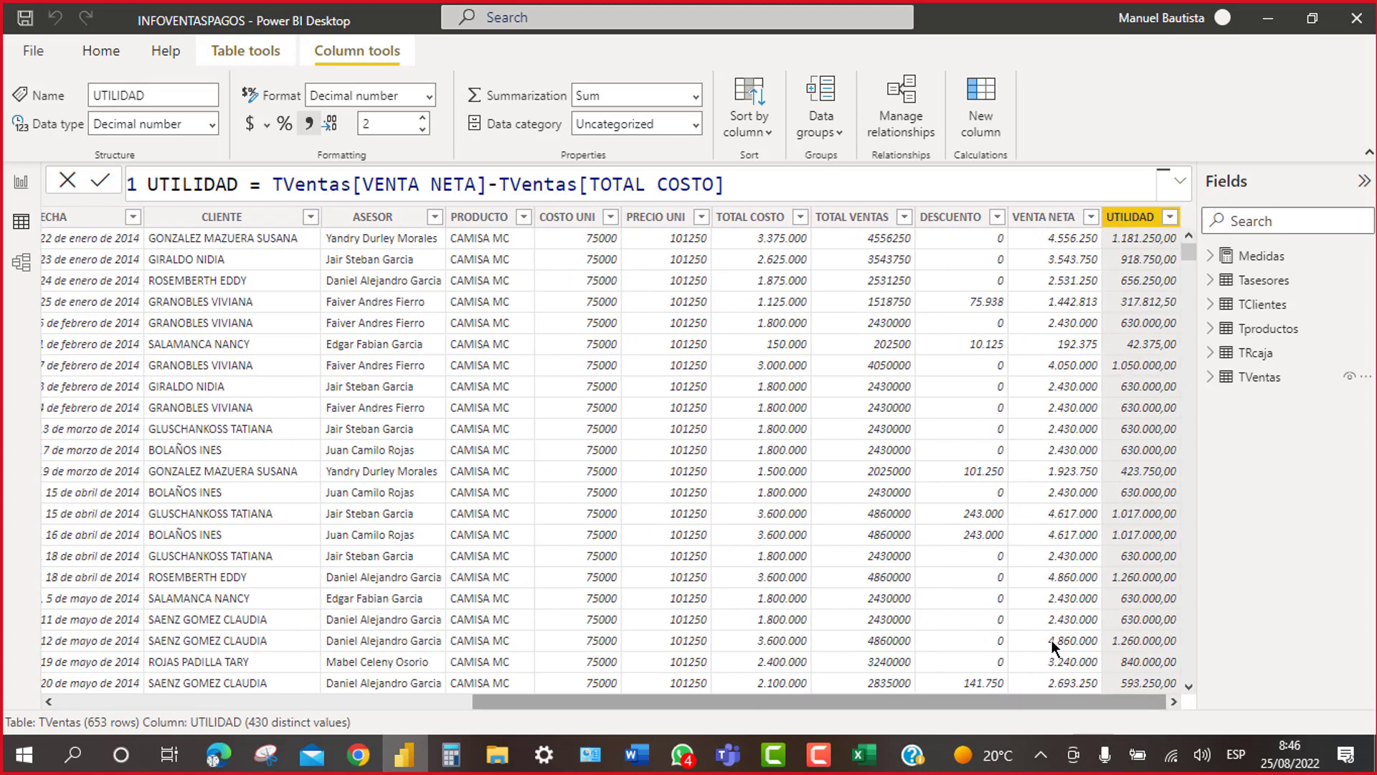
pyautogui.click(962, 264)
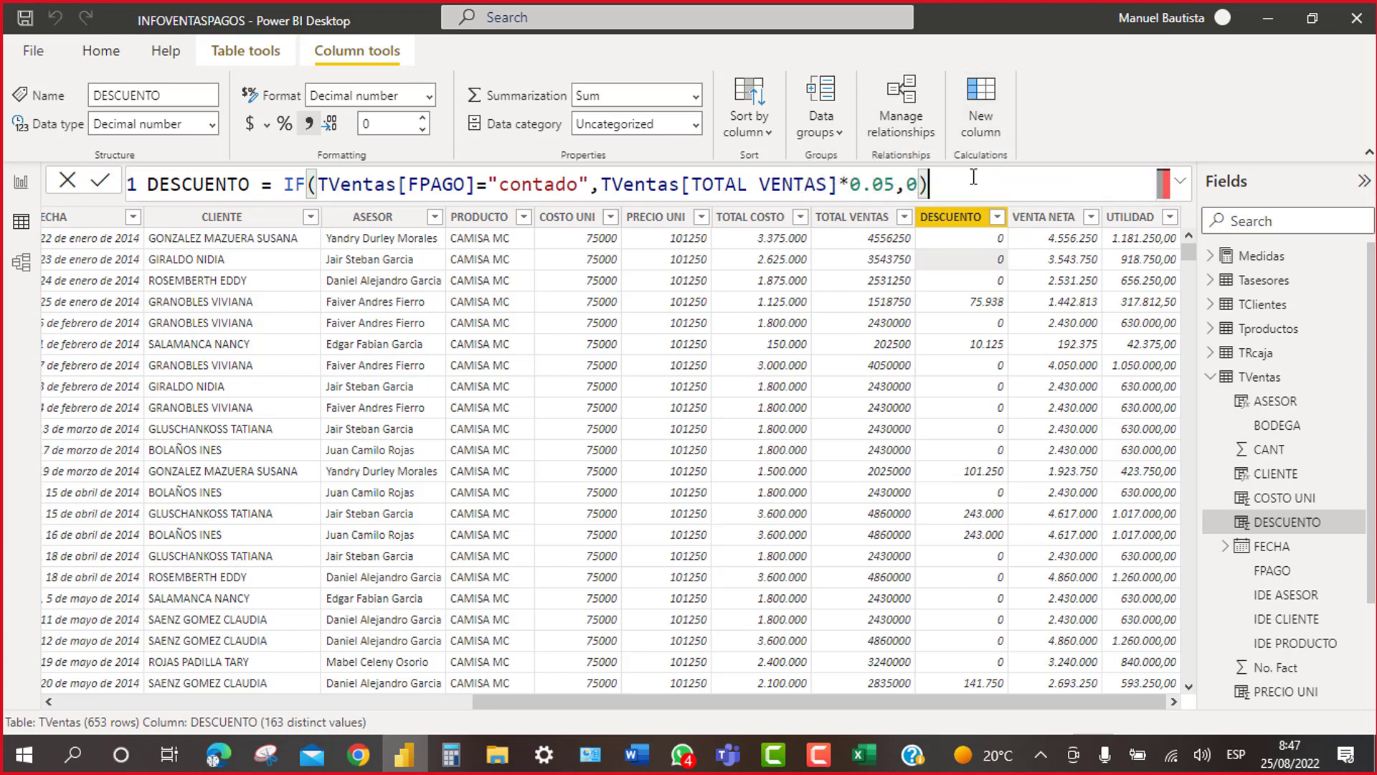
# Step: Start a new column with the formula TIPO CLIENTE=IF(TVentas[CANT]
pyautogui.click(993, 97)
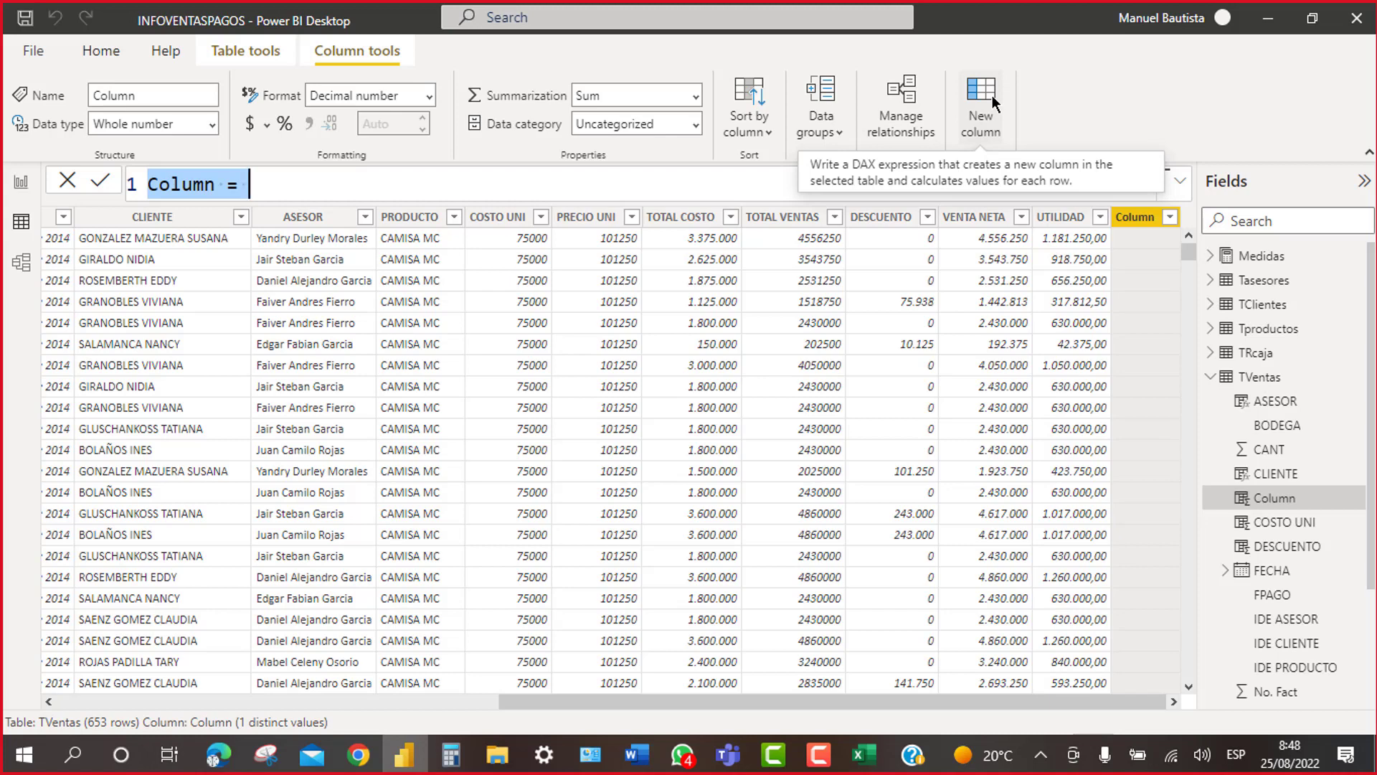
pyautogui.write('TIPO ')
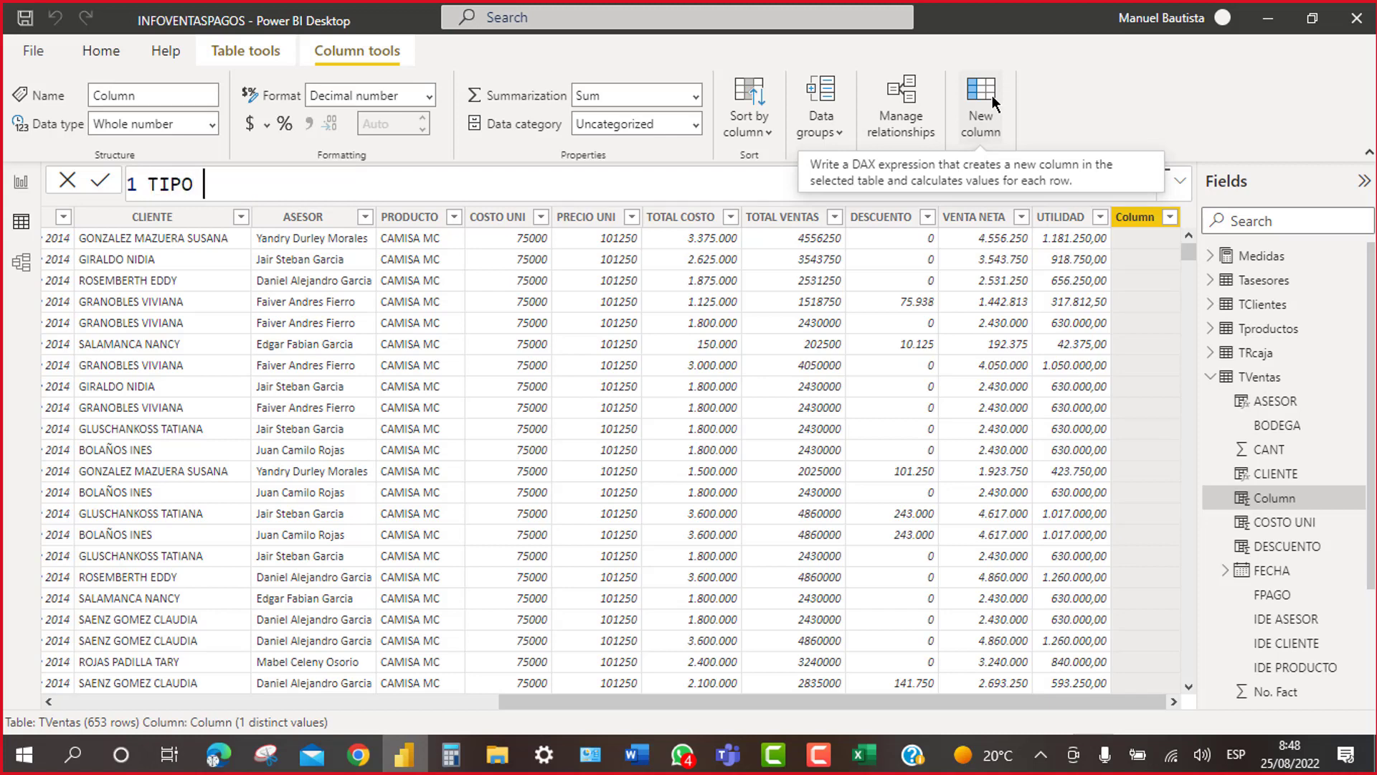
pyautogui.write('CLIENTE=IF')
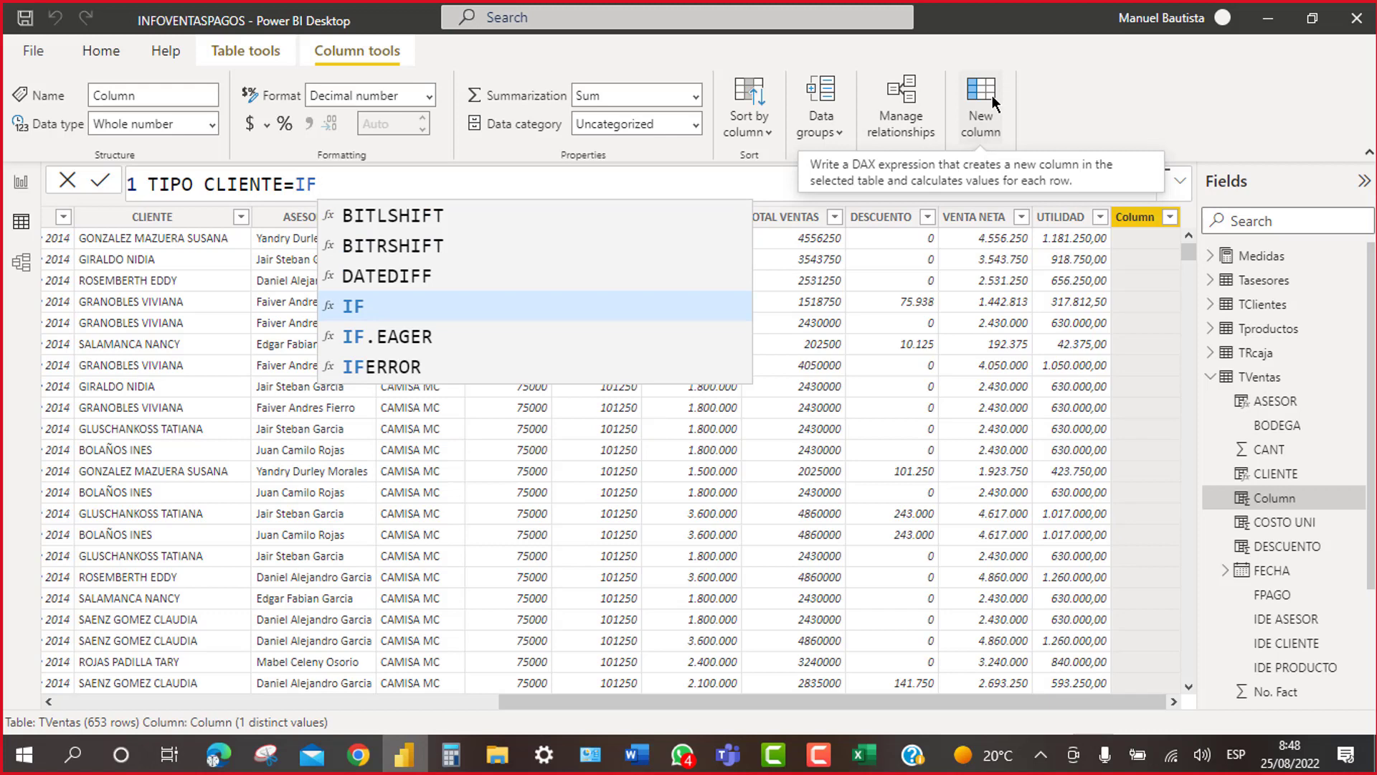
pyautogui.write('(TV')
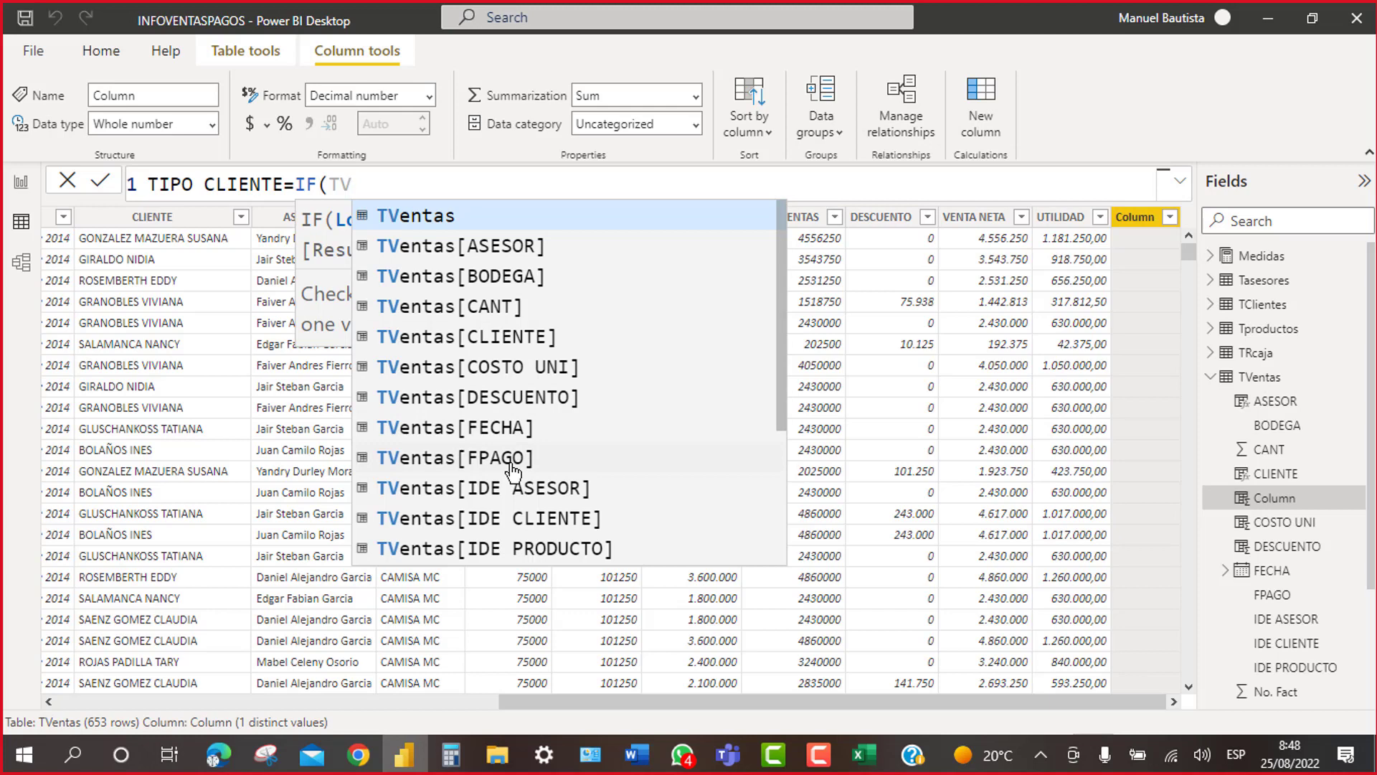
pyautogui.click(494, 309)
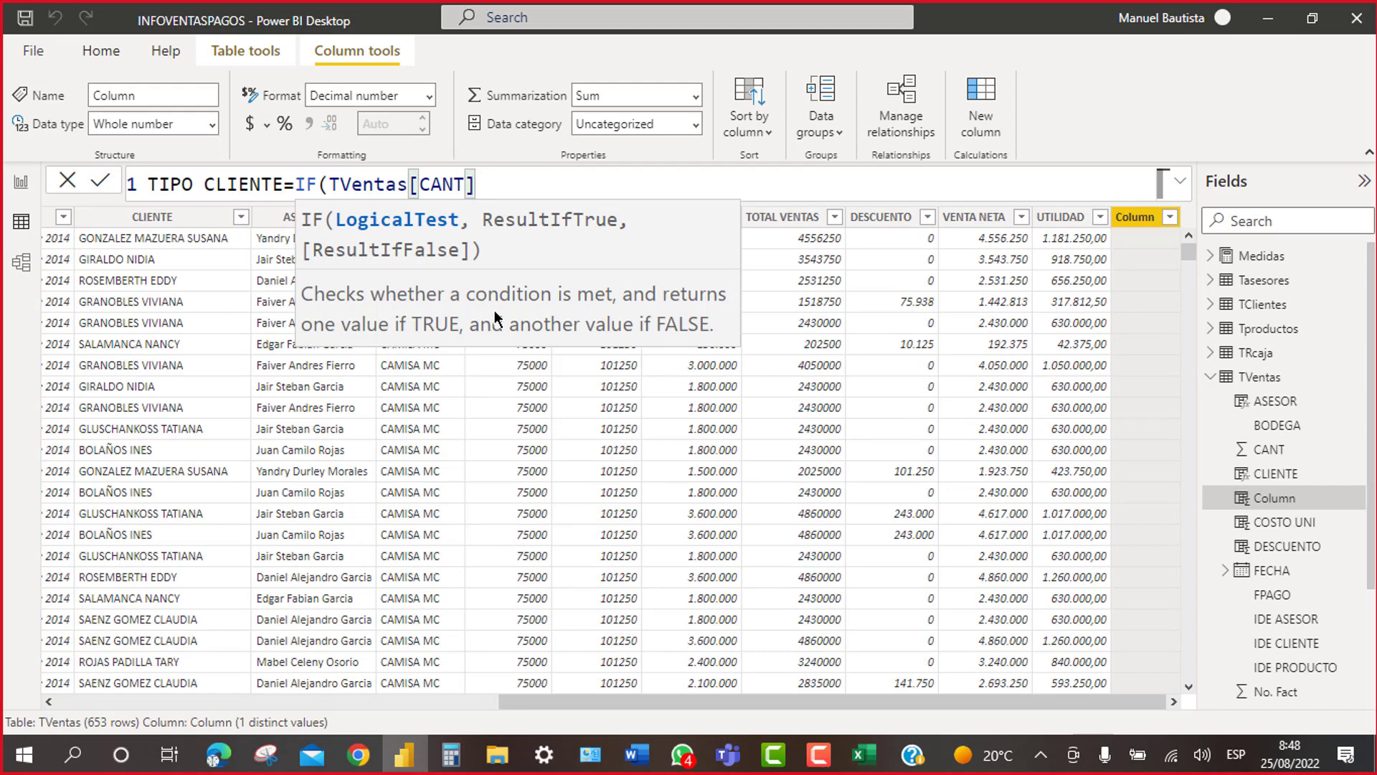
# Step: Try the >=, <= and <> comparisons after TVentas[CANT], erasing each
pyautogui.write('>')
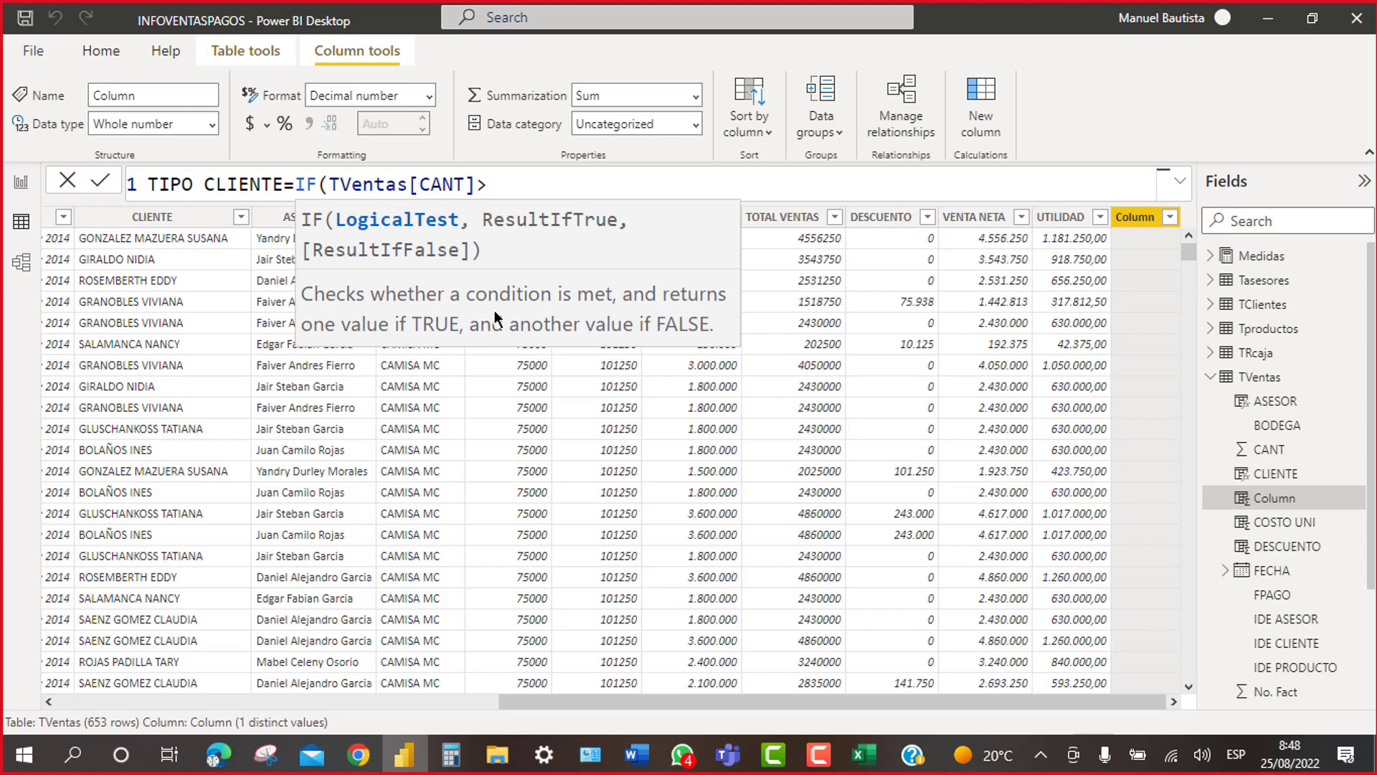
pyautogui.write('=')
pyautogui.press('BackSpace')
pyautogui.press('BackSpace')
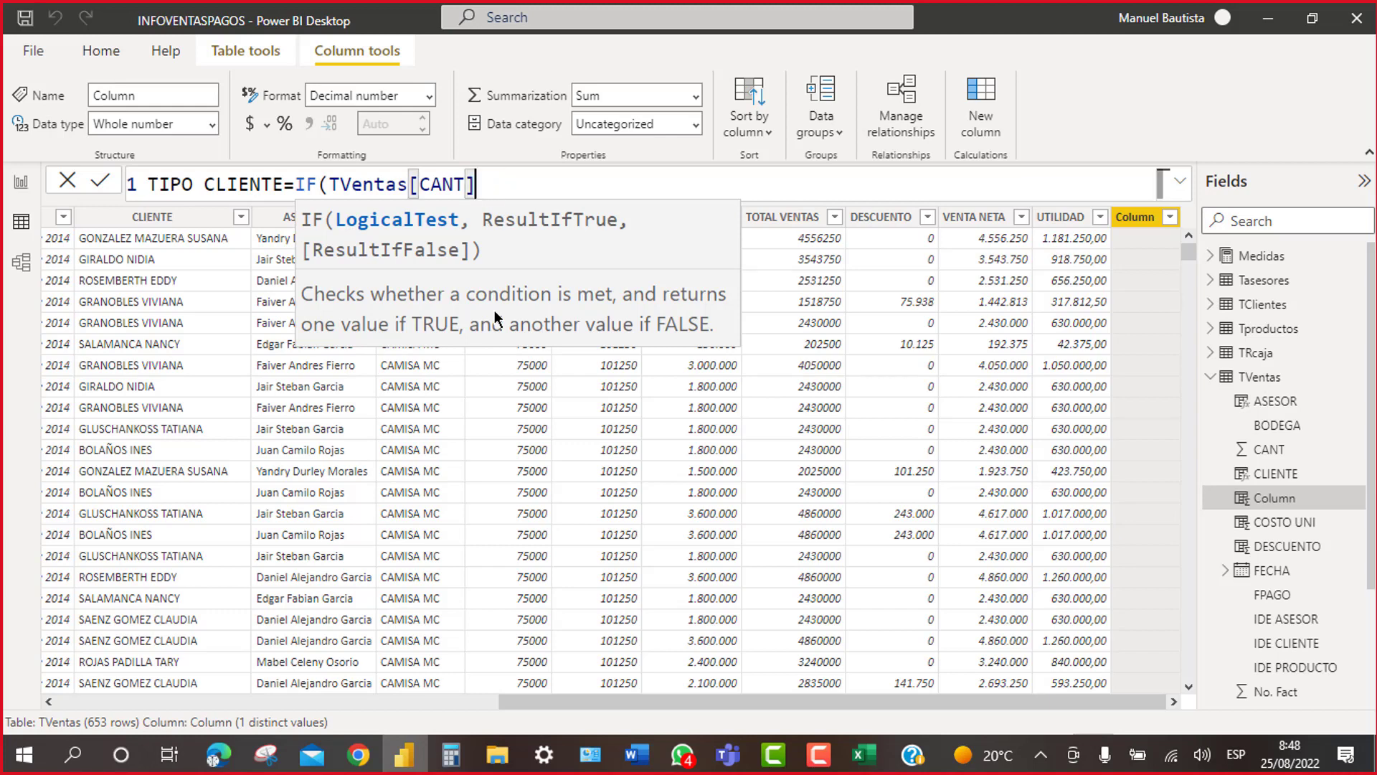
pyautogui.write('<=')
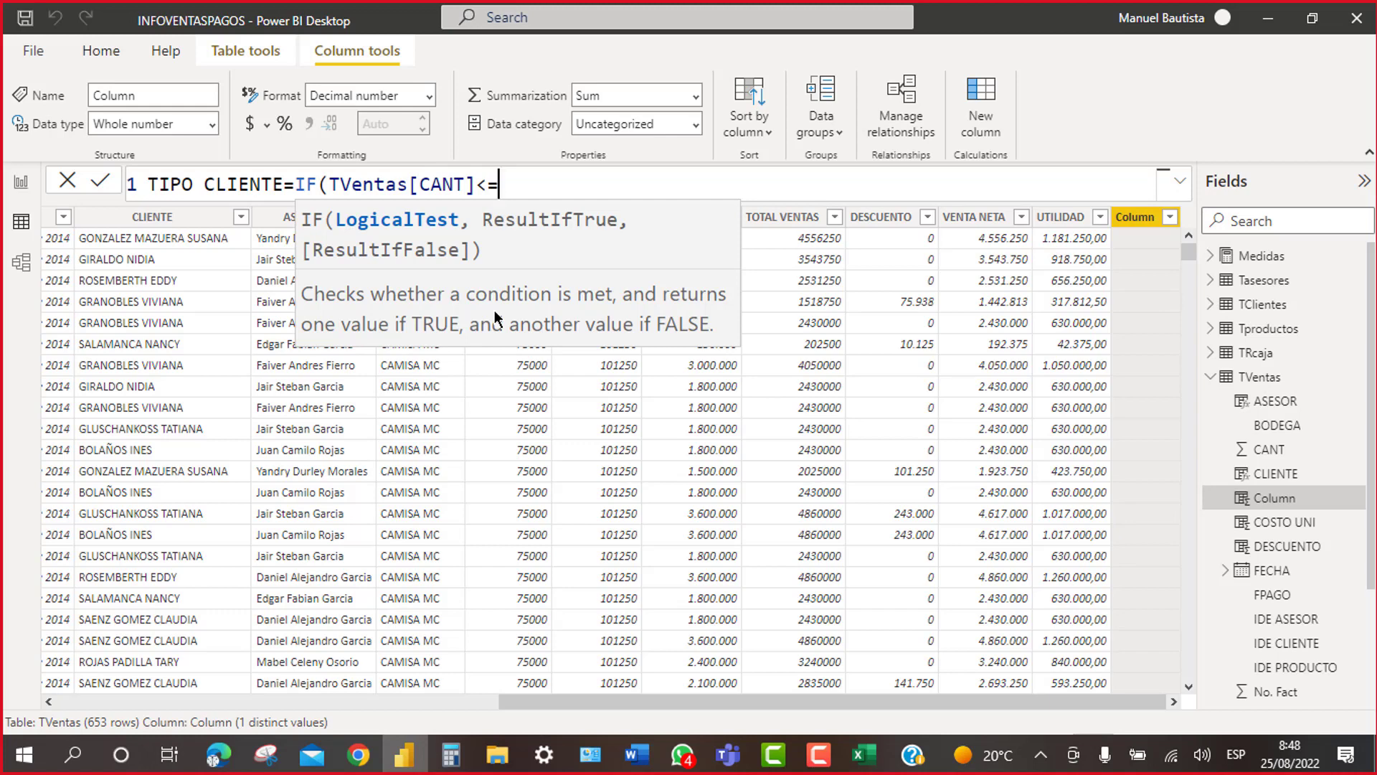
pyautogui.press('BackSpace')
pyautogui.press('BackSpace')
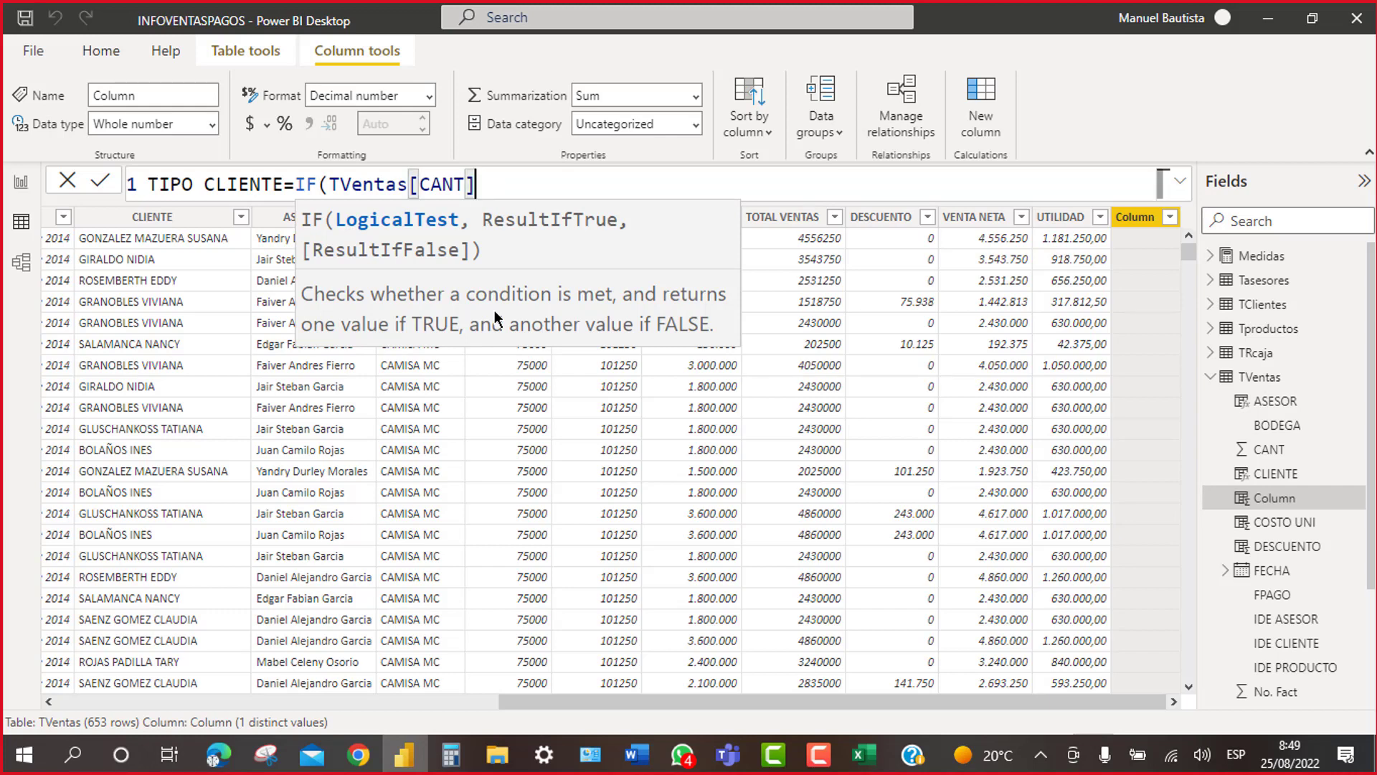
pyautogui.write('<>')
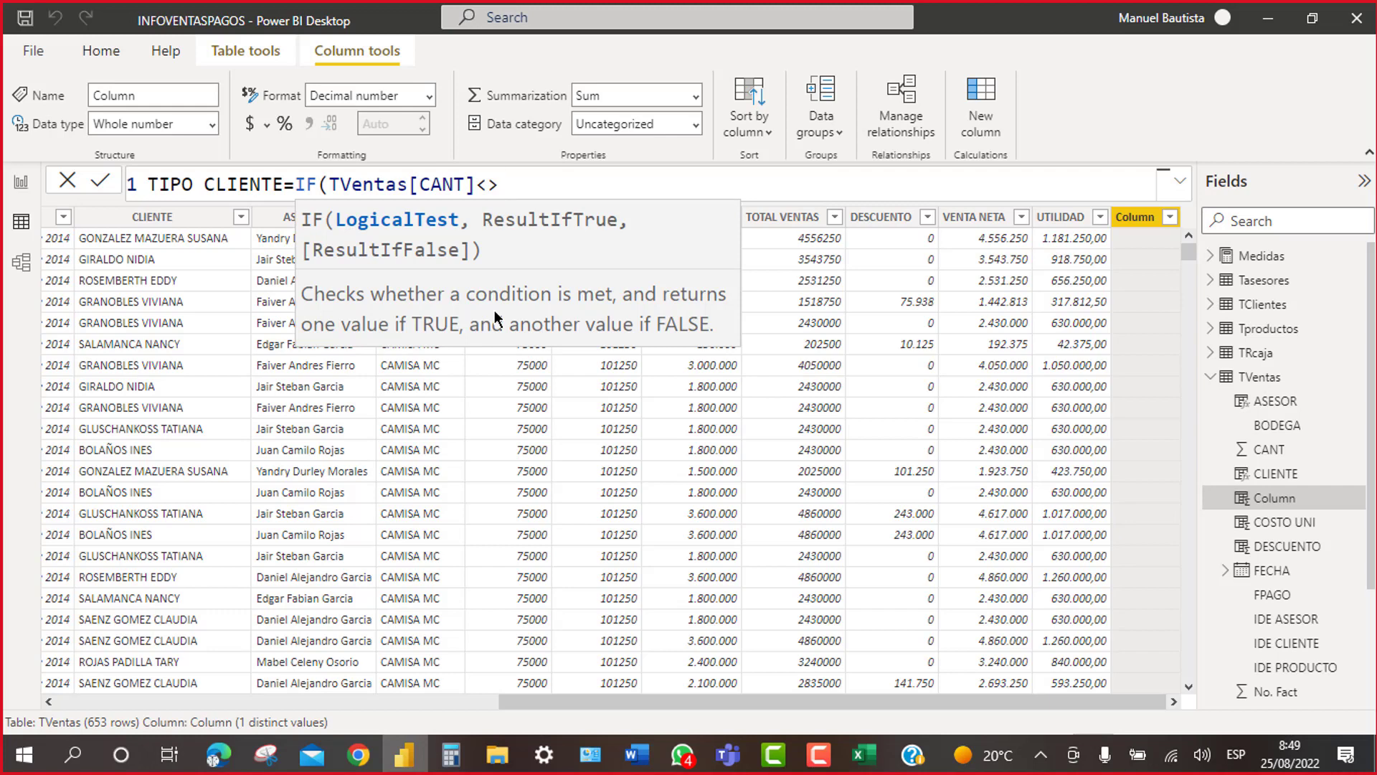
pyautogui.press('BackSpace')
pyautogui.press('BackSpace')
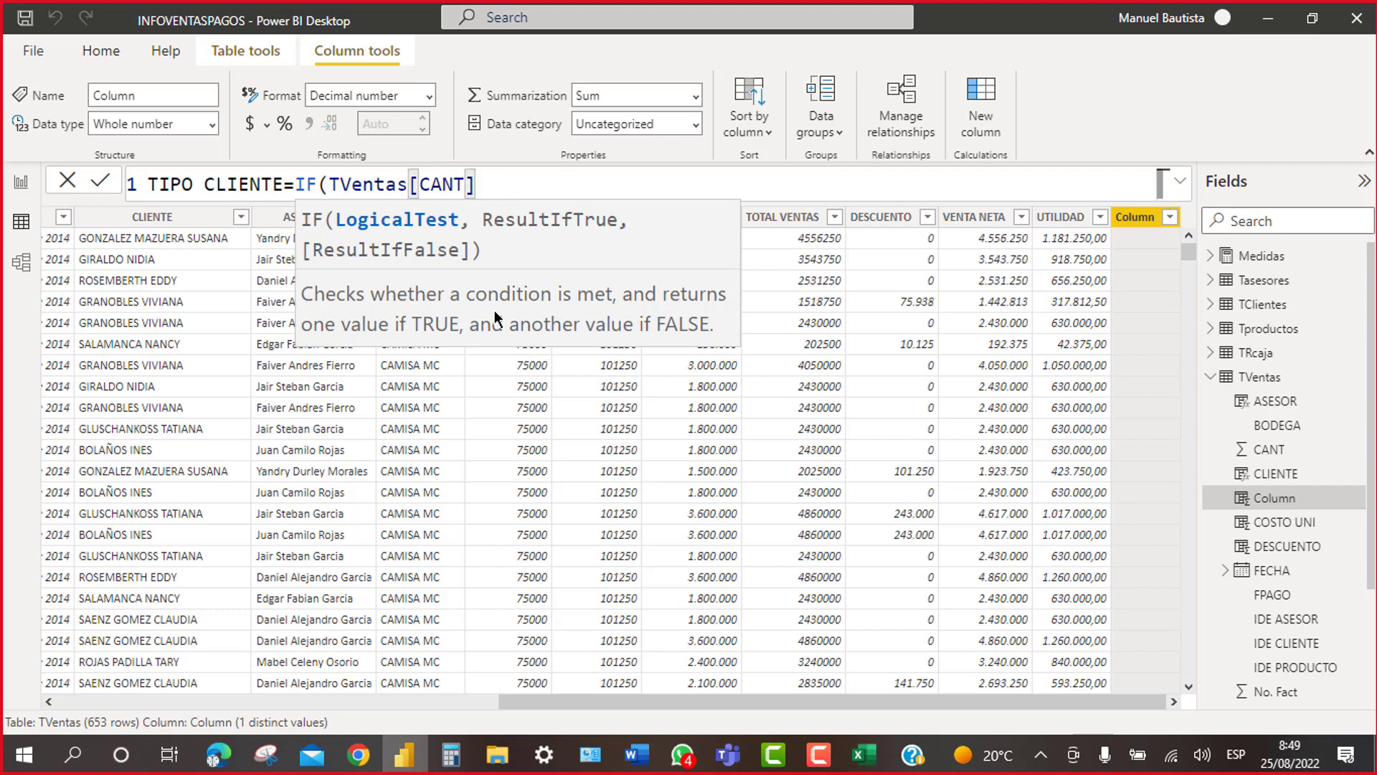
# Step: Complete TIPO CLIENTE as IF(TVentas[CANT]>=150,"MAYORISTA","MINORISTA") and return to the report pages
pyautogui.write('>=')
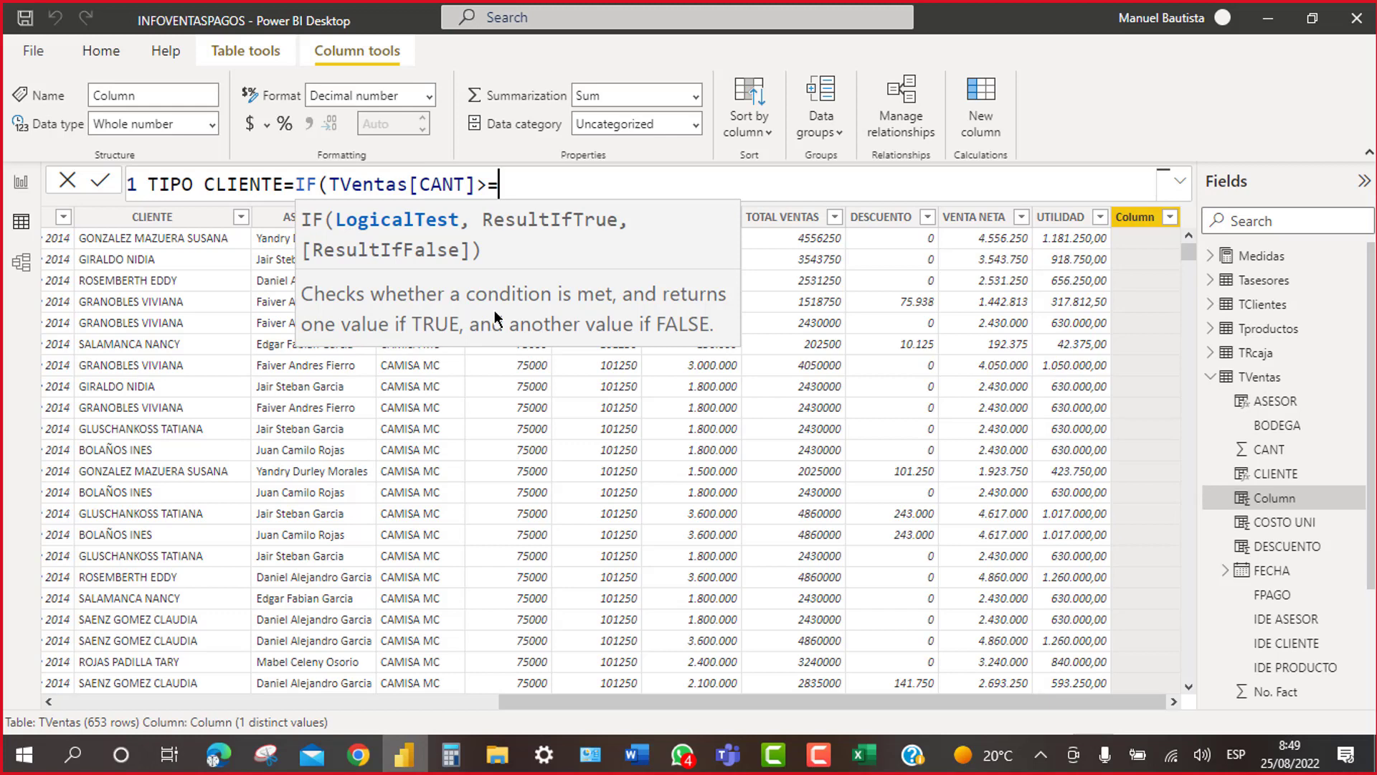
pyautogui.write('150')
pyautogui.write(',')
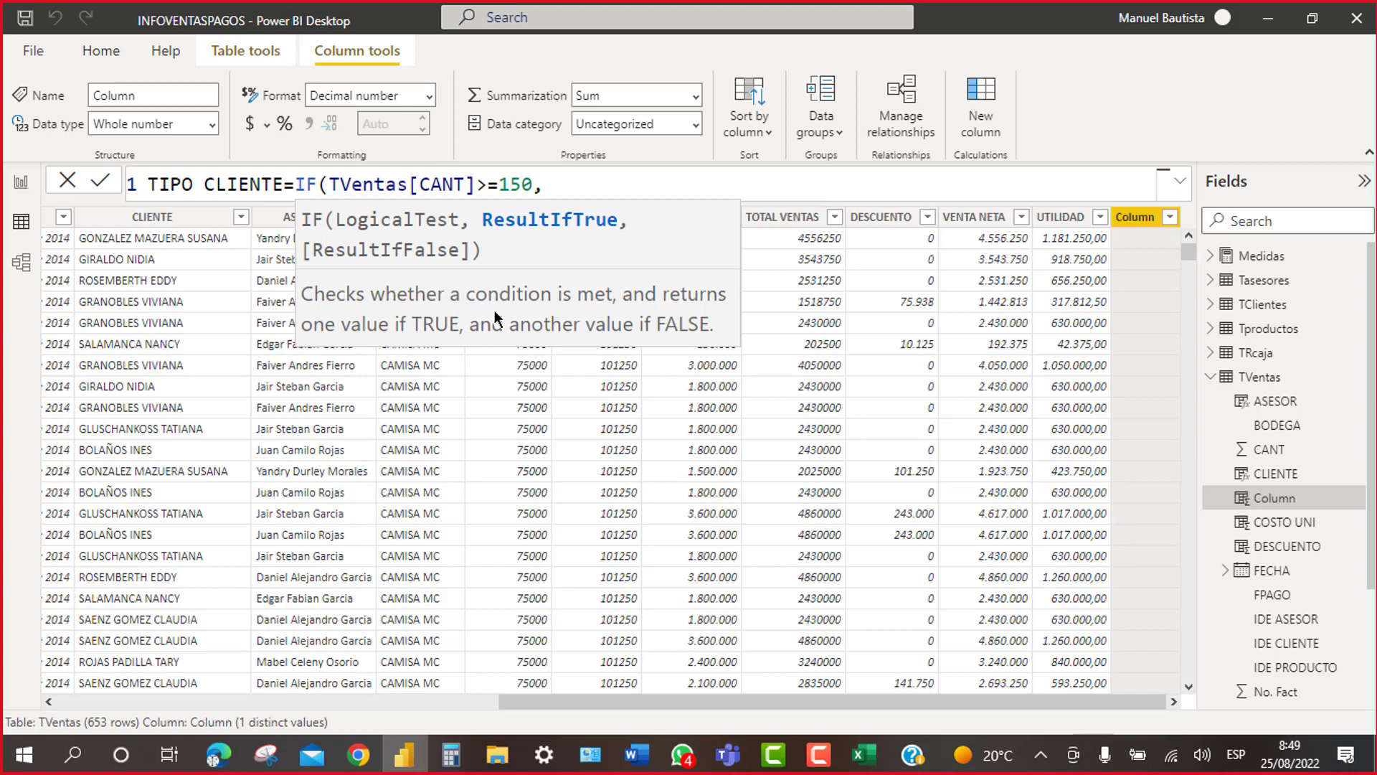
pyautogui.write('"MAYORISTA')
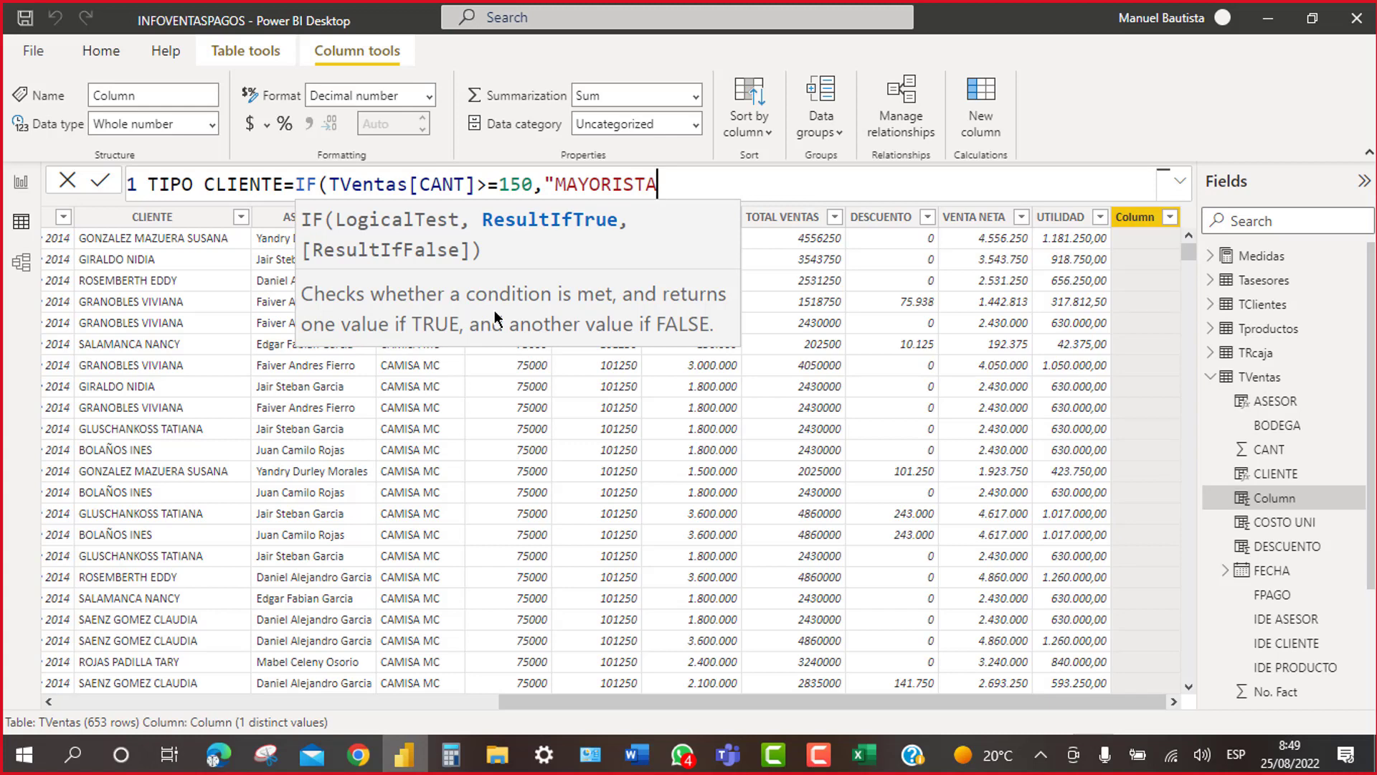
pyautogui.write('",')
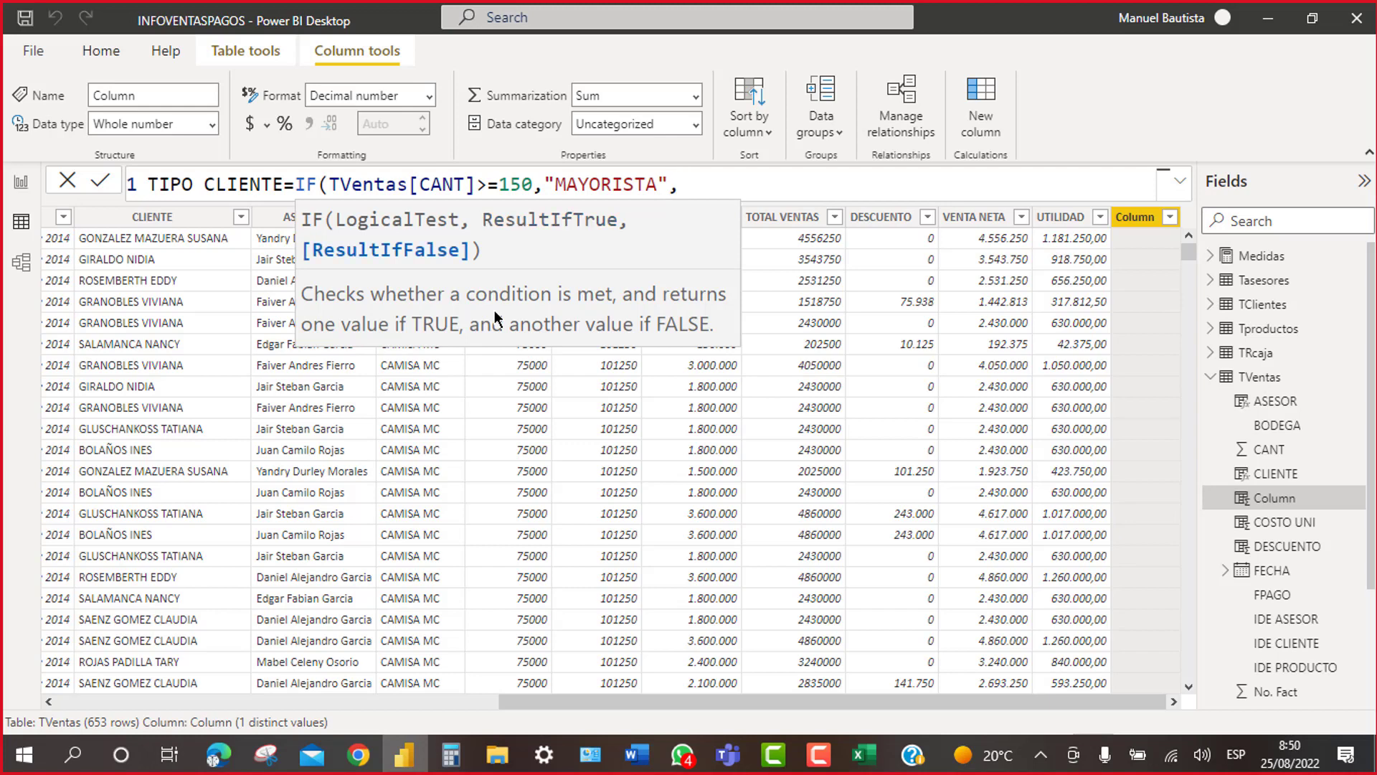
pyautogui.write('"MINORISTA"')
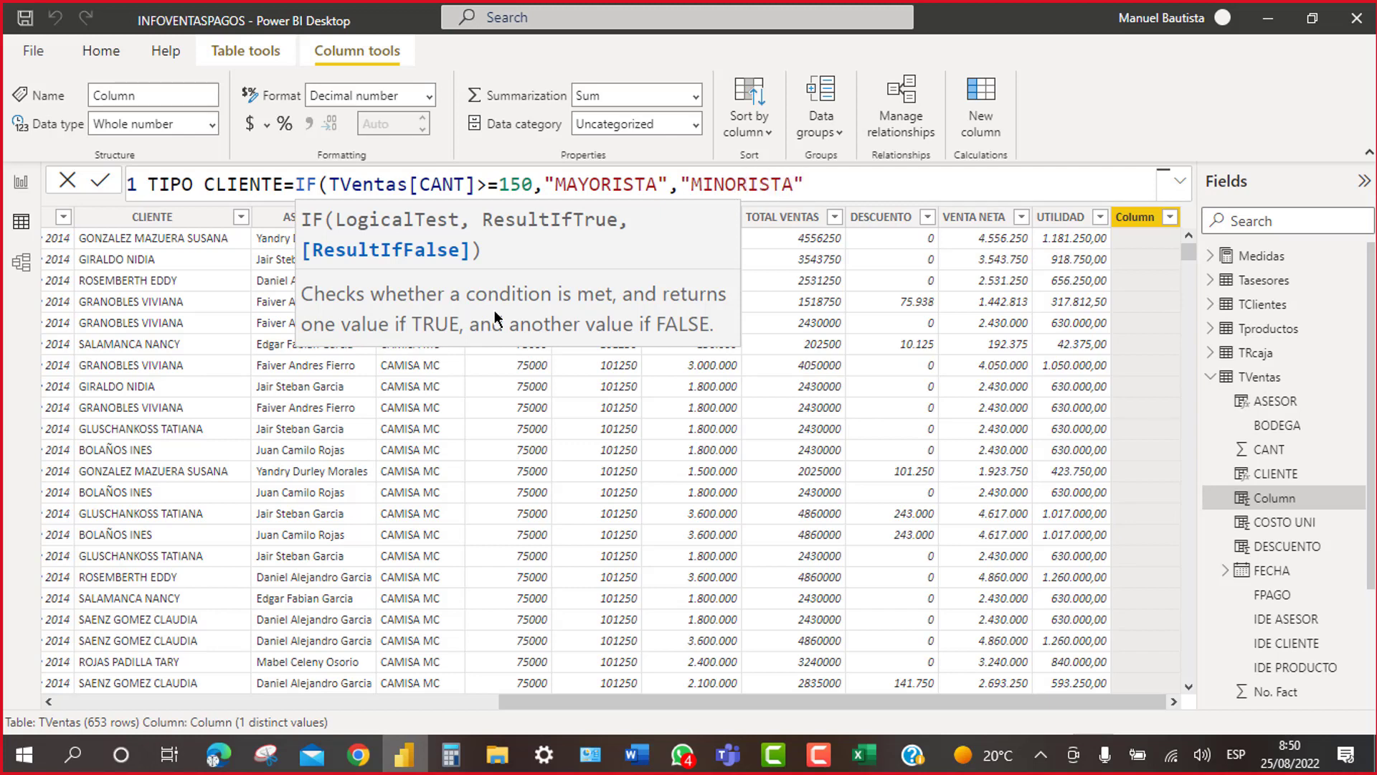
pyautogui.write(')')
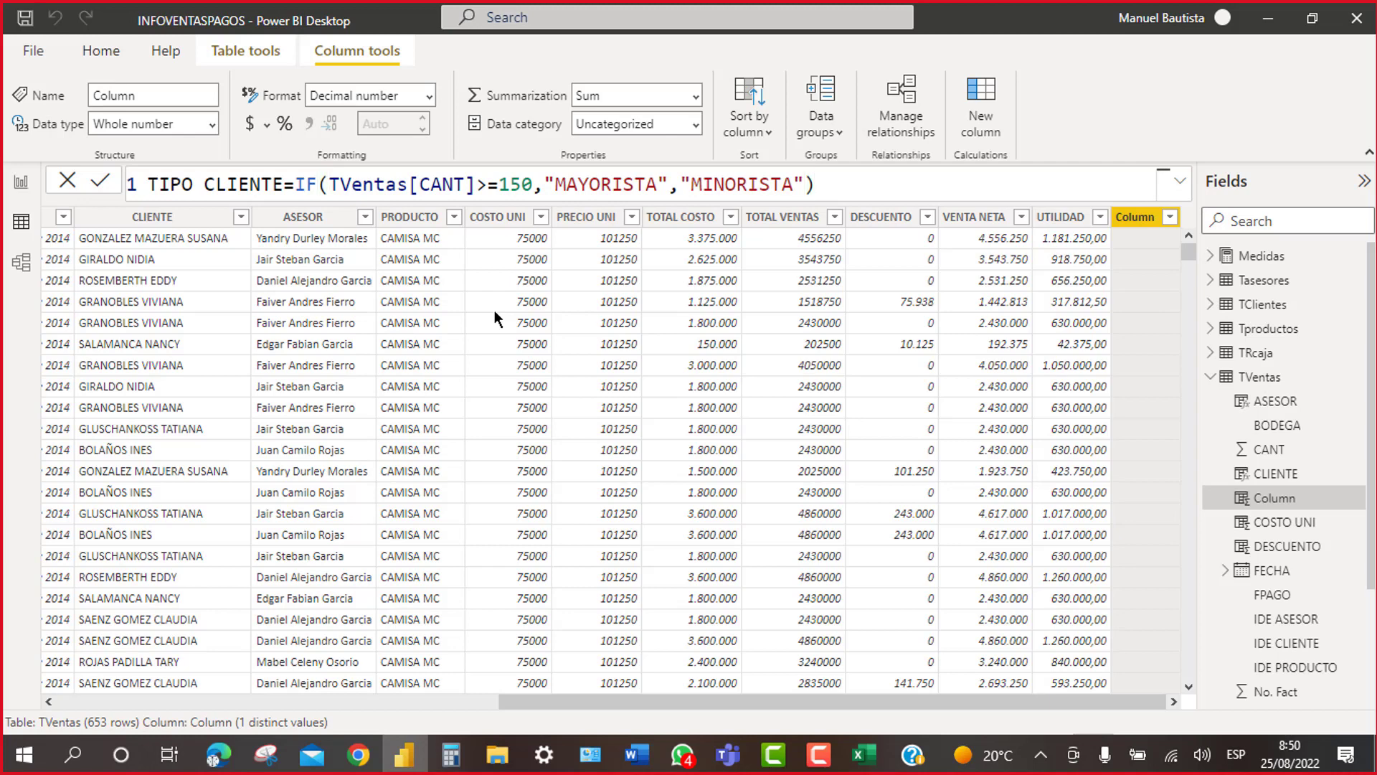
pyautogui.press('Return')
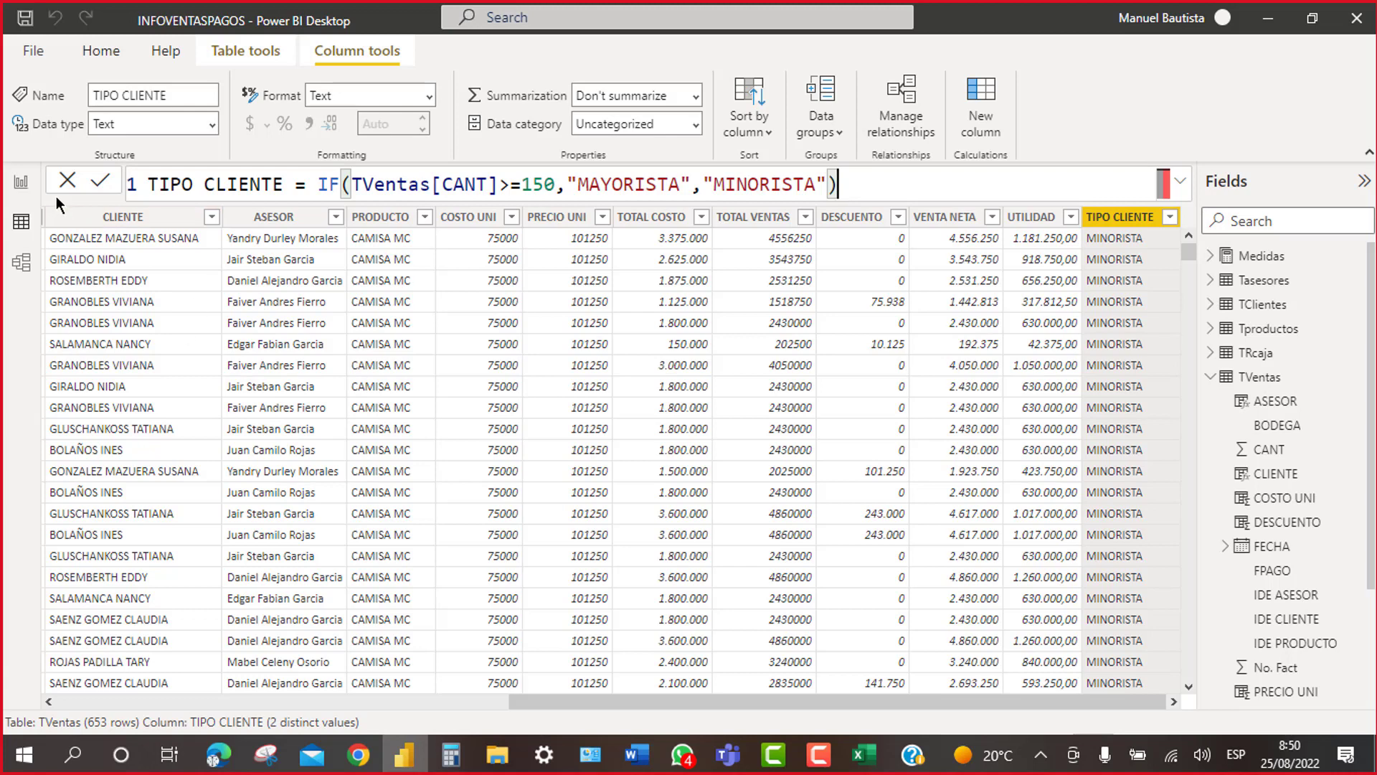
pyautogui.click(23, 188)
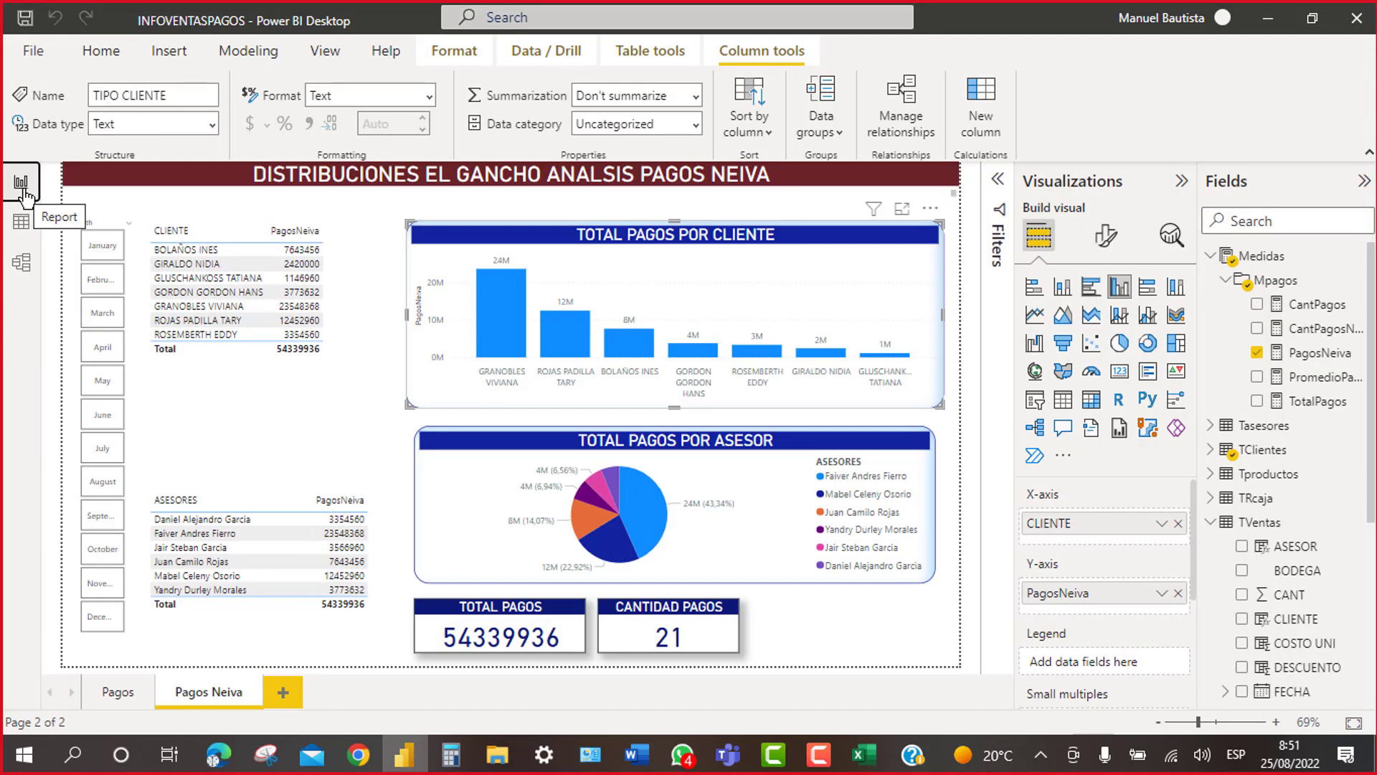
# Step: Add a new blank report page and name it Ventas
pyautogui.click(283, 693)
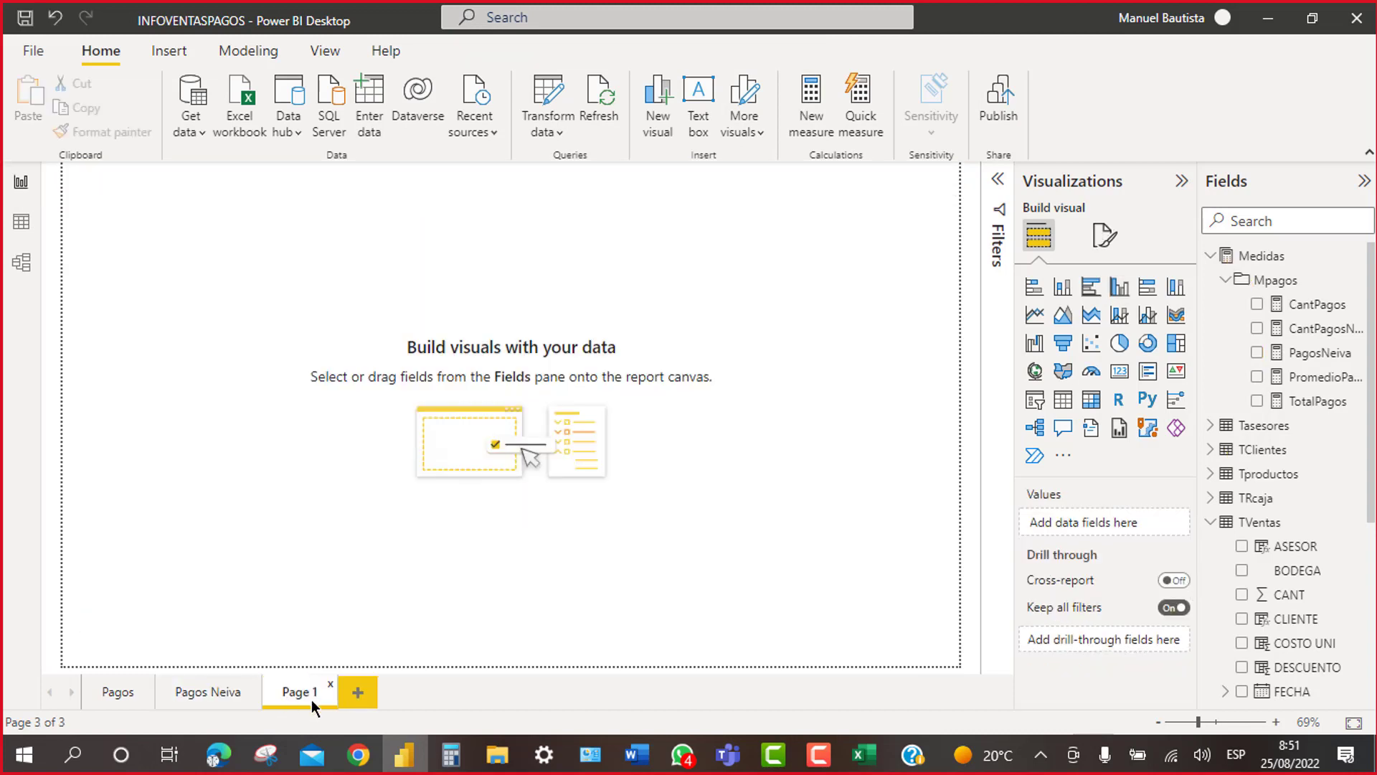
pyautogui.doubleClick(307, 696)
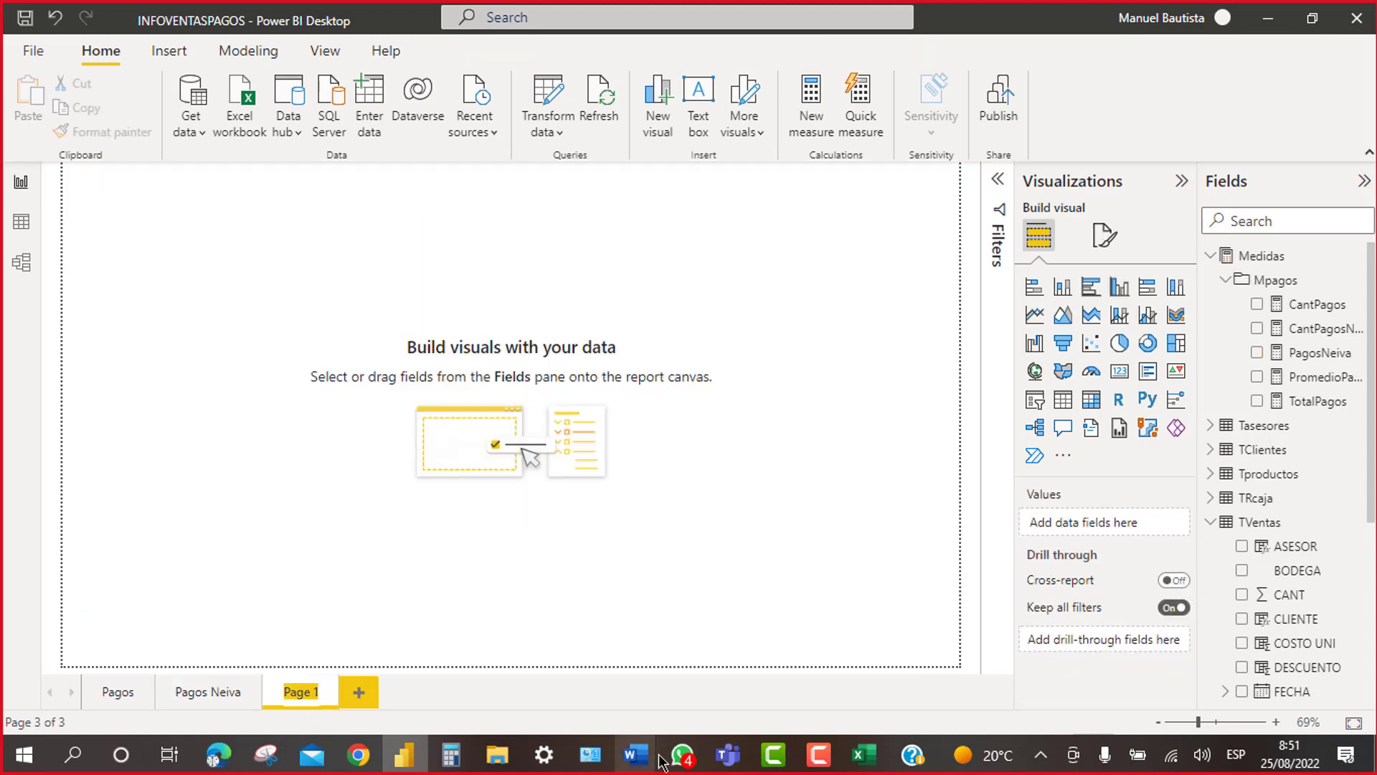
pyautogui.moveTo(659, 756)
pyautogui.write('vET')
pyautogui.press('BackSpace')
pyautogui.press('BackSpace')
pyautogui.press('BackSpace')
pyautogui.write('vENTAS')
pyautogui.press('BackSpace')
pyautogui.press('BackSpace')
pyautogui.press('BackSpace')
pyautogui.press('BackSpace')
pyautogui.press('BackSpace')
pyautogui.press('BackSpace')
pyautogui.write('Ventas')
pyautogui.press('Return')
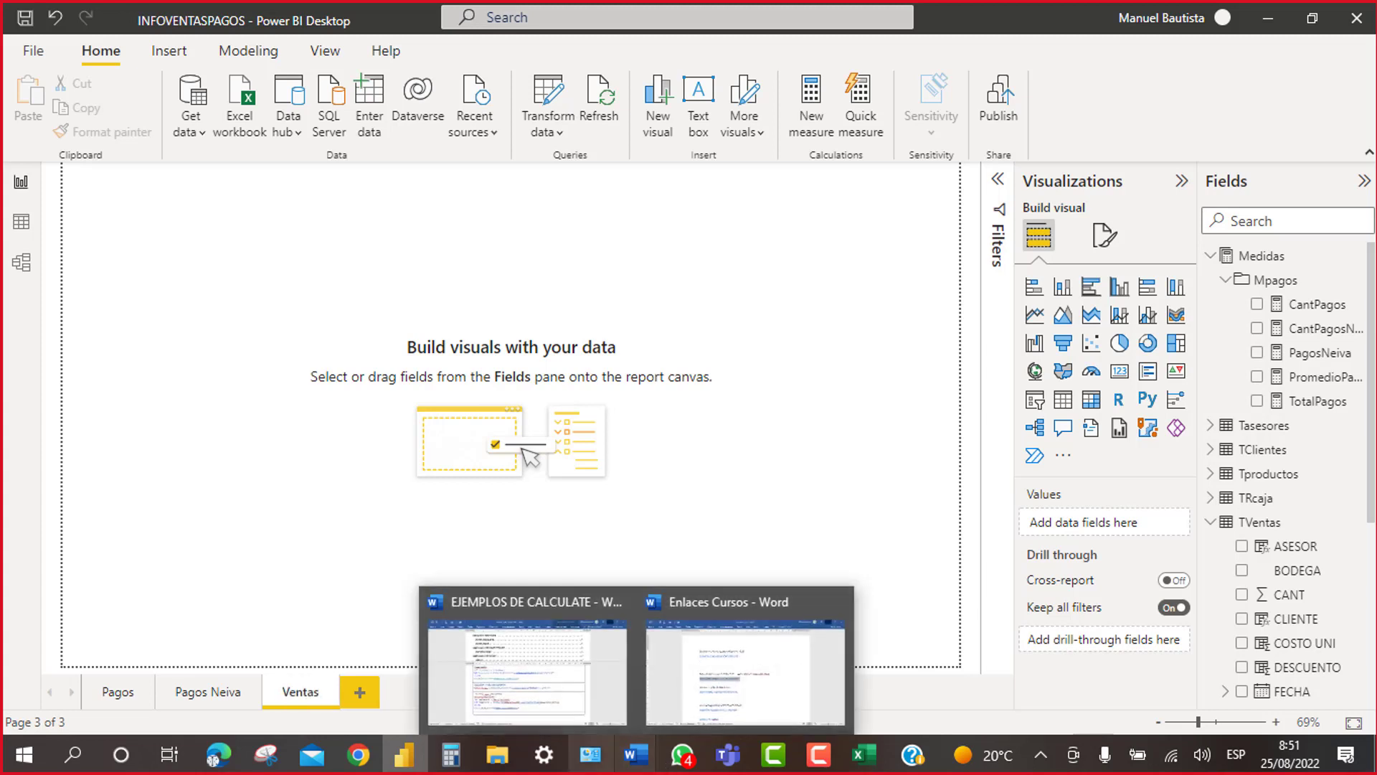
# Step: Add another blank page named Descuentos, then go back to the table data
pyautogui.click(360, 693)
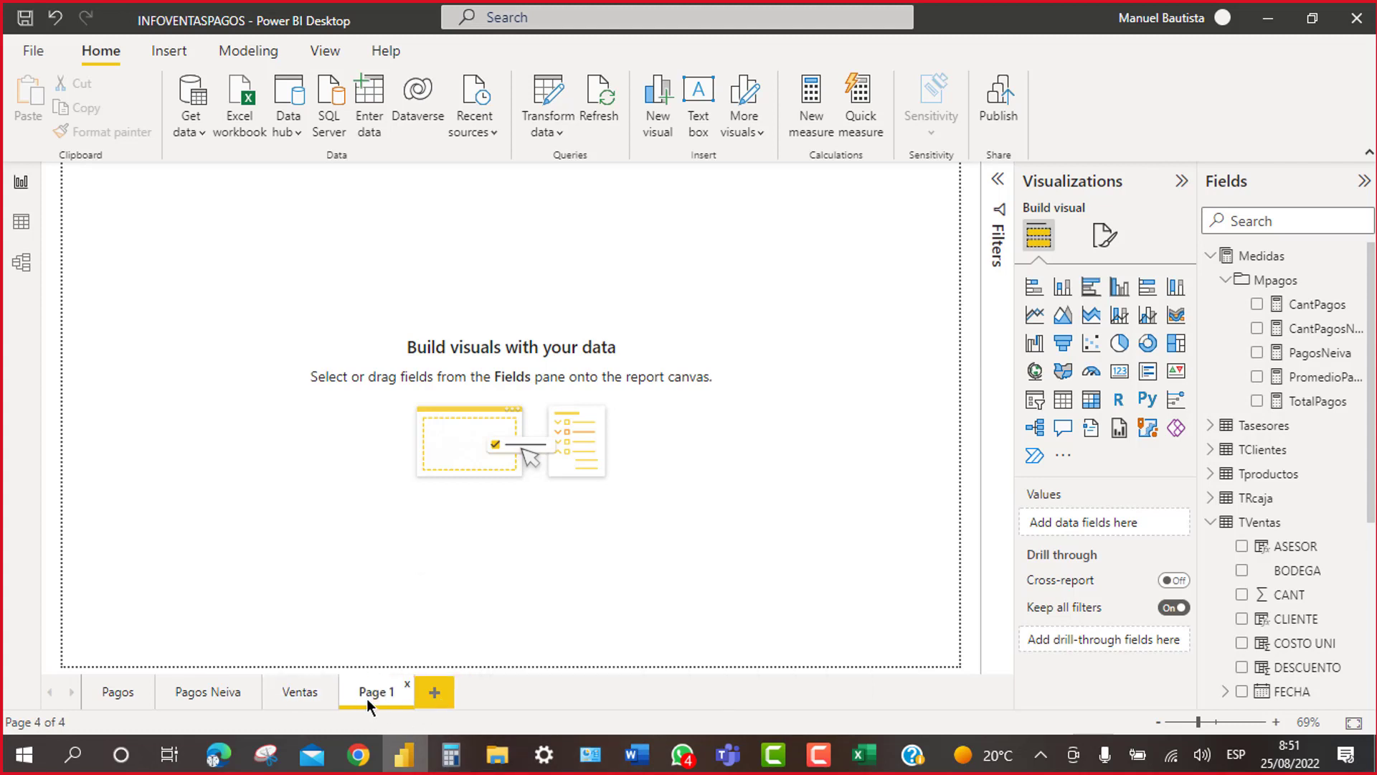
pyautogui.doubleClick(390, 697)
pyautogui.write('Descuentos')
pyautogui.press('Return')
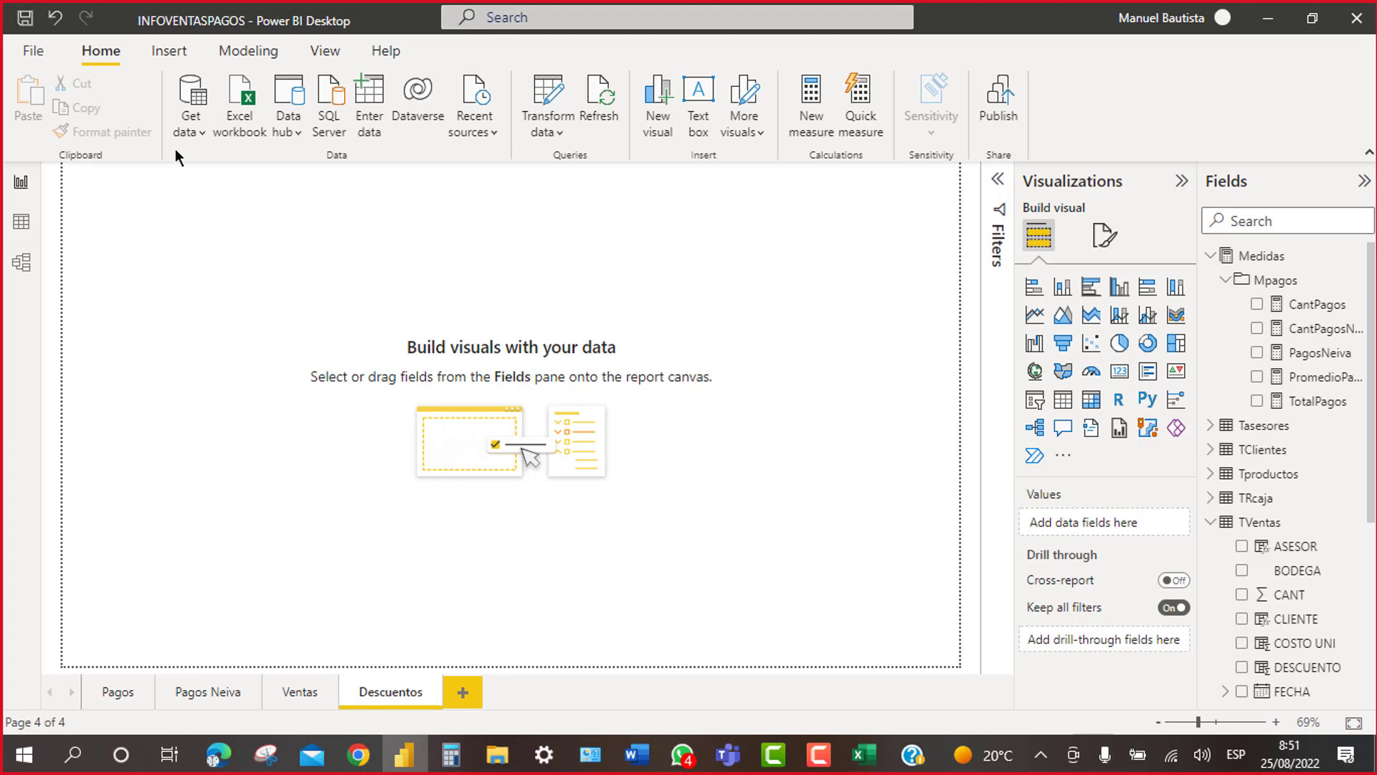
pyautogui.click(14, 225)
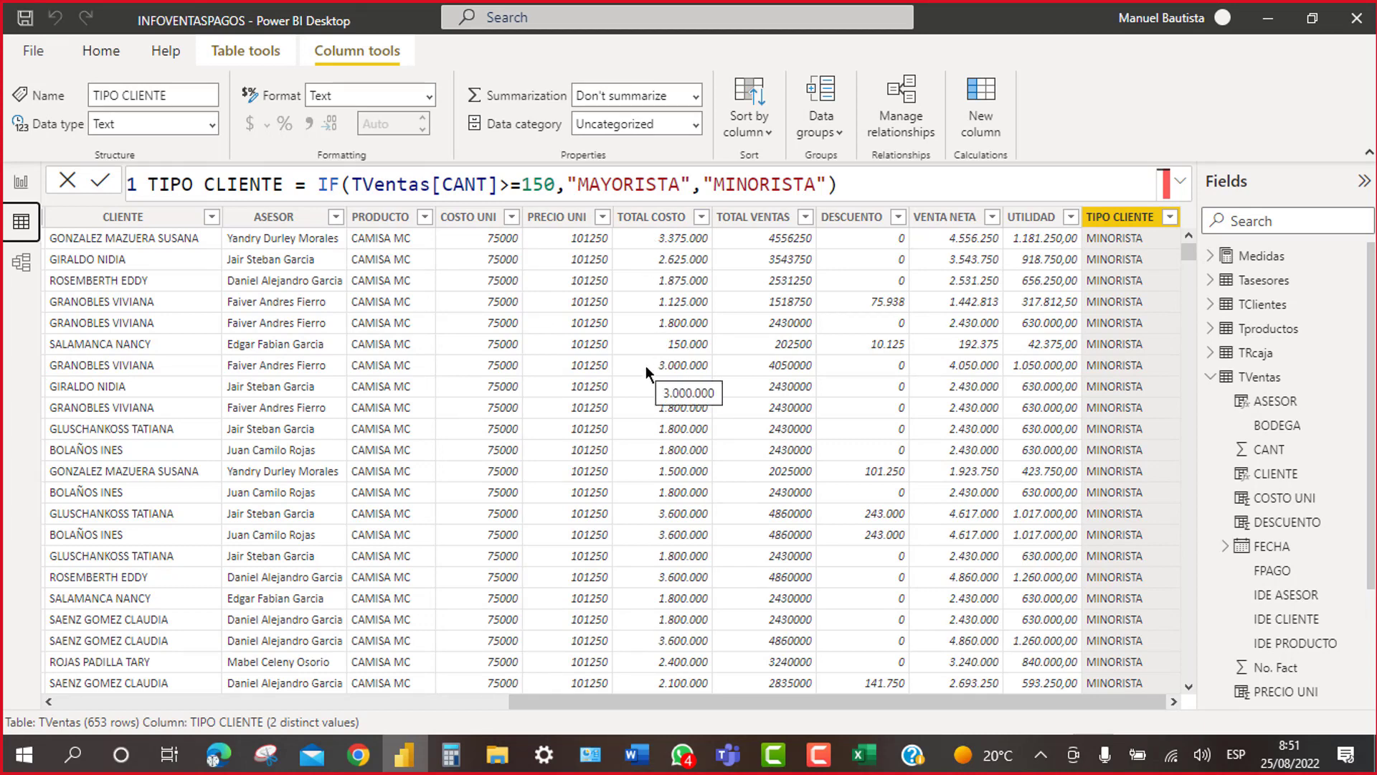
# Step: Create the Medidas measure TotalCostos = SUM(TVentas[TOTAL COSTO])
pyautogui.click(1256, 265)
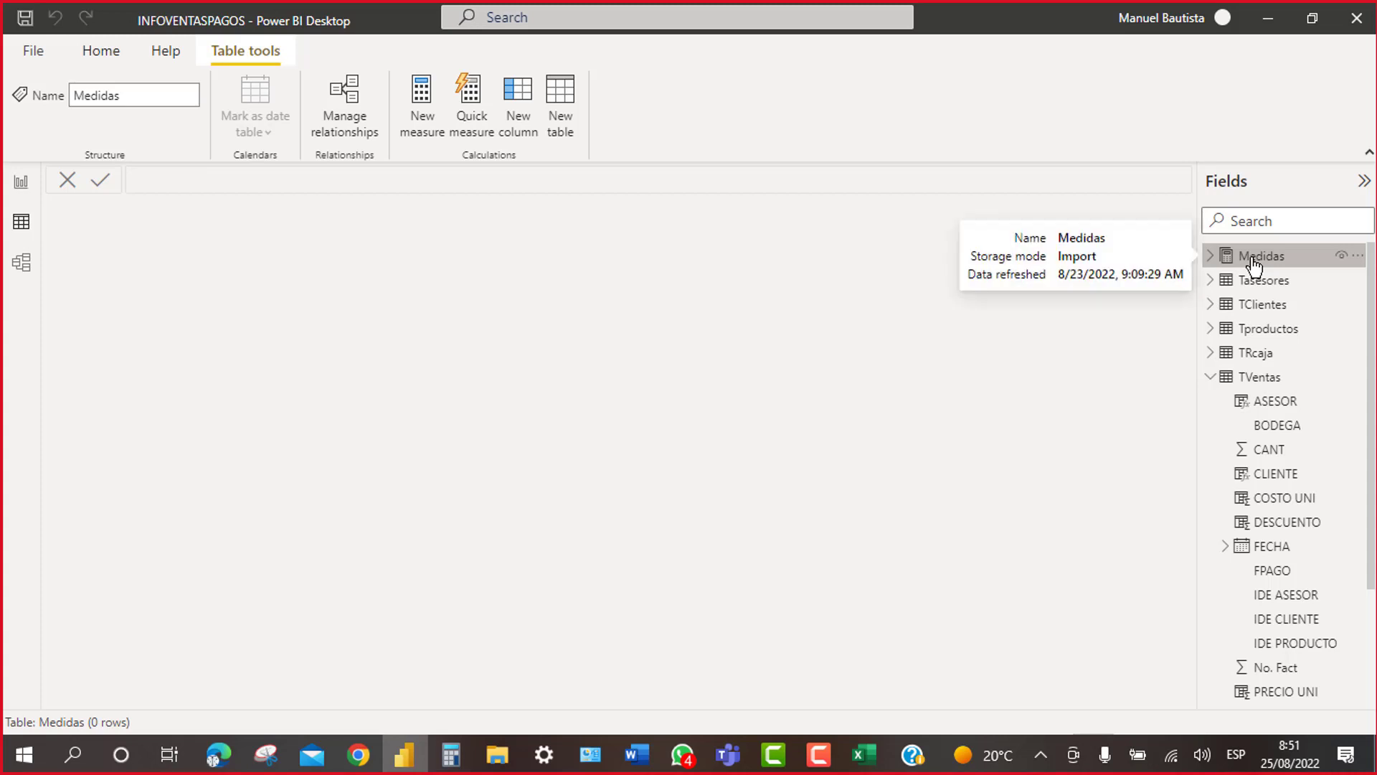
pyautogui.rightClick(1254, 267)
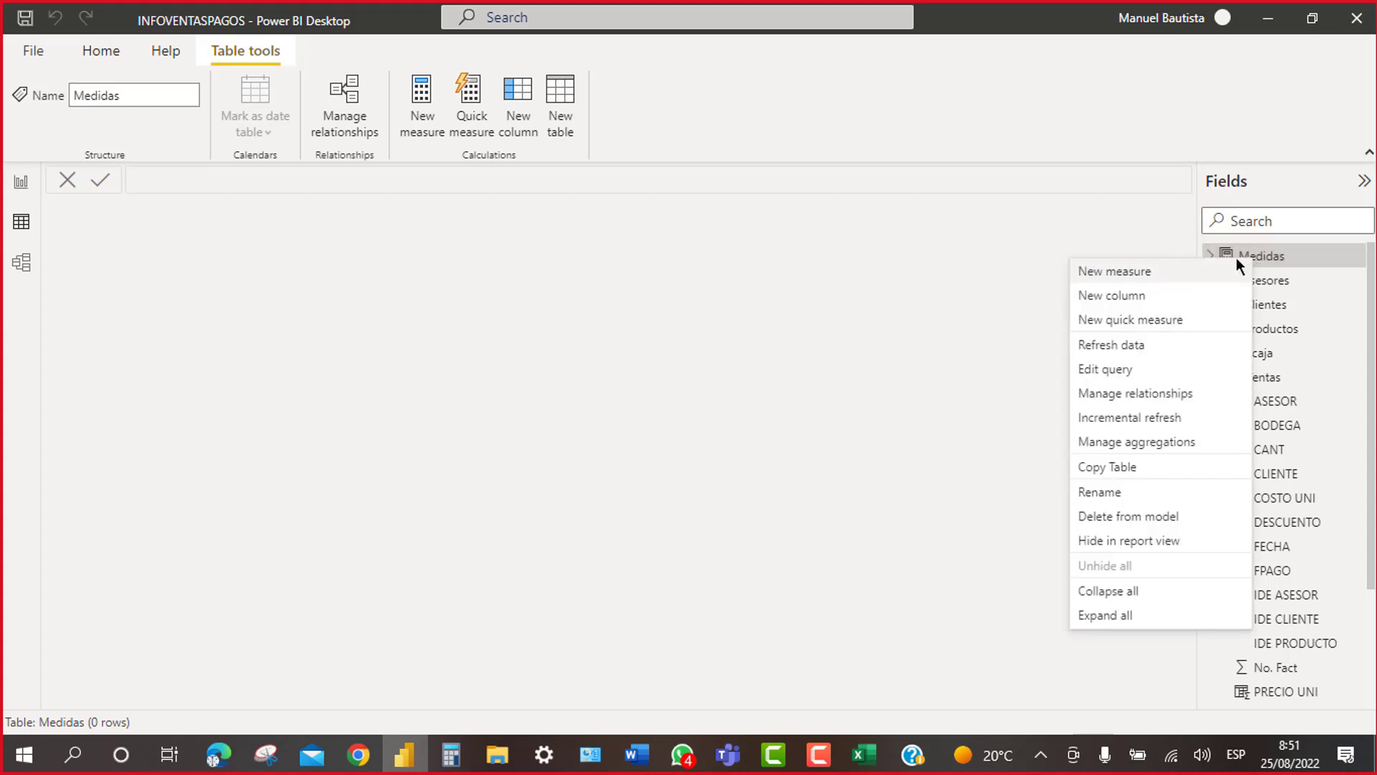
pyautogui.click(1133, 277)
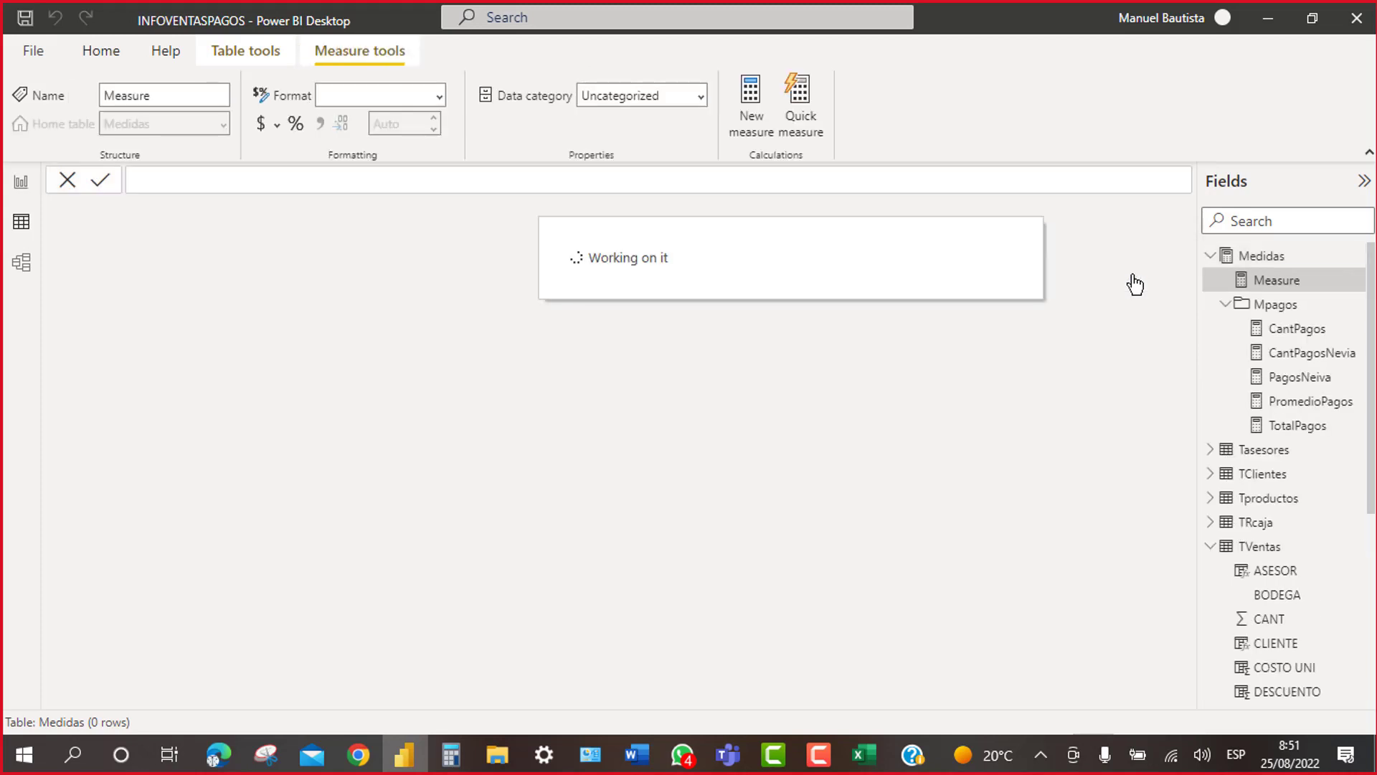
pyautogui.write('total')
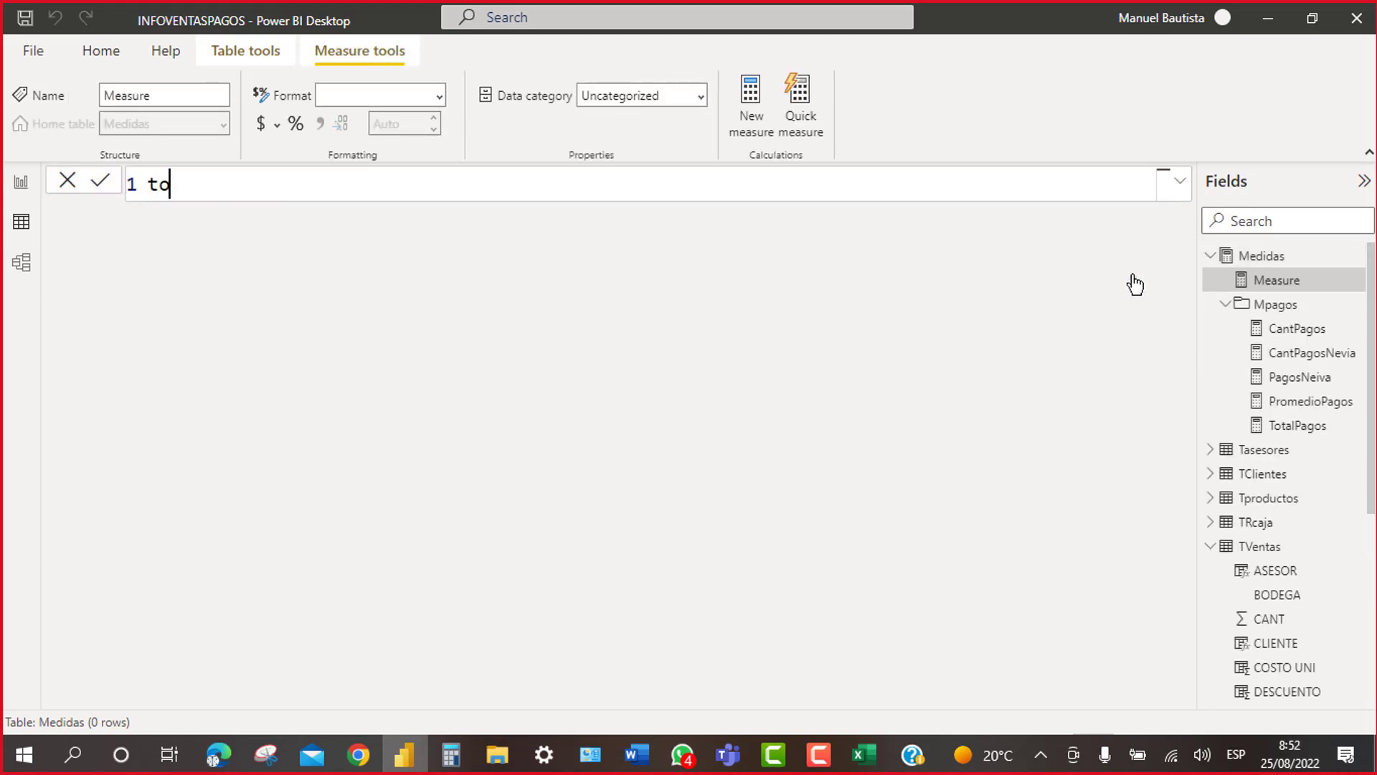
pyautogui.press('BackSpace')
pyautogui.press('BackSpace')
pyautogui.press('BackSpace')
pyautogui.press('BackSpace')
pyautogui.press('BackSpace')
pyautogui.write('TotalCostos')
pyautogui.press('BackSpace')
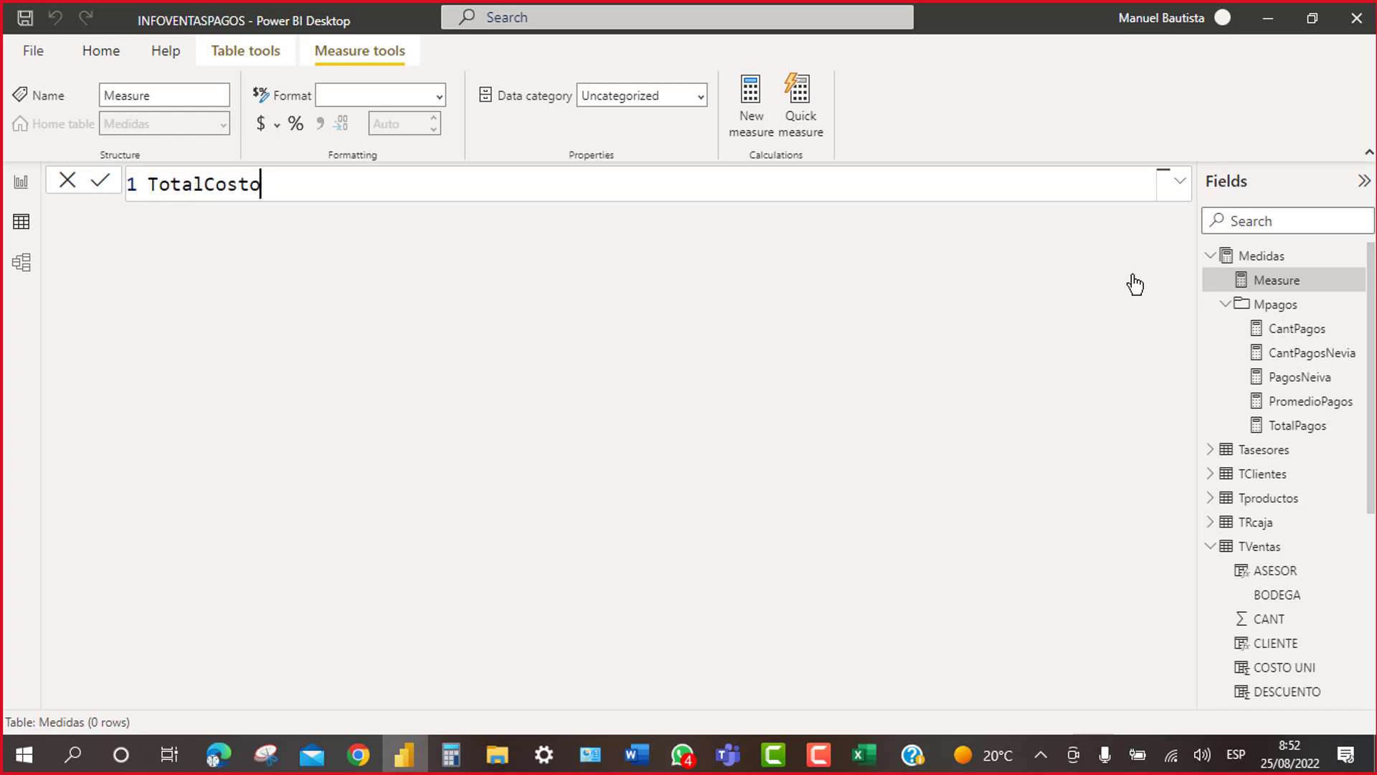
pyautogui.write('s=sum')
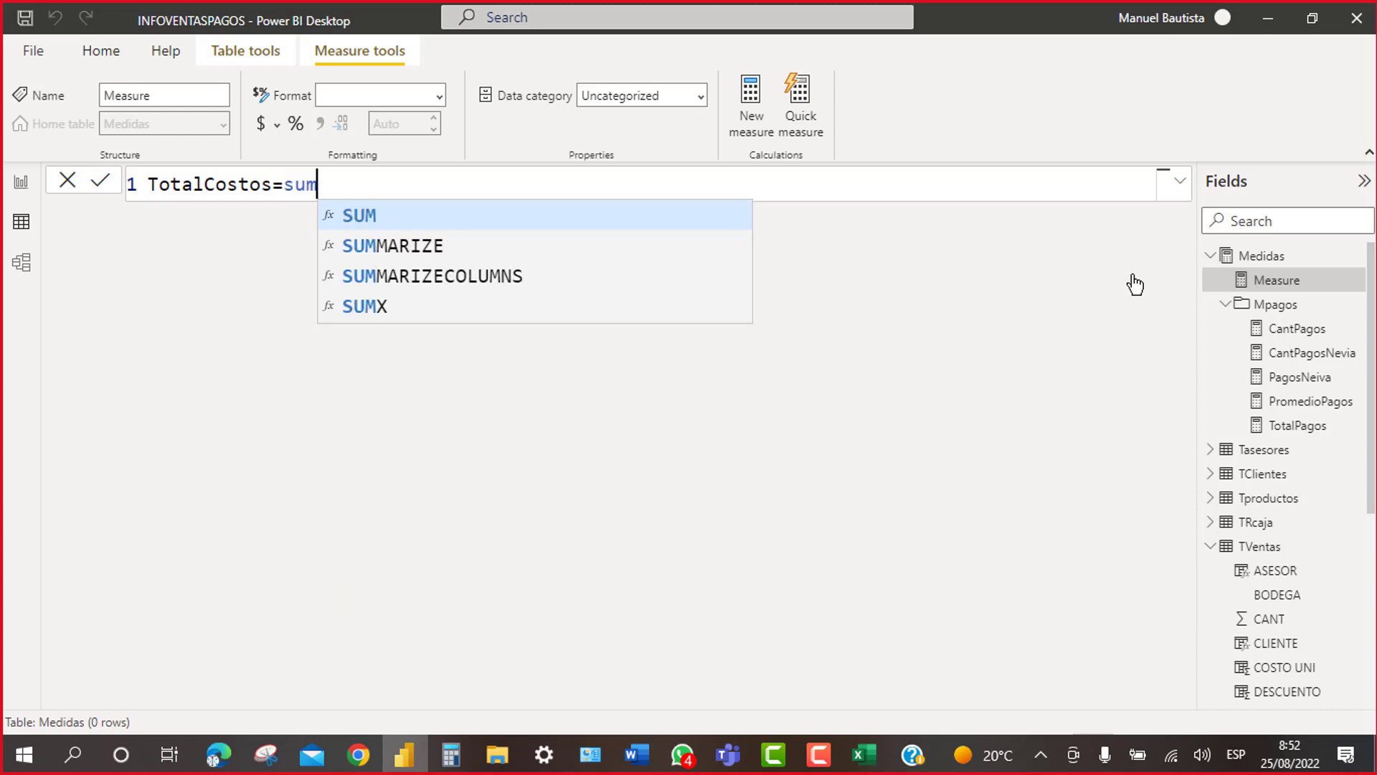
pyautogui.write('(tv')
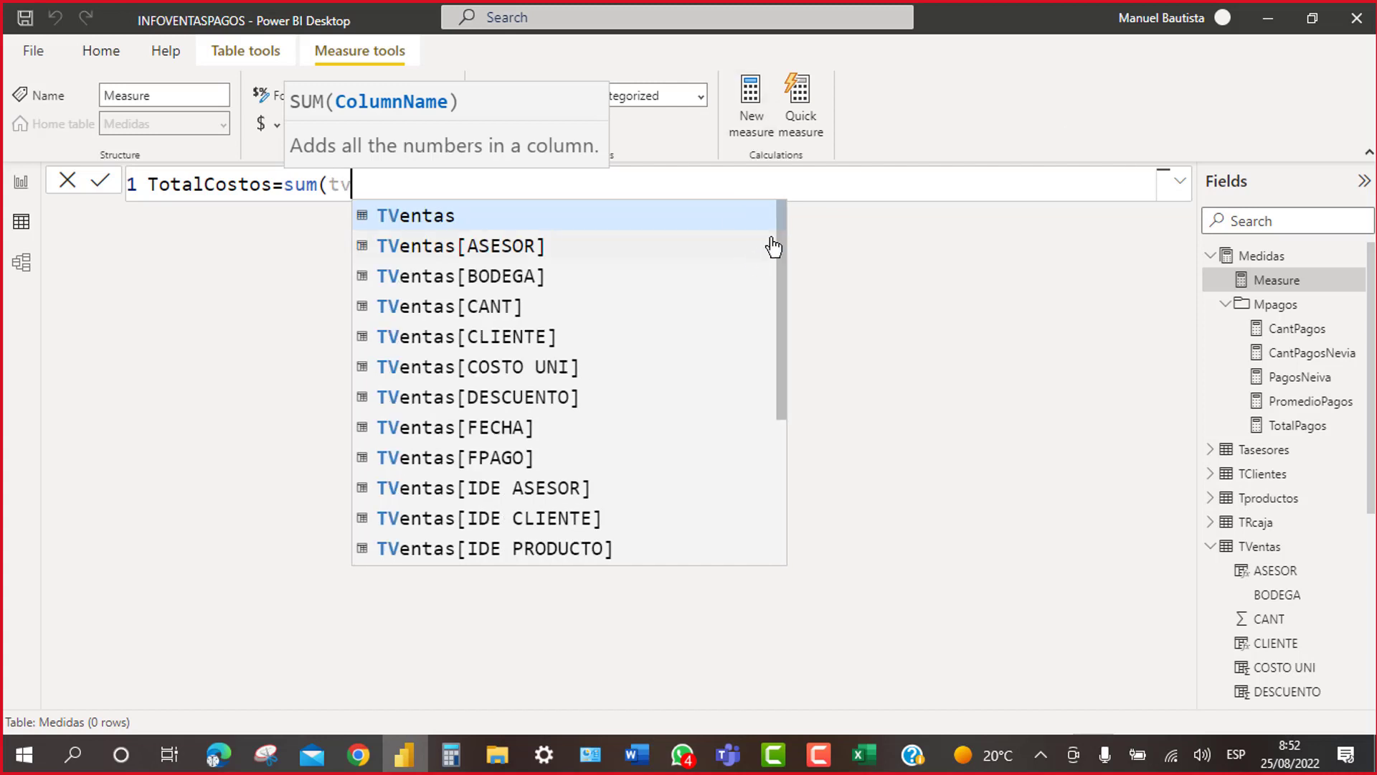
pyautogui.moveTo(782, 242); pyautogui.dragTo(746, 445)
pyautogui.click(537, 457)
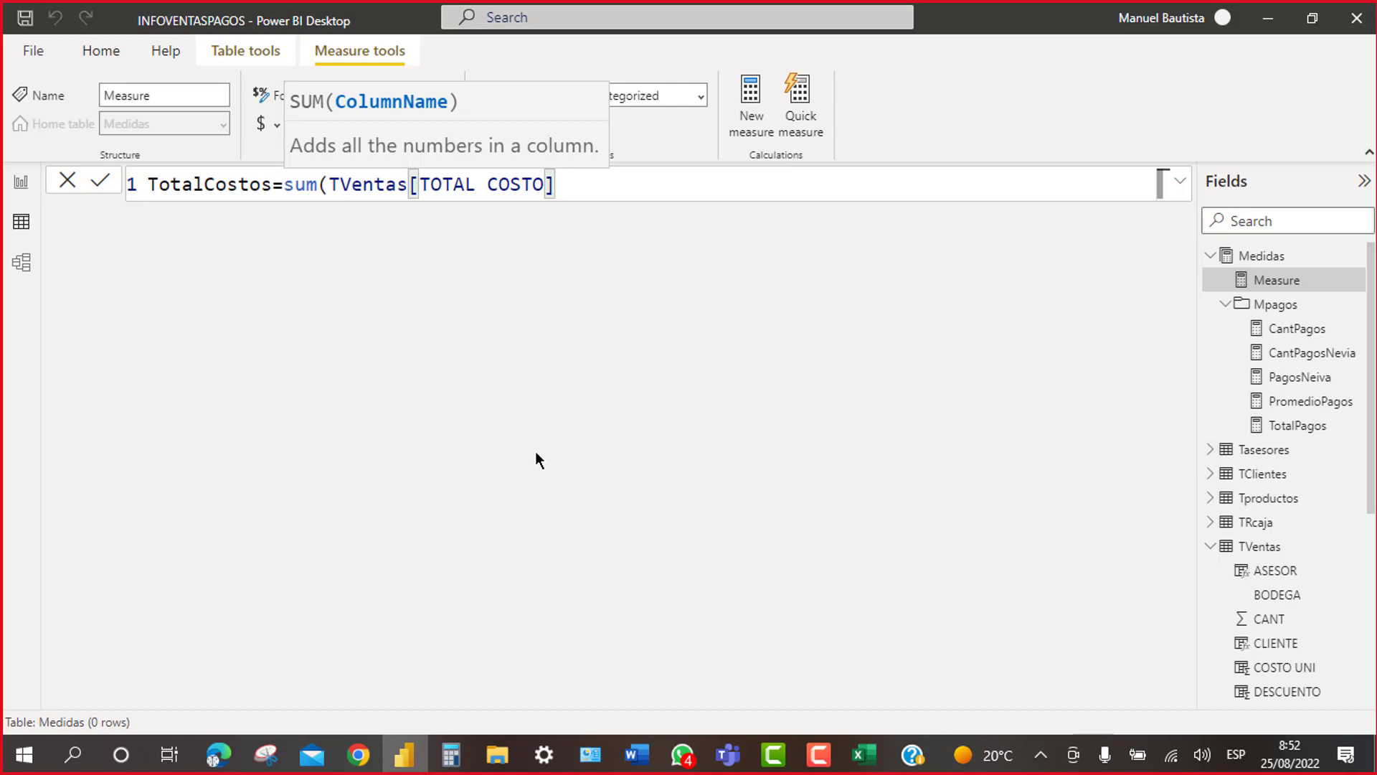
pyautogui.press('Return')
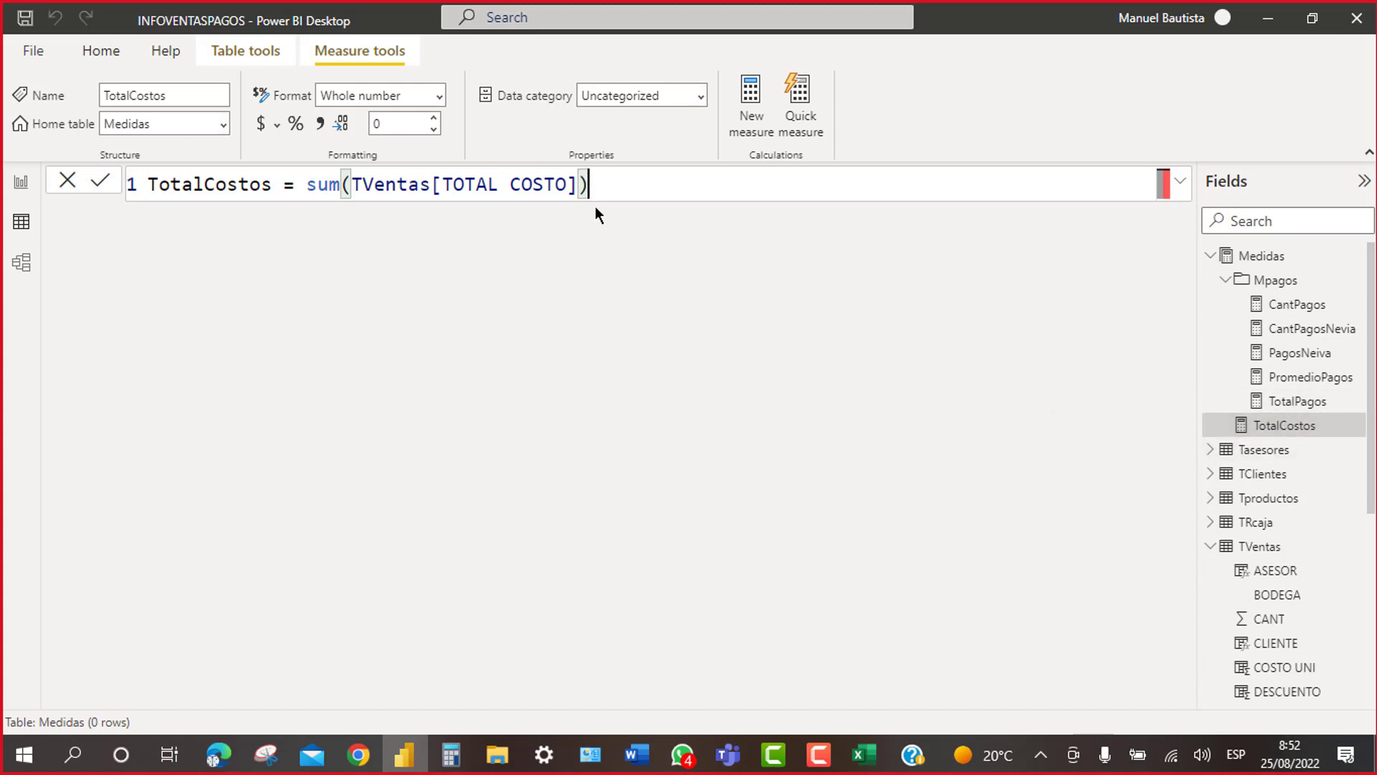
# Step: Add the measure TotalVta = SUM(TVentas[VENTA NETA]) to the Medidas table
pyautogui.click(1264, 260)
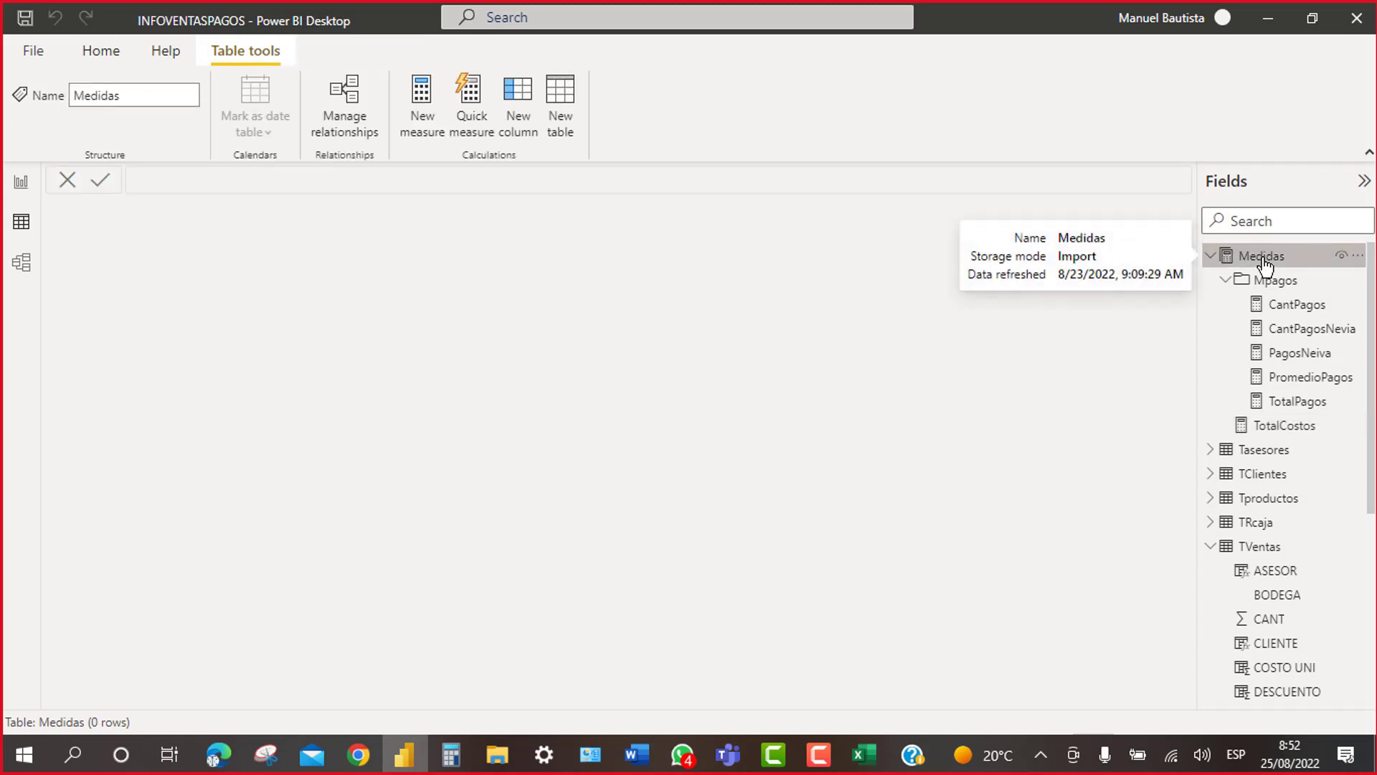
pyautogui.rightClick(1264, 265)
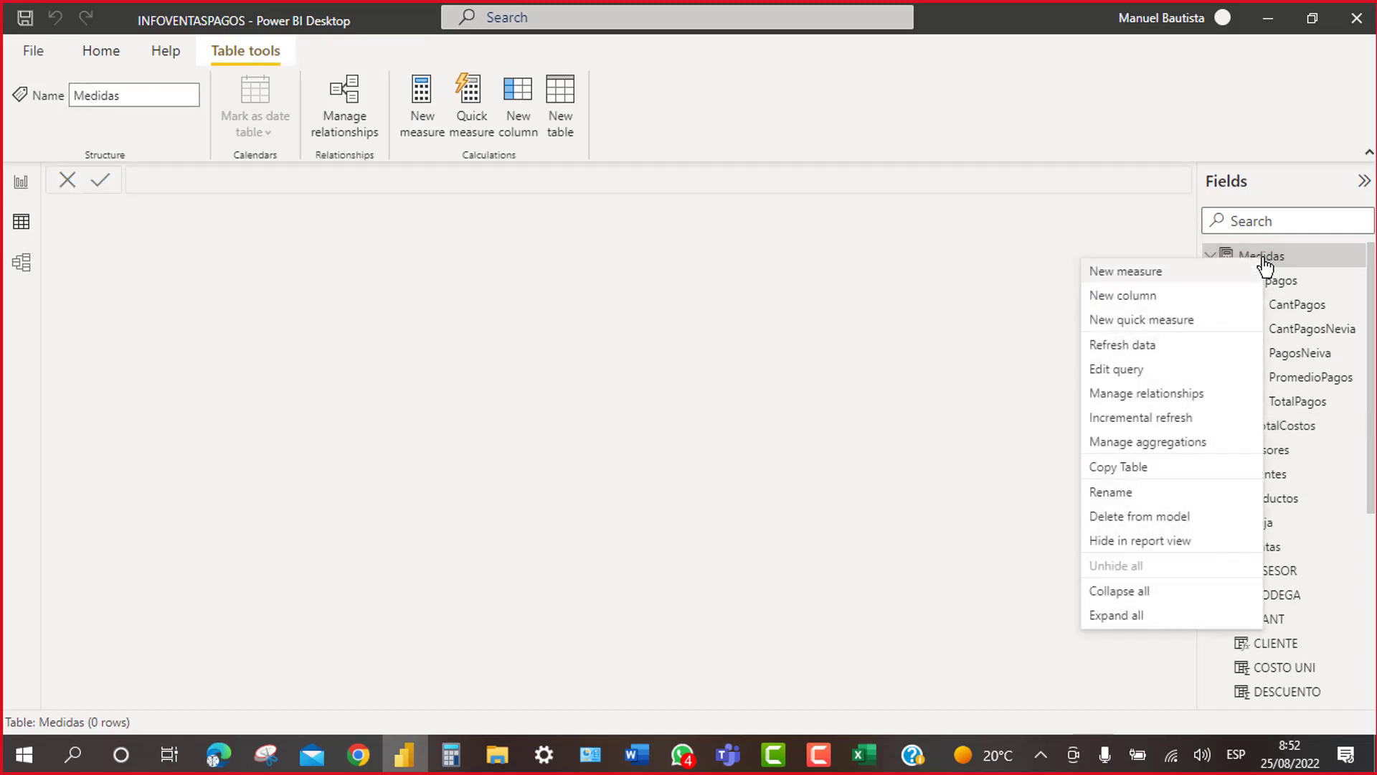
pyautogui.click(1146, 274)
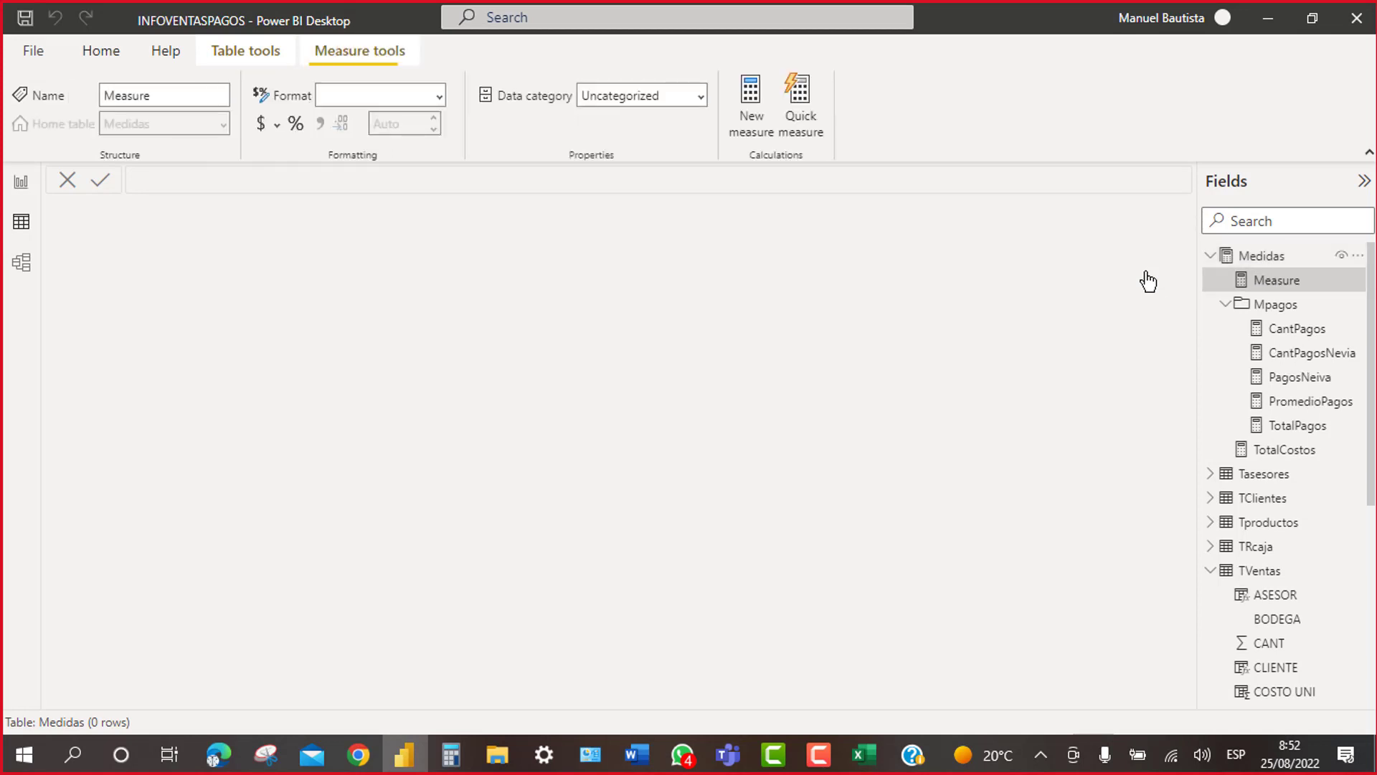
pyautogui.write('T')
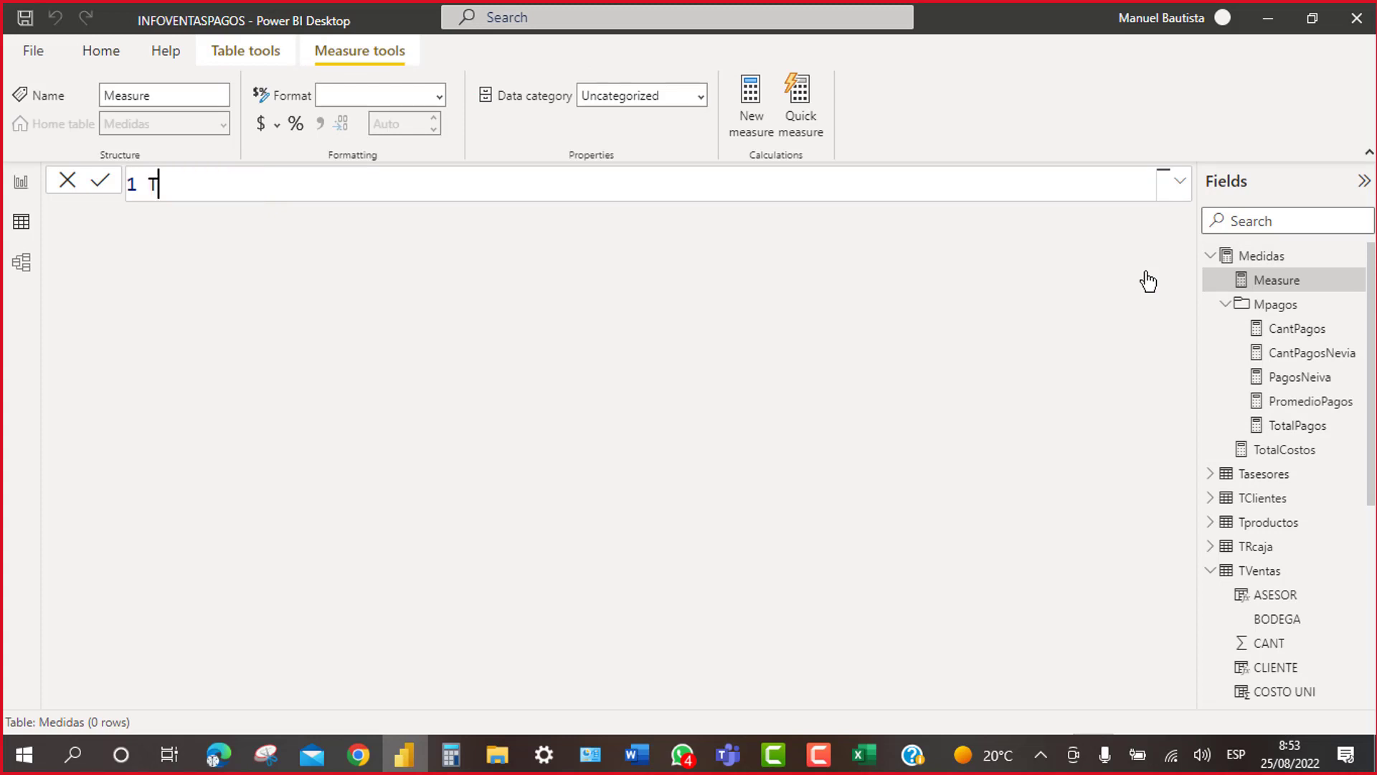
pyautogui.write('otalVta=sum')
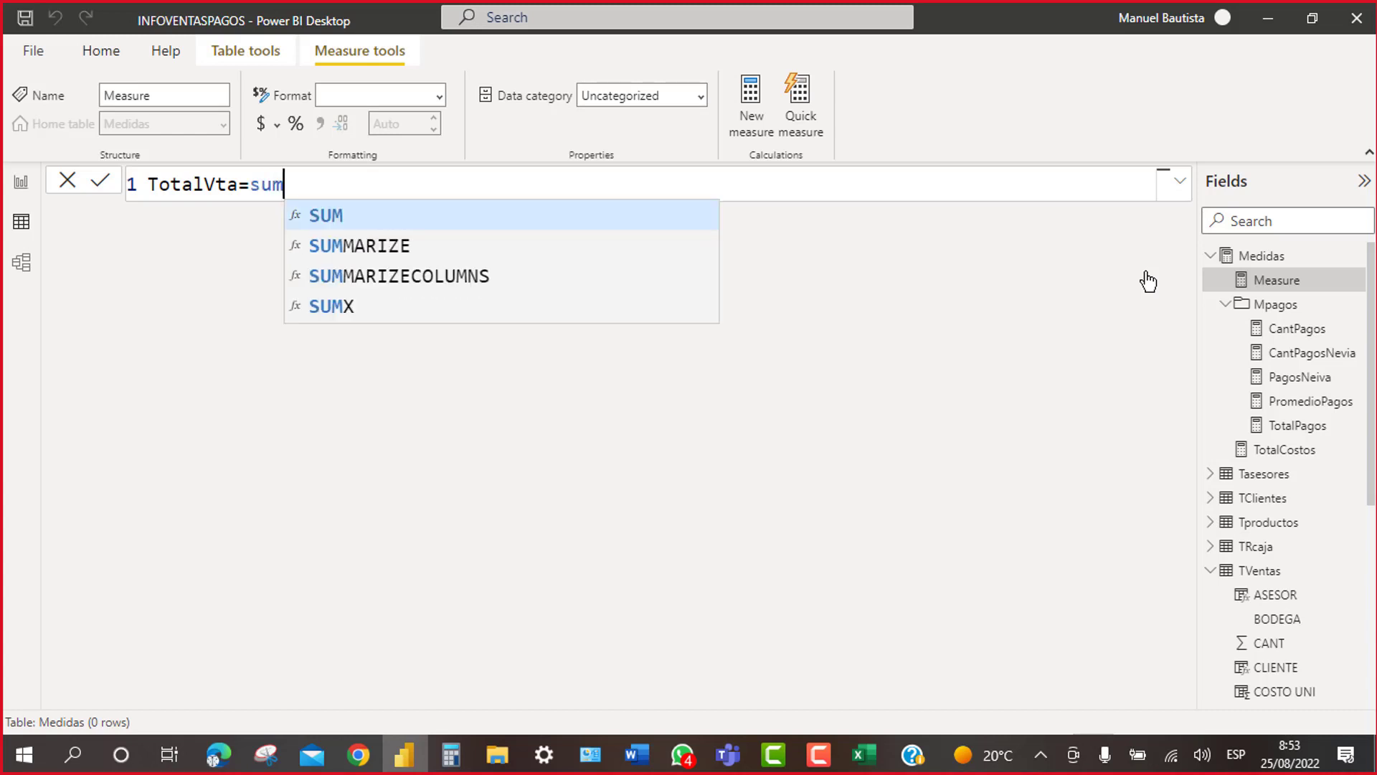
pyautogui.write('(tv')
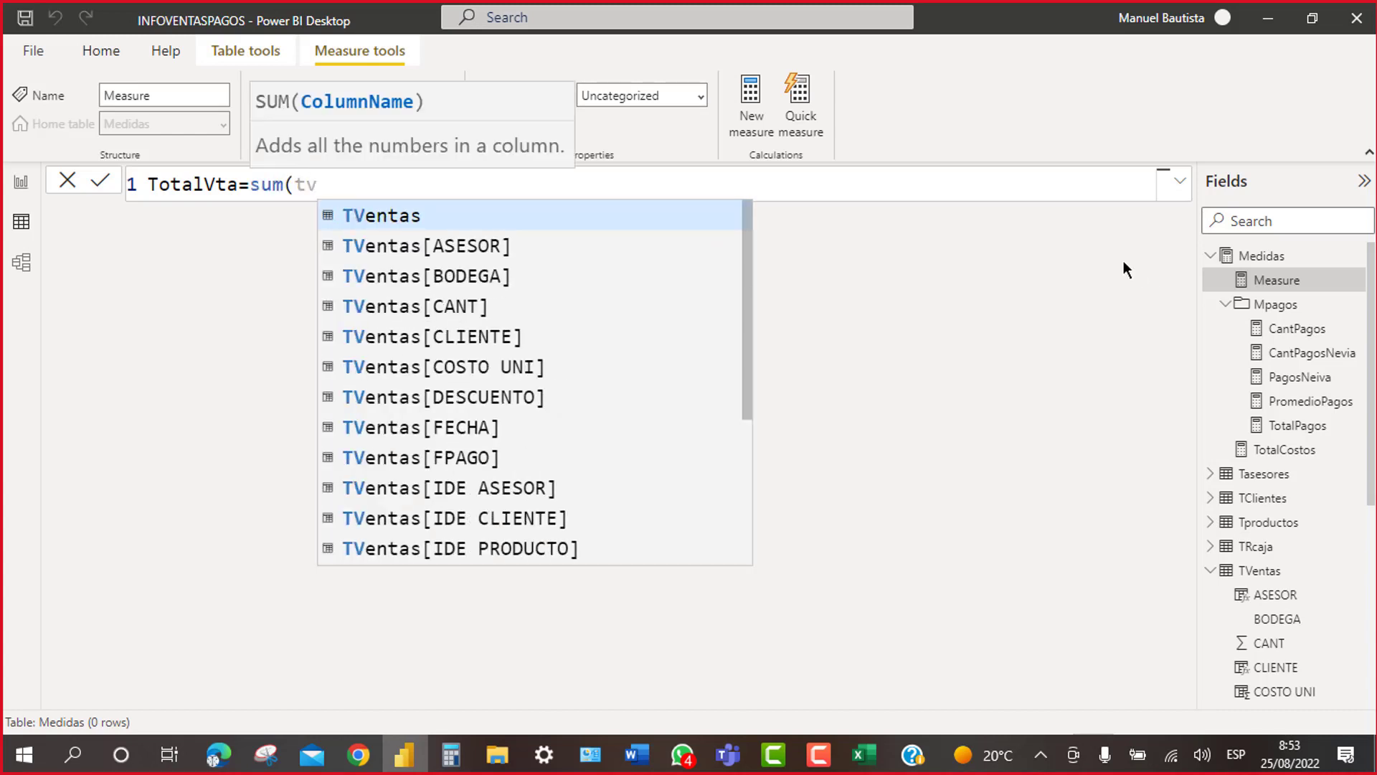
pyautogui.press('Escape')
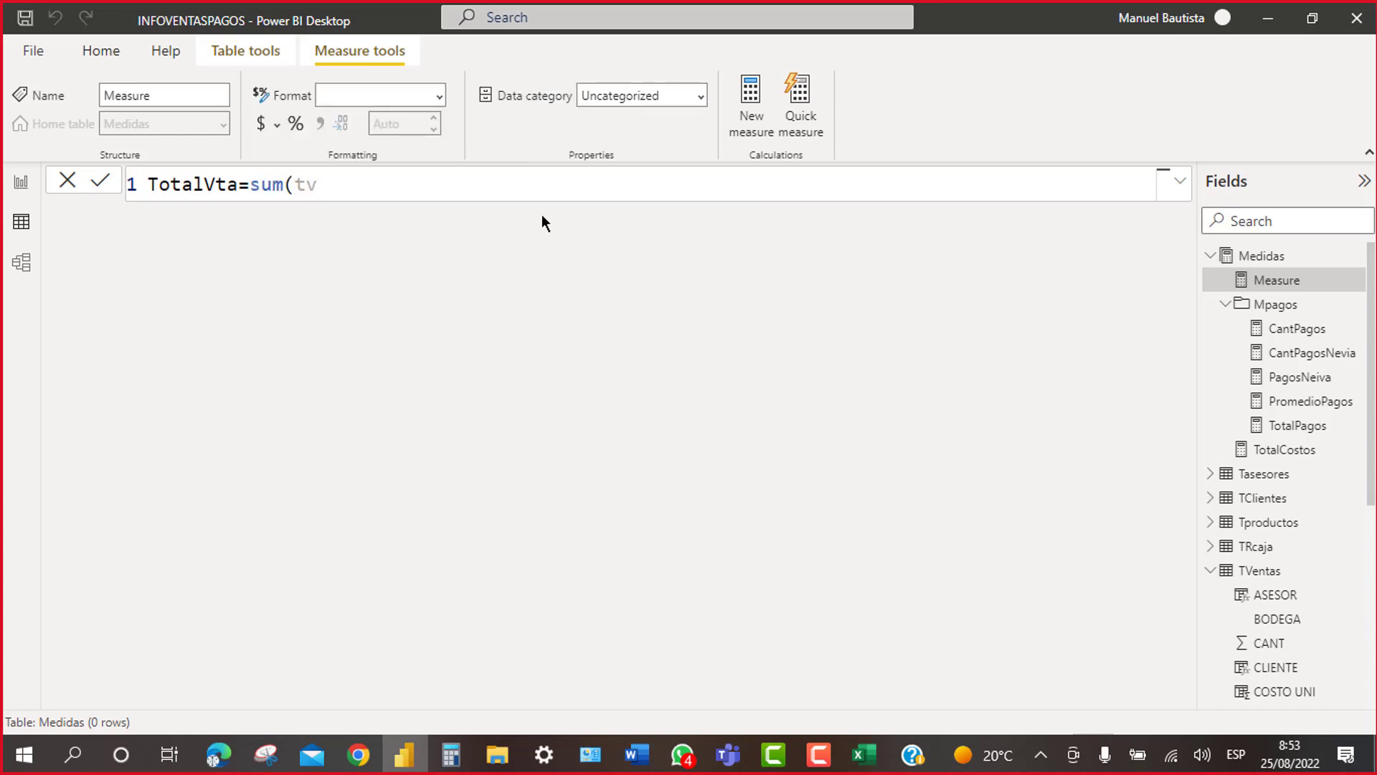
pyautogui.press('BackSpace')
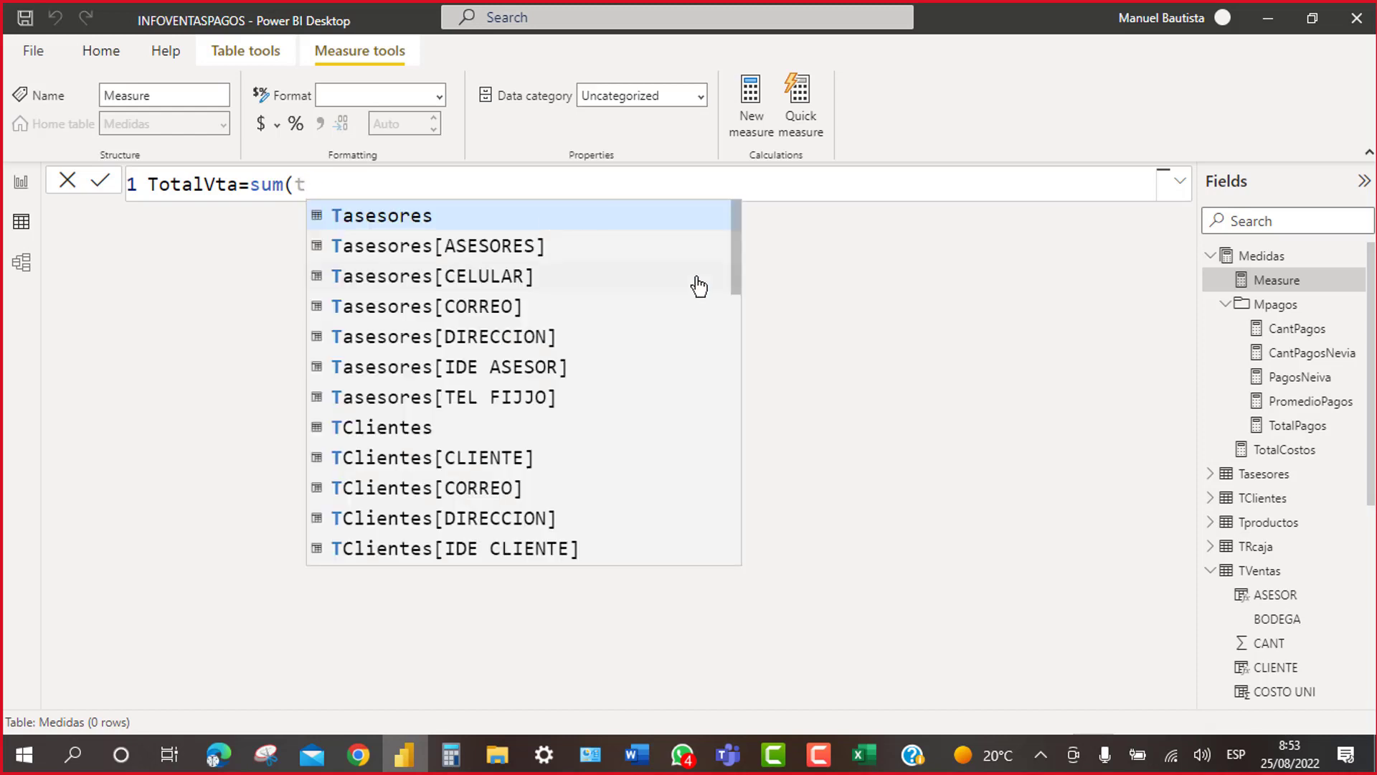
pyautogui.scroll(-1, 740, 269)
pyautogui.moveTo(741, 270); pyautogui.dragTo(748, 561)
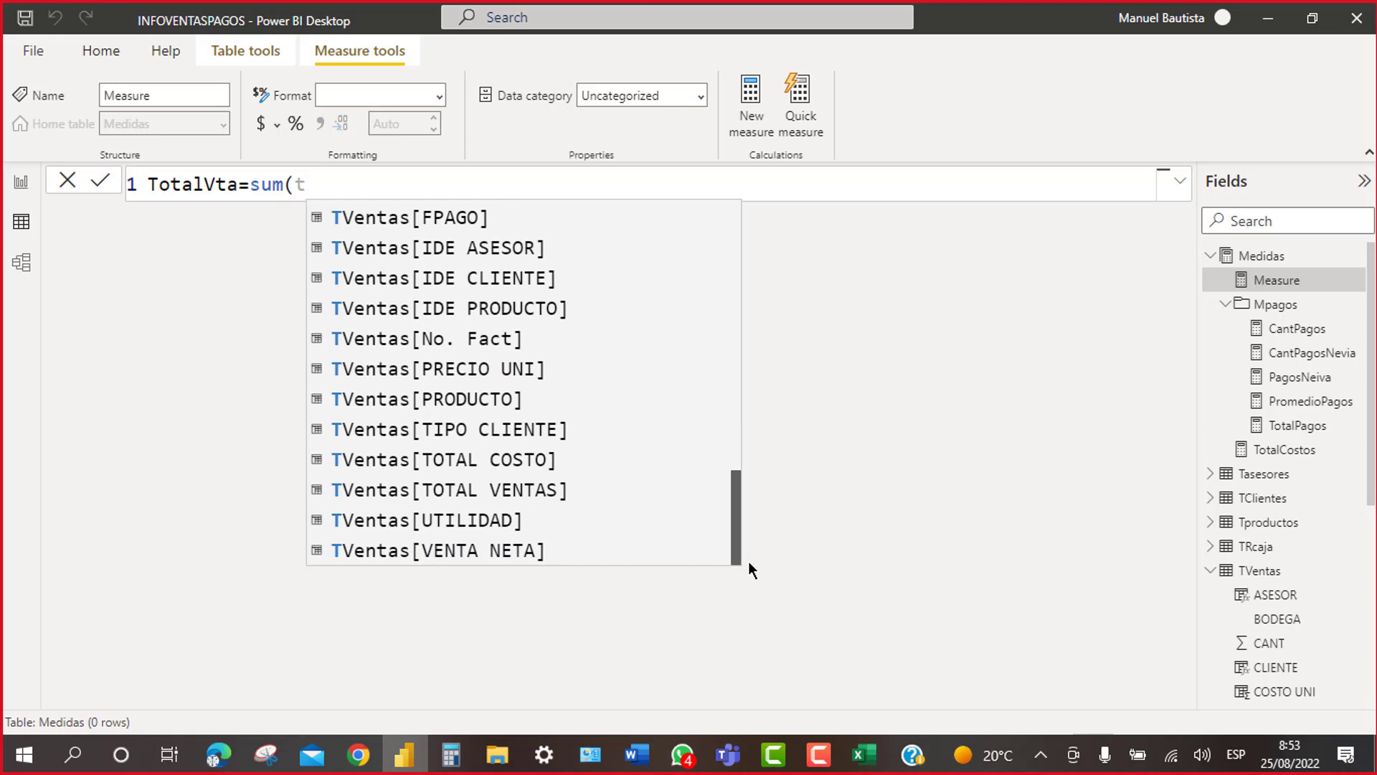
pyautogui.click(431, 550)
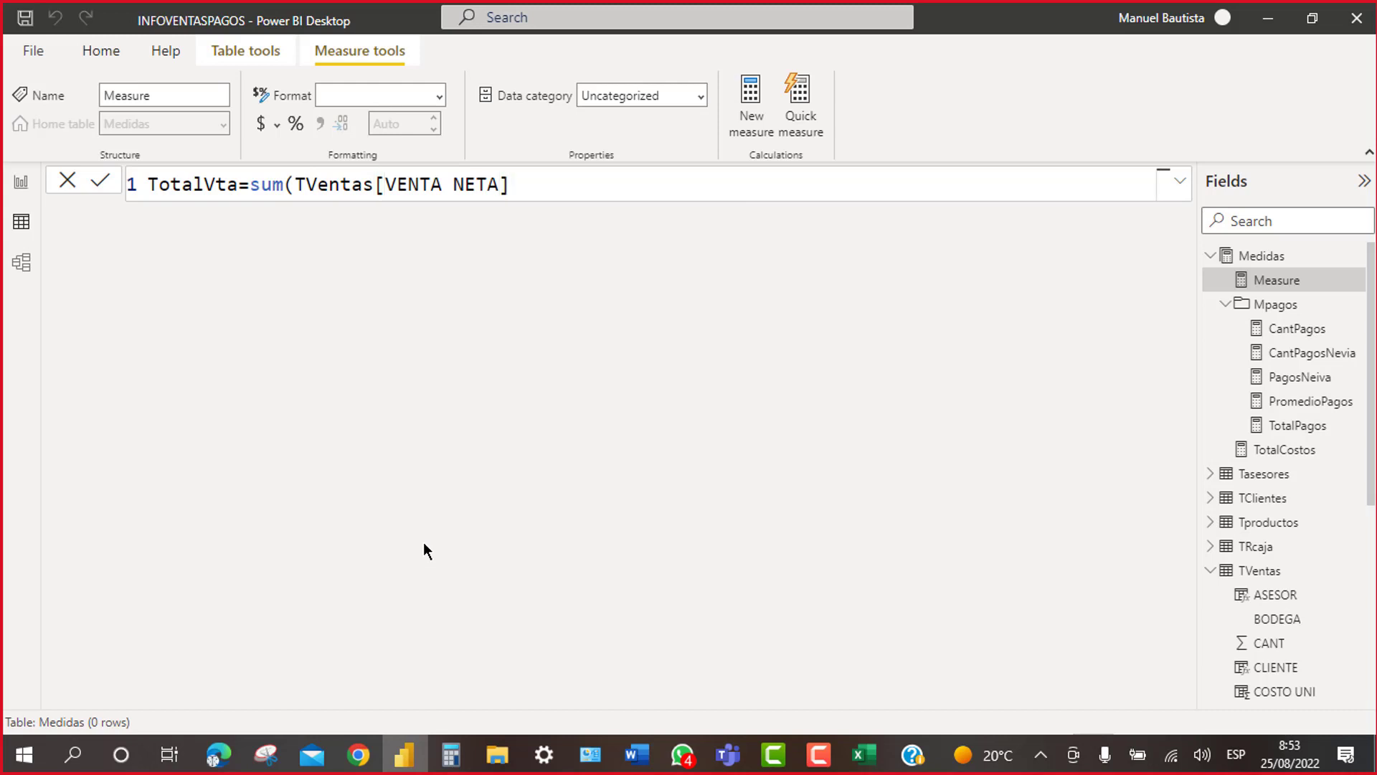
pyautogui.press('Return')
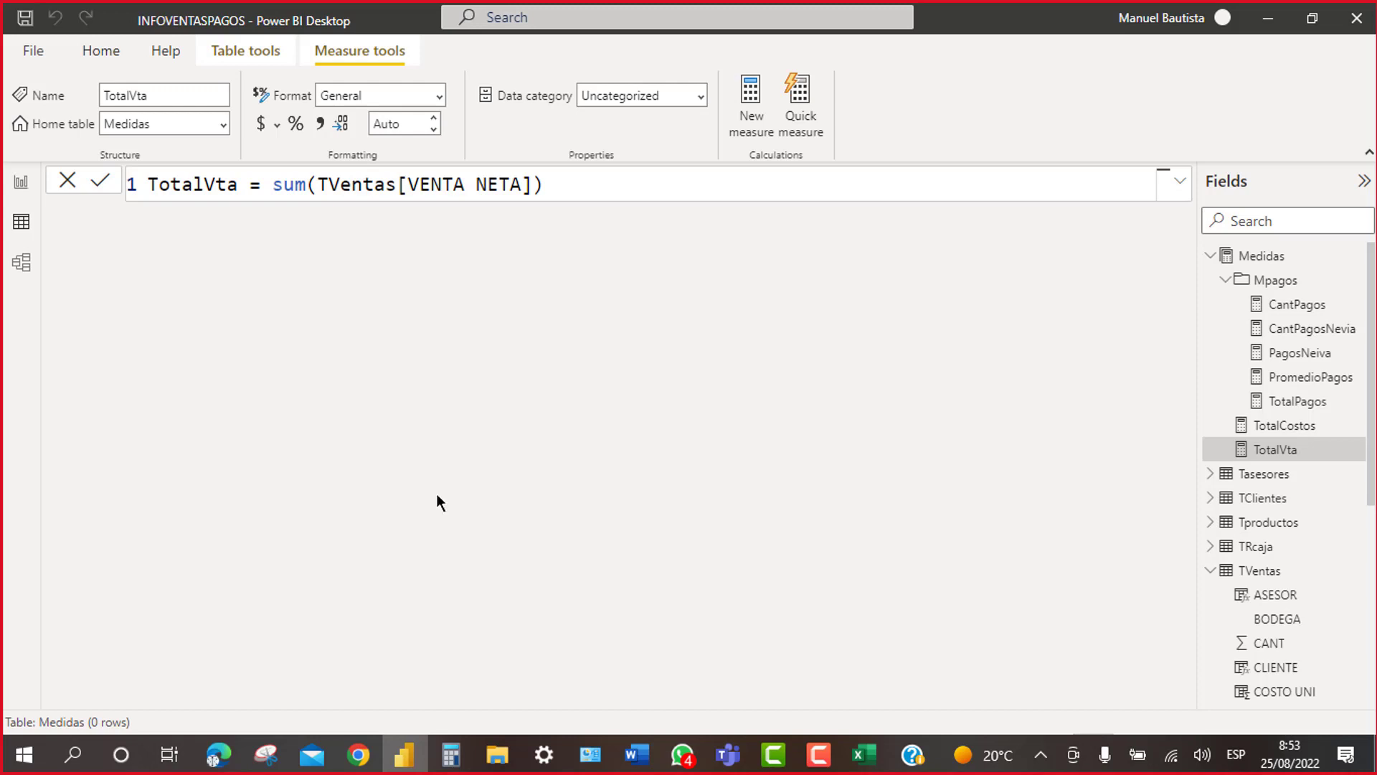
pyautogui.rightClick(1249, 258)
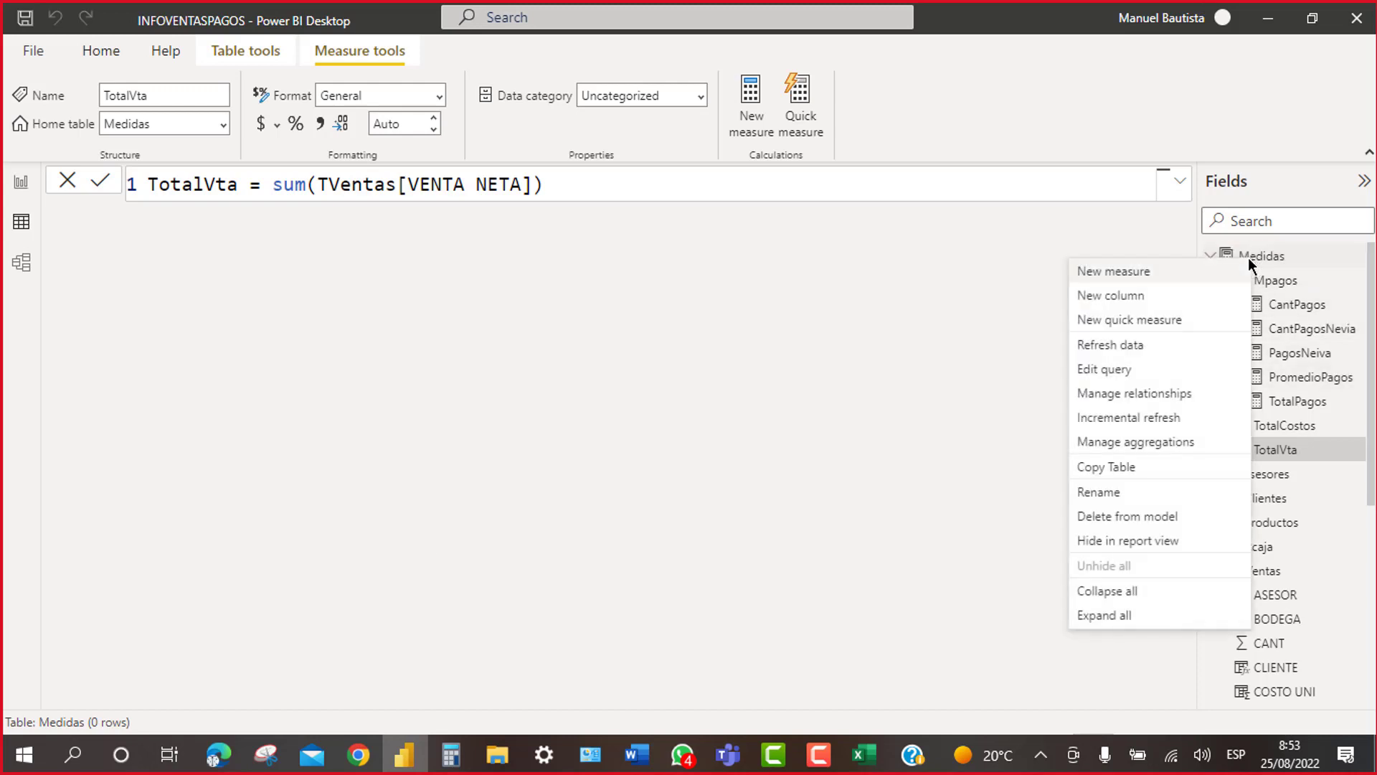
# Step: Start a TotalDsctos=sum( measure in Medidas, then erase it and cancel with Escape
pyautogui.click(1166, 274)
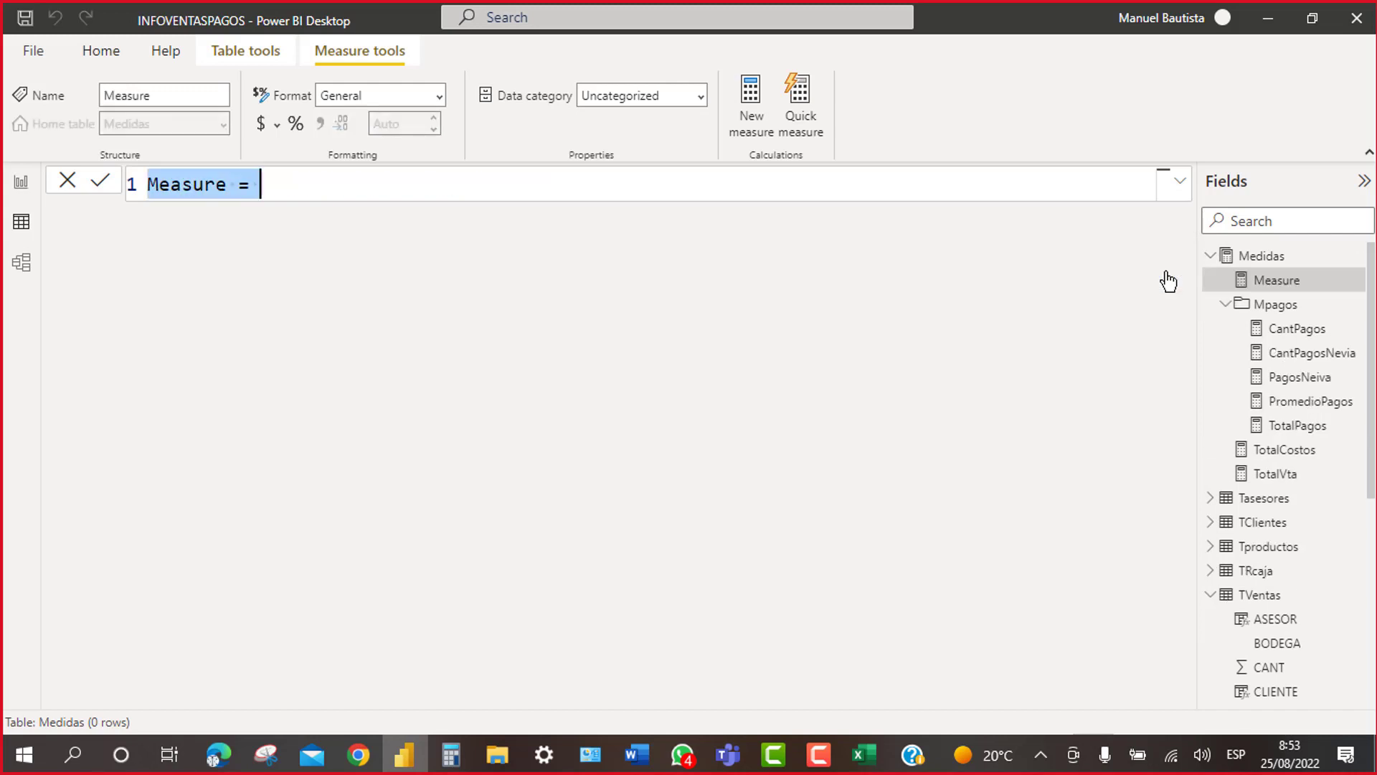
pyautogui.press('BackSpace')
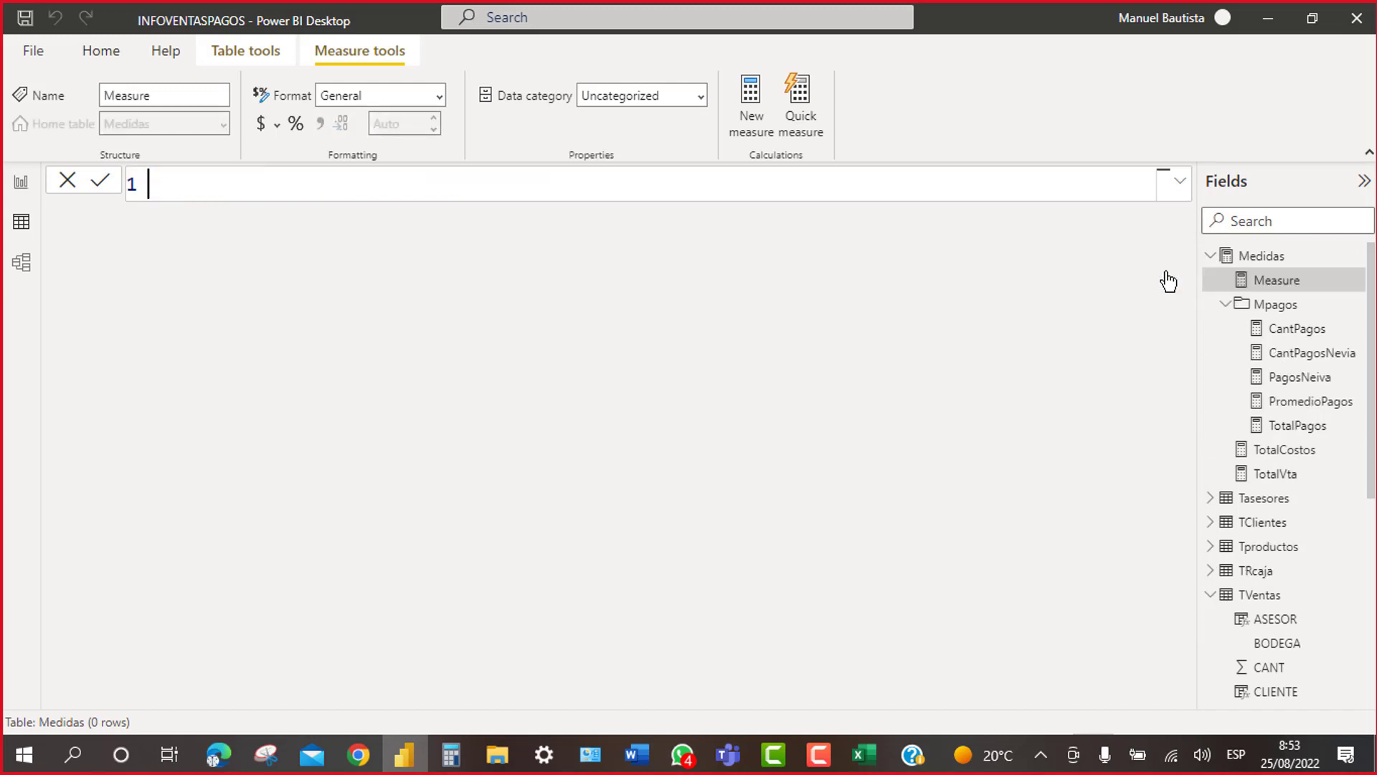
pyautogui.write('TotalDsctos')
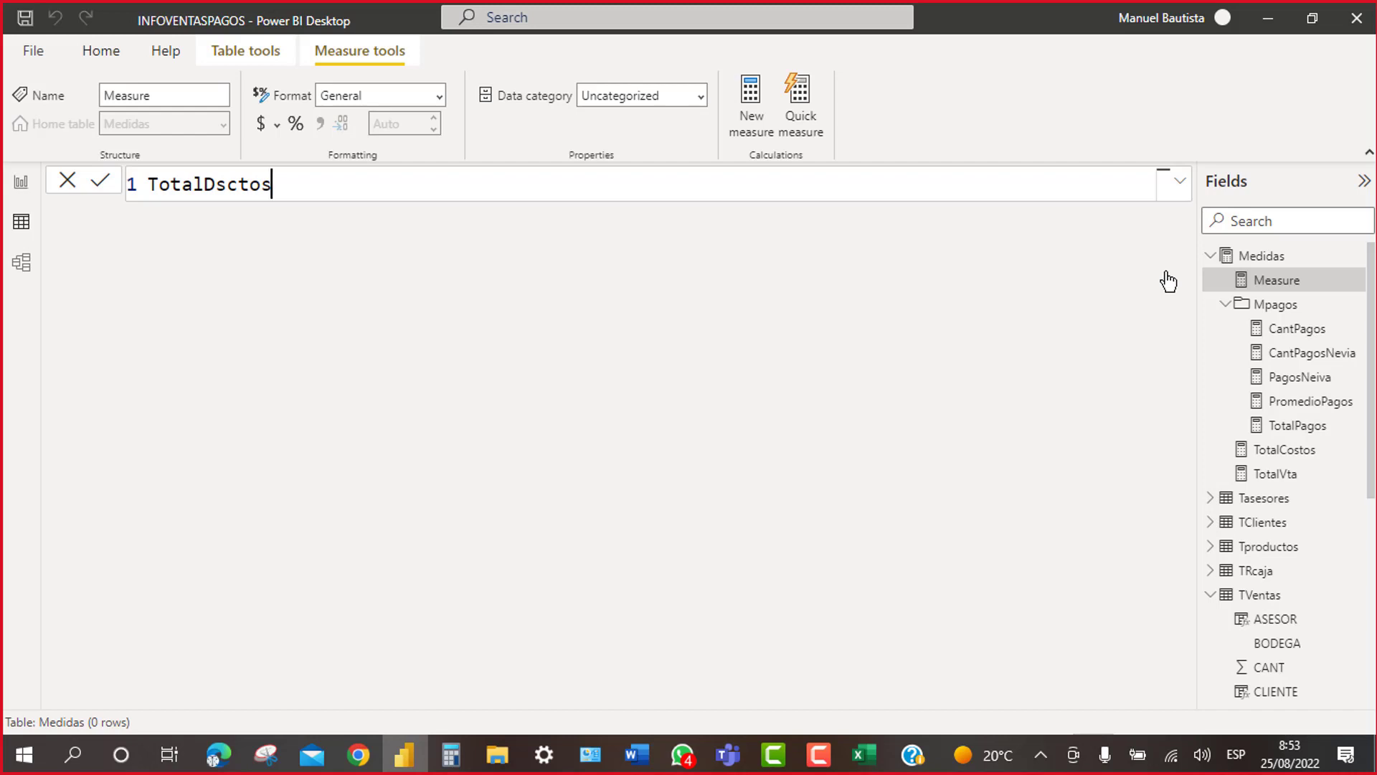
pyautogui.write('=sum')
pyautogui.write('tv')
pyautogui.press('BackSpace')
pyautogui.press('BackSpace')
pyautogui.press('BackSpace')
pyautogui.press('BackSpace')
pyautogui.press('BackSpace')
pyautogui.press('BackSpace')
pyautogui.press('BackSpace')
pyautogui.write('=sum(t')
pyautogui.press('BackSpace')
pyautogui.press('BackSpace')
pyautogui.press('Escape')
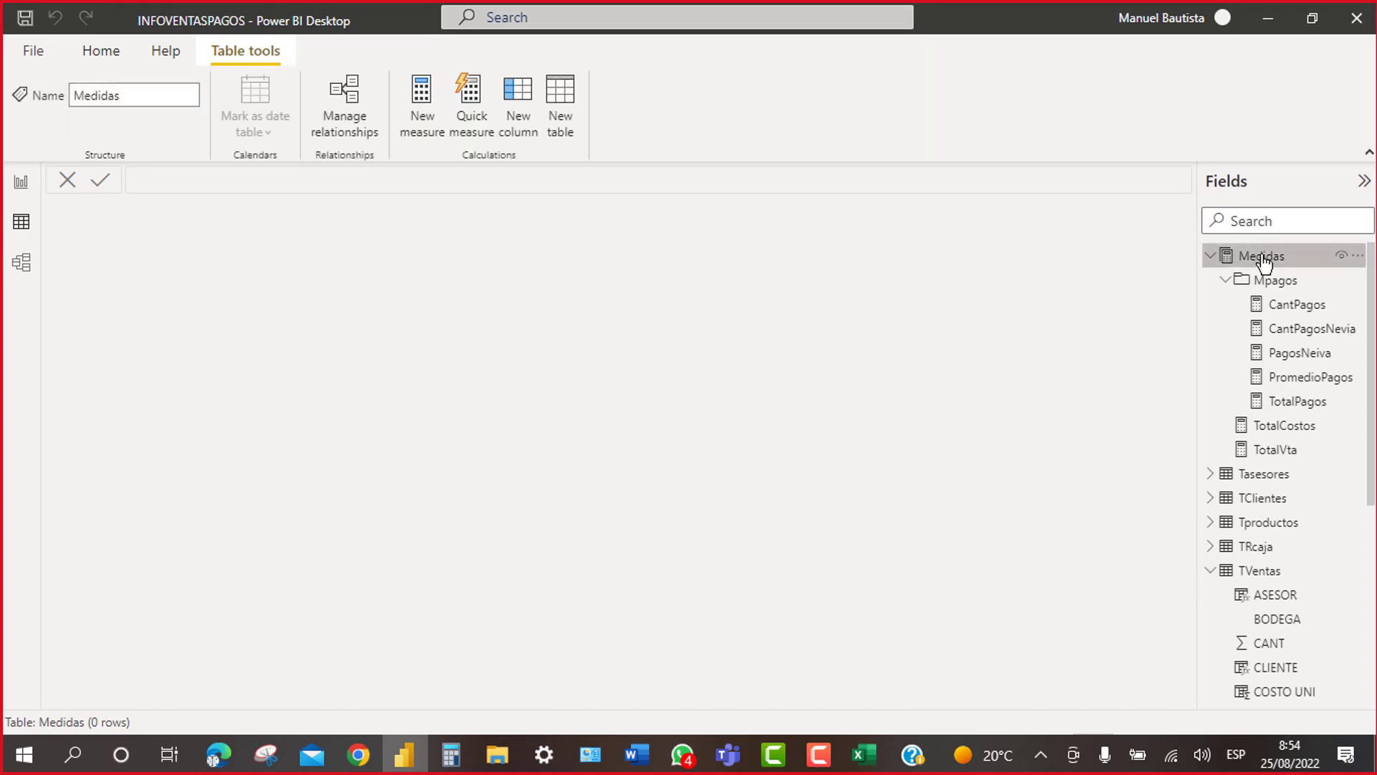
pyautogui.rightClick(1263, 257)
pyautogui.click(1172, 273)
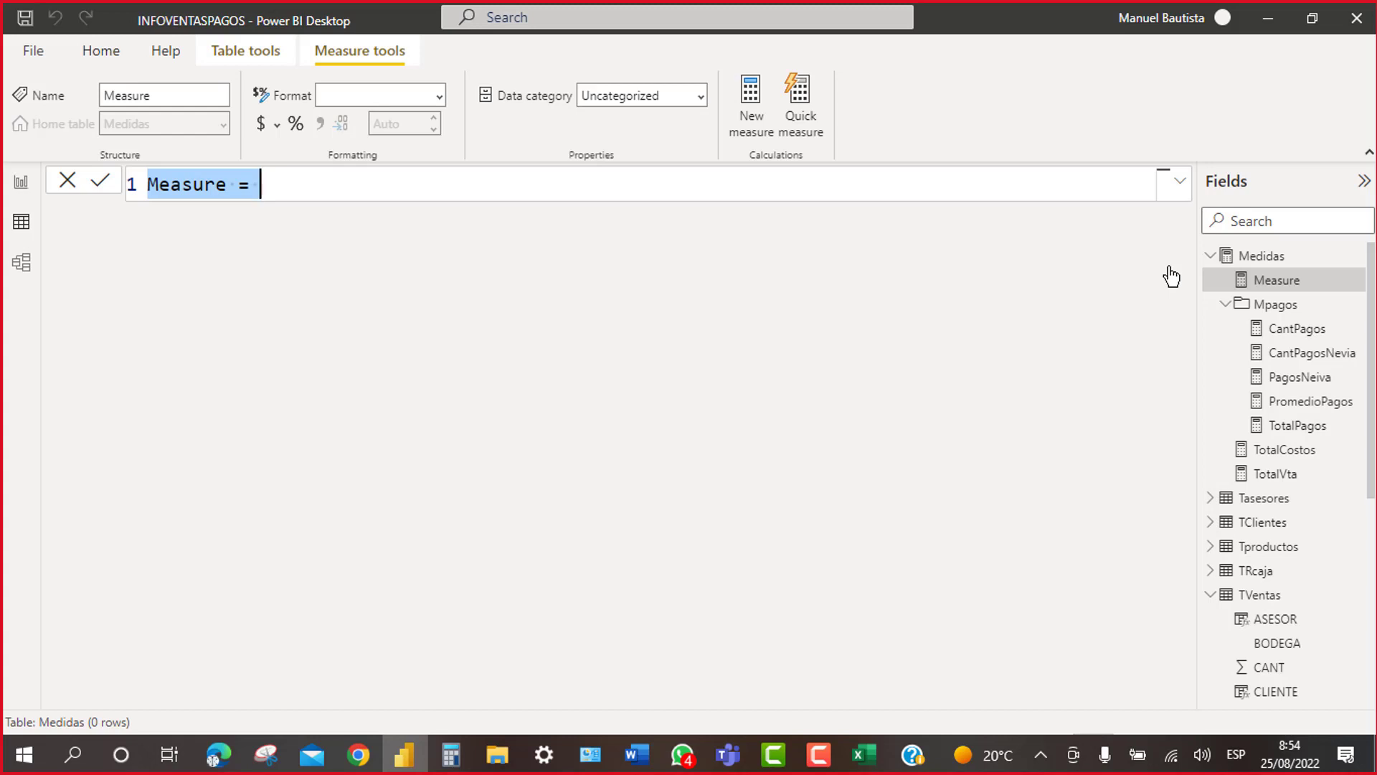
pyautogui.write('Total')
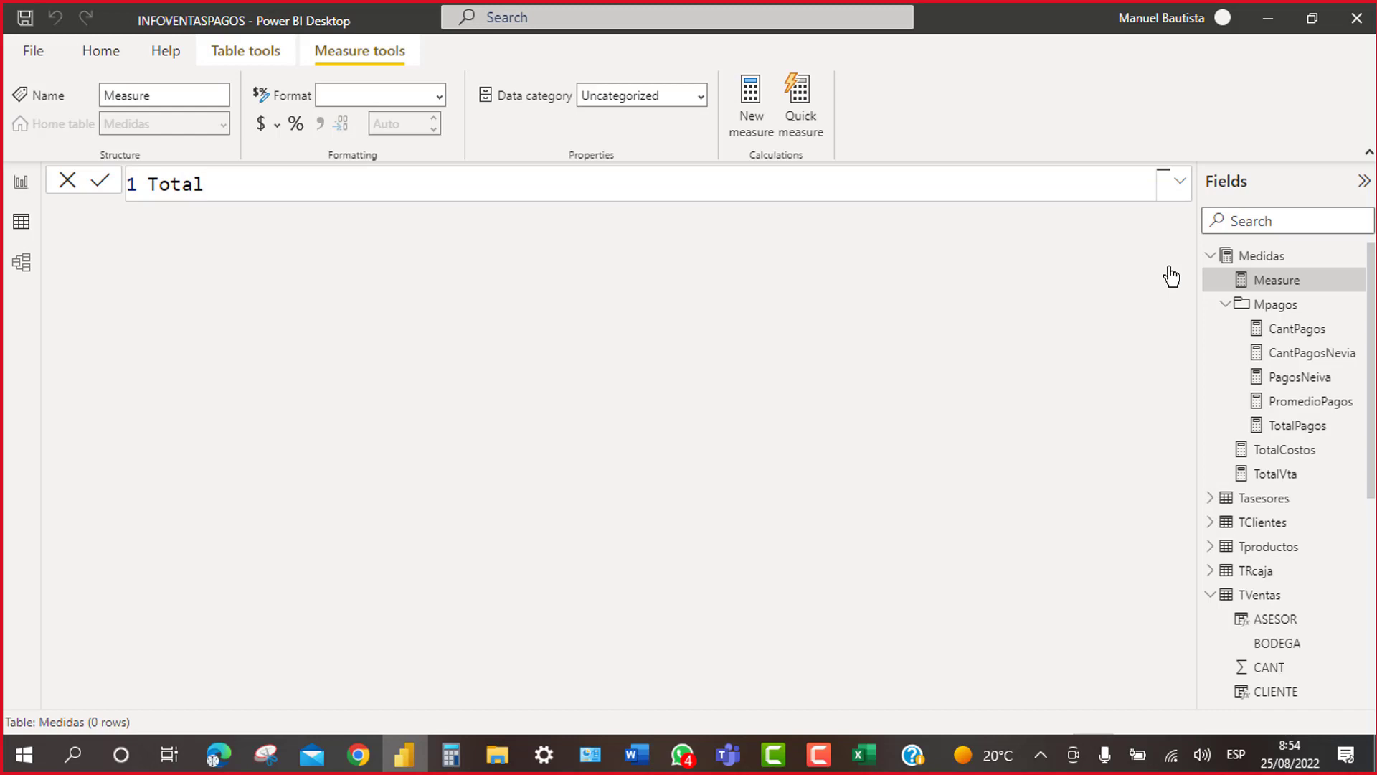
pyautogui.write('d')
pyautogui.press('BackSpace')
pyautogui.write('Dsctos=sum(')
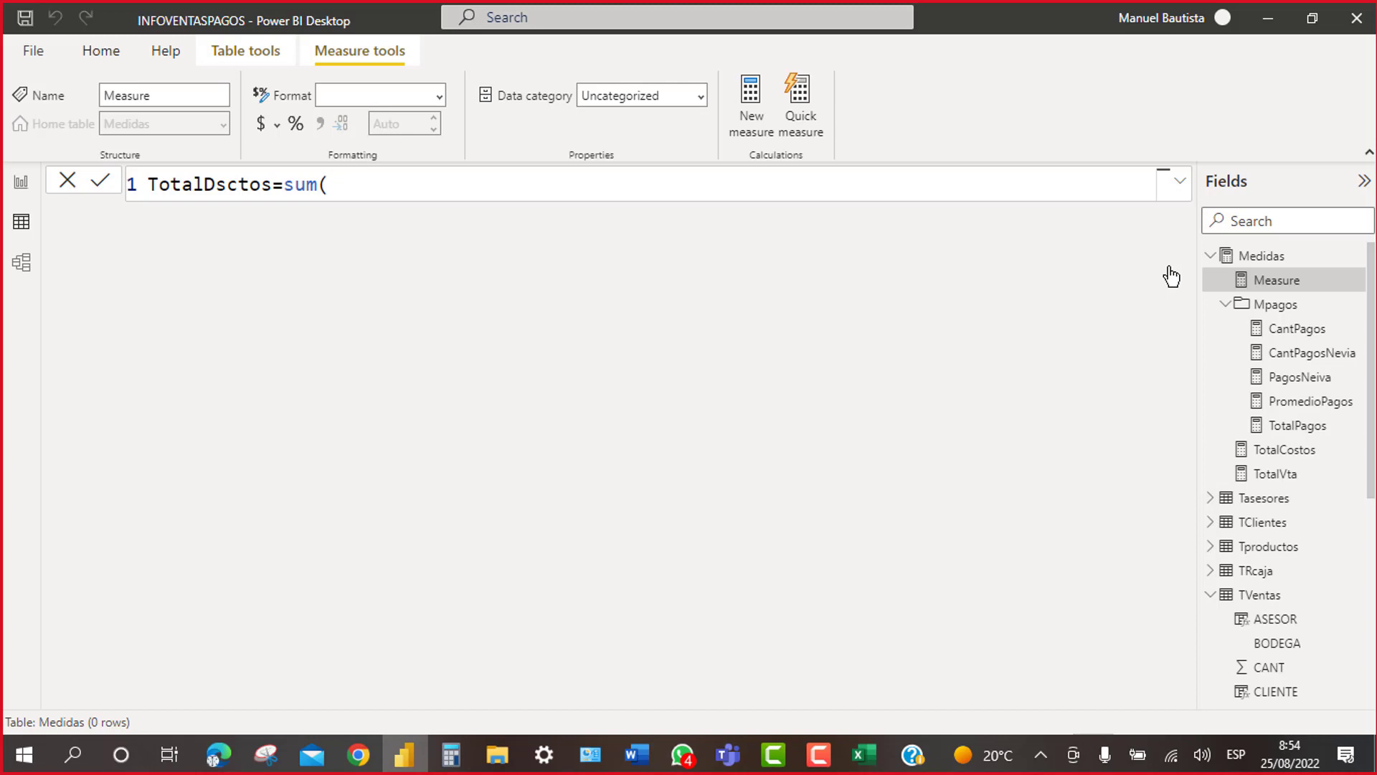
pyautogui.write('tv')
pyautogui.write('entas')
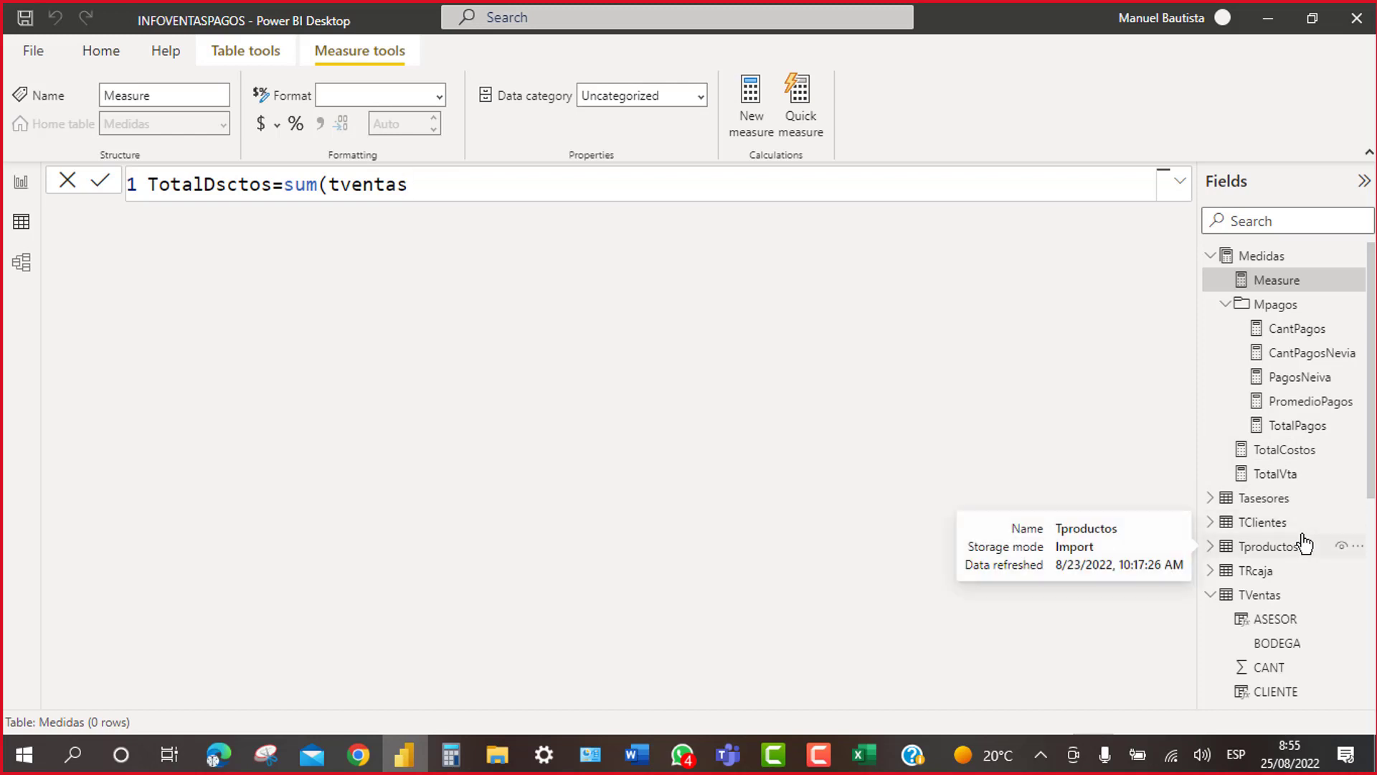
pyautogui.press('Escape')
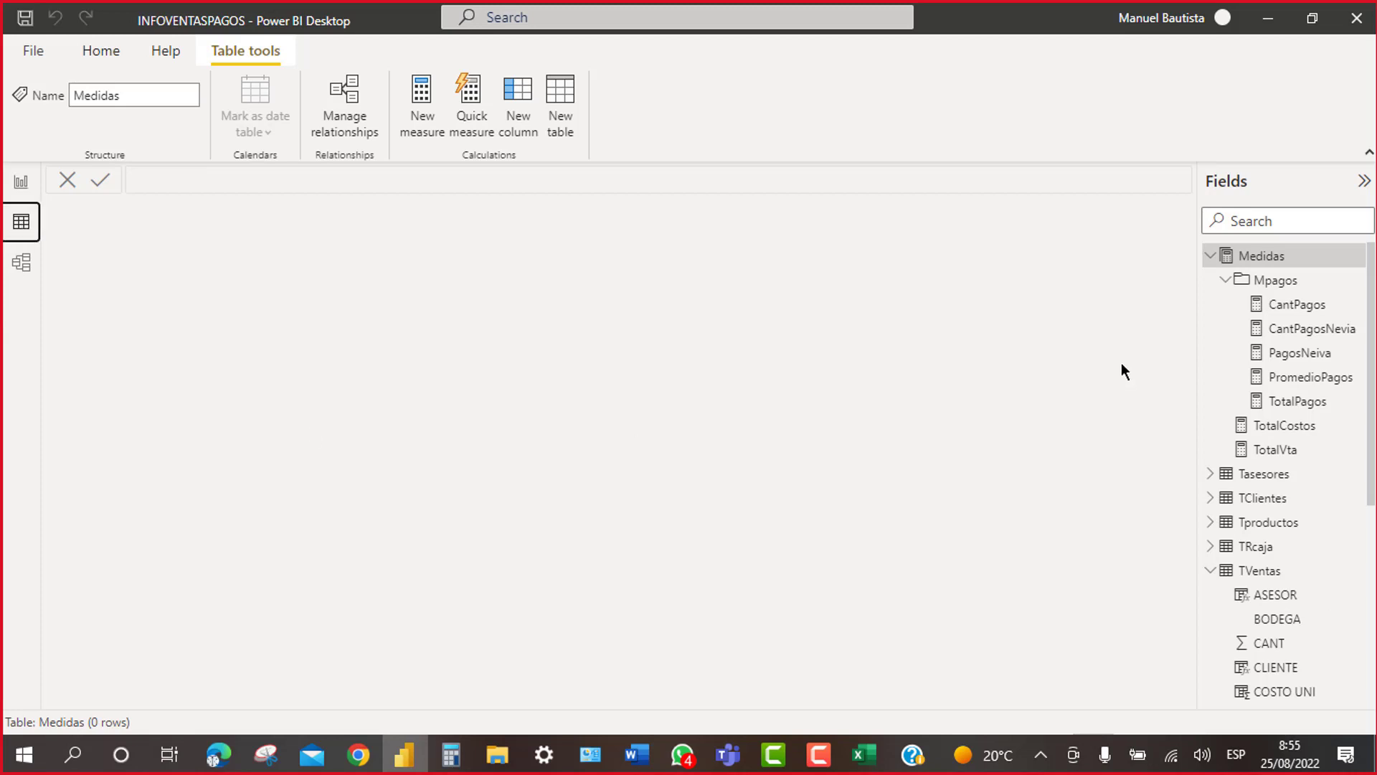
# Step: Collapse the Medidas and TVentas field lists, then select TVentas and Medidas
pyautogui.click(1211, 256)
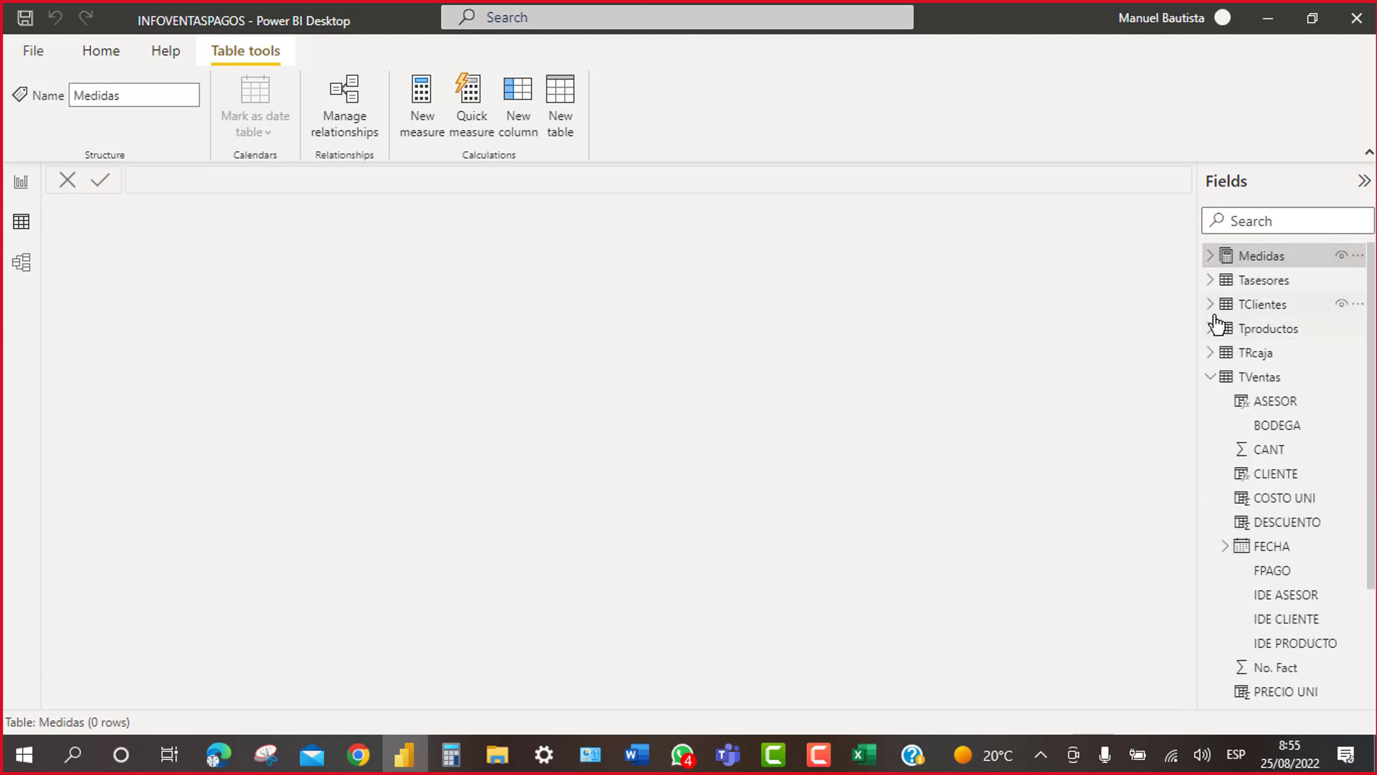
pyautogui.click(1211, 377)
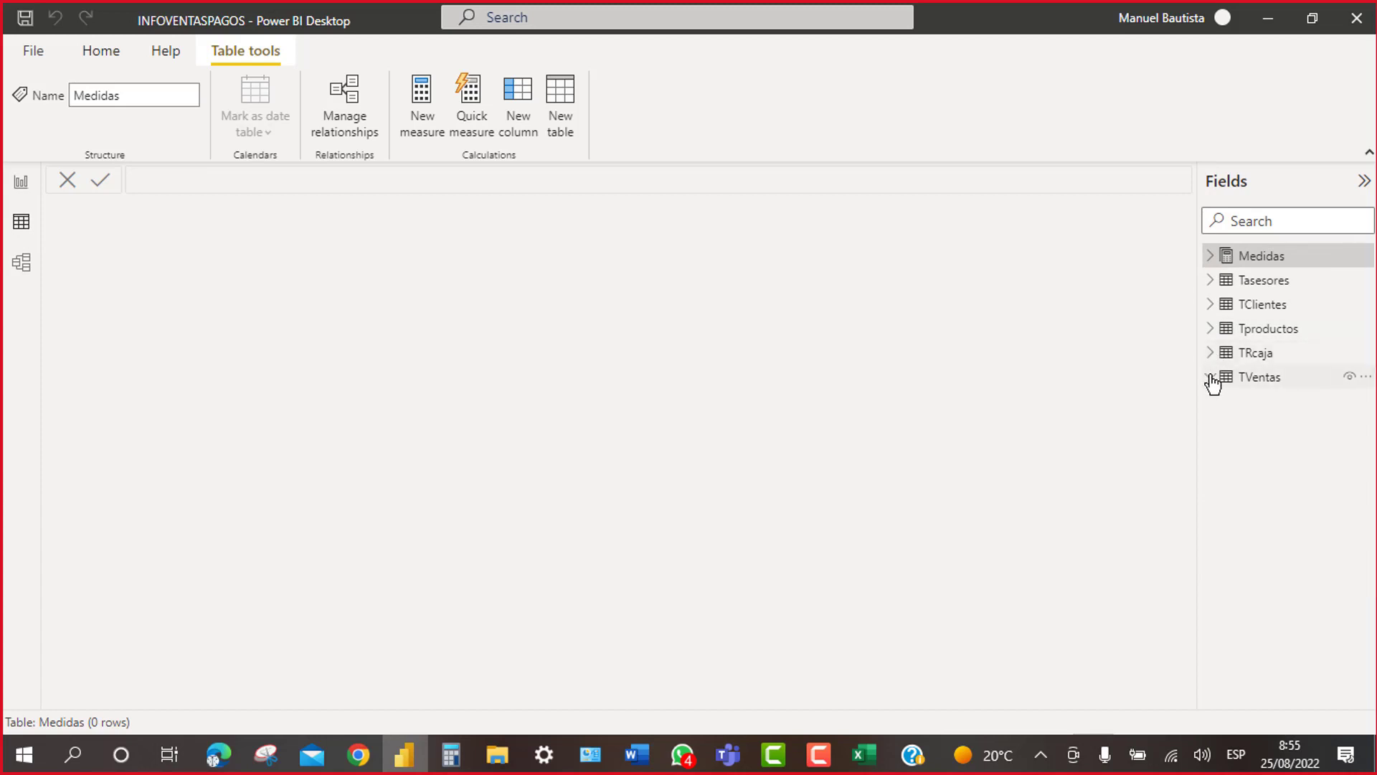
pyautogui.click(1251, 384)
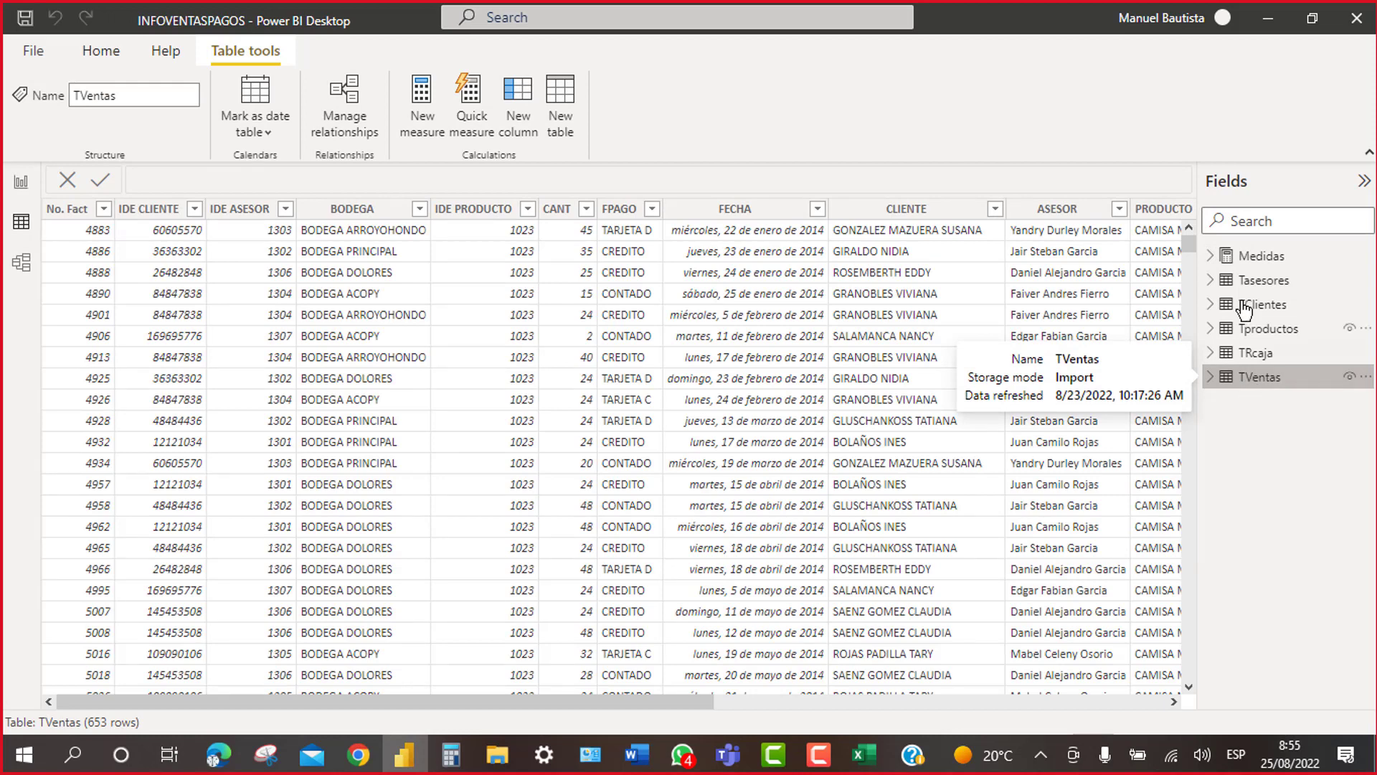
pyautogui.click(1261, 260)
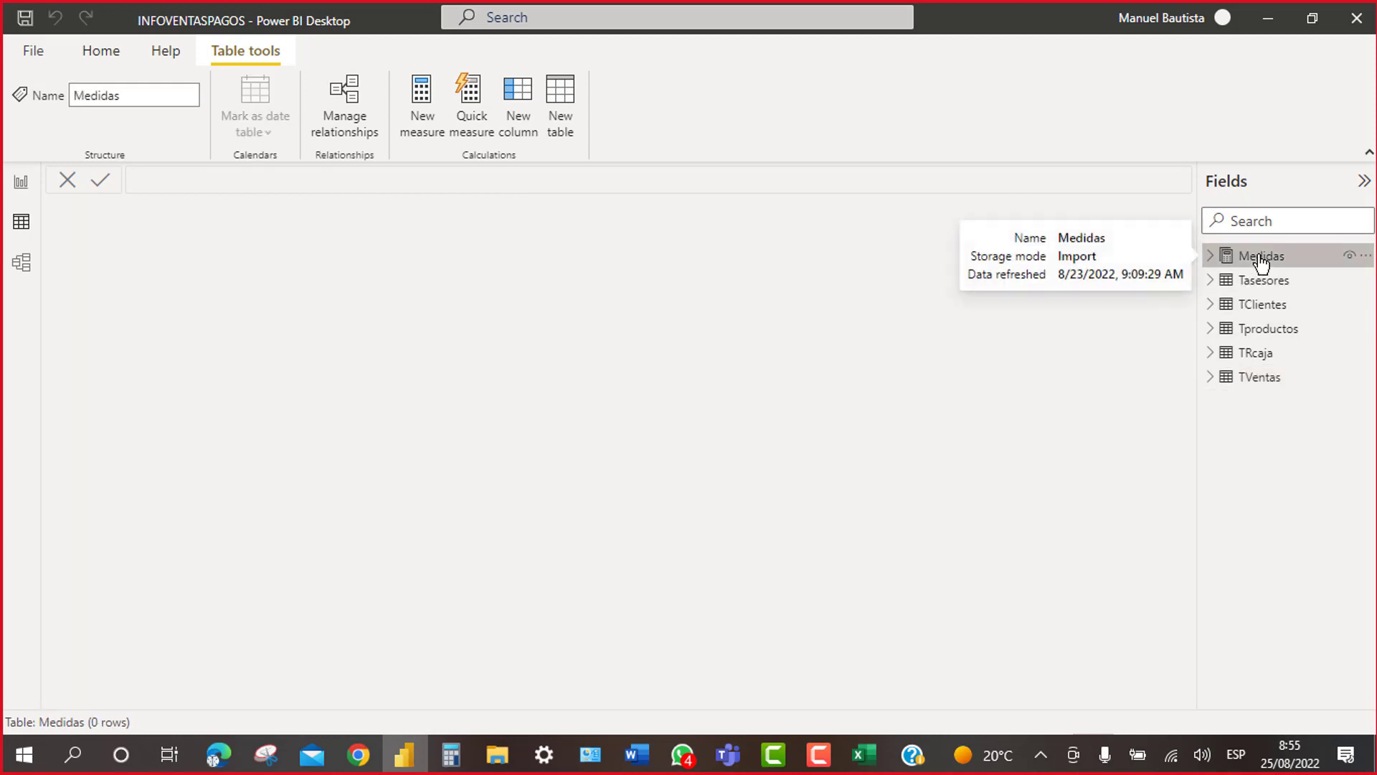
# Step: Start a new Medidas measure, type totalDscutos=sum(tventas, then erase it
pyautogui.rightClick(1260, 260)
pyautogui.click(1124, 268)
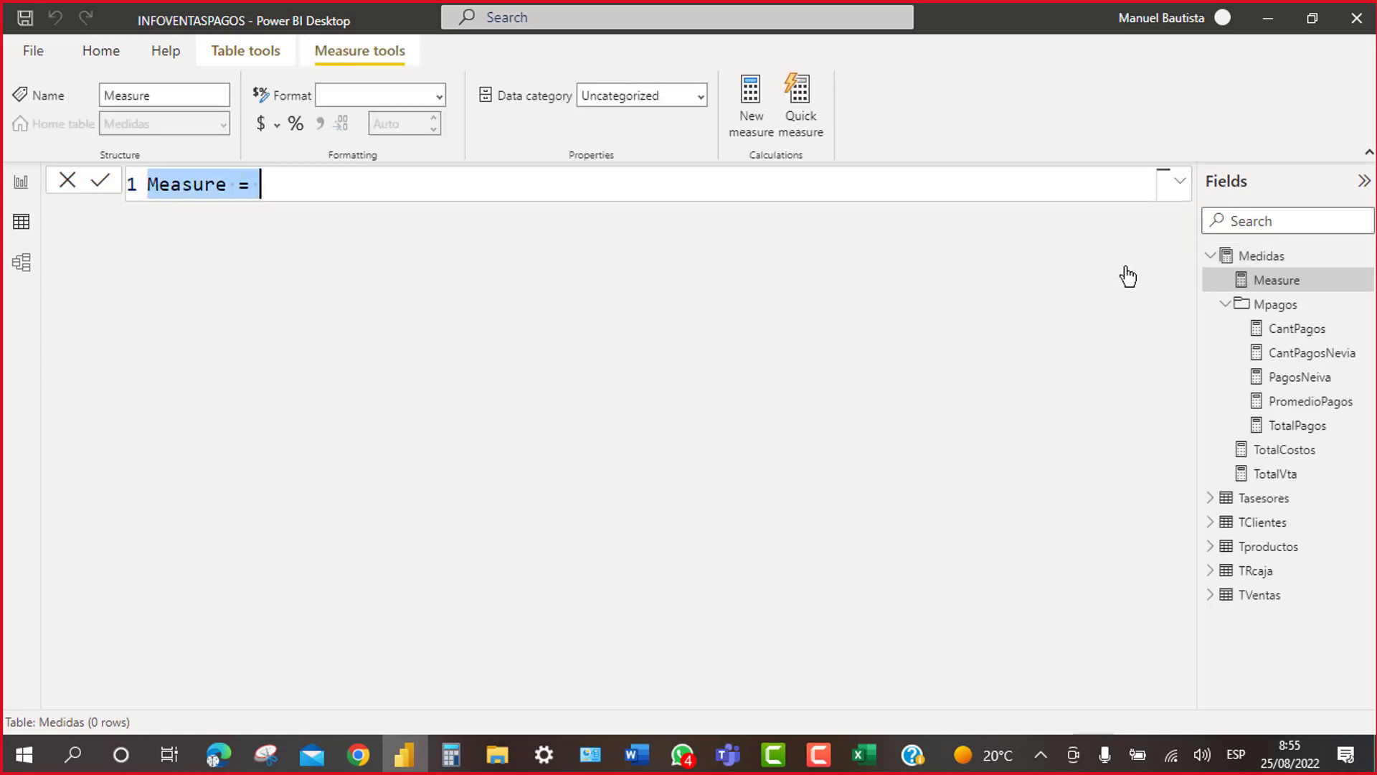
pyautogui.write('totral')
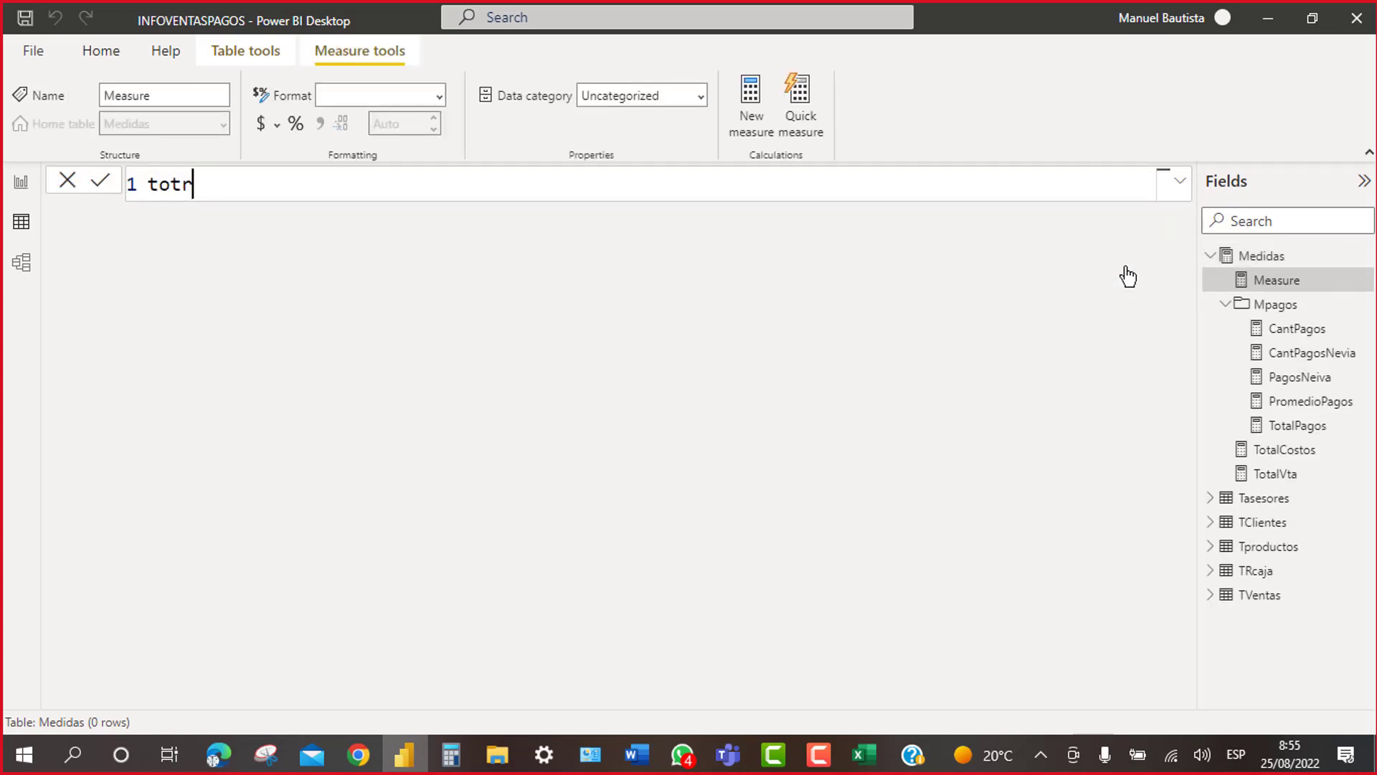
pyautogui.press('BackSpace')
pyautogui.press('BackSpace')
pyautogui.press('BackSpace')
pyautogui.write('a')
pyautogui.press('BackSpace')
pyautogui.press('BackSpace')
pyautogui.press('BackSpace')
pyautogui.press('BackSpace')
pyautogui.write('totalDscutos=')
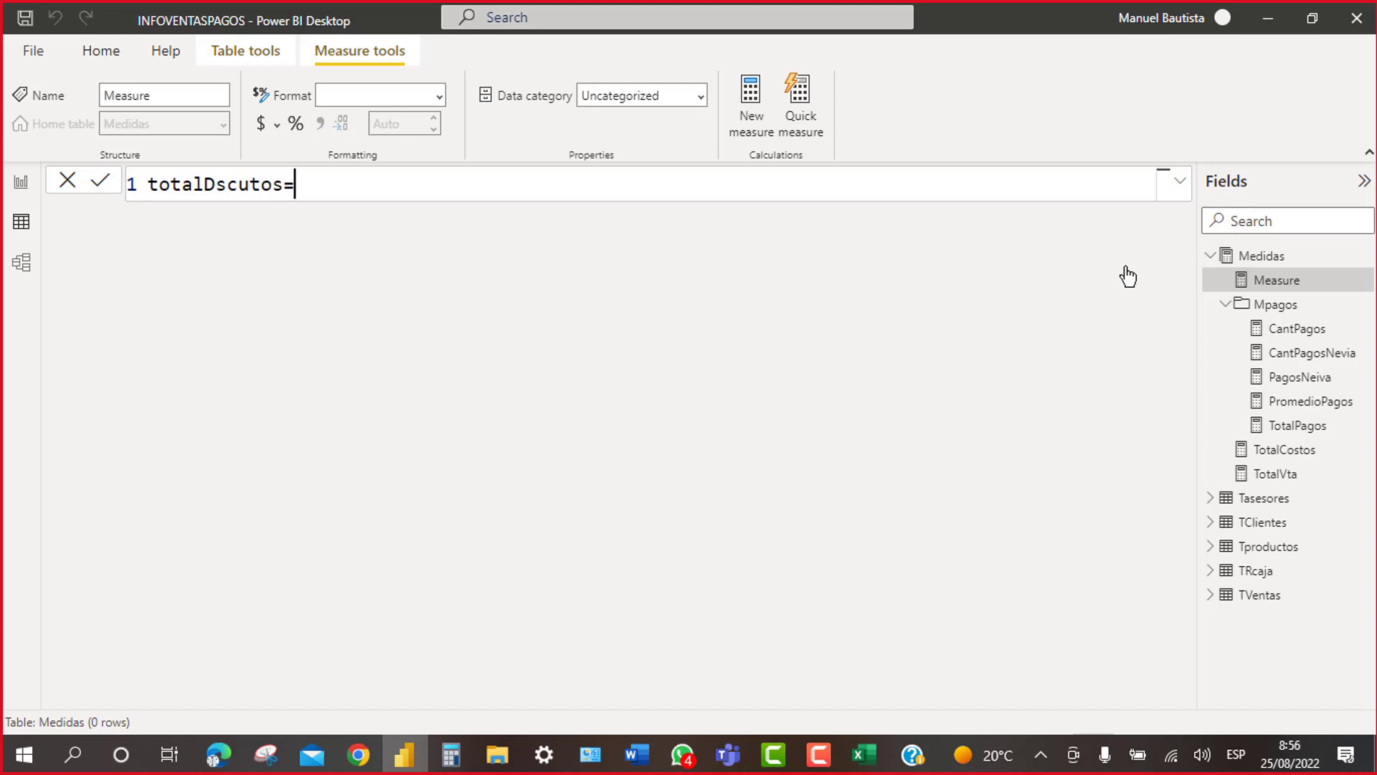
pyautogui.write('sum(')
pyautogui.write('tventas')
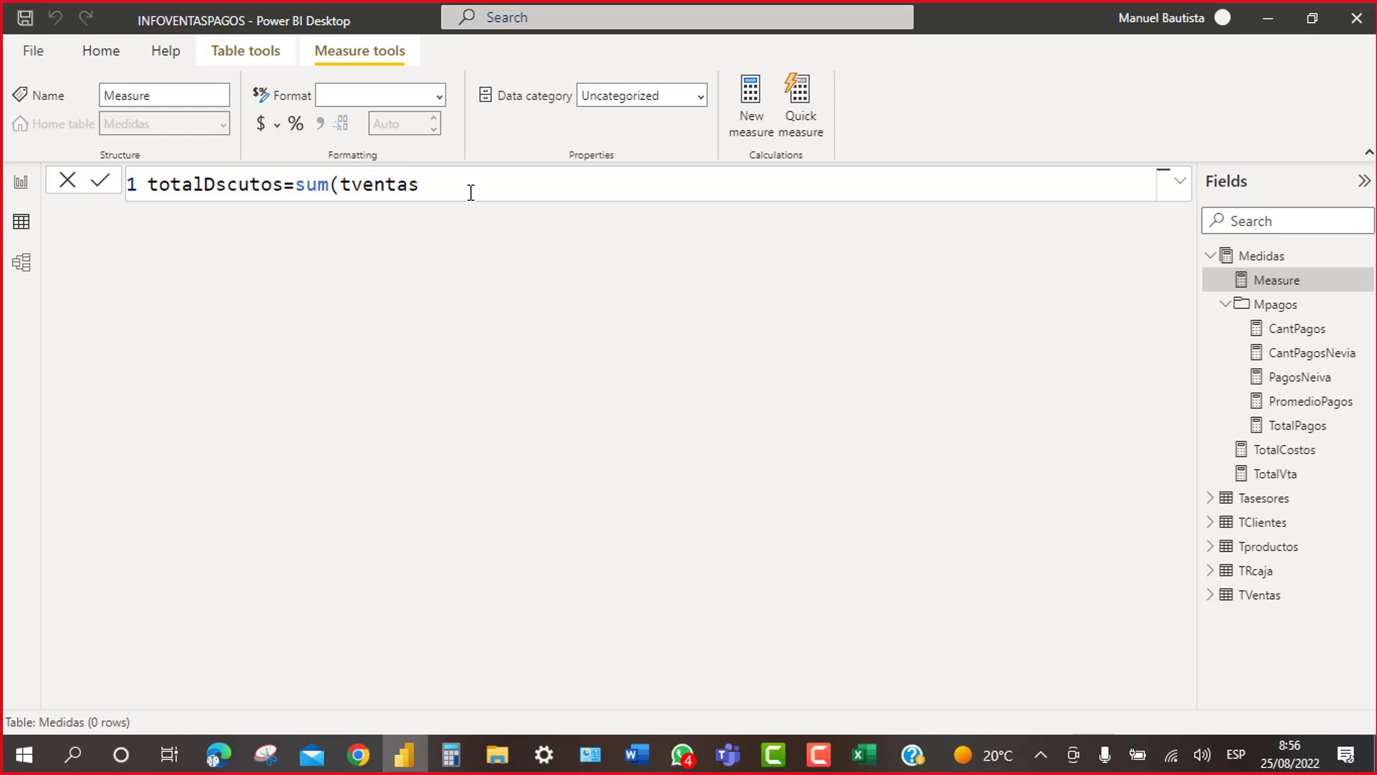
pyautogui.press('BackSpace')
pyautogui.press('BackSpace')
pyautogui.press('BackSpace')
pyautogui.press('BackSpace')
pyautogui.press('BackSpace')
pyautogui.press('BackSpace')
pyautogui.press('BackSpace')
pyautogui.press('BackSpace')
pyautogui.press('BackSpace')
pyautogui.press('BackSpace')
pyautogui.press('BackSpace')
pyautogui.press('BackSpace')
pyautogui.press('BackSpace')
pyautogui.press('BackSpace')
pyautogui.press('BackSpace')
pyautogui.press('BackSpace')
pyautogui.press('BackSpace')
pyautogui.press('BackSpace')
pyautogui.press('BackSpace')
pyautogui.press('BackSpace')
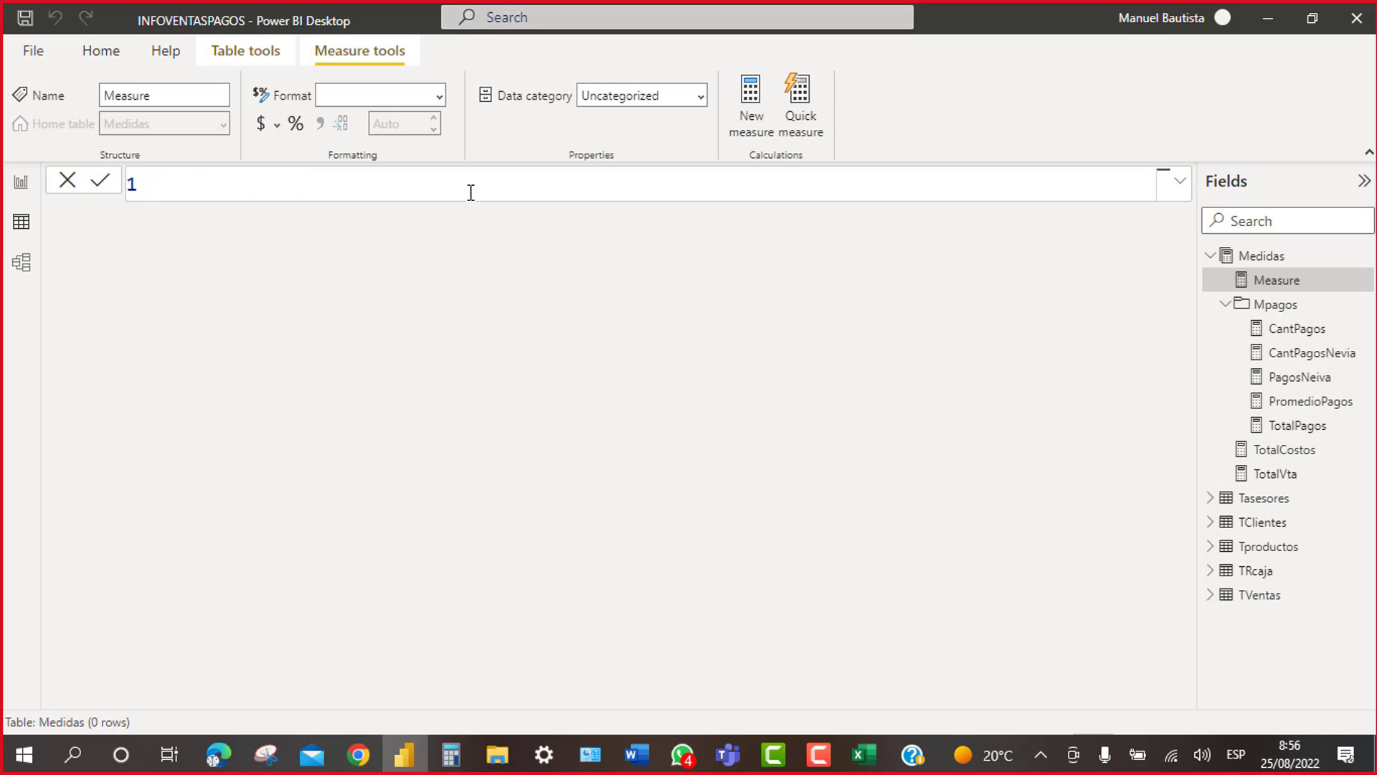
# Step: Draft the formula CantVtas=count(tv and cancel it with Escape
pyautogui.write('CantVtas=count(')
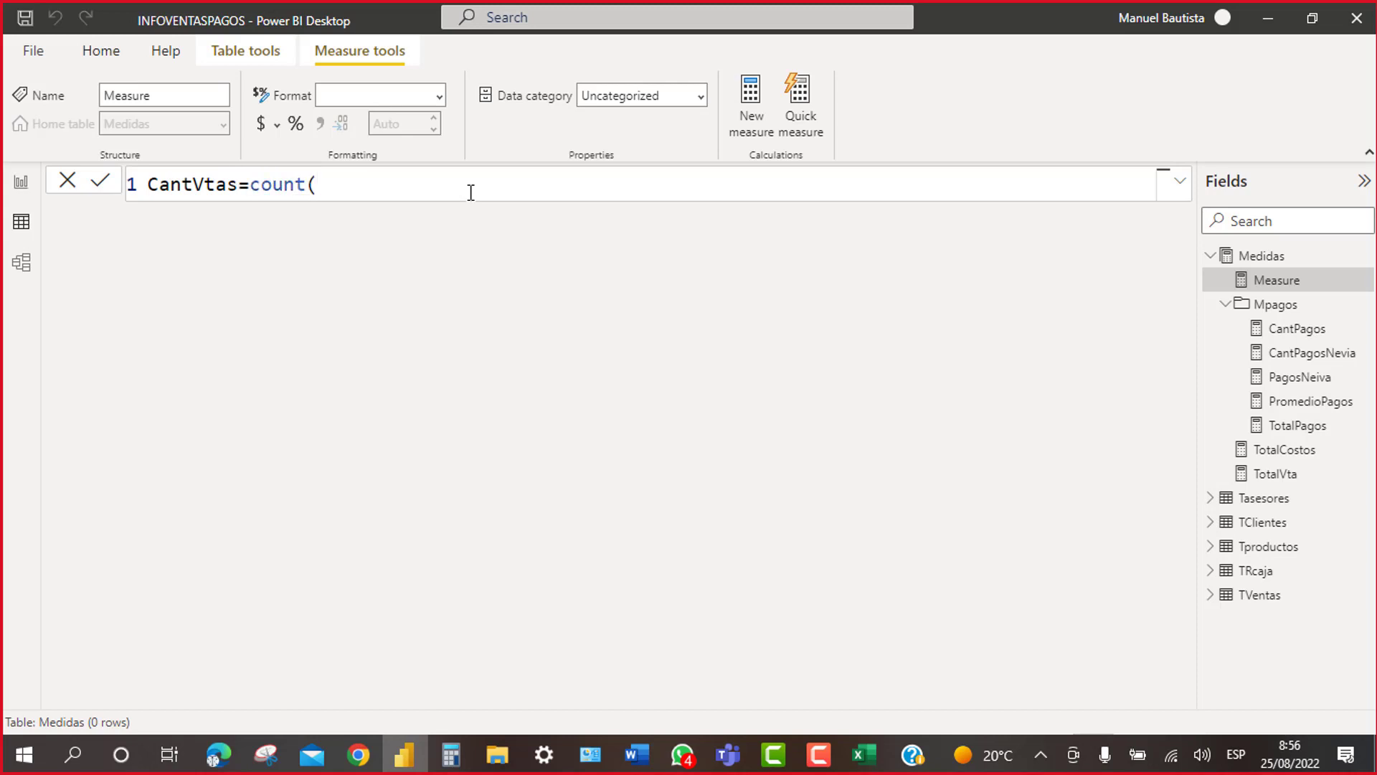
pyautogui.write('tv')
pyautogui.press('Escape')
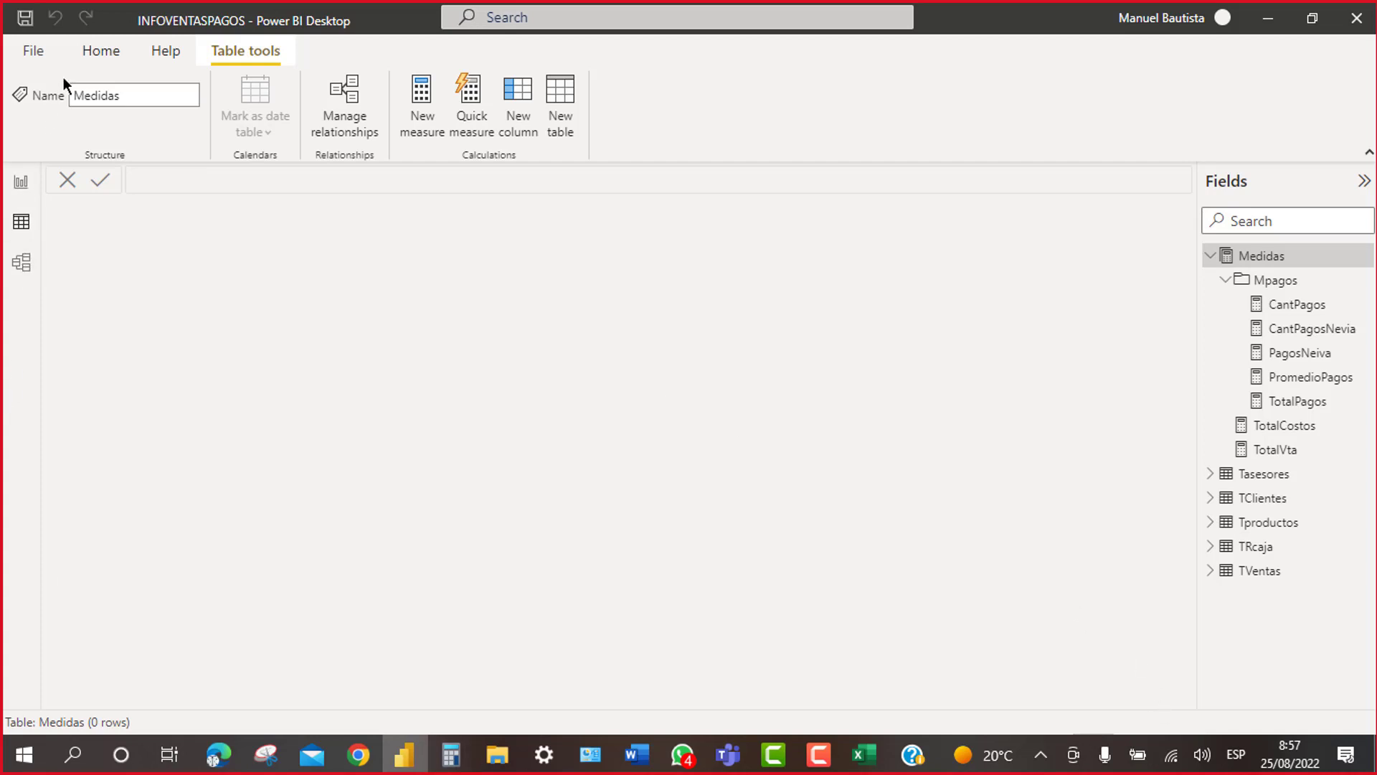
# Step: Refresh the data from the Home ribbon, then add a new blank measure to Medidas
pyautogui.click(115, 46)
pyautogui.click(548, 100)
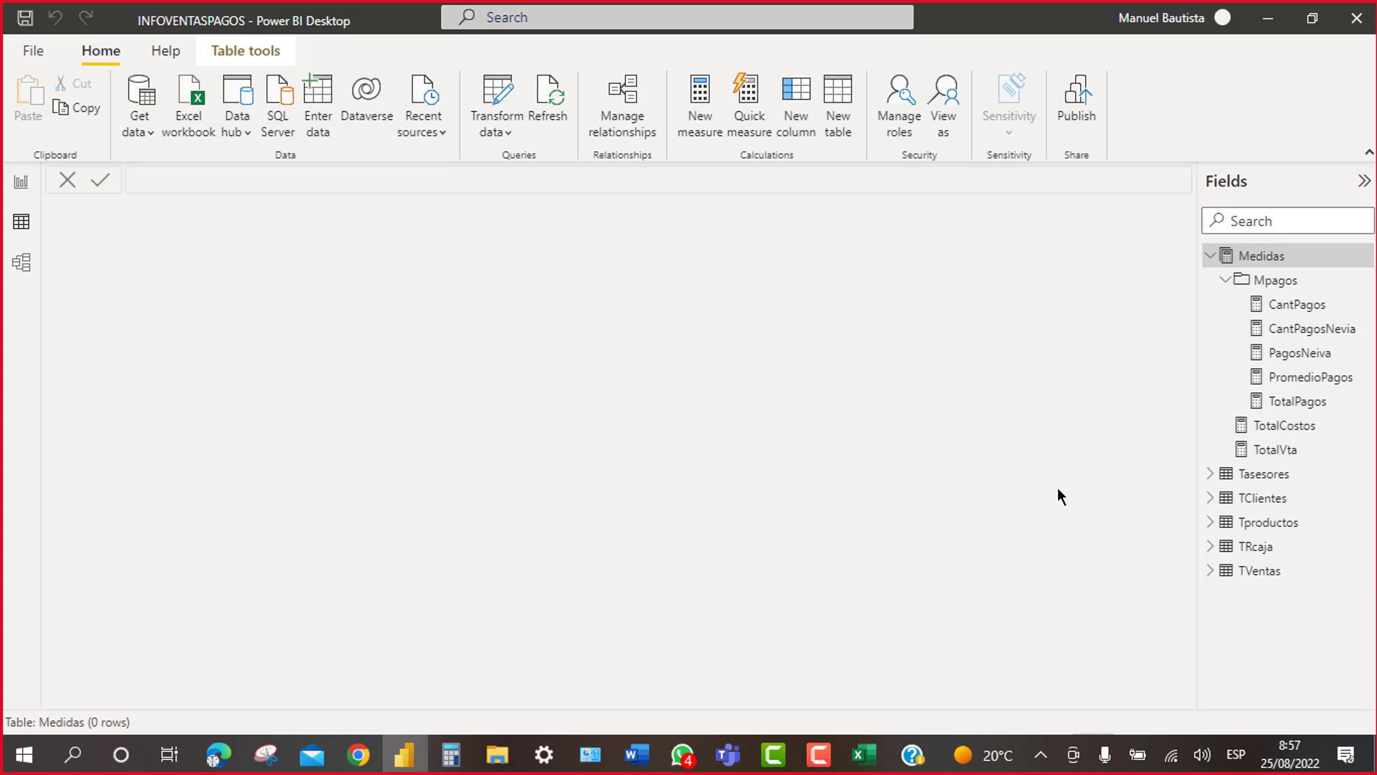
pyautogui.rightClick(1266, 267)
pyautogui.click(1164, 277)
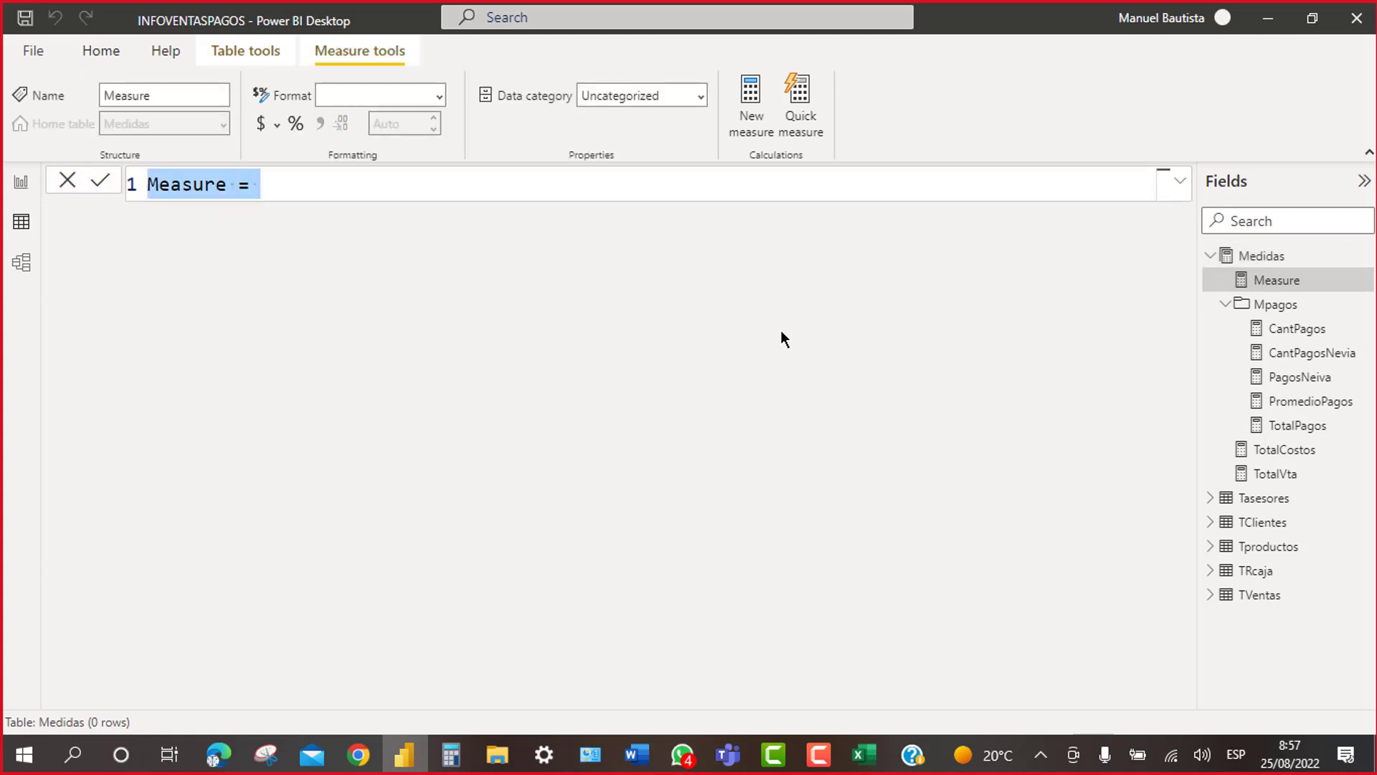
# Step: Replace the default measure text with TotalDsctos=sum(tve and press Enter
pyautogui.press('BackSpace')
pyautogui.write('t')
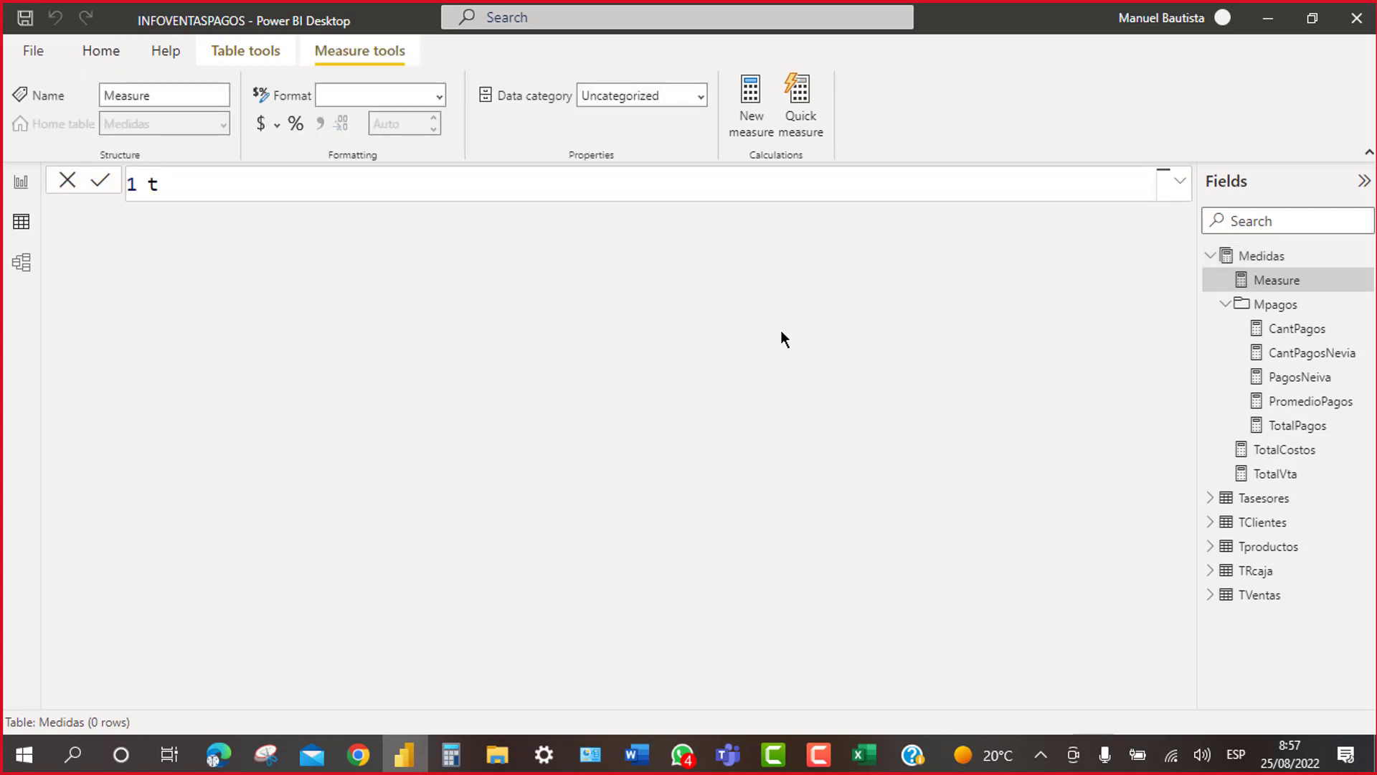
pyautogui.press('BackSpace')
pyautogui.write('TotalDsctos')
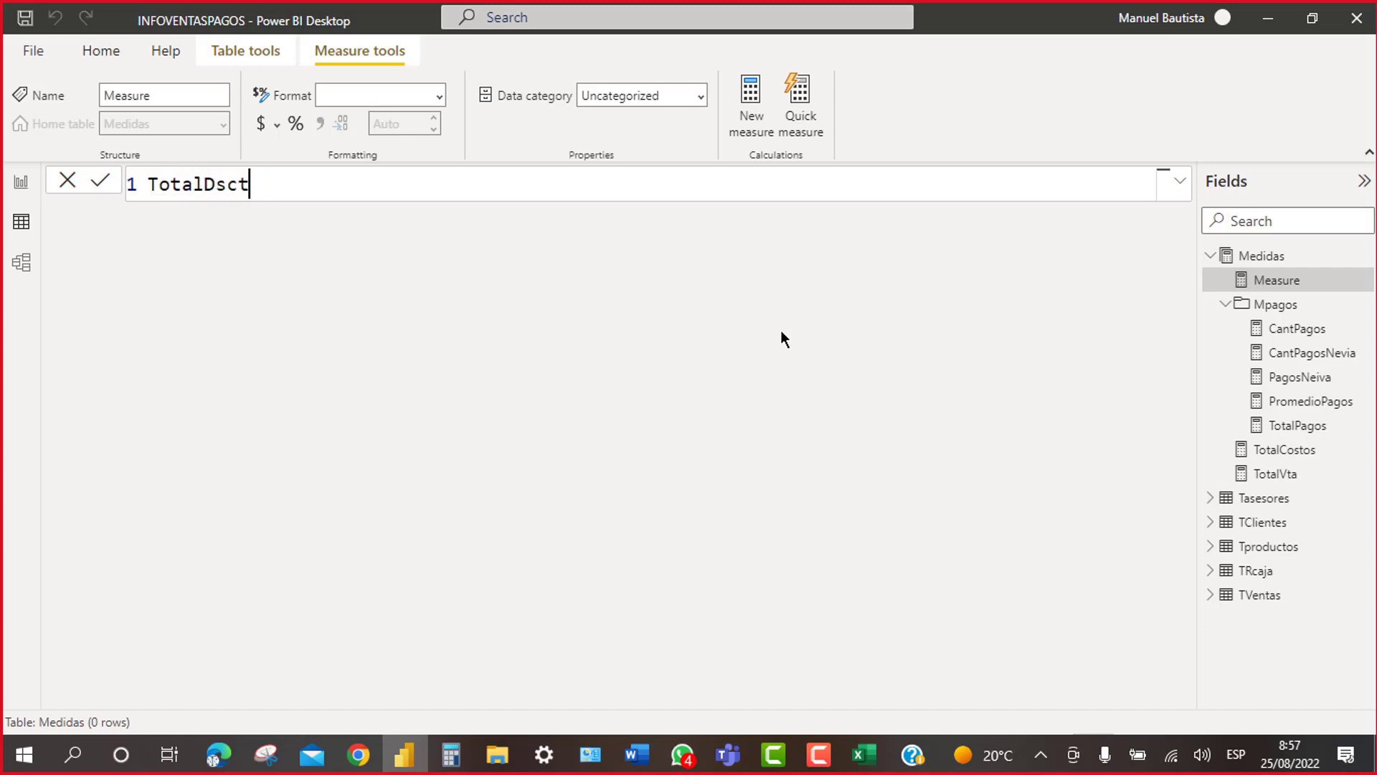
pyautogui.write('=sum(tve')
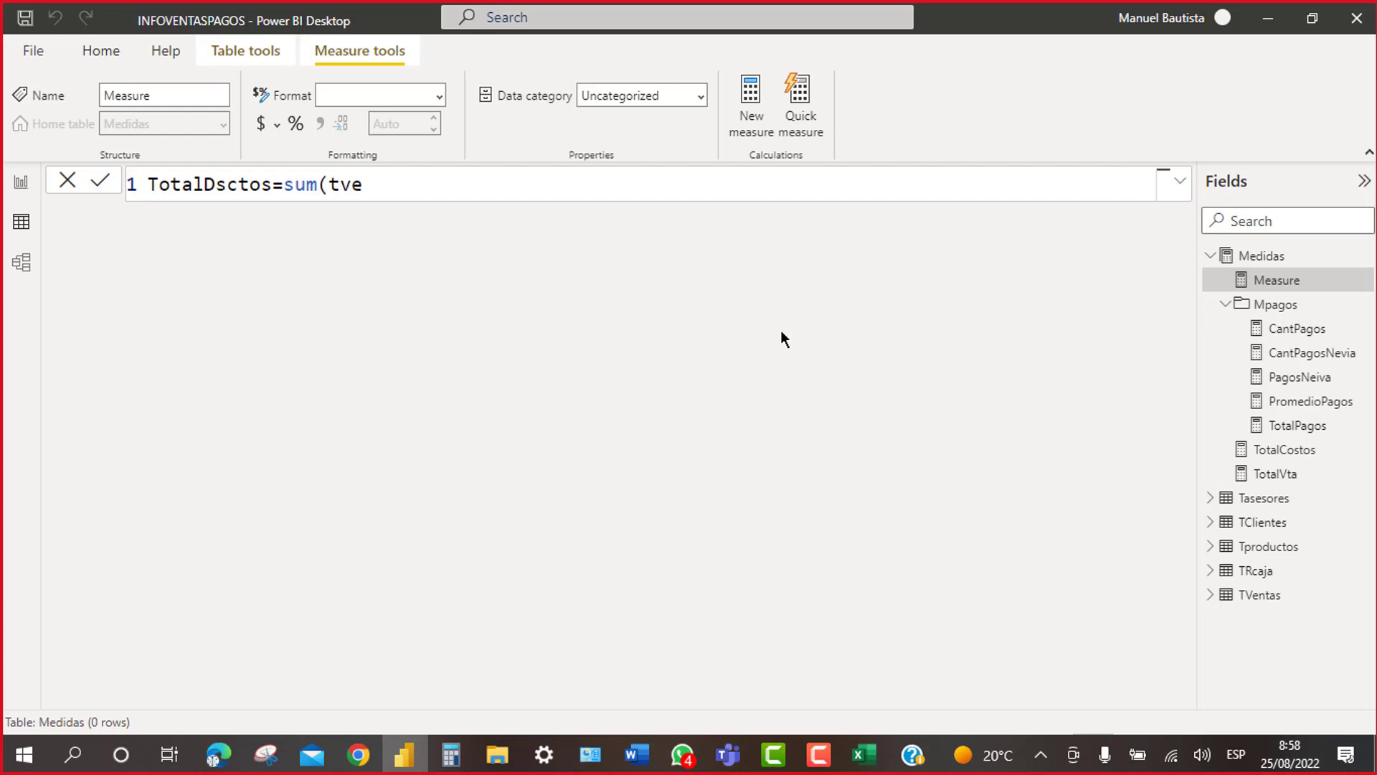
pyautogui.press('Return')
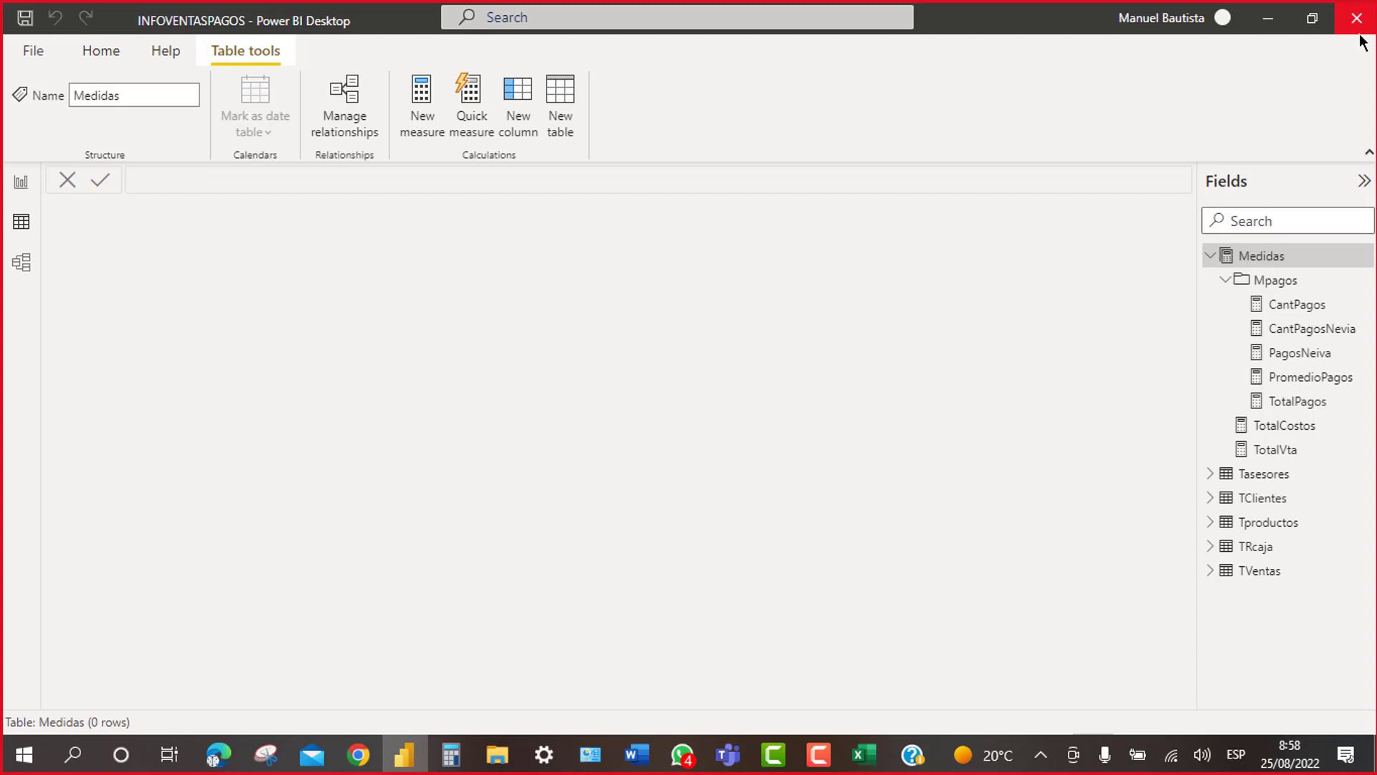
# Step: Close Power BI saving INFOVENTASPAGOS, then bring the course folder up in File Explorer
pyautogui.click(1357, 20)
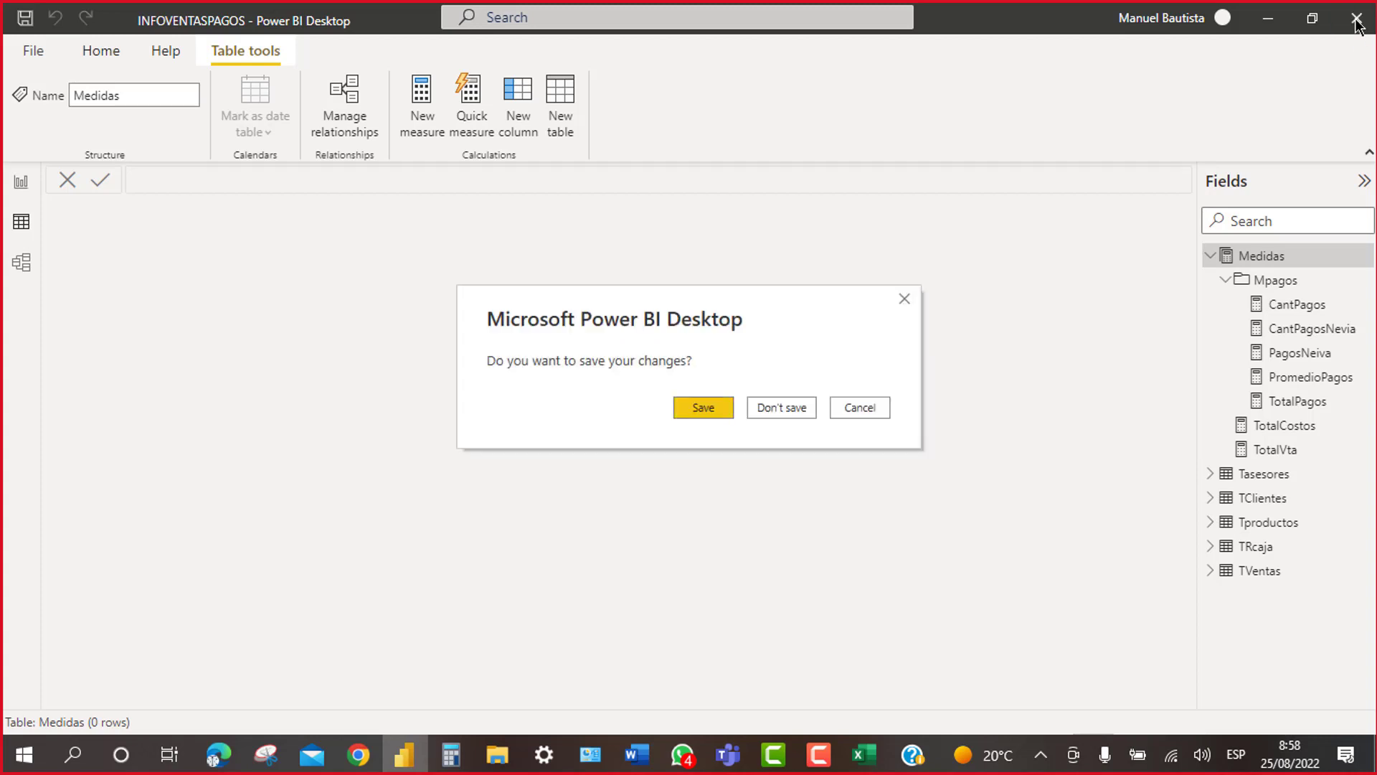
pyautogui.click(687, 406)
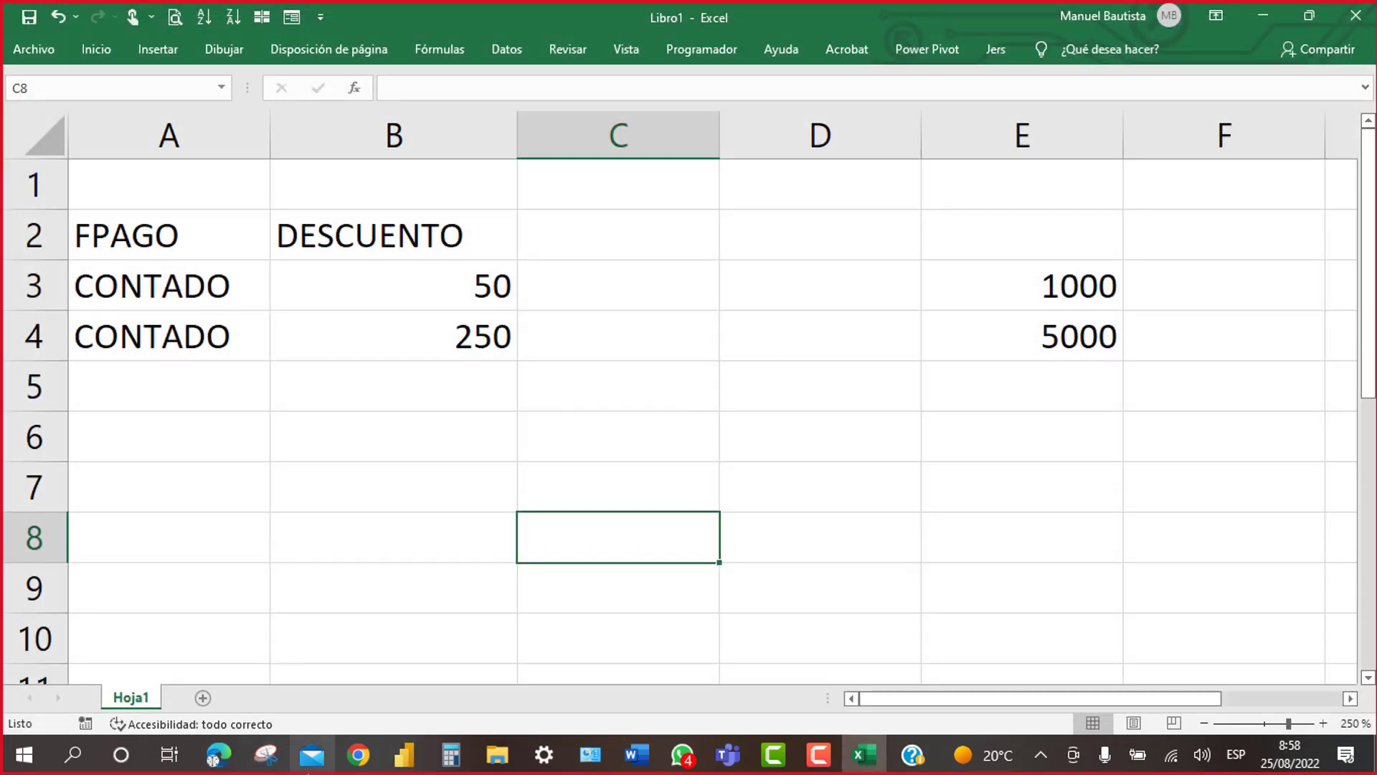
pyautogui.click(496, 757)
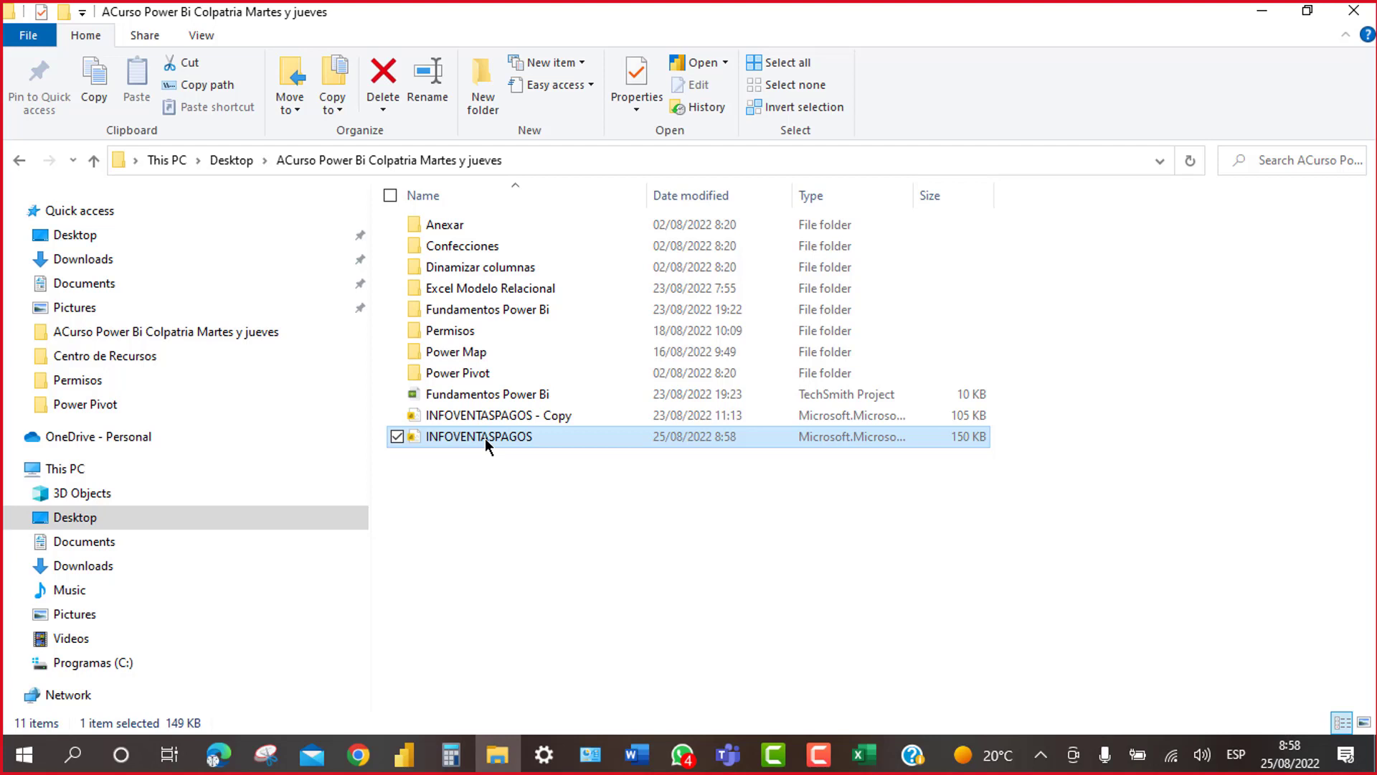
# Step: Reopen the INFOVENTASPAGOS .pbix report from the course folder in Power BI Desktop
pyautogui.doubleClick(485, 439)
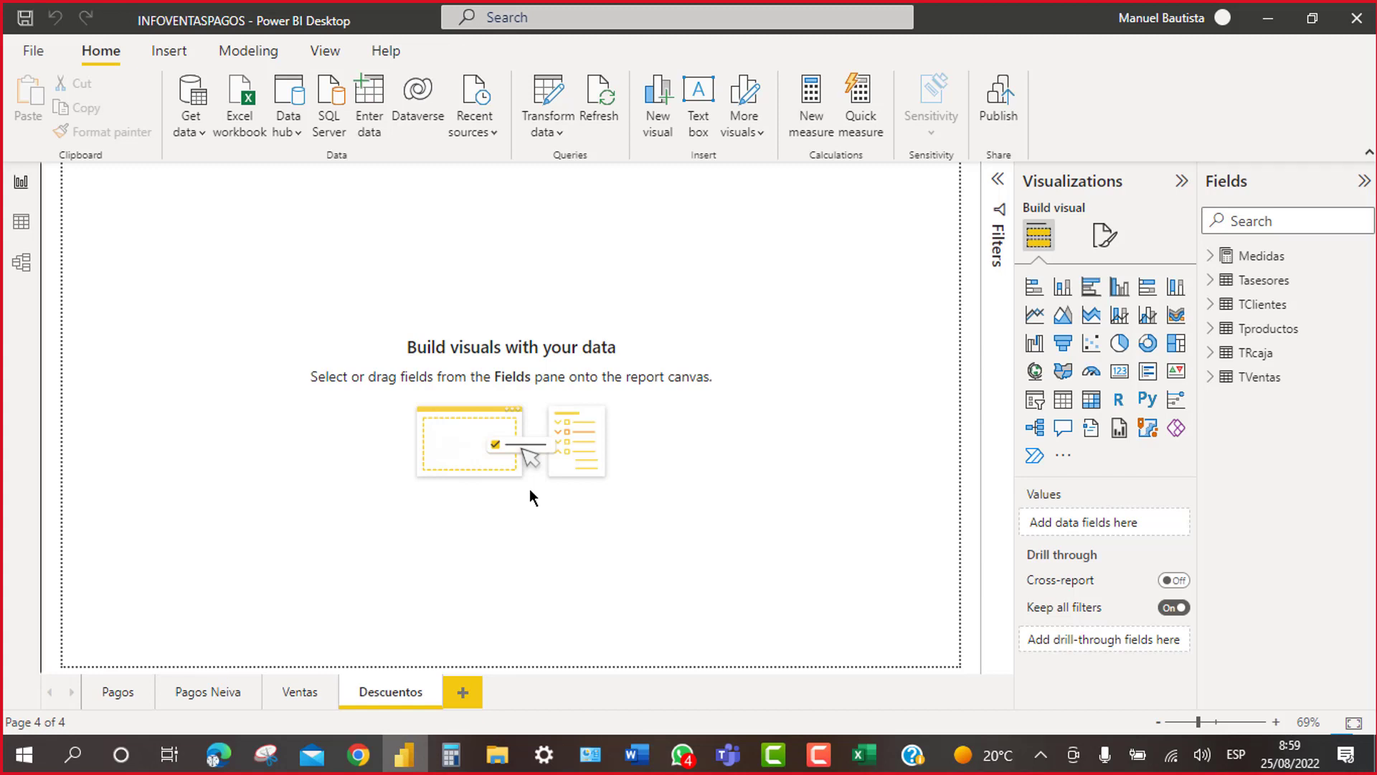
# Step: Expand the Medidas table and review the TotalVta measure's formula
pyautogui.click(1214, 264)
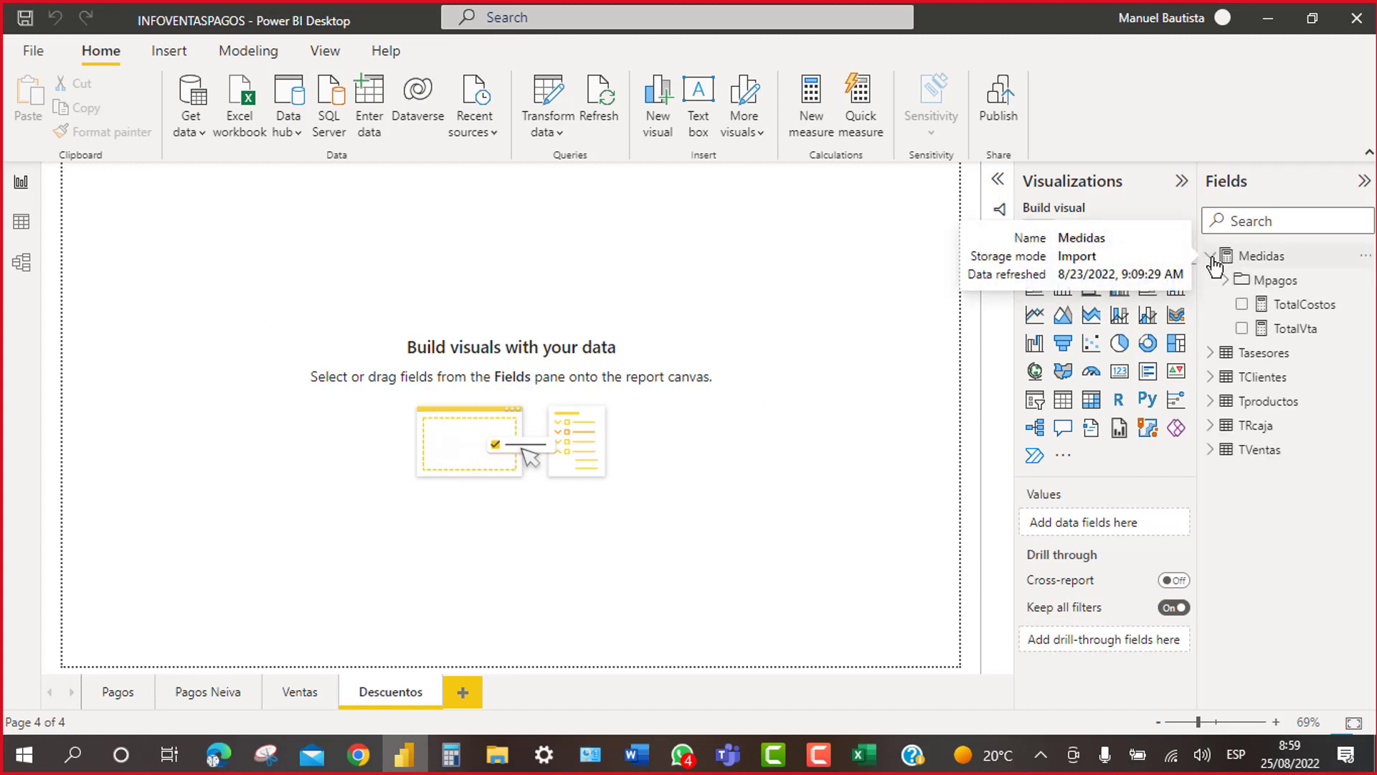
pyautogui.click(1292, 340)
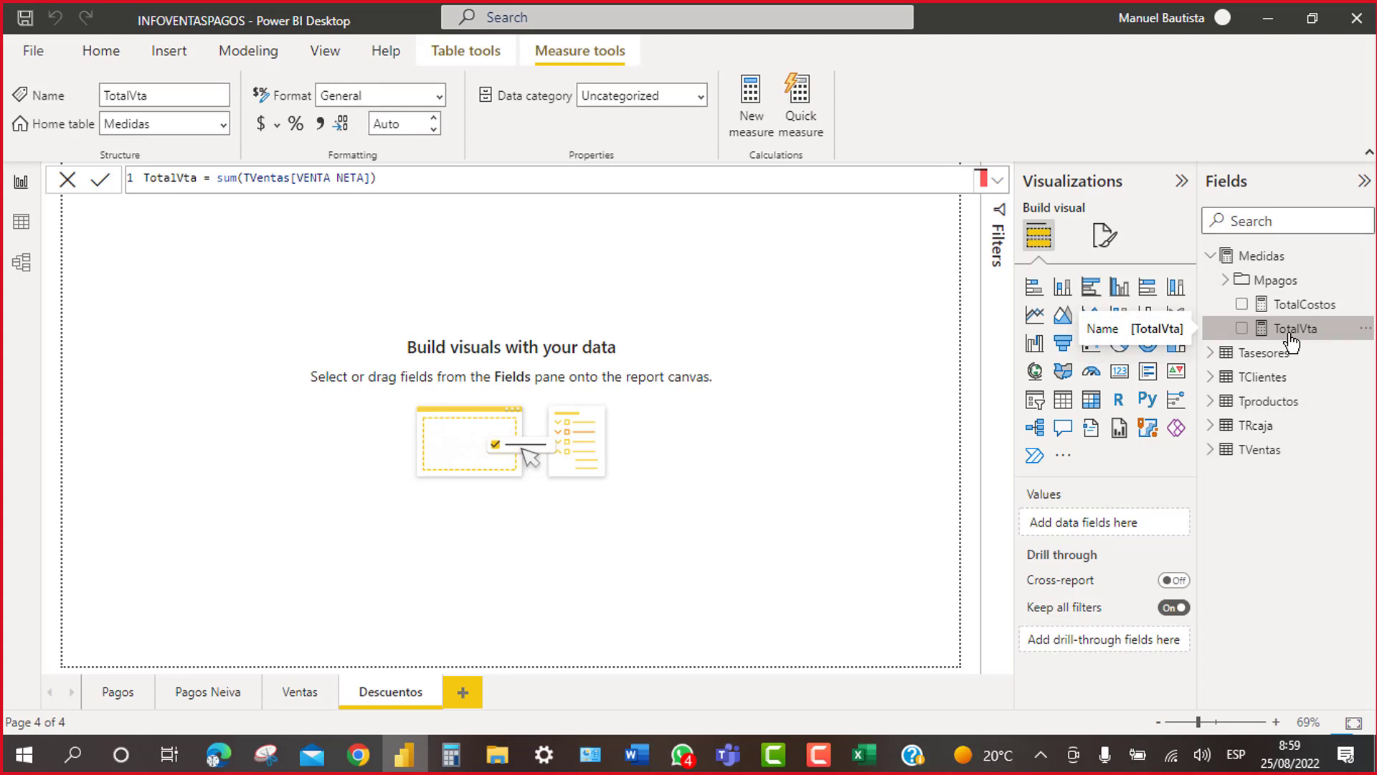
pyautogui.click(1266, 259)
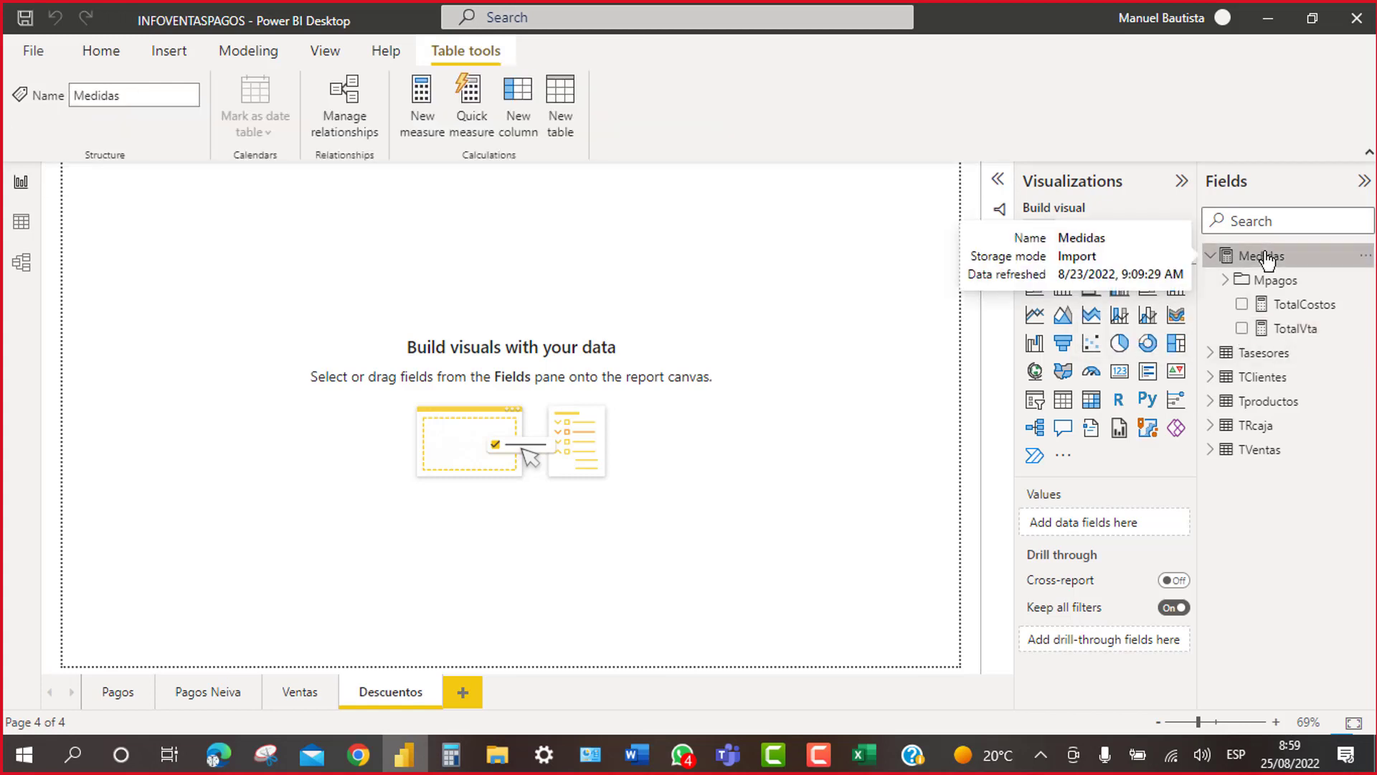
# Step: Create the measure TotalDsctos = sum(TVentas[DESCUENTO]) in Medidas
pyautogui.rightClick(1267, 259)
pyautogui.click(1185, 271)
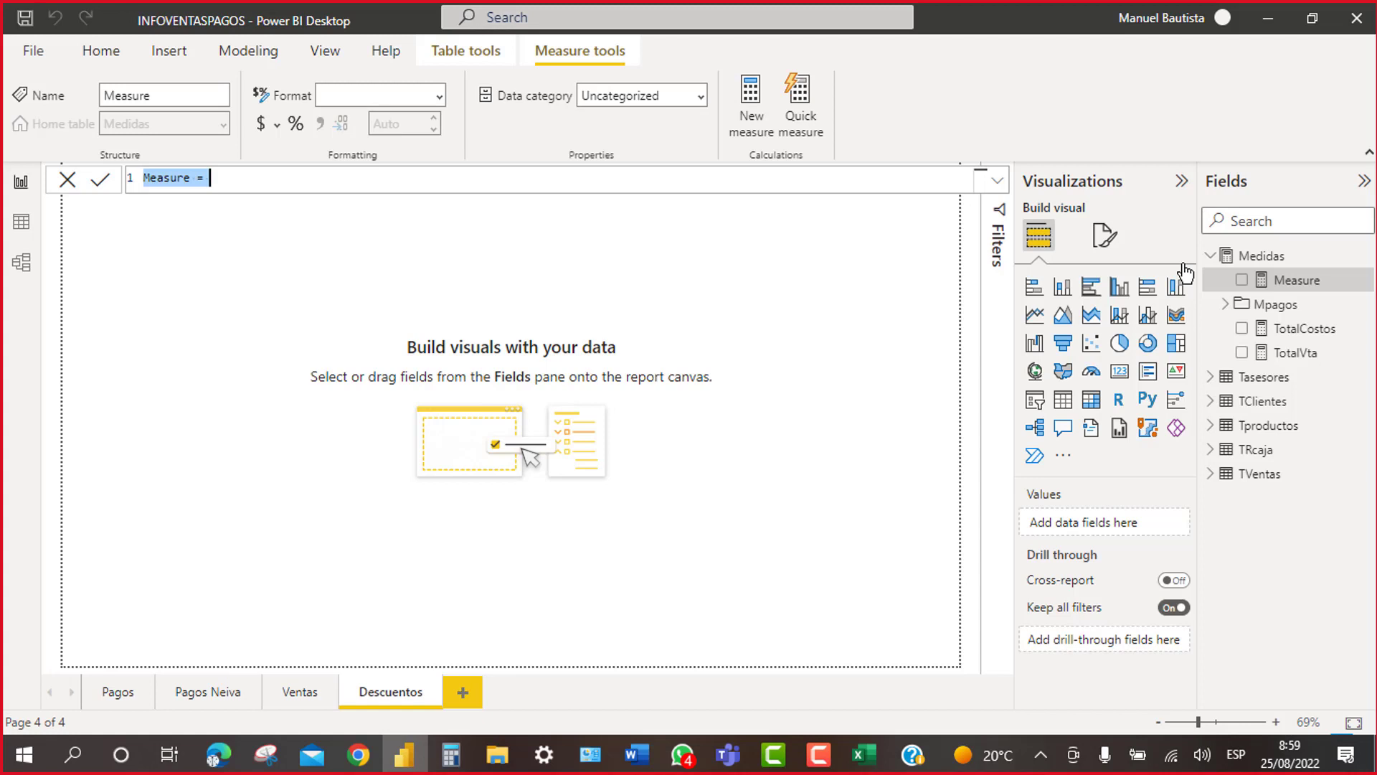
pyautogui.write('TotalD')
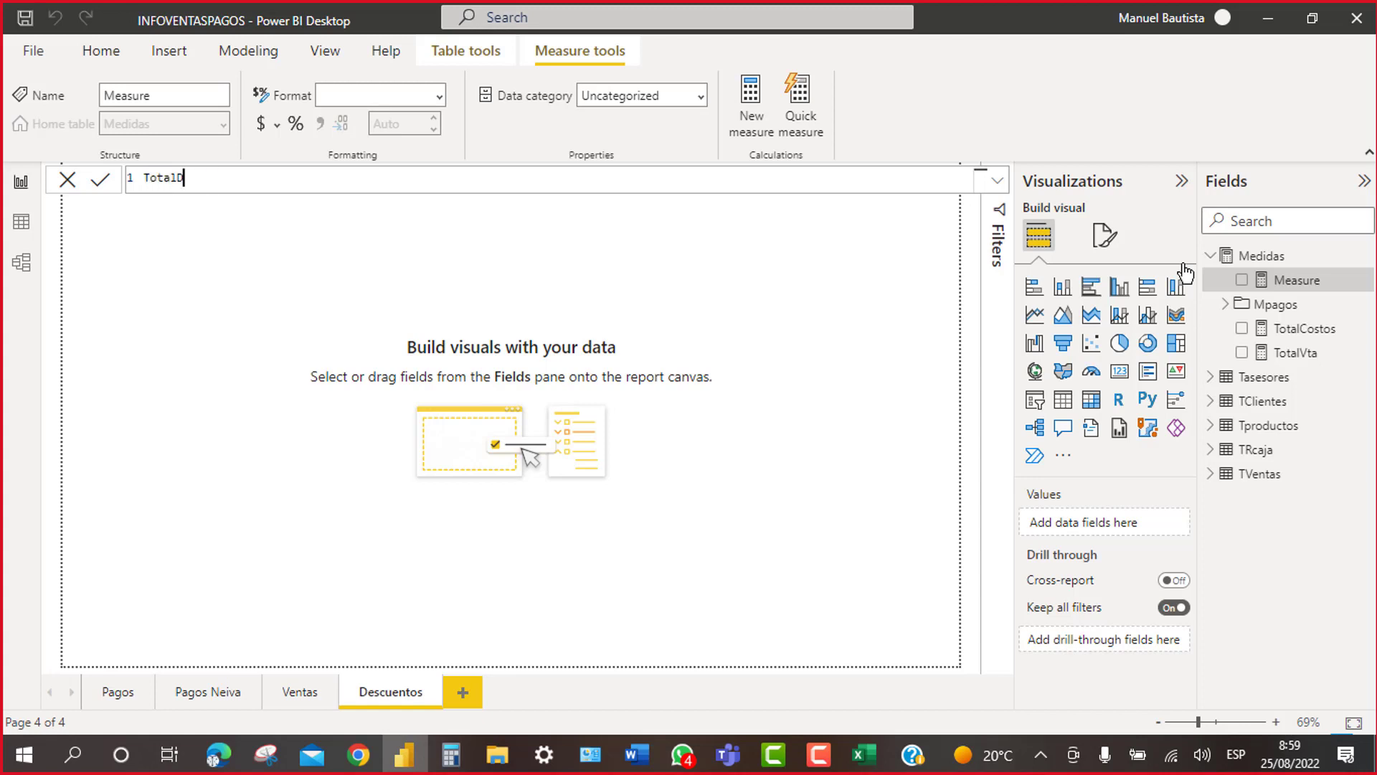
pyautogui.write('sctos = sum')
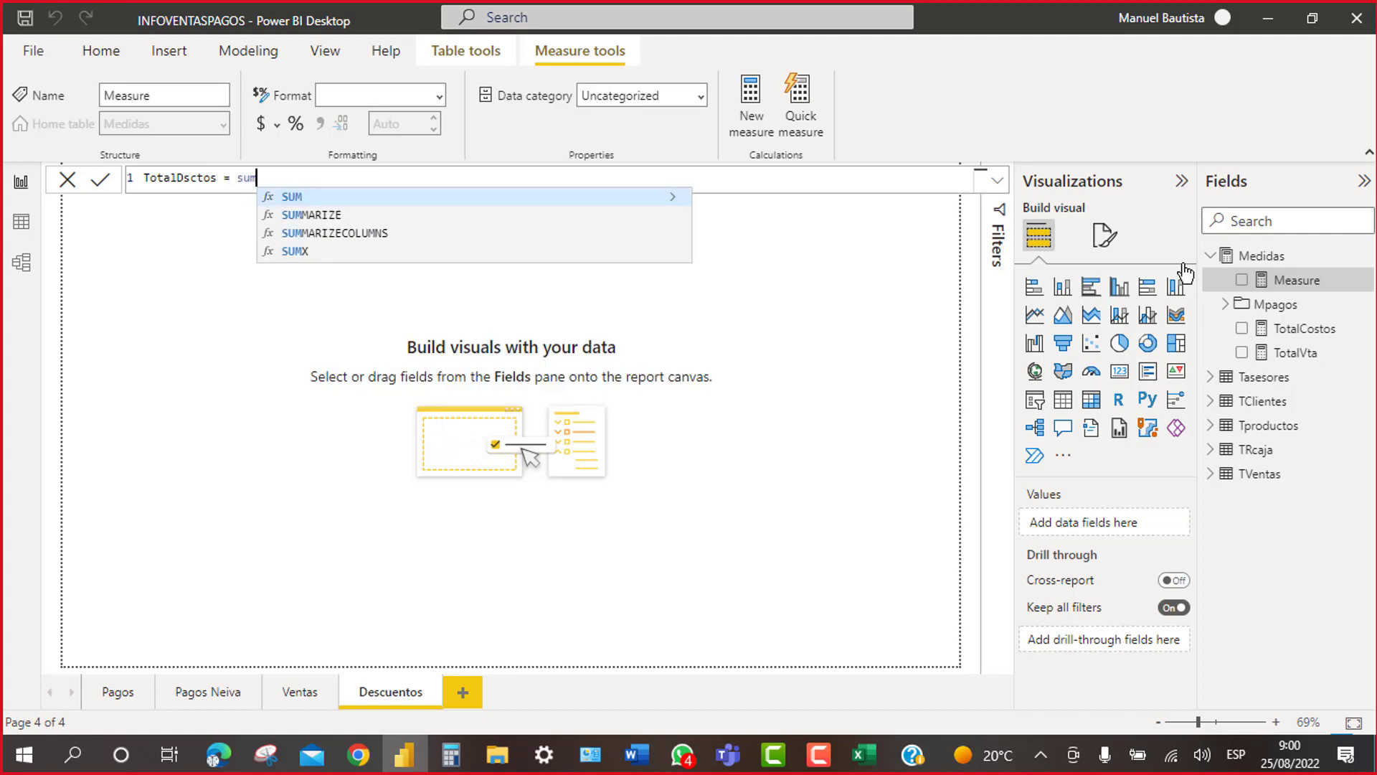
pyautogui.write('(')
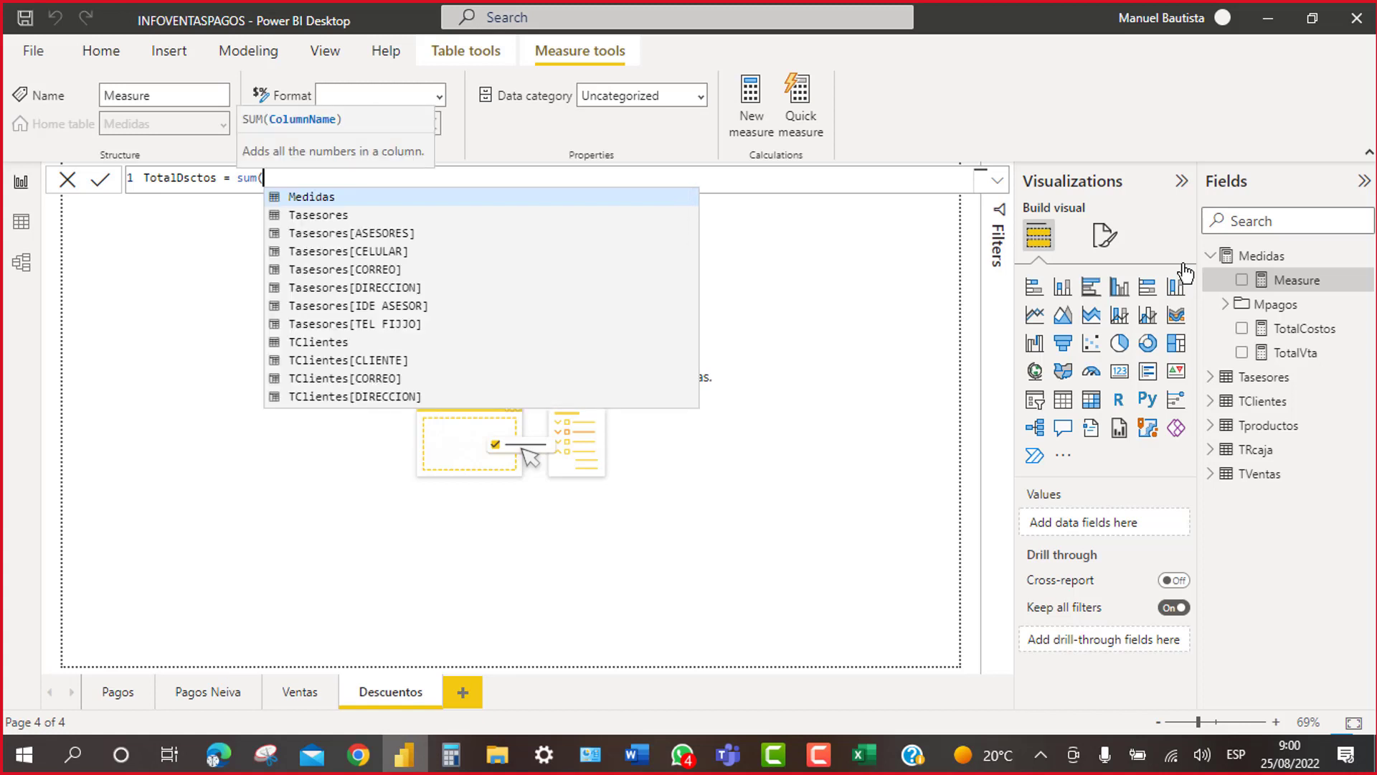
pyautogui.click(935, 7)
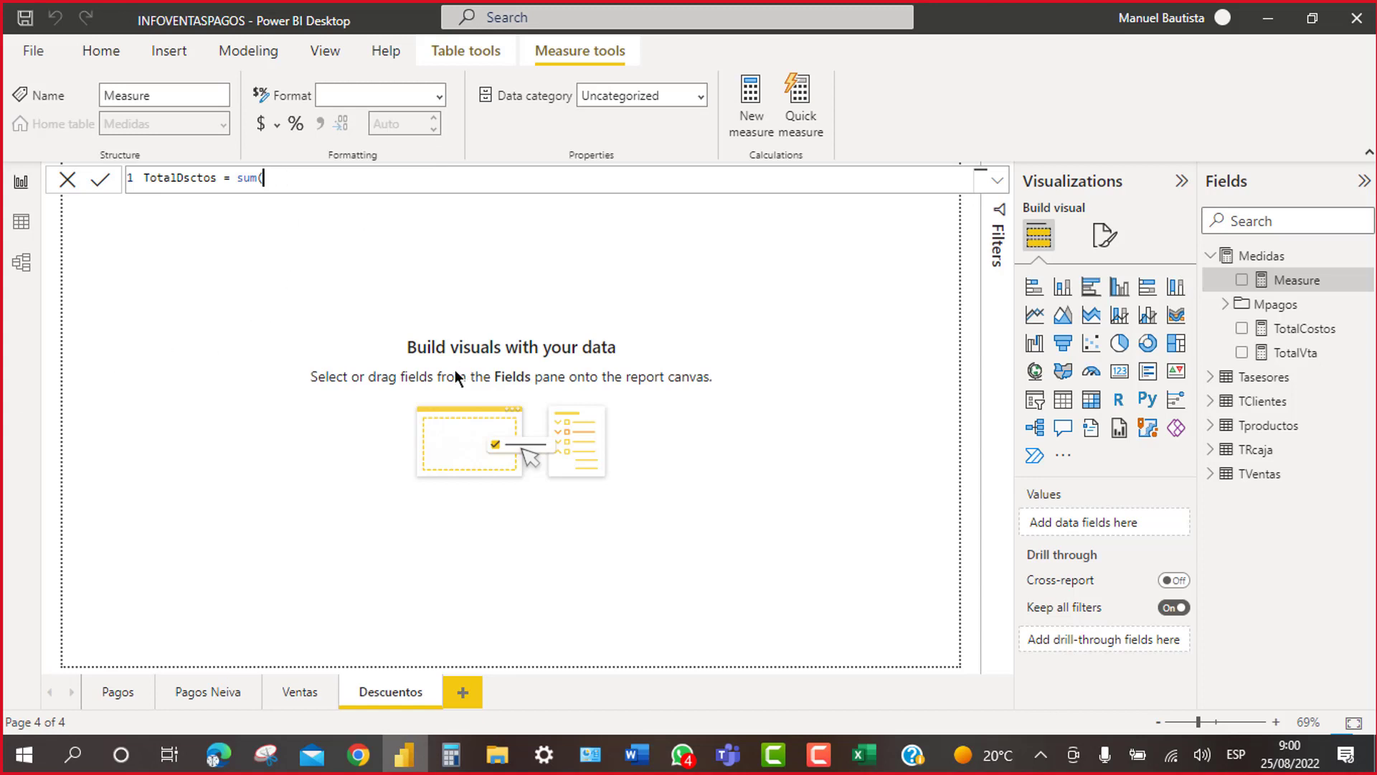
pyautogui.write('tv')
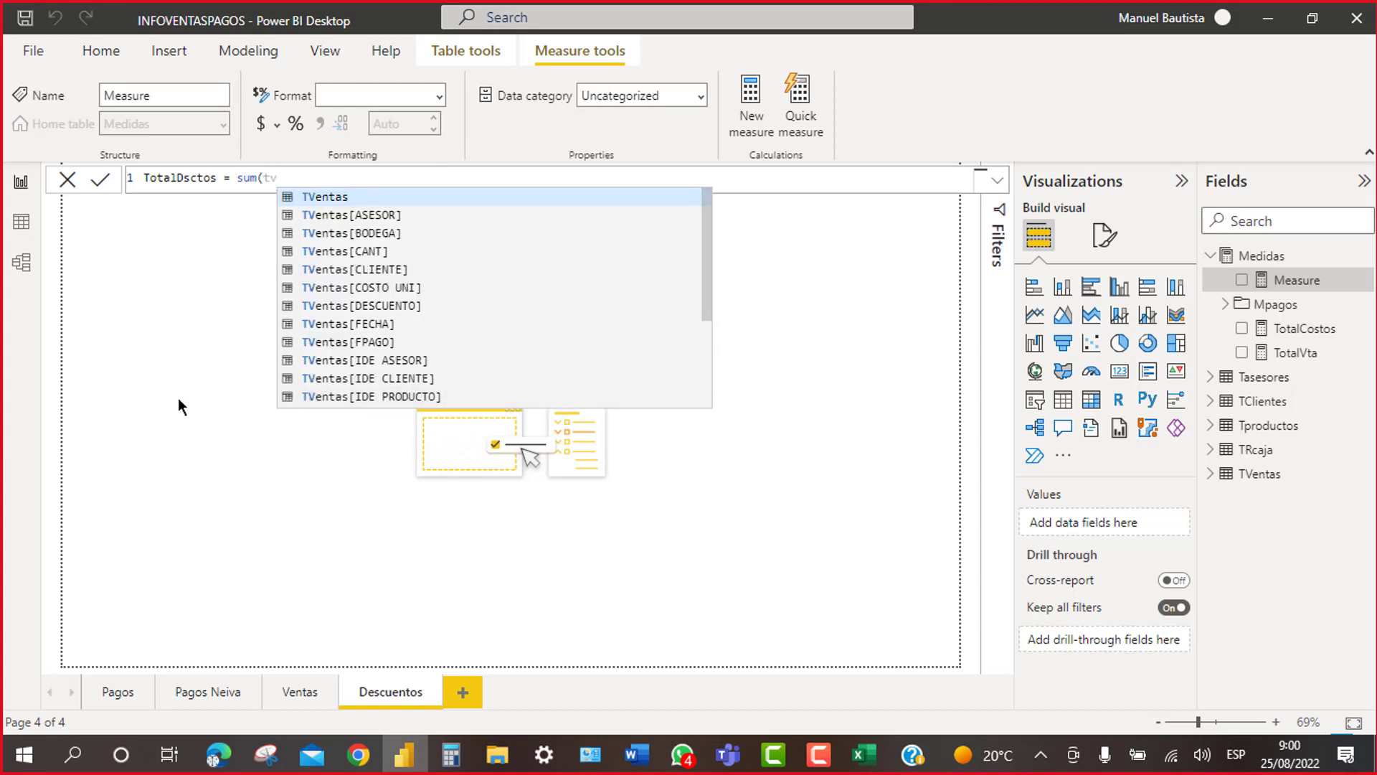
pyautogui.moveTo(706, 249); pyautogui.dragTo(706, 333)
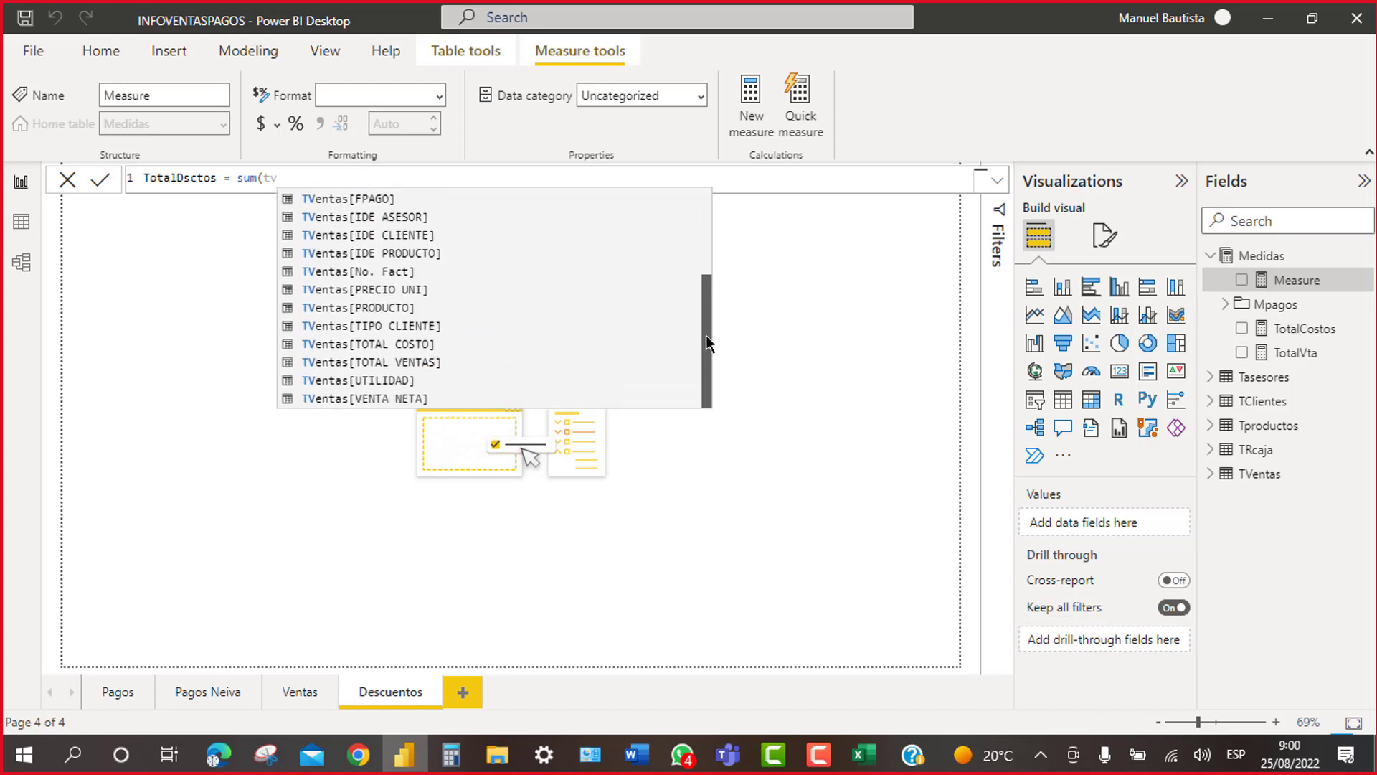
pyautogui.moveTo(708, 334); pyautogui.dragTo(704, 272)
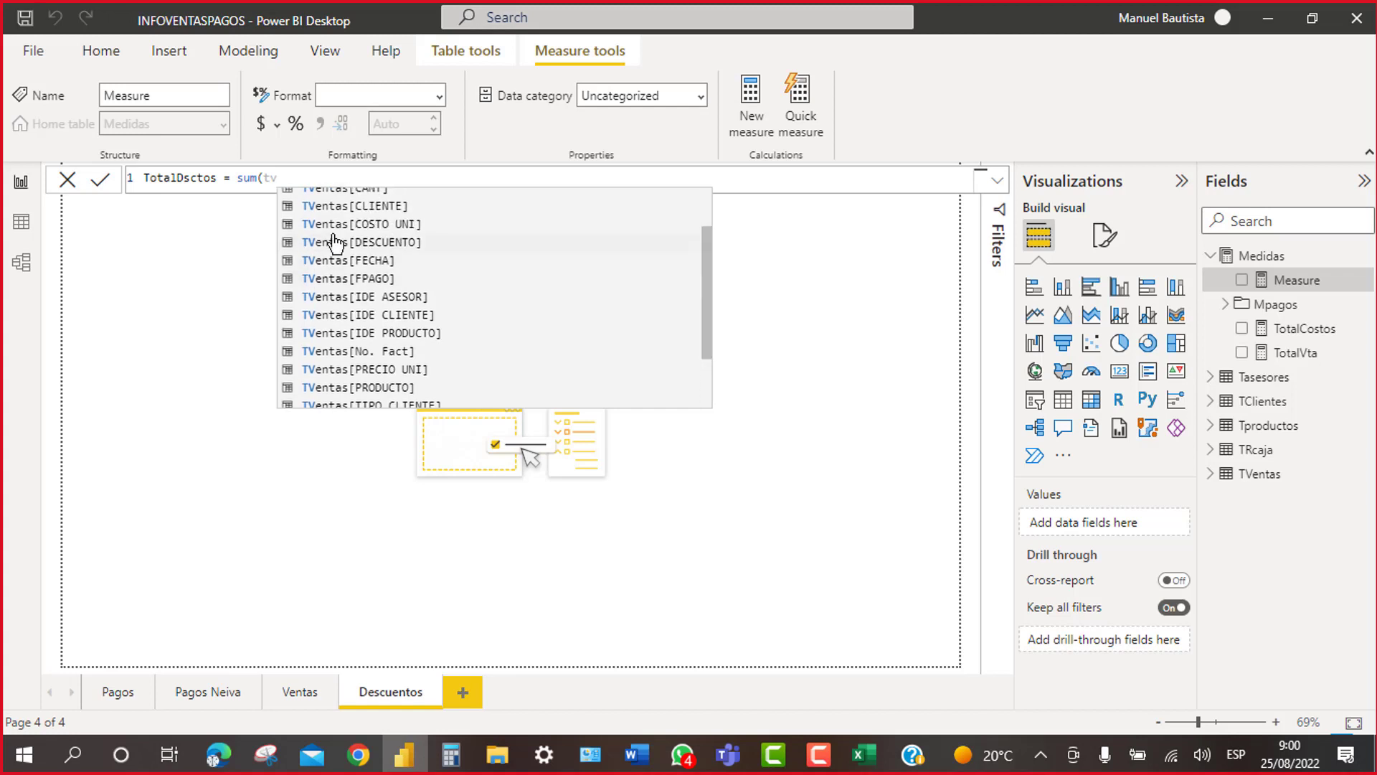
pyautogui.click(370, 243)
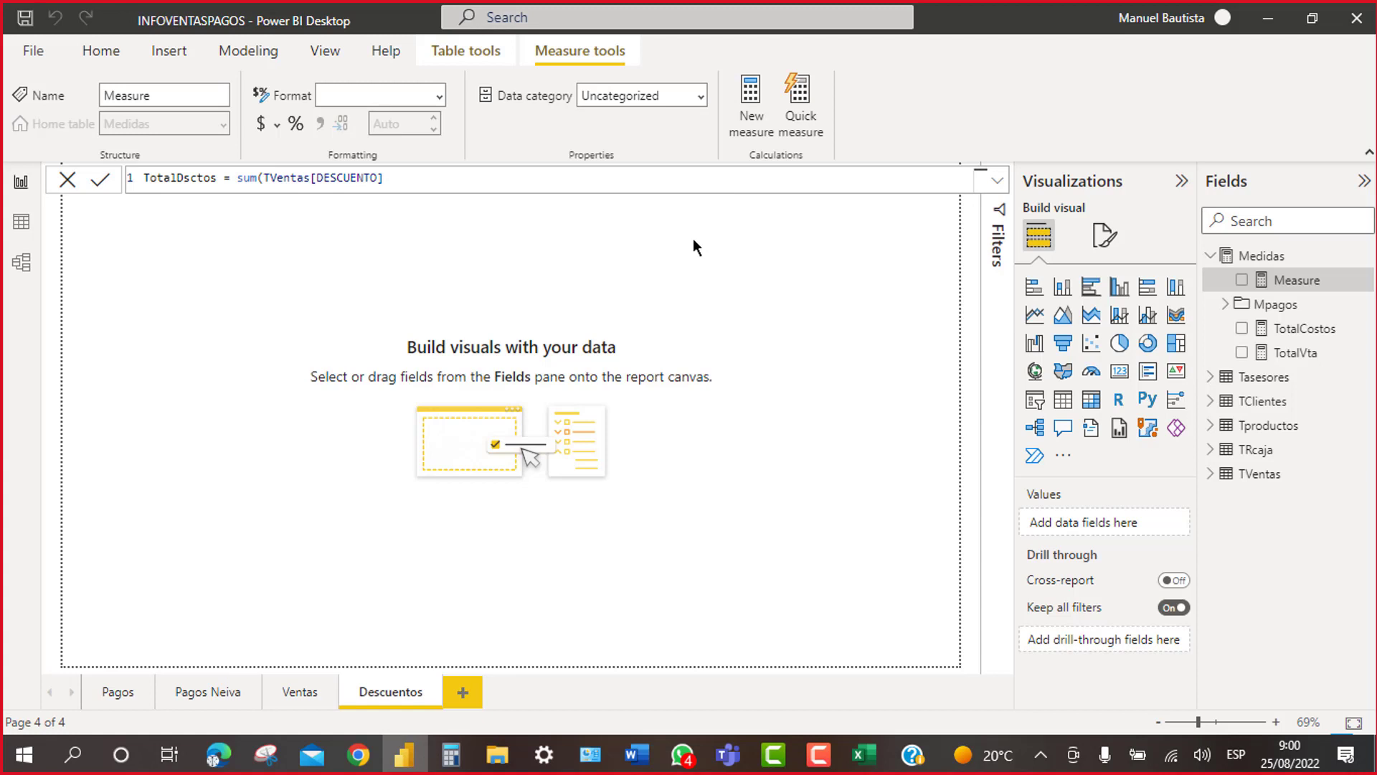
pyautogui.press('Return')
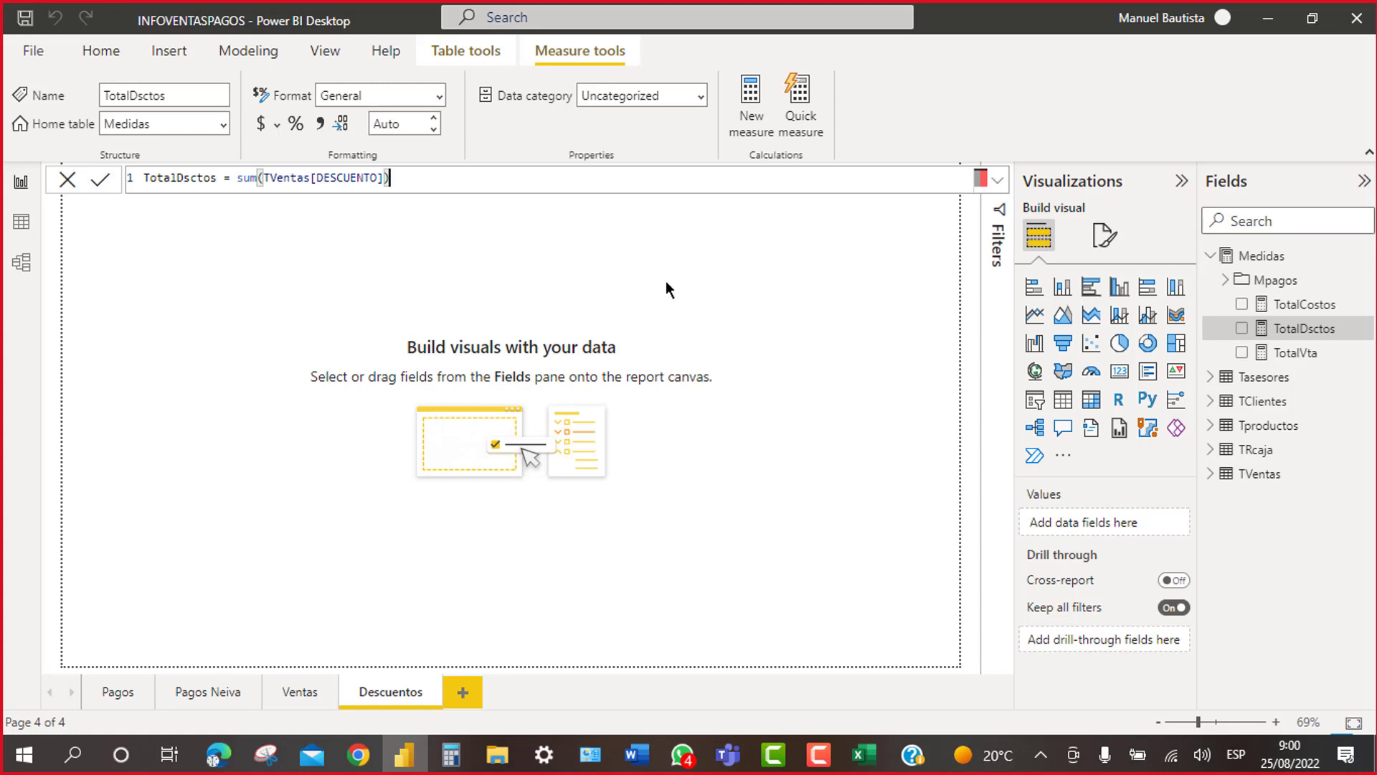
# Step: Create the measure TotalUtiliad = sum(TVentas[UTILIDAD]) in Medidas
pyautogui.rightClick(1268, 262)
pyautogui.click(1145, 279)
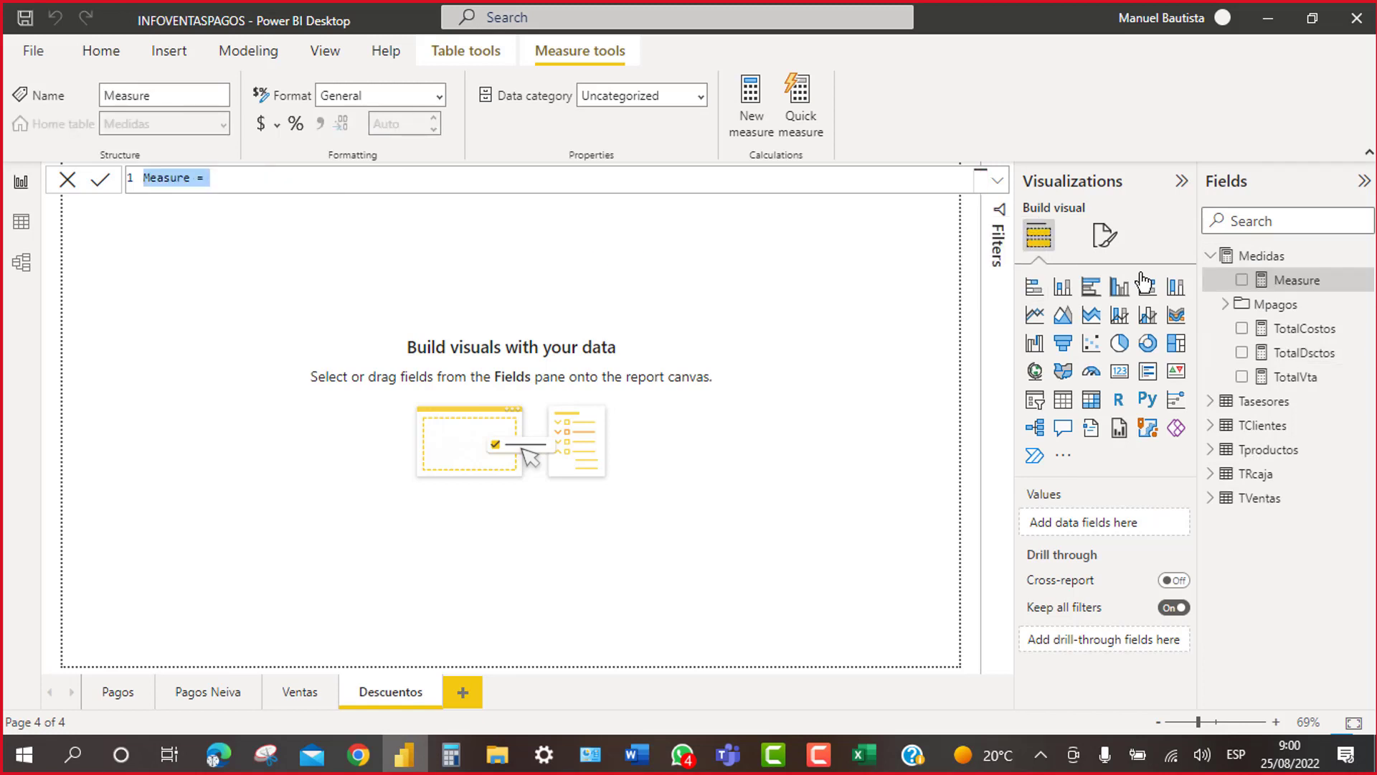
pyautogui.write('toto')
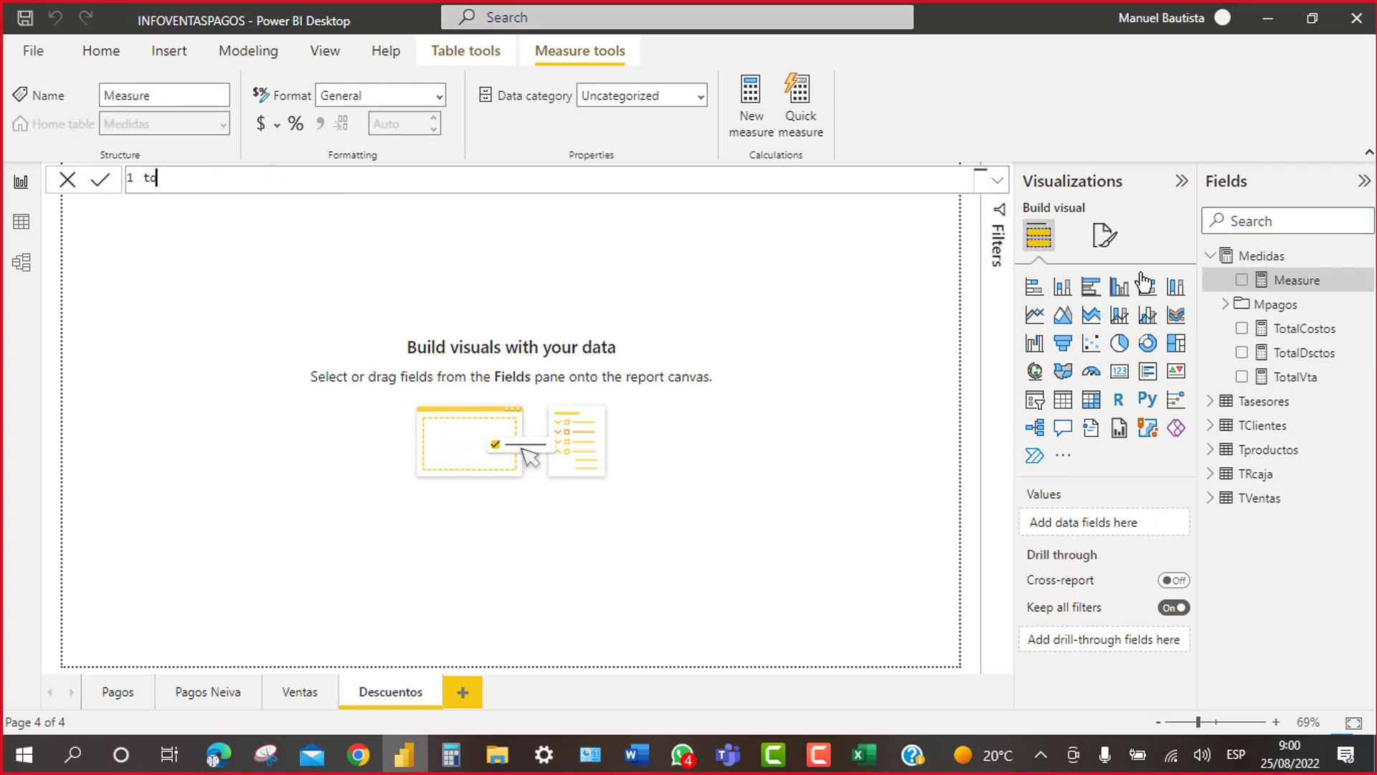
pyautogui.press('BackSpace')
pyautogui.press('BackSpace')
pyautogui.press('BackSpace')
pyautogui.press('BackSpace')
pyautogui.write('TotalUtiliad = sum')
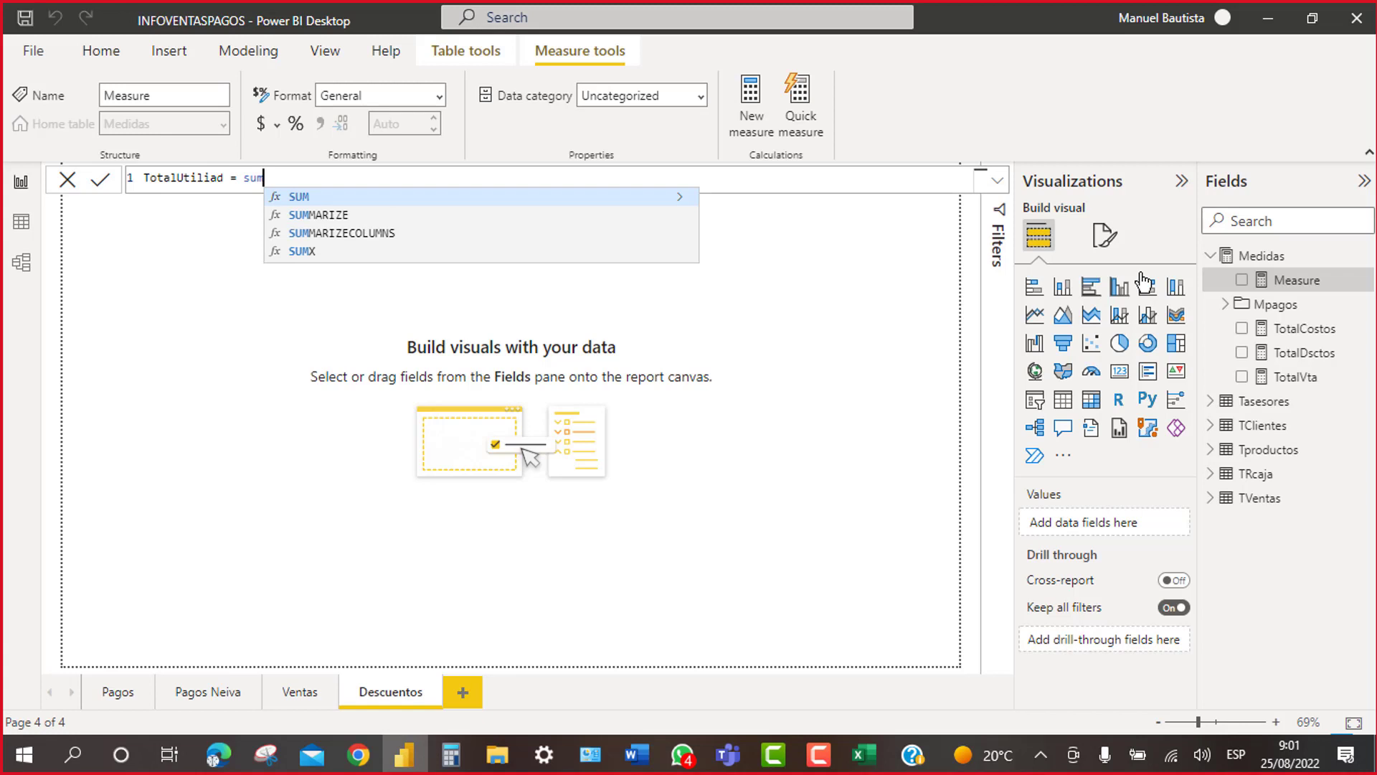
pyautogui.write('(')
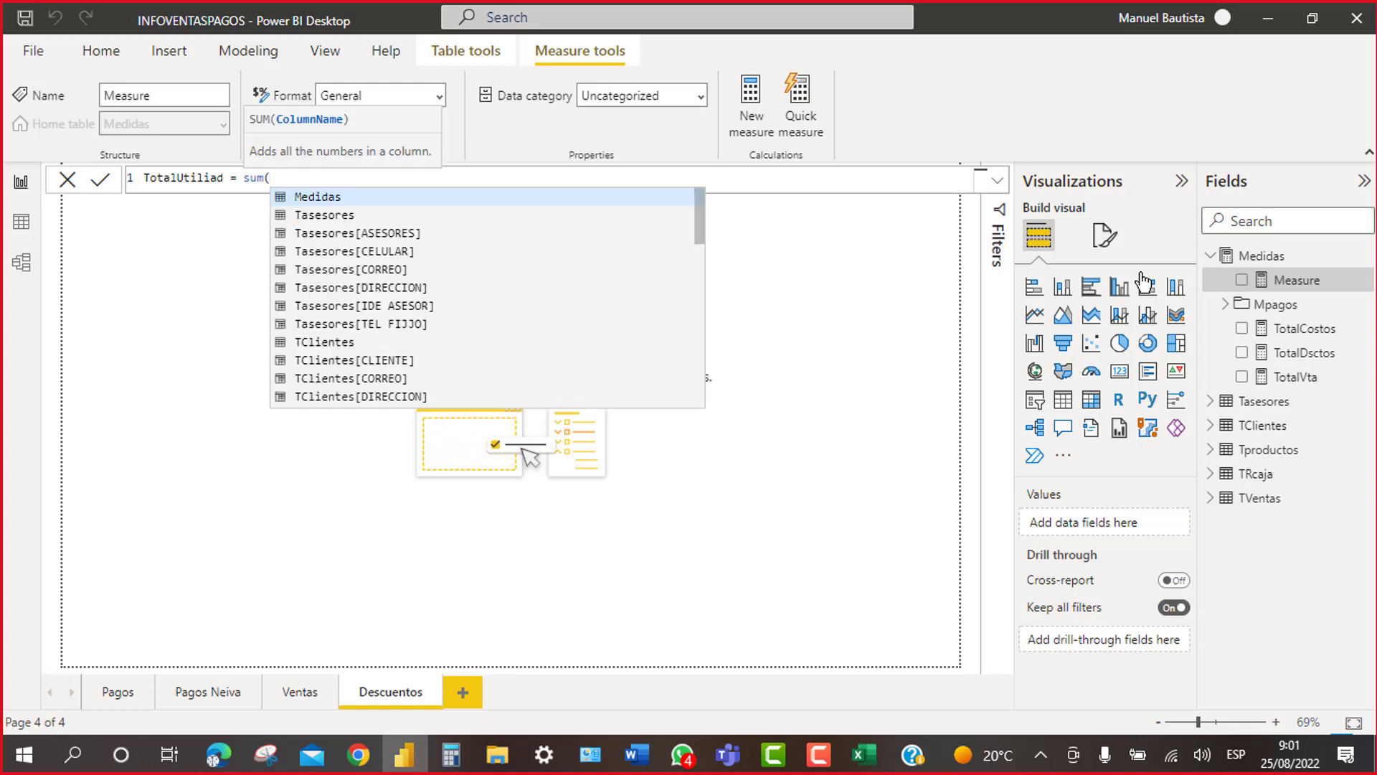
pyautogui.write('tv')
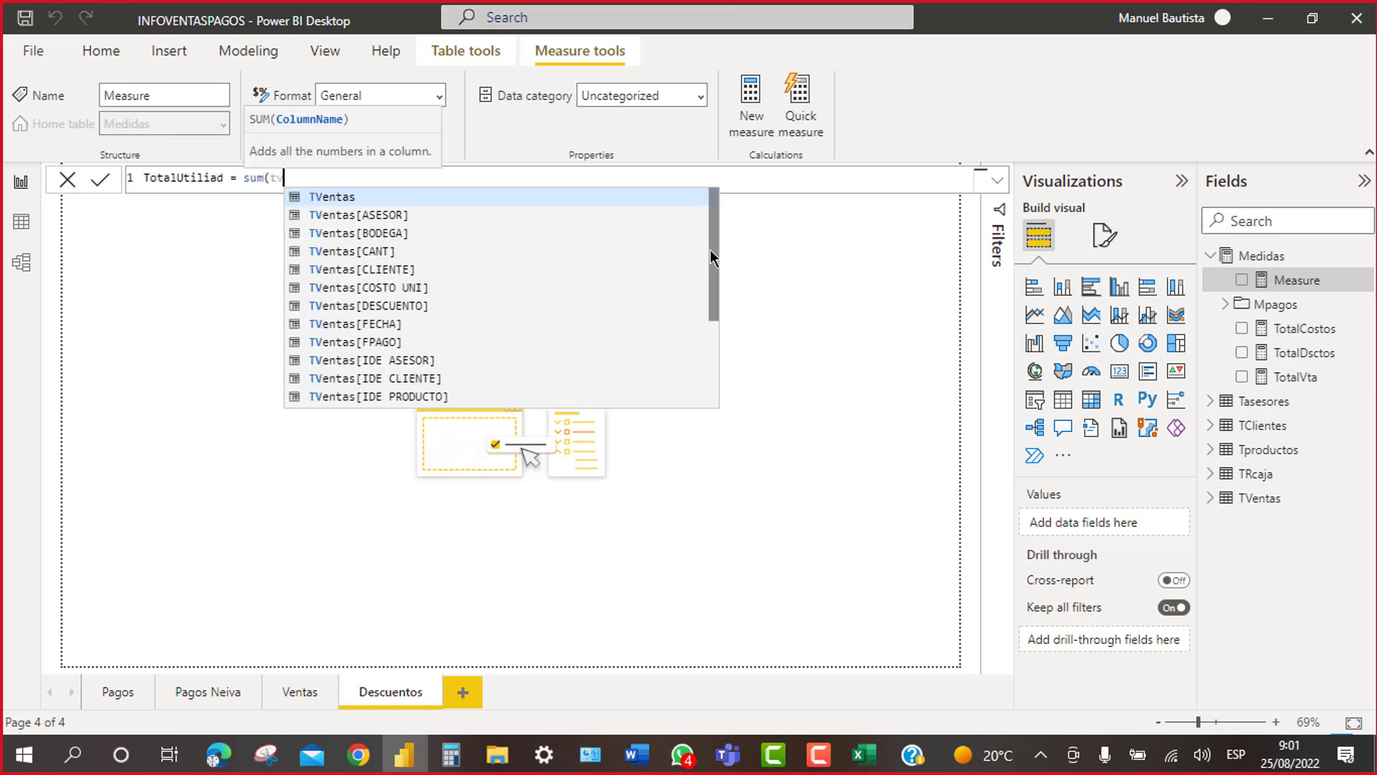
pyautogui.moveTo(711, 253); pyautogui.dragTo(712, 346)
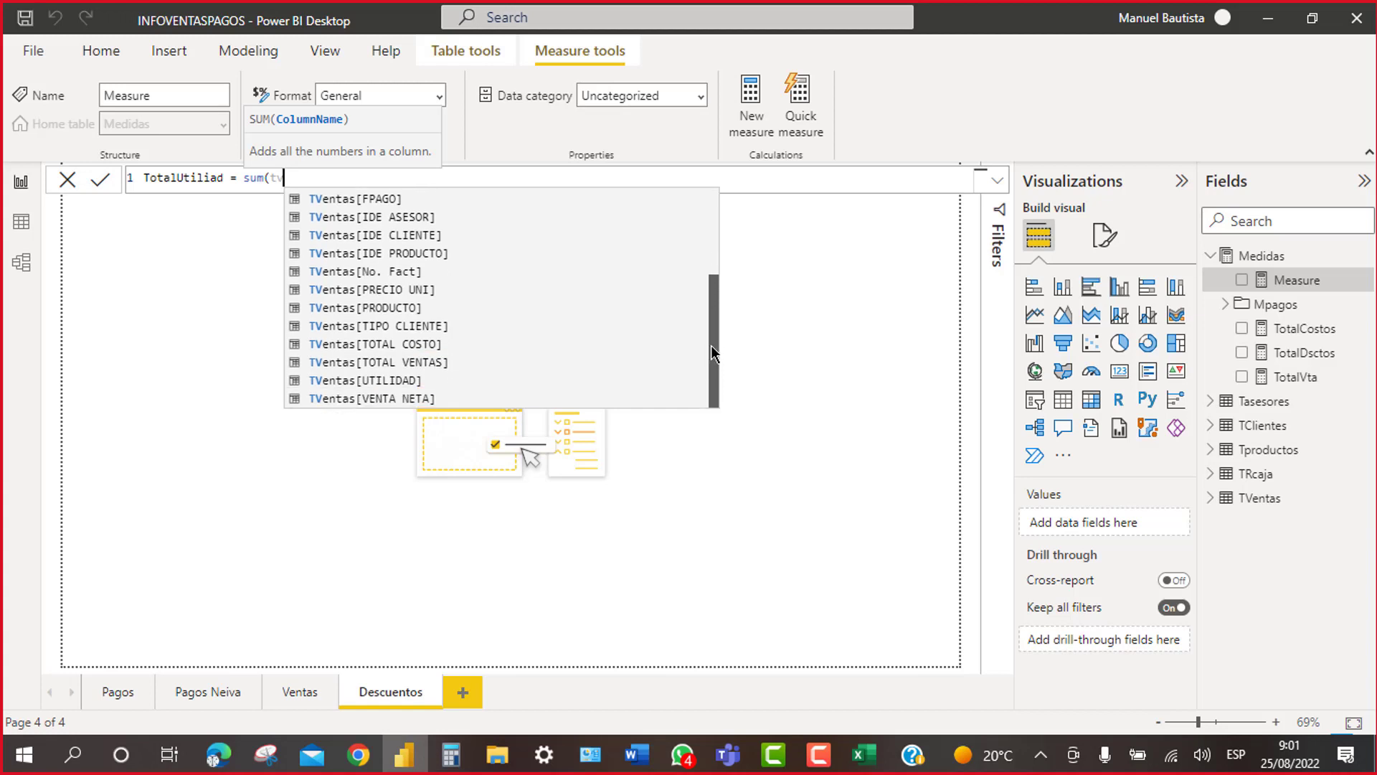
pyautogui.click(391, 380)
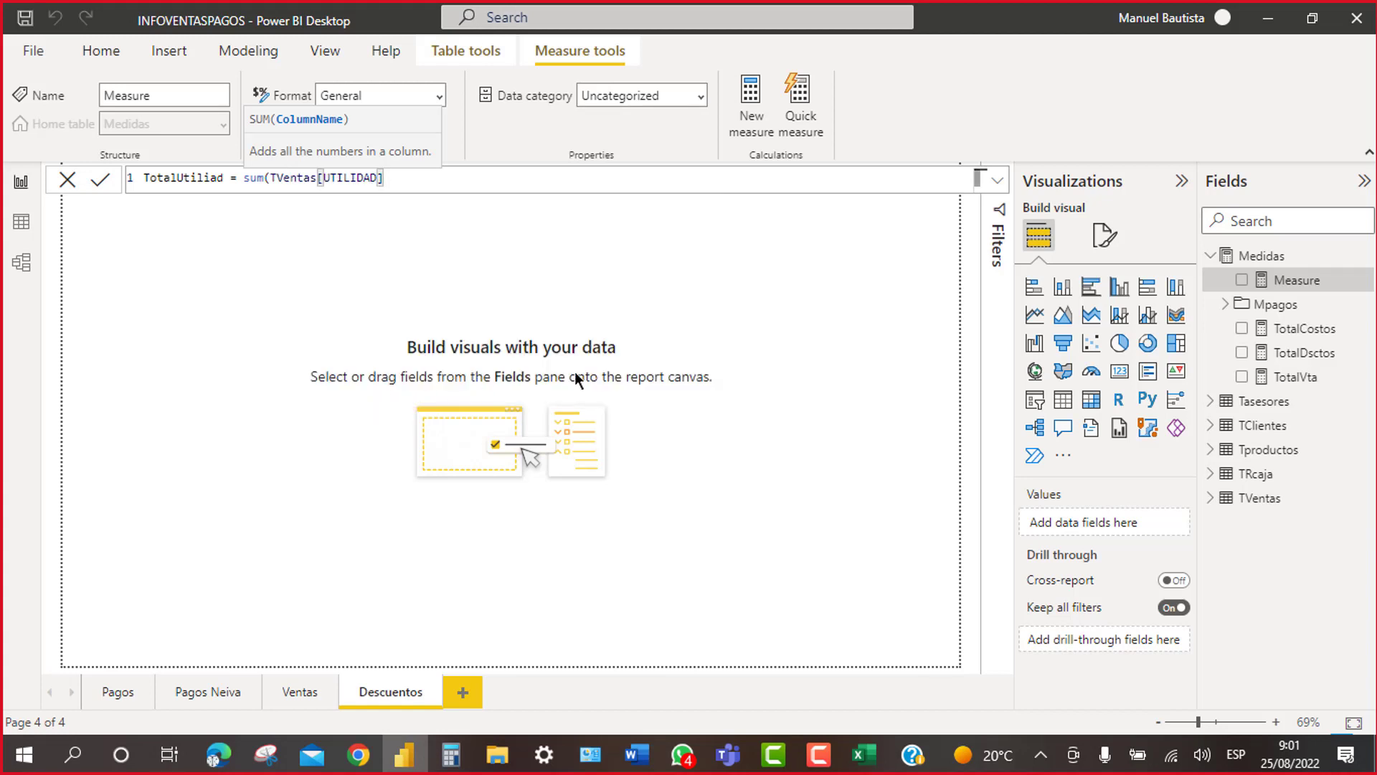
pyautogui.press('Return')
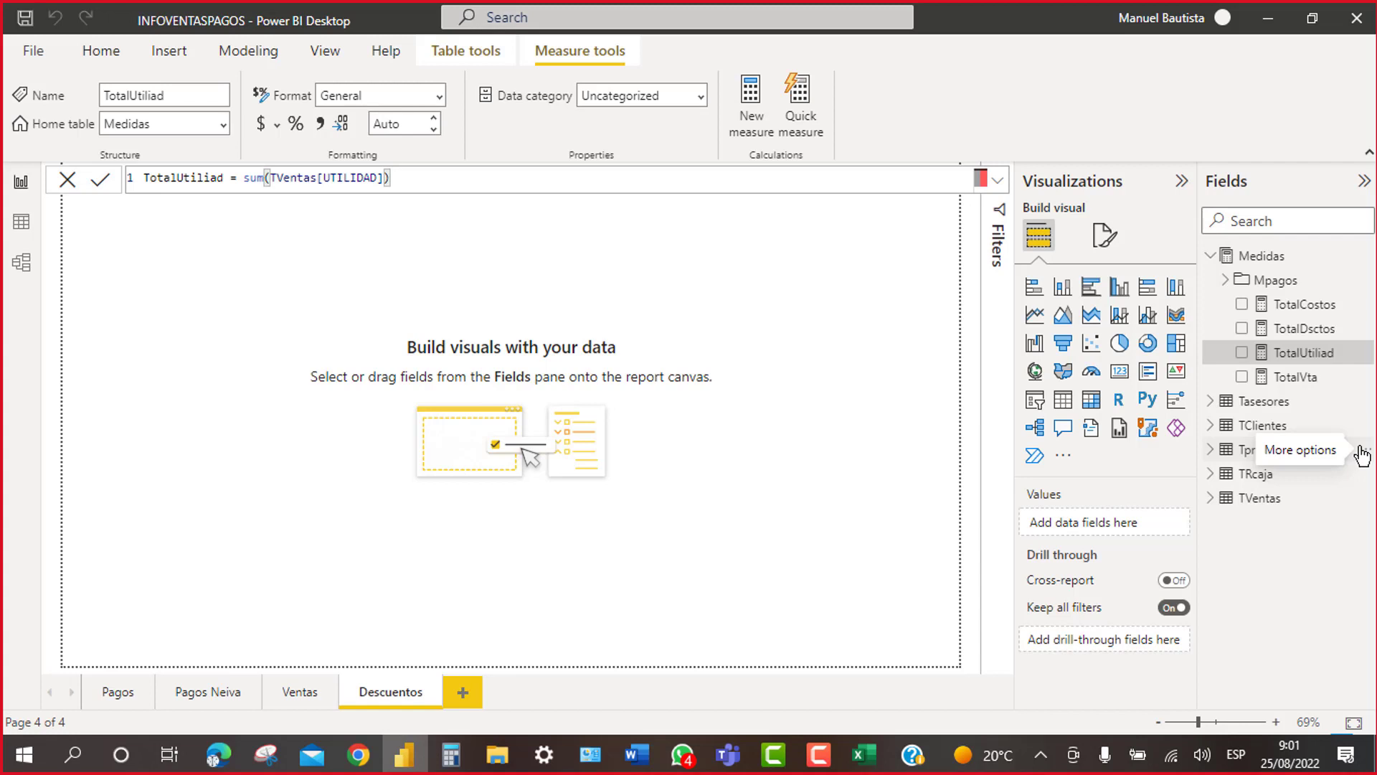
pyautogui.rightClick(1255, 256)
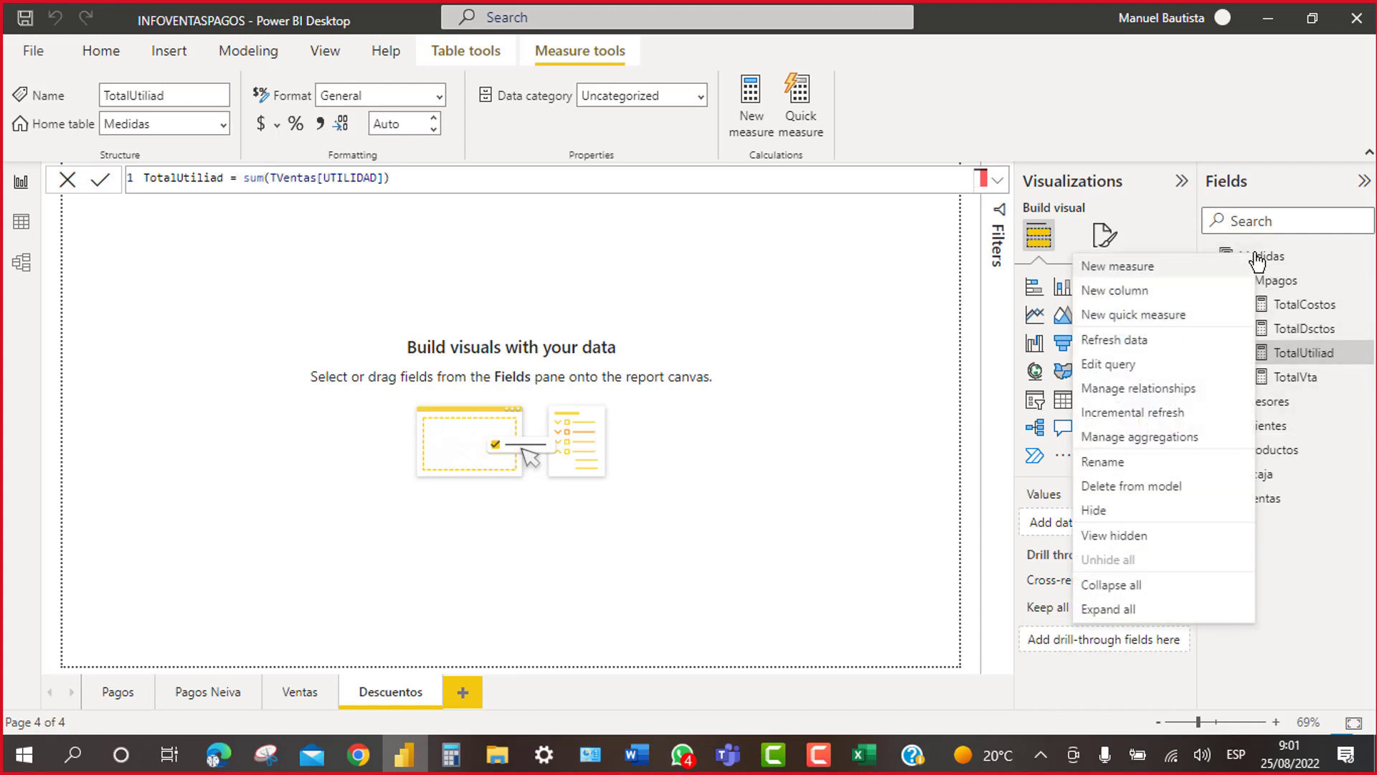
# Step: Create the measure CantVtas = COUNT(TVentas[VENTA NETA]) in Medidas
pyautogui.click(1121, 267)
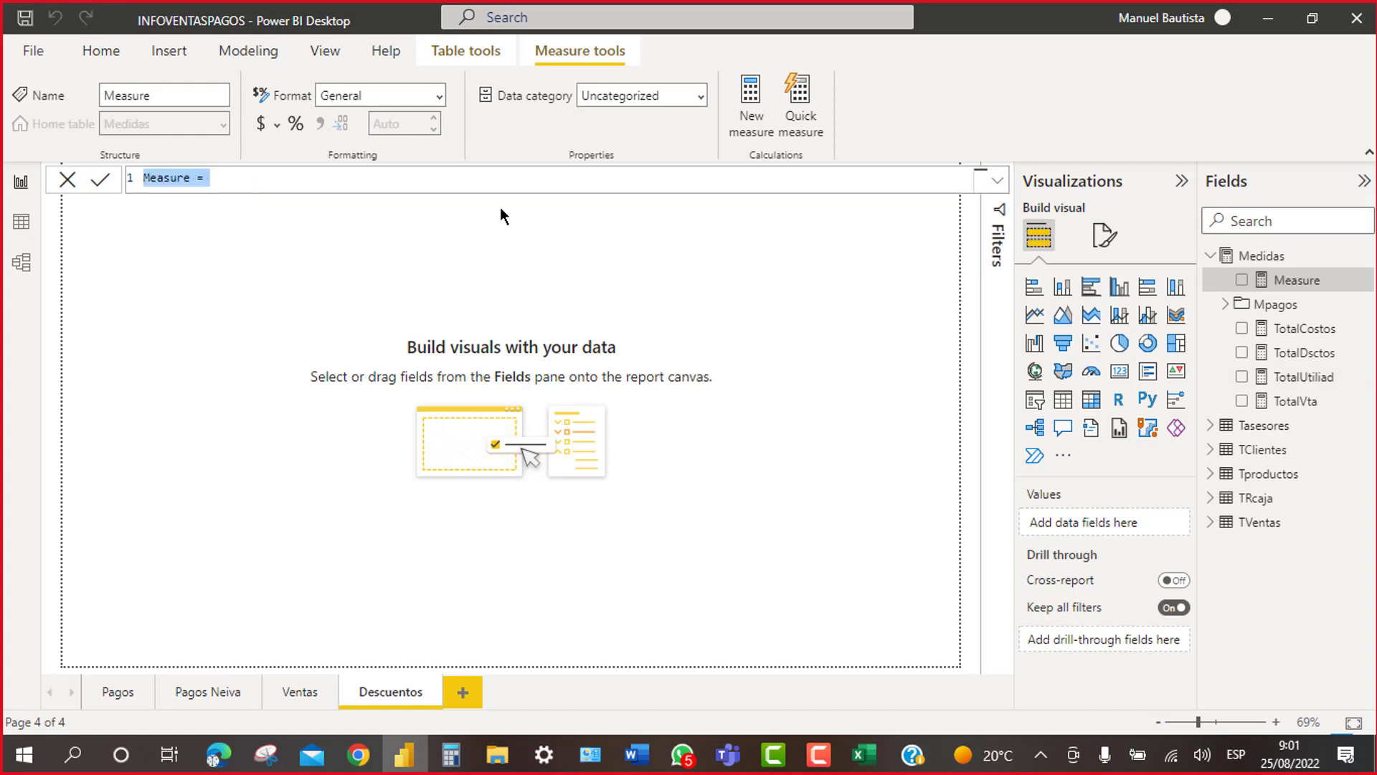
pyautogui.write('C')
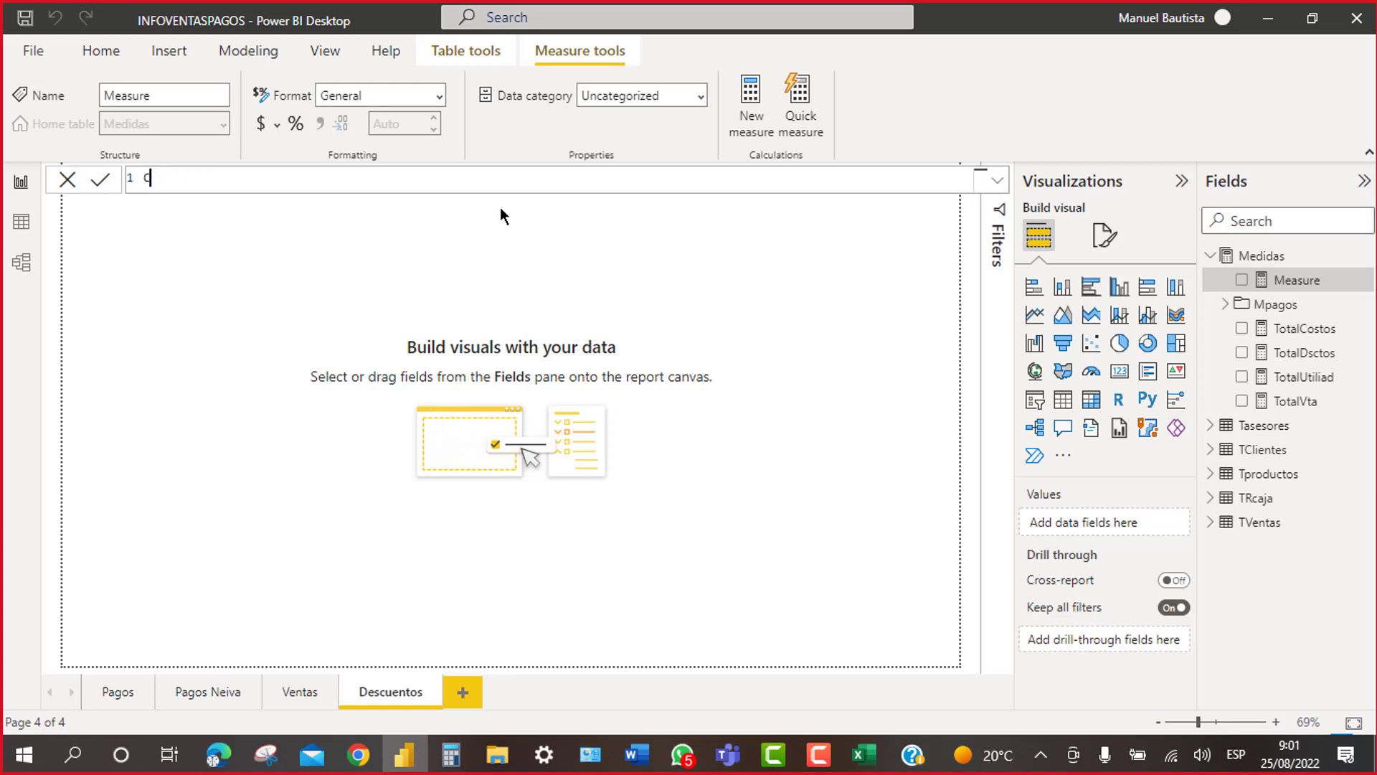
pyautogui.write('antVtas=count')
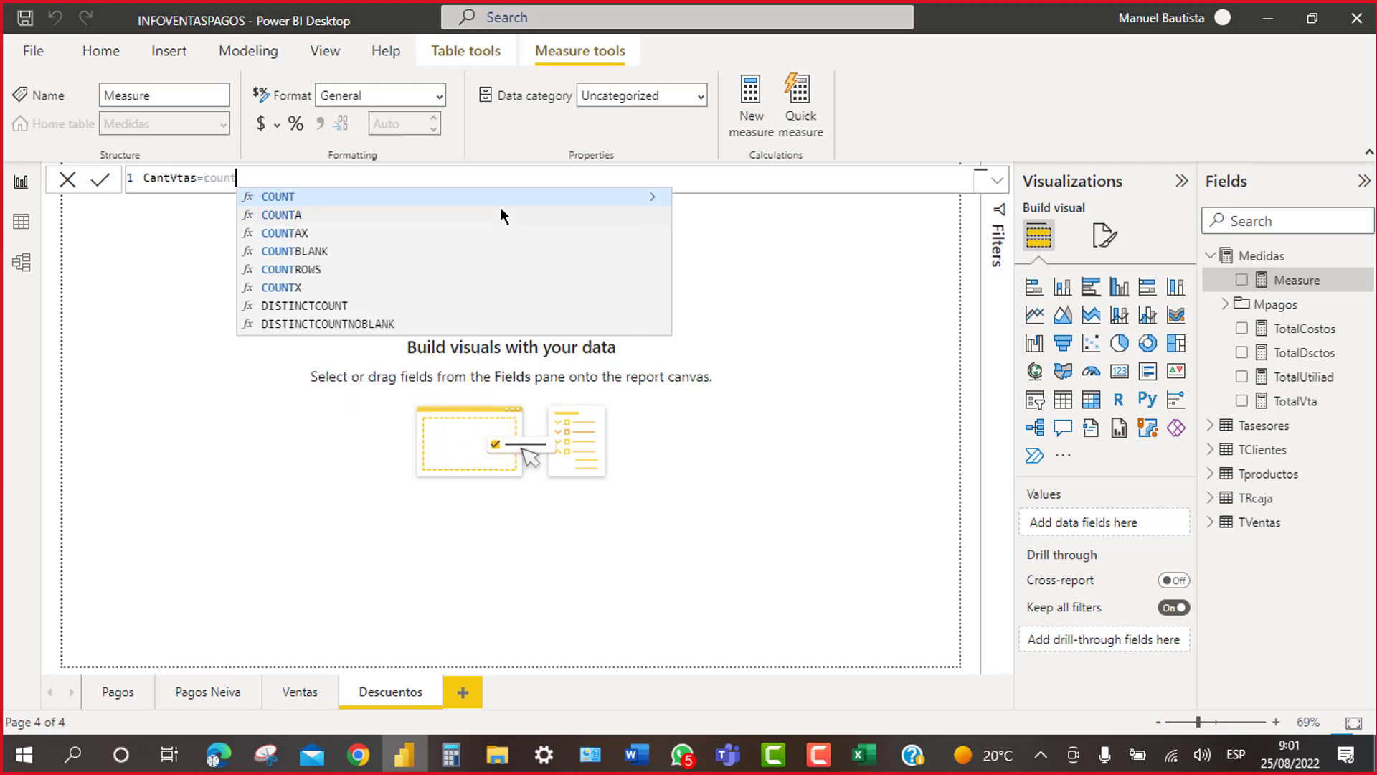
pyautogui.click(320, 198)
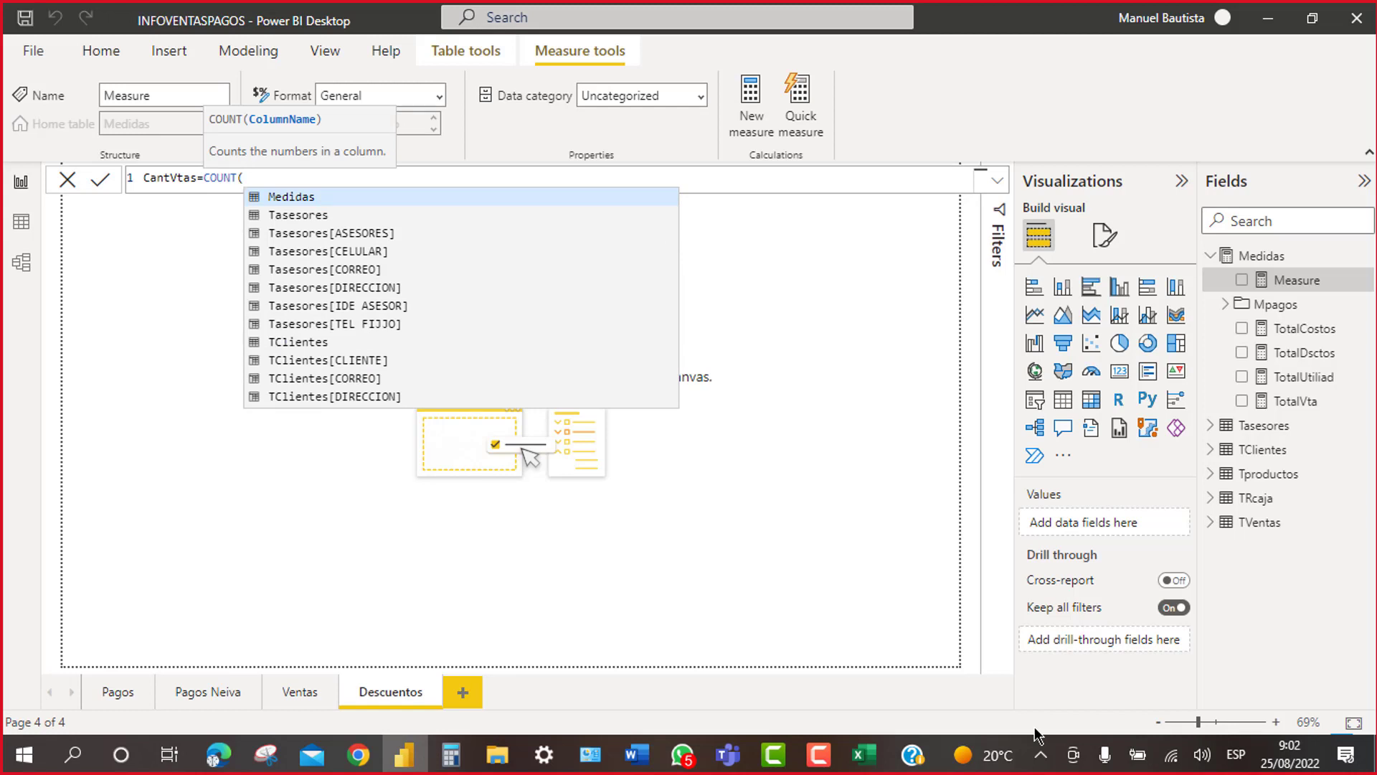
pyautogui.write('tv')
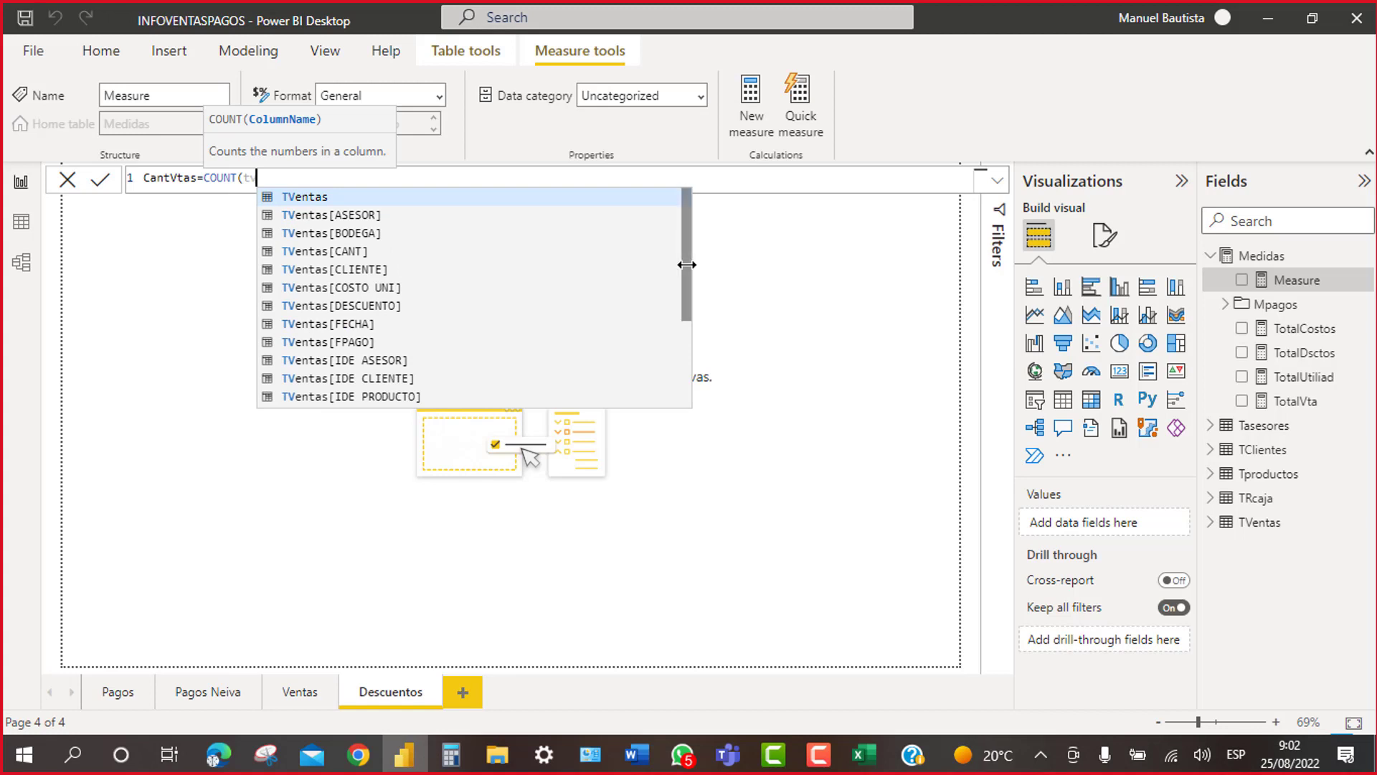
pyautogui.scroll(-3, 673, 375)
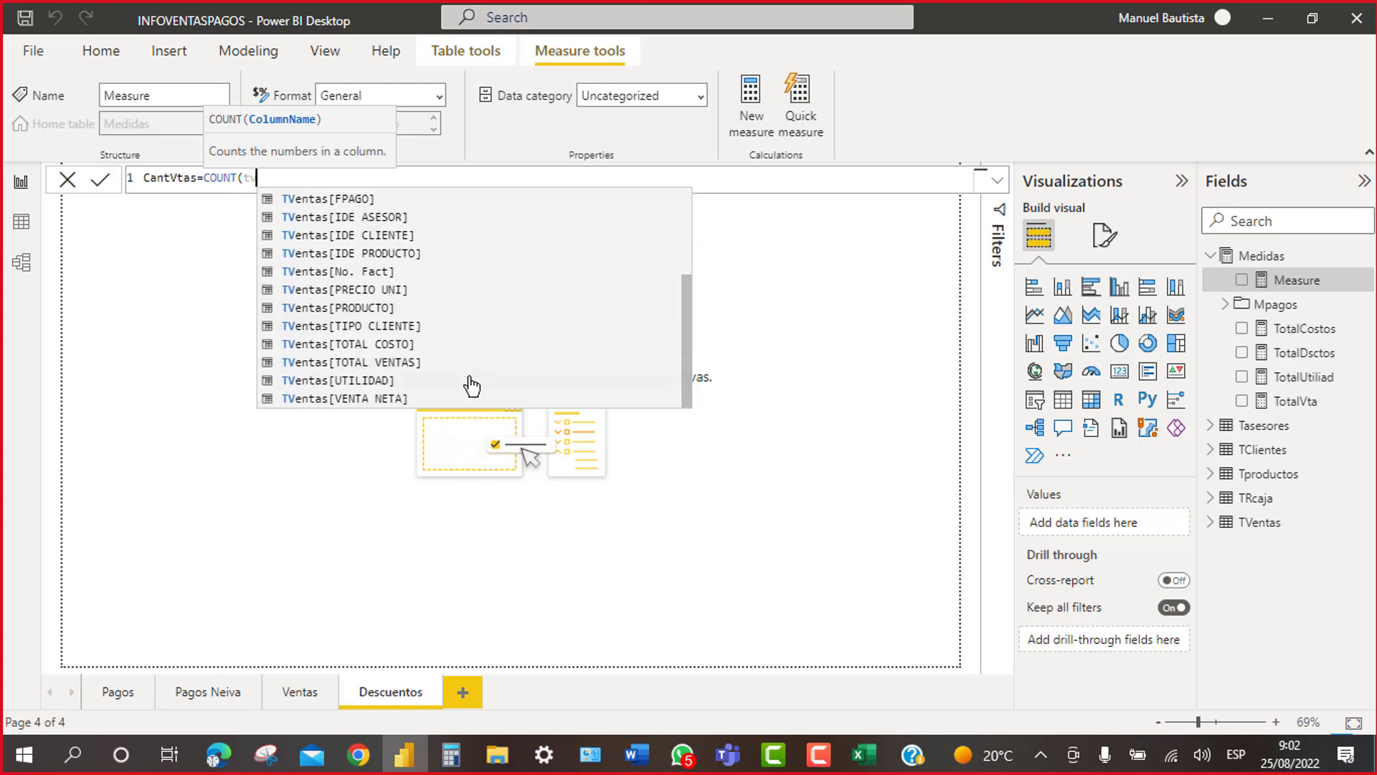
pyautogui.click(386, 398)
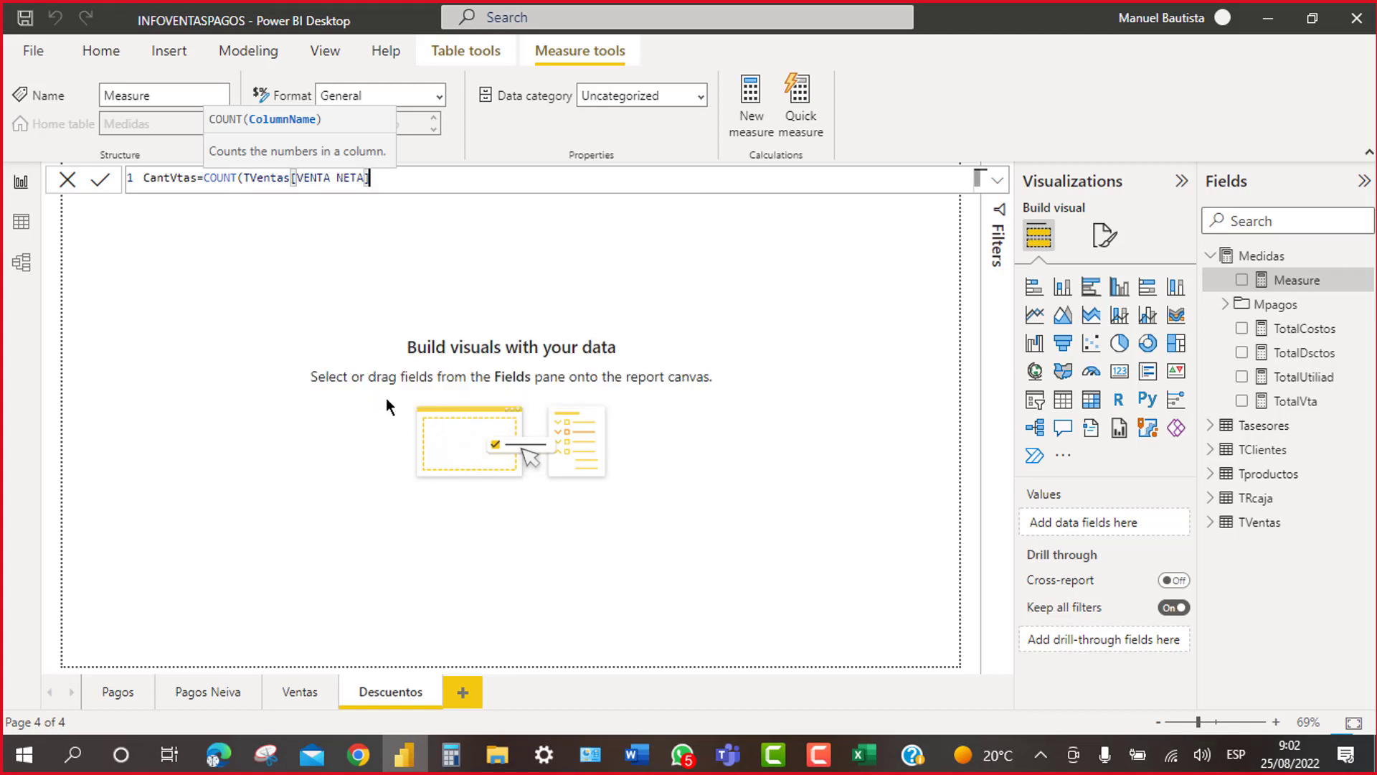
pyautogui.press('Return')
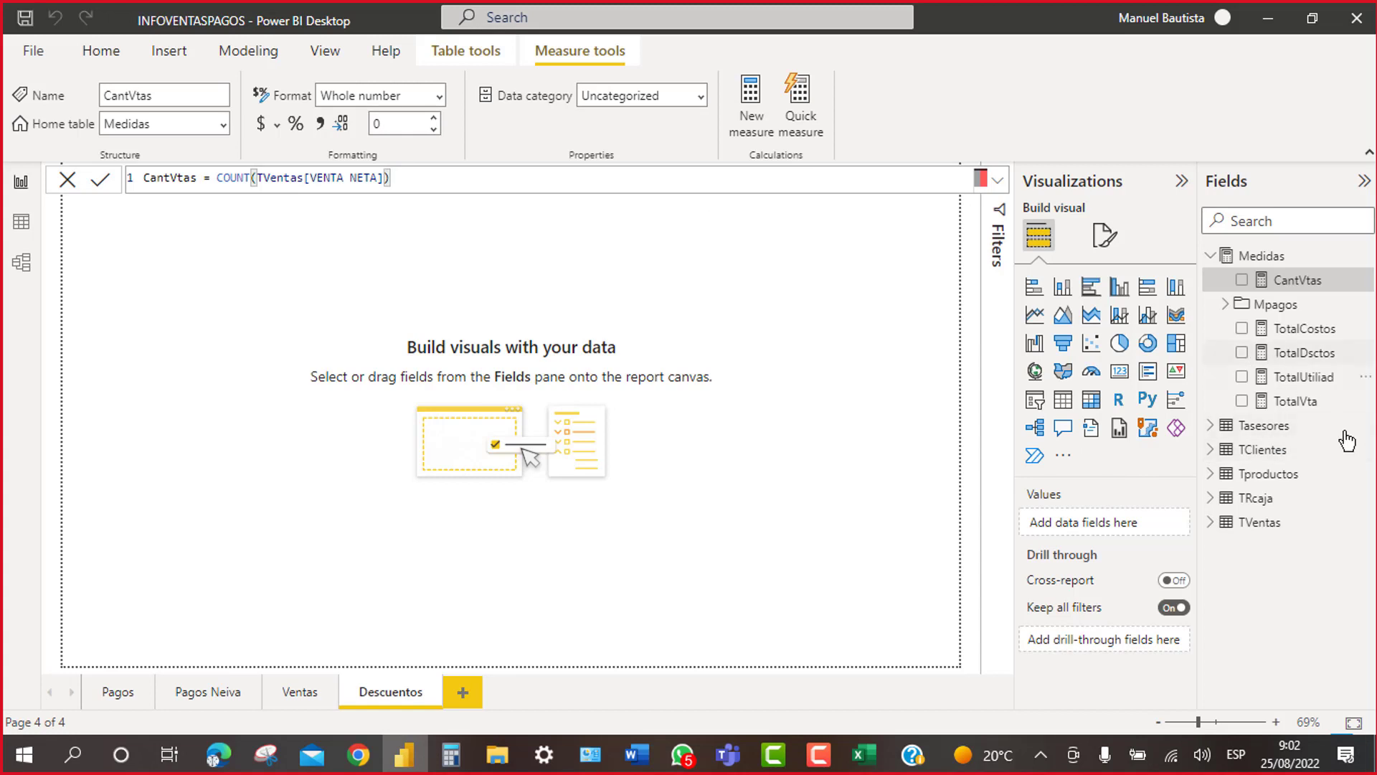
pyautogui.rightClick(1261, 267)
# Step: Create CantTipoCli = COUNT(TVentas[TIPO CLIENTE]) in Medidas, correcting a mistakenly entered table name
pyautogui.click(1180, 280)
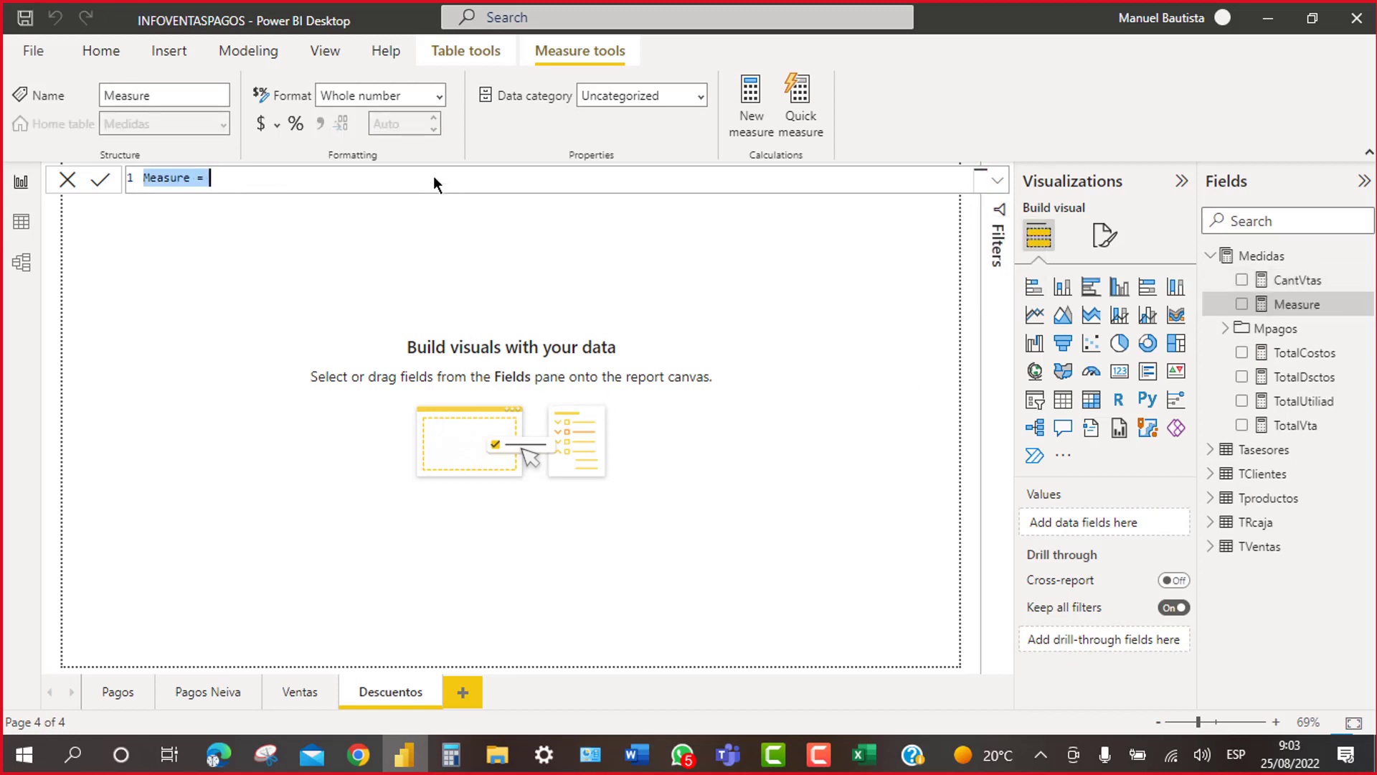
pyautogui.write('CantT')
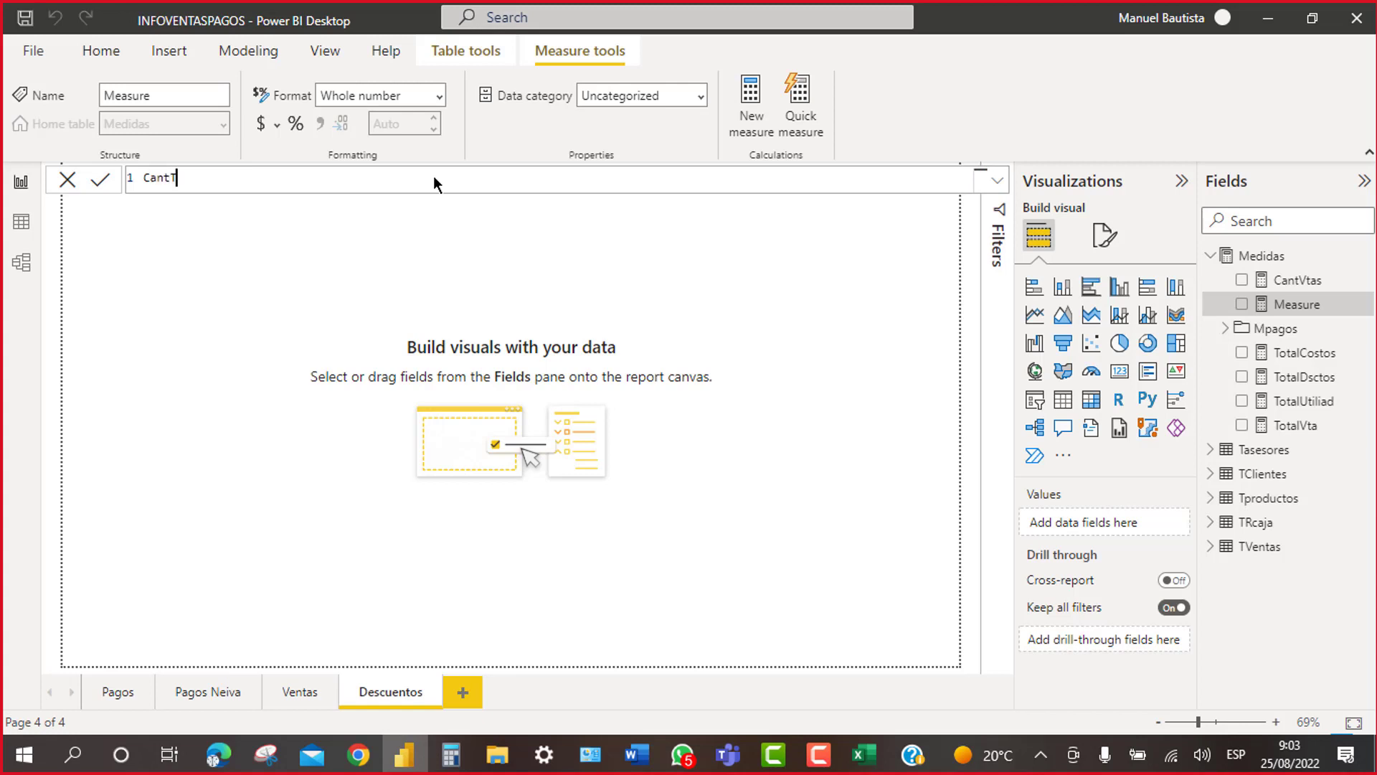
pyautogui.write('ipoCli=count')
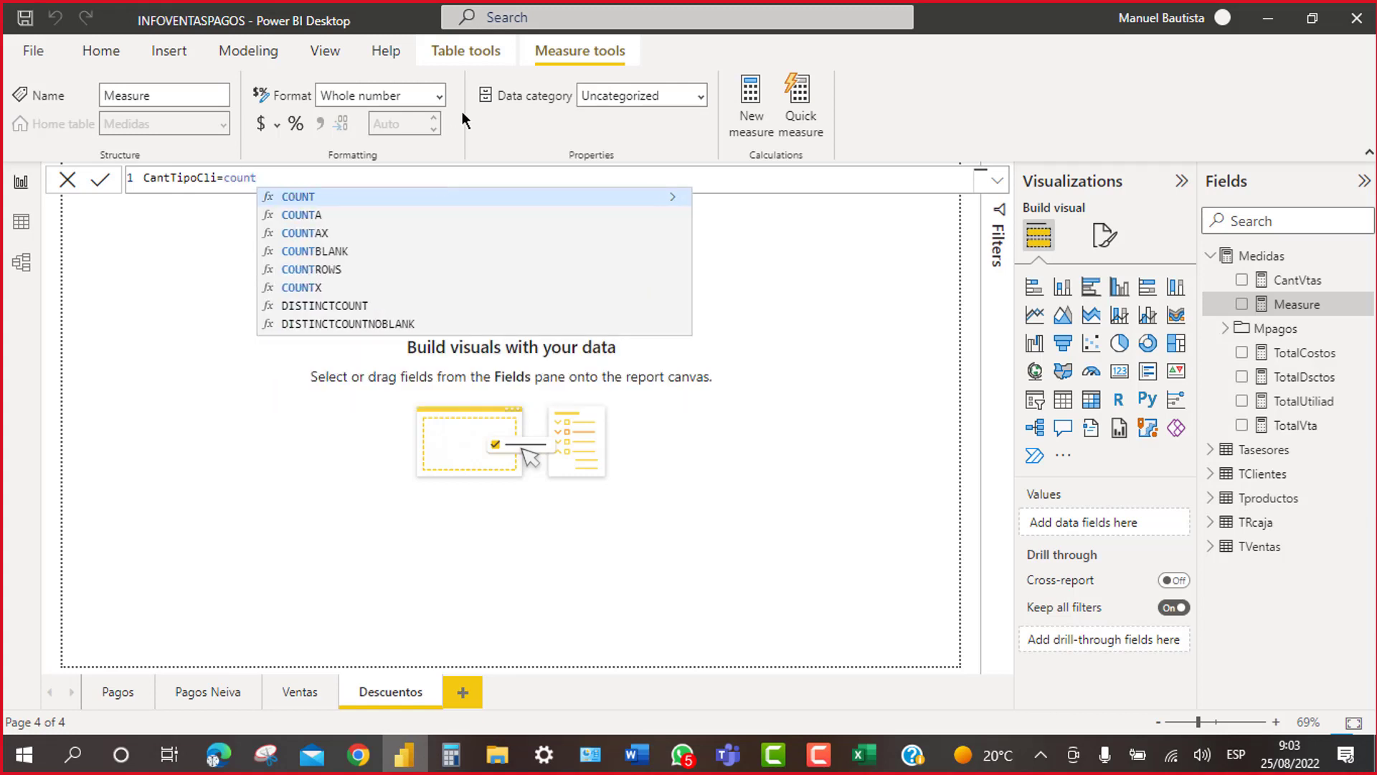
pyautogui.click(292, 197)
pyautogui.write('Medidas')
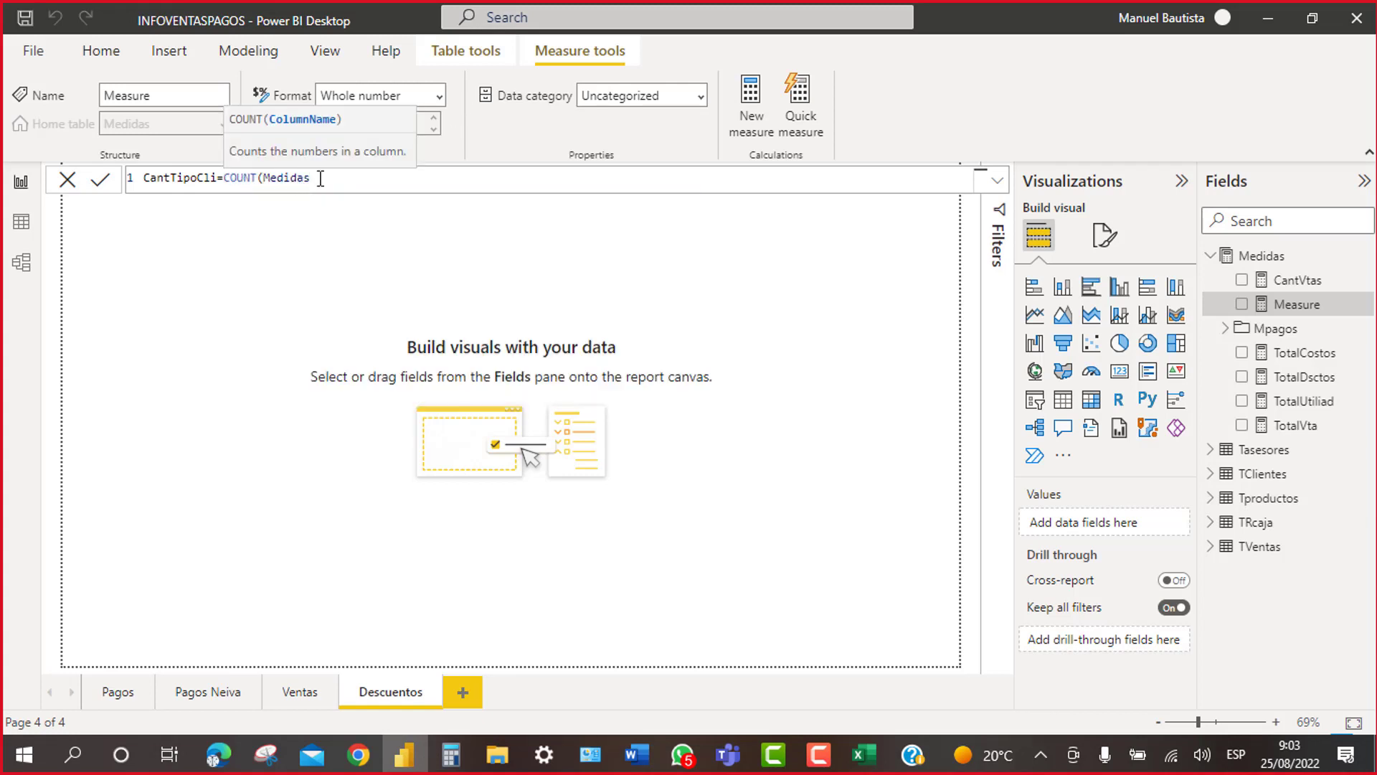
pyautogui.press('BackSpace')
pyautogui.press('BackSpace')
pyautogui.press('BackSpace')
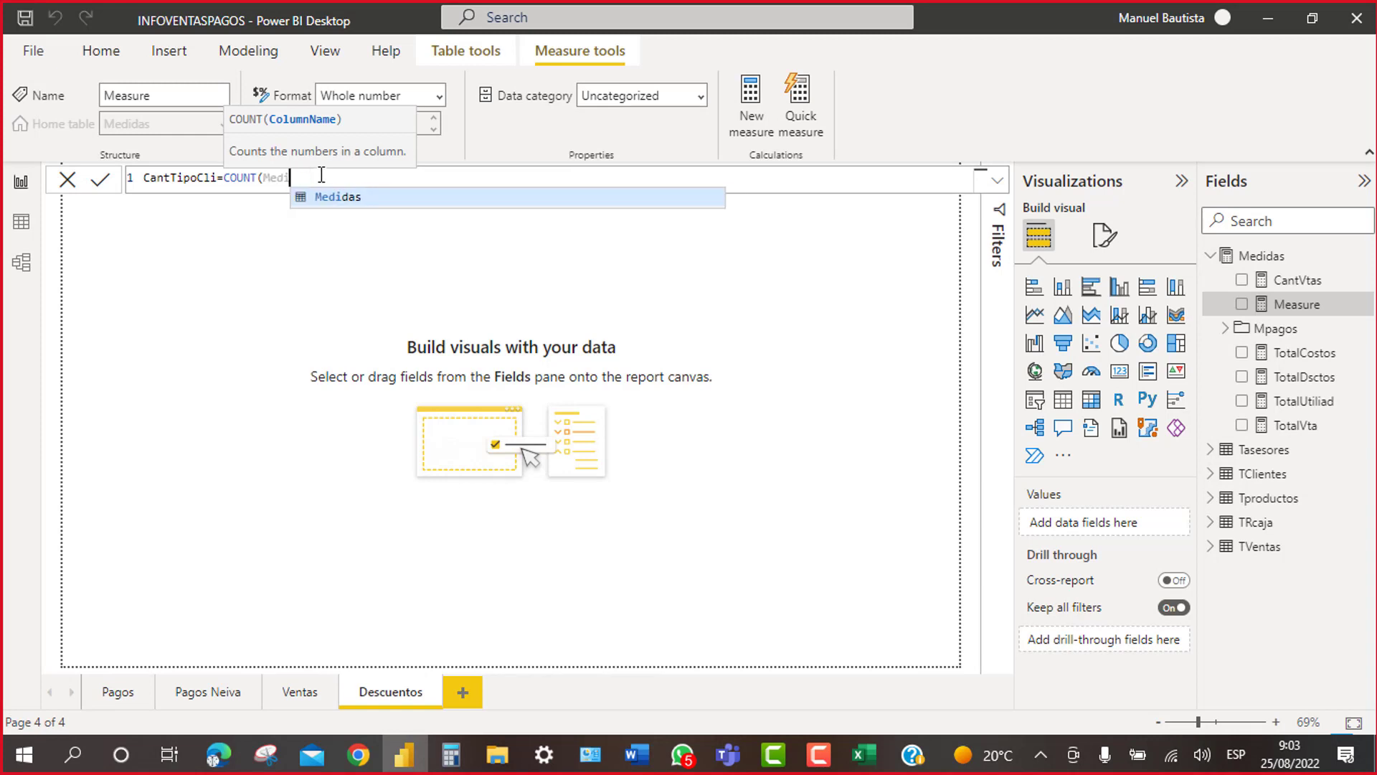
pyautogui.press('BackSpace')
pyautogui.press('BackSpace')
pyautogui.press('BackSpace')
pyautogui.press('BackSpace')
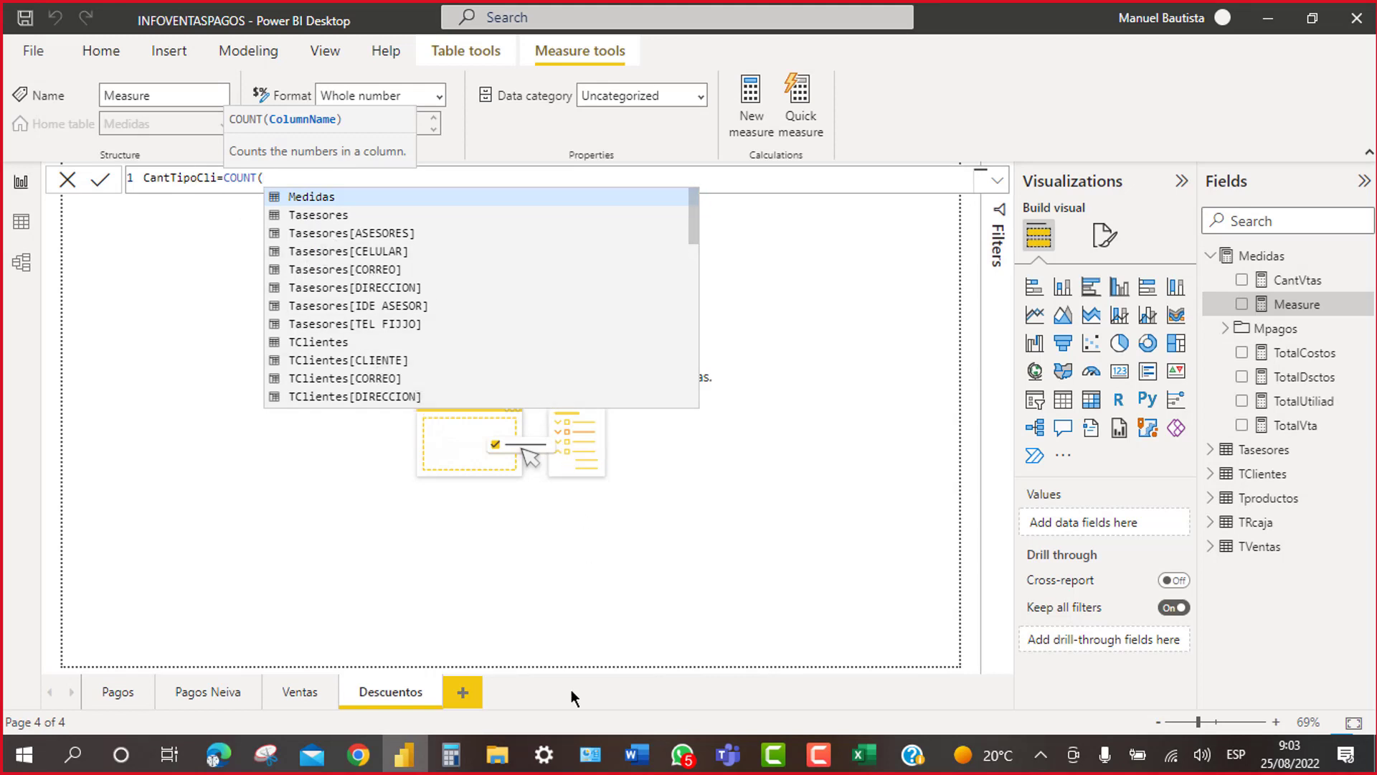
pyautogui.press('Escape')
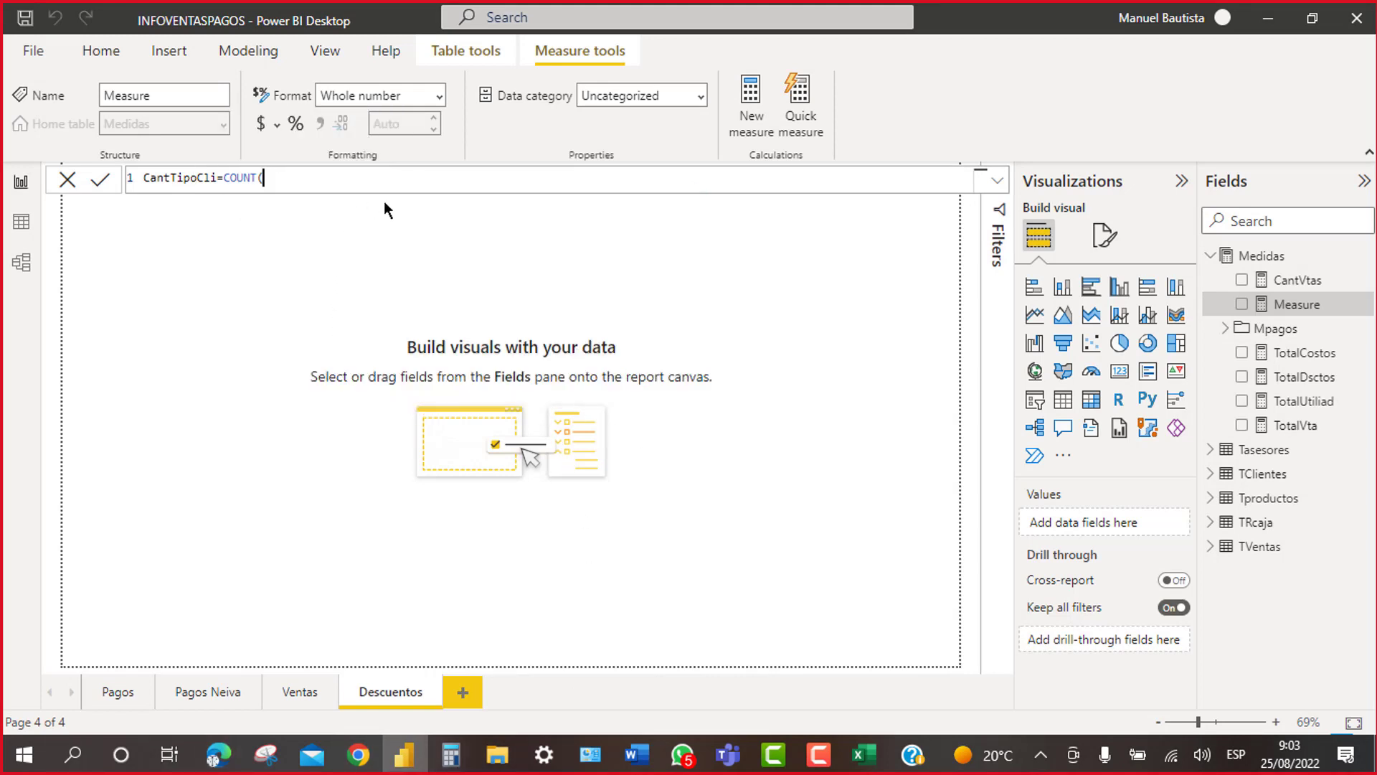
pyautogui.write('tv')
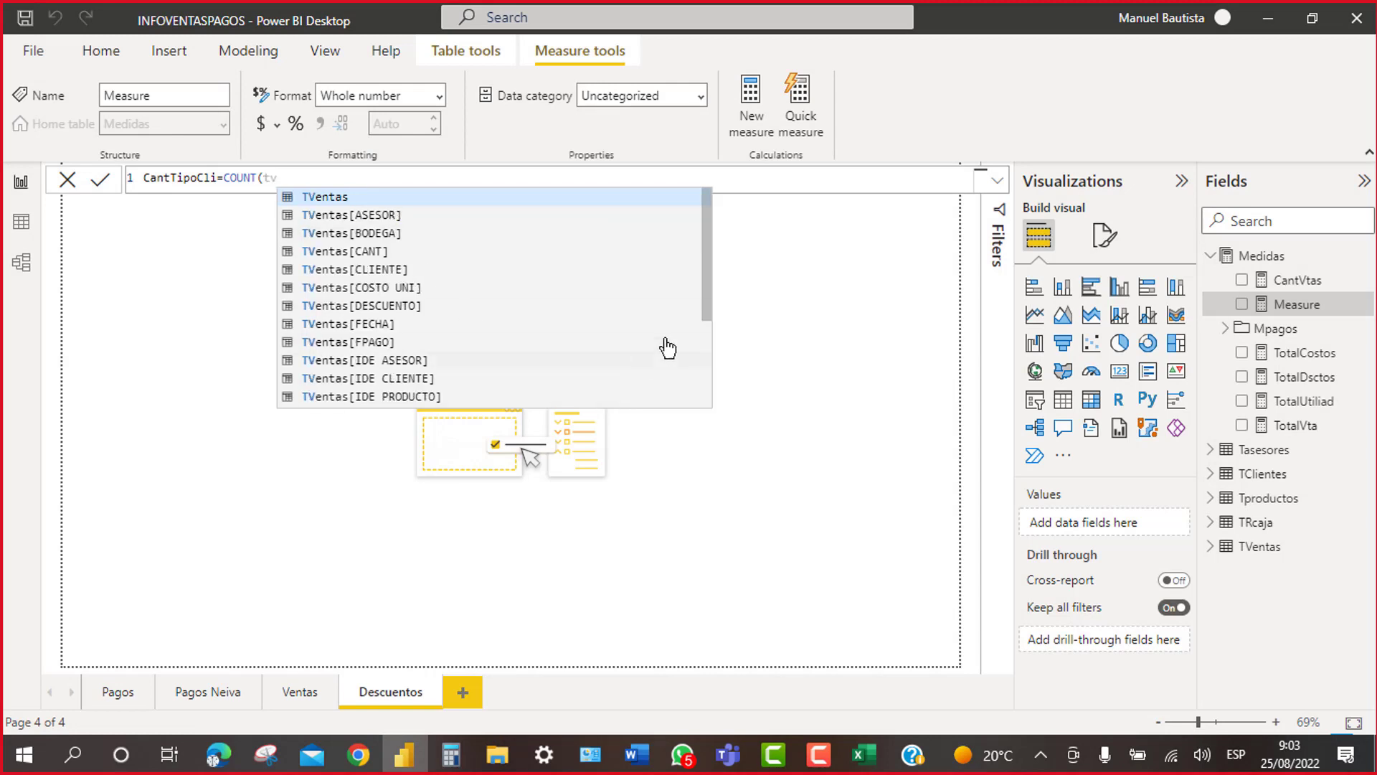
pyautogui.moveTo(709, 253); pyautogui.dragTo(689, 381)
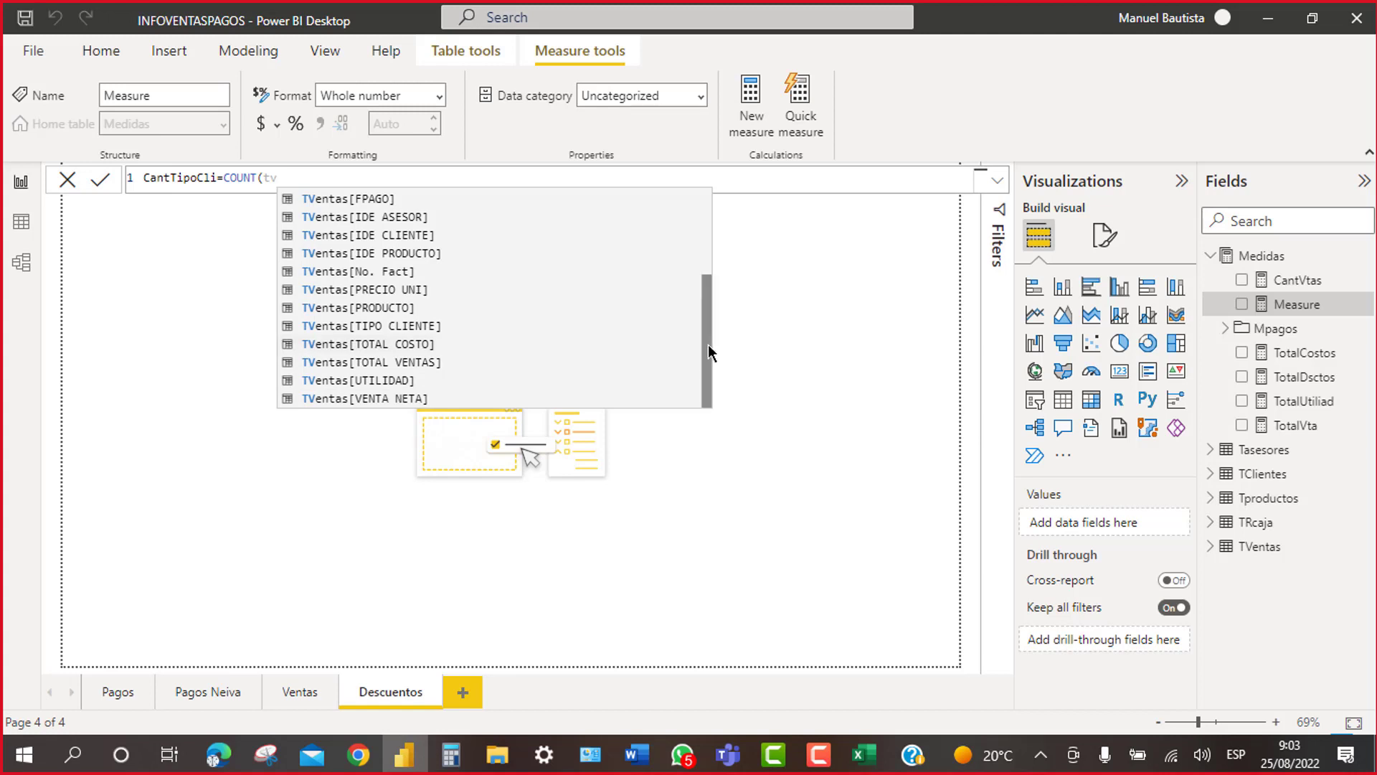
pyautogui.click(432, 333)
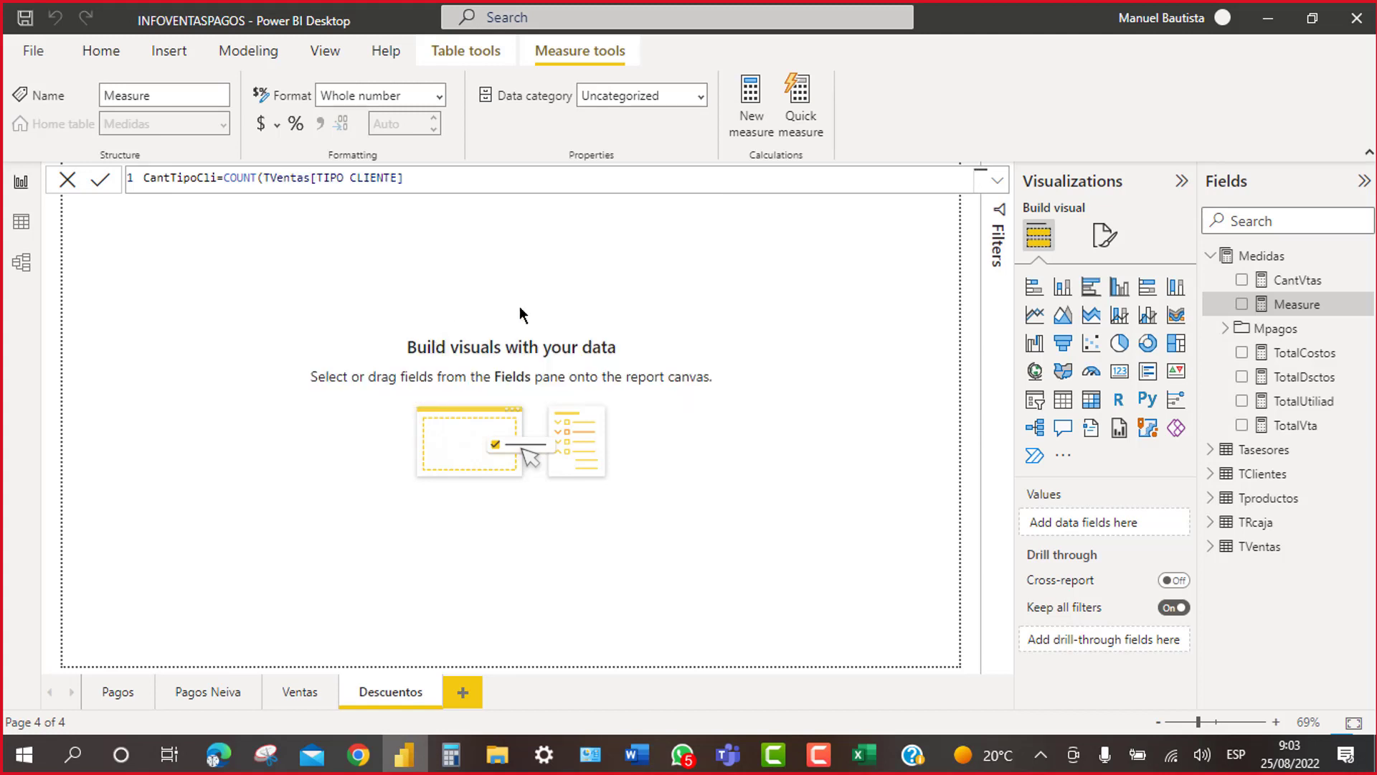
pyautogui.press('Return')
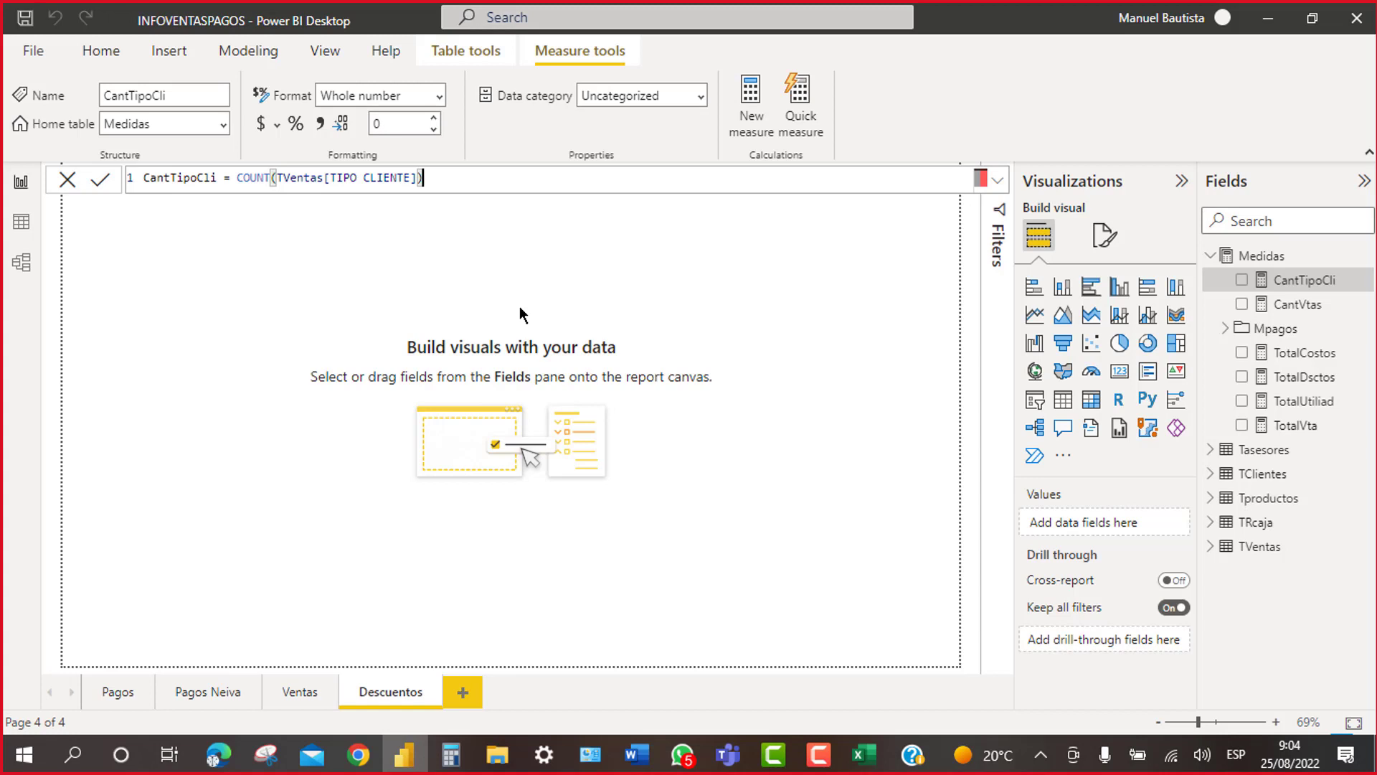
pyautogui.rightClick(1266, 258)
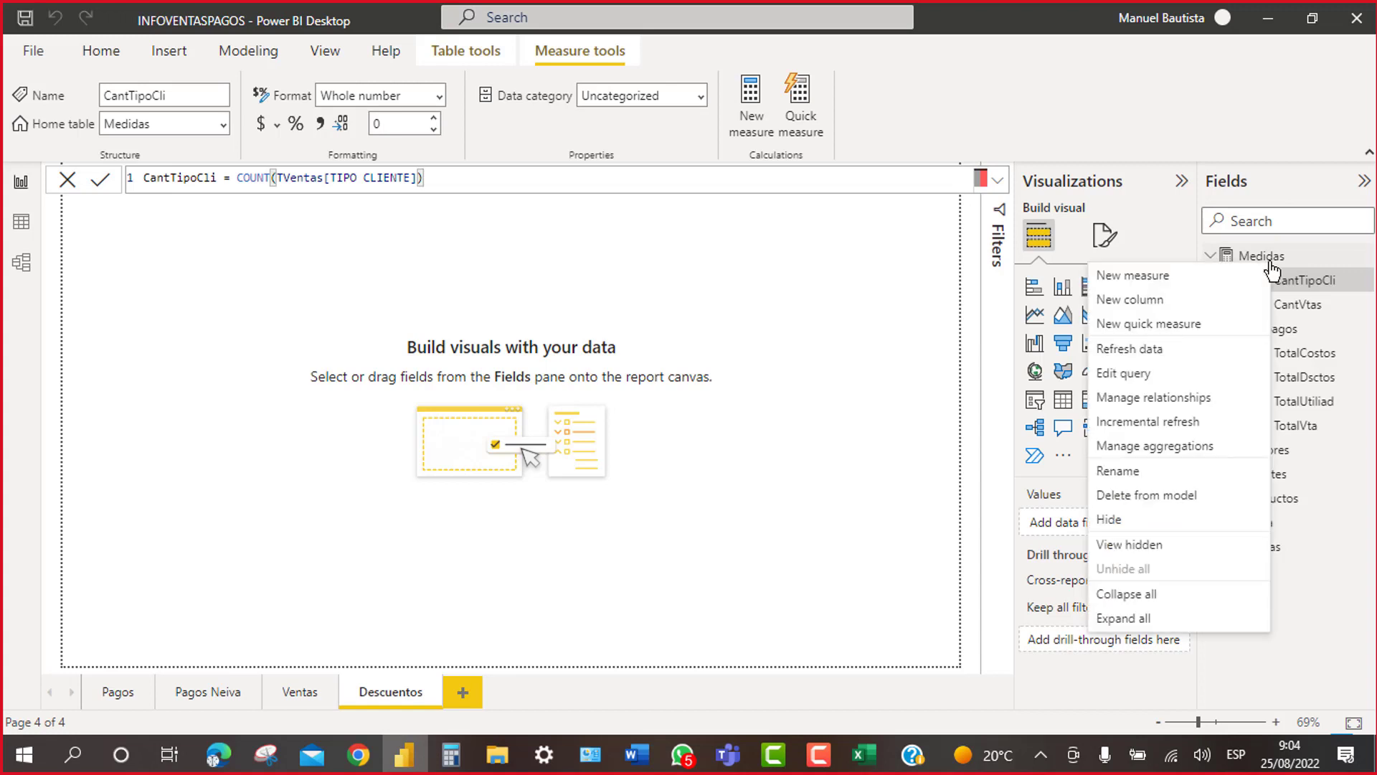
# Step: Start a new measure CliMayoristas = CALCULATE([CantTipoCli] in Medidas
pyautogui.click(1174, 279)
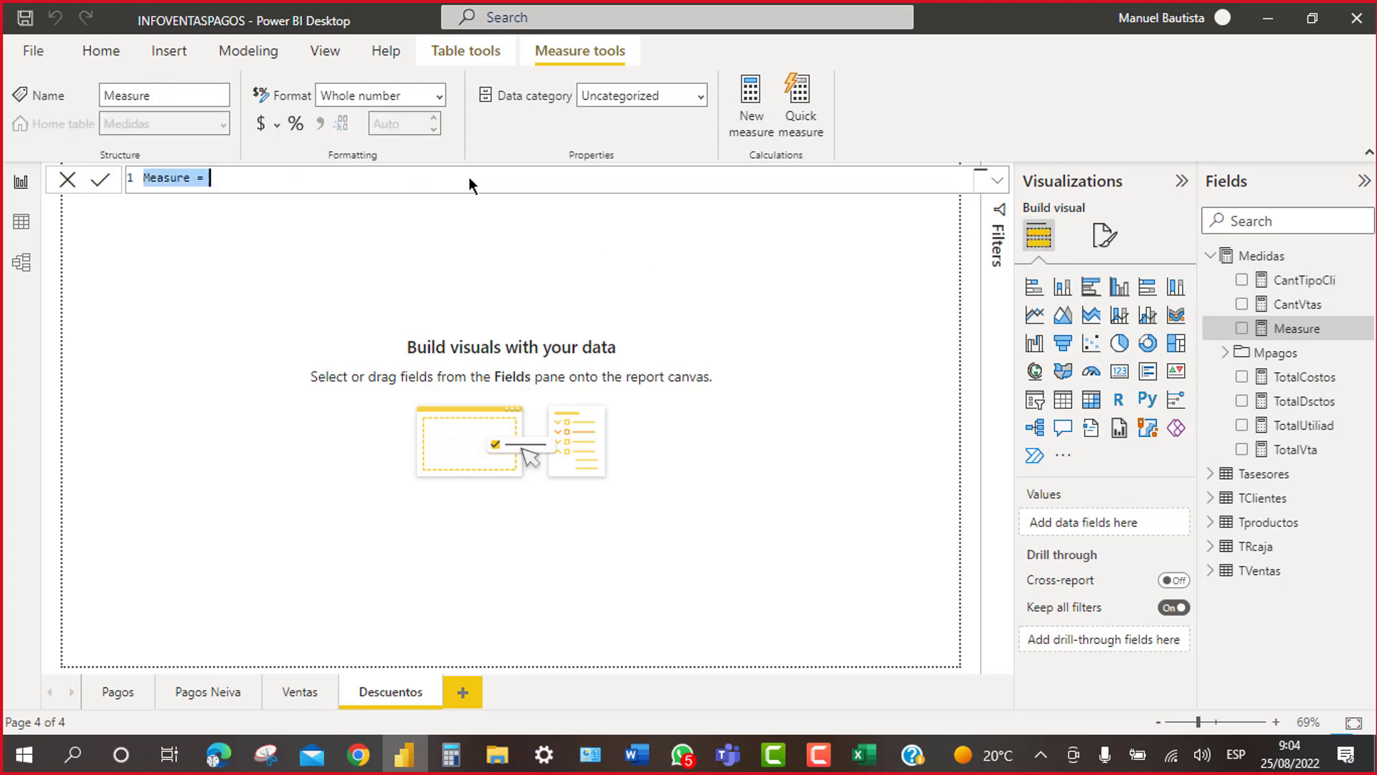
pyautogui.write('Cli')
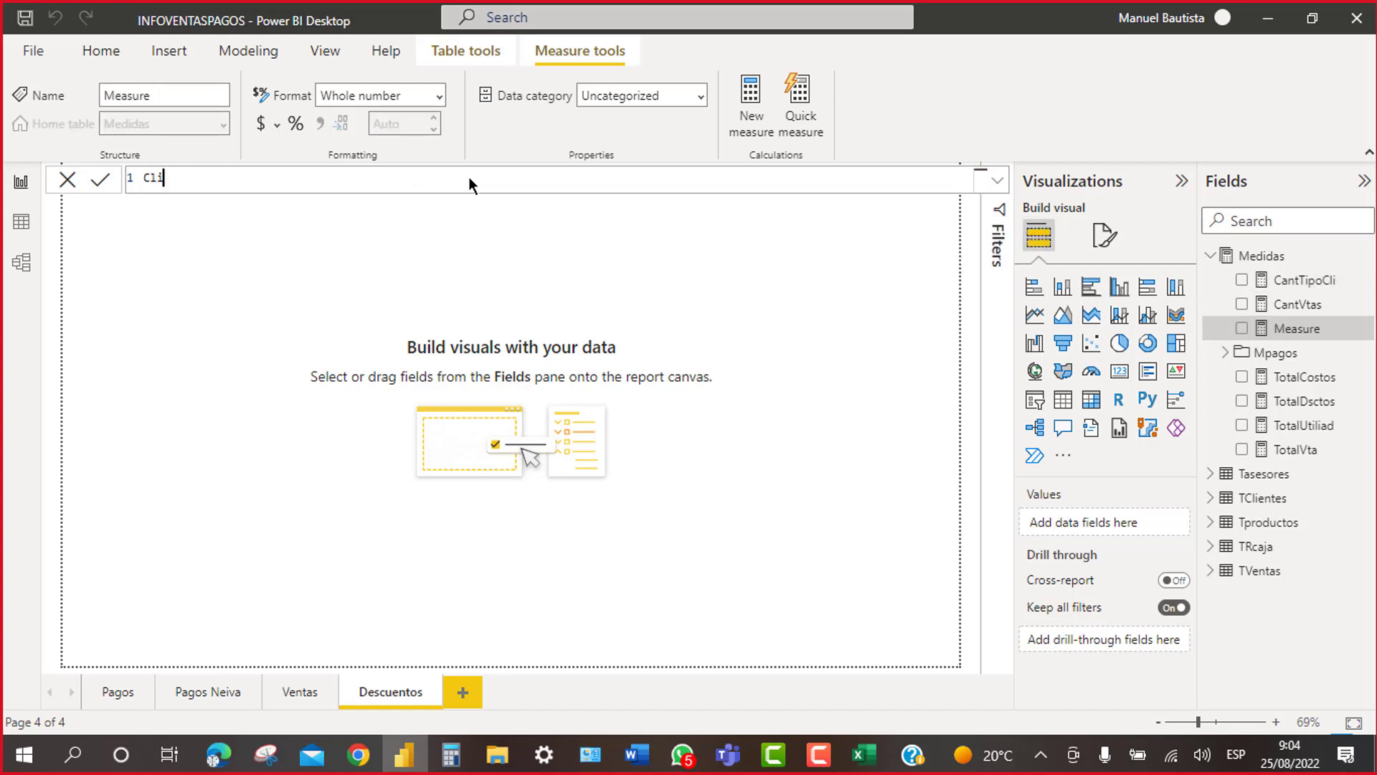
pyautogui.write('Mayoristas')
pyautogui.write('=calc')
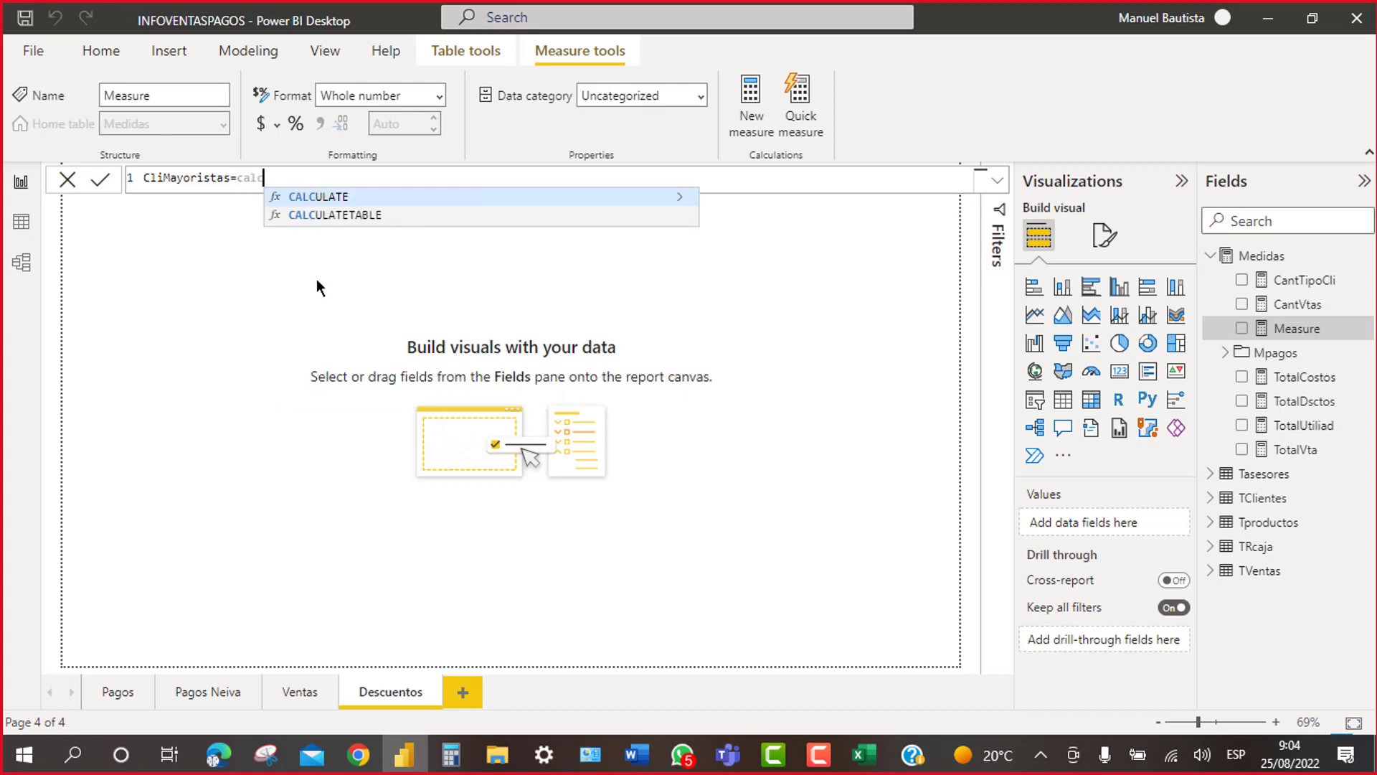
pyautogui.click(324, 195)
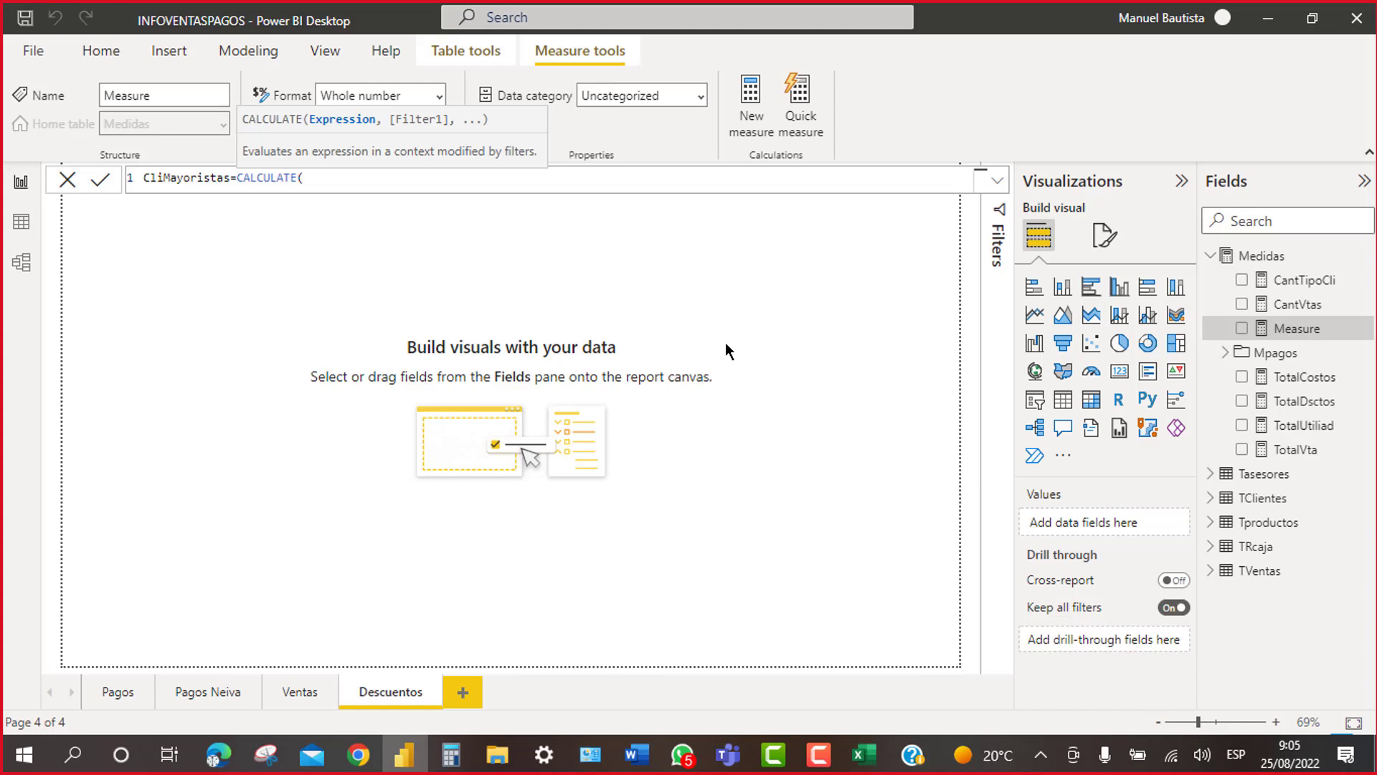
pyautogui.write('cant')
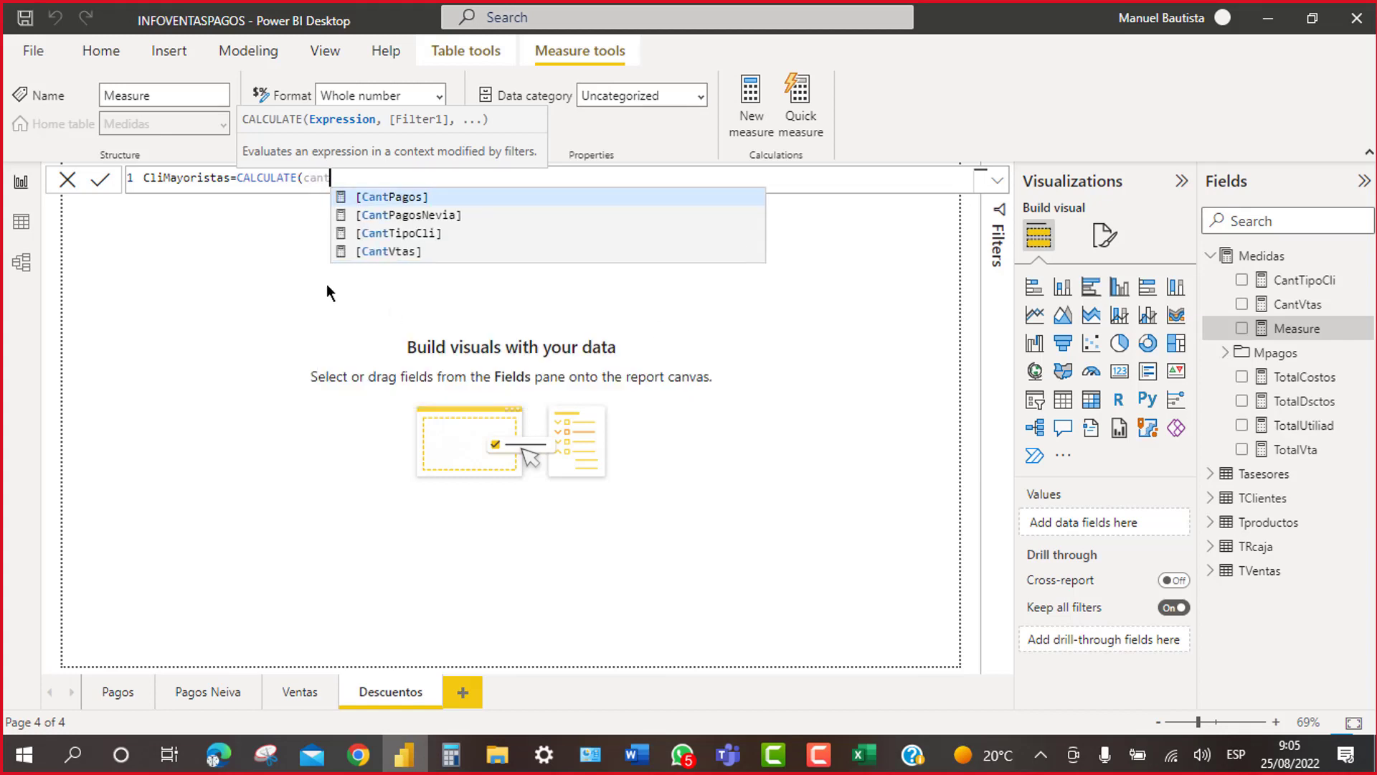
pyautogui.click(424, 234)
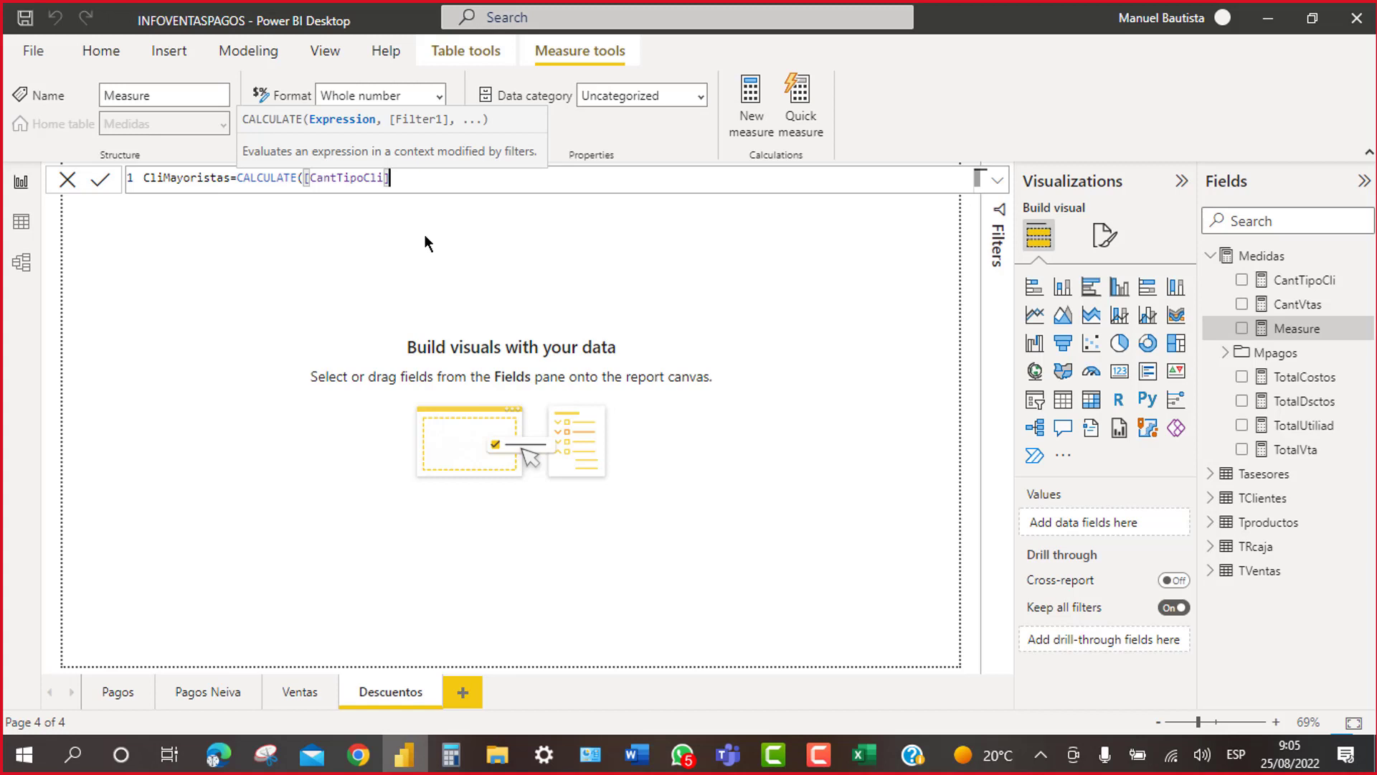
# Step: Add the filter TVentas[TIPO CLIENTE]="MAYORISTA" and close the CALCULATE parenthesis
pyautogui.write(',')
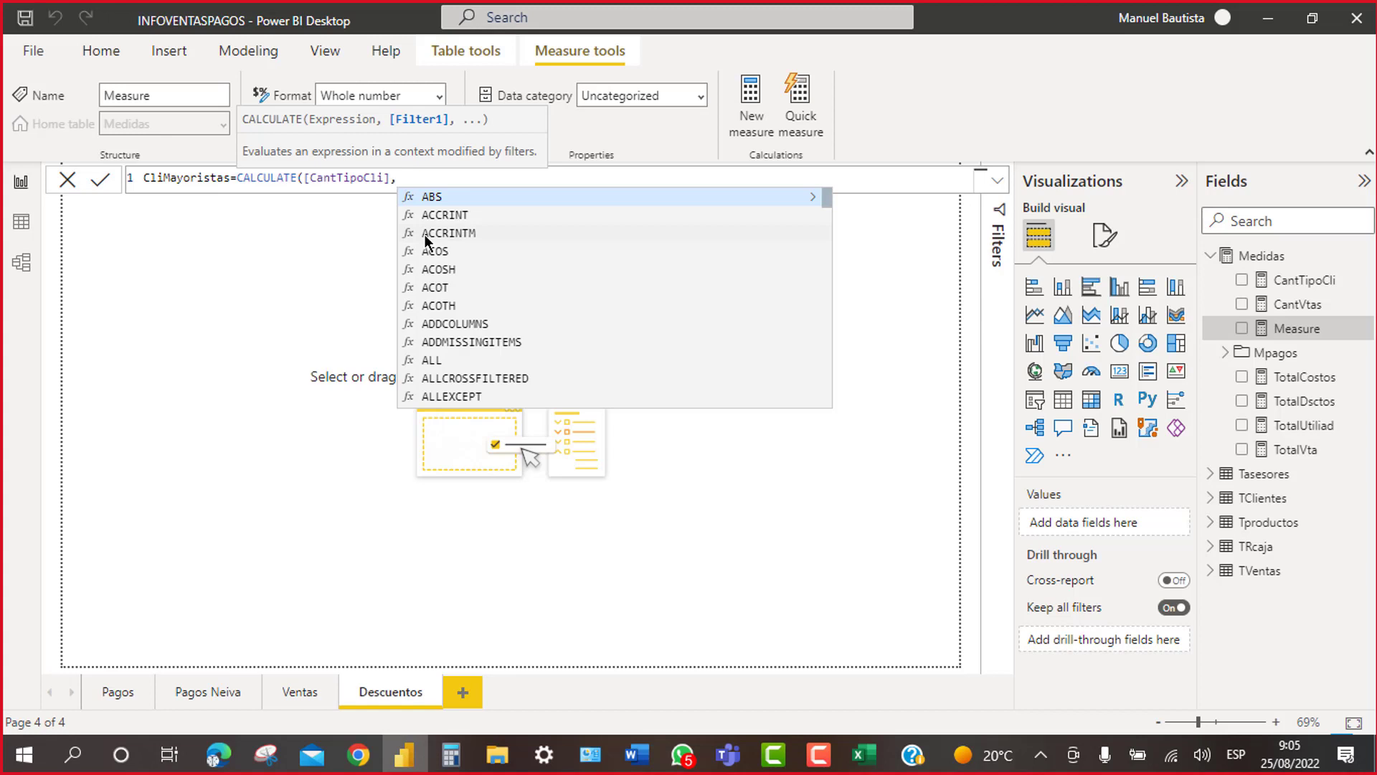
pyautogui.write('tv')
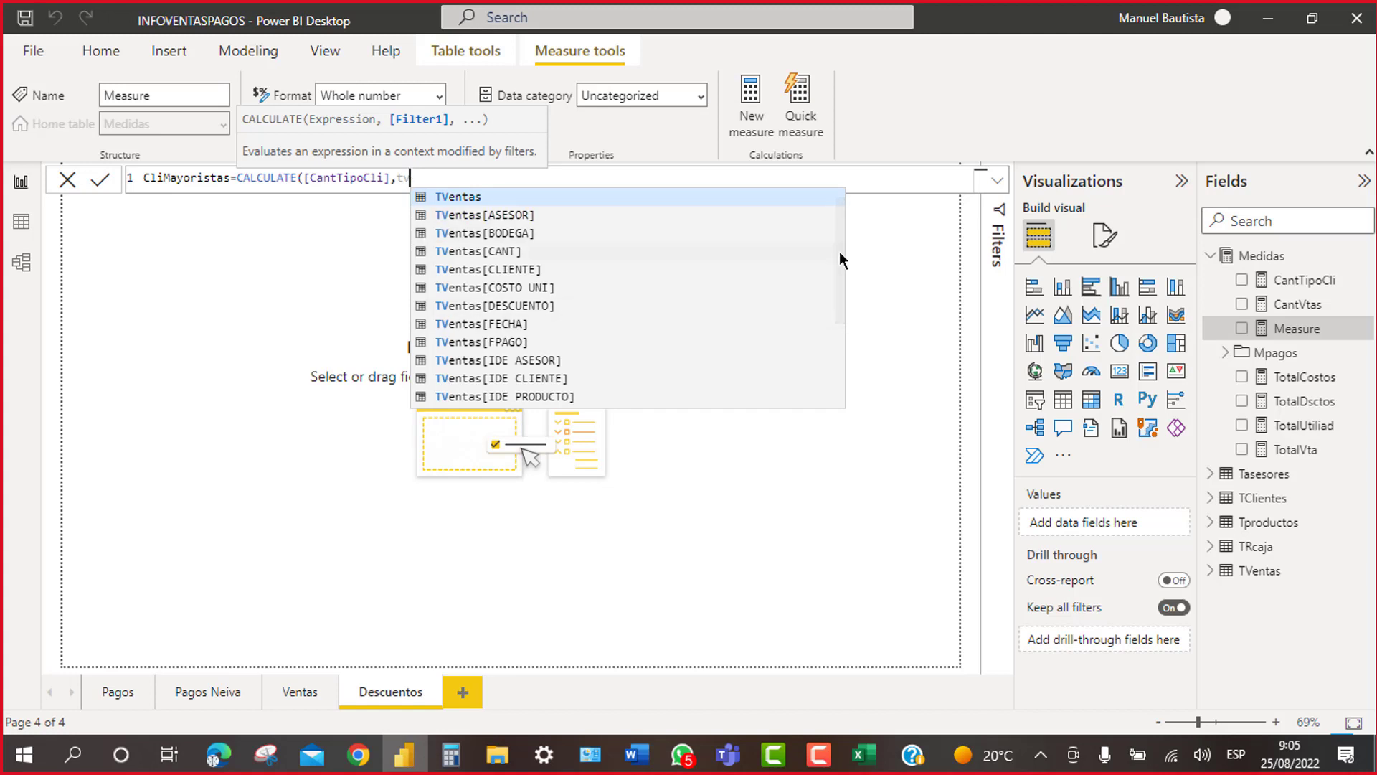
pyautogui.moveTo(841, 258); pyautogui.dragTo(823, 341)
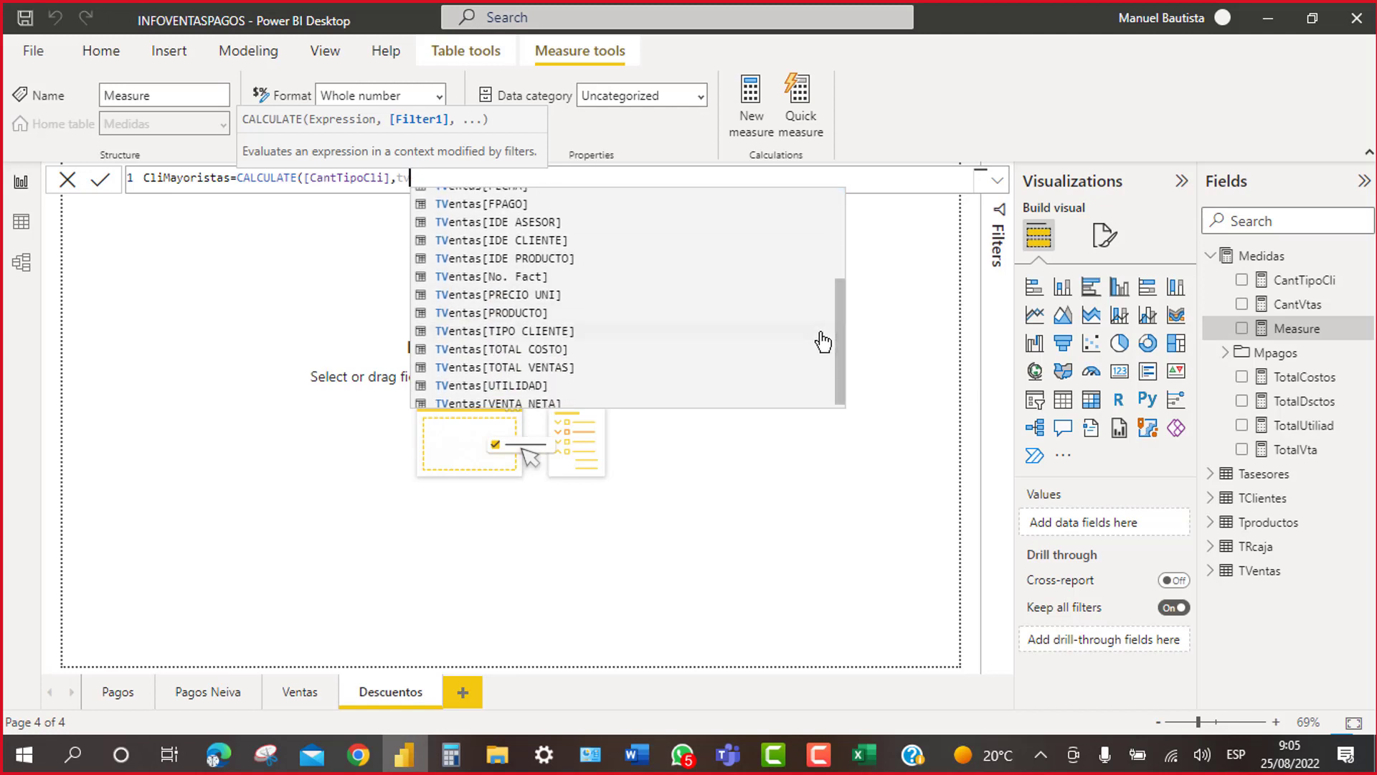
pyautogui.click(559, 332)
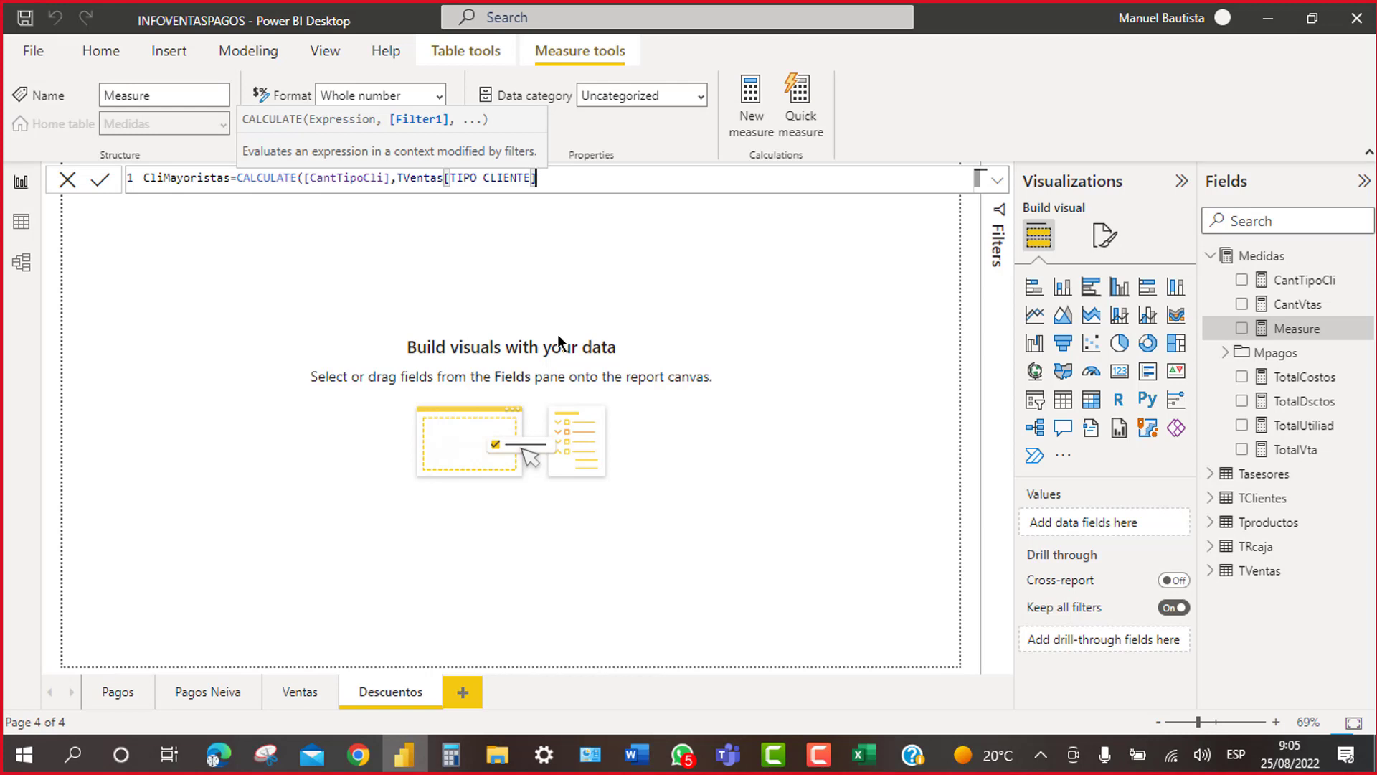
pyautogui.write('="MAYORISTA')
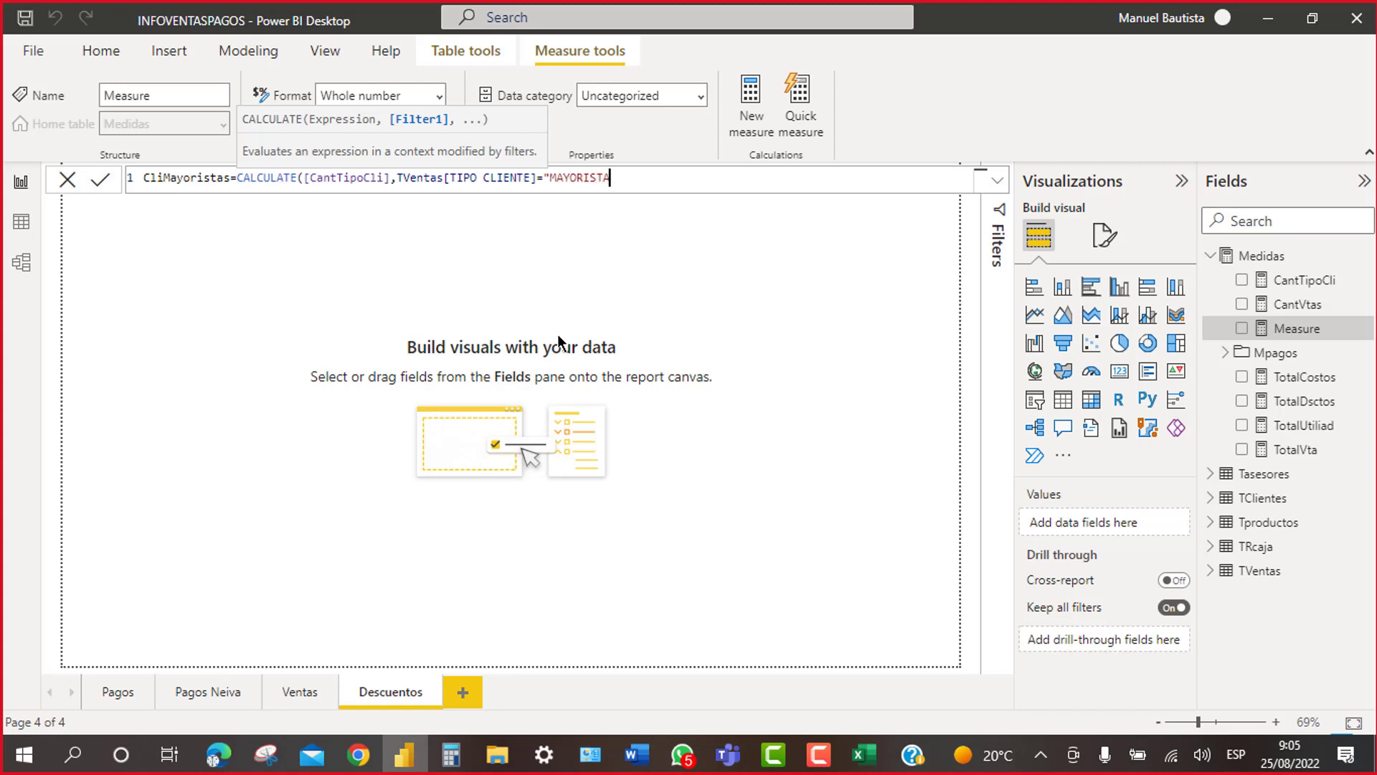
pyautogui.write('"')
pyautogui.write(')')
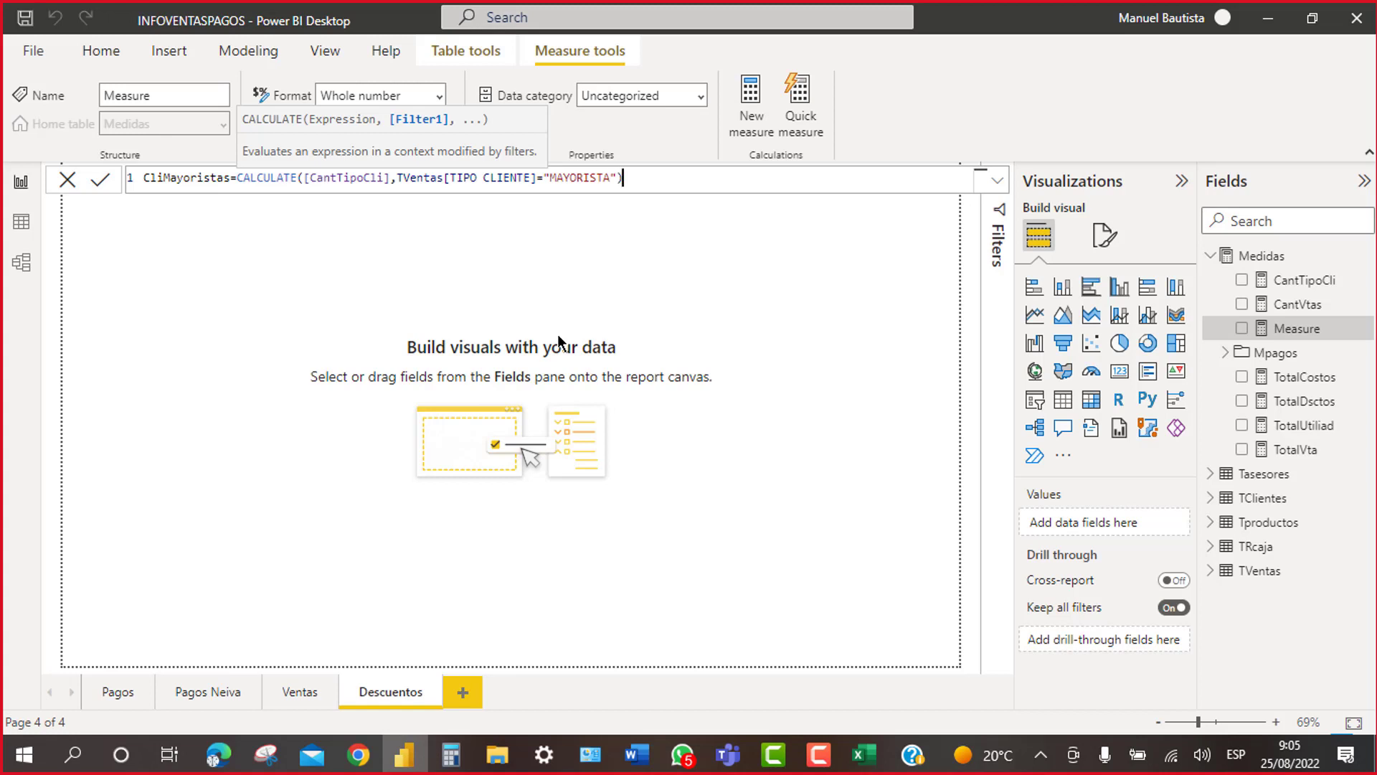
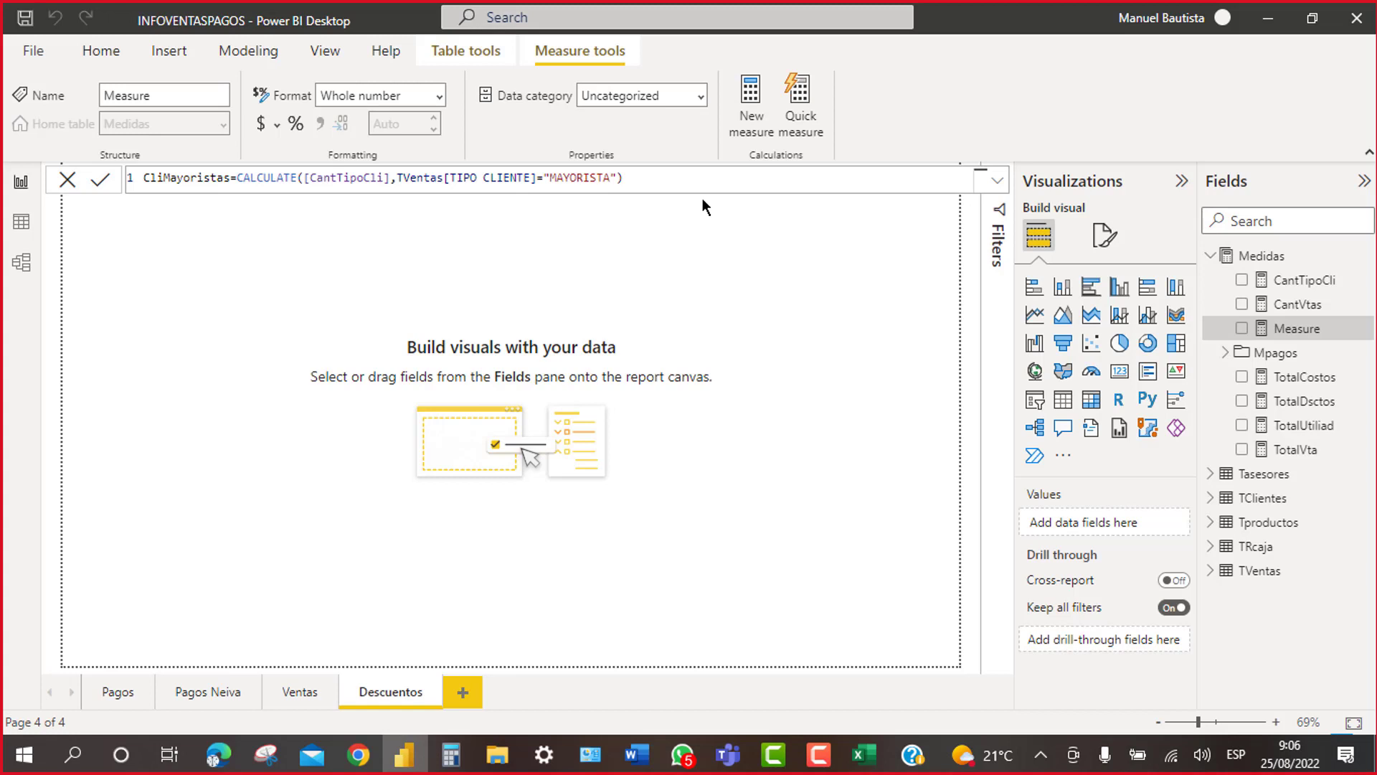
# Step: Commit the CliMayoristas measure and select its whole CALCULATE formula for copying
pyautogui.press('Return')
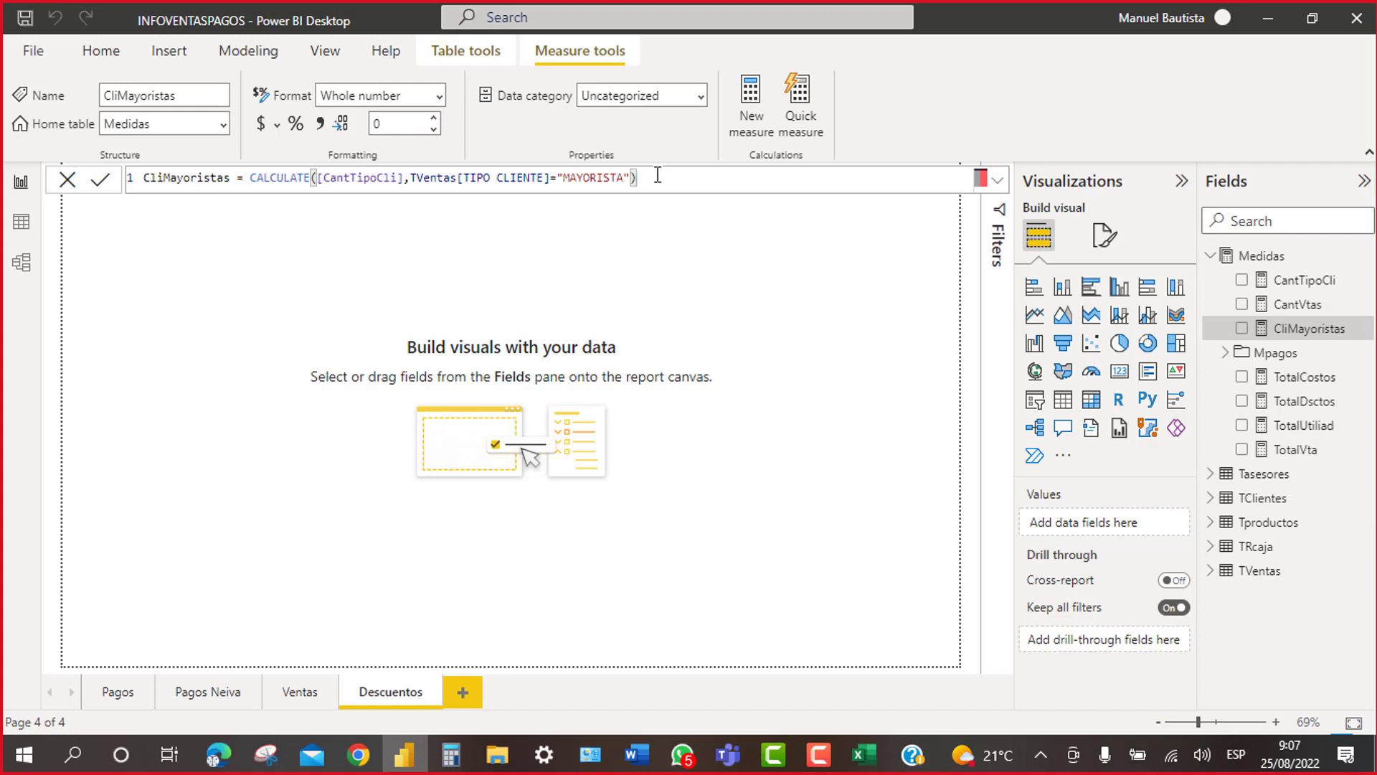
pyautogui.keyDown('ctrl'); pyautogui.scroll(2, 657, 174); pyautogui.keyUp('ctrl')
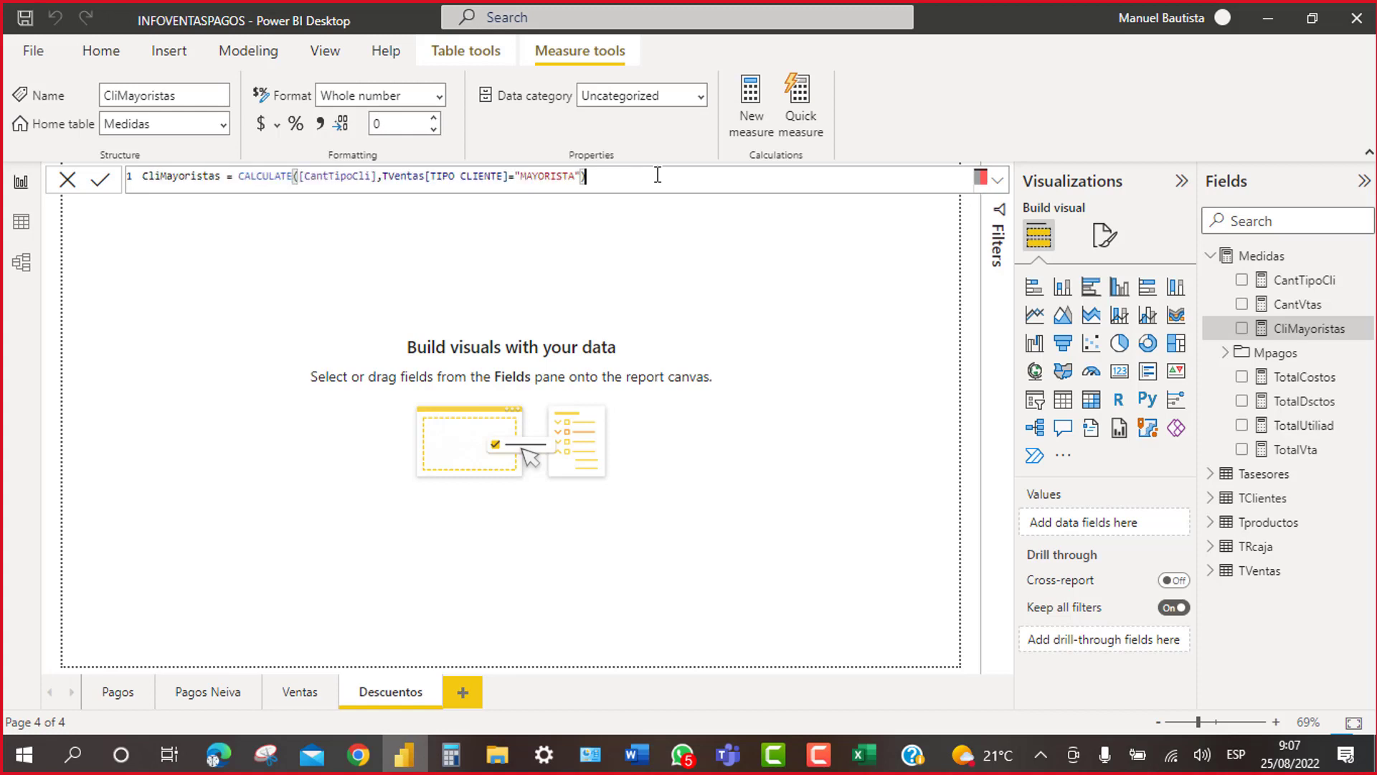
pyautogui.keyDown('ctrl'); pyautogui.scroll(3, 657, 175); pyautogui.keyUp('ctrl')
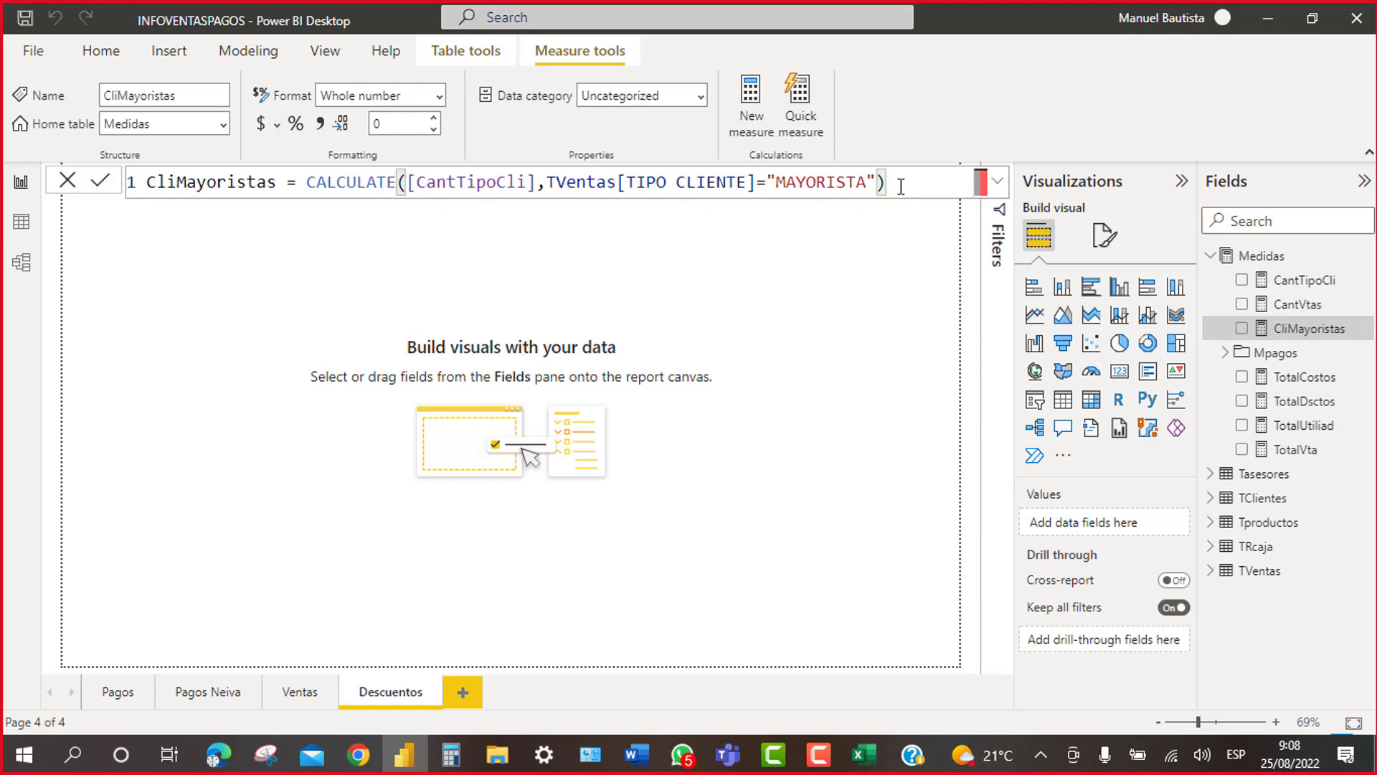
pyautogui.hotkey('shift', 'Left')
pyautogui.hotkey('shift', 'Left')
pyautogui.hotkey('shift', 'Left')
pyautogui.hotkey('shift', 'Left')
pyautogui.hotkey('shift', 'Left')
pyautogui.hotkey('shift', 'Left')
pyautogui.hotkey('shift', 'Left')
pyautogui.hotkey('shift', 'Left')
pyautogui.hotkey('shift', 'Left')
pyautogui.hotkey('shift', 'Left')
pyautogui.hotkey('shift', 'Left')
pyautogui.hotkey('shift', 'Left')
pyautogui.hotkey('shift', 'Left')
pyautogui.hotkey('shift', 'Left')
pyautogui.hotkey('shift', 'Left')
pyautogui.hotkey('shift', 'Home')
pyautogui.hotkey('ctrl', 'c')
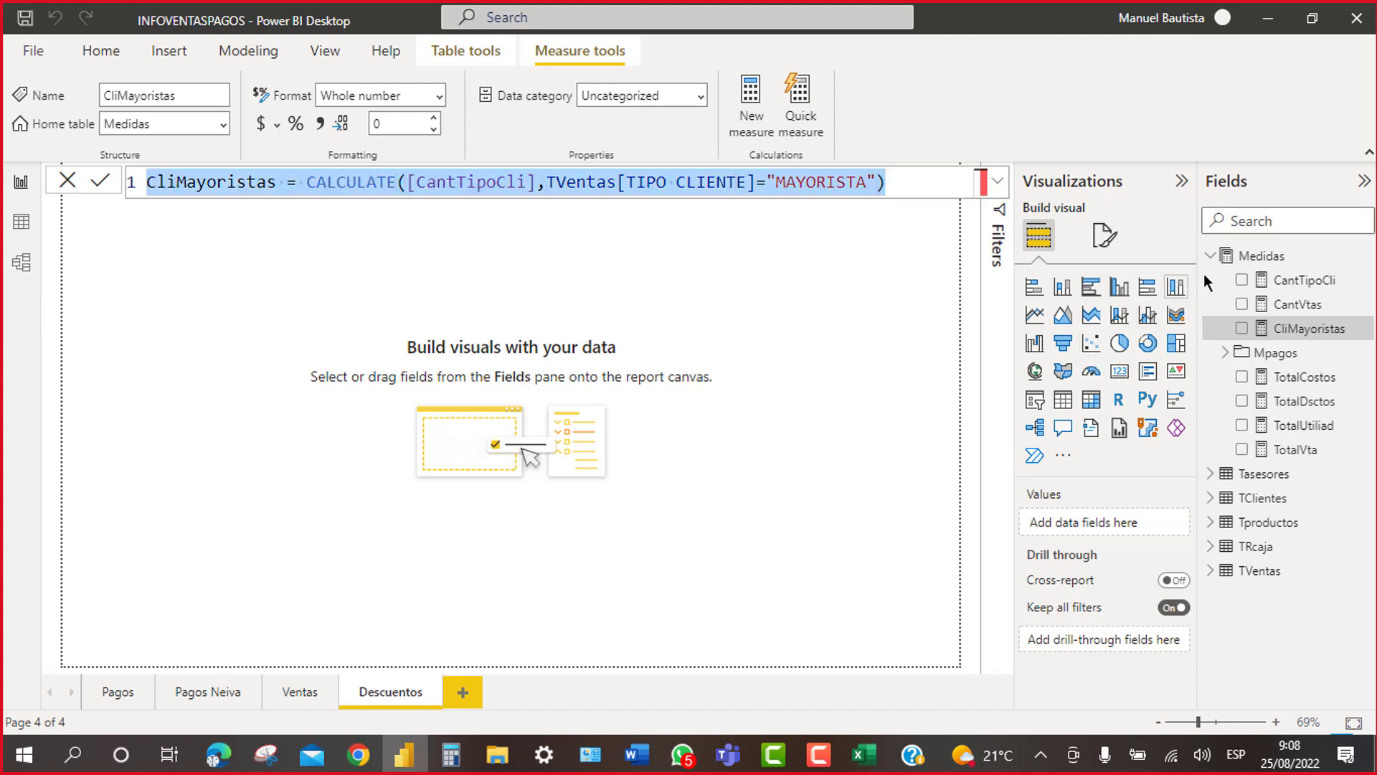
# Step: Add a new Medidas measure from the pasted formula and rename it CliMinoristas
pyautogui.rightClick(1242, 260)
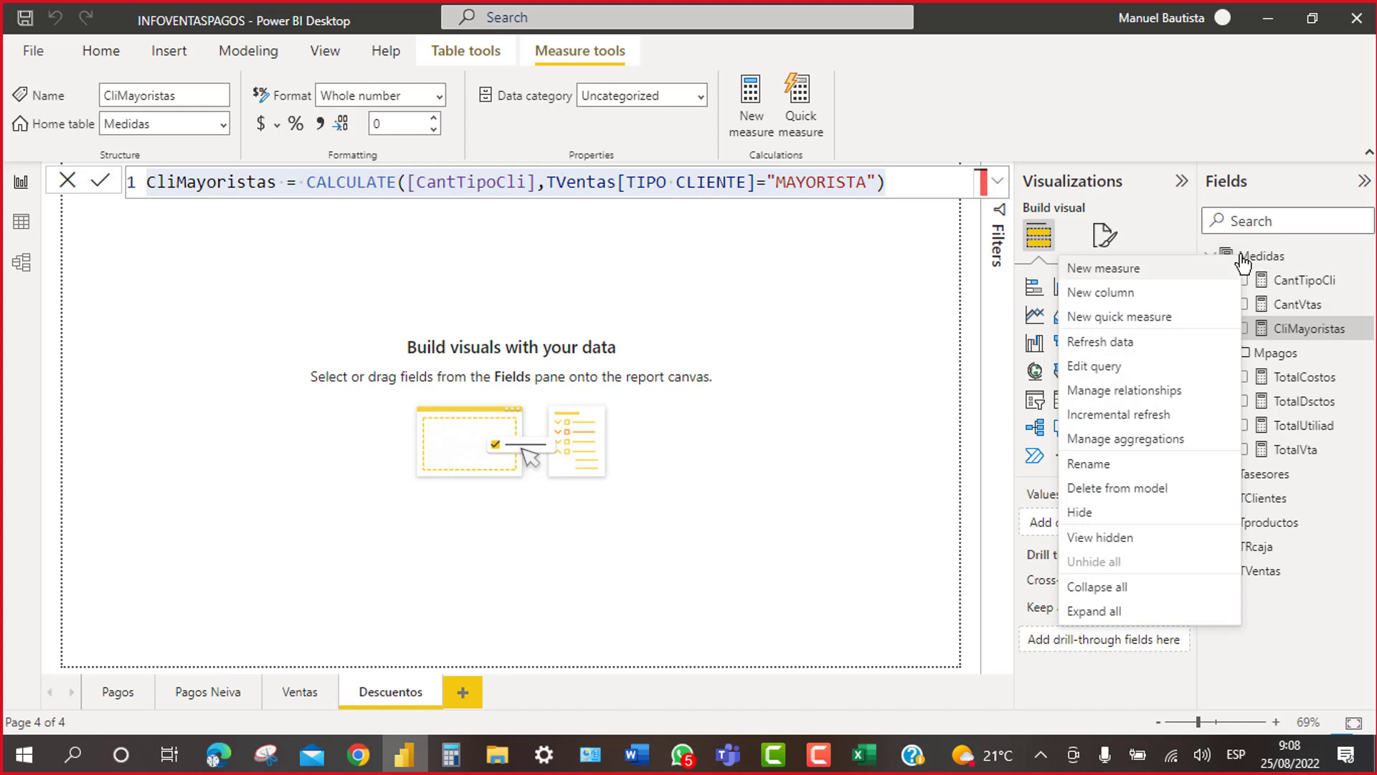
pyautogui.click(1139, 271)
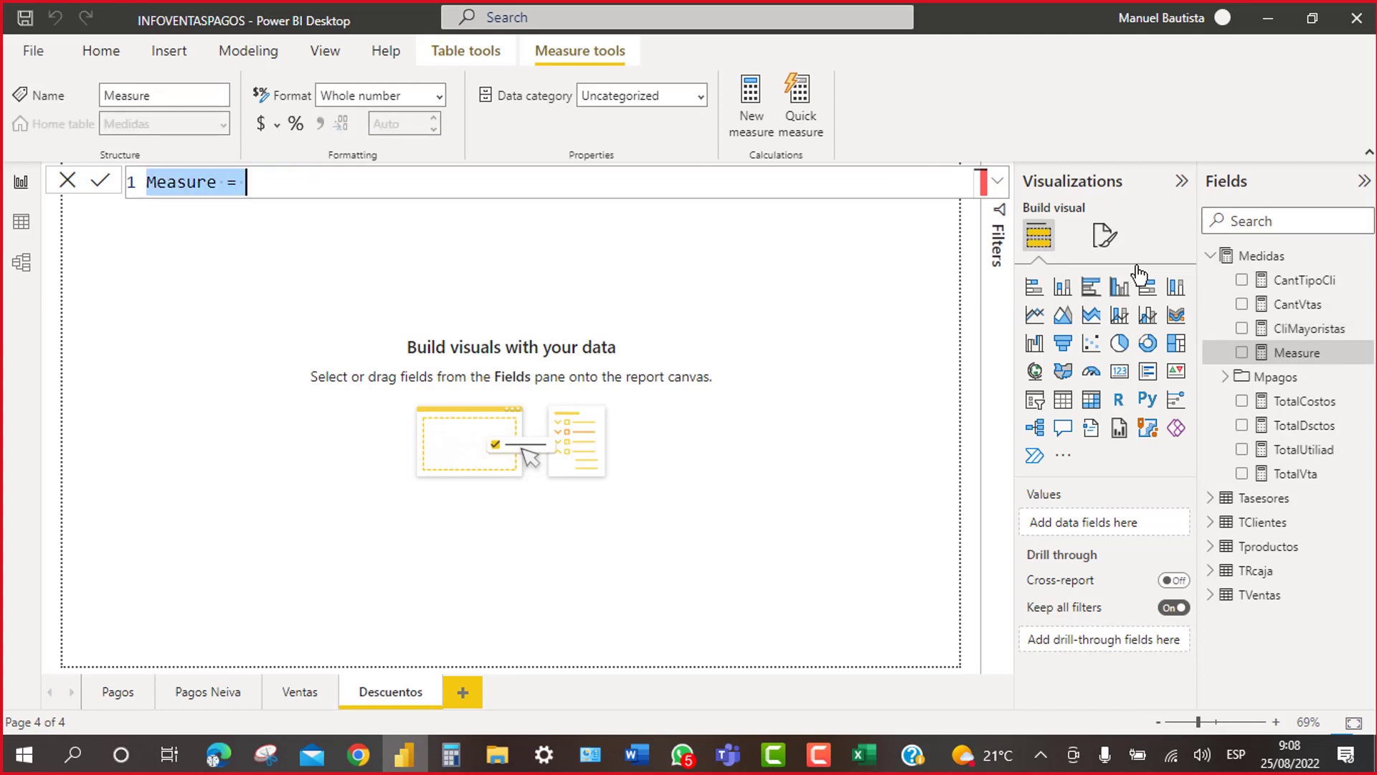
pyautogui.hotkey('ctrl', 'v')
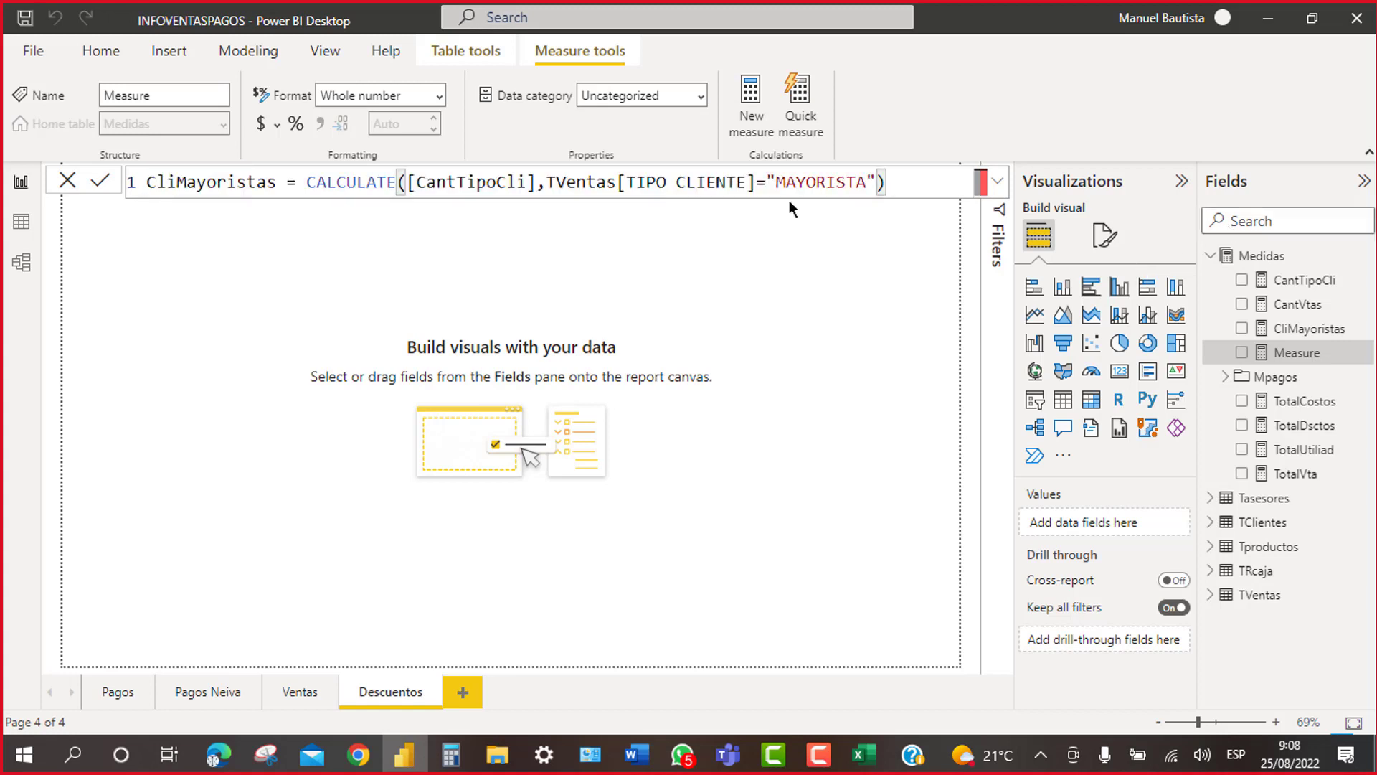
pyautogui.click(216, 181)
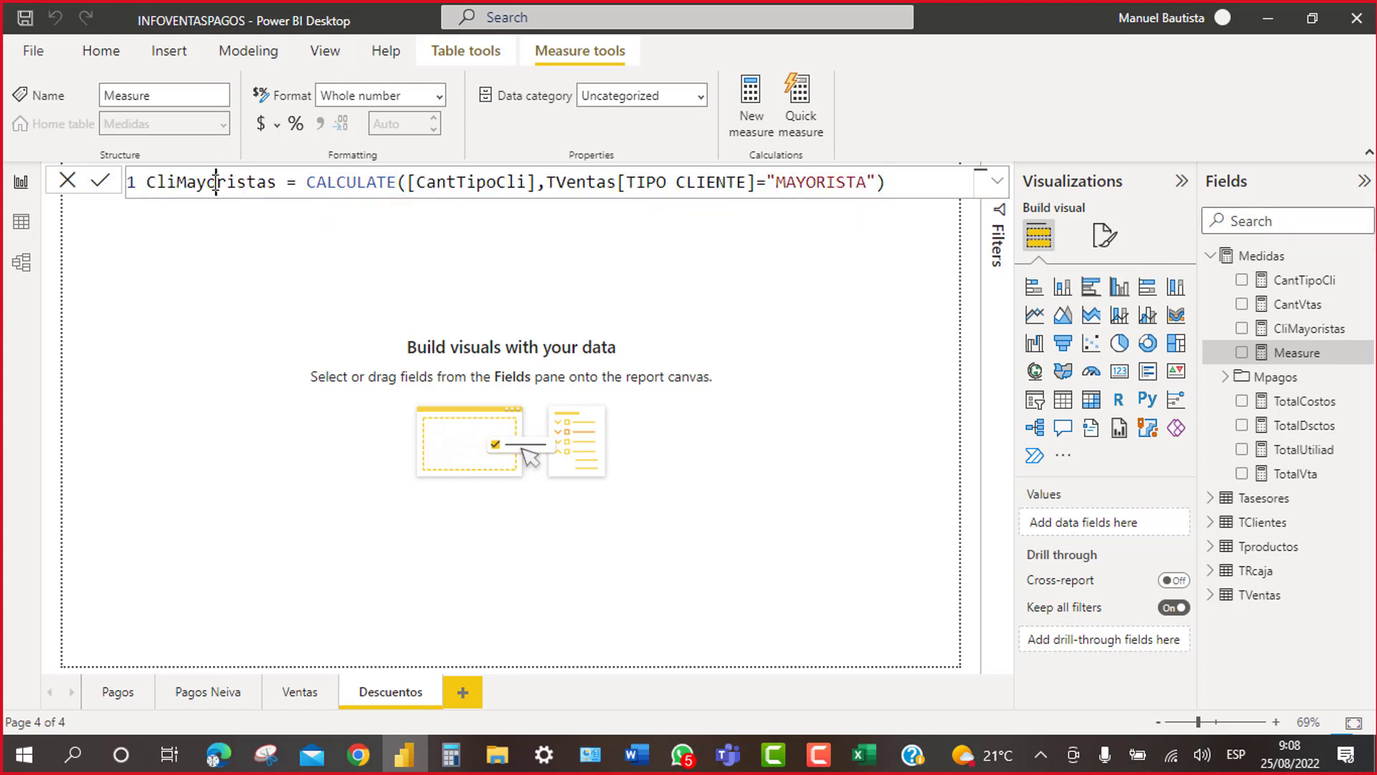
pyautogui.press('BackSpace')
pyautogui.press('BackSpace')
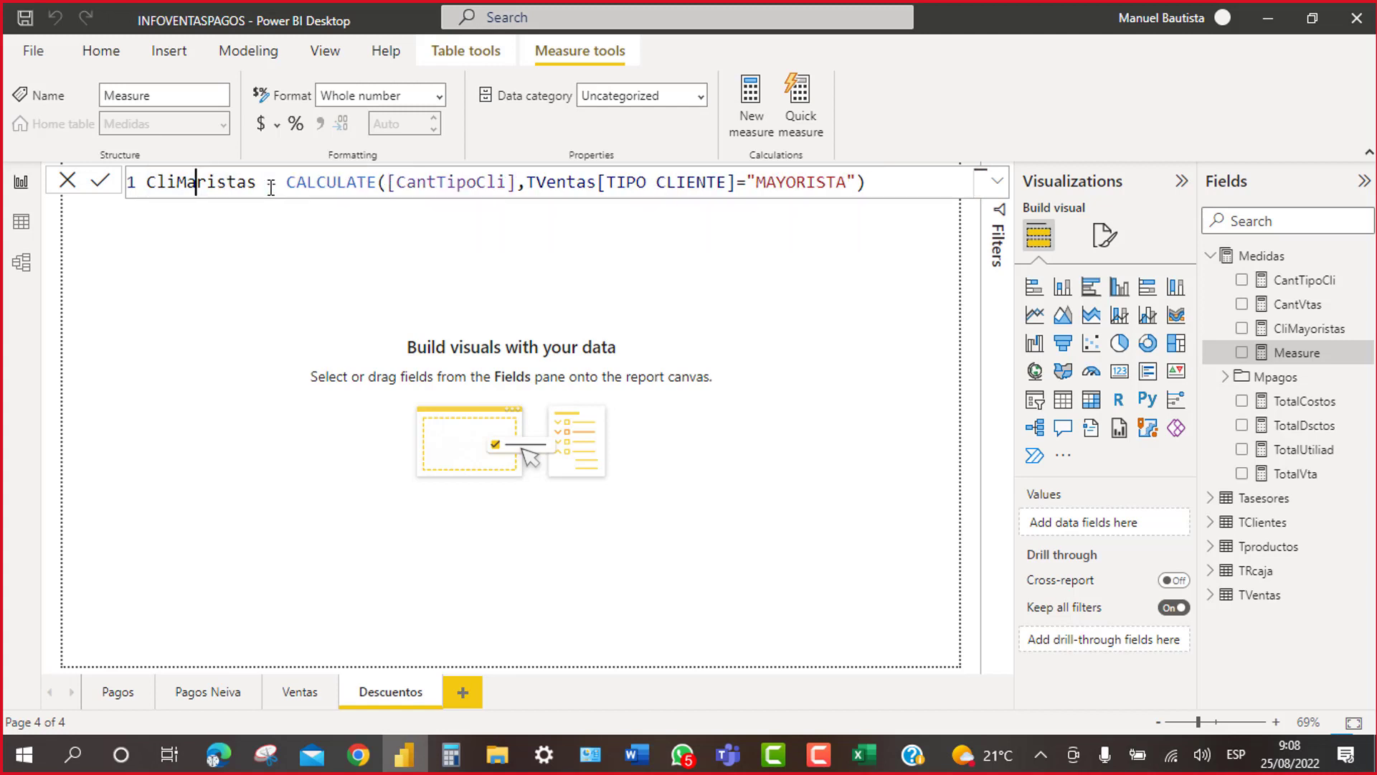
pyautogui.press('BackSpace')
pyautogui.write('INO')
pyautogui.press('BackSpace')
pyautogui.press('BackSpace')
pyautogui.press('BackSpace')
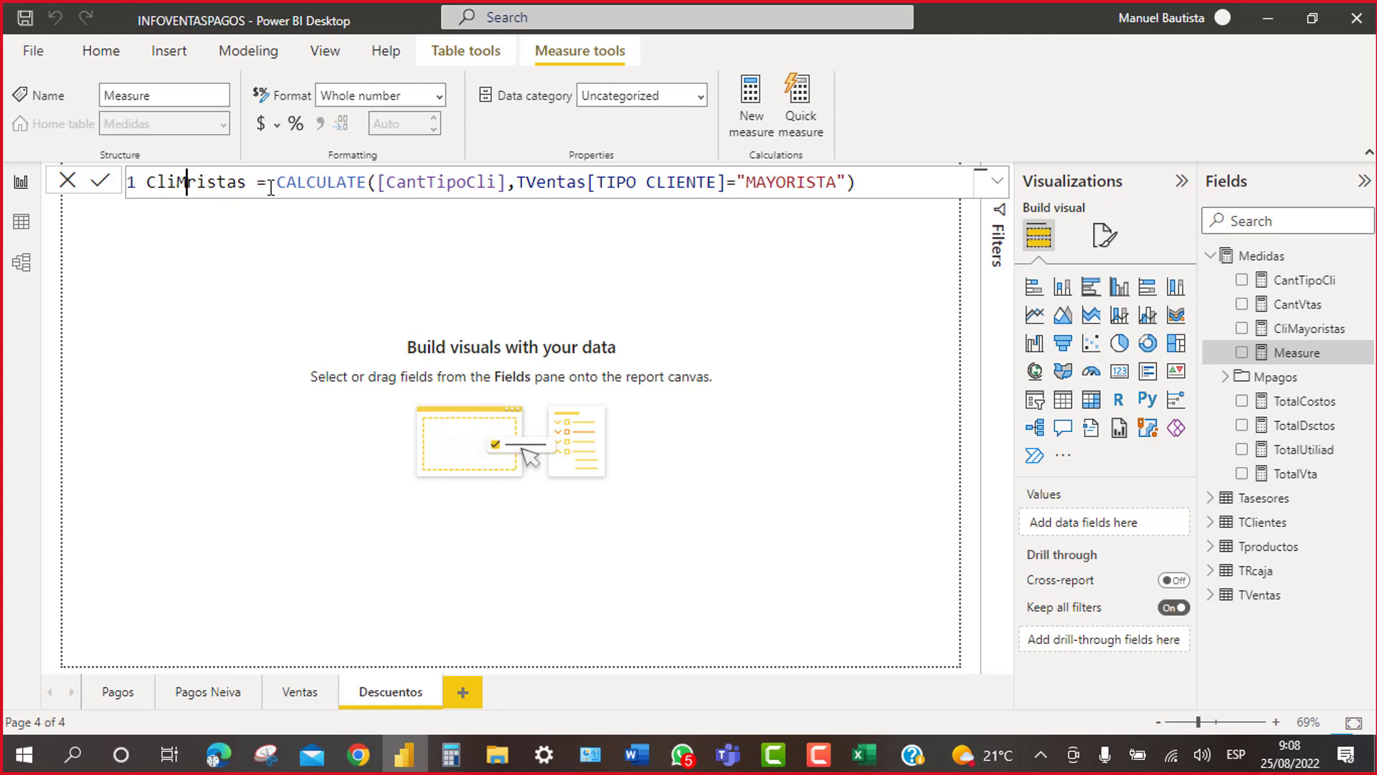
pyautogui.write('in')
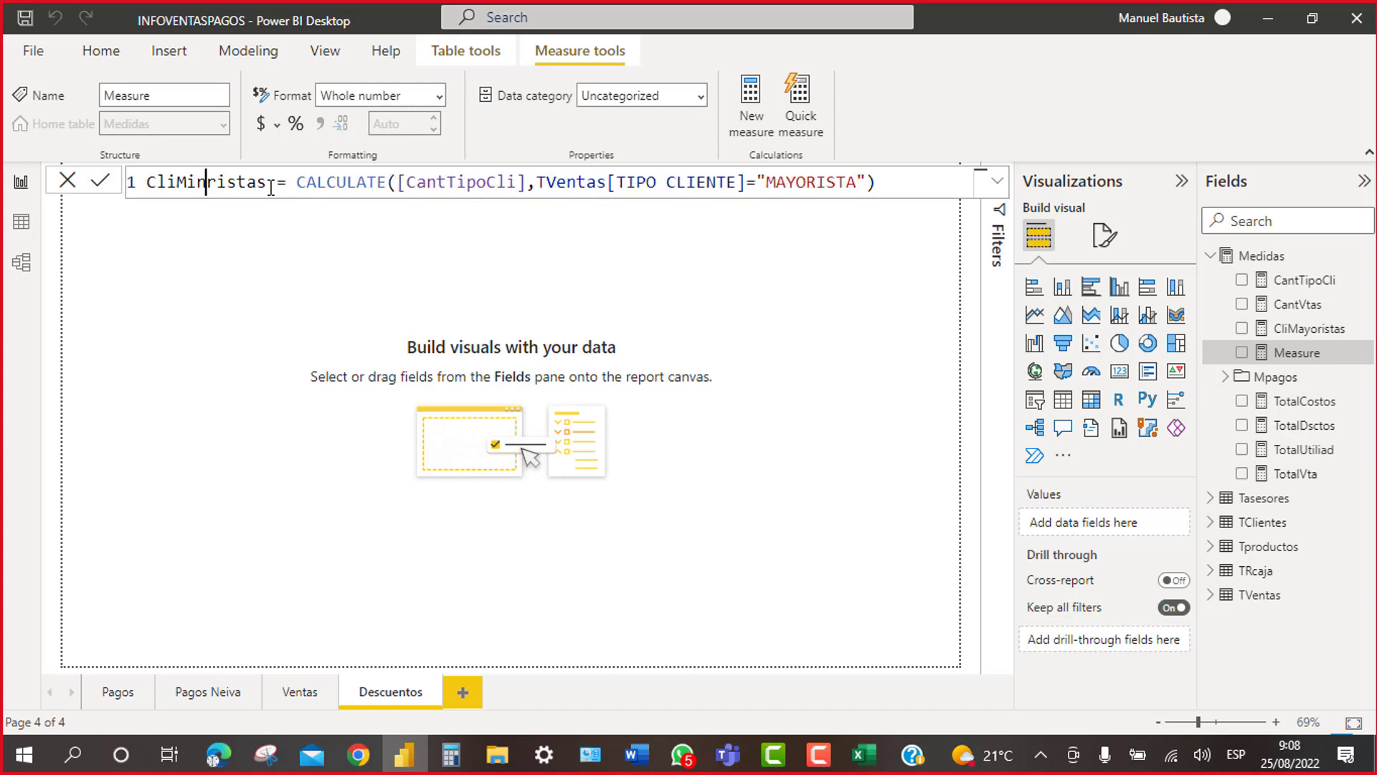
pyautogui.write('o')
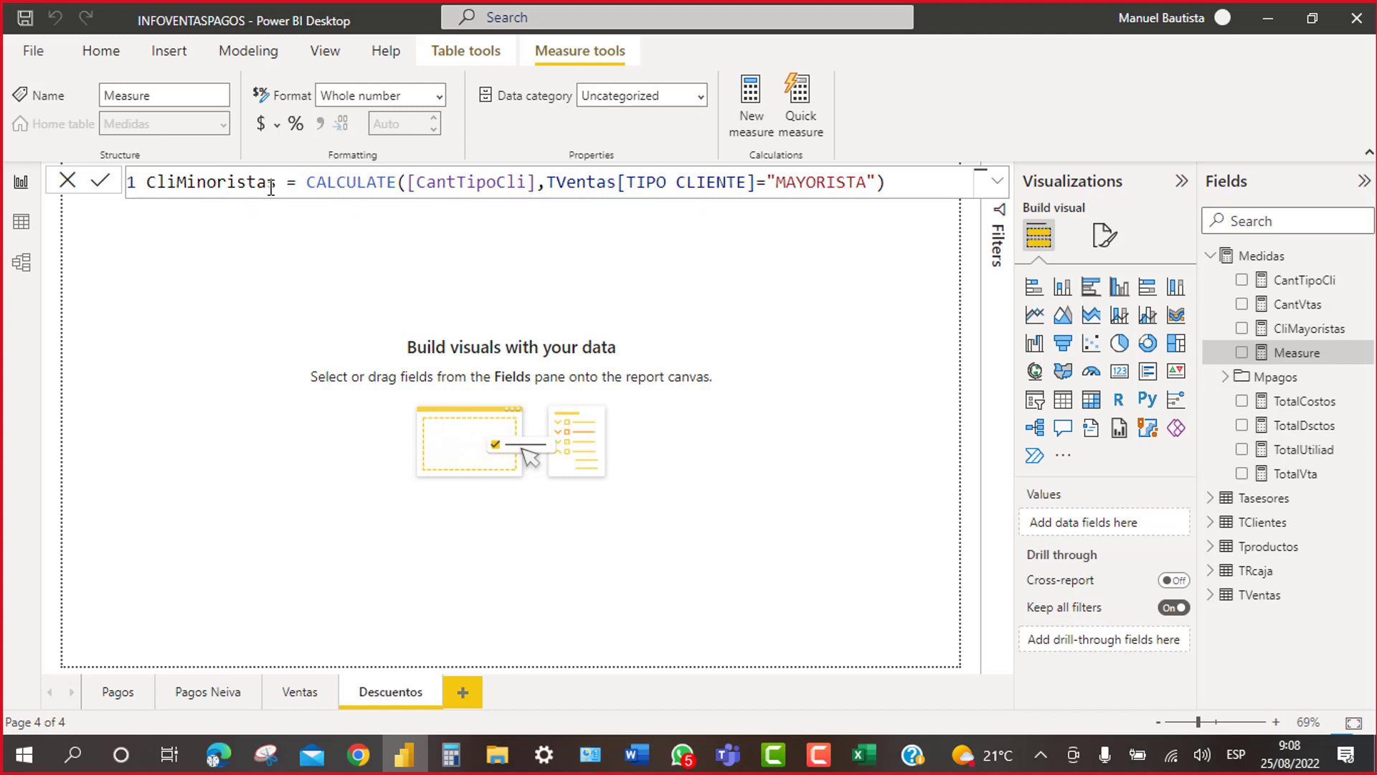
# Step: Change the filter value to "MINORISTA", fixing the MONIRISTA typo, and commit the measure
pyautogui.click(861, 176)
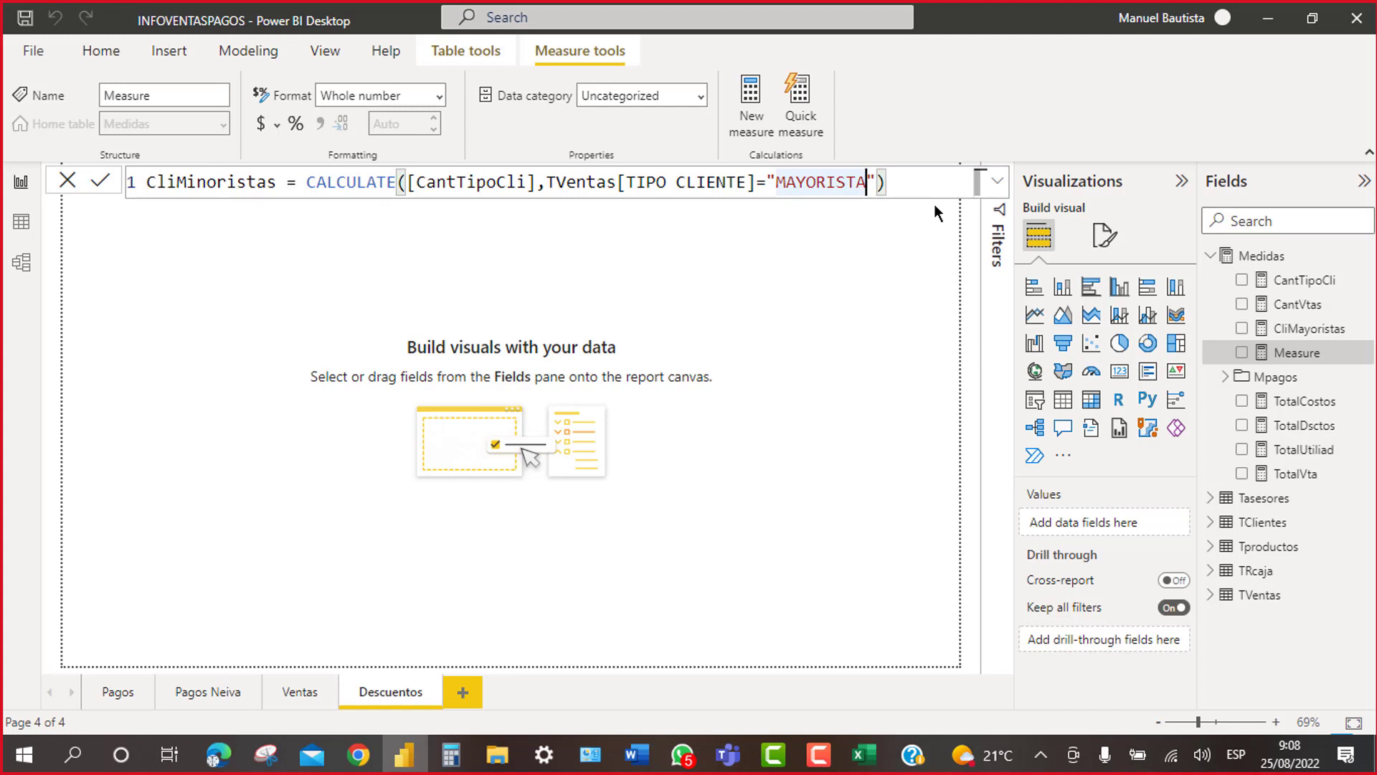
pyautogui.press('BackSpace')
pyautogui.press('BackSpace')
pyautogui.press('BackSpace')
pyautogui.press('BackSpace')
pyautogui.press('BackSpace')
pyautogui.press('BackSpace')
pyautogui.press('BackSpace')
pyautogui.press('BackSpace')
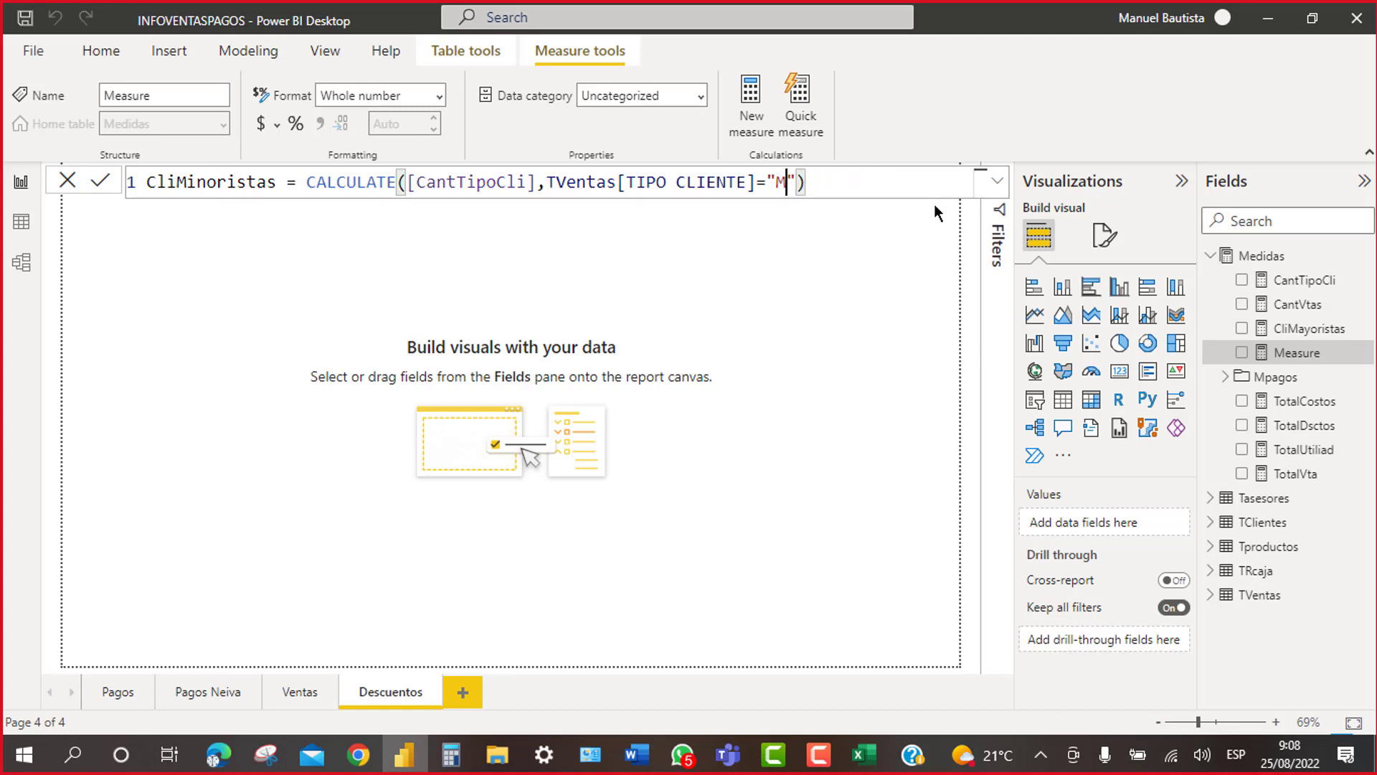
pyautogui.press('BackSpace')
pyautogui.write('MONI')
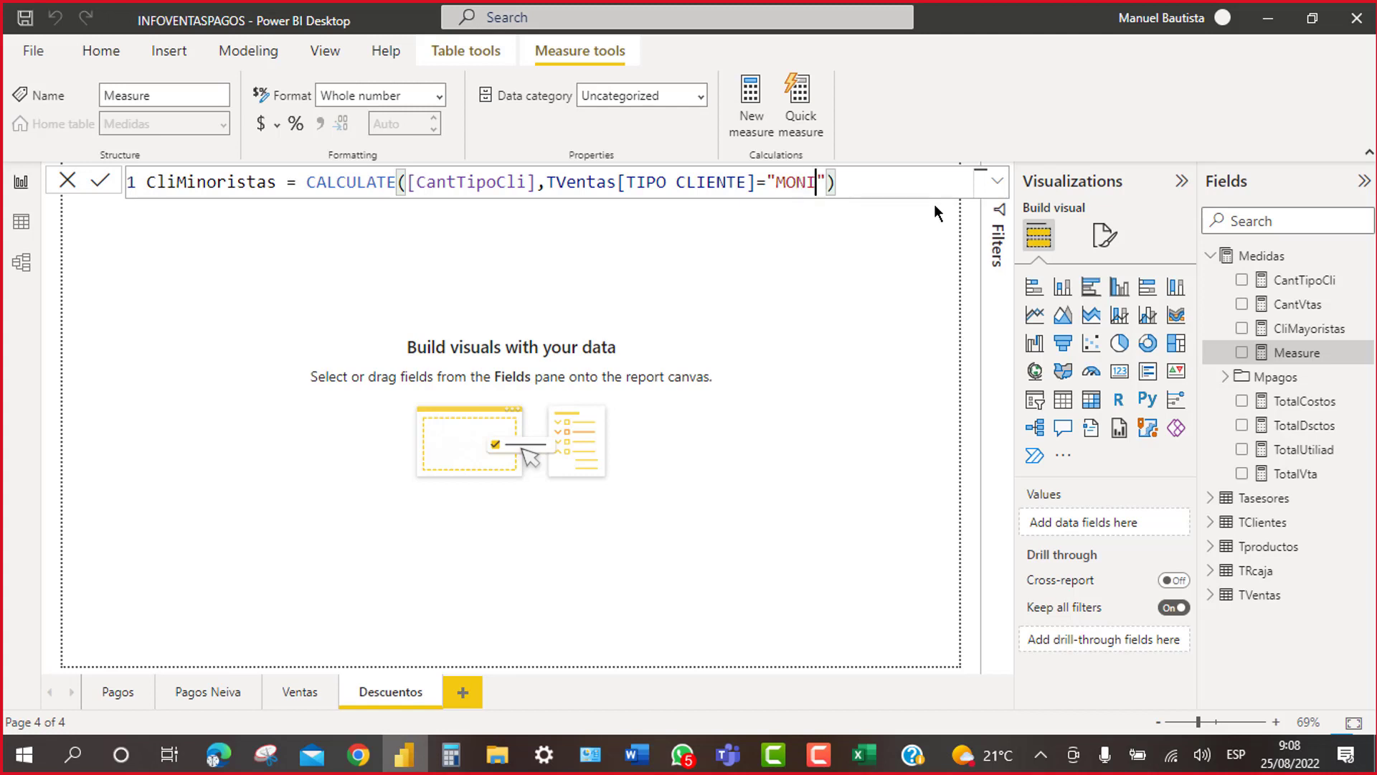
pyautogui.write('RIS')
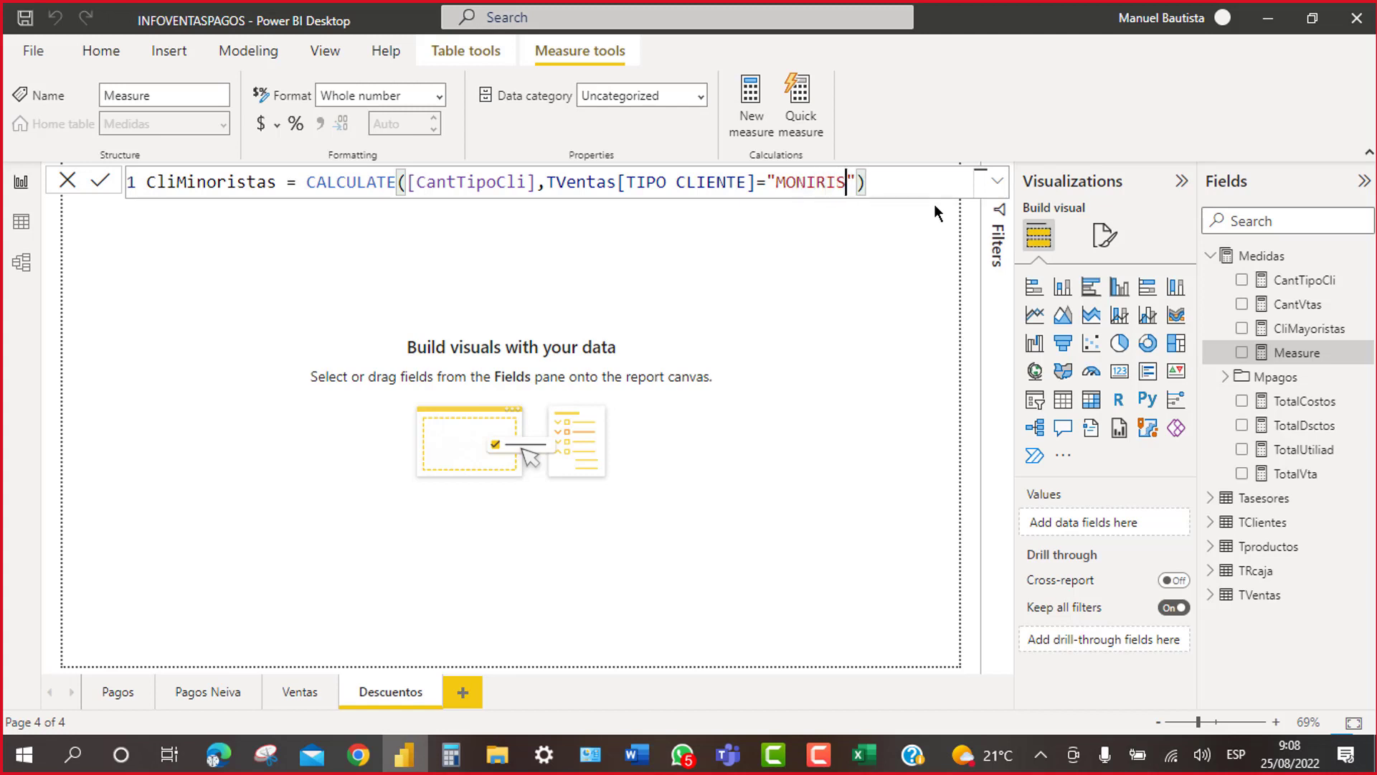
pyautogui.write('TA')
pyautogui.press('Return')
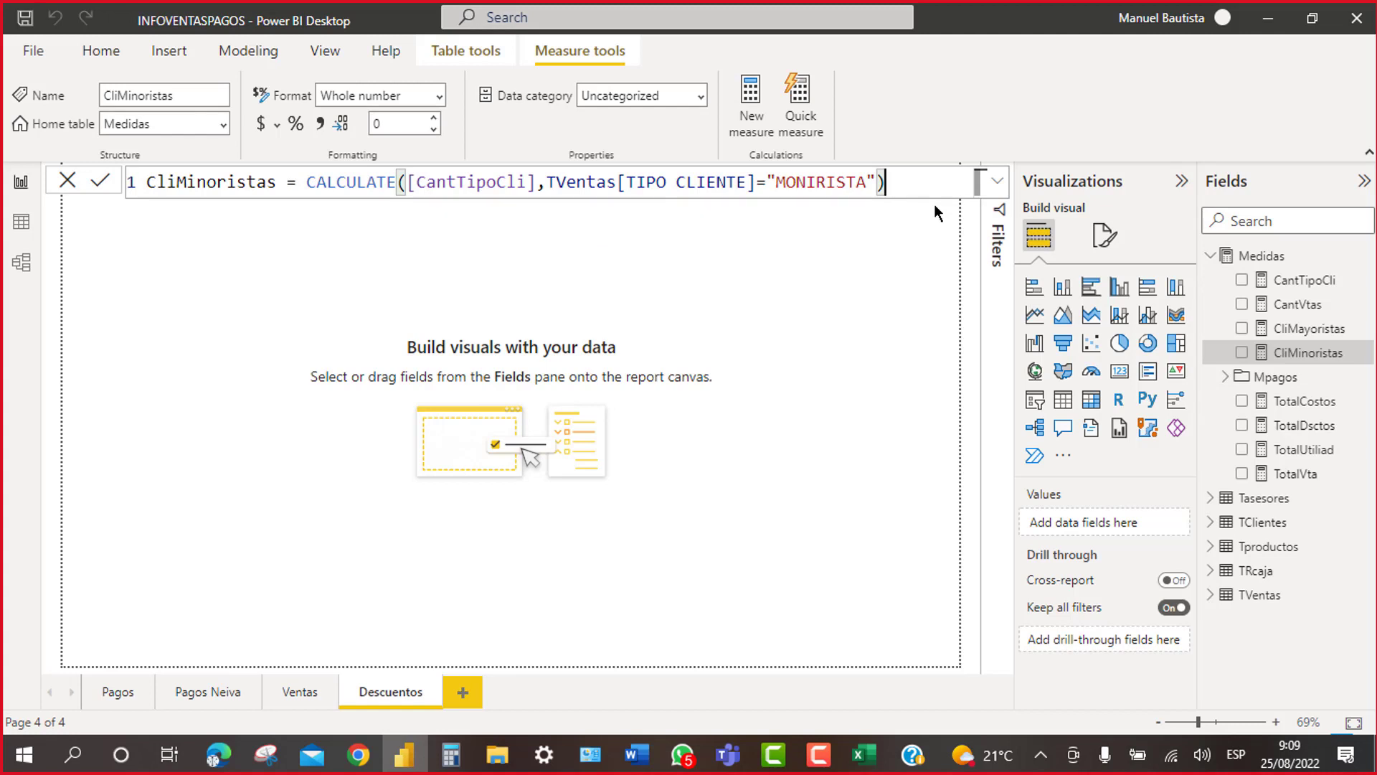
pyautogui.click(787, 185)
pyautogui.press('Delete')
pyautogui.write('I')
pyautogui.click(813, 181)
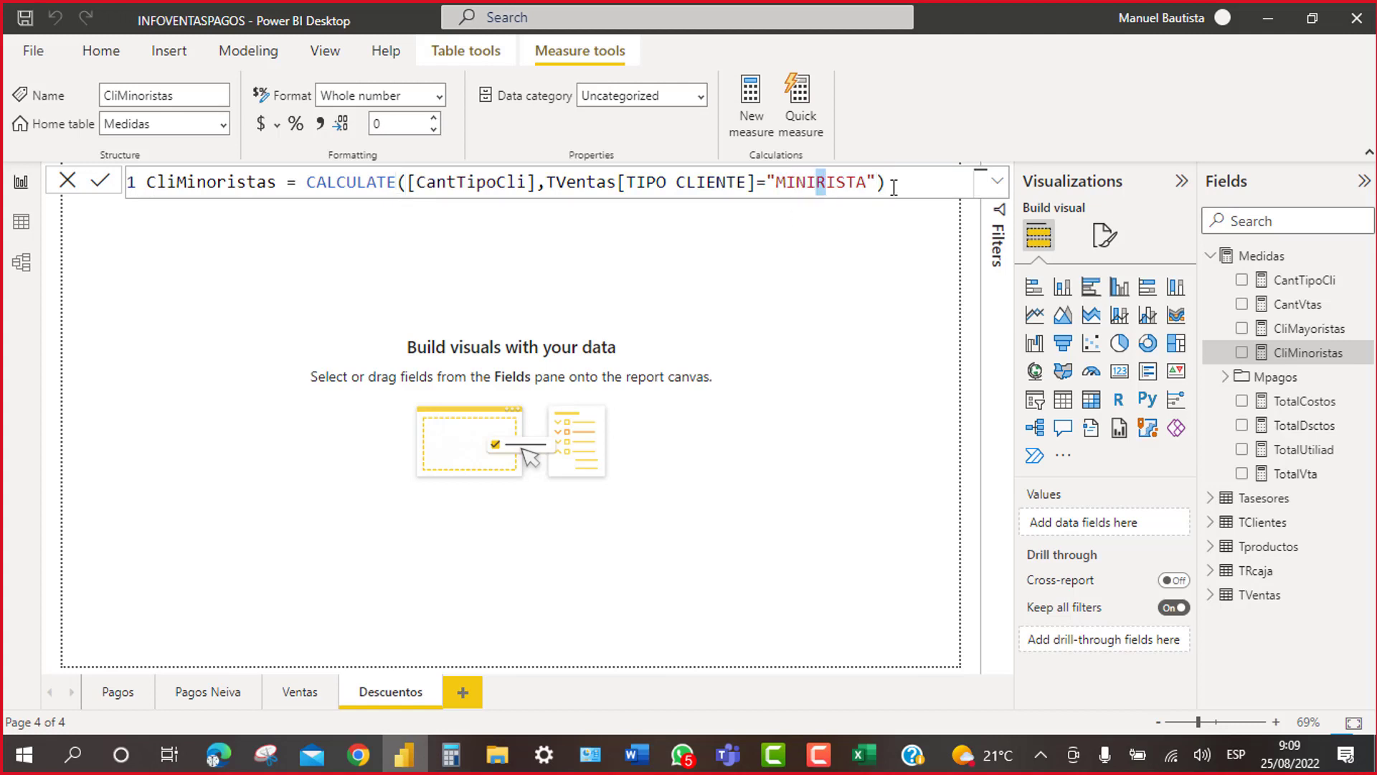
pyautogui.press('BackSpace')
pyautogui.write('O')
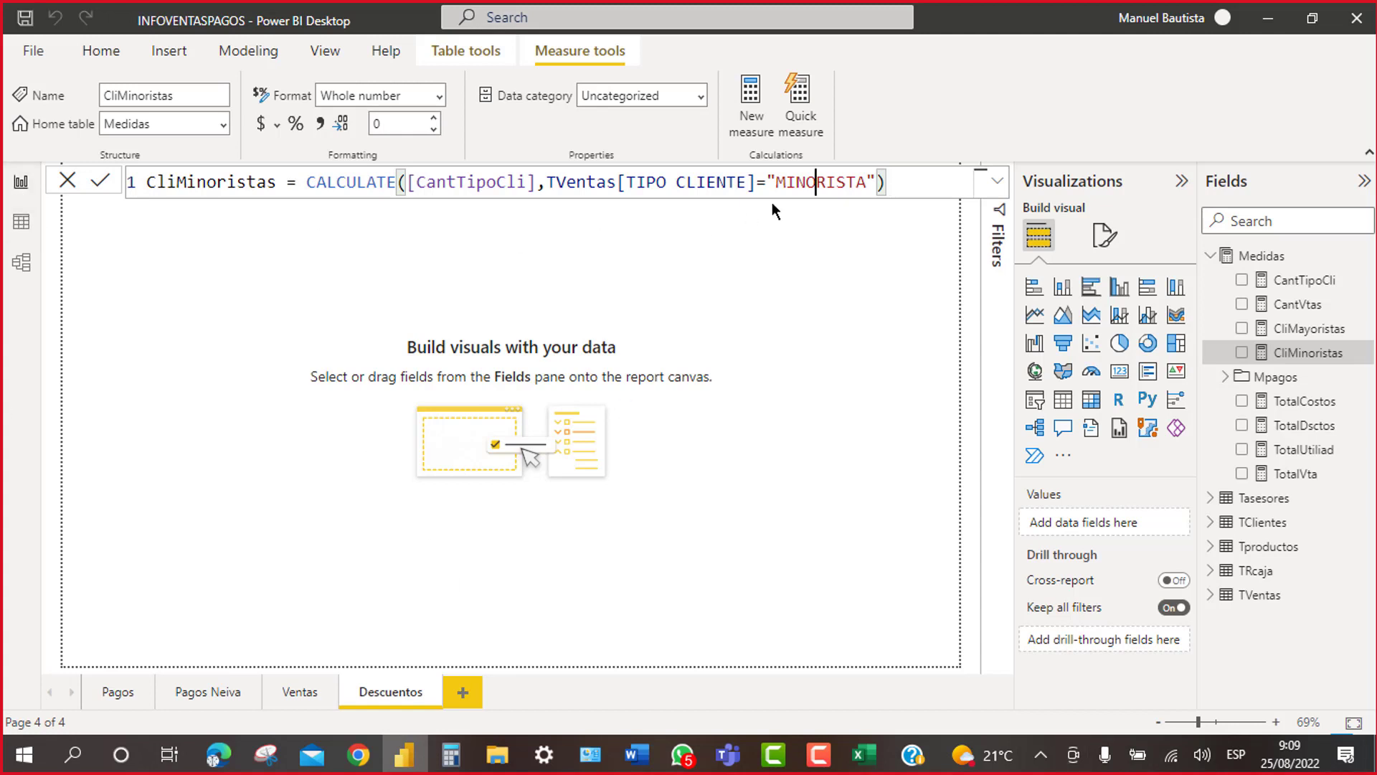
pyautogui.click(26, 229)
# Step: In Data view, check that TVentas TIPO CLIENTE lists only MAYORISTA and MINORISTA
pyautogui.click(27, 224)
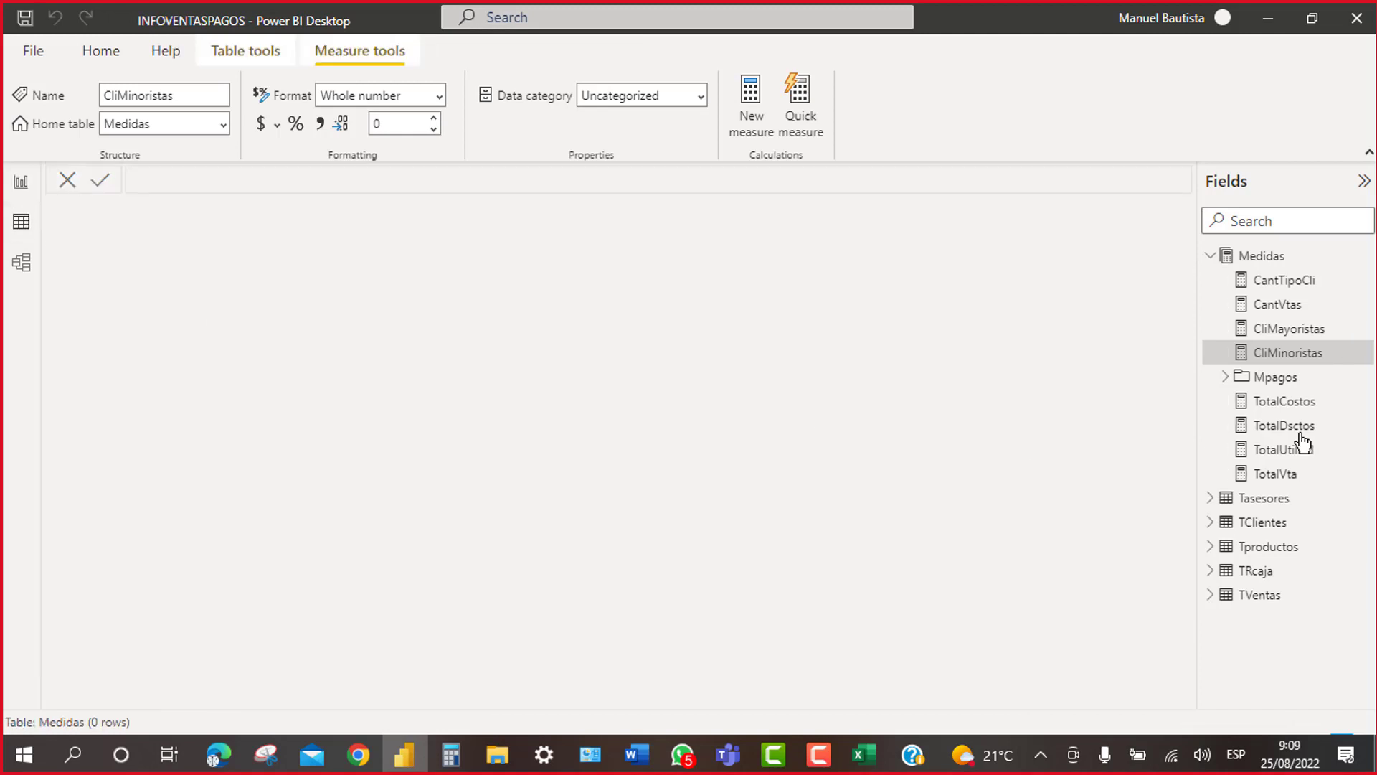
pyautogui.click(1255, 595)
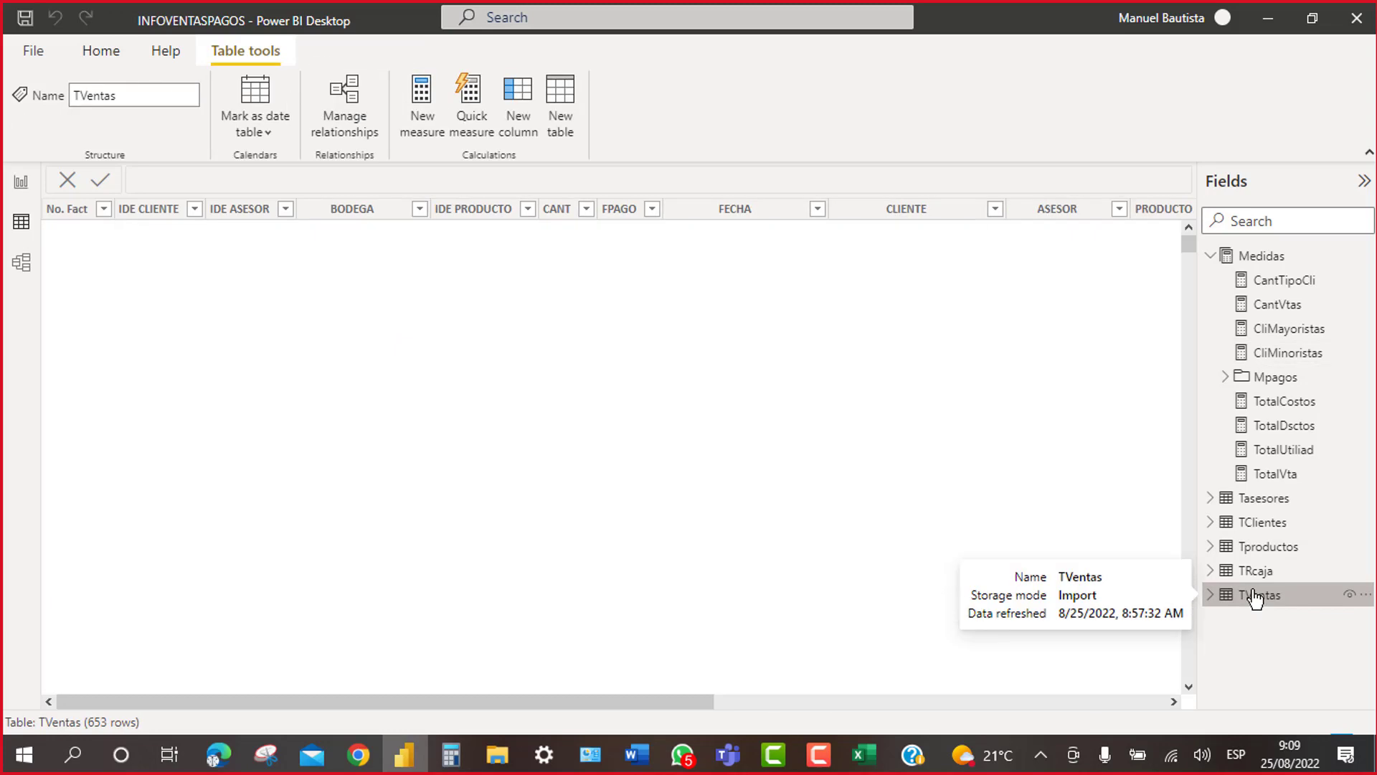
pyautogui.moveTo(1172, 704); pyautogui.dragTo(1172, 705)
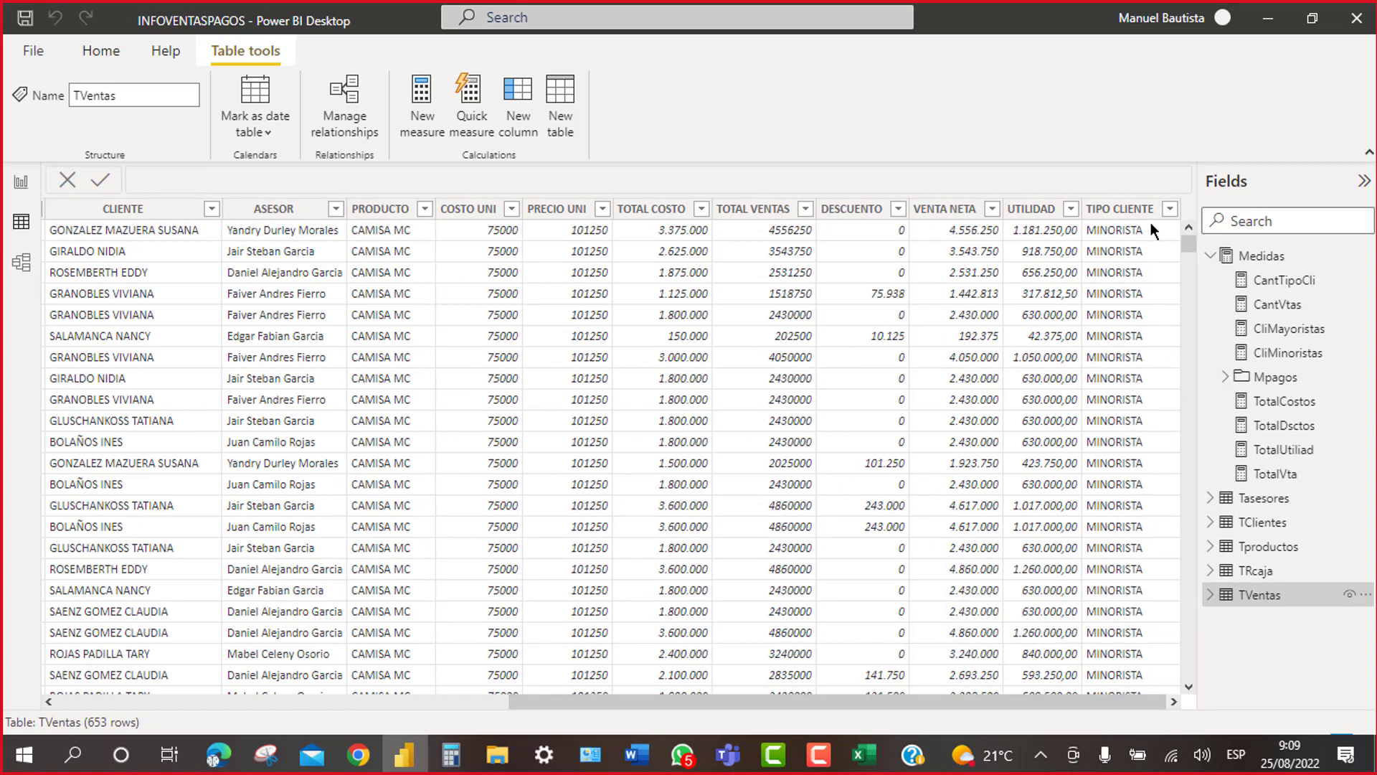
pyautogui.click(1170, 209)
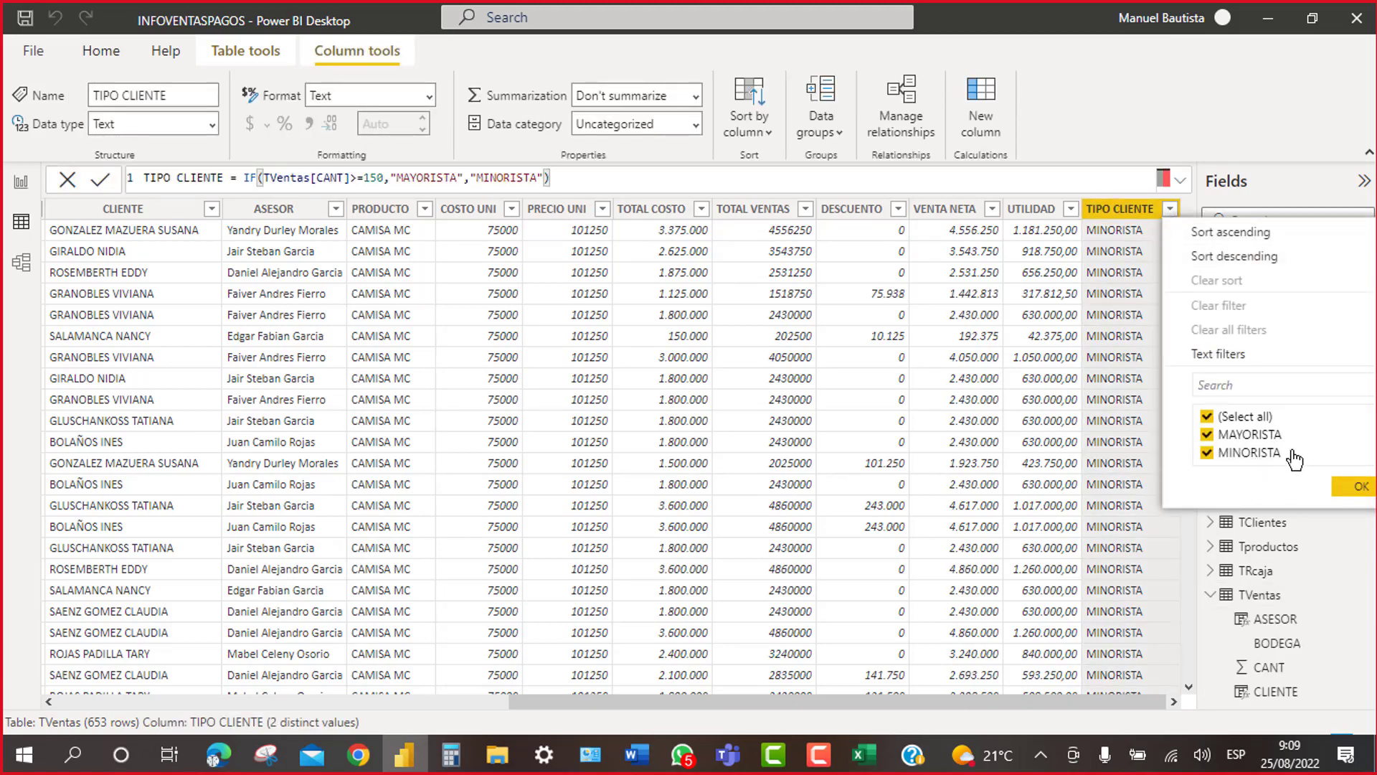
pyautogui.click(1353, 487)
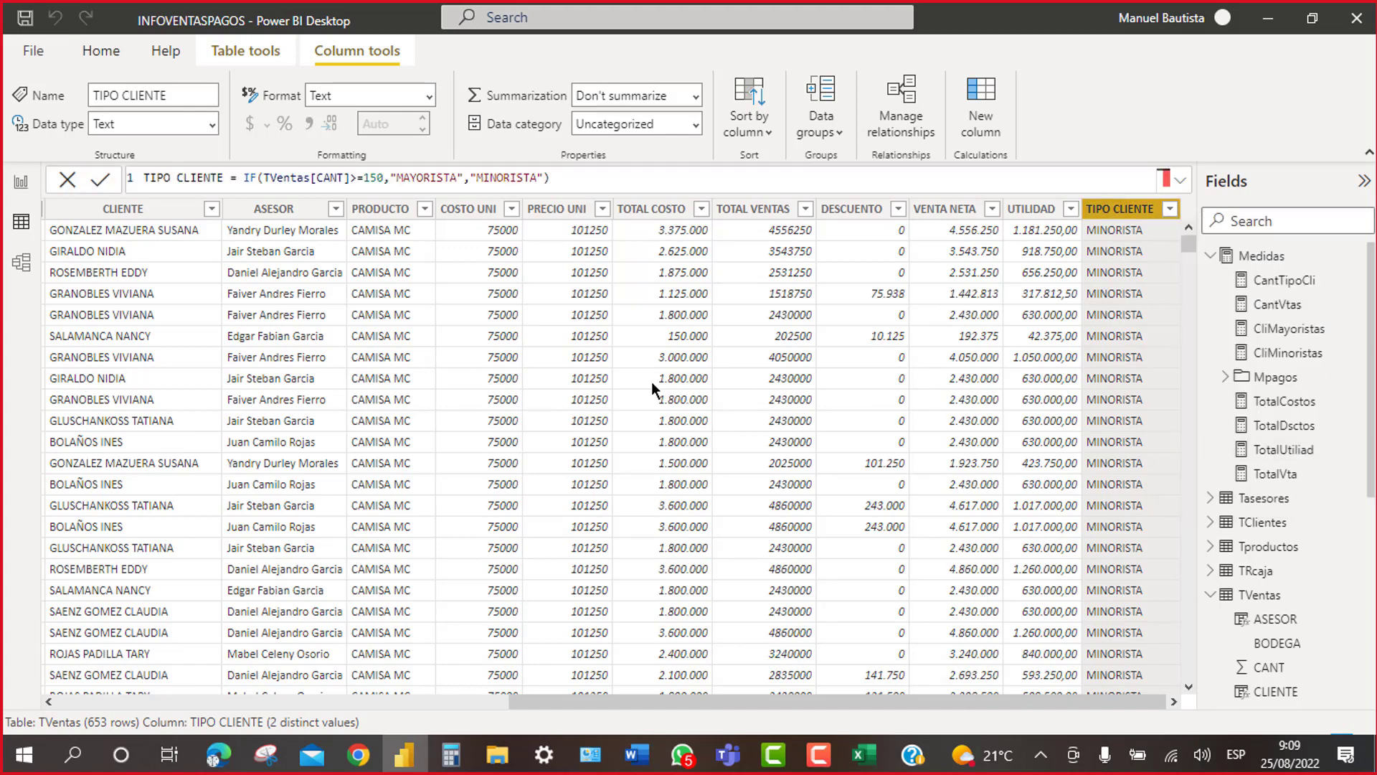
# Step: Inspect the TOTAL COSTO column formula and collapse the Medidas and TVentas field lists
pyautogui.click(639, 335)
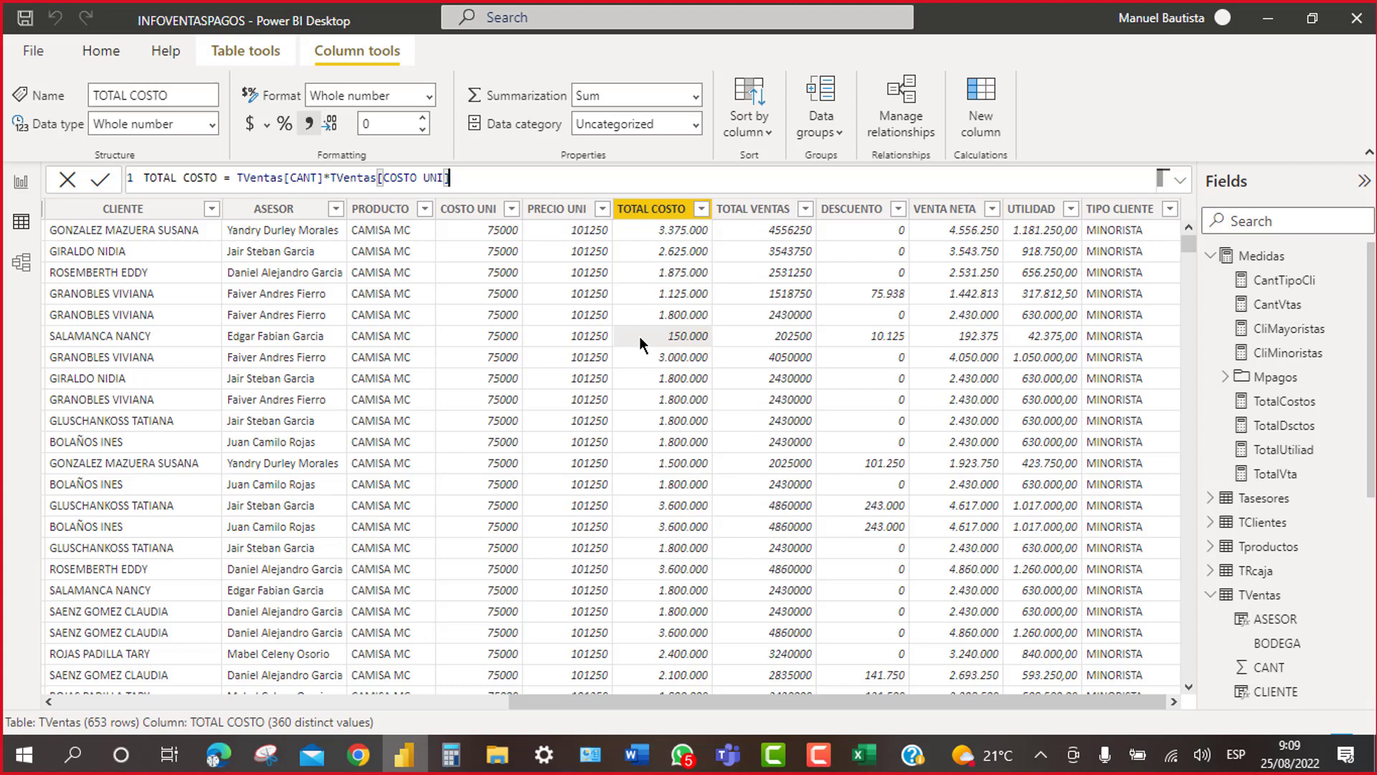
pyautogui.click(1210, 256)
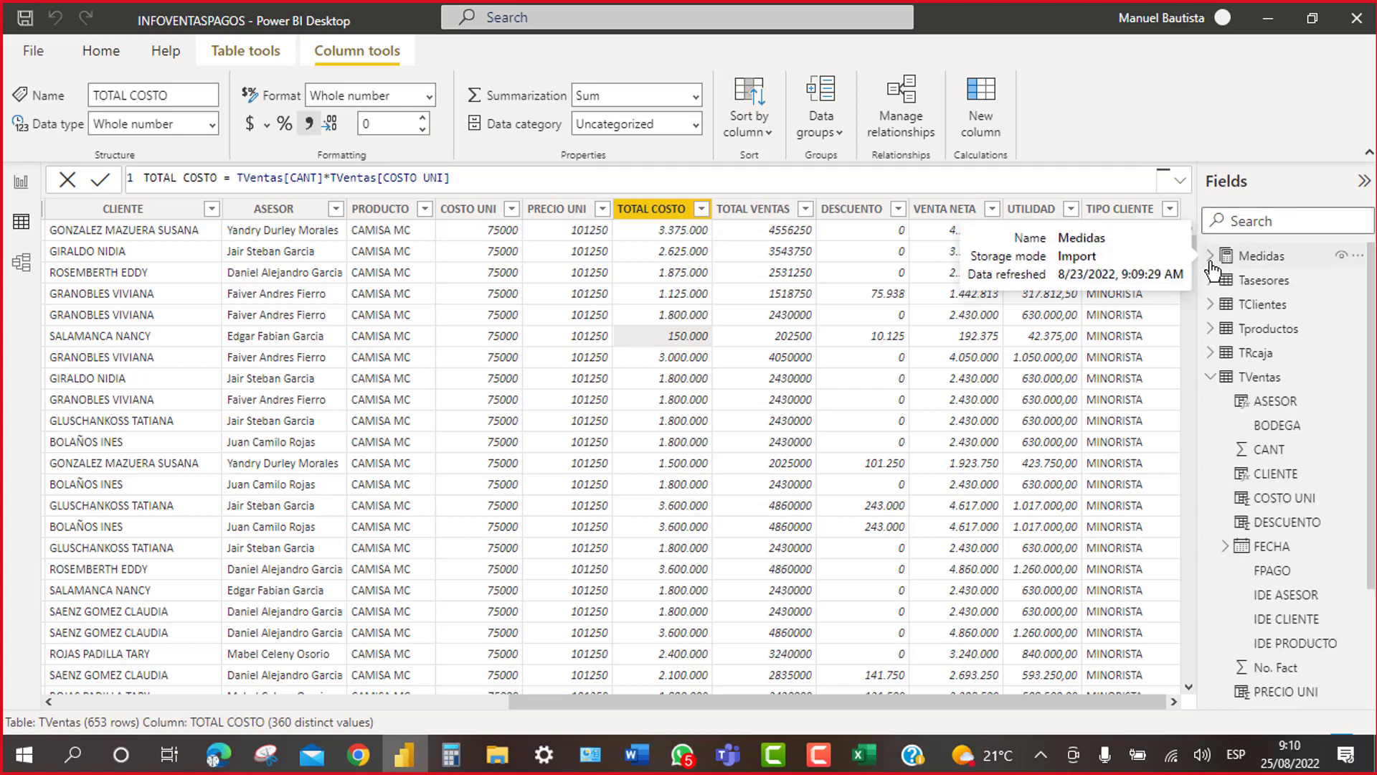
pyautogui.click(1216, 378)
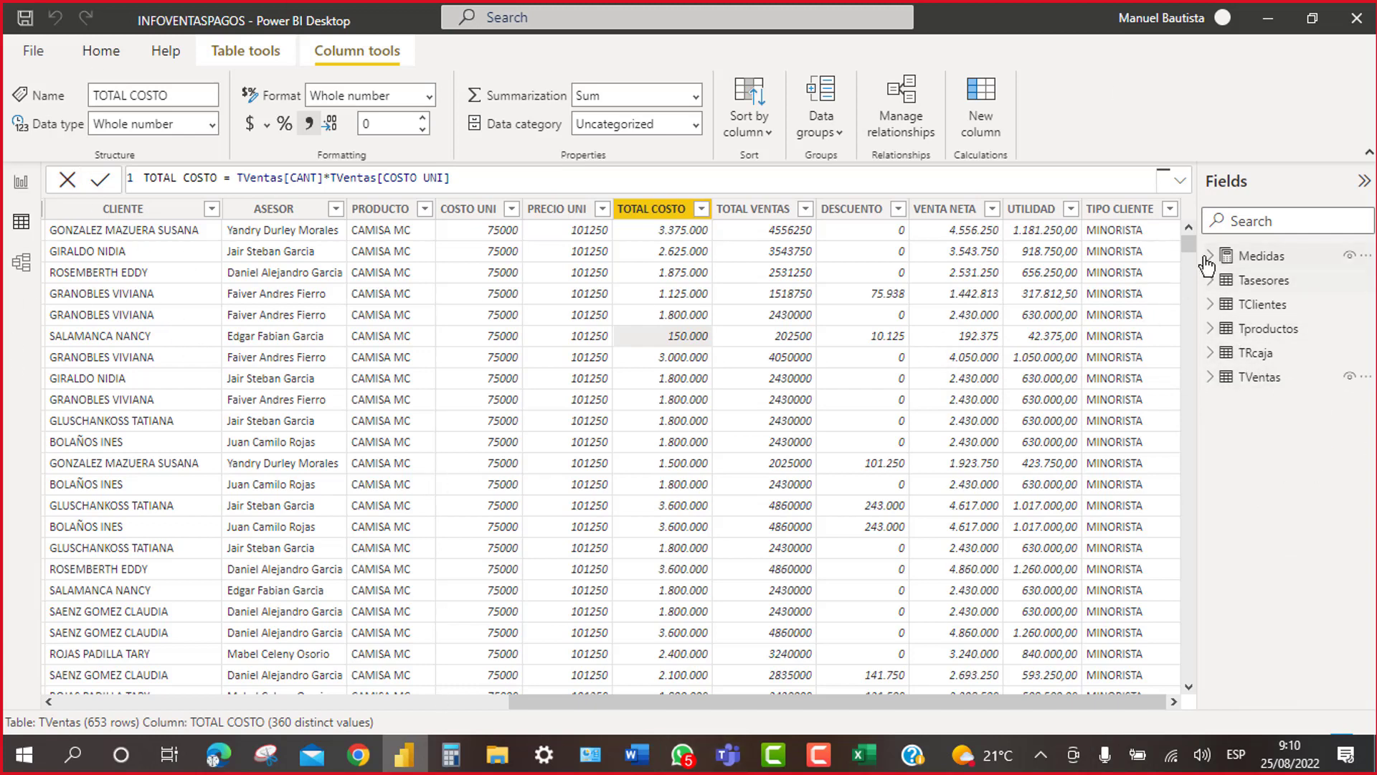
# Step: In Model view, set the CantTipoCli measure's display folder to Mventas
pyautogui.click(22, 262)
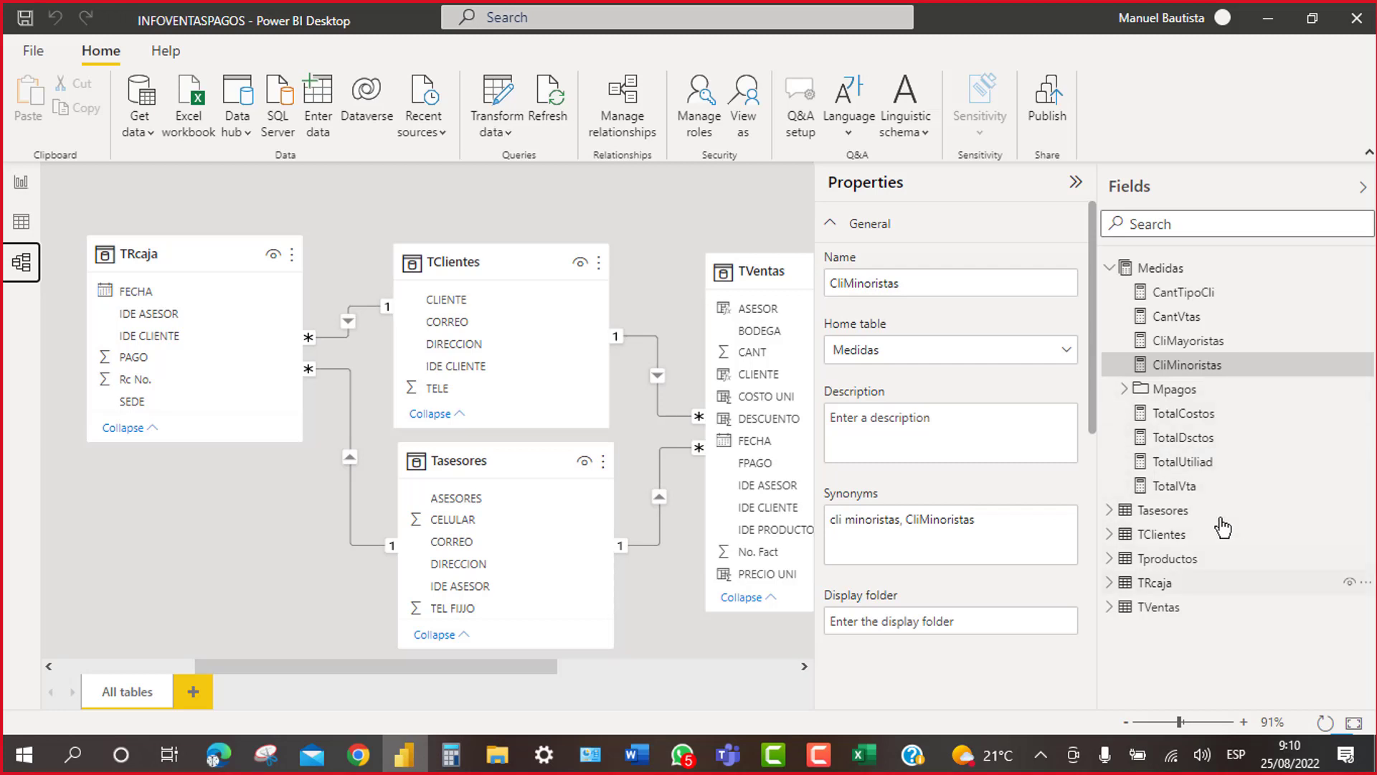
pyautogui.click(1184, 294)
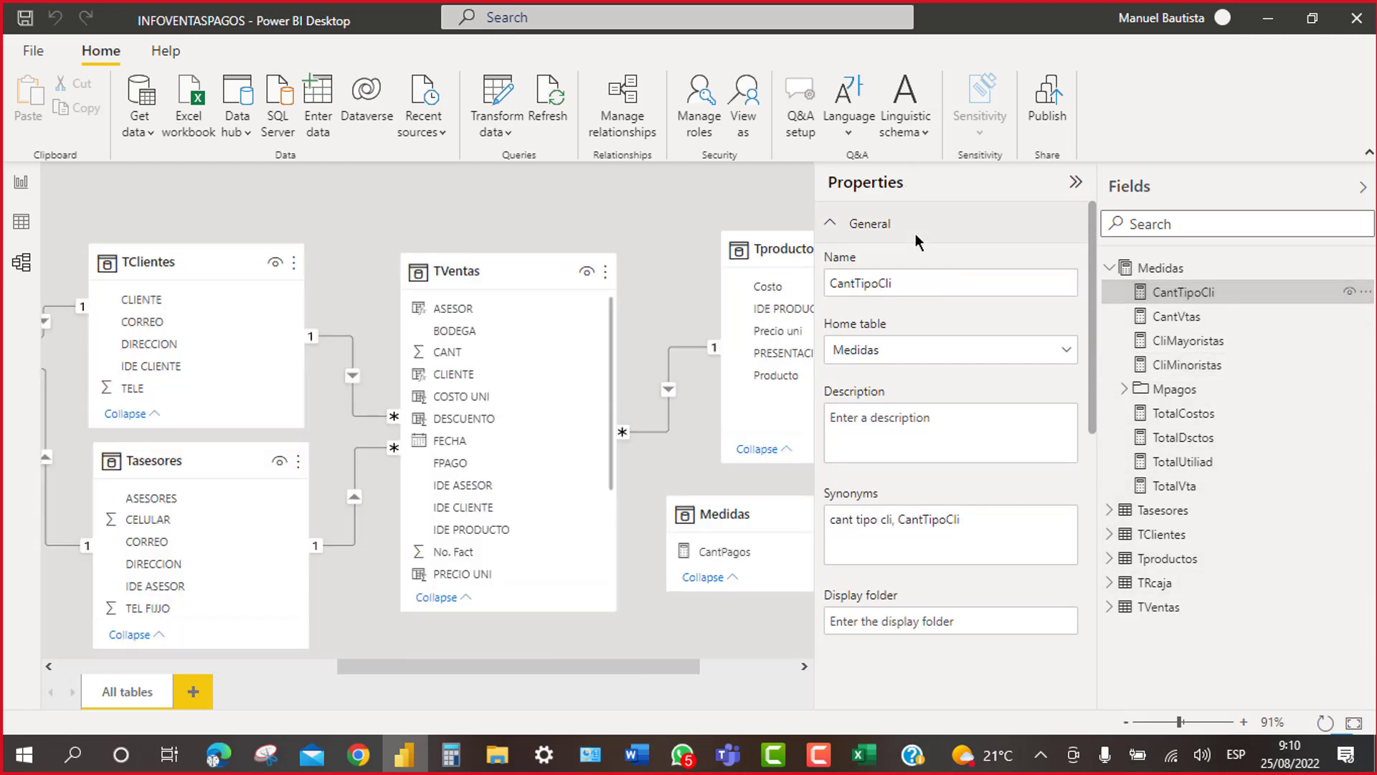
pyautogui.scroll(-3, 953, 562)
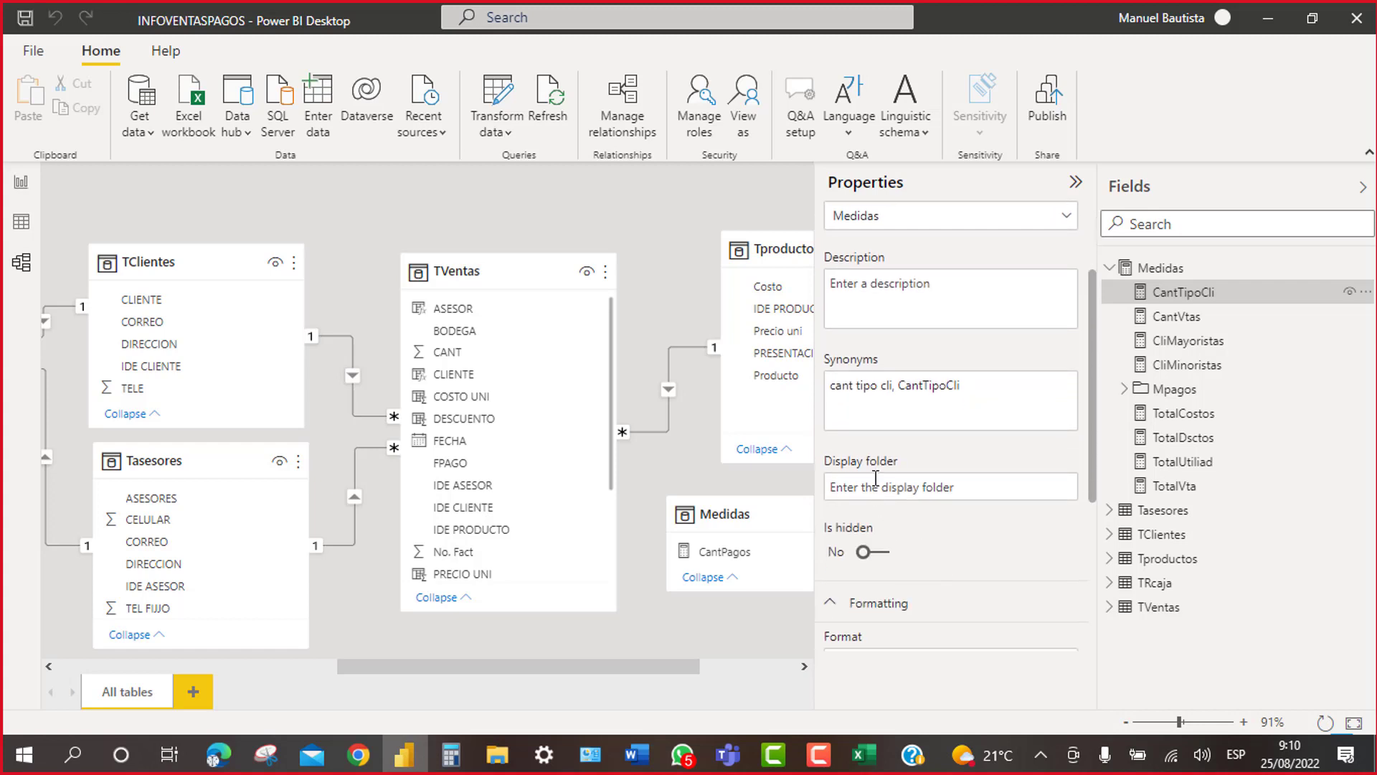
pyautogui.click(865, 485)
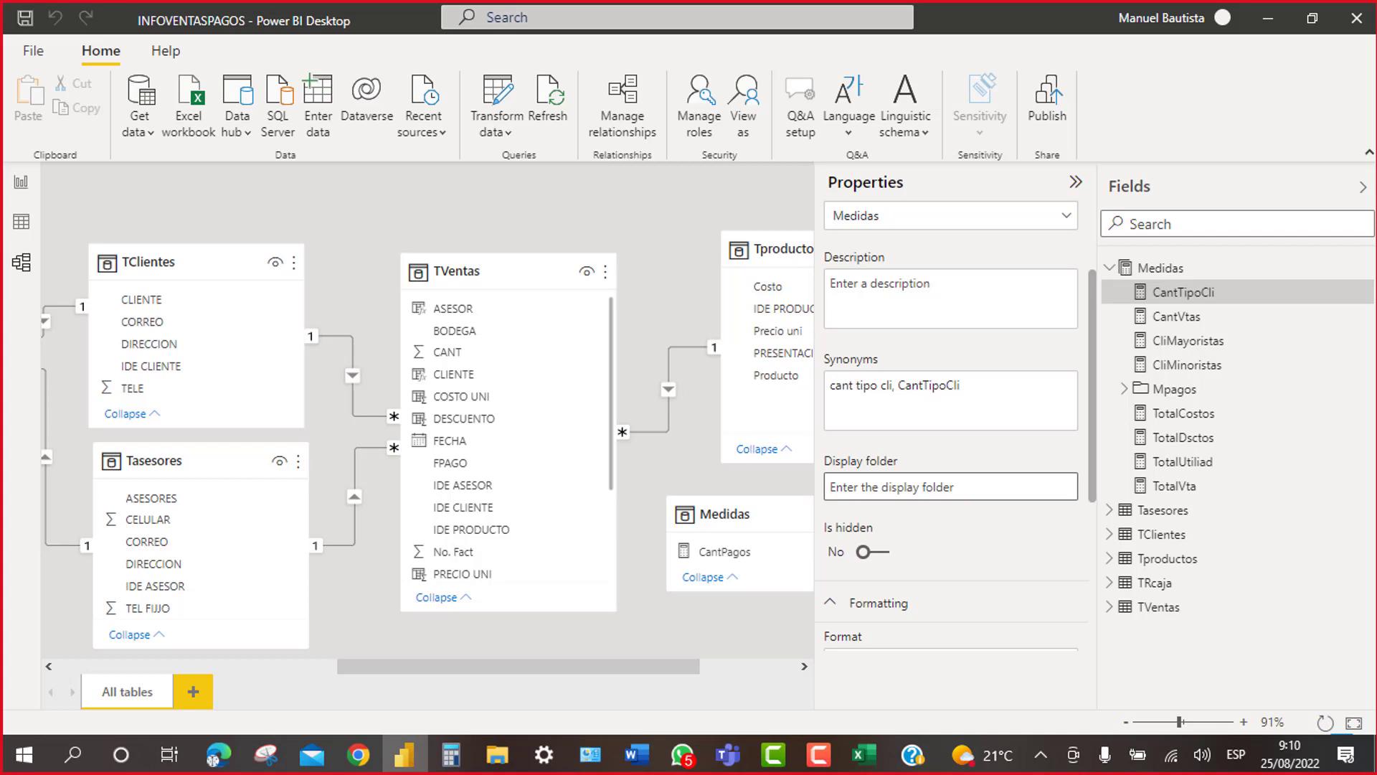
pyautogui.write('Mventas')
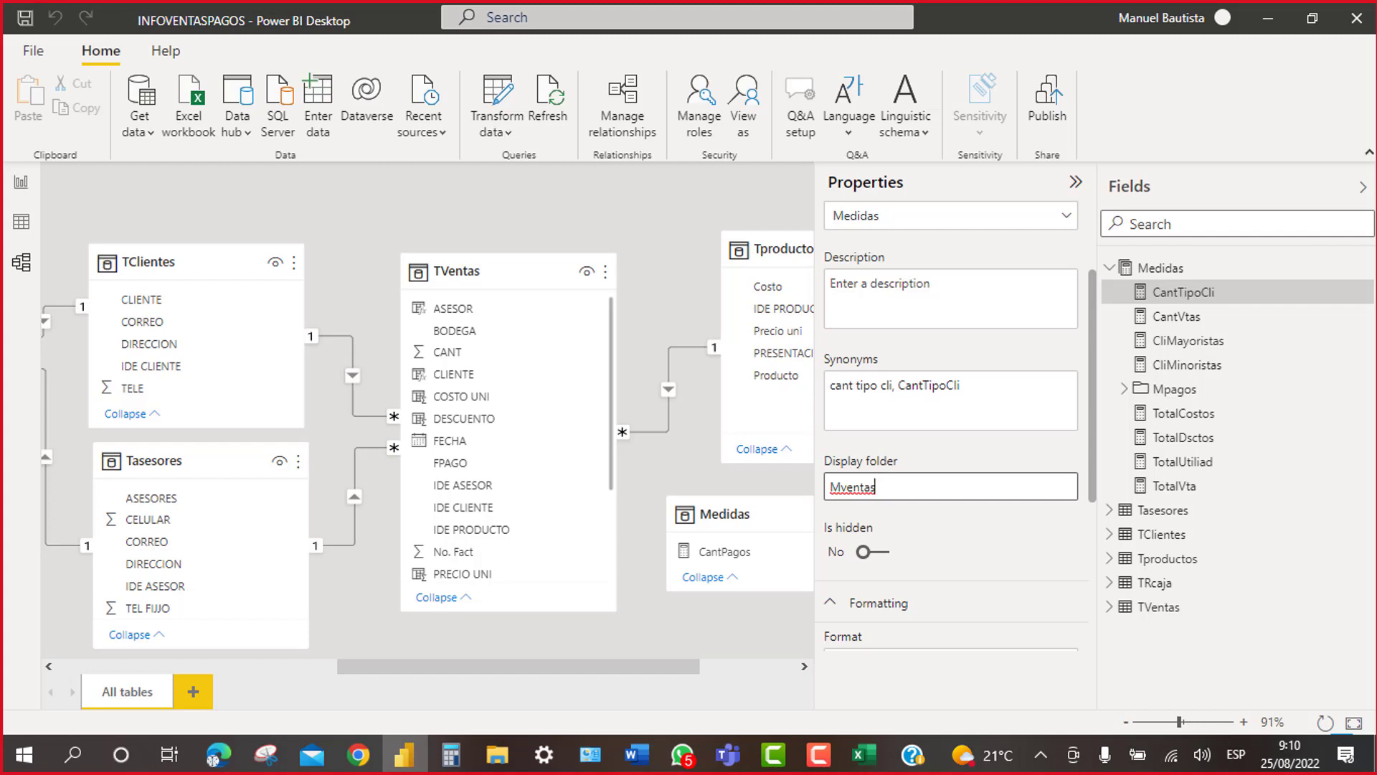
pyautogui.press('Return')
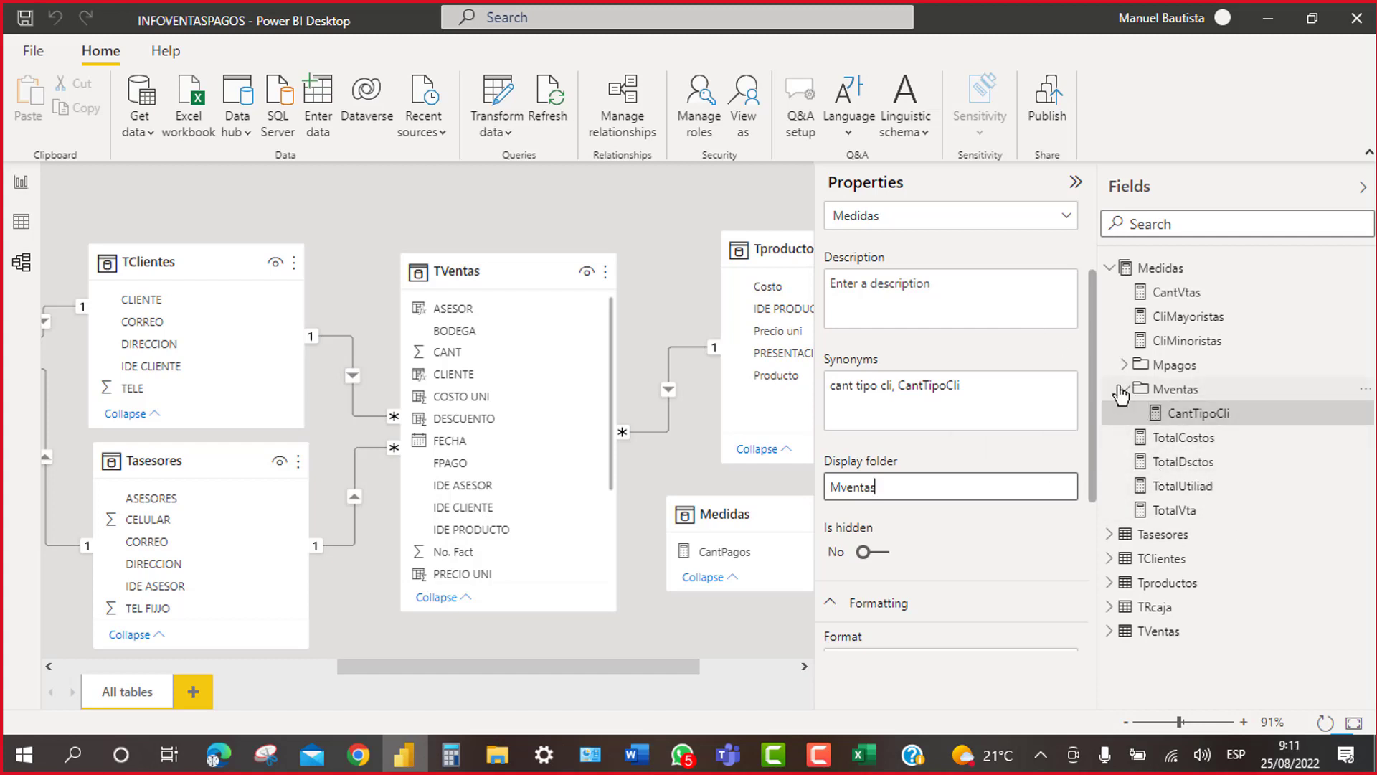
# Step: Move TotalCostos, TotalDsctos, TotalVta and TotalUtiliad into the Mventas folder
pyautogui.click(1124, 389)
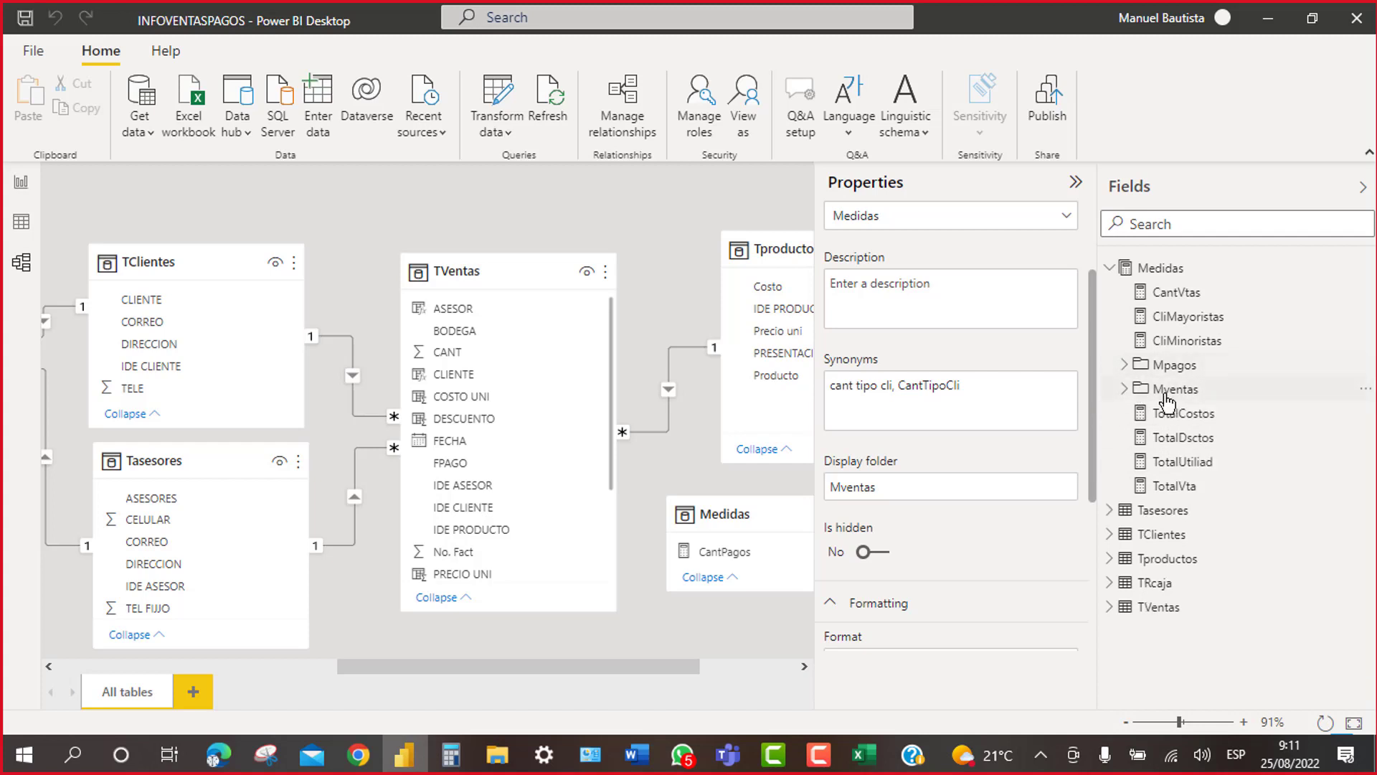
pyautogui.click(1125, 365)
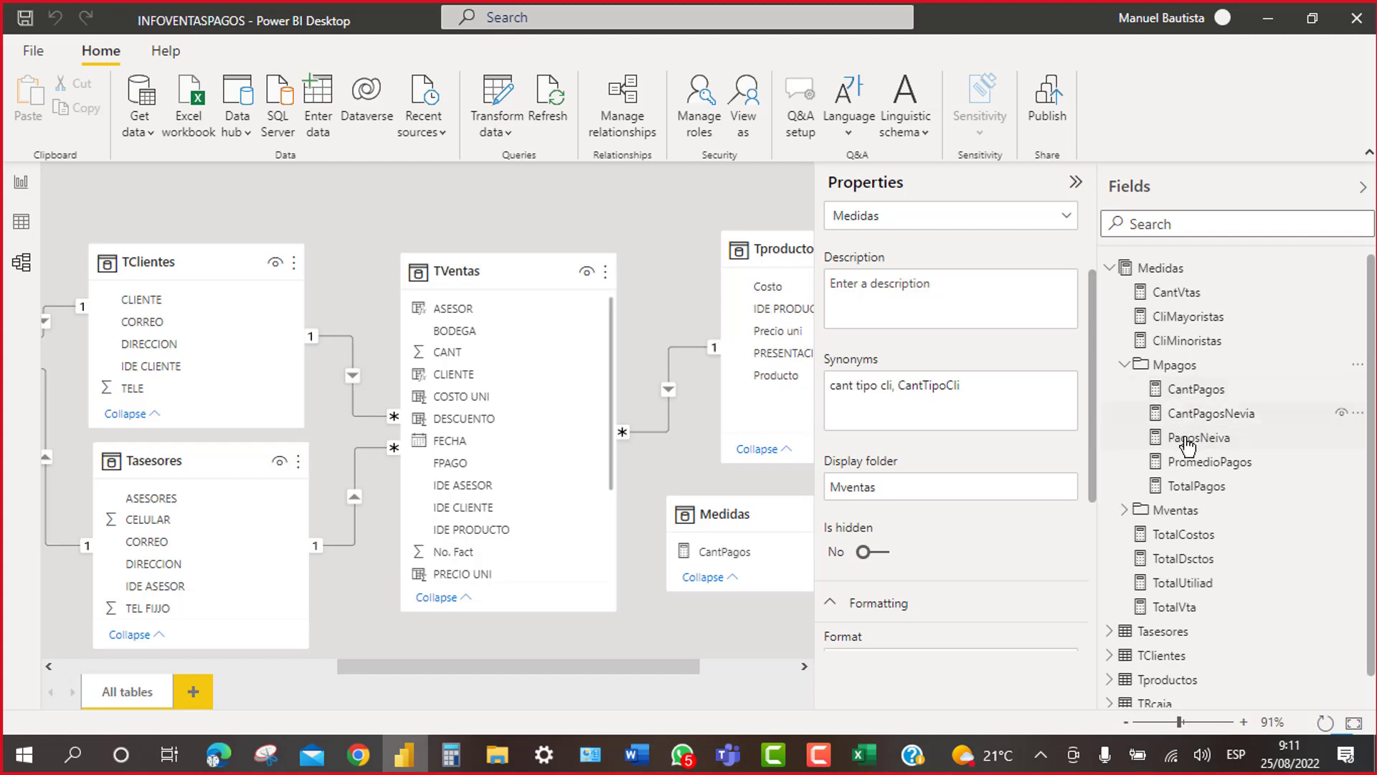
pyautogui.click(1125, 366)
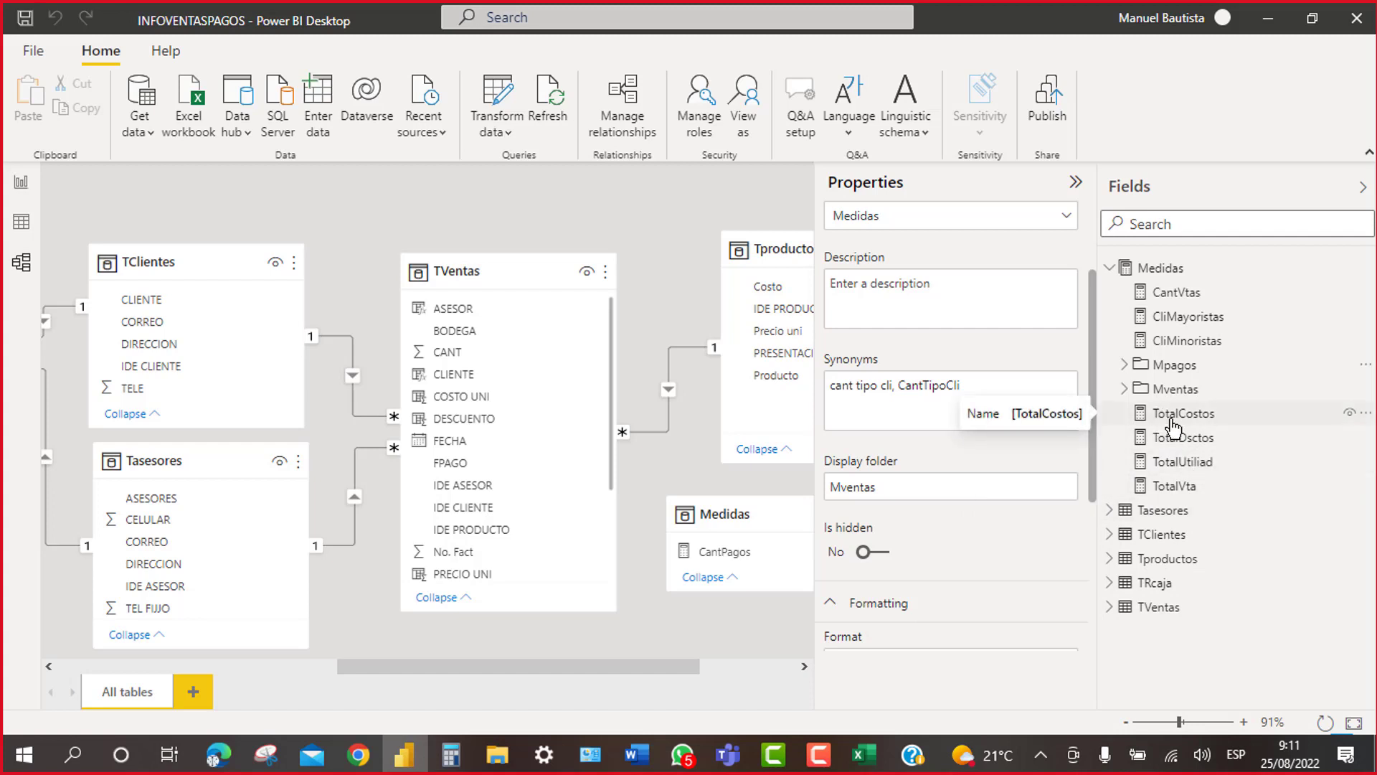
pyautogui.moveTo(1172, 427); pyautogui.dragTo(1184, 396)
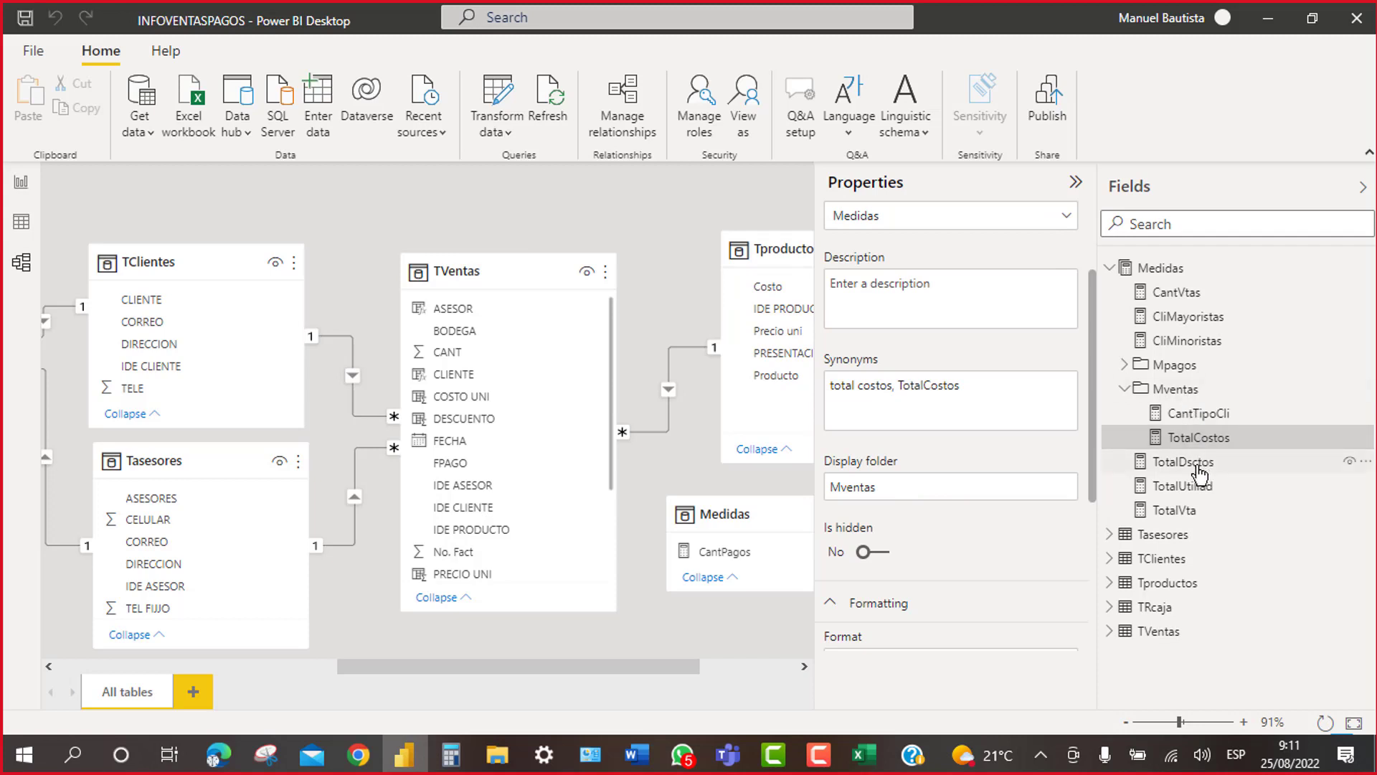
pyautogui.moveTo(1197, 468); pyautogui.dragTo(1196, 399)
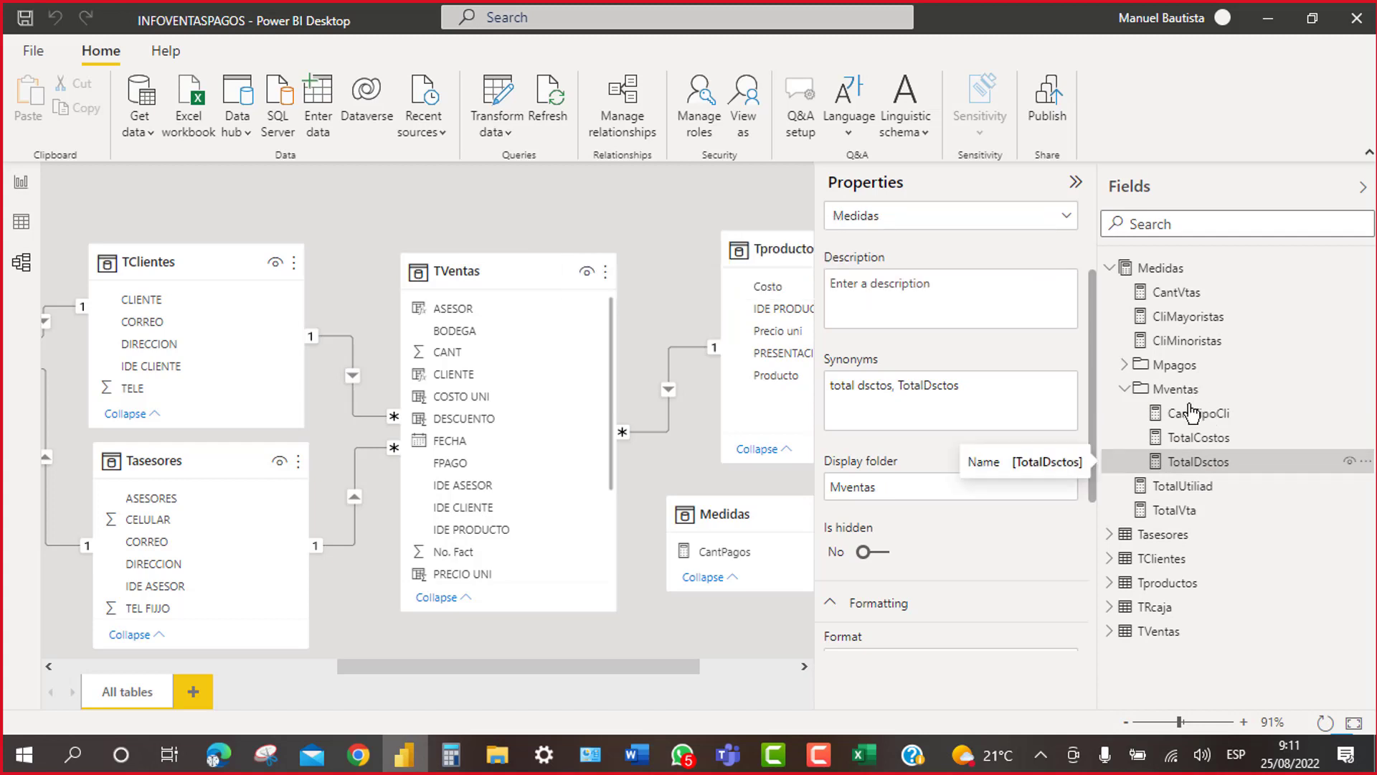
pyautogui.moveTo(1177, 506); pyautogui.dragTo(1185, 400)
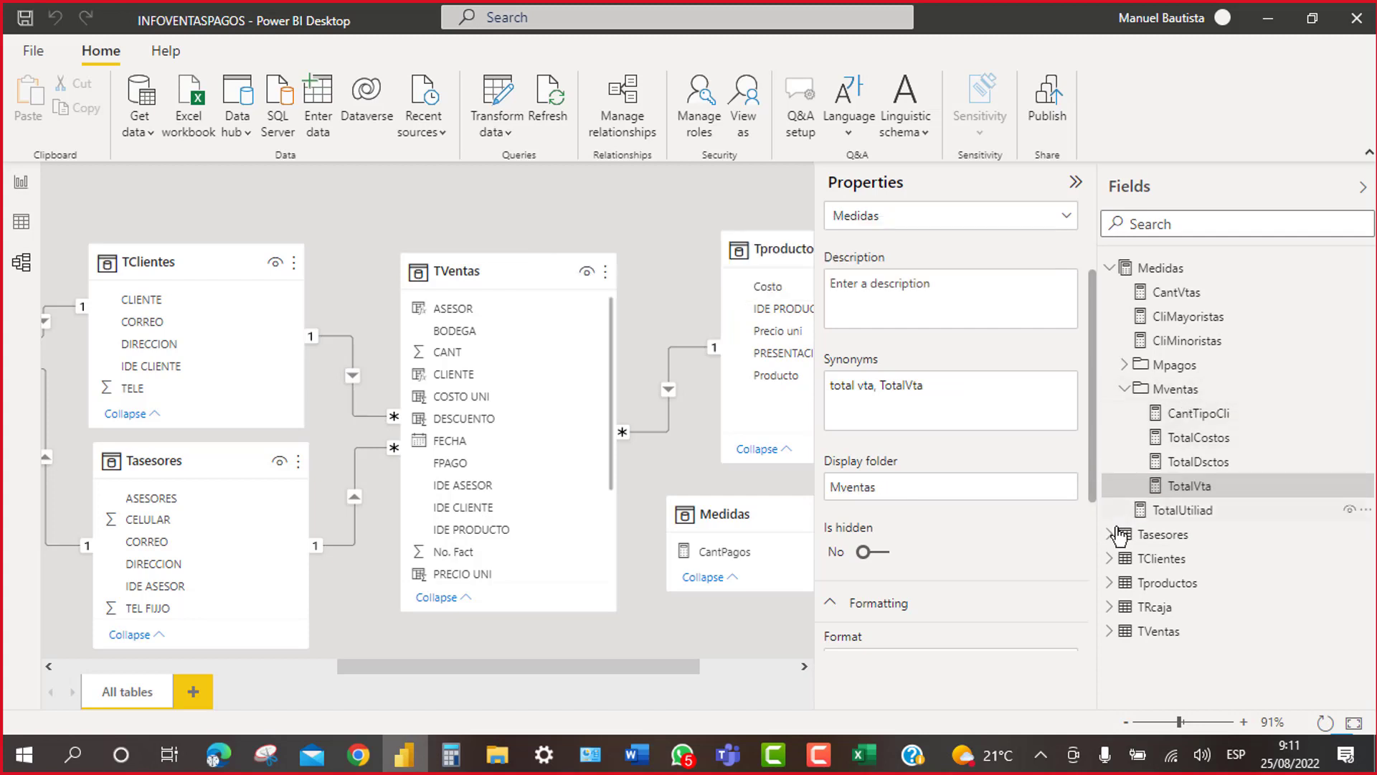
pyautogui.moveTo(1183, 511); pyautogui.dragTo(1182, 397)
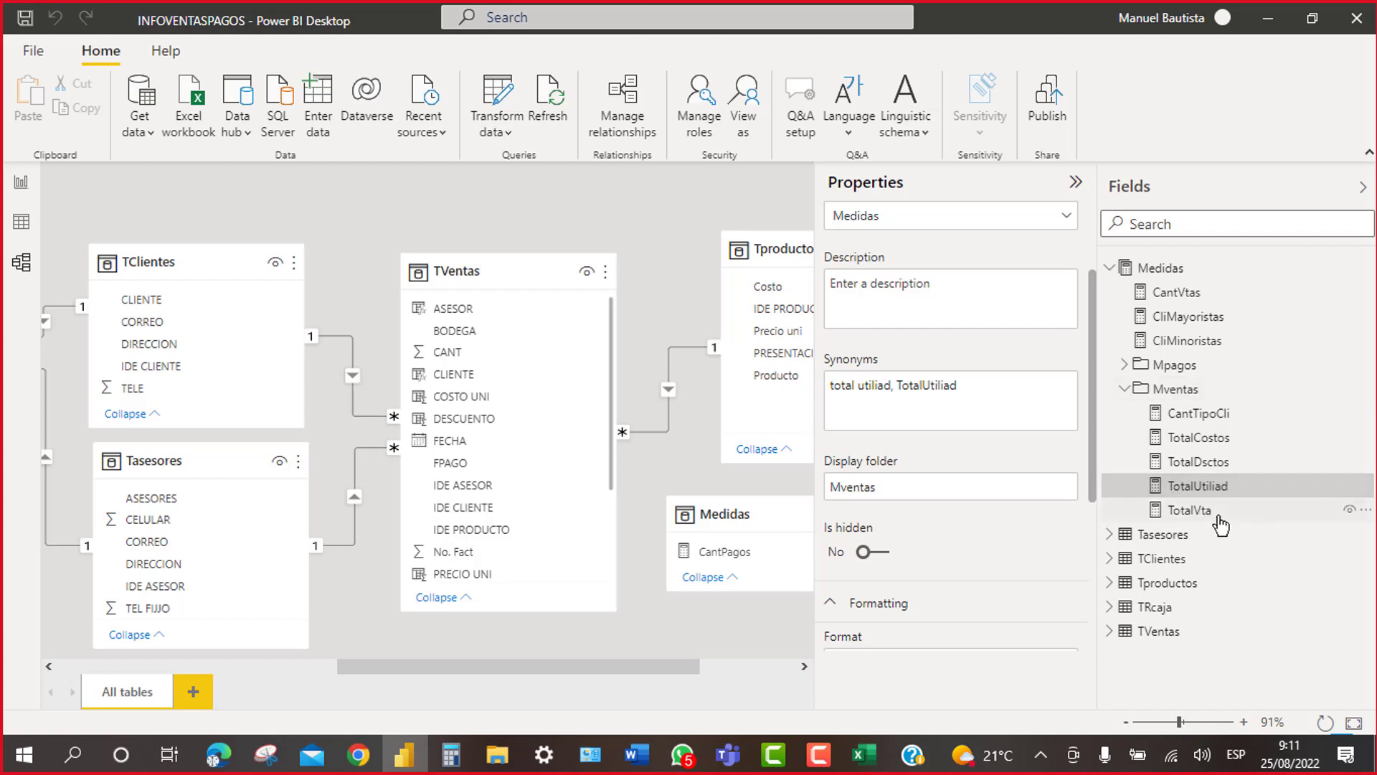
# Step: Move CantVtas, CliMayoristas and CliMinoristas into the Mventas folder as well
pyautogui.click(1124, 389)
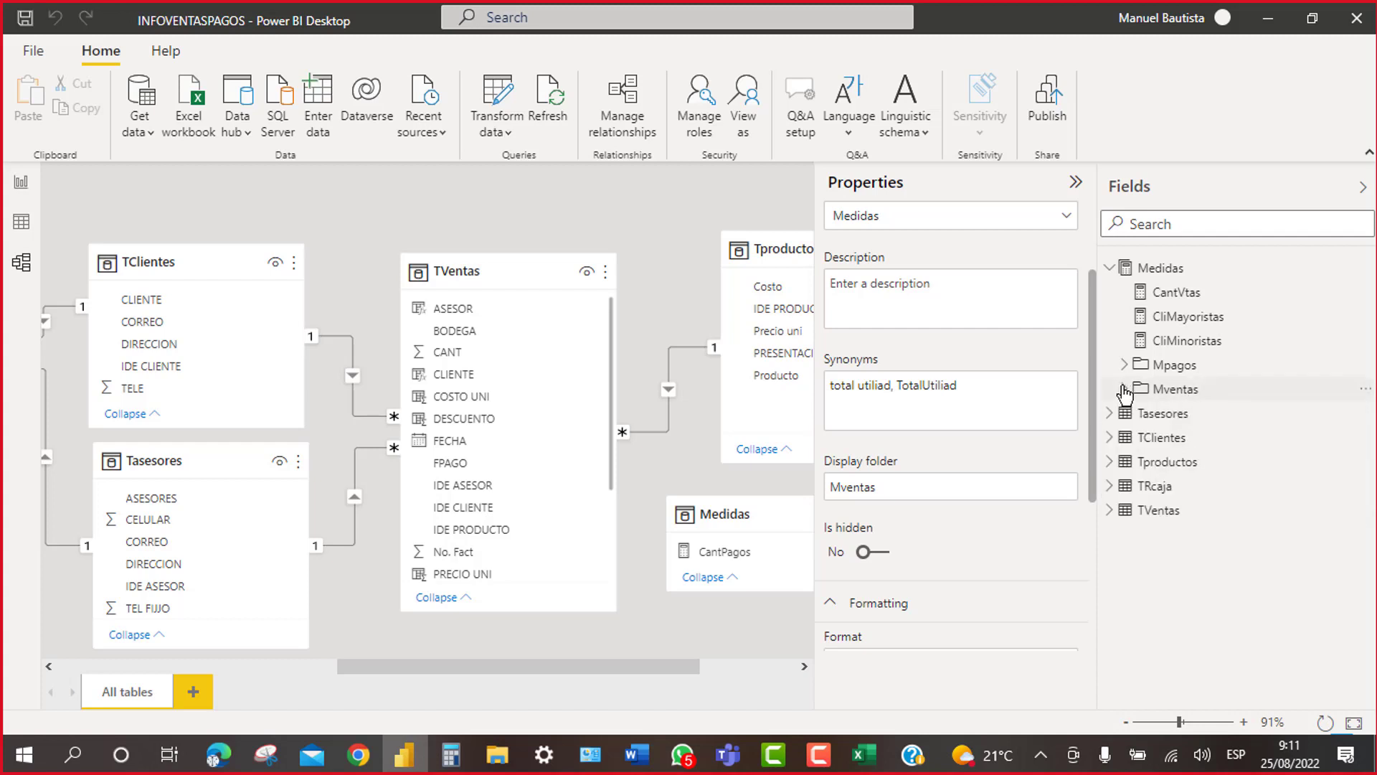
pyautogui.moveTo(1196, 294); pyautogui.dragTo(1211, 398)
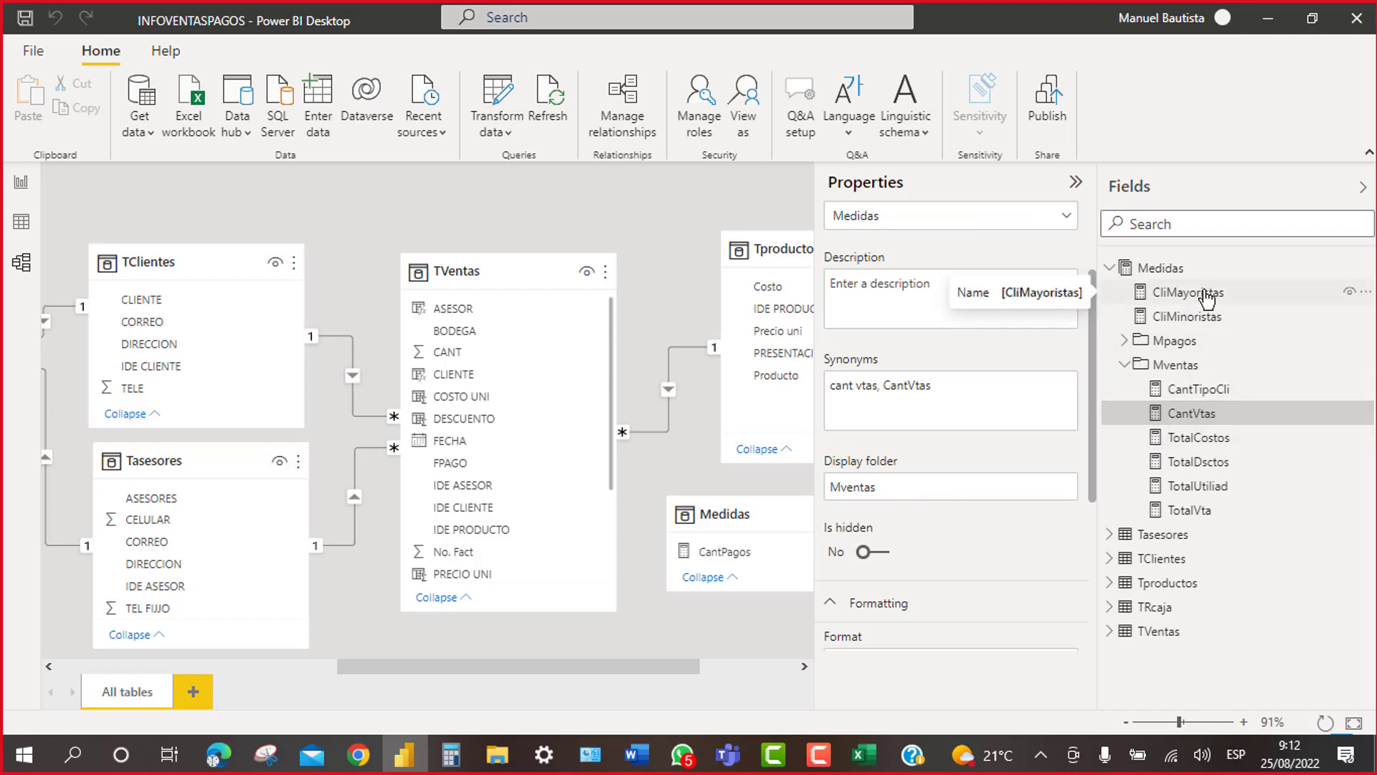
pyautogui.moveTo(1207, 295); pyautogui.dragTo(1227, 374)
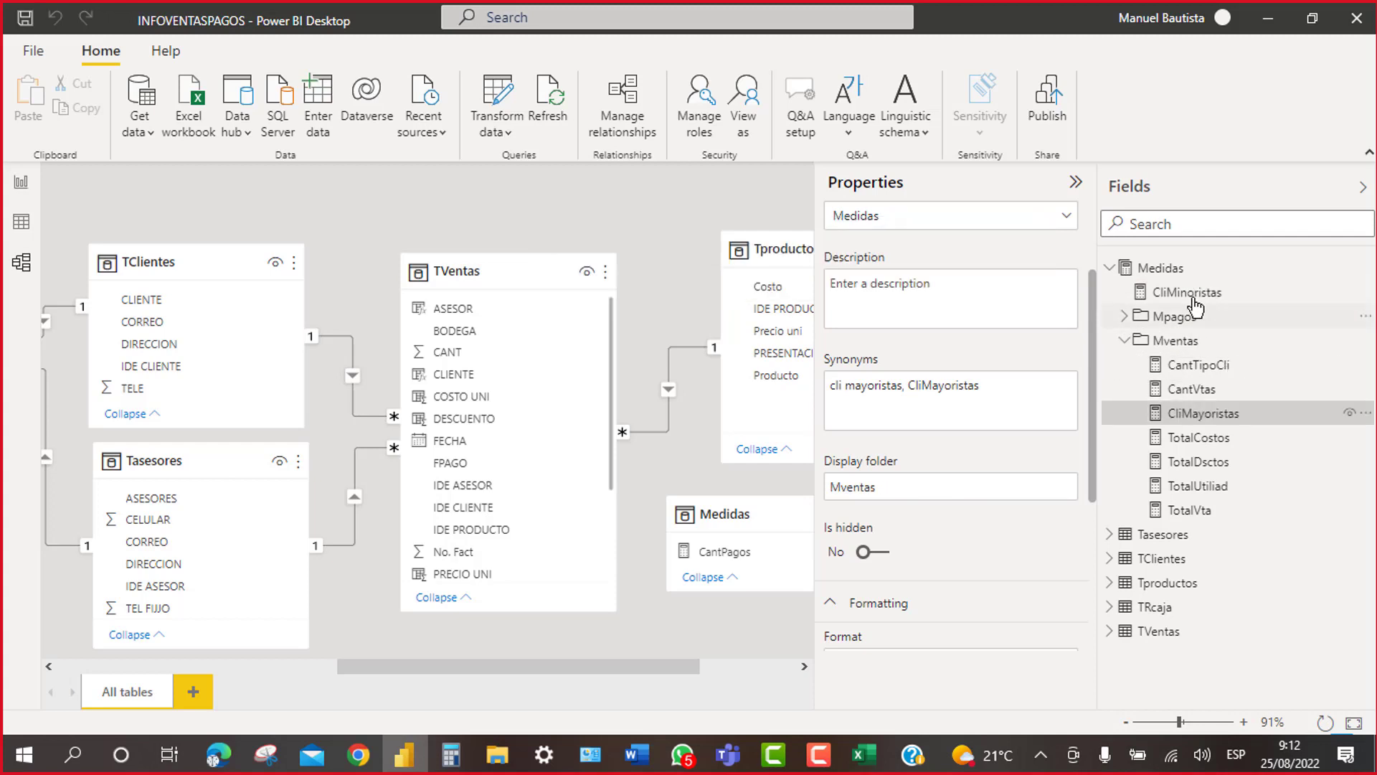
pyautogui.moveTo(1194, 305); pyautogui.dragTo(1212, 353)
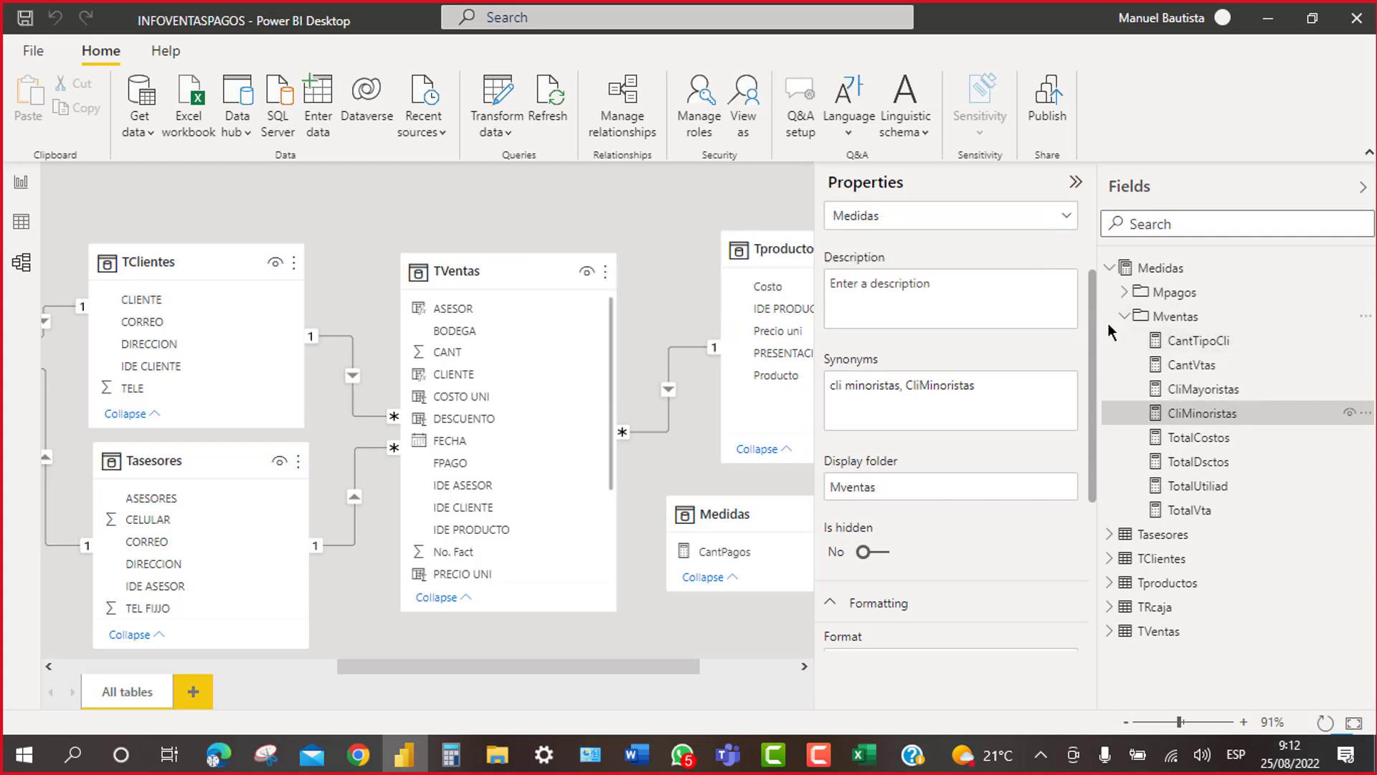
pyautogui.click(1125, 317)
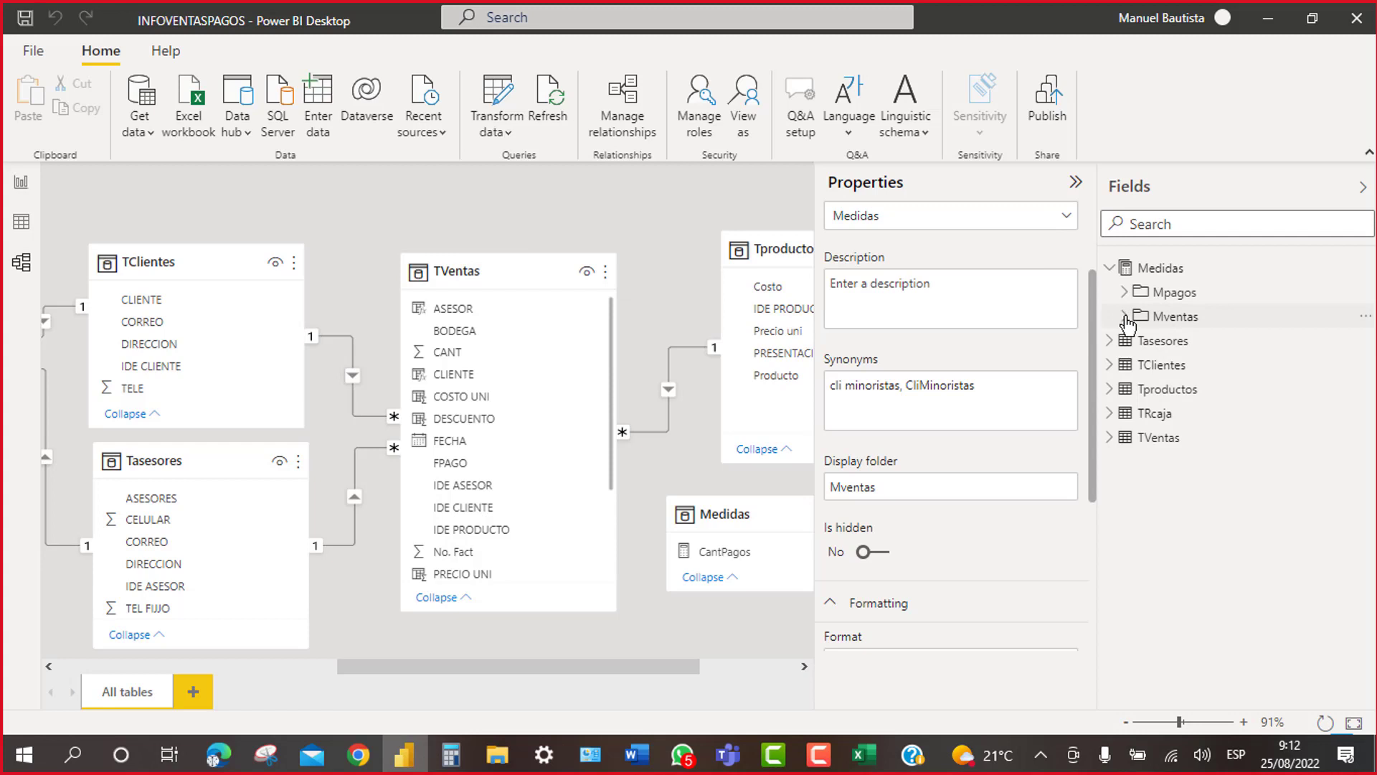
# Step: Review the Mpagos payment measures and the eight Mventas measures in Medidas
pyautogui.click(1110, 269)
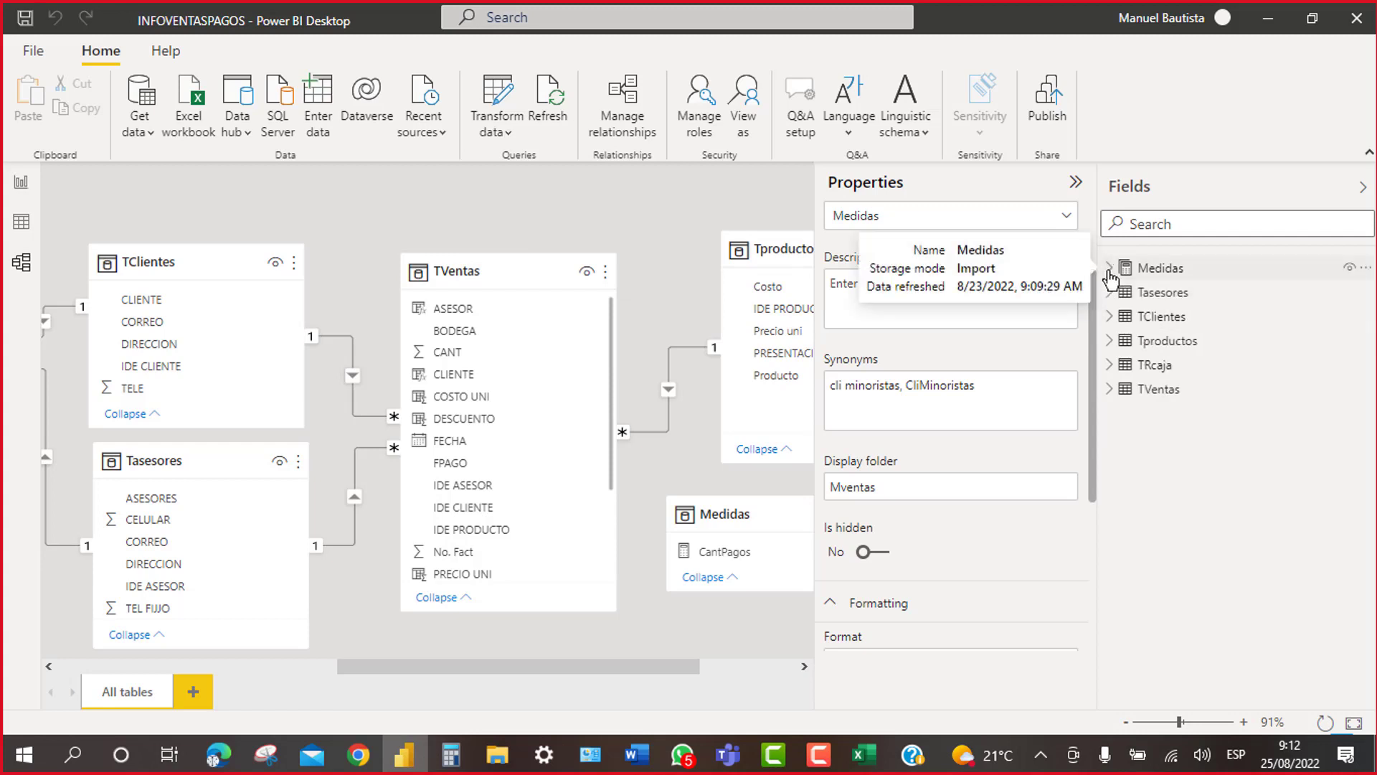
pyautogui.click(1110, 269)
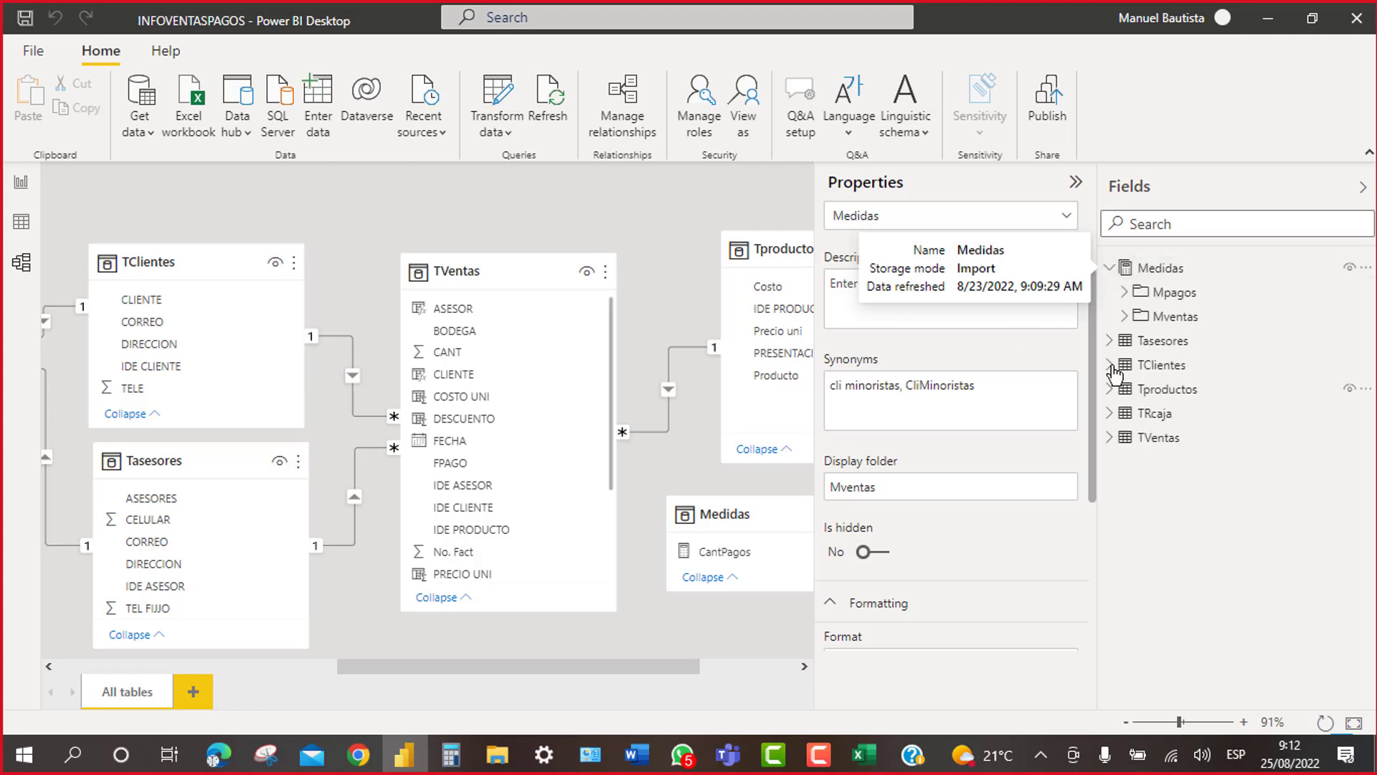
pyautogui.click(1124, 292)
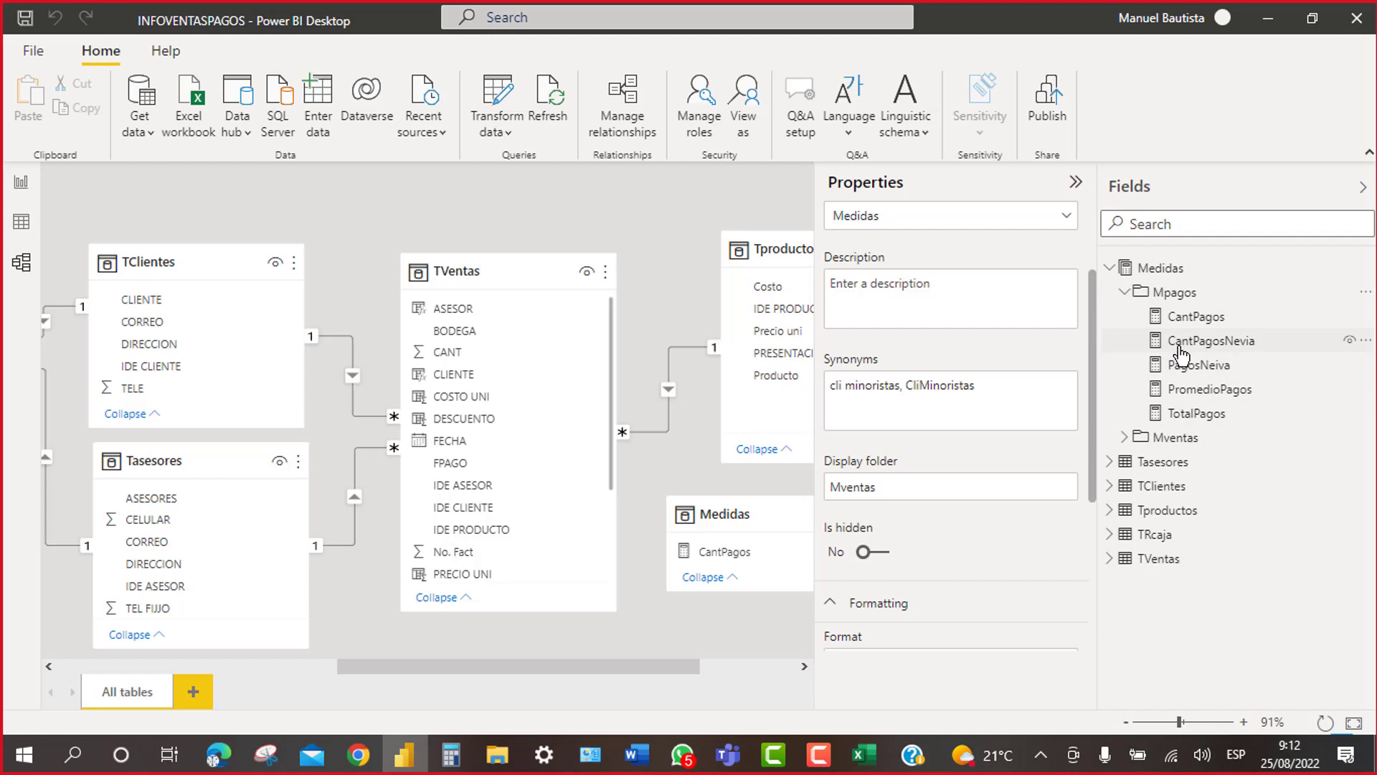
pyautogui.click(1124, 292)
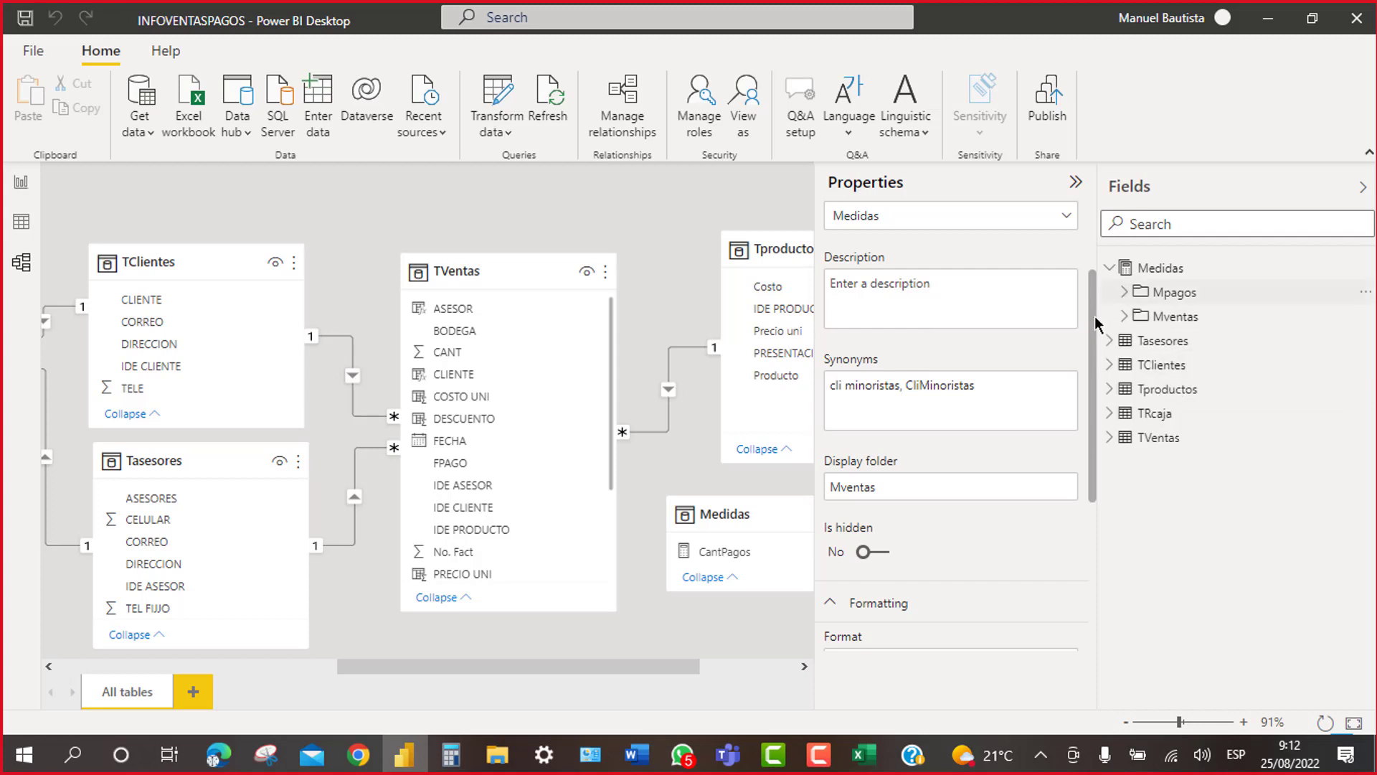
pyautogui.click(1126, 316)
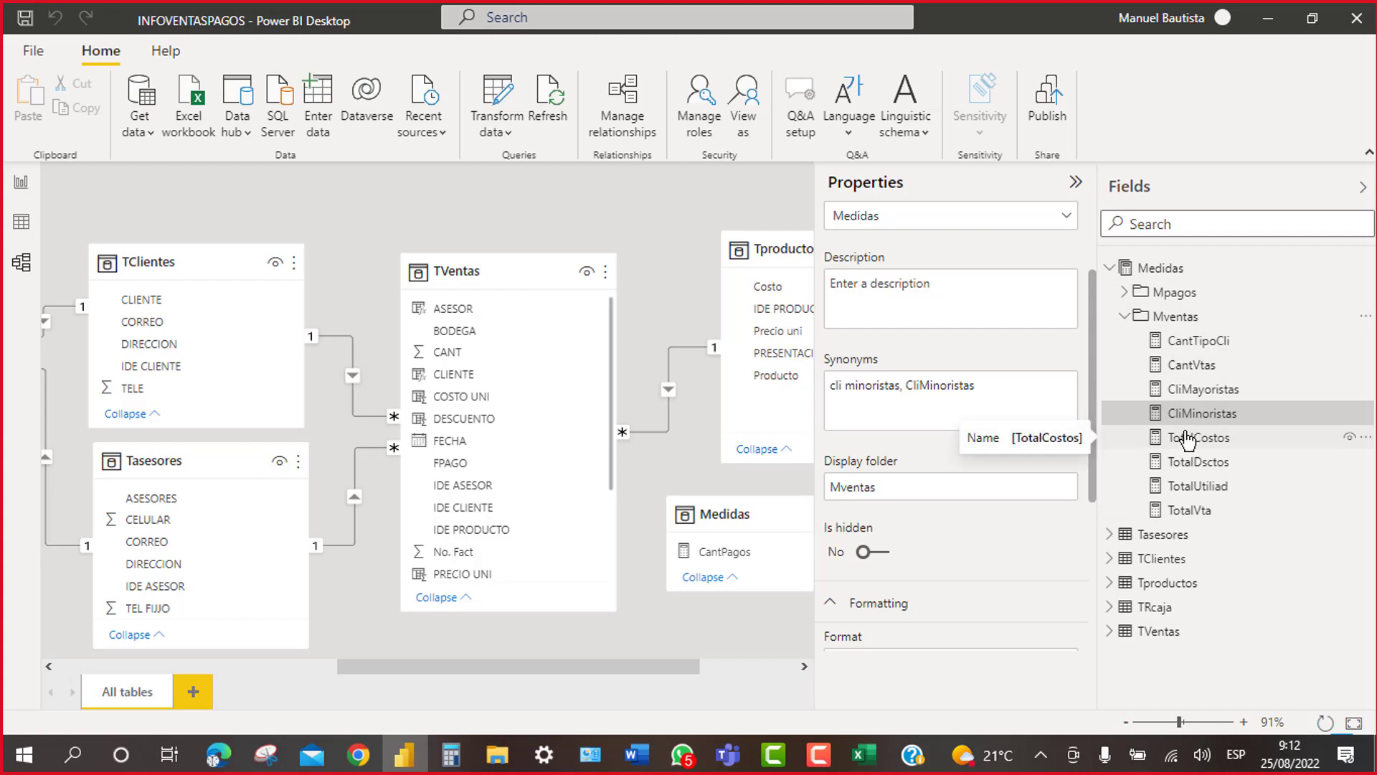
pyautogui.click(1124, 315)
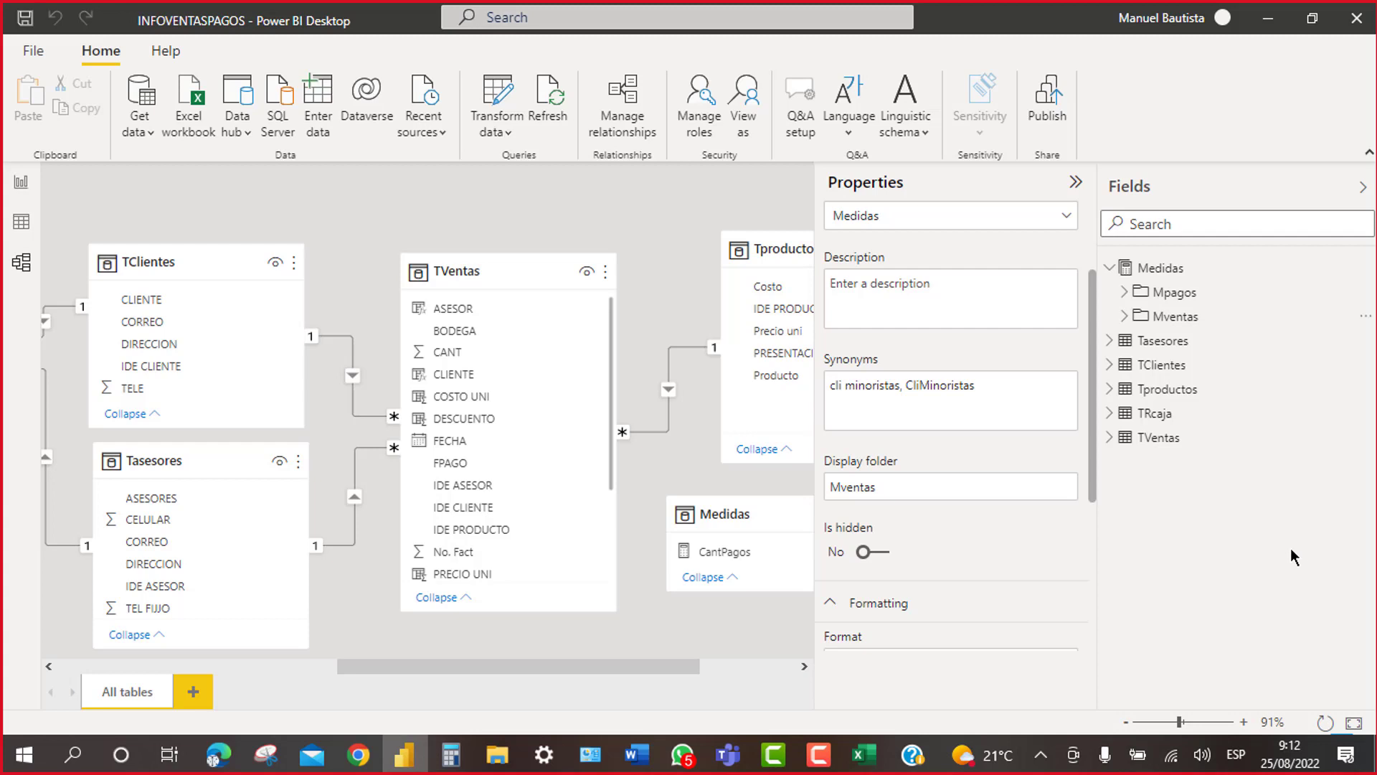
# Step: Browse the TVentas columns, then reopen the Mventas folder
pyautogui.click(1167, 441)
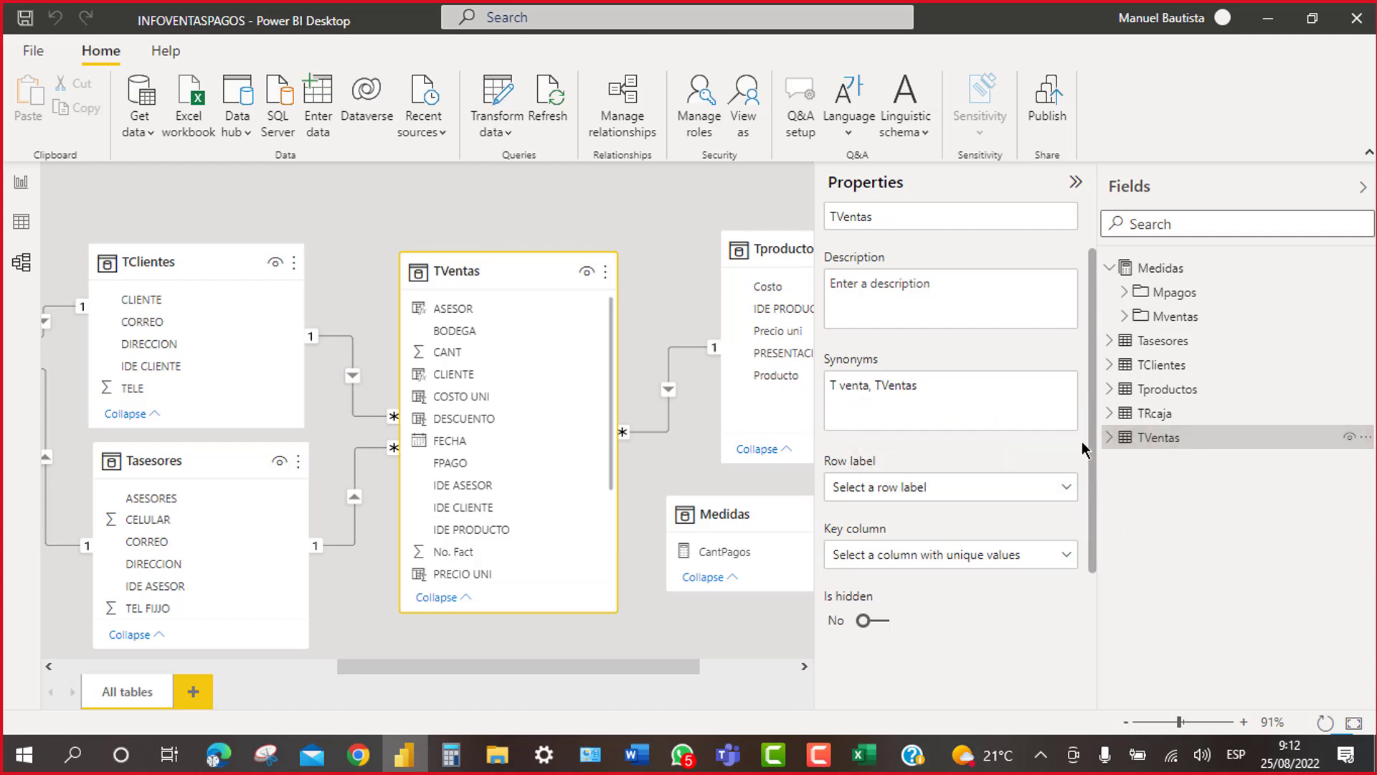
pyautogui.click(1110, 437)
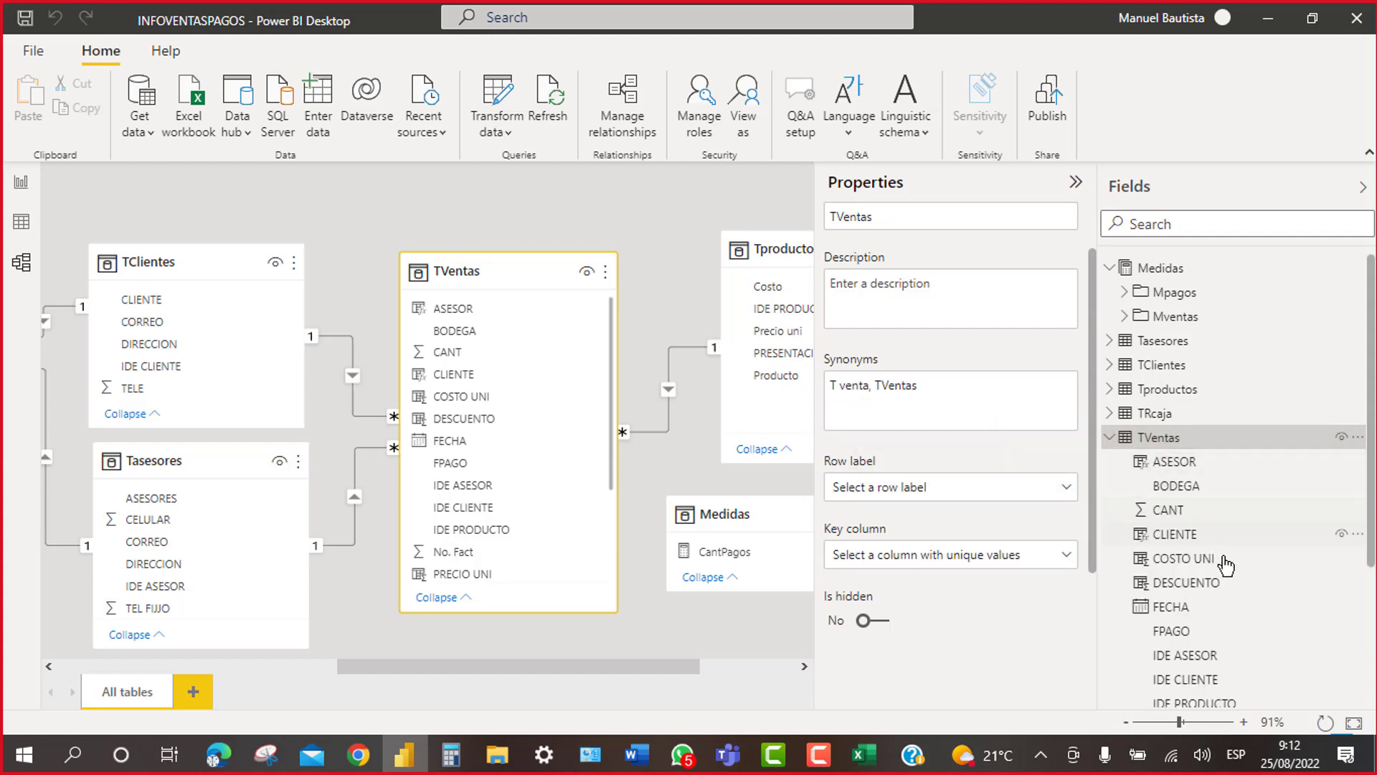
pyautogui.scroll(-3, 1223, 566)
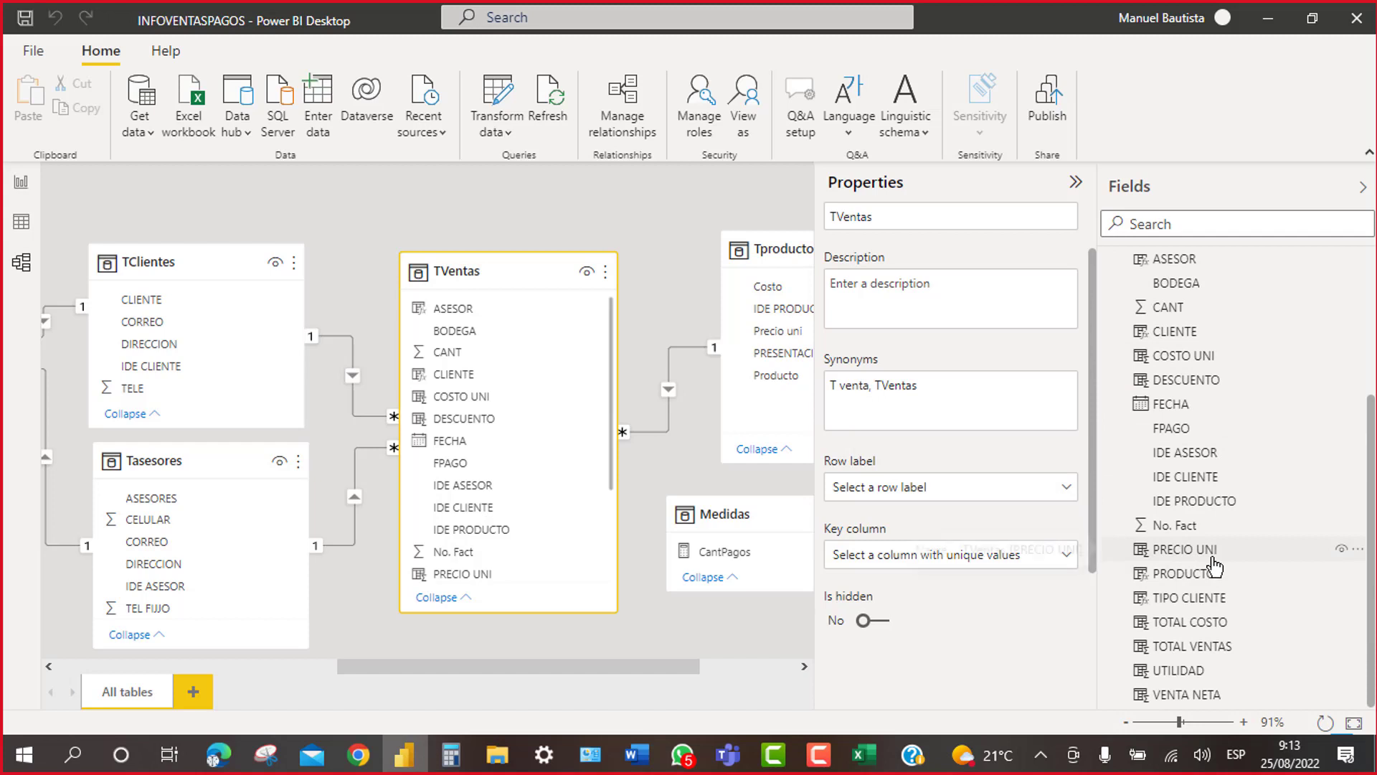
pyautogui.scroll(3, 1213, 564)
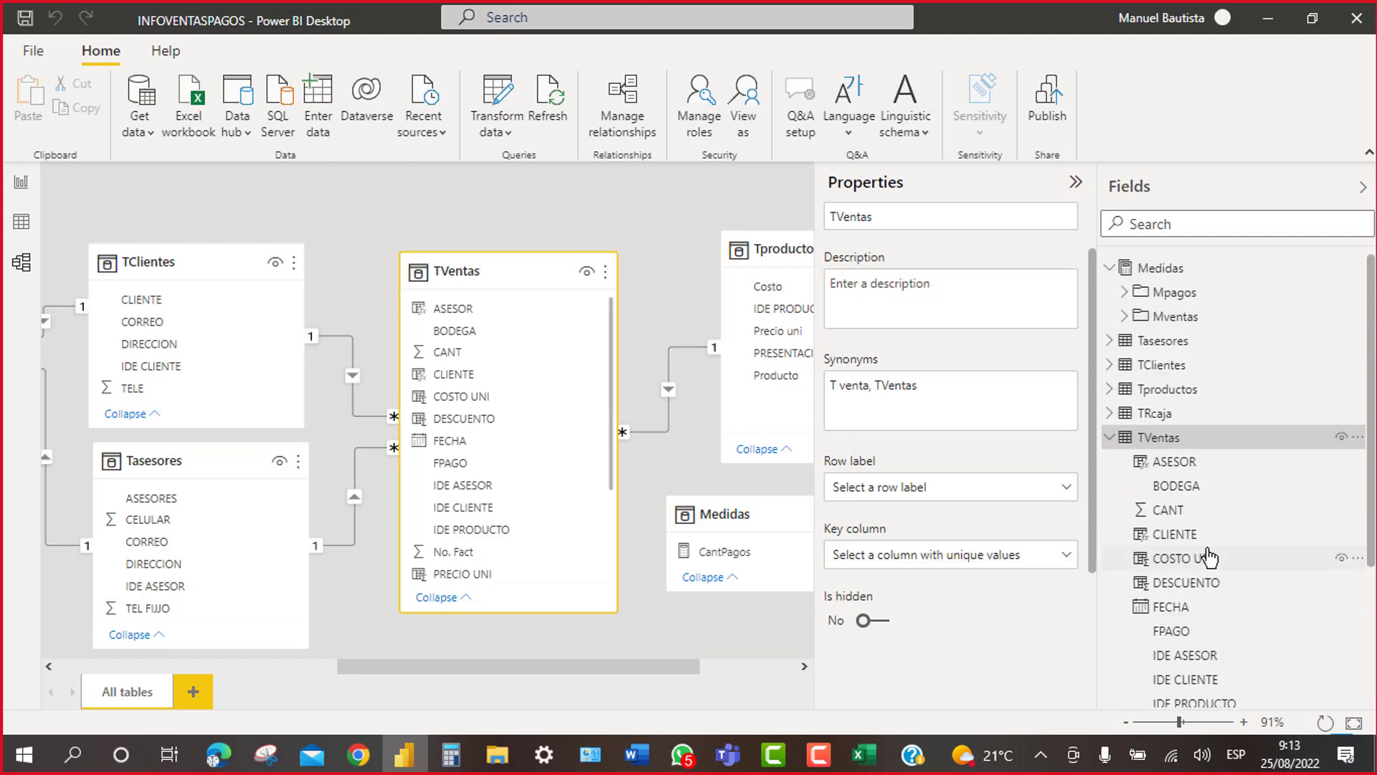
pyautogui.click(1110, 437)
pyautogui.click(1128, 317)
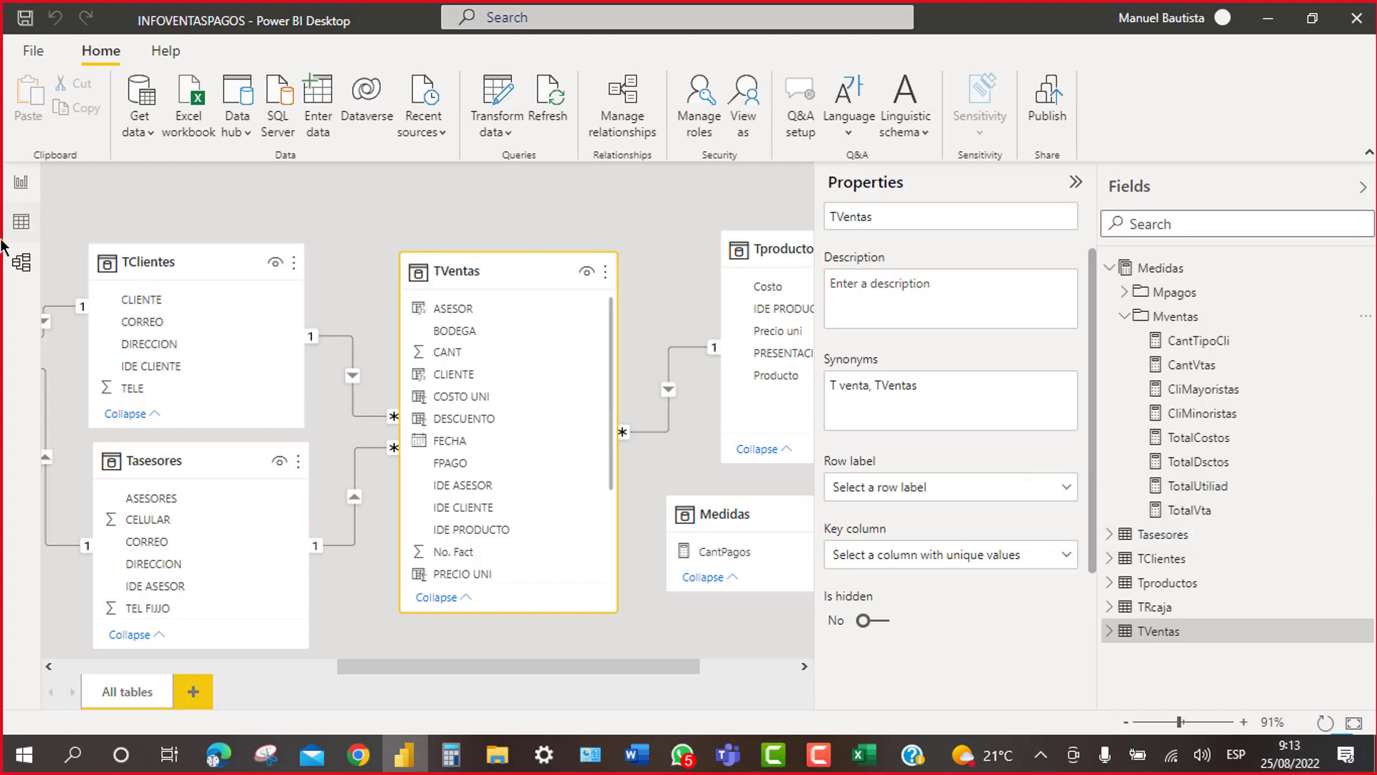
# Step: In Data view, look over the TOTAL COSTO column formula
pyautogui.click(21, 223)
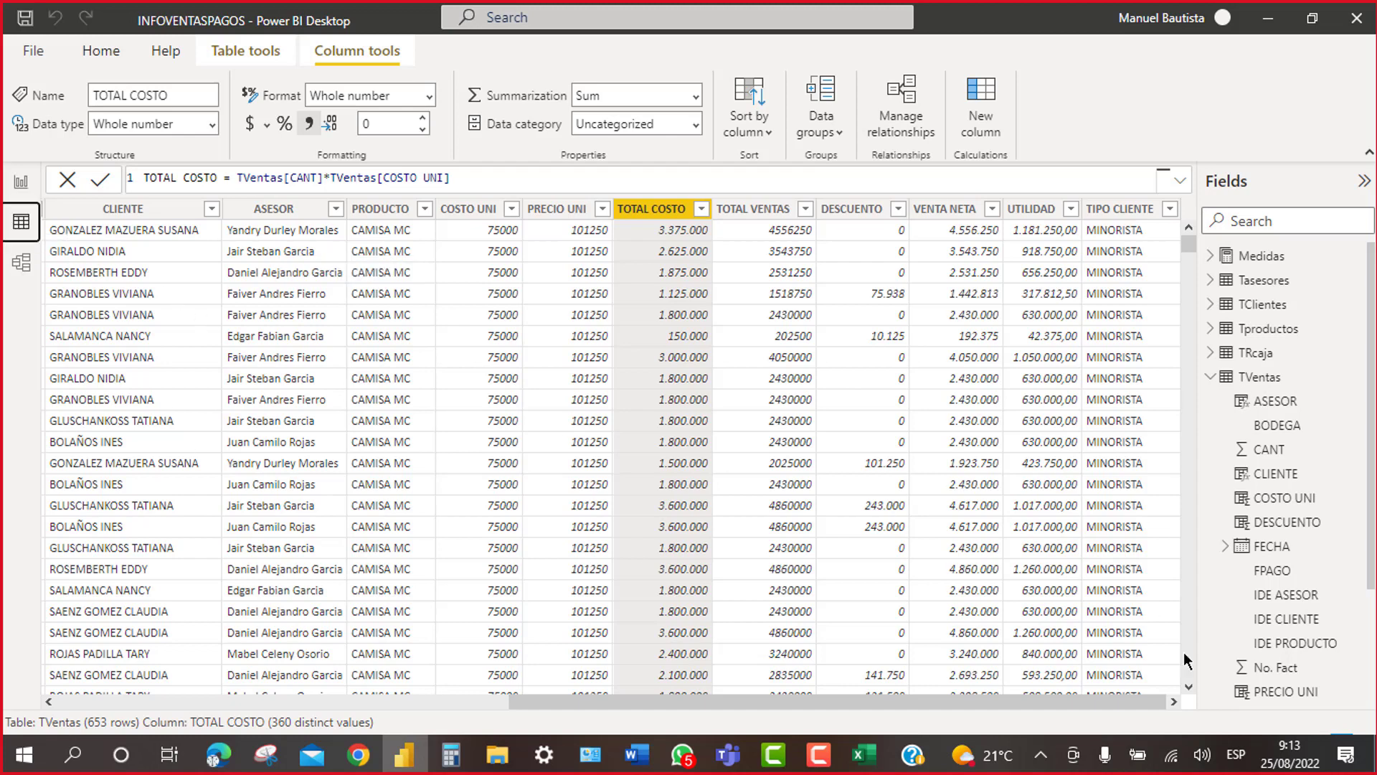
pyautogui.click(1211, 377)
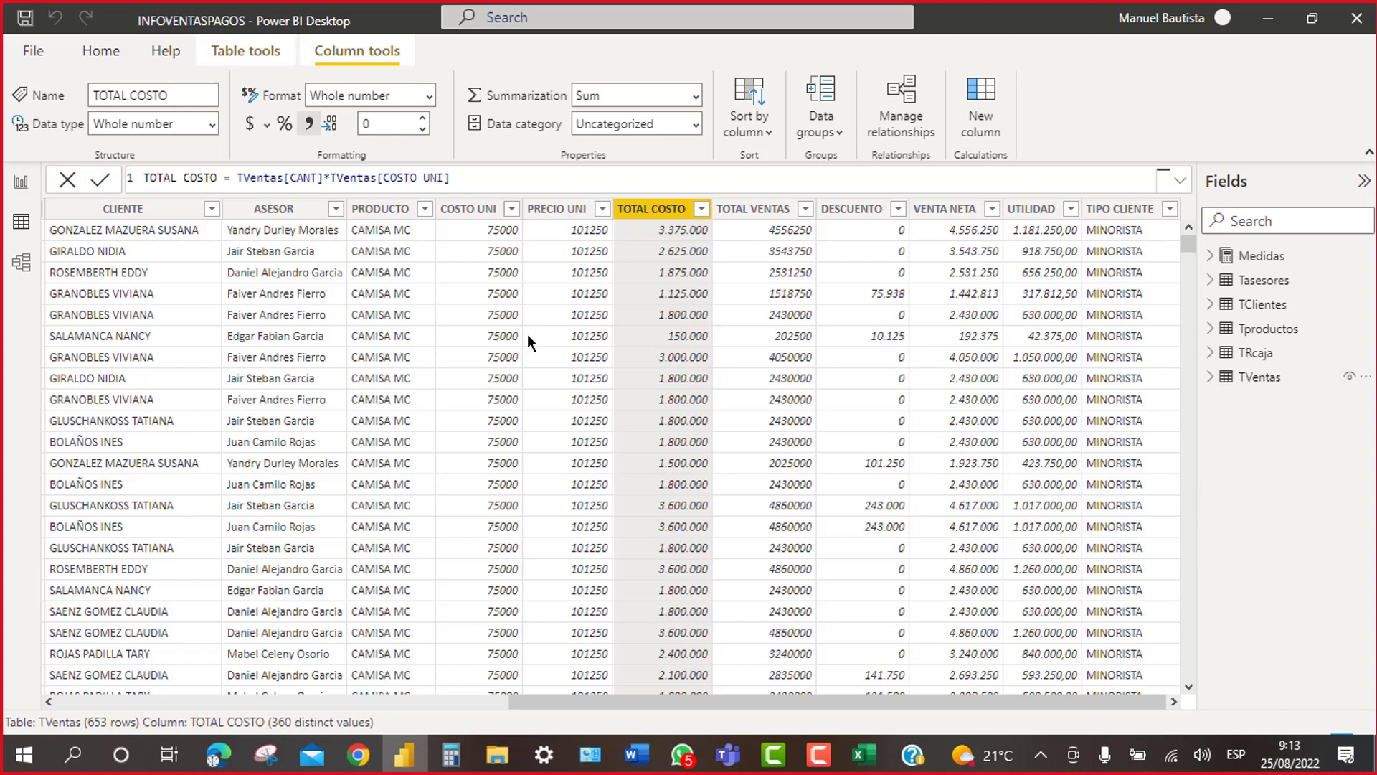
pyautogui.click(491, 179)
pyautogui.scroll(4, 491, 183)
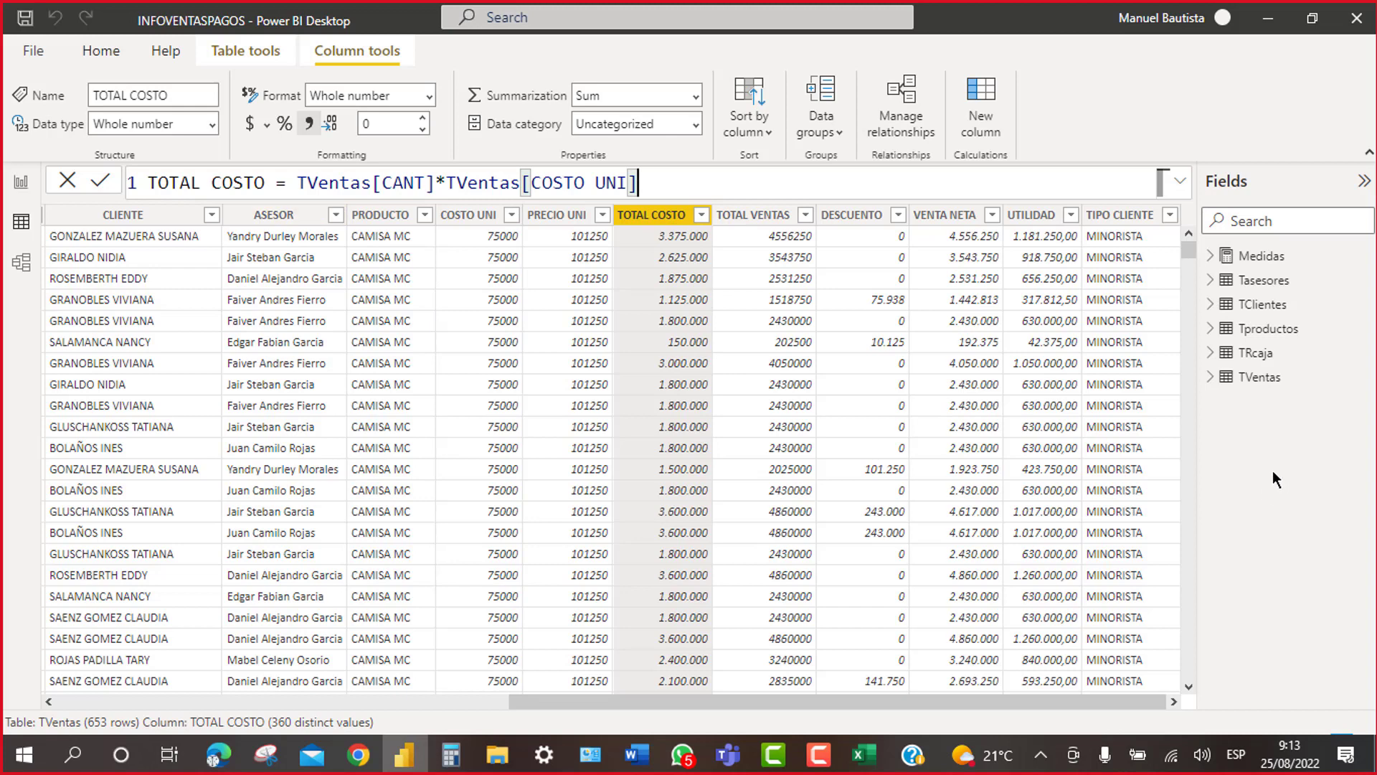
# Step: Show the CliMayoristas formula from Medidas > Mventas
pyautogui.click(1213, 263)
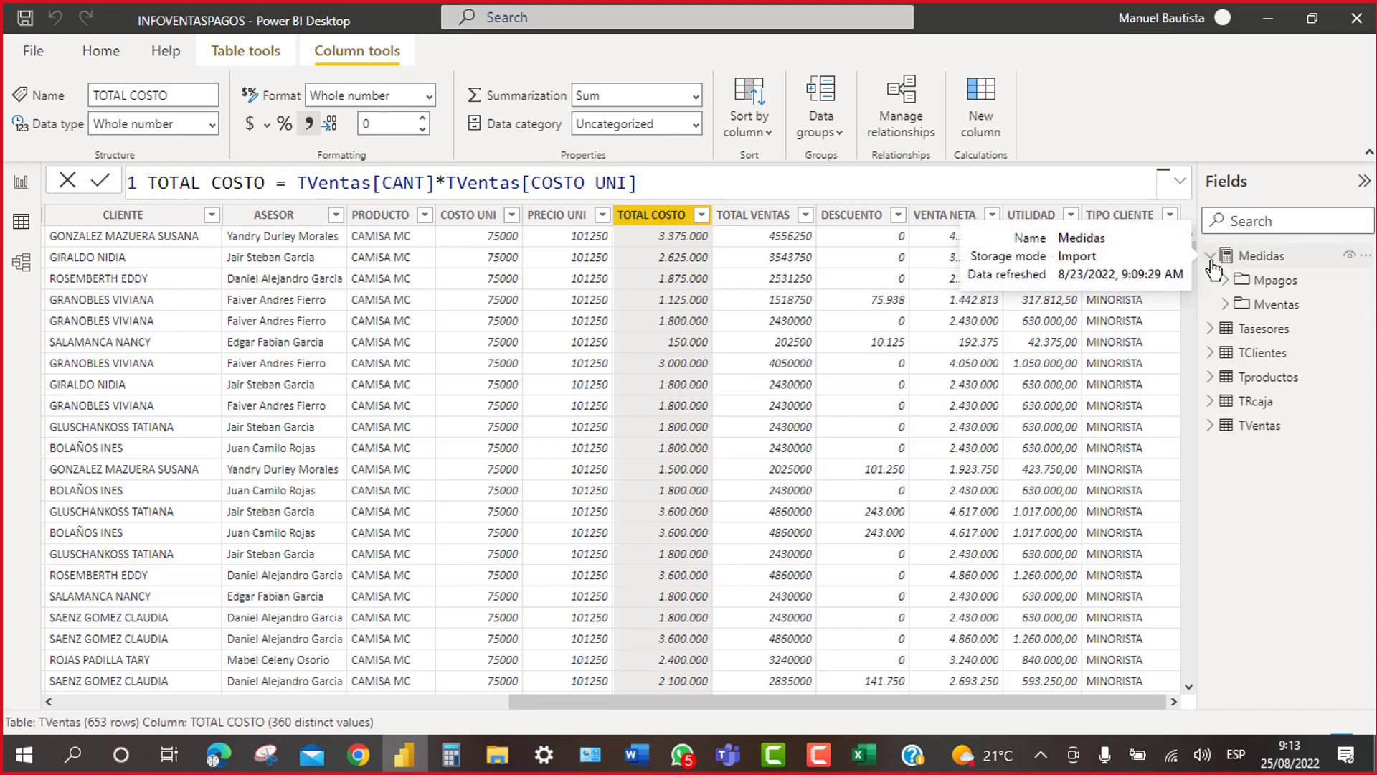
pyautogui.click(1228, 307)
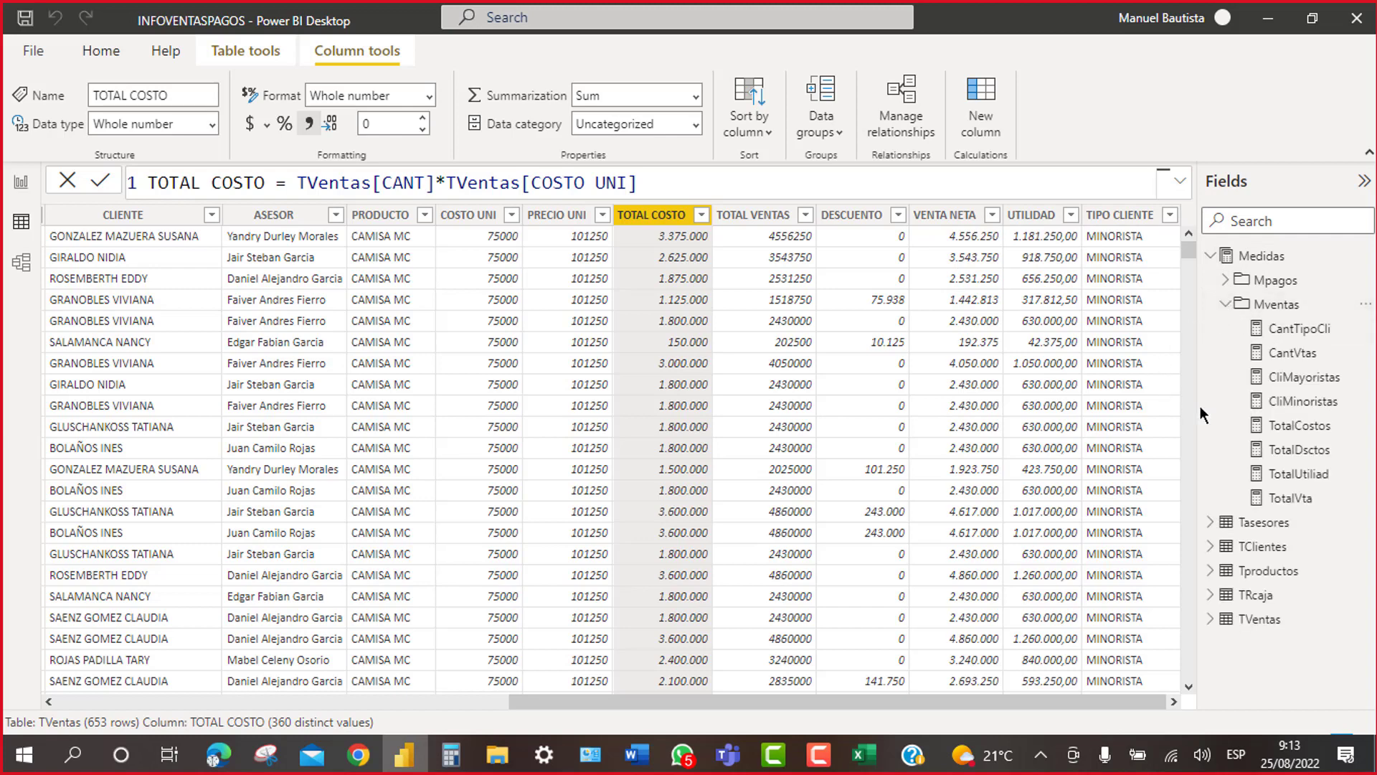
pyautogui.click(1288, 380)
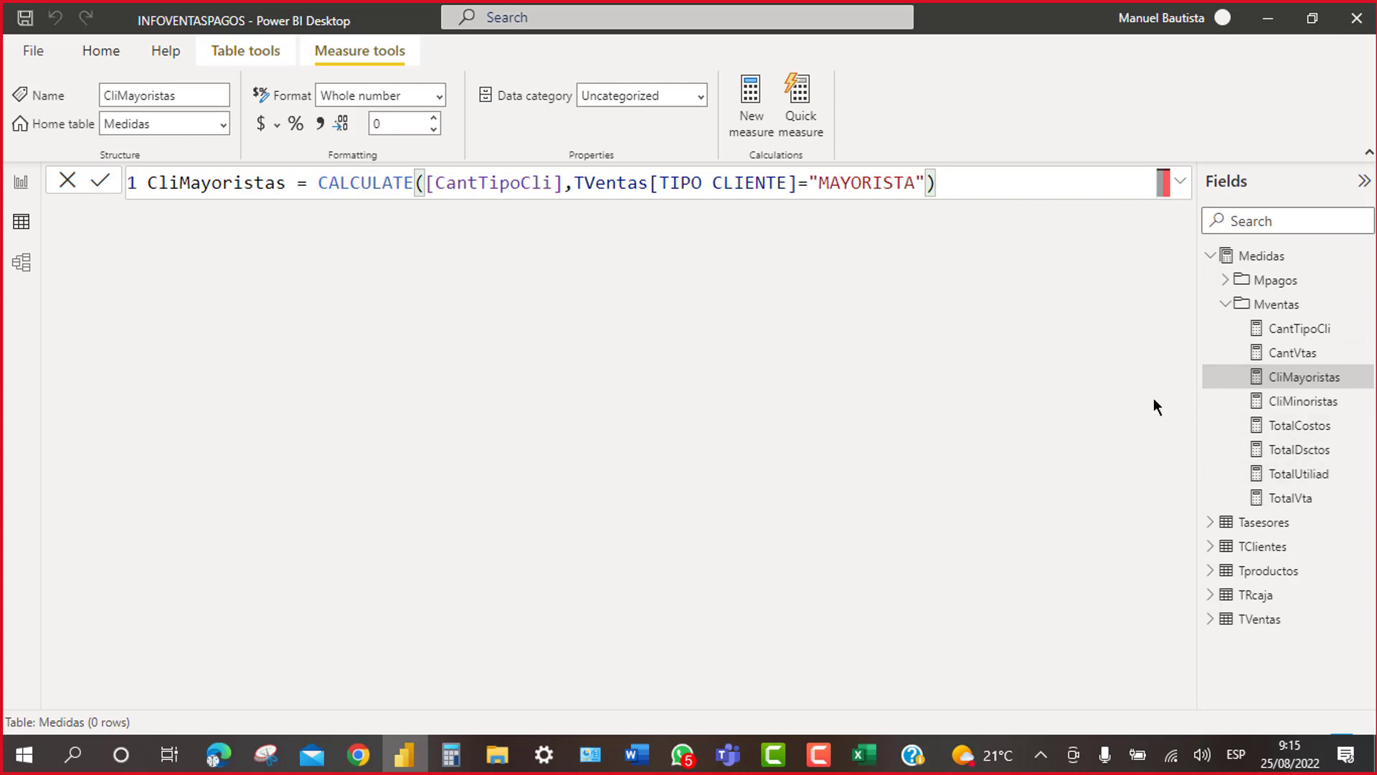
# Step: Expand the formula bar to multiple lines for the CliMayoristas formula
pyautogui.click(319, 188)
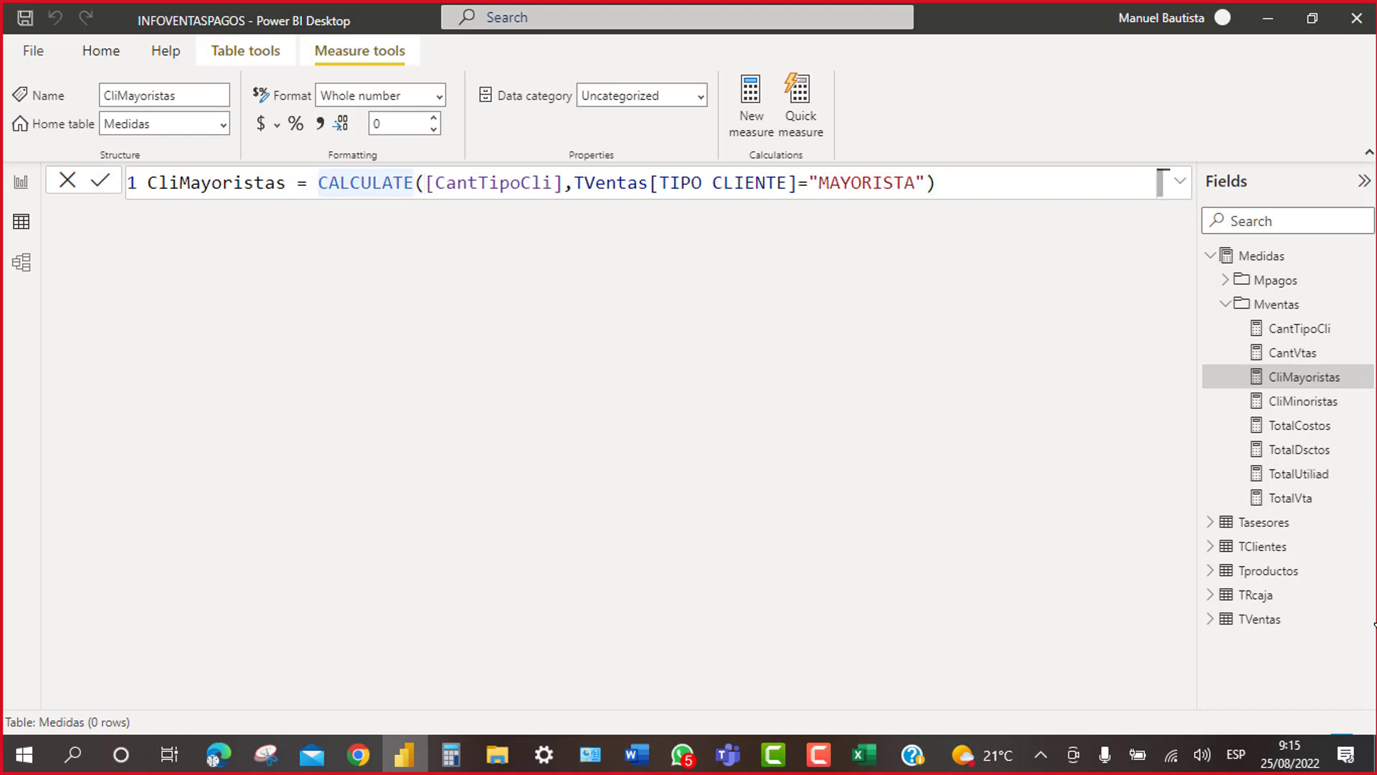
pyautogui.click(1184, 185)
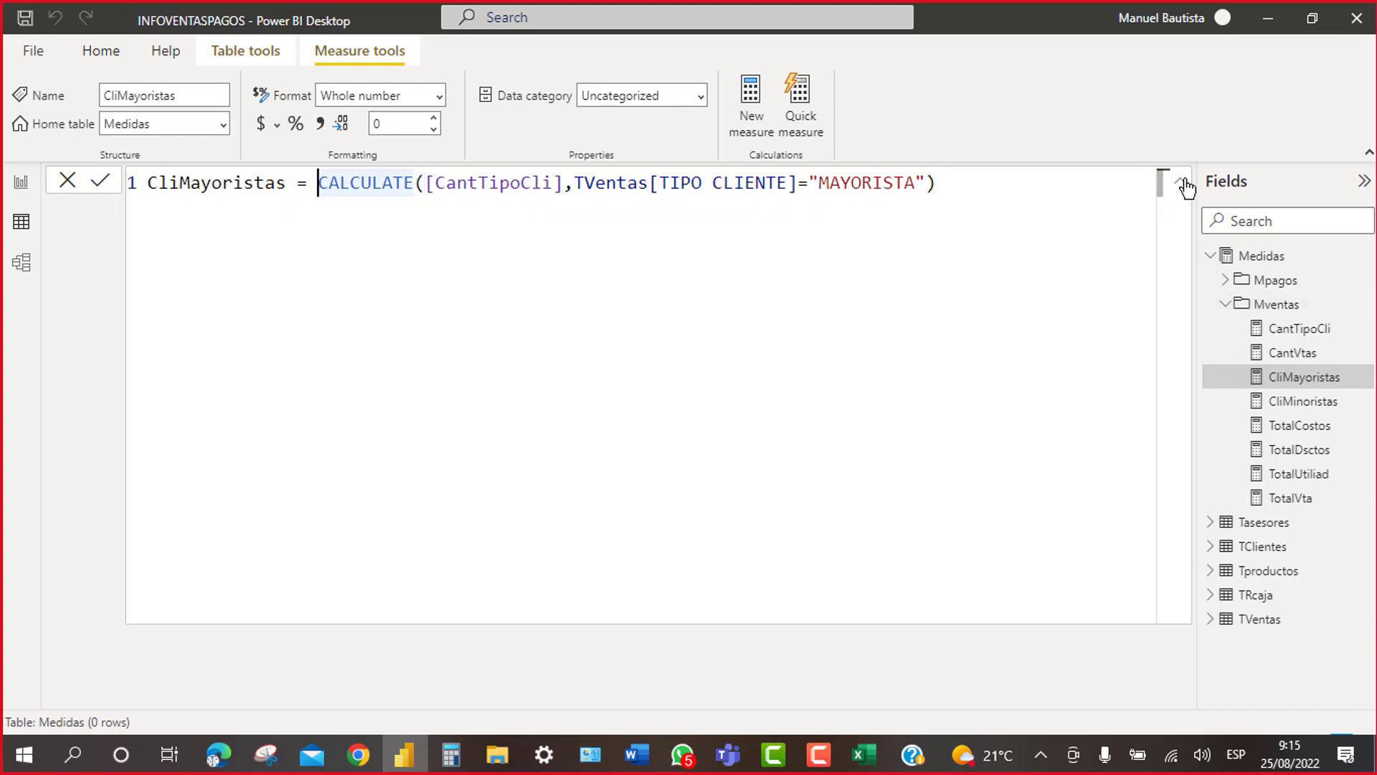
pyautogui.click(1183, 188)
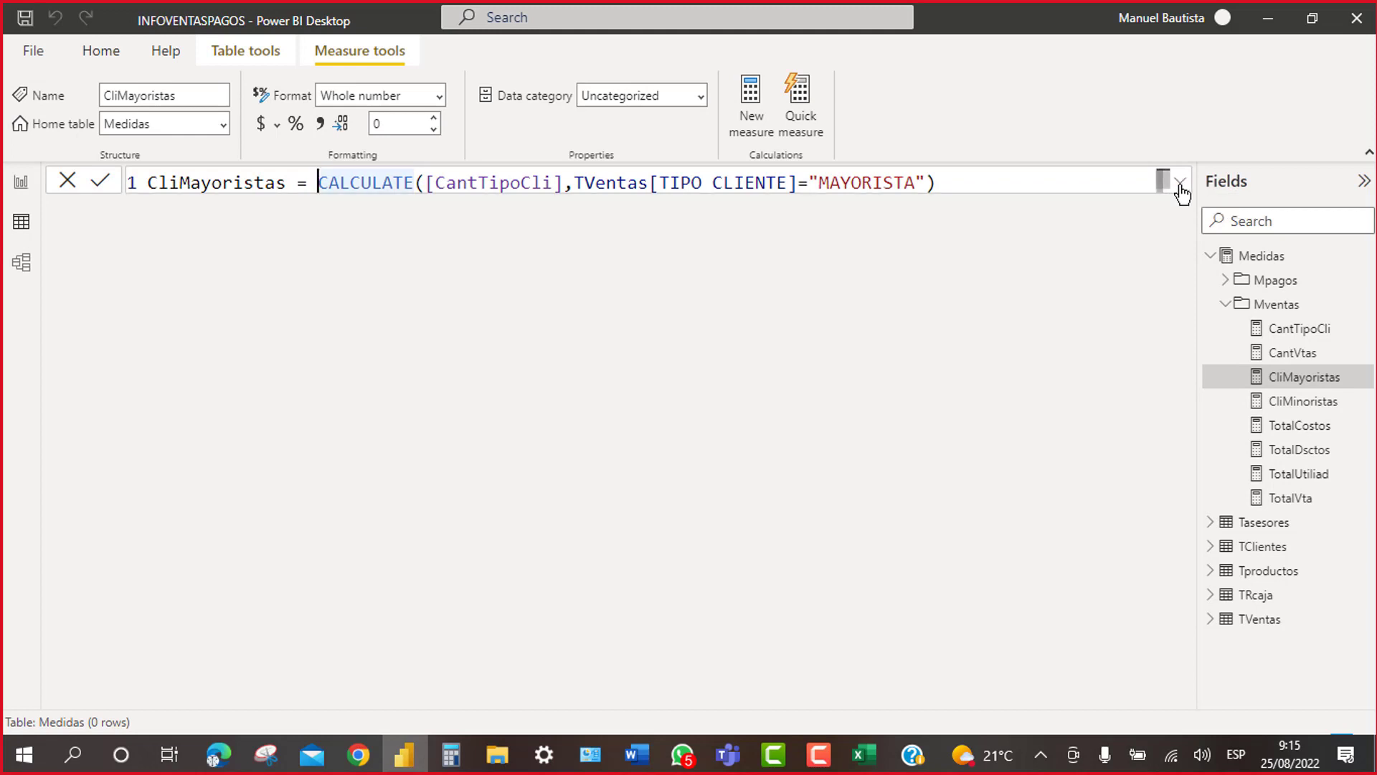
pyautogui.click(1182, 188)
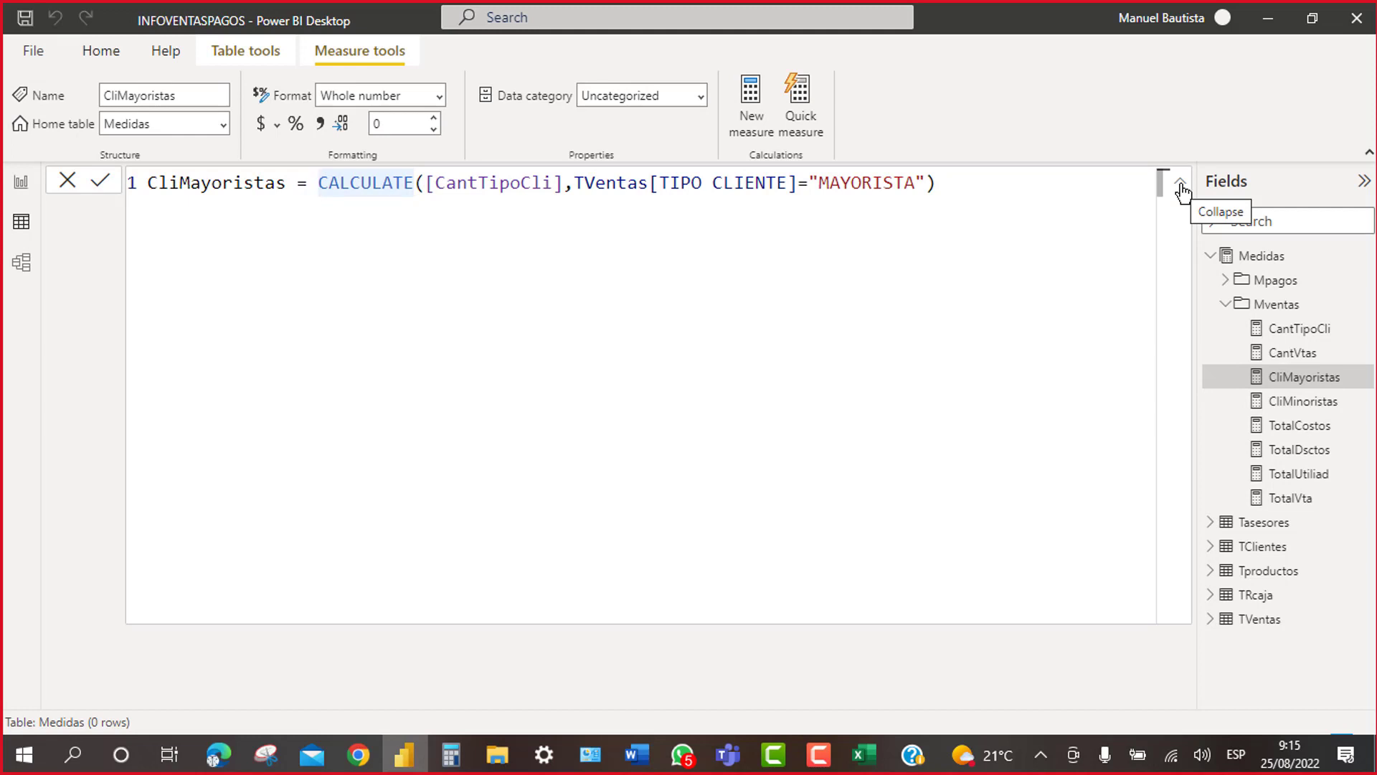
# Step: Put CALCULATE(, [CantTipoCli], the MAYORISTA filter and the closing parenthesis on separate lines
pyautogui.hotkey('shift', 'Return')
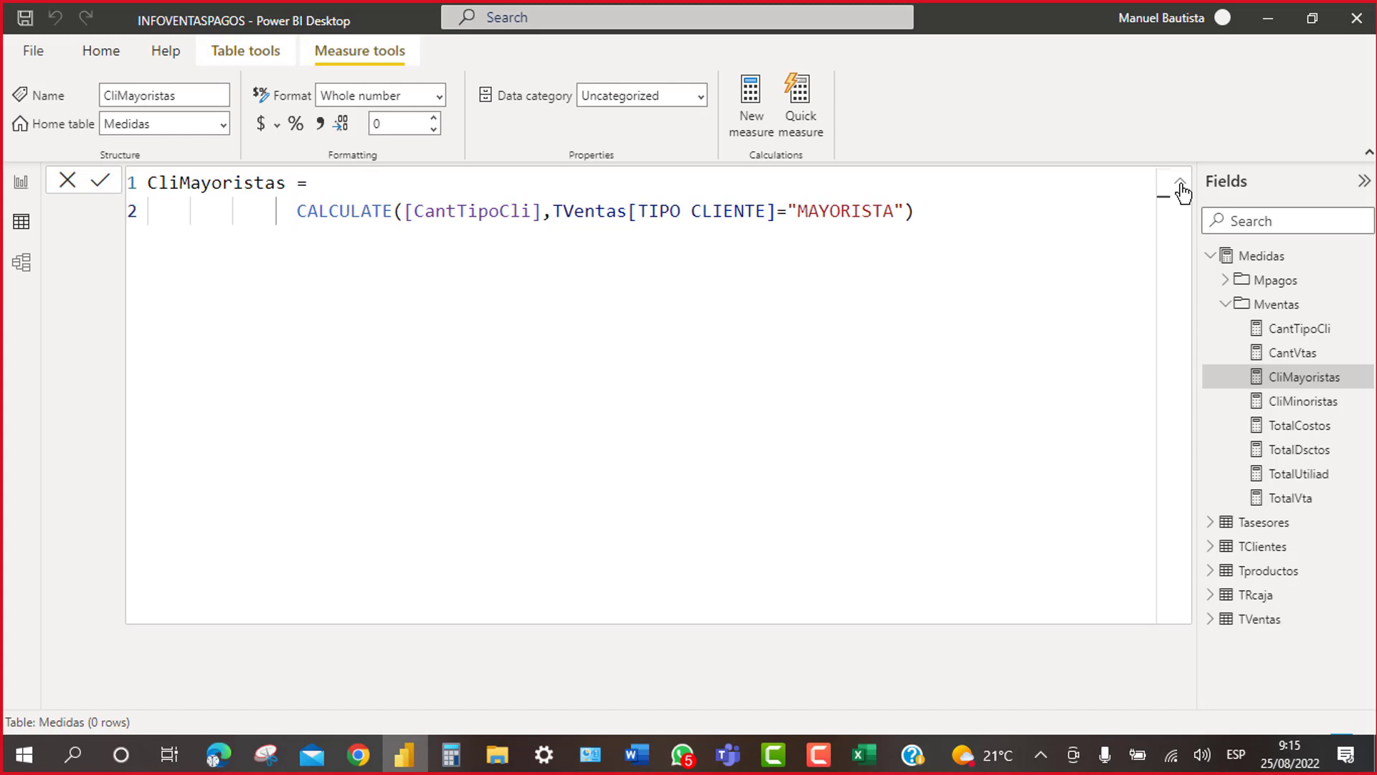
pyautogui.press('Right')
pyautogui.press('Right')
pyautogui.press('Right')
pyautogui.press('Right')
pyautogui.press('Right')
pyautogui.press('Right')
pyautogui.press('Right')
pyautogui.press('Right')
pyautogui.press('Right')
pyautogui.press('Right')
pyautogui.hotkey('shift', 'Return')
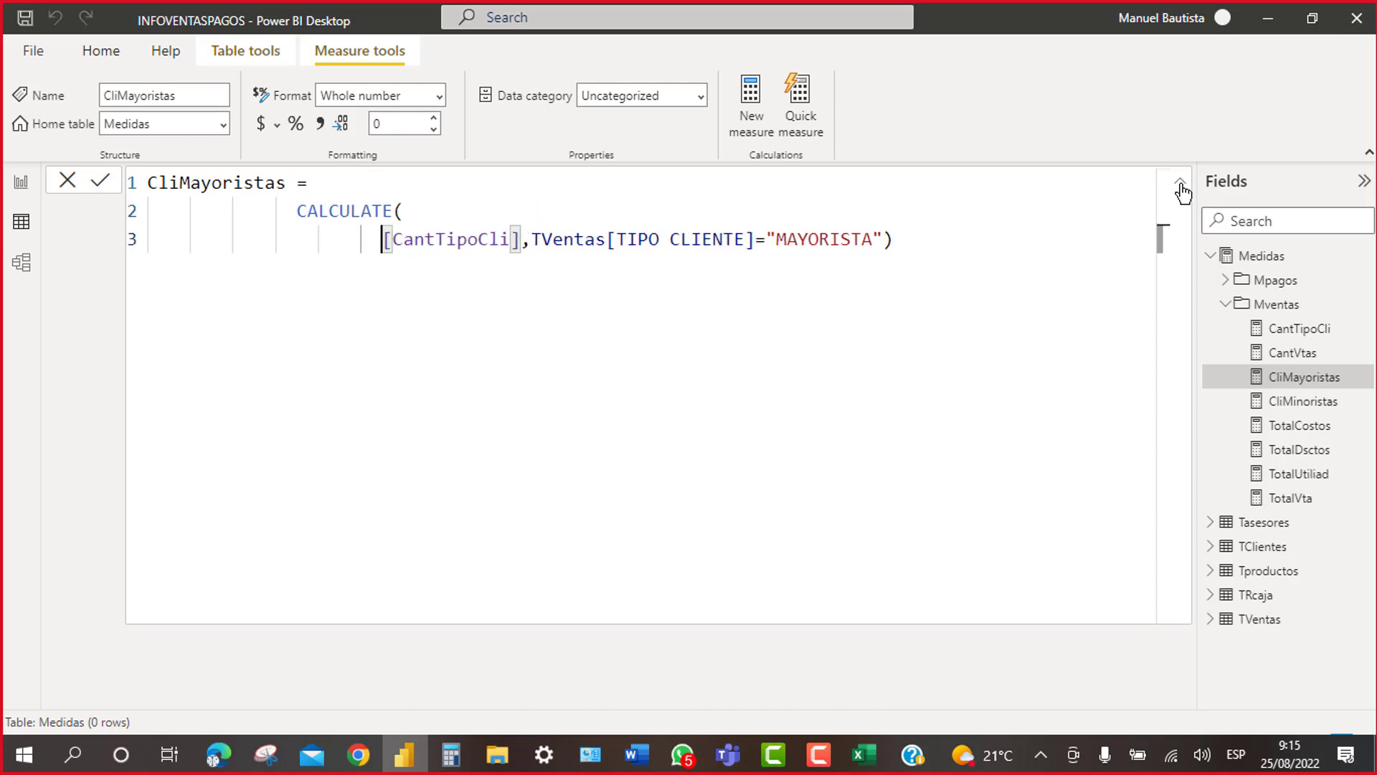
pyautogui.press('Right')
pyautogui.press('Right')
pyautogui.press('Right')
pyautogui.press('Right')
pyautogui.press('Right')
pyautogui.press('Right')
pyautogui.press('Right')
pyautogui.press('Right')
pyautogui.press('Right')
pyautogui.press('Right')
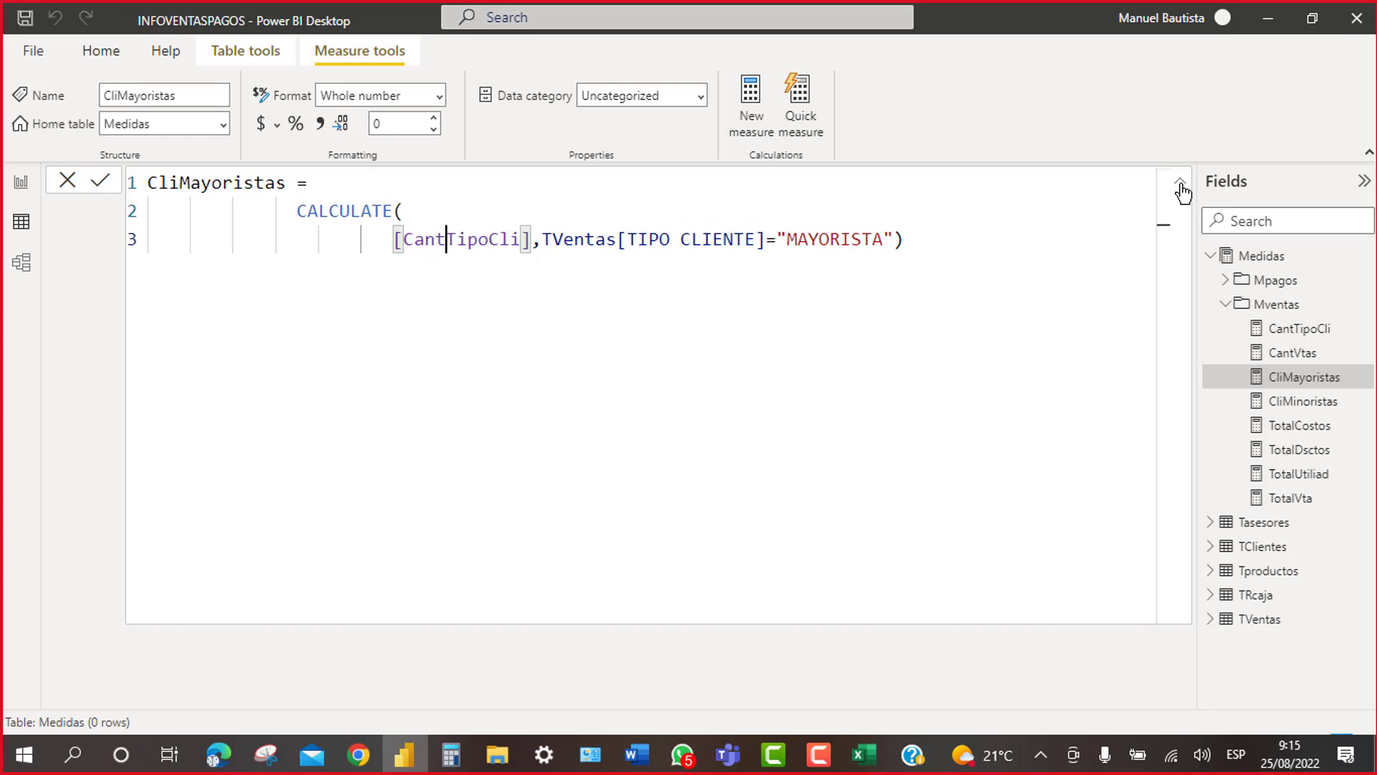
pyautogui.press('Right')
pyautogui.press('Right')
pyautogui.press('Right')
pyautogui.press('Right')
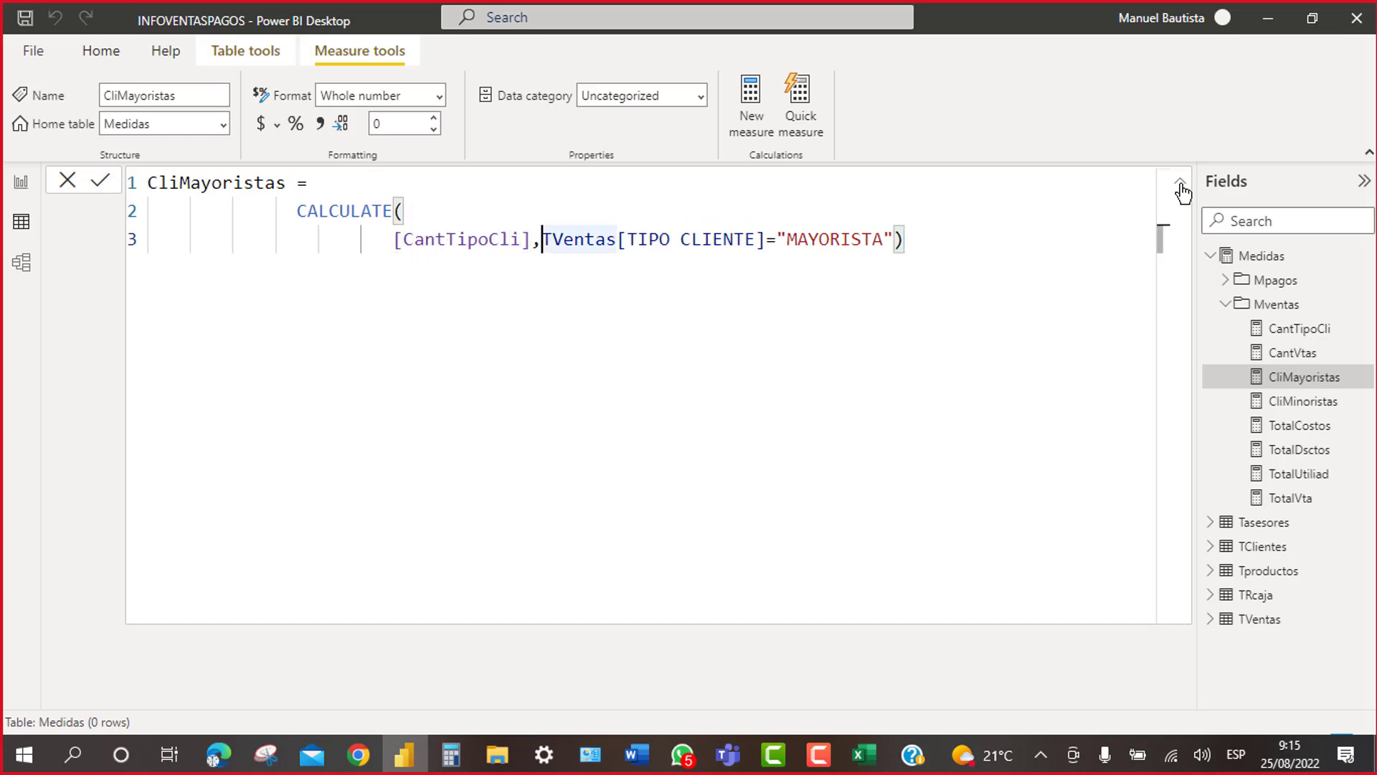
pyautogui.hotkey('shift', 'Return')
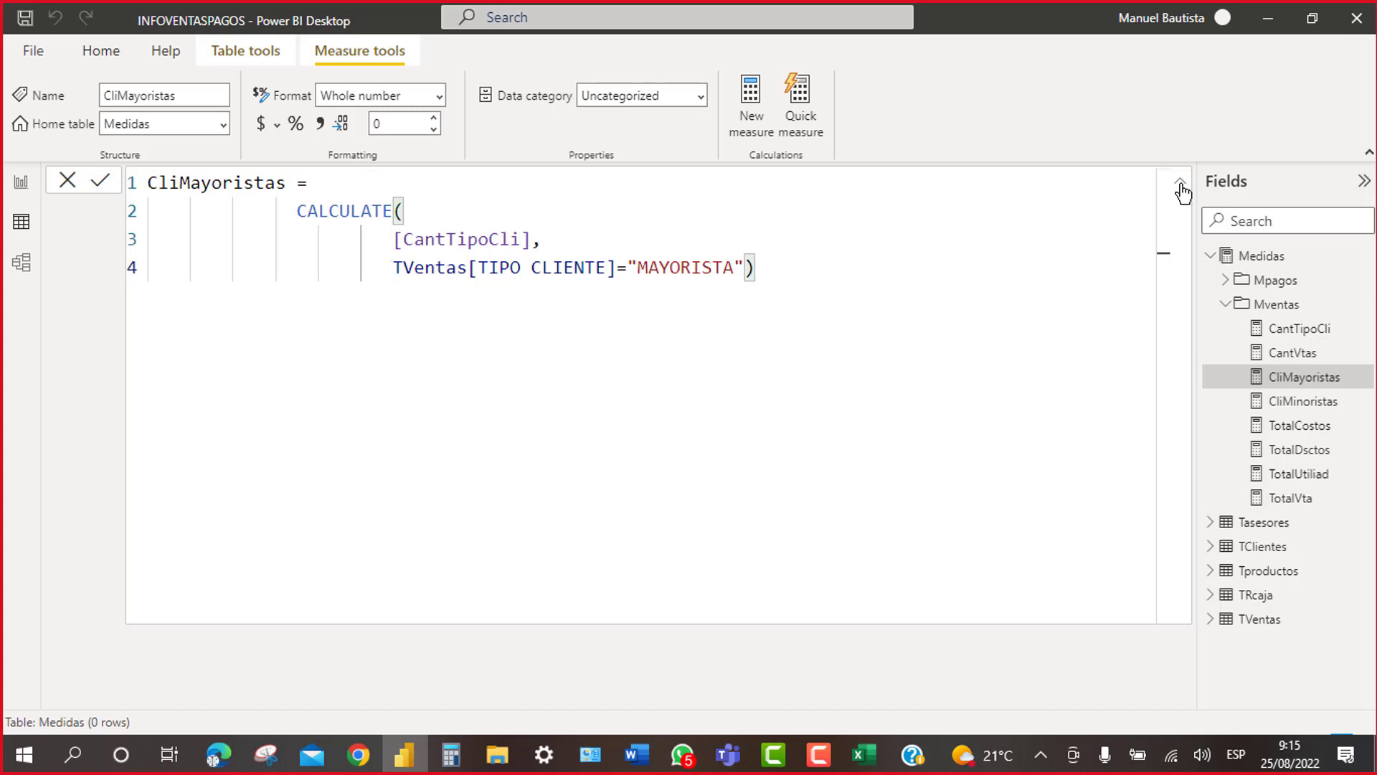
pyautogui.press('Right')
pyautogui.press('Right')
pyautogui.press('Right')
pyautogui.press('Right')
pyautogui.press('Right')
pyautogui.press('Right')
pyautogui.press('Right')
pyautogui.press('Right')
pyautogui.press('Right')
pyautogui.press('Right')
pyautogui.press('Right')
pyautogui.press('Right')
pyautogui.press('Right')
pyautogui.press('Right')
pyautogui.press('Right')
pyautogui.press('Right')
pyautogui.press('Right')
pyautogui.press('Right')
pyautogui.press('Right')
pyautogui.press('Right')
pyautogui.press('Right')
pyautogui.press('Right')
pyautogui.hotkey('shift', 'Return')
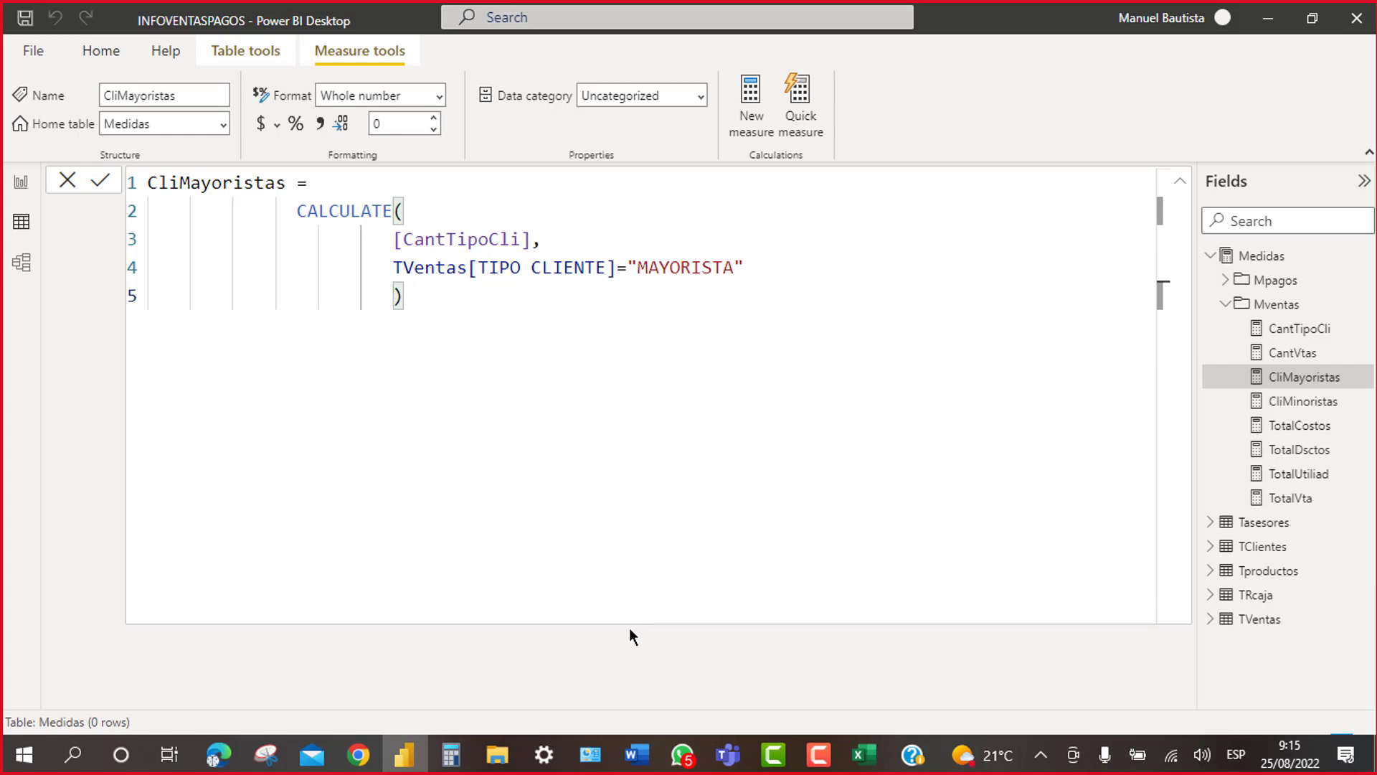
# Step: Tidy the closing parenthesis line and commit the five-line CliMayoristas formula
pyautogui.click(972, 278)
pyautogui.click(343, 385)
pyautogui.hotkey('shift', 'Home')
pyautogui.hotkey('shift', 'Home')
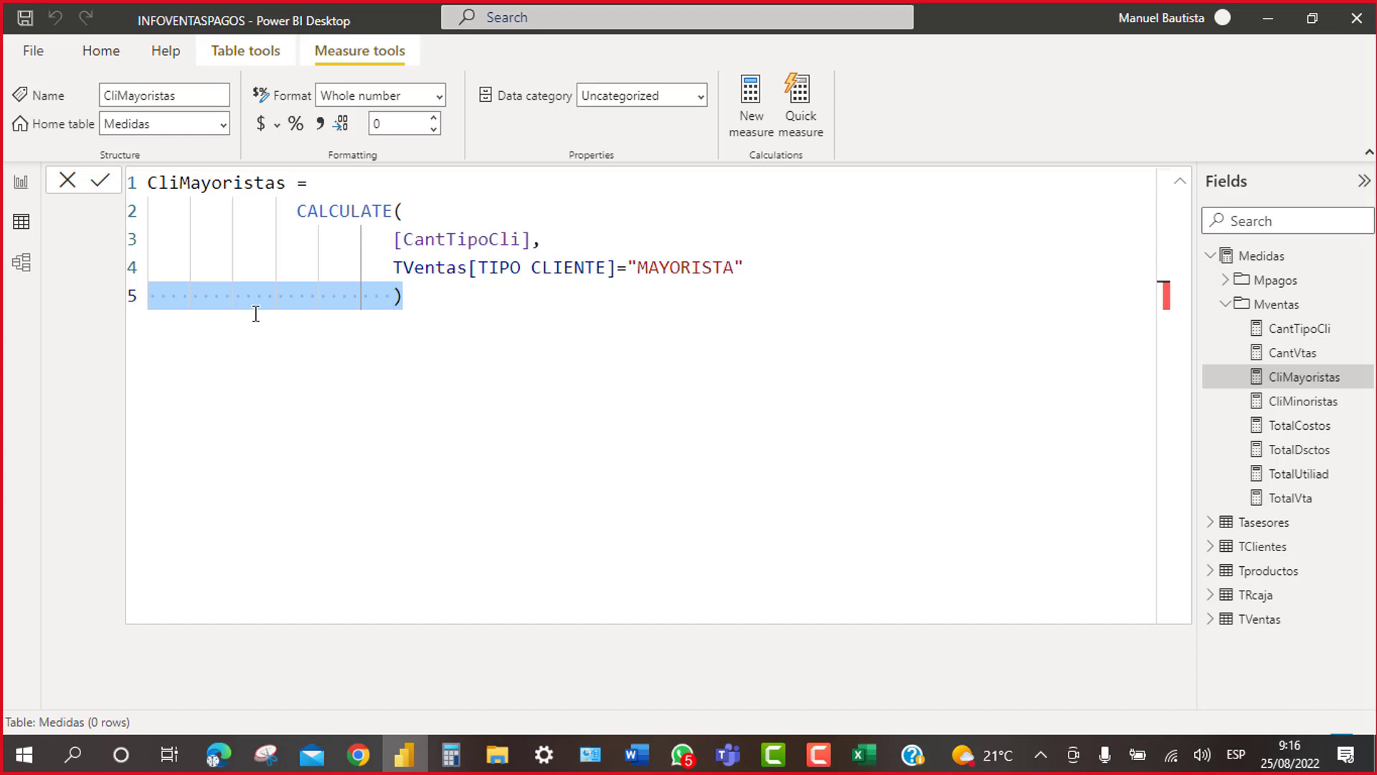
pyautogui.click(101, 184)
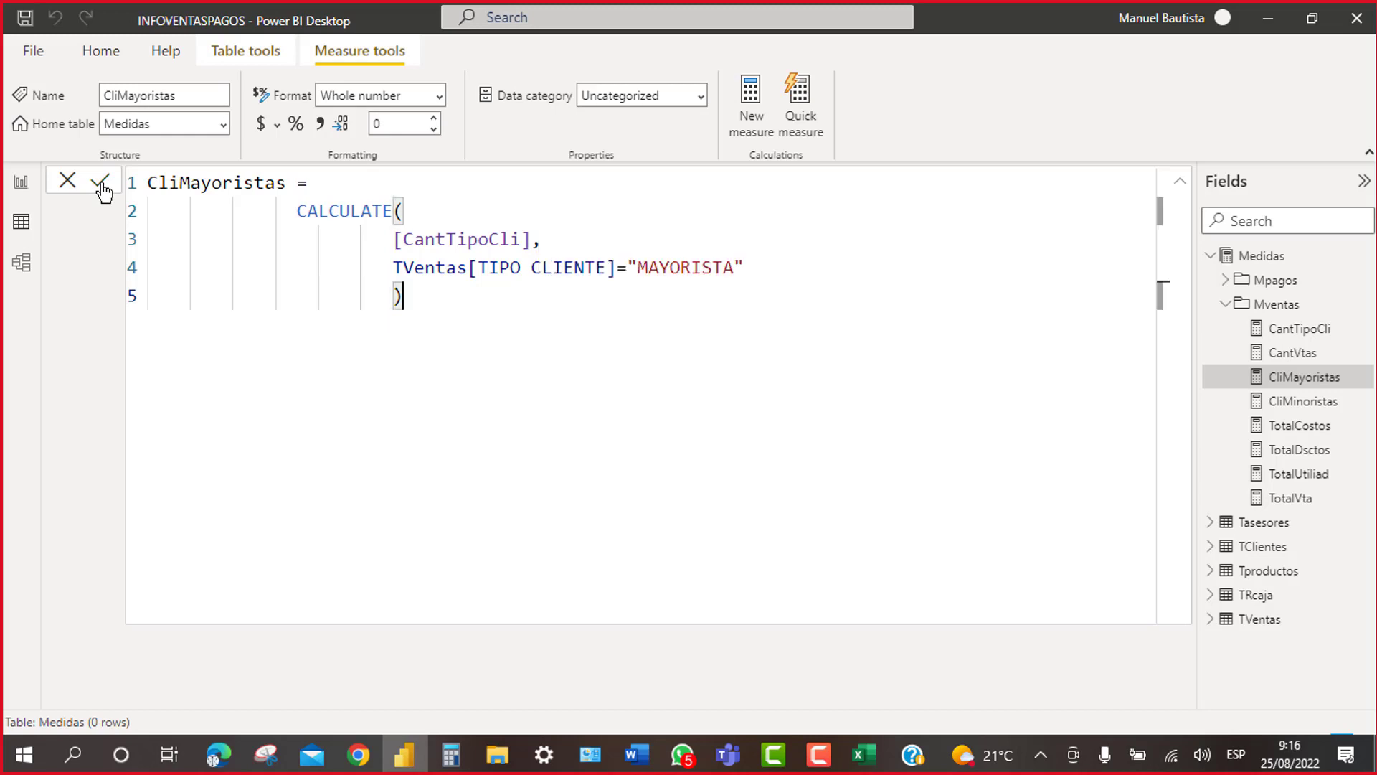
# Step: Collapse and re-expand the formula bar to confirm the new layout was kept
pyautogui.click(1179, 178)
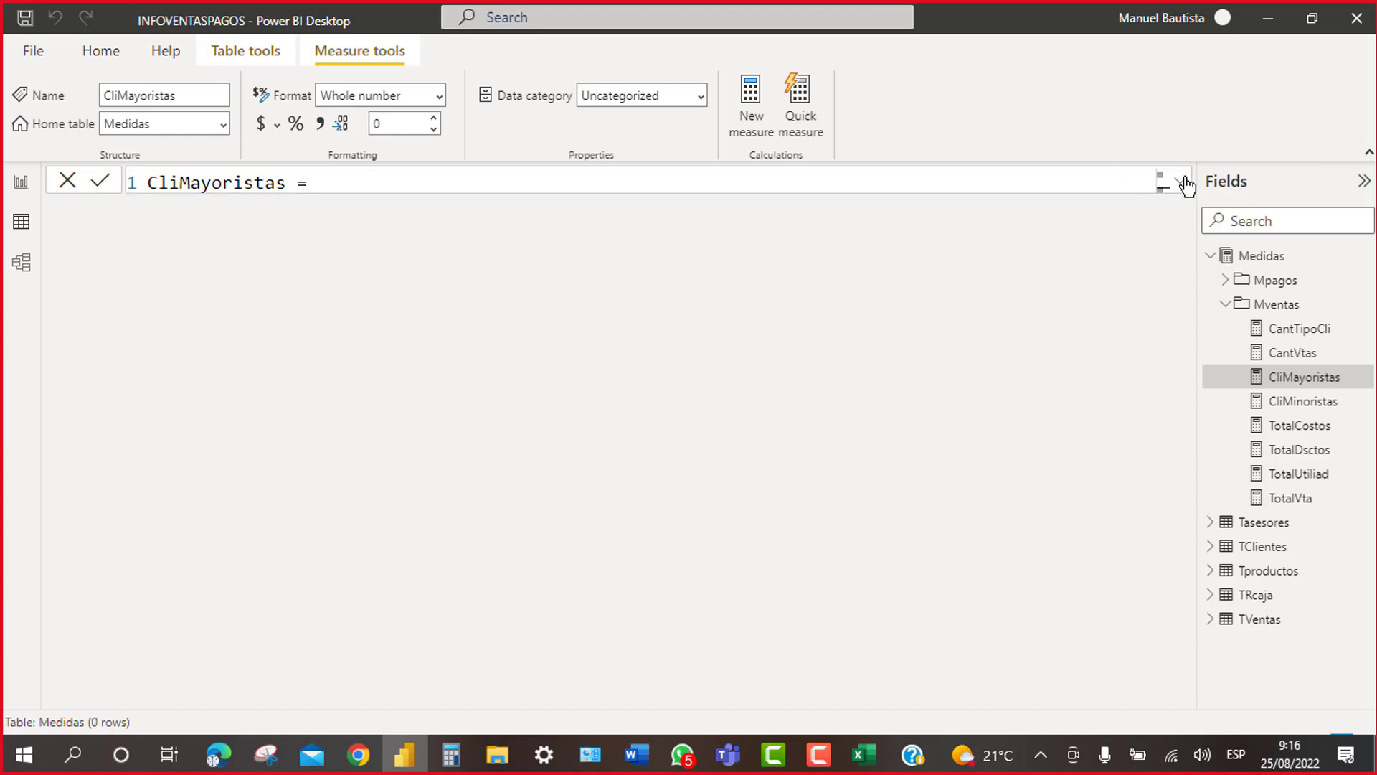
pyautogui.click(1182, 182)
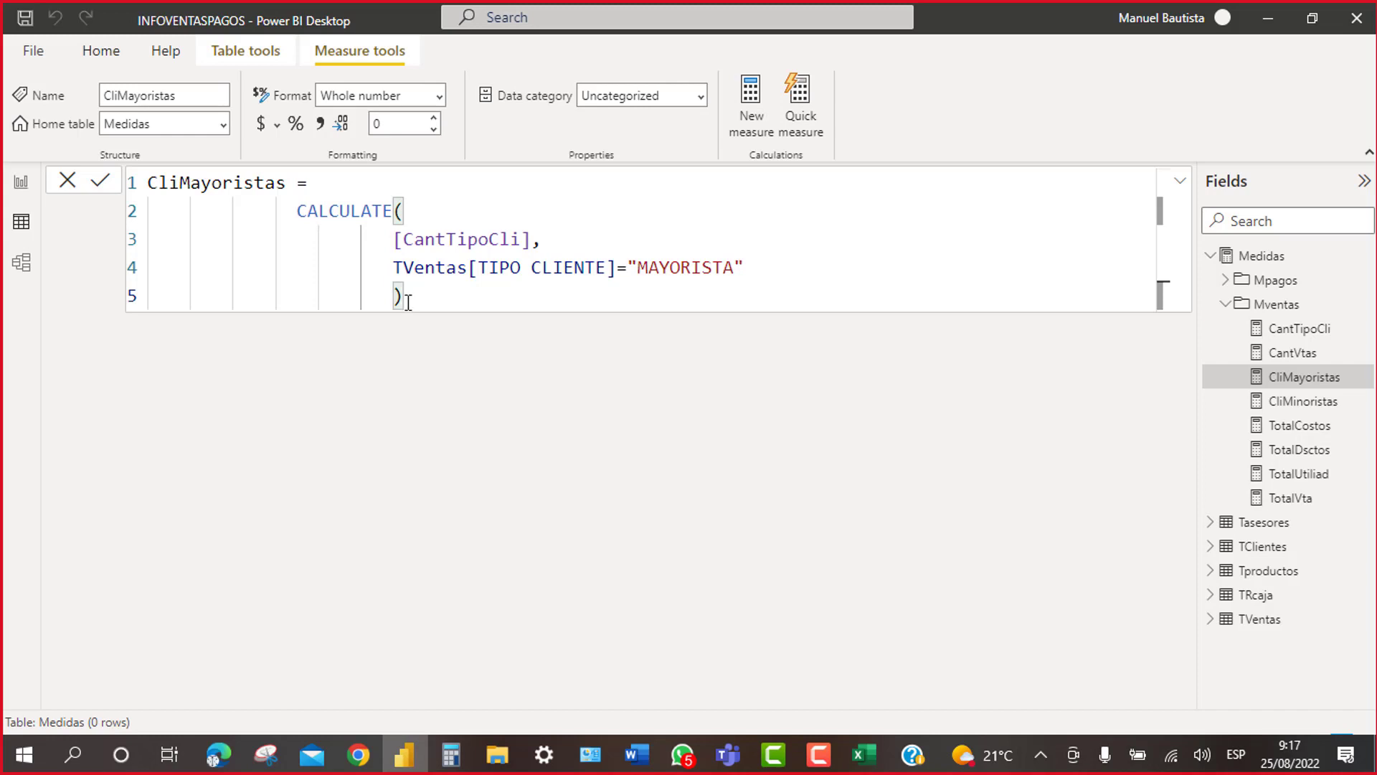
pyautogui.click(521, 247)
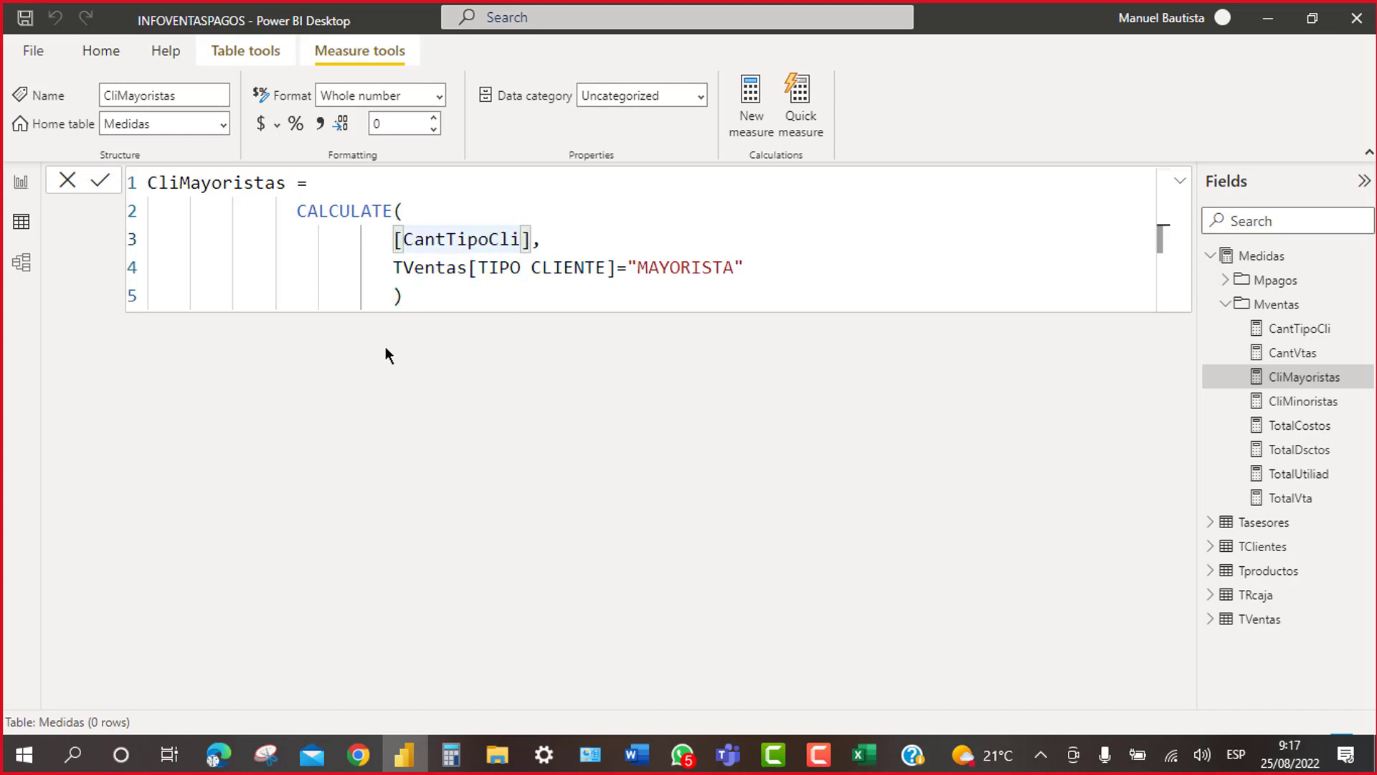
pyautogui.click(403, 294)
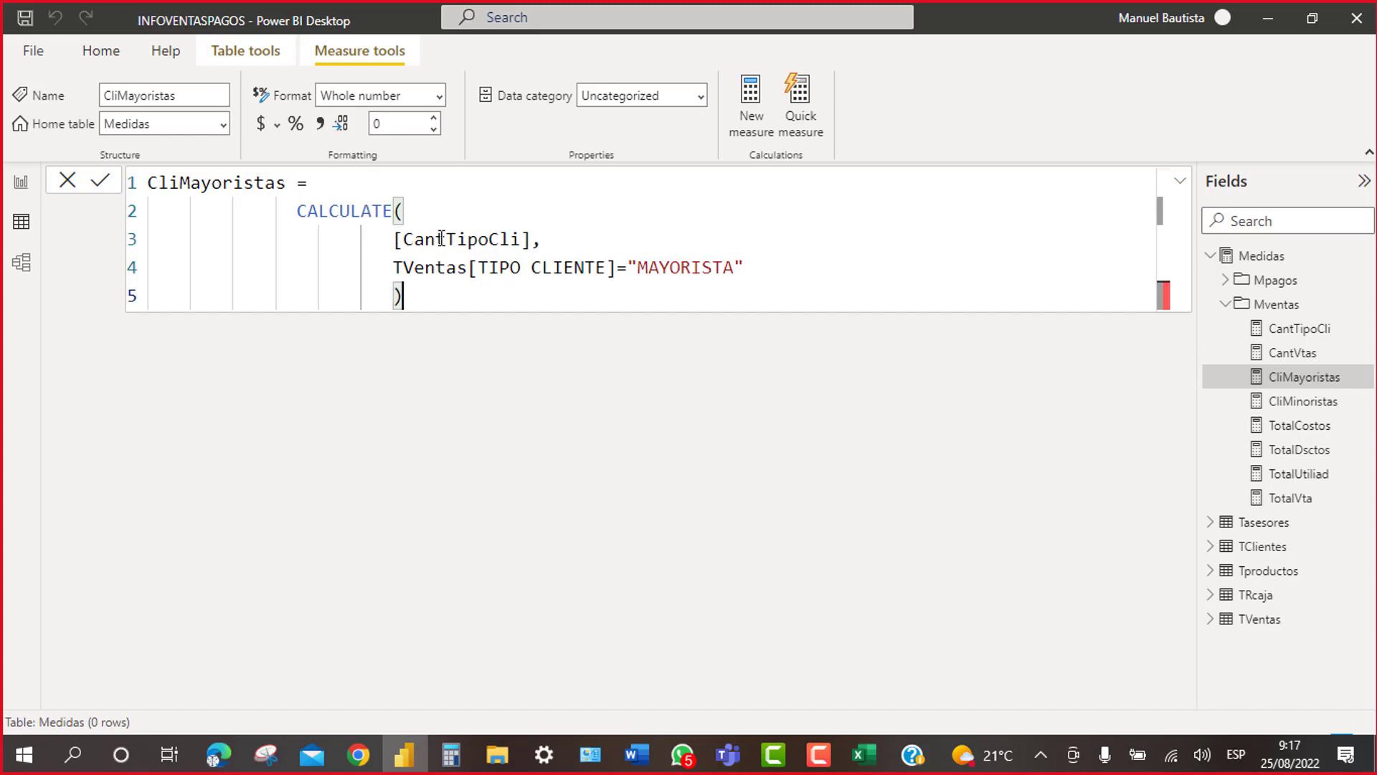
pyautogui.click(466, 240)
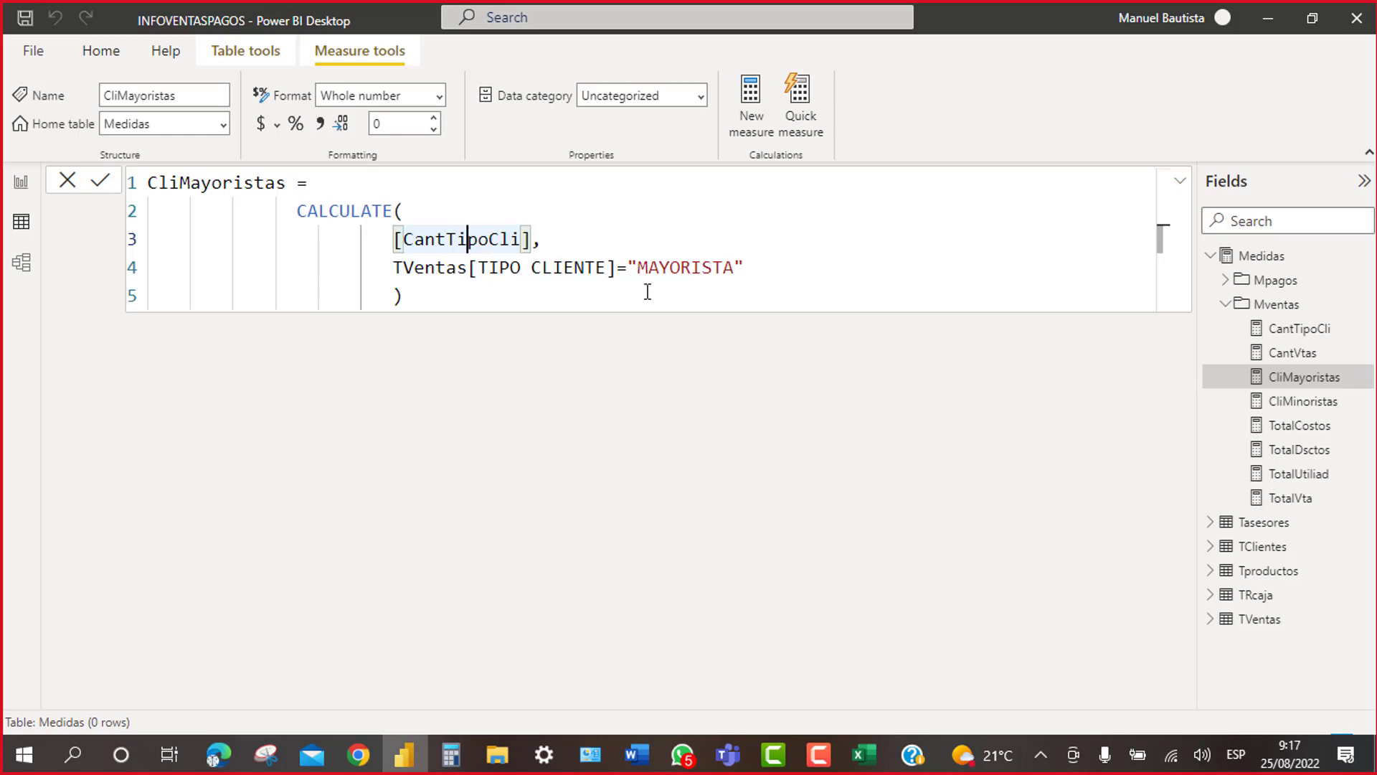
pyautogui.click(1308, 342)
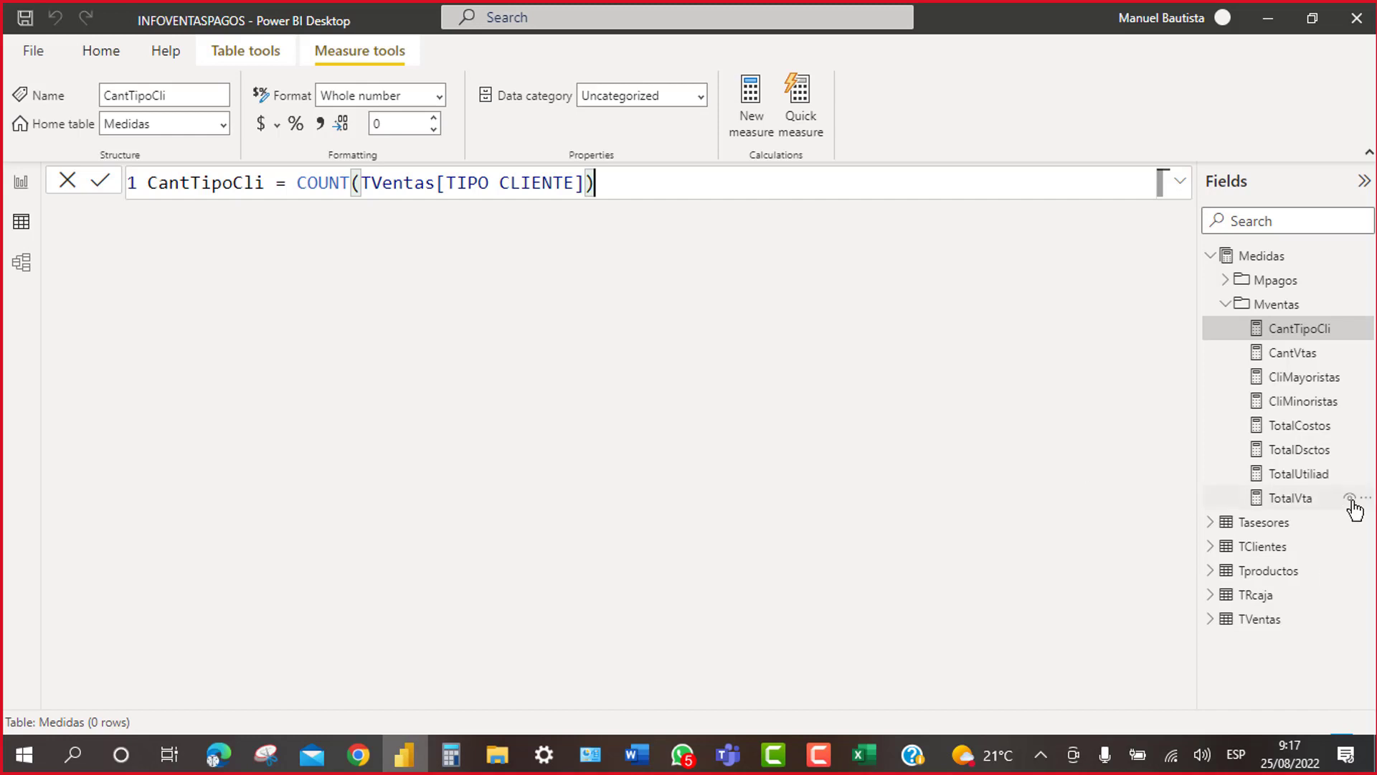
pyautogui.click(1284, 386)
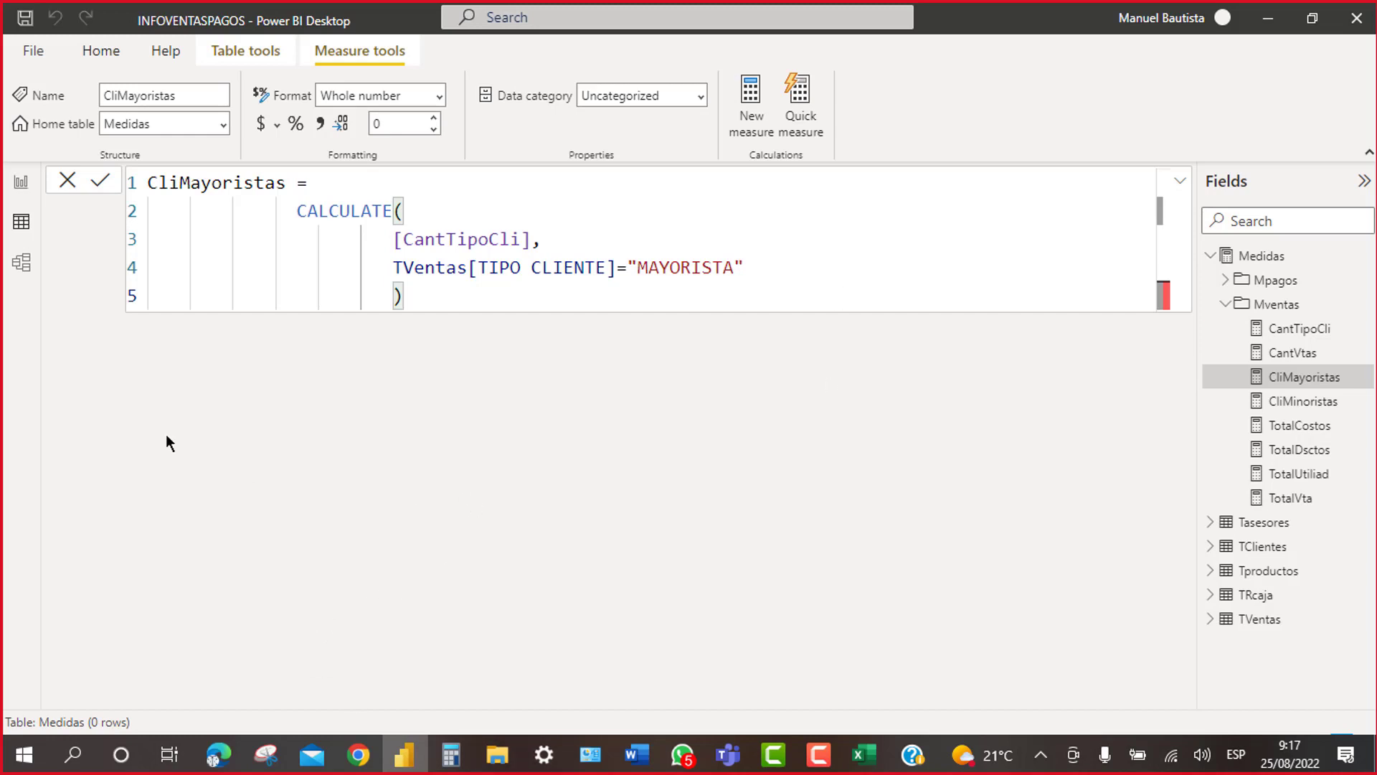
# Step: Open CliMinoristas and put CALCULATE( and its arguments on separate lines
pyautogui.click(1300, 403)
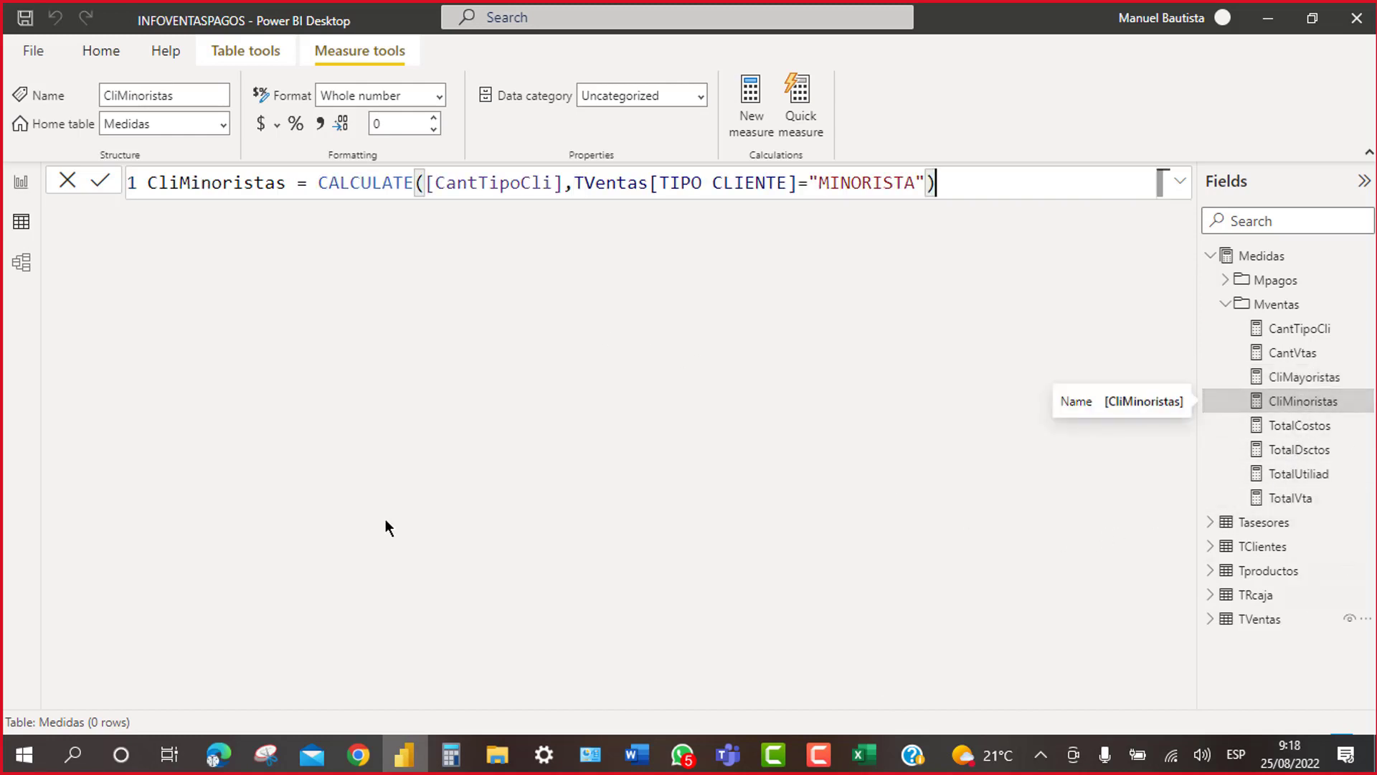
pyautogui.click(423, 182)
pyautogui.hotkey('shift', 'Return')
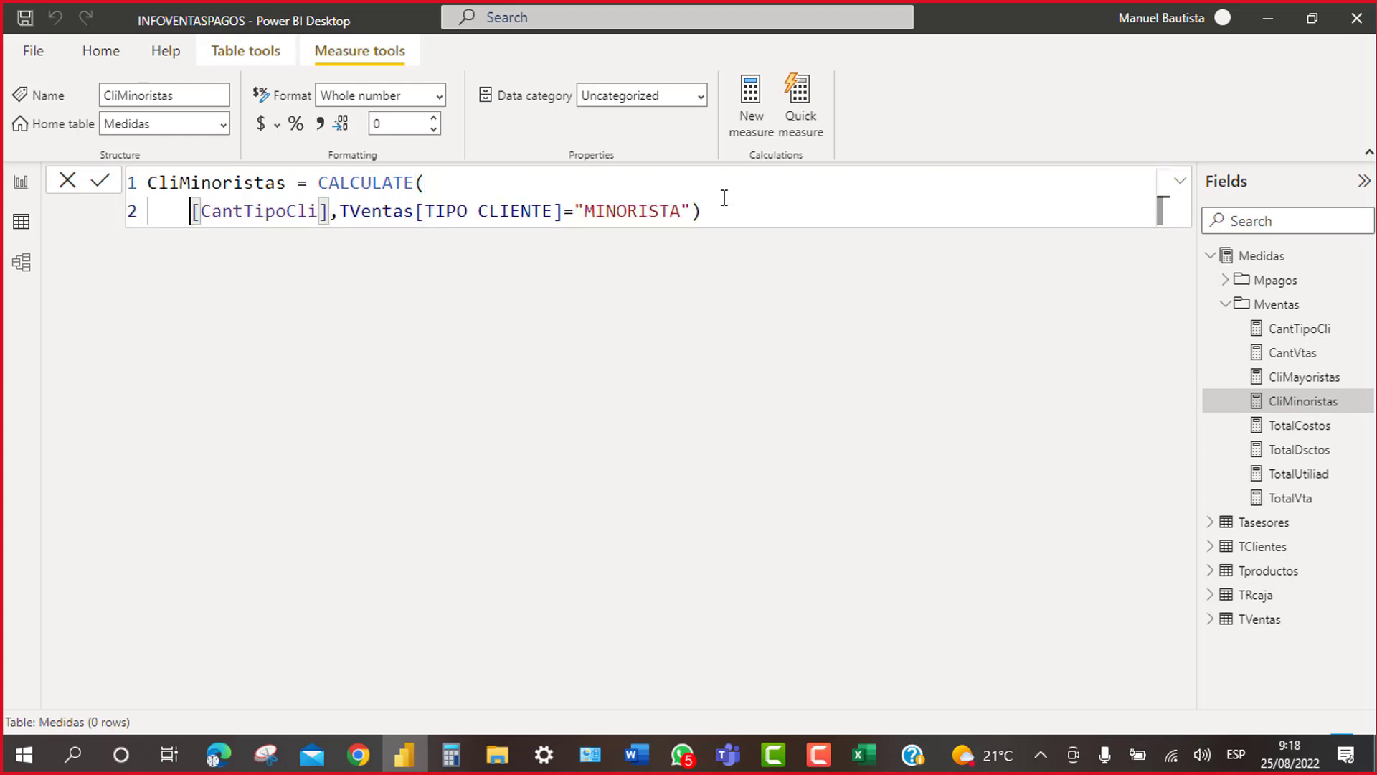
pyautogui.click(323, 188)
pyautogui.hotkey('shift', 'Return')
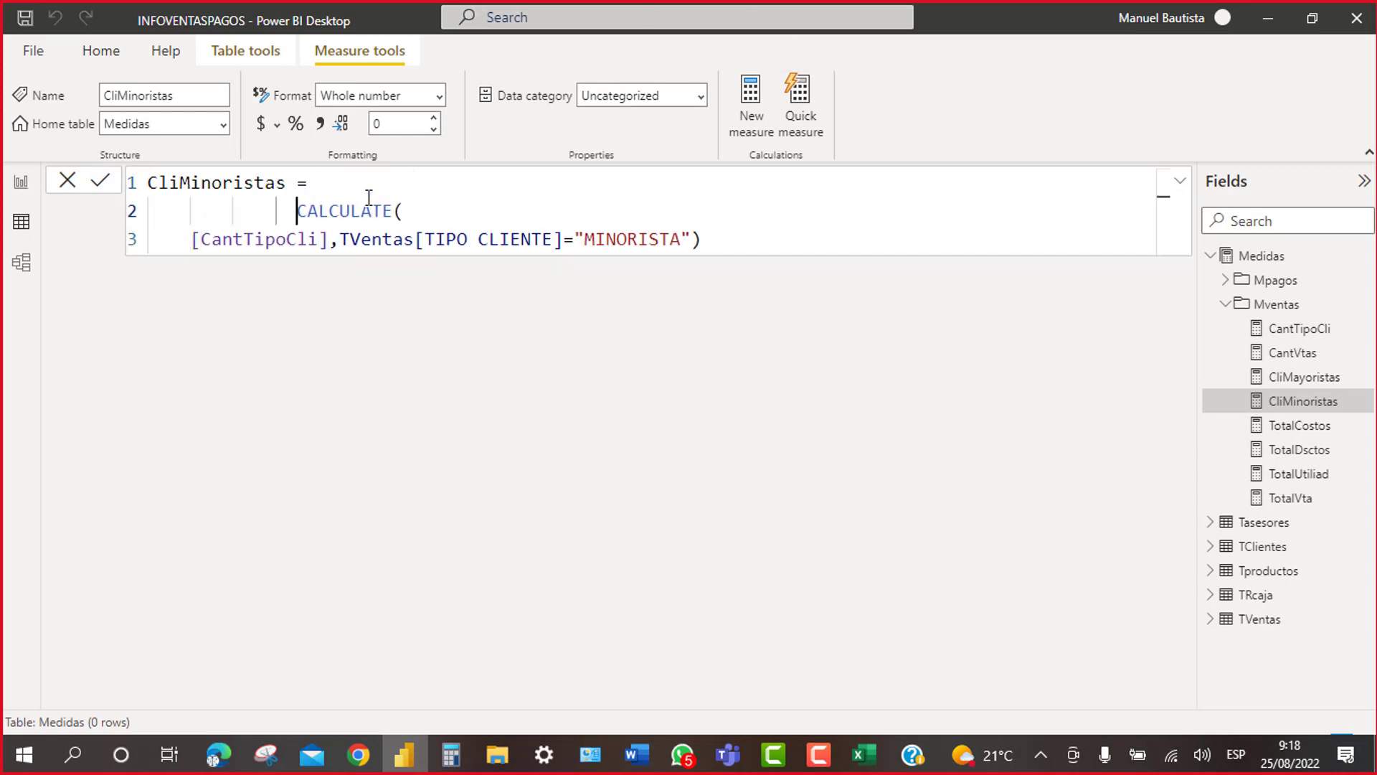
# Step: Put the MINORISTA filter and the closing parenthesis on their own lines
pyautogui.press('Down')
pyautogui.press('Left')
pyautogui.press('Left')
pyautogui.press('Left')
pyautogui.press('Left')
pyautogui.press('Left')
pyautogui.press('Left')
pyautogui.press('Left')
pyautogui.press('Left')
pyautogui.press('Left')
pyautogui.press('Left')
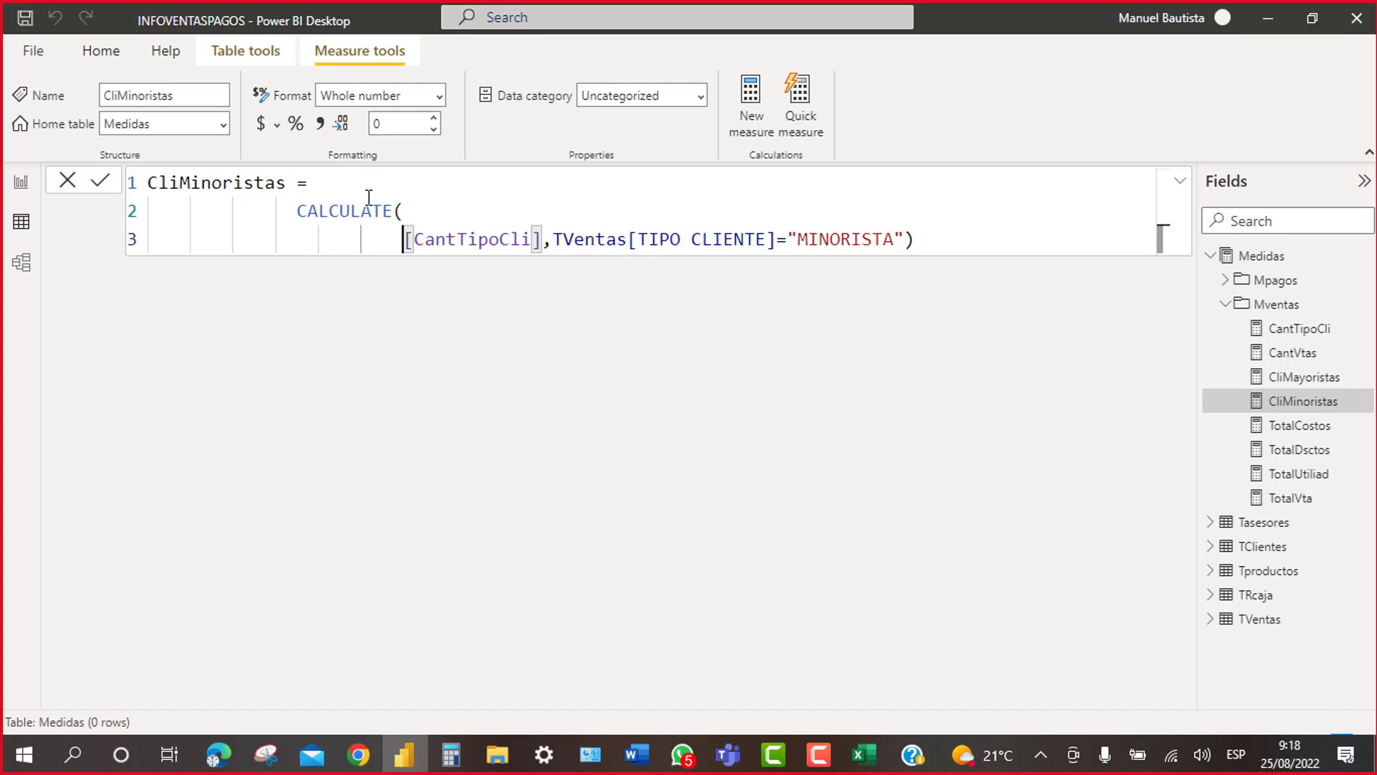
pyautogui.press('Right')
pyautogui.press('Right')
pyautogui.press('Right')
pyautogui.press('Right')
pyautogui.press('Right')
pyautogui.press('Right')
pyautogui.press('Right')
pyautogui.press('Right')
pyautogui.press('Right')
pyautogui.press('Right')
pyautogui.press('Right')
pyautogui.press('Right')
pyautogui.press('Right')
pyautogui.press('Right')
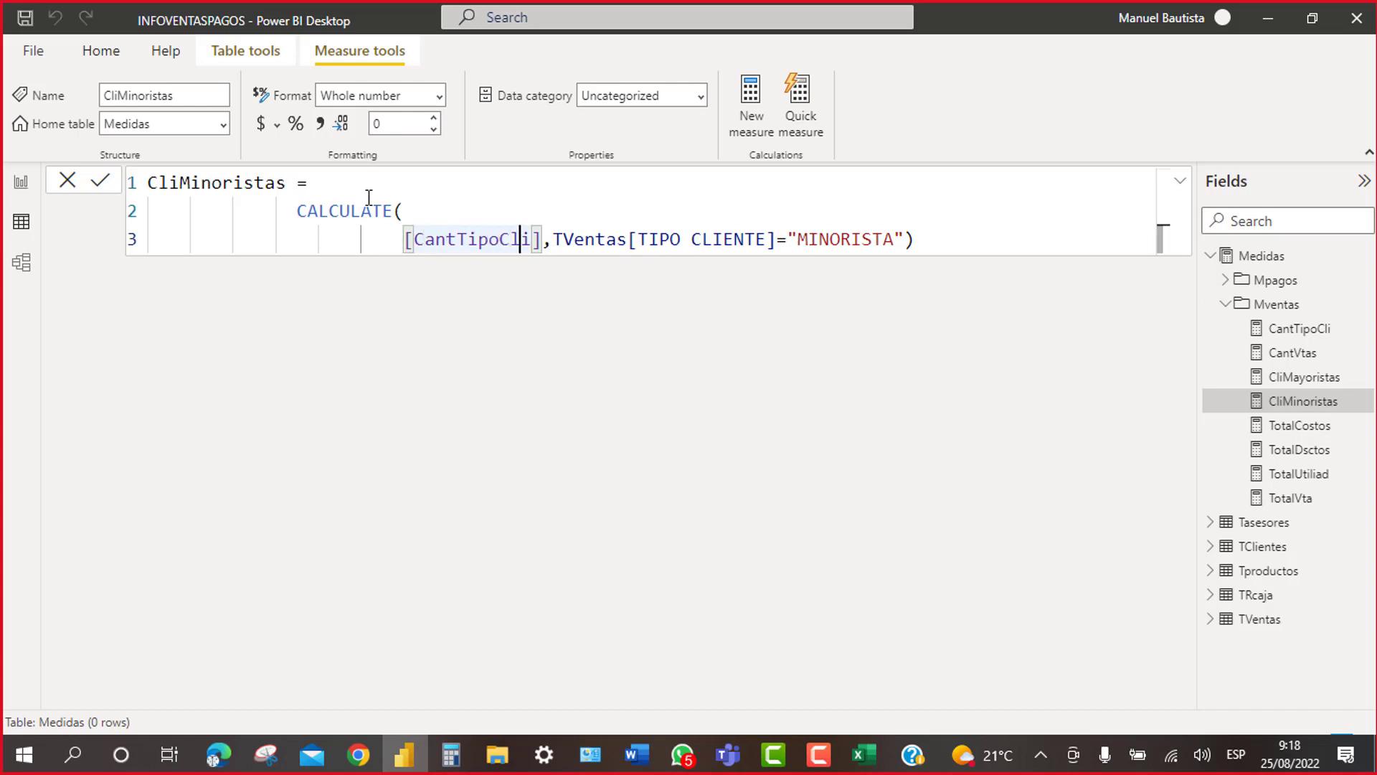
pyautogui.hotkey('shift', 'Return')
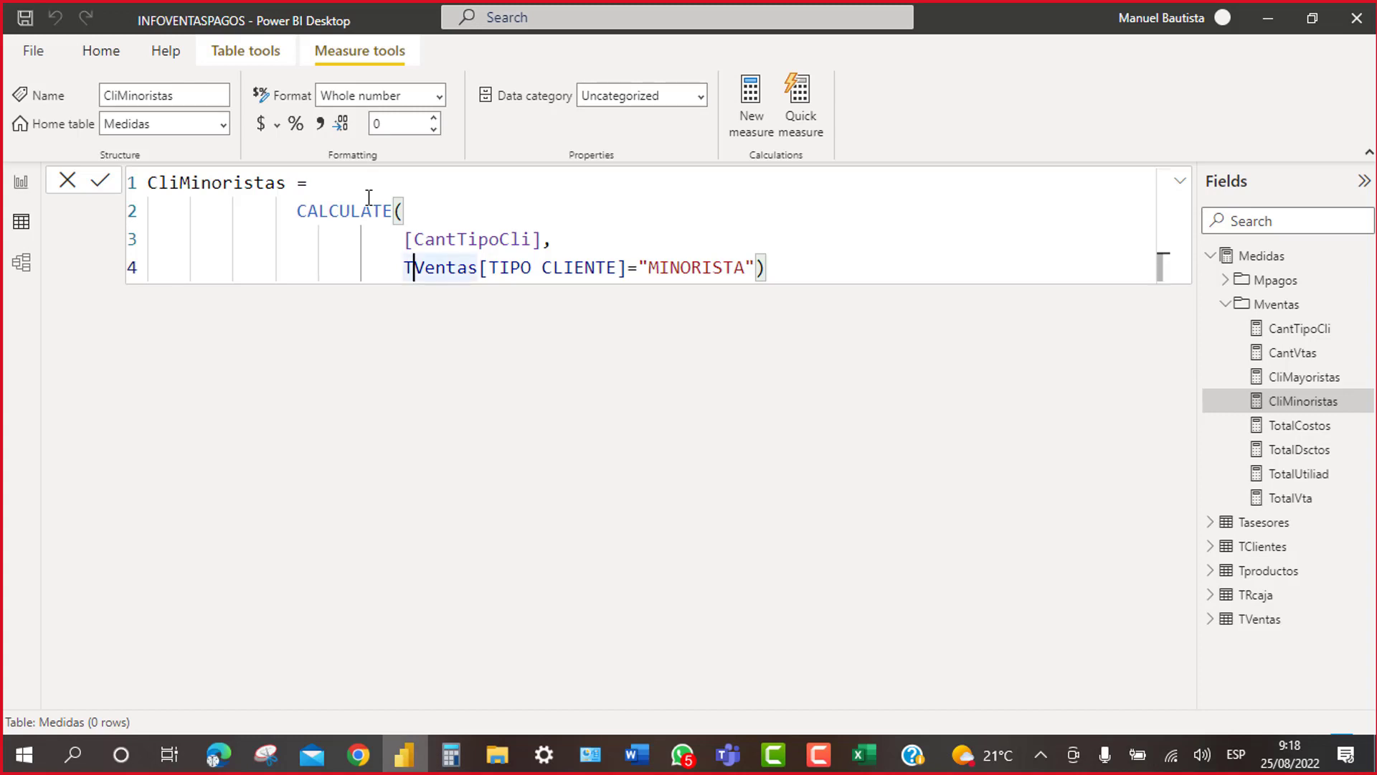
pyautogui.press('Right')
pyautogui.press('Right')
pyautogui.press('Right')
pyautogui.press('Right')
pyautogui.press('Right')
pyautogui.press('Right')
pyautogui.press('Right')
pyautogui.press('Right')
pyautogui.press('Right')
pyautogui.press('Right')
pyautogui.press('Right')
pyautogui.press('Right')
pyautogui.press('Right')
pyautogui.press('Right')
pyautogui.press('Right')
pyautogui.press('Right')
pyautogui.press('Right')
pyautogui.press('Right')
pyautogui.press('Right')
pyautogui.press('Right')
pyautogui.press('Right')
pyautogui.press('Right')
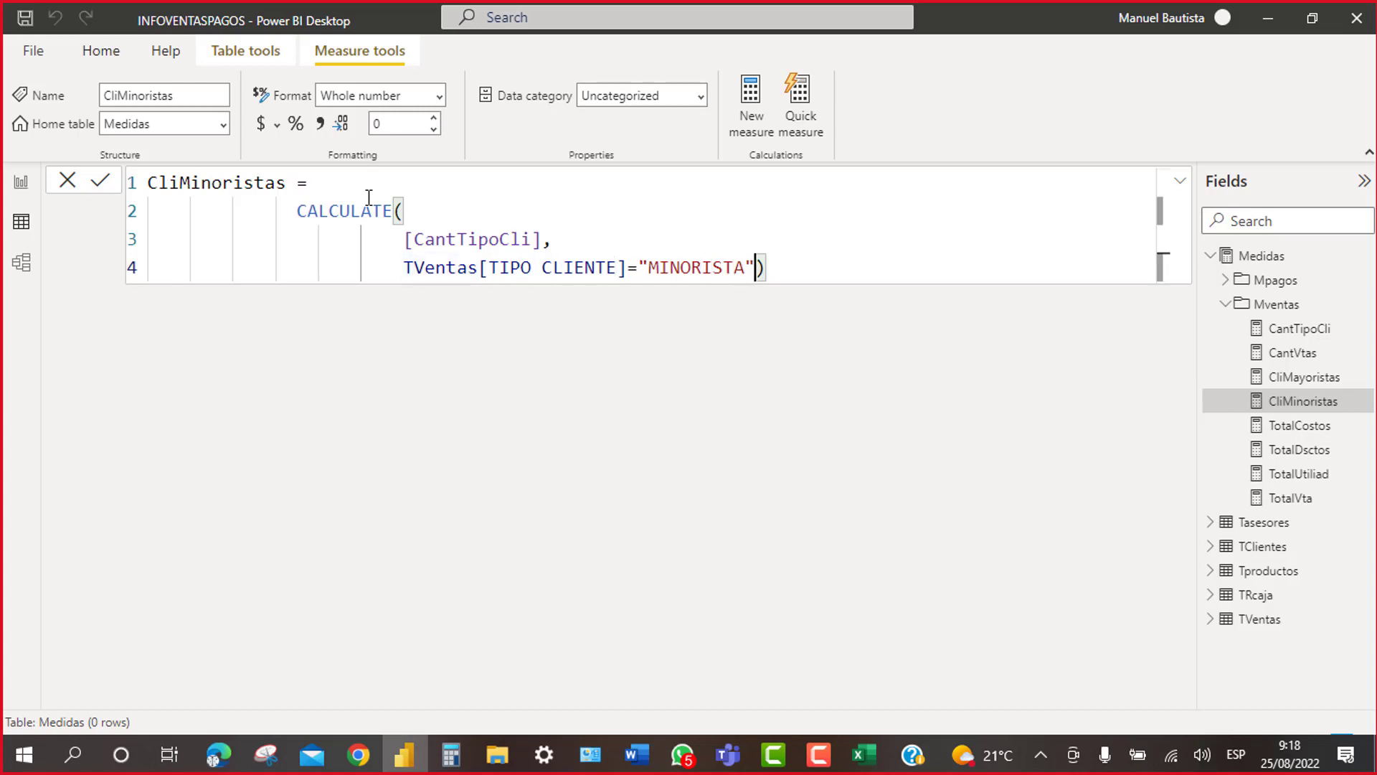
pyautogui.hotkey('shift', 'Return')
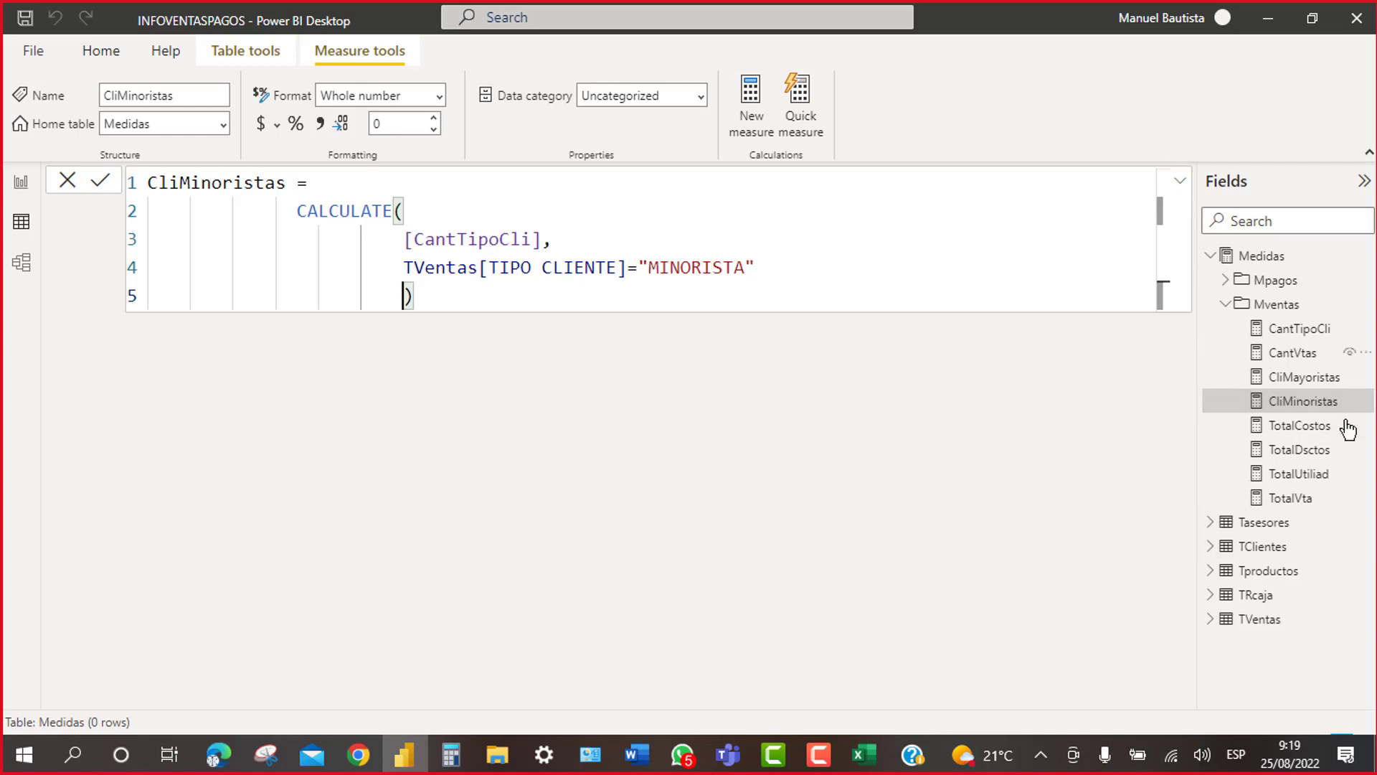
# Step: Collapse the formula bar and re-expand the Mventas folder in Fields
pyautogui.click(1179, 185)
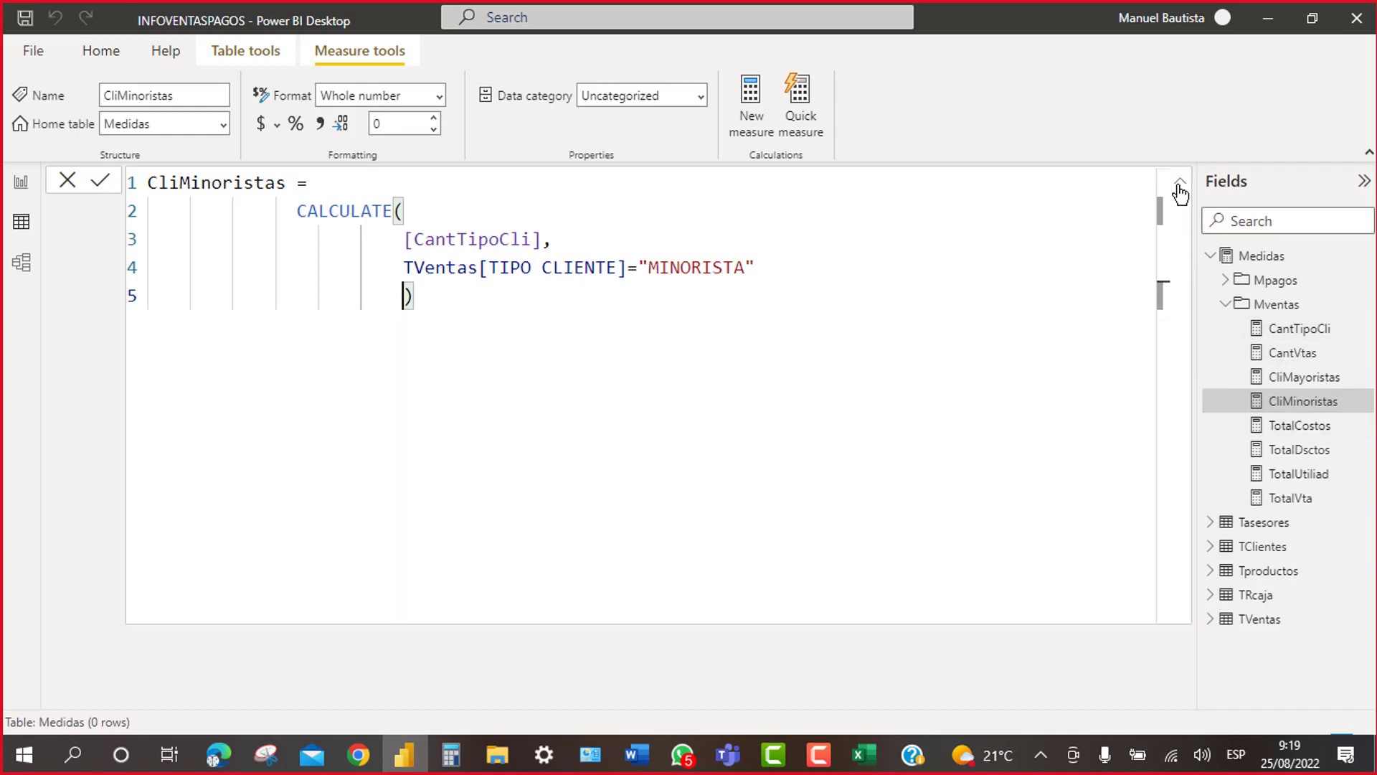
pyautogui.click(1180, 185)
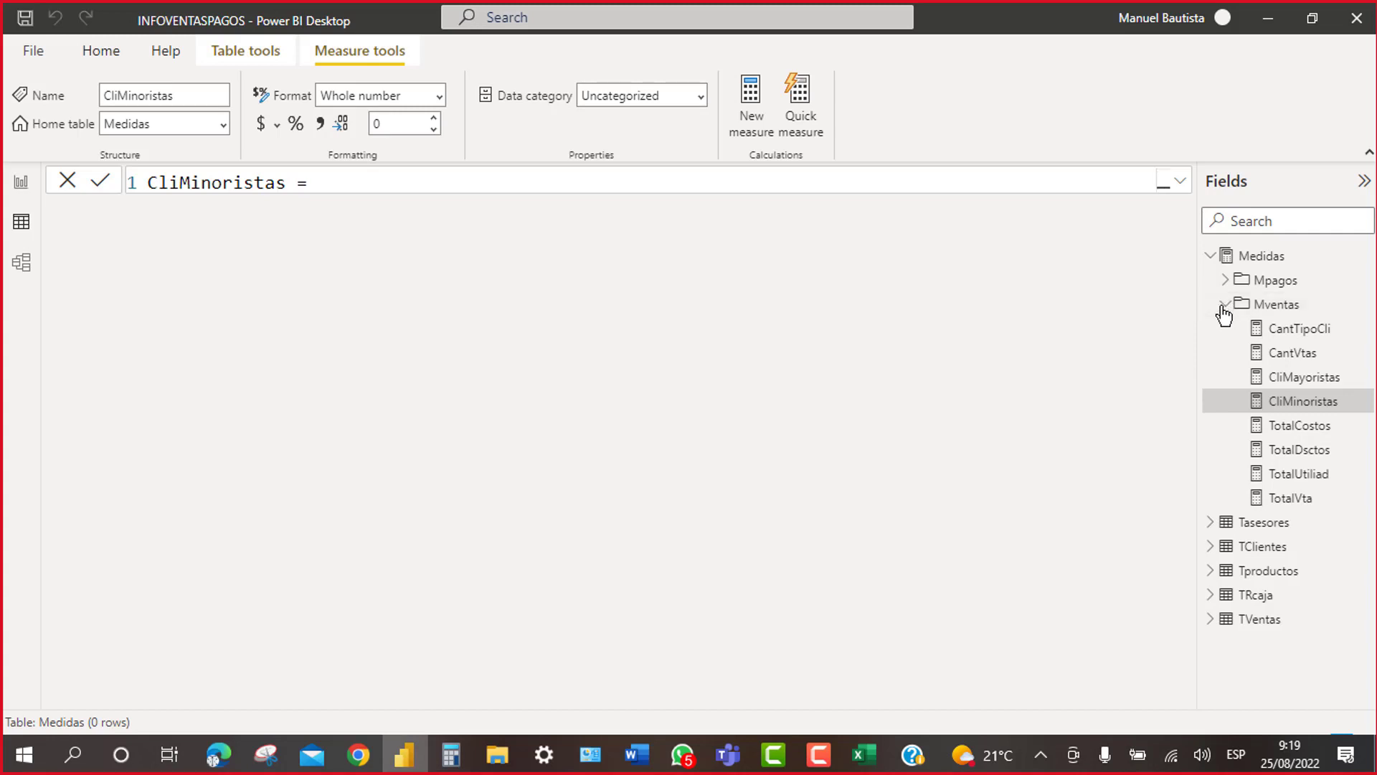
pyautogui.click(1210, 255)
pyautogui.click(1226, 305)
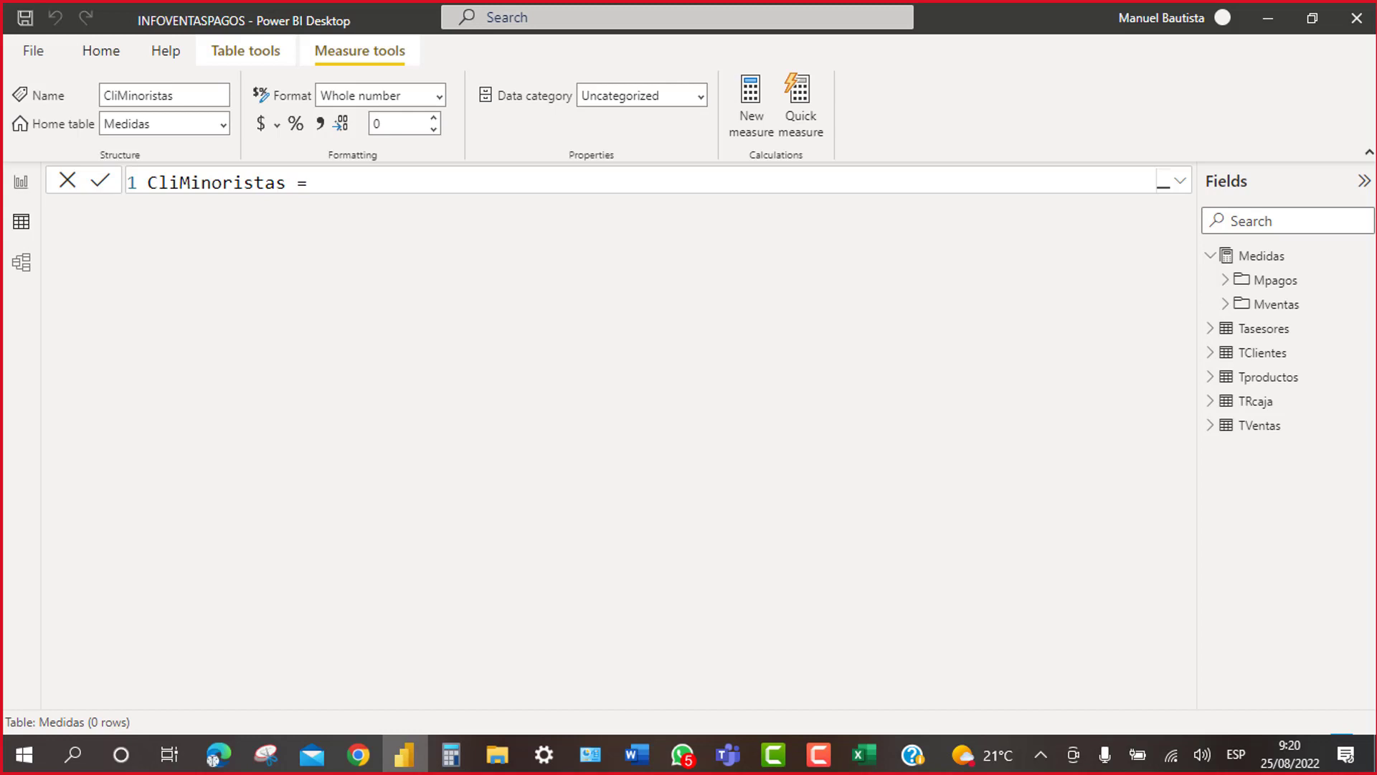
pyautogui.click(1232, 309)
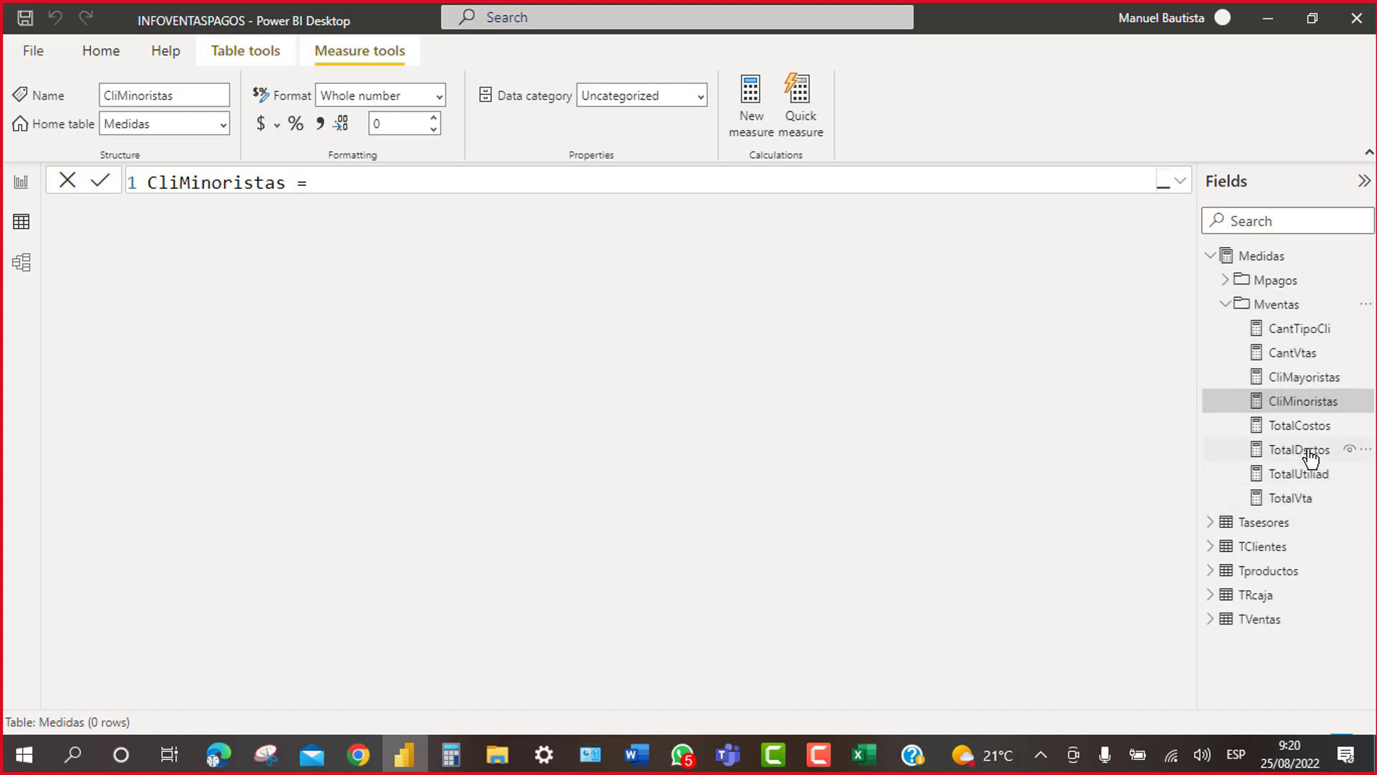
# Step: Review the full CliMinoristas formula, then return to the Descuentos report page
pyautogui.click(1181, 186)
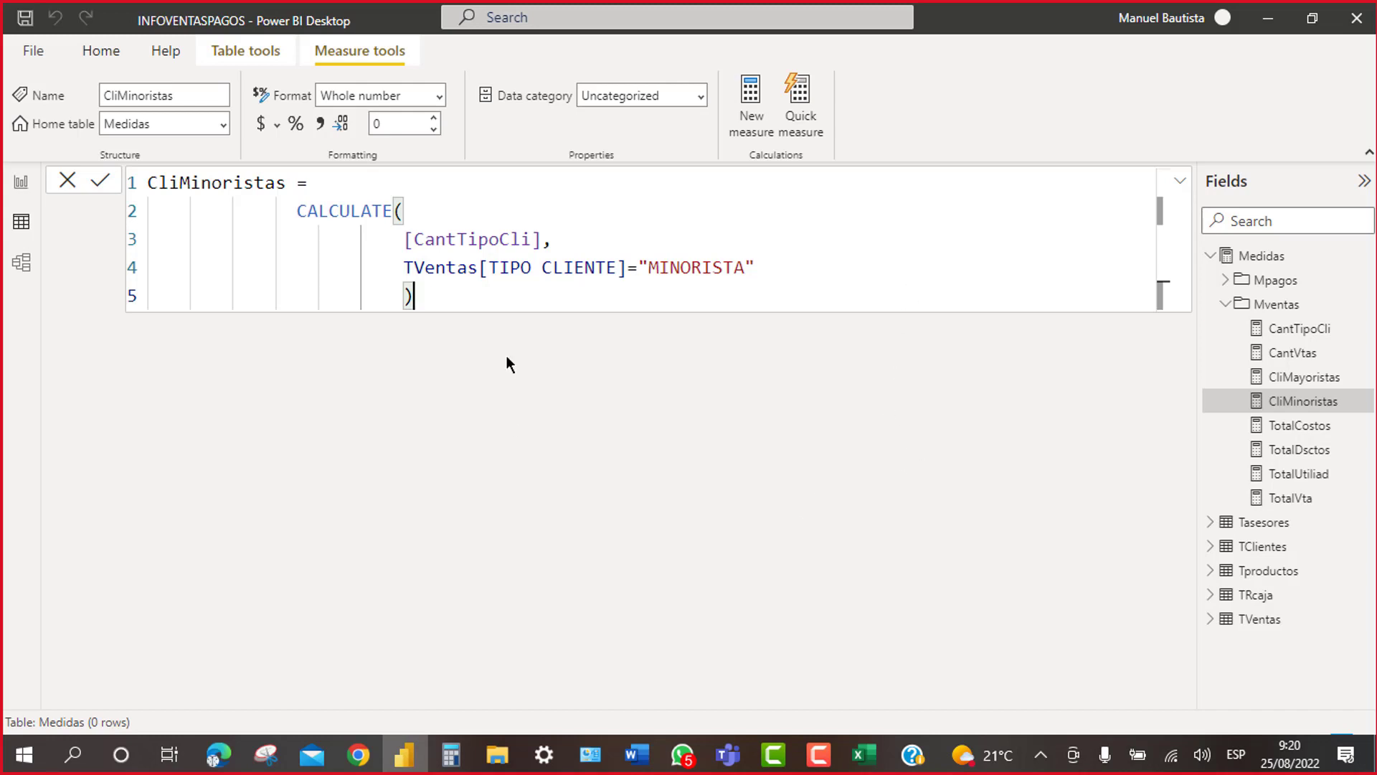
pyautogui.click(1179, 185)
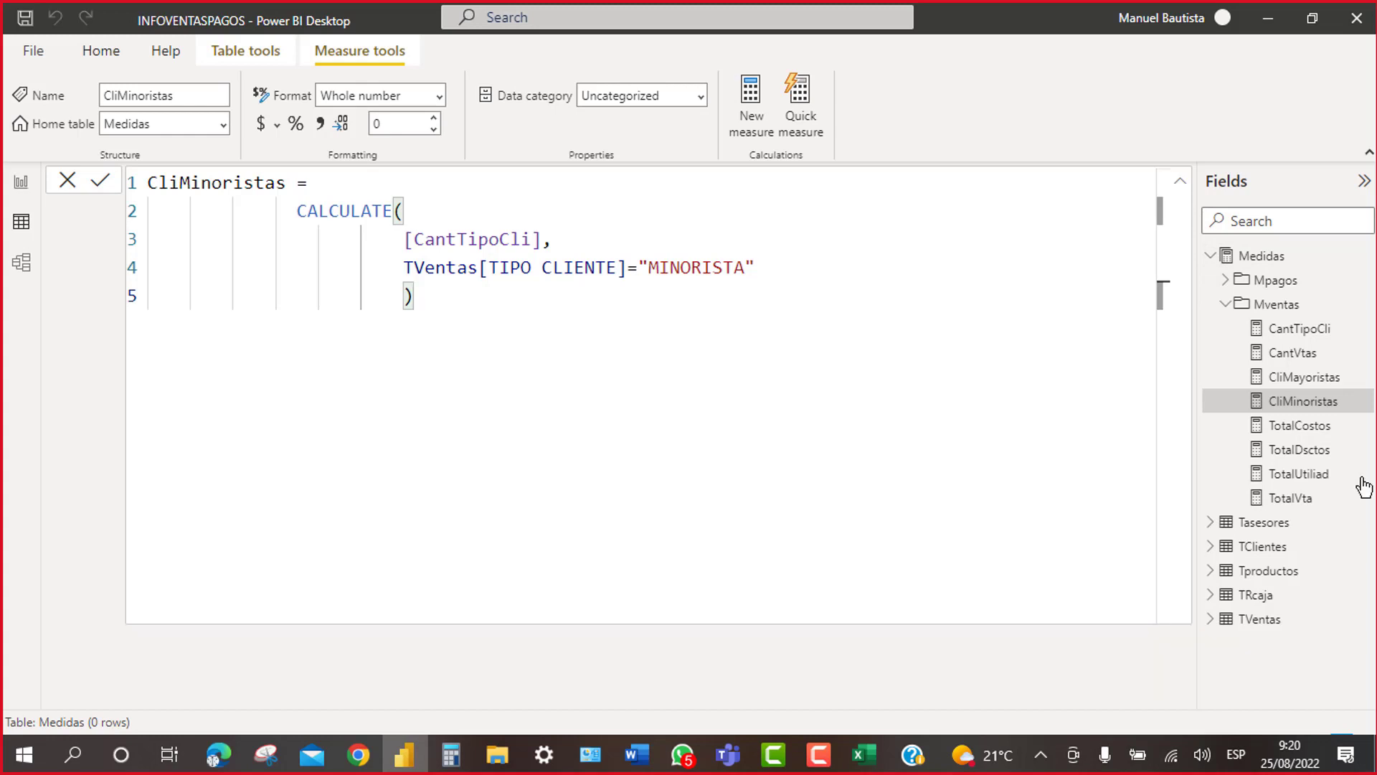
pyautogui.click(1182, 185)
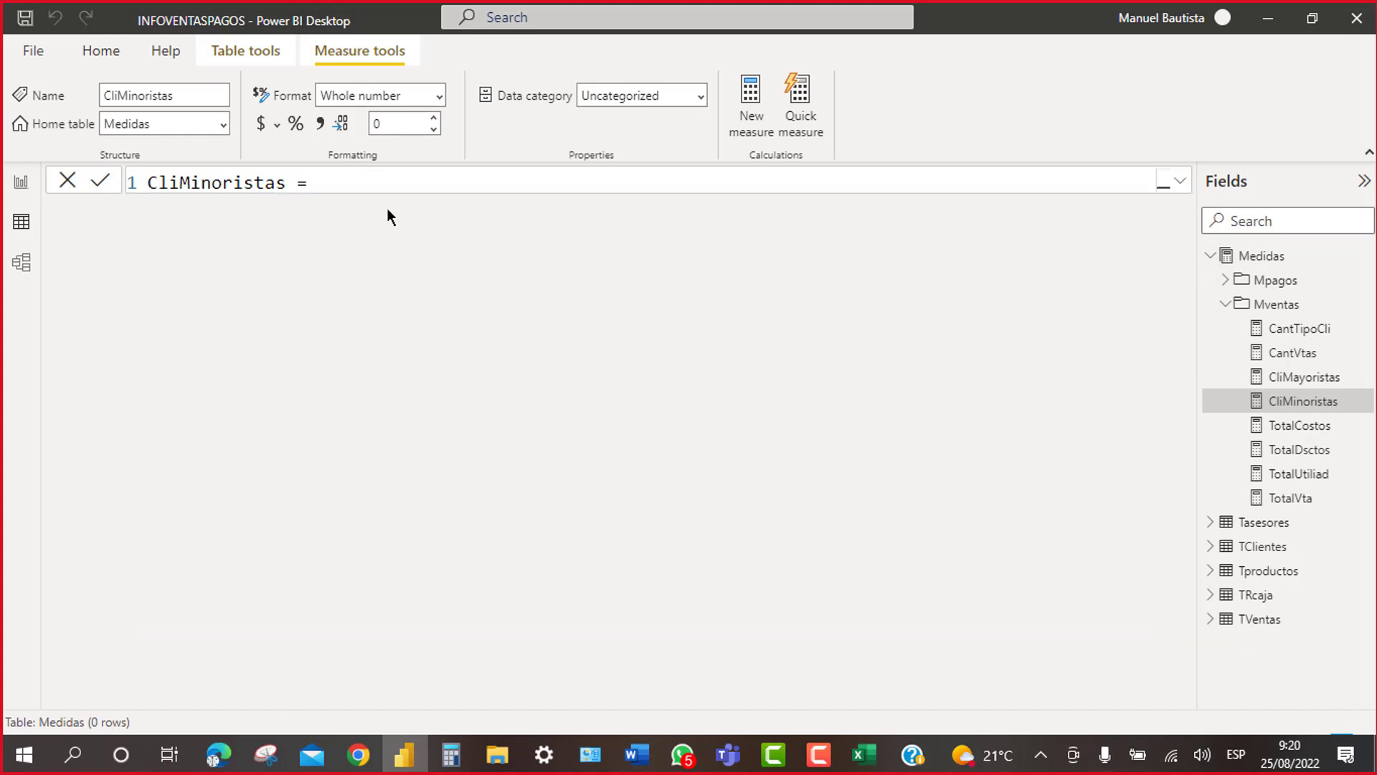
pyautogui.click(23, 185)
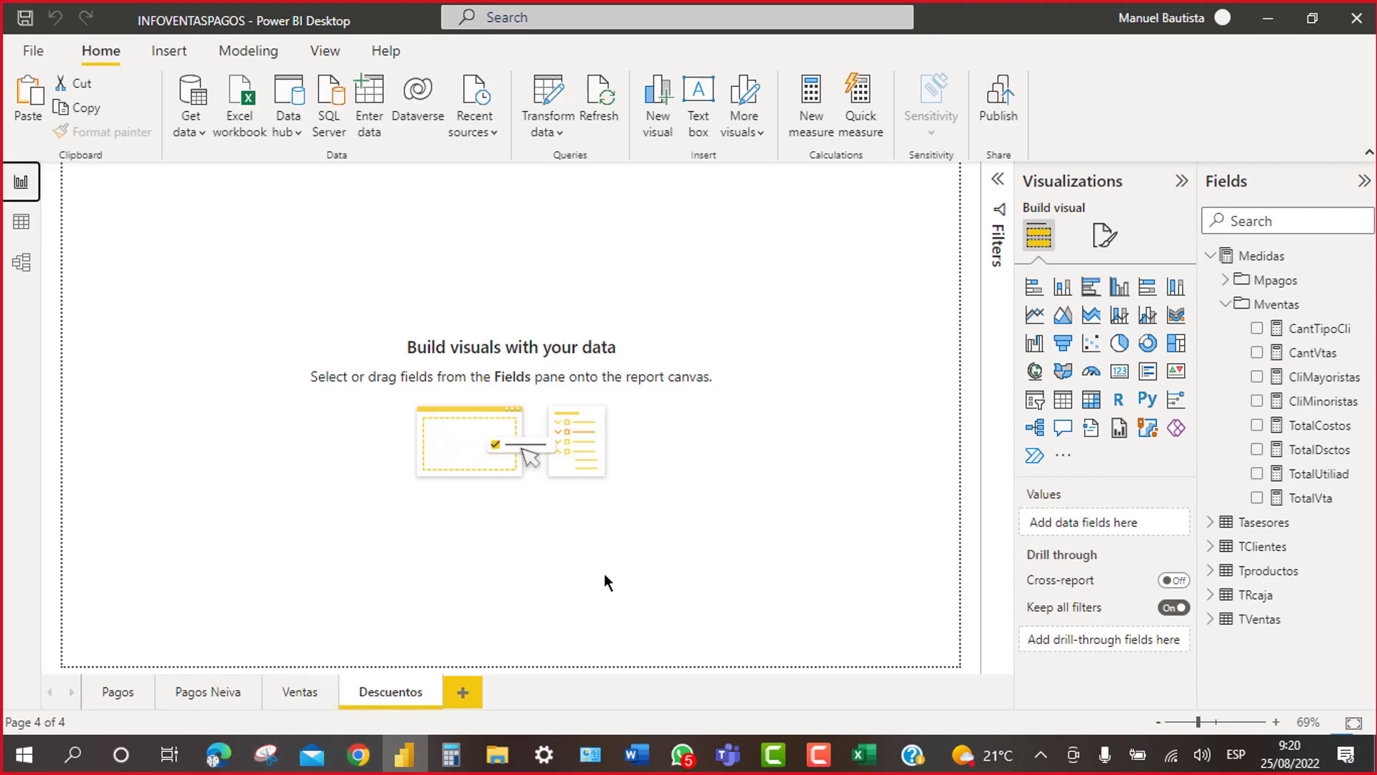
# Step: Open the CliMinoristas measure's formula and re-indent [CantTipoCli] on line 3
pyautogui.click(370, 692)
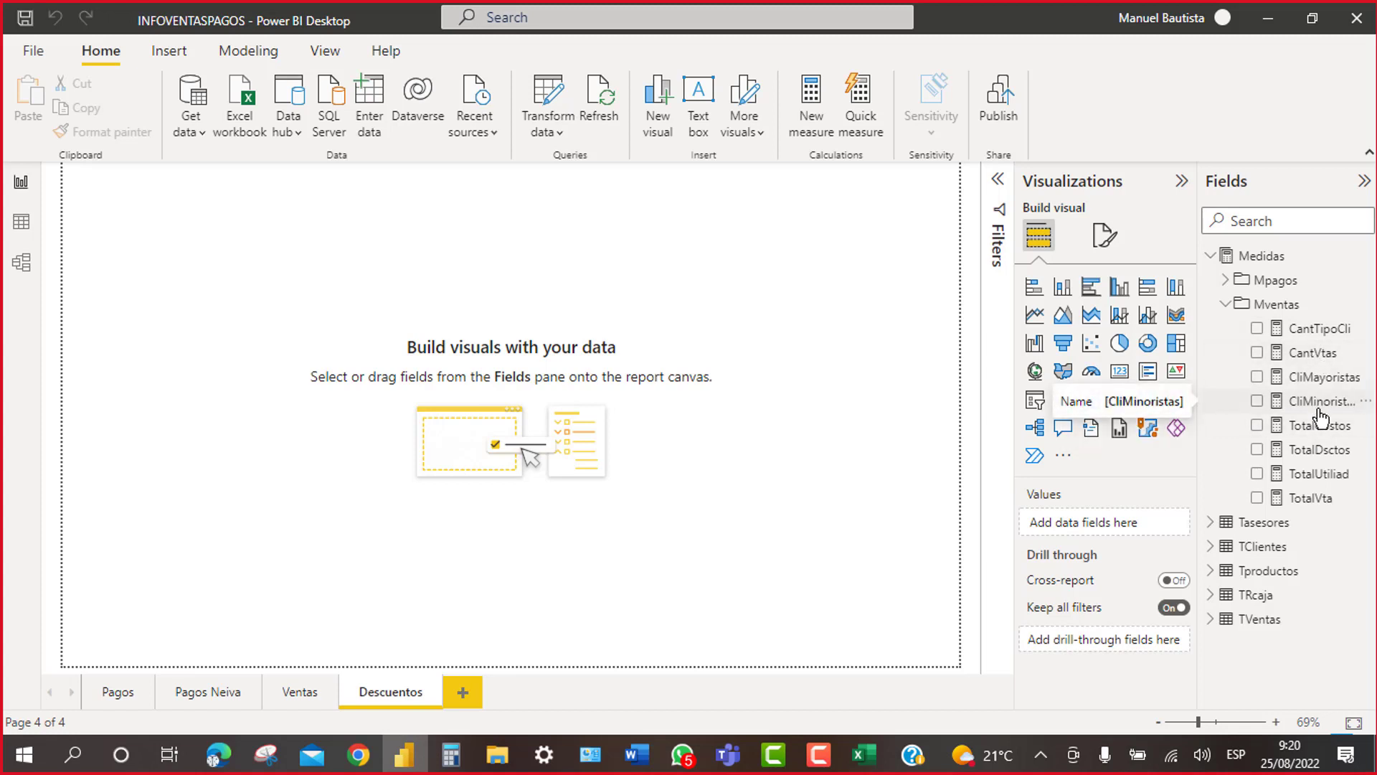
pyautogui.click(1326, 406)
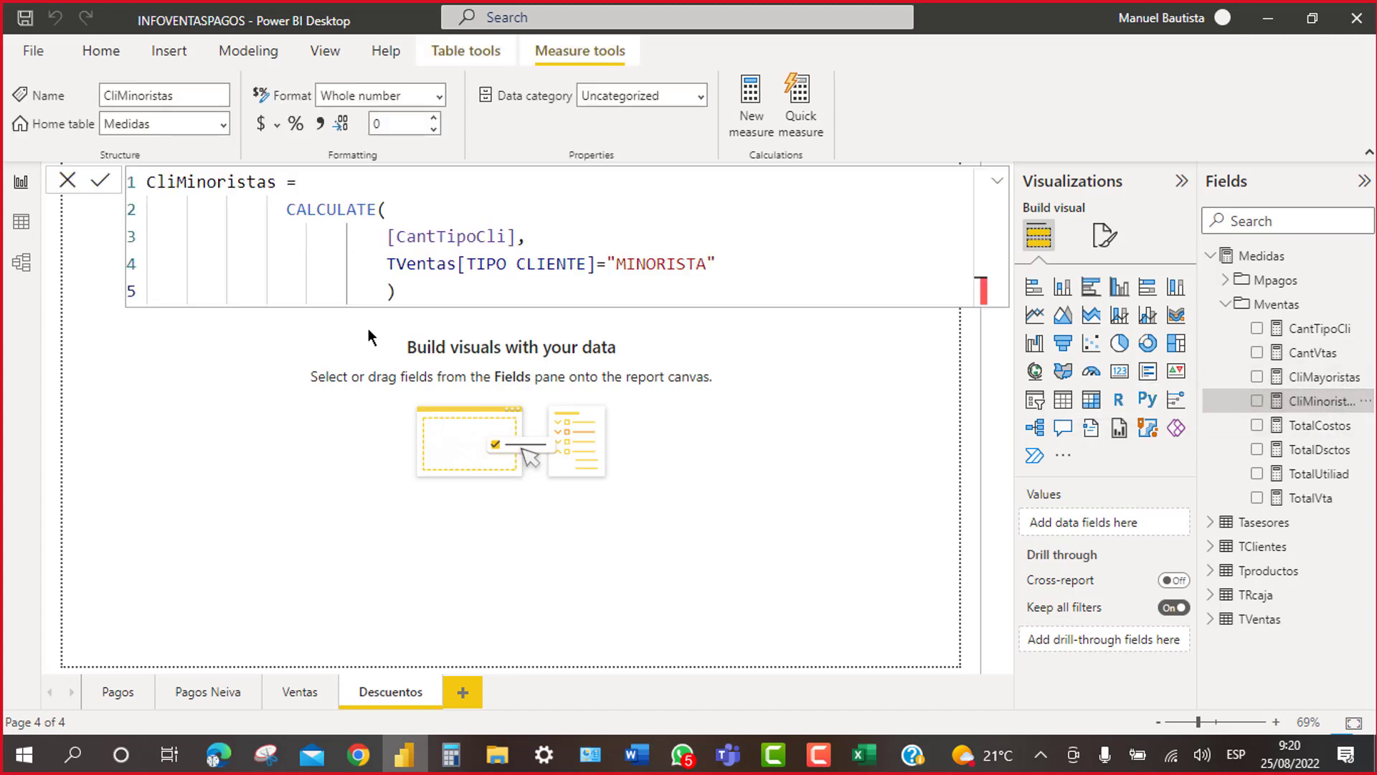
pyautogui.click(368, 237)
pyautogui.press('BackSpace')
pyautogui.press('BackSpace')
pyautogui.press('BackSpace')
pyautogui.press('BackSpace')
pyautogui.press('BackSpace')
pyautogui.press('BackSpace')
pyautogui.press('BackSpace')
pyautogui.press('BackSpace')
pyautogui.press('BackSpace')
pyautogui.press('BackSpace')
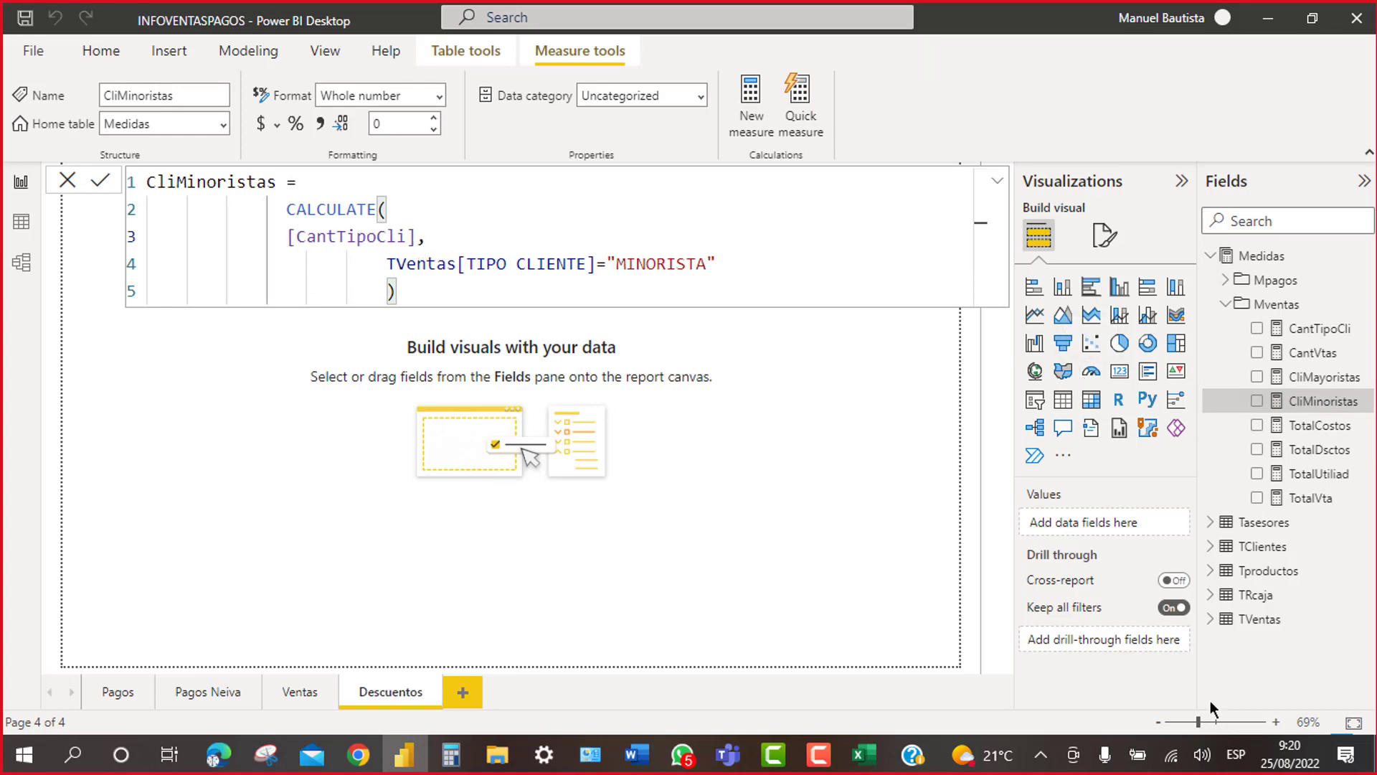
pyautogui.press('space')
pyautogui.press('space')
pyautogui.press('space')
pyautogui.press('space')
pyautogui.press('space')
pyautogui.press('space')
pyautogui.press('space')
pyautogui.press('space')
pyautogui.press('space')
pyautogui.press('space')
pyautogui.press('space')
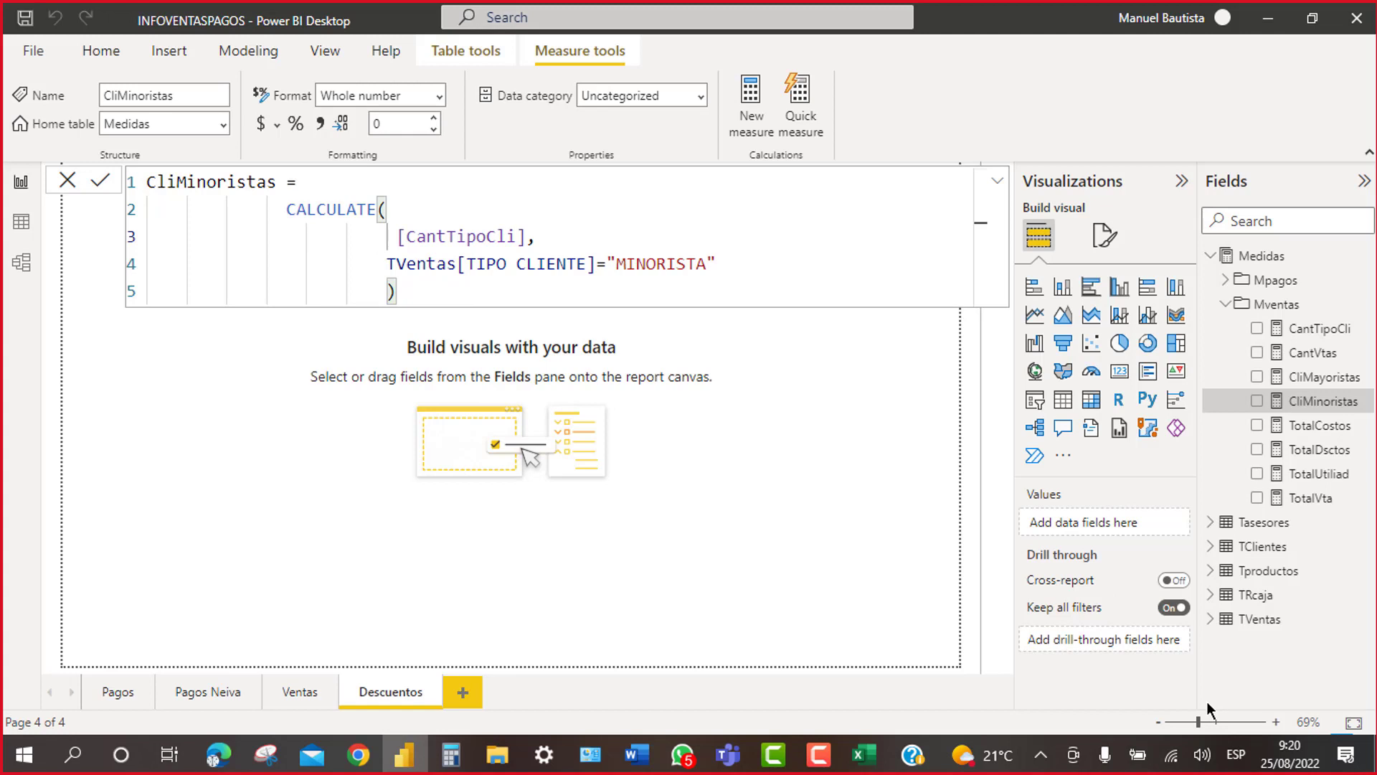
pyautogui.press('BackSpace')
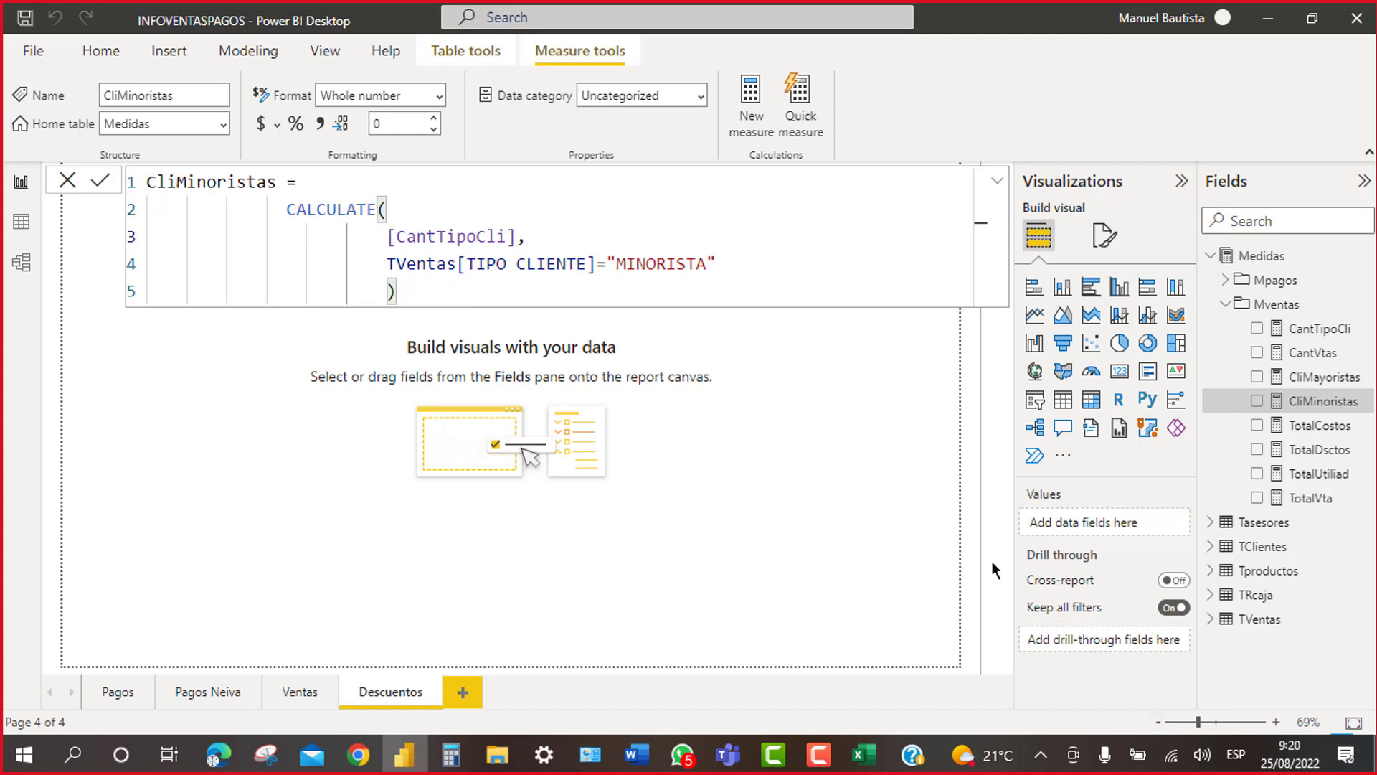
# Step: Join the CliMinoristas closing parenthesis onto line 4 and apply the measure
pyautogui.click(416, 295)
pyautogui.click(725, 267)
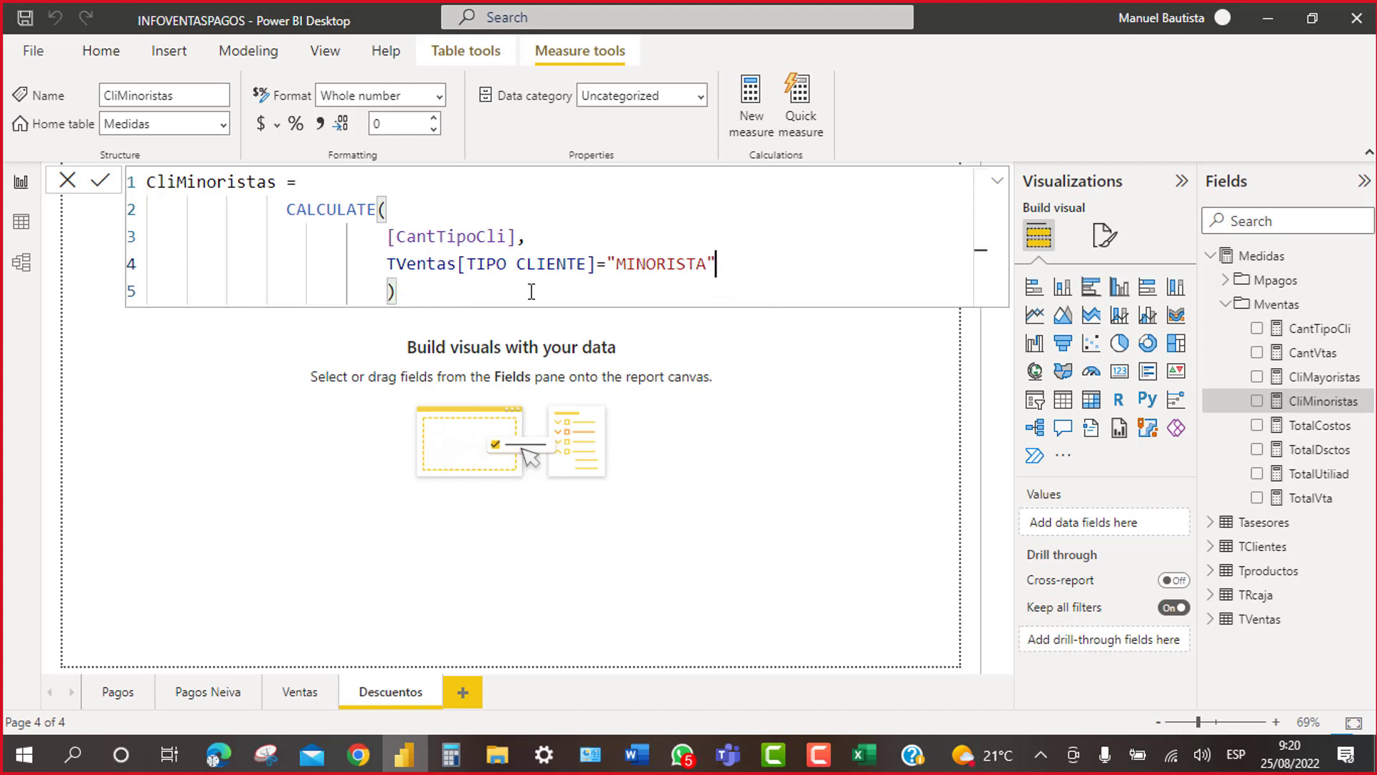
pyautogui.click(382, 209)
pyautogui.click(394, 292)
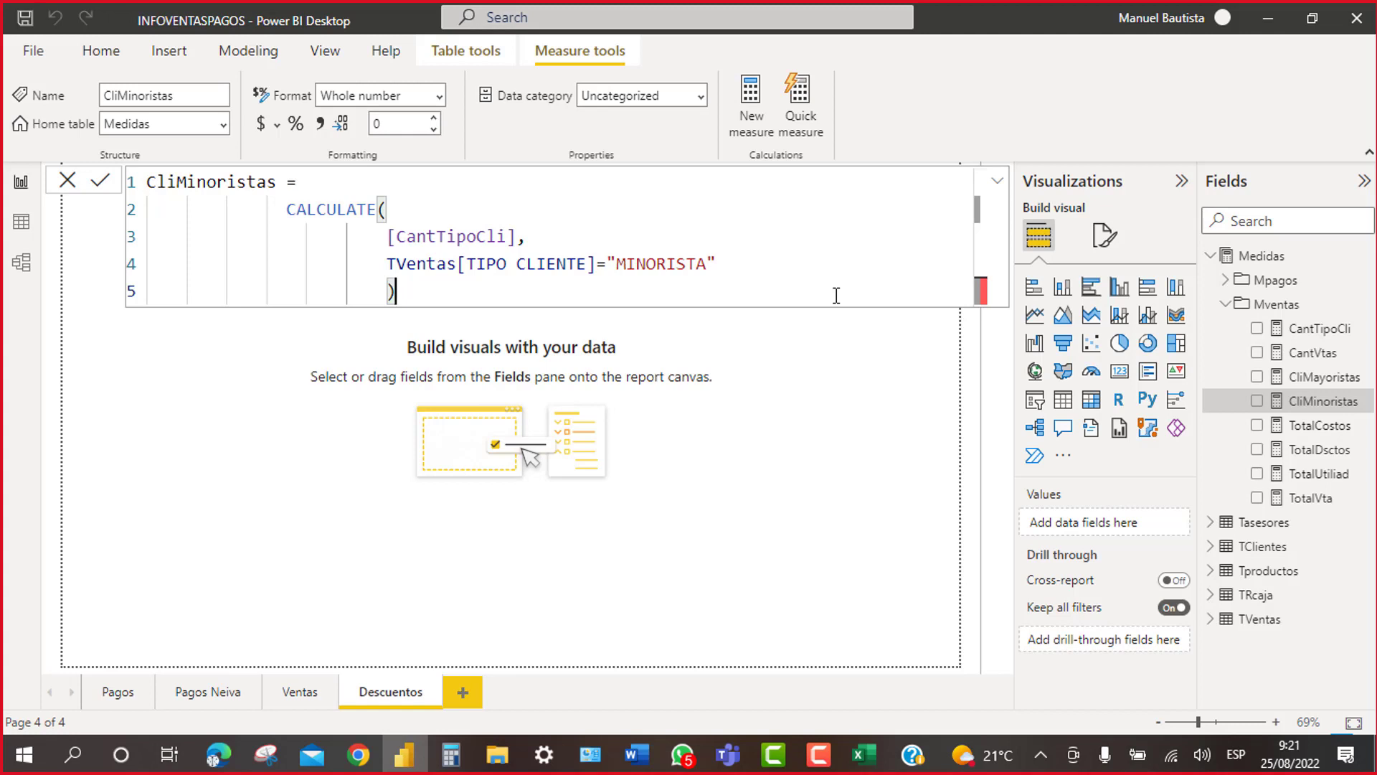
pyautogui.click(742, 262)
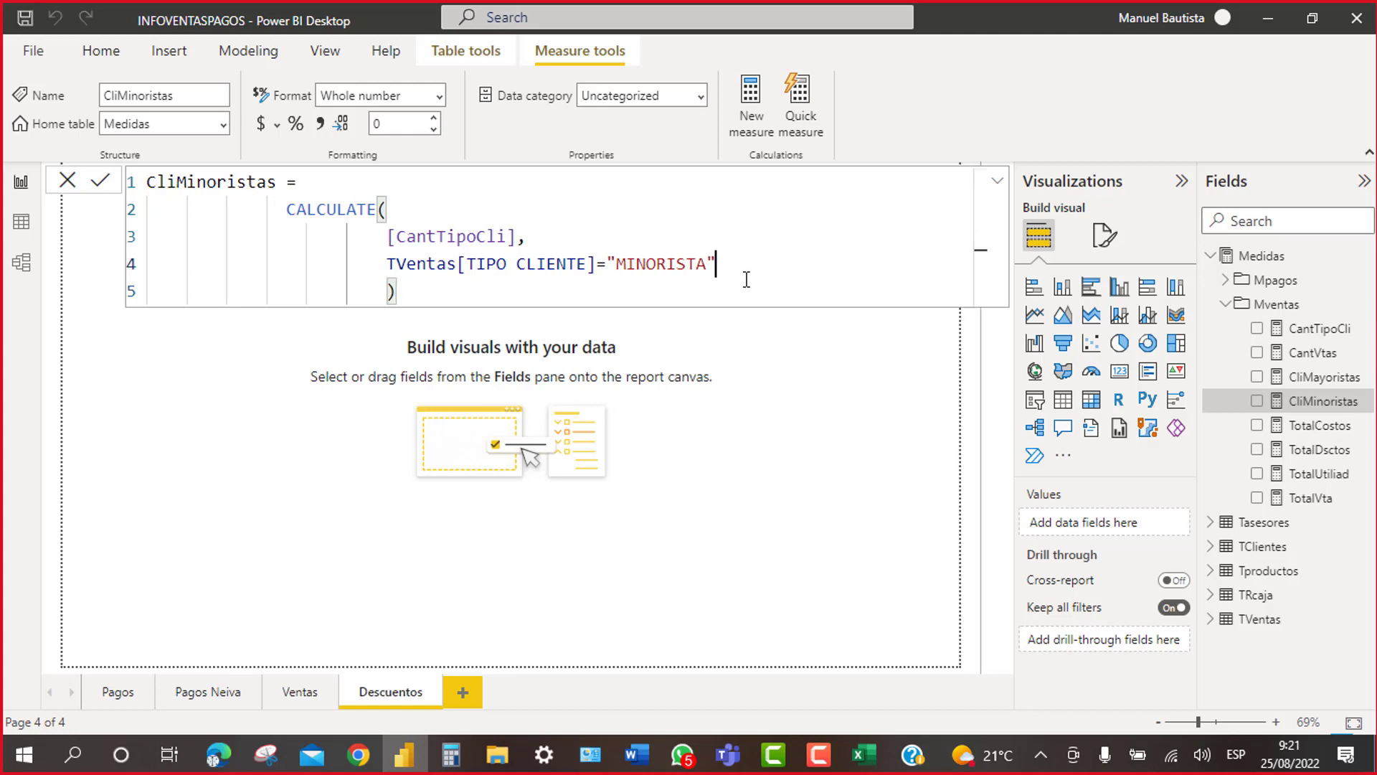
pyautogui.click(377, 291)
pyautogui.press('BackSpace')
pyautogui.press('BackSpace')
pyautogui.press('BackSpace')
pyautogui.press('BackSpace')
pyautogui.press('BackSpace')
pyautogui.press('BackSpace')
pyautogui.press('BackSpace')
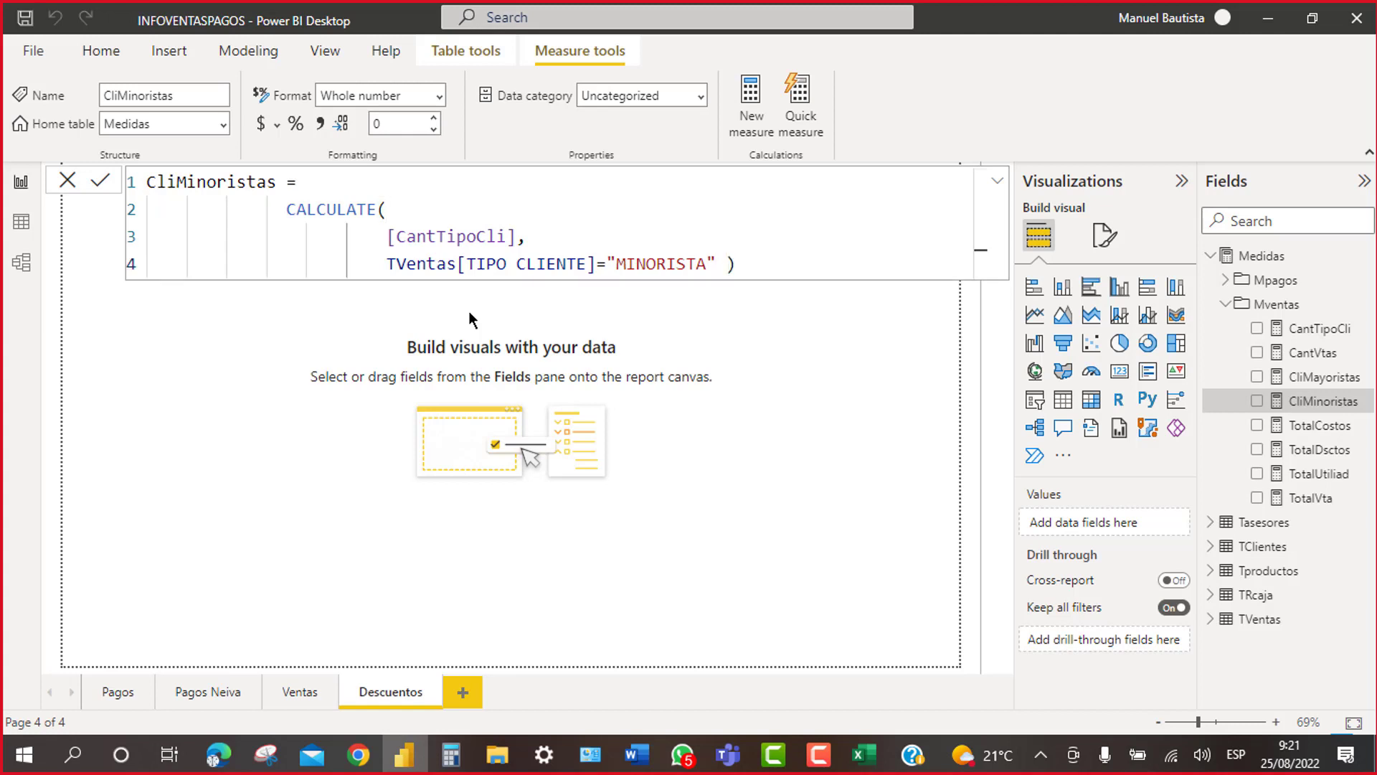
pyautogui.press('Return')
# Step: Move the closing parenthesis to the start of its own line 5 and commit the measure
pyautogui.click(729, 263)
pyautogui.hotkey('shift', 'Return')
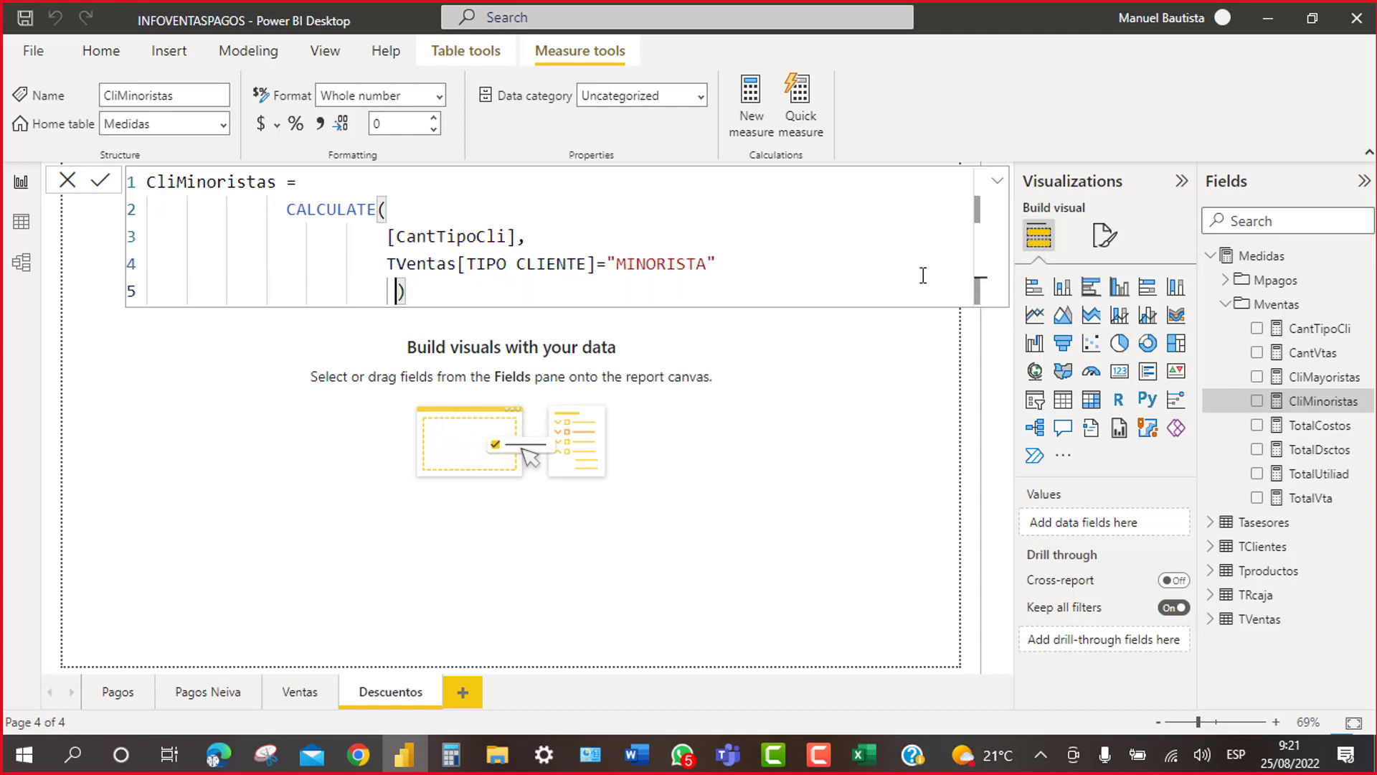
pyautogui.press('BackSpace')
pyautogui.press('BackSpace')
pyautogui.press('BackSpace')
pyautogui.press('BackSpace')
pyautogui.press('BackSpace')
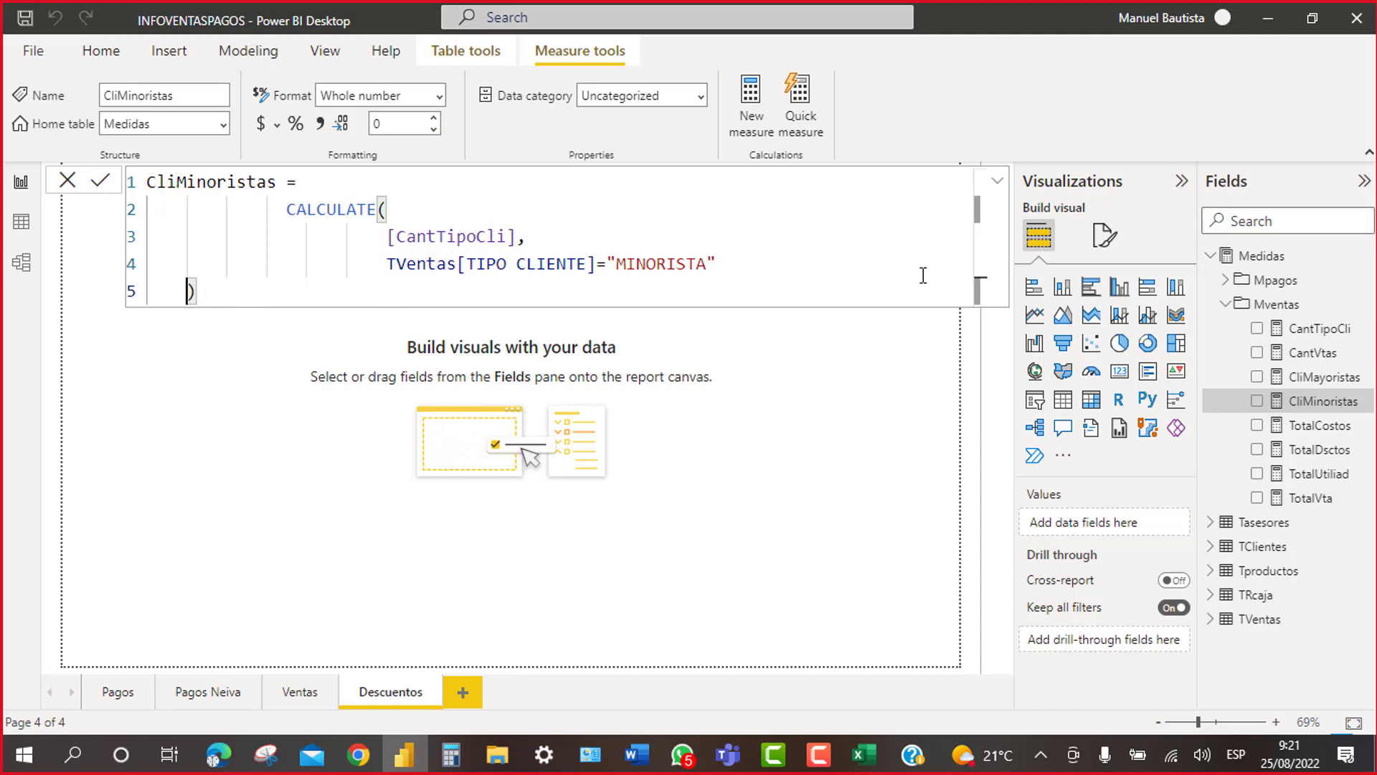
pyautogui.press('BackSpace')
pyautogui.click(100, 183)
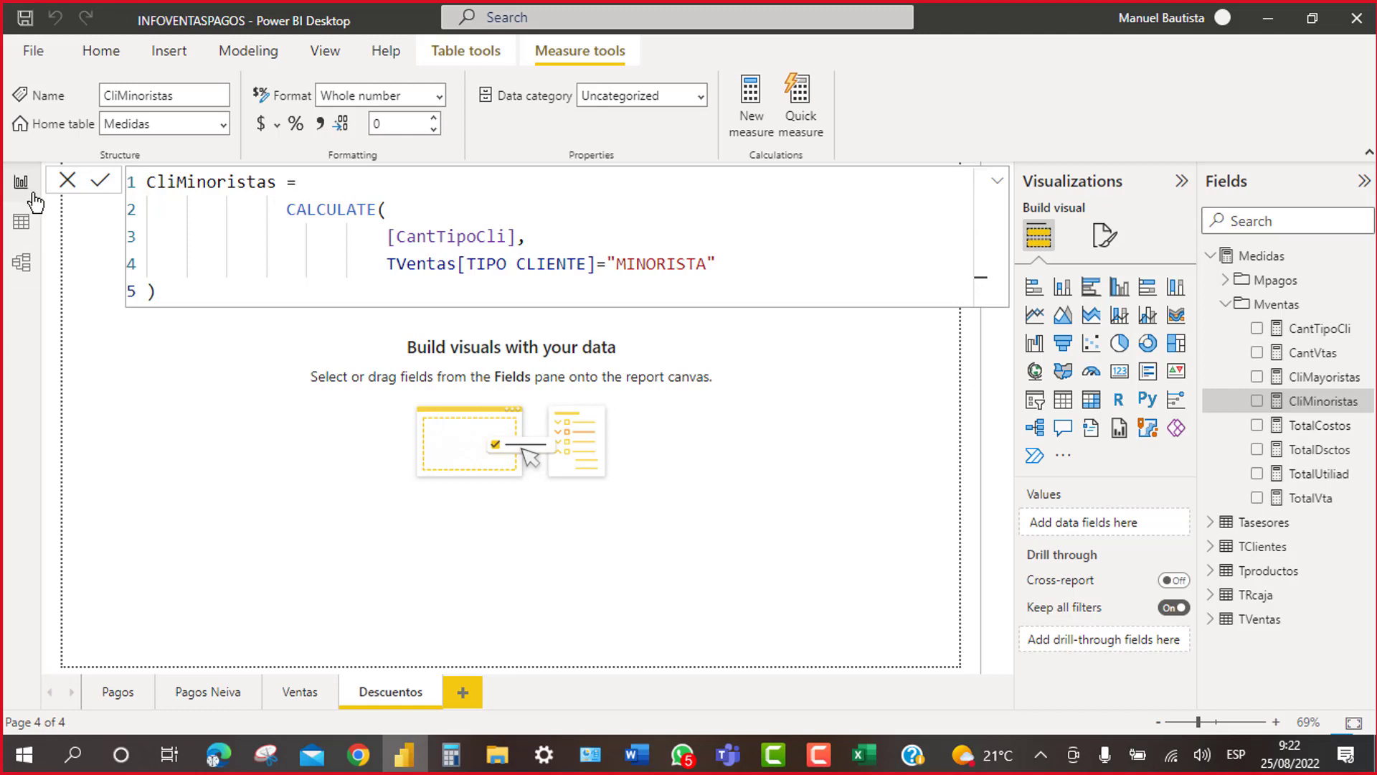
# Step: Return to Report view, collapse the formula bar, and open the Ventas page
pyautogui.click(36, 199)
pyautogui.click(997, 184)
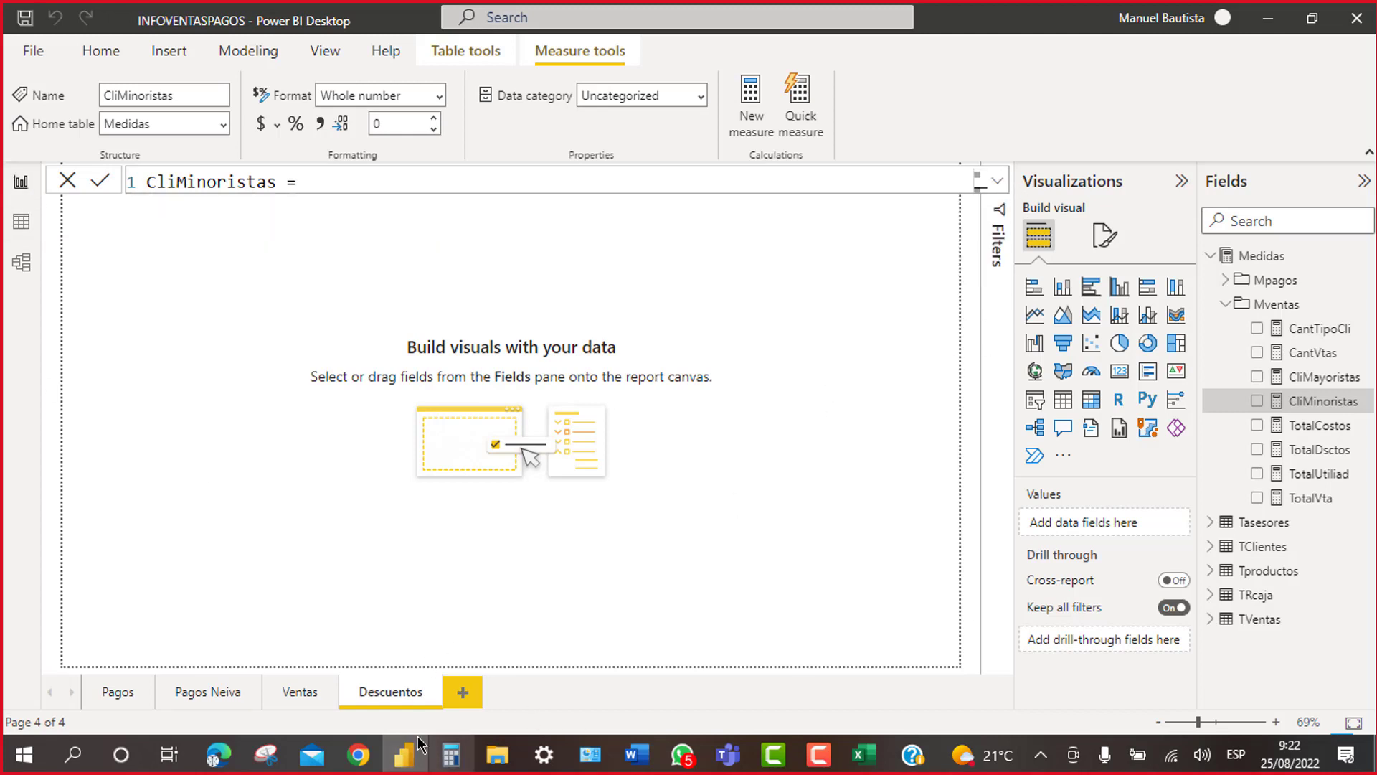
pyautogui.click(294, 694)
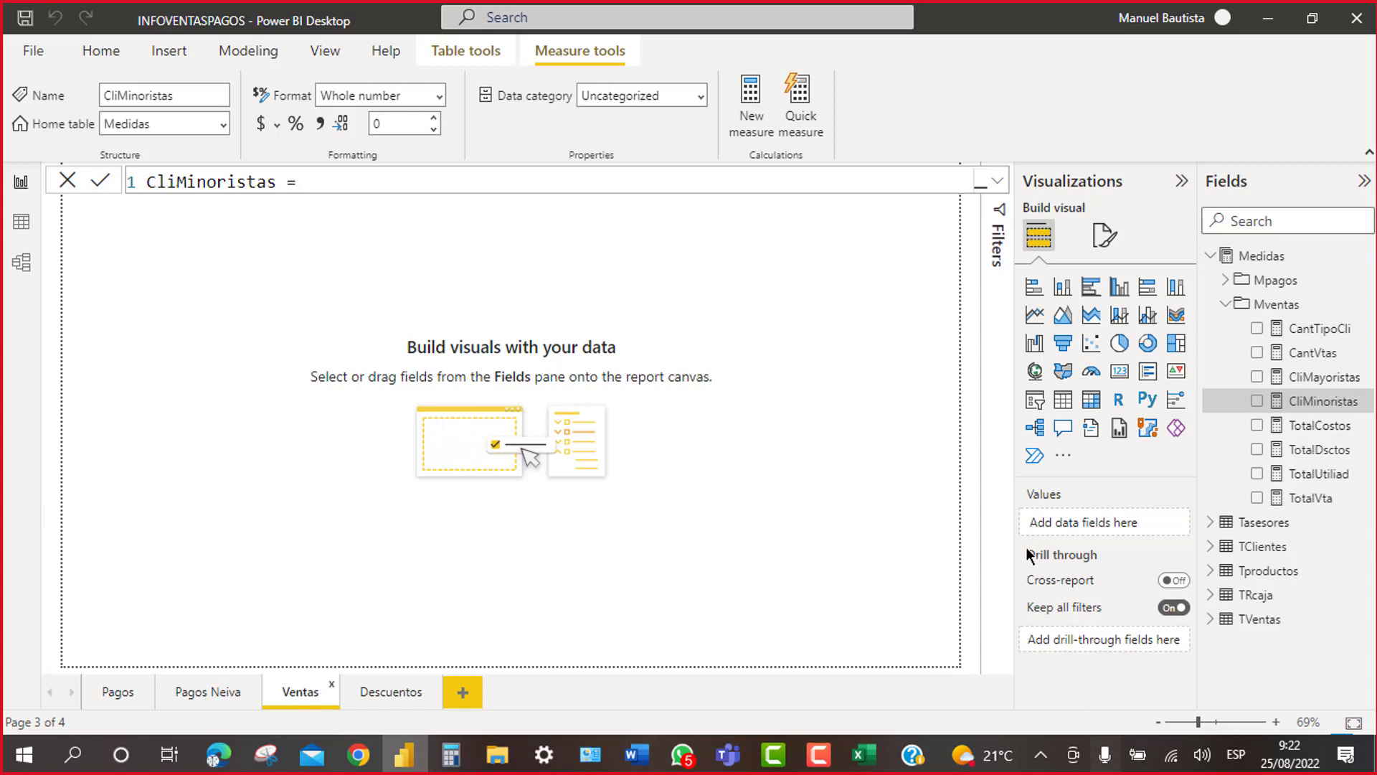
# Step: Add an empty table visual, move it down-right, and collapse the Mventas and Medidas field groups
pyautogui.click(1068, 409)
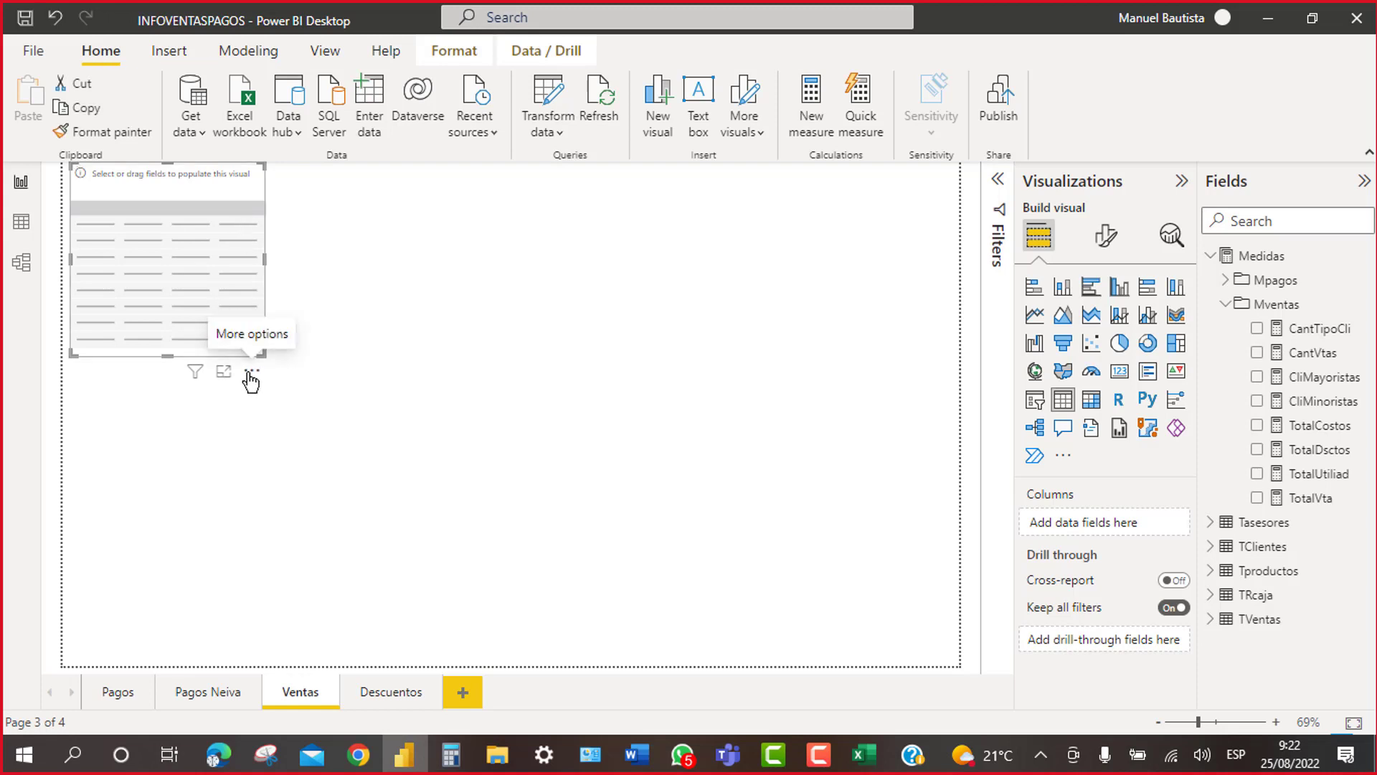
pyautogui.moveTo(249, 376); pyautogui.dragTo(278, 453)
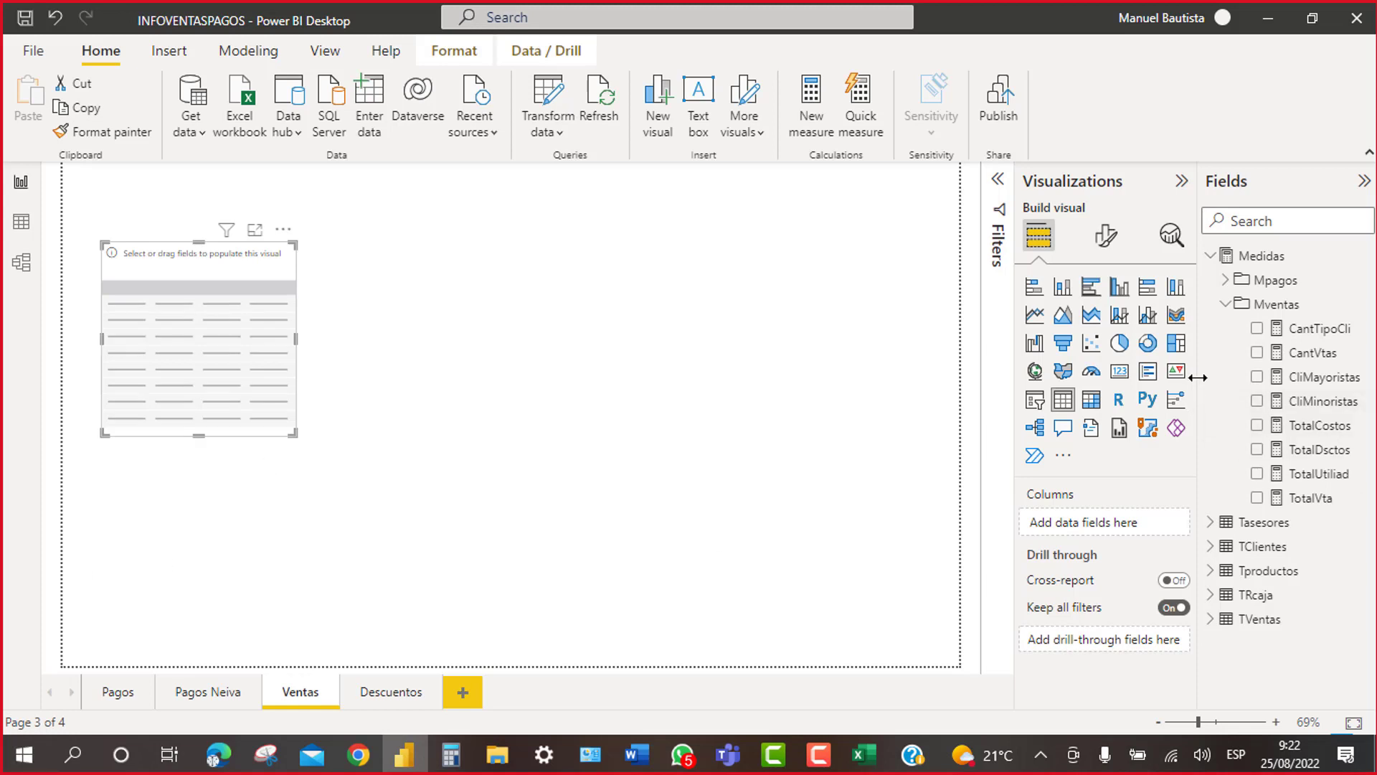
pyautogui.click(1225, 304)
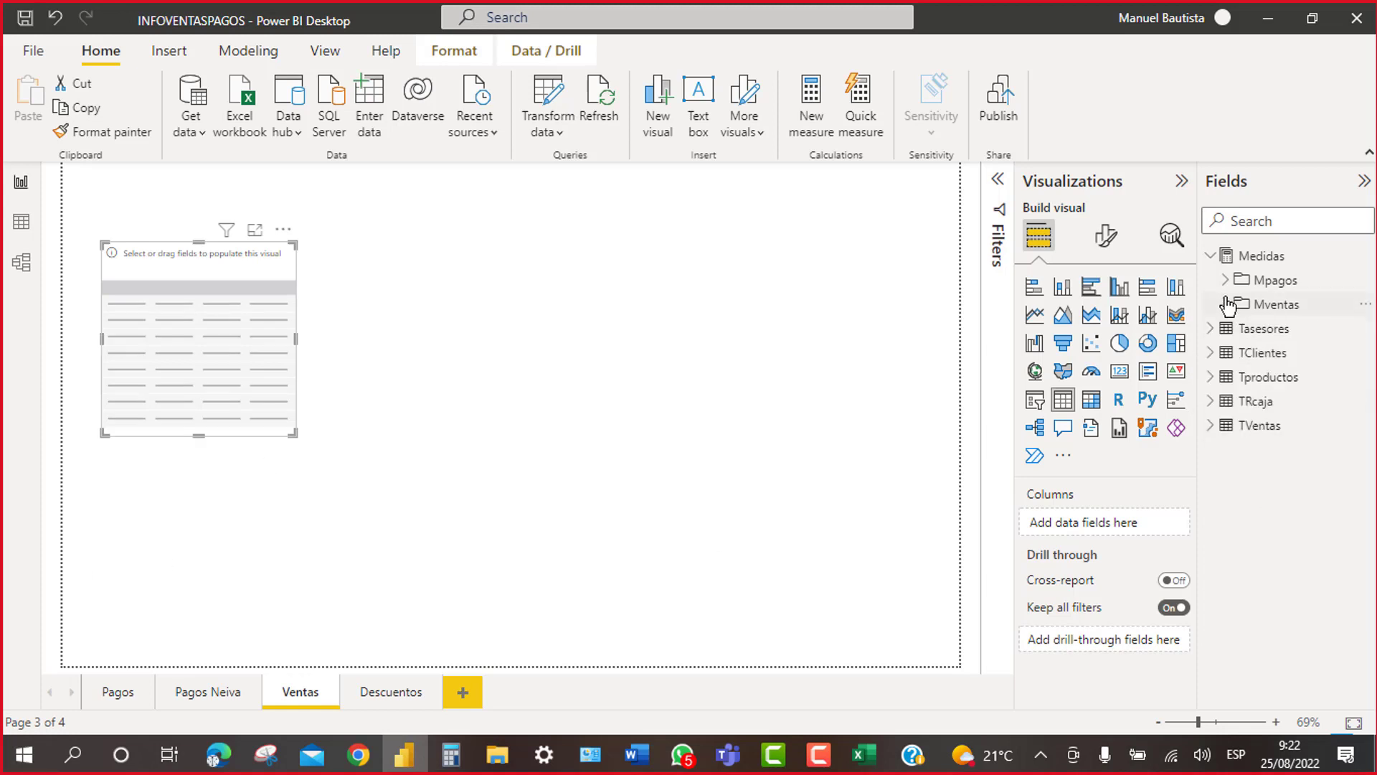
pyautogui.click(1211, 256)
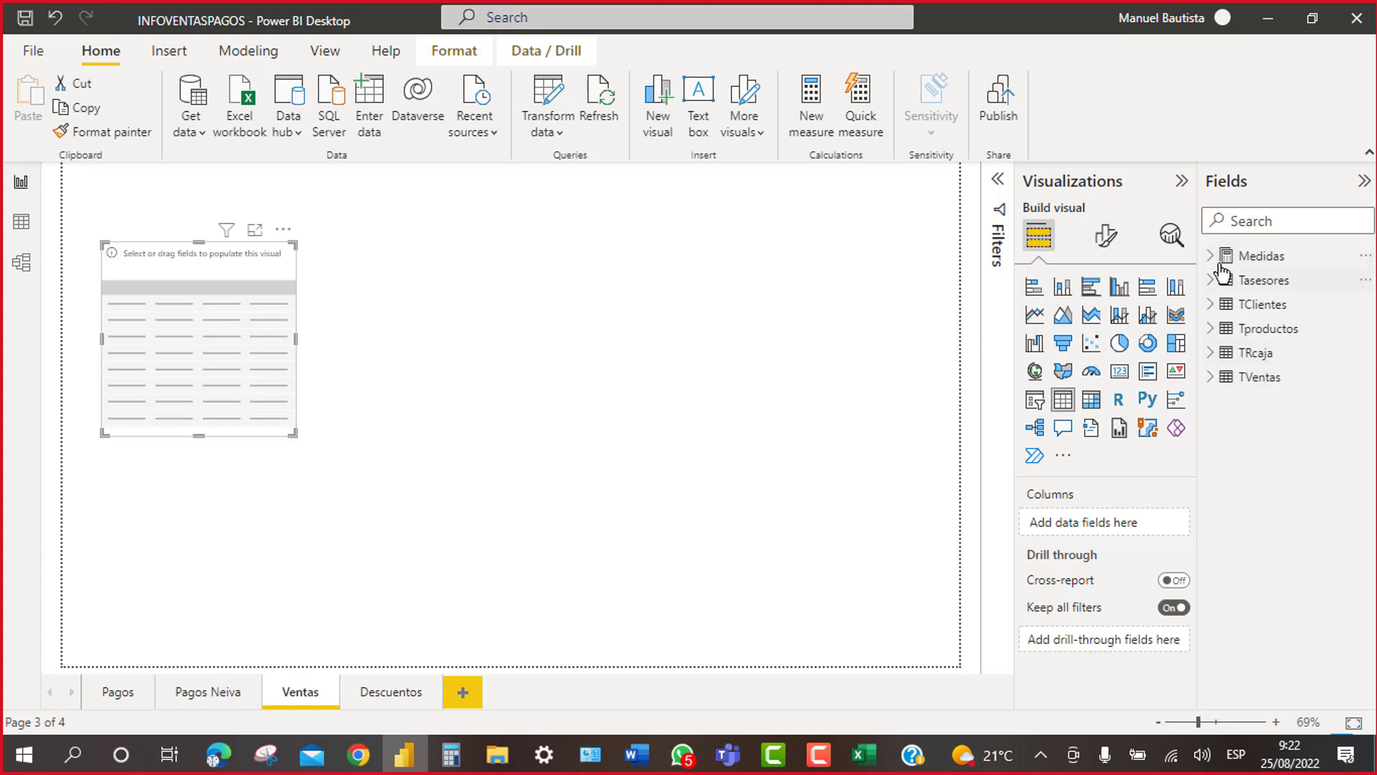
# Step: Add TVentas BODEGA to the table, listing ACOPY through PRINCIPAL, and nudge it down
pyautogui.click(1212, 377)
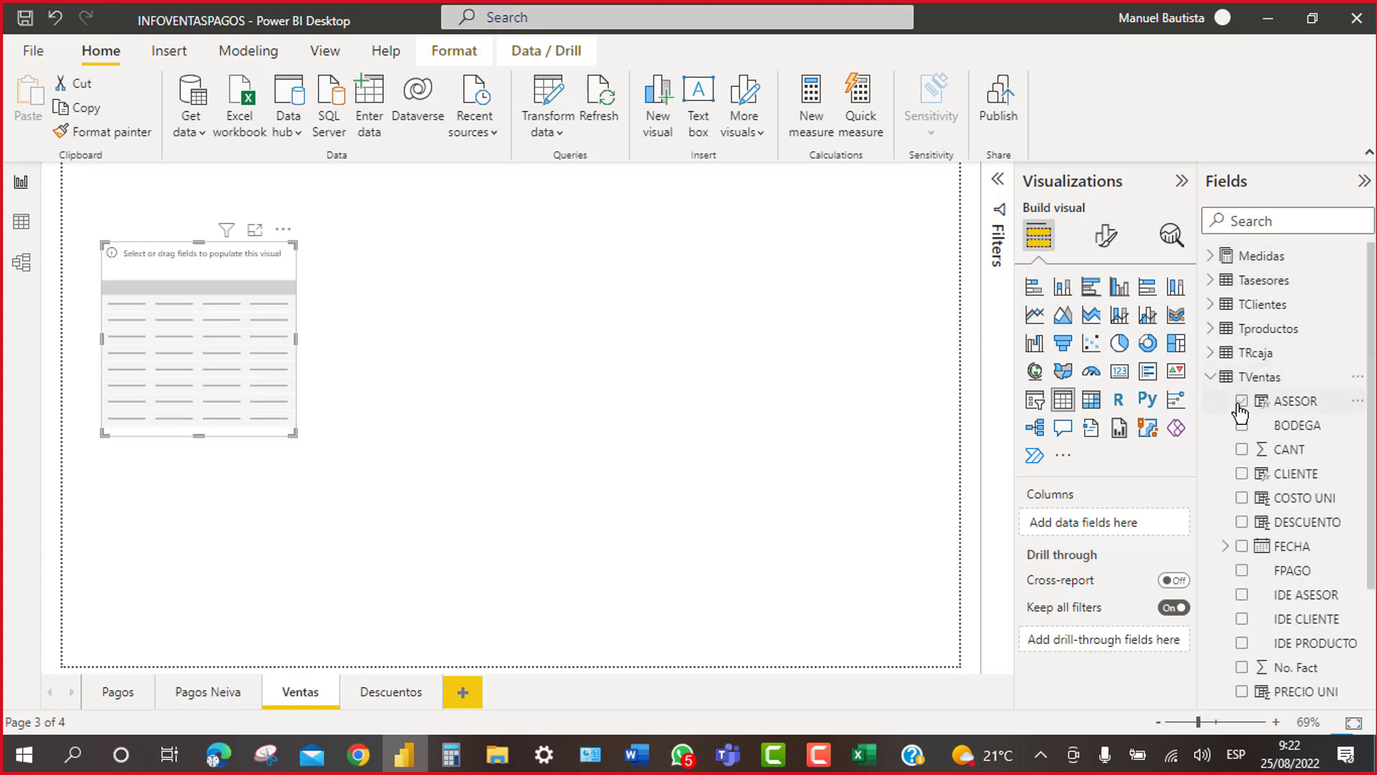
pyautogui.scroll(-3, 1344, 547)
pyautogui.scroll(3, 1343, 547)
pyautogui.click(1243, 428)
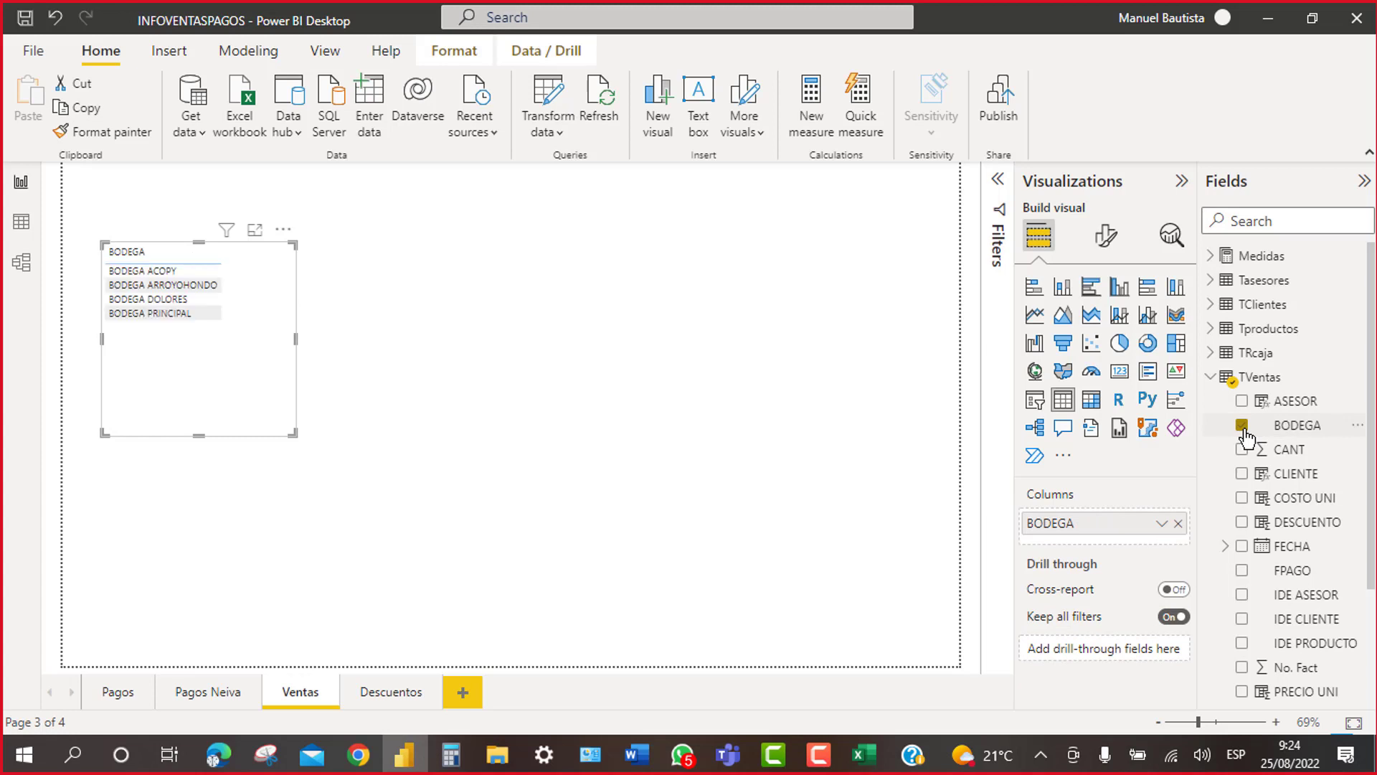
pyautogui.moveTo(169, 382); pyautogui.dragTo(170, 401)
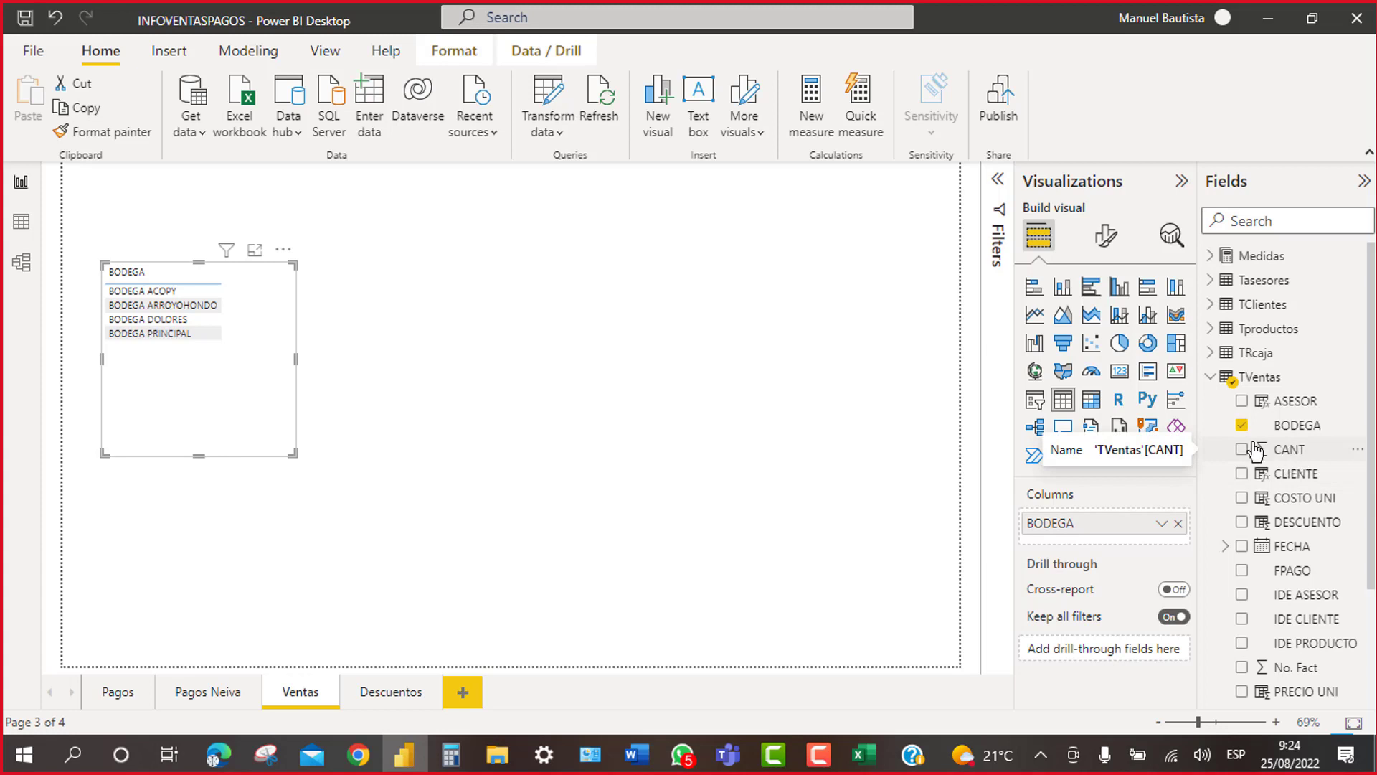
pyautogui.click(1211, 379)
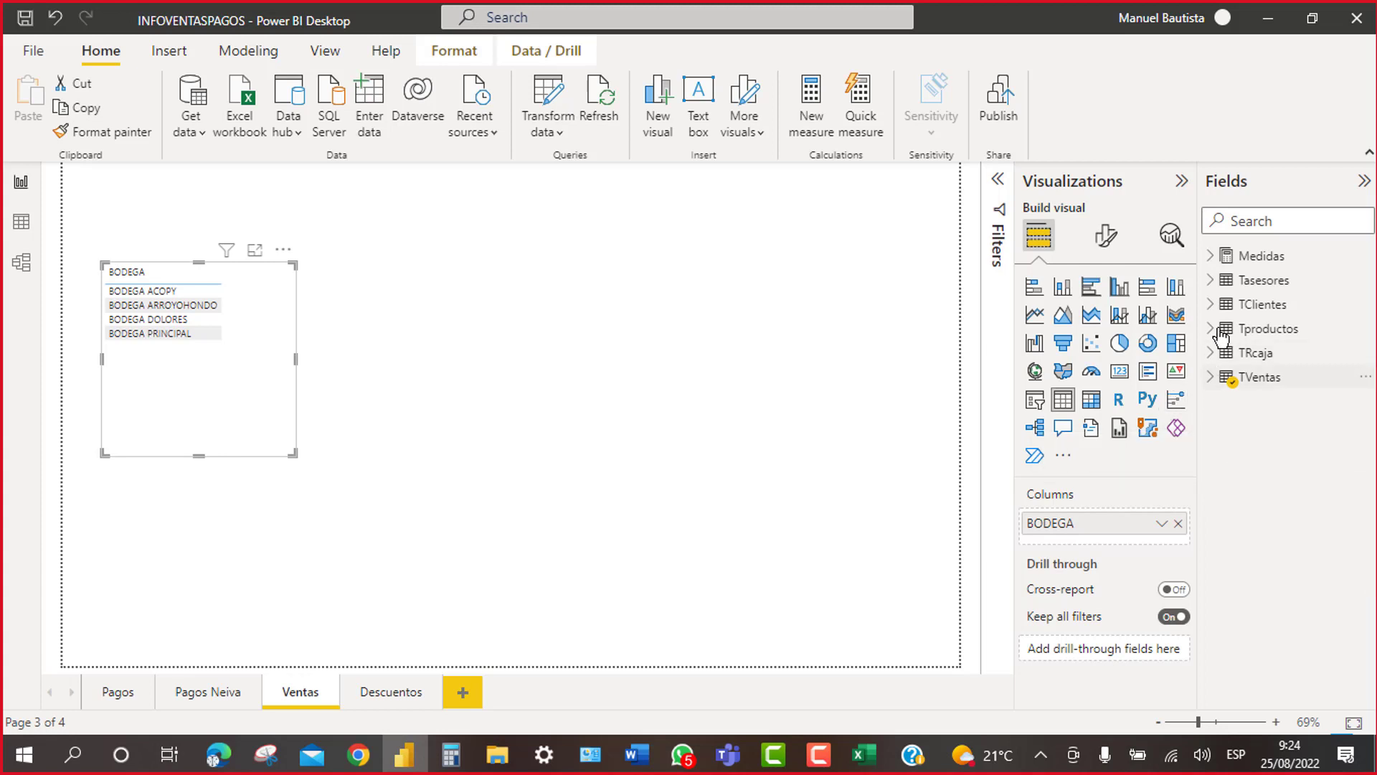
pyautogui.click(1208, 256)
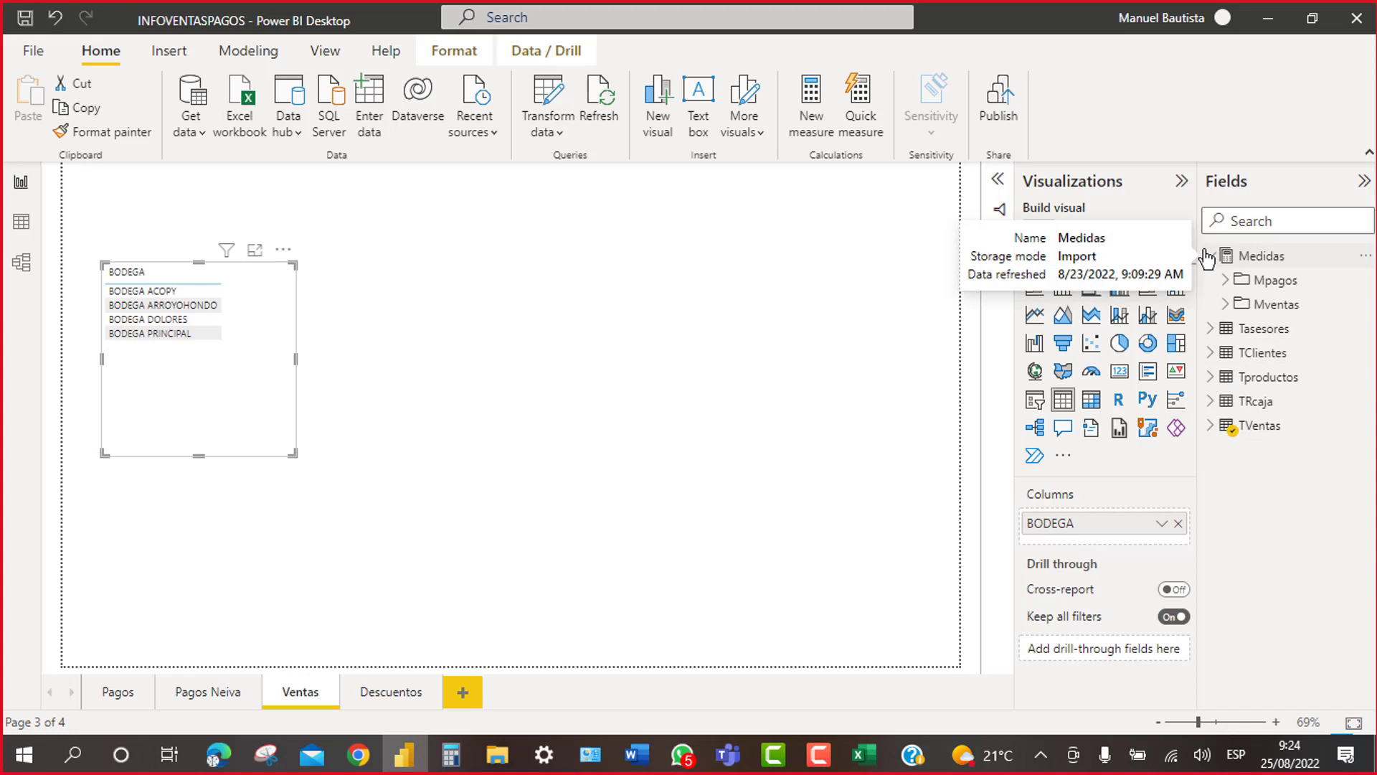
# Step: Add CantVtas and TotalVta to the BODEGA table and widen it to show 3.526.585.560,00
pyautogui.click(1227, 307)
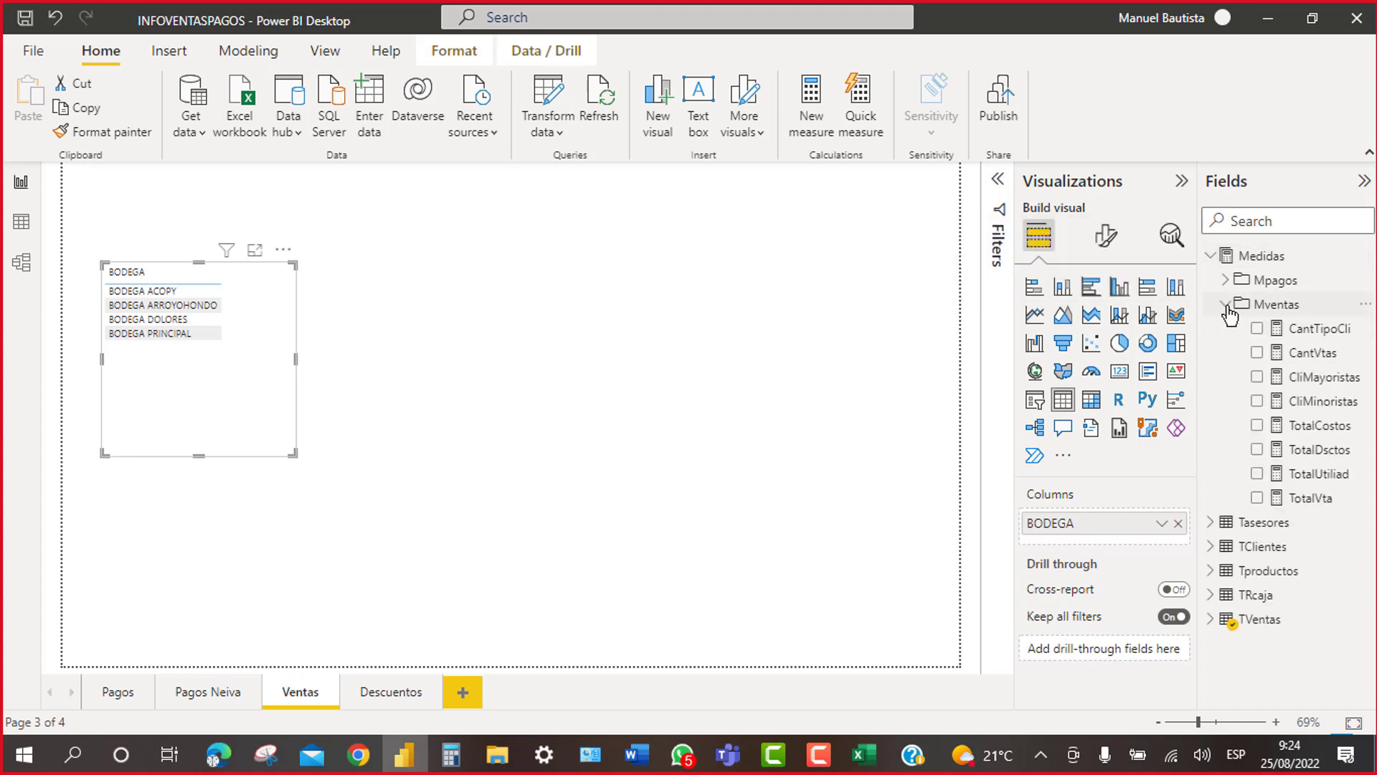
pyautogui.click(1259, 355)
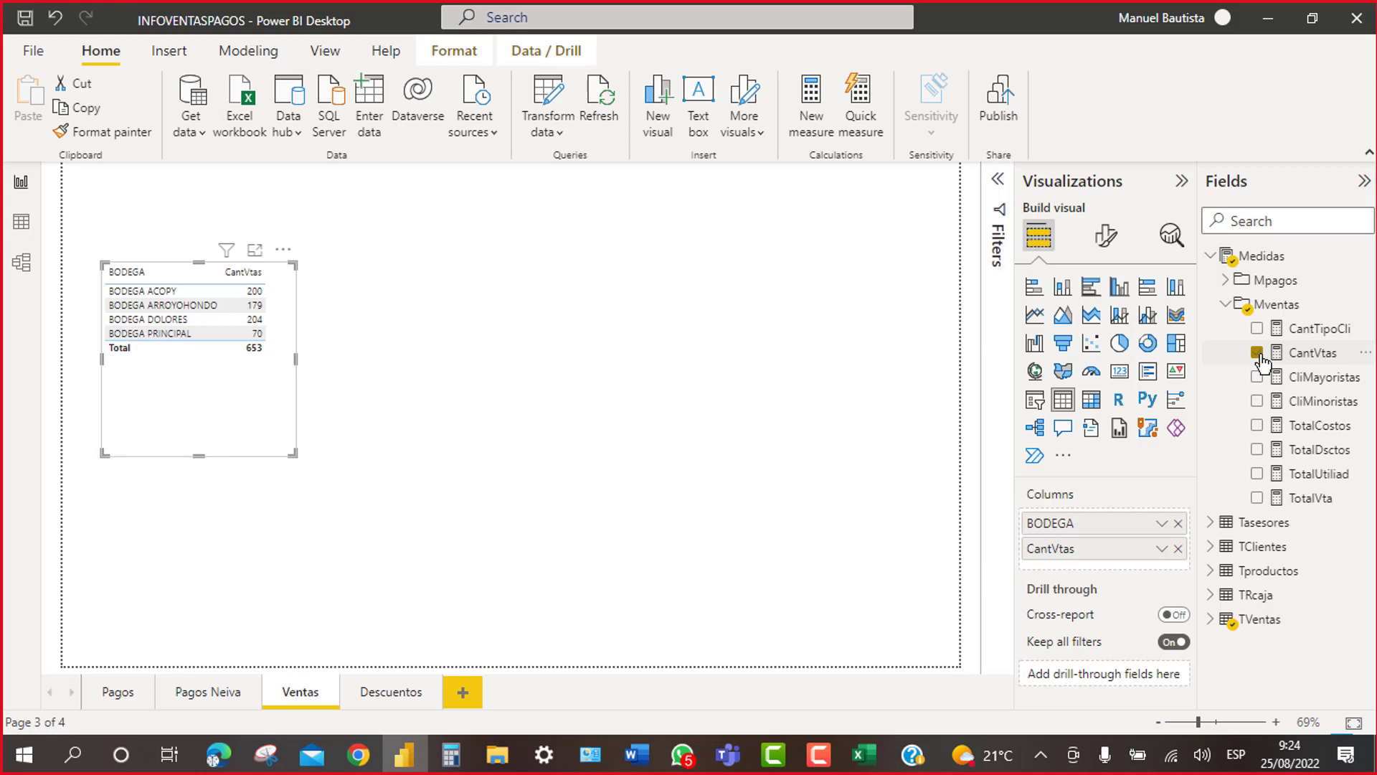
pyautogui.click(1257, 498)
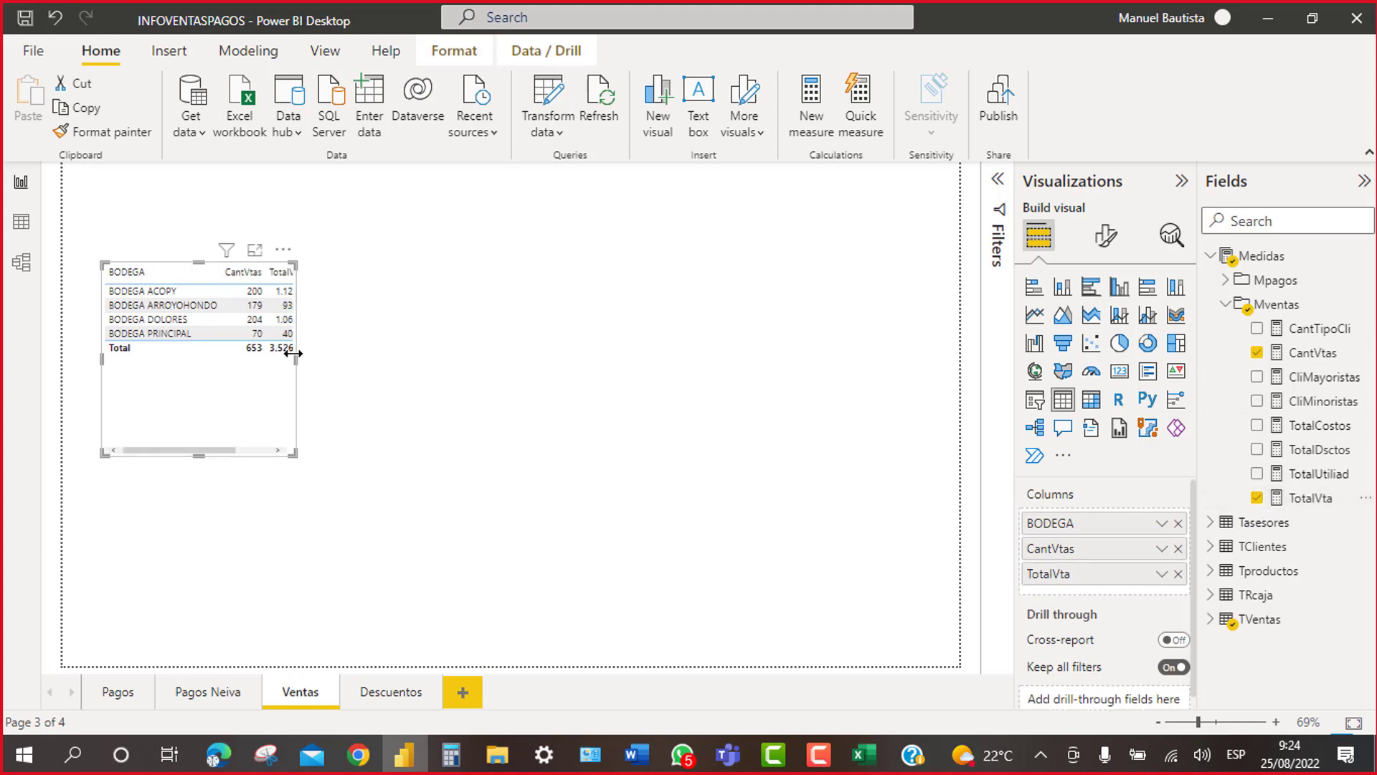
pyautogui.moveTo(296, 363); pyautogui.dragTo(421, 369)
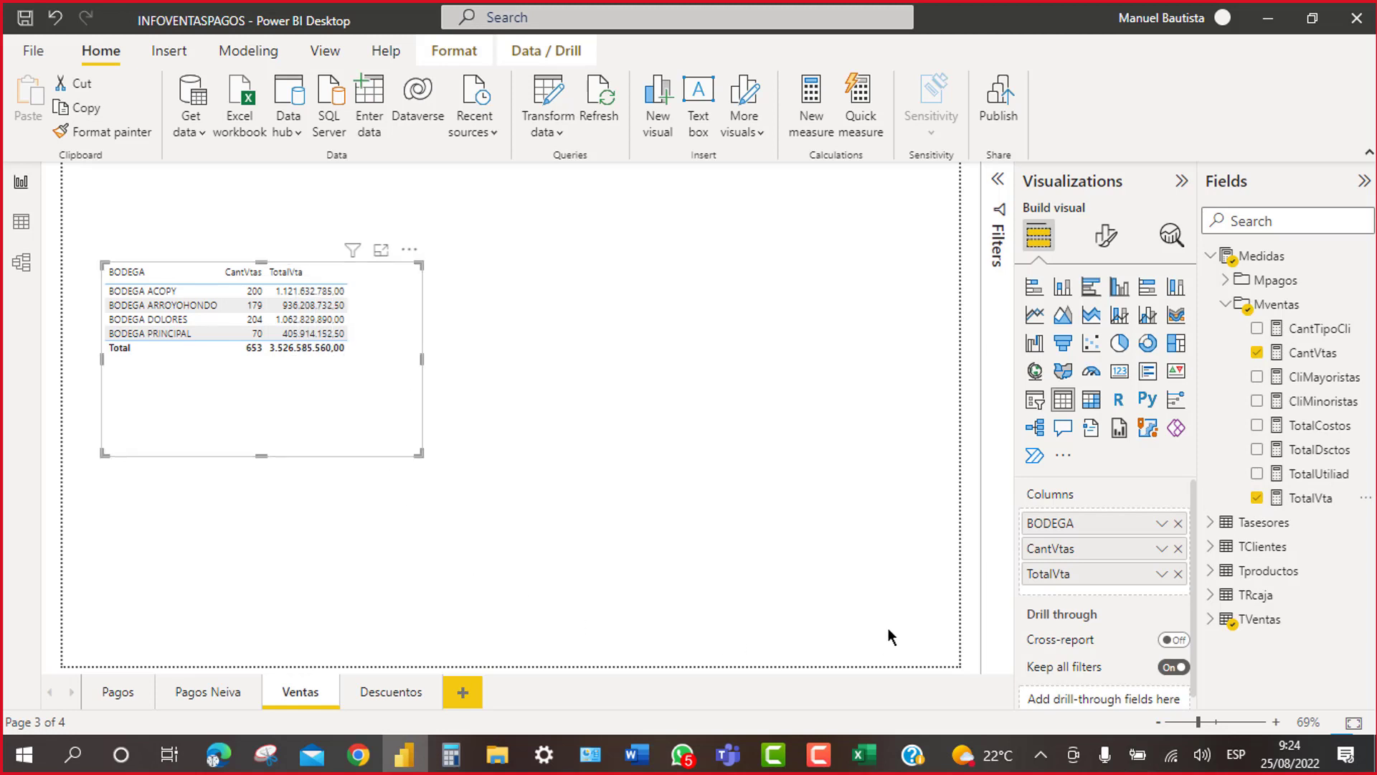
# Step: Add TotalCostos and TotalUtiliad columns, widen the table, and nudge it slightly down
pyautogui.click(1259, 430)
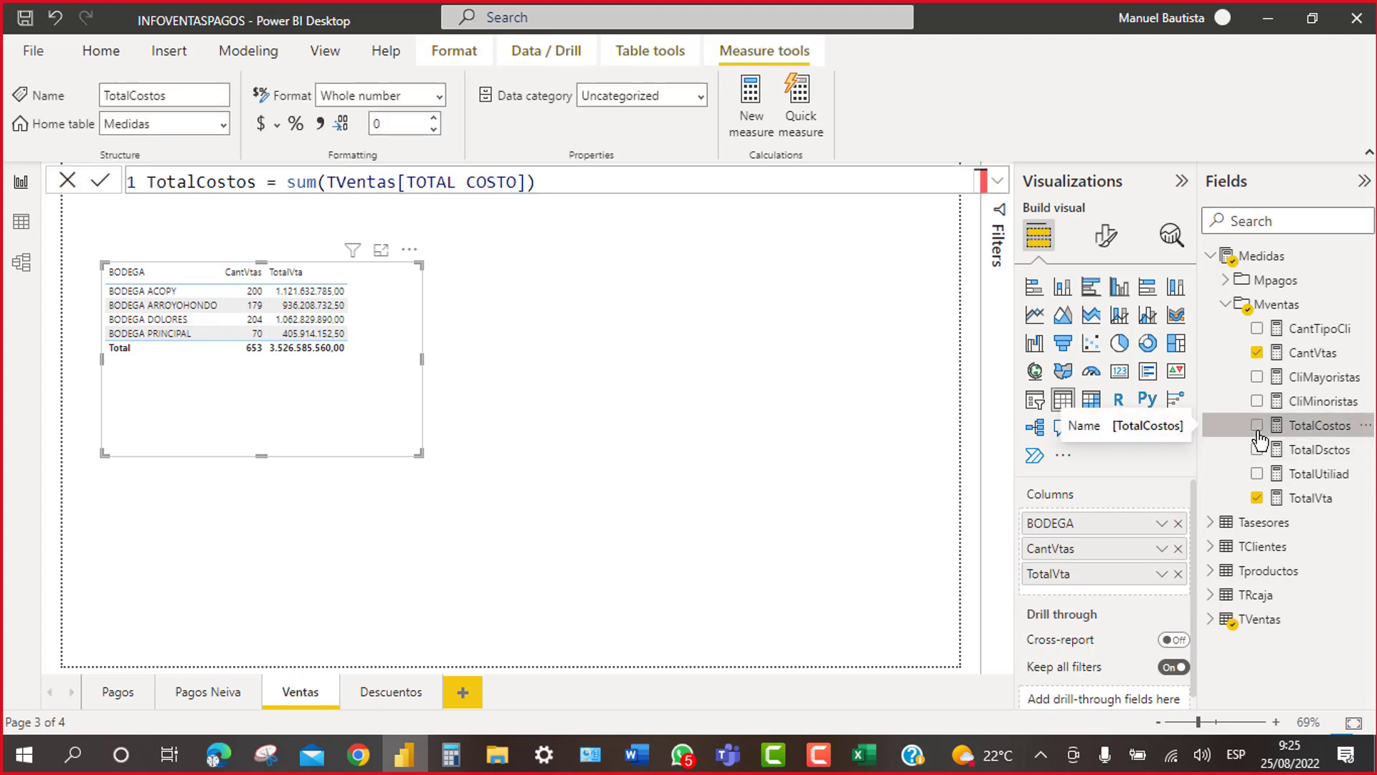
pyautogui.click(1257, 428)
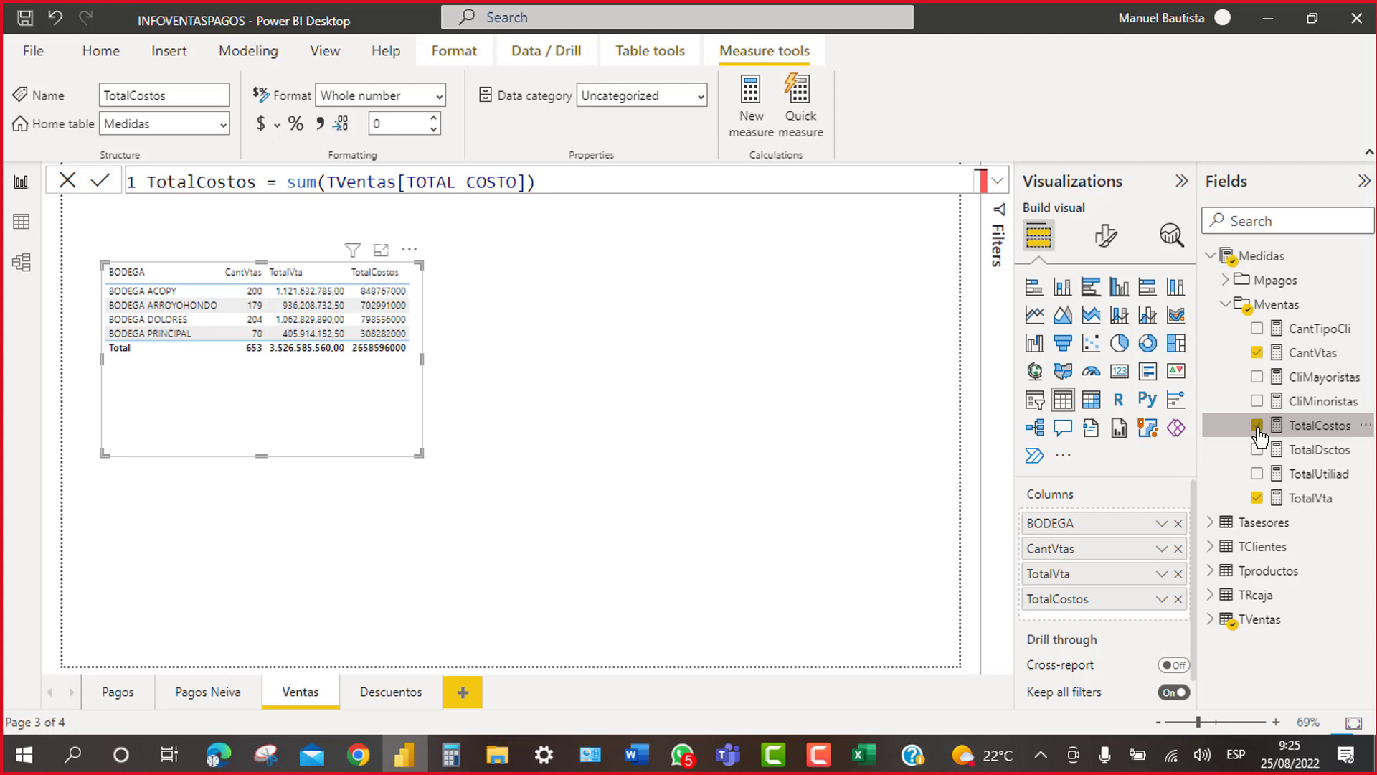
pyautogui.click(1256, 476)
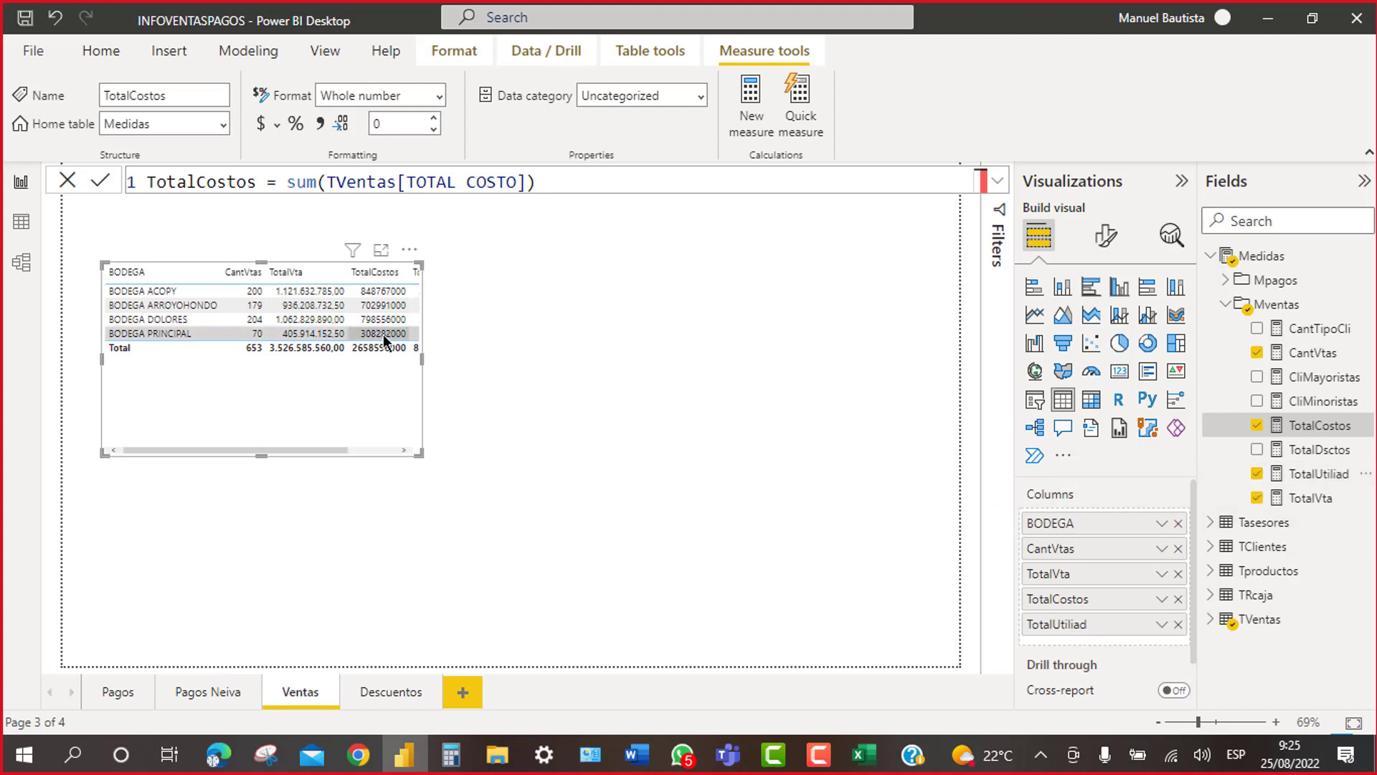
pyautogui.moveTo(423, 356); pyautogui.dragTo(520, 382)
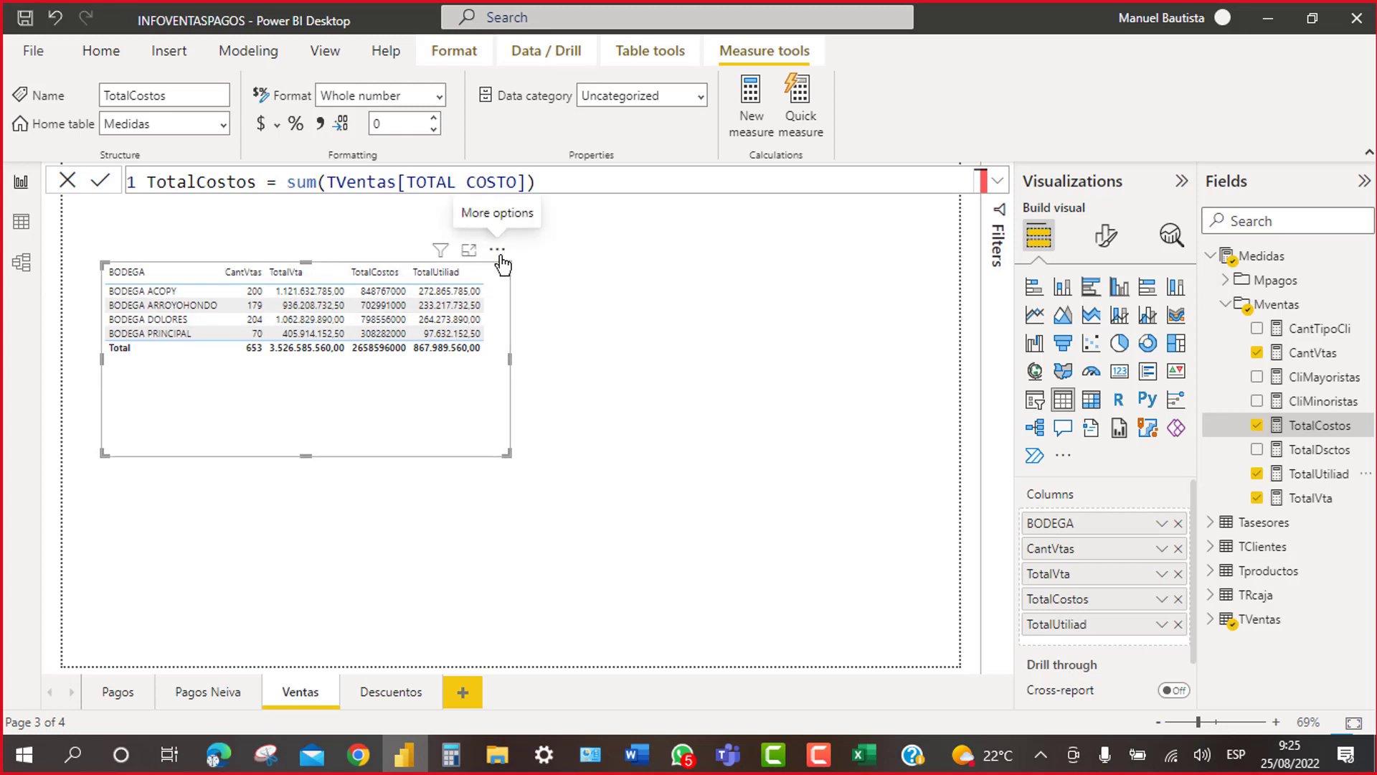
pyautogui.moveTo(501, 263); pyautogui.dragTo(501, 278)
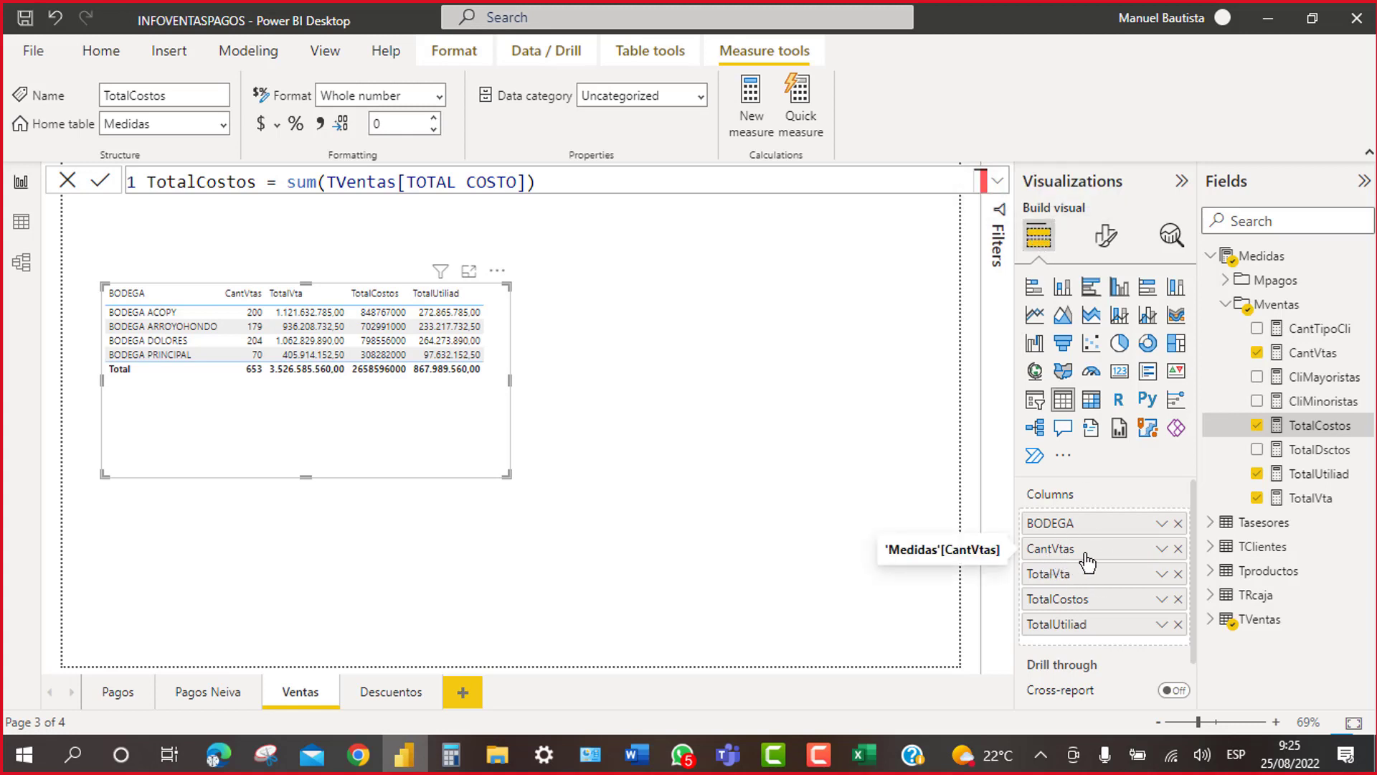
pyautogui.click(1162, 549)
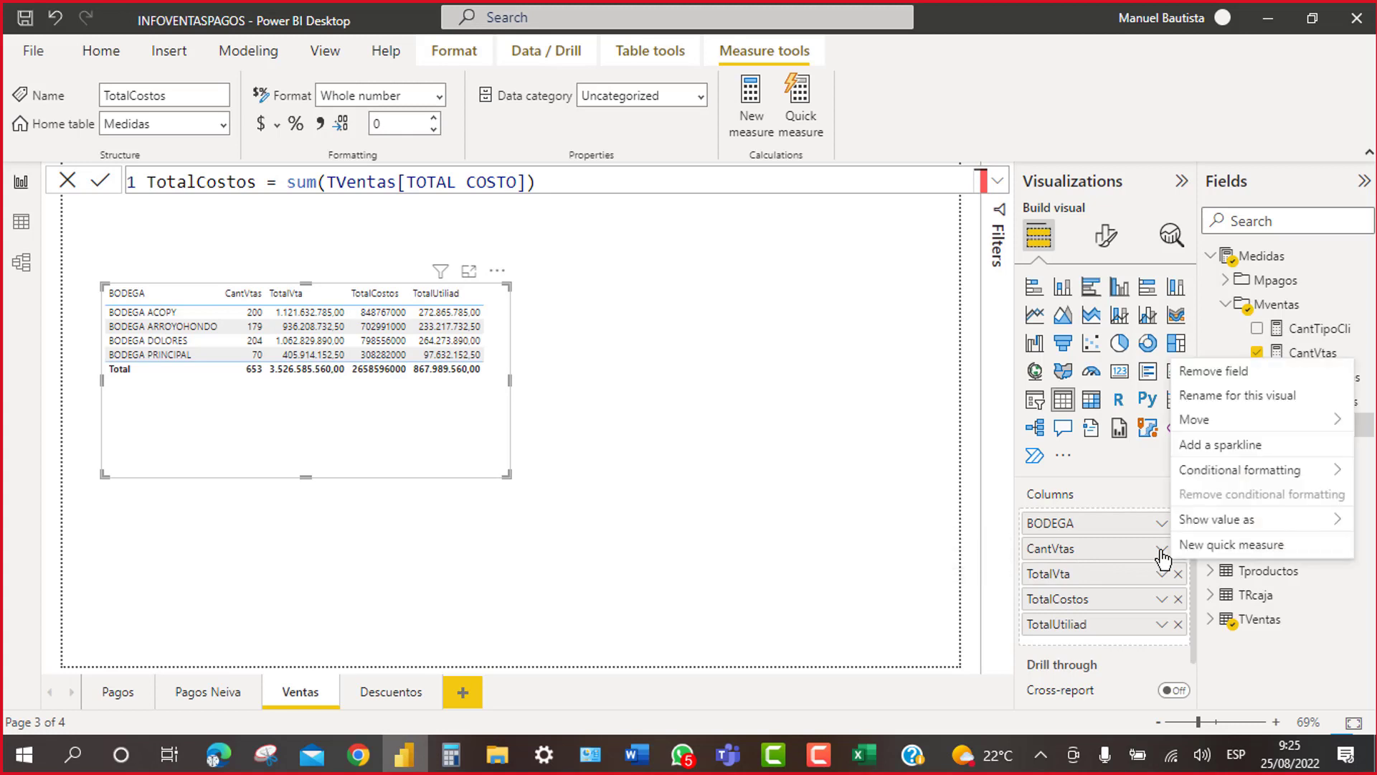
# Step: Rename CantVtas to CANT VTAS and TotalVta to TOTAL VTA for this visual
pyautogui.click(1216, 394)
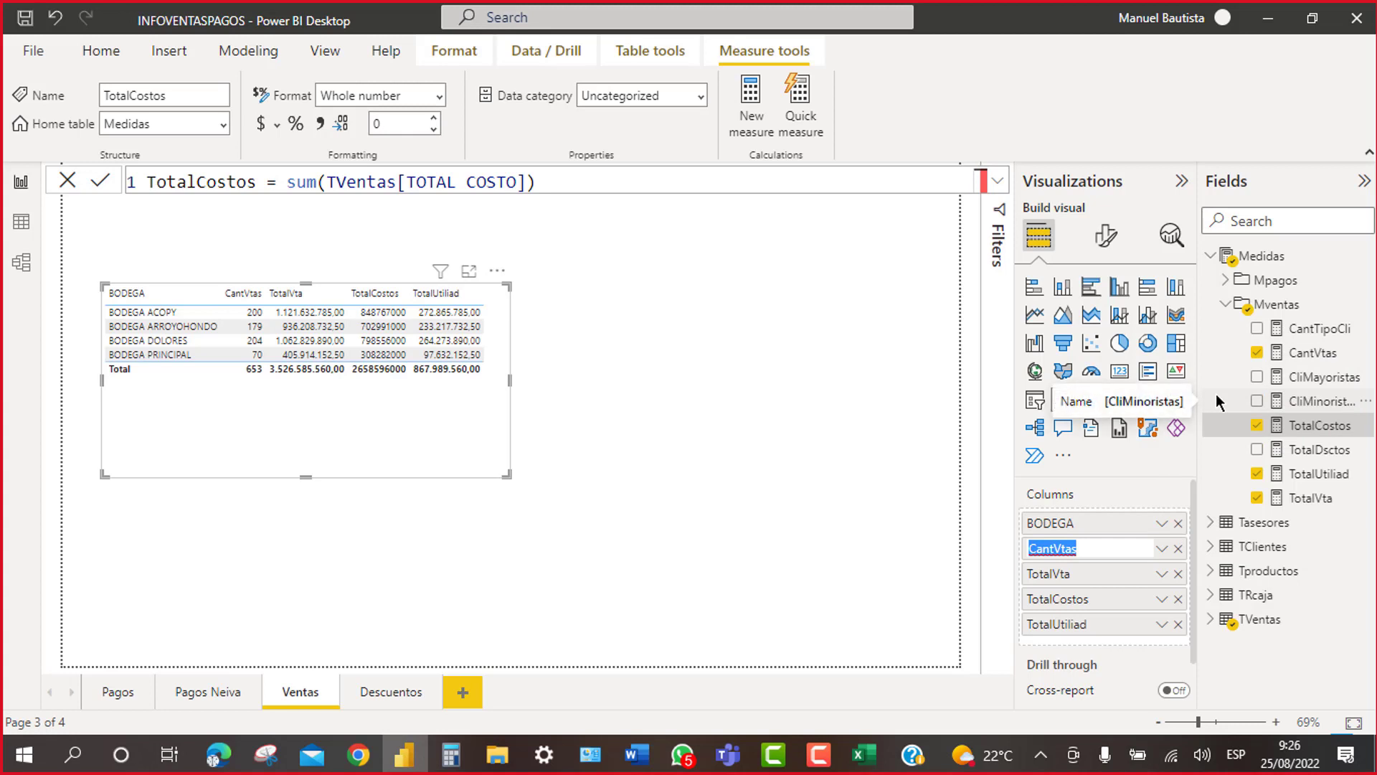
pyautogui.write('CANT VTAS')
pyautogui.press('Return')
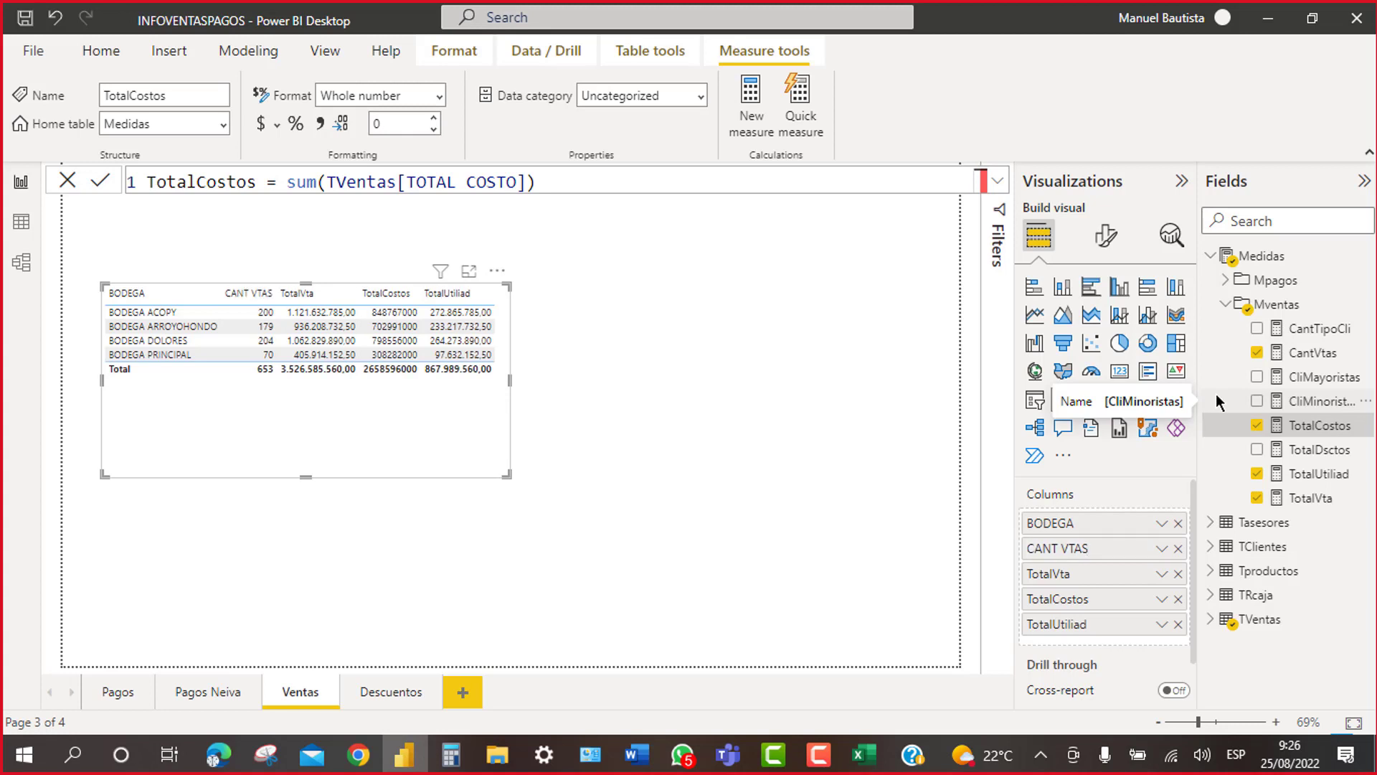
pyautogui.click(1167, 578)
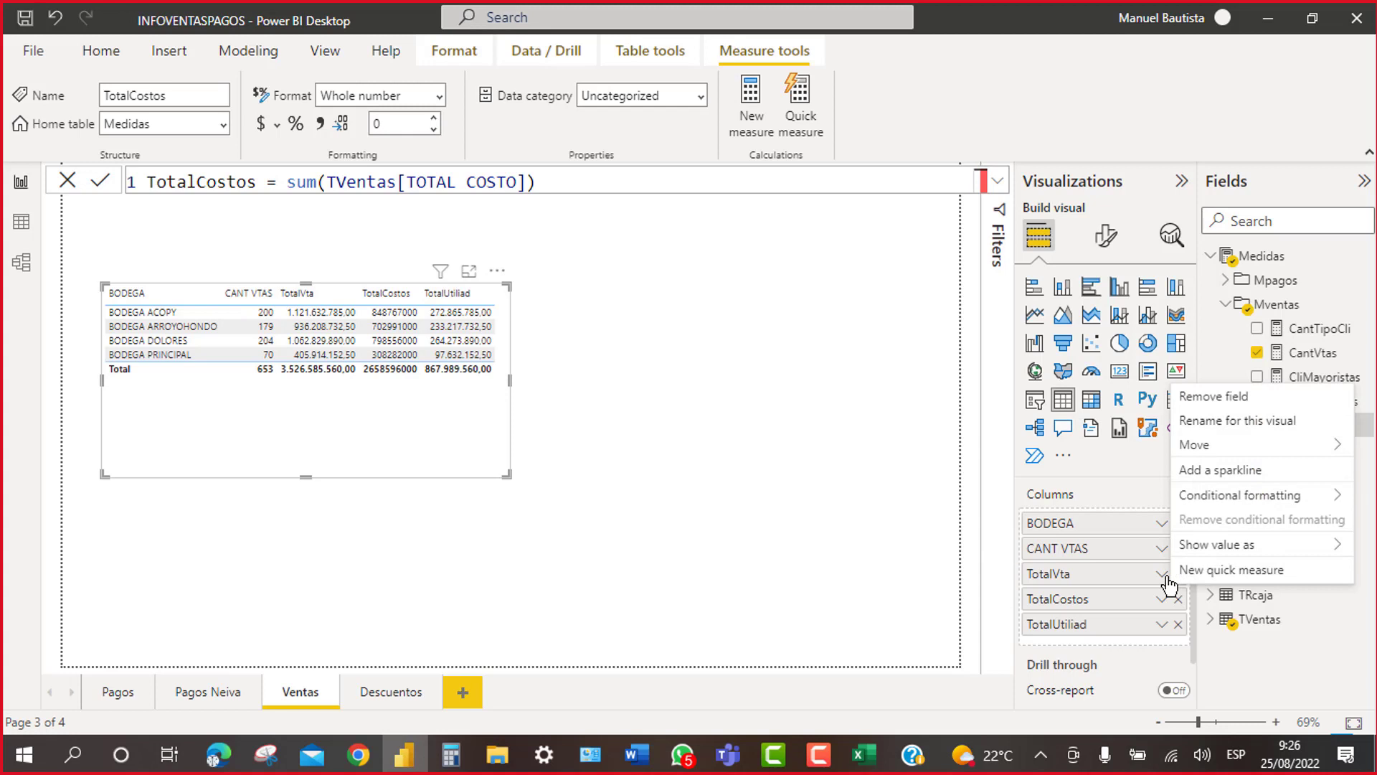
pyautogui.click(1212, 423)
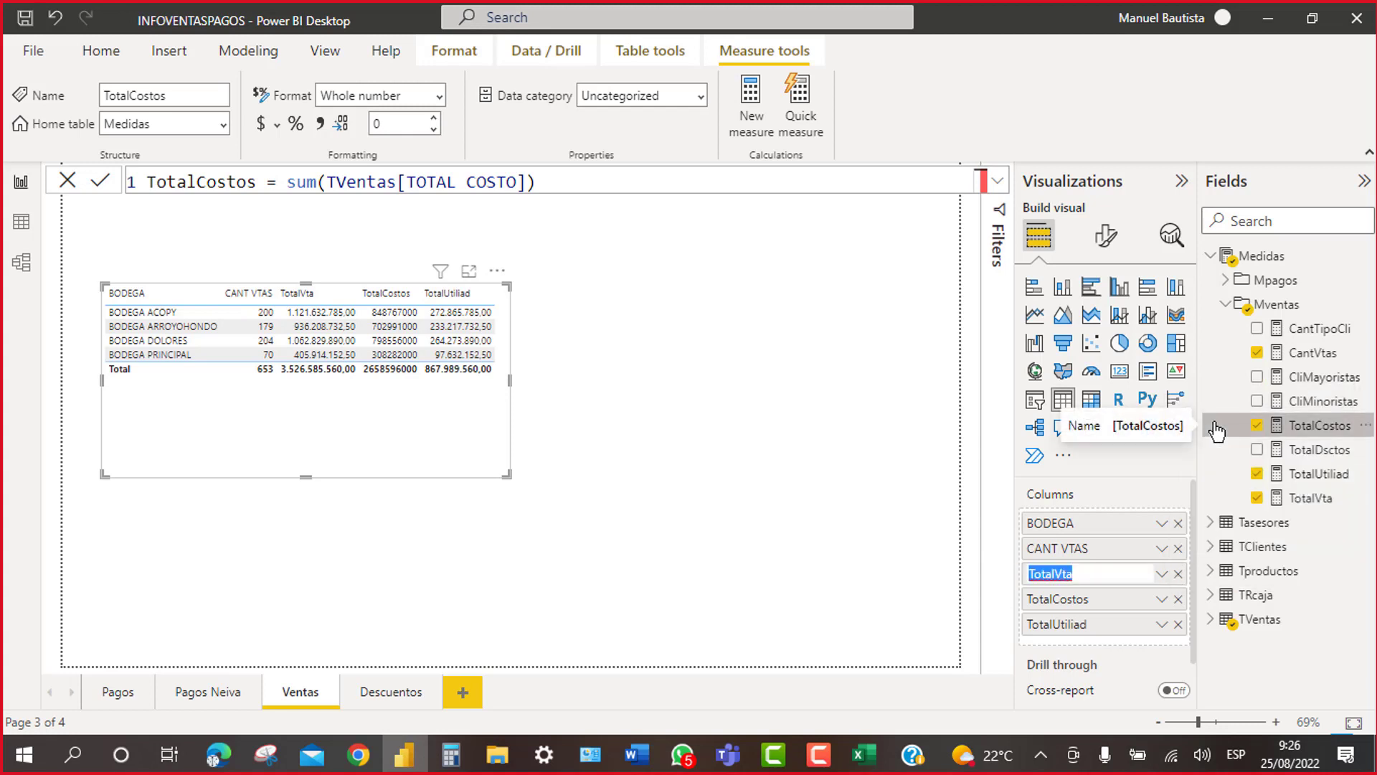
pyautogui.write('TOTAL VTA')
pyautogui.press('Return')
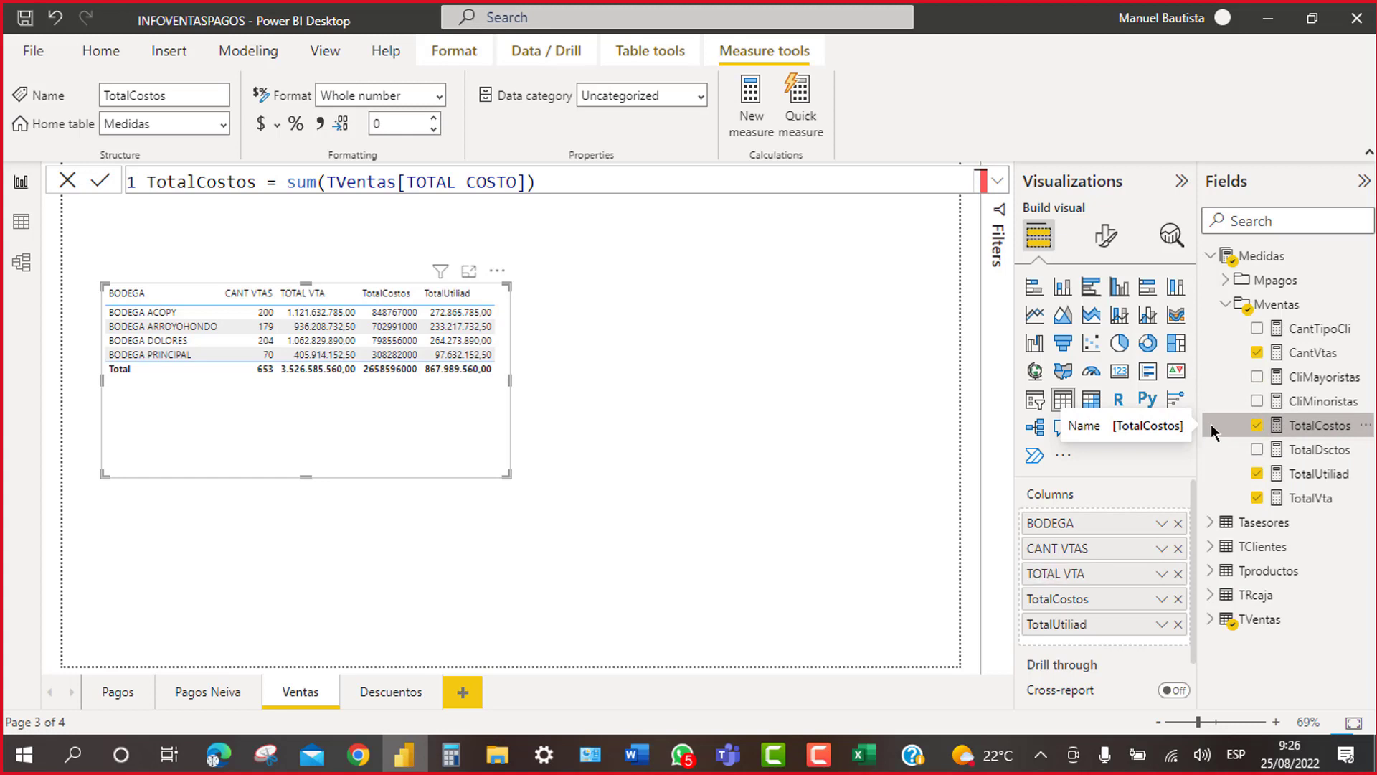
# Step: Rename TotalCostos to TOTAL COSTOS and TotalUtiliad to UTILIDAD, then shorten the table
pyautogui.click(1162, 606)
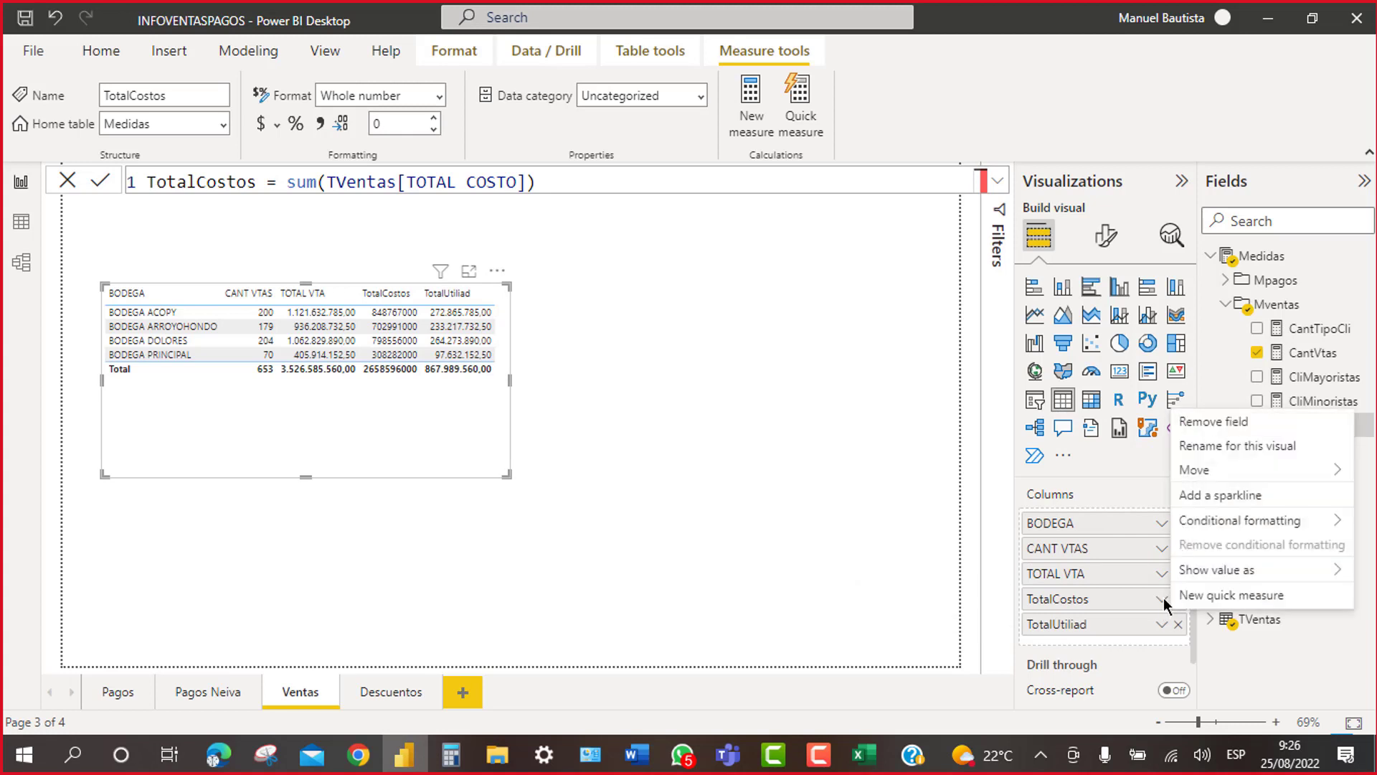
pyautogui.click(1223, 448)
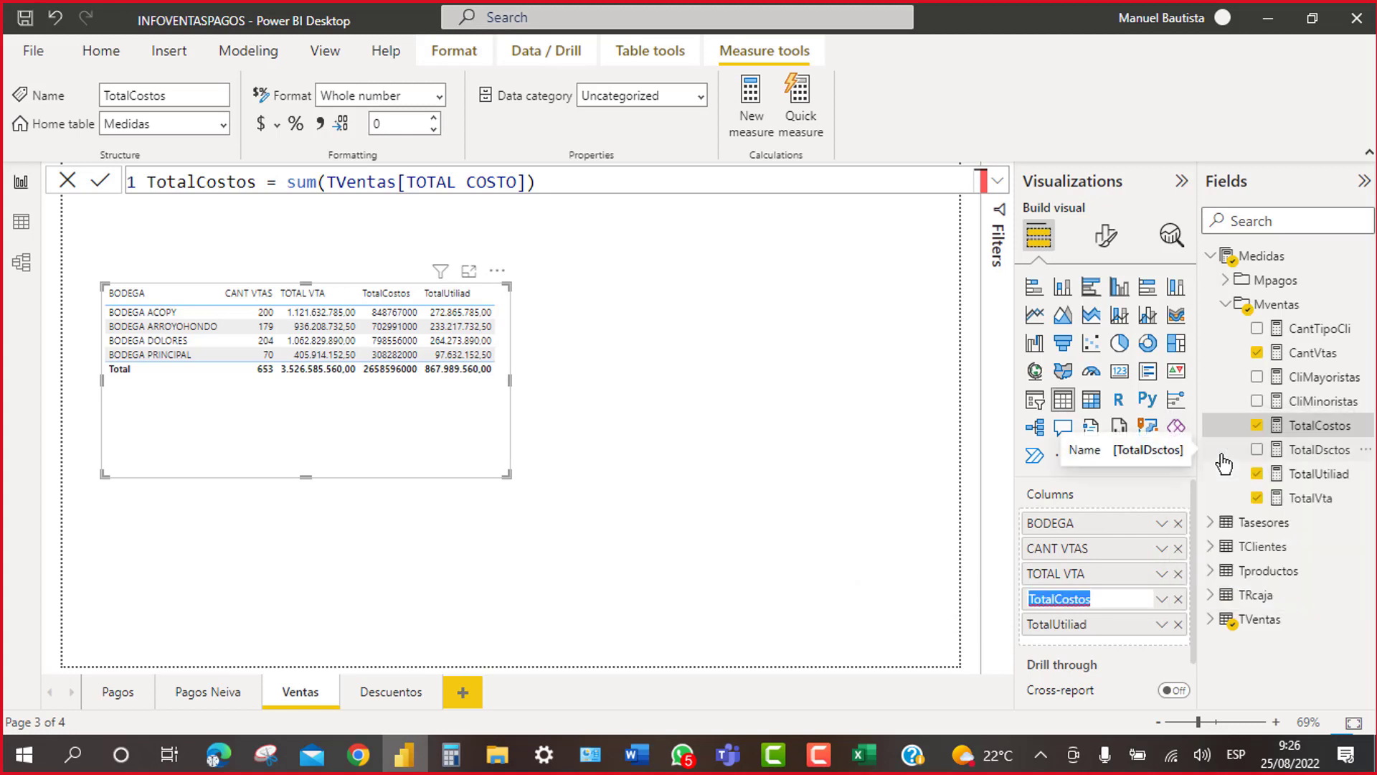
pyautogui.write('TOTAL COSTOS')
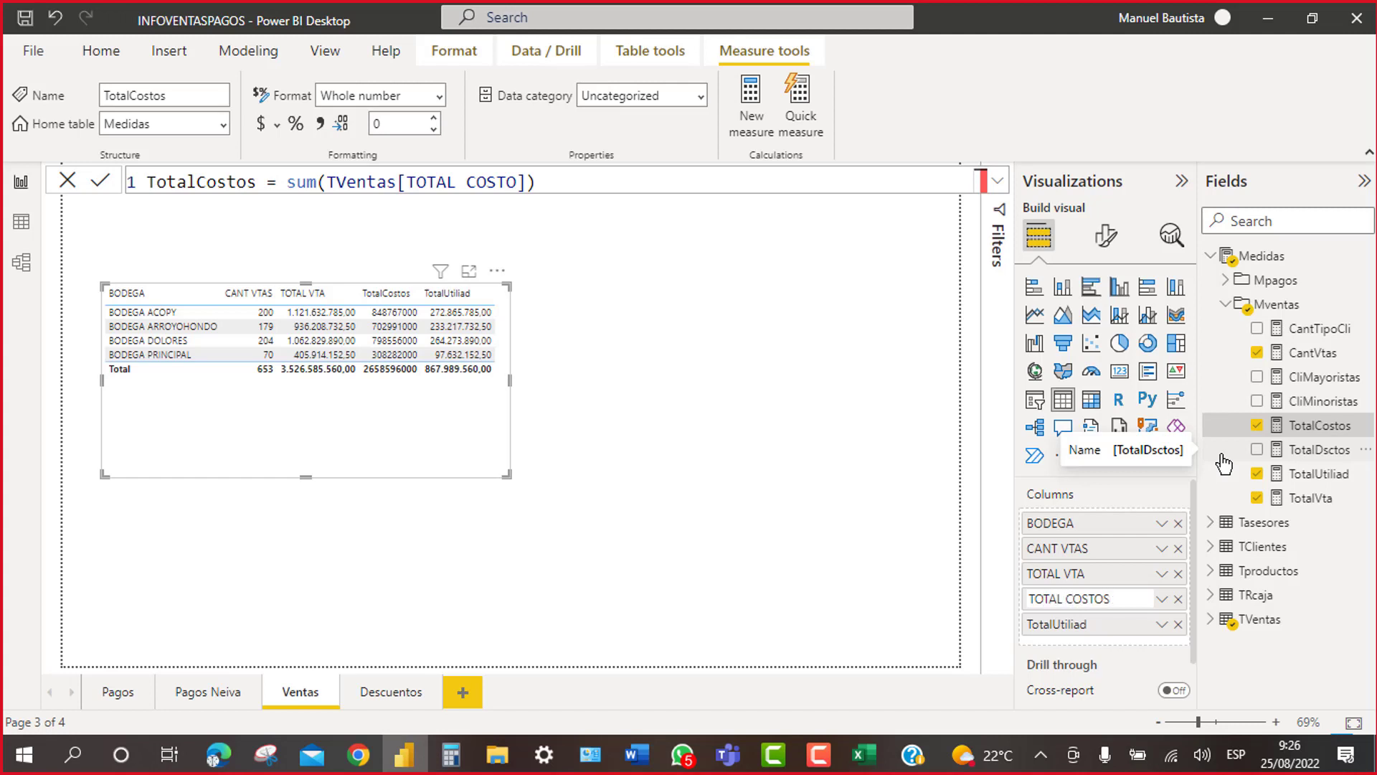
pyautogui.press('Return')
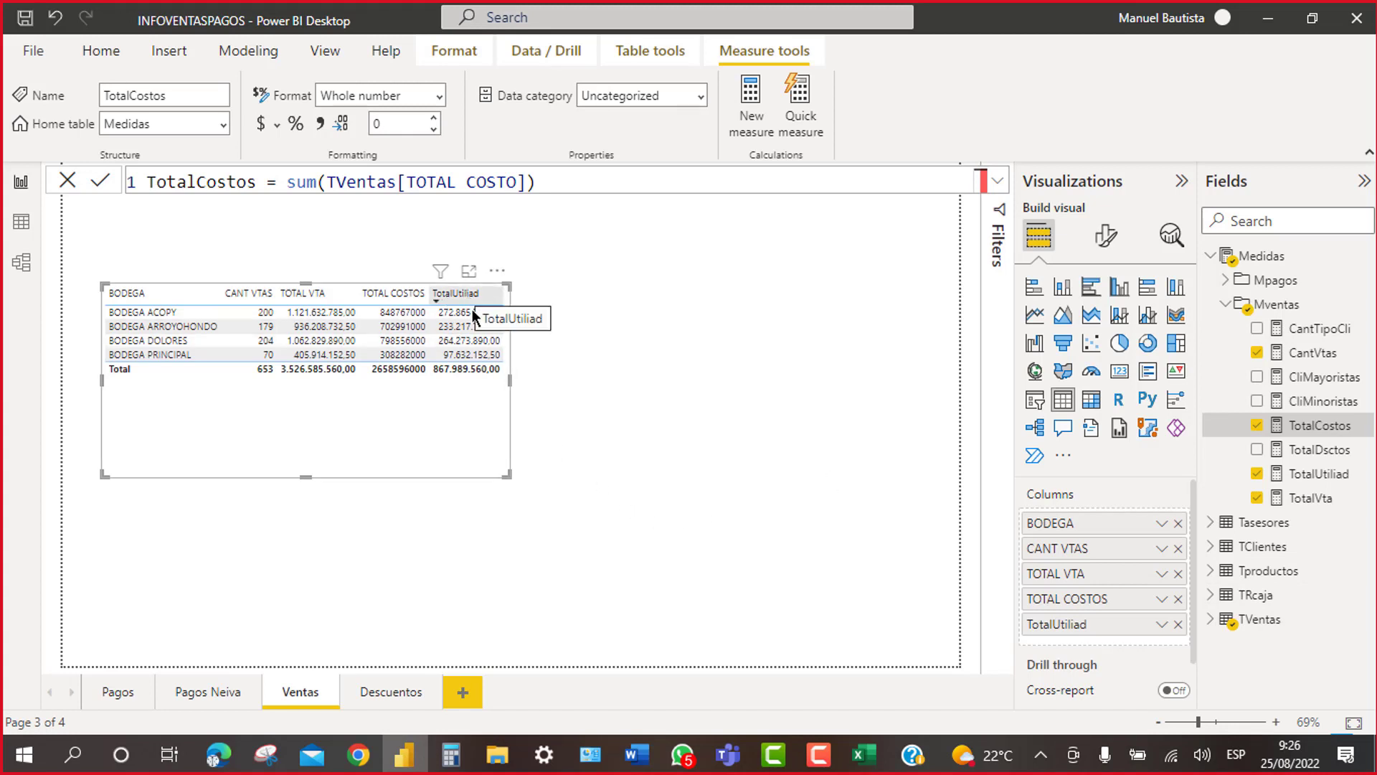
pyautogui.click(1161, 625)
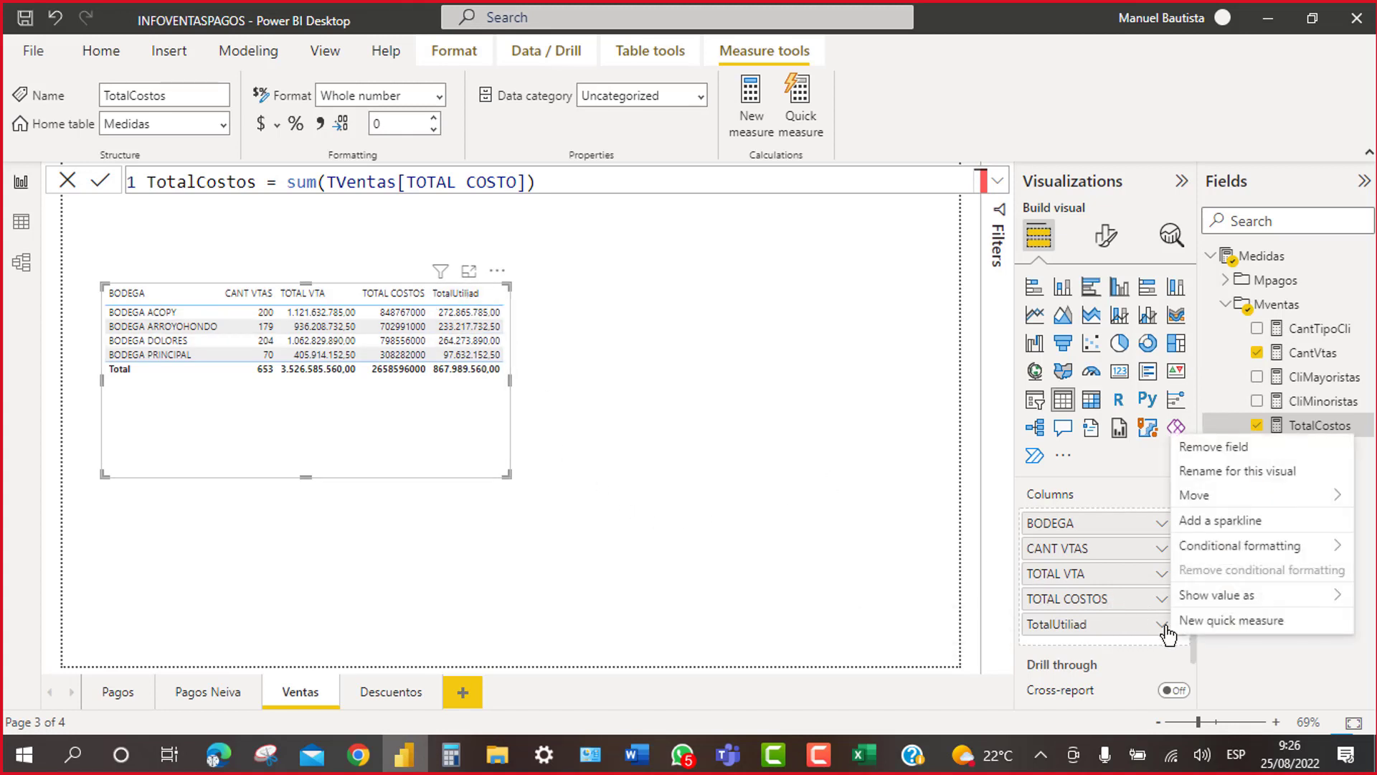
pyautogui.click(1214, 472)
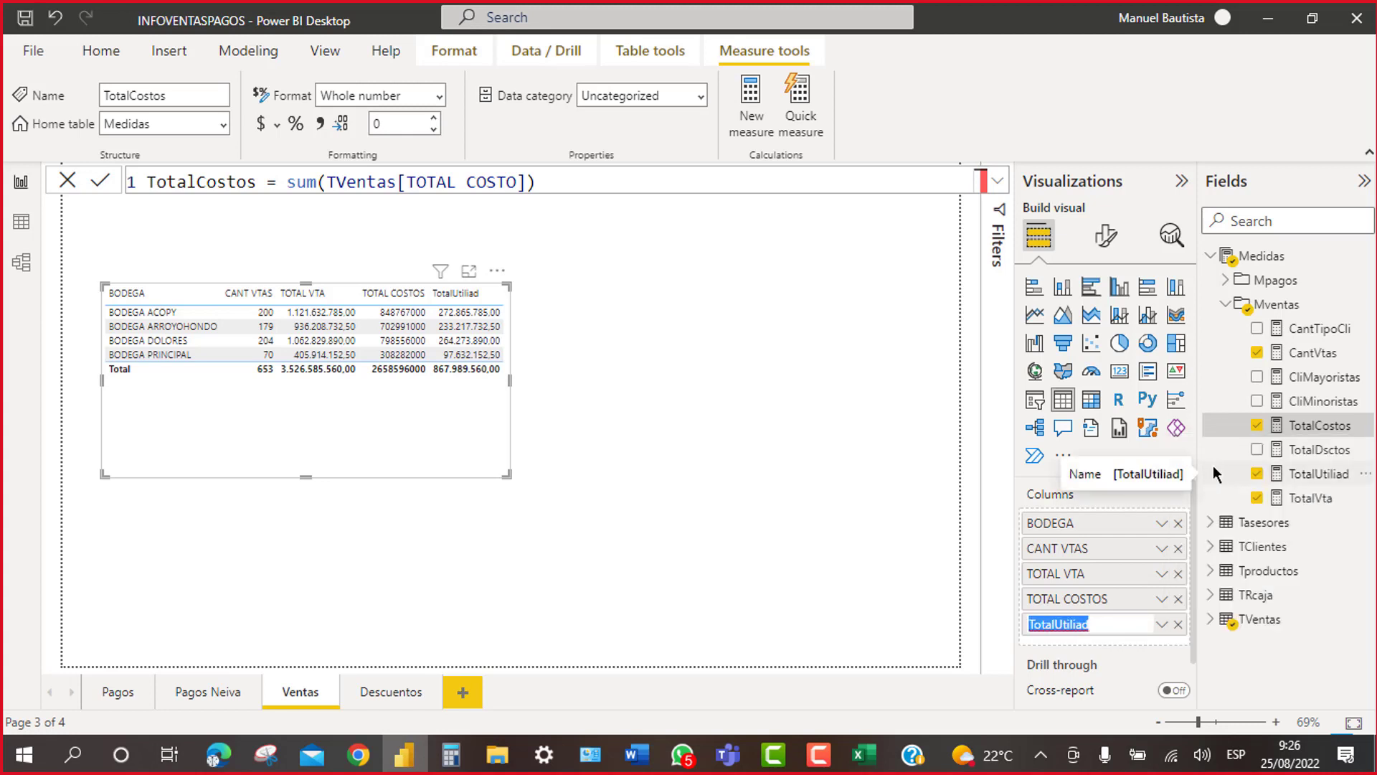
pyautogui.write('T')
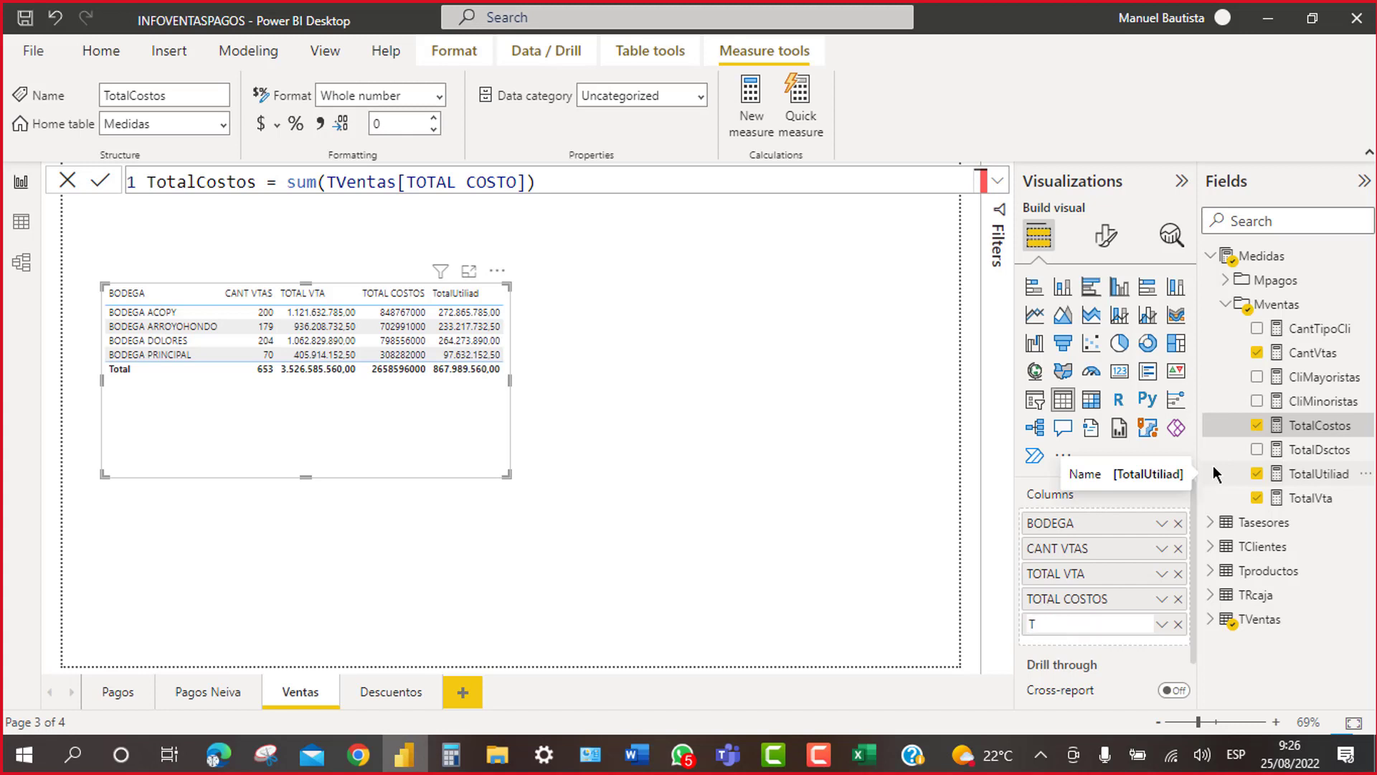
pyautogui.write('UTILIDAD')
pyautogui.press('Return')
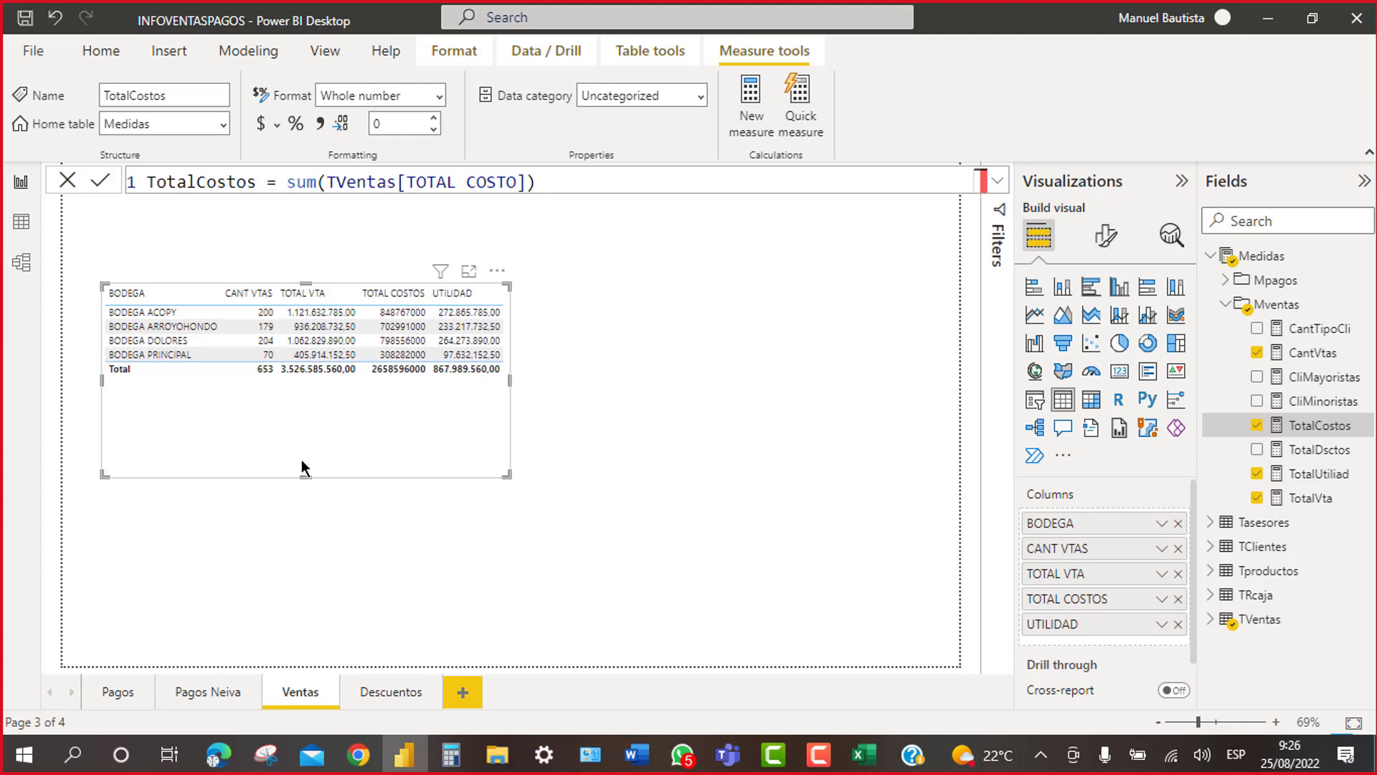
pyautogui.moveTo(302, 463); pyautogui.dragTo(306, 407)
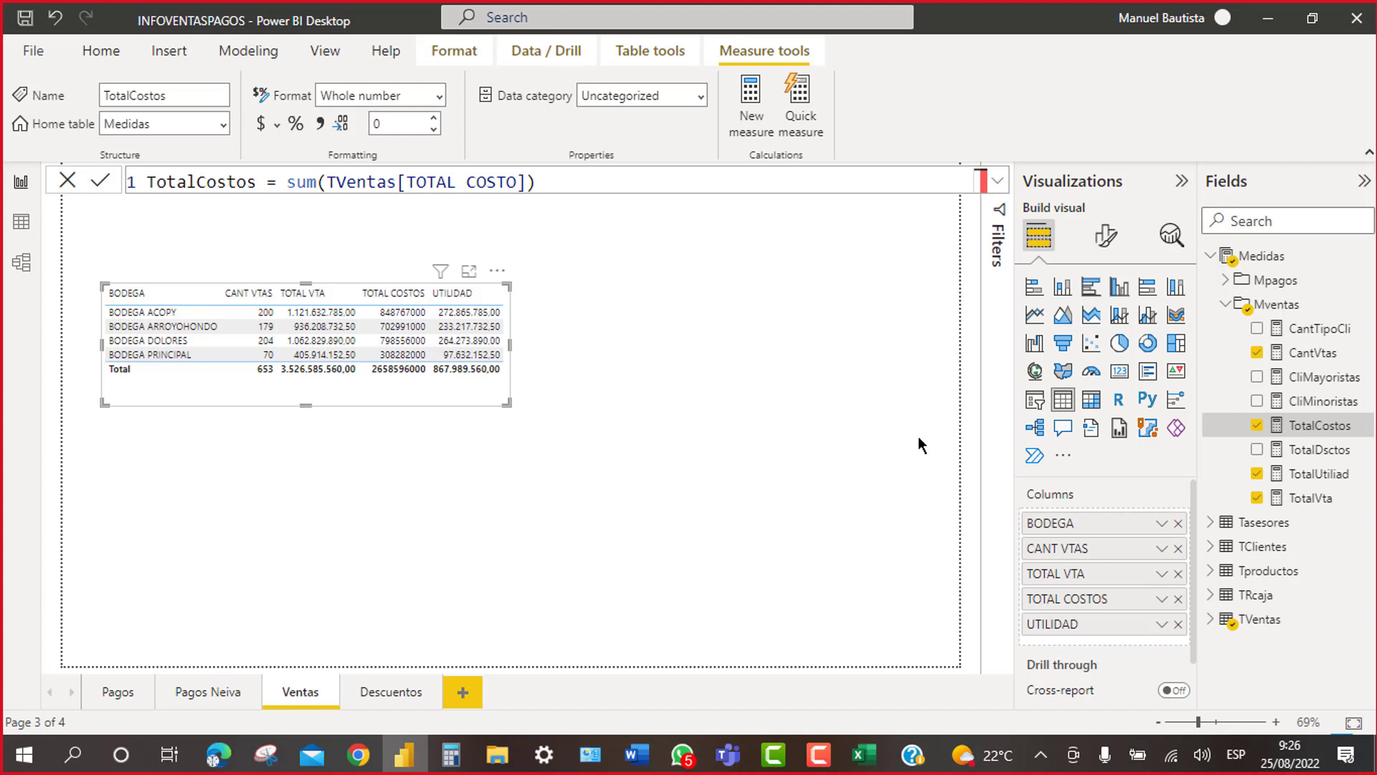
pyautogui.click(1103, 248)
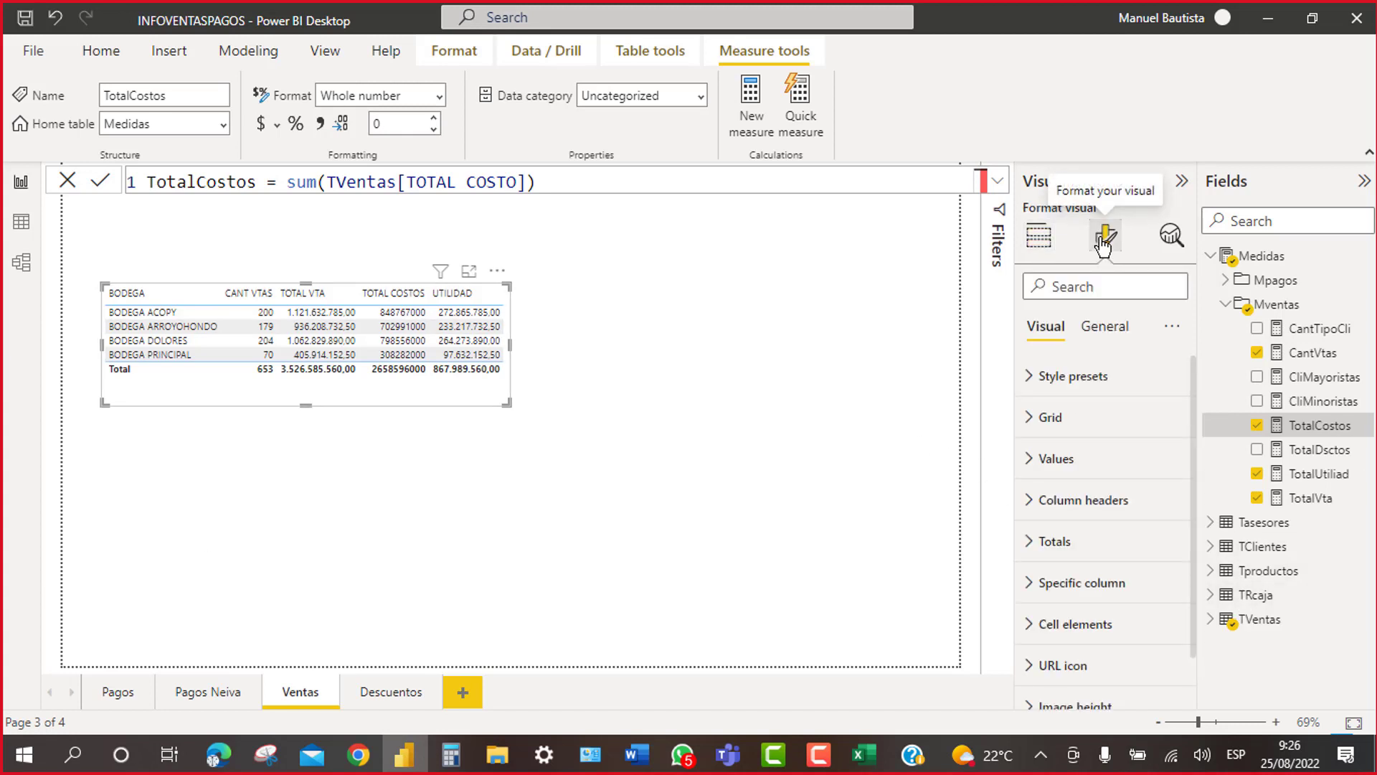
# Step: Style the table's column headers with a dark blue background, white text, and center alignment
pyautogui.click(1035, 502)
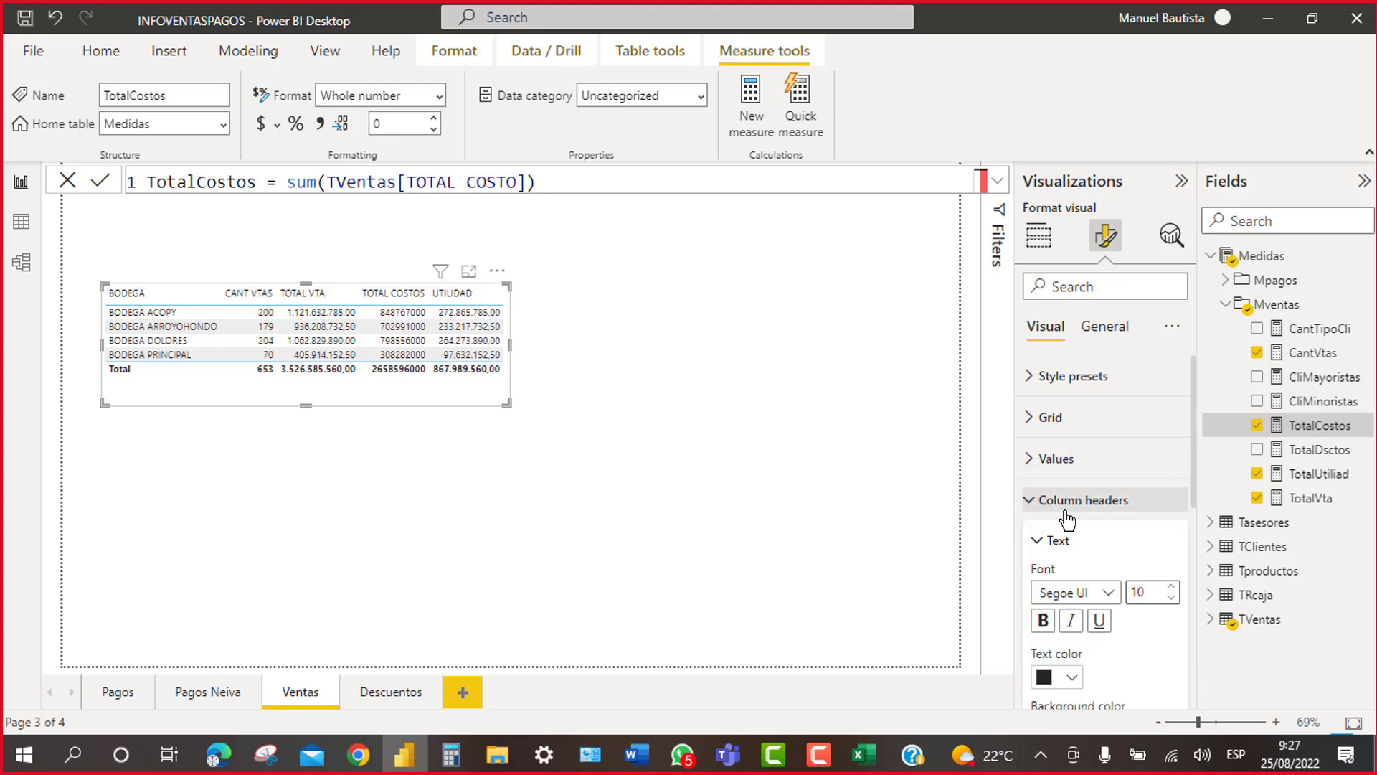
pyautogui.scroll(-1, 1107, 611)
pyautogui.scroll(-1, 1105, 610)
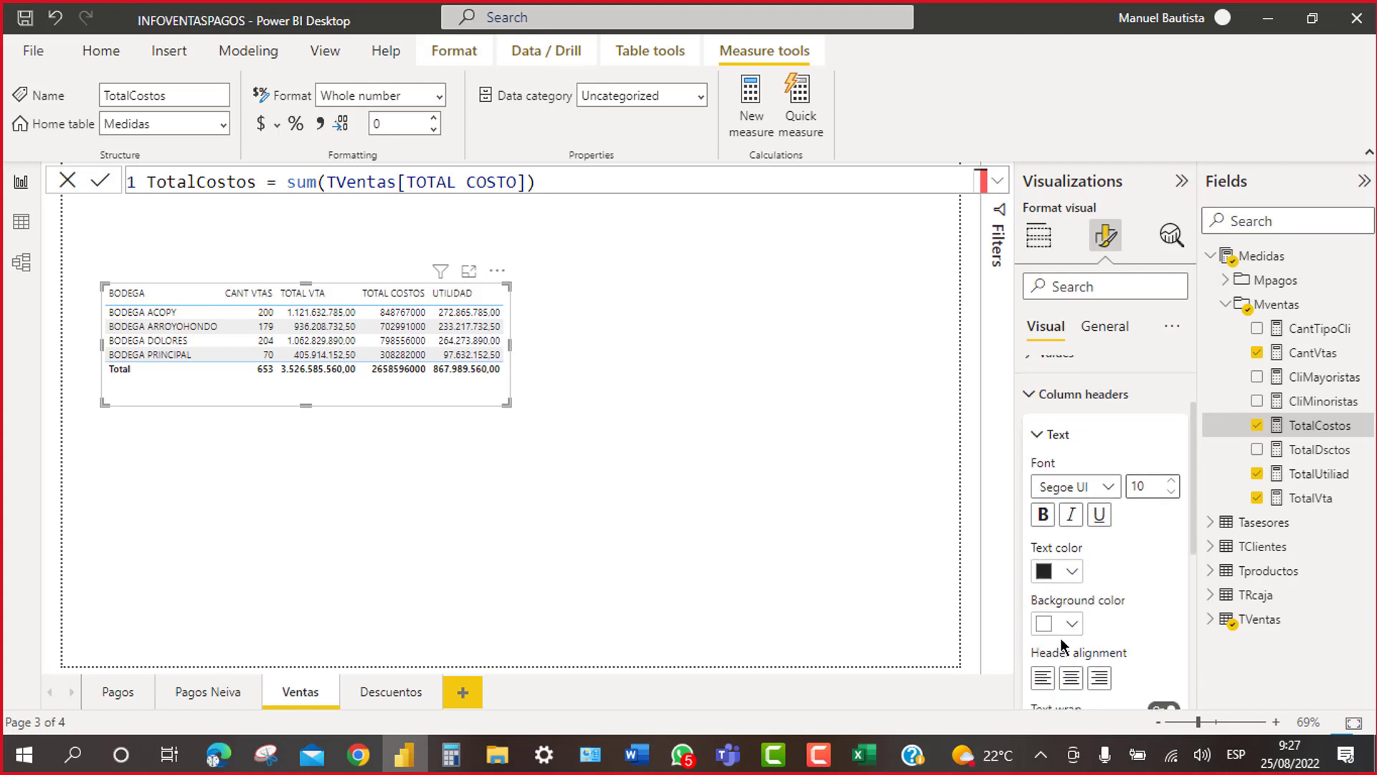
pyautogui.click(1072, 624)
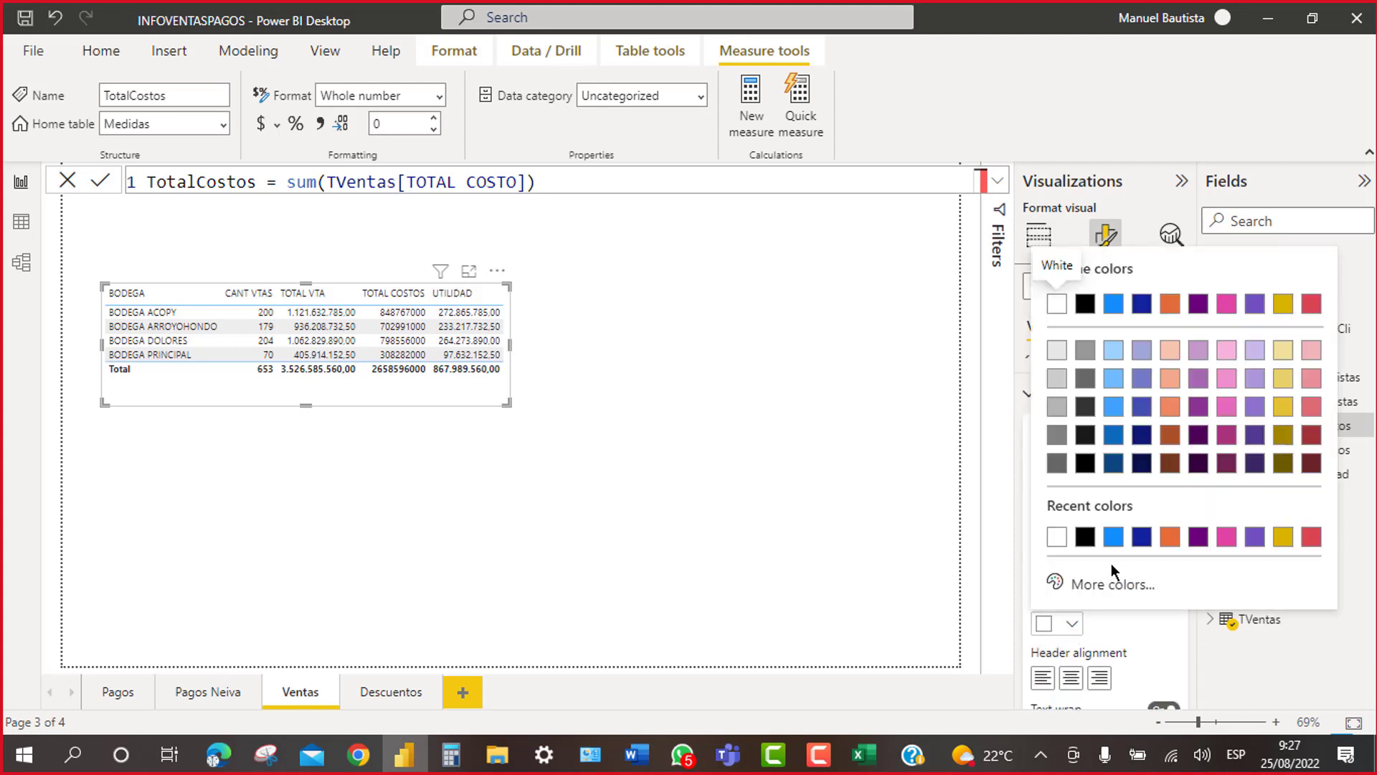
pyautogui.click(1143, 537)
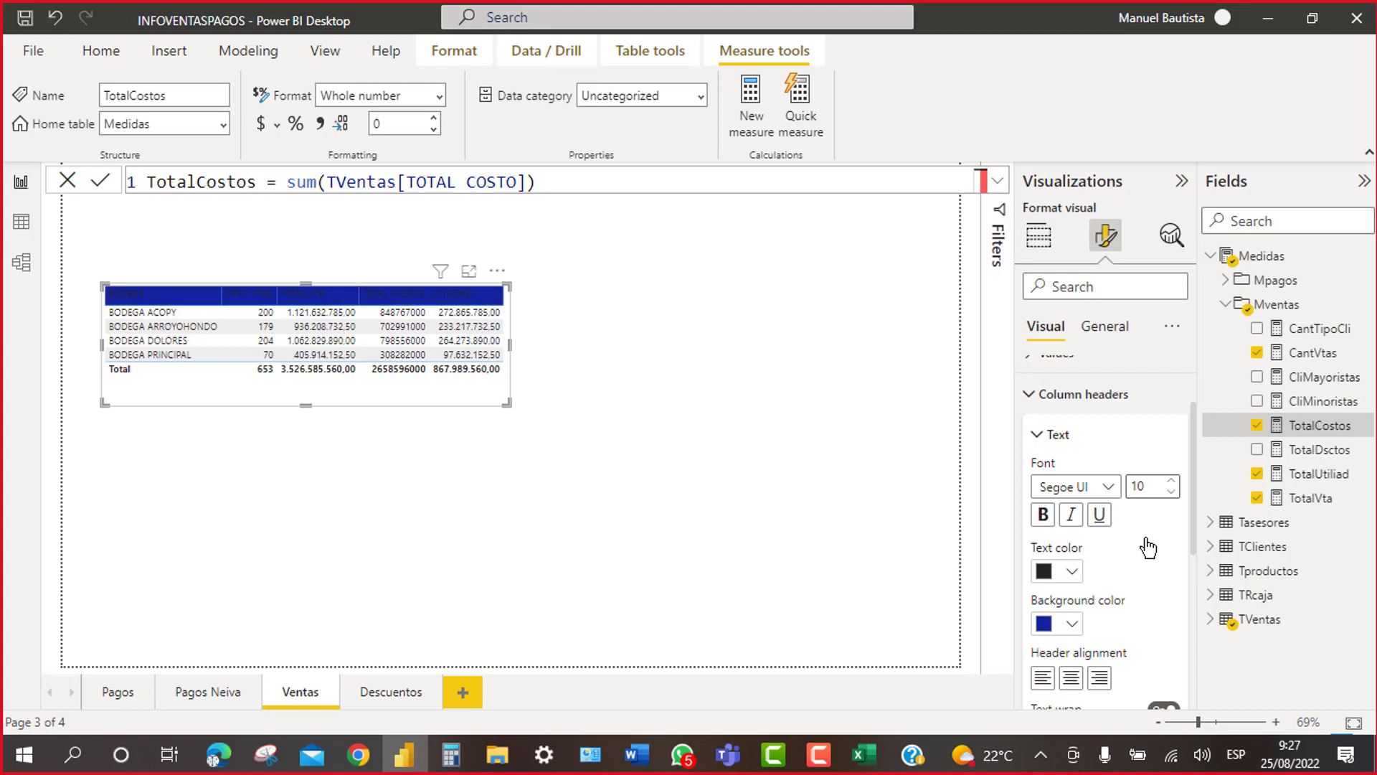
pyautogui.click(1074, 578)
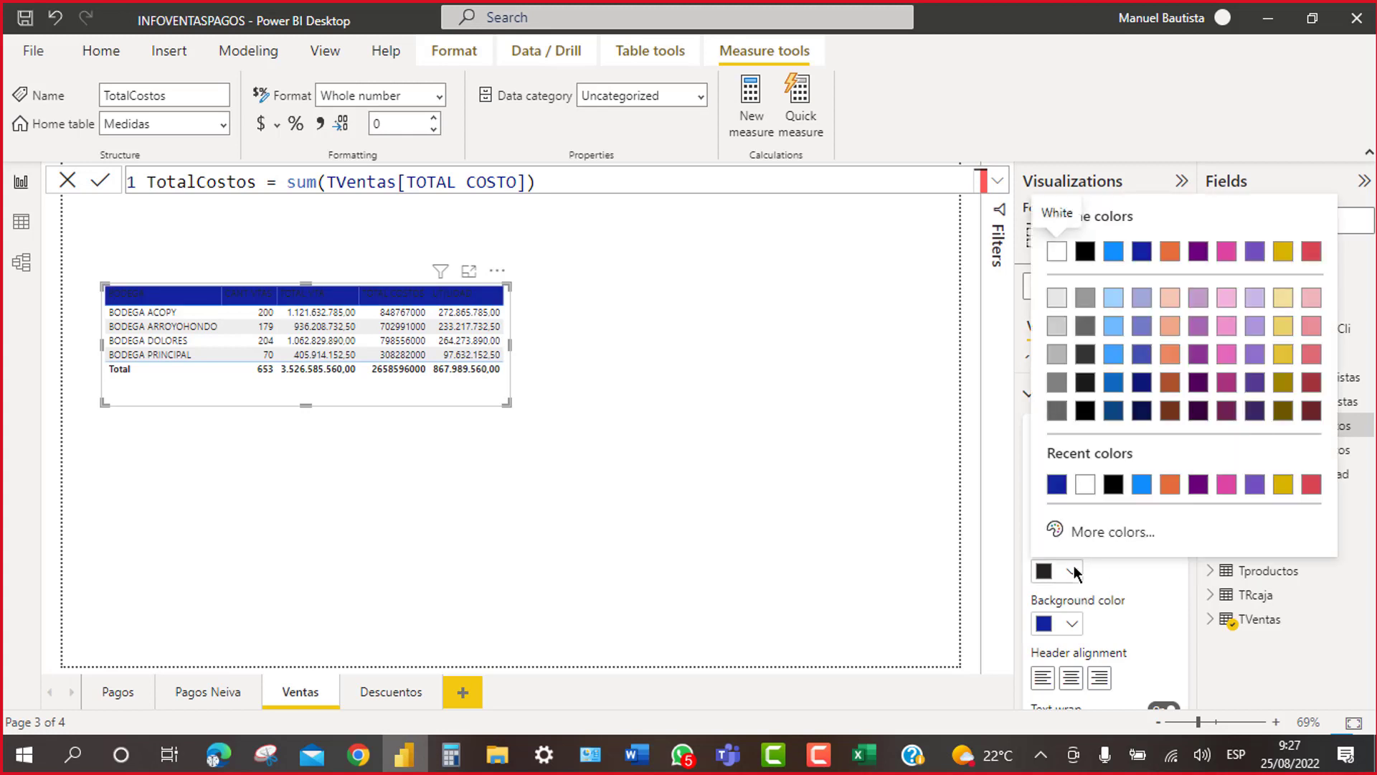
pyautogui.click(1079, 490)
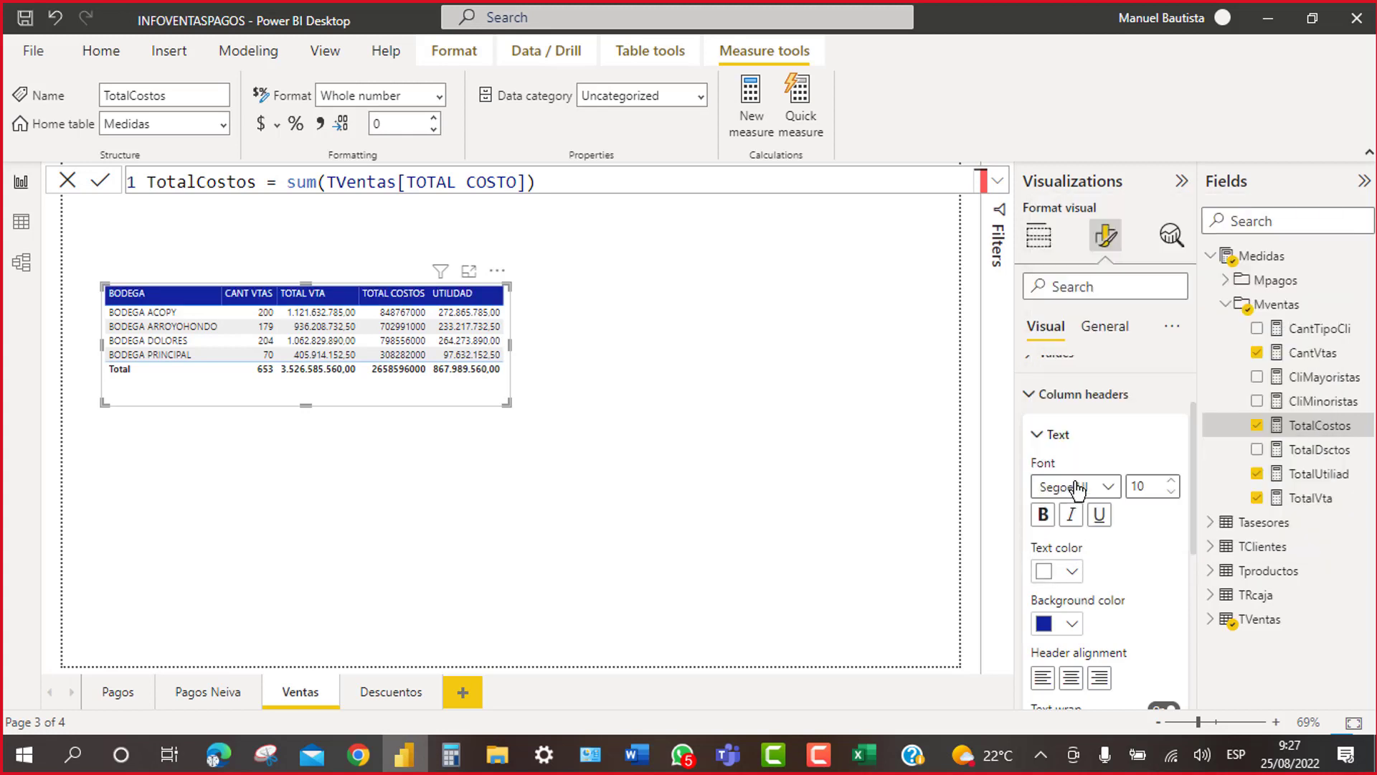
pyautogui.click(1071, 678)
pyautogui.click(430, 492)
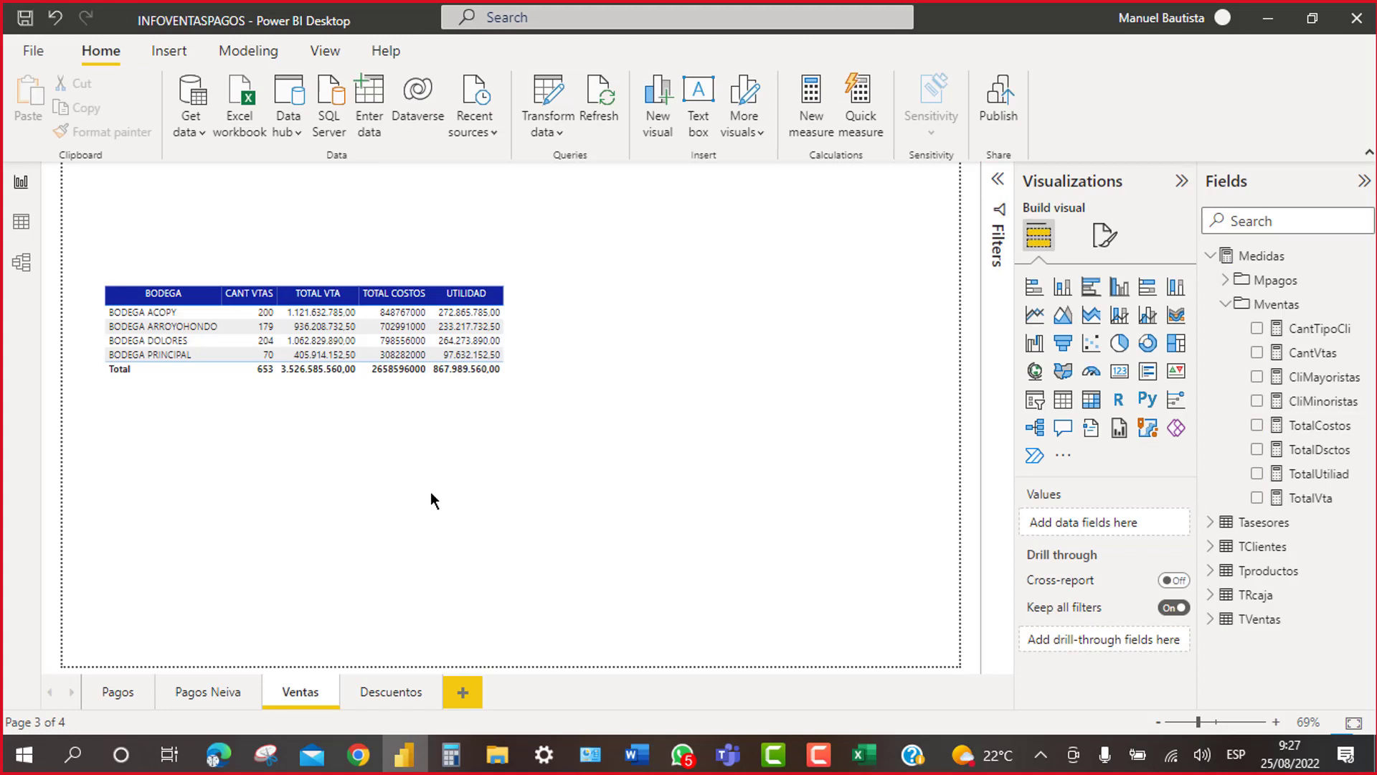
pyautogui.click(505, 381)
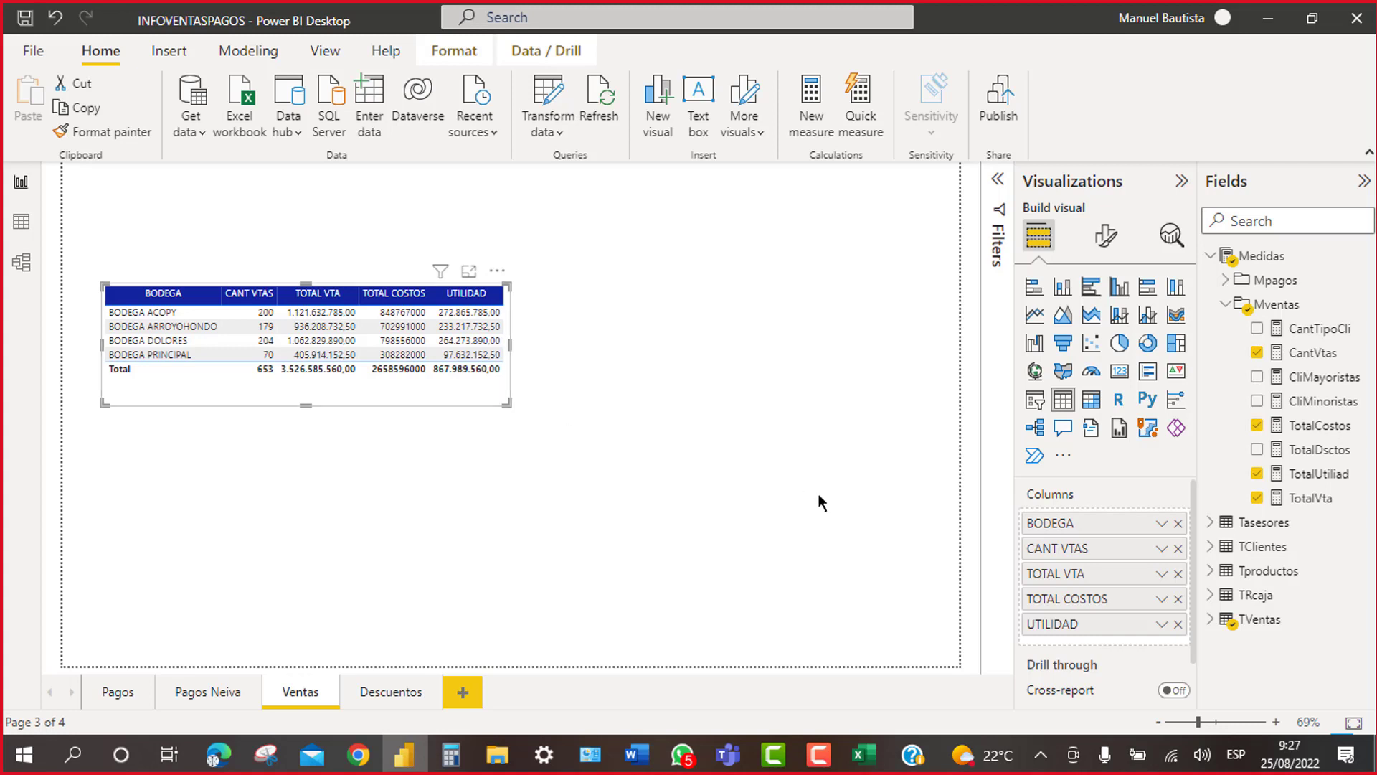
# Step: Duplicate the BODEGA table and replace BODEGA with CLIENTE in the copy
pyautogui.hotkey('ctrl', 'c')
pyautogui.hotkey('ctrl', 'v')
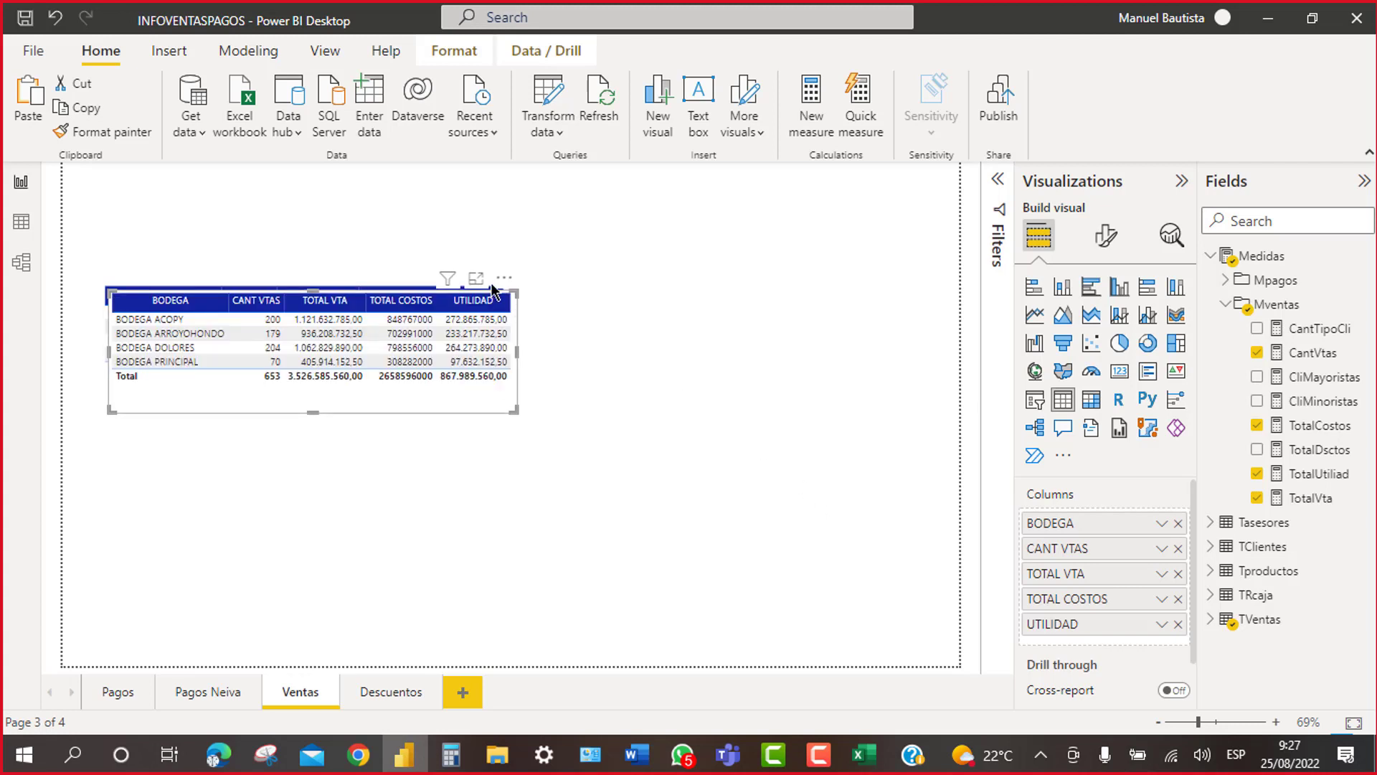
pyautogui.moveTo(494, 283); pyautogui.dragTo(493, 417)
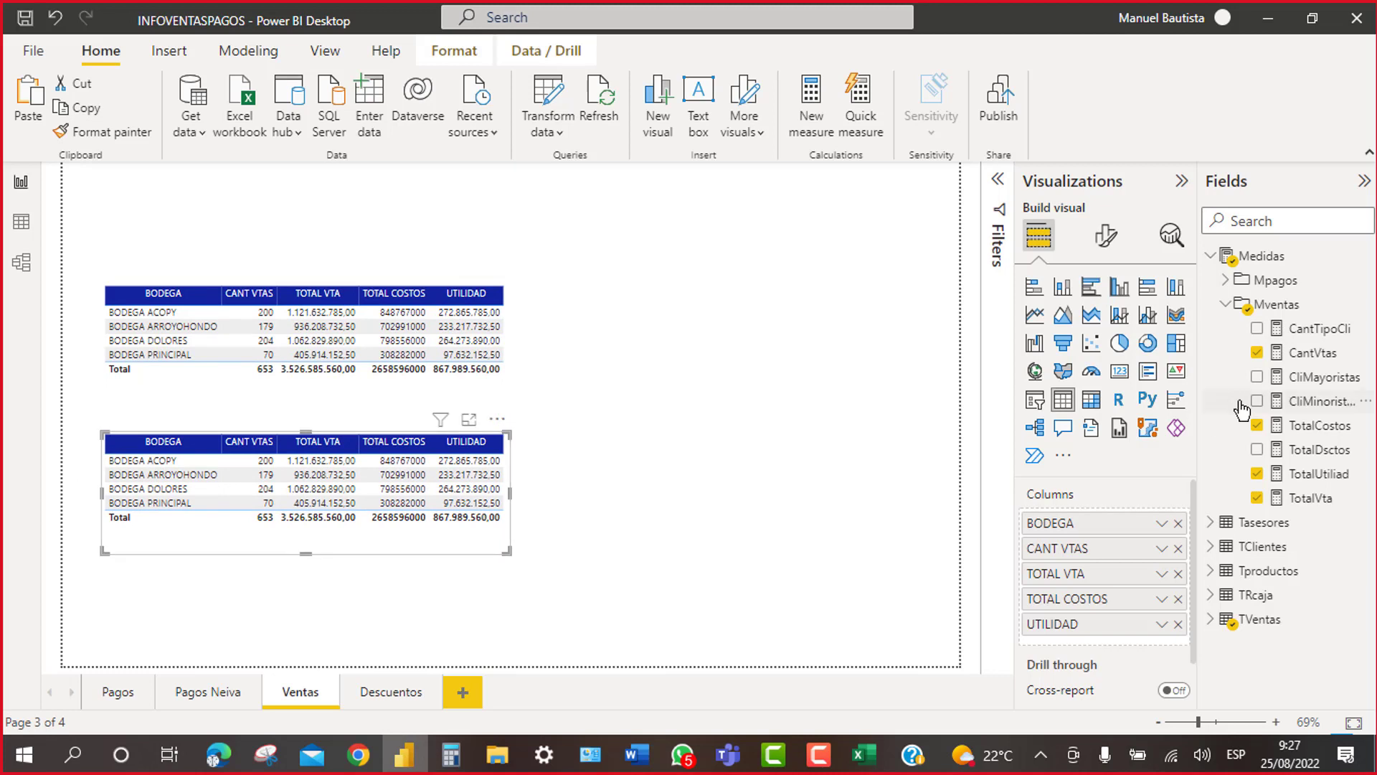
pyautogui.click(1212, 622)
pyautogui.scroll(-3, 1259, 631)
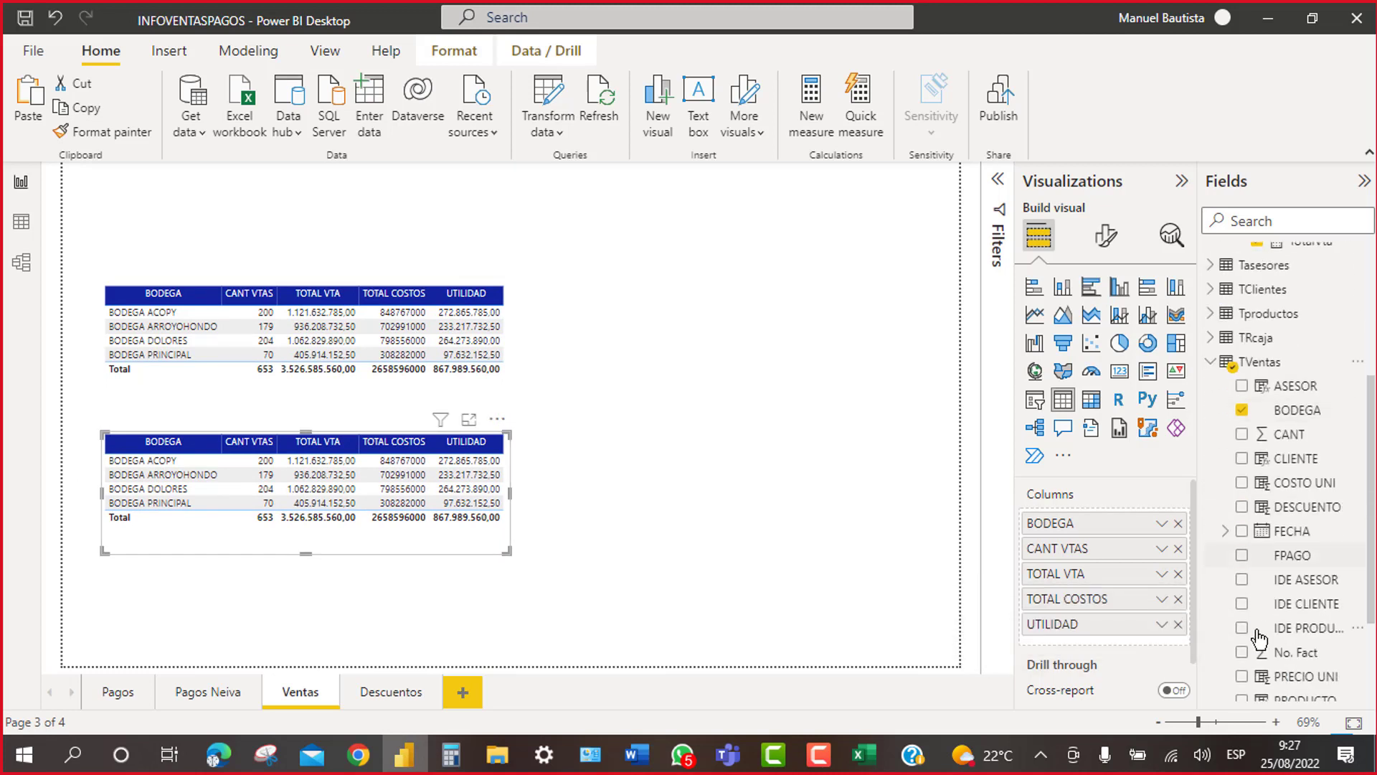
pyautogui.scroll(-2, 1259, 631)
pyautogui.scroll(3, 1256, 560)
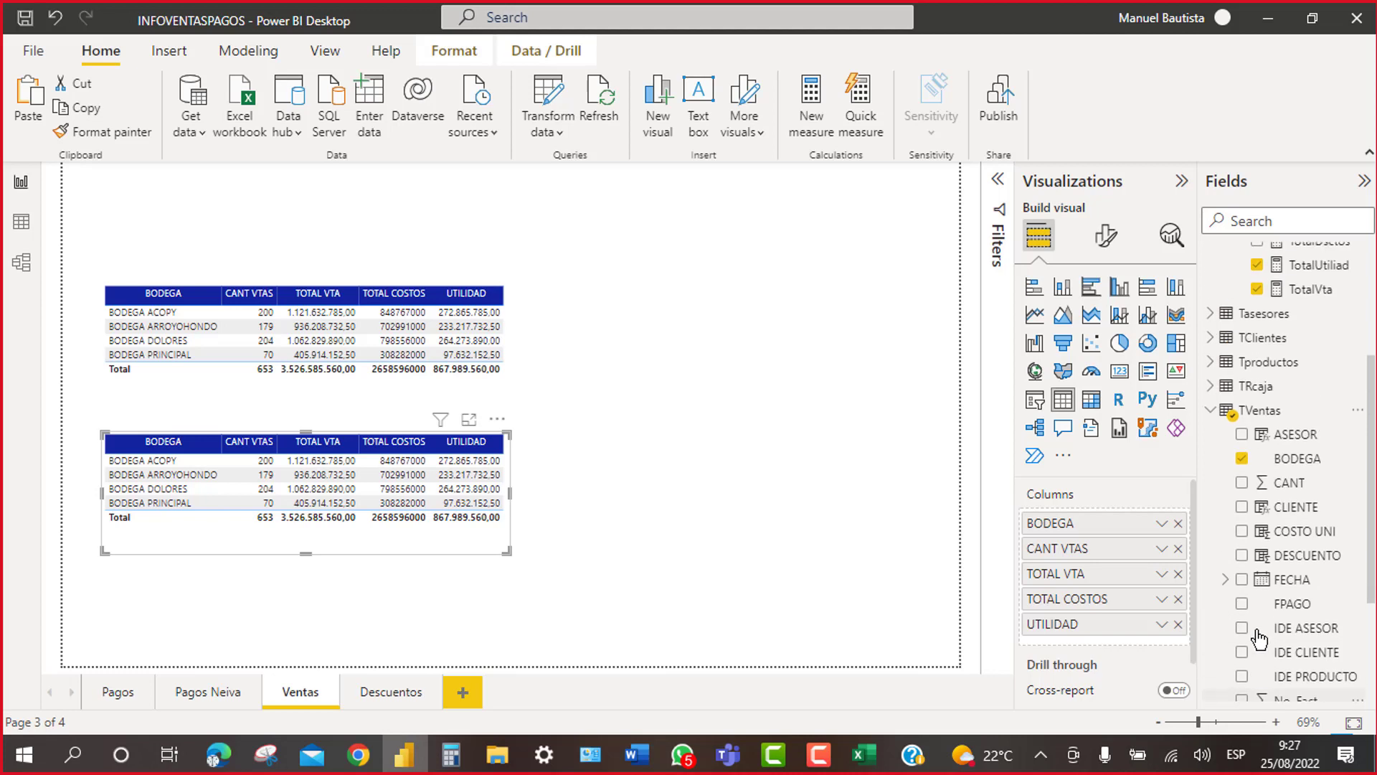
pyautogui.click(1244, 463)
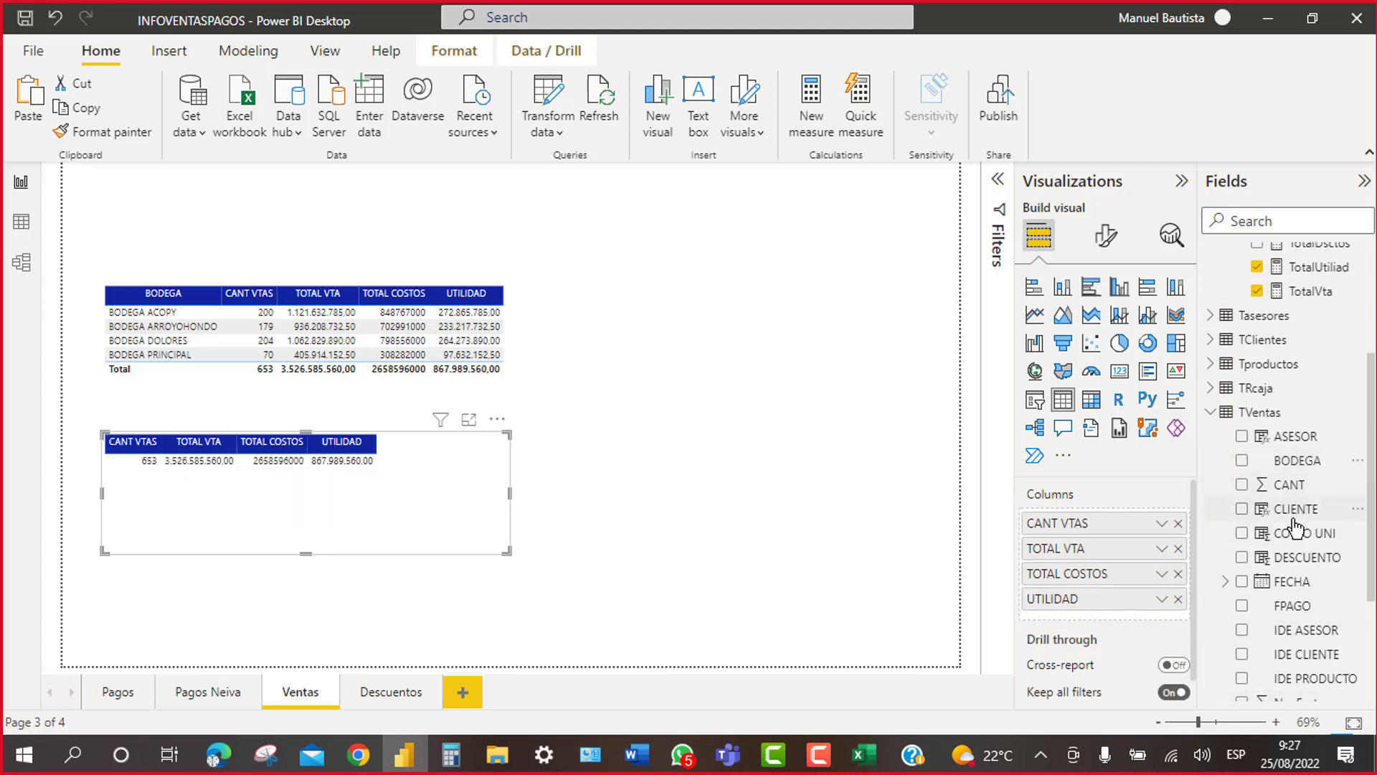
pyautogui.click(1241, 508)
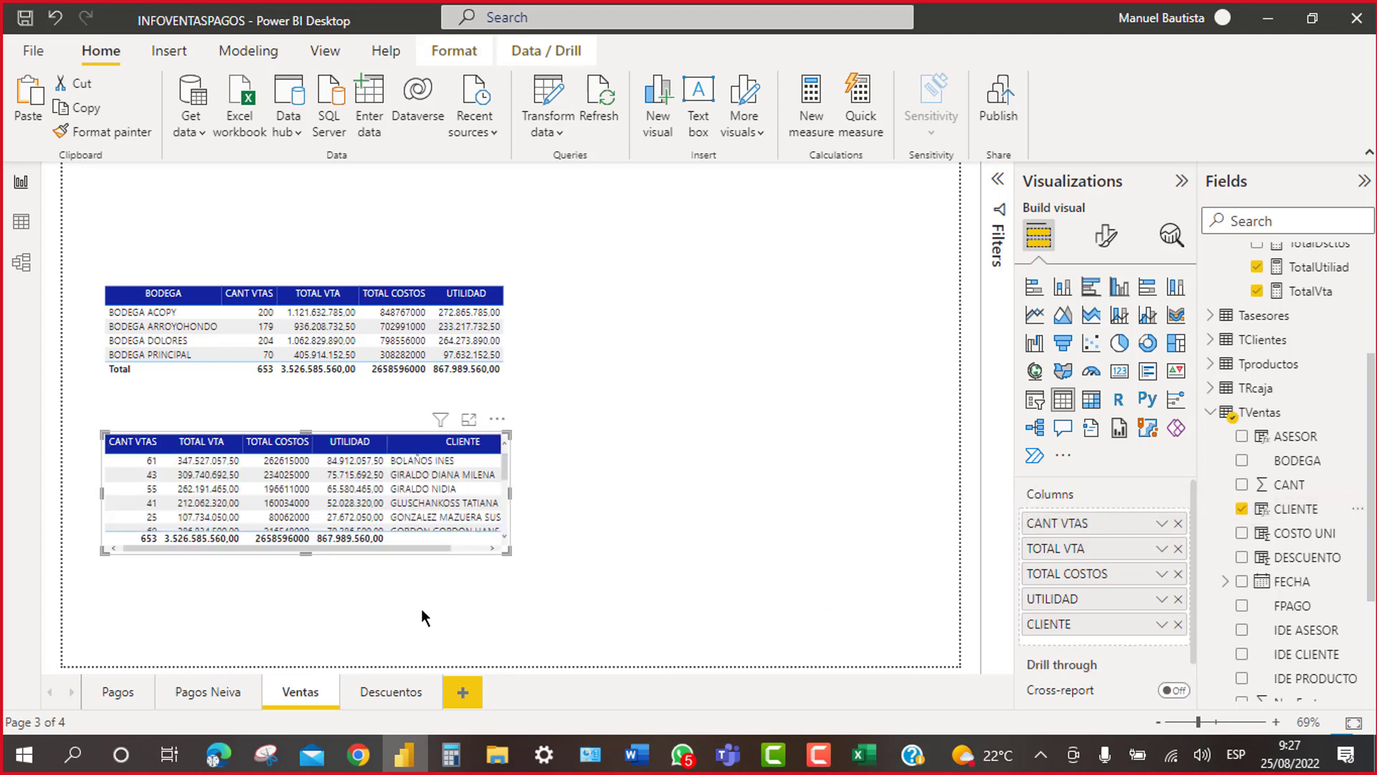
# Step: Fit the client table directly under the BODEGA table and move CLIENTE to first column
pyautogui.moveTo(304, 578); pyautogui.dragTo(292, 637)
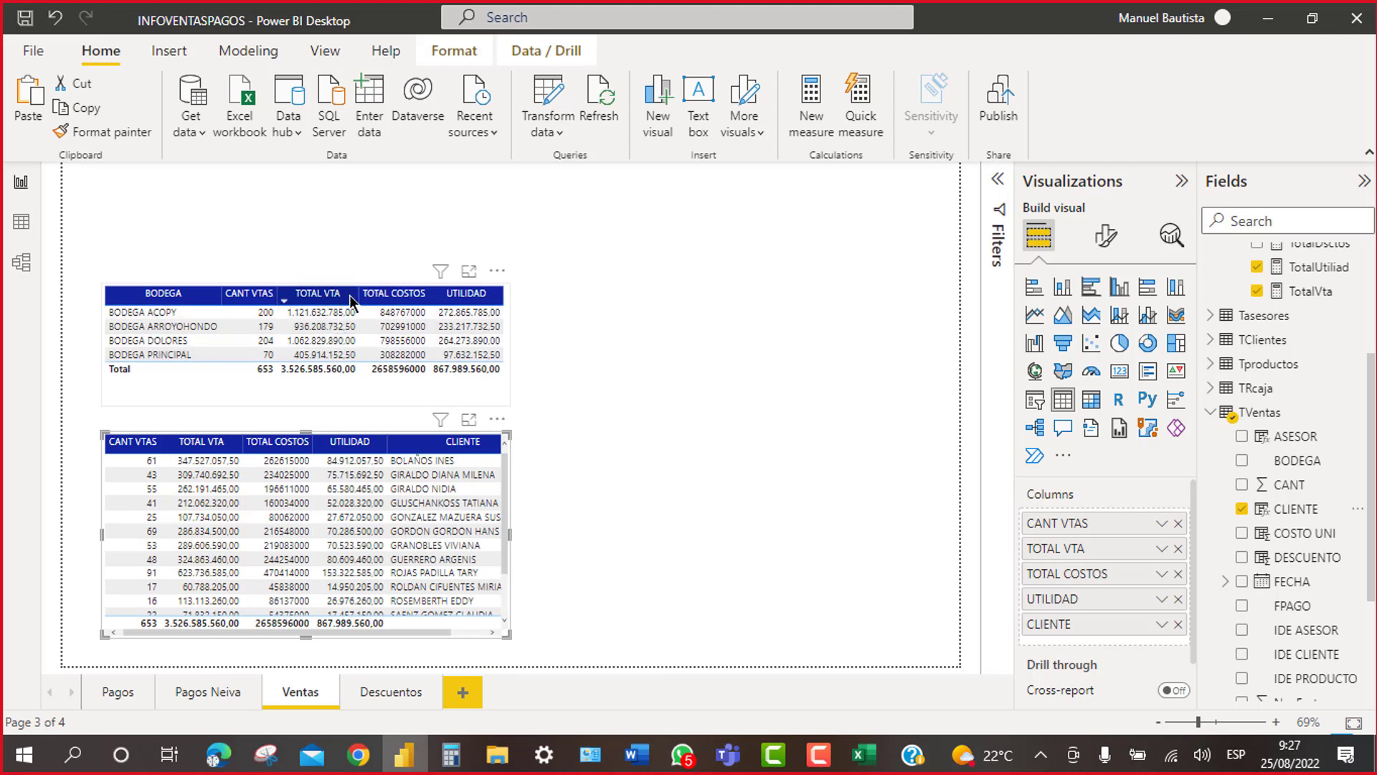
pyautogui.moveTo(487, 267); pyautogui.dragTo(493, 208)
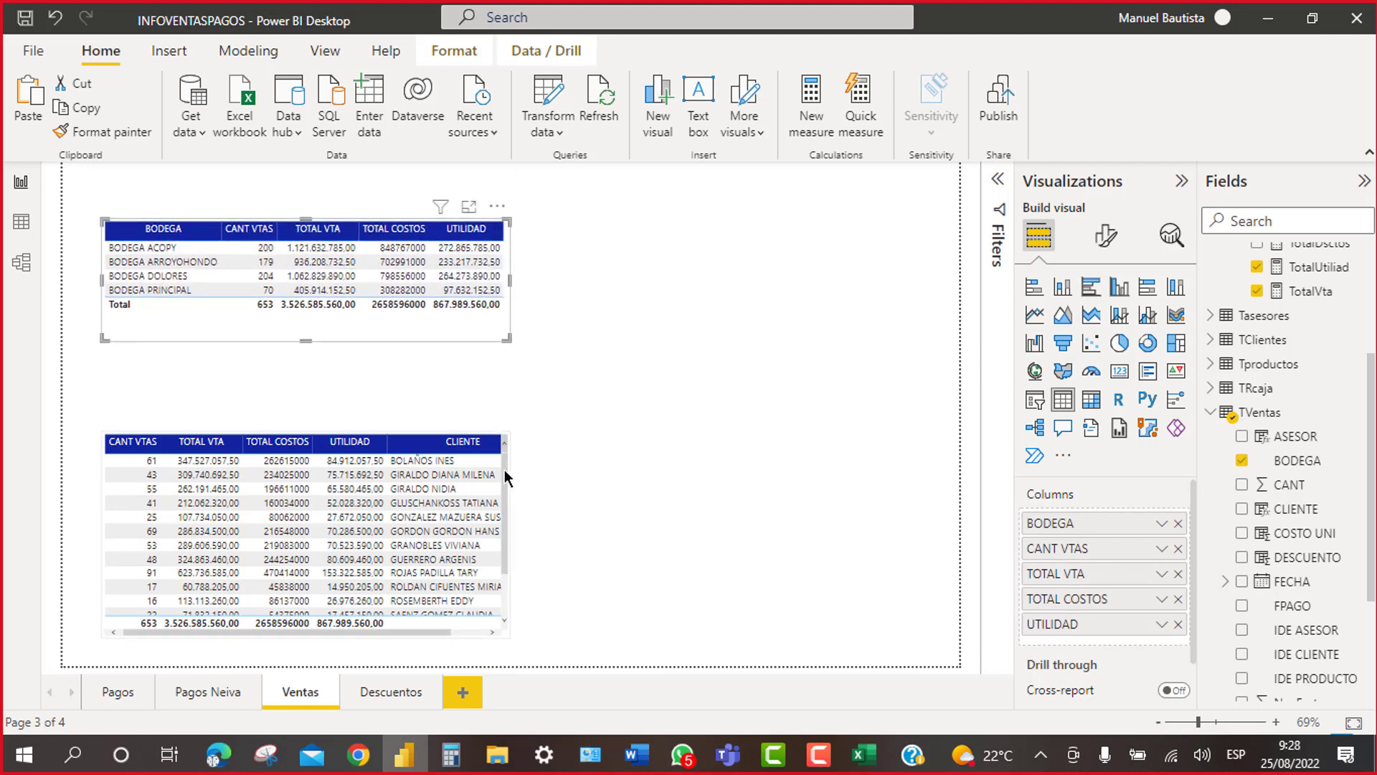
pyautogui.moveTo(498, 427); pyautogui.dragTo(500, 343)
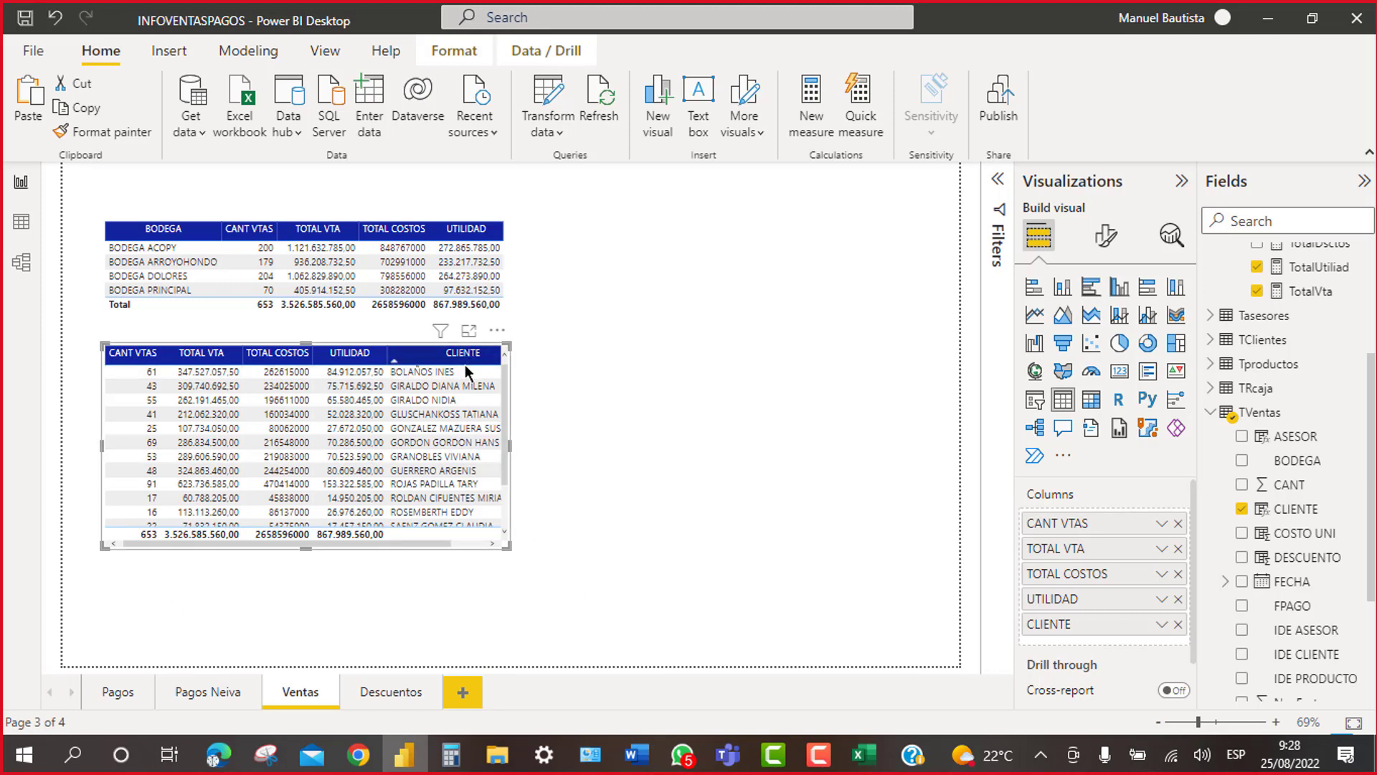
pyautogui.moveTo(1079, 626); pyautogui.dragTo(1086, 529)
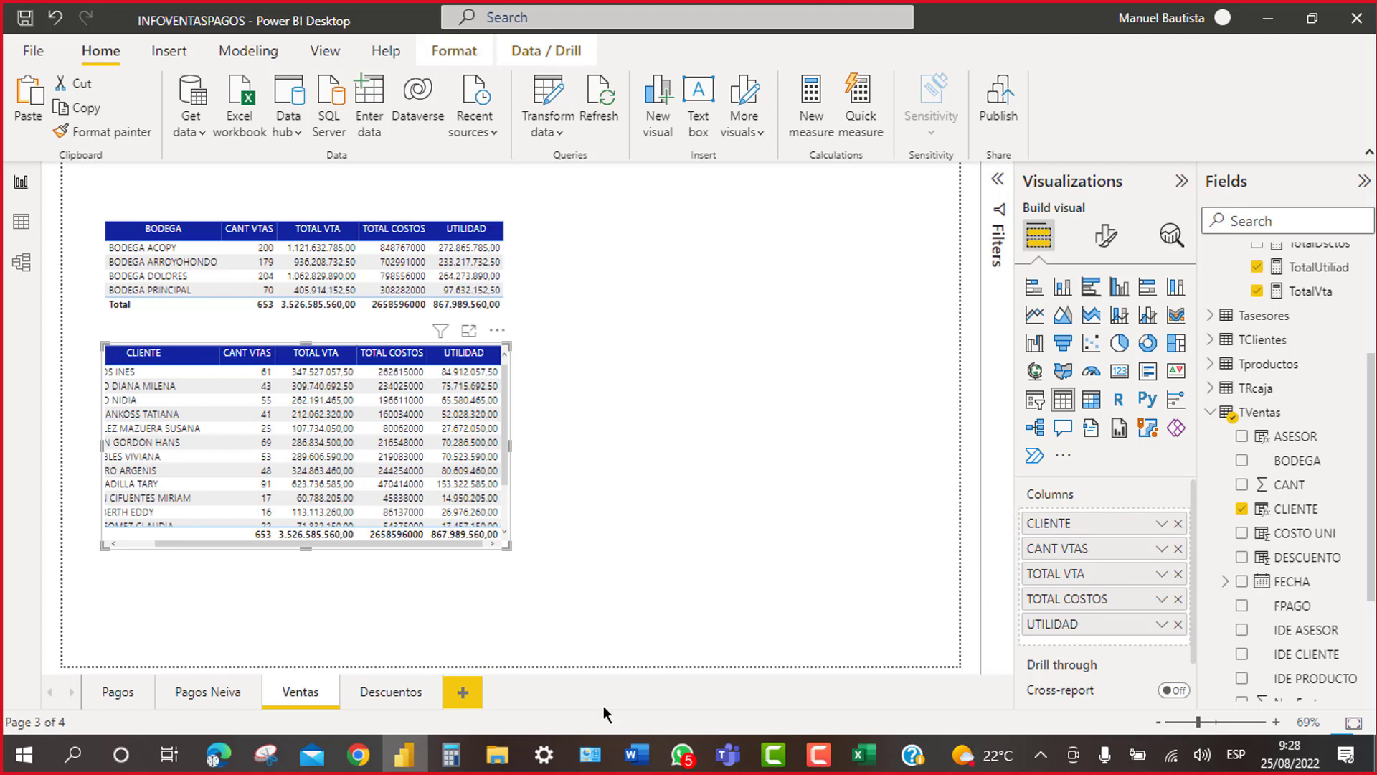
# Step: Duplicate the client table to the top right, replacing CLIENTE with ASESOR as first column
pyautogui.click(689, 521)
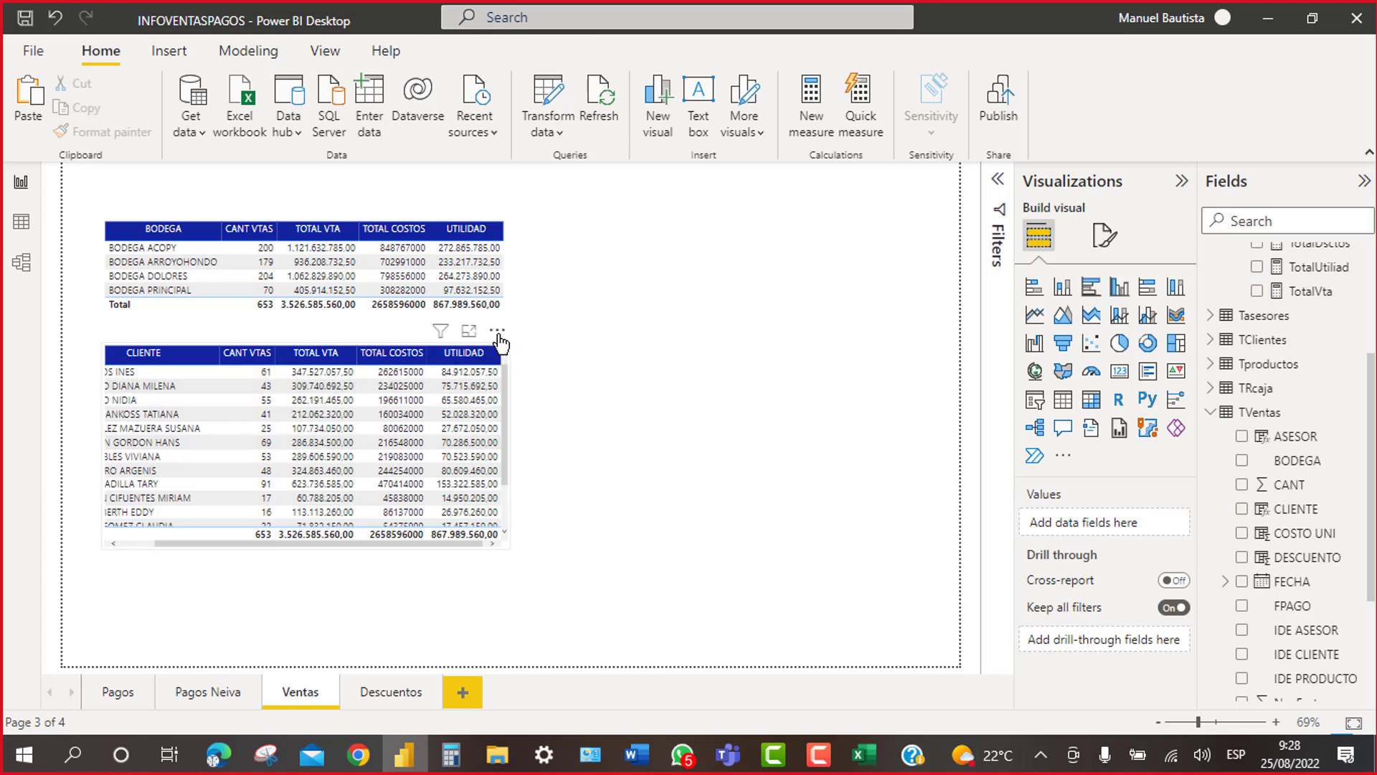
pyautogui.click(506, 393)
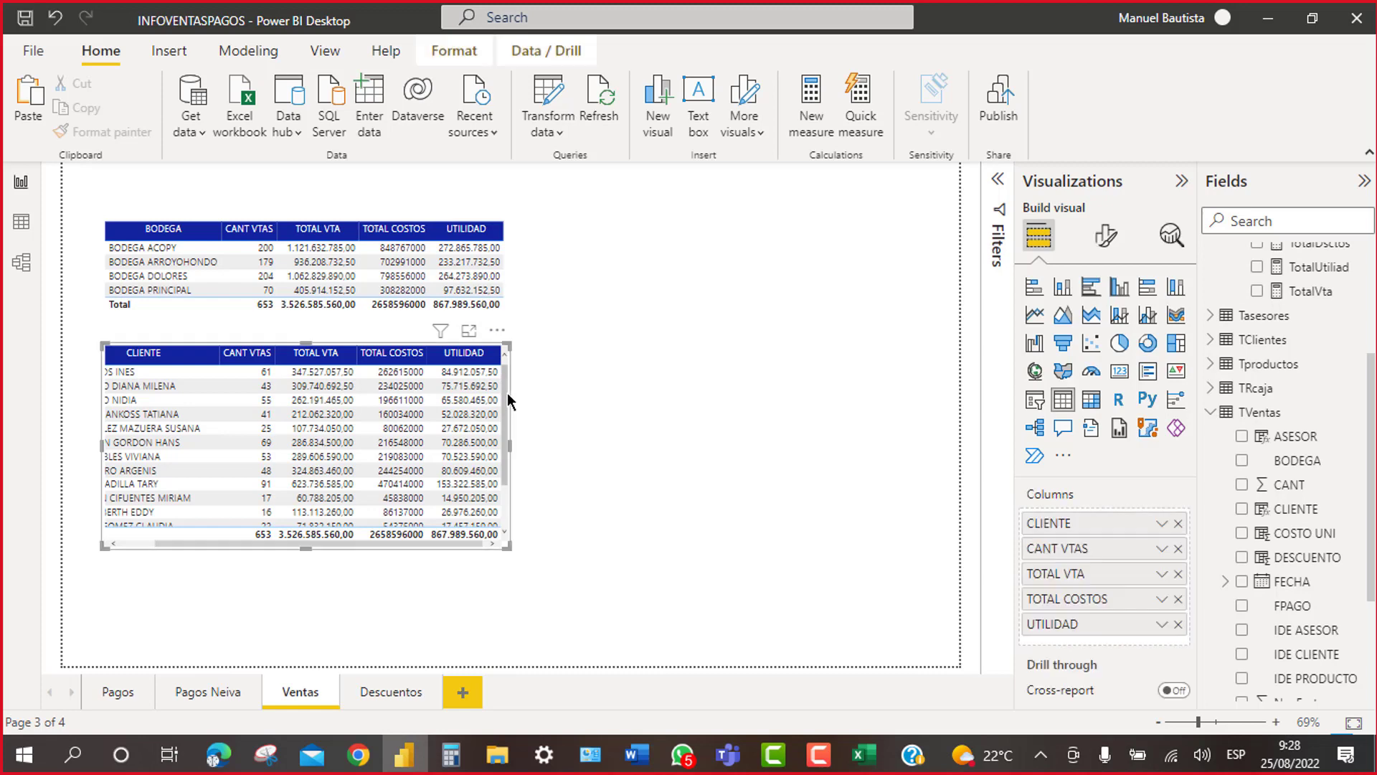
pyautogui.hotkey('ctrl', 'c')
pyautogui.hotkey('ctrl', 'v')
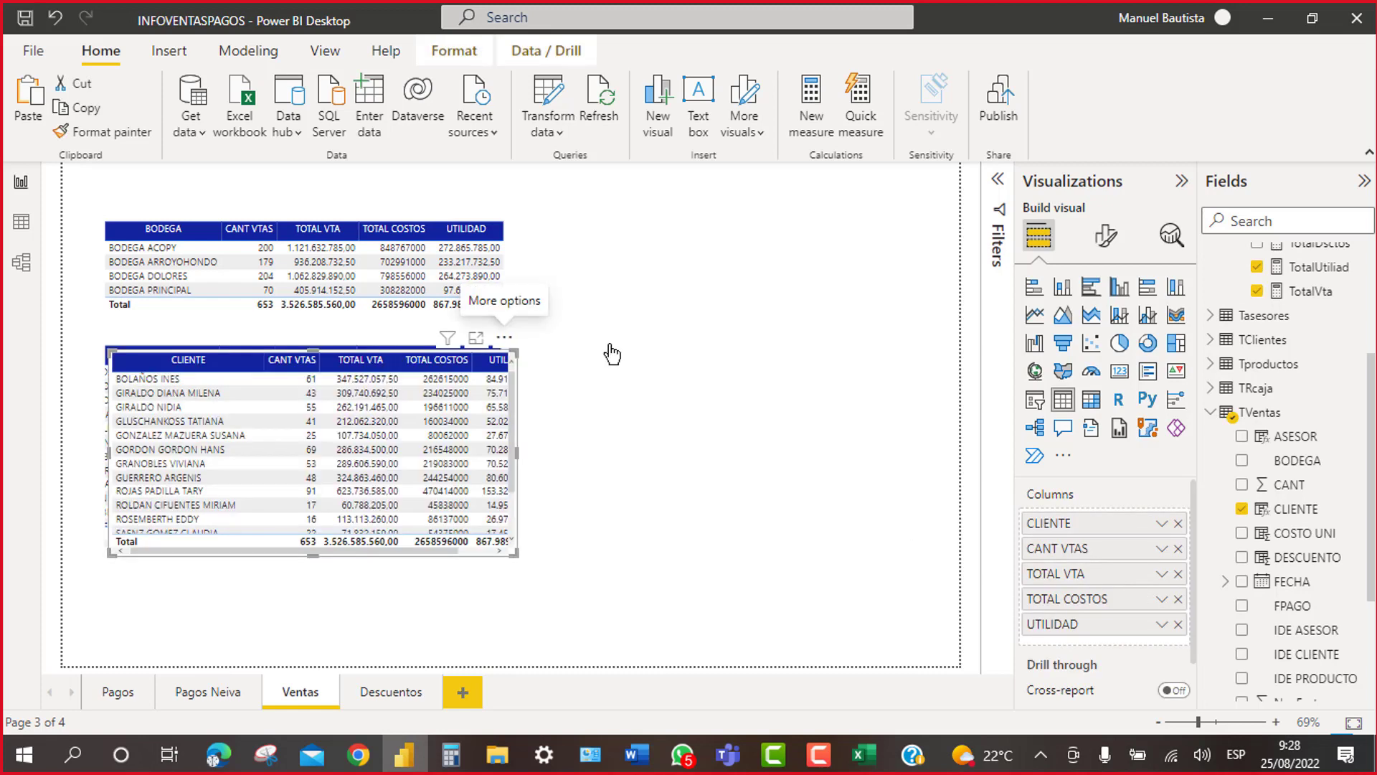
pyautogui.moveTo(517, 340); pyautogui.dragTo(924, 218)
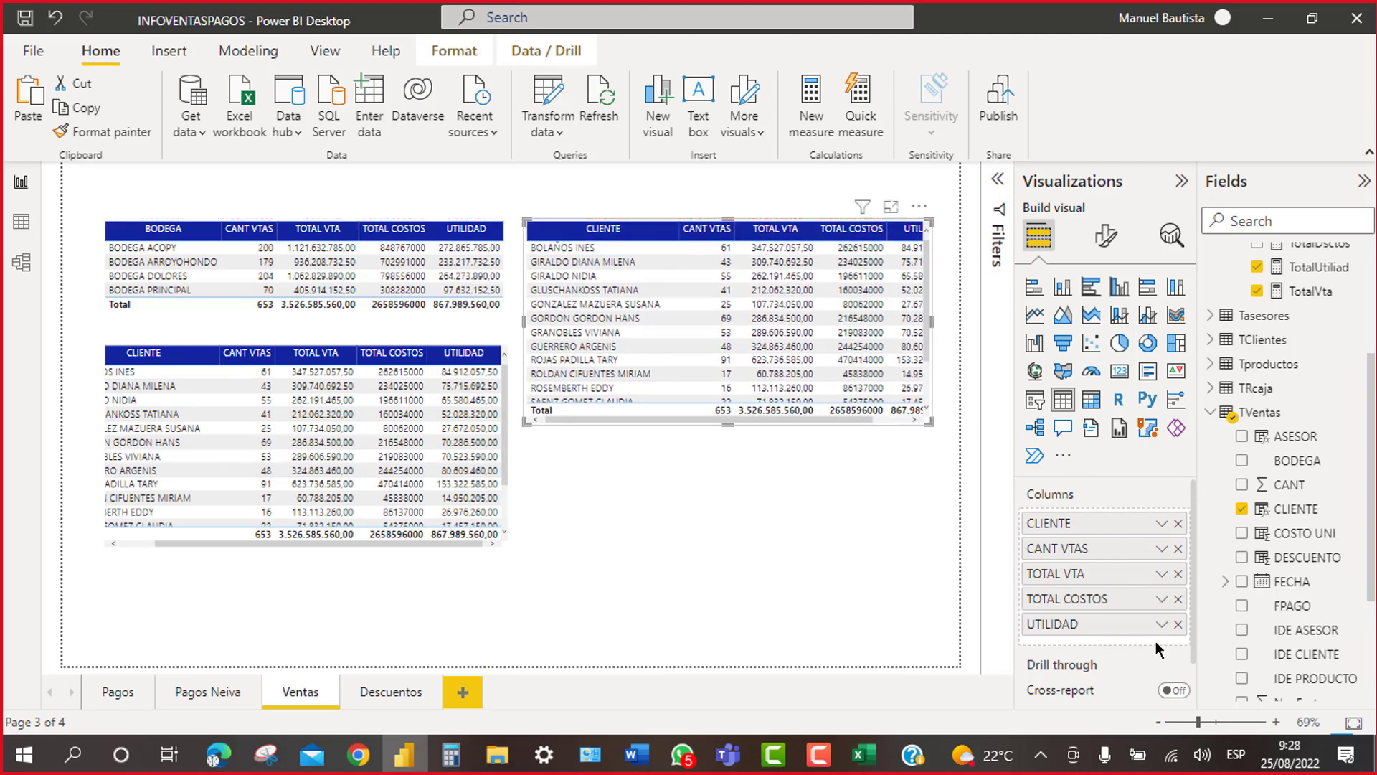
pyautogui.click(1178, 524)
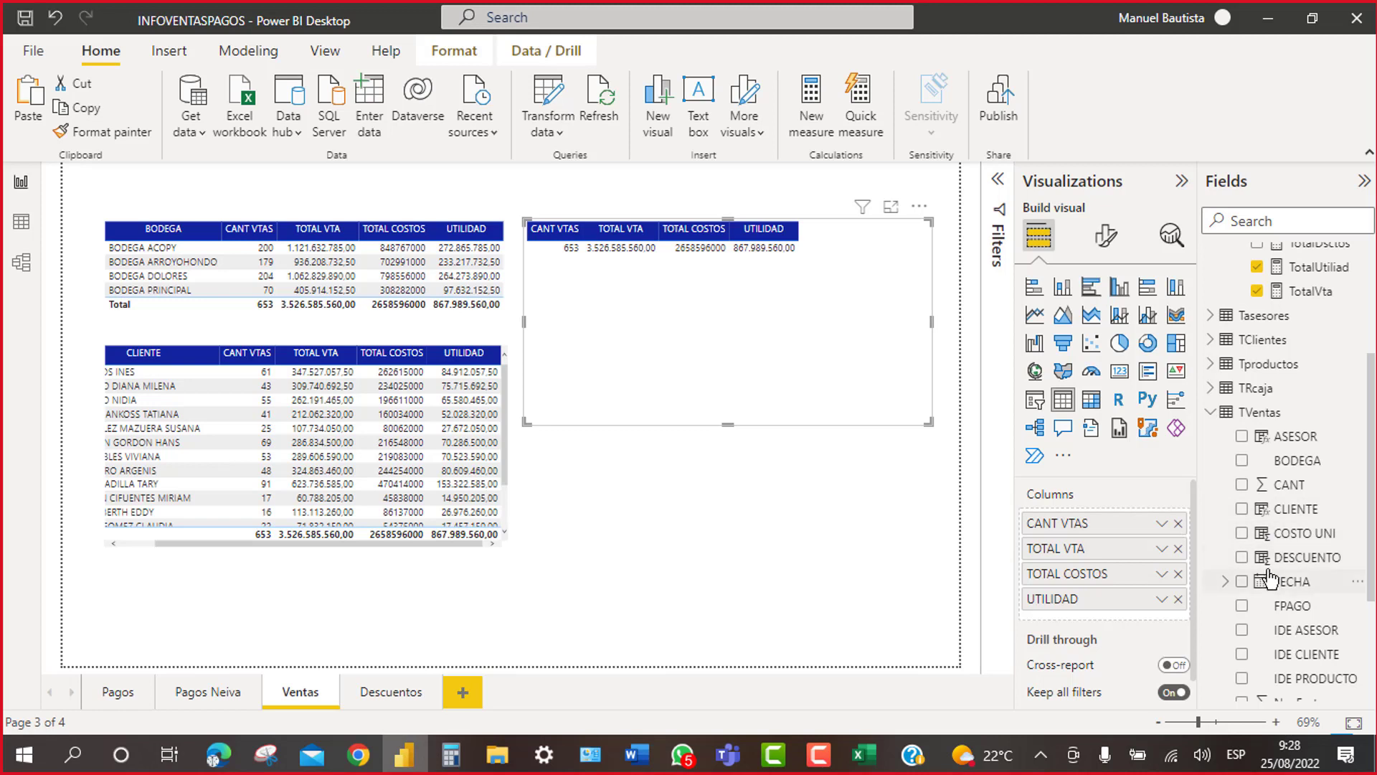
pyautogui.scroll(-2, 1266, 574)
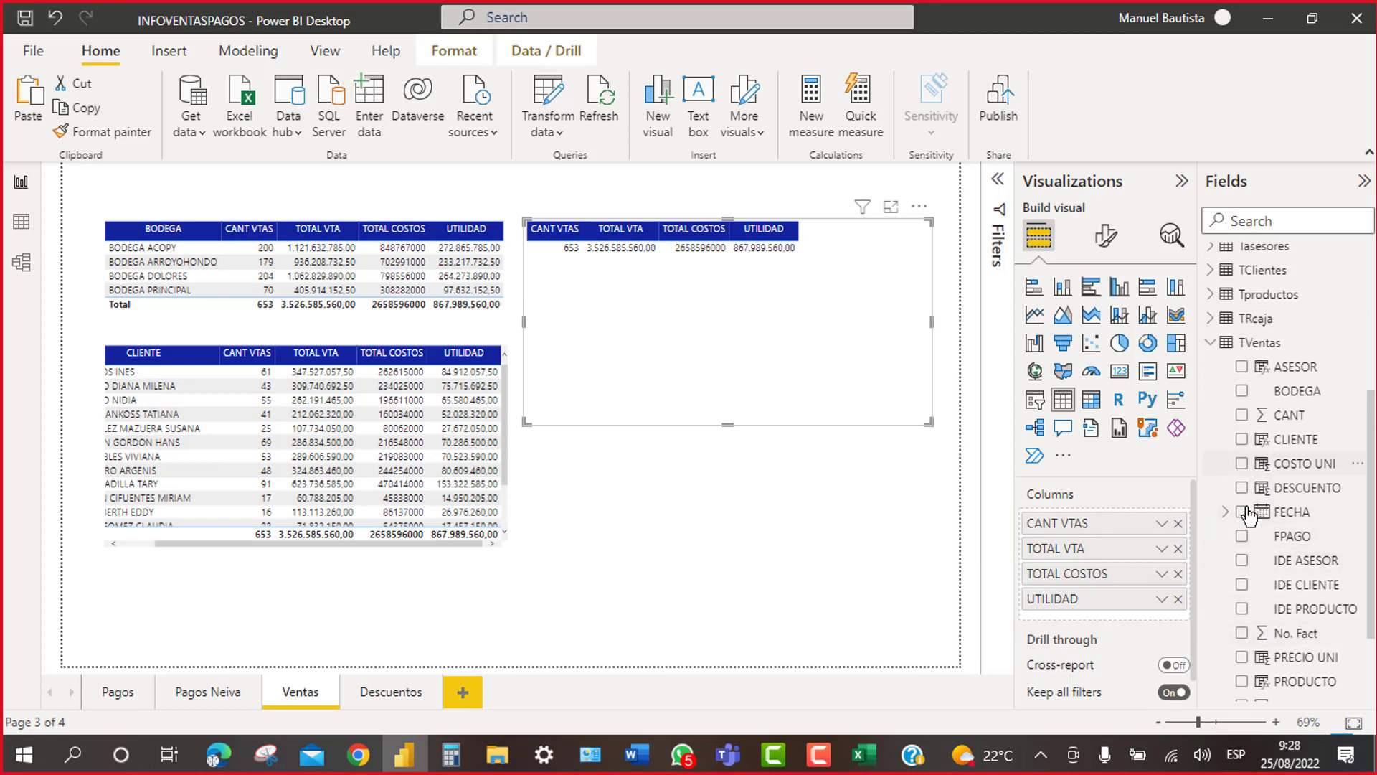
pyautogui.scroll(-3, 1257, 535)
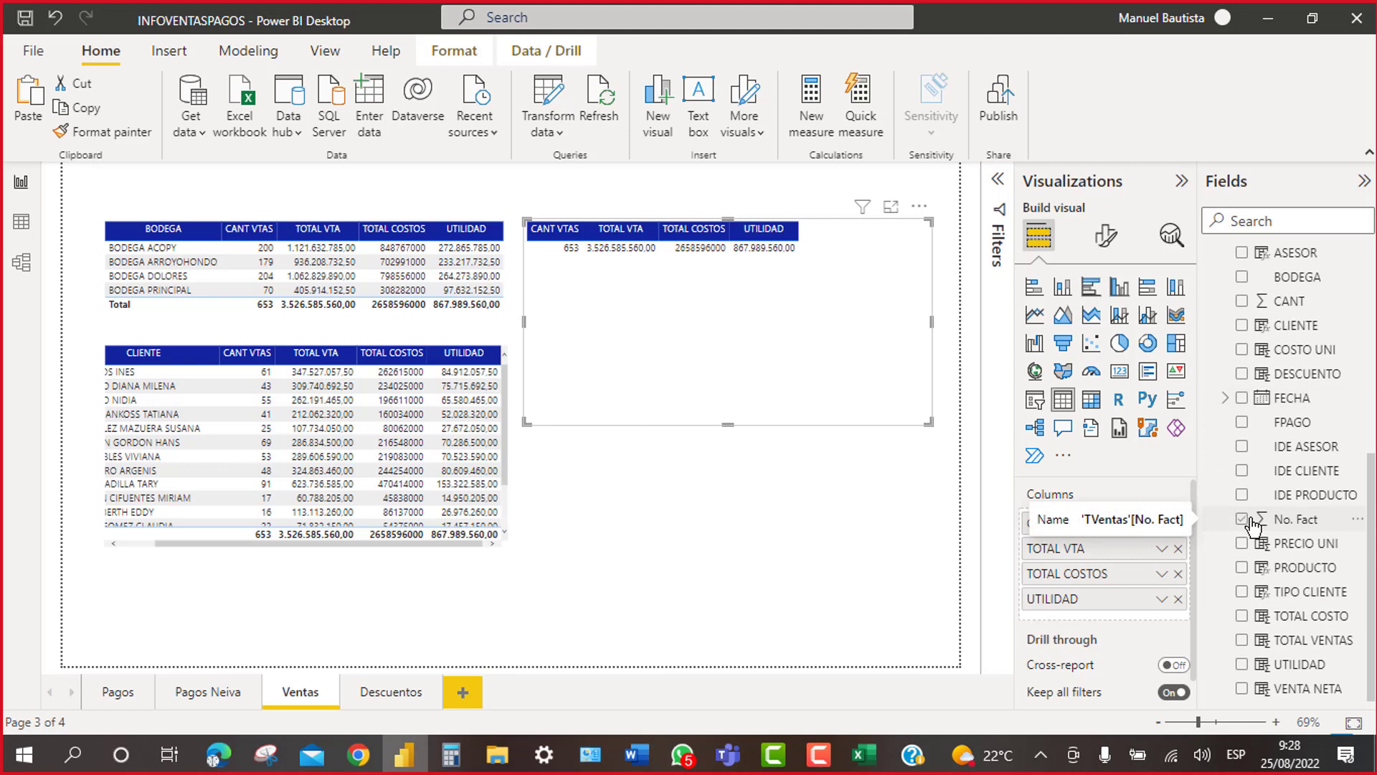
pyautogui.scroll(3, 1252, 526)
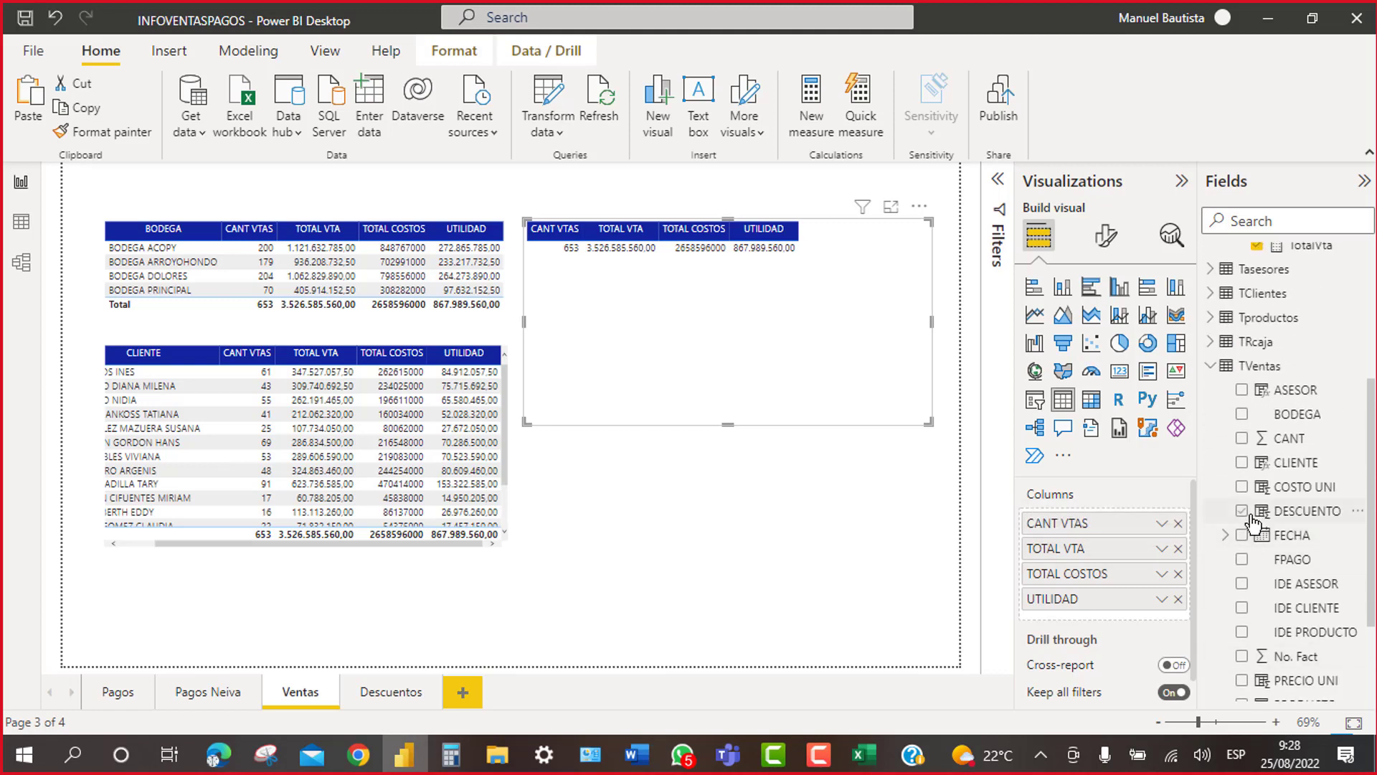
pyautogui.click(1242, 391)
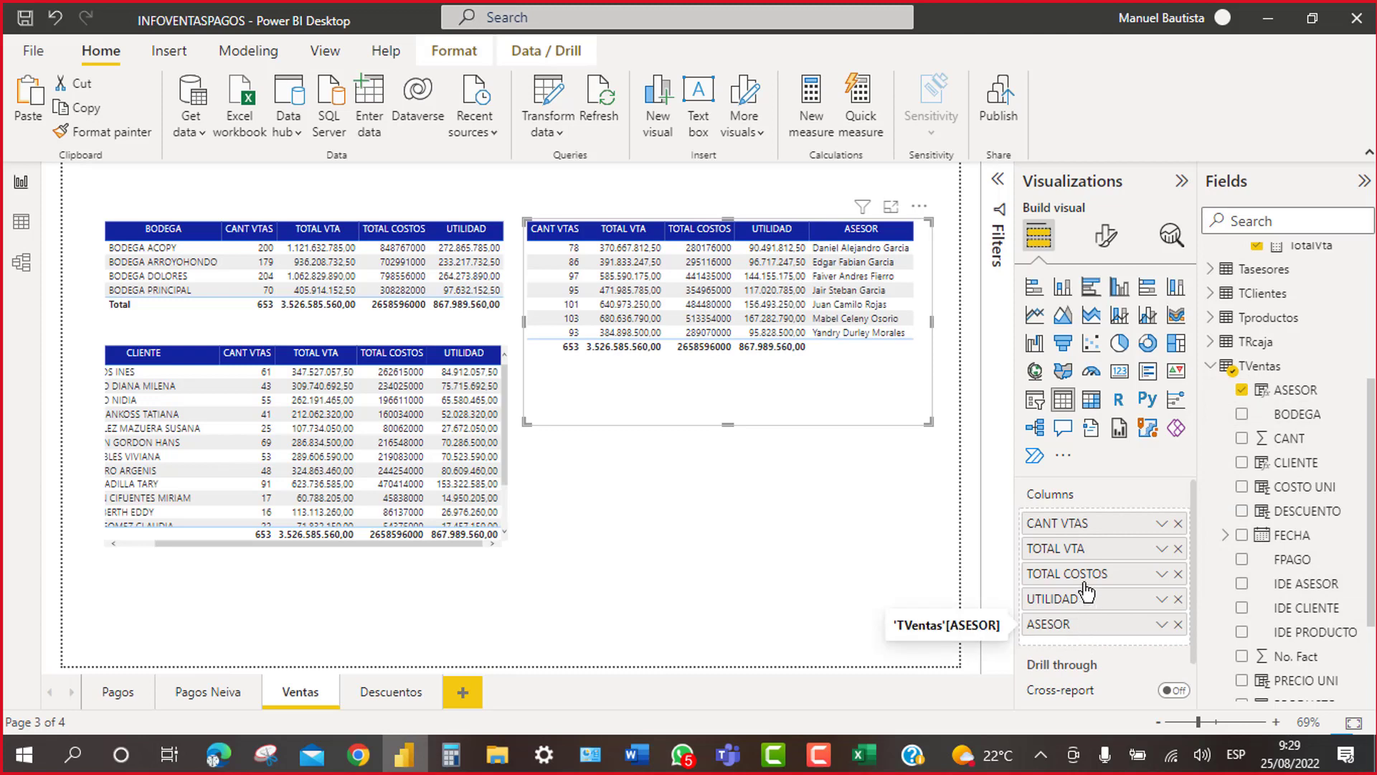
pyautogui.moveTo(1086, 590); pyautogui.dragTo(1089, 521)
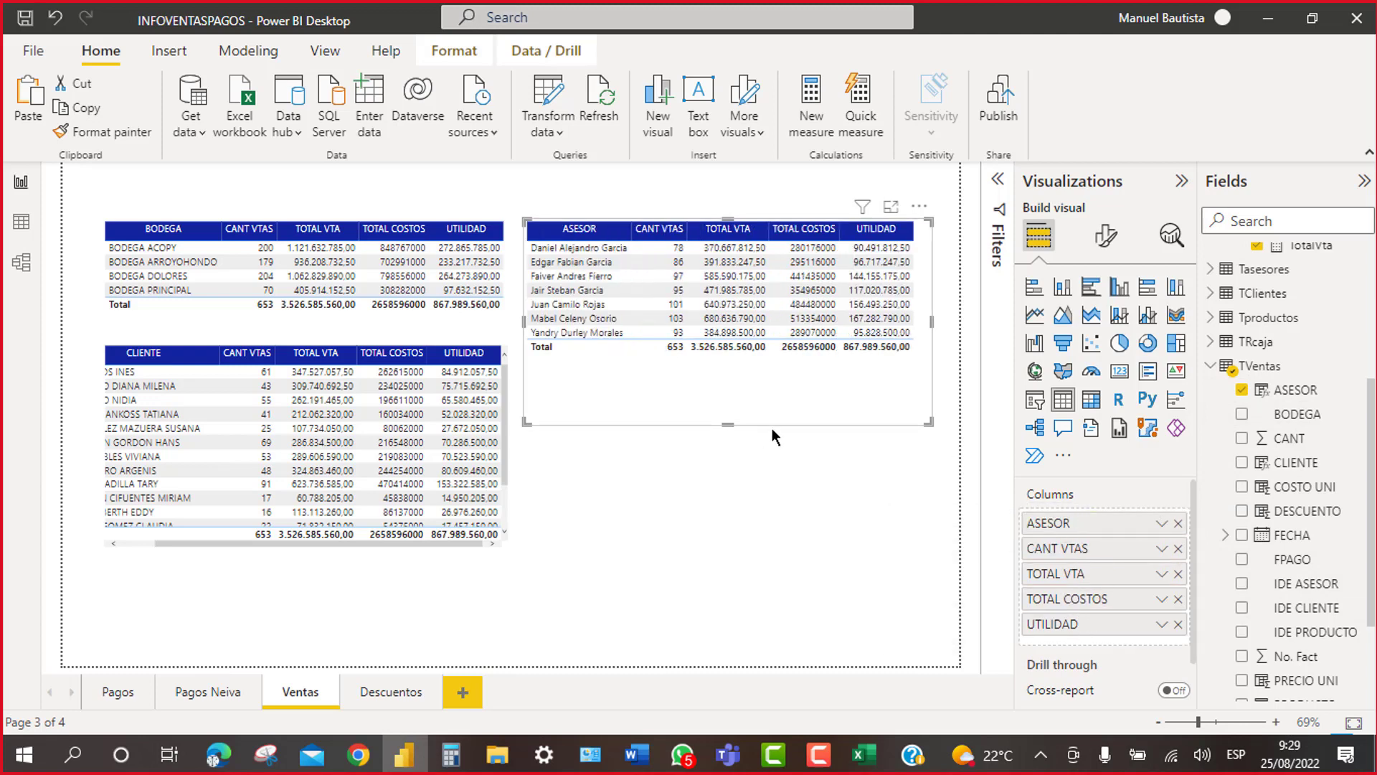
# Step: Shrink the ASESOR table to its seven rows and align it with the BODEGA table
pyautogui.moveTo(731, 422); pyautogui.dragTo(738, 351)
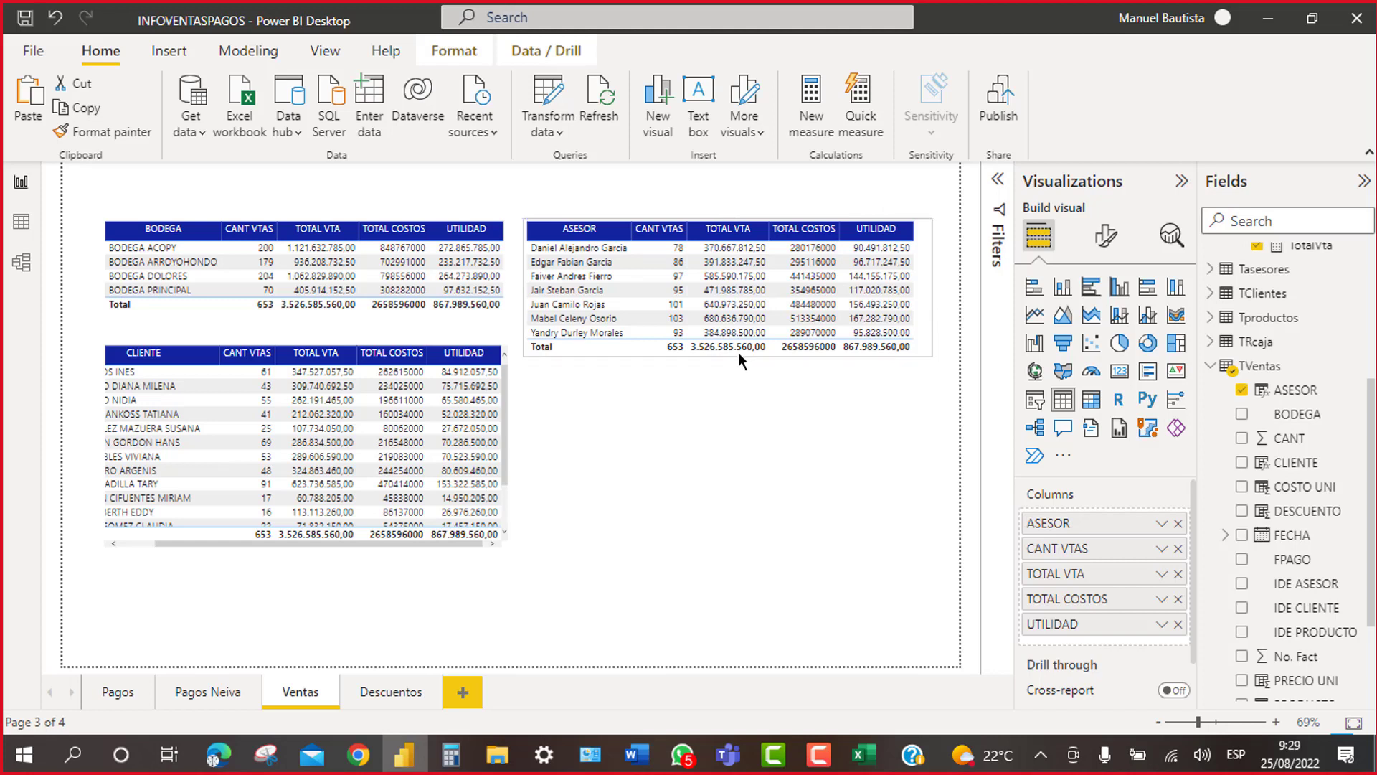
pyautogui.moveTo(924, 210); pyautogui.dragTo(924, 205)
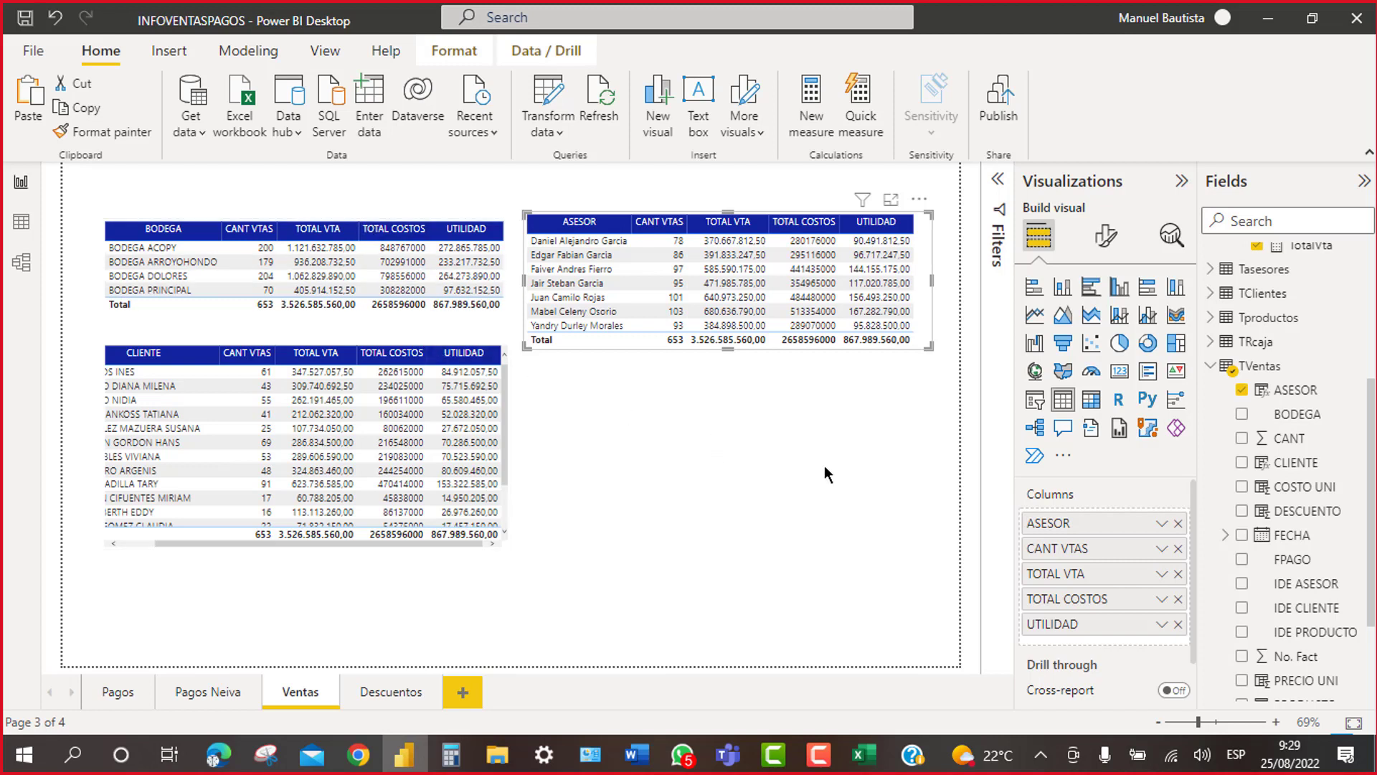
pyautogui.click(751, 441)
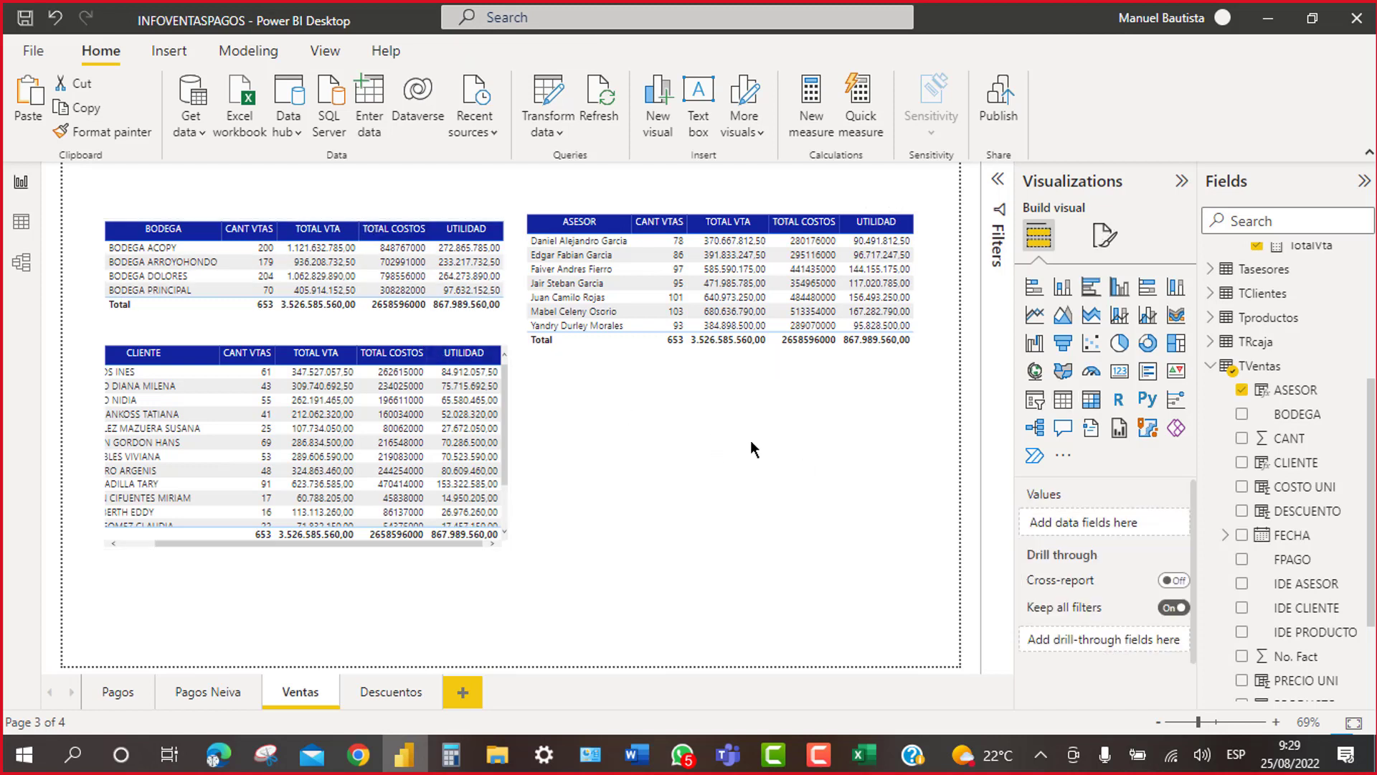
pyautogui.click(925, 265)
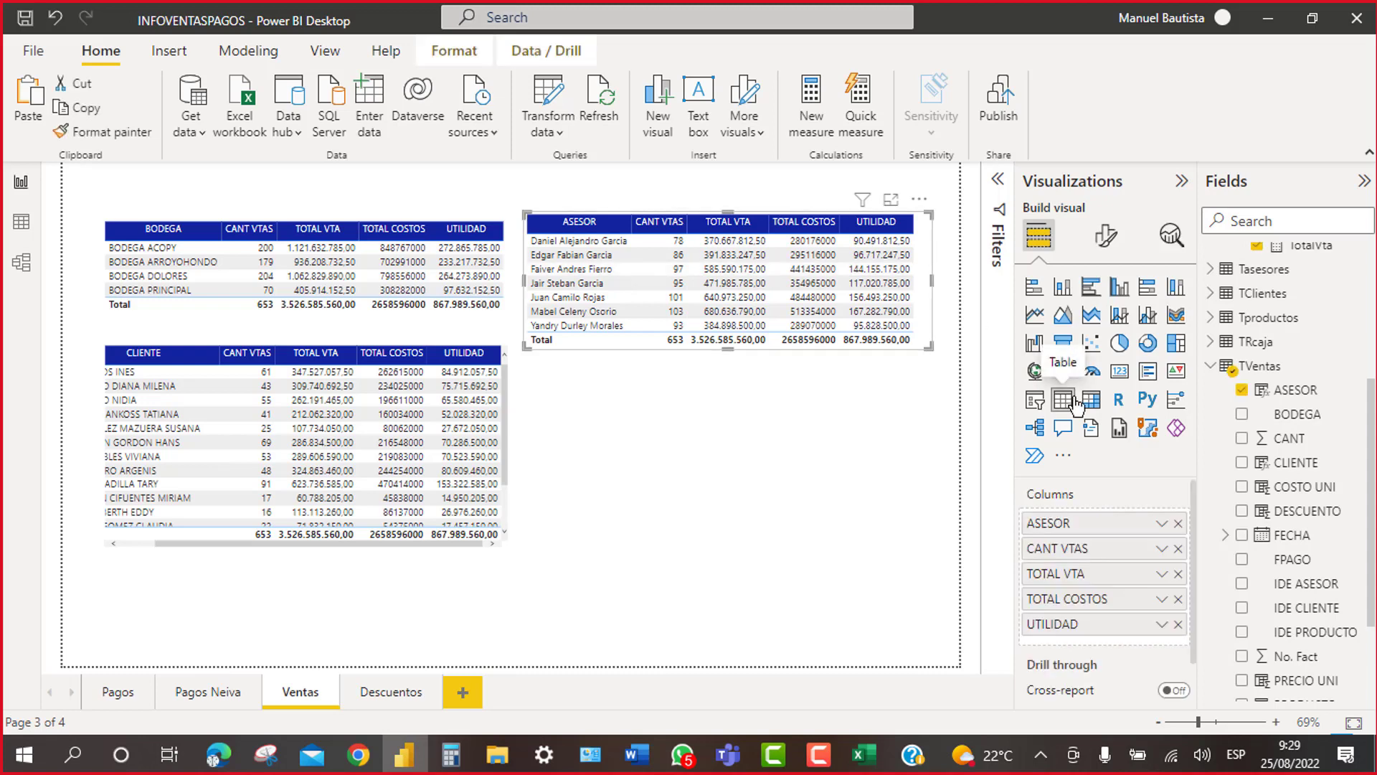
# Step: Duplicate the ASESOR table below it, enlarge it, and make PRODUCTO its first column instead
pyautogui.hotkey('ctrl', 'v')
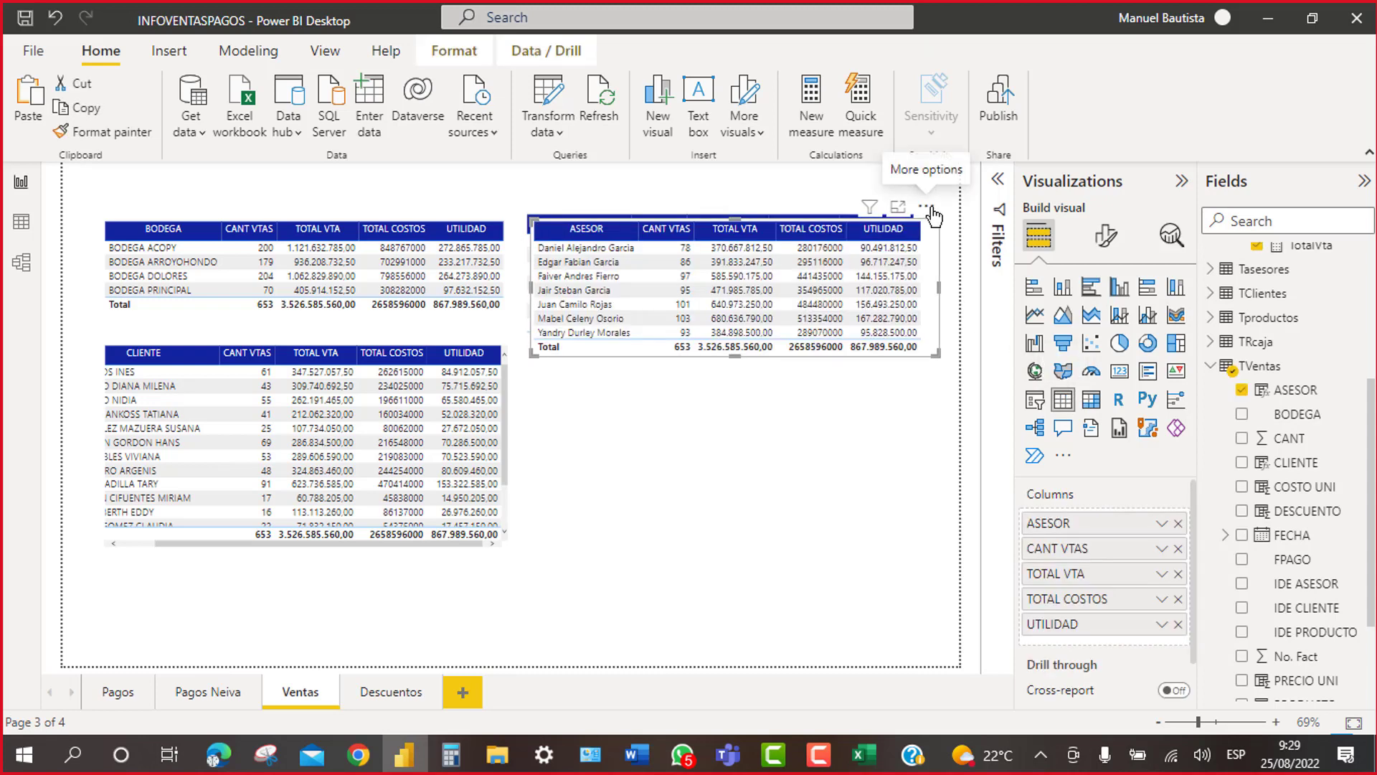
pyautogui.moveTo(941, 337); pyautogui.dragTo(932, 363)
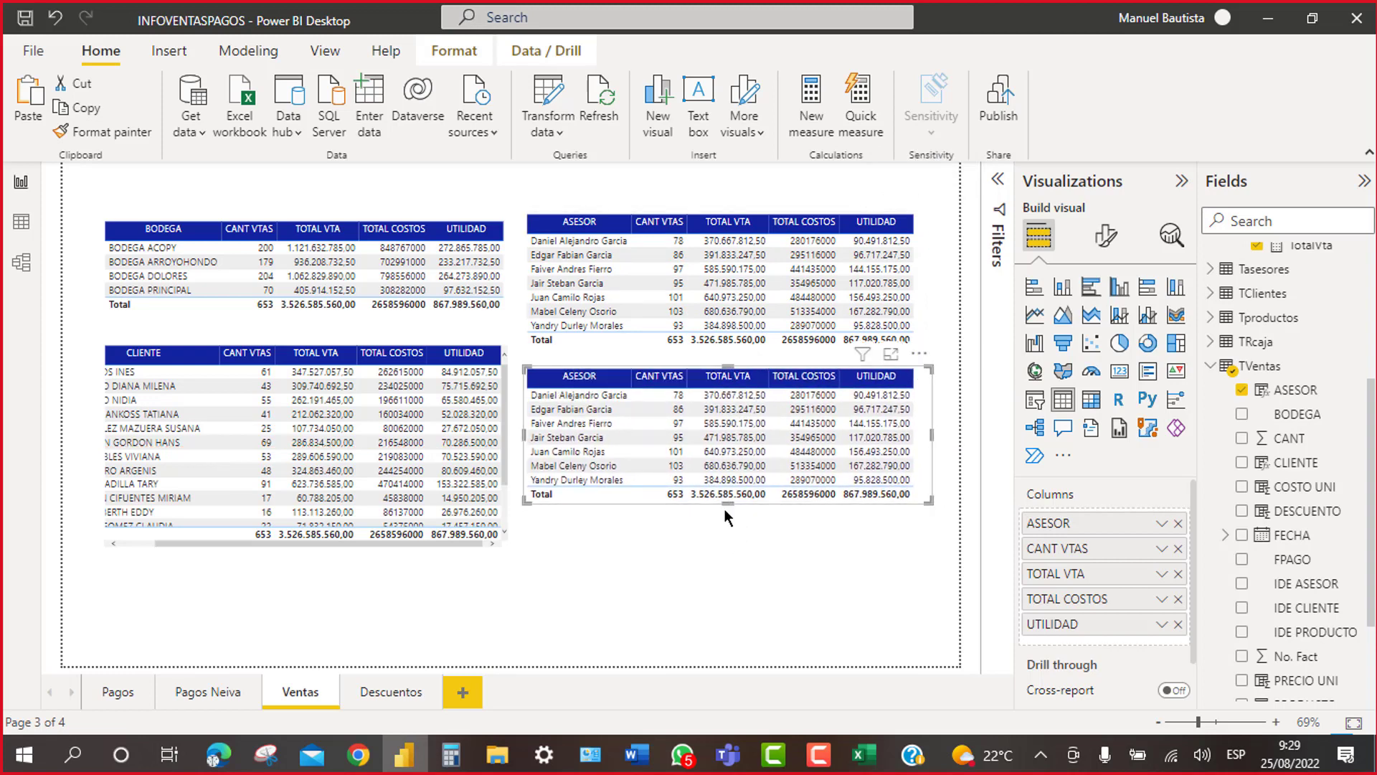
pyautogui.moveTo(724, 508); pyautogui.dragTo(736, 540)
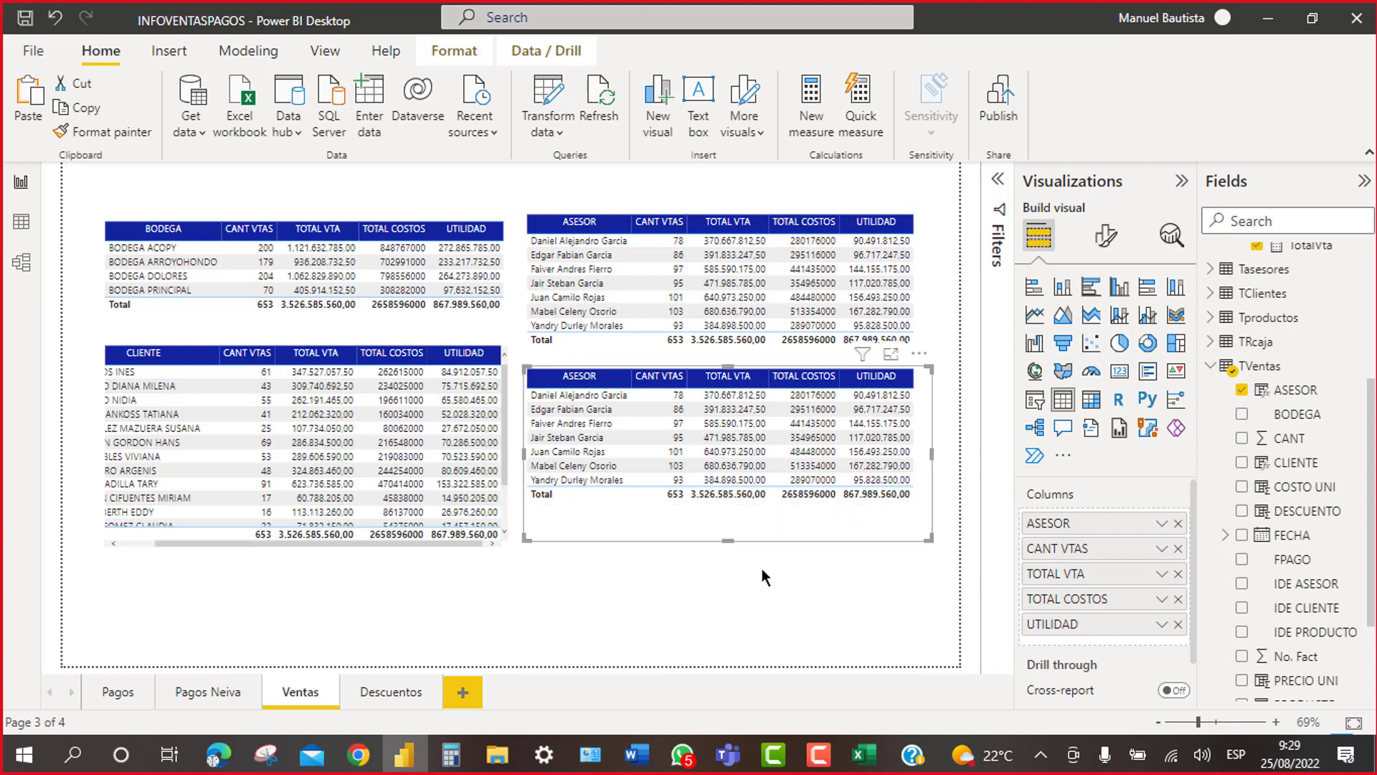
pyautogui.click(1178, 524)
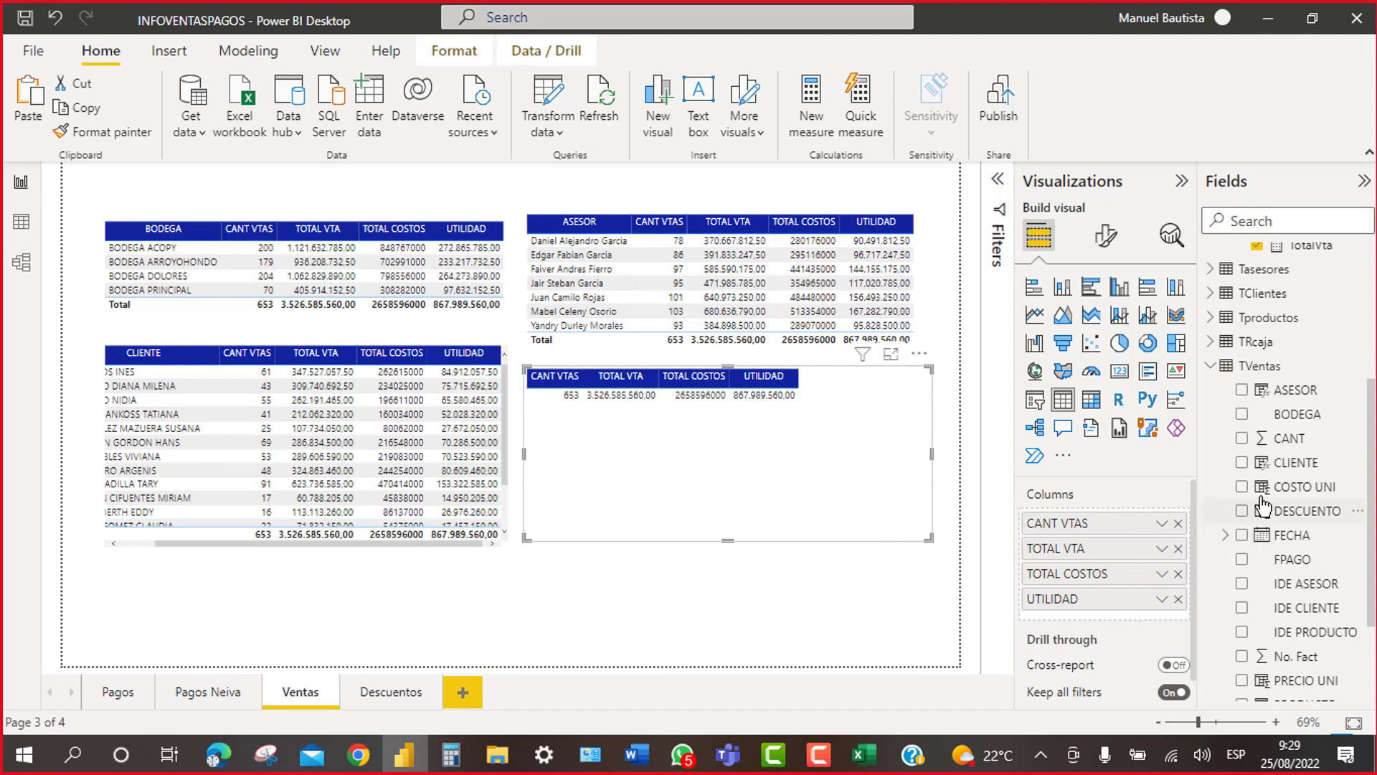
pyautogui.scroll(-3, 1263, 504)
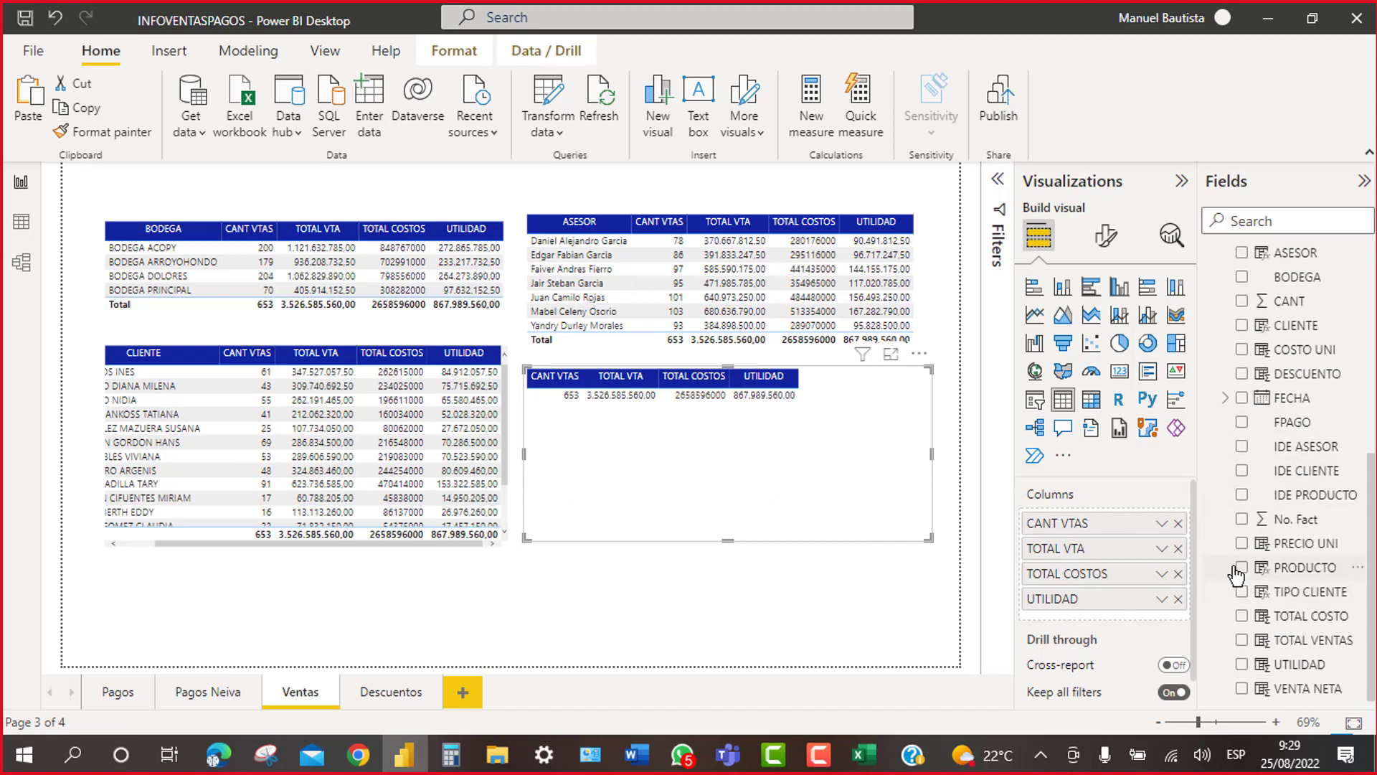
pyautogui.click(1243, 568)
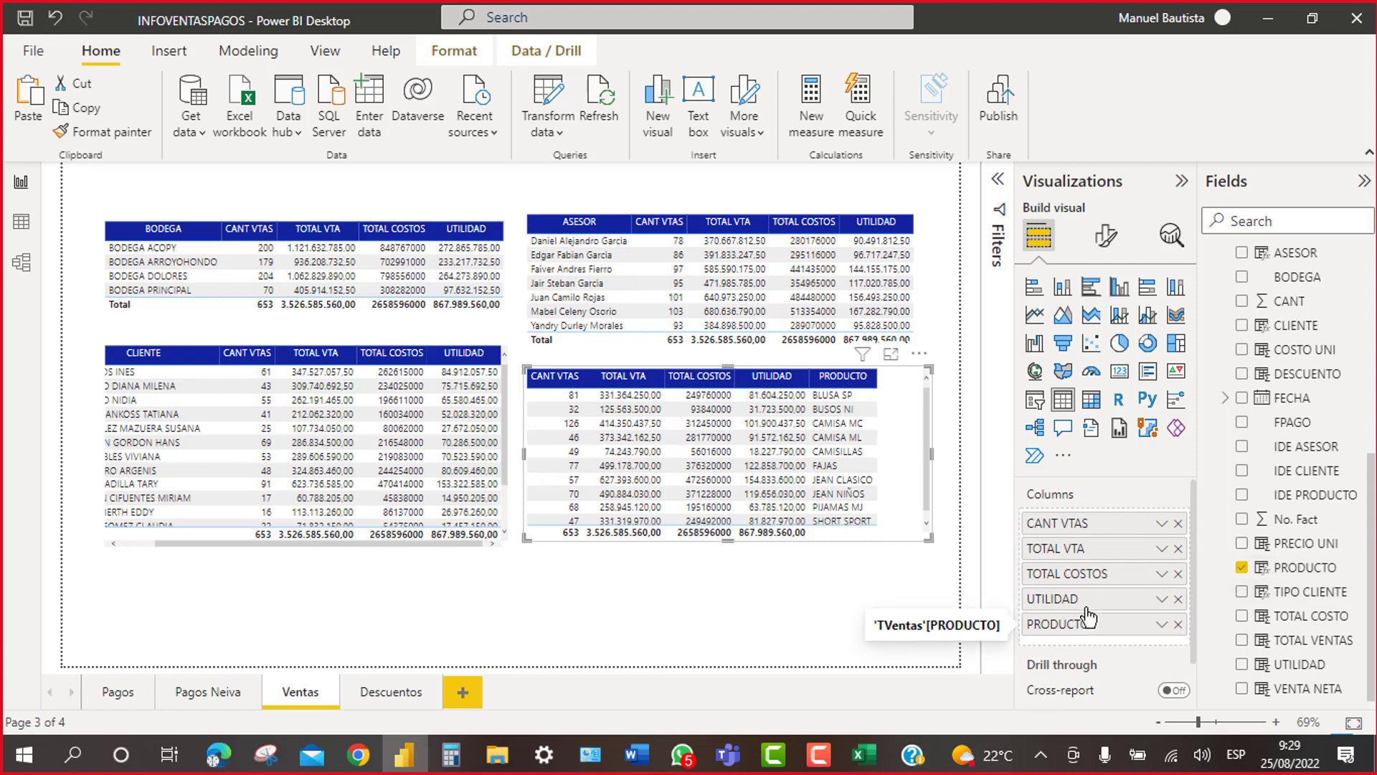
pyautogui.moveTo(1088, 617); pyautogui.dragTo(1092, 526)
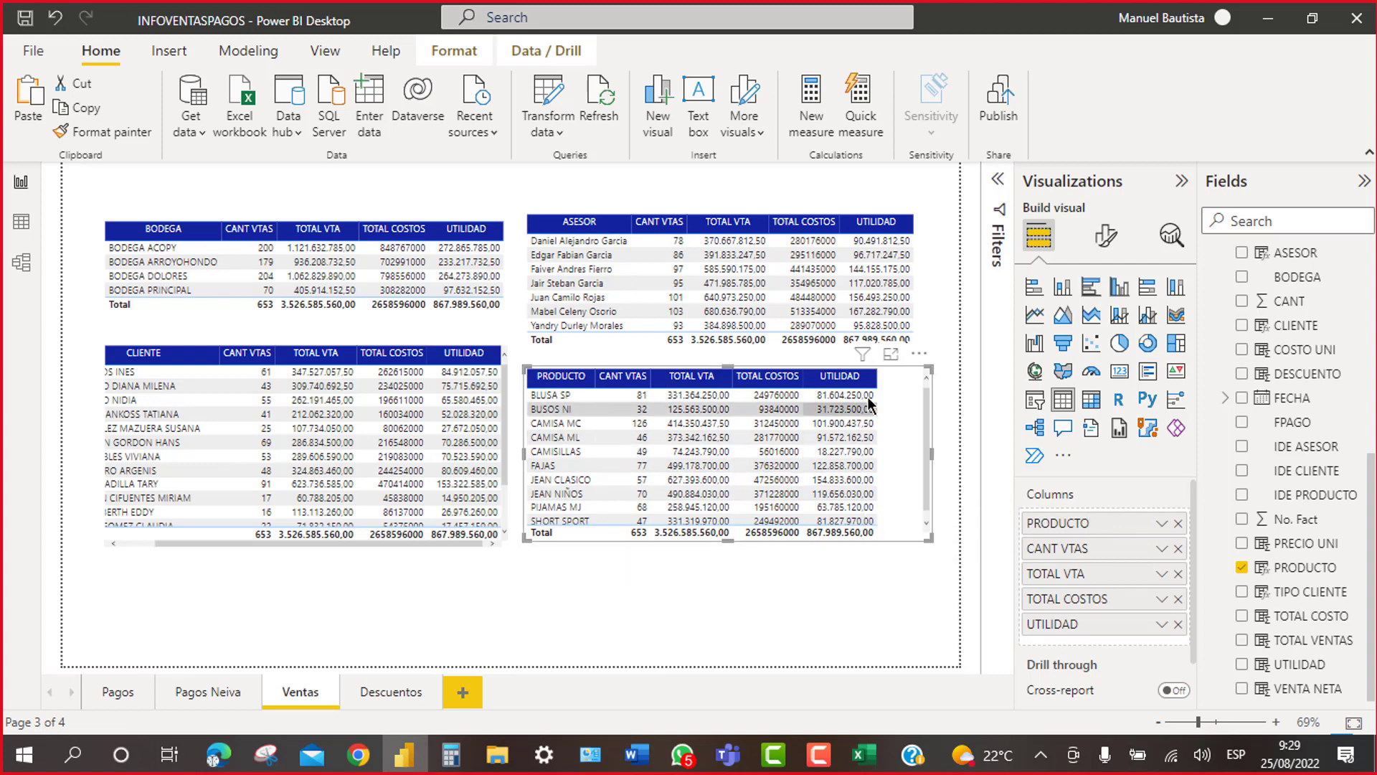
# Step: Widen the UTILIDAD and TOTAL COSTOS columns, align the PRODUCTO table, and add a card visual
pyautogui.moveTo(875, 378); pyautogui.dragTo(888, 378)
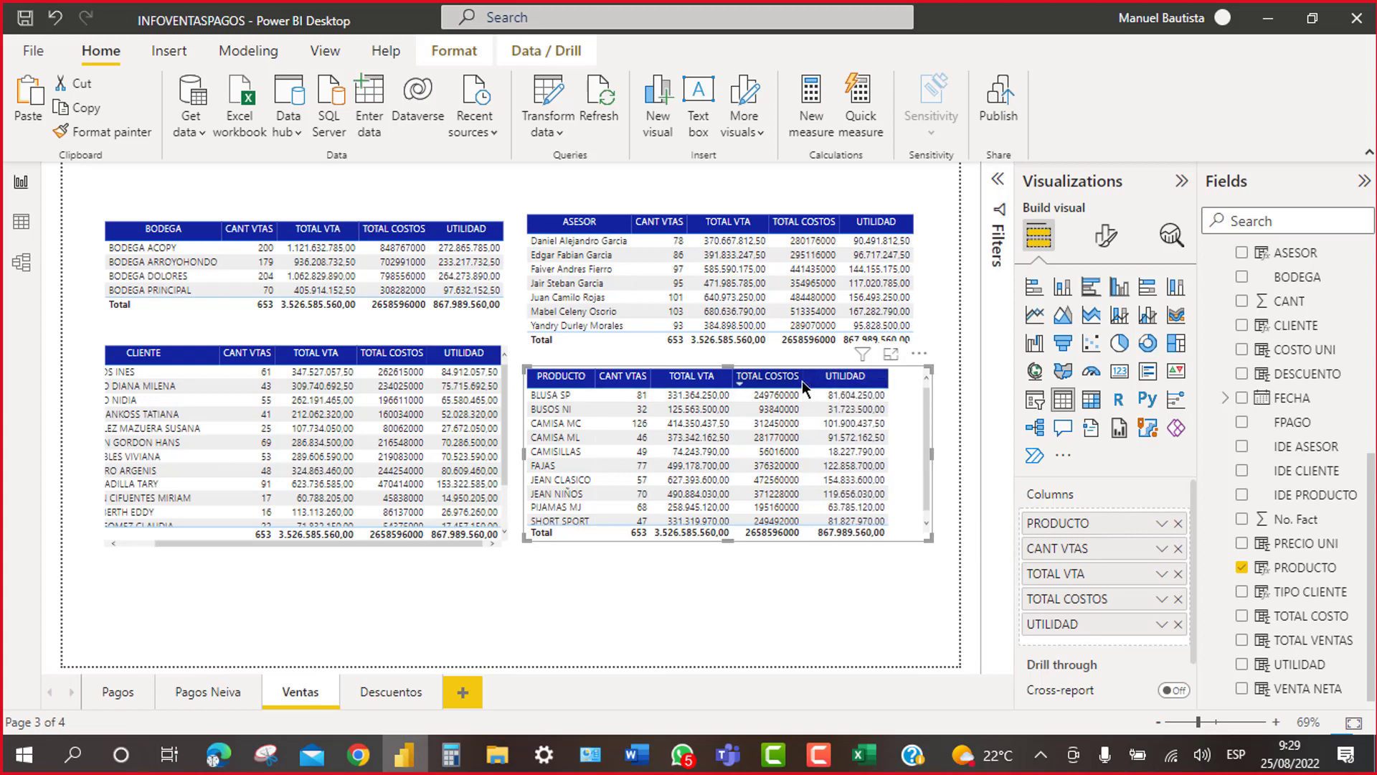
pyautogui.moveTo(803, 381); pyautogui.dragTo(816, 383)
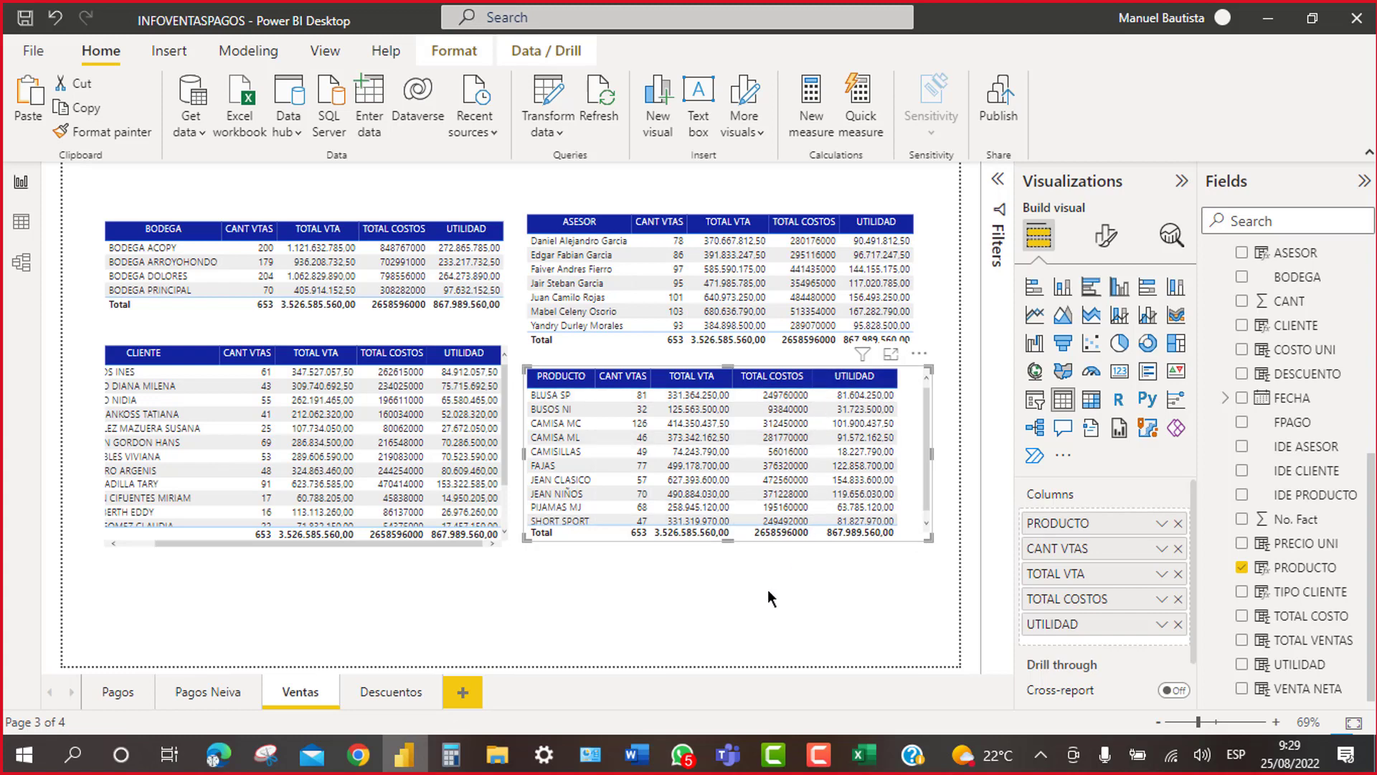
pyautogui.click(763, 609)
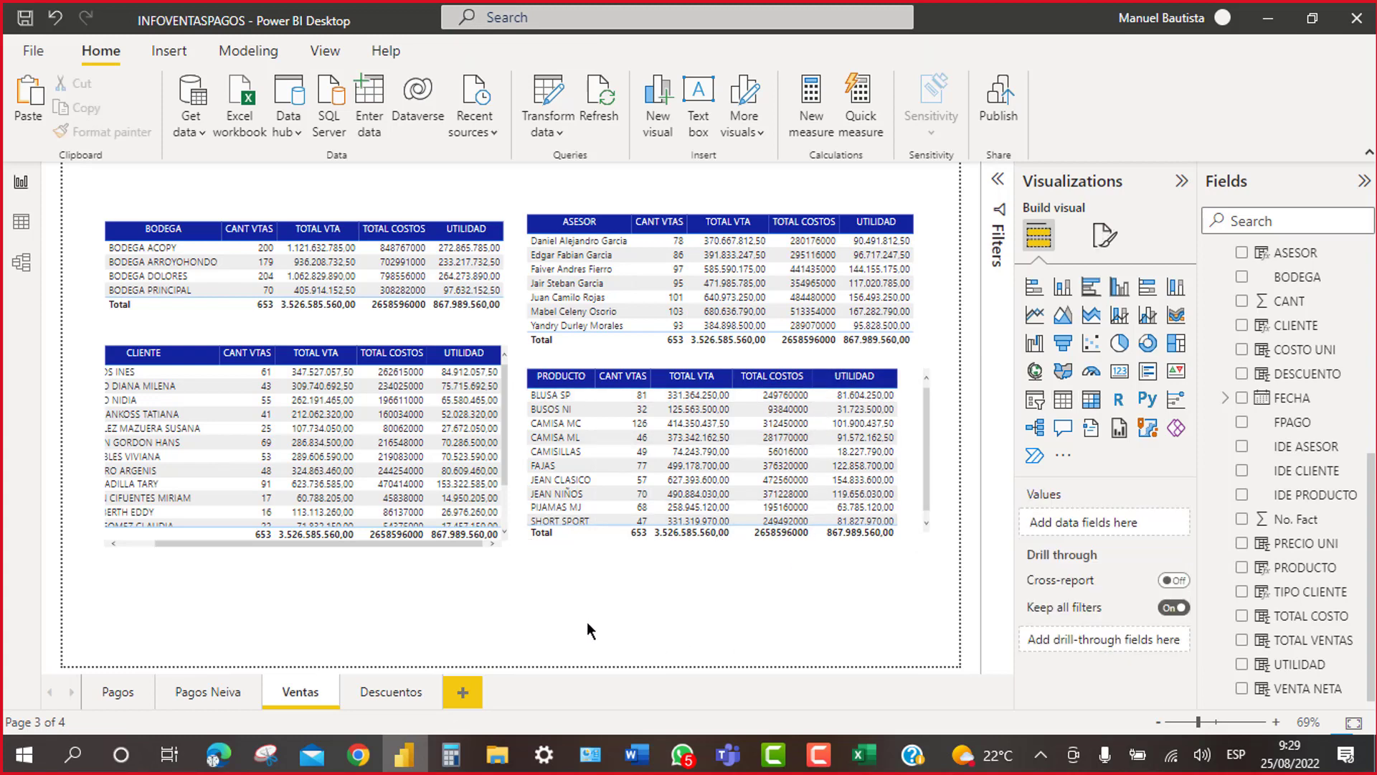
pyautogui.click(932, 313)
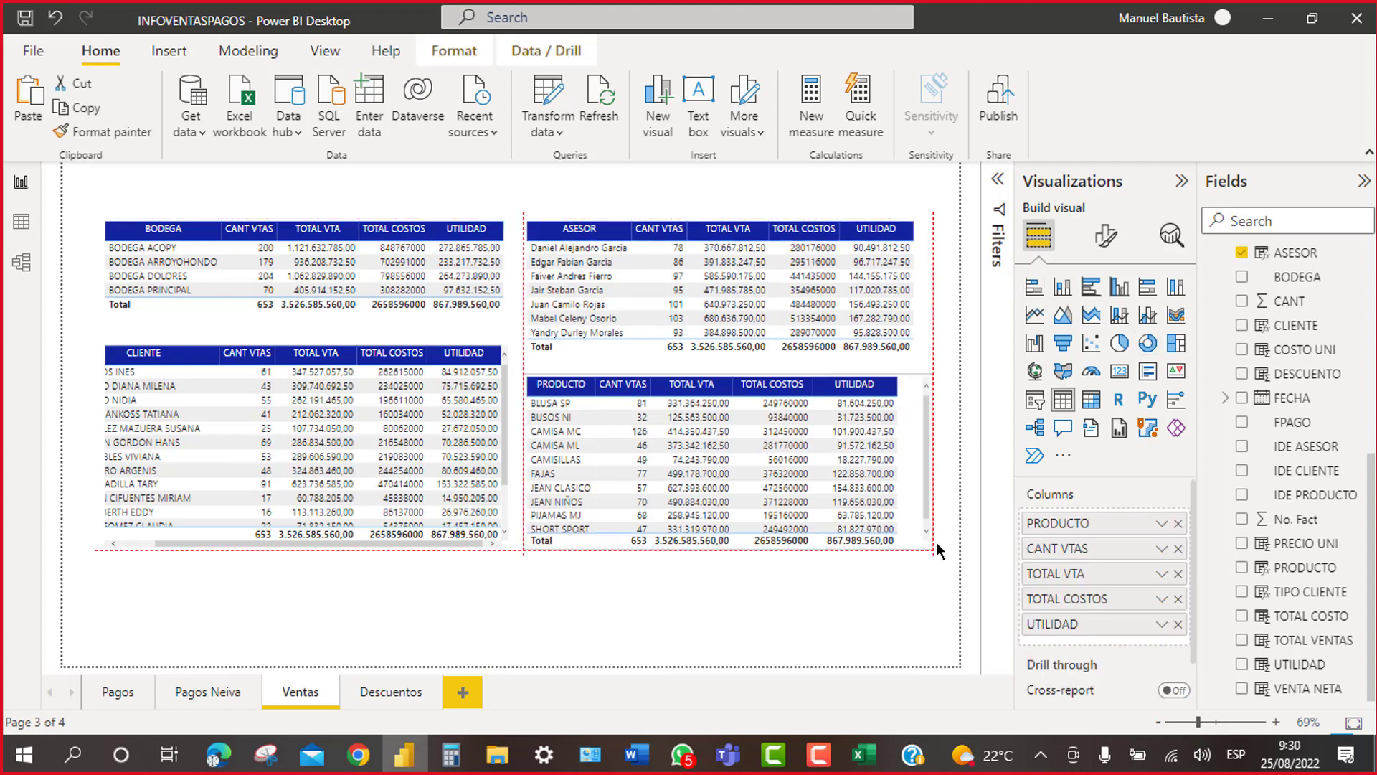
pyautogui.moveTo(937, 550); pyautogui.dragTo(944, 536)
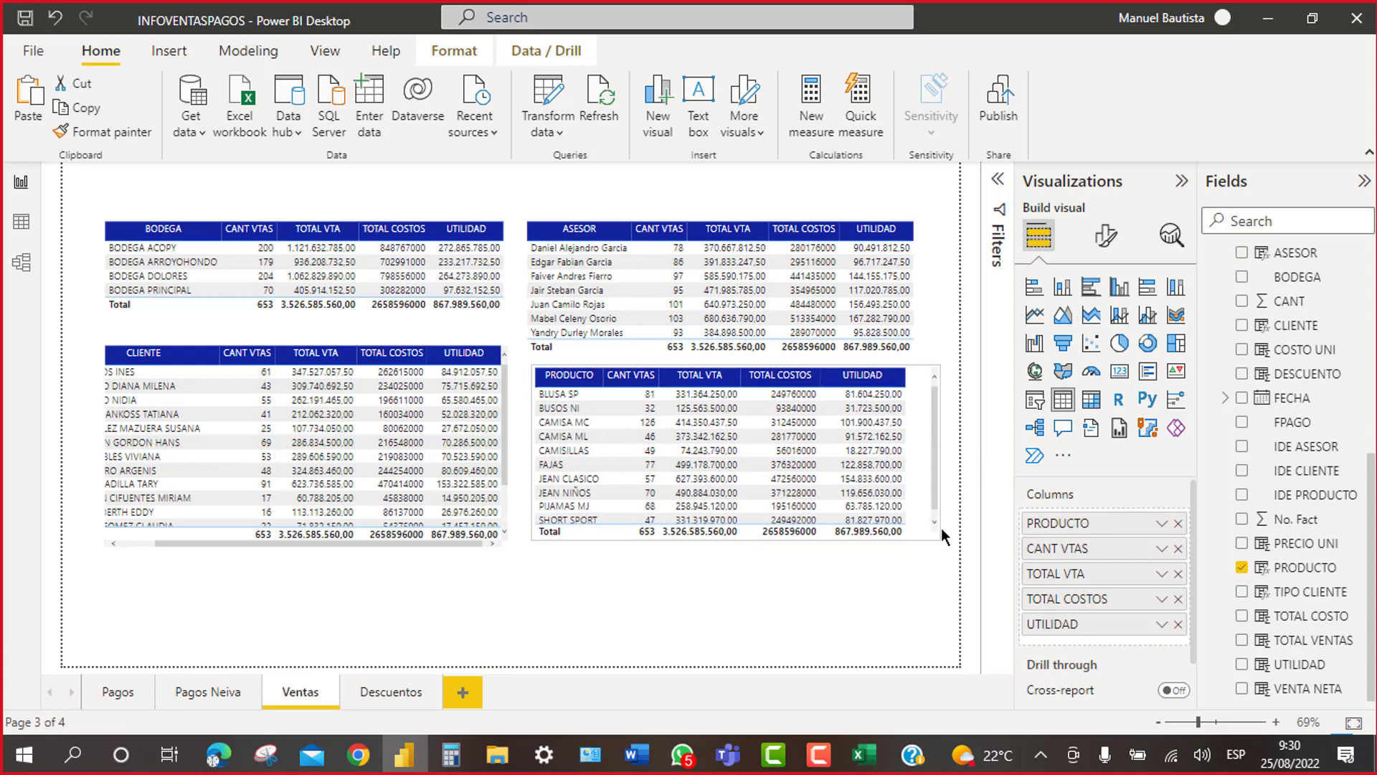
pyautogui.click(705, 606)
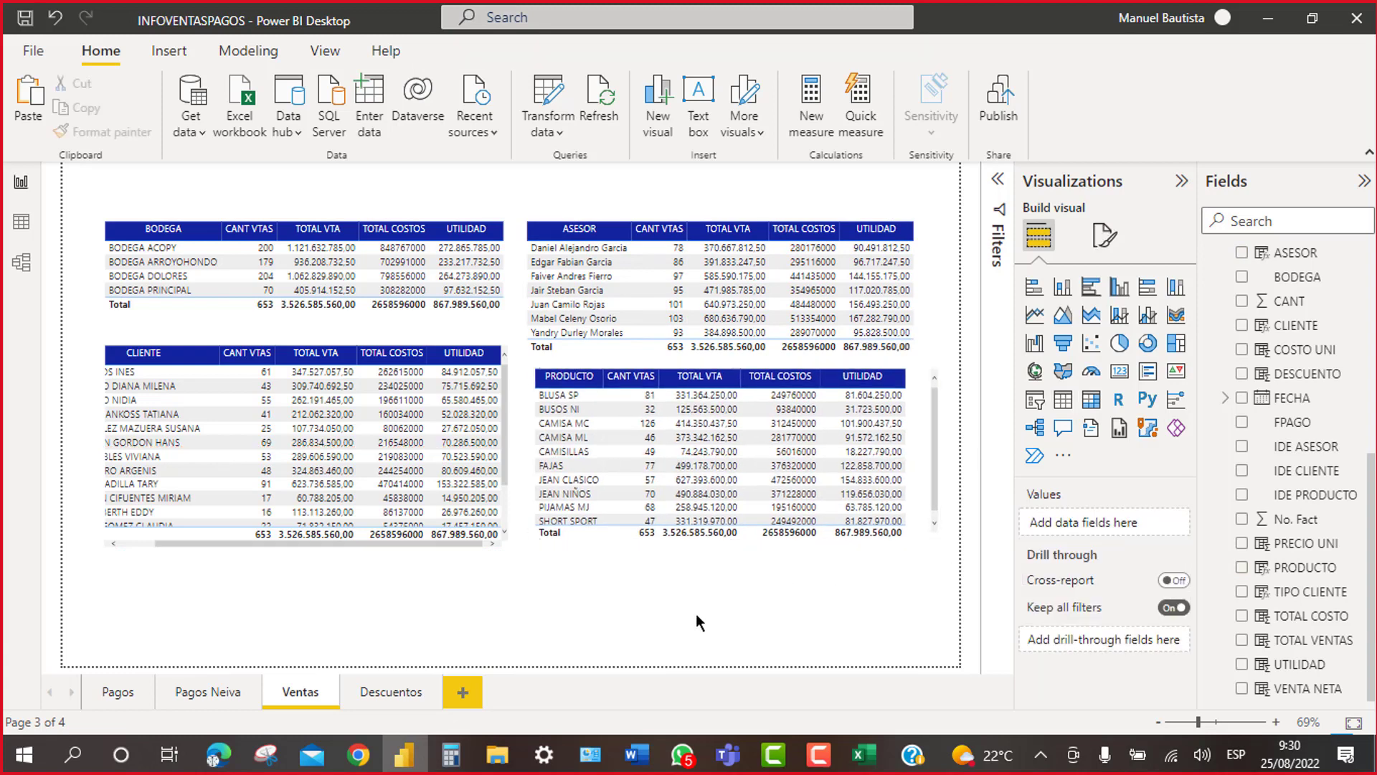
pyautogui.click(1121, 373)
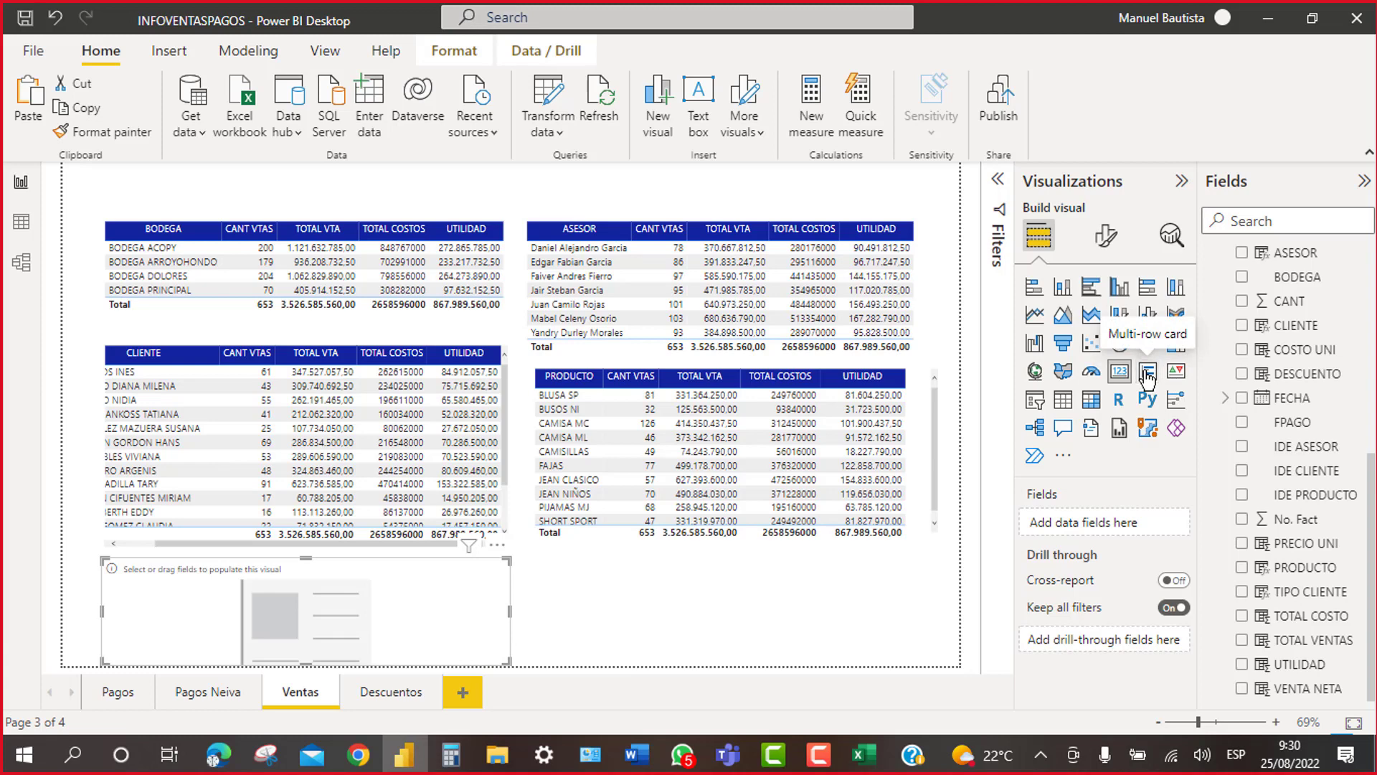
# Step: Add an empty multi-row card below the CLIENTE table and scroll Fields up to the Mventas measures
pyautogui.click(1148, 373)
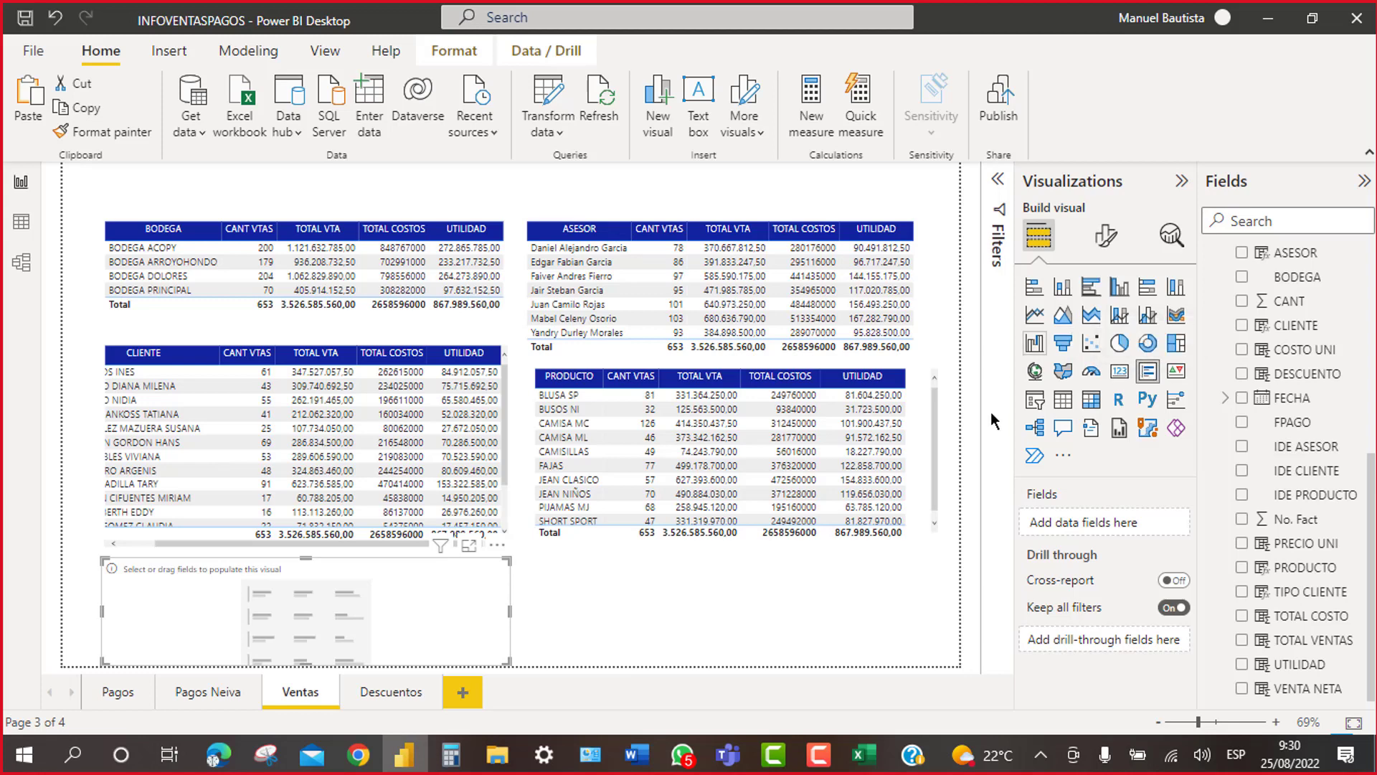
pyautogui.click(931, 456)
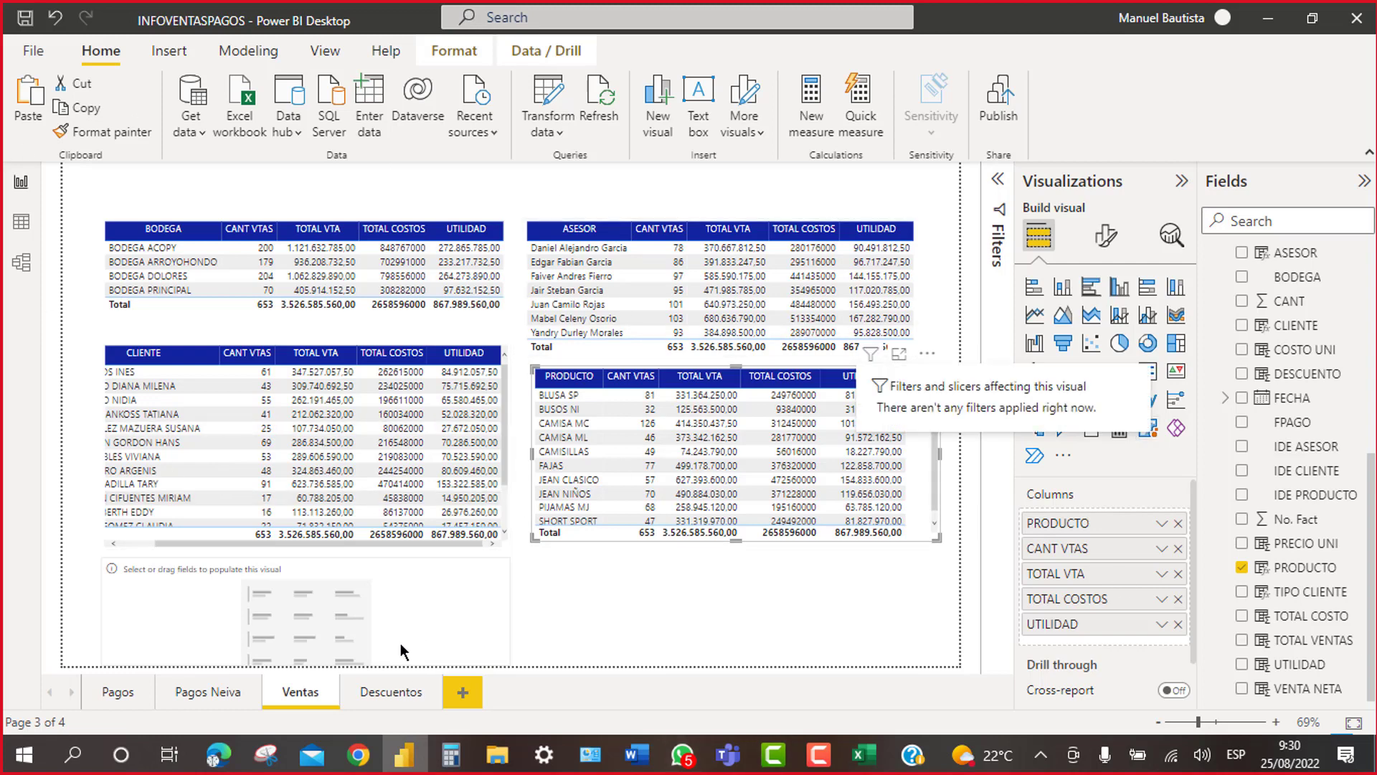
pyautogui.click(384, 624)
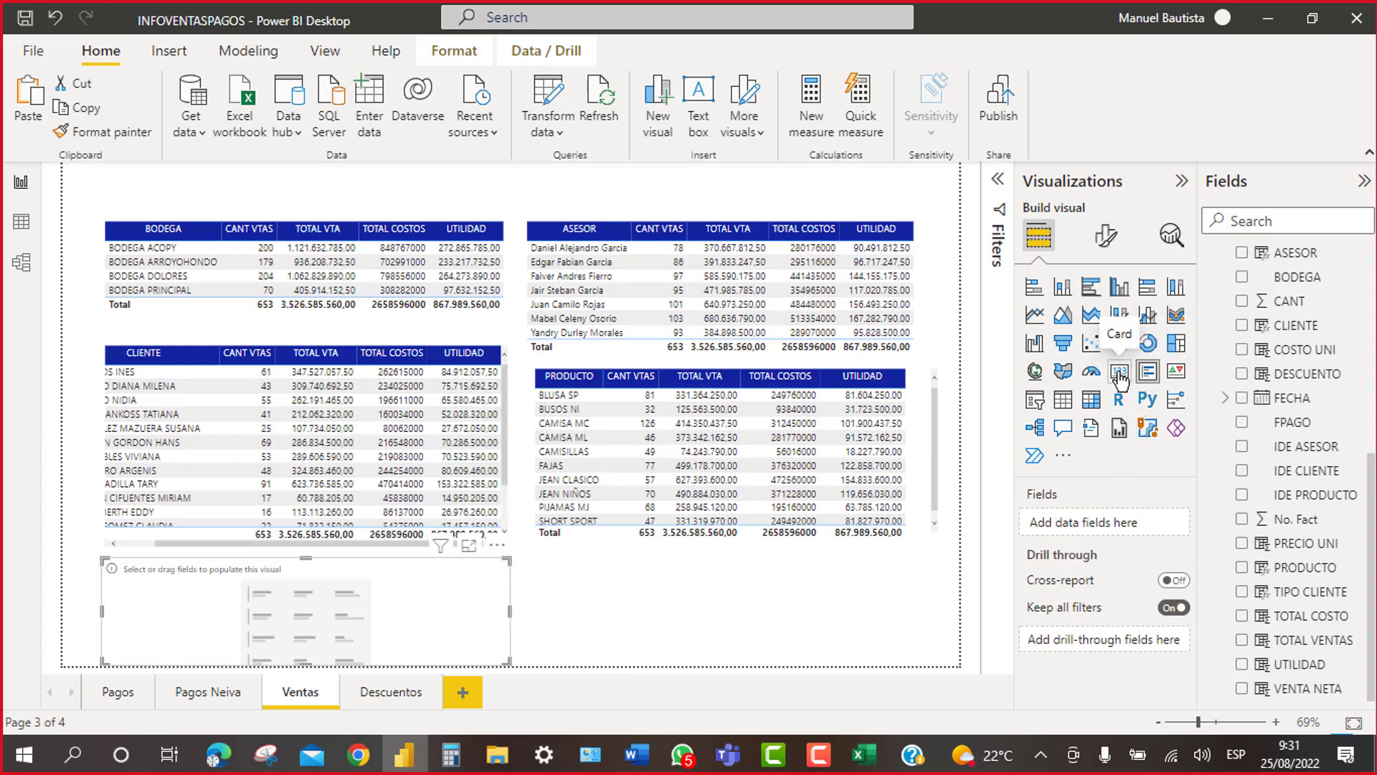
pyautogui.scroll(5, 1244, 438)
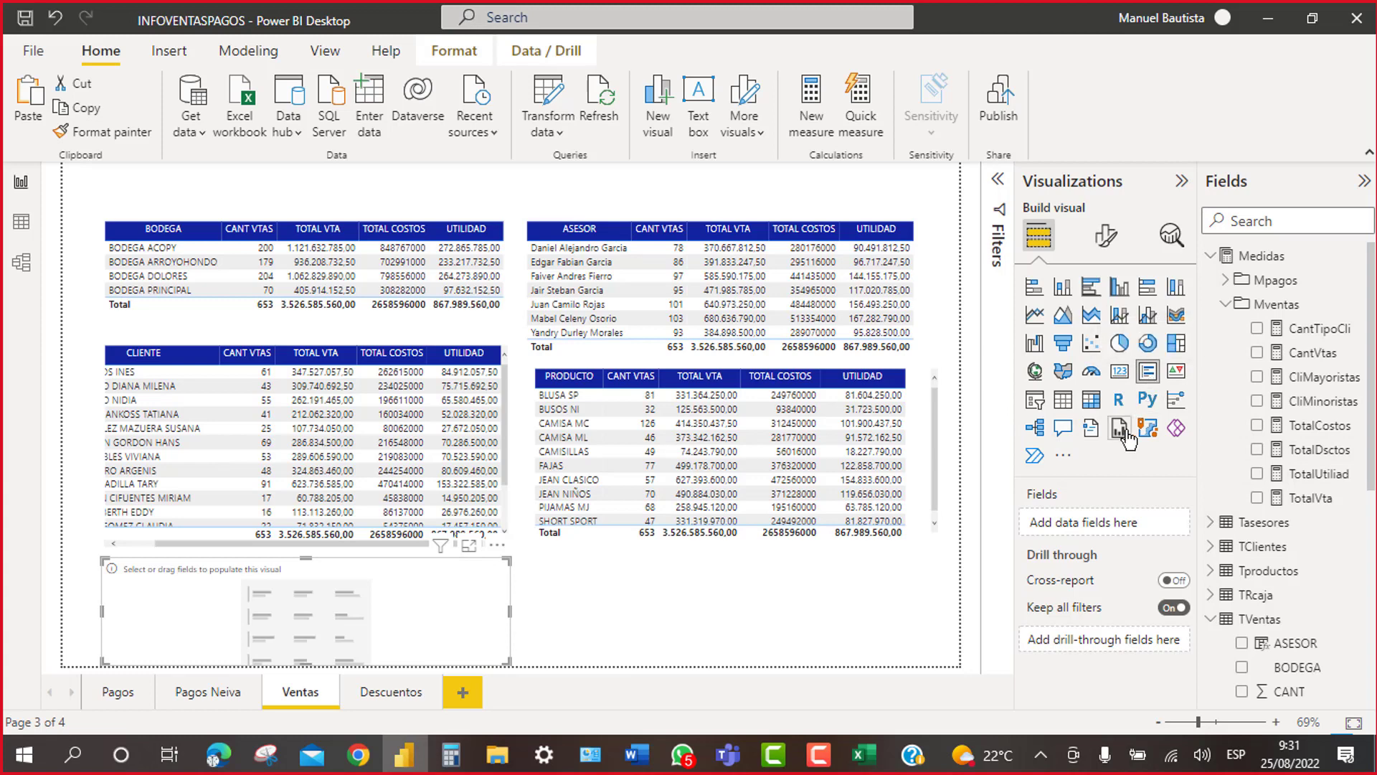
# Step: Add the TotalVta, TotalCostos and TotalUtiliad measures to the new card
pyautogui.click(1317, 380)
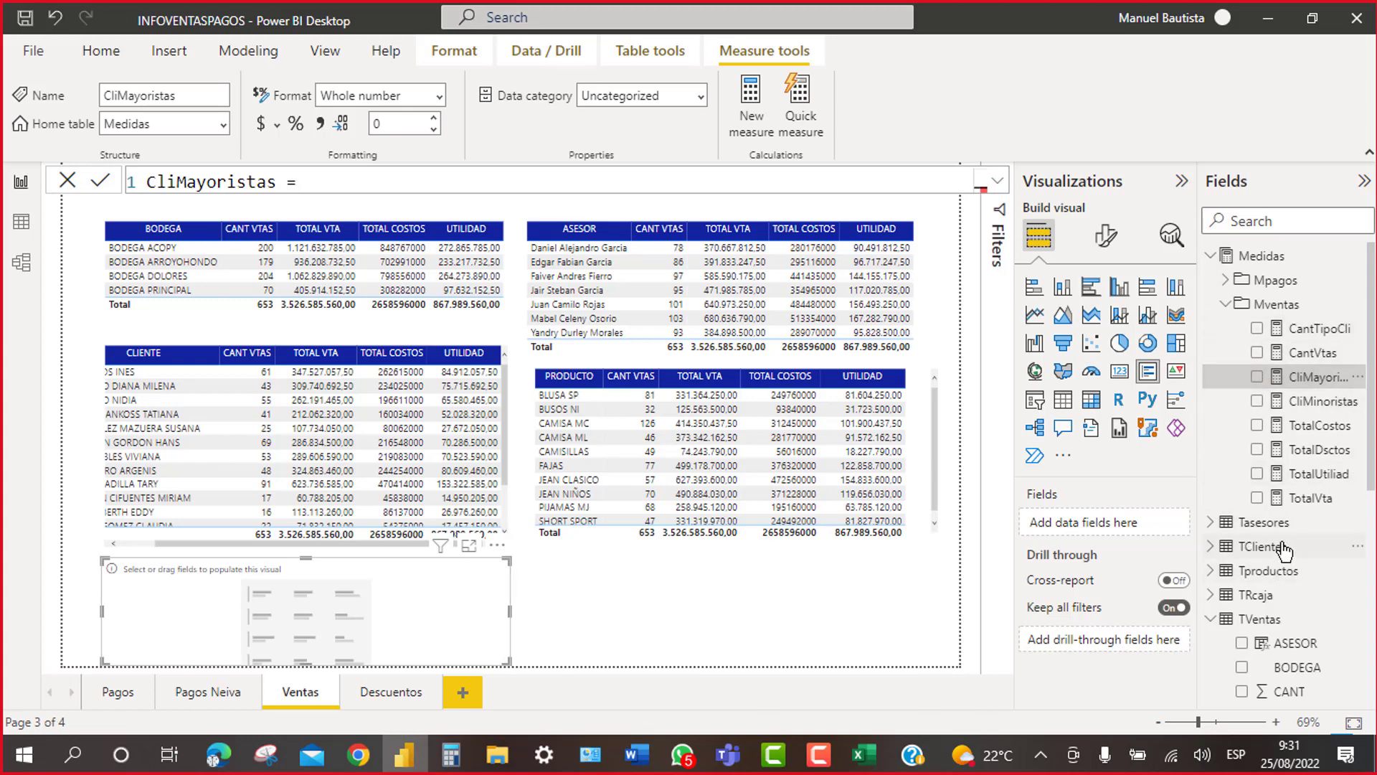
pyautogui.click(1257, 498)
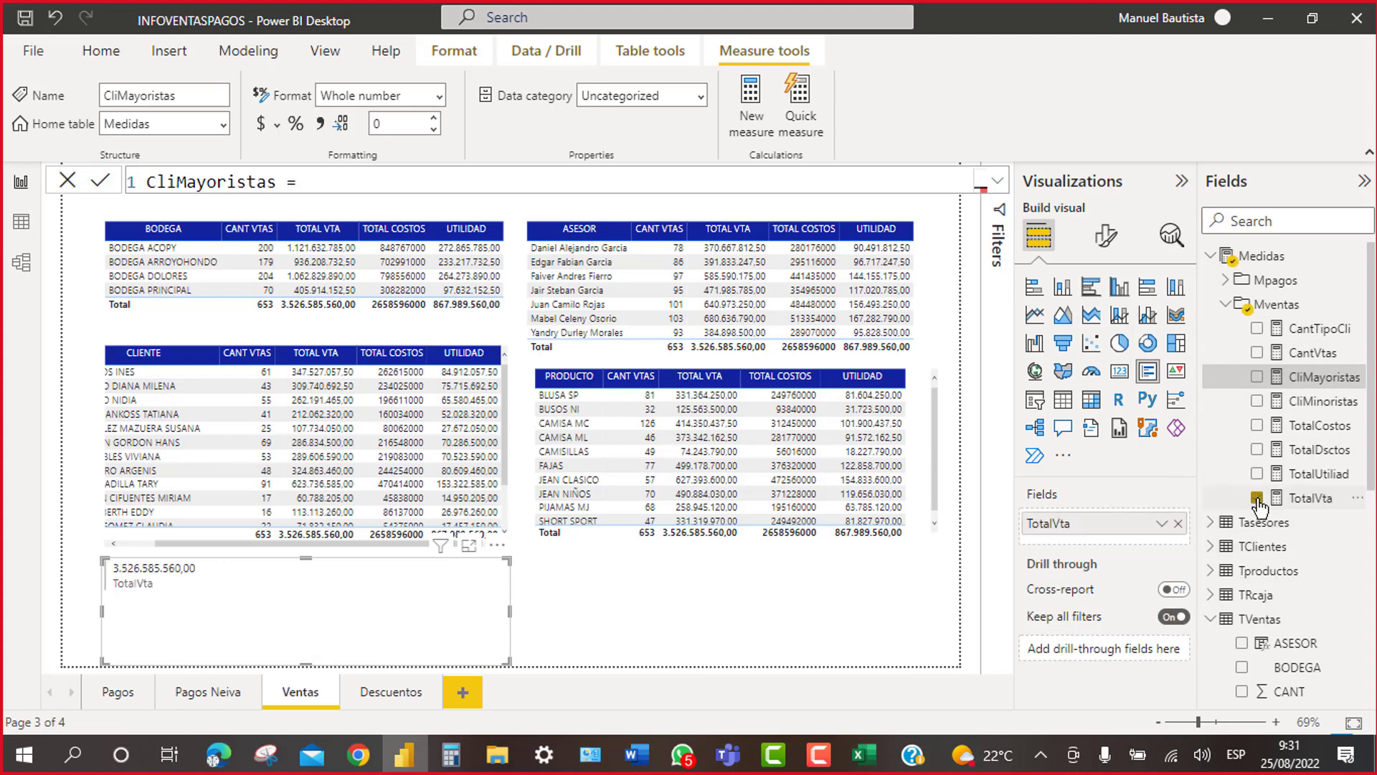
pyautogui.click(1258, 426)
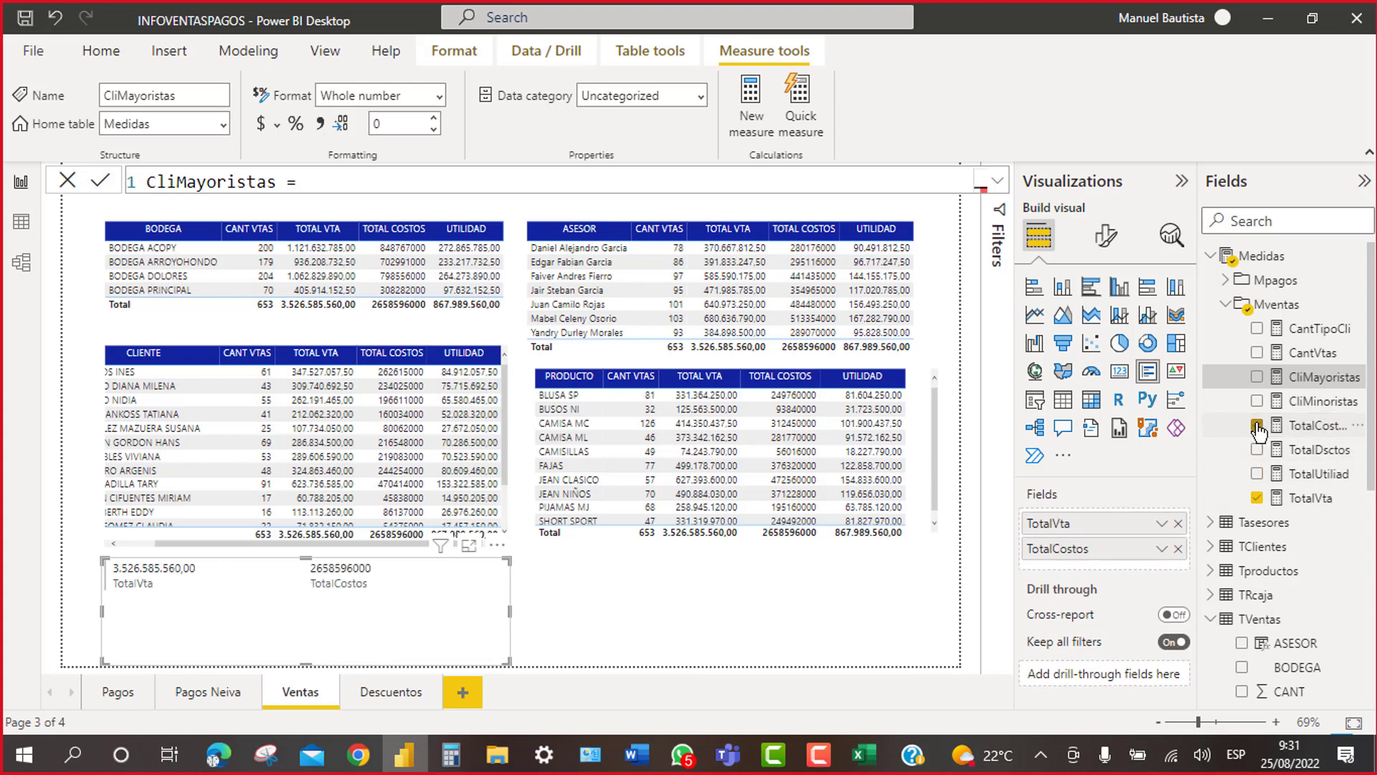
pyautogui.click(1258, 482)
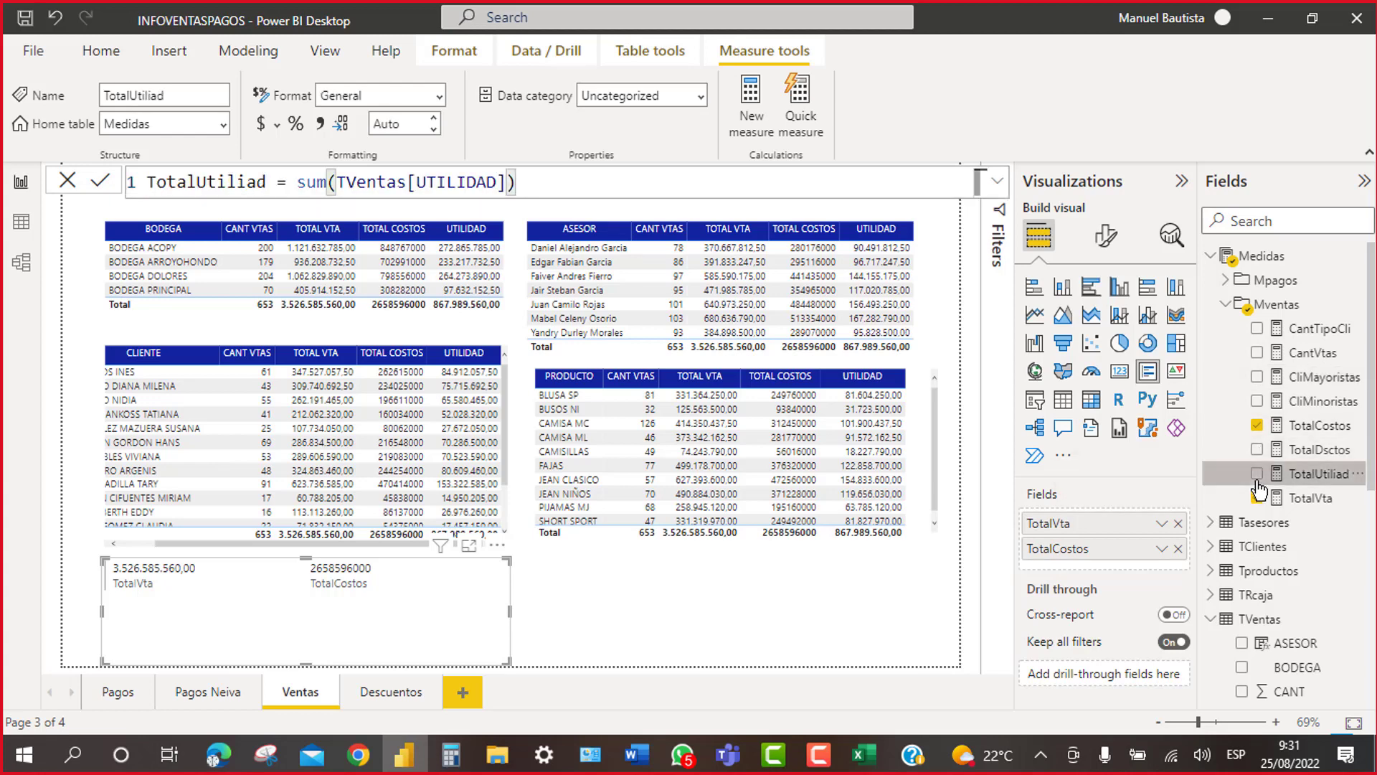
pyautogui.click(1257, 475)
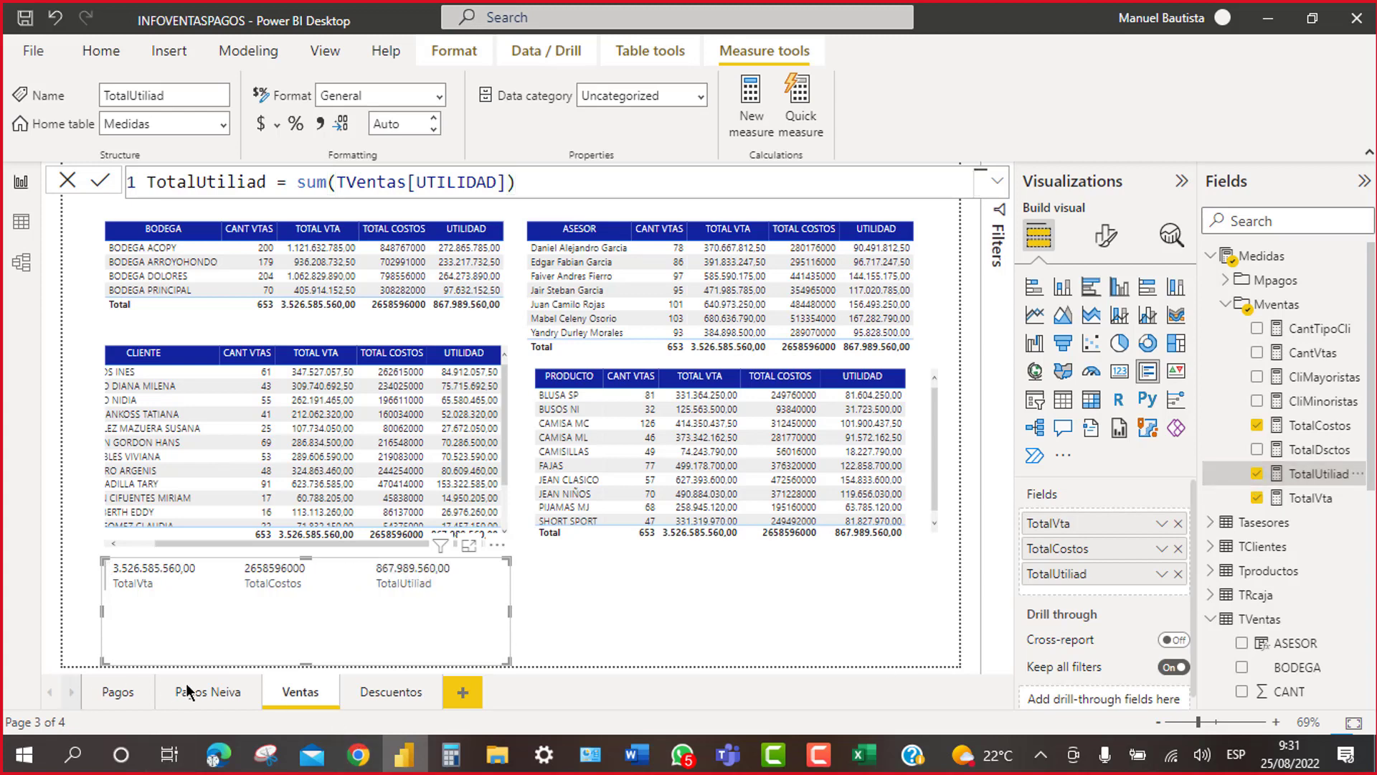
# Step: Shorten the totals card into a strip and move it down under the CLIENTE table
pyautogui.moveTo(305, 665); pyautogui.dragTo(307, 596)
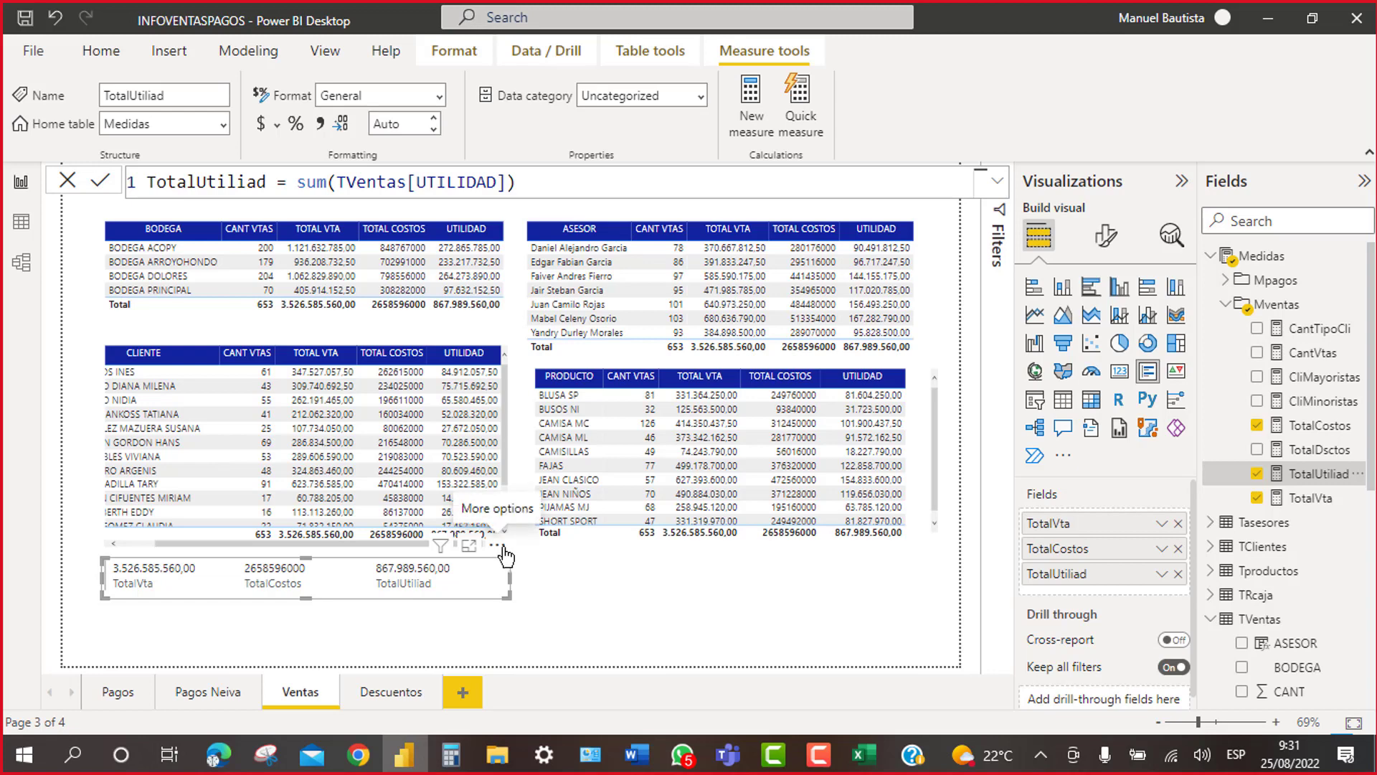
pyautogui.moveTo(506, 556)
pyautogui.mouseDown()
pyautogui.moveTo(508, 595)
pyautogui.moveTo(524, 576)
pyautogui.mouseUp()
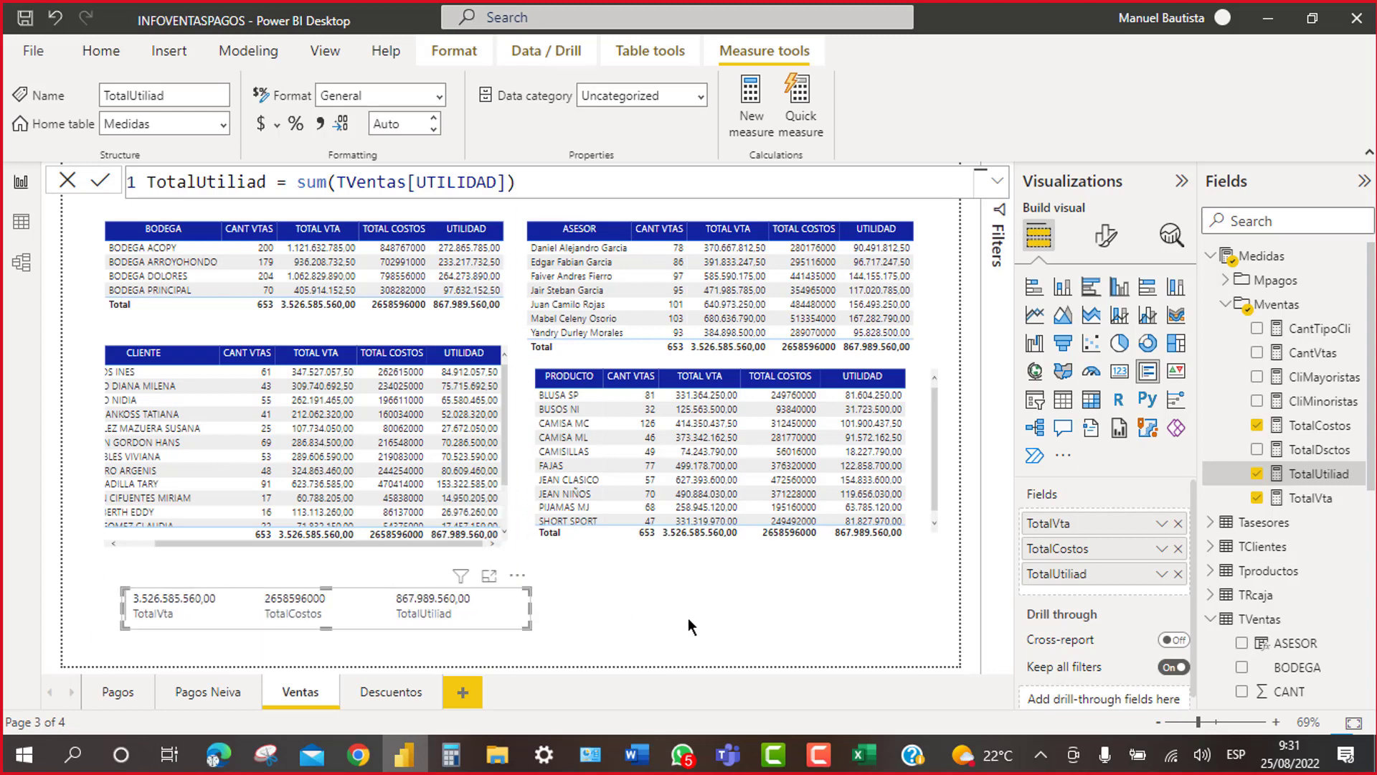
pyautogui.click(627, 609)
# Step: Add a multi-row card under PRODUCTO showing CliMayoristas (119) and CliMinoristas (534)
pyautogui.click(1148, 371)
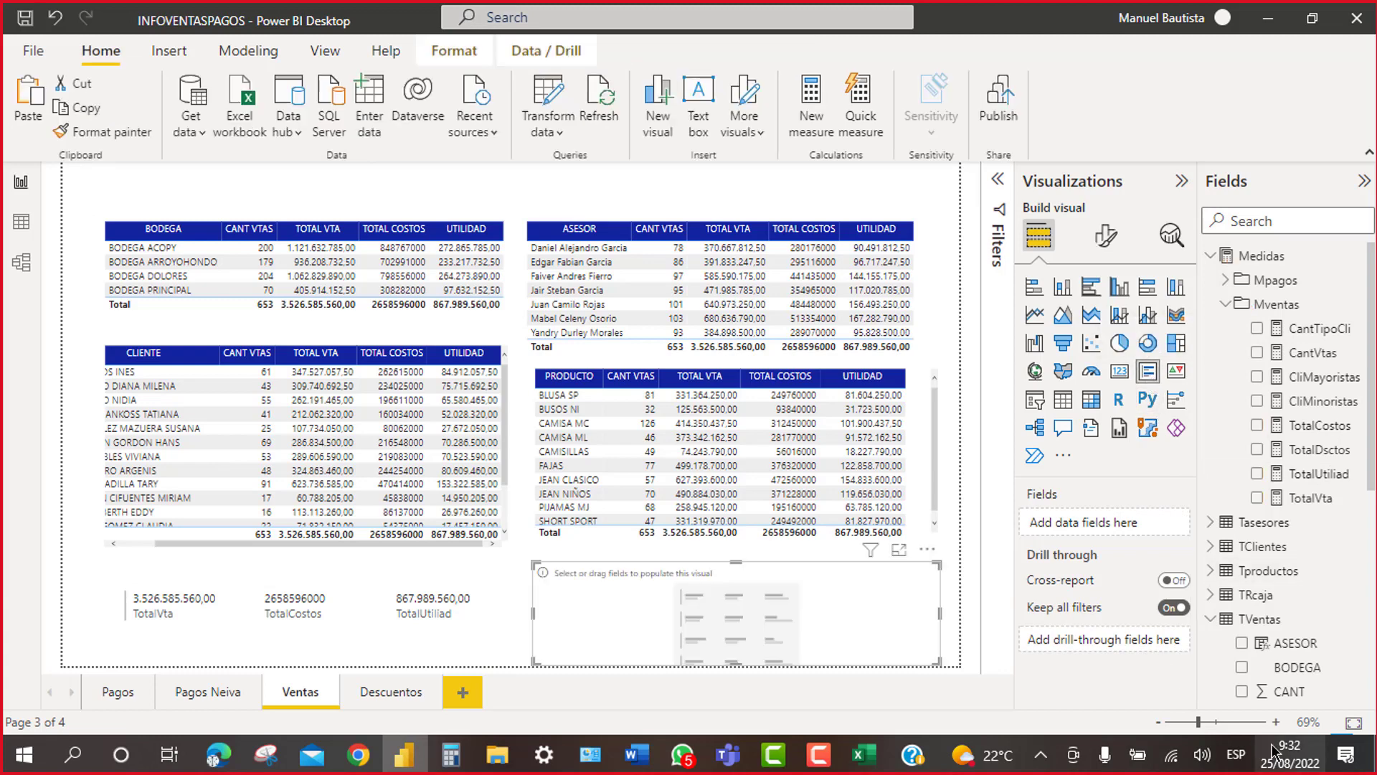
pyautogui.click(1257, 378)
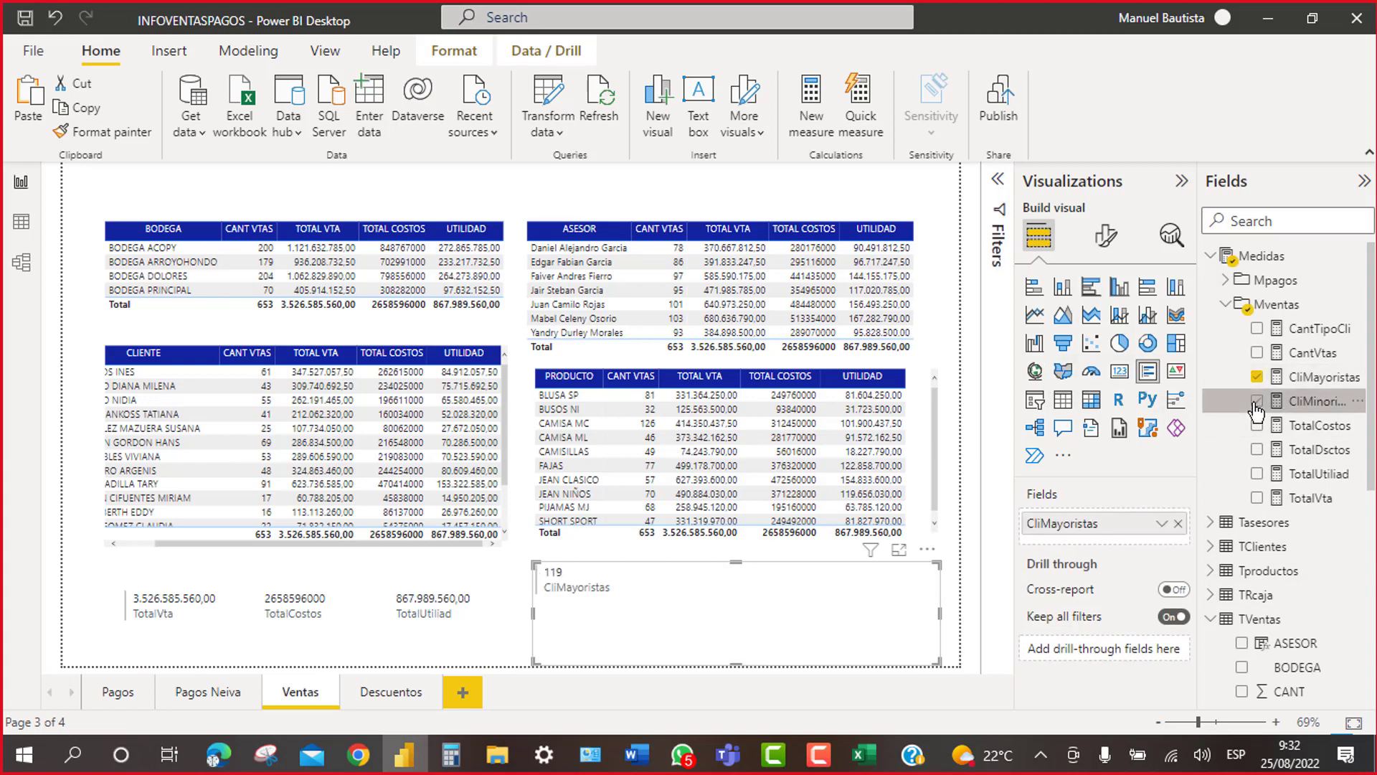
pyautogui.click(1256, 402)
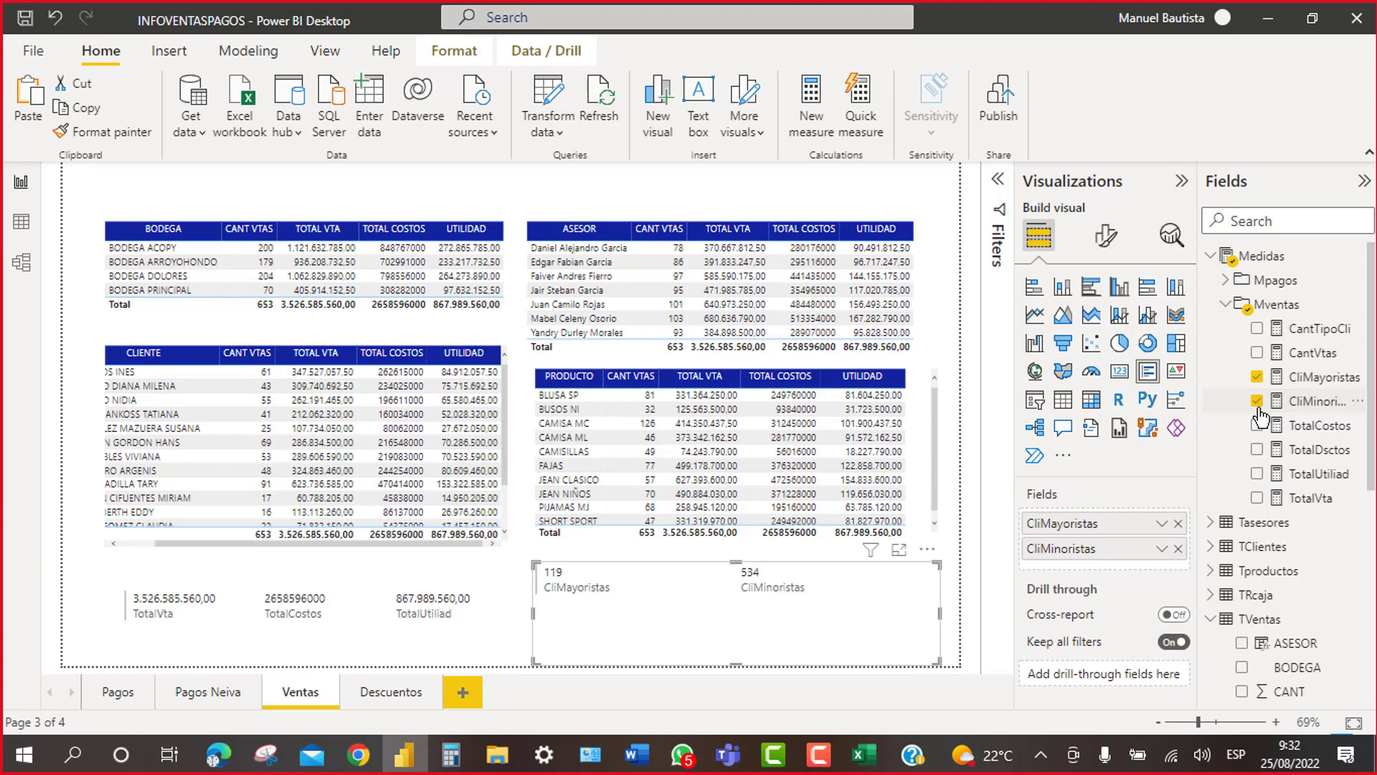
pyautogui.click(730, 193)
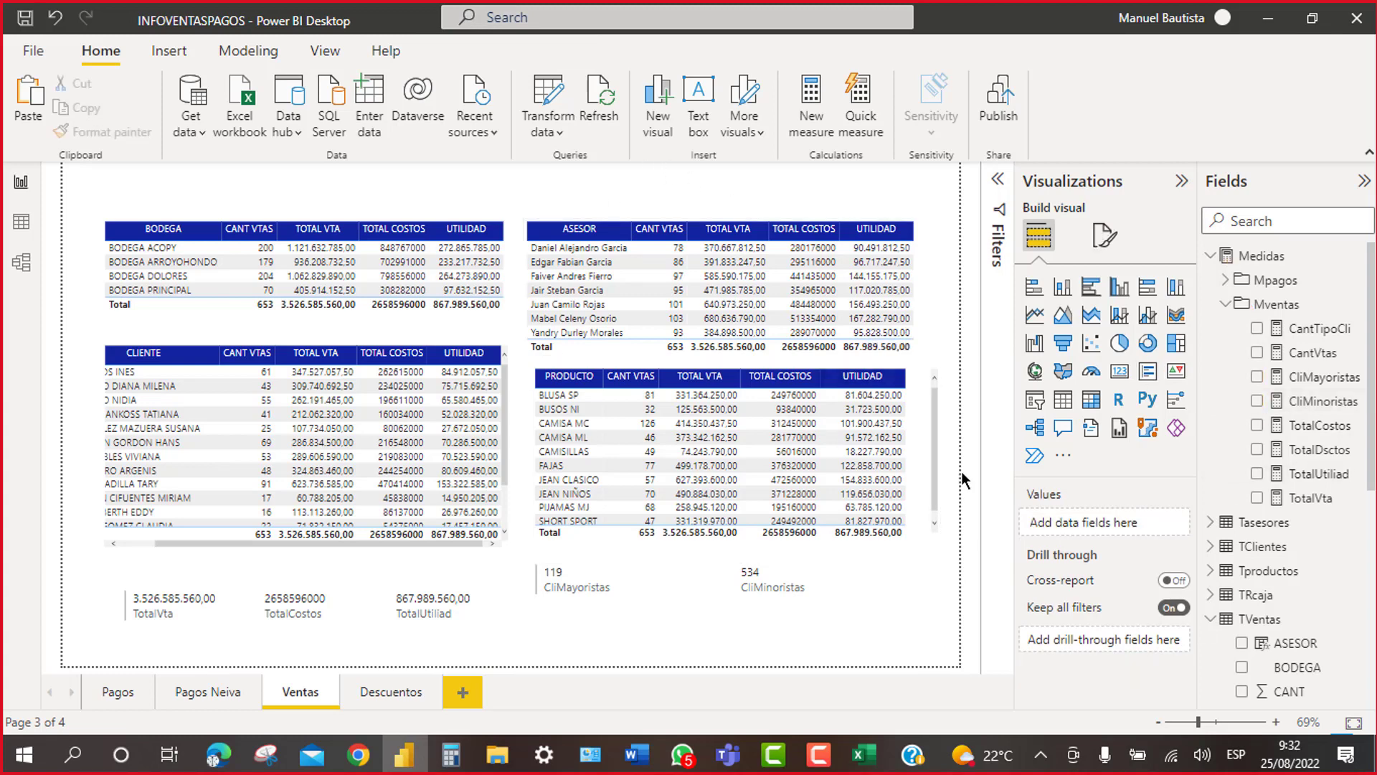
# Step: Add a slicer filled with the TVentas FPAGO field
pyautogui.click(1034, 406)
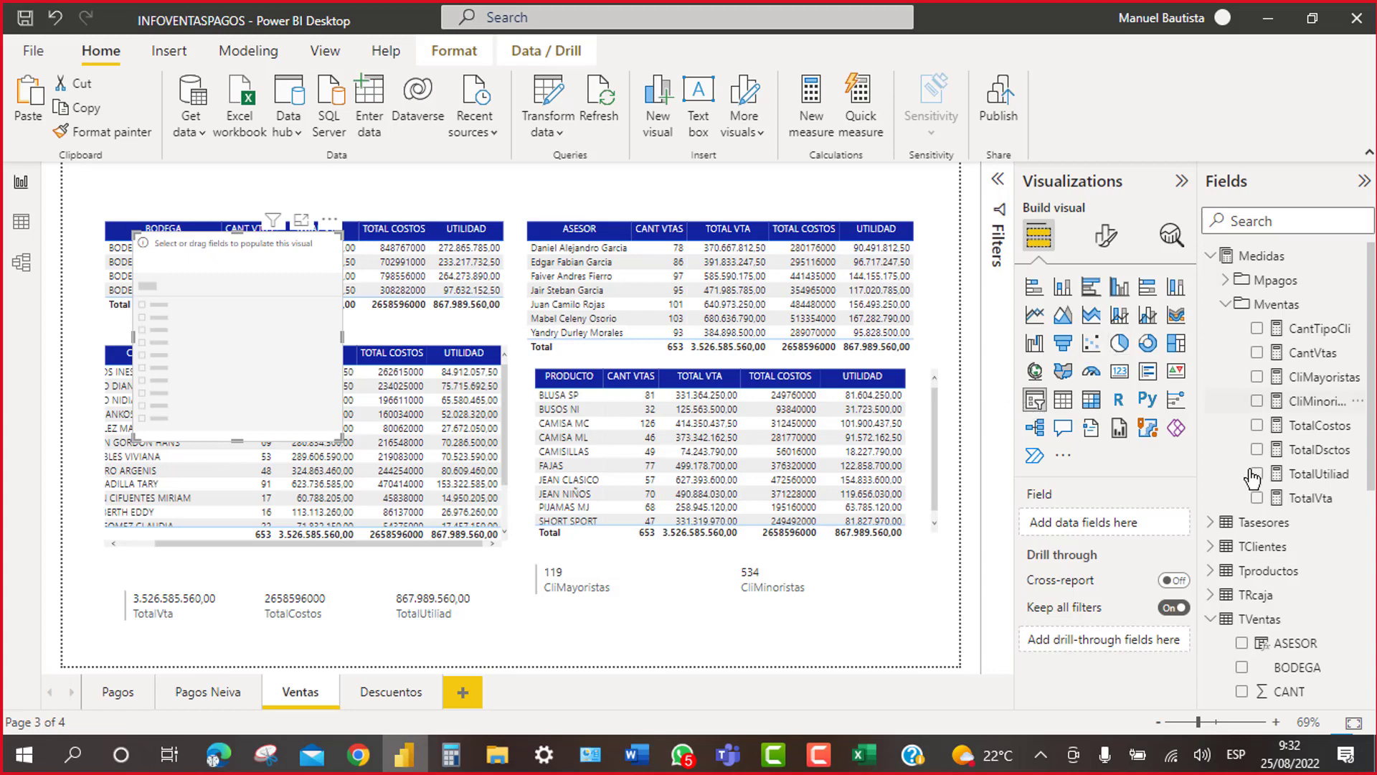
pyautogui.scroll(-5, 1245, 517)
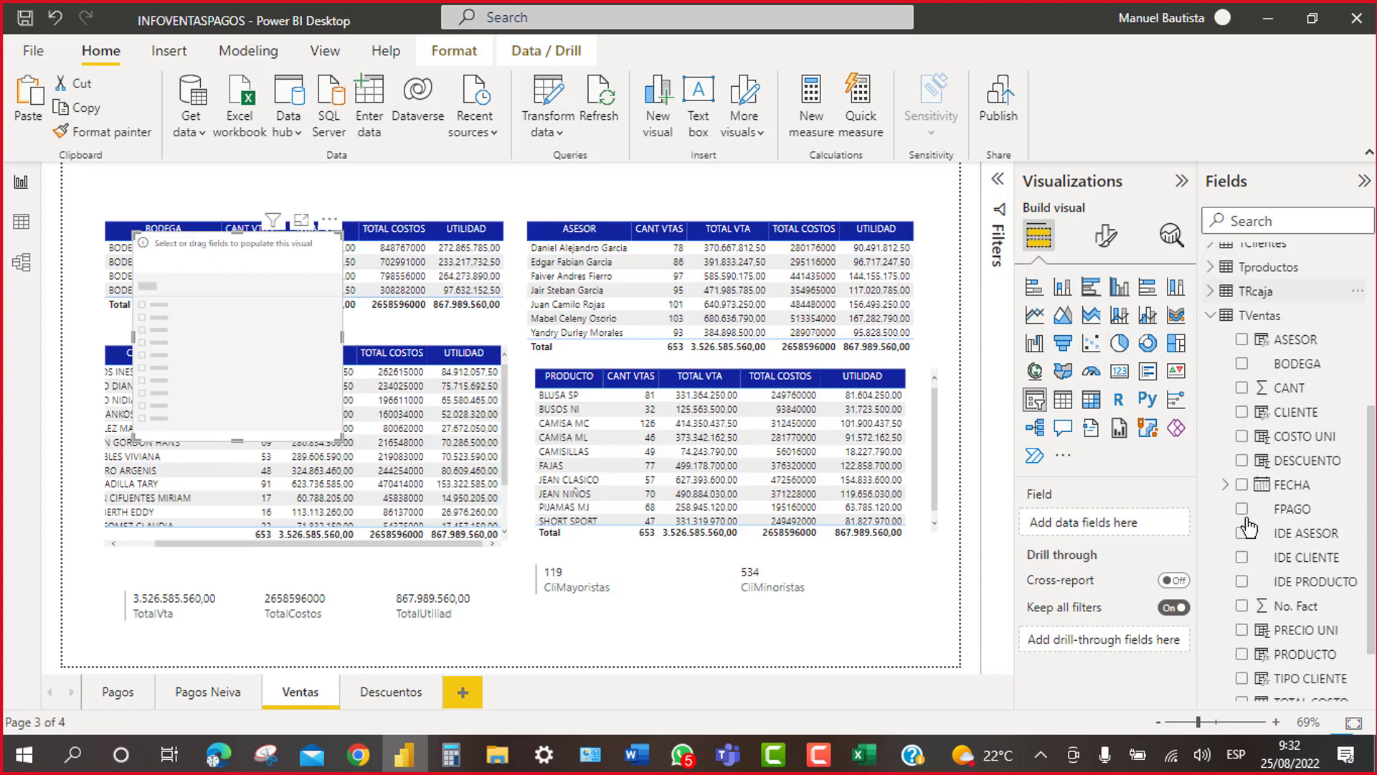
pyautogui.scroll(-1, 1236, 495)
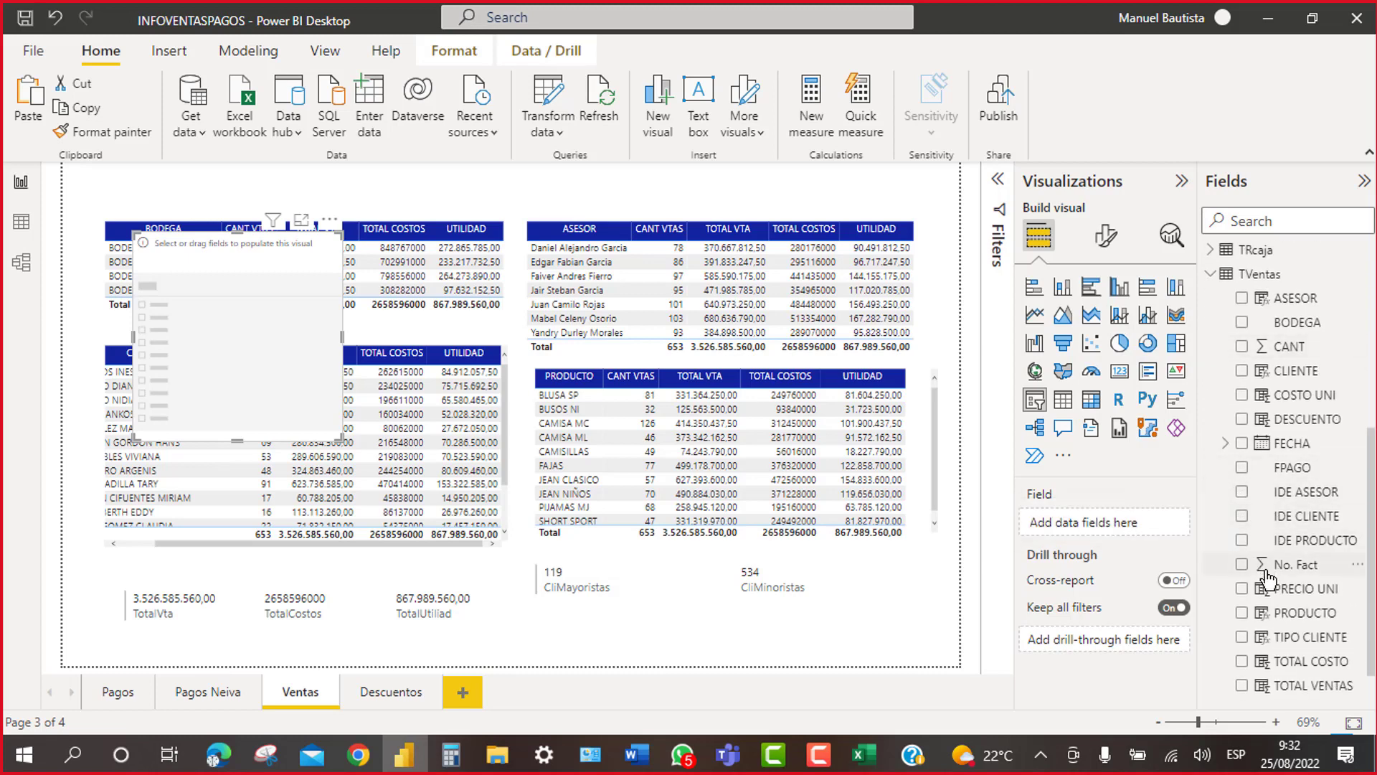
pyautogui.click(1242, 468)
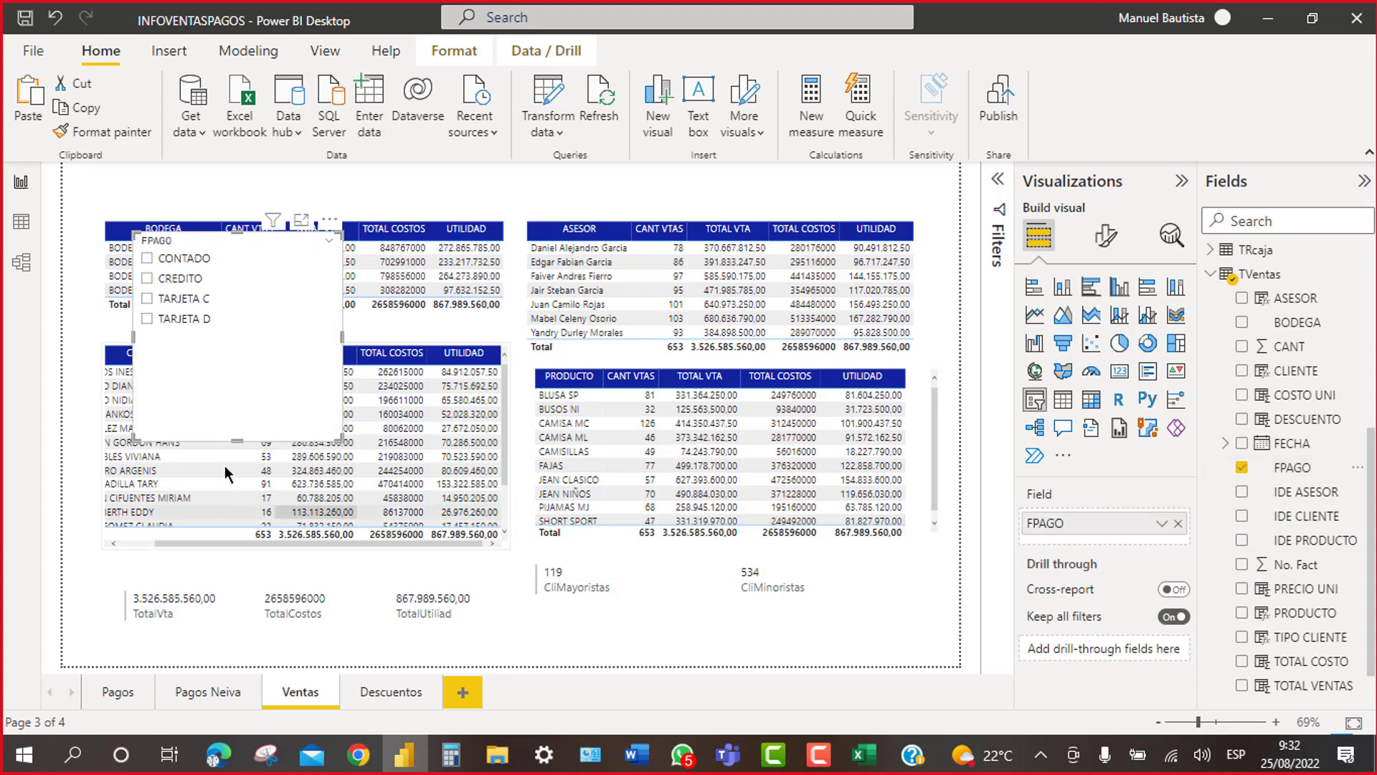
# Step: Switch the FPAGO slicer to Dropdown style, shrink it, and place it above the BODEGA table
pyautogui.click(326, 241)
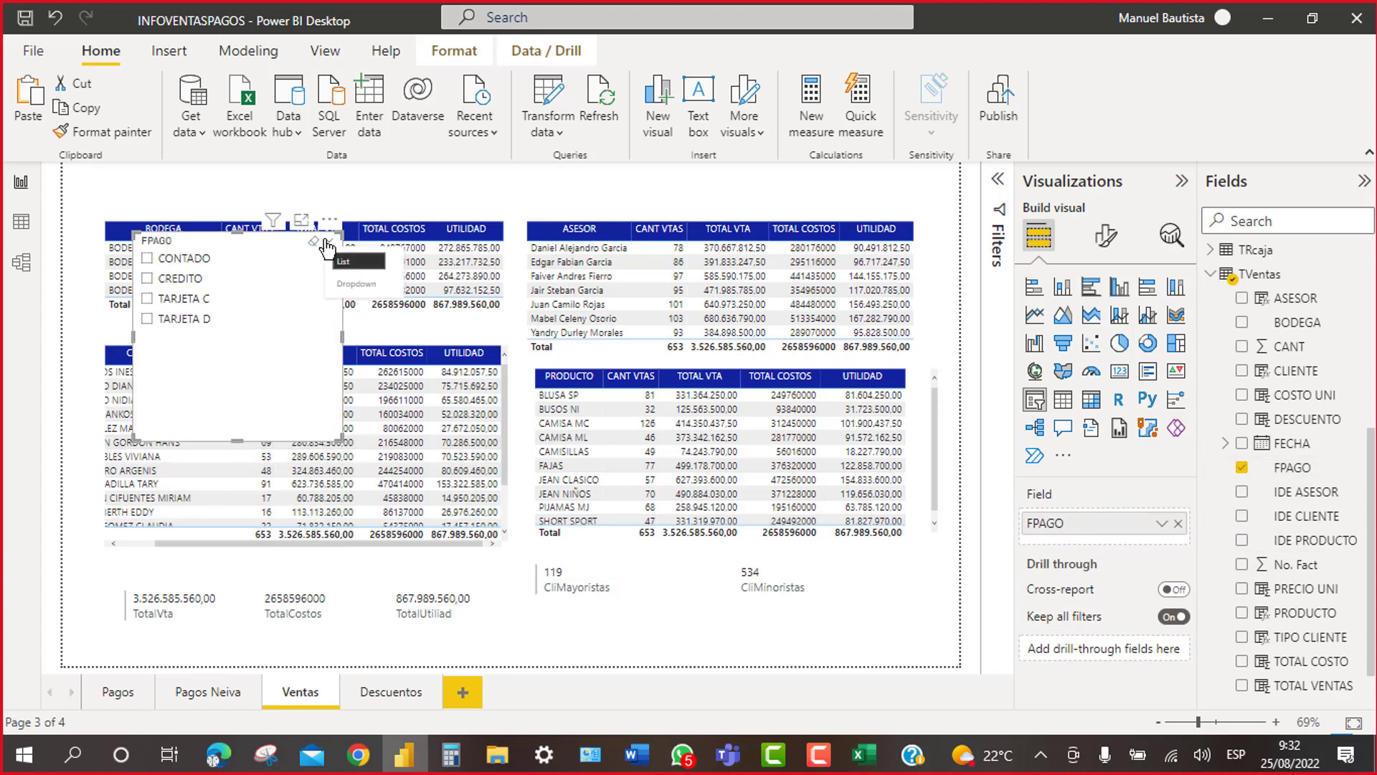
pyautogui.click(357, 285)
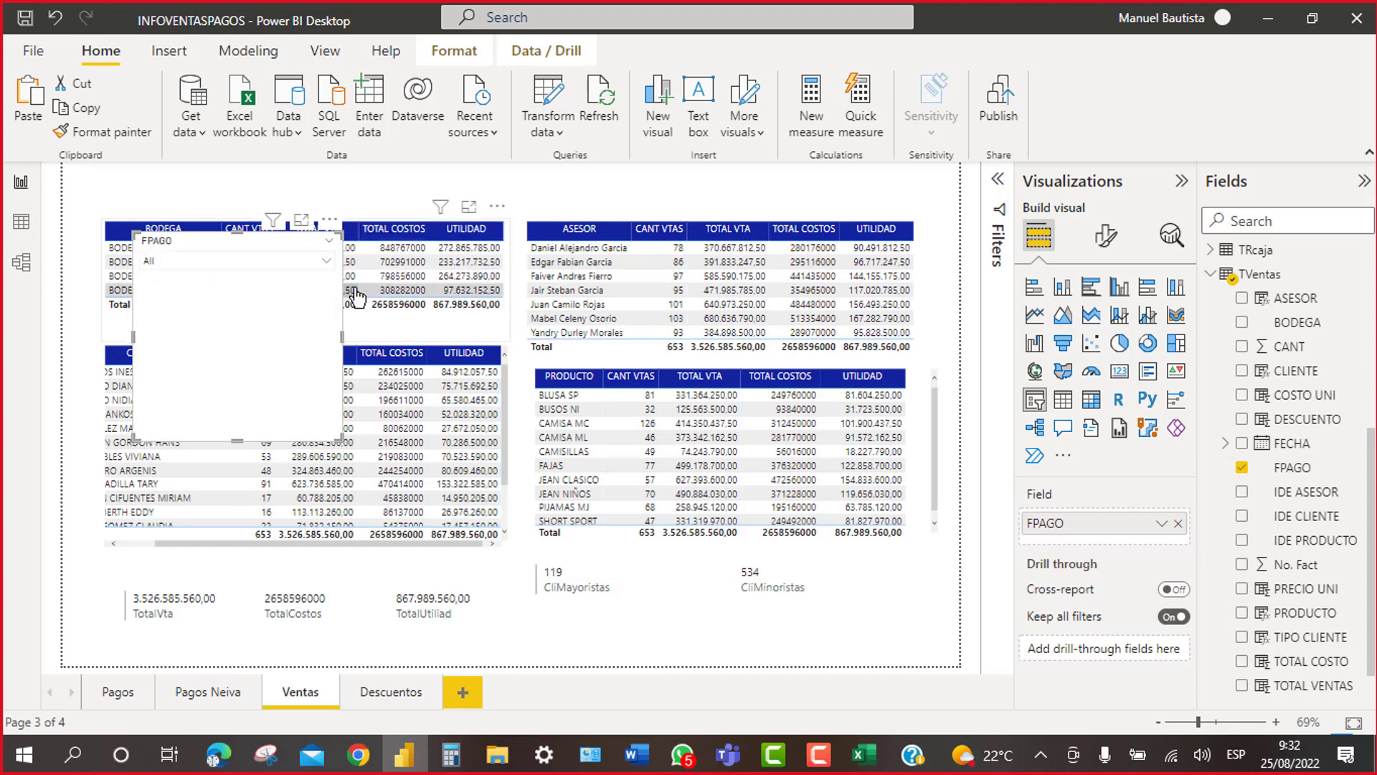
pyautogui.moveTo(240, 440); pyautogui.dragTo(240, 279)
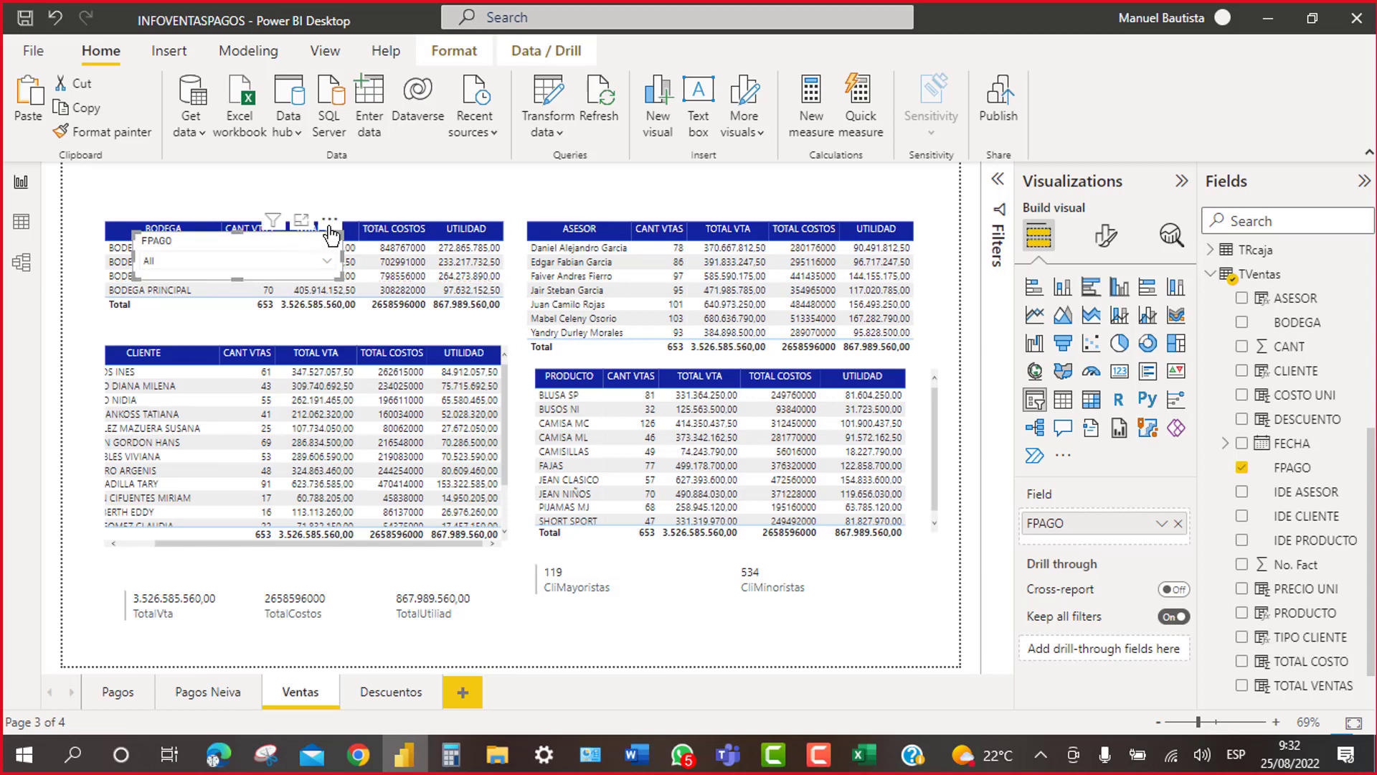
pyautogui.moveTo(329, 219); pyautogui.dragTo(453, 156)
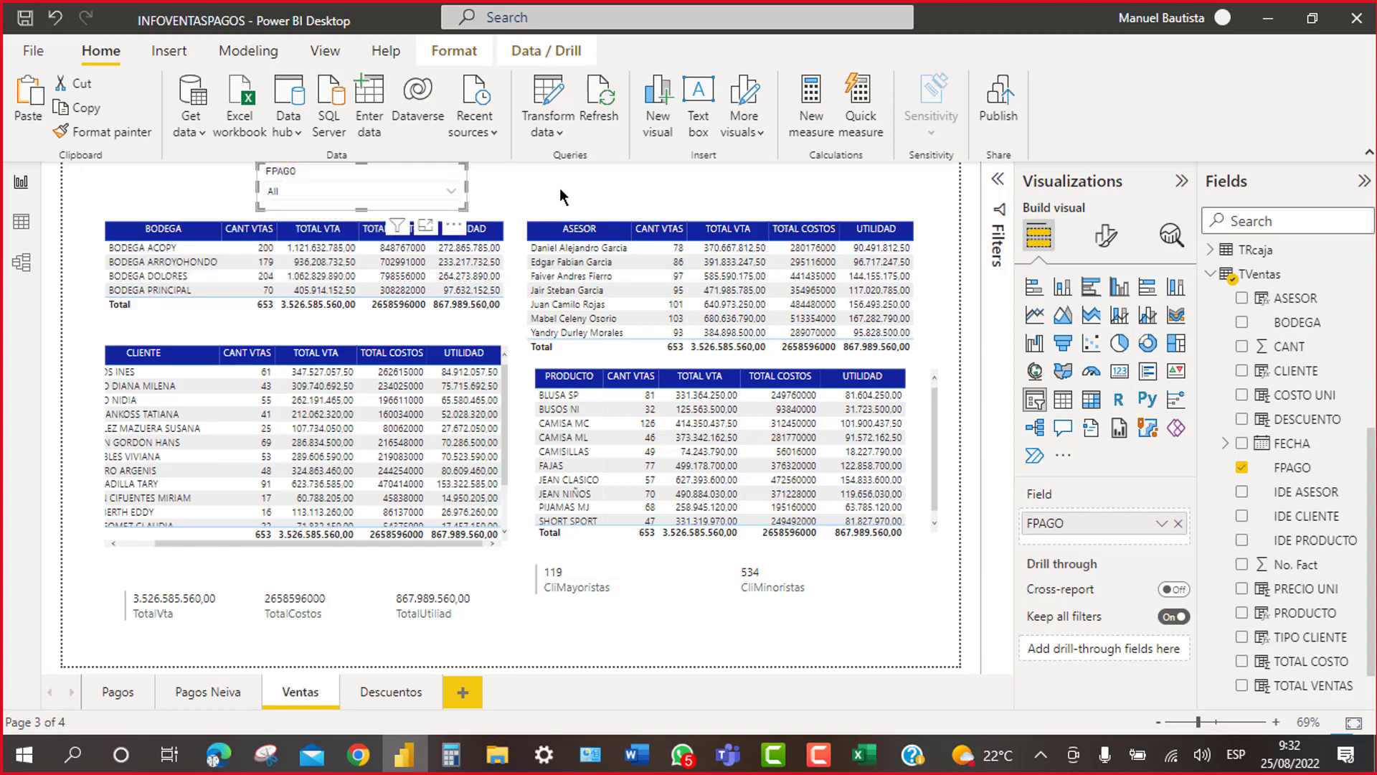
pyautogui.click(561, 194)
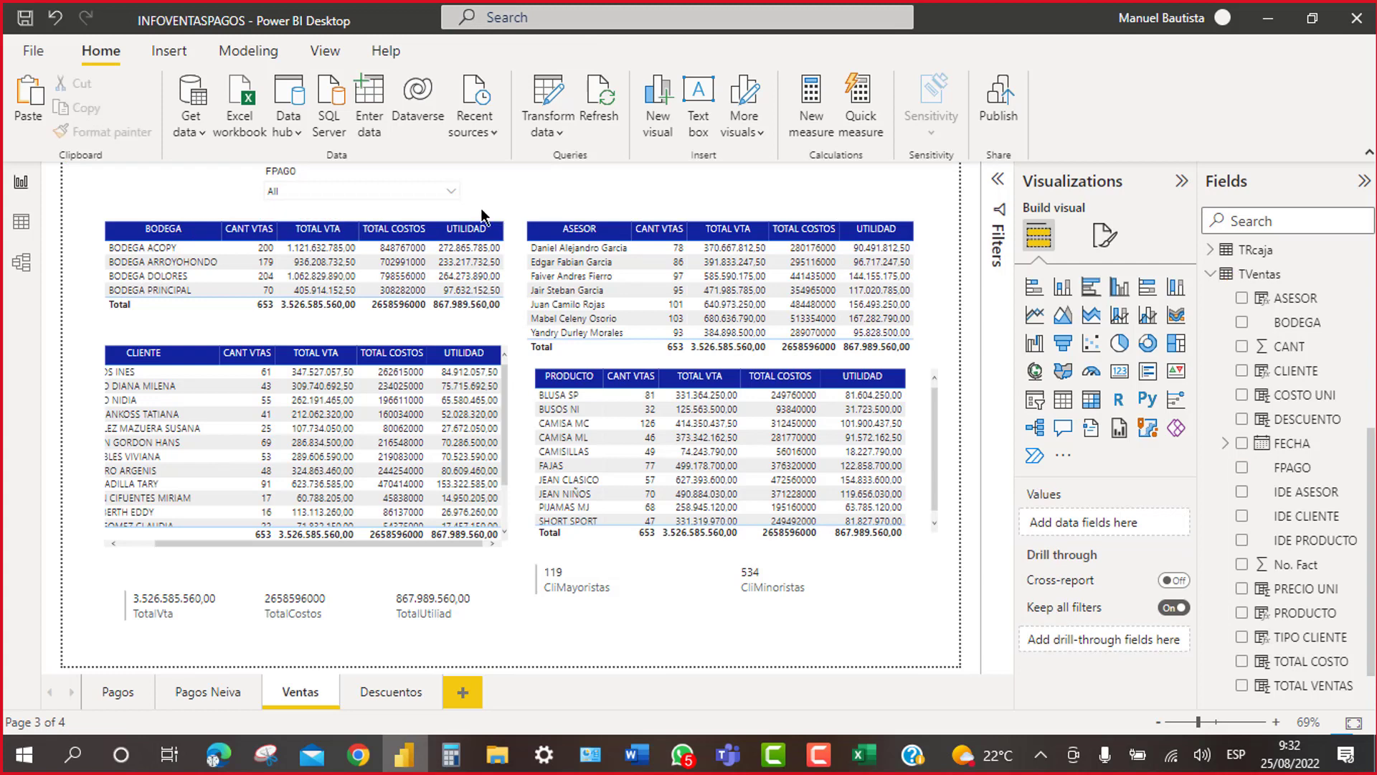
pyautogui.click(464, 194)
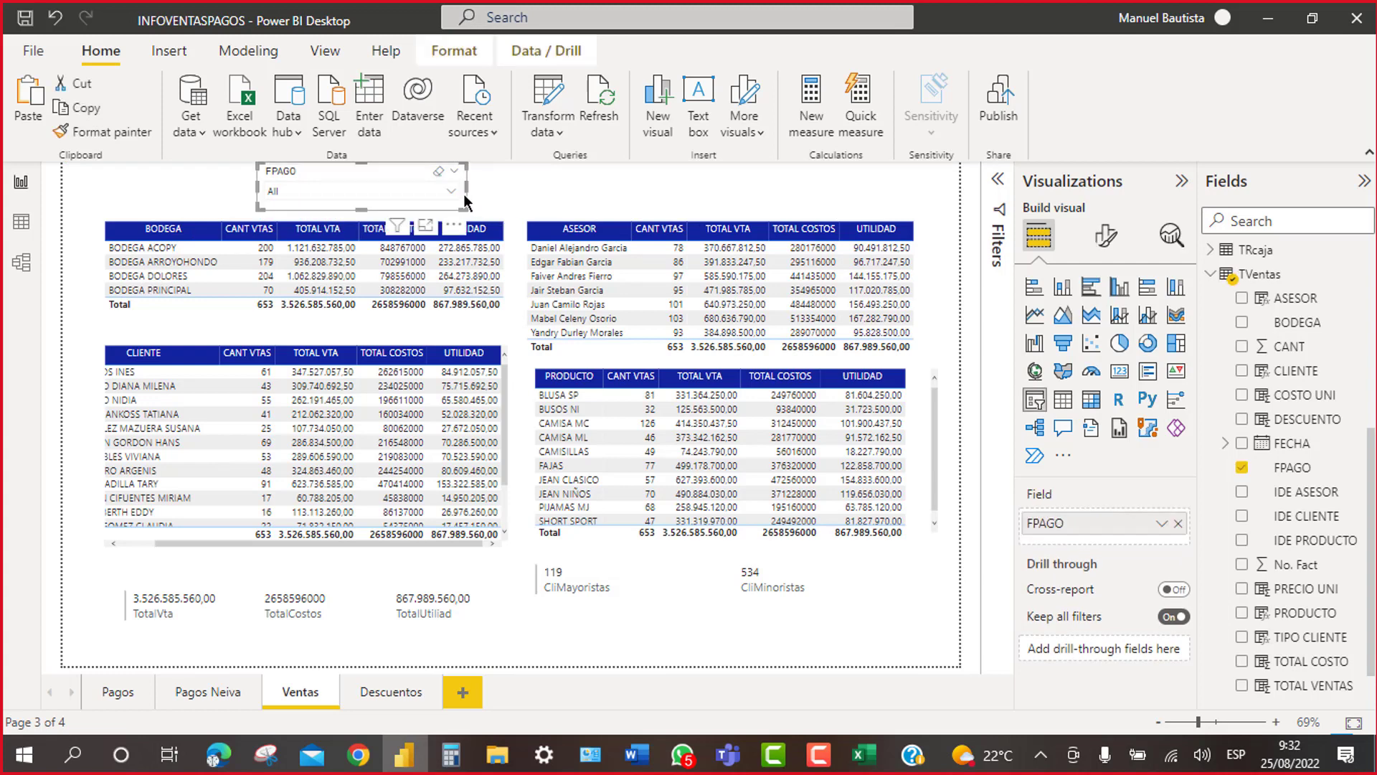
# Step: Make the FPAGO slicer's header text purple
pyautogui.click(1111, 241)
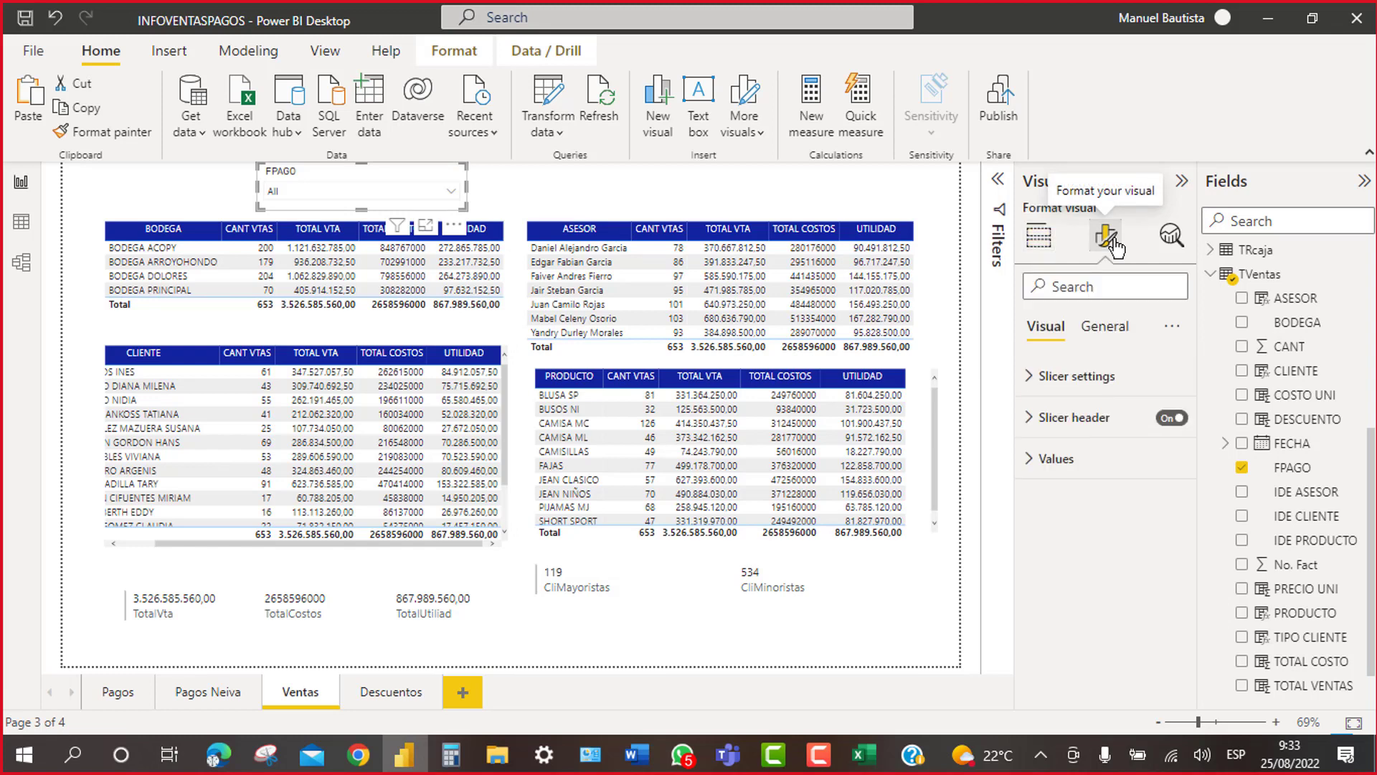
pyautogui.click(1031, 420)
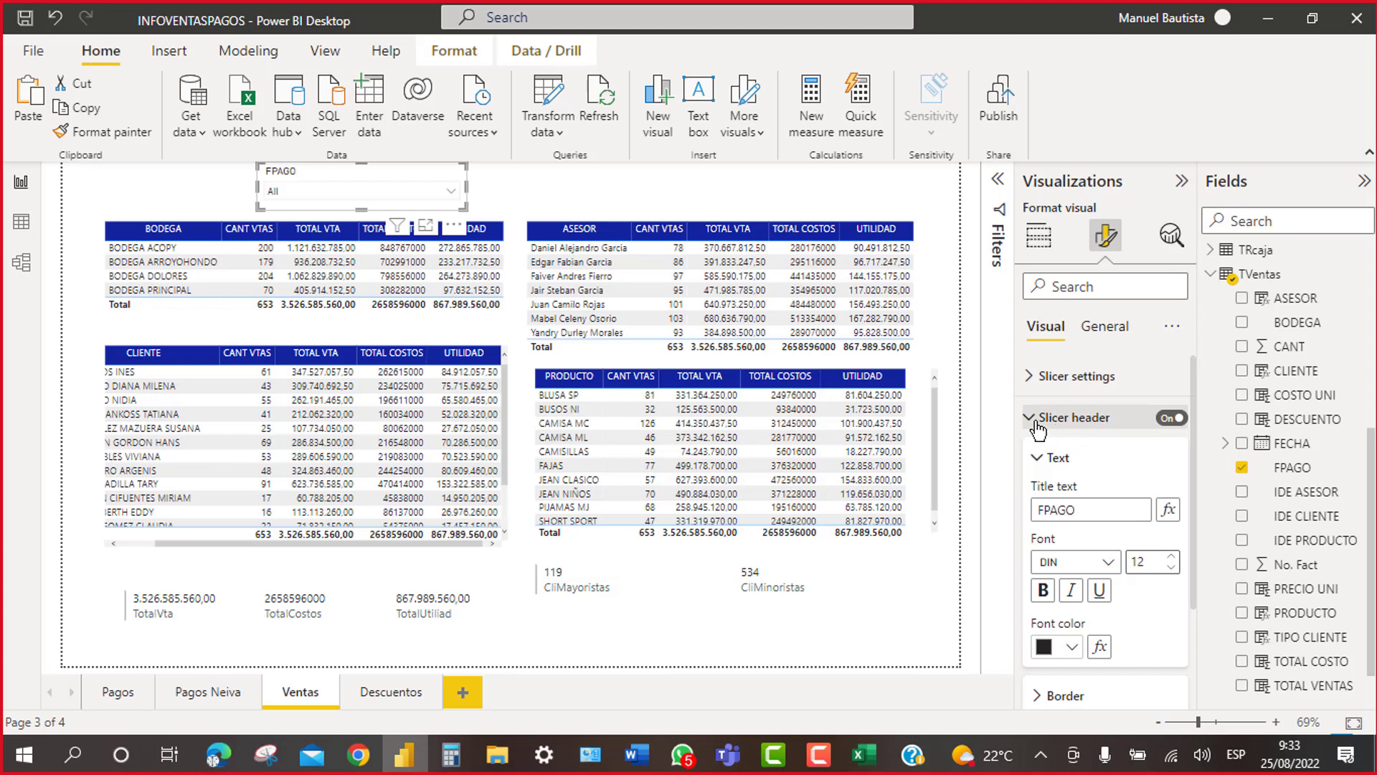
pyautogui.scroll(-1, 1096, 674)
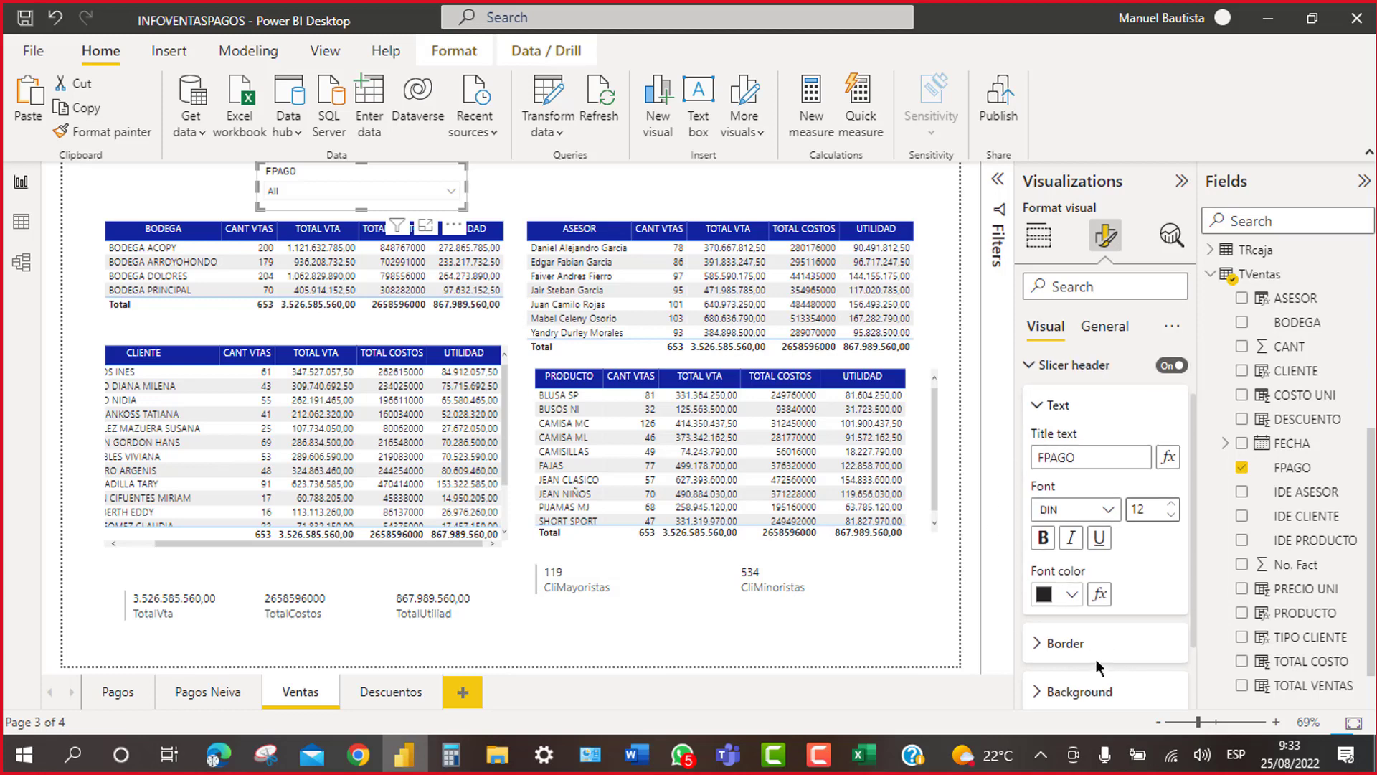
pyautogui.scroll(-1, 1095, 658)
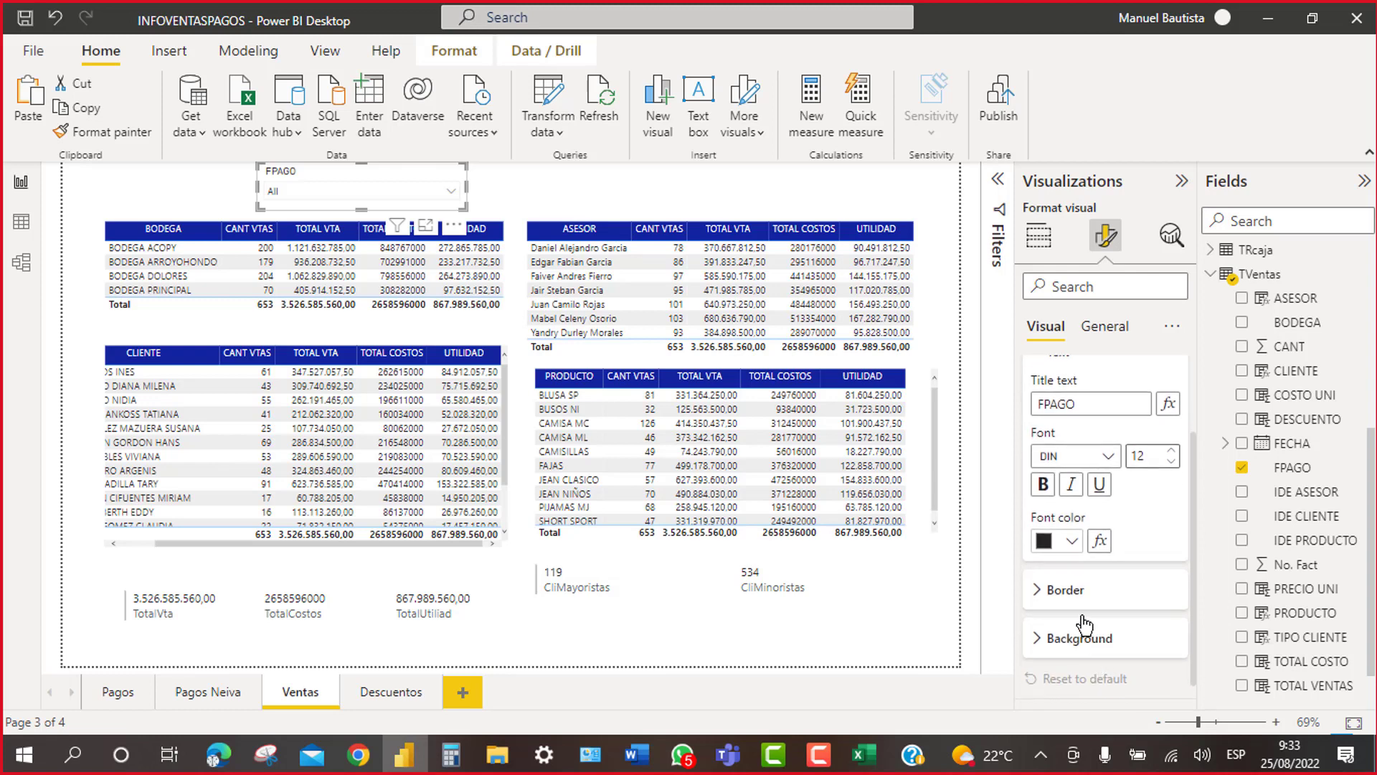
pyautogui.scroll(1, 1082, 617)
pyautogui.scroll(1, 1080, 613)
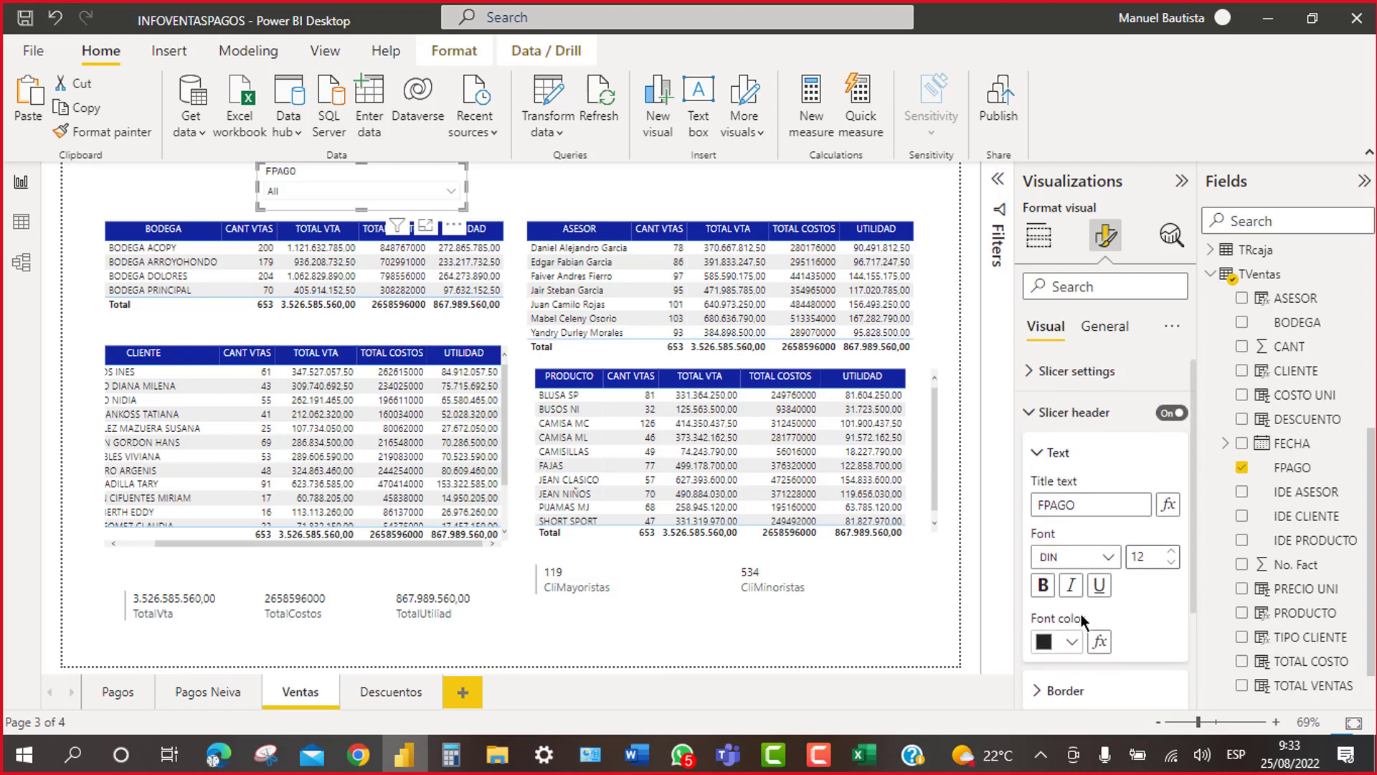
pyautogui.scroll(-1, 1080, 614)
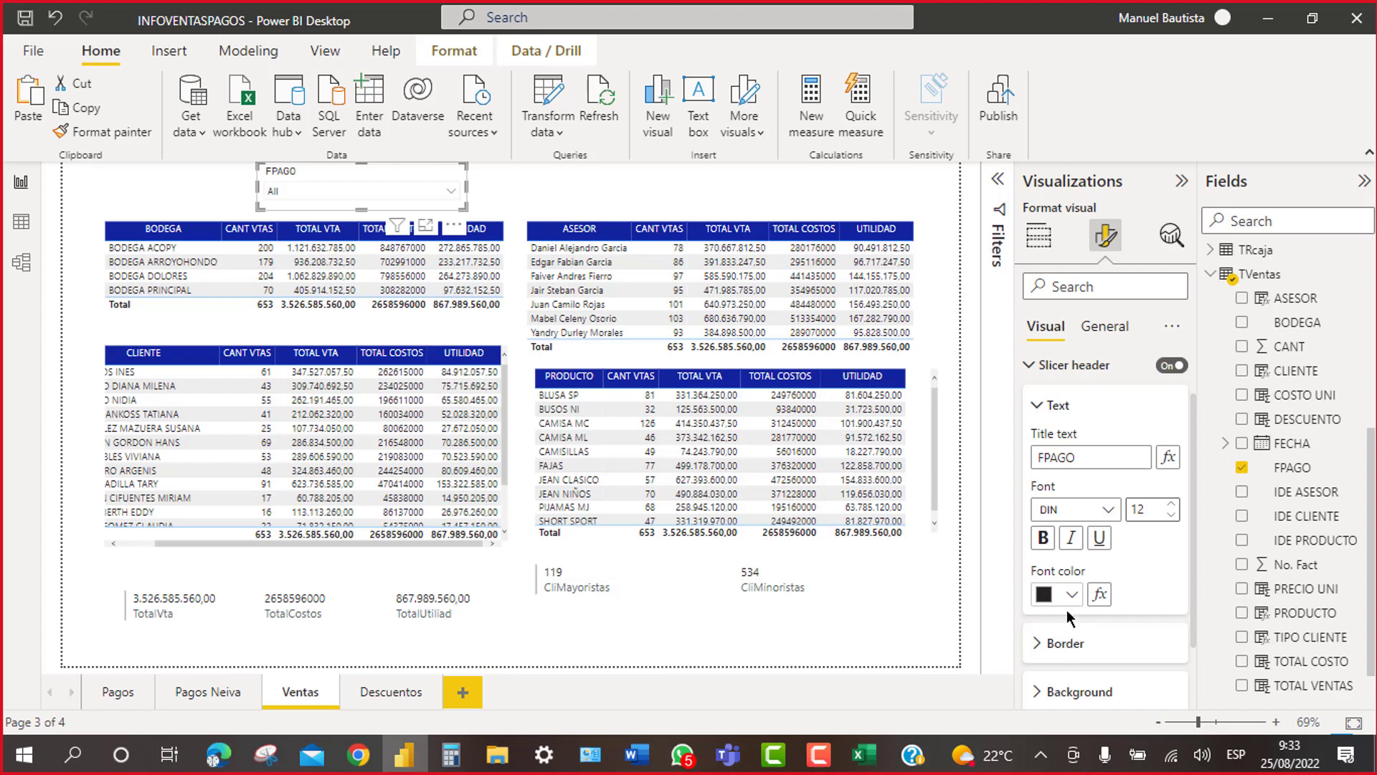
pyautogui.click(1071, 597)
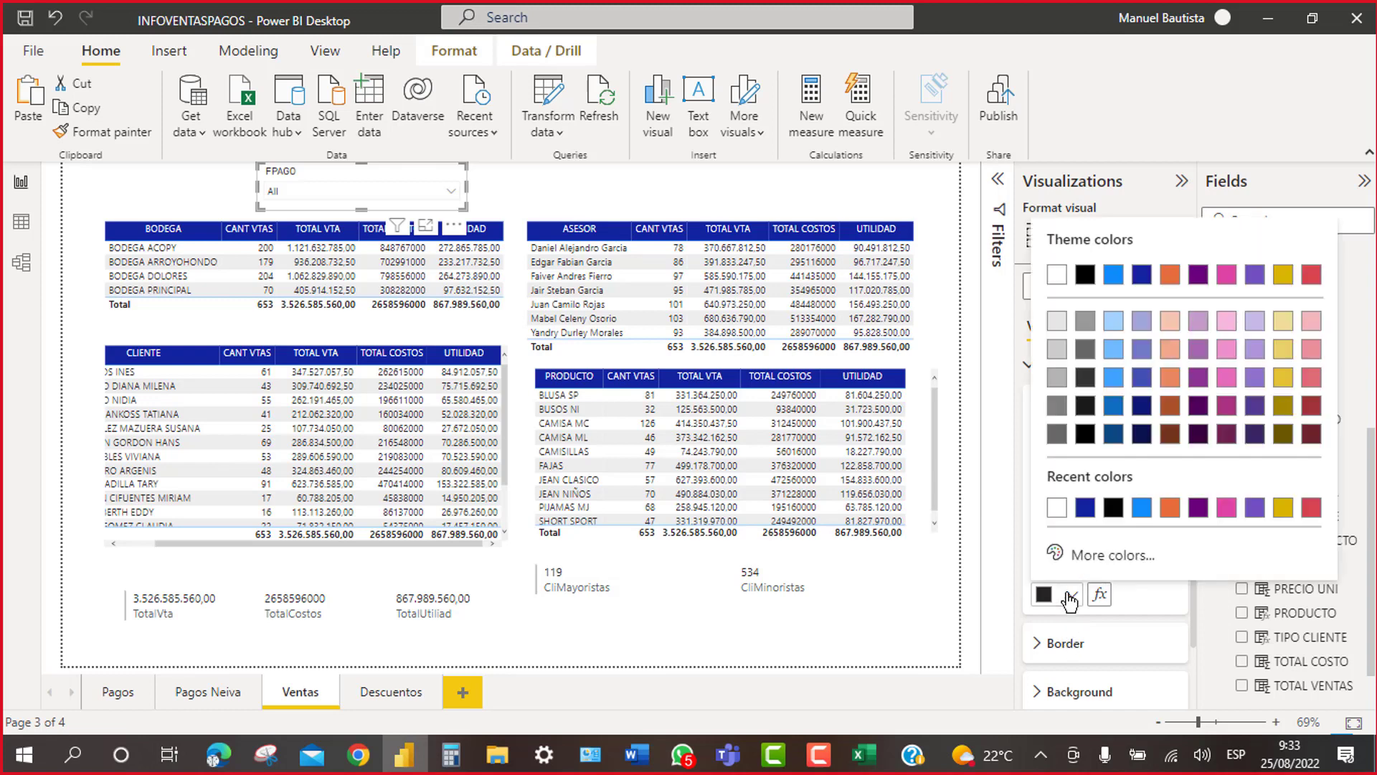
pyautogui.click(1199, 509)
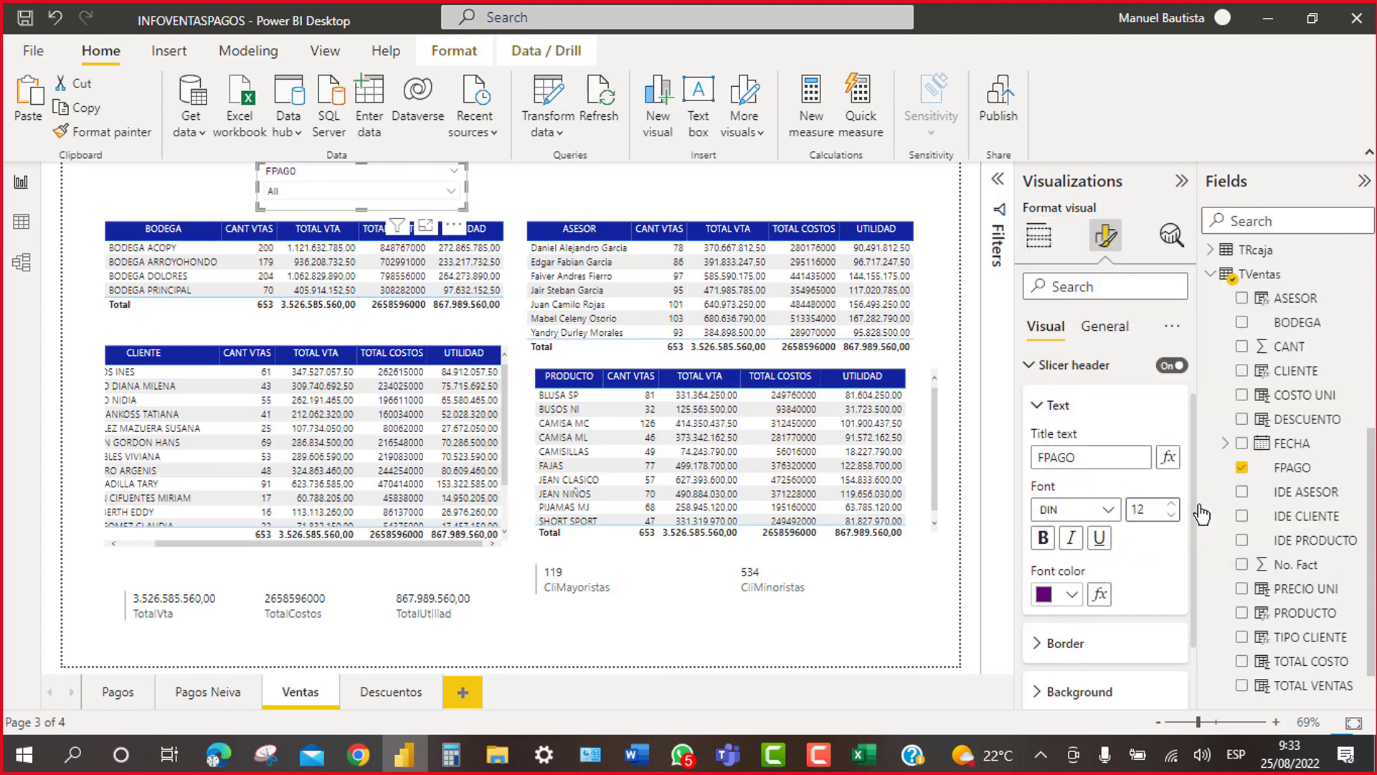
# Step: Set the FPAGO slicer header background to pink
pyautogui.scroll(-1, 1125, 545)
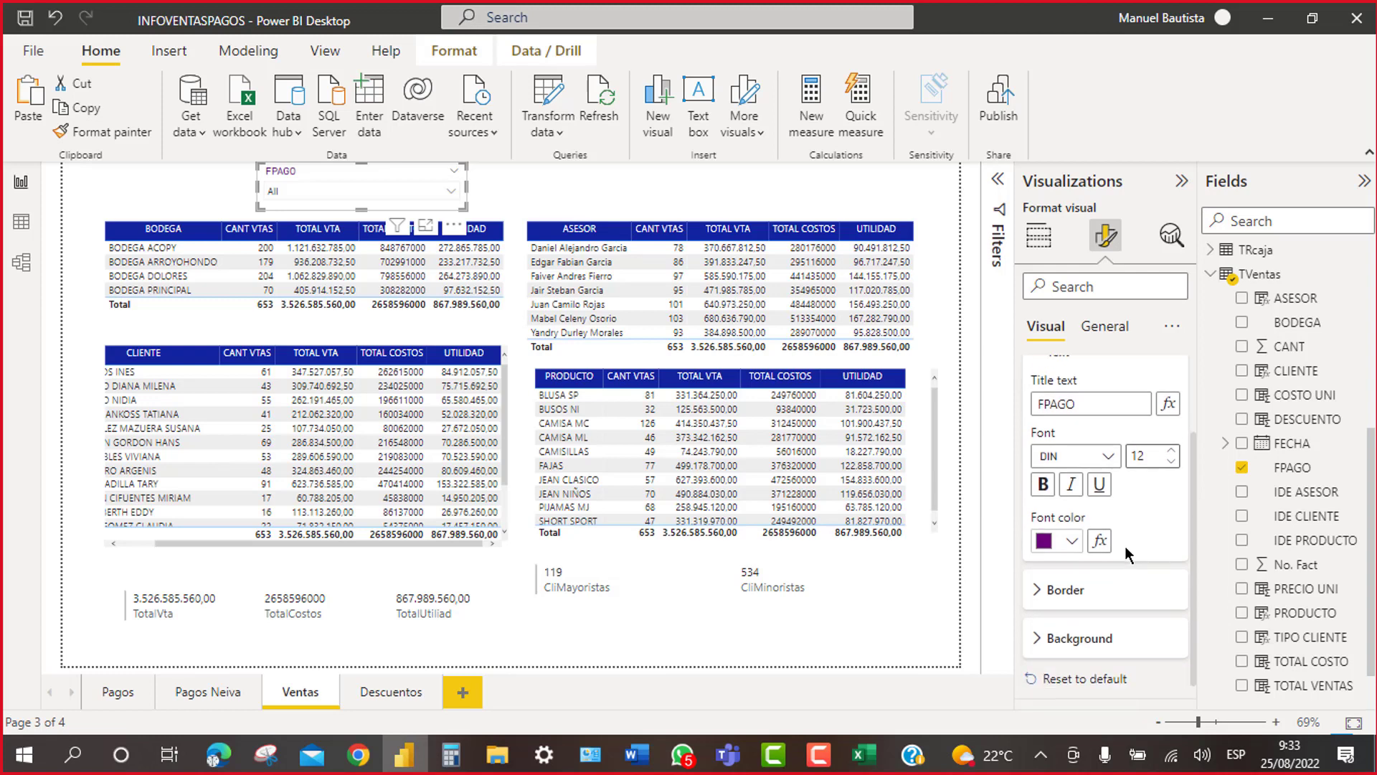
pyautogui.click(1035, 590)
pyautogui.click(1036, 590)
pyautogui.click(1041, 637)
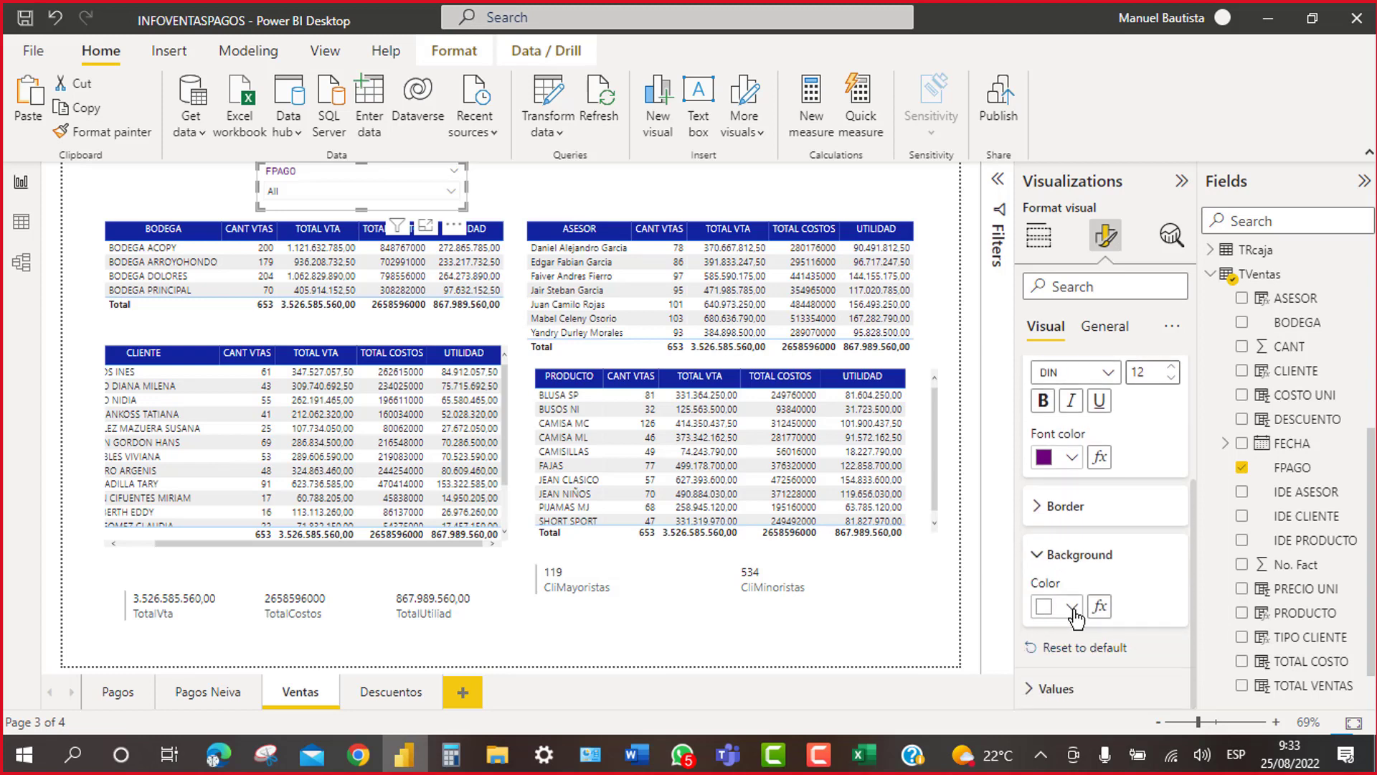
pyautogui.click(1071, 606)
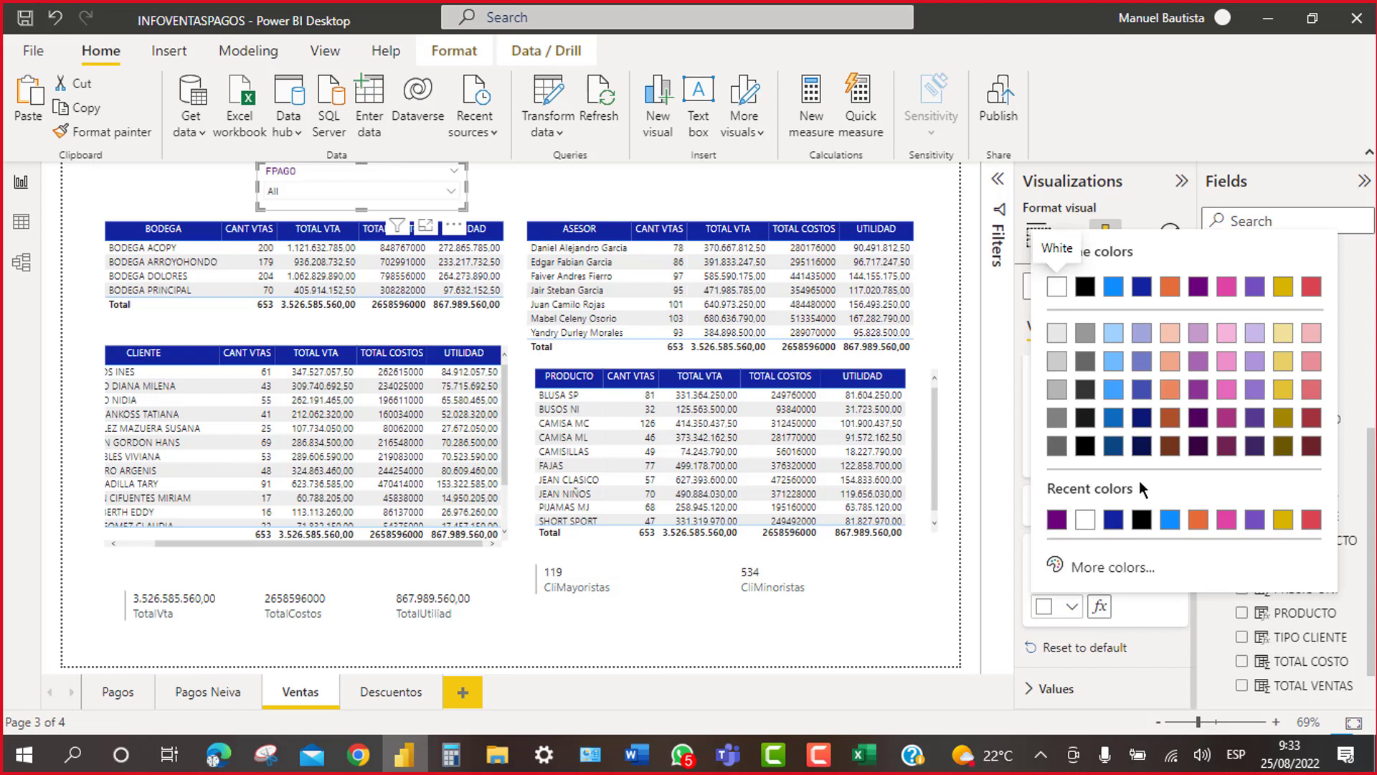
pyautogui.click(1229, 334)
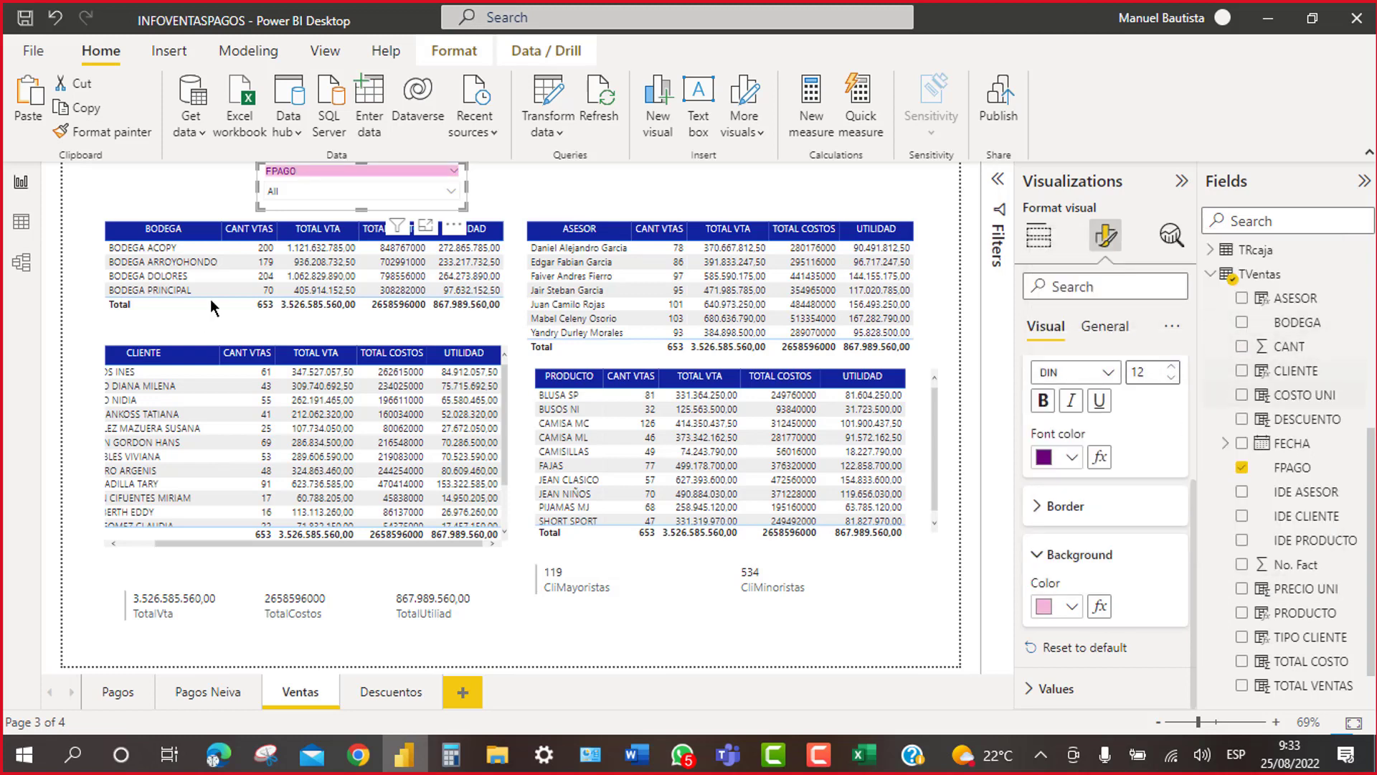
# Step: Filter the report to CREDITO payments with the FPAGO slicer
pyautogui.click(579, 183)
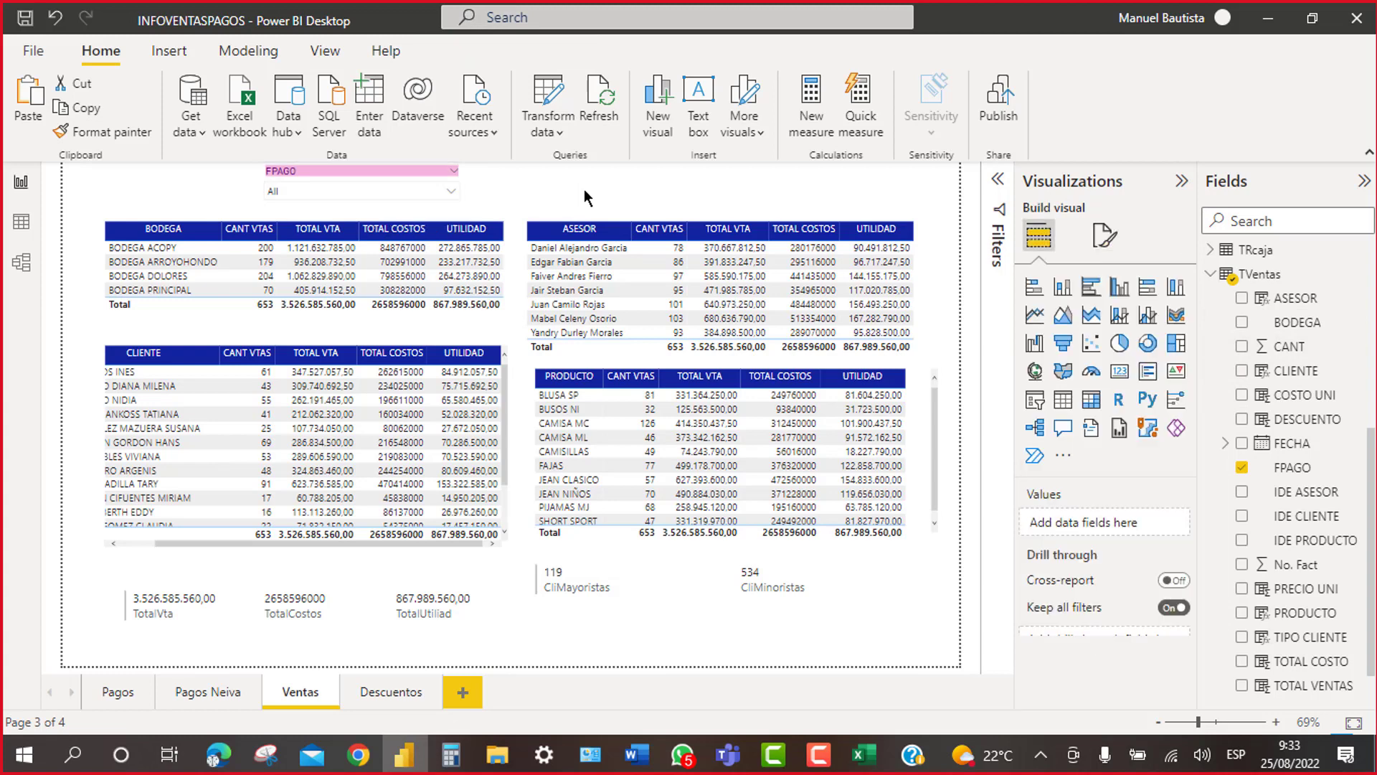
pyautogui.click(450, 191)
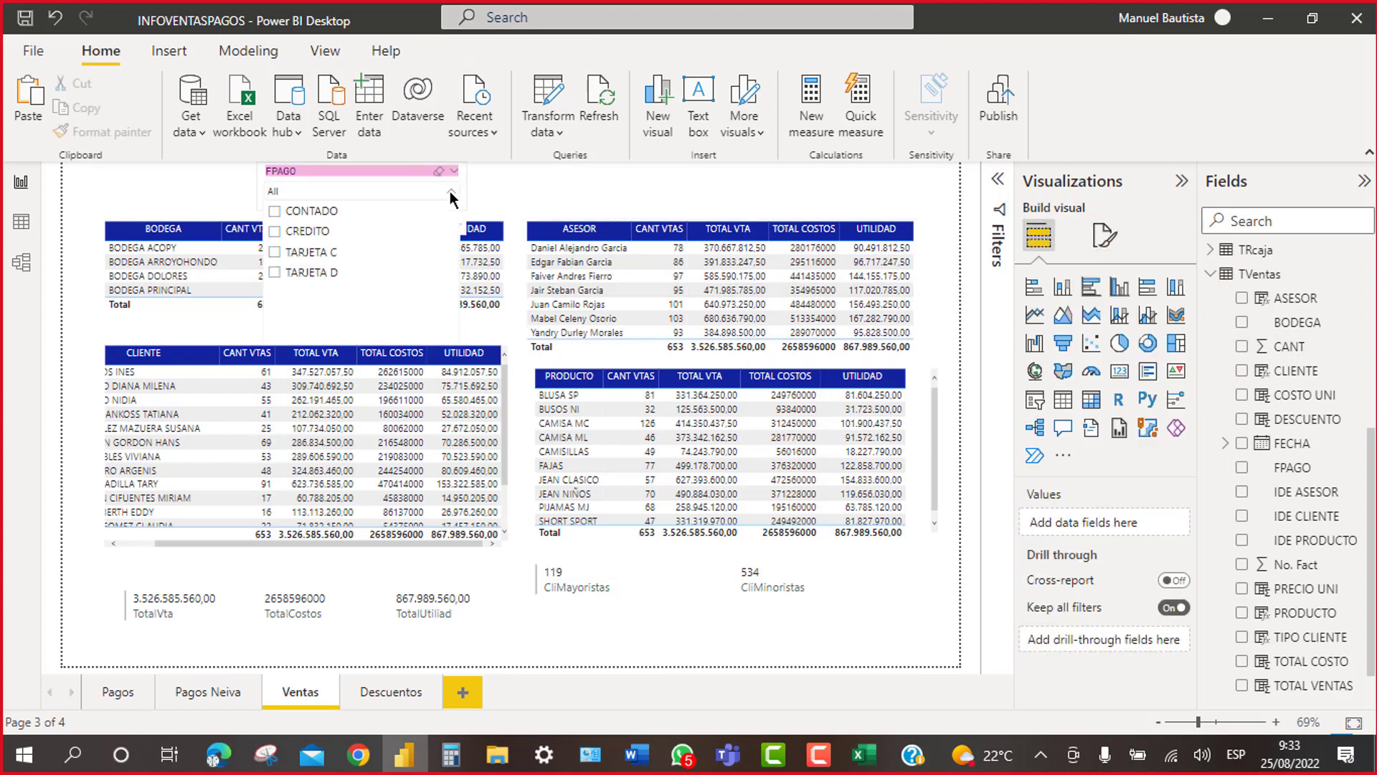
pyautogui.click(276, 236)
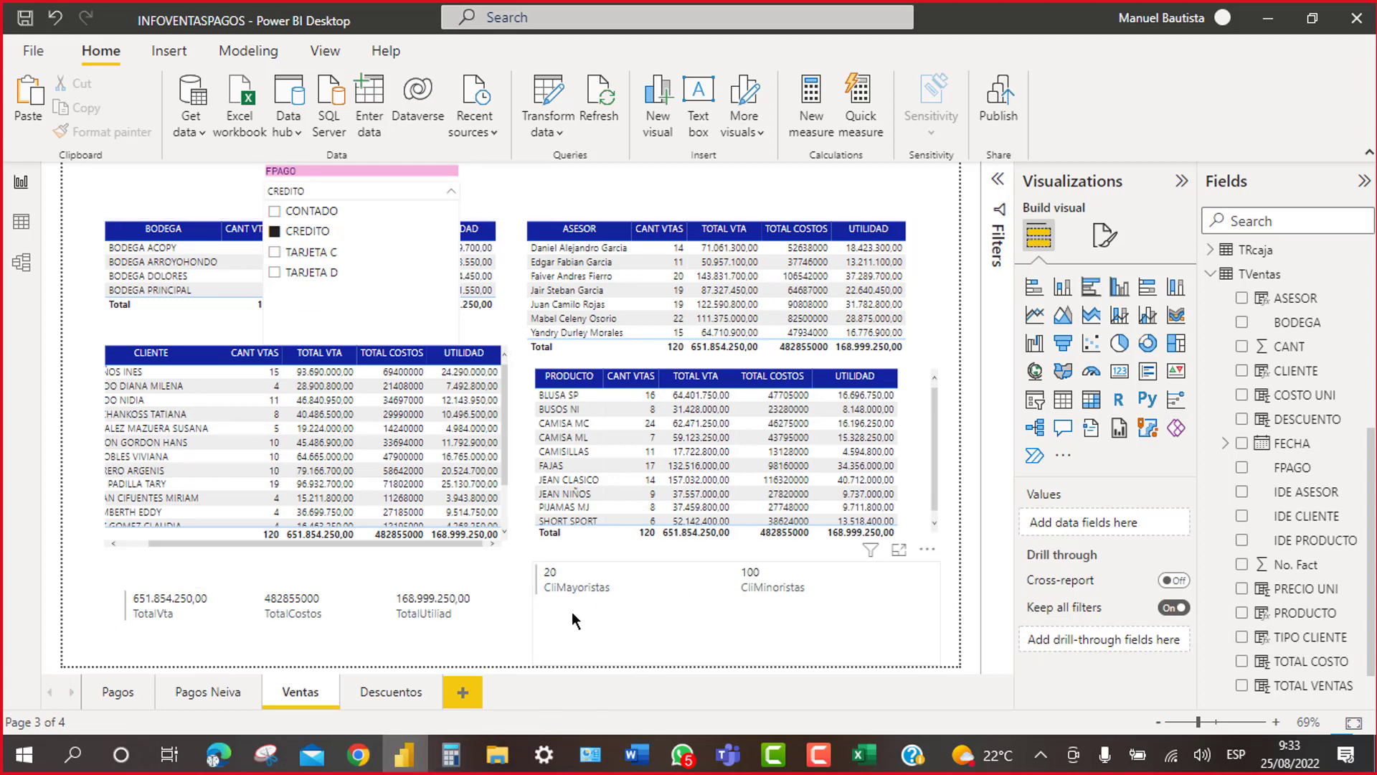
pyautogui.click(729, 599)
# Step: Shorten the CliMayoristas/CliMinoristas card and move it slightly lower
pyautogui.click(729, 600)
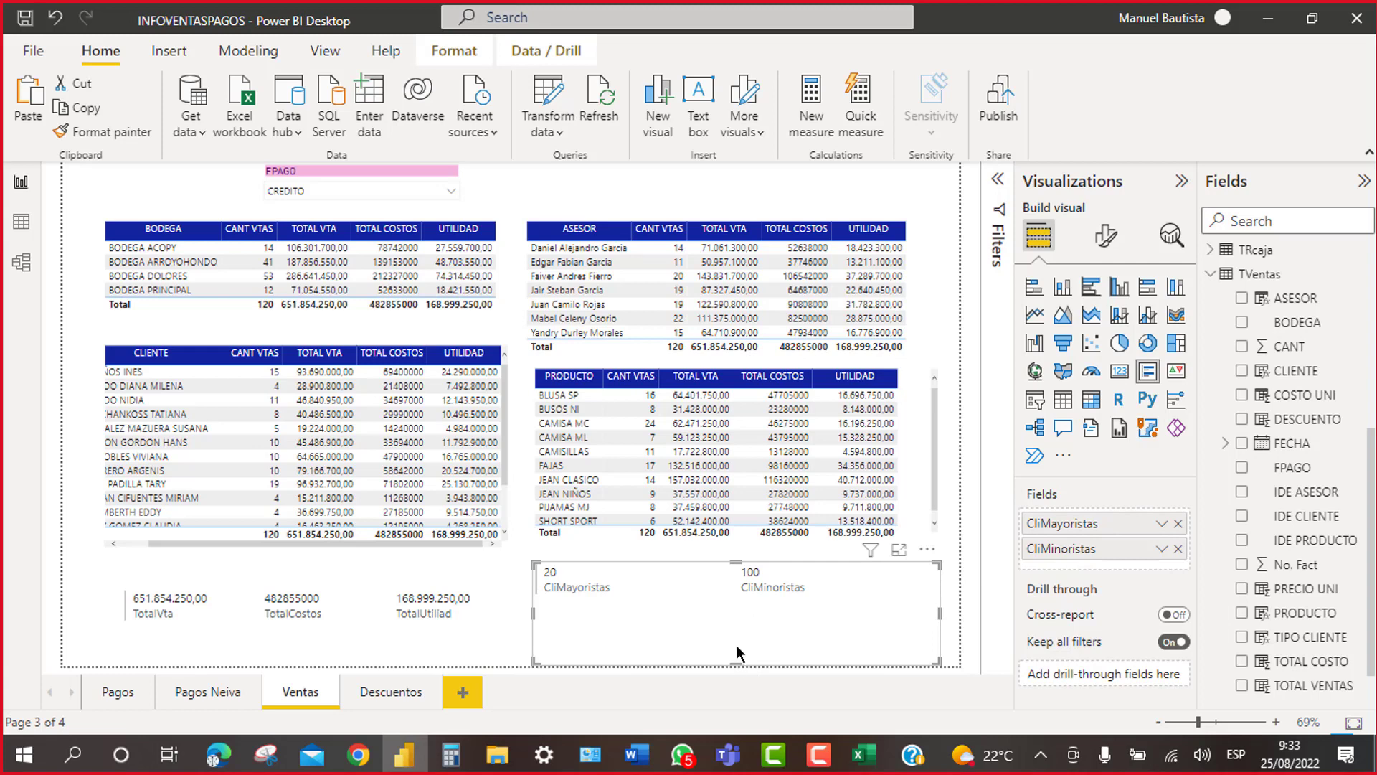
pyautogui.moveTo(736, 663); pyautogui.dragTo(738, 618)
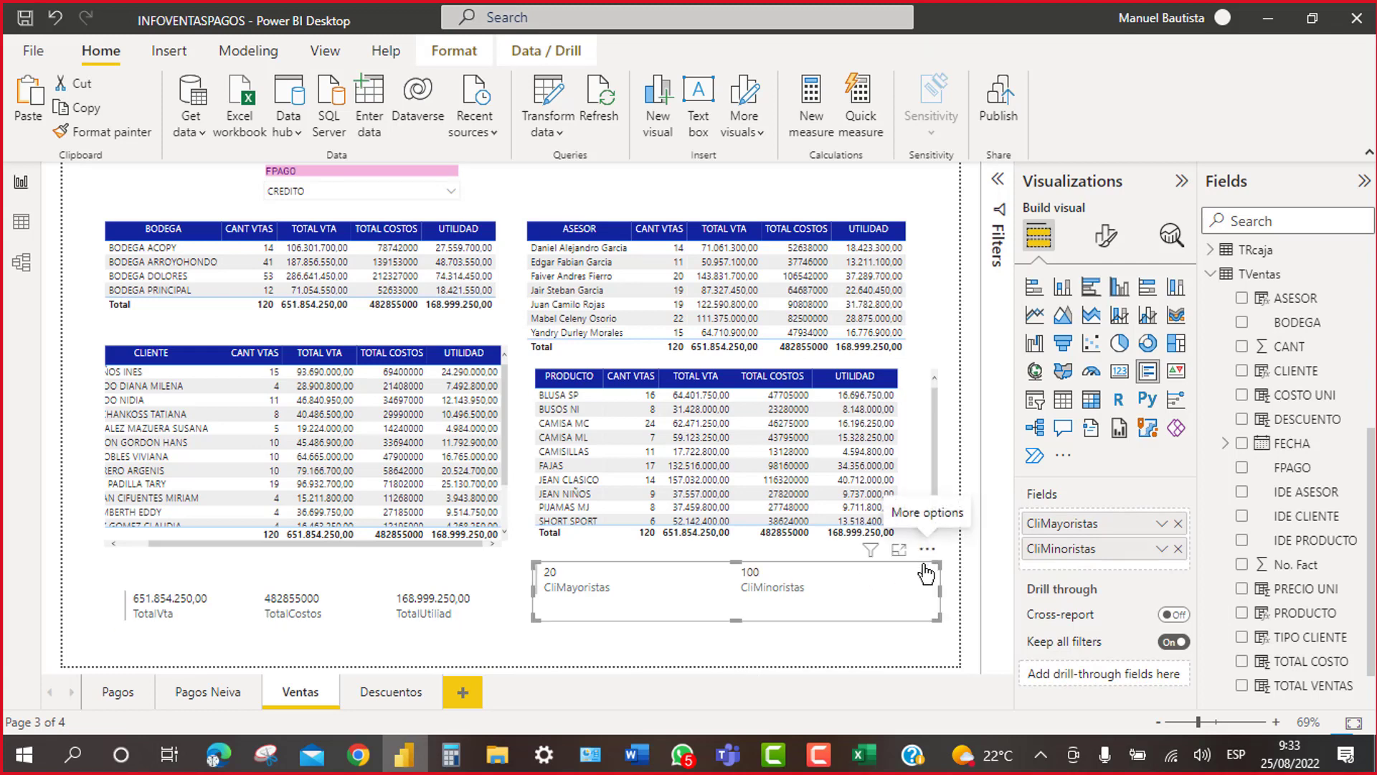
pyautogui.moveTo(925, 563); pyautogui.dragTo(931, 568)
# Step: Switch the FPAGO filter to CONTADO, then clear it back to All
pyautogui.click(449, 190)
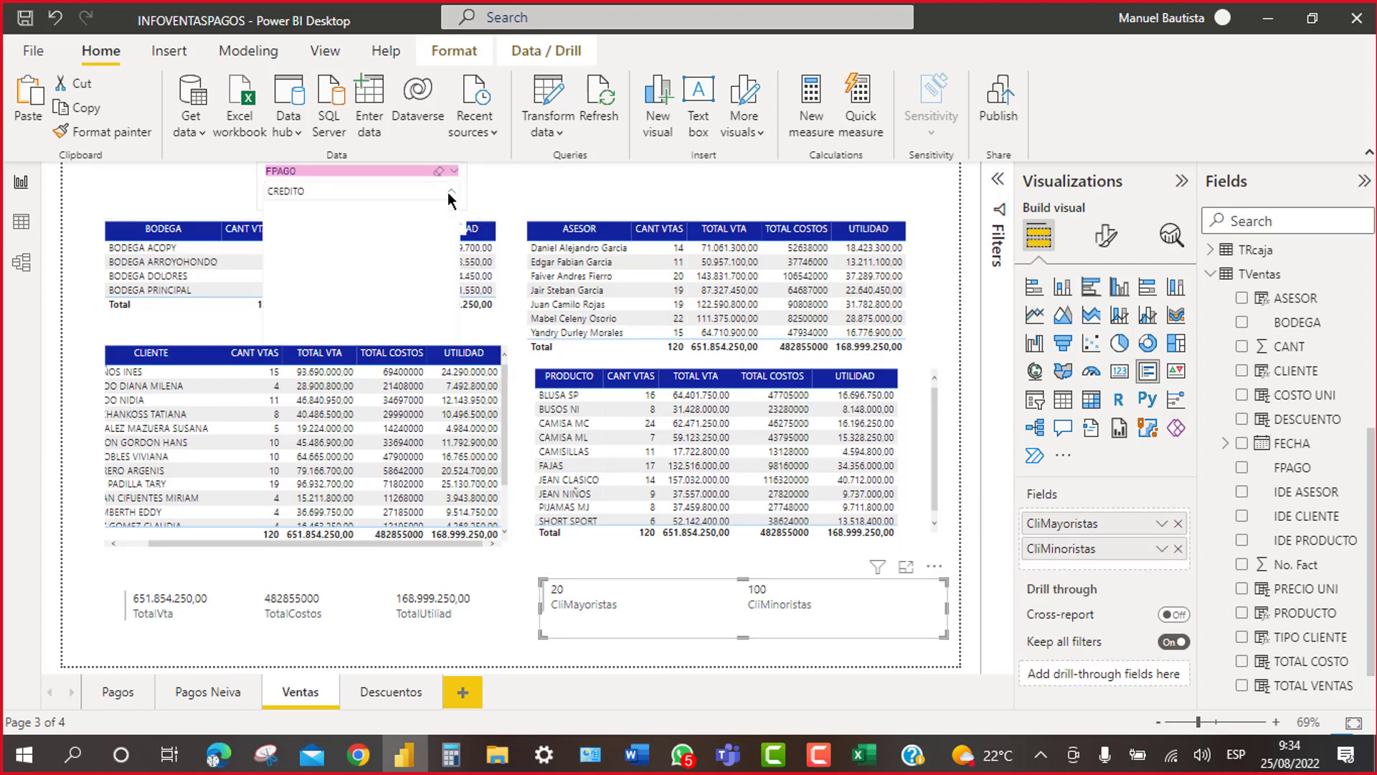
pyautogui.click(275, 212)
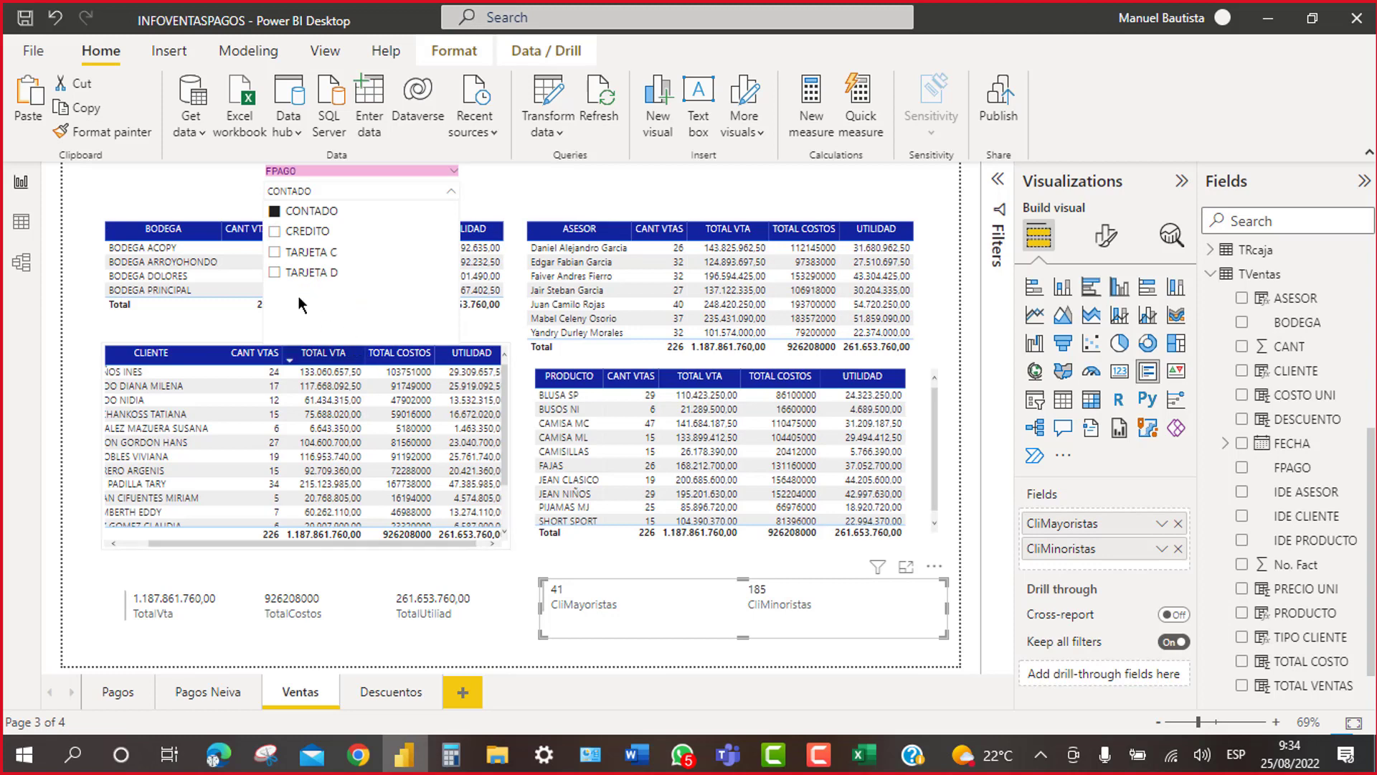
pyautogui.click(449, 188)
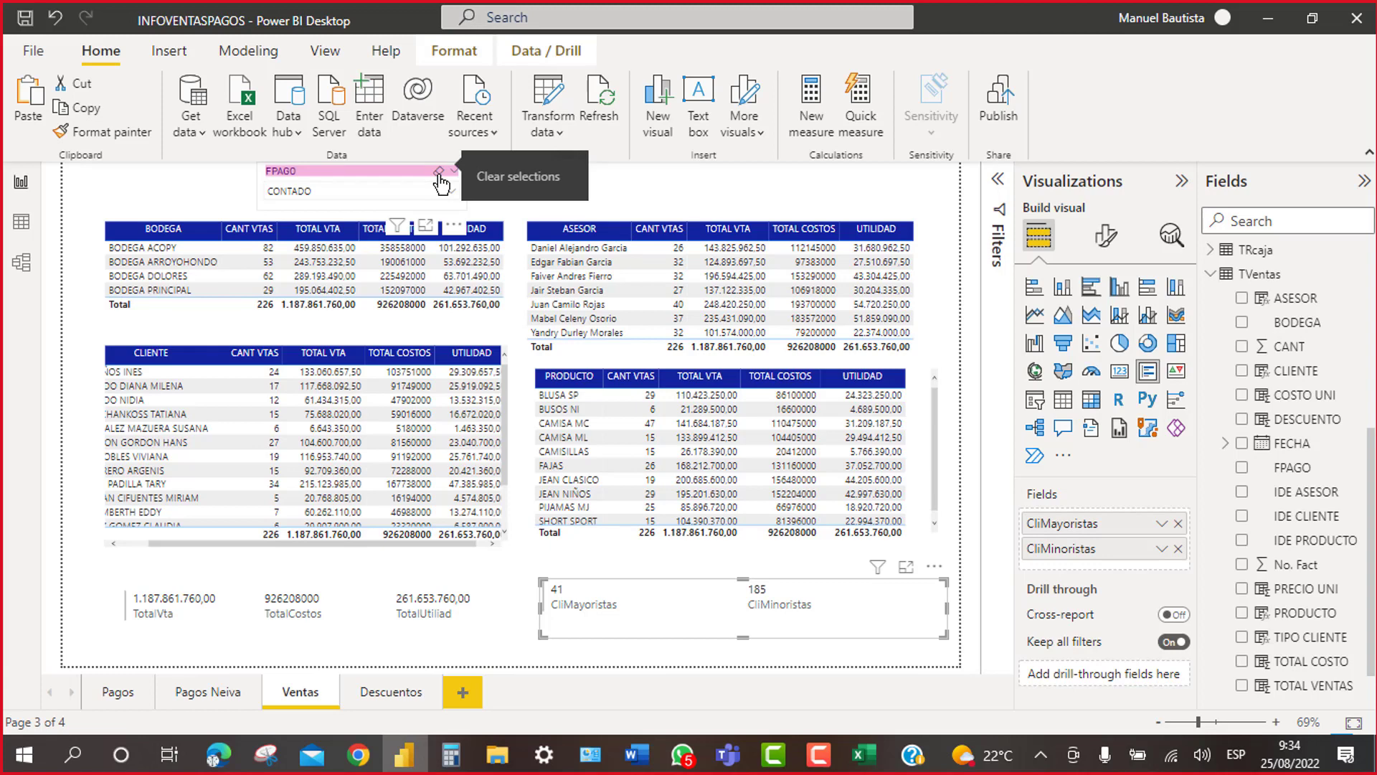
pyautogui.click(439, 174)
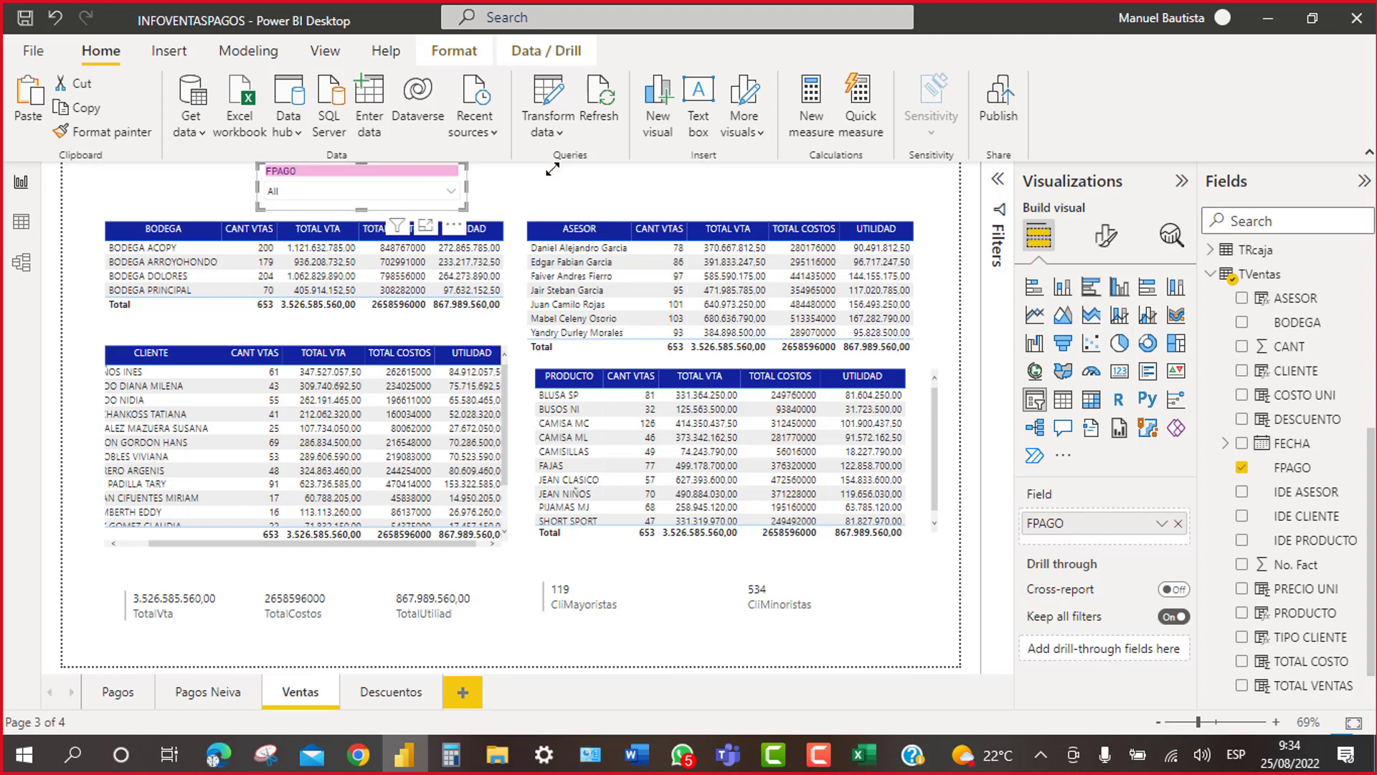
# Step: Add an ASESOR slicer in Dropdown style, shortened to just its header
pyautogui.click(582, 177)
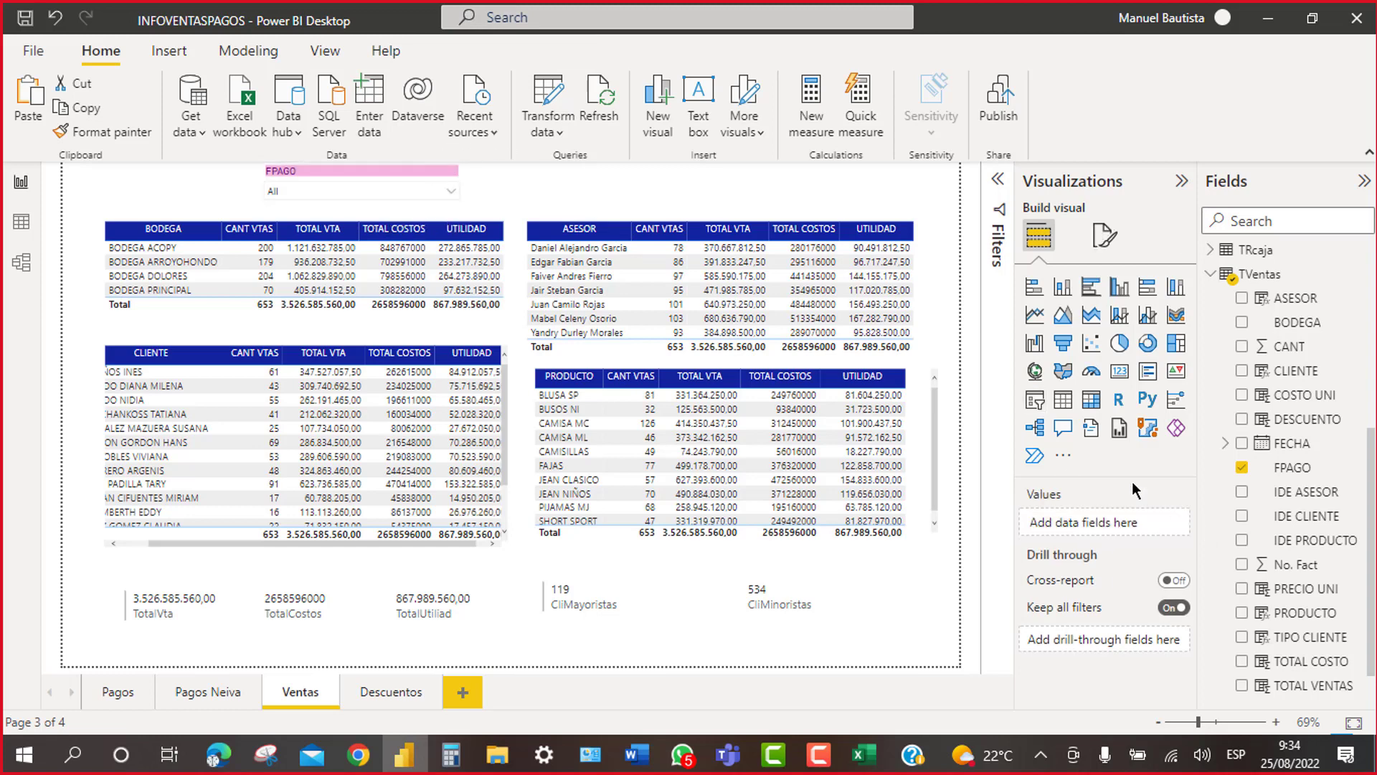
pyautogui.click(1038, 403)
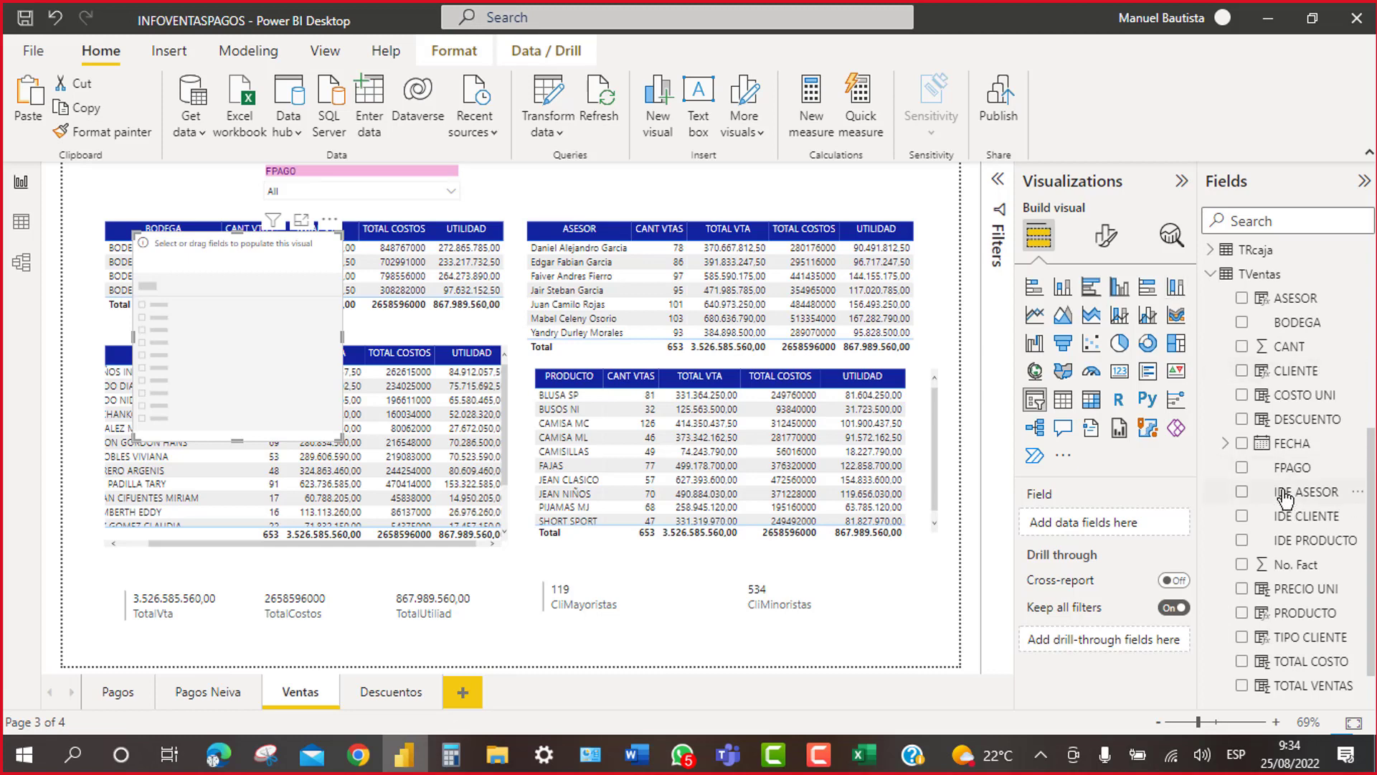
pyautogui.click(1242, 299)
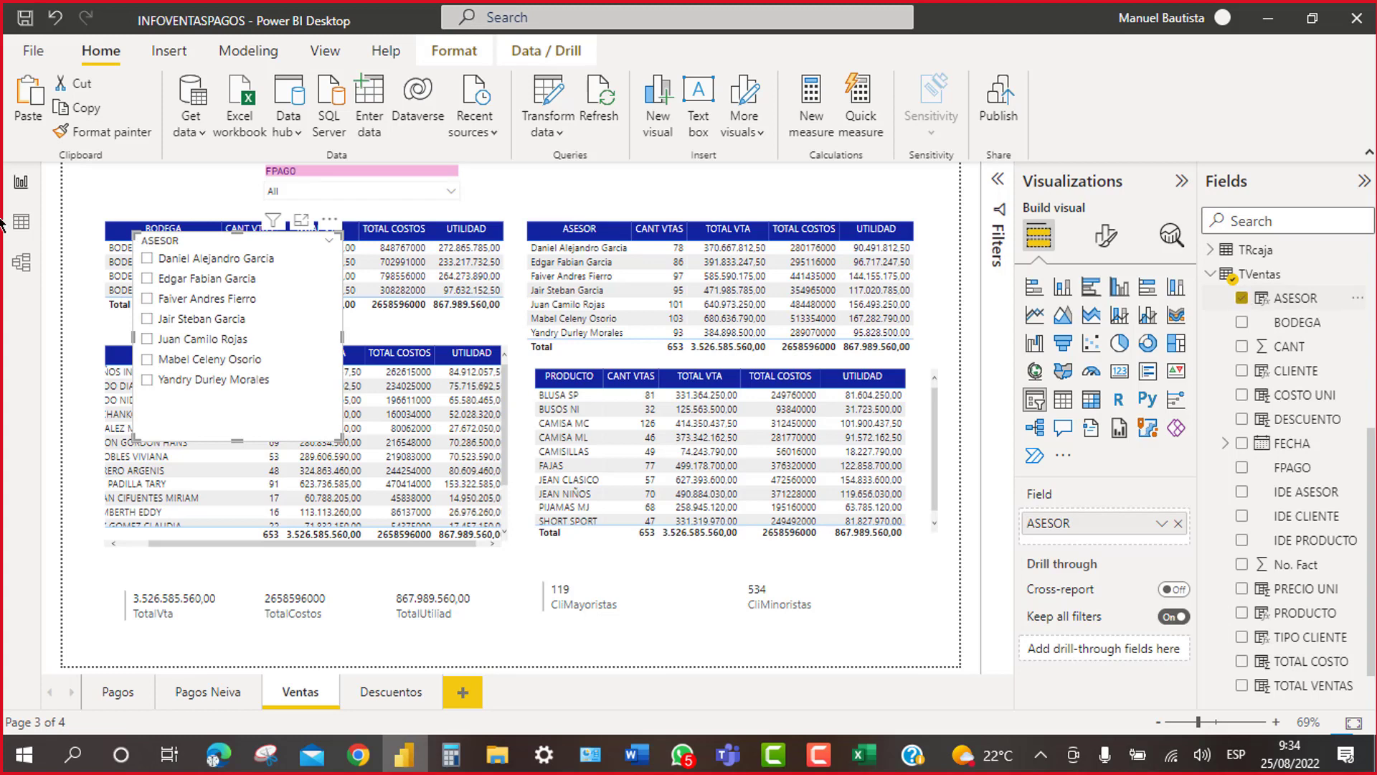
pyautogui.click(331, 242)
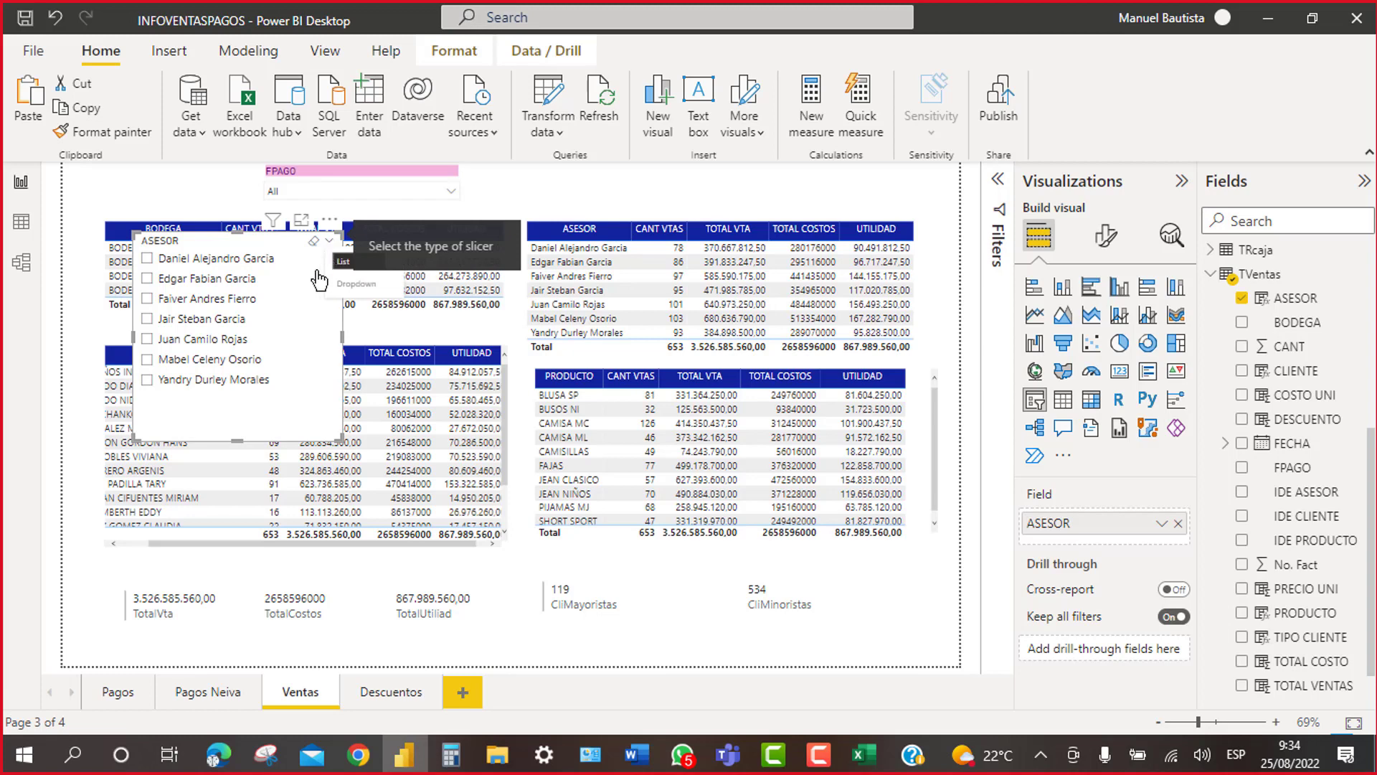
pyautogui.click(356, 287)
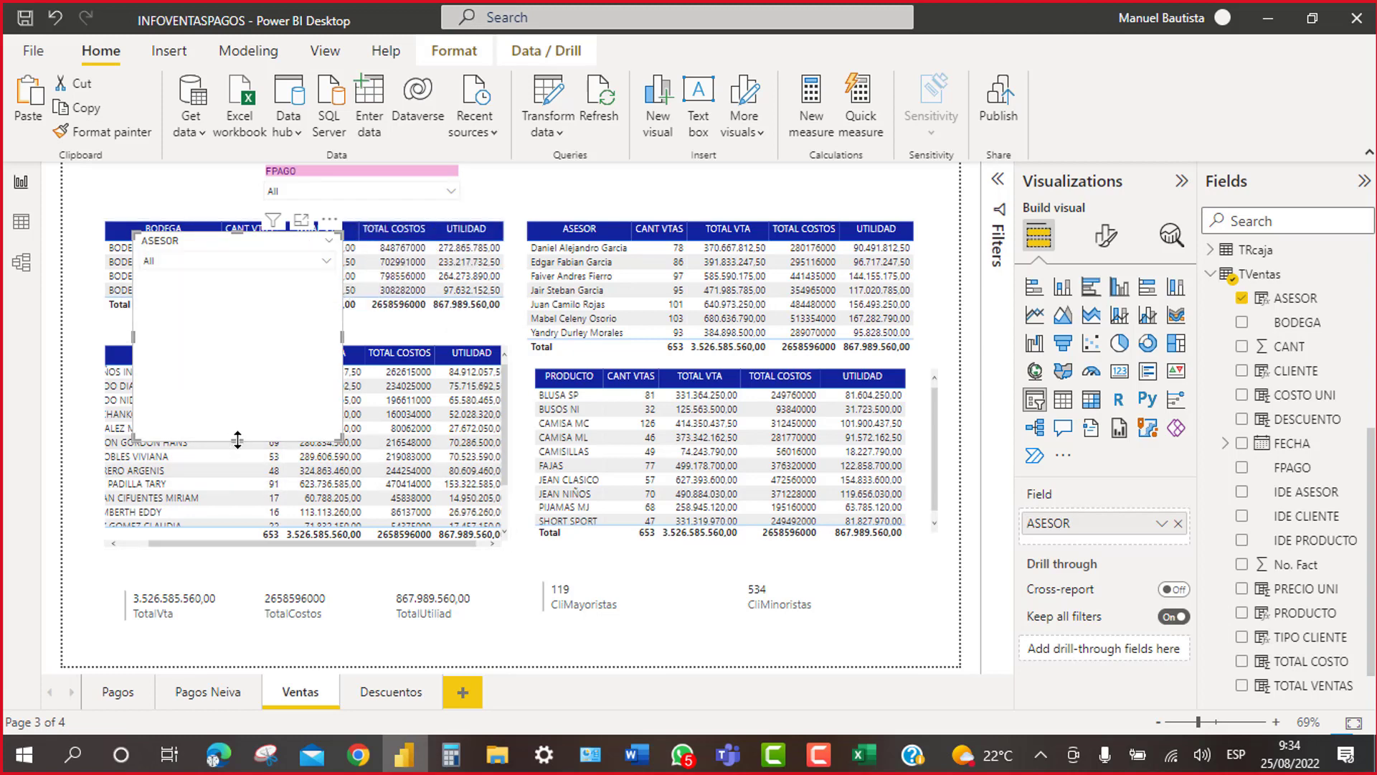
pyautogui.moveTo(238, 440); pyautogui.dragTo(237, 279)
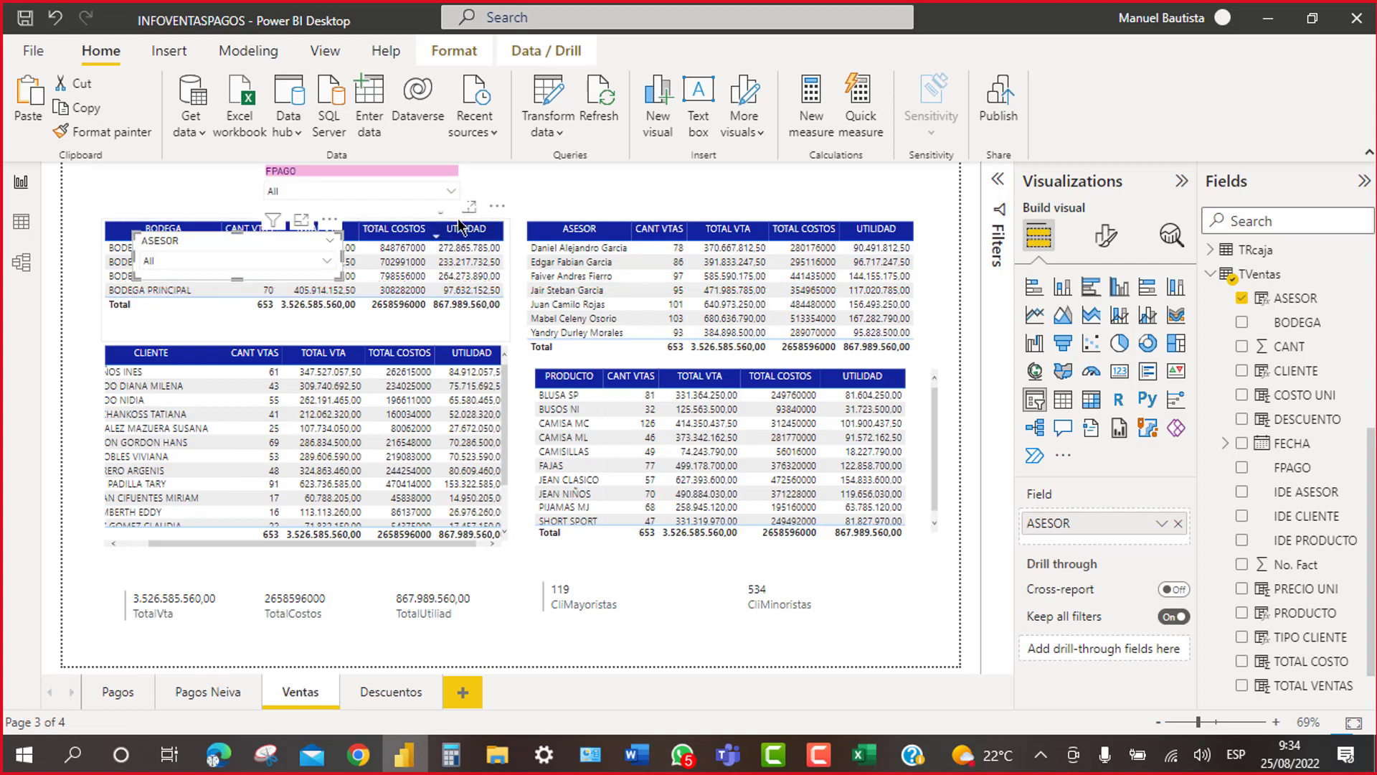
# Step: Copy the FPAGO slicer's pink header formatting onto ASESOR and place it beside FPAGO
pyautogui.click(467, 188)
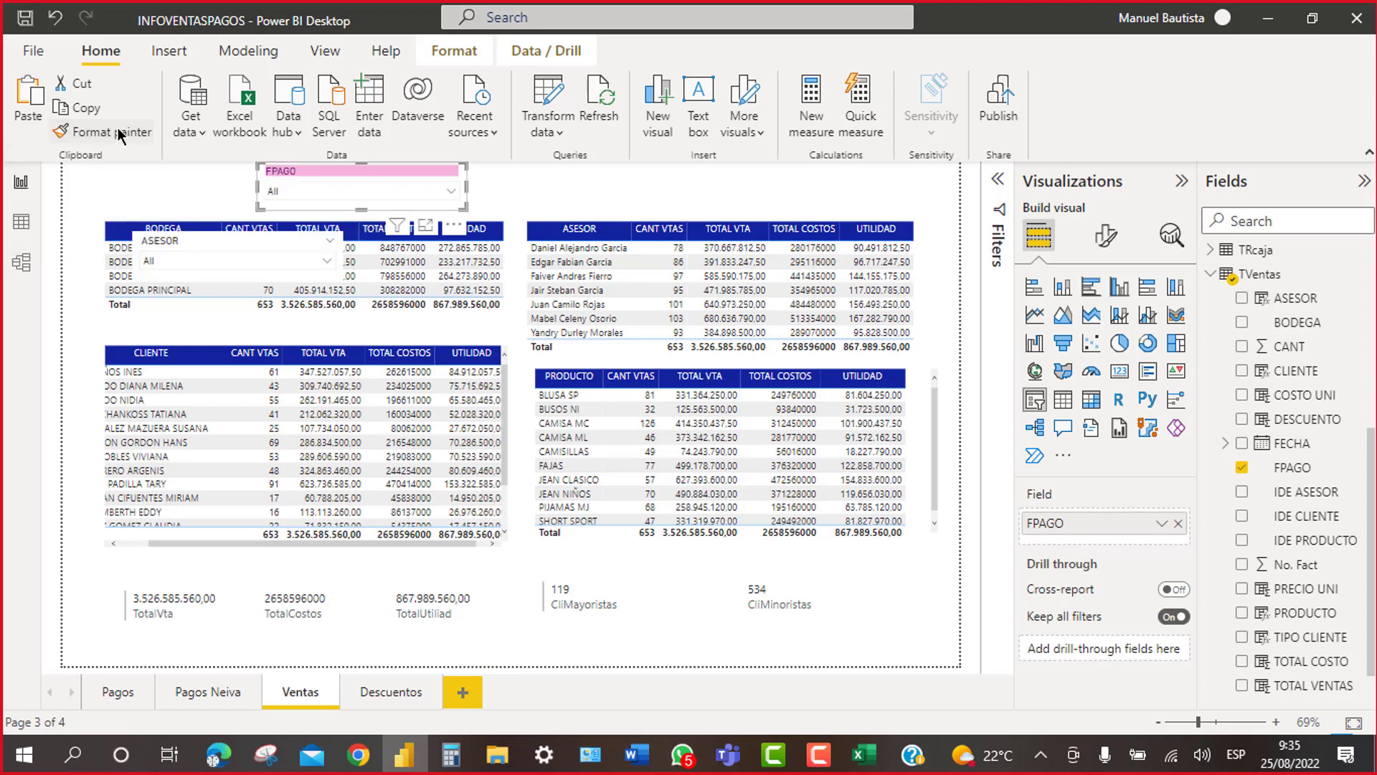
pyautogui.click(122, 137)
pyautogui.click(262, 250)
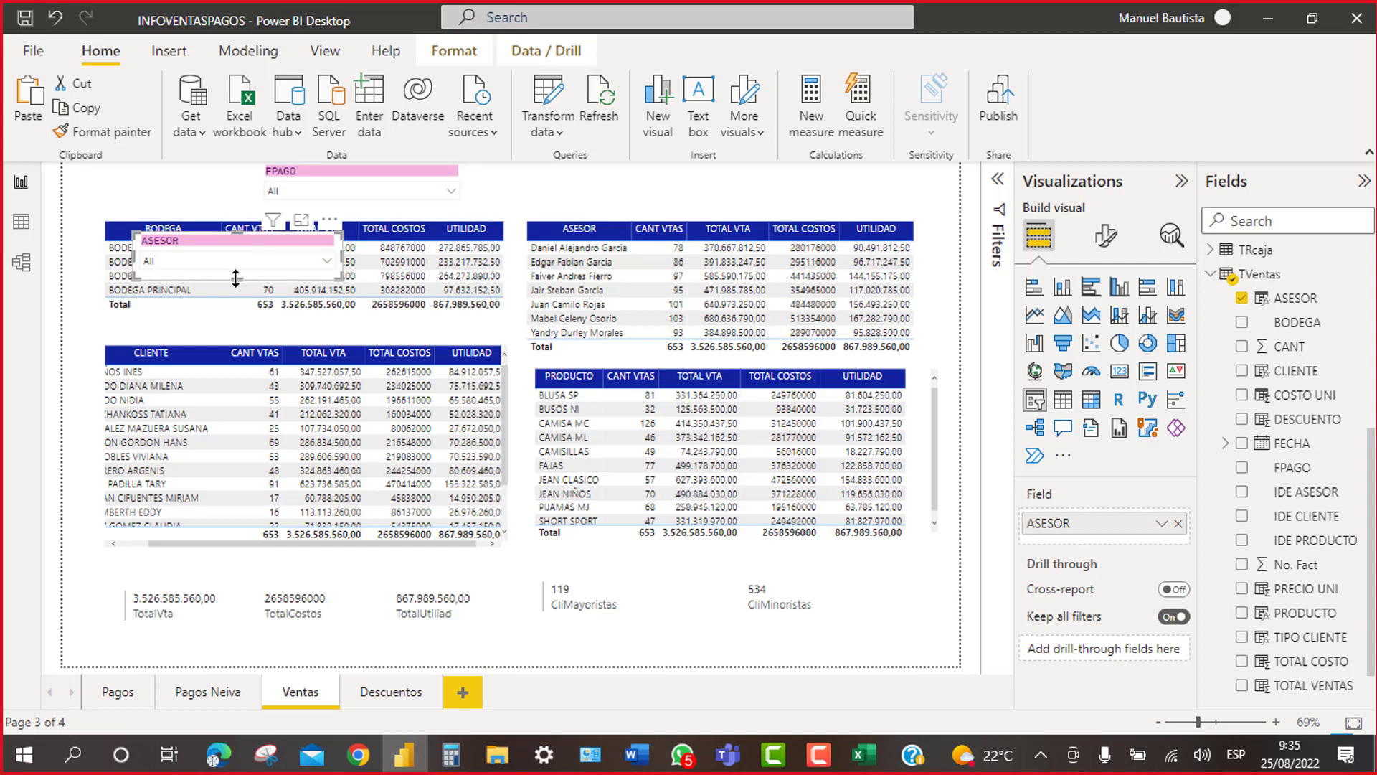
pyautogui.moveTo(236, 268); pyautogui.dragTo(237, 278)
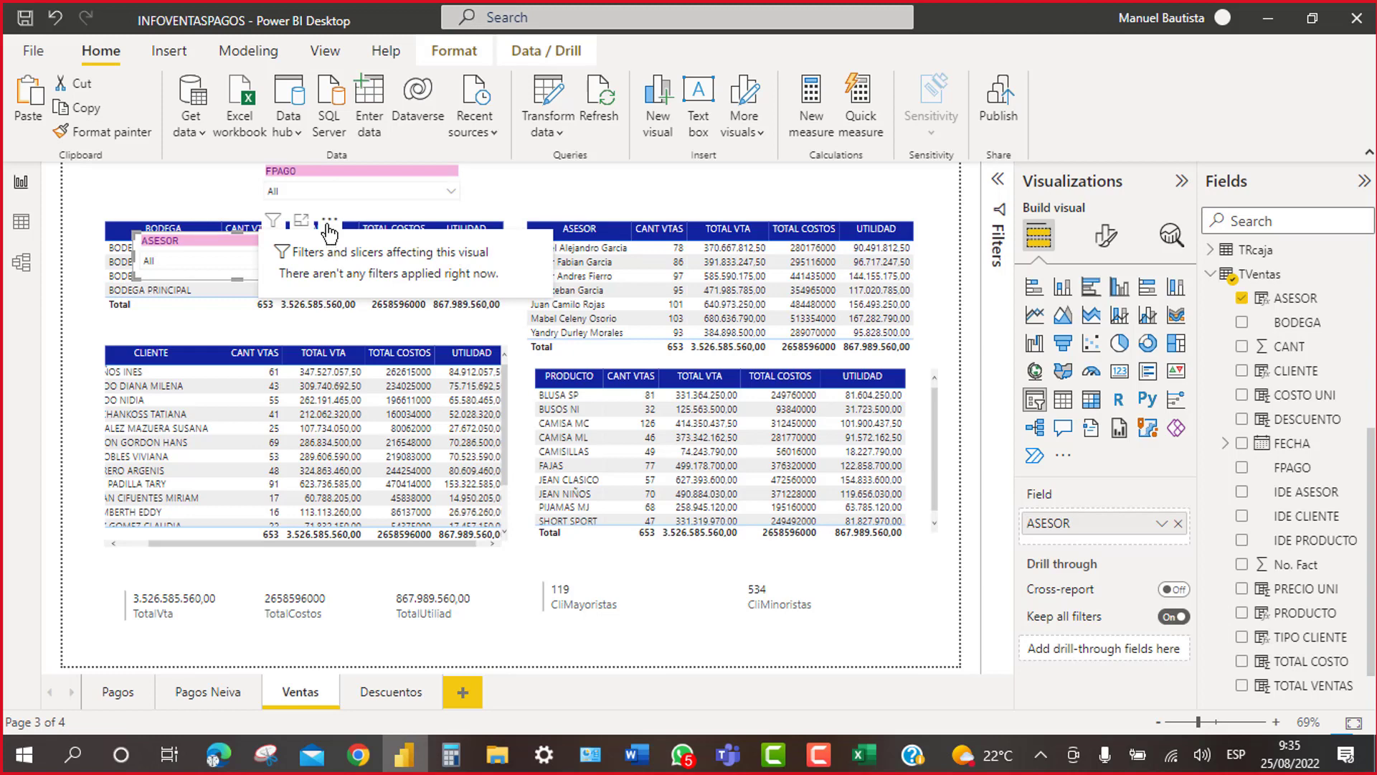
pyautogui.moveTo(622, 172); pyautogui.dragTo(678, 152)
pyautogui.click(746, 189)
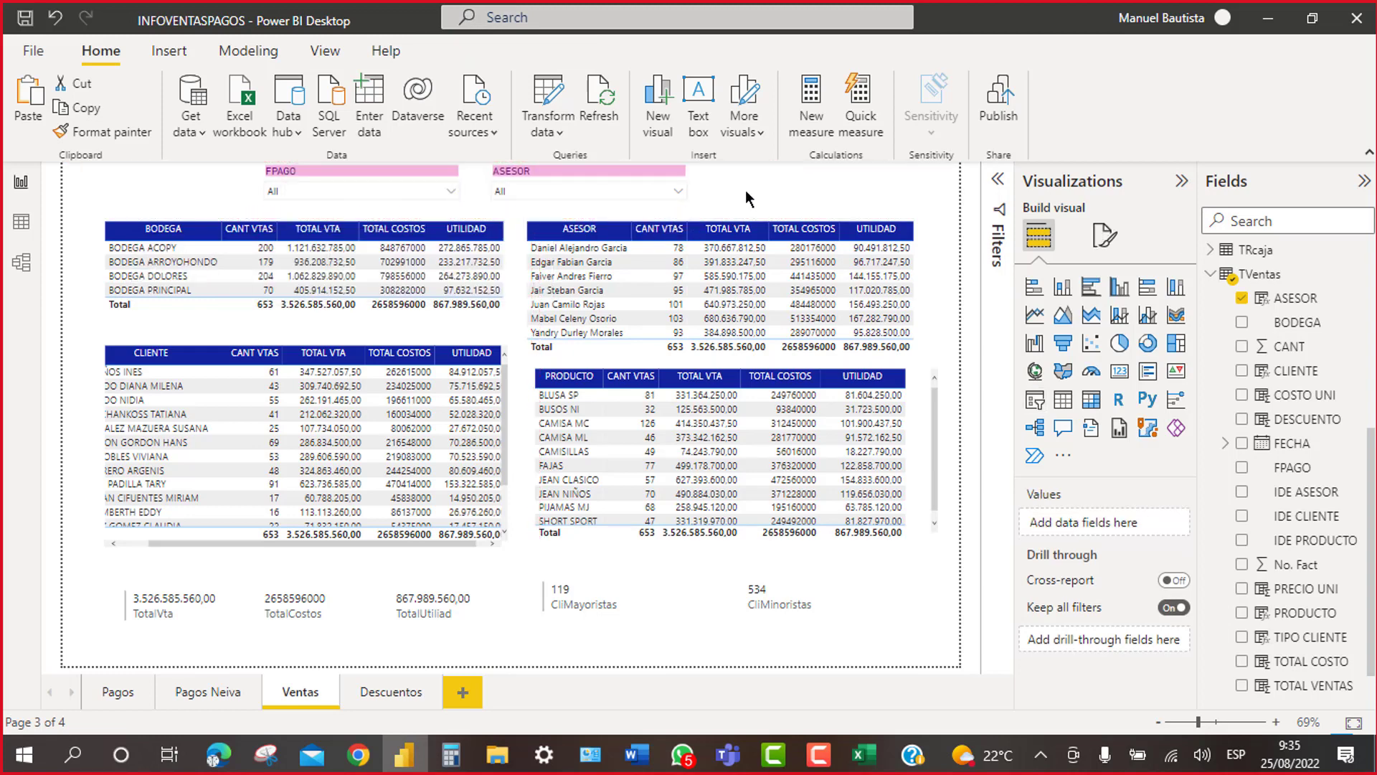
# Step: Filter FPAGO to CONTADO, test a single advisor in ASESOR, then clear ASESOR to All
pyautogui.click(450, 192)
pyautogui.click(275, 211)
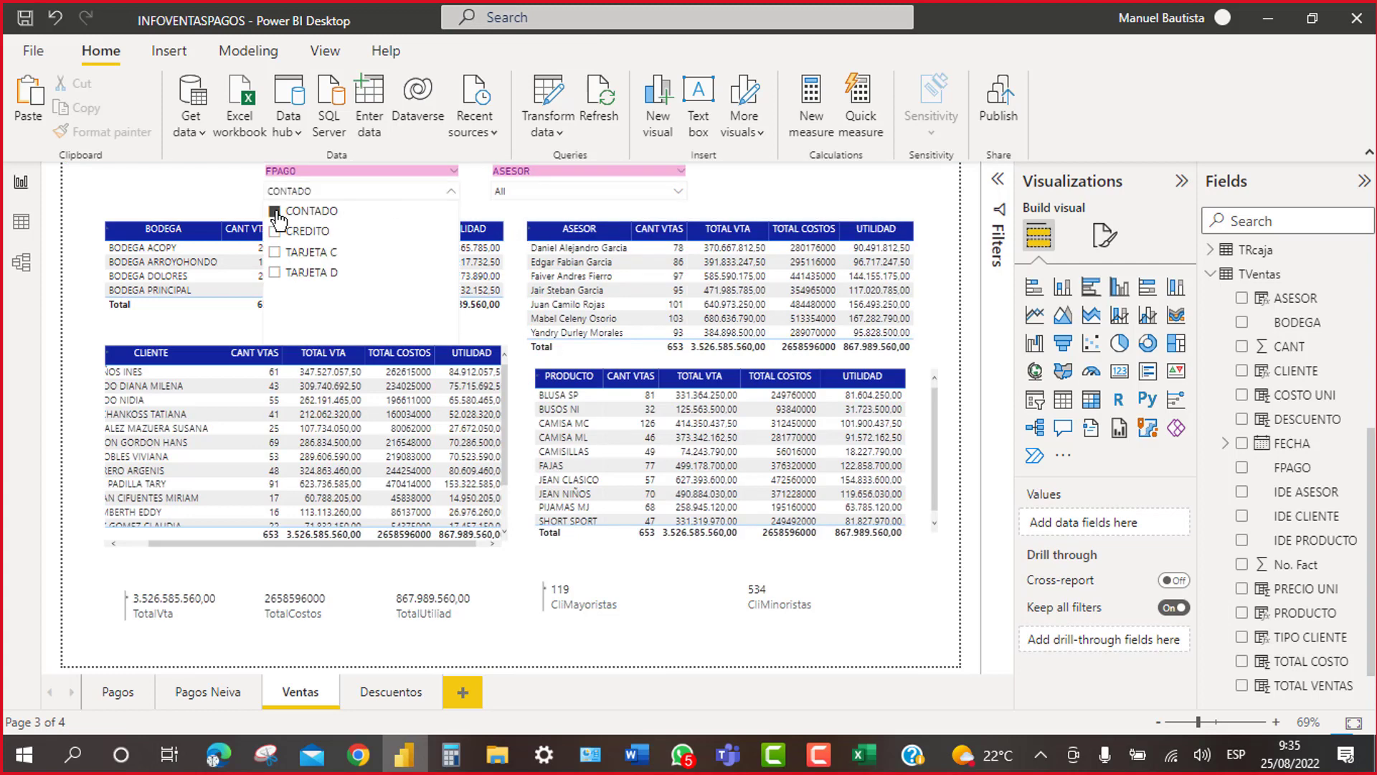
pyautogui.click(677, 192)
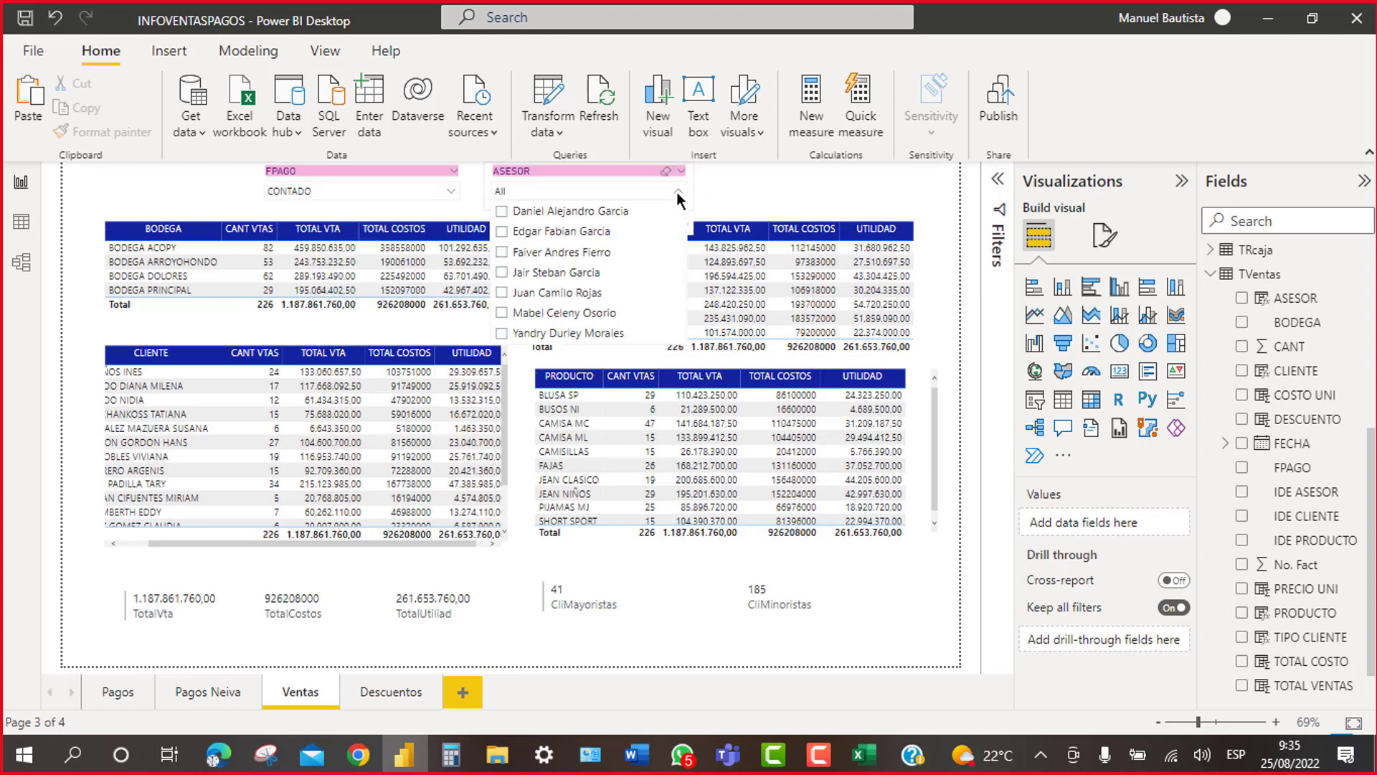
pyautogui.click(502, 211)
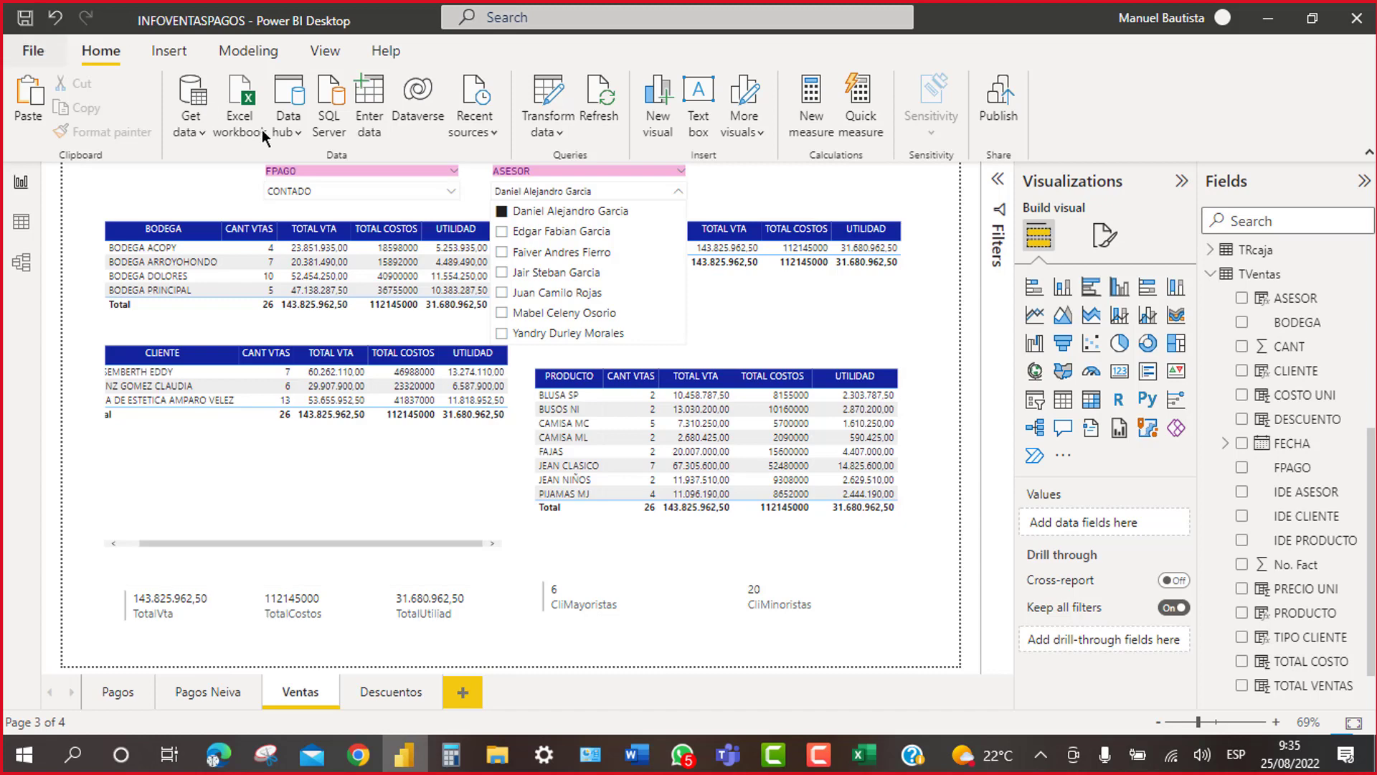
pyautogui.click(678, 188)
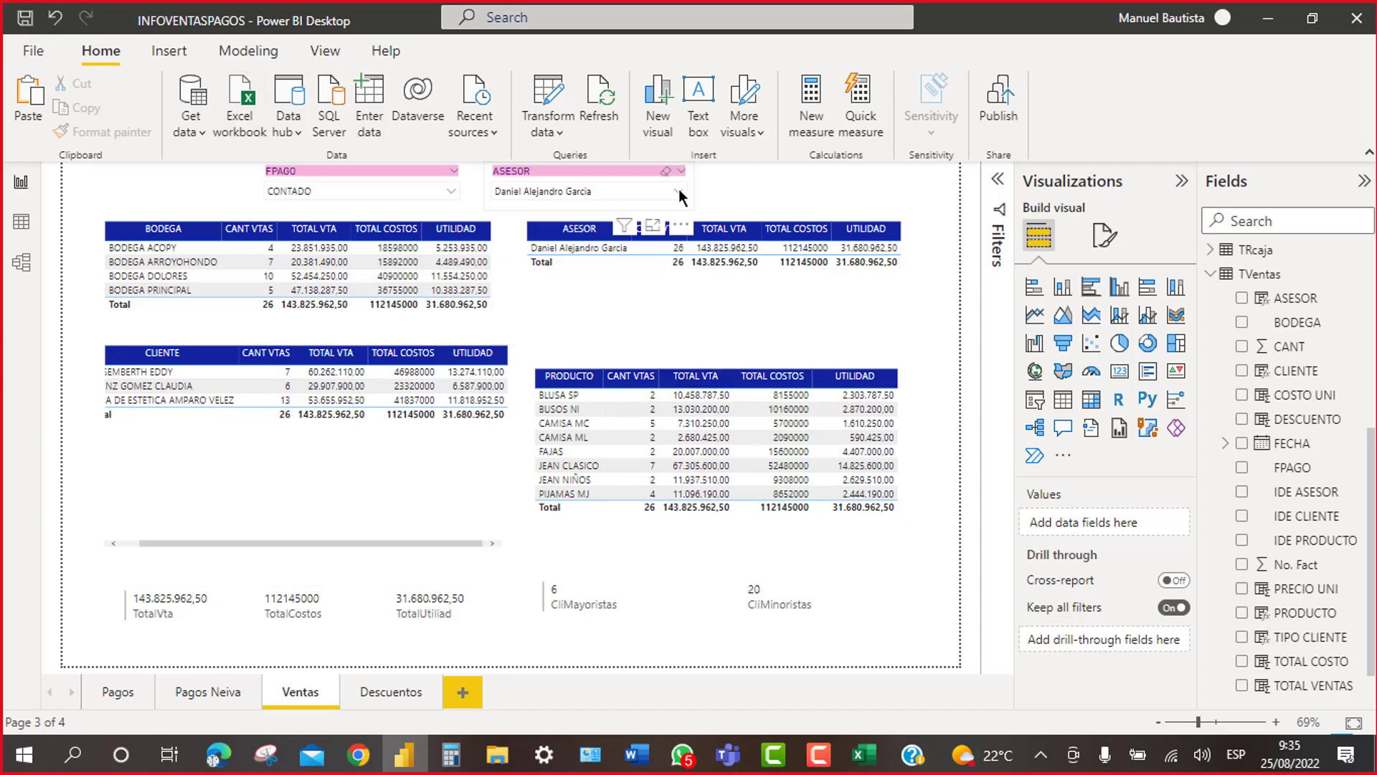
pyautogui.click(665, 171)
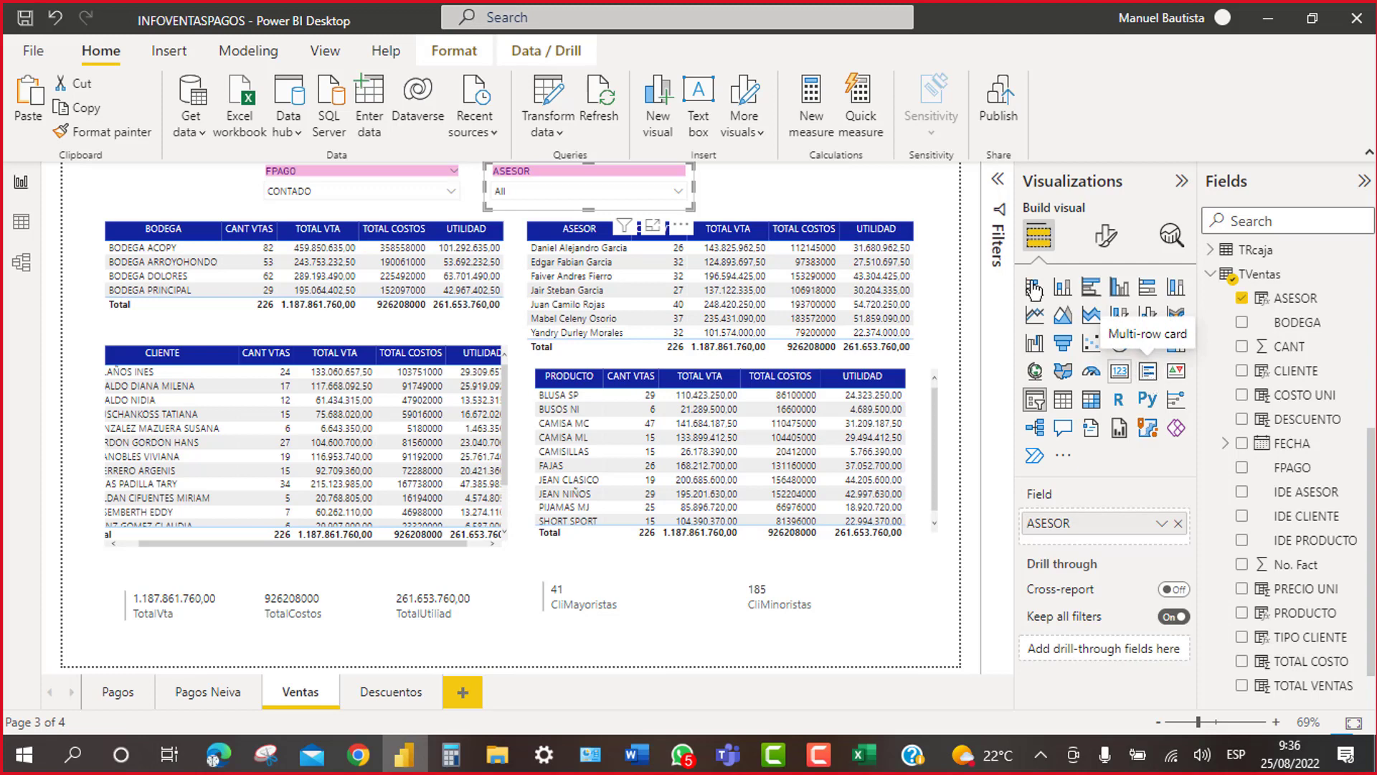
pyautogui.click(790, 187)
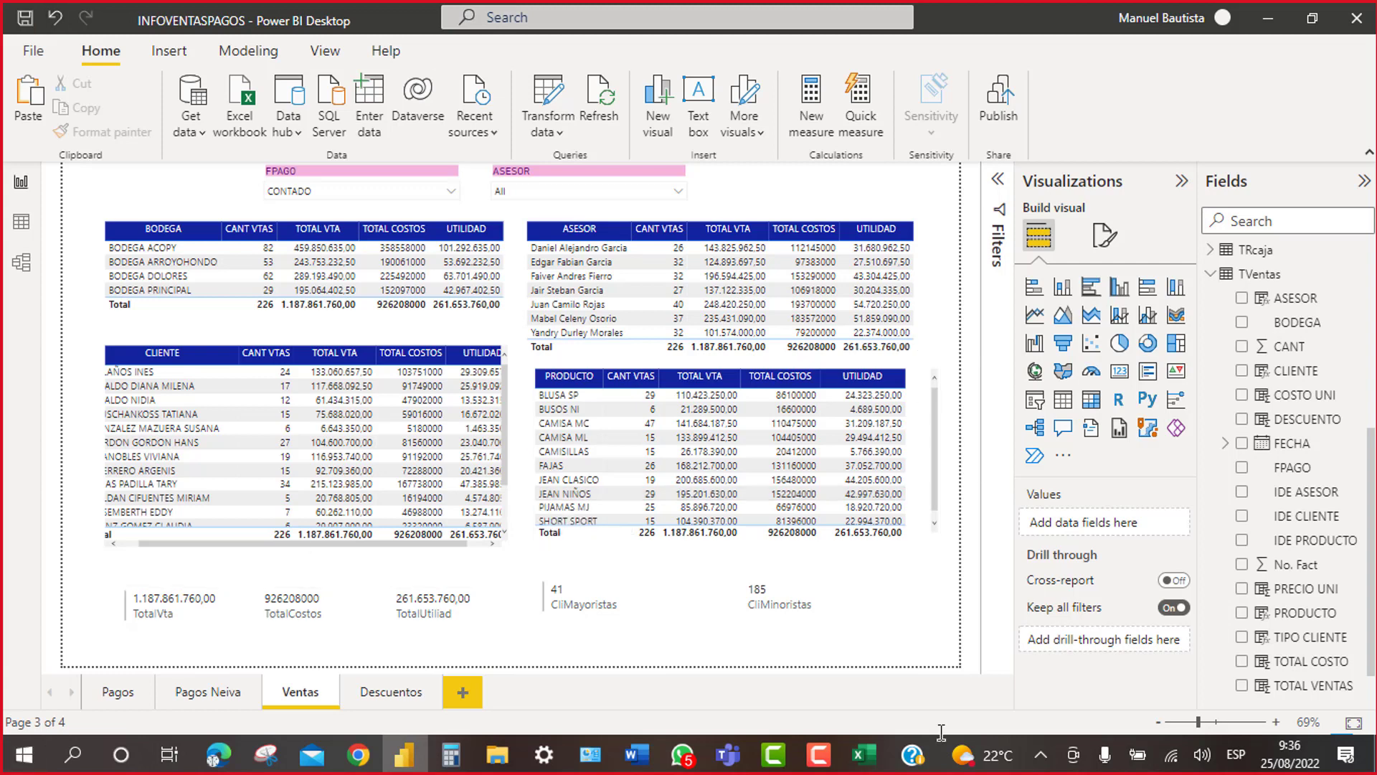
# Step: Add a fifth blank report page after the Ventas page and name it 'Vtas Indicadores'
pyautogui.click(407, 693)
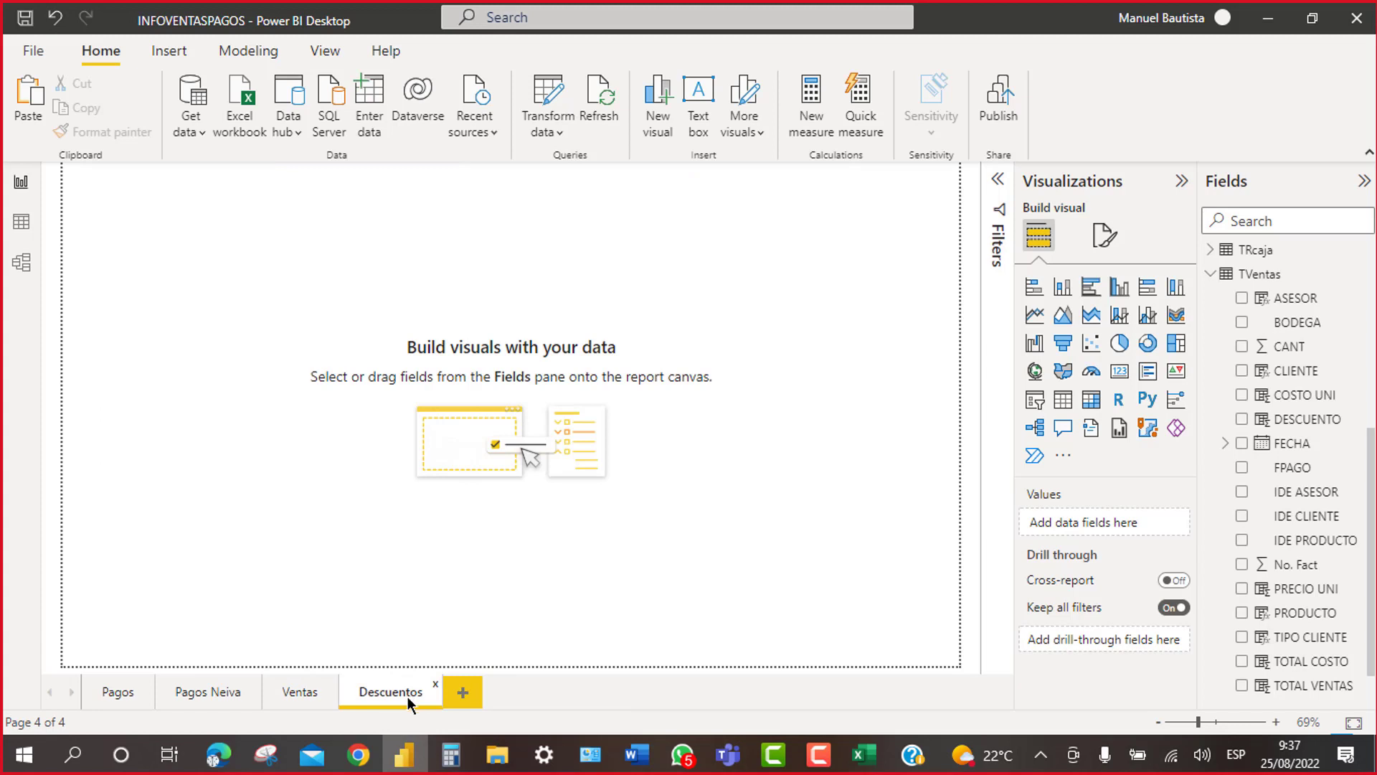
pyautogui.click(307, 700)
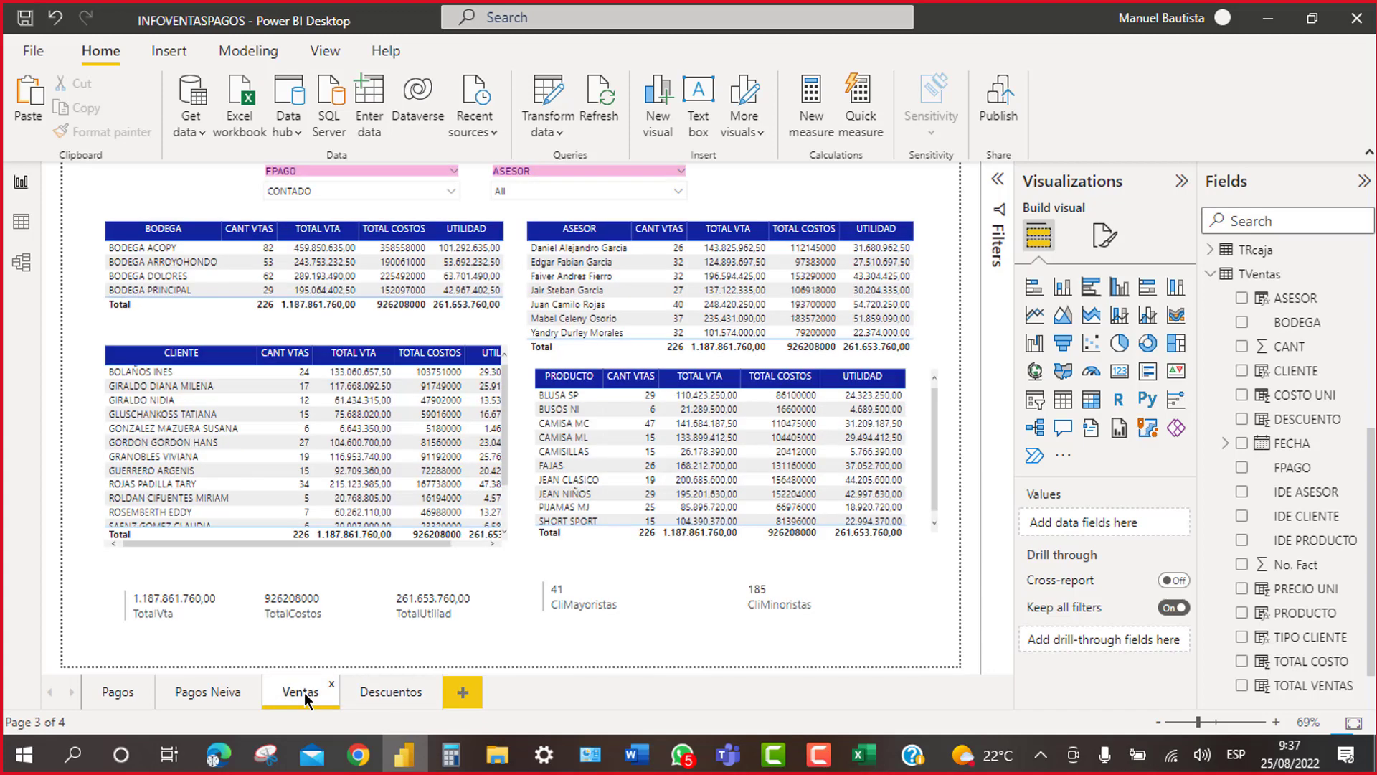
pyautogui.click(462, 693)
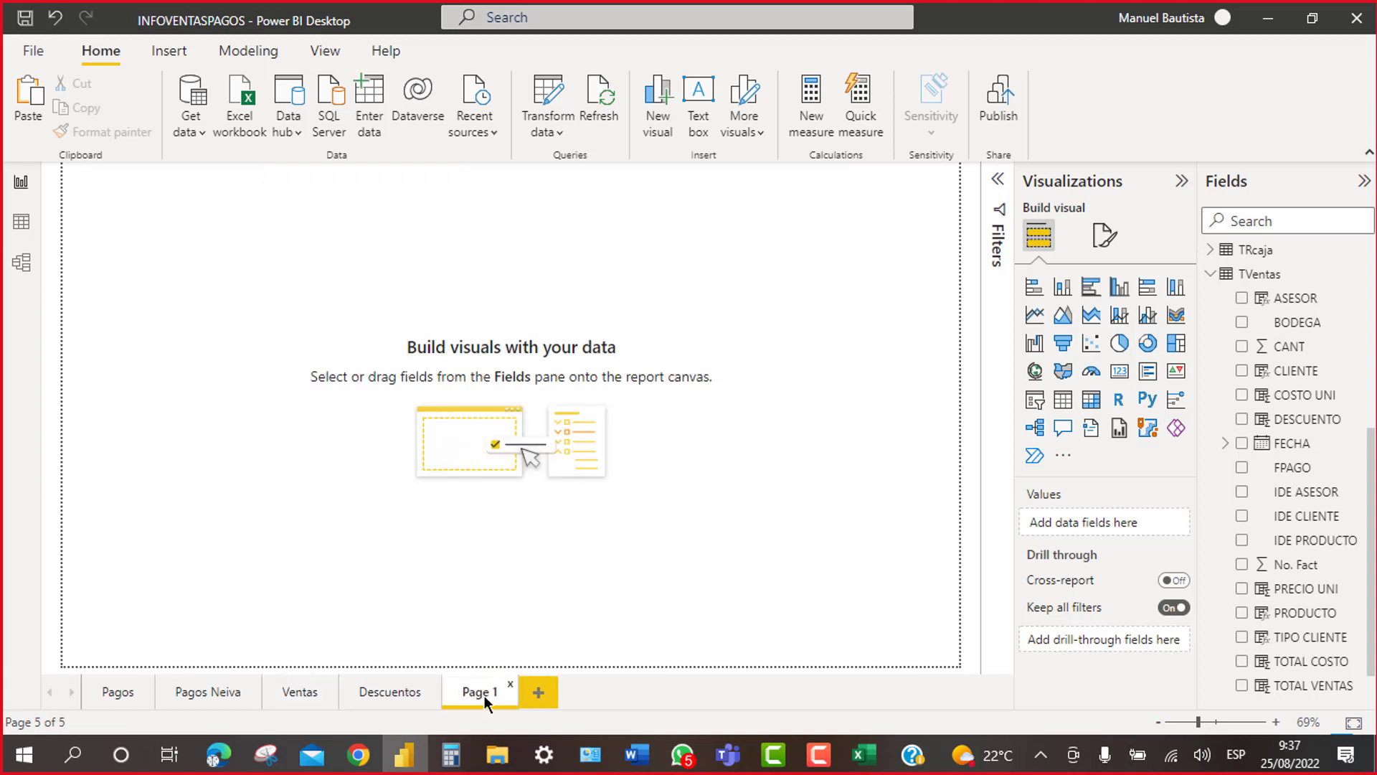
pyautogui.doubleClick(483, 695)
pyautogui.write('v')
pyautogui.press('BackSpace')
pyautogui.press('BackSpace')
pyautogui.press('BackSpace')
pyautogui.press('BackSpace')
pyautogui.write('Vtas Indicadores')
pyautogui.press('Return')
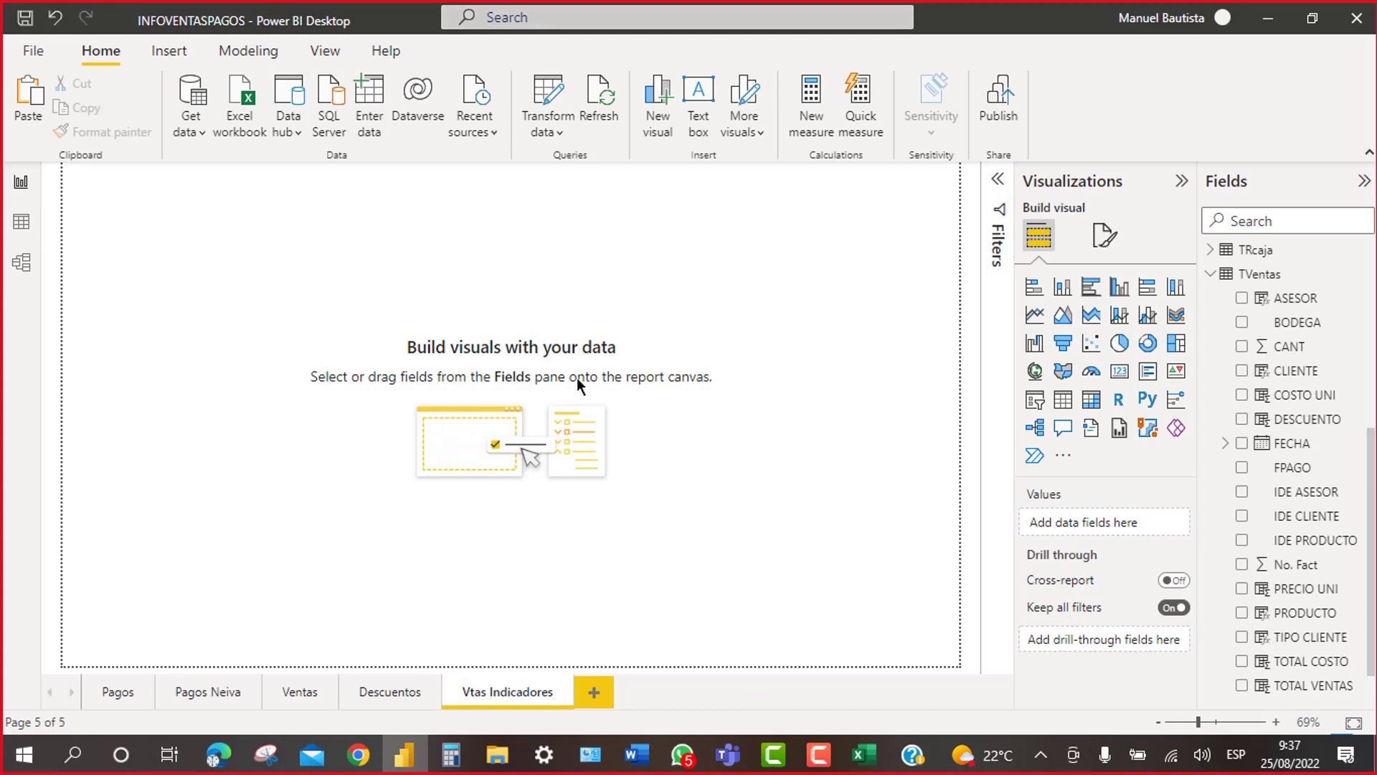
# Step: Move the page before Descuentos and add a widened table of BODEGA with TotalVta
pyautogui.moveTo(523, 690); pyautogui.dragTo(385, 693)
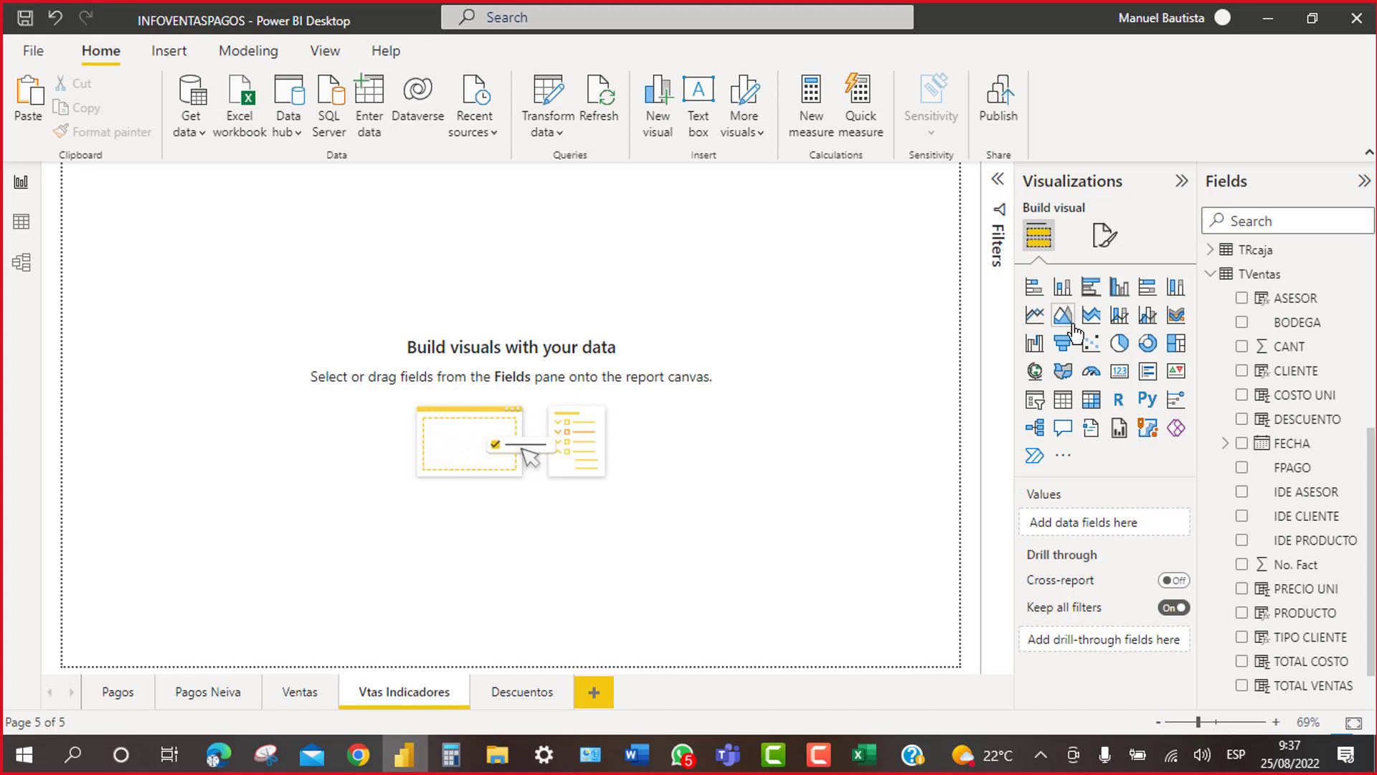
pyautogui.click(1069, 403)
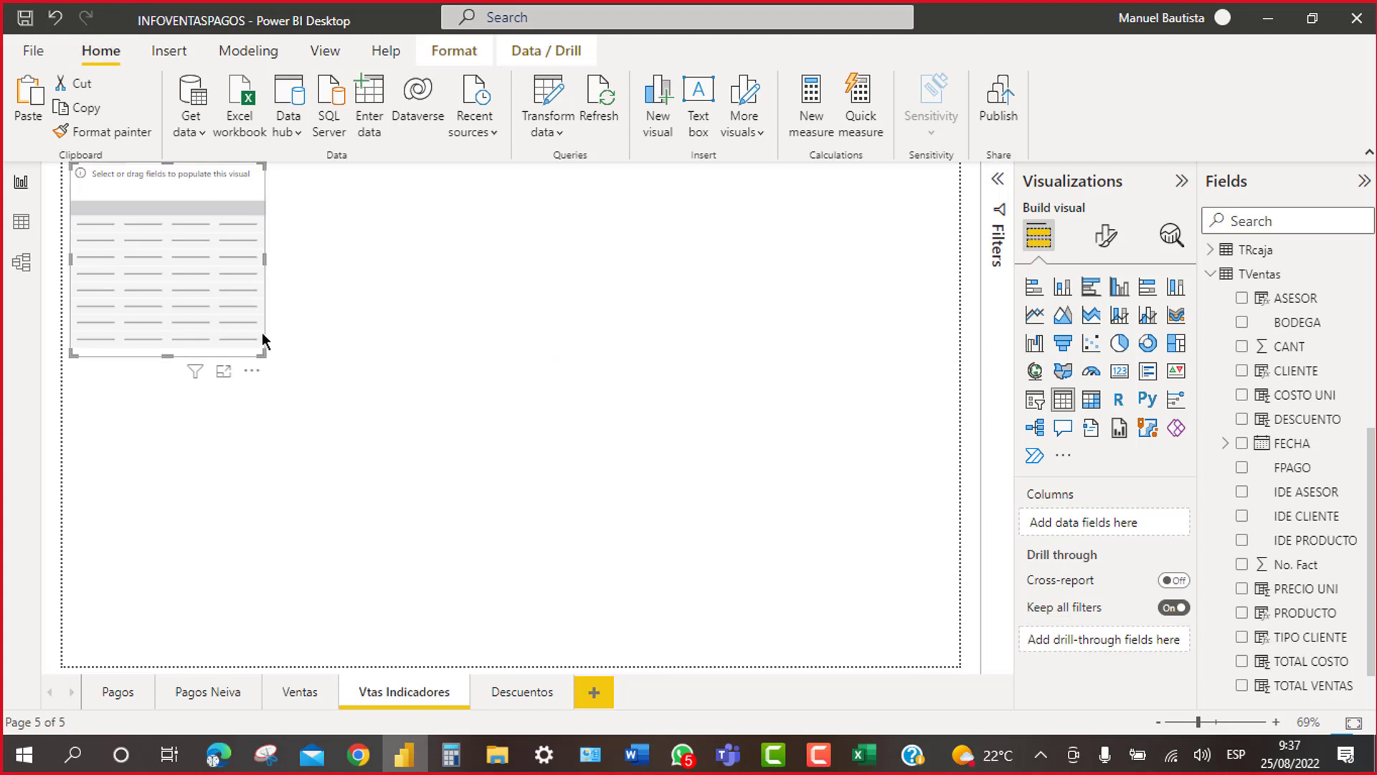
pyautogui.moveTo(261, 333); pyautogui.dragTo(327, 386)
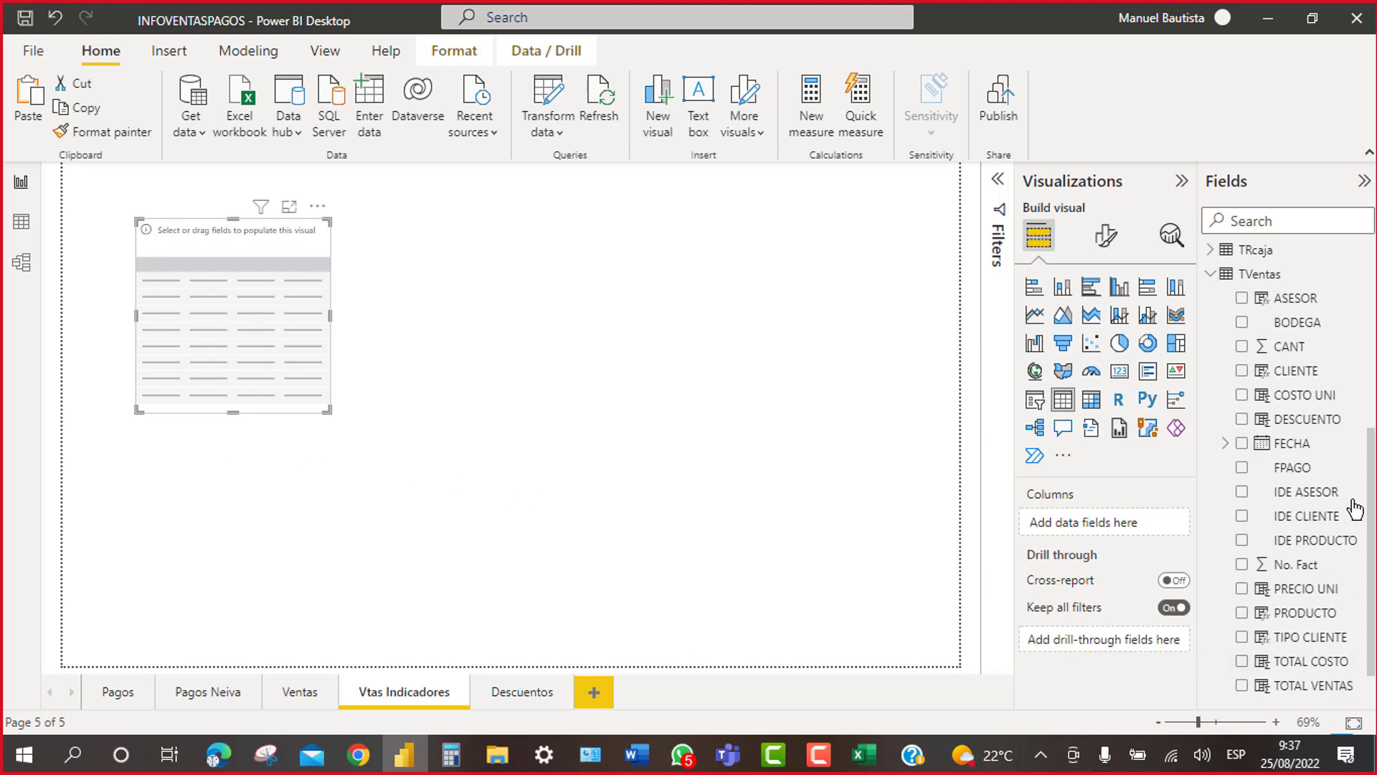
pyautogui.click(1242, 324)
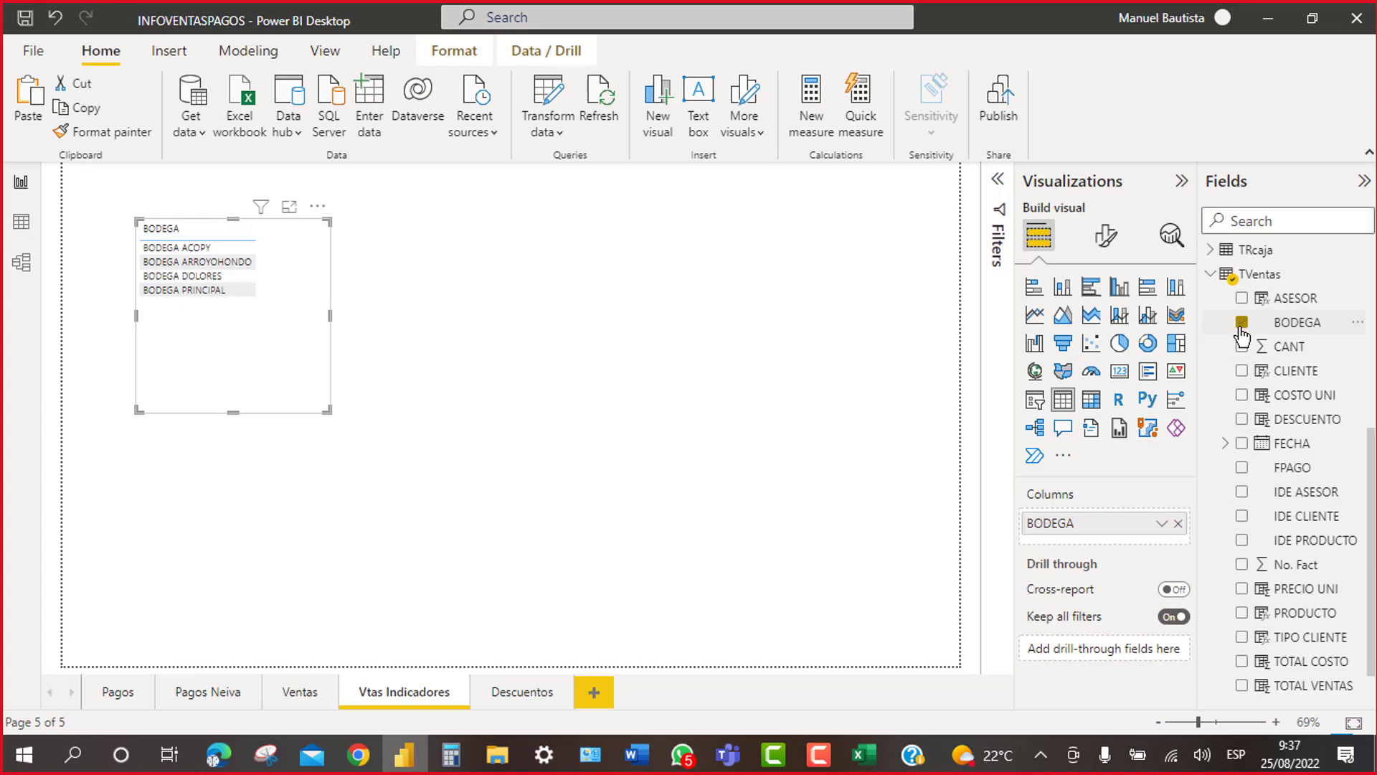
pyautogui.click(1211, 275)
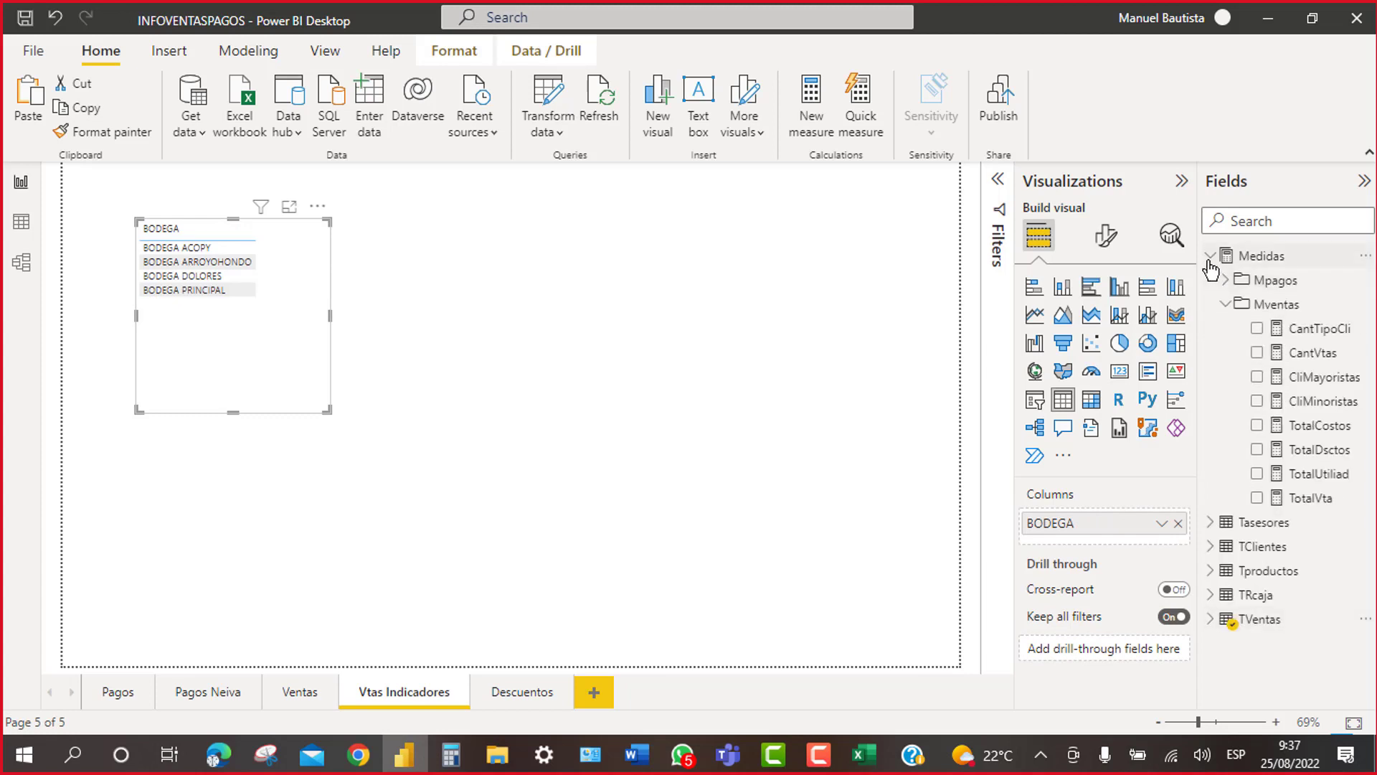
pyautogui.click(1261, 502)
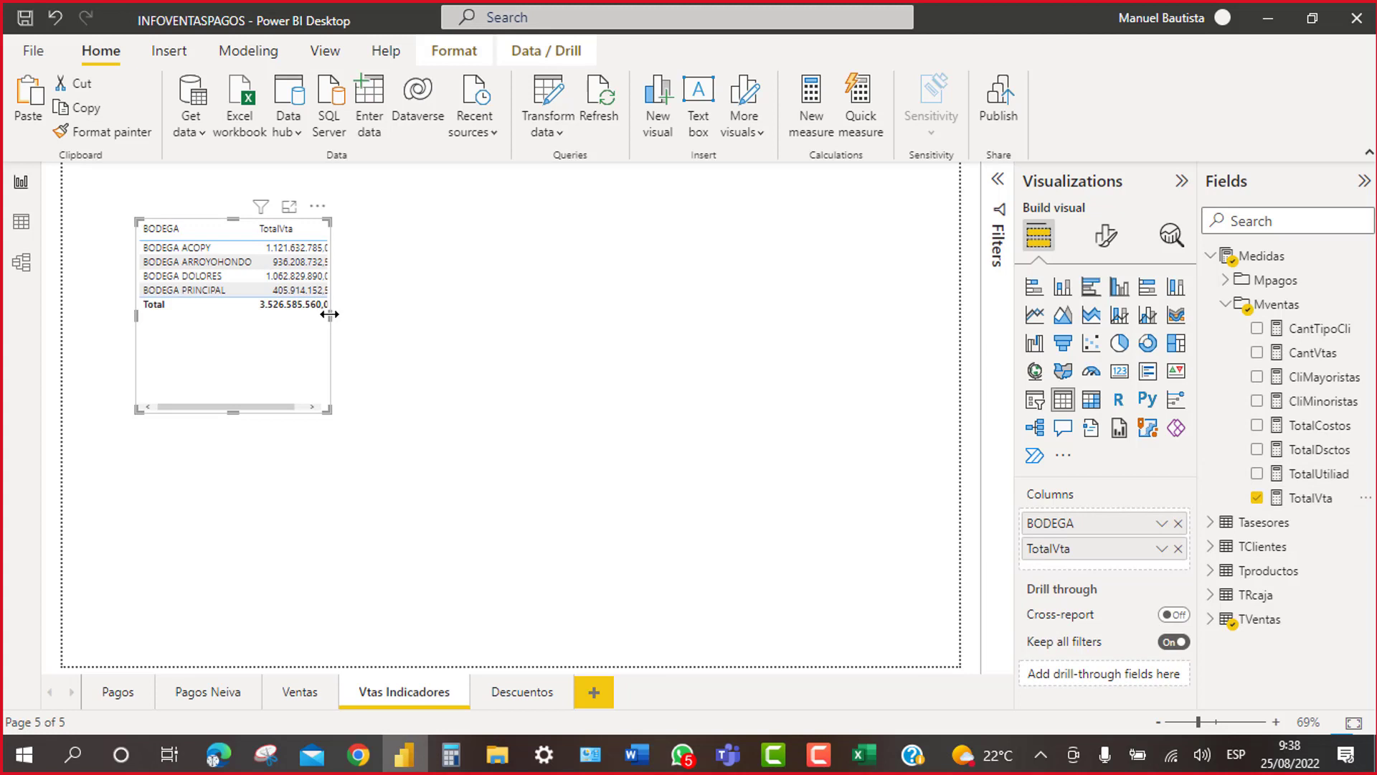
pyautogui.moveTo(330, 314); pyautogui.dragTo(428, 312)
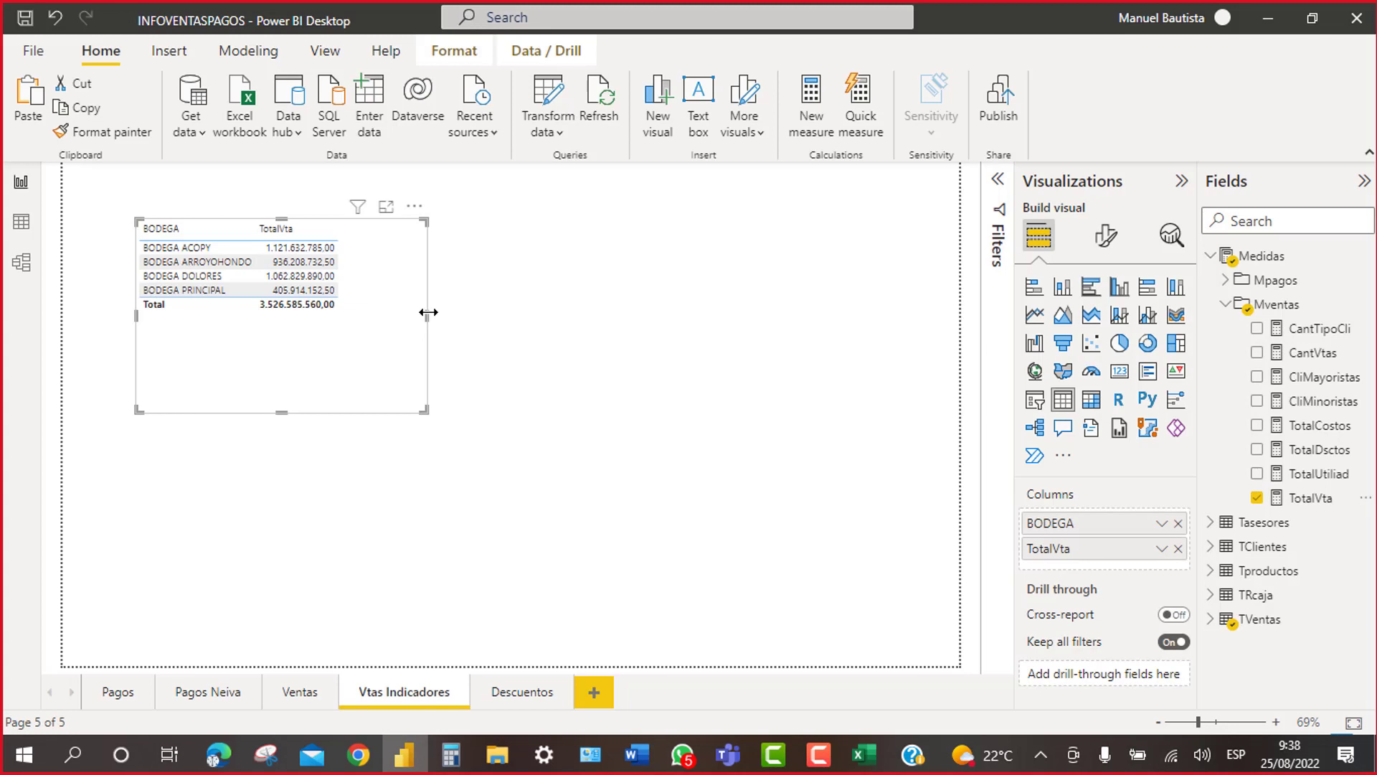
# Step: Rename the table's TotalVta column to 'TOTAL VTA' for this visual
pyautogui.click(1161, 549)
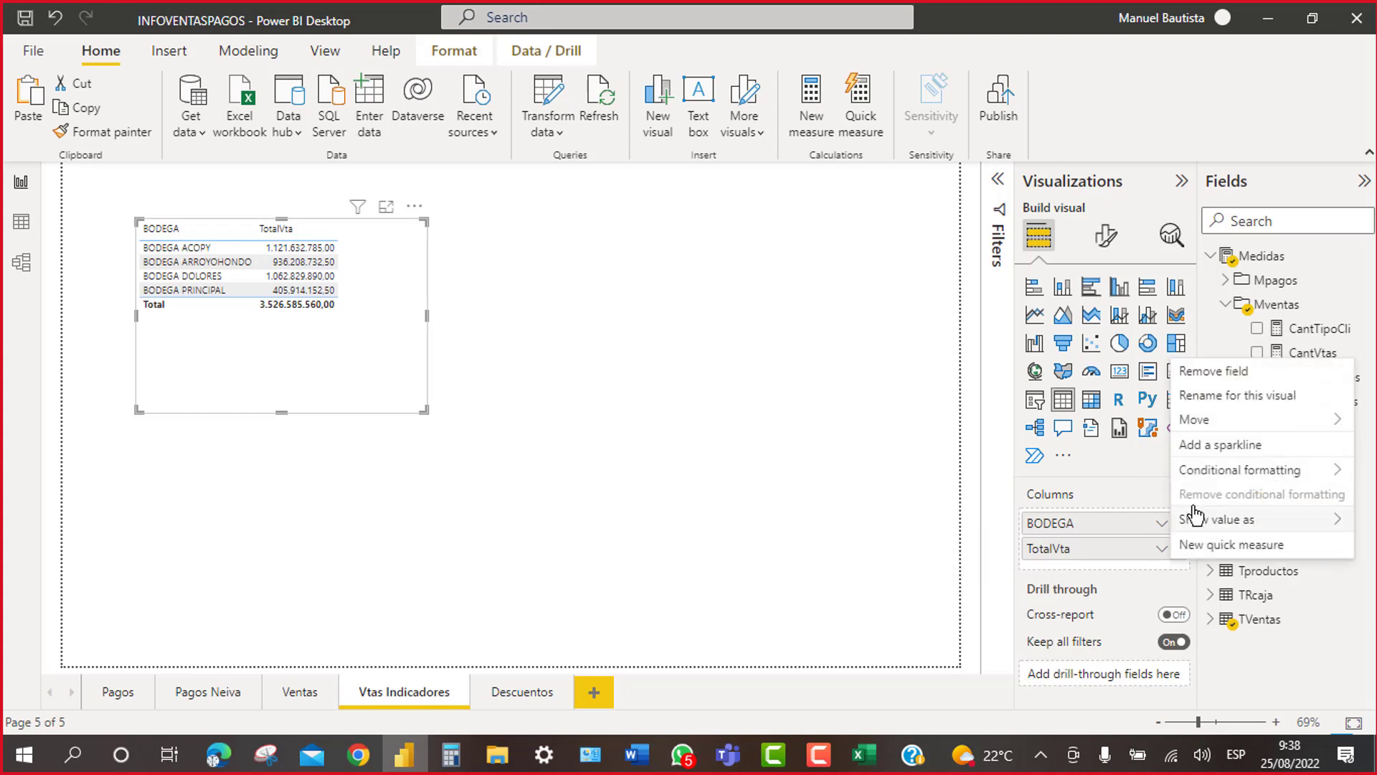
pyautogui.click(1228, 397)
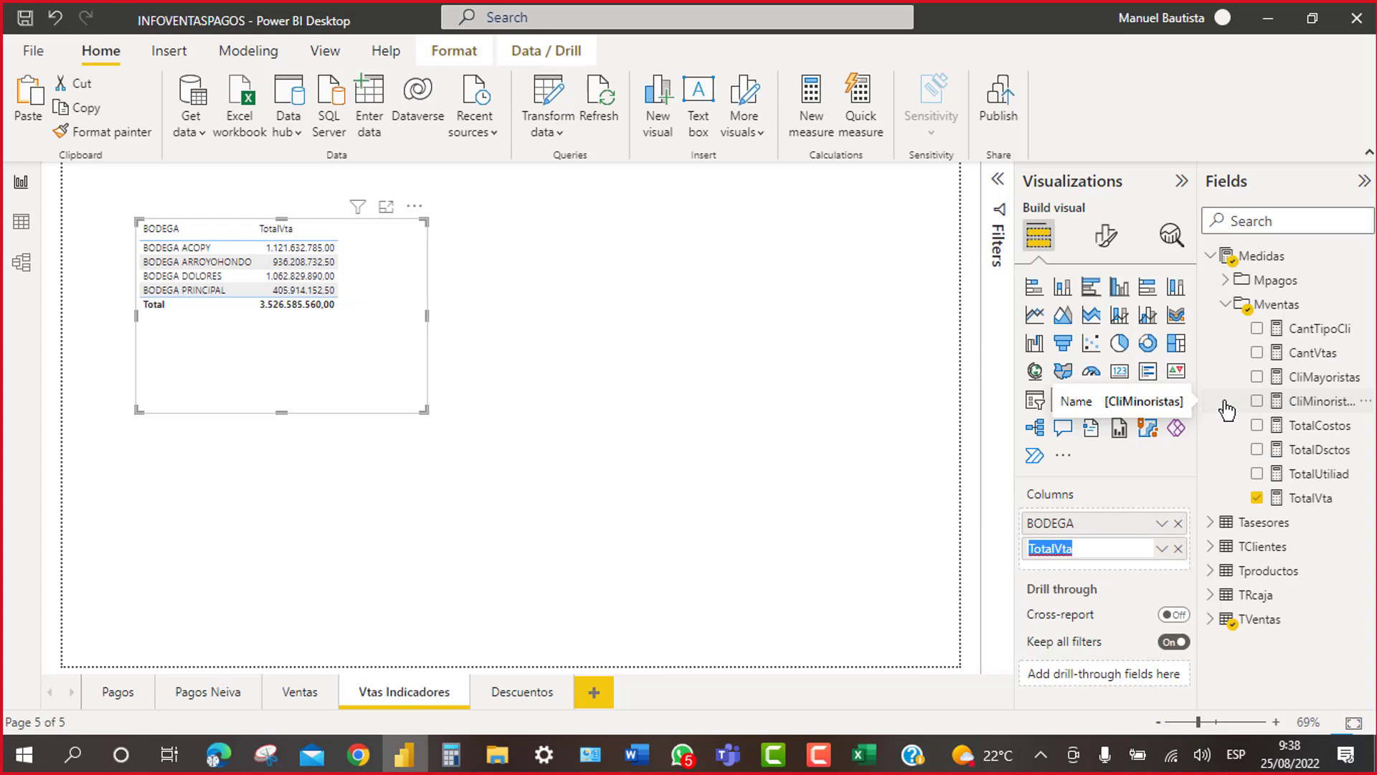
pyautogui.write('TOTAL VTA')
pyautogui.press('Return')
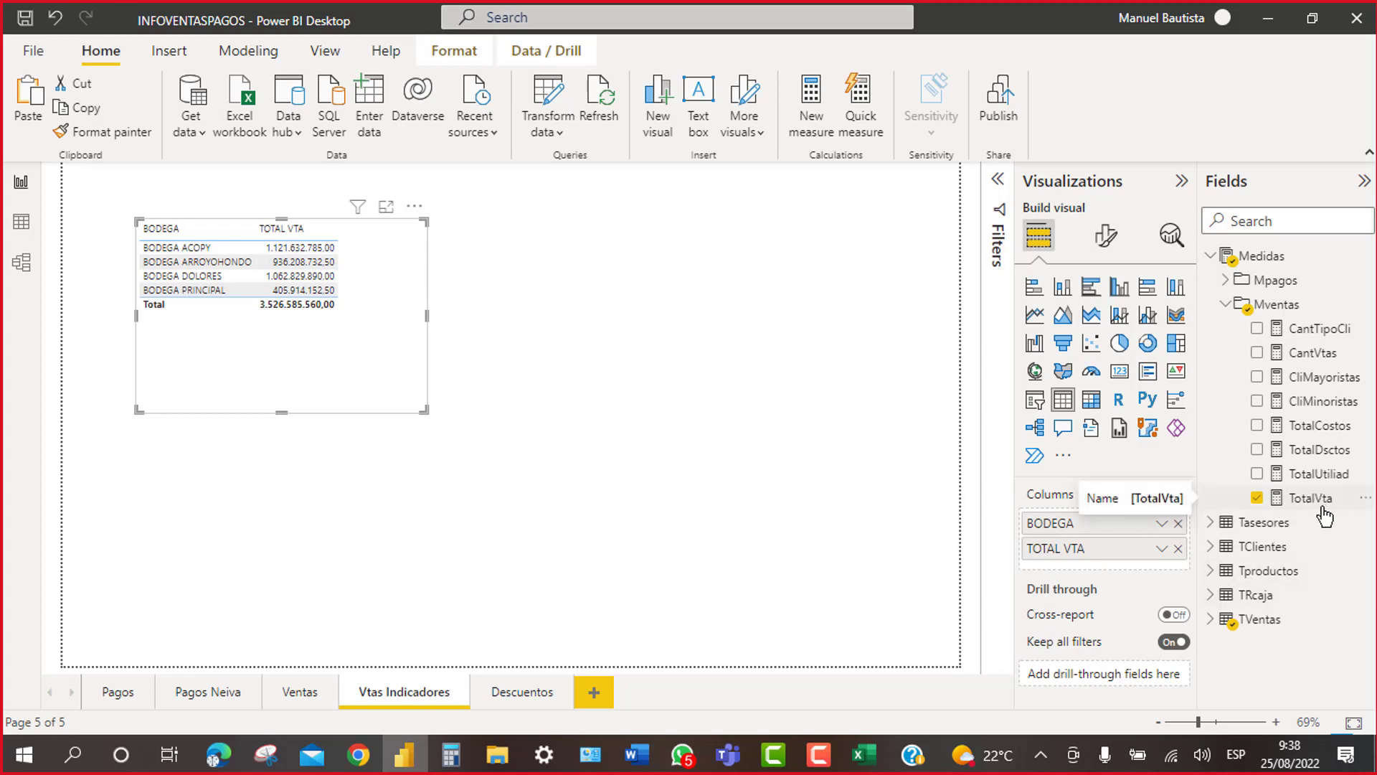
# Step: Add TotalVta again to the BODEGA table, shown as percent of grand total
pyautogui.moveTo(1317, 505); pyautogui.dragTo(1126, 561)
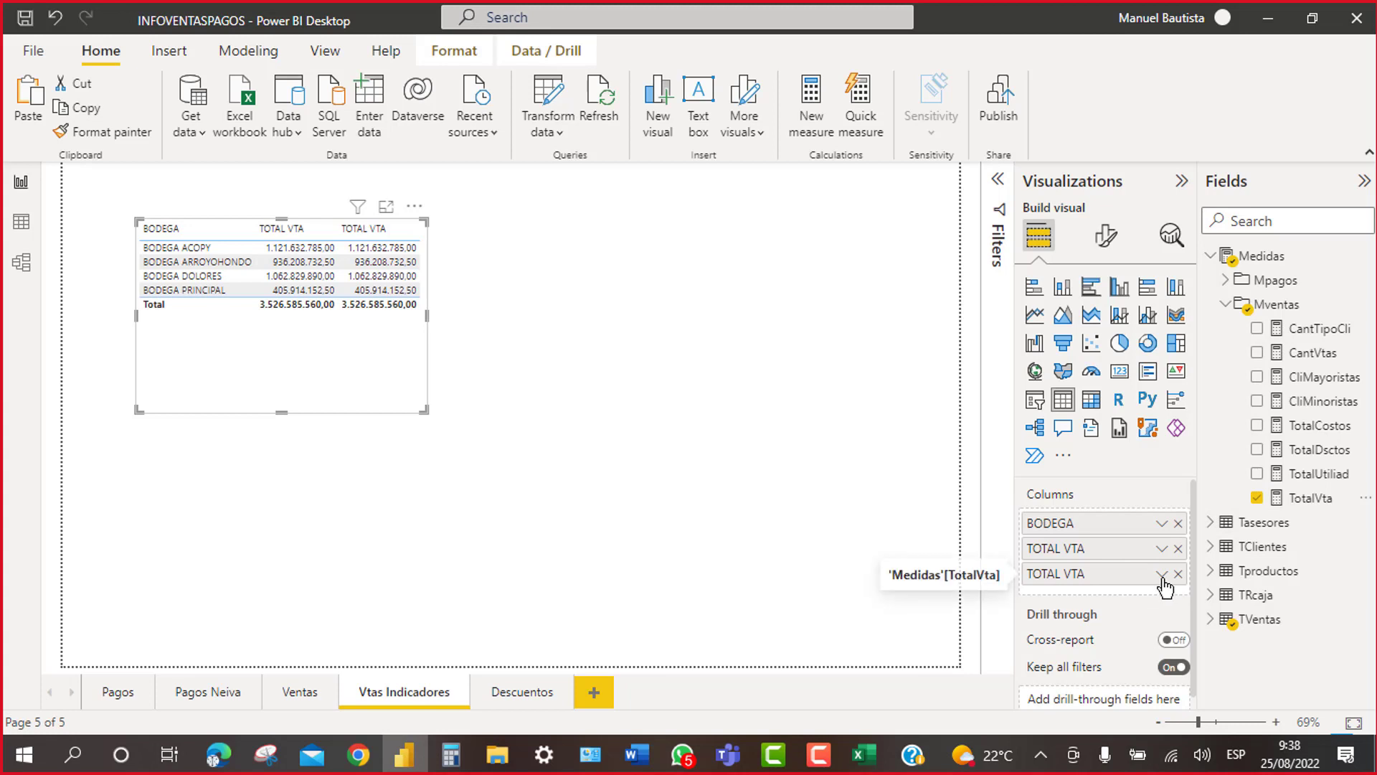
pyautogui.click(1162, 577)
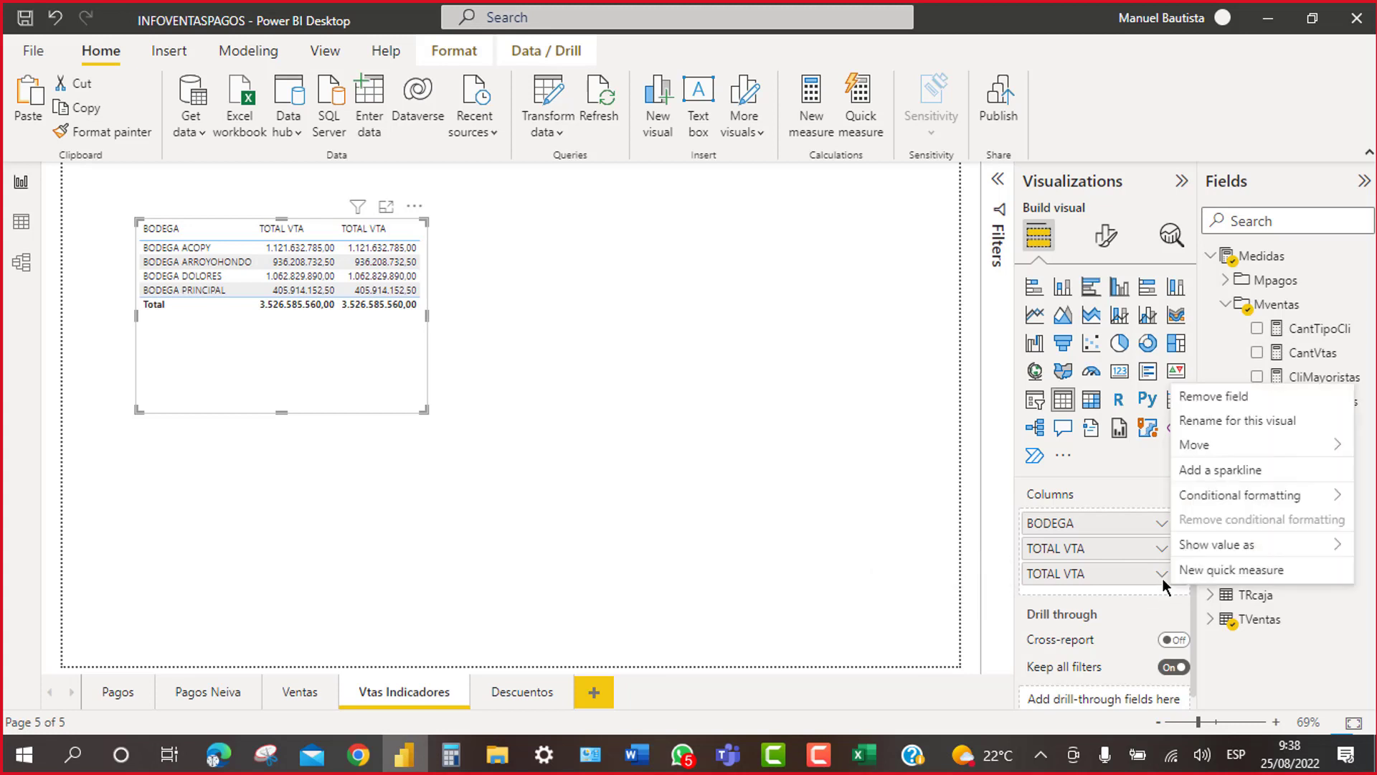
pyautogui.moveTo(1227, 551)
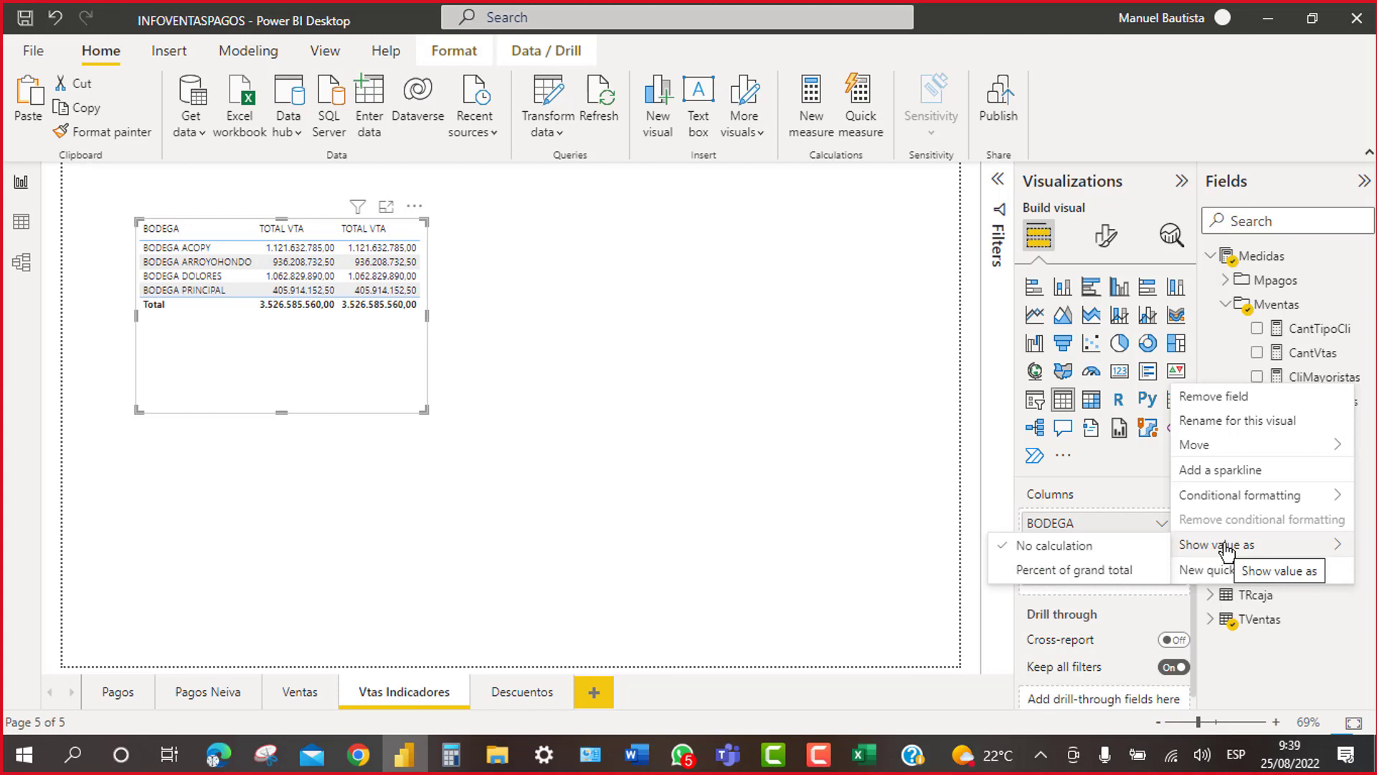
pyautogui.click(1068, 571)
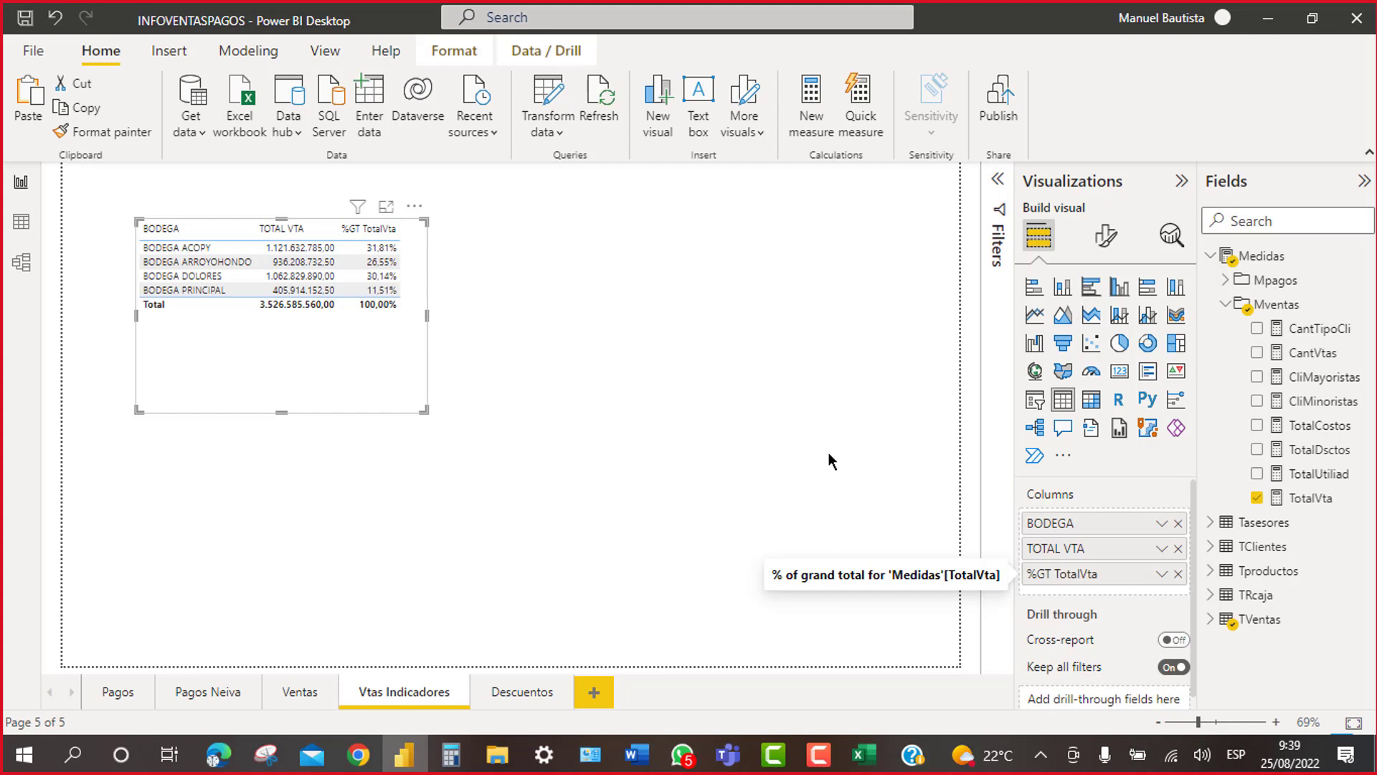
# Step: Shift the BODEGA table left and insert a second, empty table visual
pyautogui.moveTo(416, 214); pyautogui.dragTo(368, 220)
pyautogui.click(607, 334)
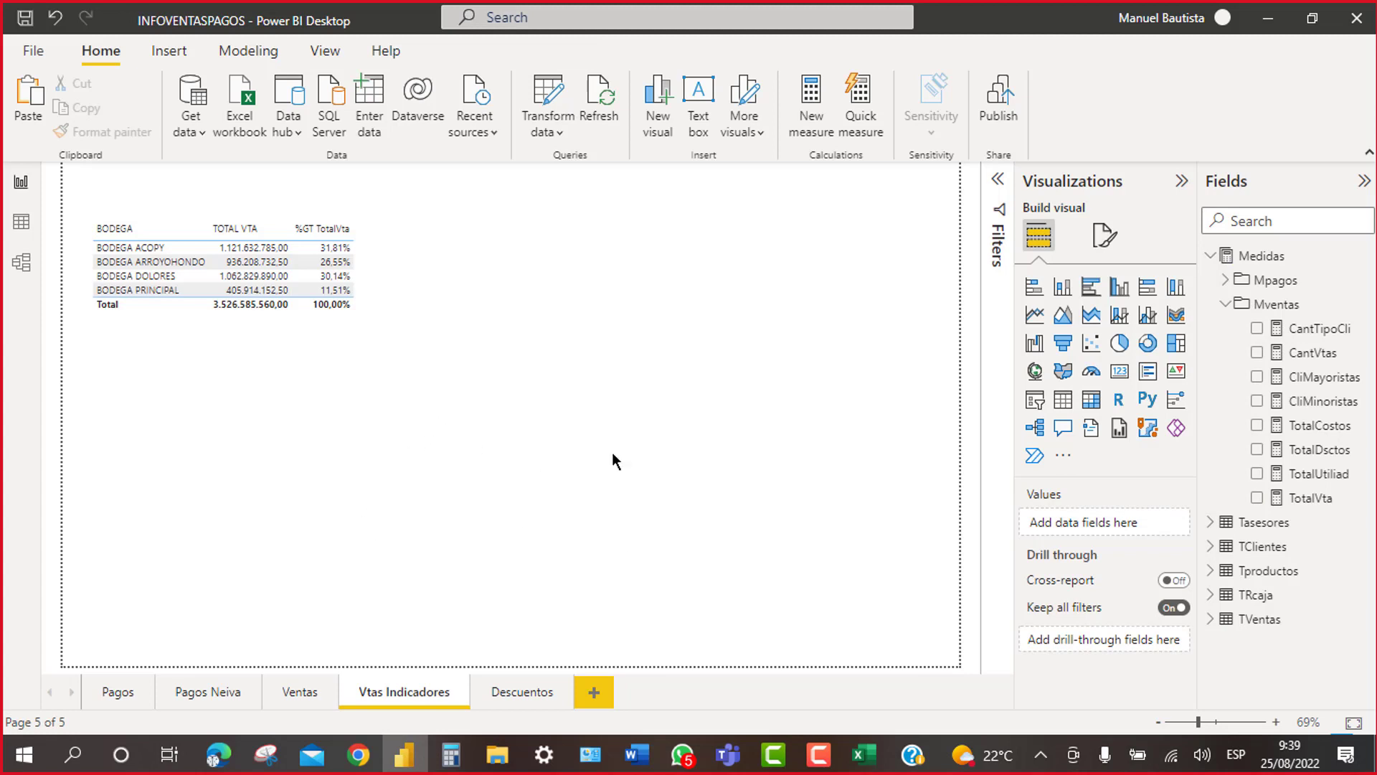
pyautogui.click(1063, 399)
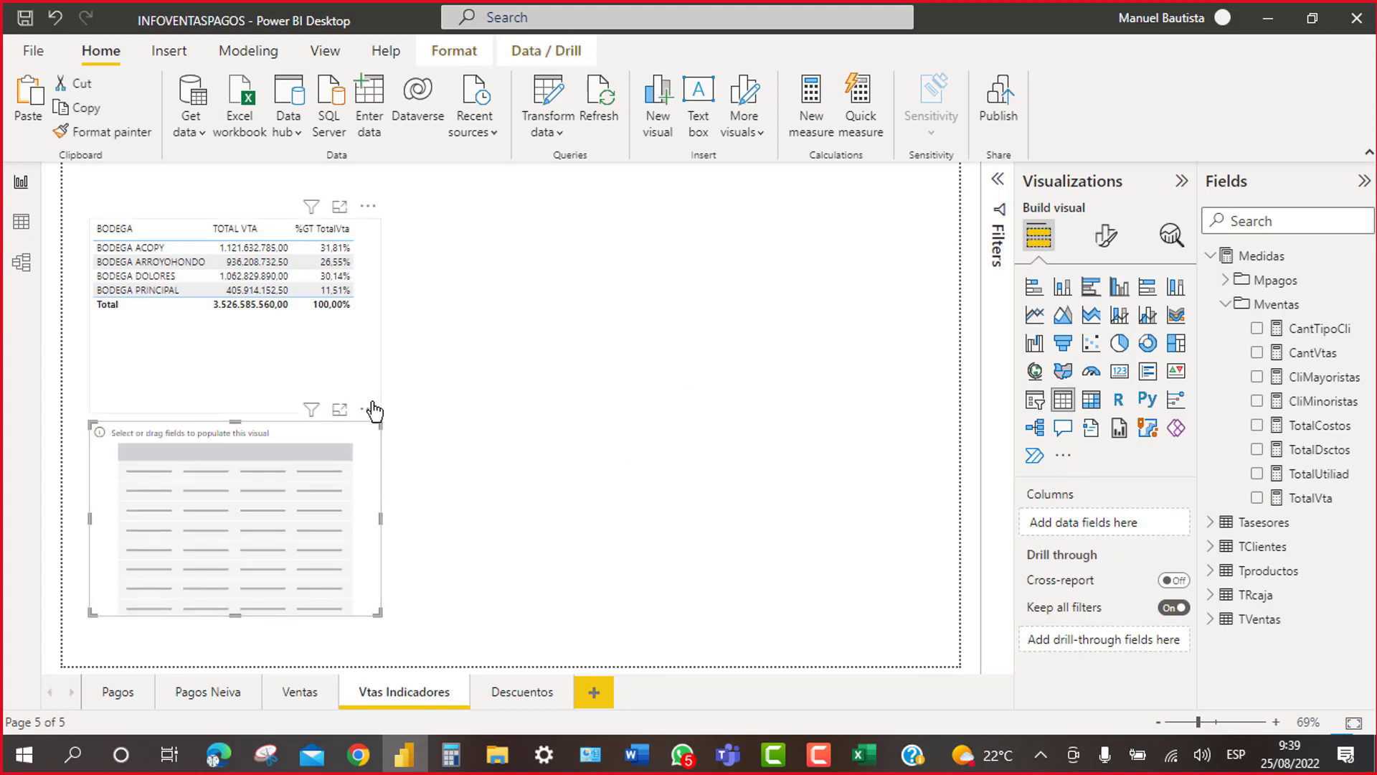
# Step: Place the new table beside BODEGA and fill it with ASESOR and TotalVta
pyautogui.moveTo(379, 413); pyautogui.dragTo(674, 210)
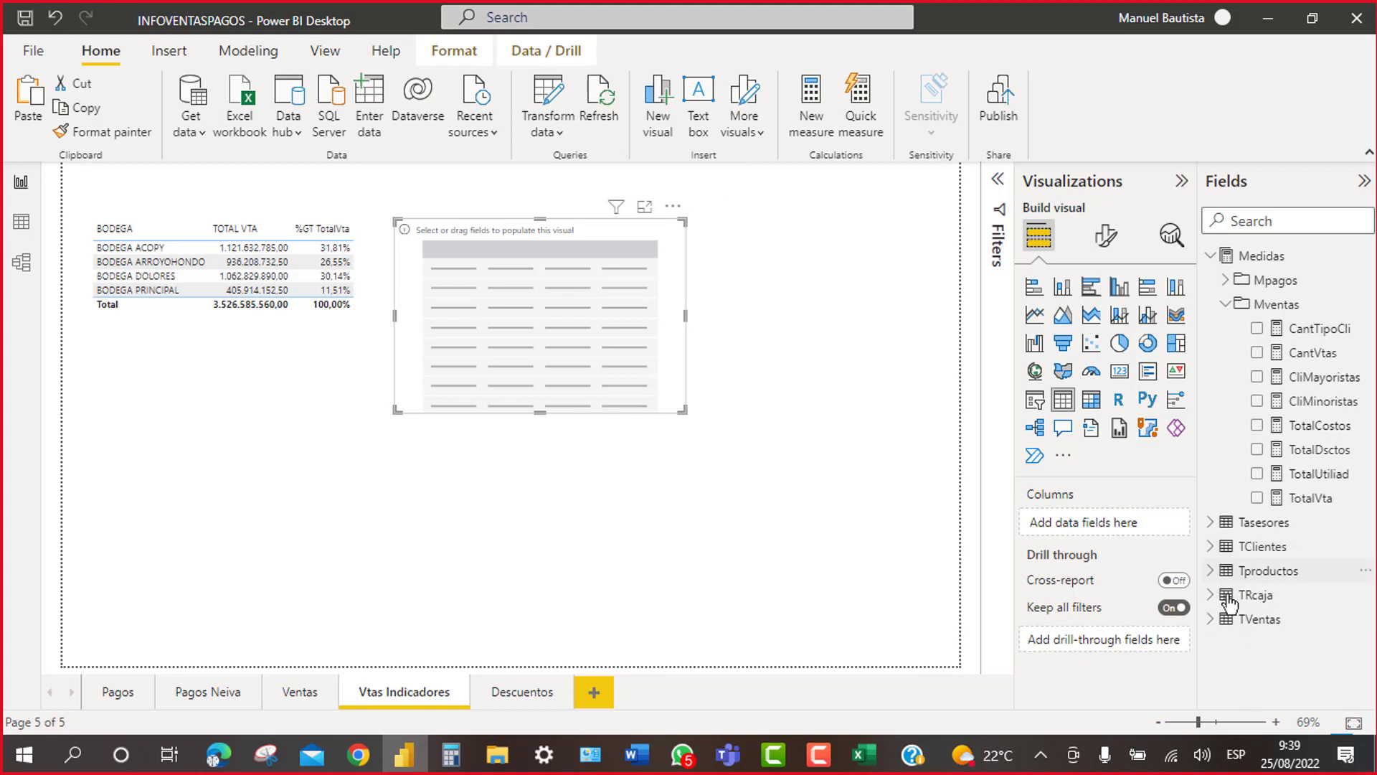
pyautogui.click(1247, 619)
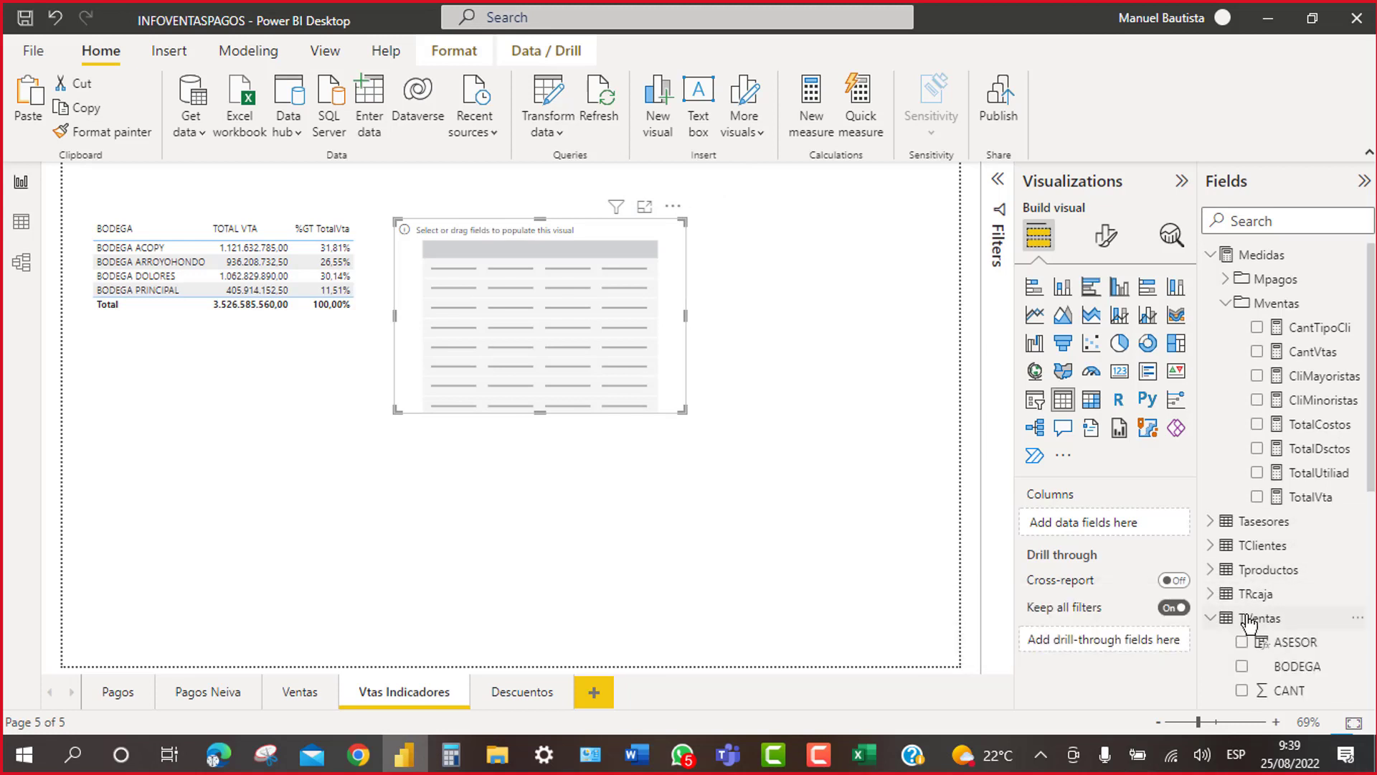
pyautogui.scroll(-5, 1249, 624)
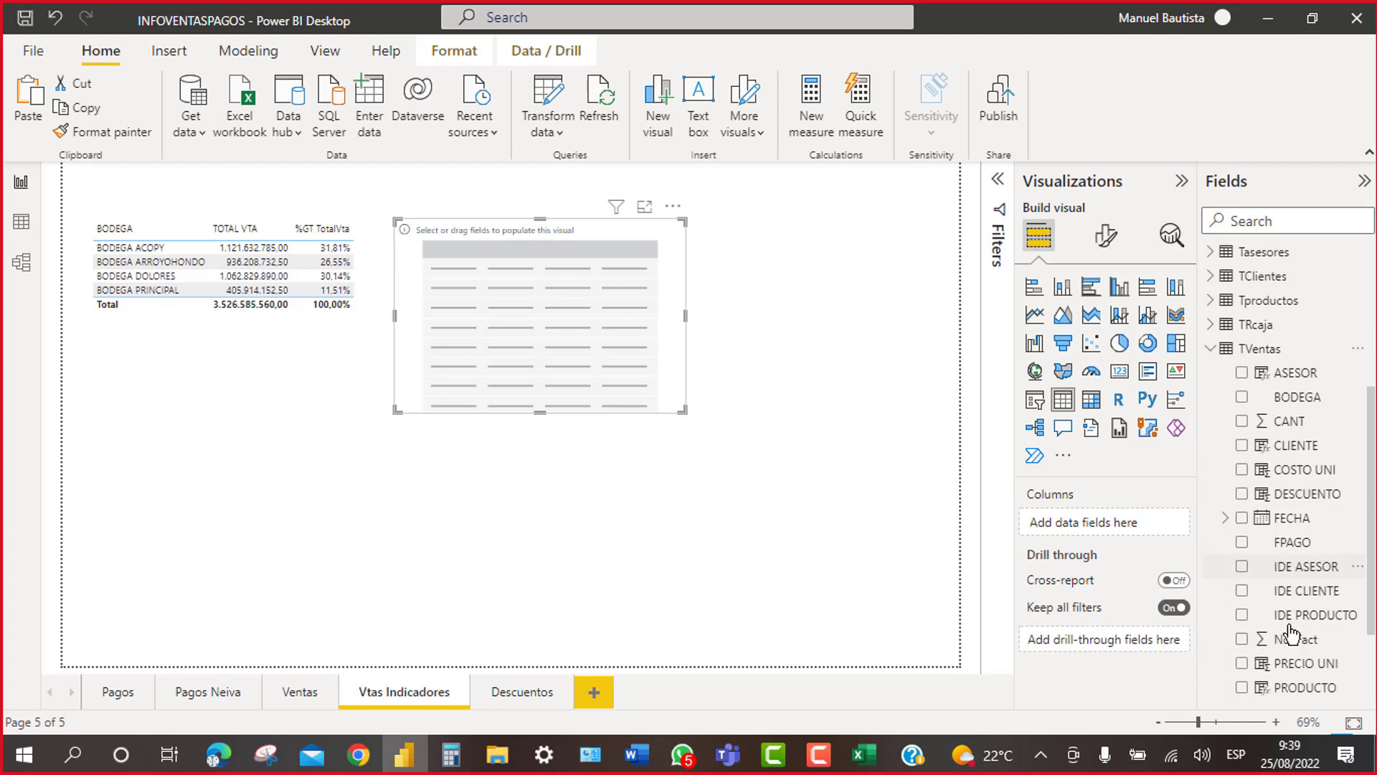
pyautogui.scroll(-2, 1291, 635)
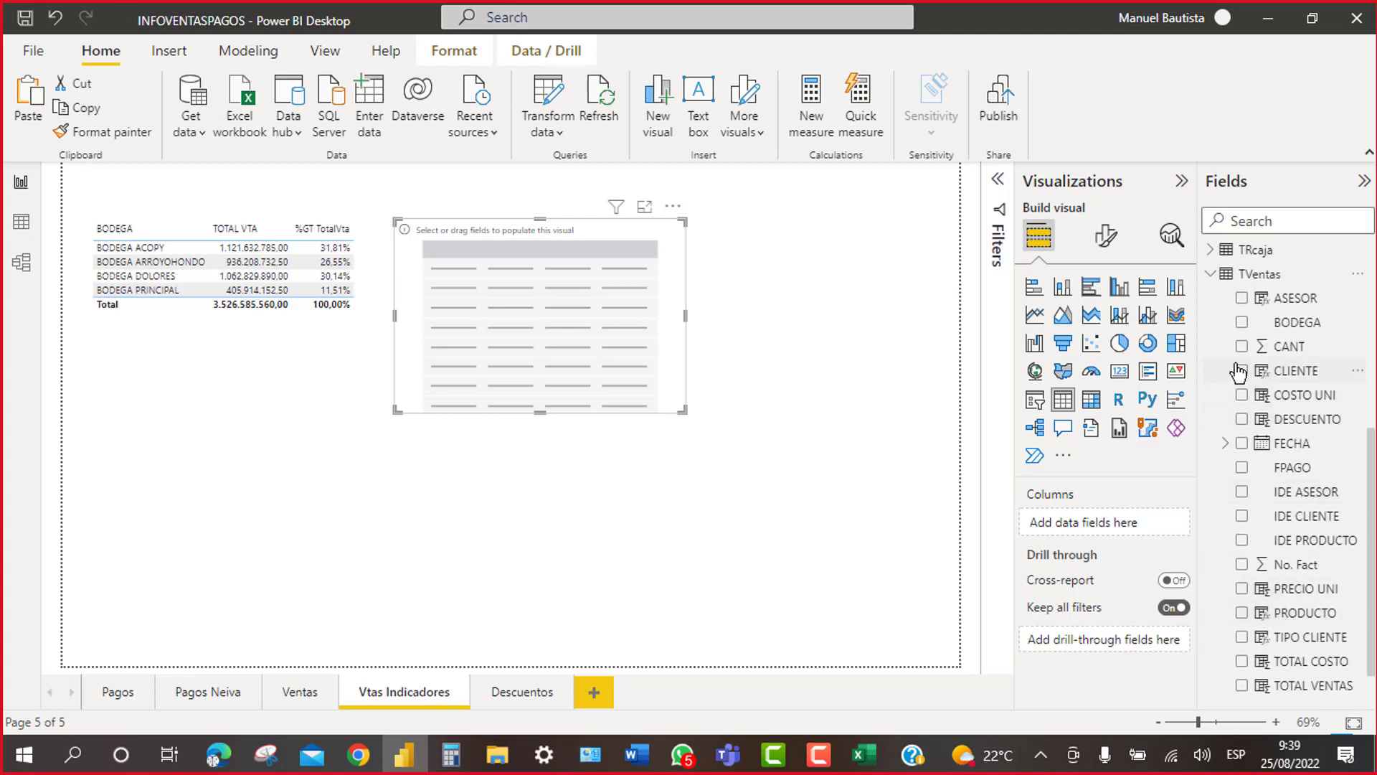
pyautogui.click(1242, 300)
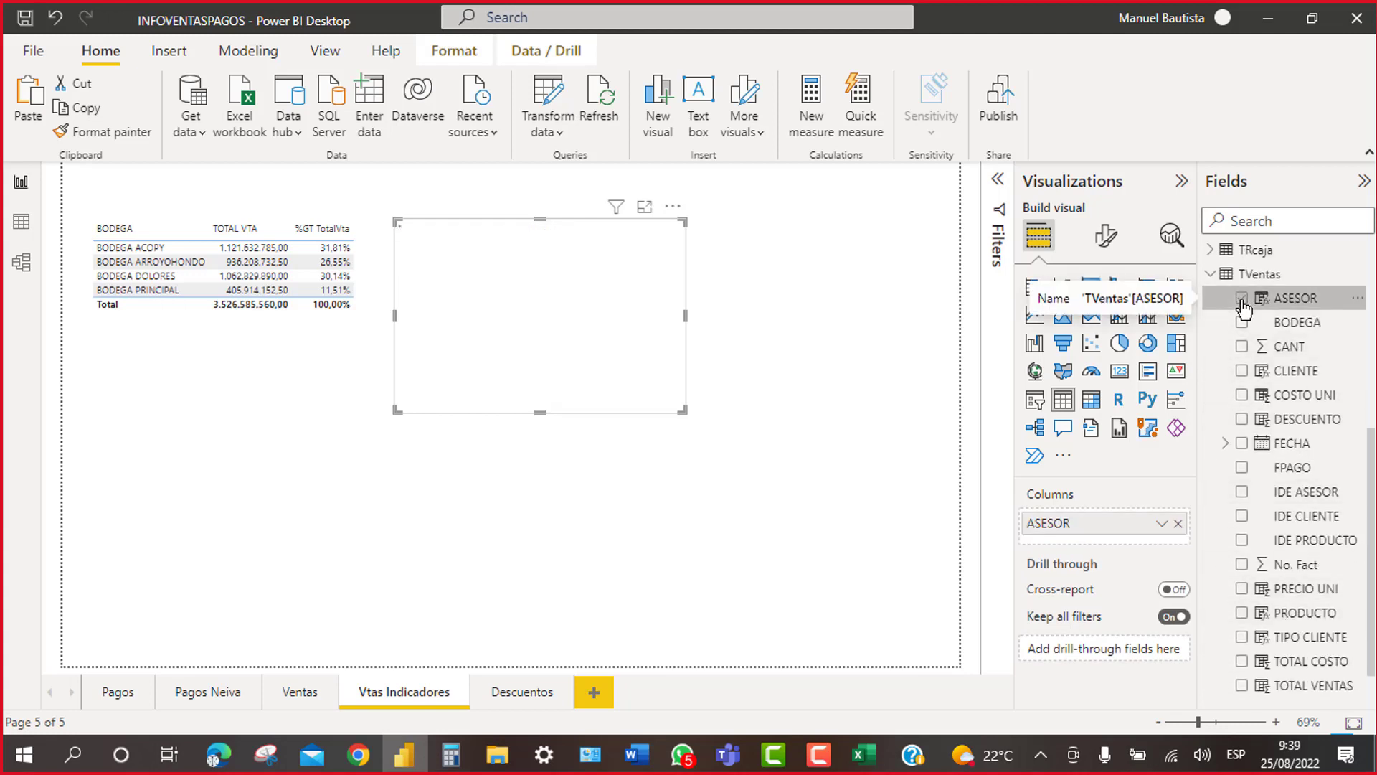
pyautogui.click(1211, 275)
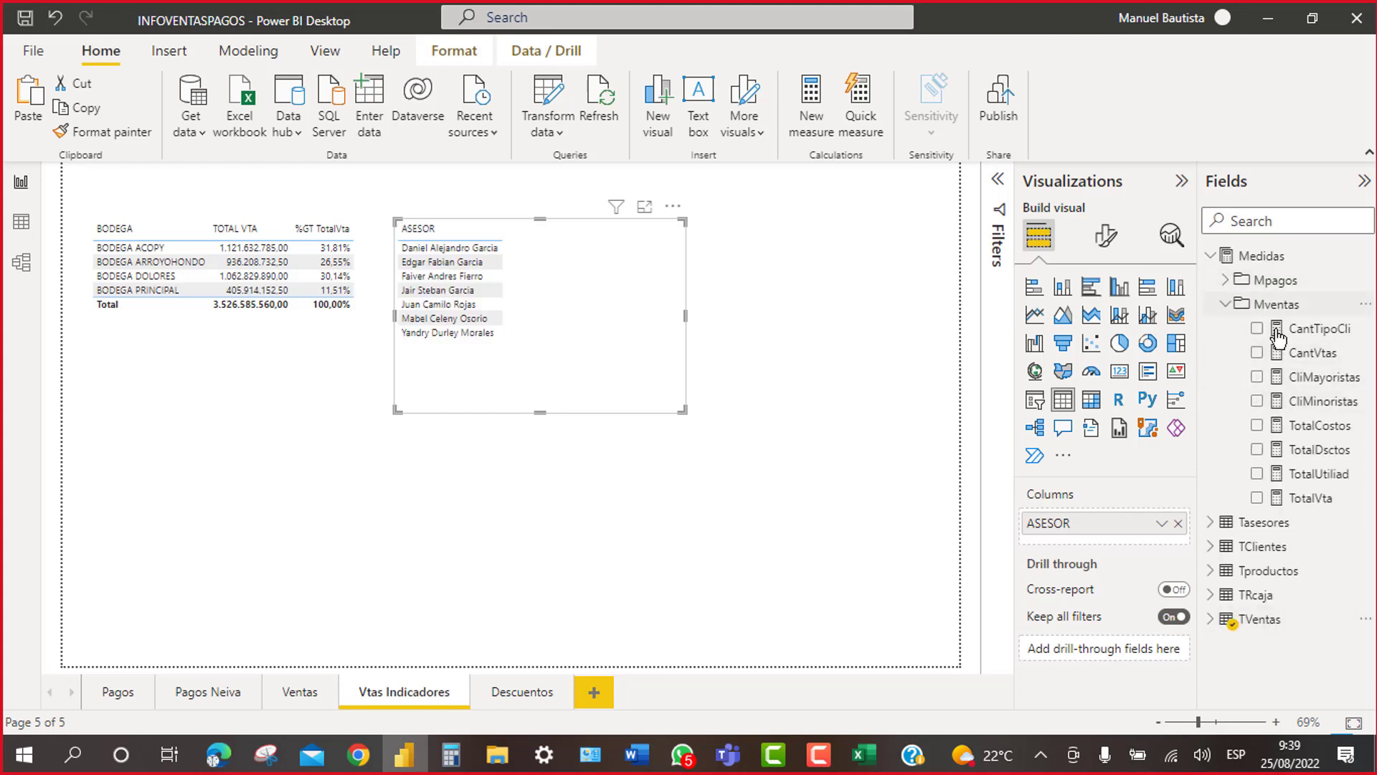
pyautogui.click(1259, 506)
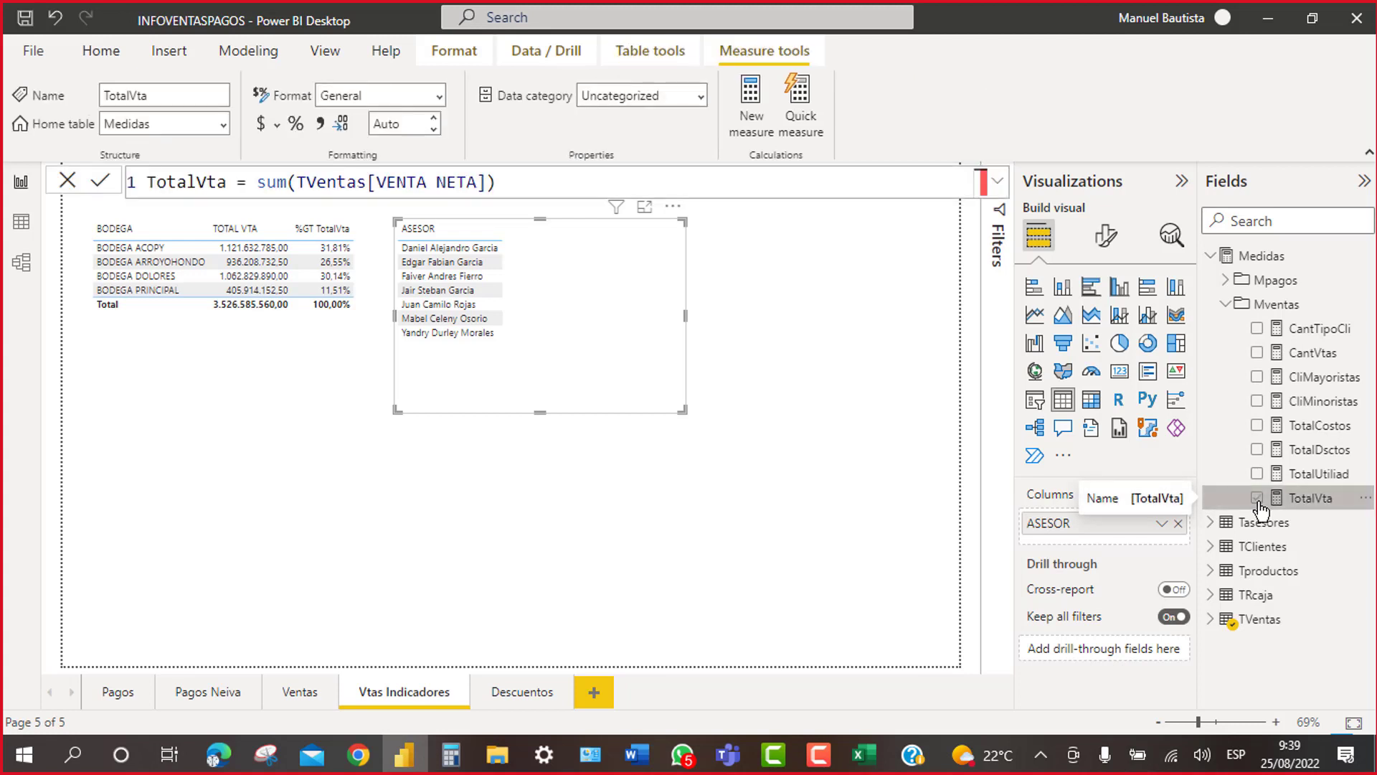
pyautogui.click(1259, 500)
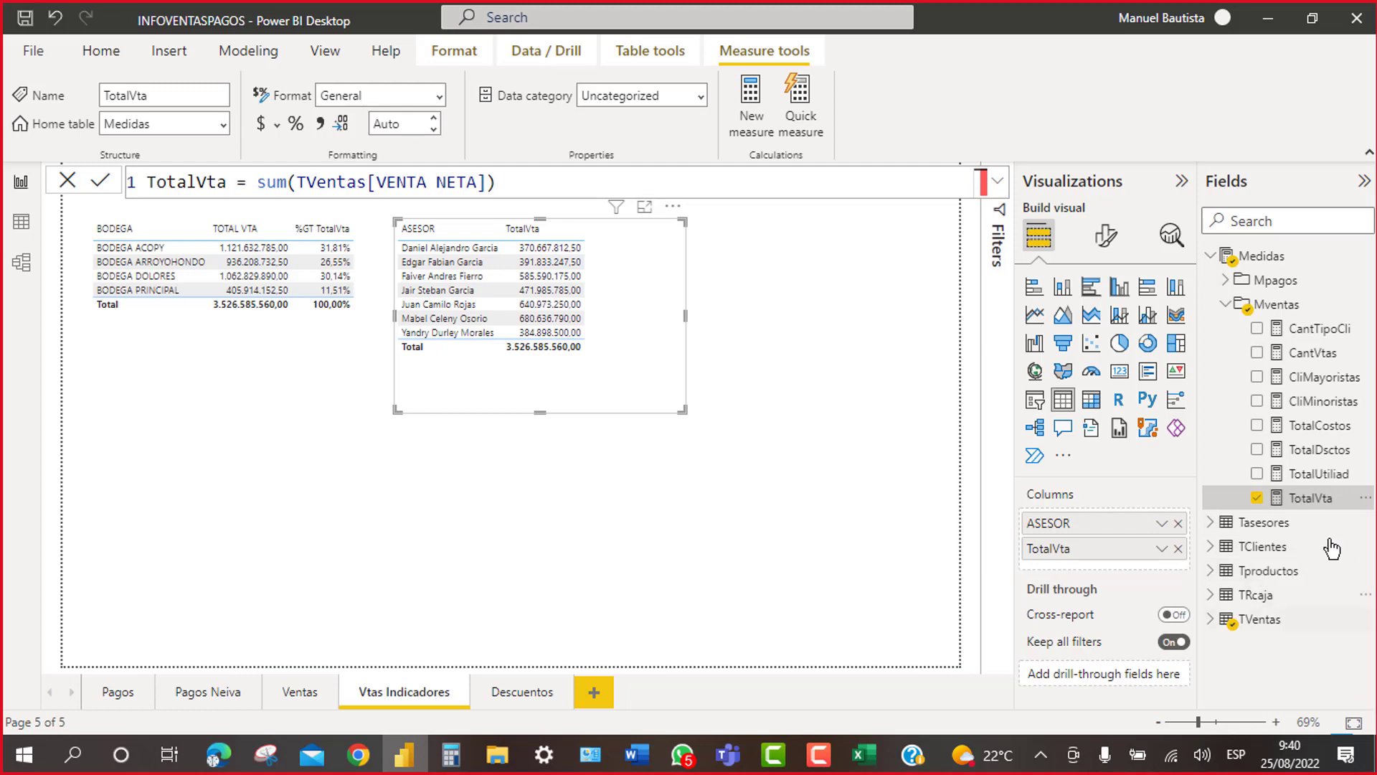
# Step: Add a second TotalVta column as percent of grand total and shorten the ASESOR table
pyautogui.moveTo(1320, 500); pyautogui.dragTo(1129, 553)
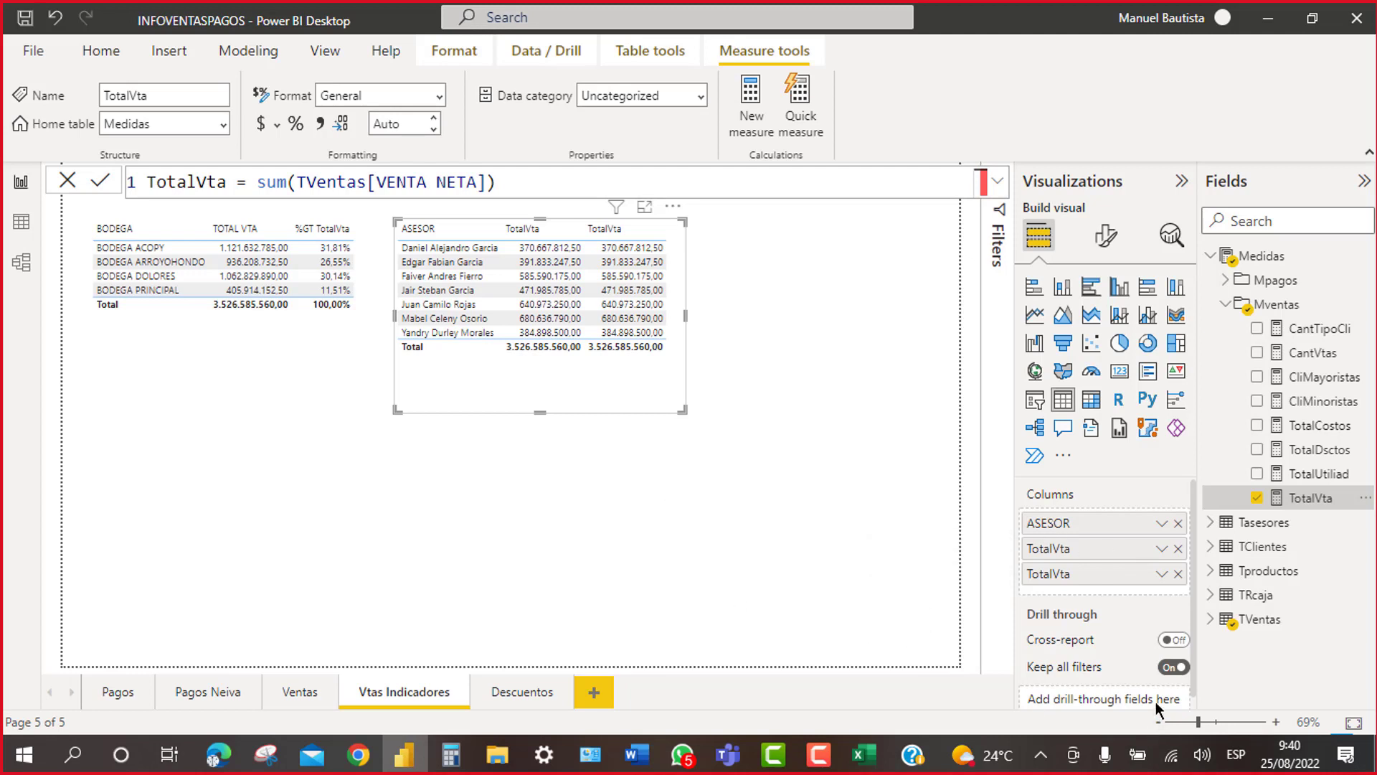
pyautogui.click(1160, 574)
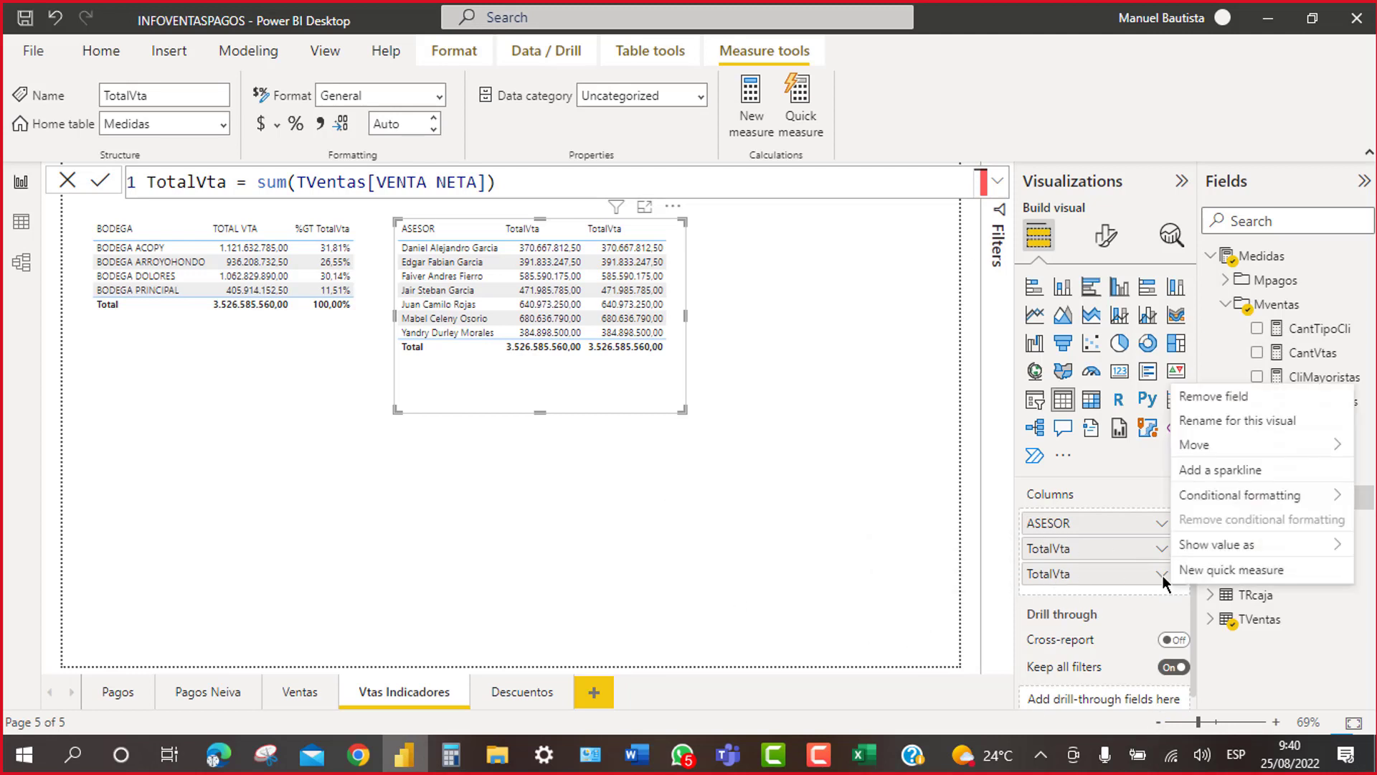
pyautogui.moveTo(1220, 546)
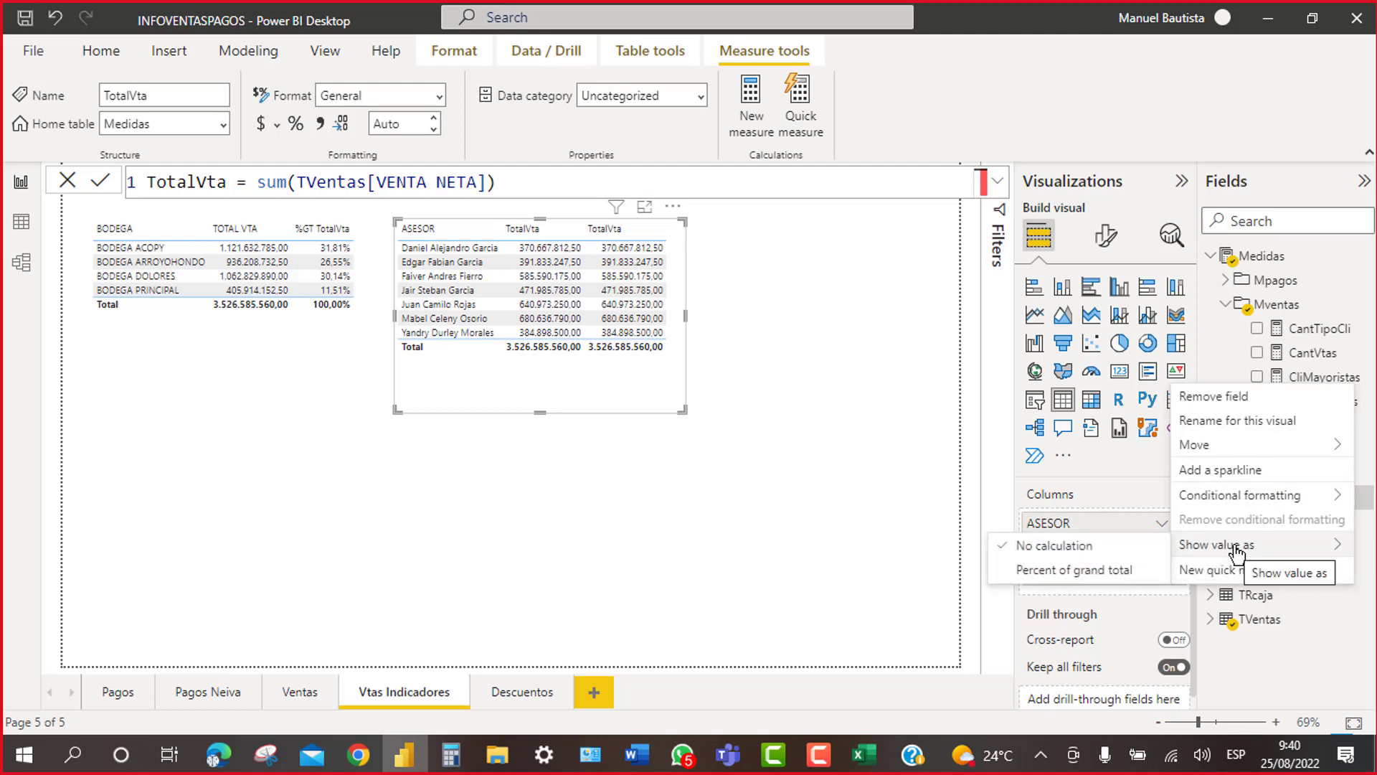
pyautogui.click(1071, 571)
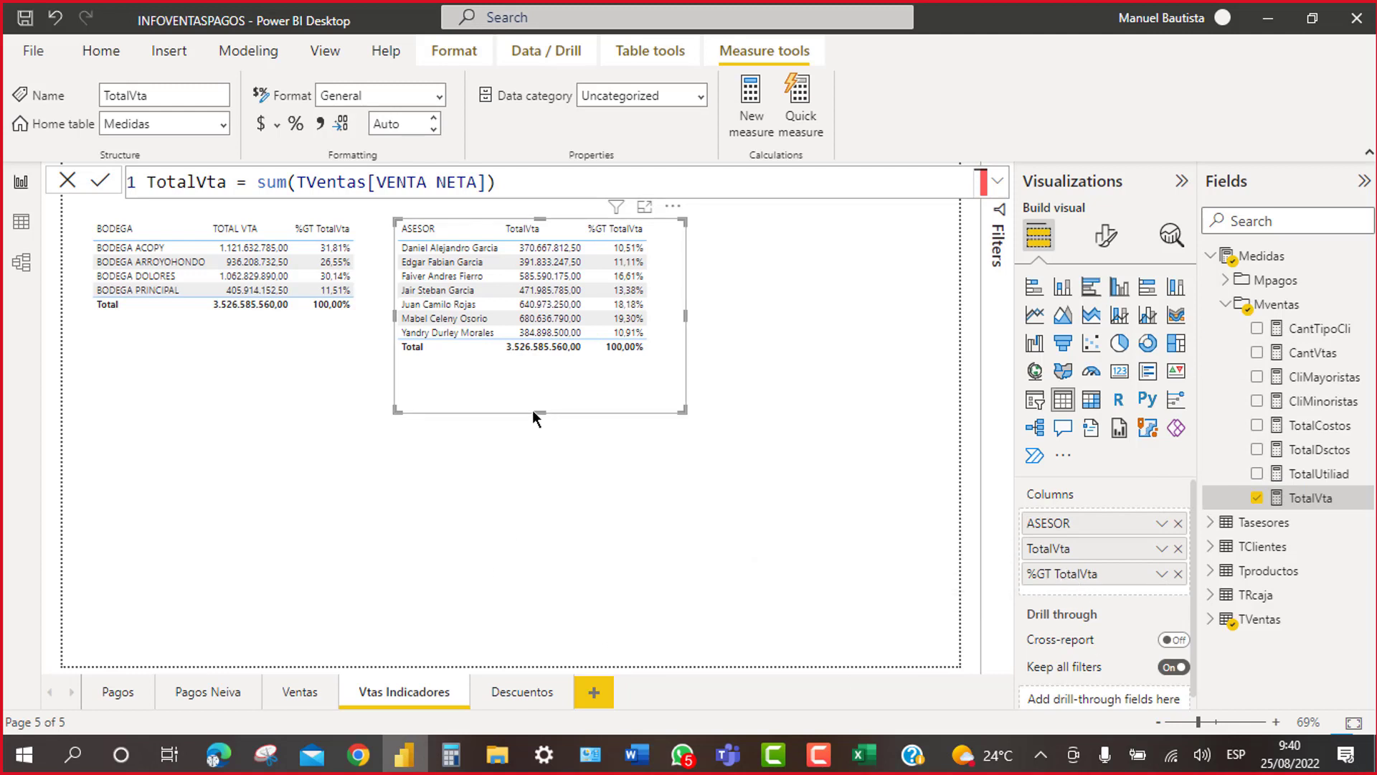
pyautogui.moveTo(544, 401); pyautogui.dragTo(557, 372)
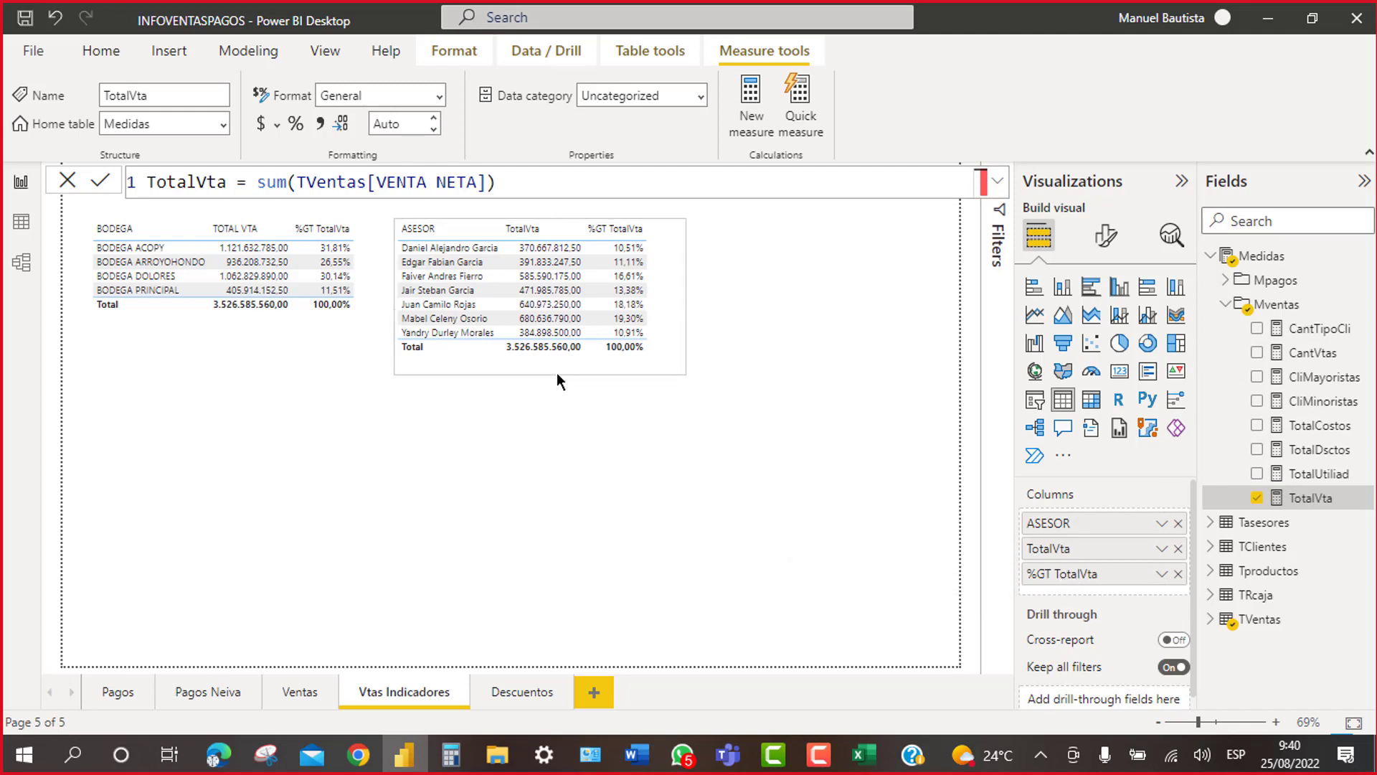
# Step: Push the BODEGA table against the left page border and move ASESOR left next to it
pyautogui.click(709, 519)
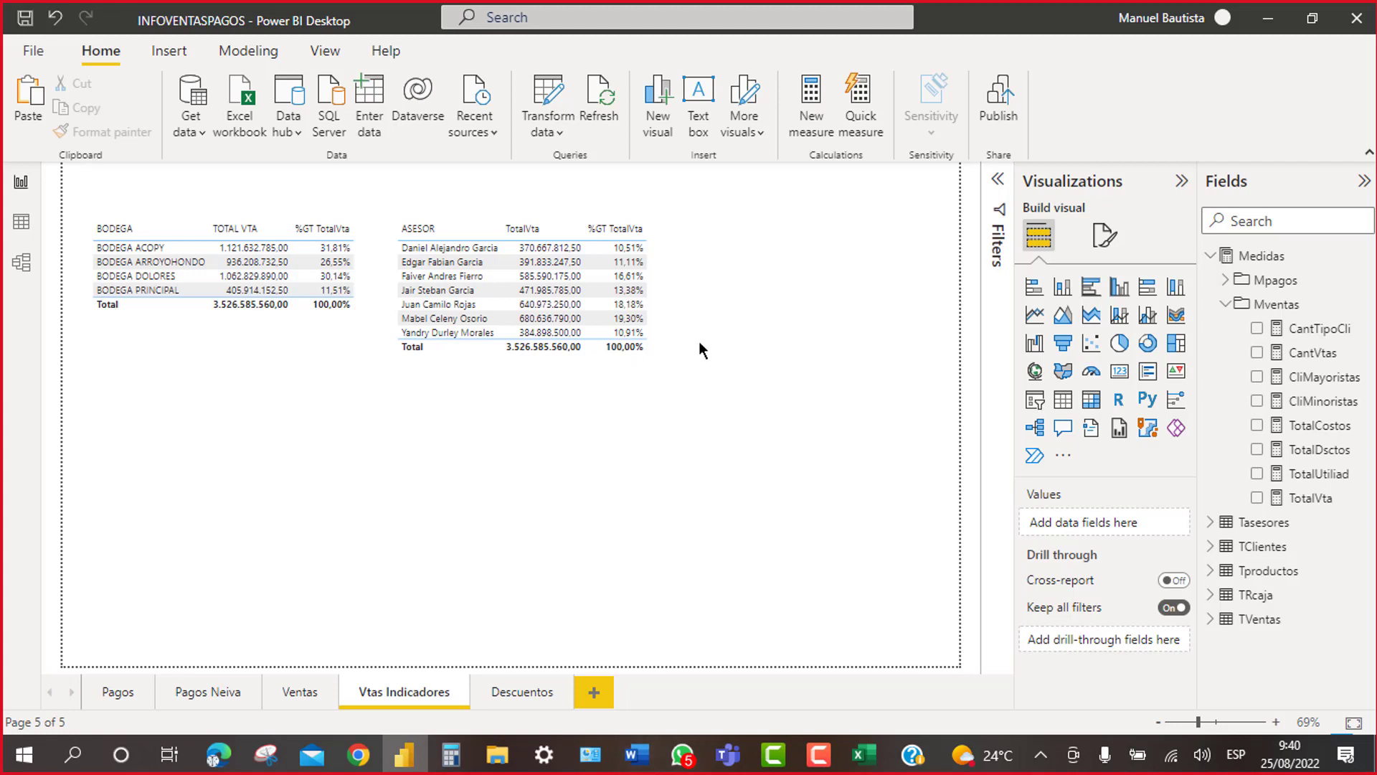
pyautogui.click(673, 207)
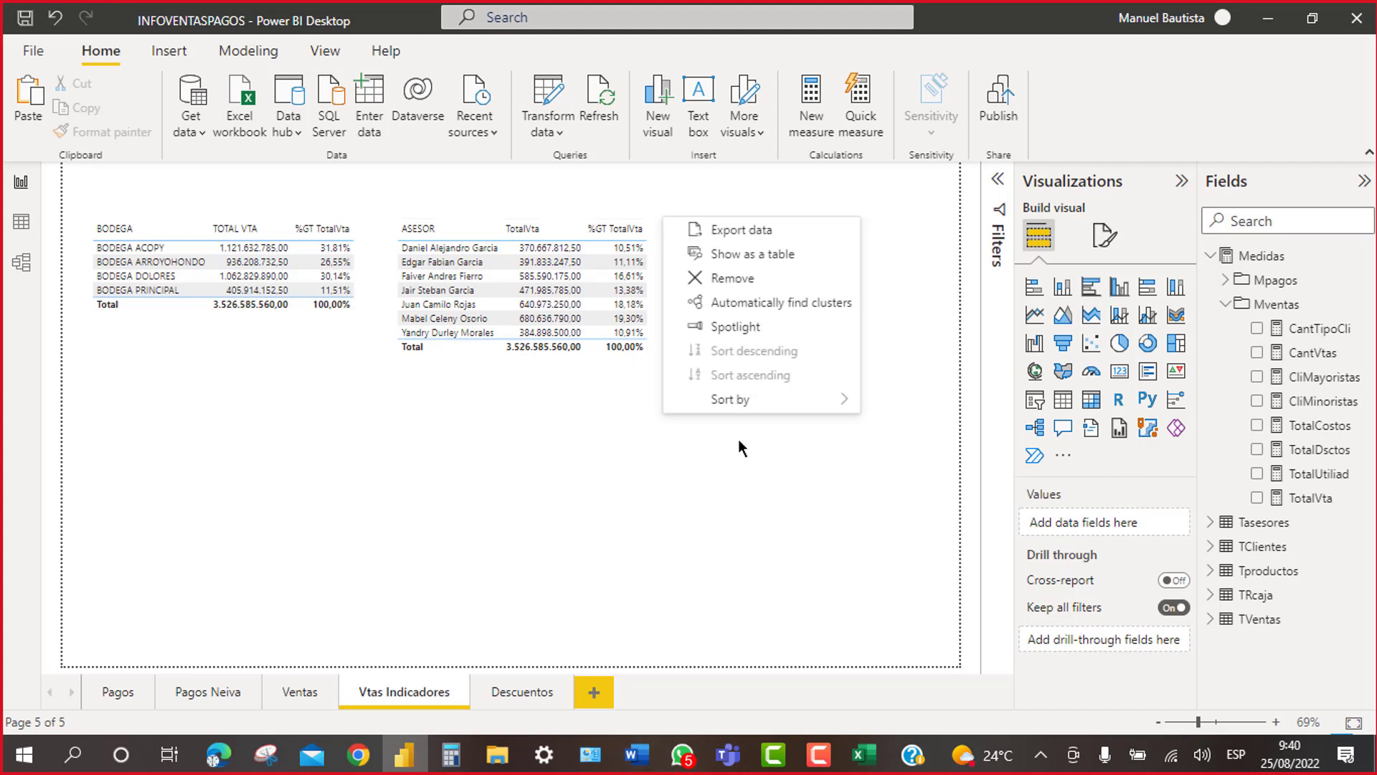
pyautogui.moveTo(653, 399)
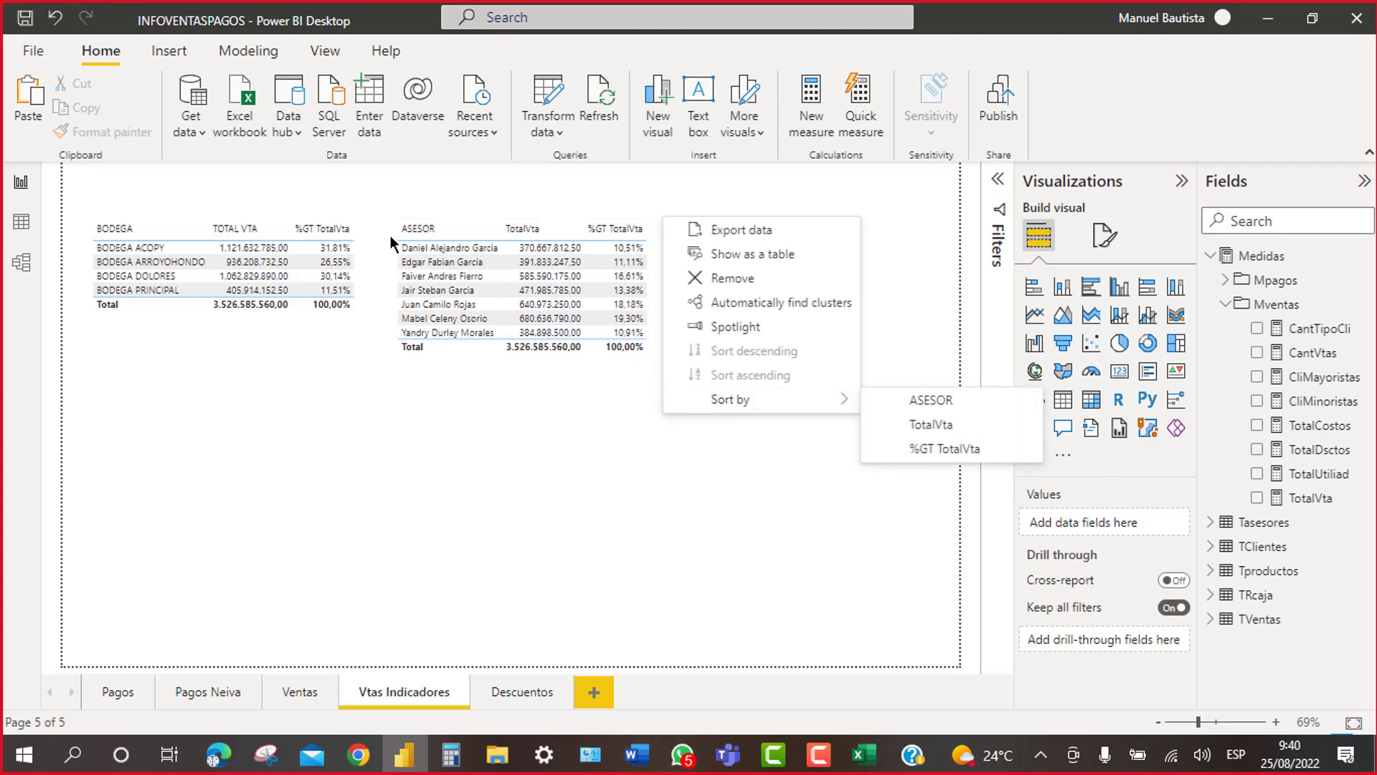
pyautogui.click(366, 231)
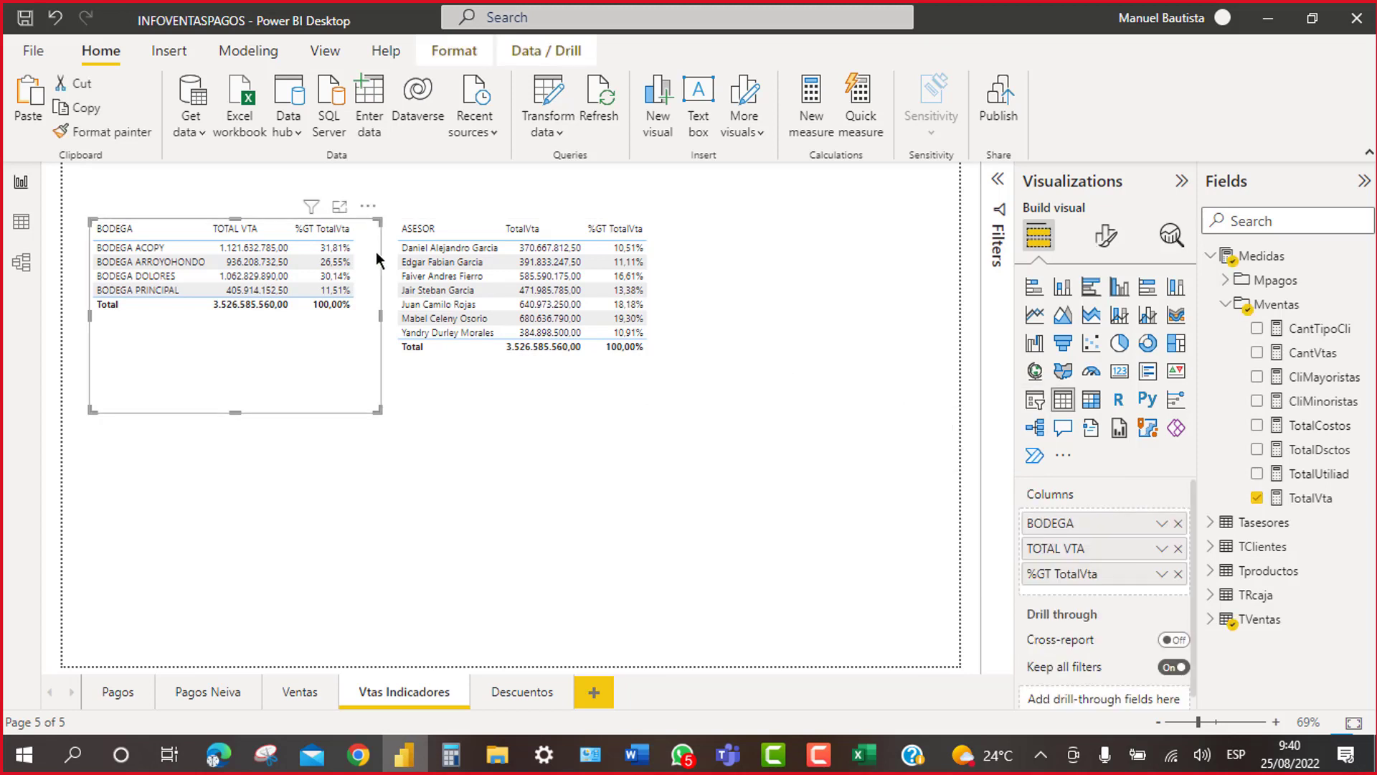
pyautogui.moveTo(363, 253); pyautogui.dragTo(356, 253)
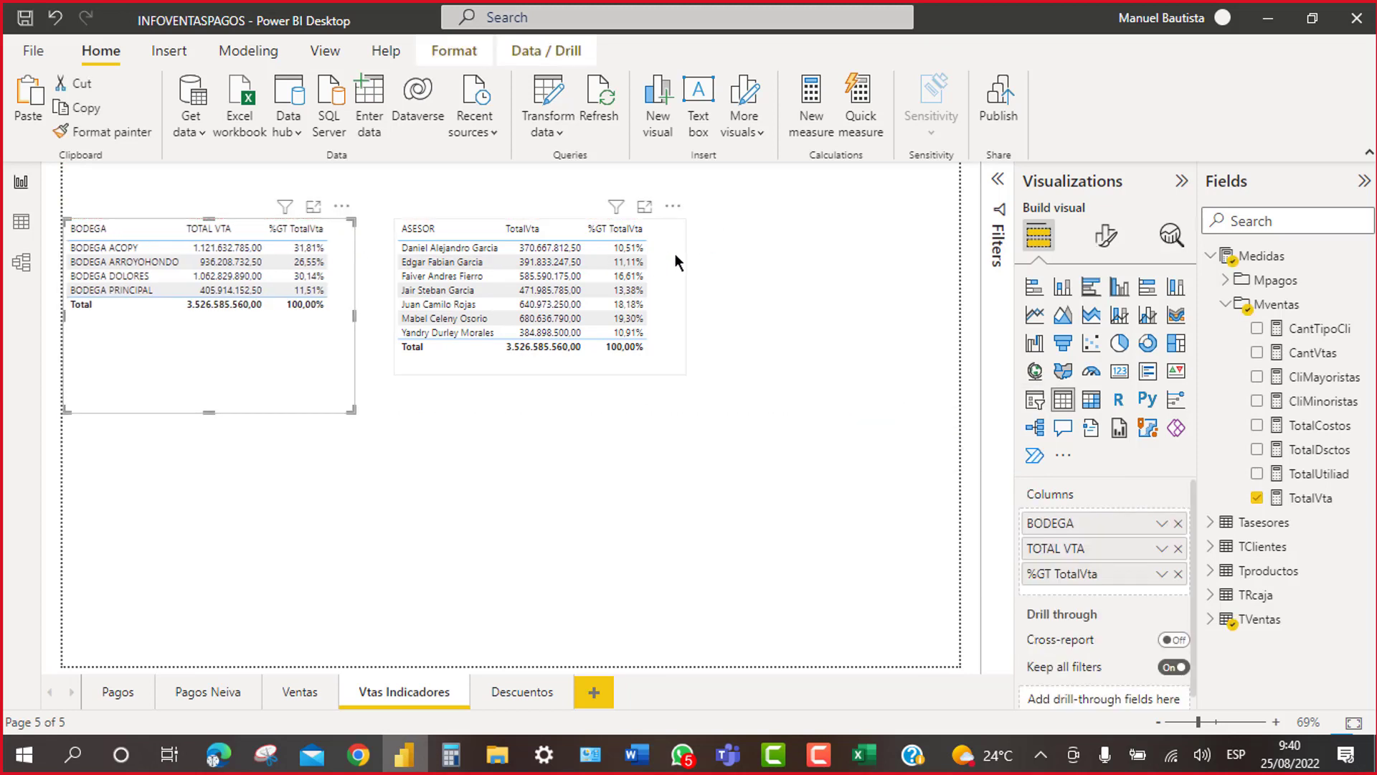
pyautogui.moveTo(687, 261); pyautogui.dragTo(637, 294)
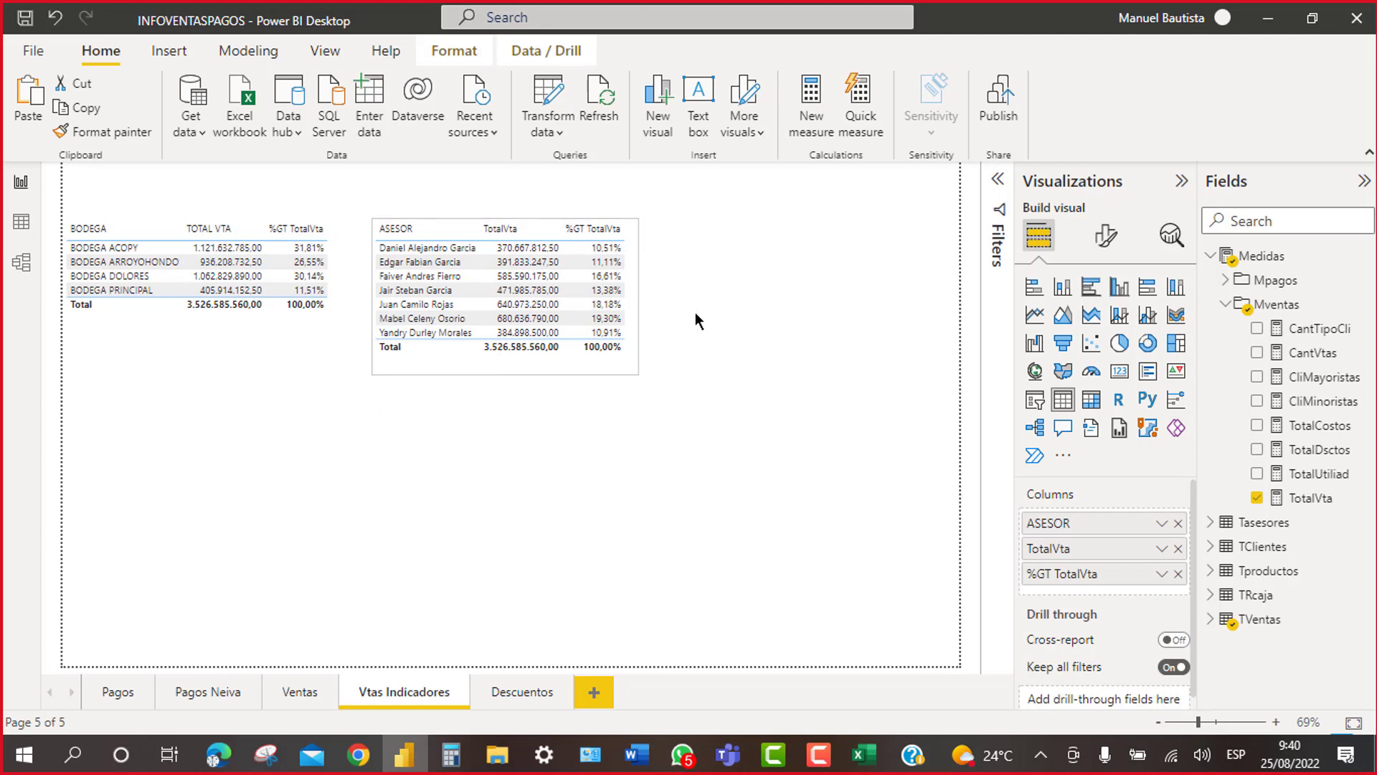
pyautogui.click(725, 335)
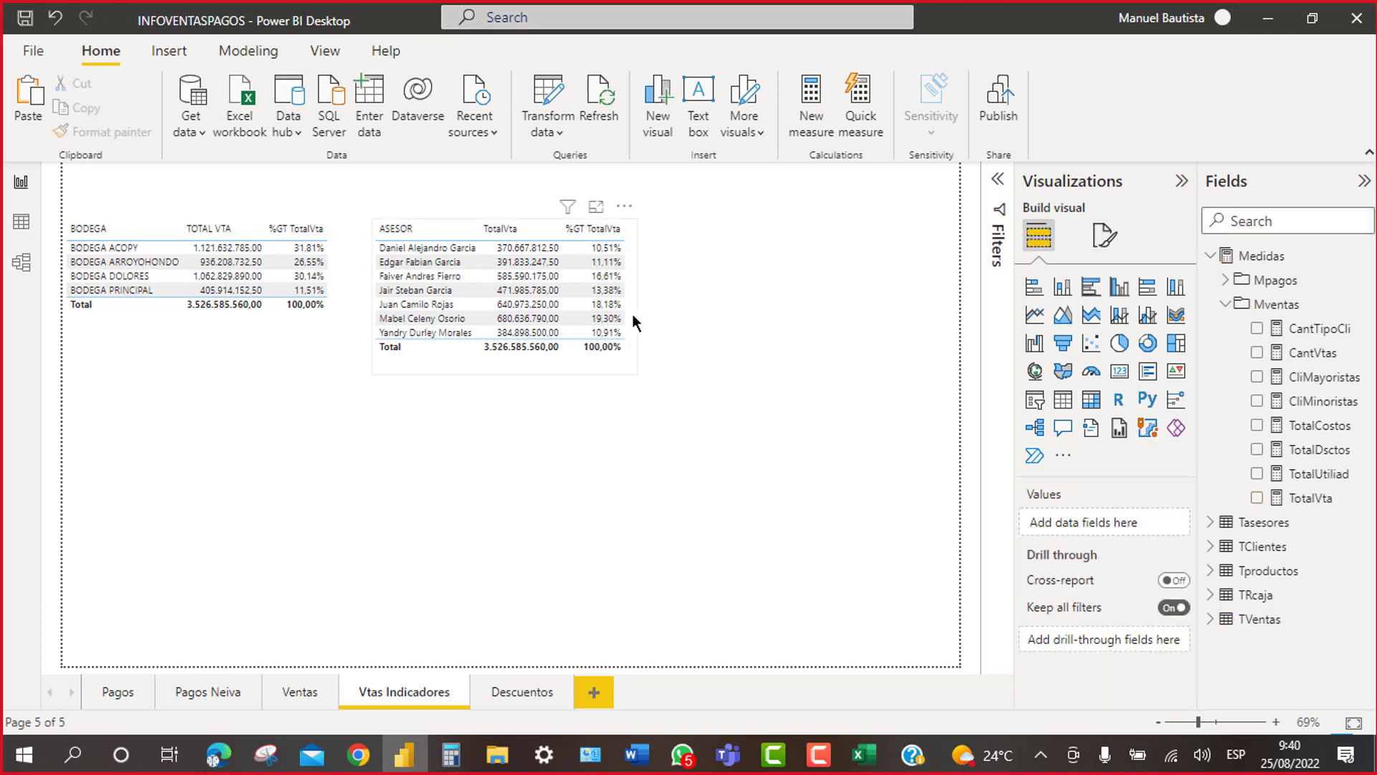
# Step: Duplicate the ASESOR table to its right and replace ASESOR with the TVentas CLIENTE column
pyautogui.click(632, 316)
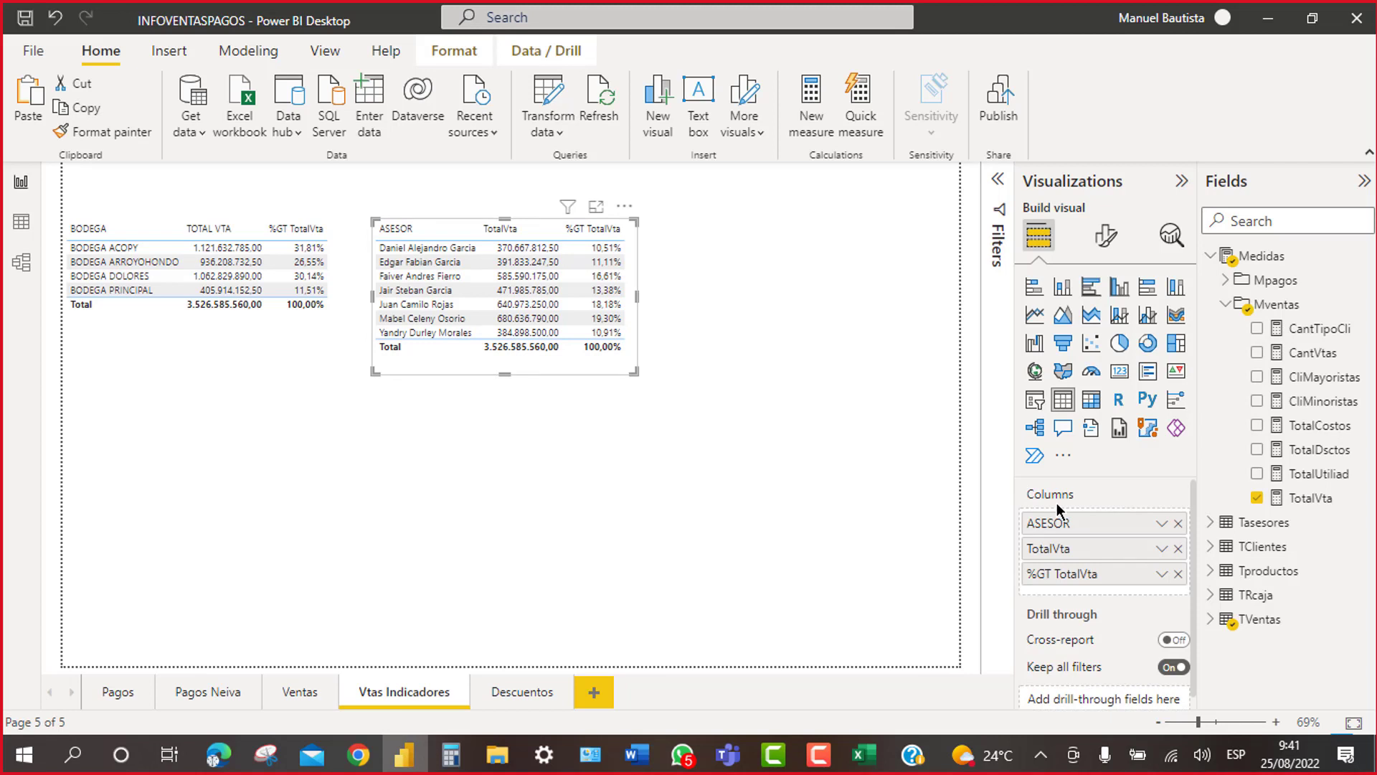
pyautogui.hotkey('ctrl', 'v')
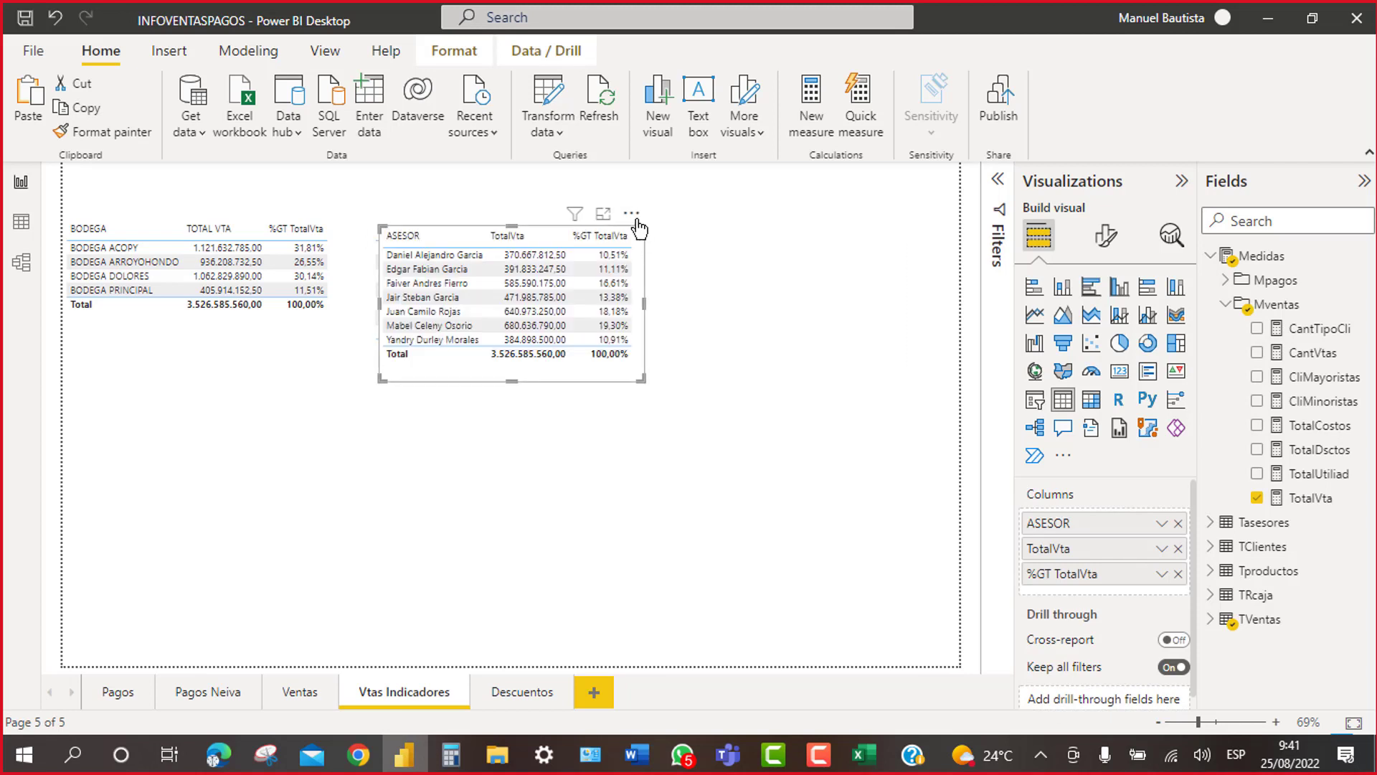
pyautogui.moveTo(638, 228); pyautogui.dragTo(903, 221)
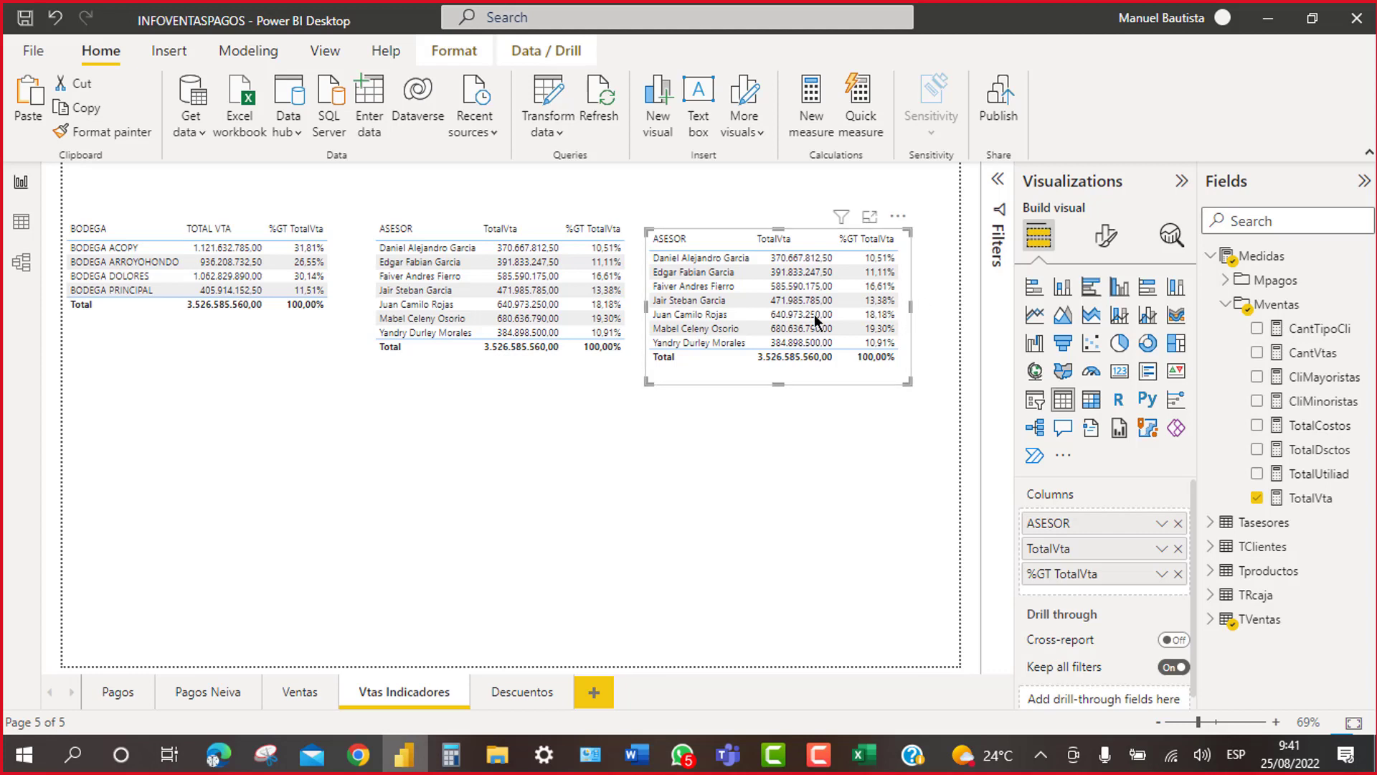
pyautogui.click(1177, 524)
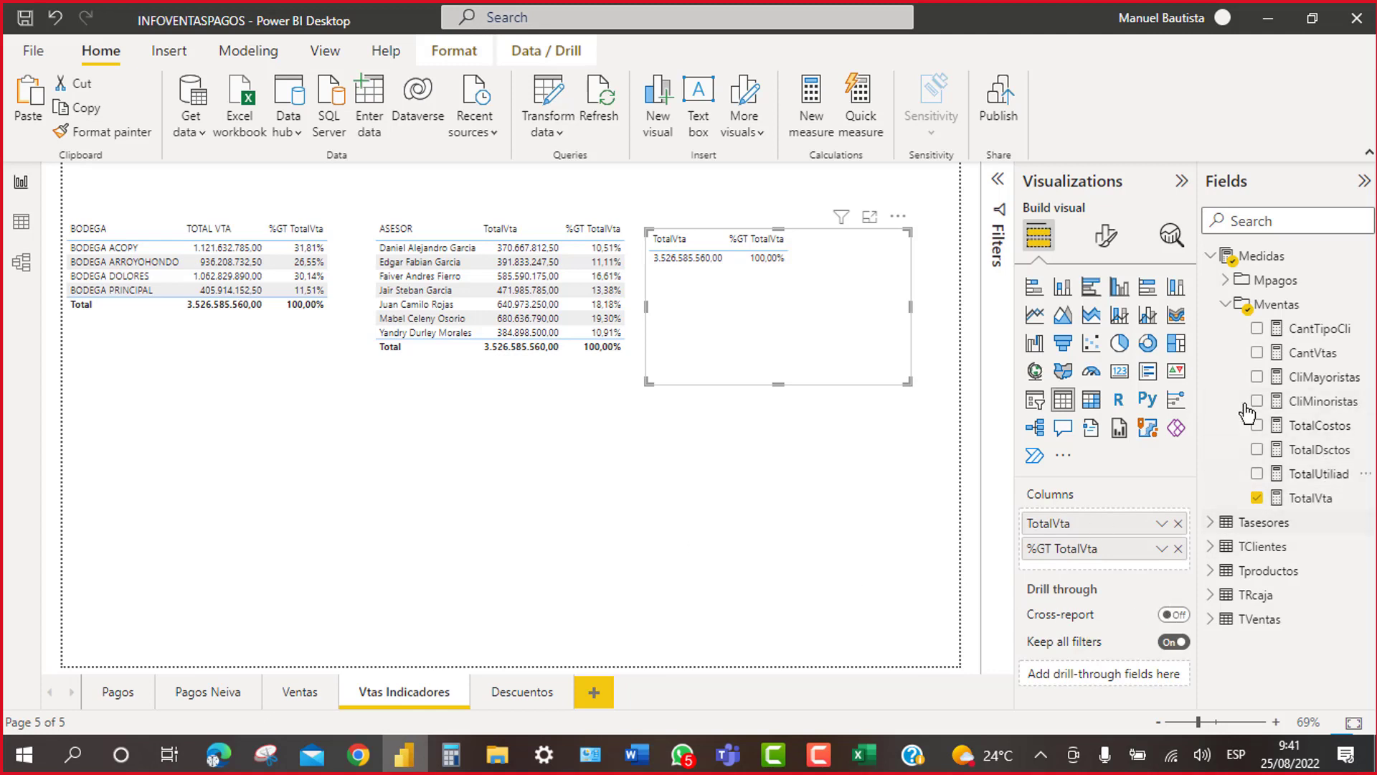
pyautogui.click(1221, 305)
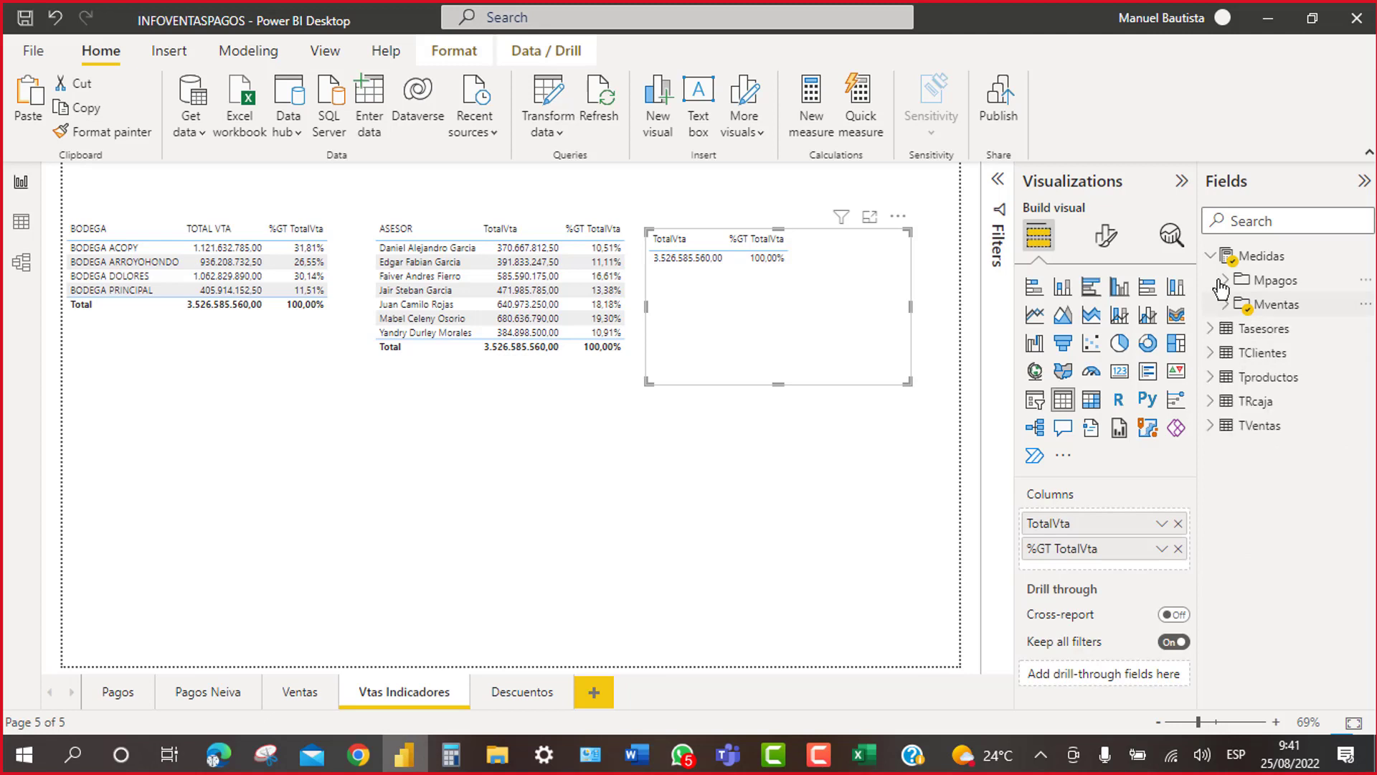
pyautogui.click(1211, 256)
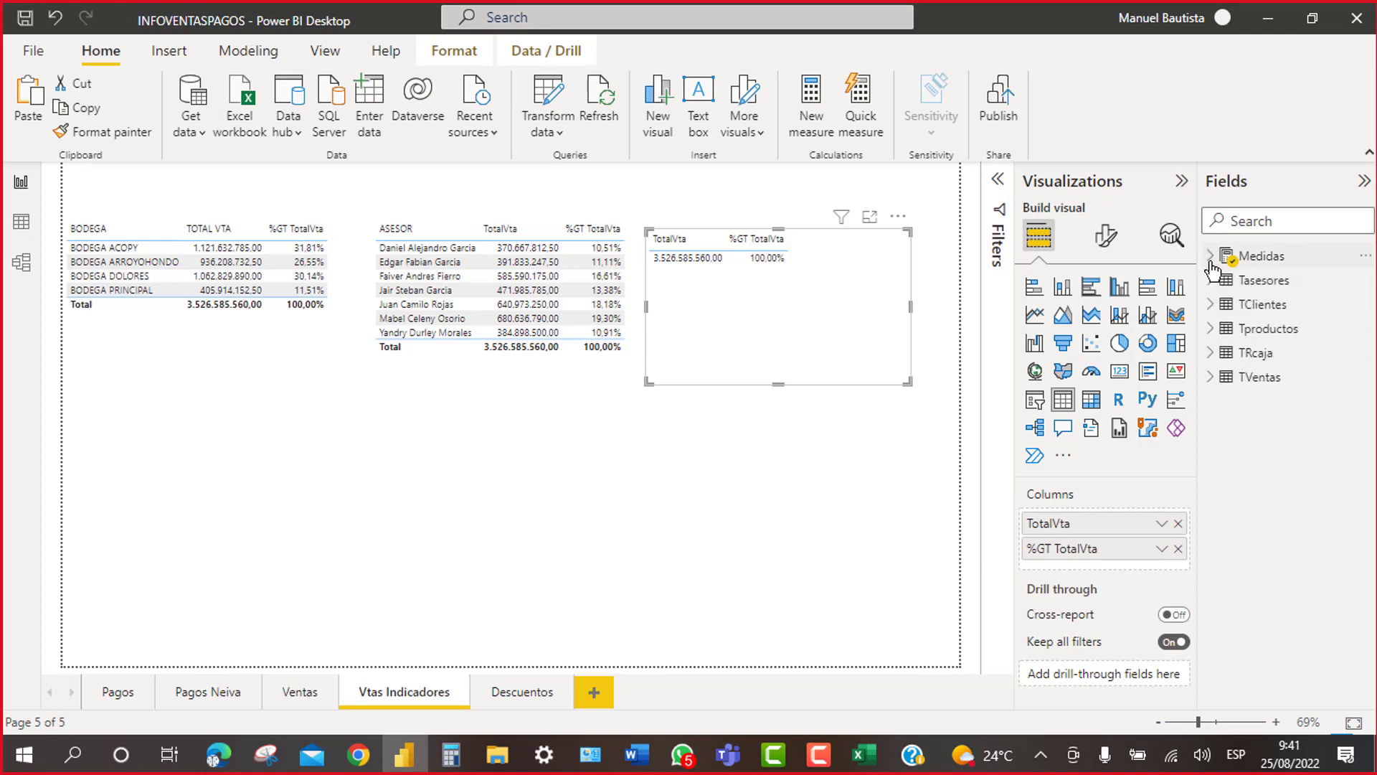
pyautogui.click(1211, 378)
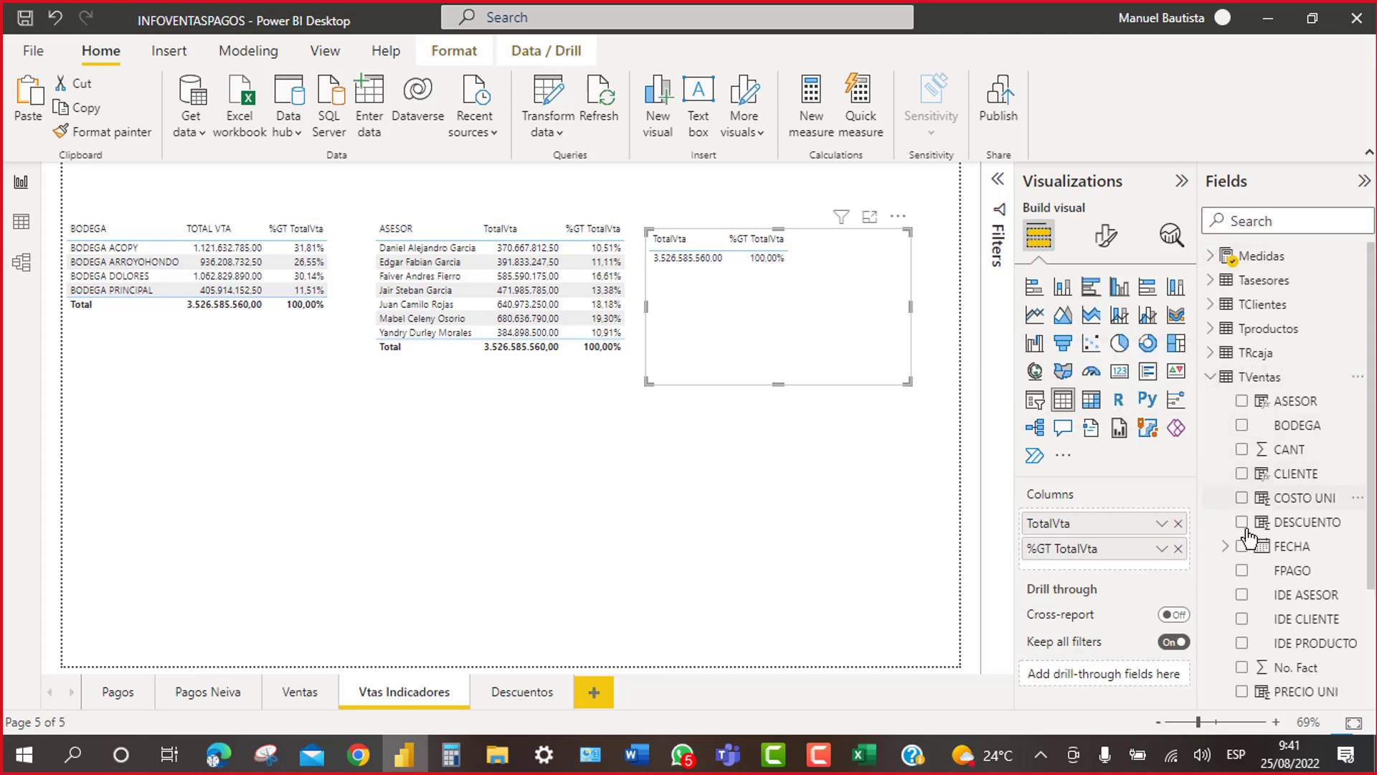
pyautogui.click(1242, 474)
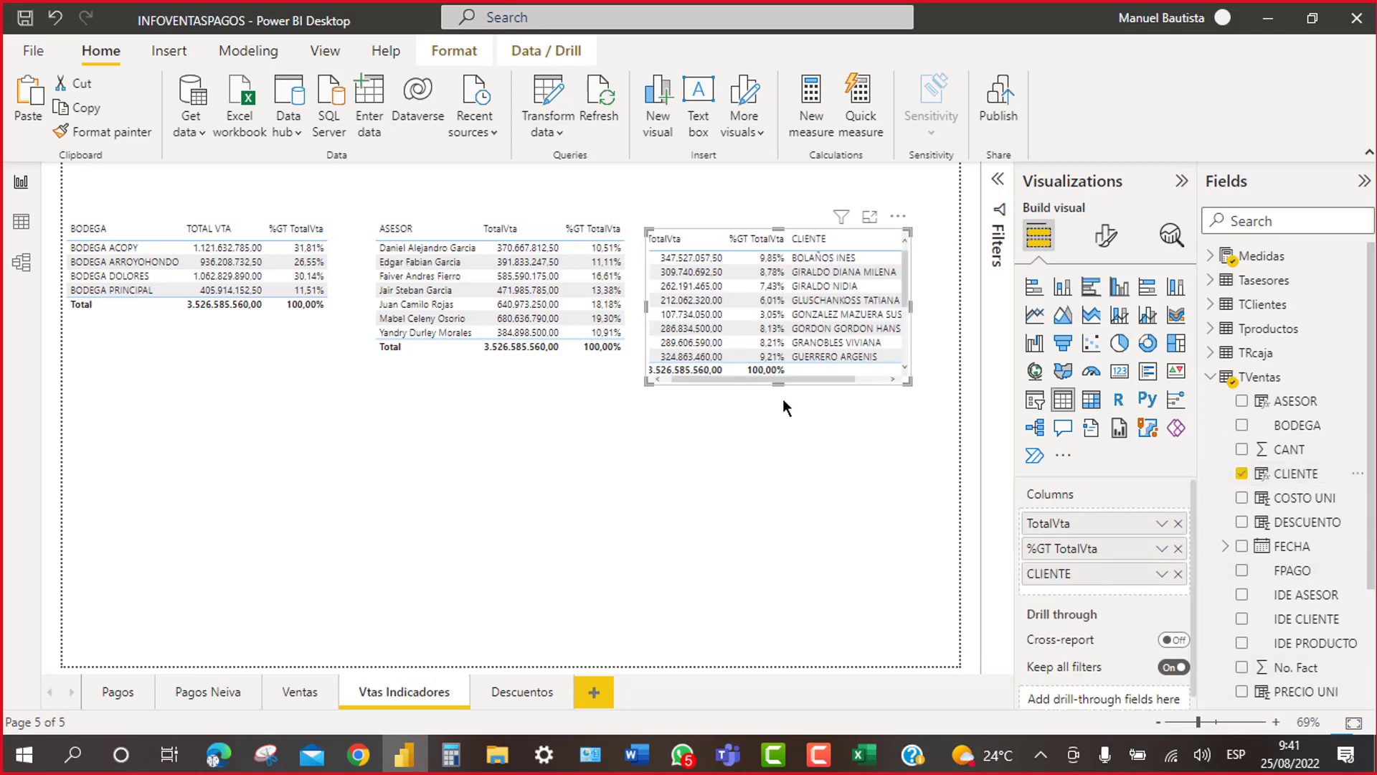
# Step: Make CLIENTE the first column, enlarge the table, and align its top with the others
pyautogui.moveTo(780, 381); pyautogui.dragTo(791, 487)
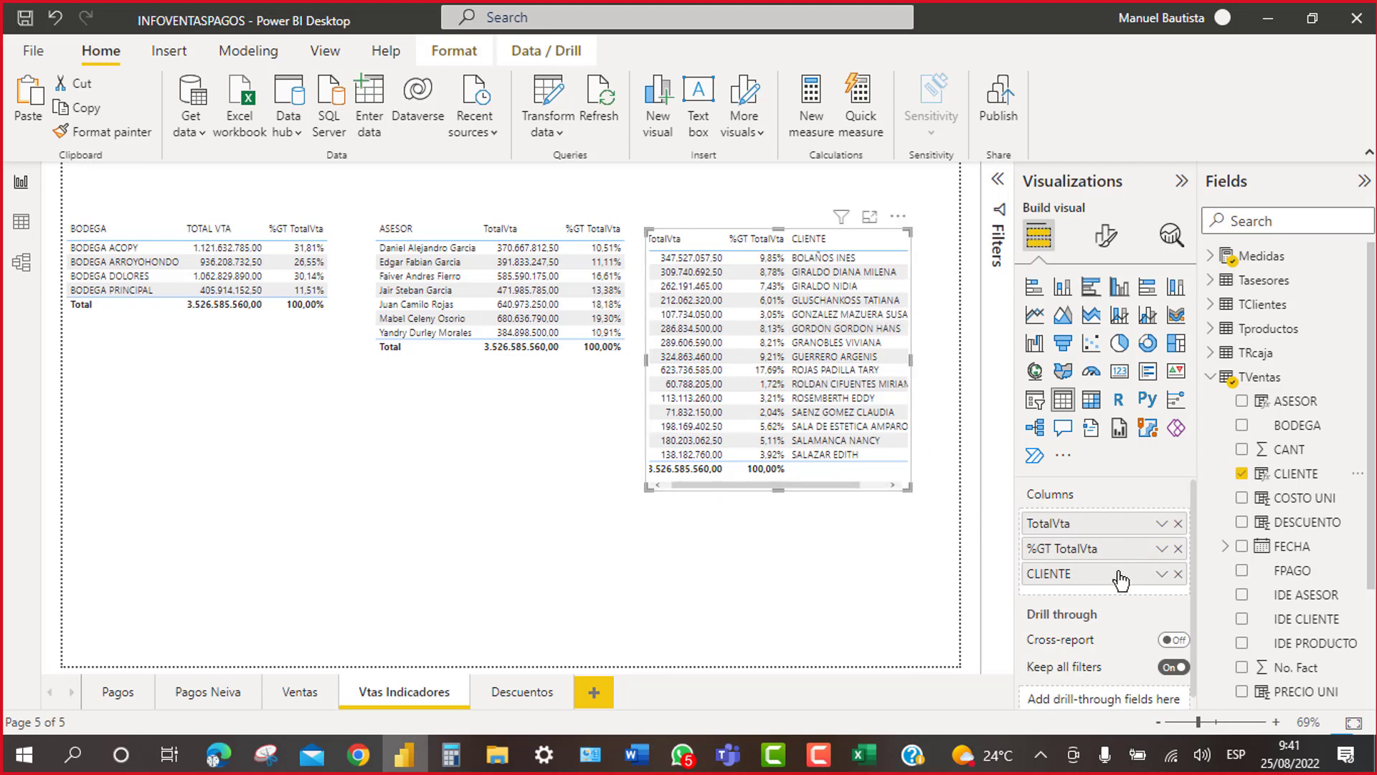
pyautogui.moveTo(1110, 574); pyautogui.dragTo(1112, 531)
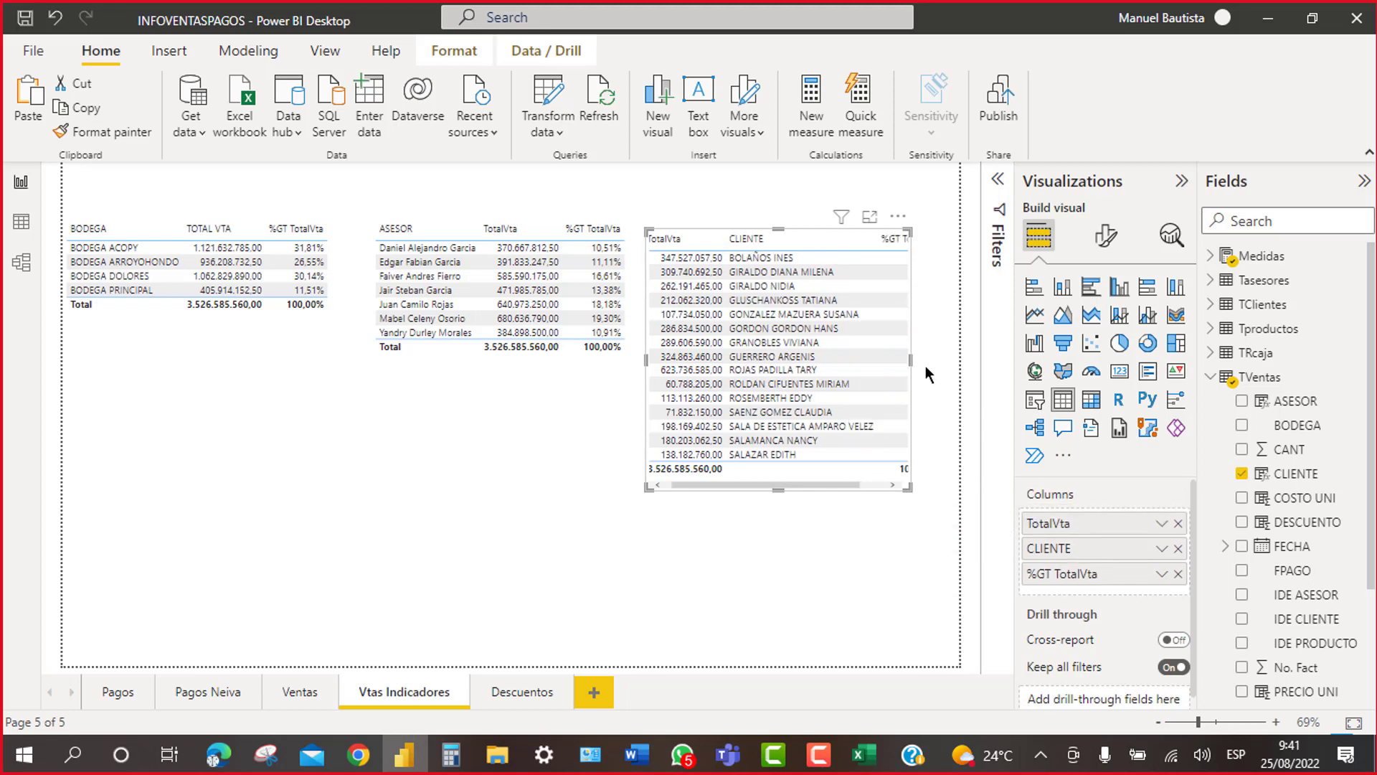
pyautogui.moveTo(911, 363); pyautogui.dragTo(954, 359)
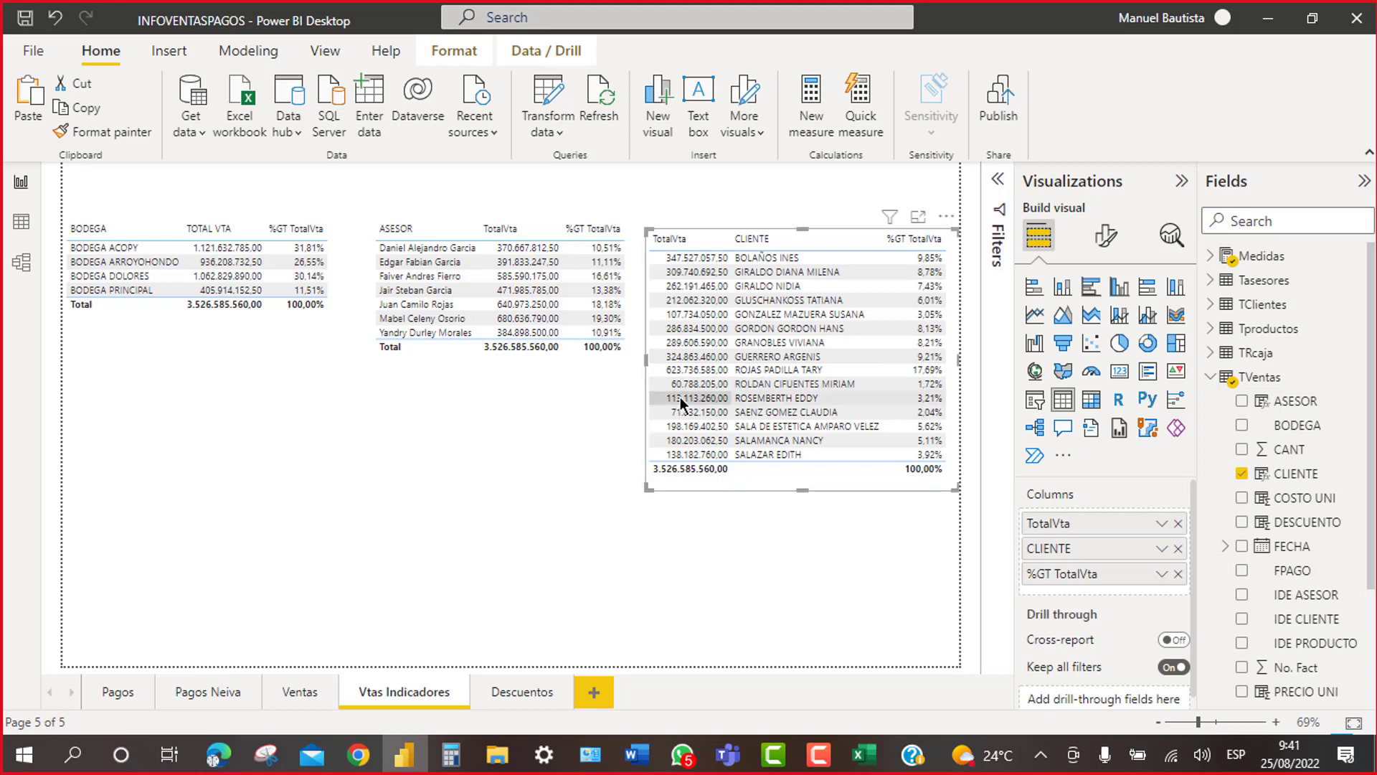
pyautogui.moveTo(1074, 550); pyautogui.dragTo(1078, 525)
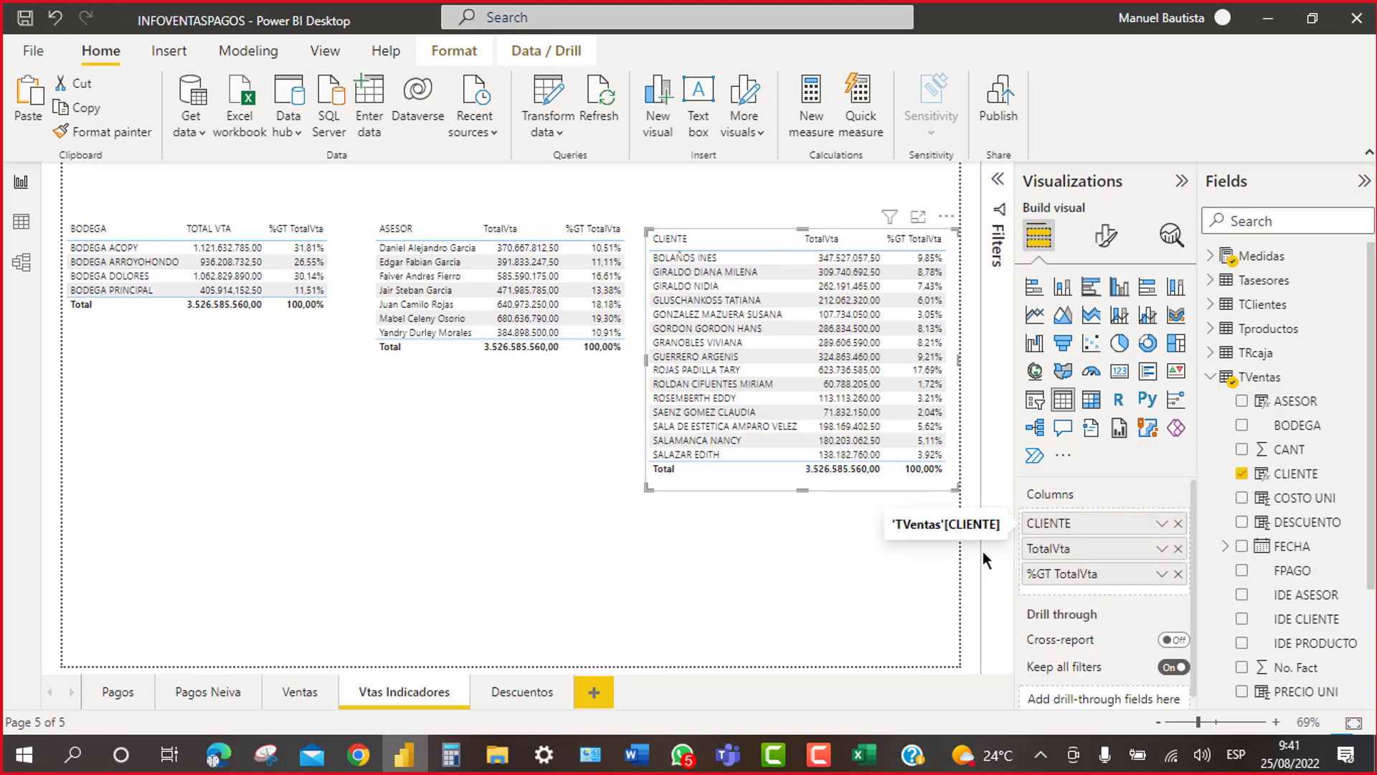
pyautogui.click(874, 569)
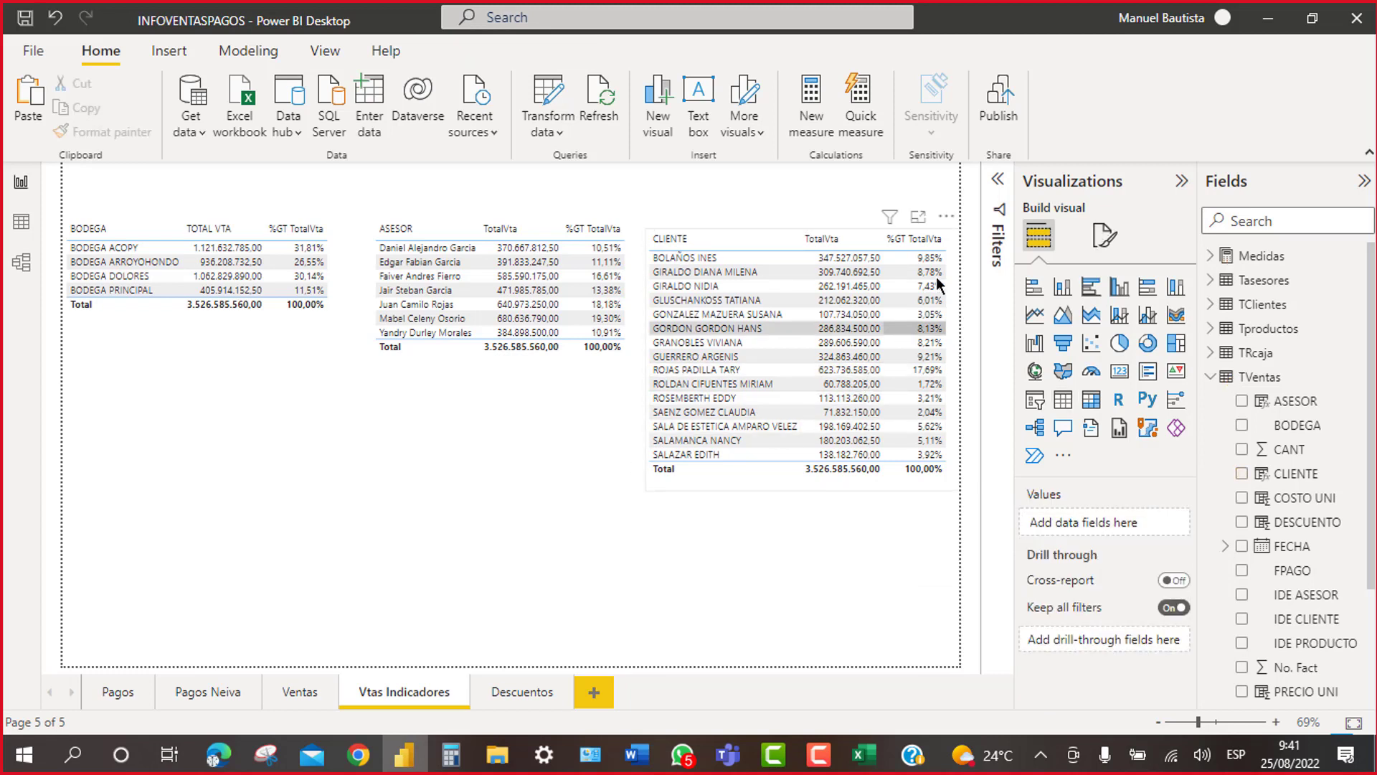
pyautogui.click(768, 228)
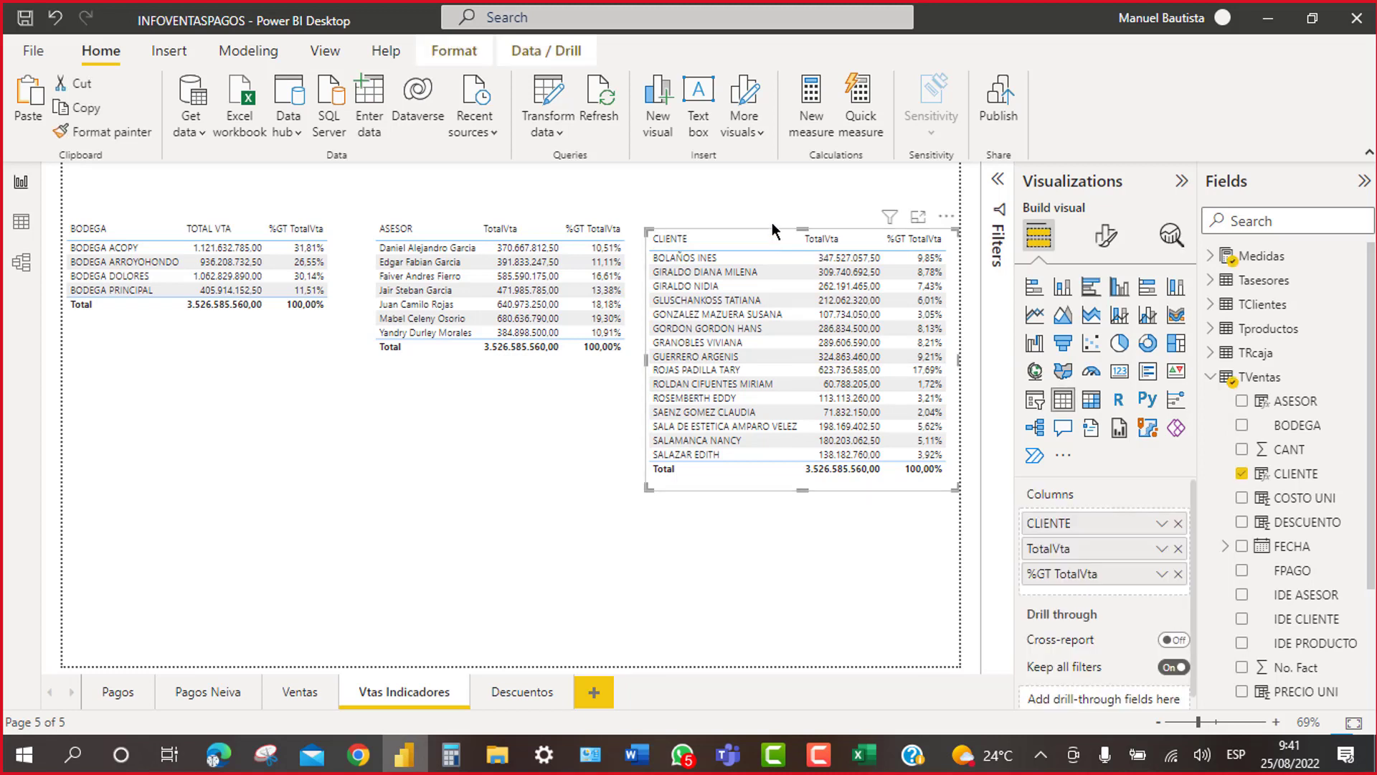
pyautogui.moveTo(773, 227); pyautogui.dragTo(773, 228)
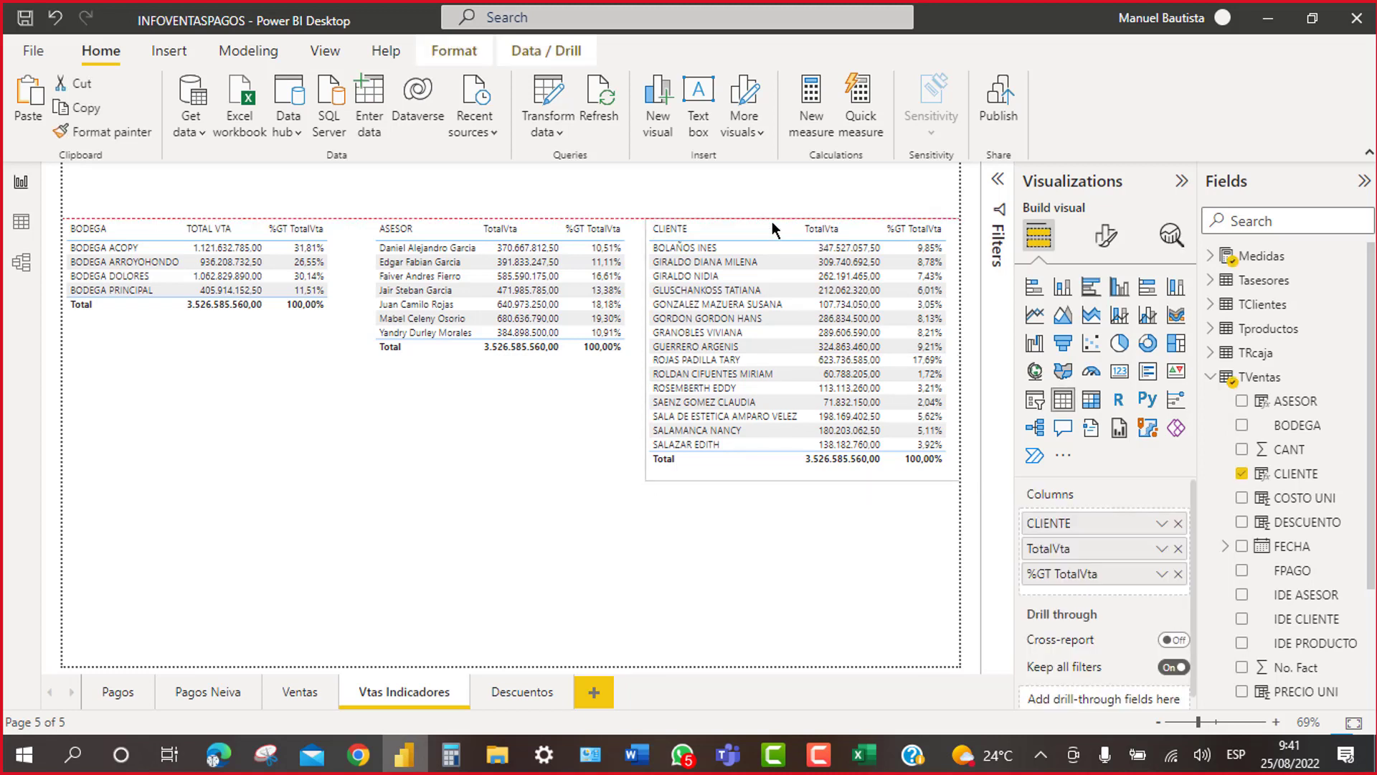
pyautogui.click(772, 594)
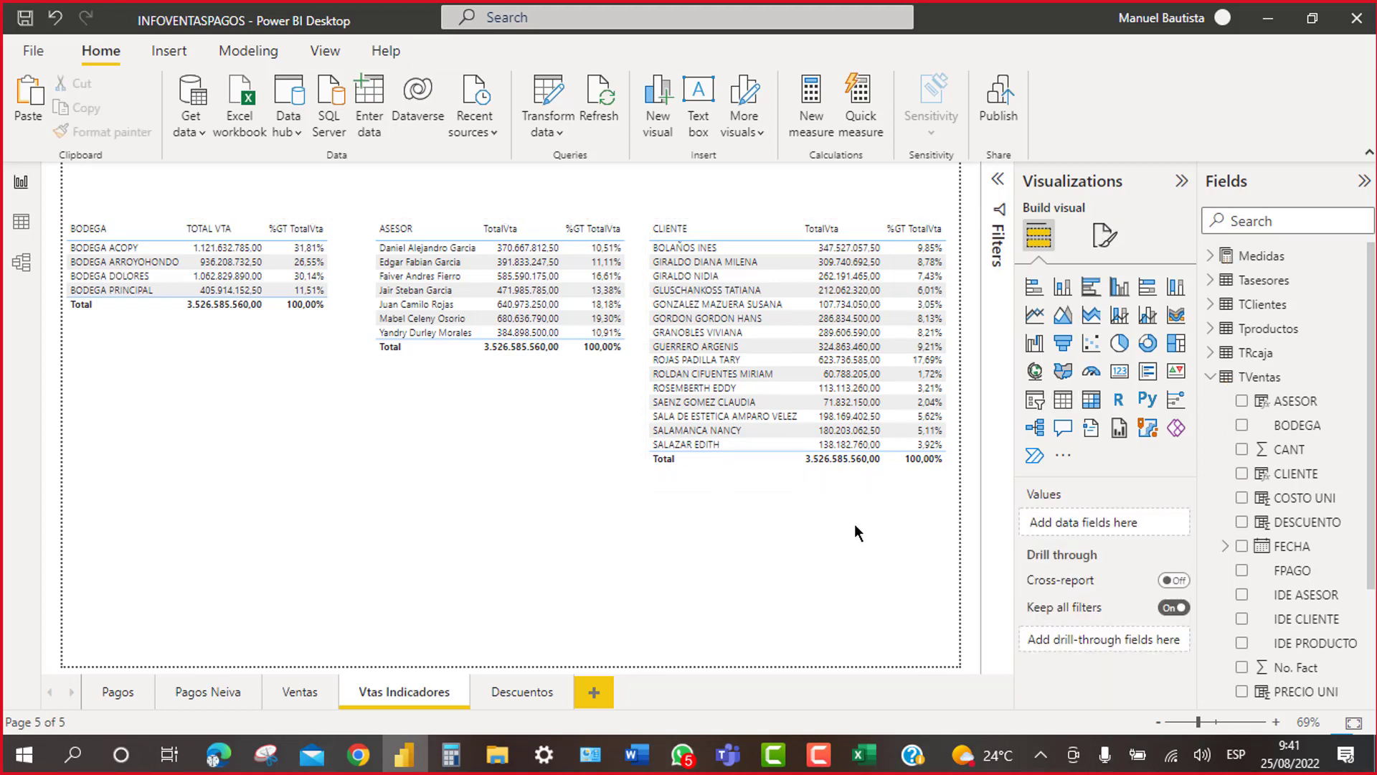
# Step: With the CLIENTE table selected, collapse Visualizations and Fields and expand the Filters pane
pyautogui.click(751, 464)
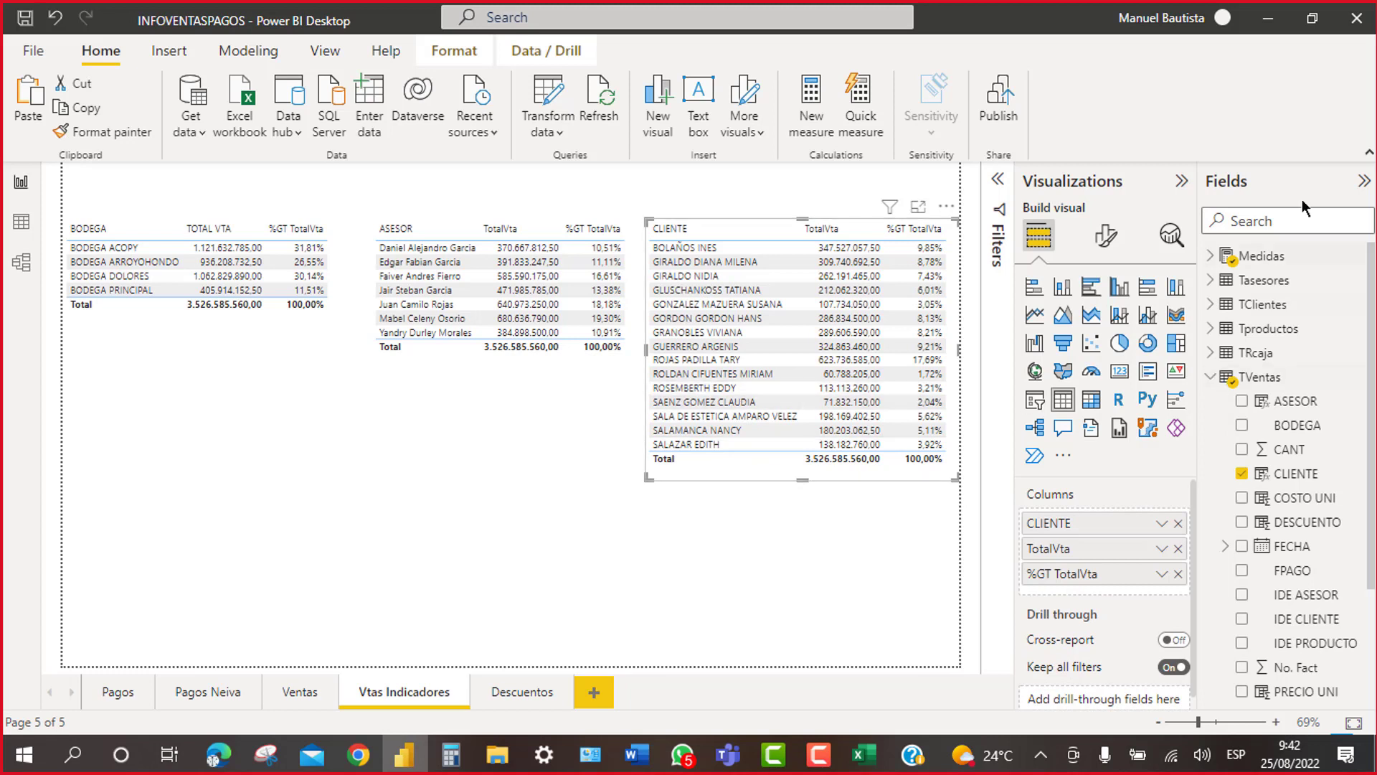
pyautogui.click(1179, 185)
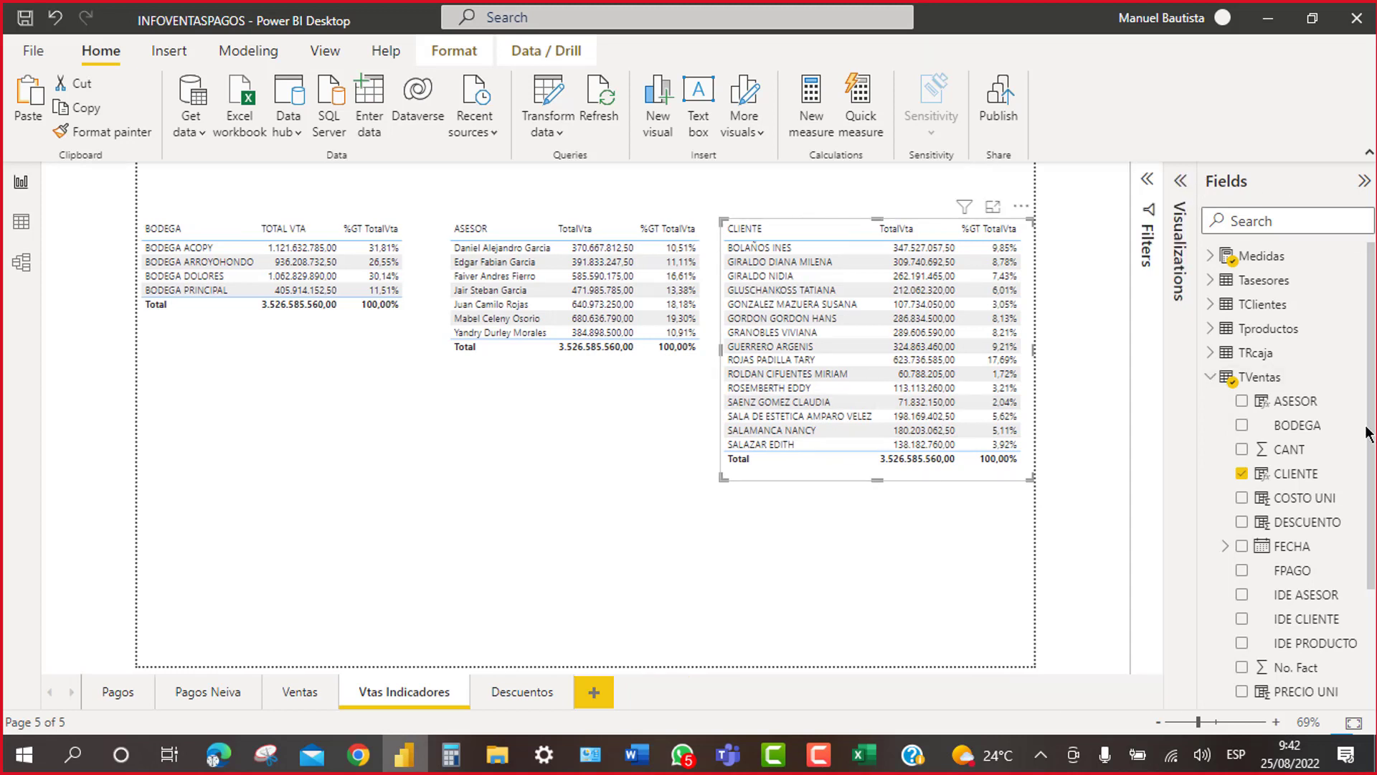
pyautogui.click(1363, 183)
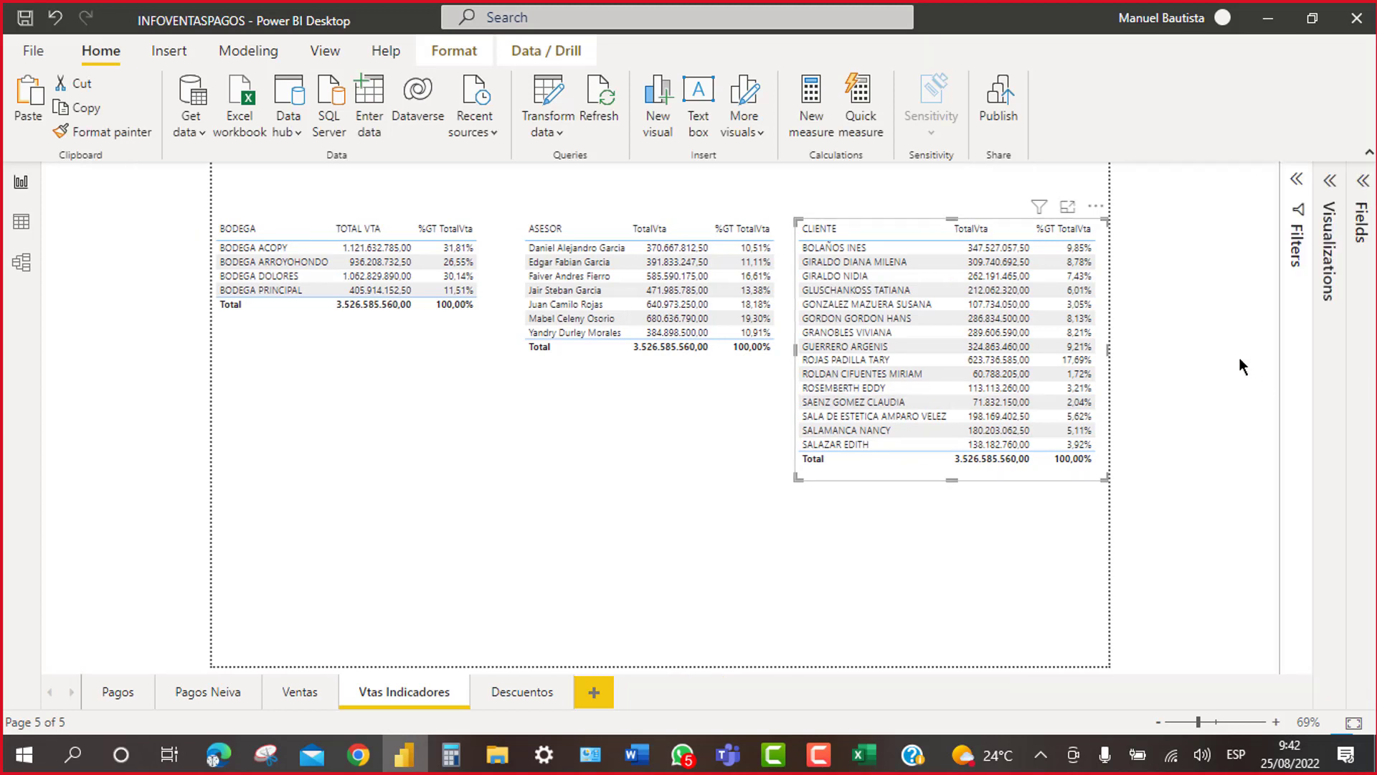
pyautogui.click(1297, 183)
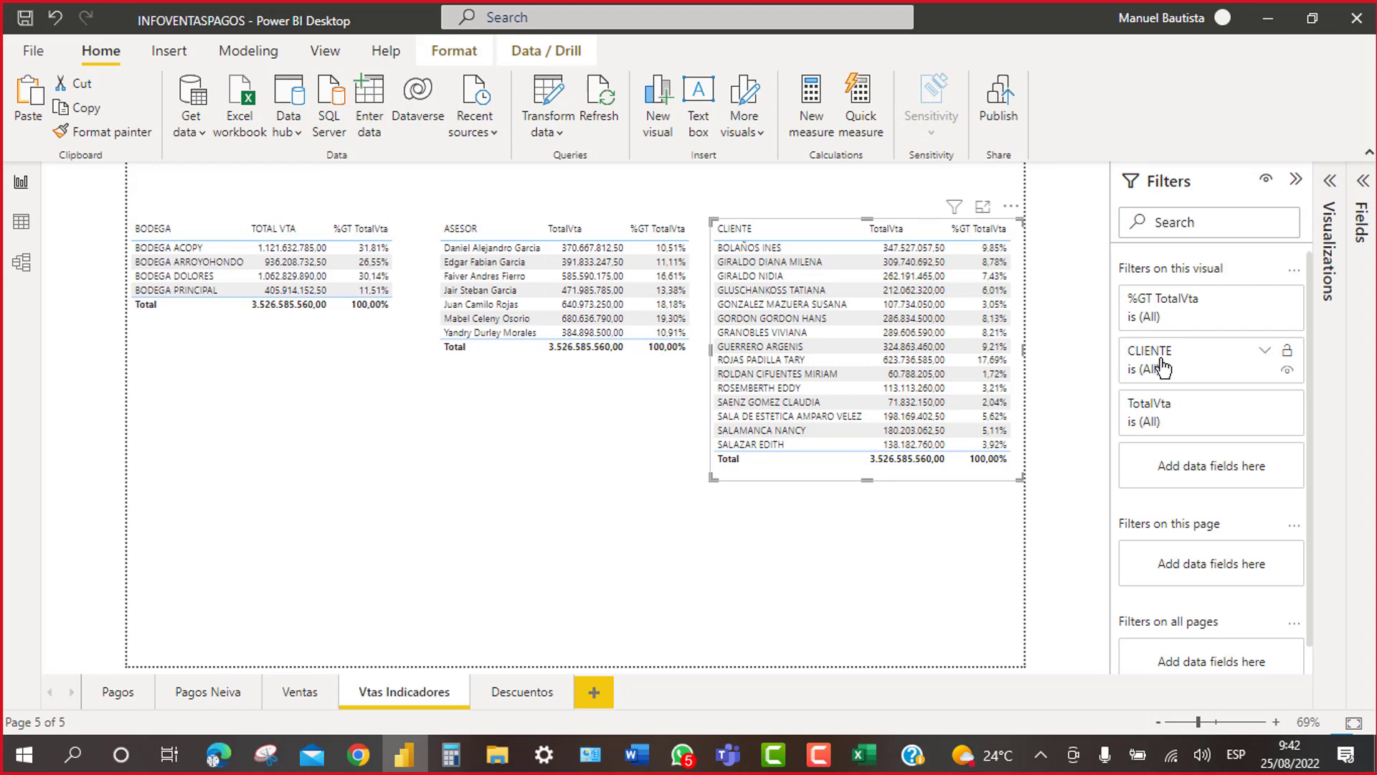
# Step: Check the %GT TotalVta filter's operators, then expand the CLIENTE filter's filter-type list
pyautogui.click(1154, 332)
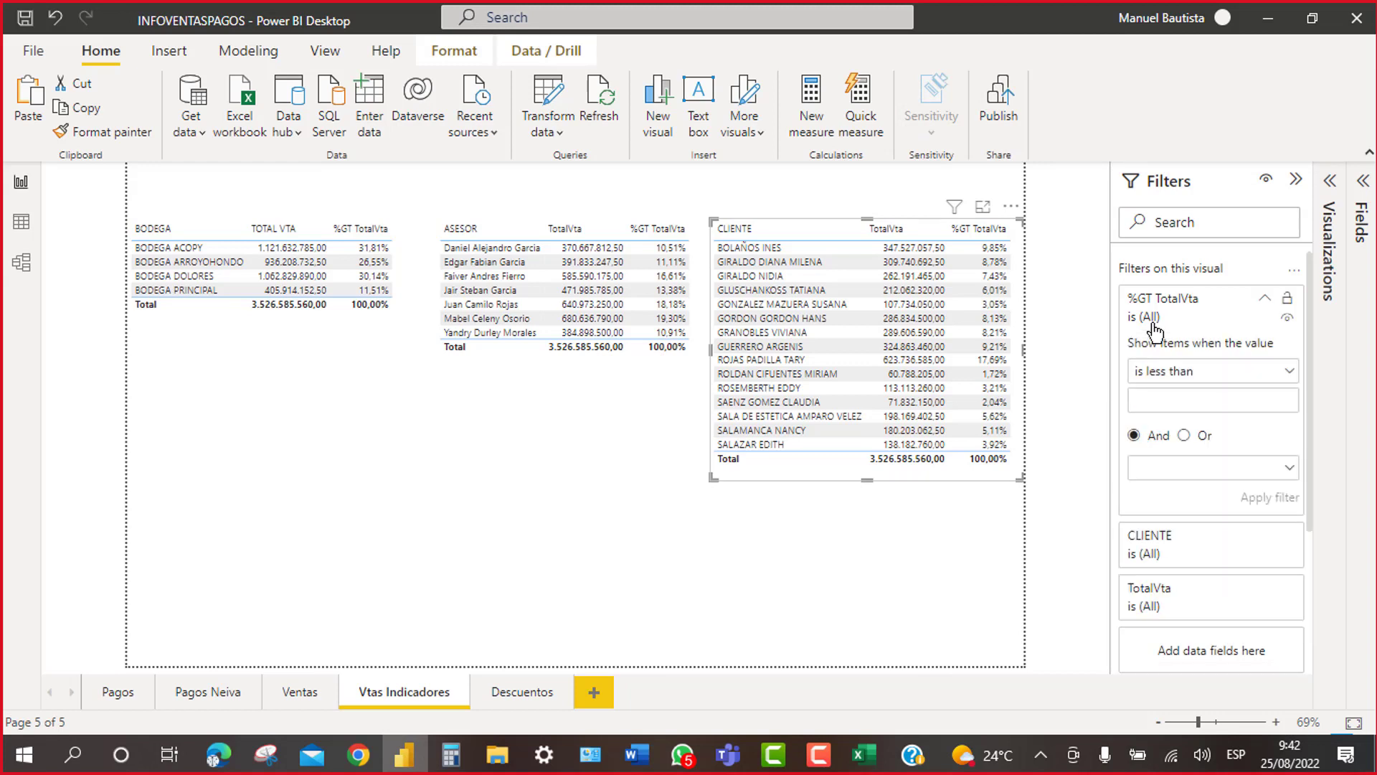
pyautogui.click(1292, 377)
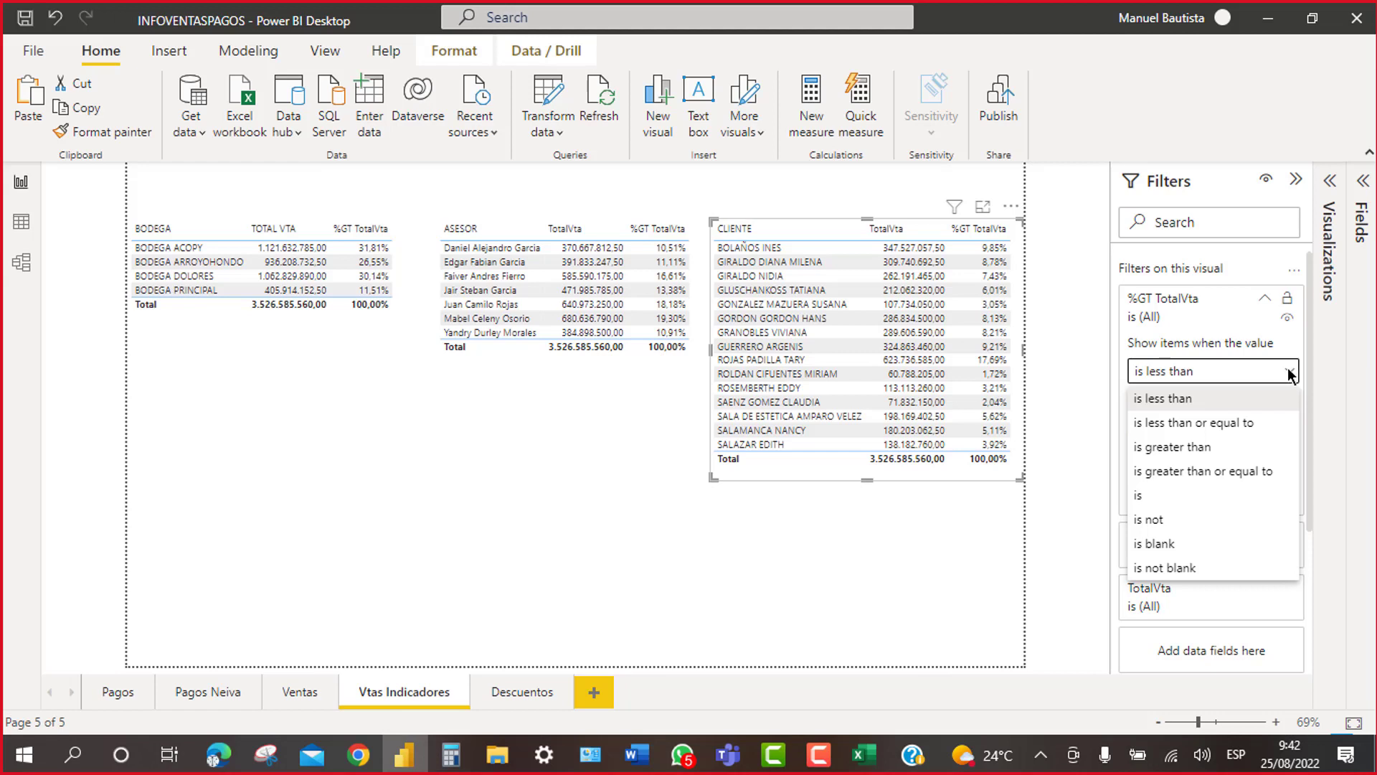
pyautogui.click(1289, 374)
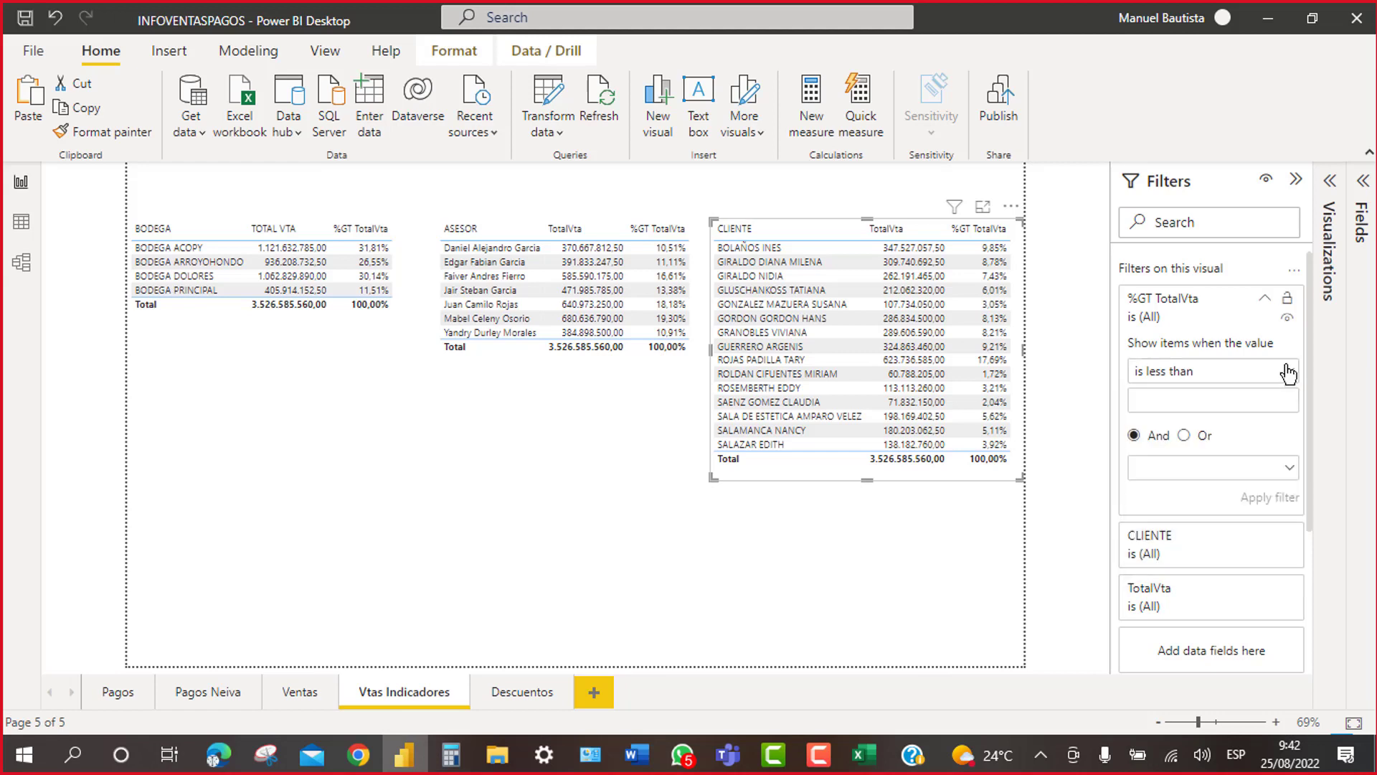
pyautogui.click(1266, 299)
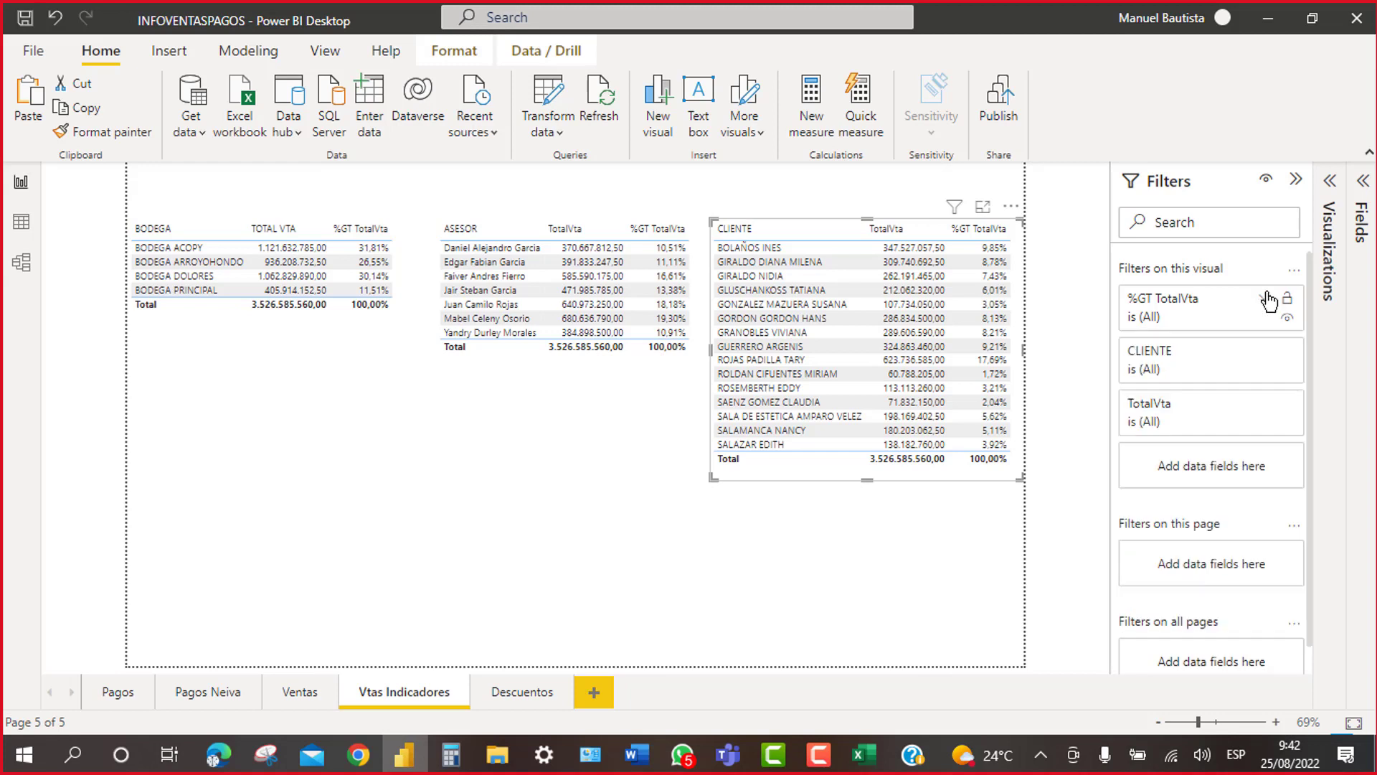
pyautogui.click(1150, 375)
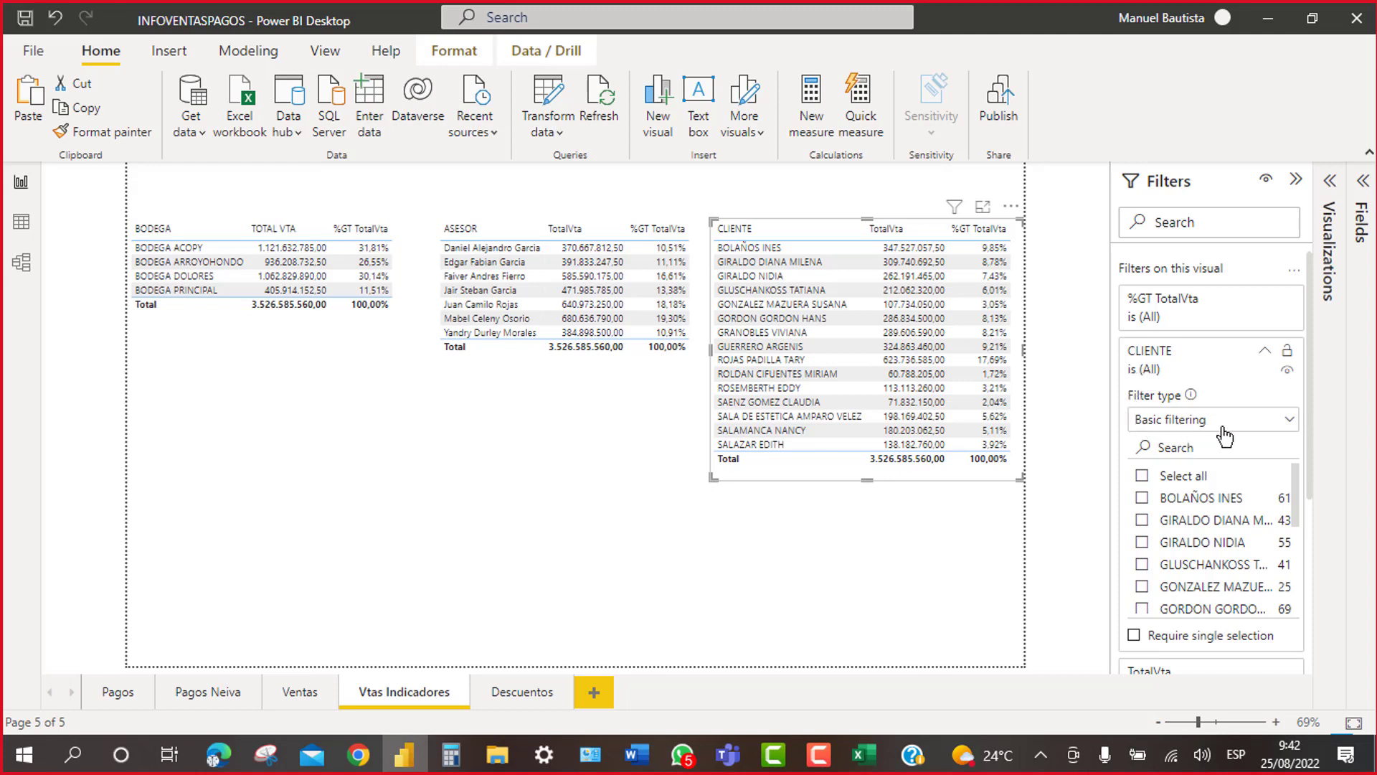
pyautogui.click(1292, 423)
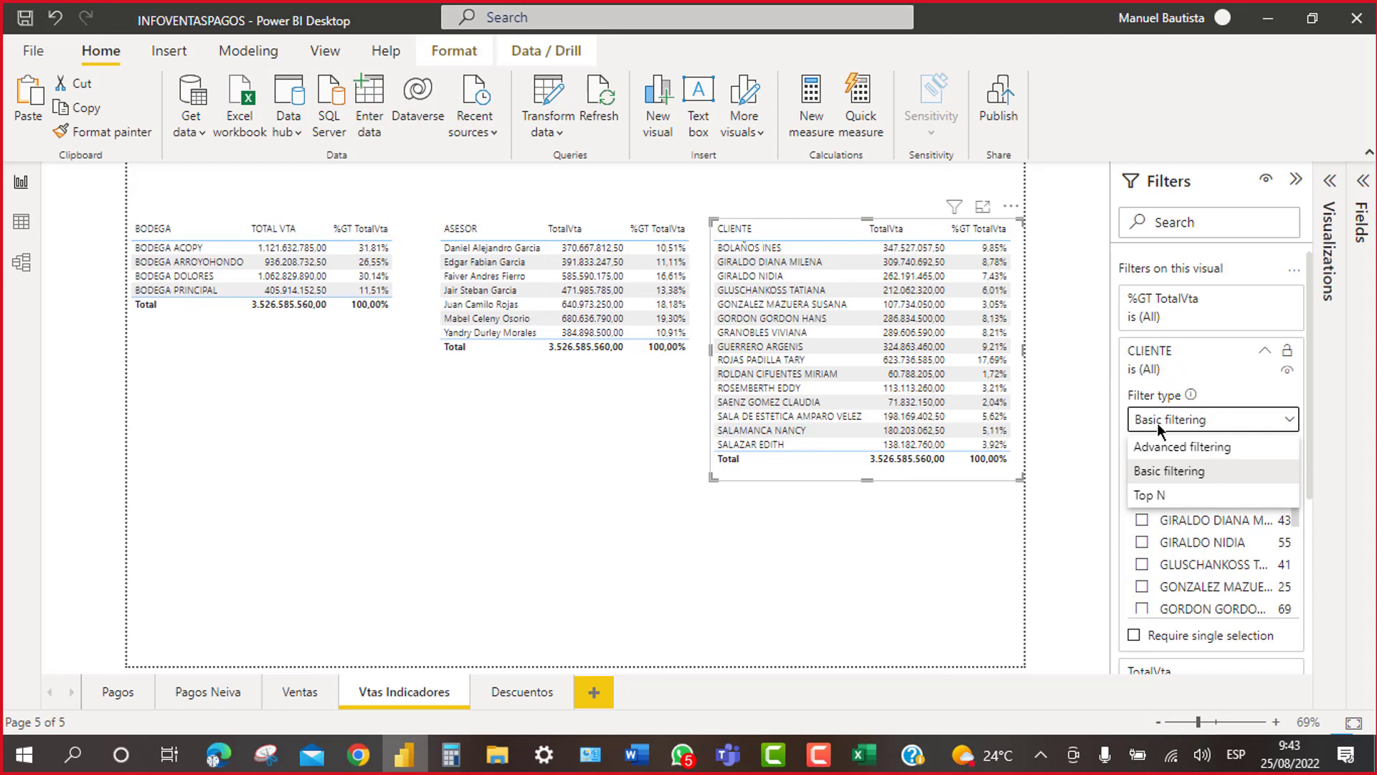
# Step: Switch the CLIENTE filter type to Top N and show the top 5
pyautogui.click(1290, 419)
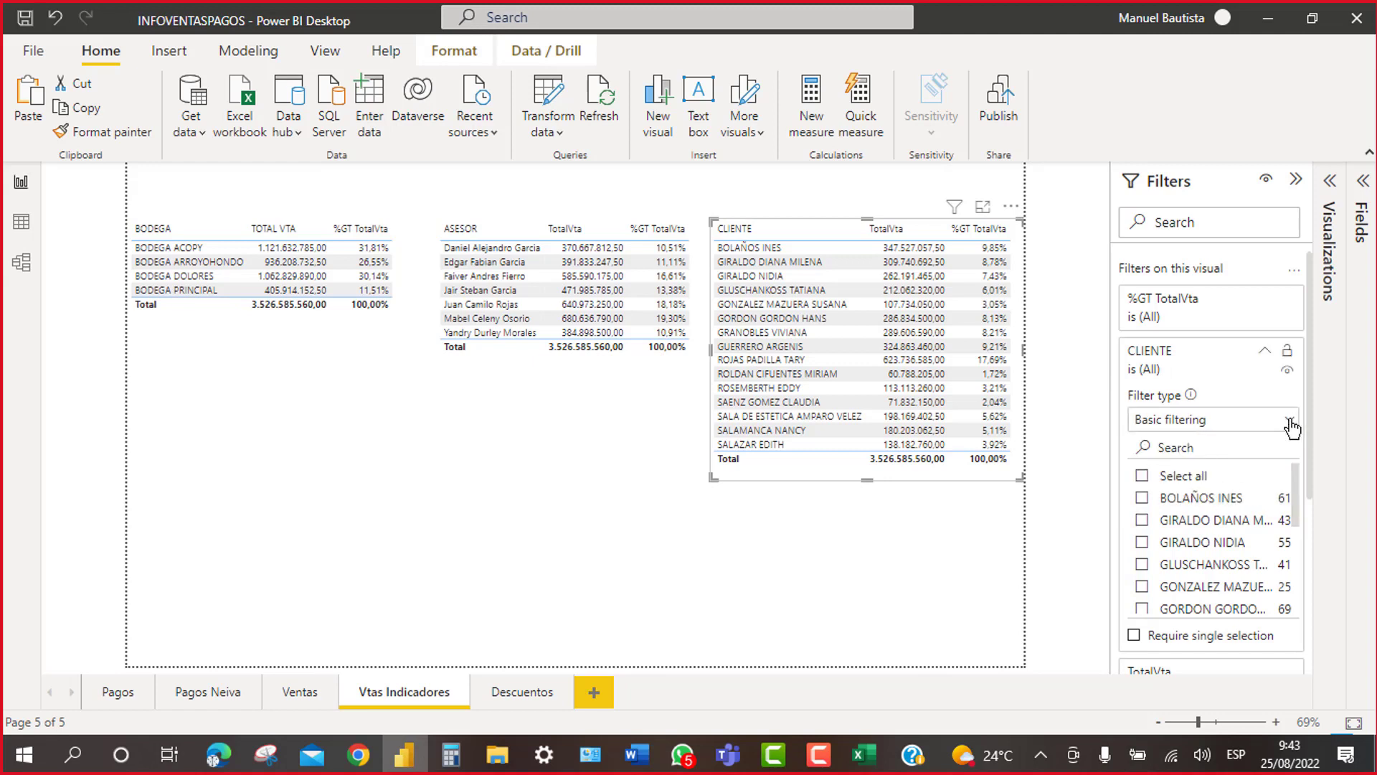
pyautogui.click(1290, 423)
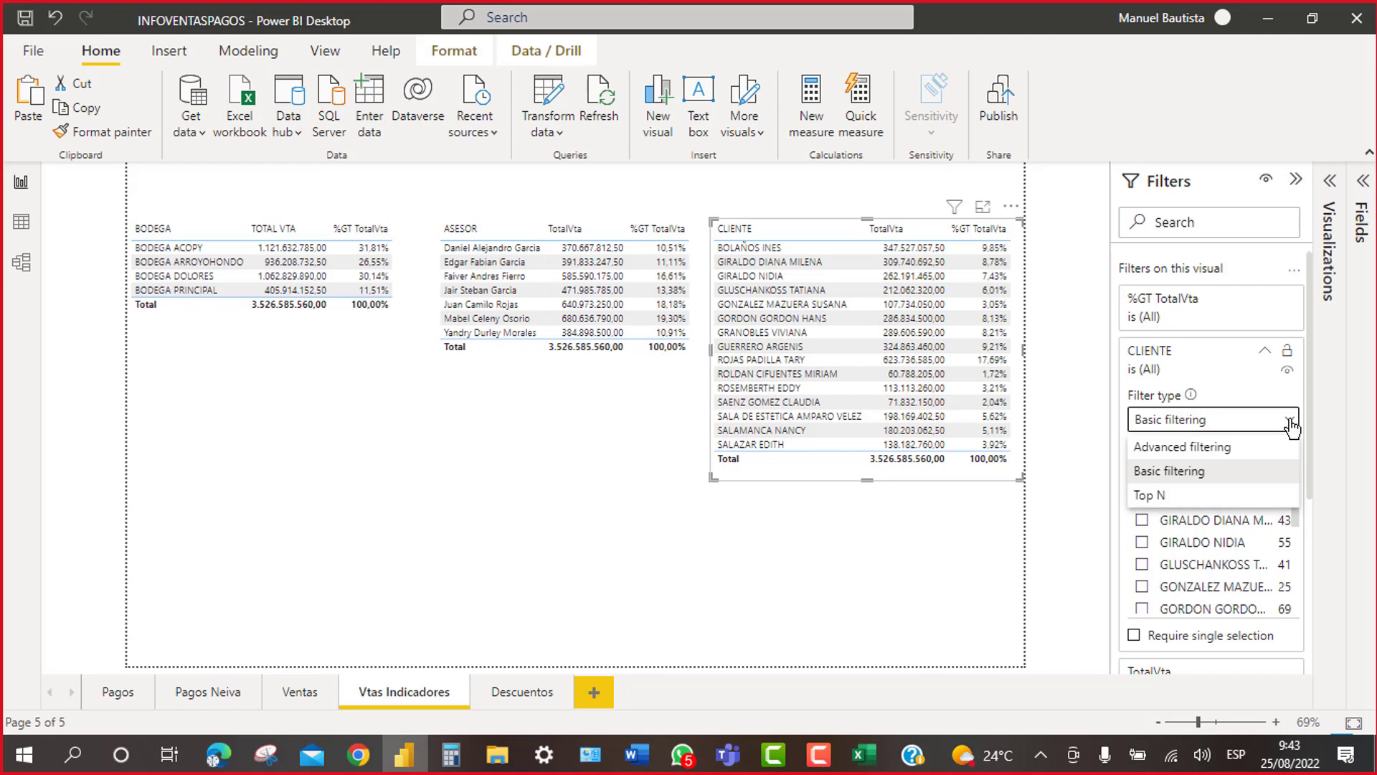
pyautogui.click(1148, 495)
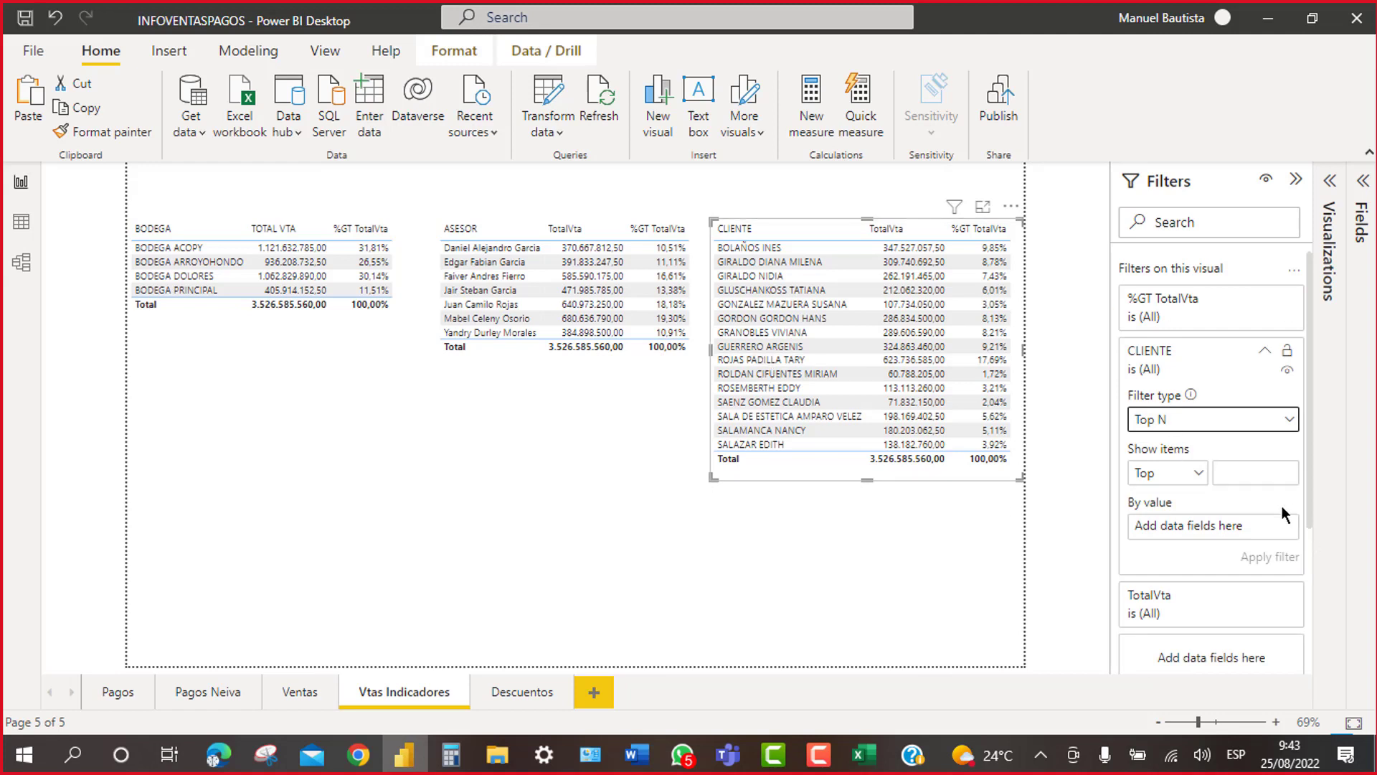
pyautogui.click(1244, 474)
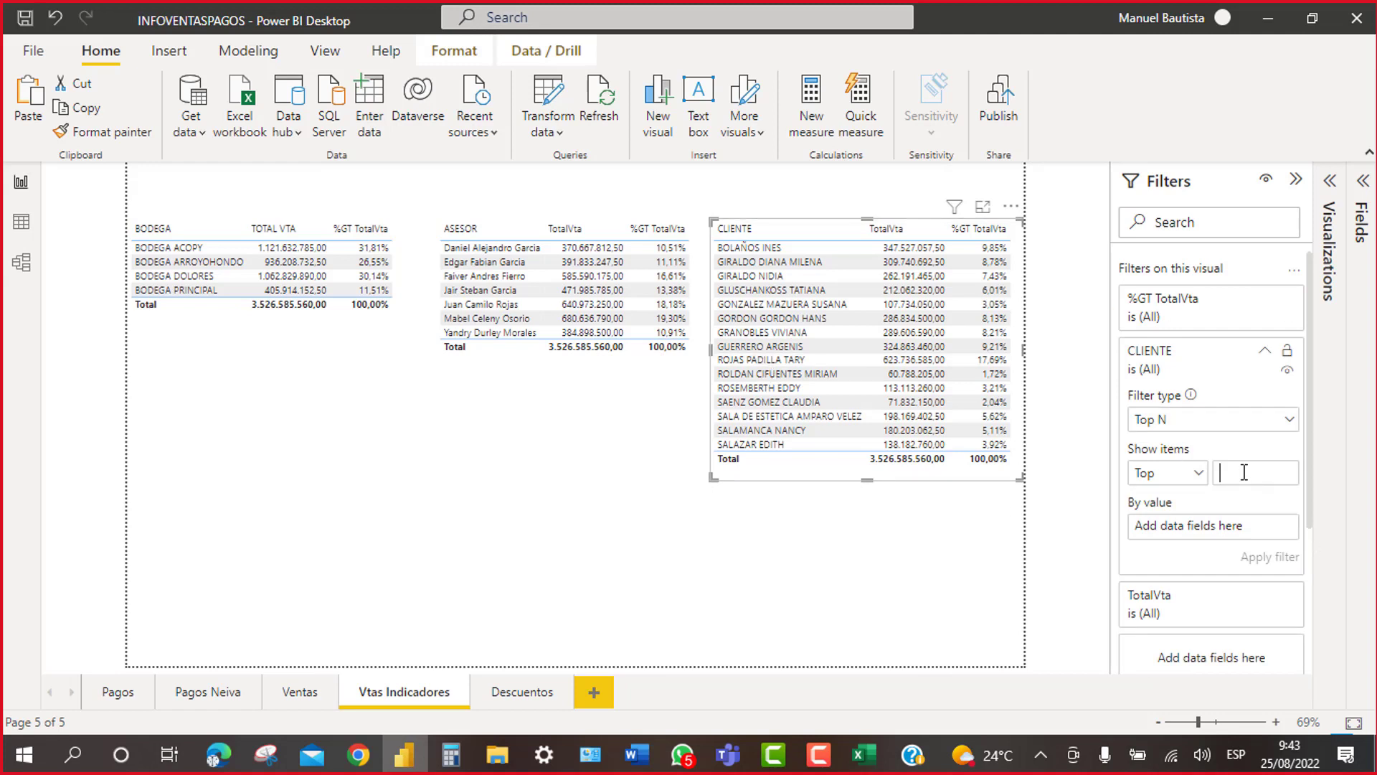
pyautogui.write('5')
# Step: Rank clients by TotalVta, apply the filter, and shorten the CLIENTE table to five rows
pyautogui.click(1361, 211)
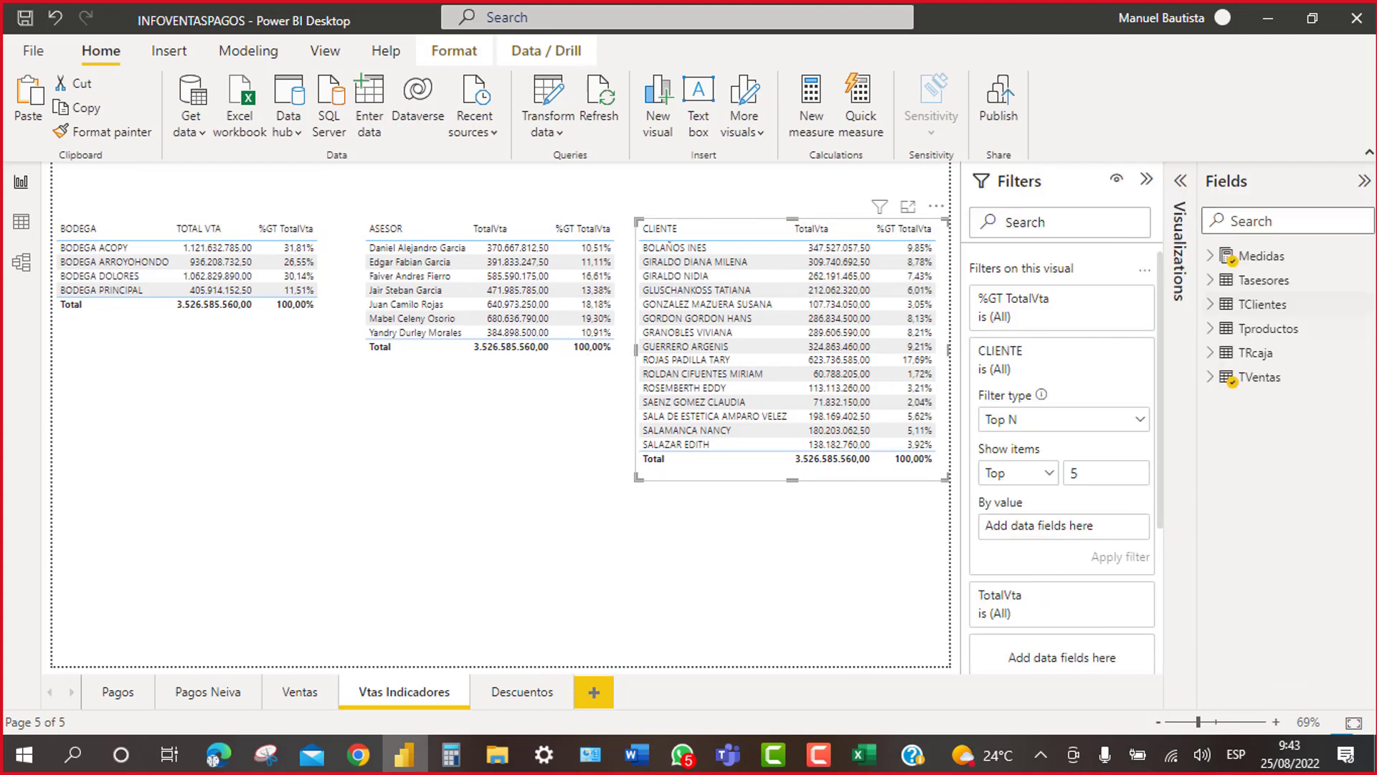
pyautogui.click(1211, 257)
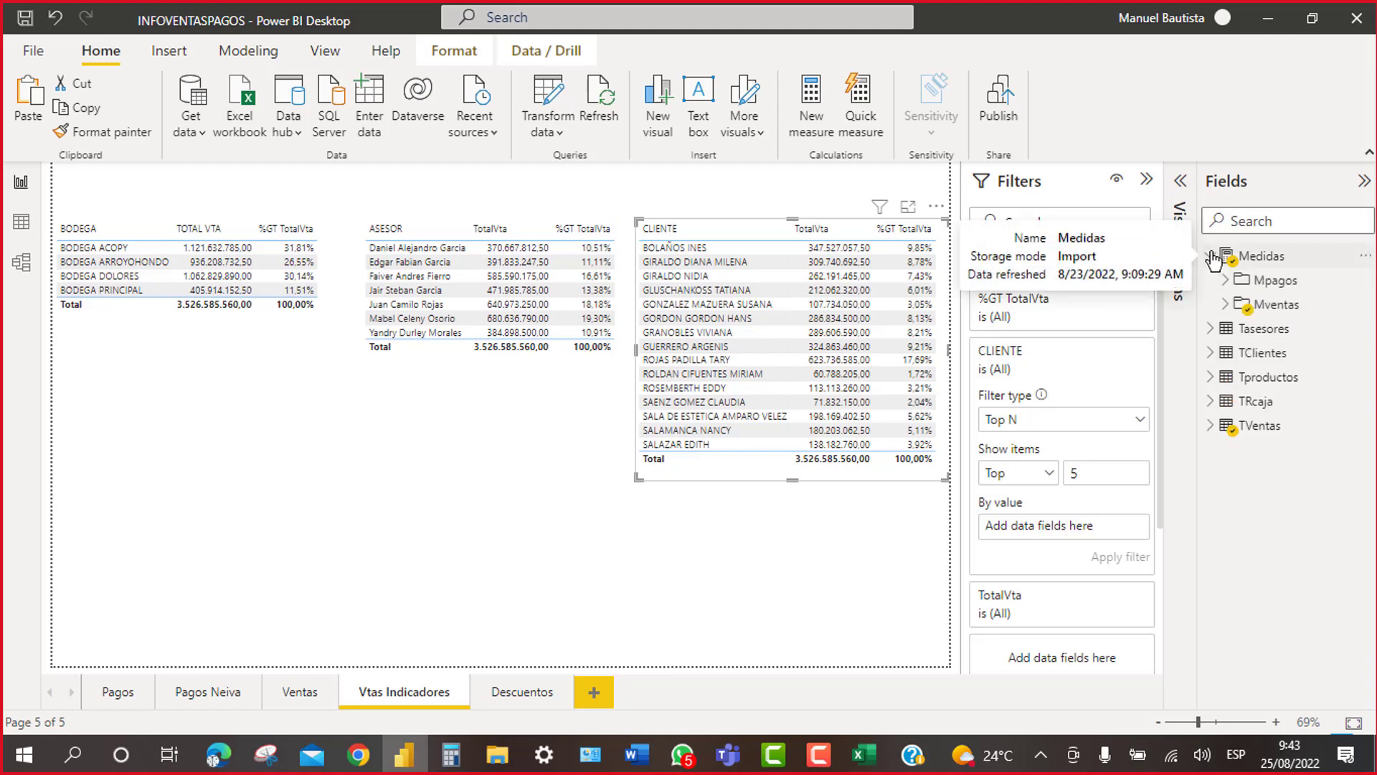
pyautogui.click(1226, 306)
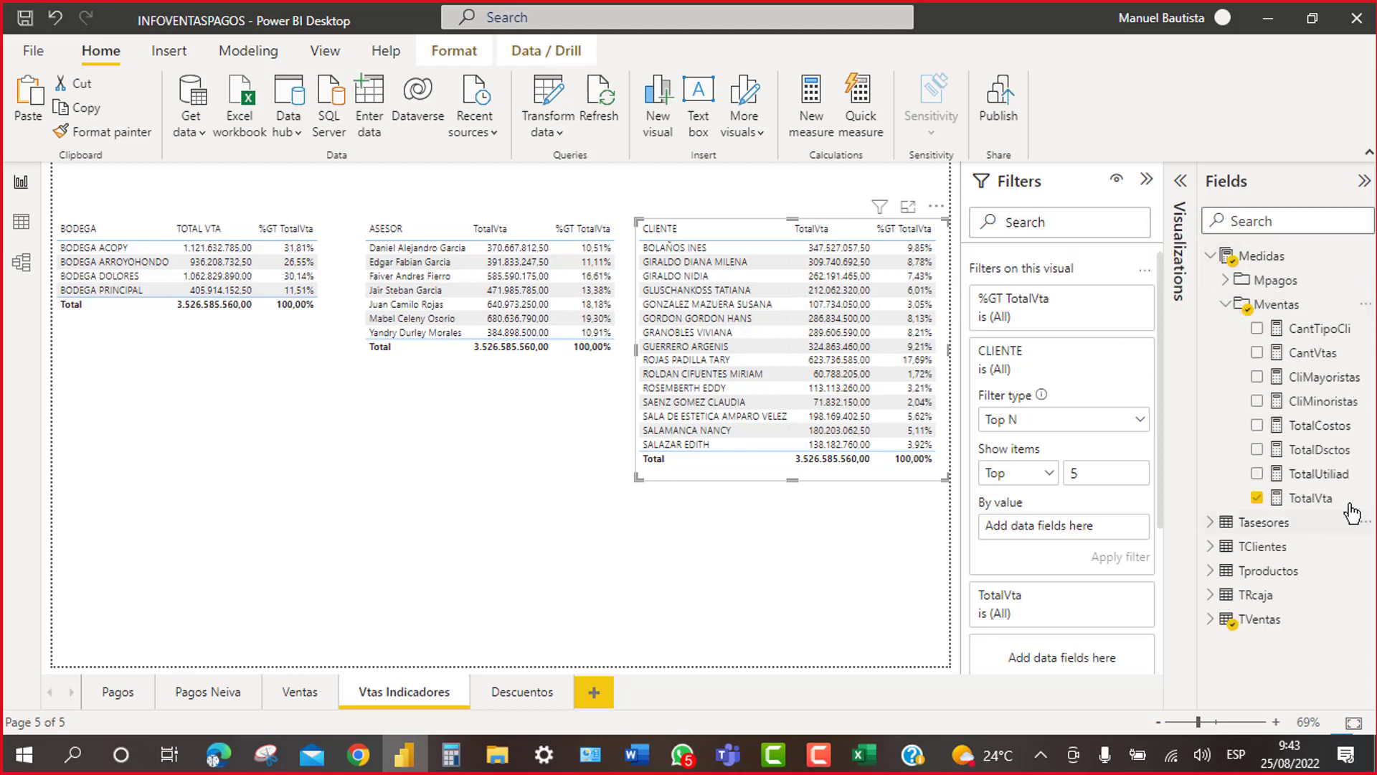
pyautogui.moveTo(1325, 500); pyautogui.dragTo(1085, 529)
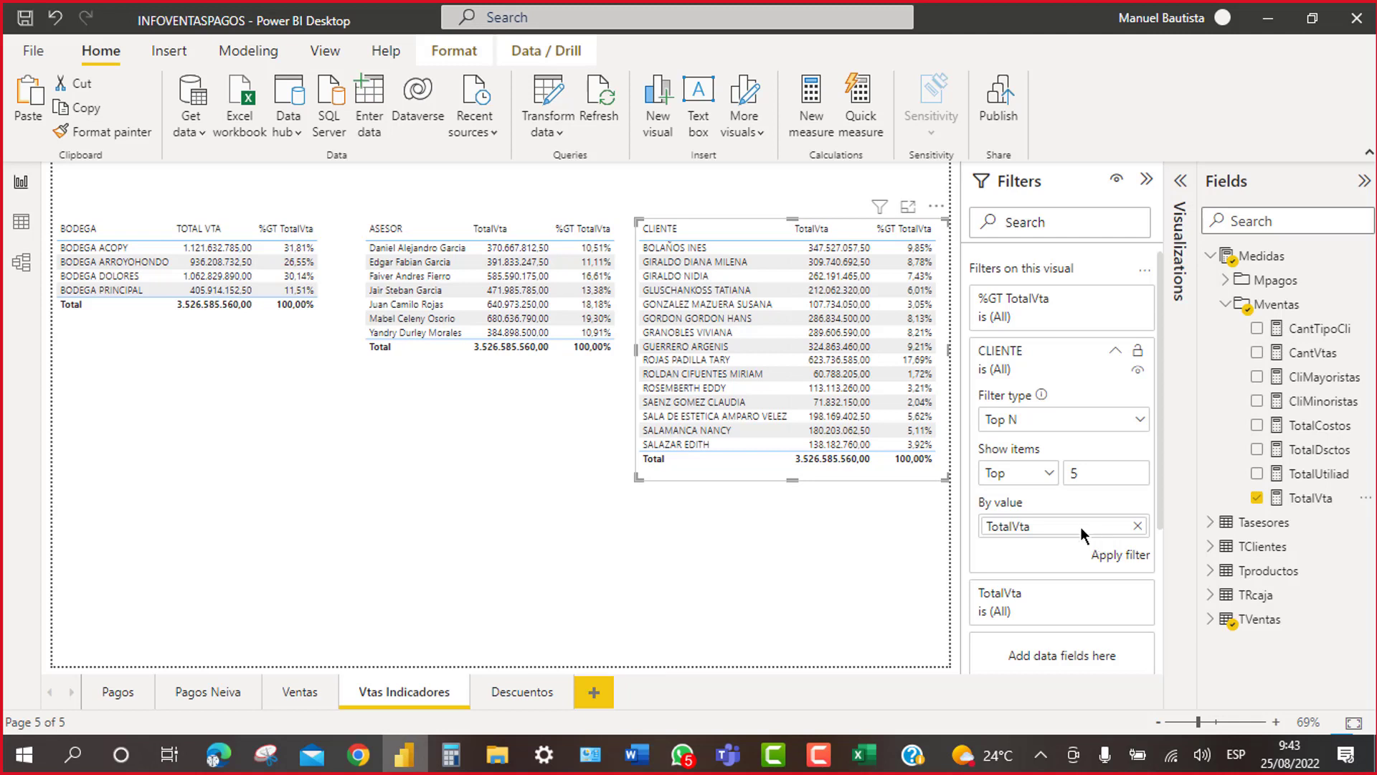
pyautogui.click(1121, 555)
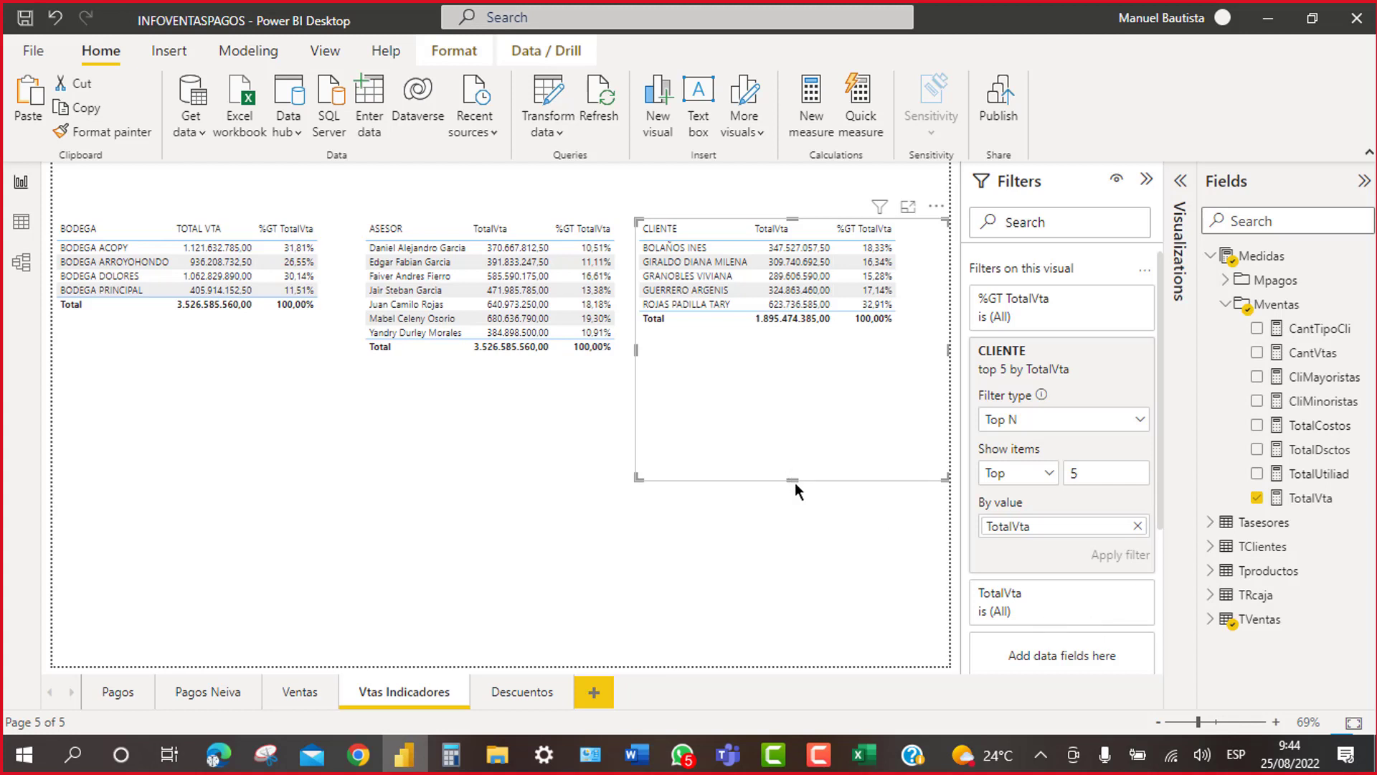
pyautogui.moveTo(793, 480); pyautogui.dragTo(824, 350)
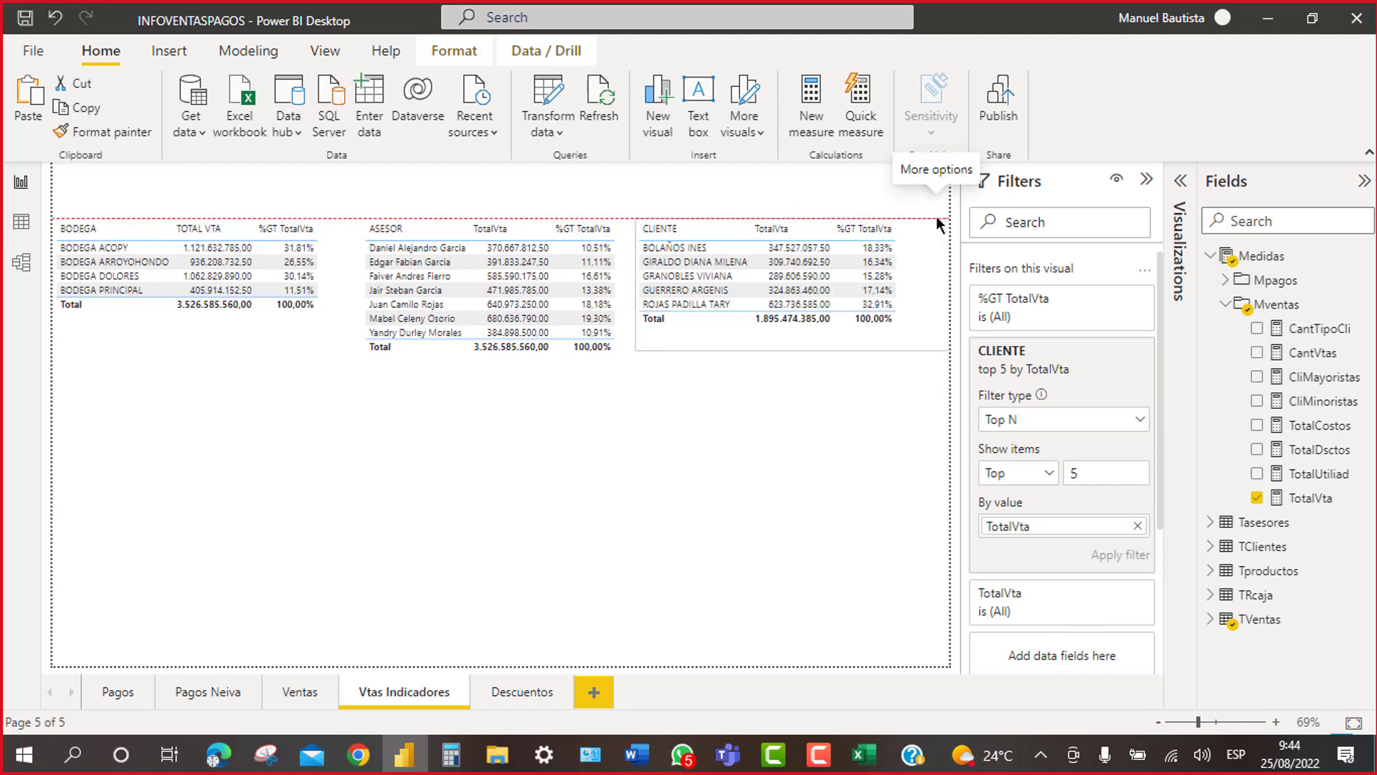
pyautogui.moveTo(936, 205); pyautogui.dragTo(936, 217)
# Step: Drop the top-5 CLIENTE table slightly lower beside BODEGA and ASESOR, then deselect it
pyautogui.click(846, 506)
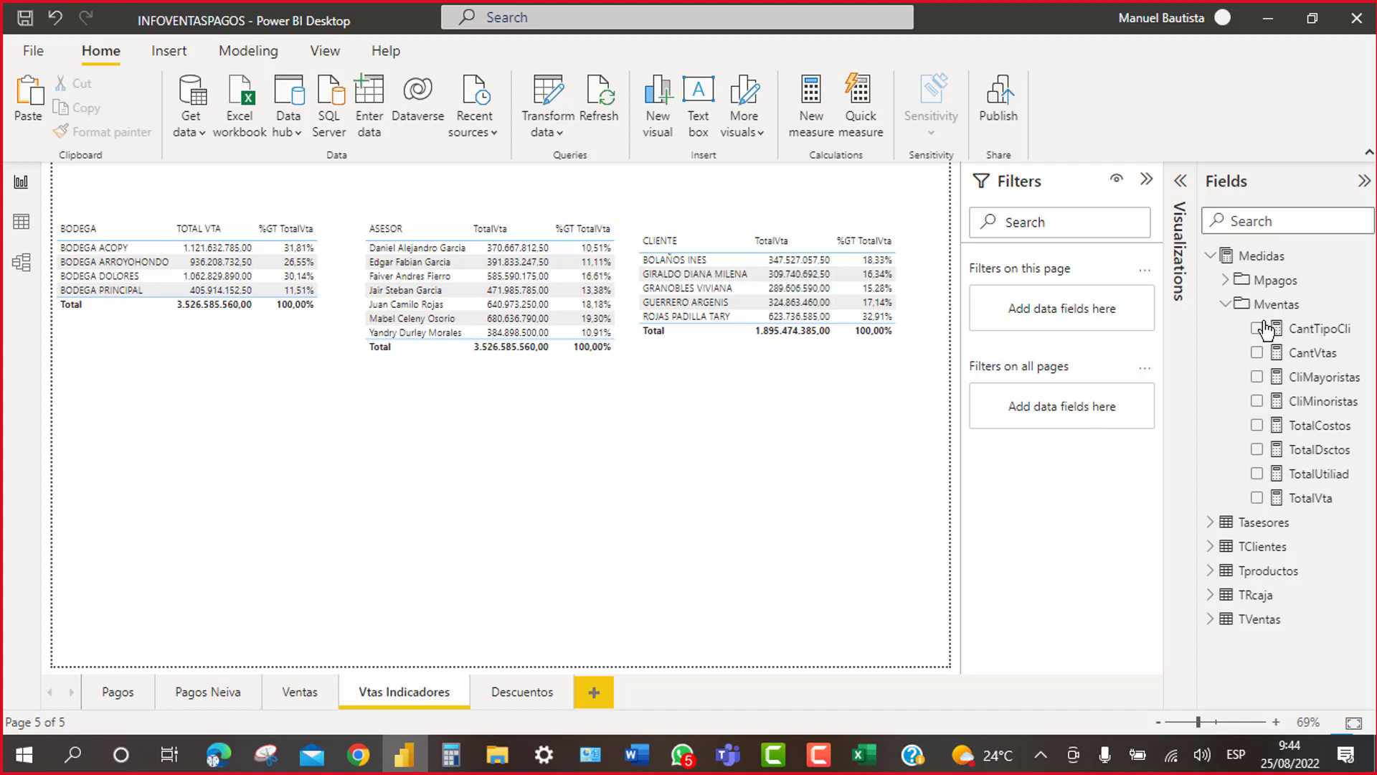
pyautogui.click(1363, 180)
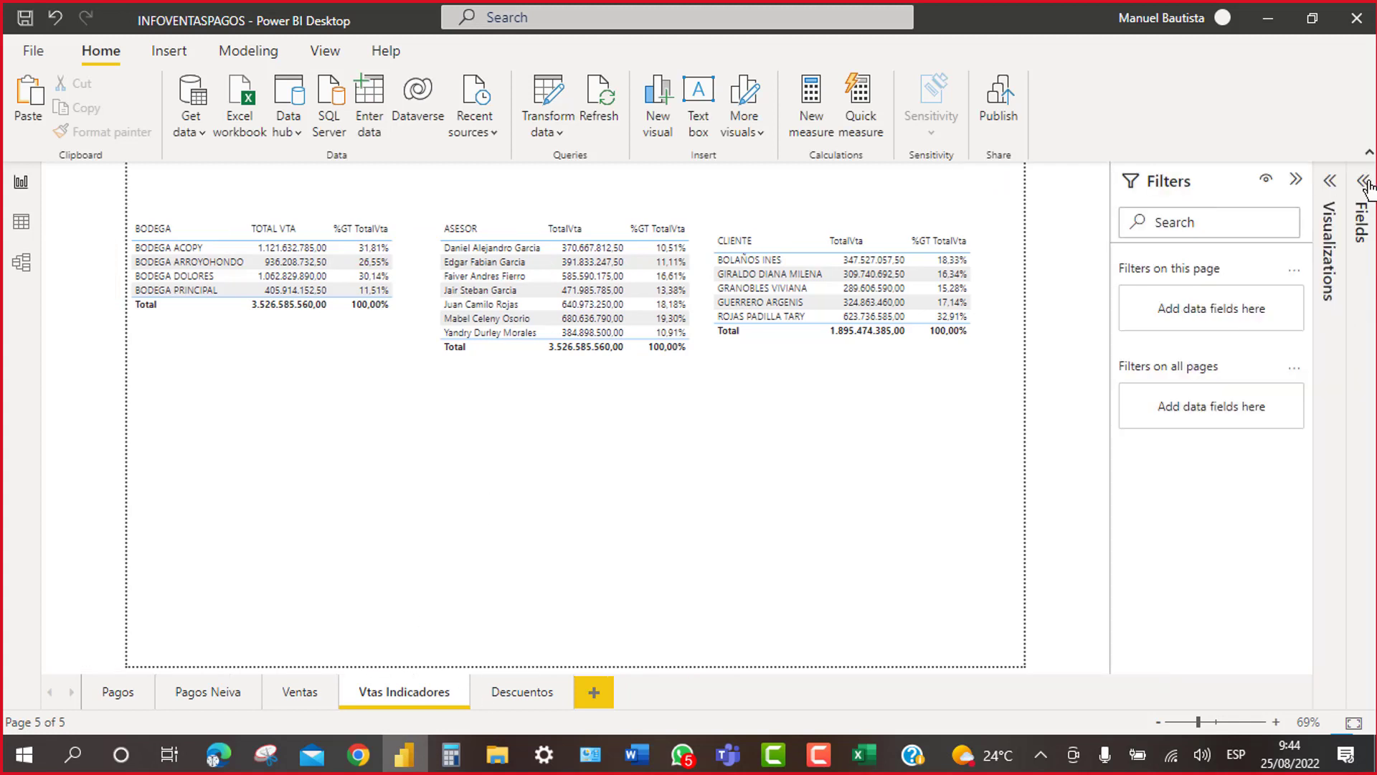
pyautogui.click(1364, 180)
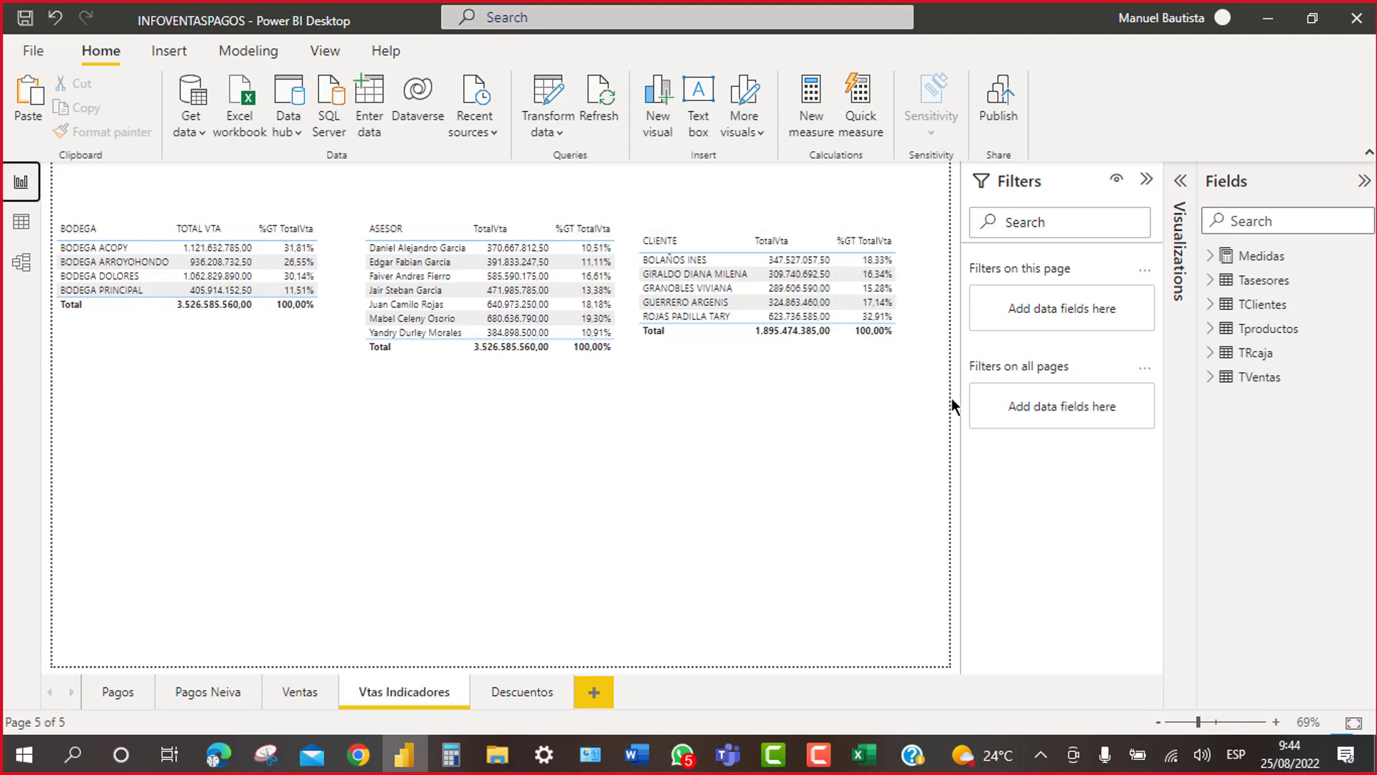
# Step: Add a new empty table visual to the page and hide the side panes to widen the canvas
pyautogui.click(1363, 182)
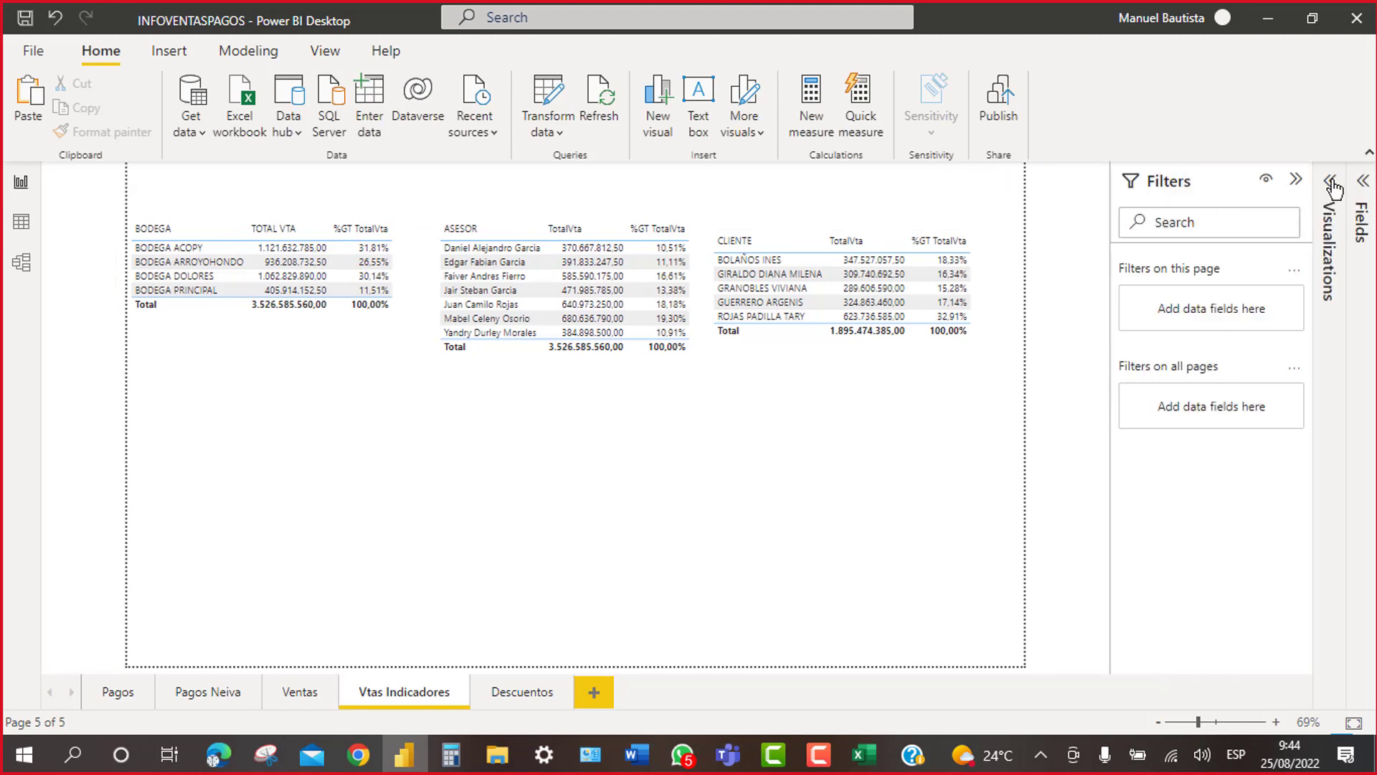
pyautogui.click(1331, 184)
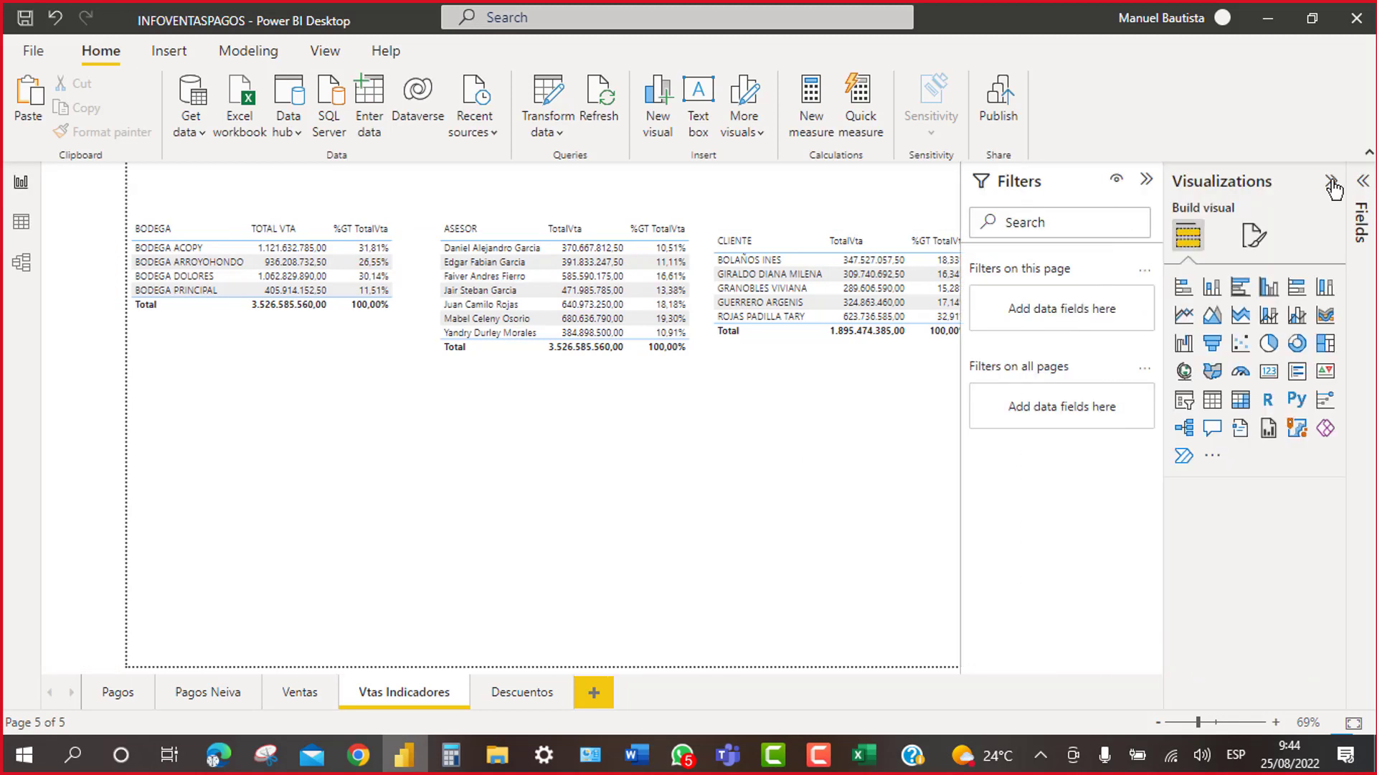
pyautogui.click(1212, 401)
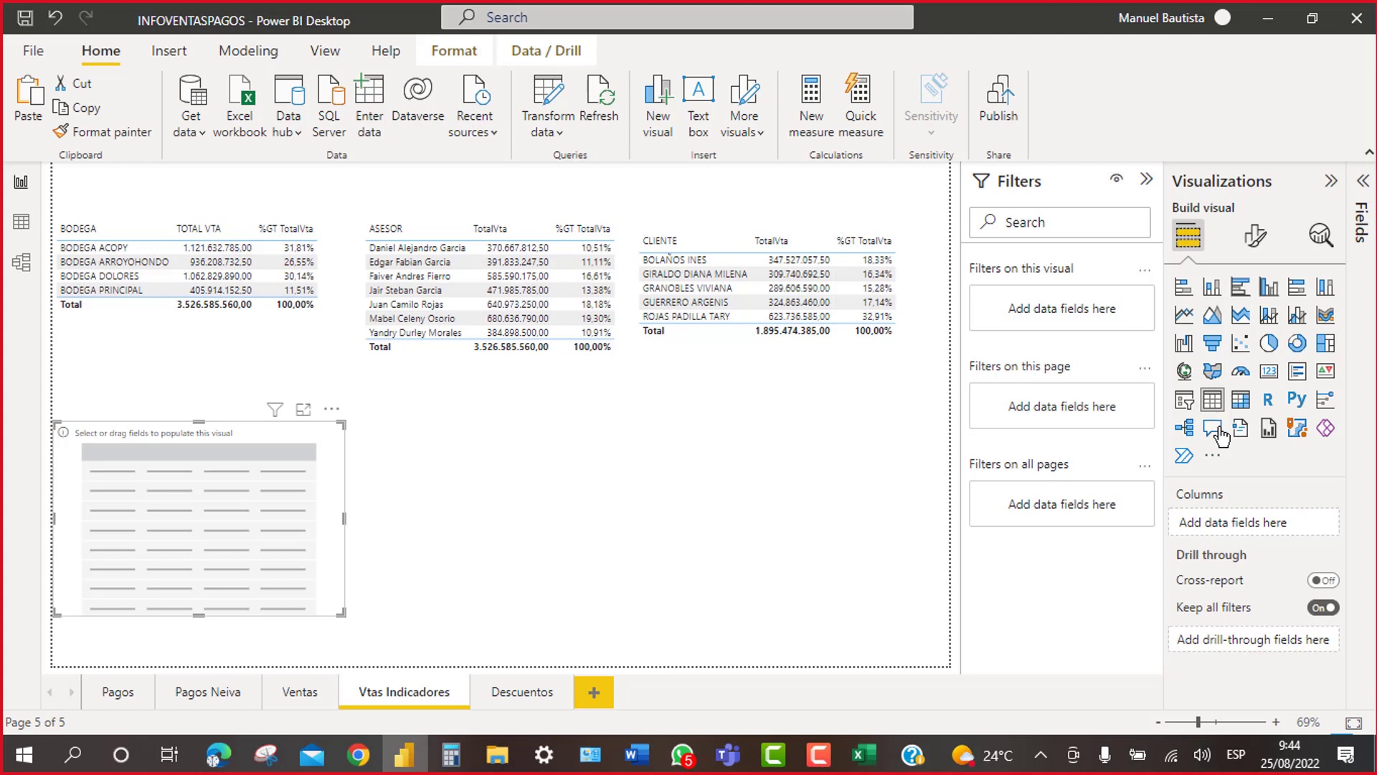
pyautogui.click(1332, 182)
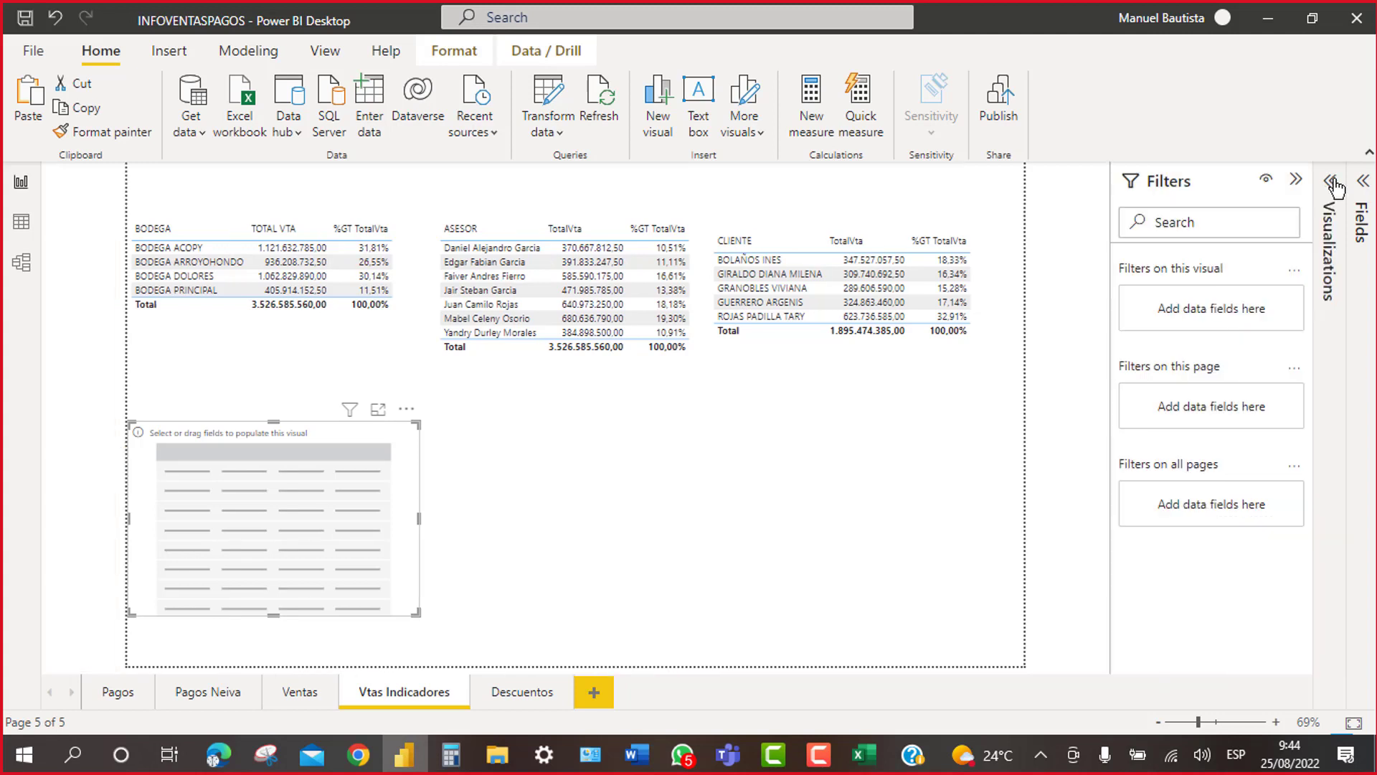
pyautogui.click(1295, 179)
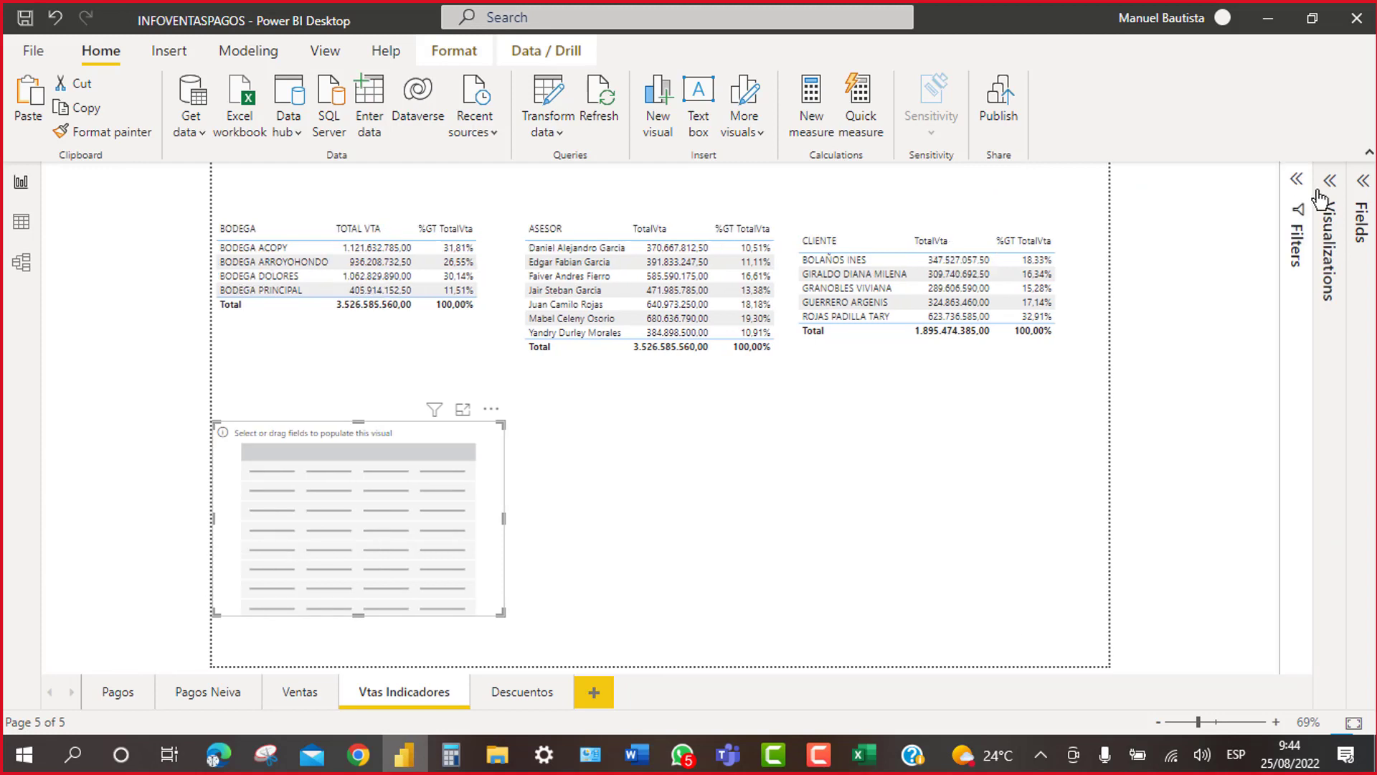
# Step: Browse the TVentas and Tproductos fields, then add TVentas PRODUCTO to the new table
pyautogui.click(1363, 181)
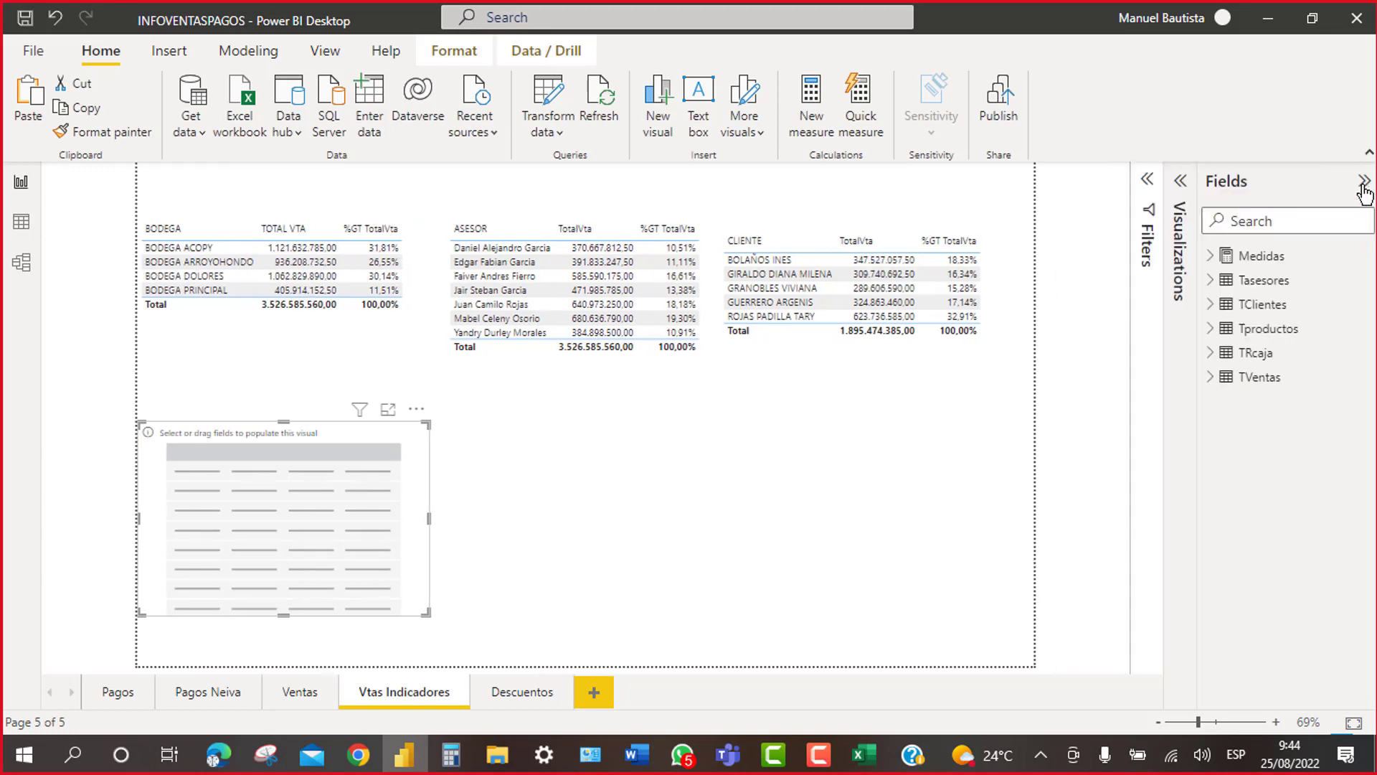
pyautogui.click(1212, 380)
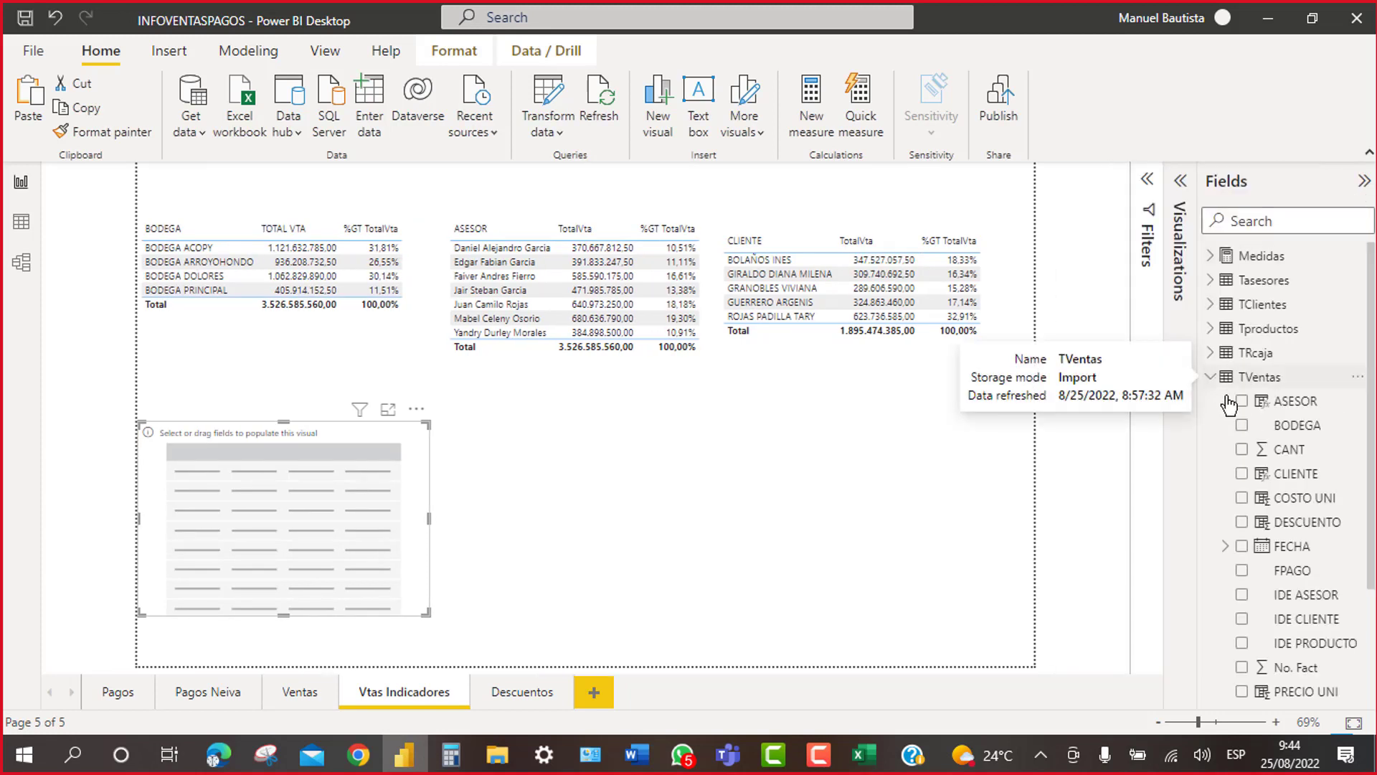
pyautogui.scroll(-3, 1262, 553)
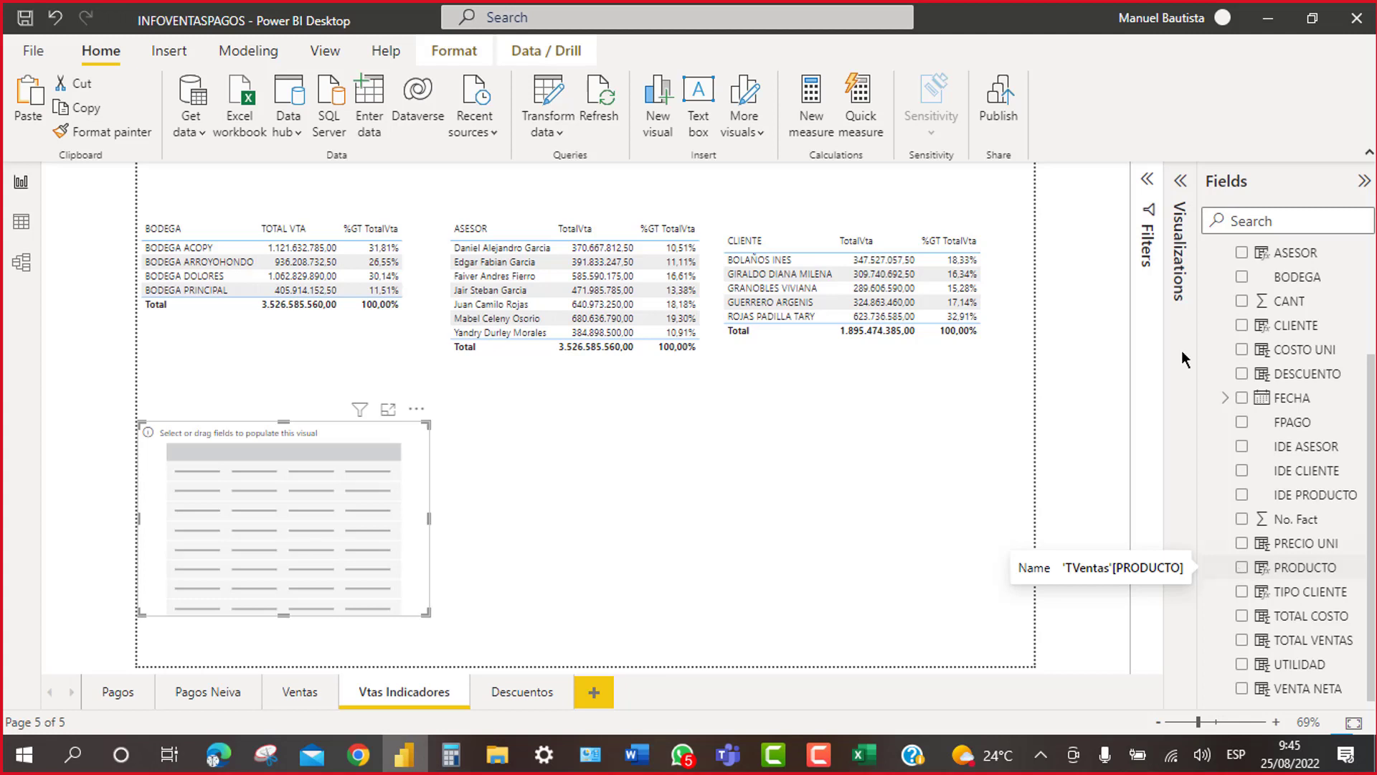
pyautogui.scroll(3, 1225, 373)
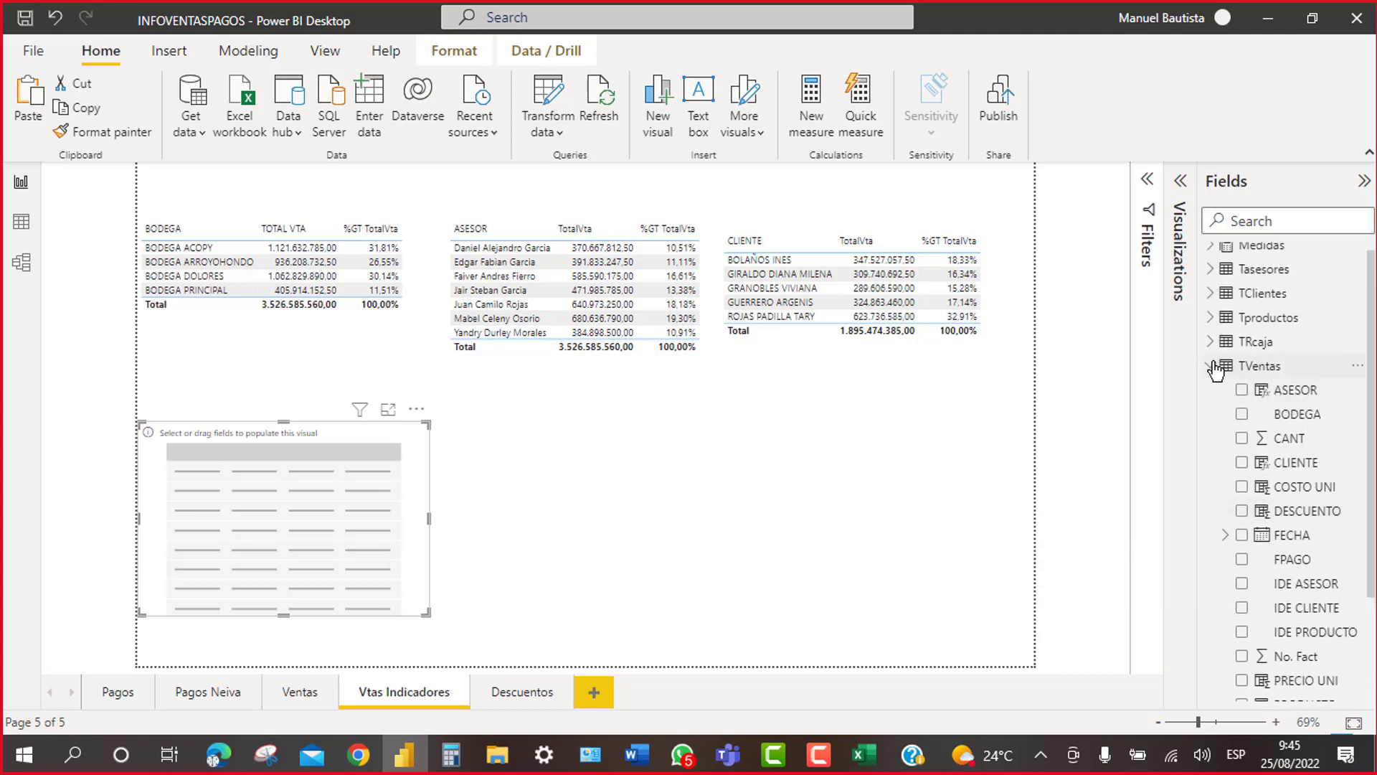
pyautogui.click(1225, 370)
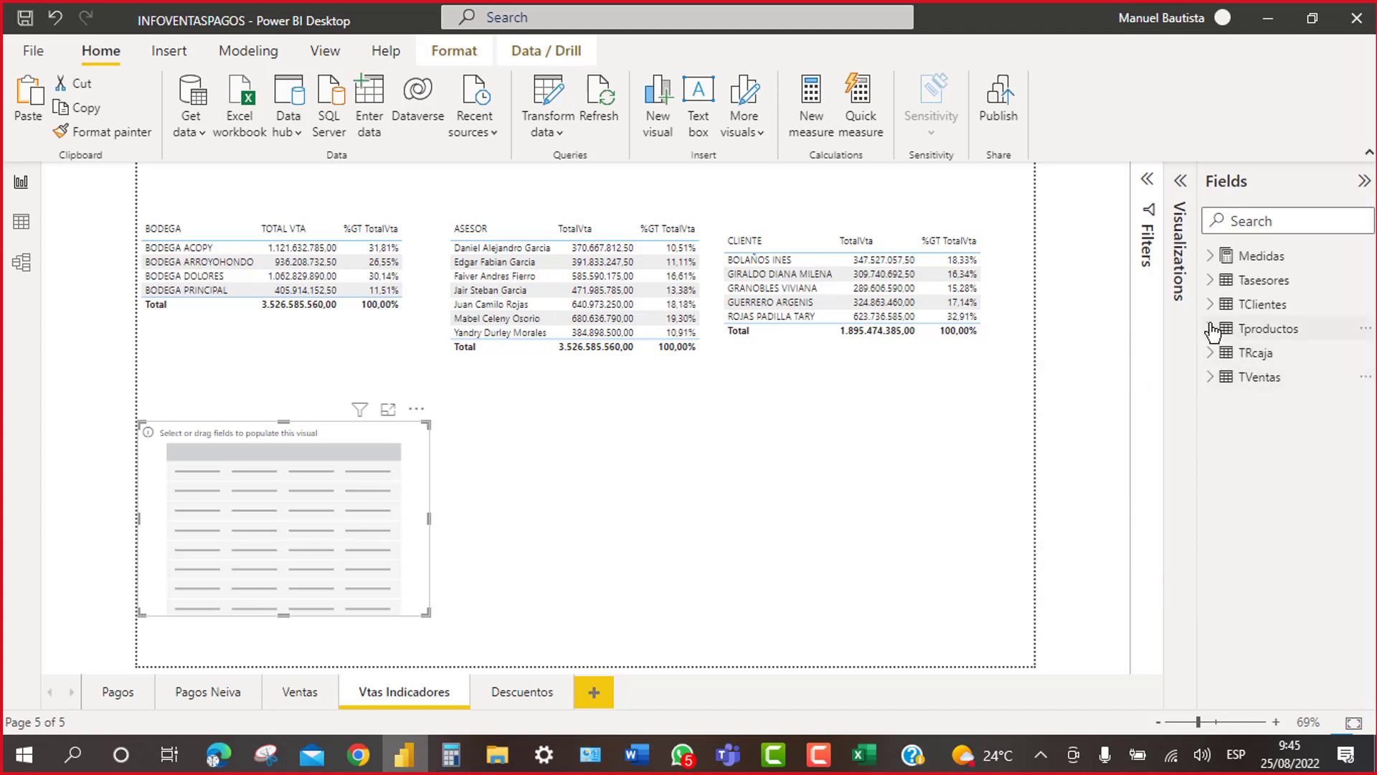
pyautogui.click(1212, 329)
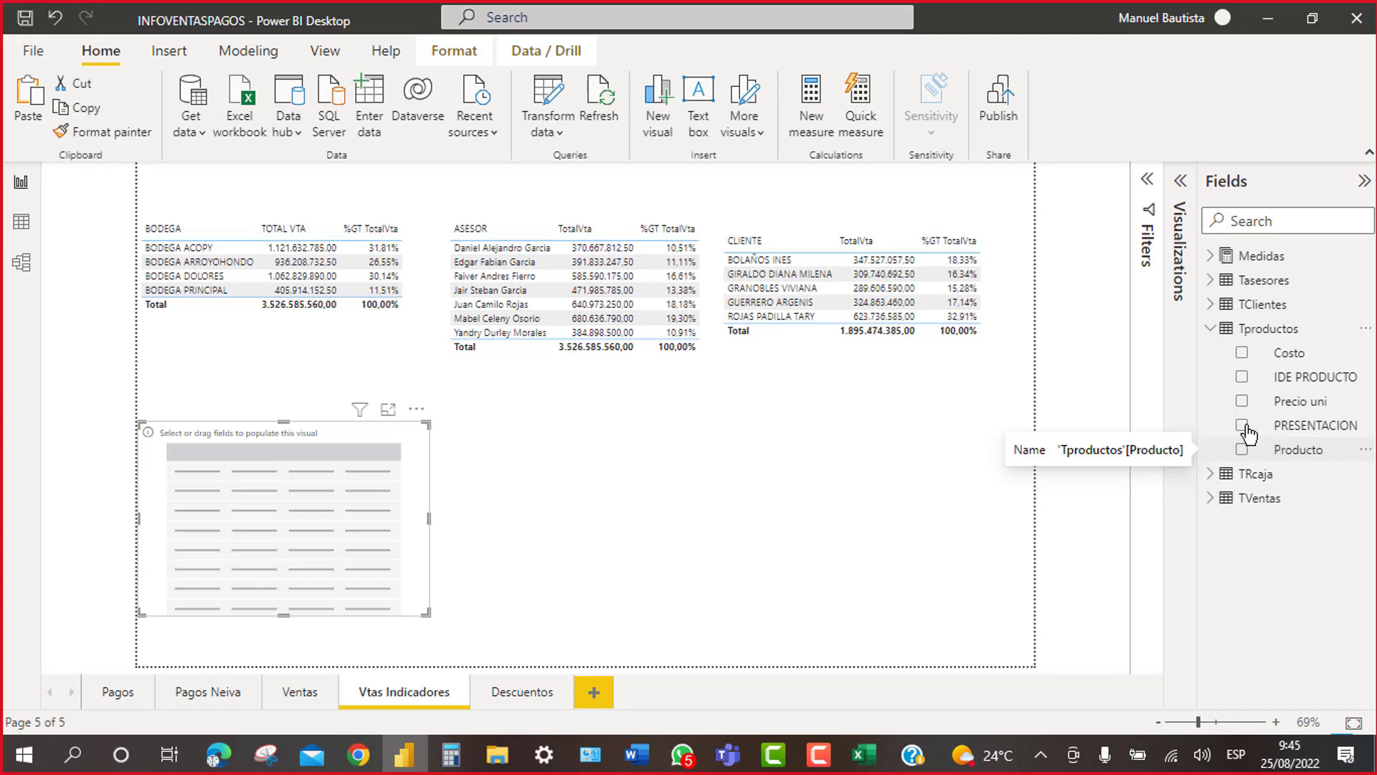
pyautogui.click(1209, 332)
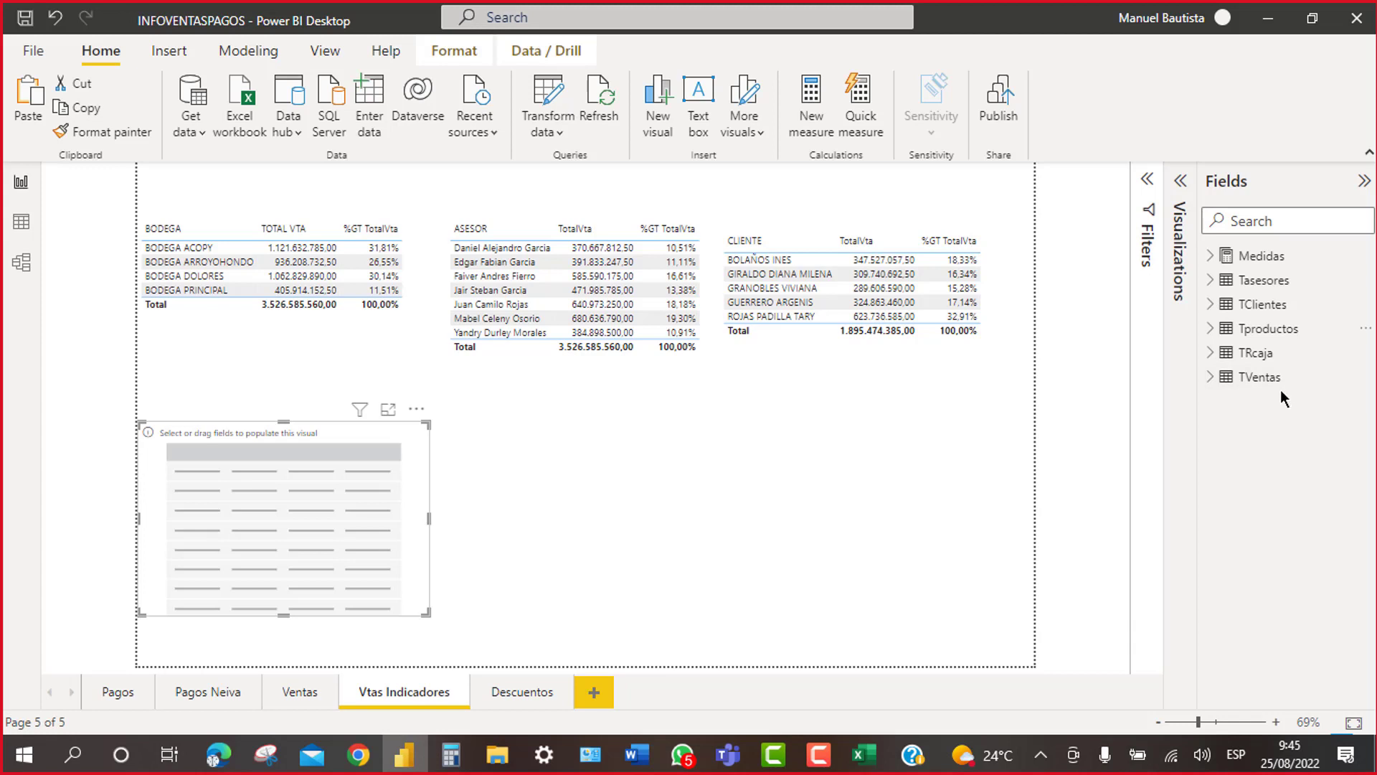
pyautogui.click(1212, 377)
pyautogui.moveTo(1371, 412); pyautogui.dragTo(1375, 544)
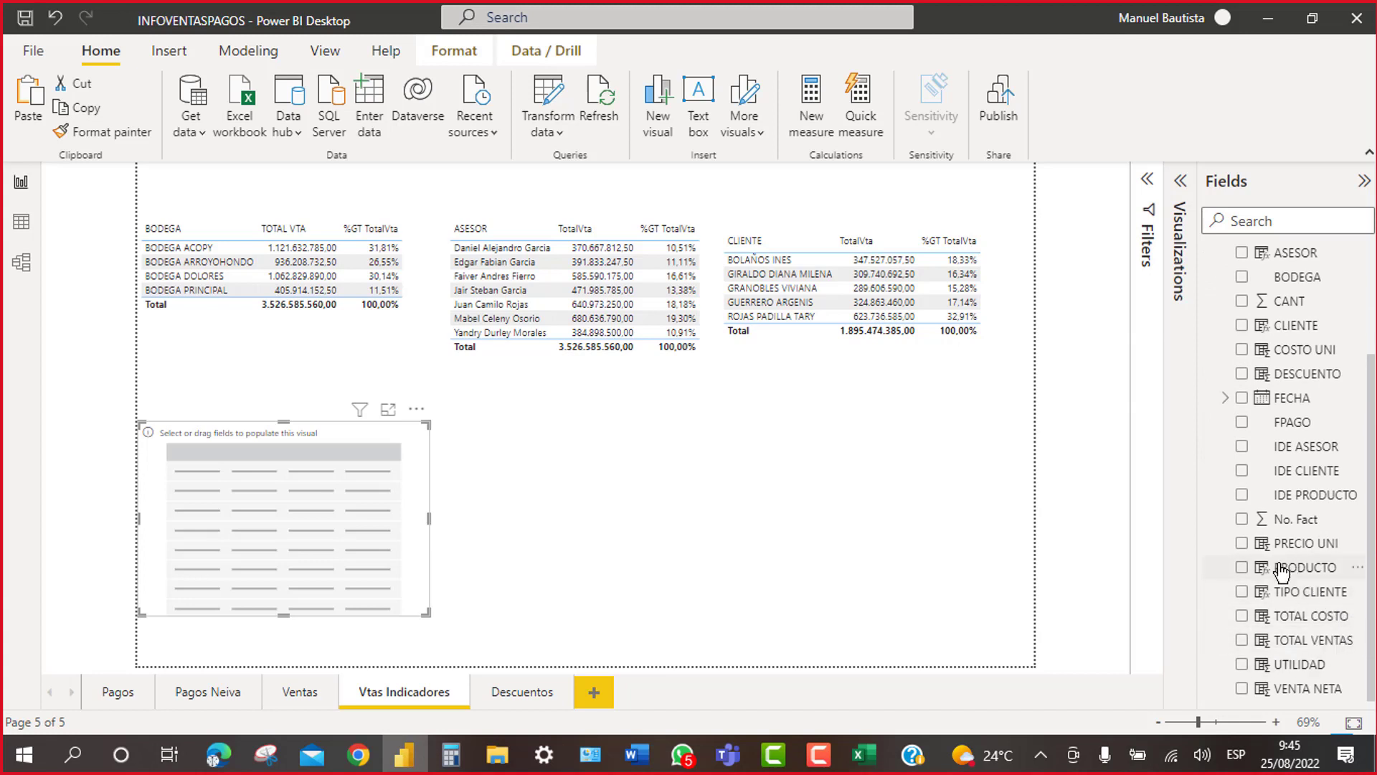
pyautogui.click(1242, 569)
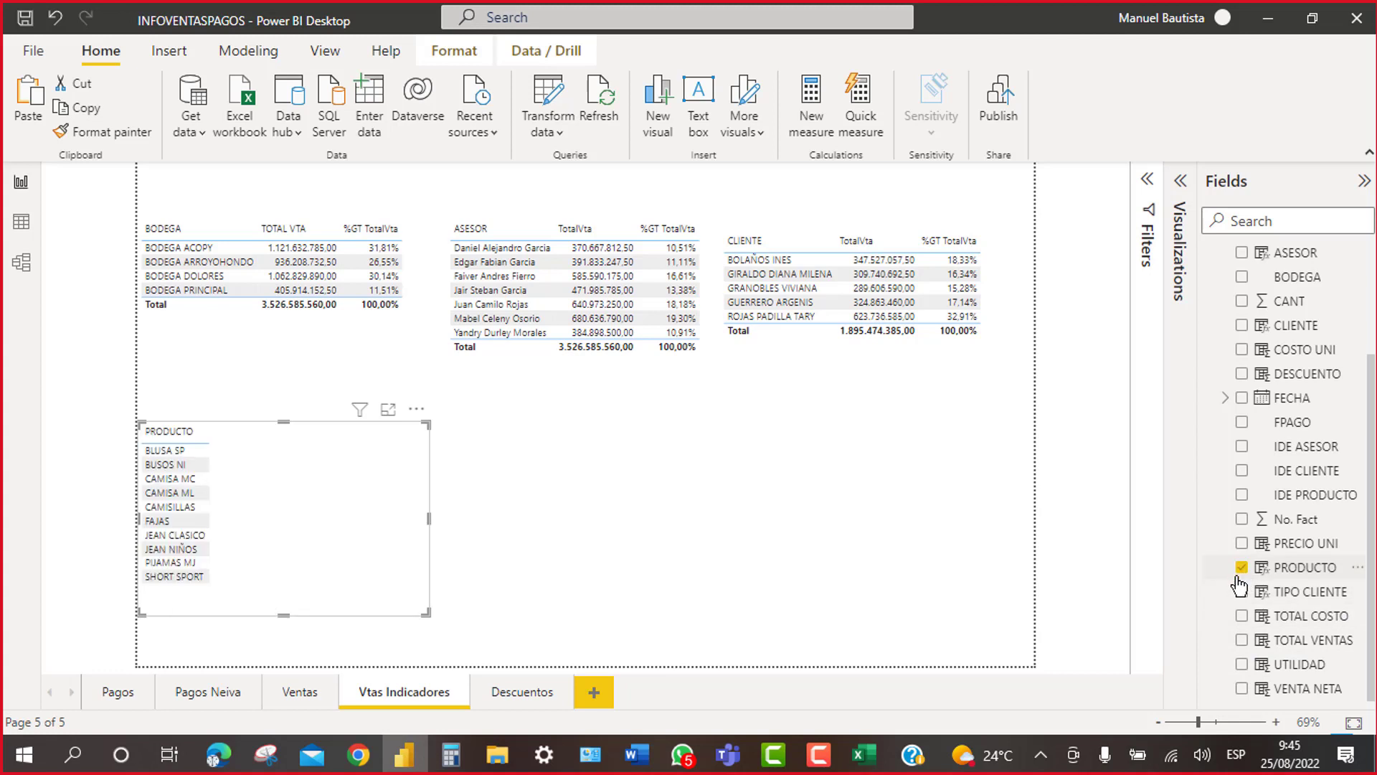
# Step: Add the TotalVta measure from Medidas > Mventas to the product table
pyautogui.click(1226, 399)
pyautogui.scroll(3, 1229, 409)
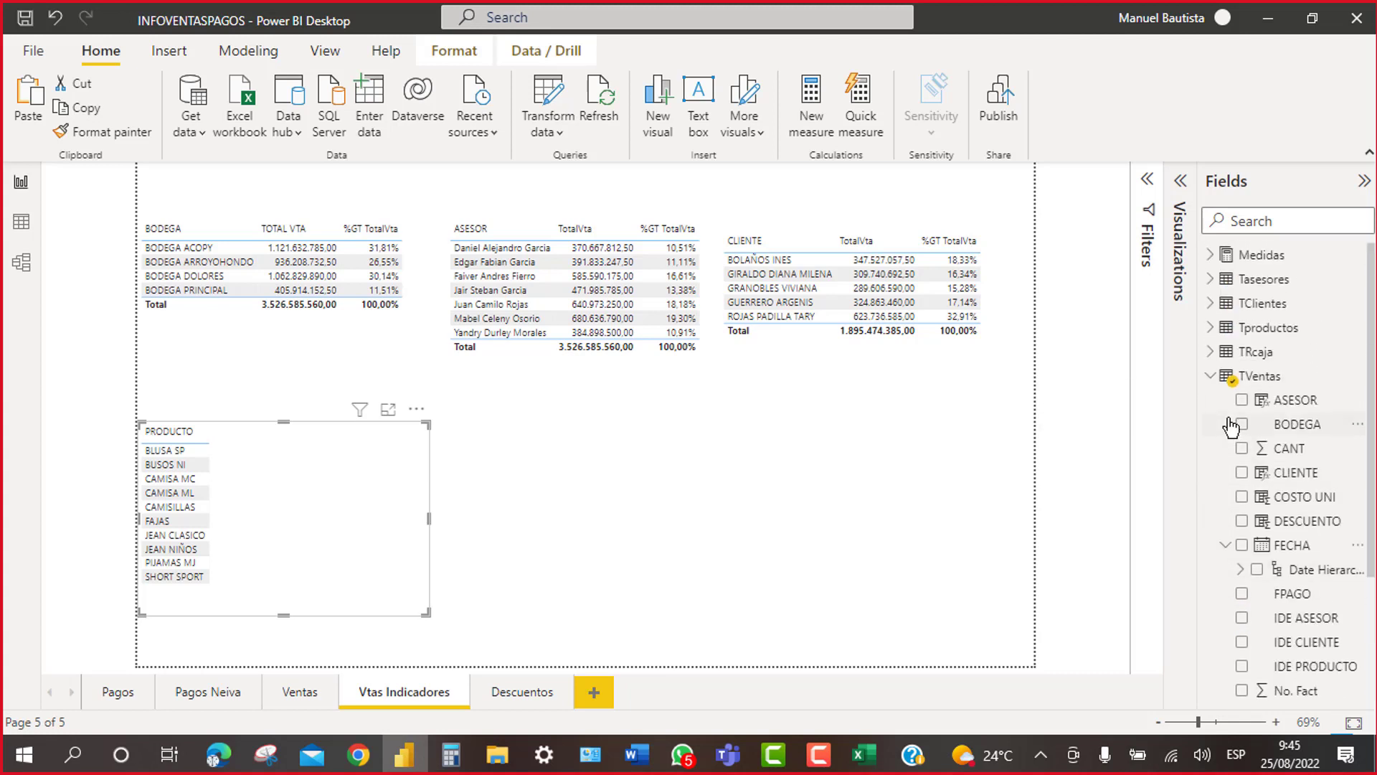
pyautogui.click(1212, 378)
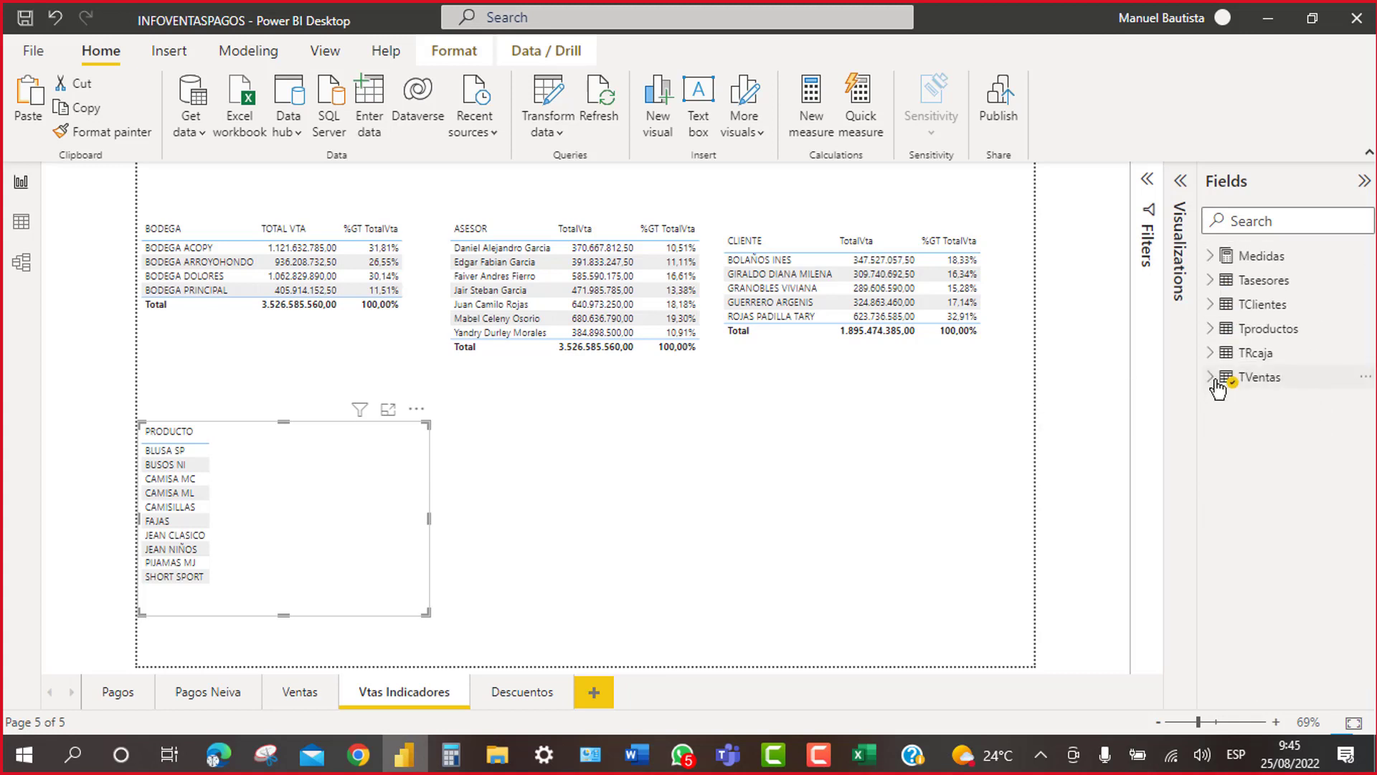
pyautogui.click(1211, 260)
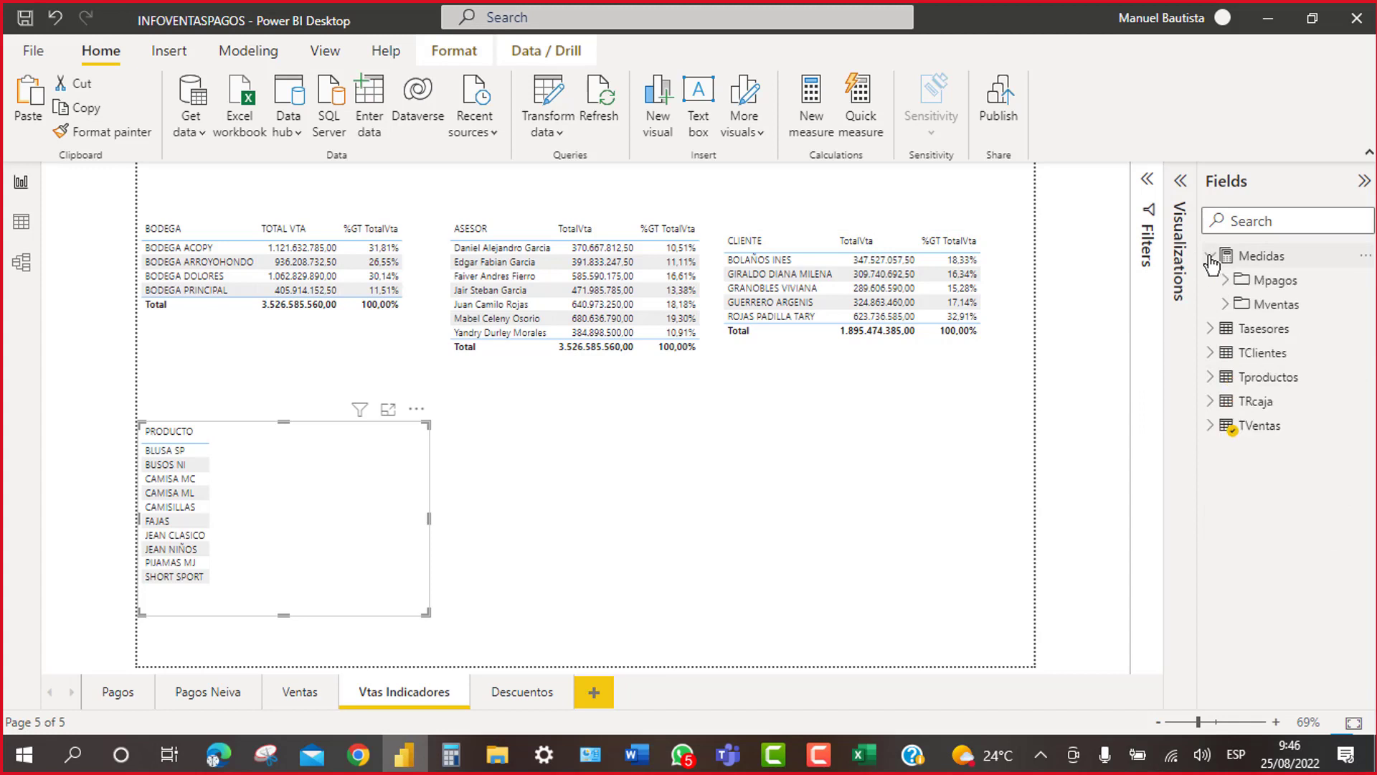
pyautogui.click(1226, 306)
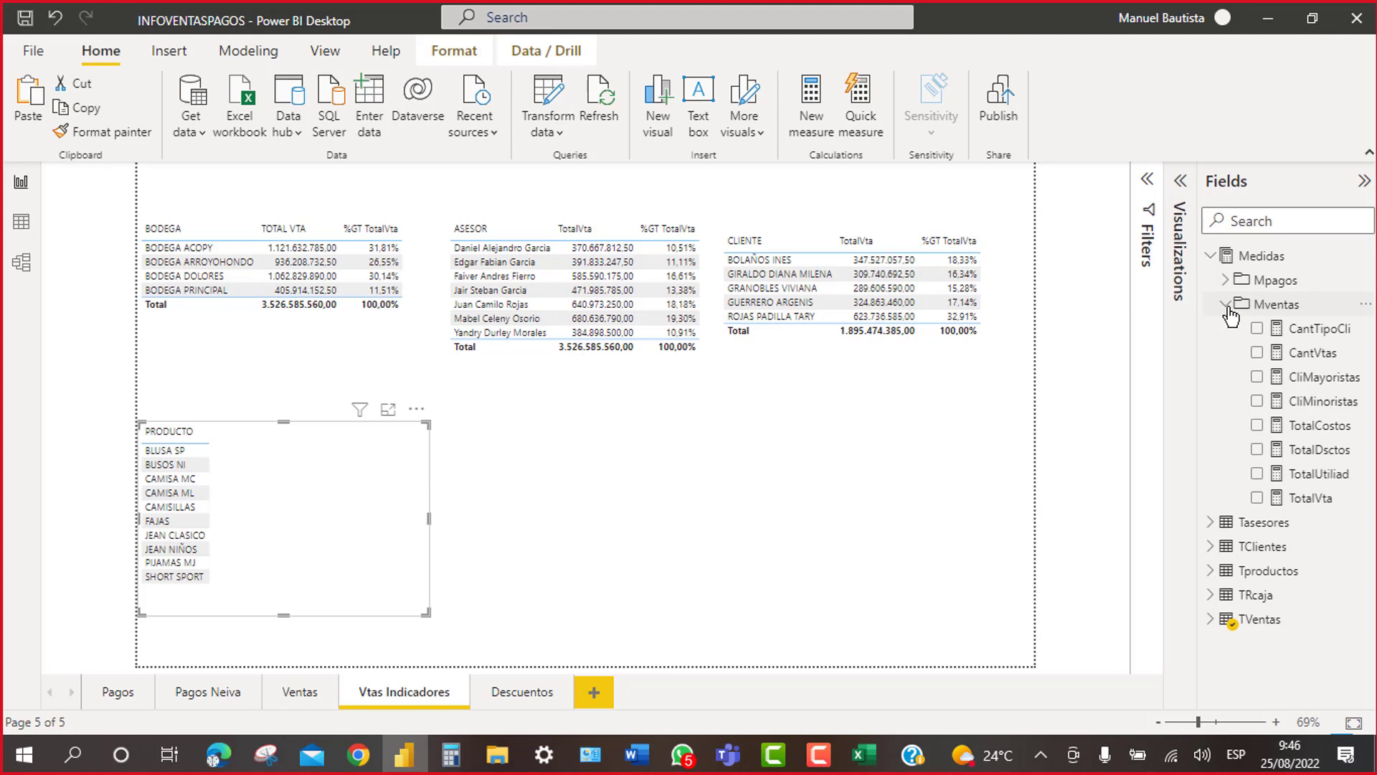
pyautogui.click(1257, 498)
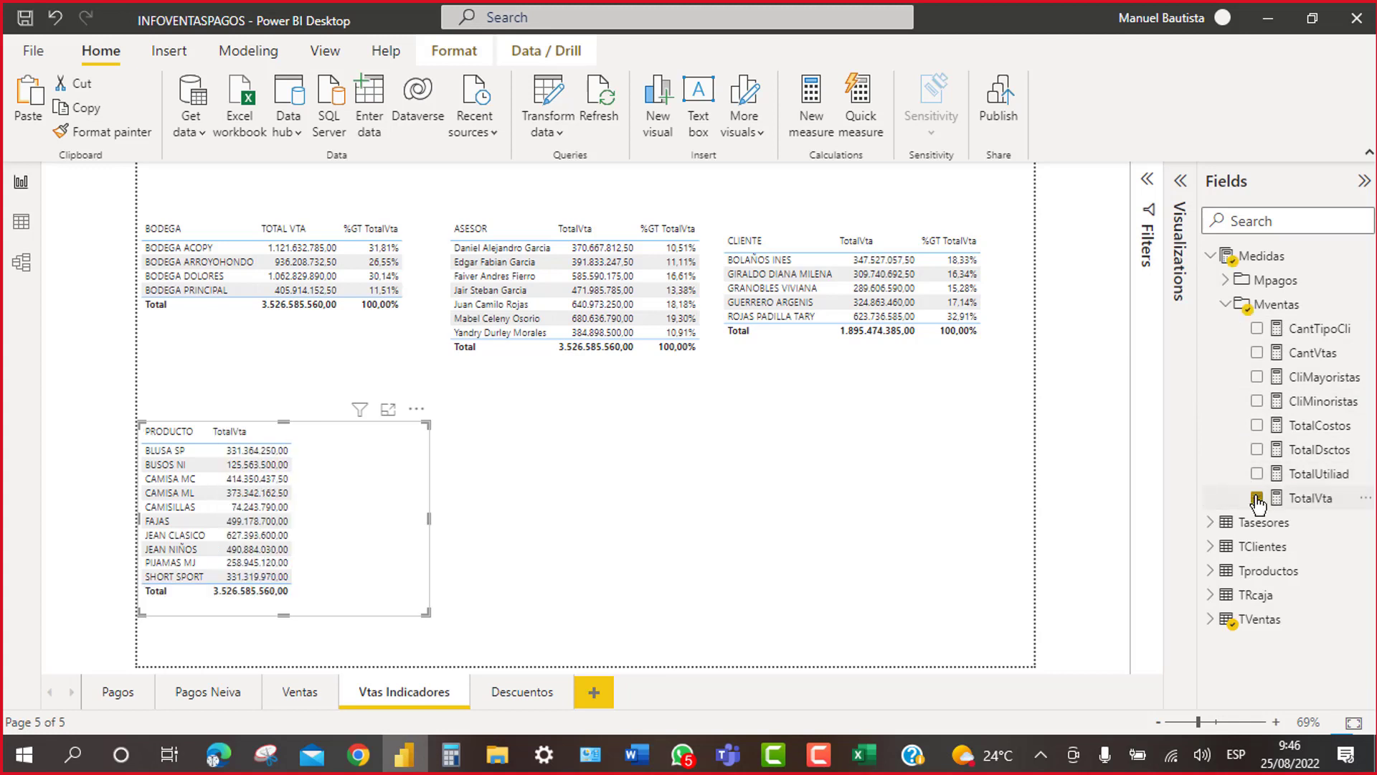
# Step: Add a second TotalVta column shown as Percent of grand total, then collapse the side panes
pyautogui.click(1180, 188)
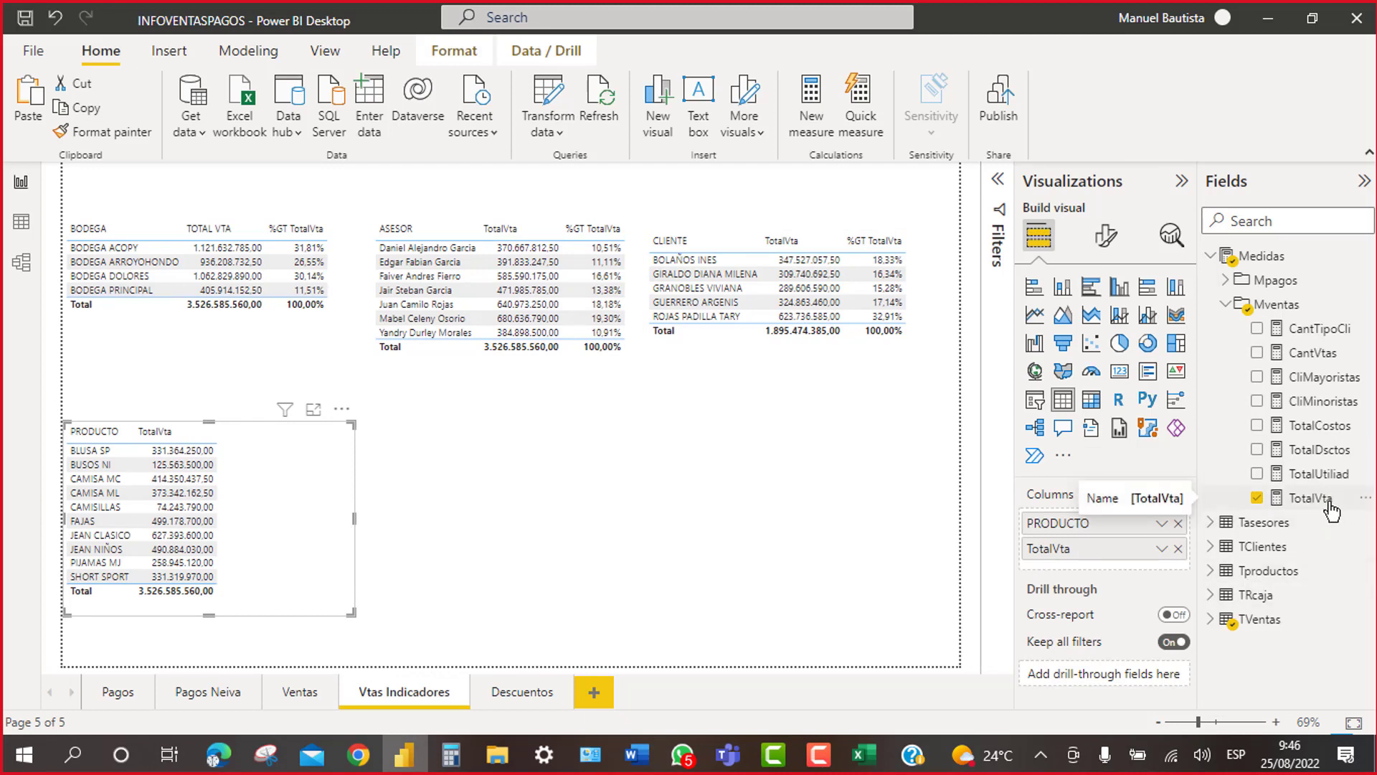
pyautogui.moveTo(1330, 510); pyautogui.dragTo(1156, 559)
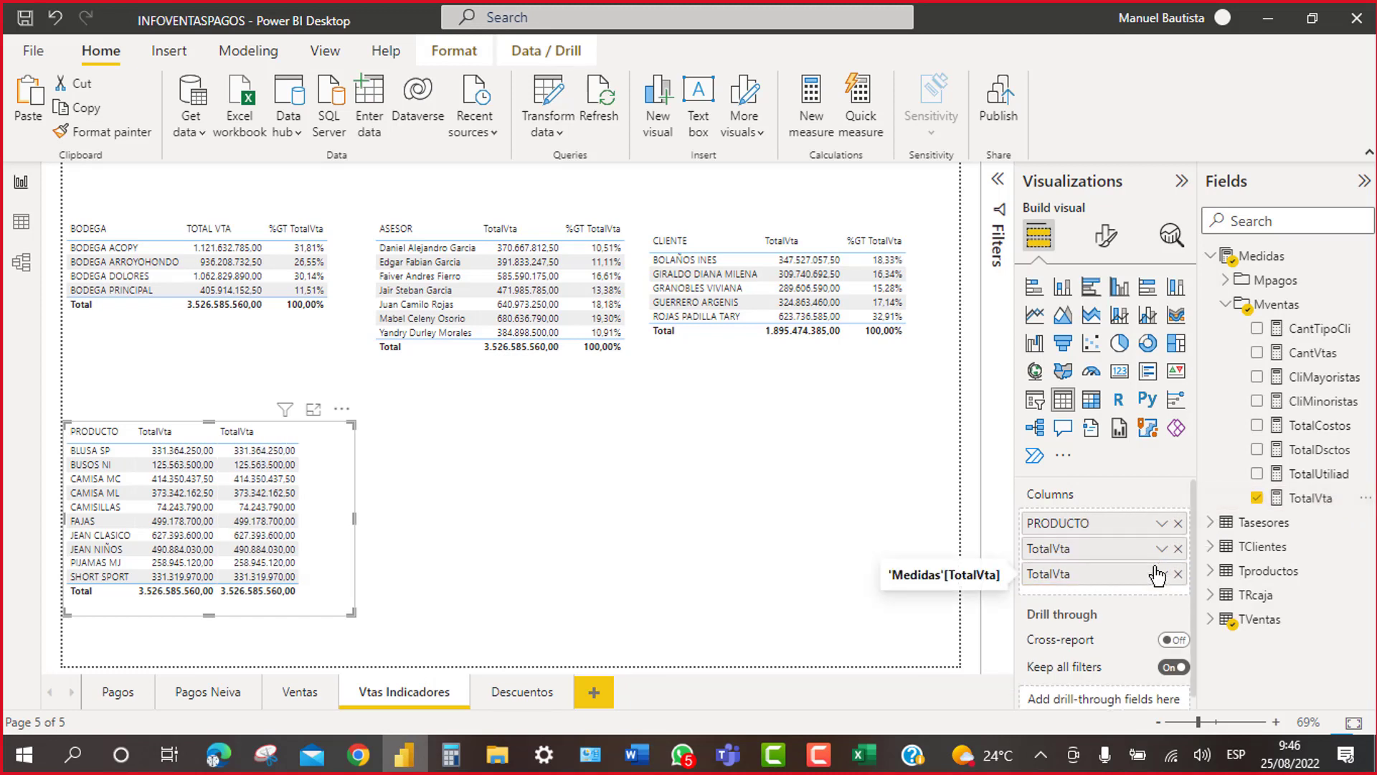
pyautogui.click(1161, 576)
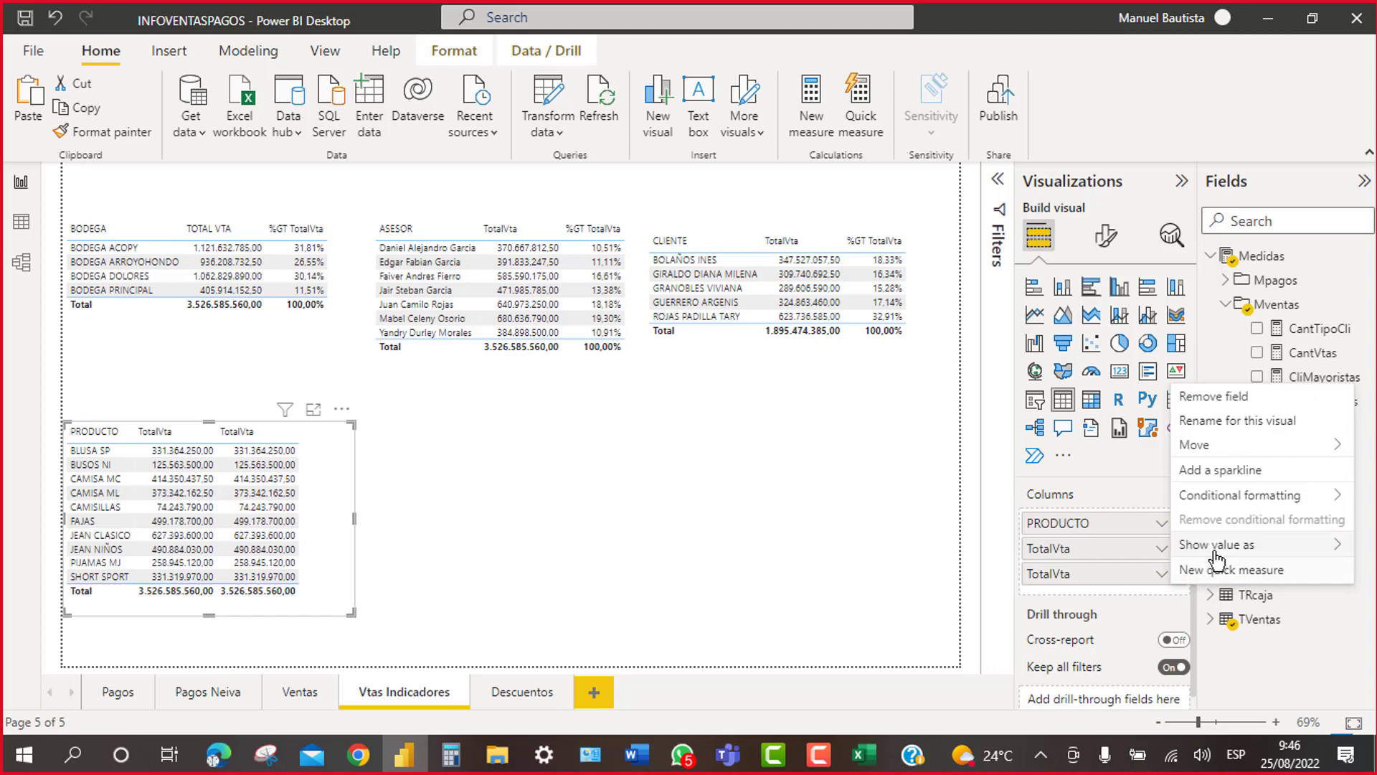
pyautogui.moveTo(1216, 549)
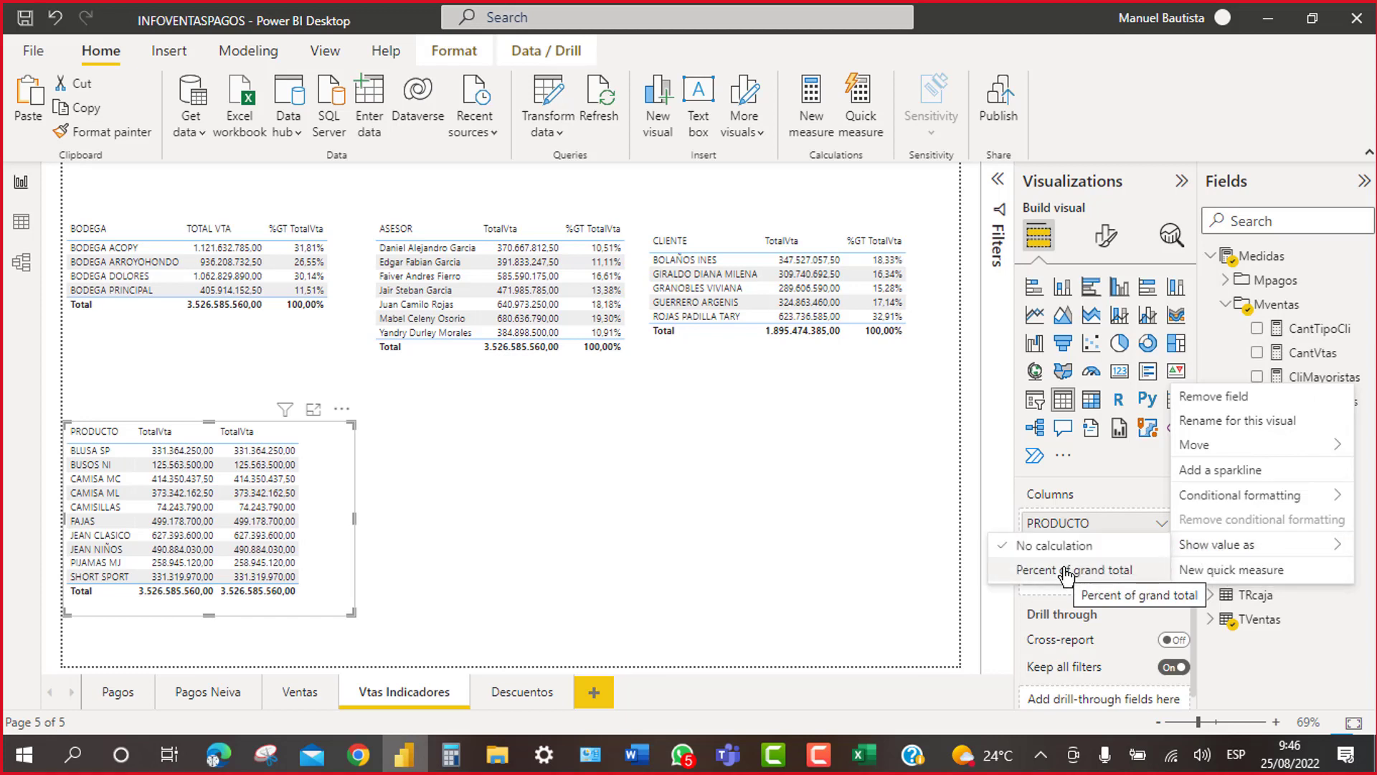
pyautogui.click(803, 524)
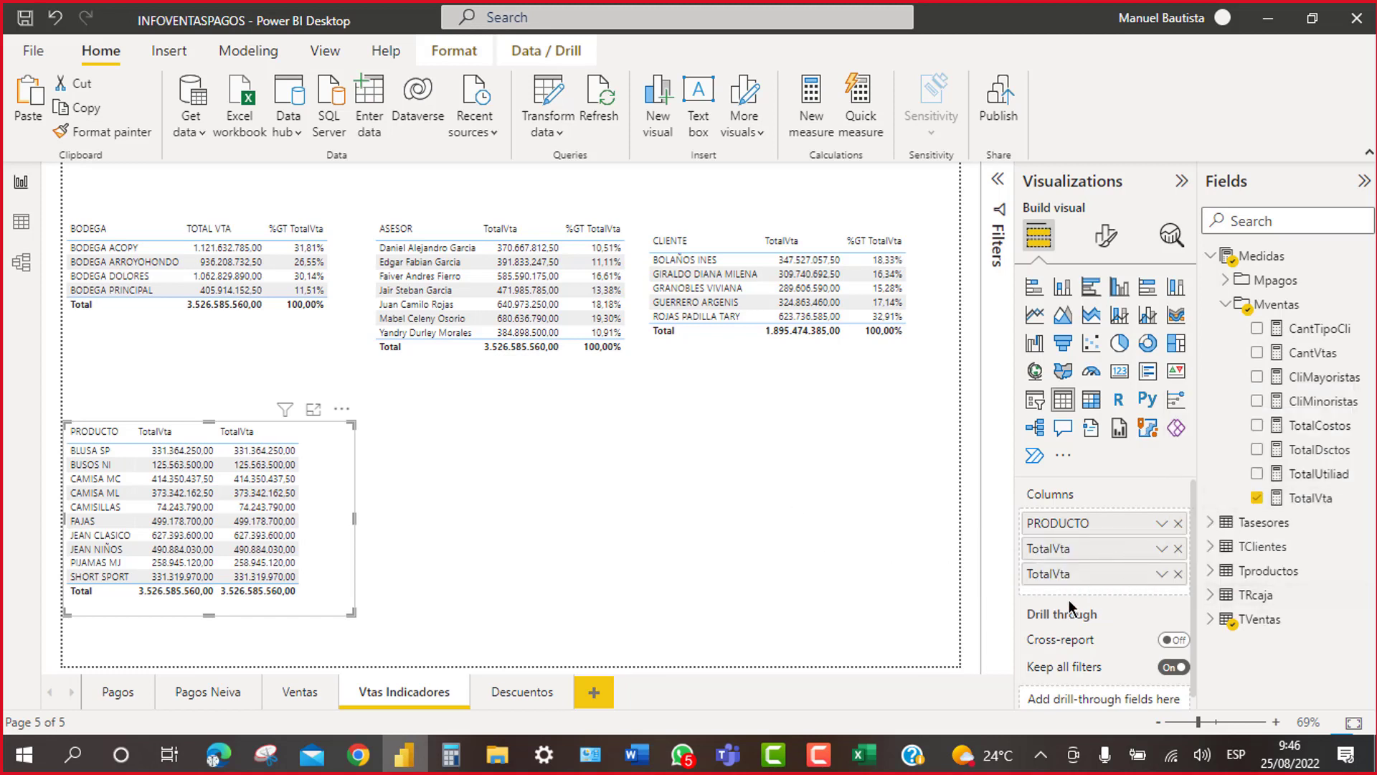
pyautogui.click(1162, 578)
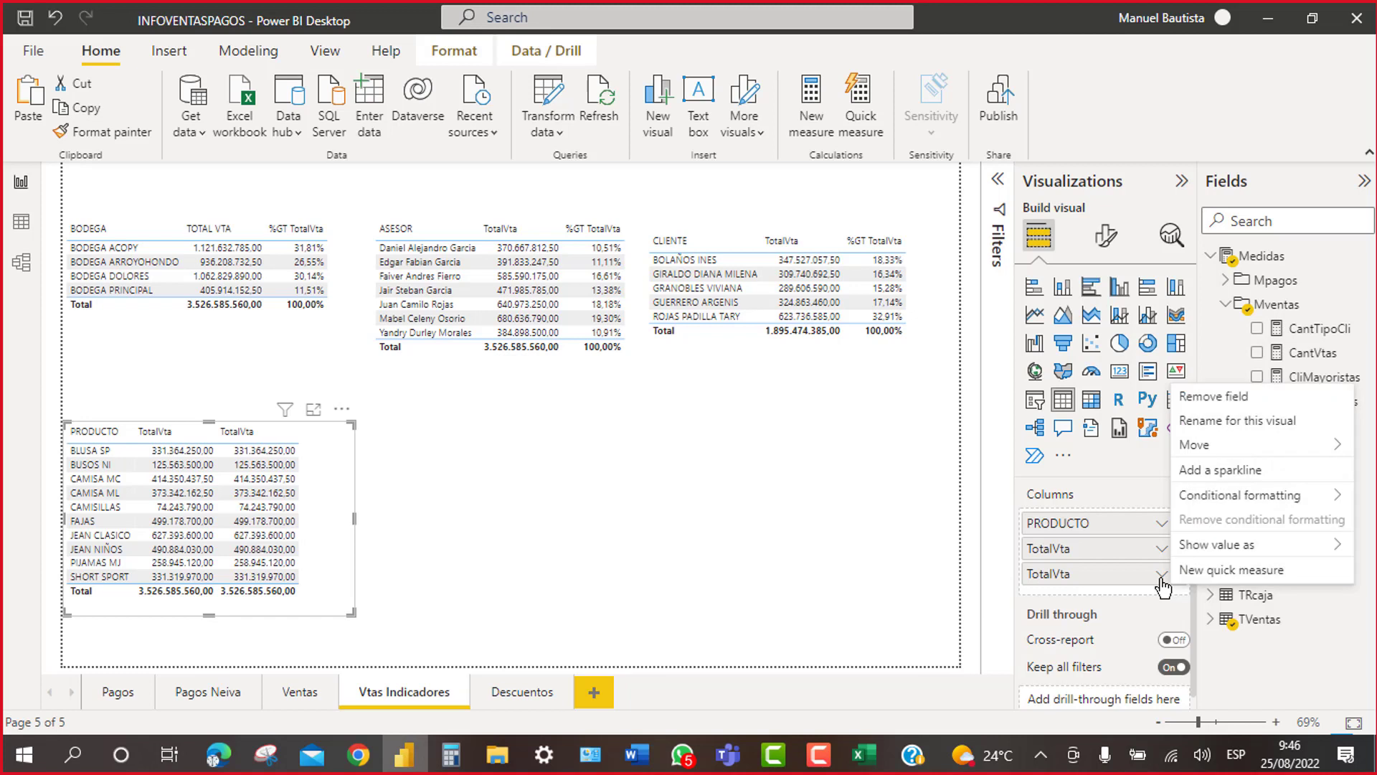
pyautogui.moveTo(1259, 558)
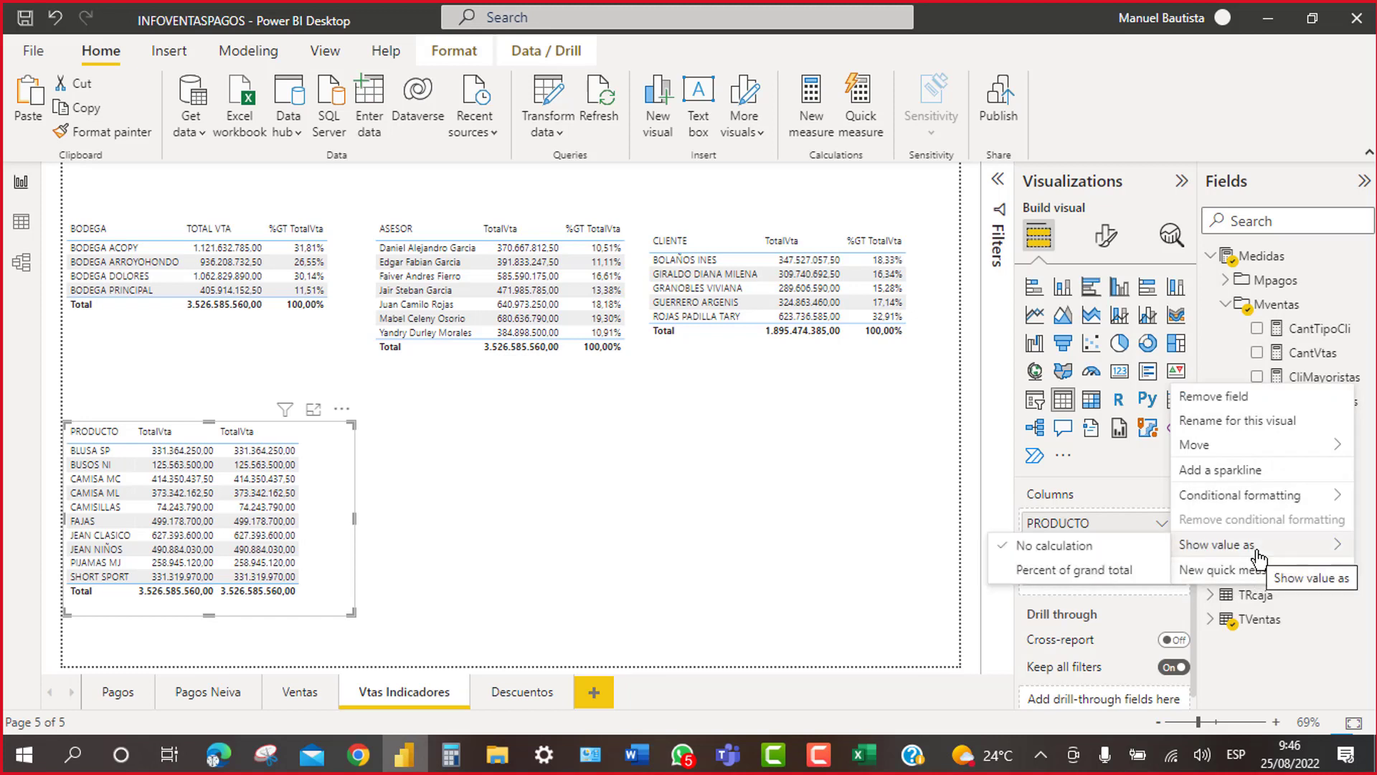
pyautogui.click(1103, 572)
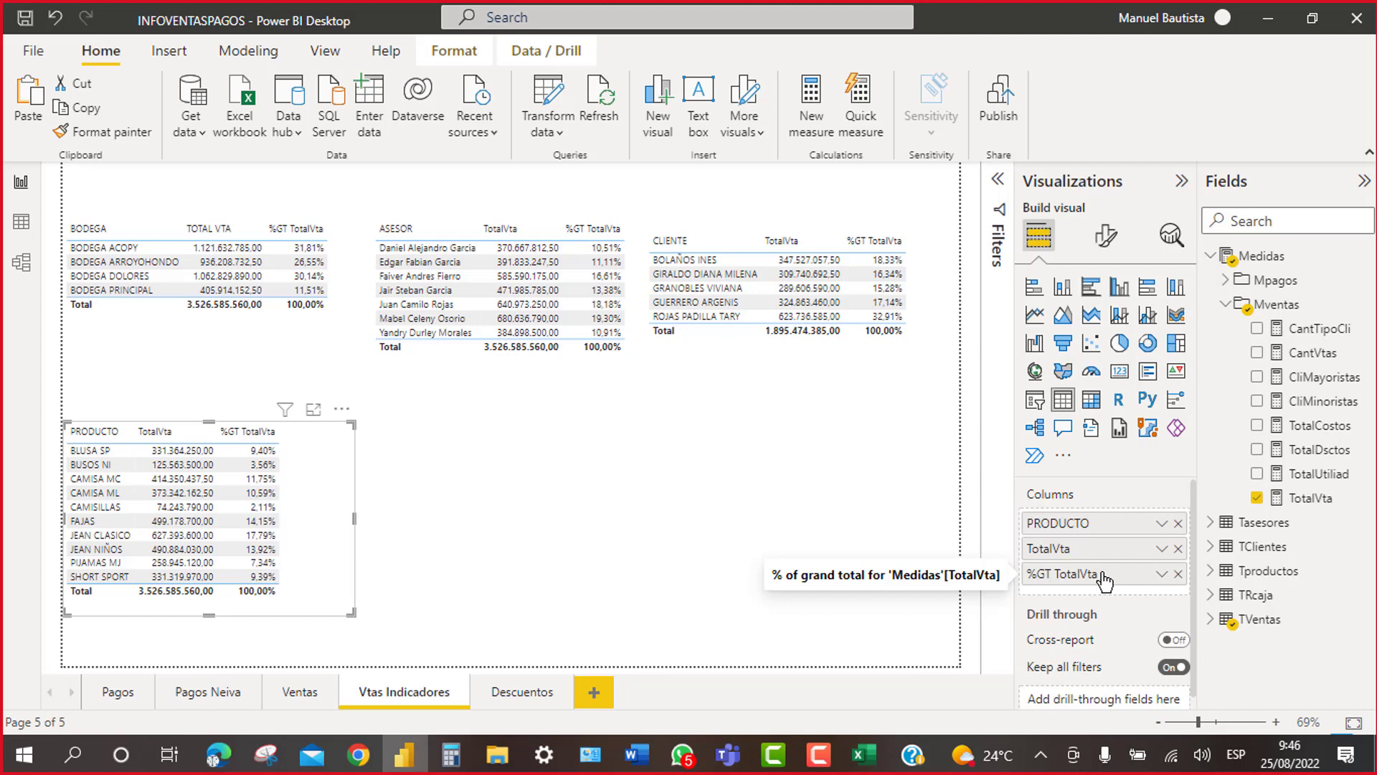
pyautogui.click(1365, 181)
pyautogui.click(1329, 181)
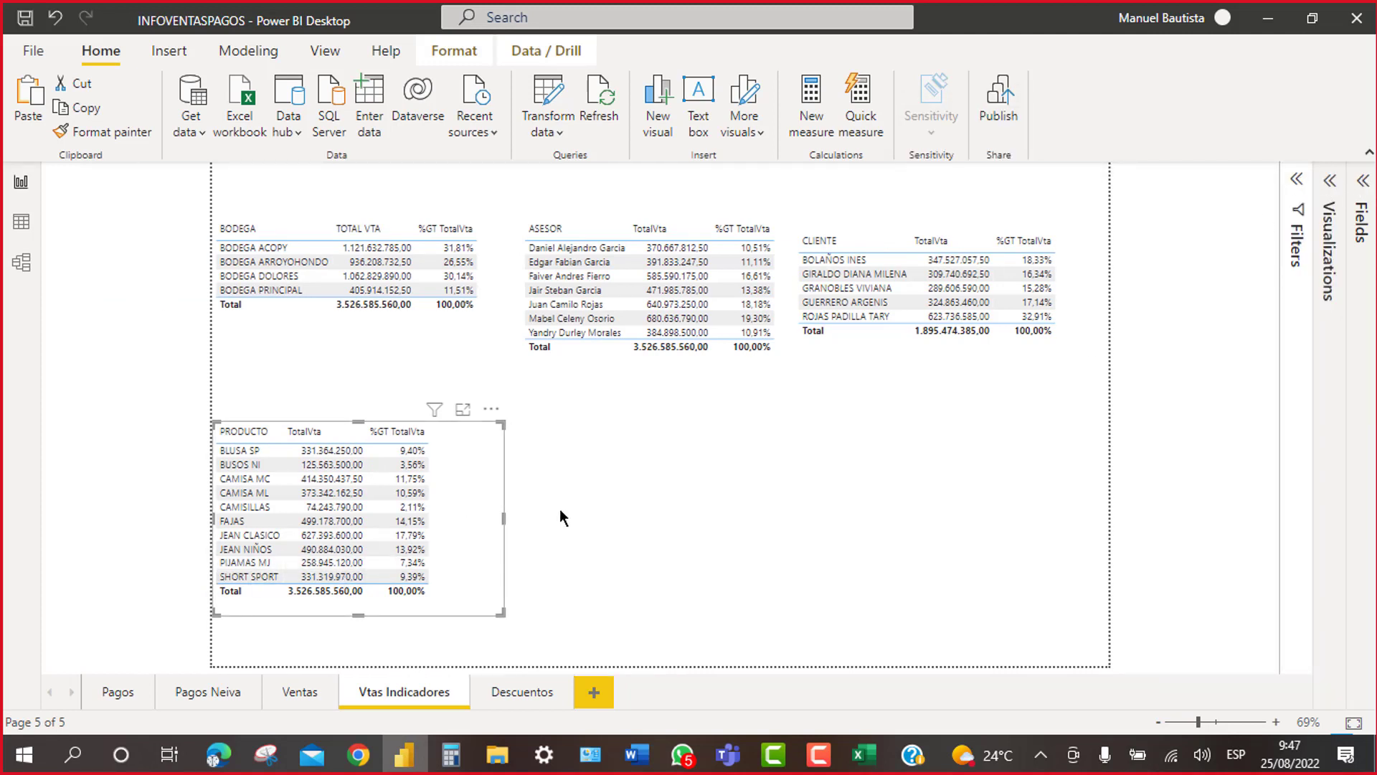
# Step: Apply a Top N filter on PRODUCTO showing the top 5 by TotalVta
pyautogui.click(1297, 181)
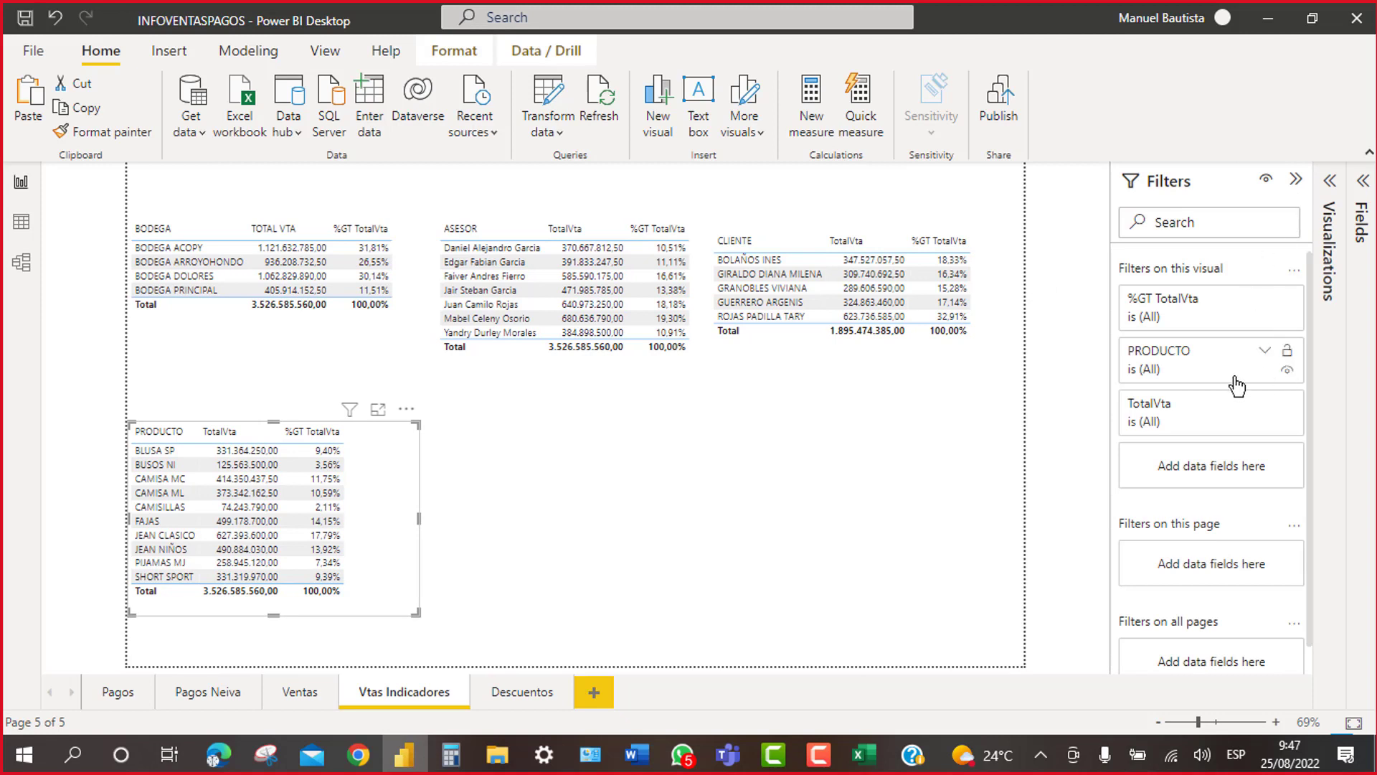
pyautogui.click(1152, 373)
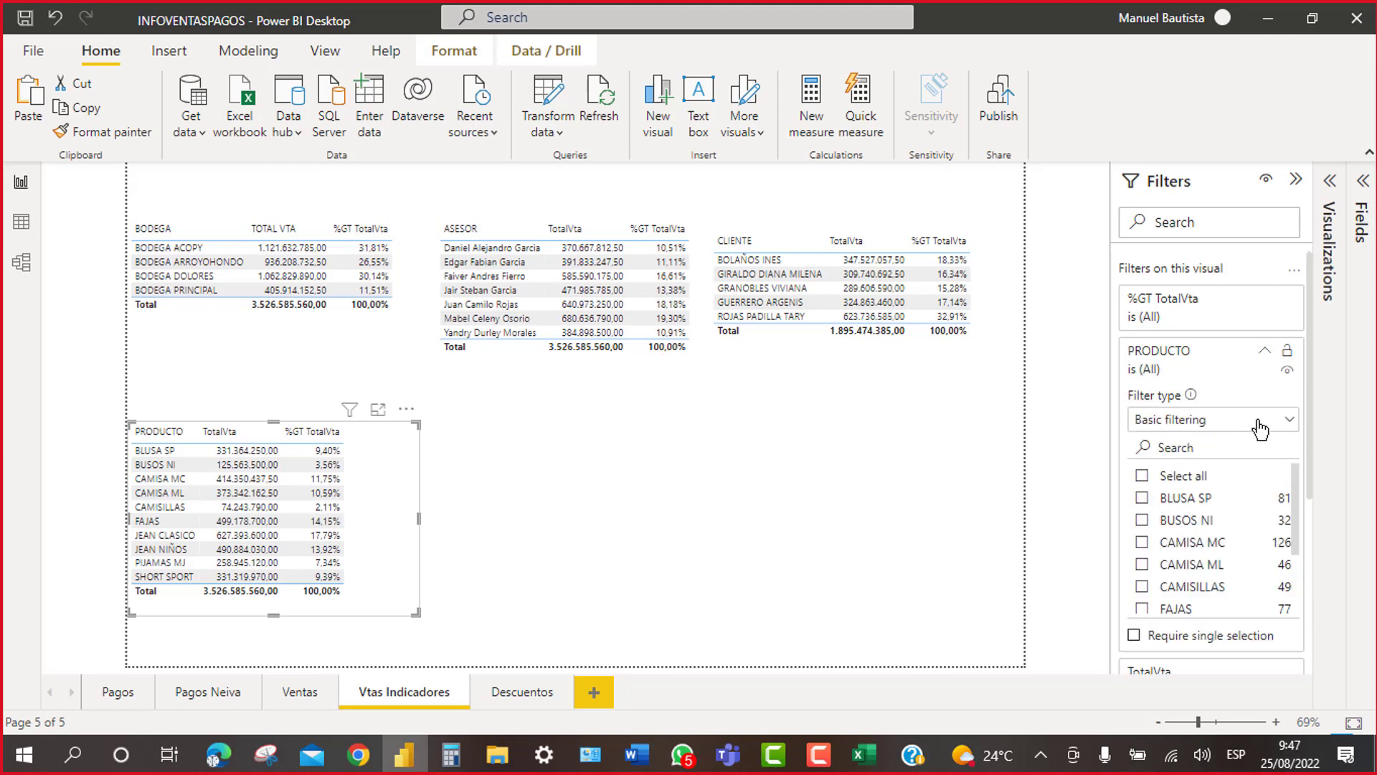
pyautogui.click(1292, 423)
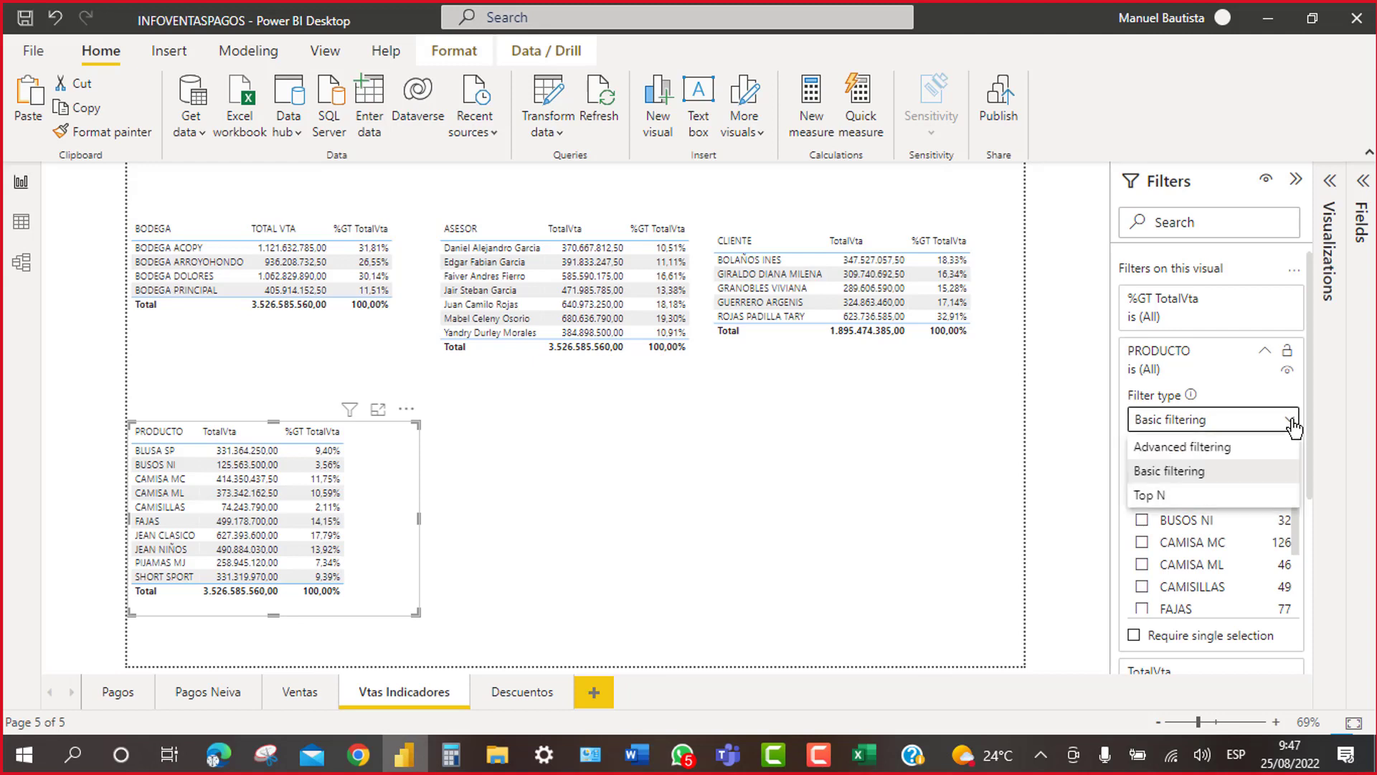
pyautogui.click(1169, 497)
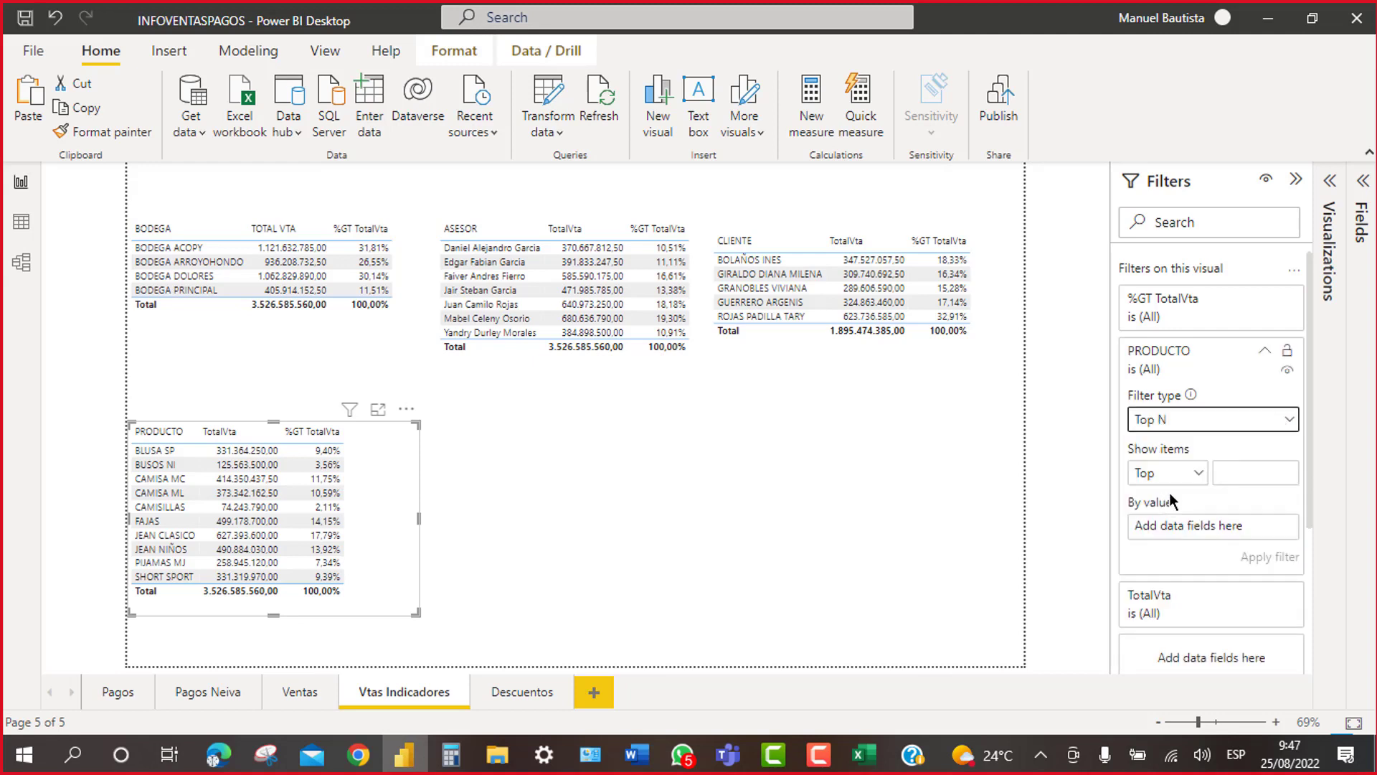
pyautogui.click(1238, 471)
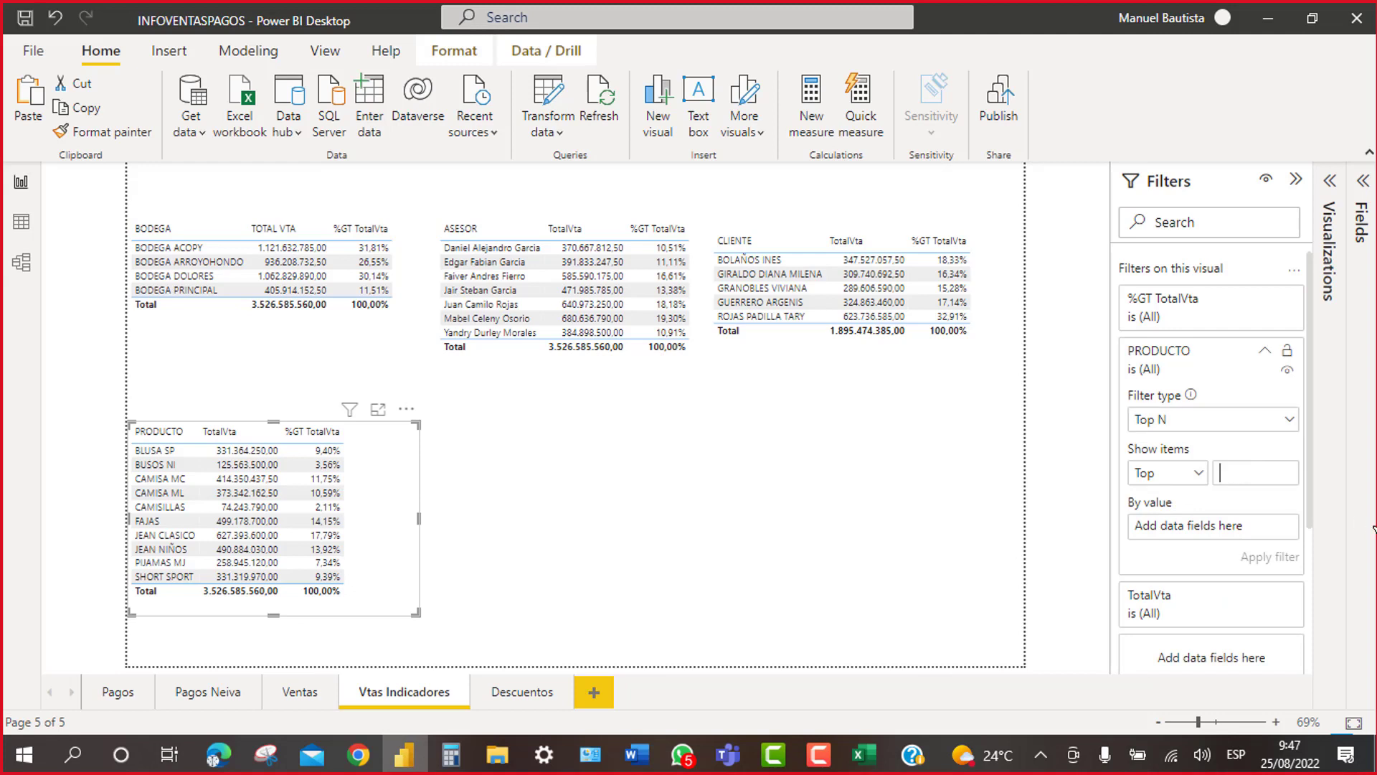
pyautogui.write('5')
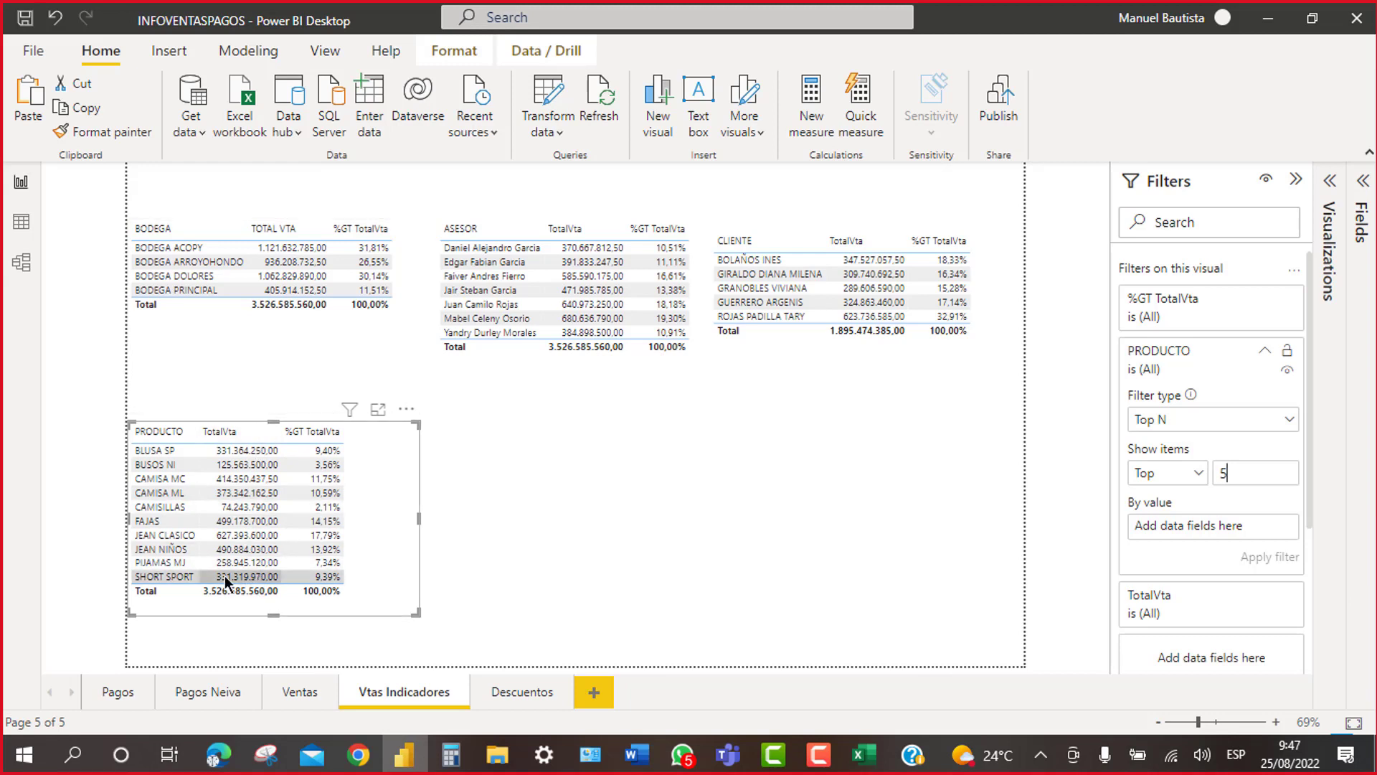
pyautogui.click(1363, 188)
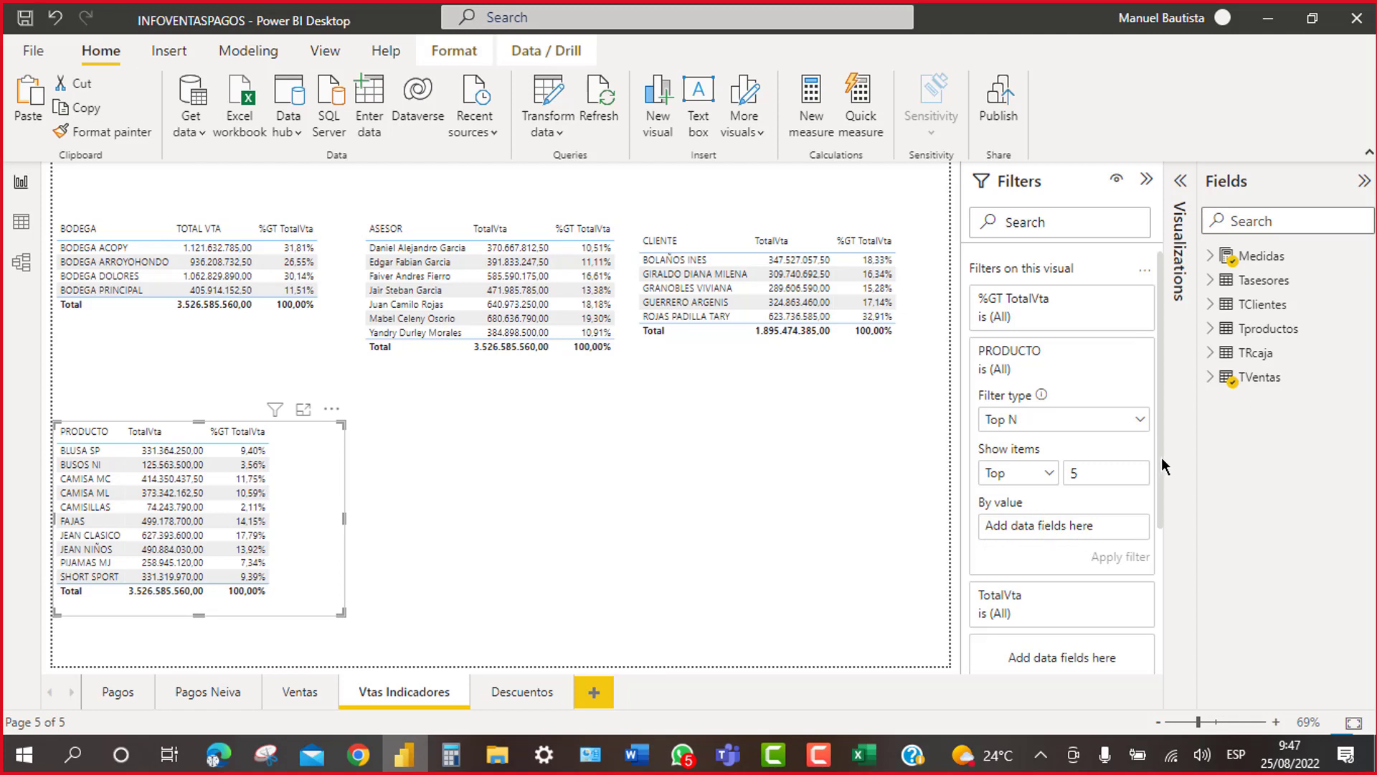
pyautogui.click(1212, 256)
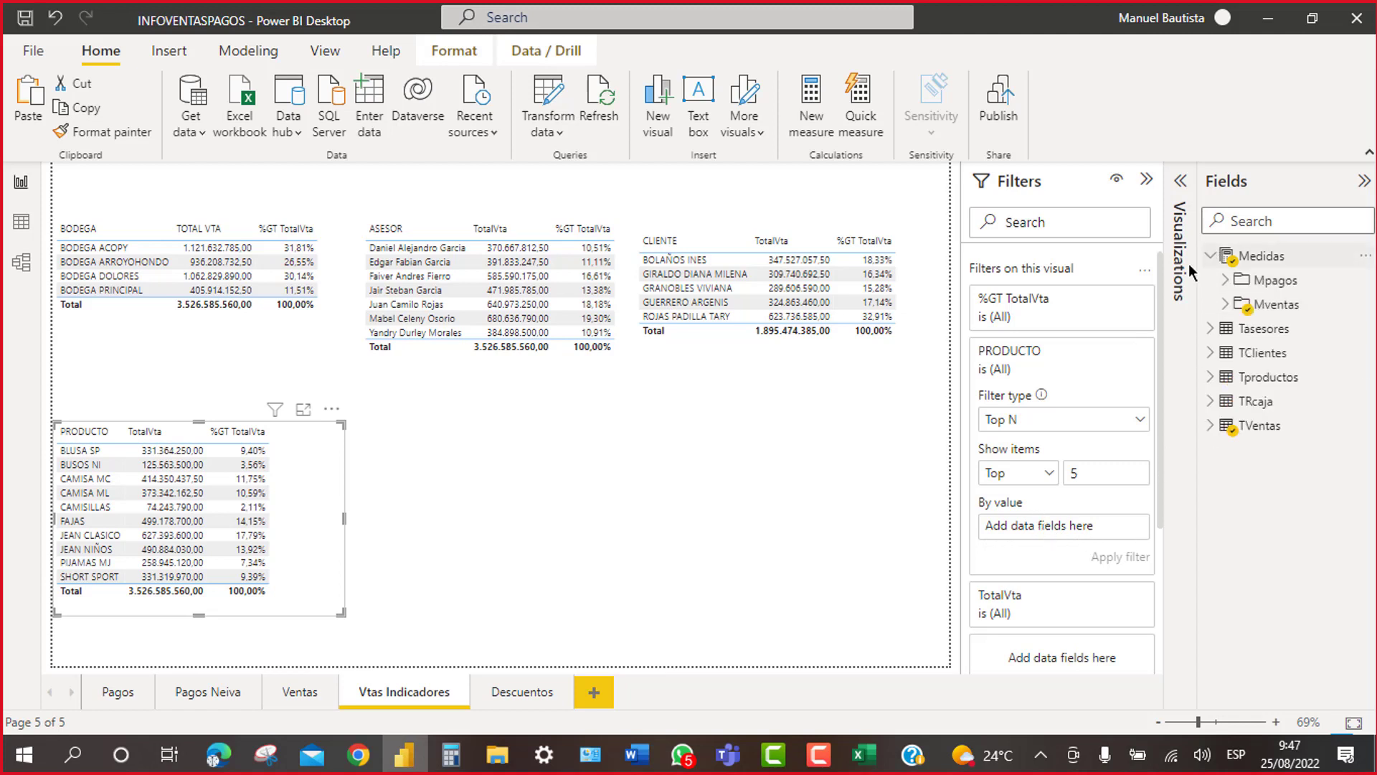
pyautogui.click(1226, 308)
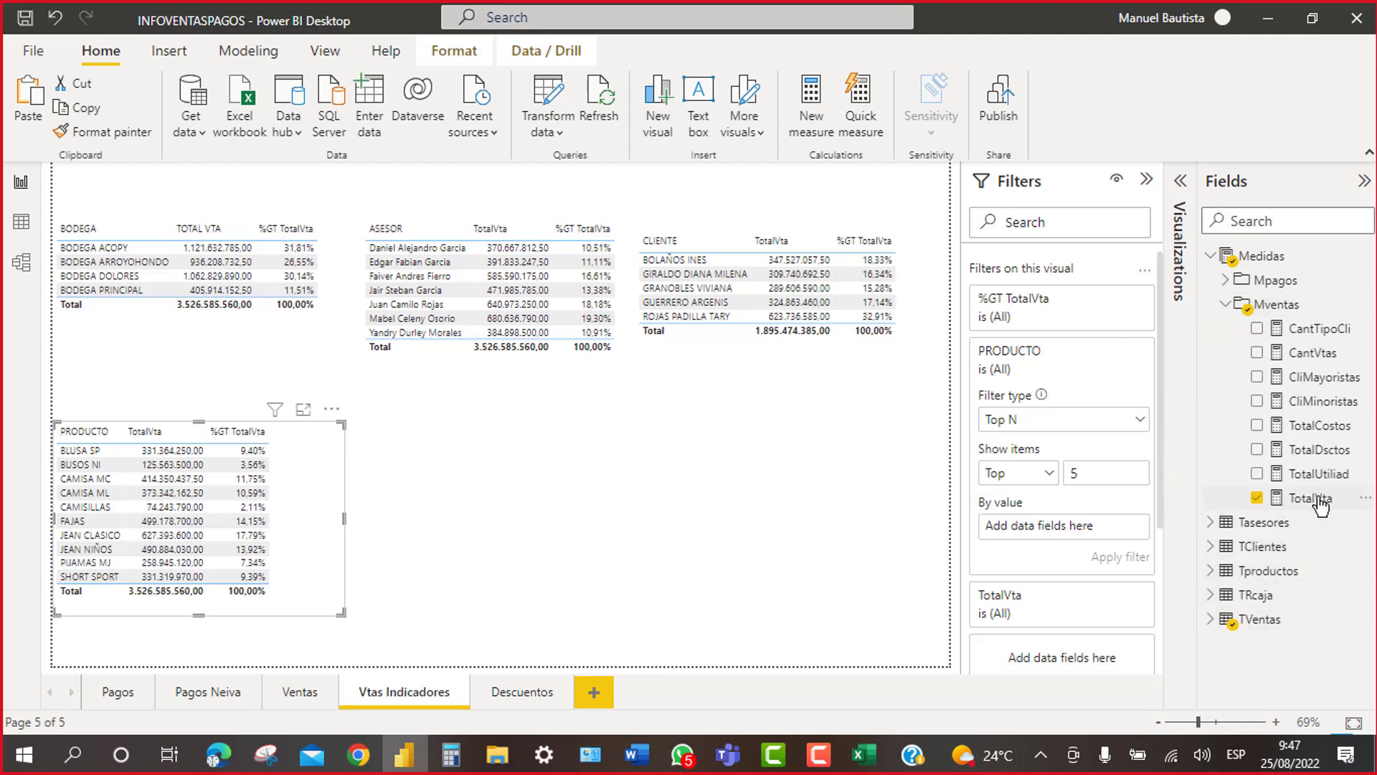
pyautogui.moveTo(1320, 505); pyautogui.dragTo(1100, 533)
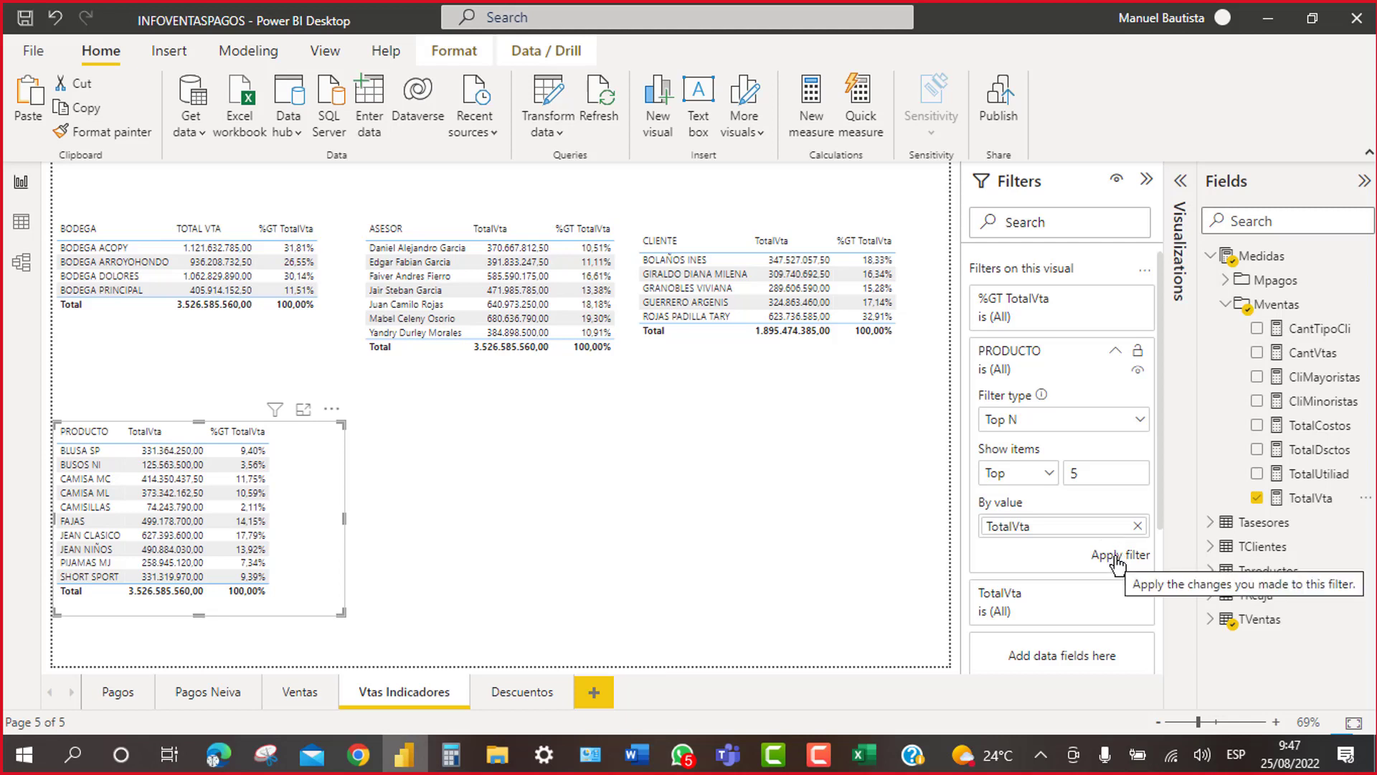
pyautogui.click(1117, 557)
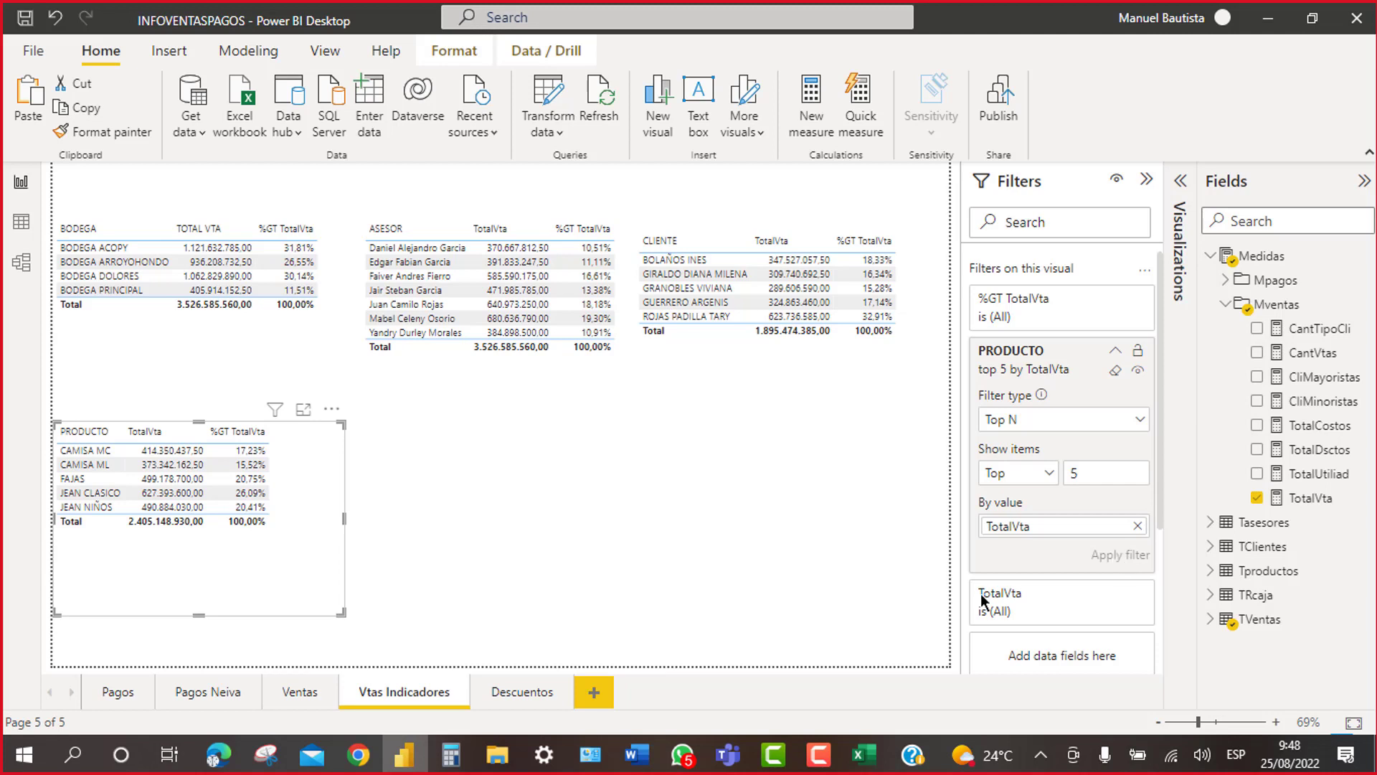
pyautogui.click(631, 562)
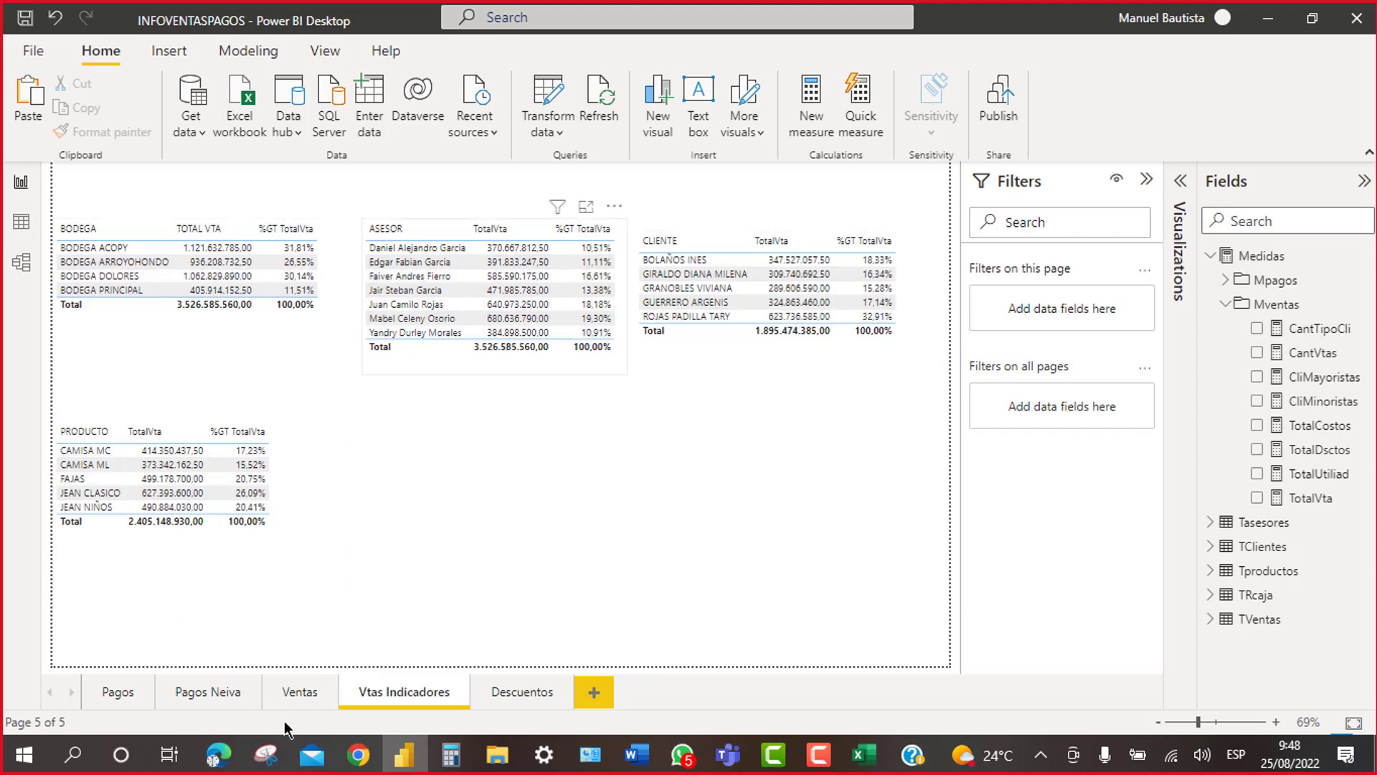
pyautogui.click(301, 692)
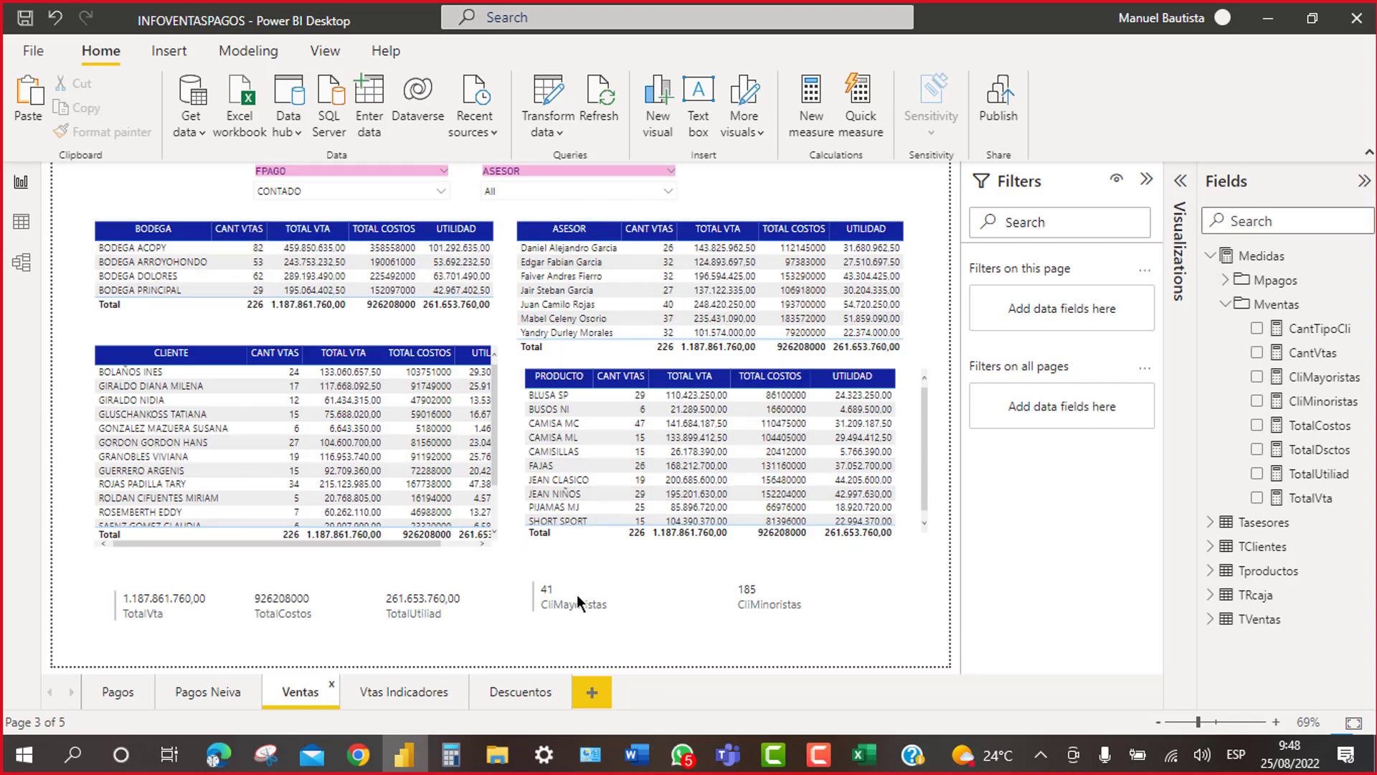
pyautogui.click(209, 692)
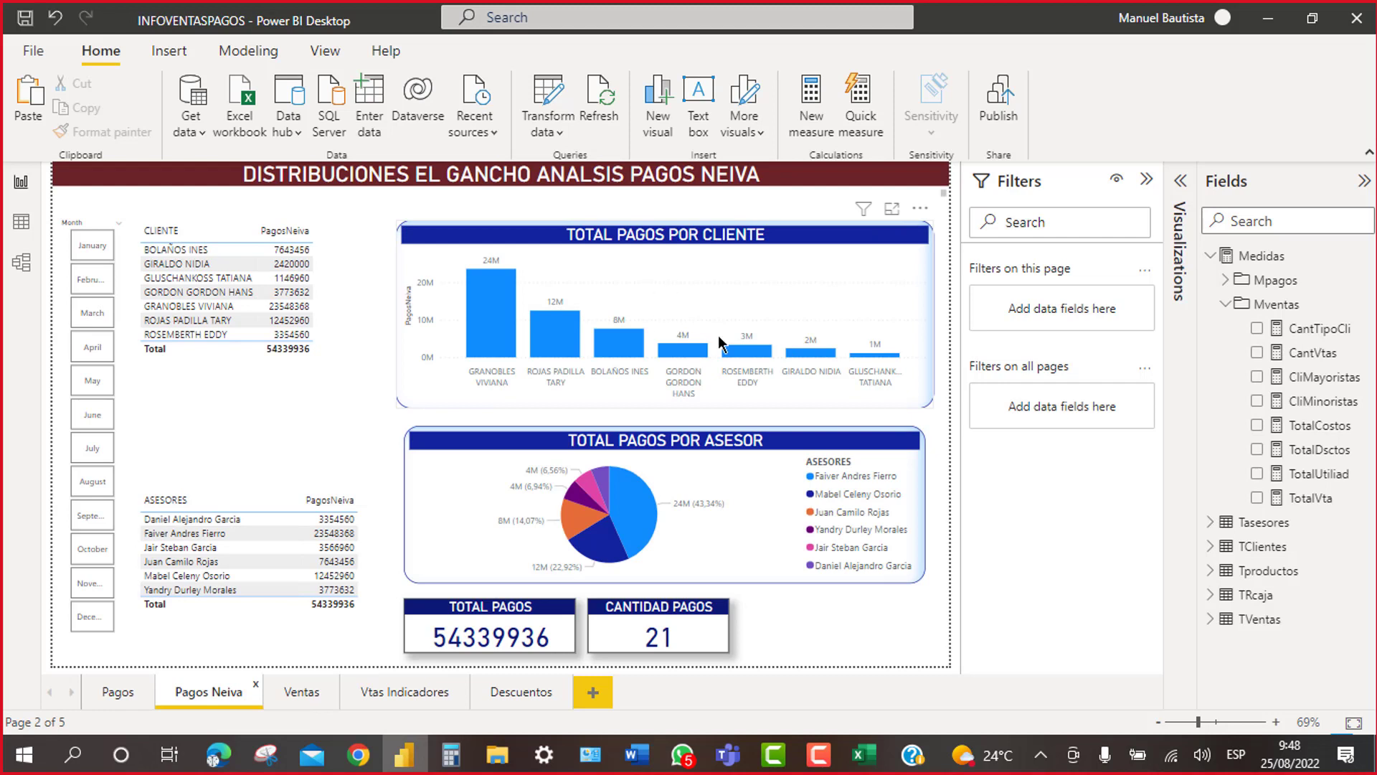
pyautogui.click(830, 258)
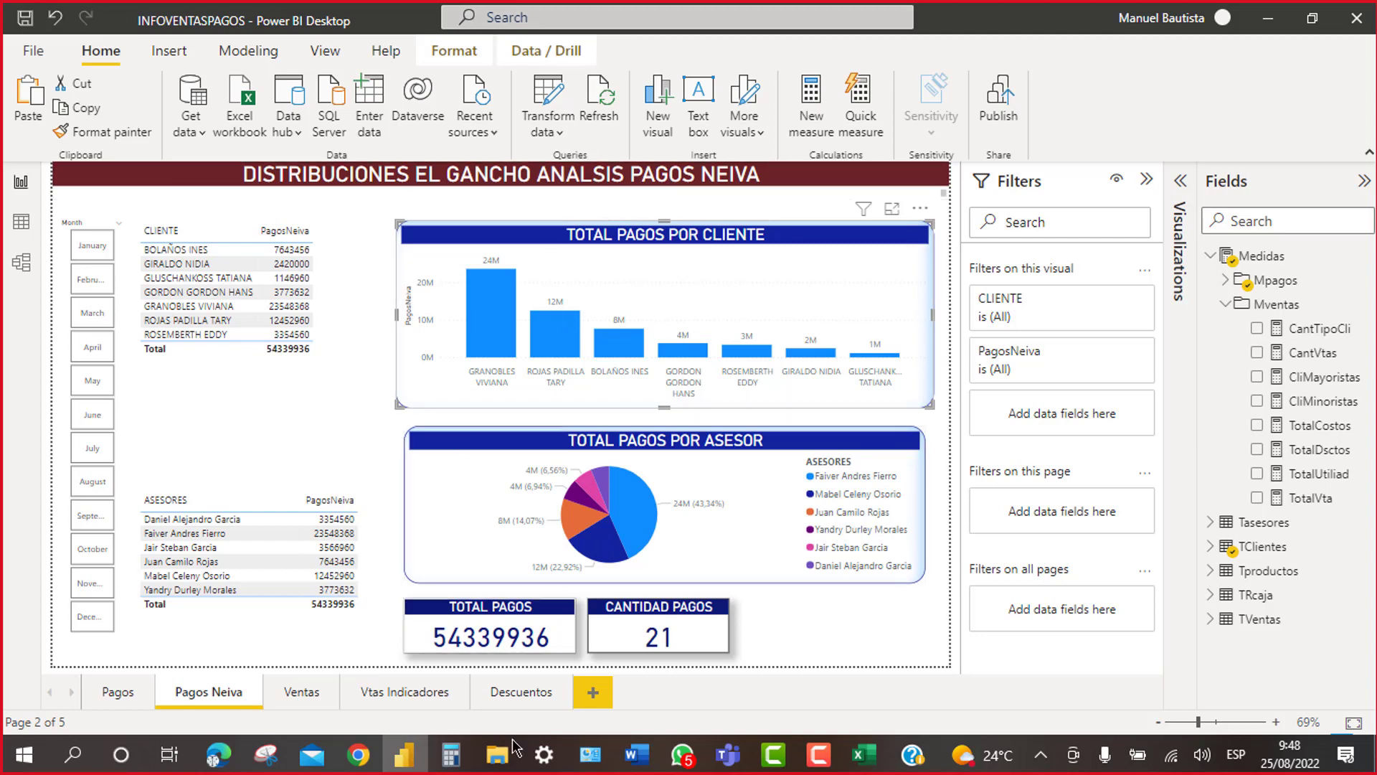
pyautogui.click(423, 692)
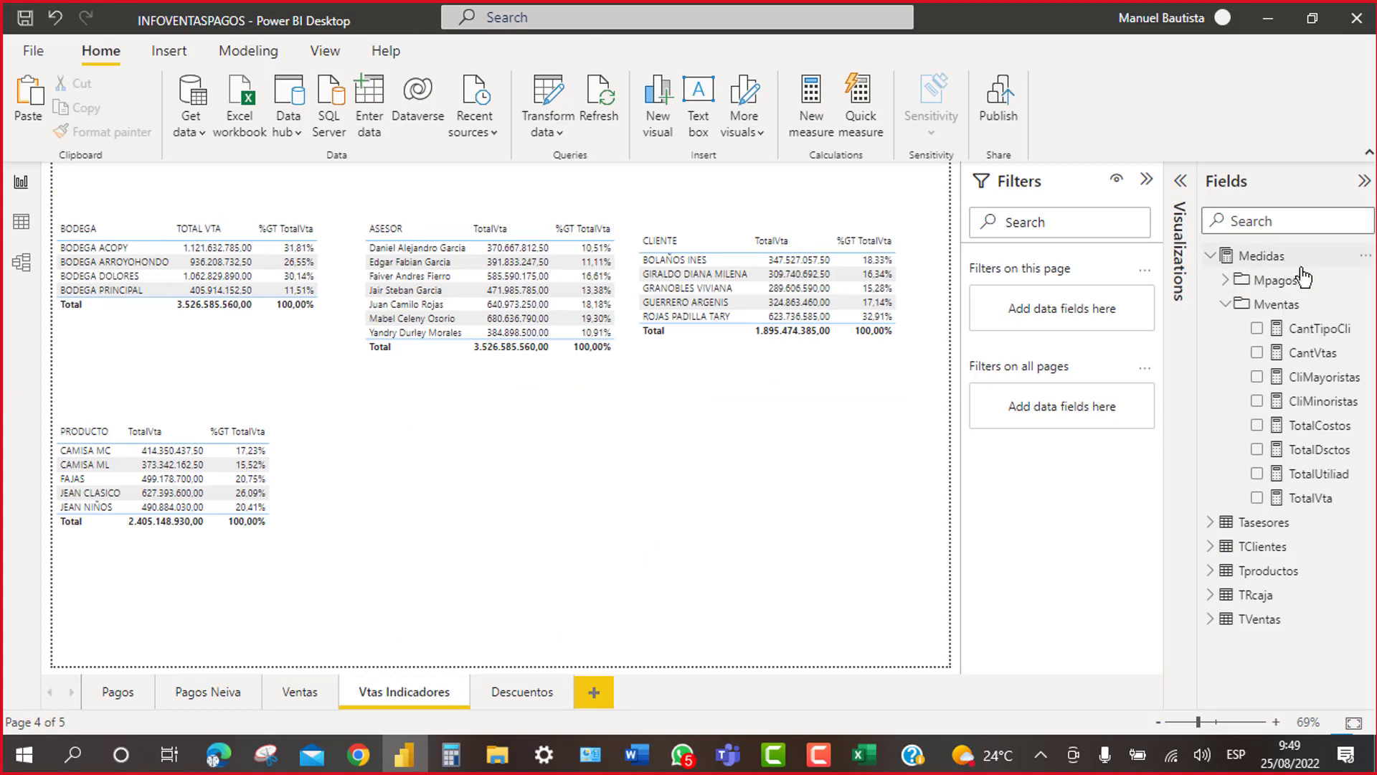
# Step: Add an empty matrix visual and move it up and to the right
pyautogui.click(1366, 186)
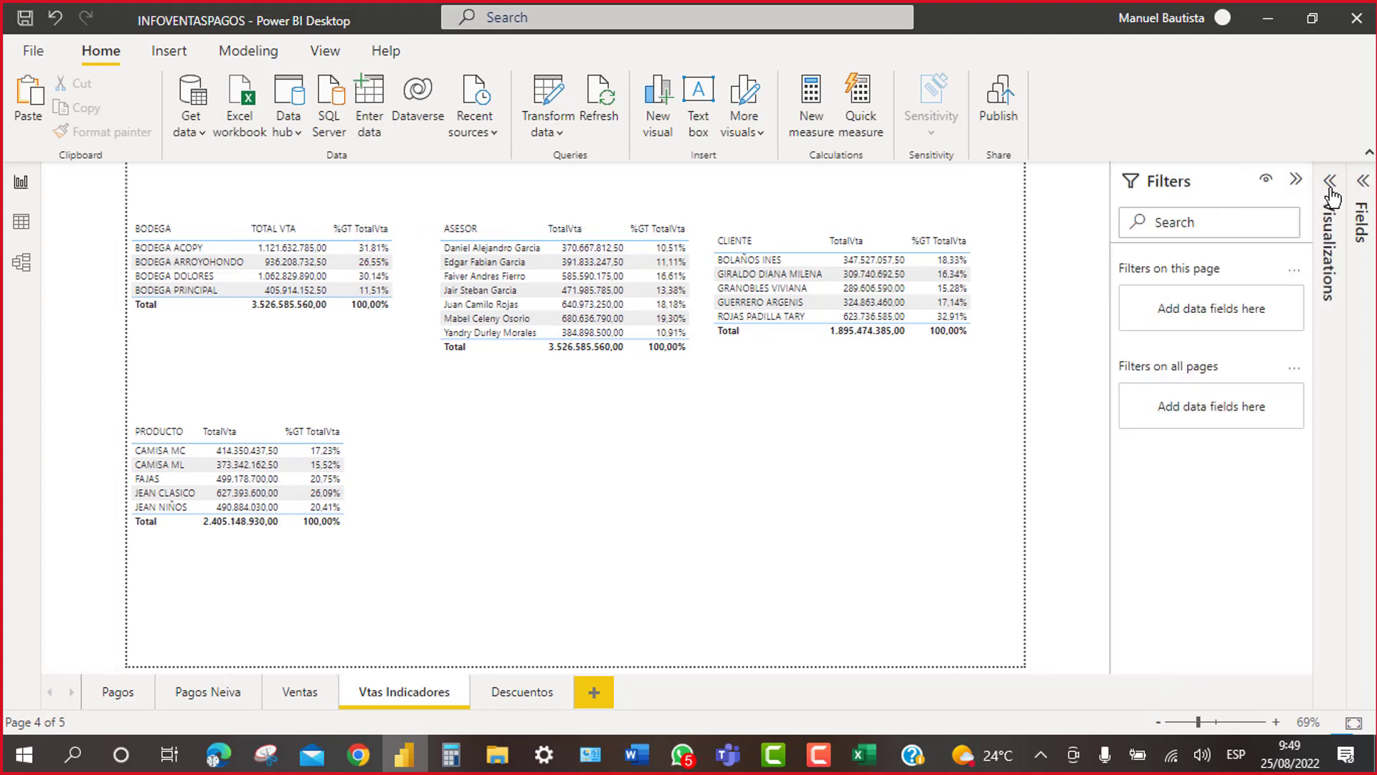
pyautogui.click(1333, 194)
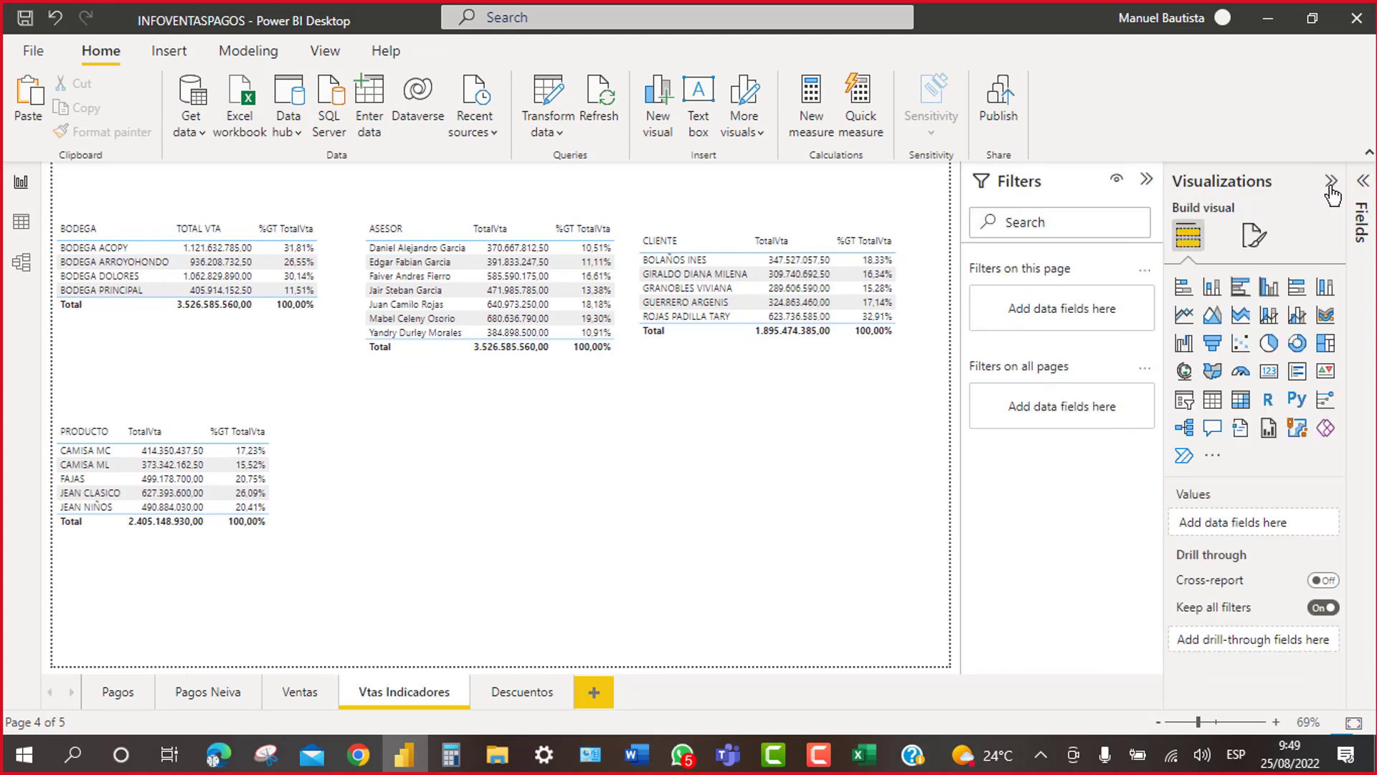
pyautogui.click(1241, 403)
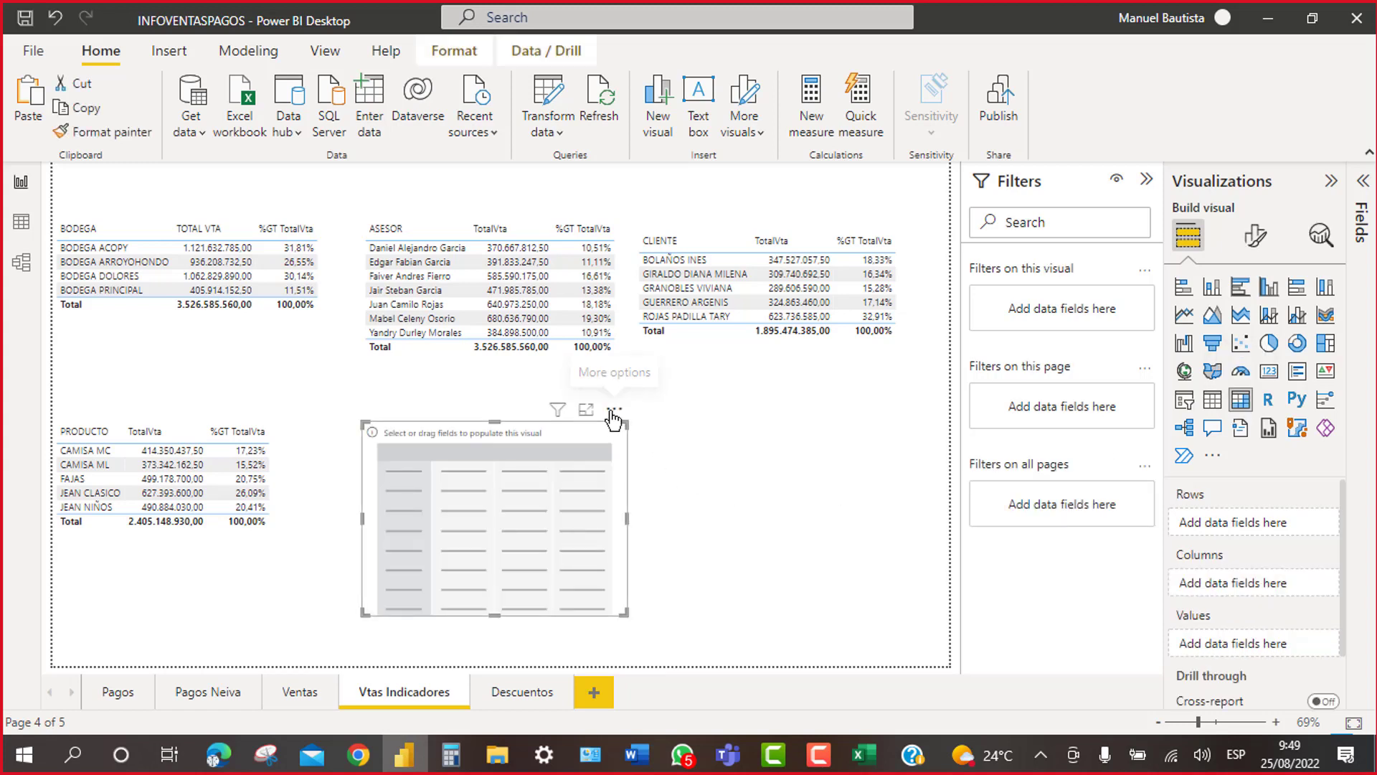
pyautogui.moveTo(613, 420); pyautogui.dragTo(687, 394)
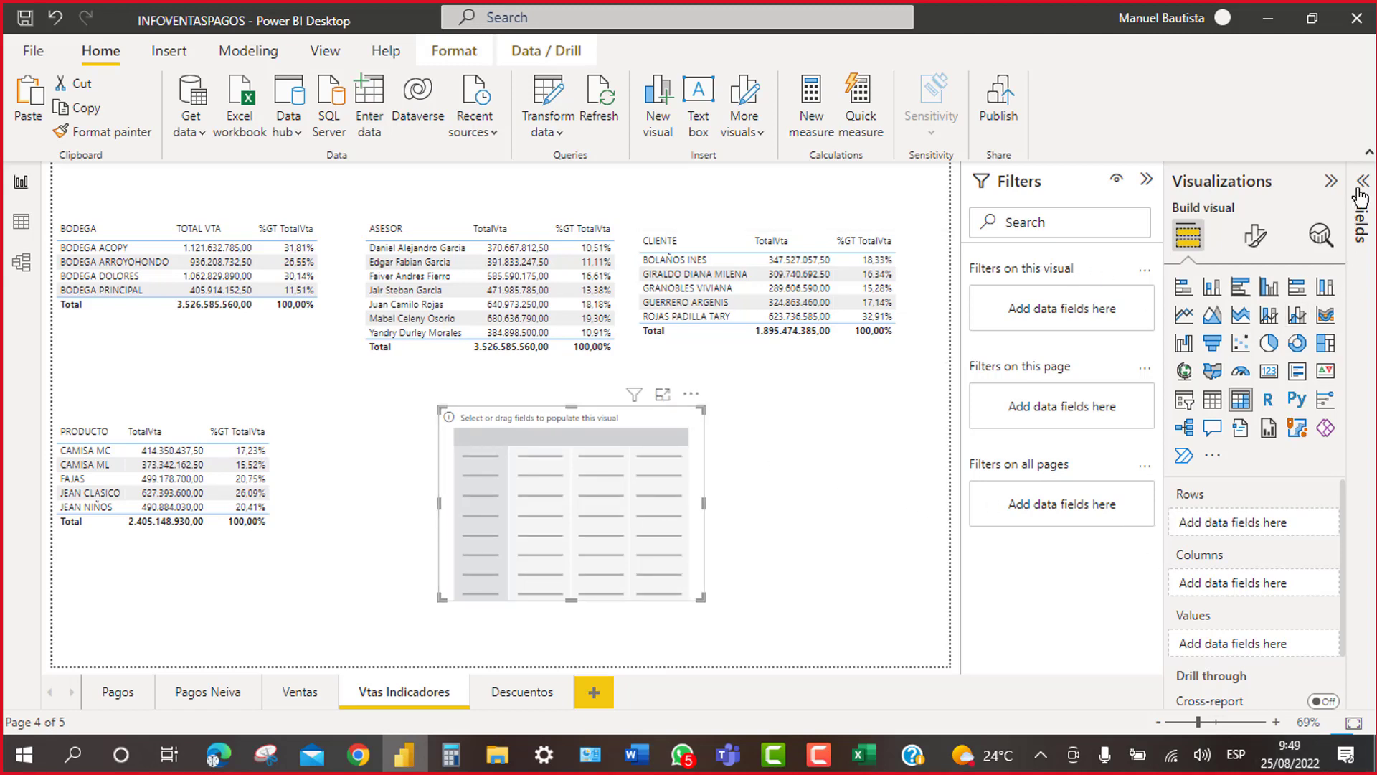
# Step: Put the TVentas CLIENTE field into the matrix rows
pyautogui.click(1330, 188)
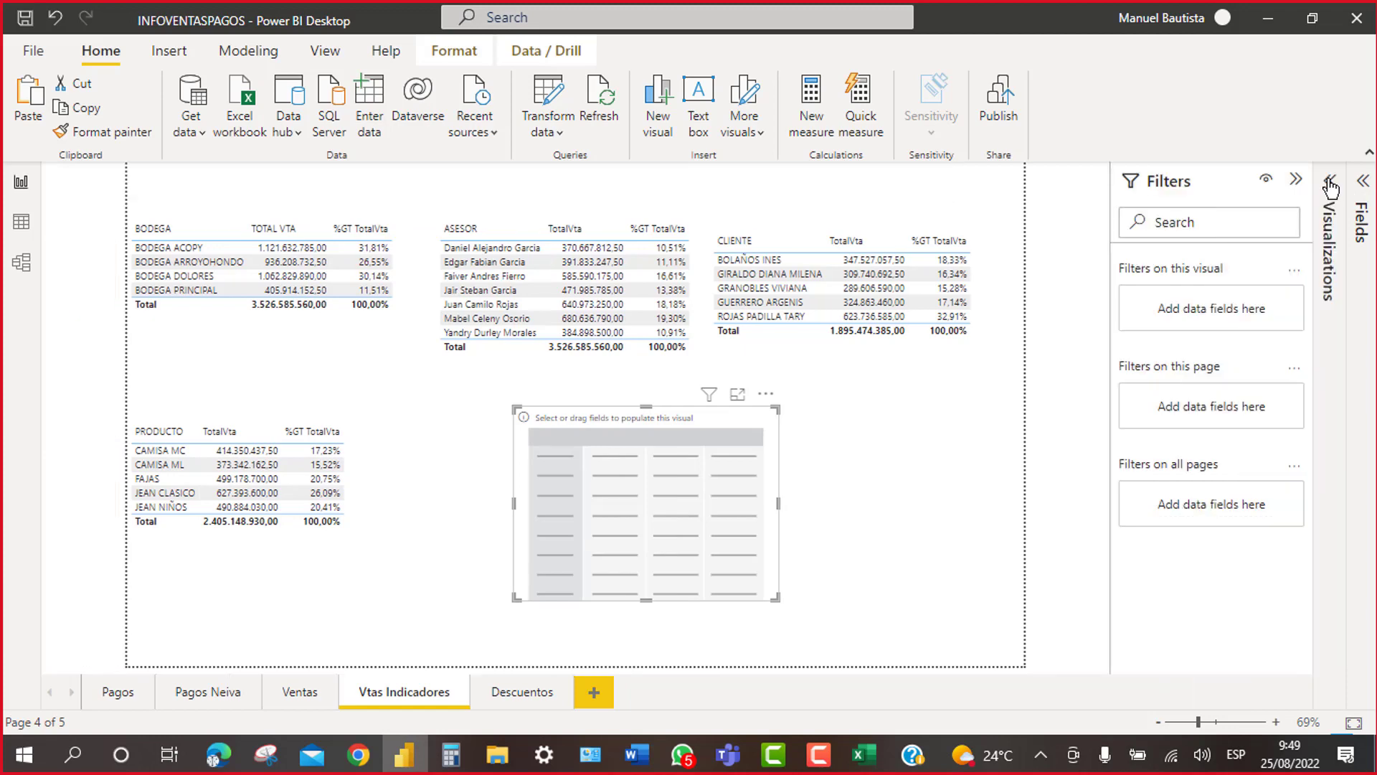
pyautogui.click(1363, 184)
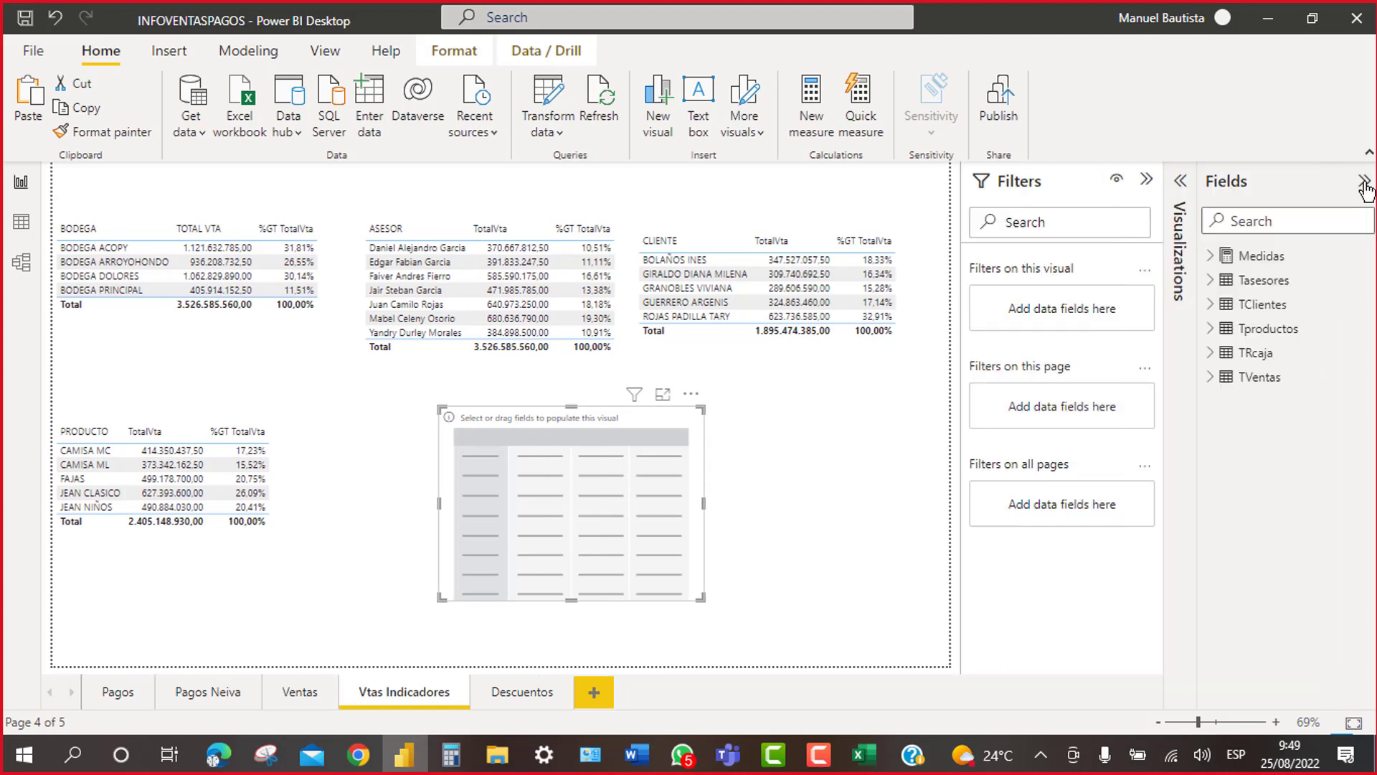
pyautogui.click(1211, 378)
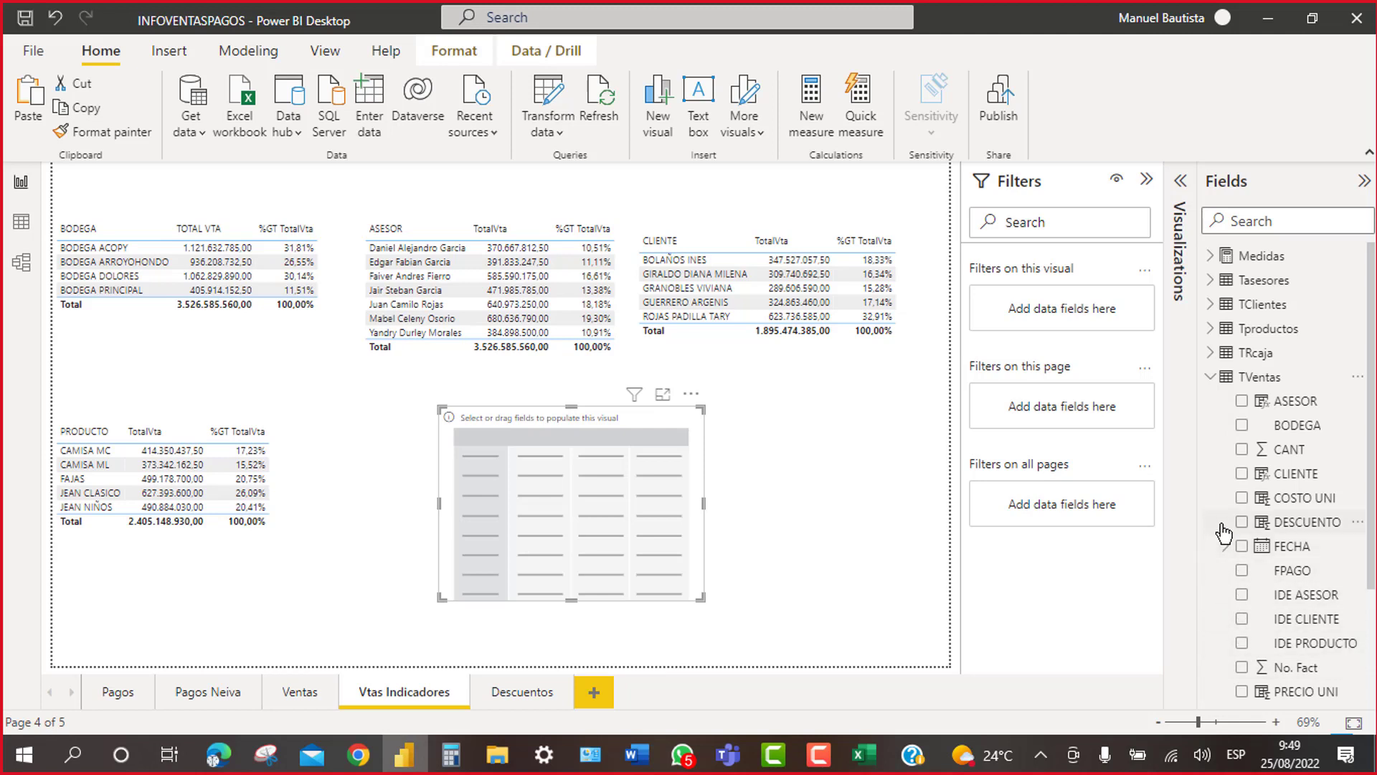
pyautogui.click(1243, 475)
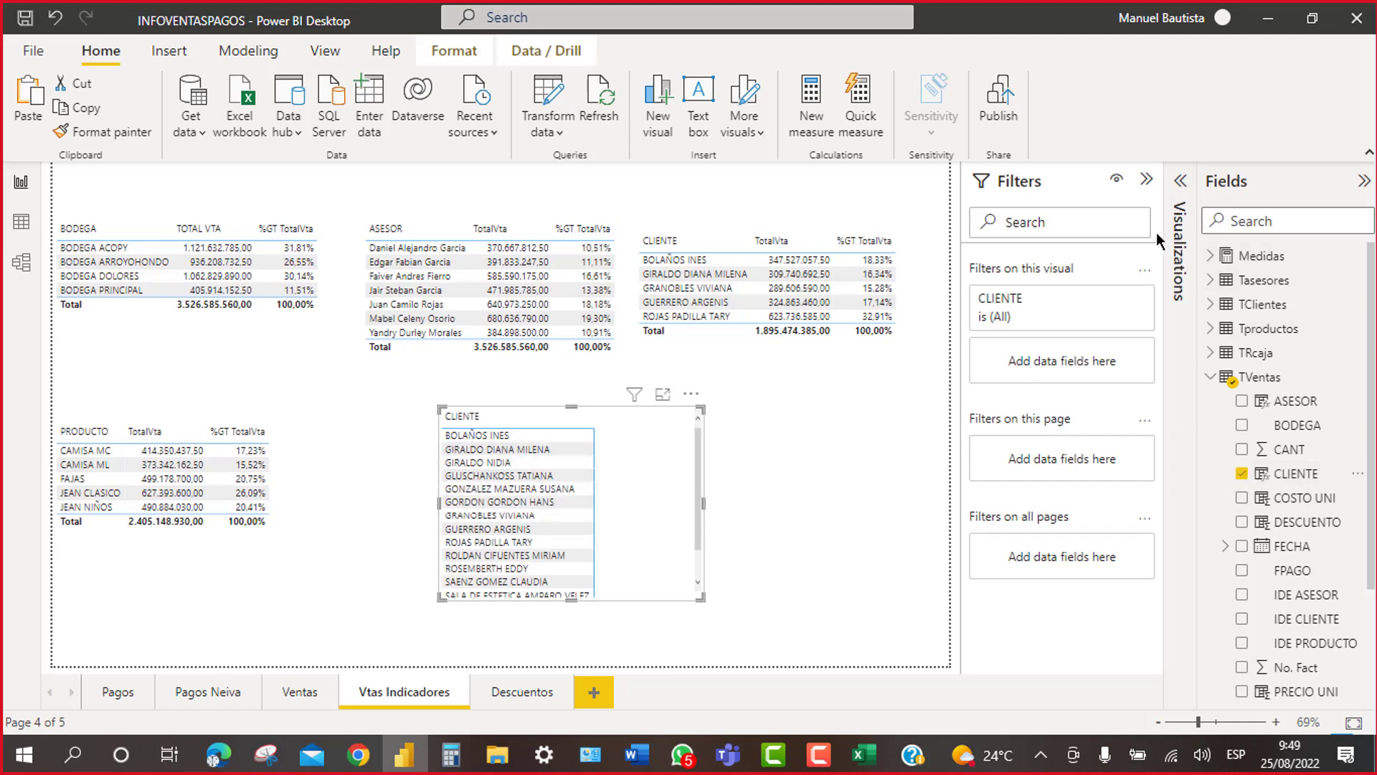
# Step: Add TVentas ASESOR as the matrix columns
pyautogui.click(1146, 180)
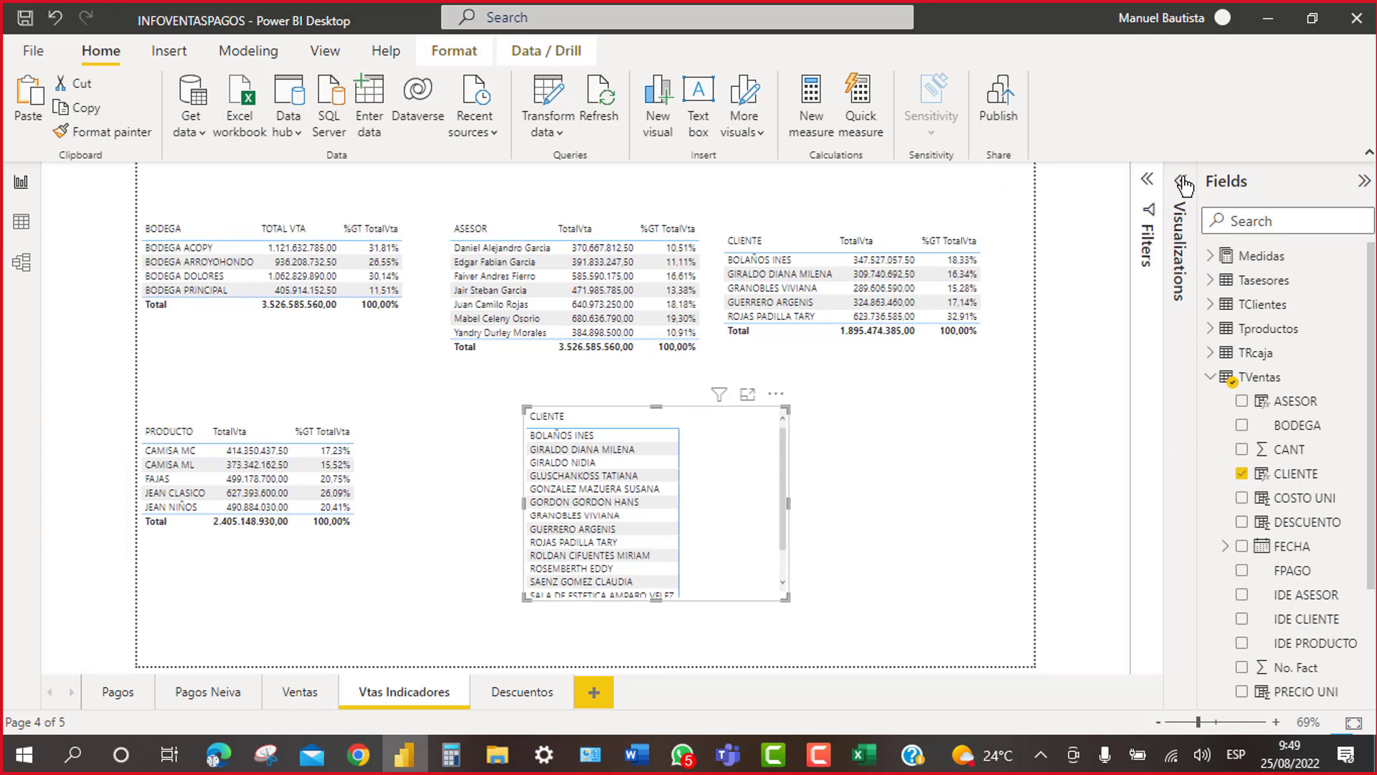
pyautogui.click(1182, 183)
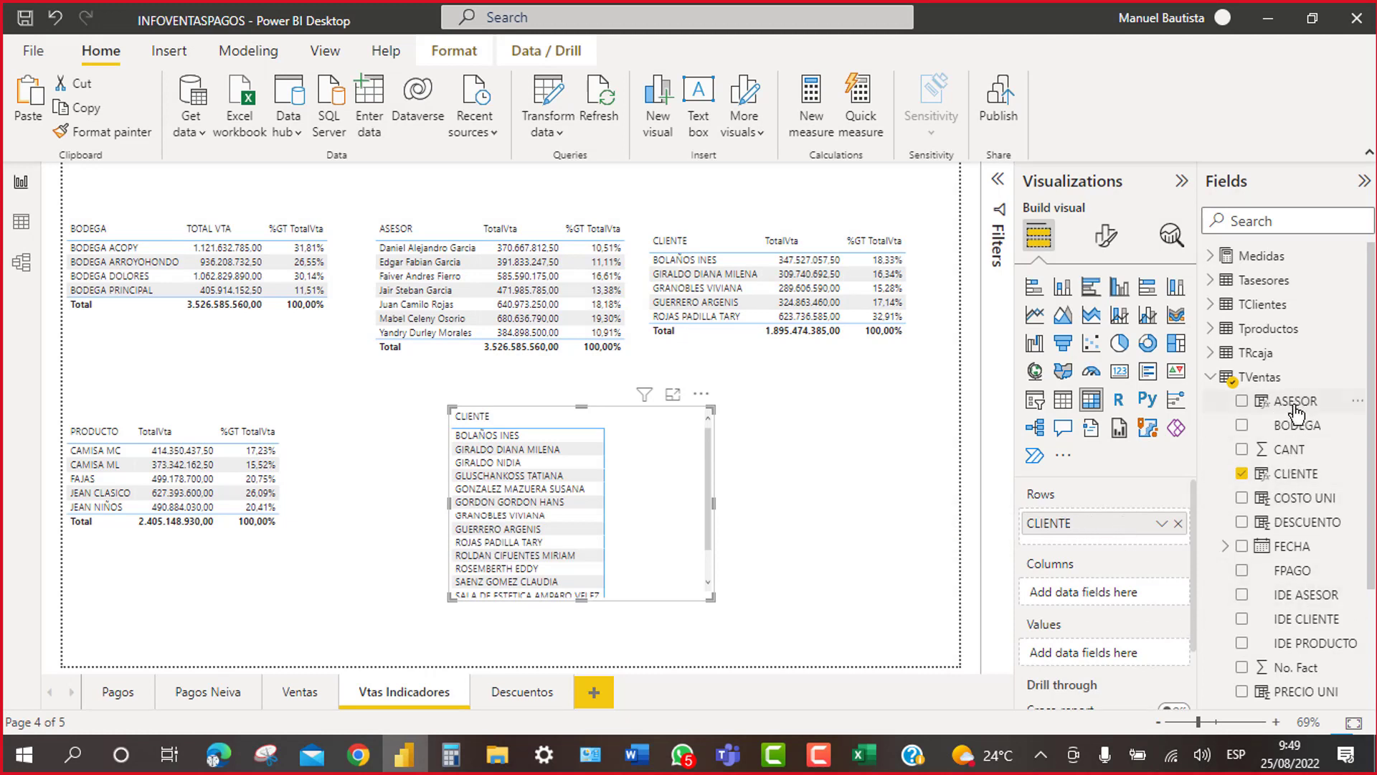
pyautogui.moveTo(1288, 406); pyautogui.dragTo(1118, 601)
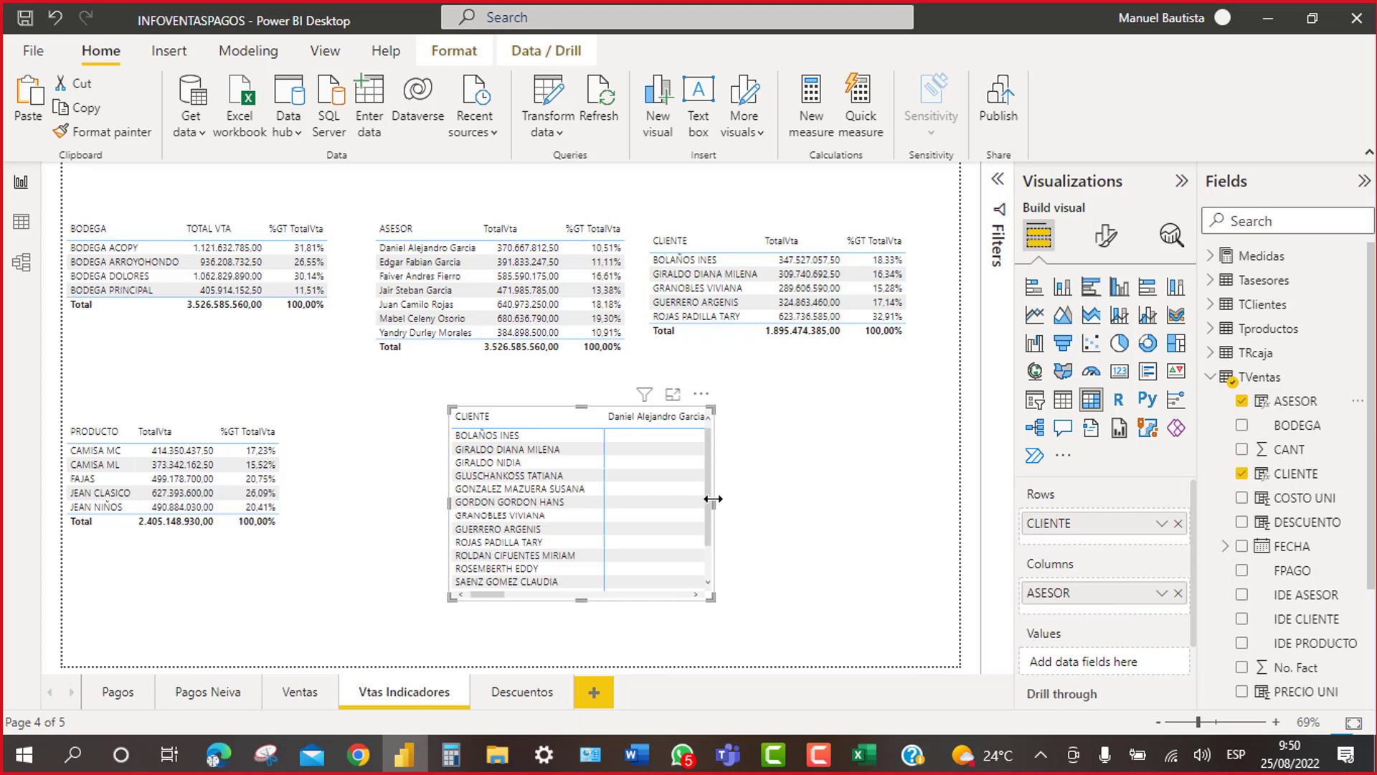
# Step: Widen the matrix to the right and move it left beneath the page centre
pyautogui.moveTo(713, 502); pyautogui.dragTo(949, 488)
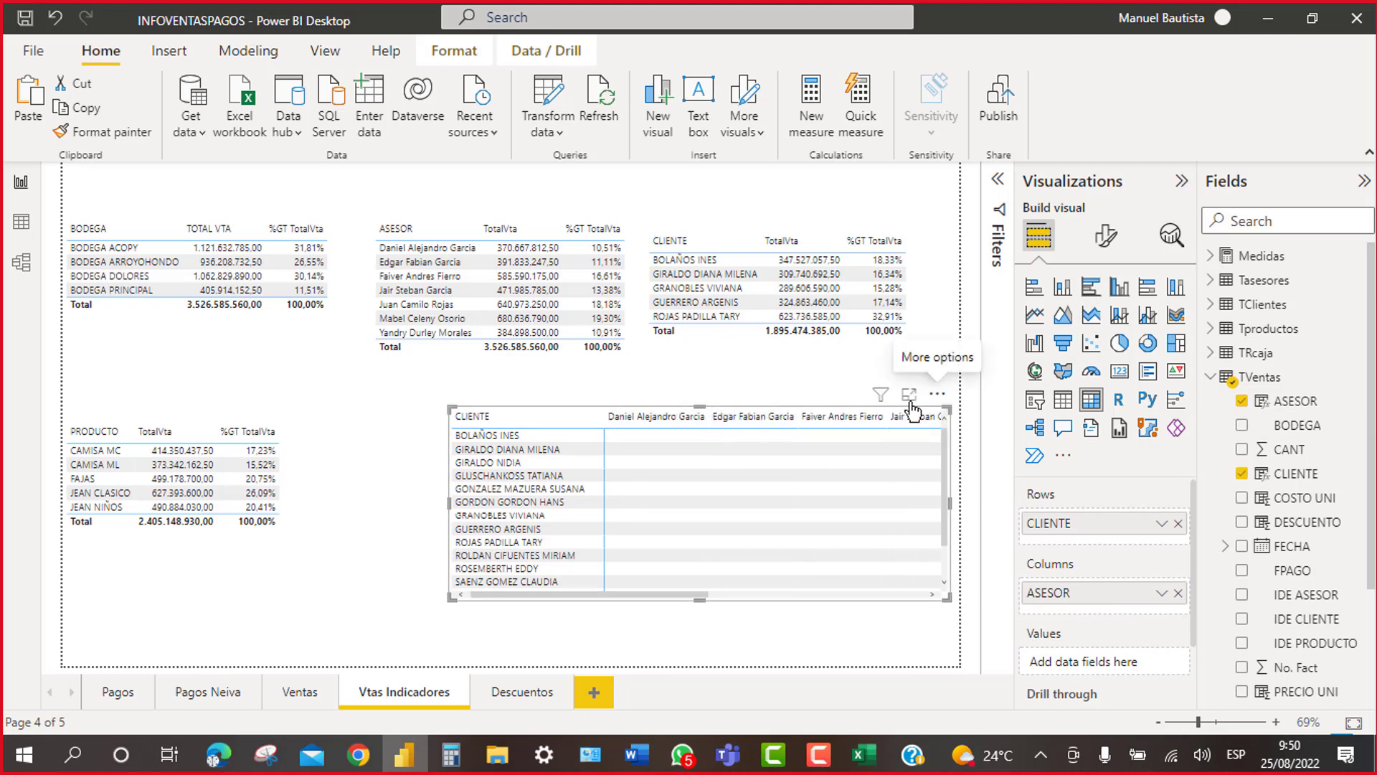
pyautogui.moveTo(889, 385); pyautogui.dragTo(811, 393)
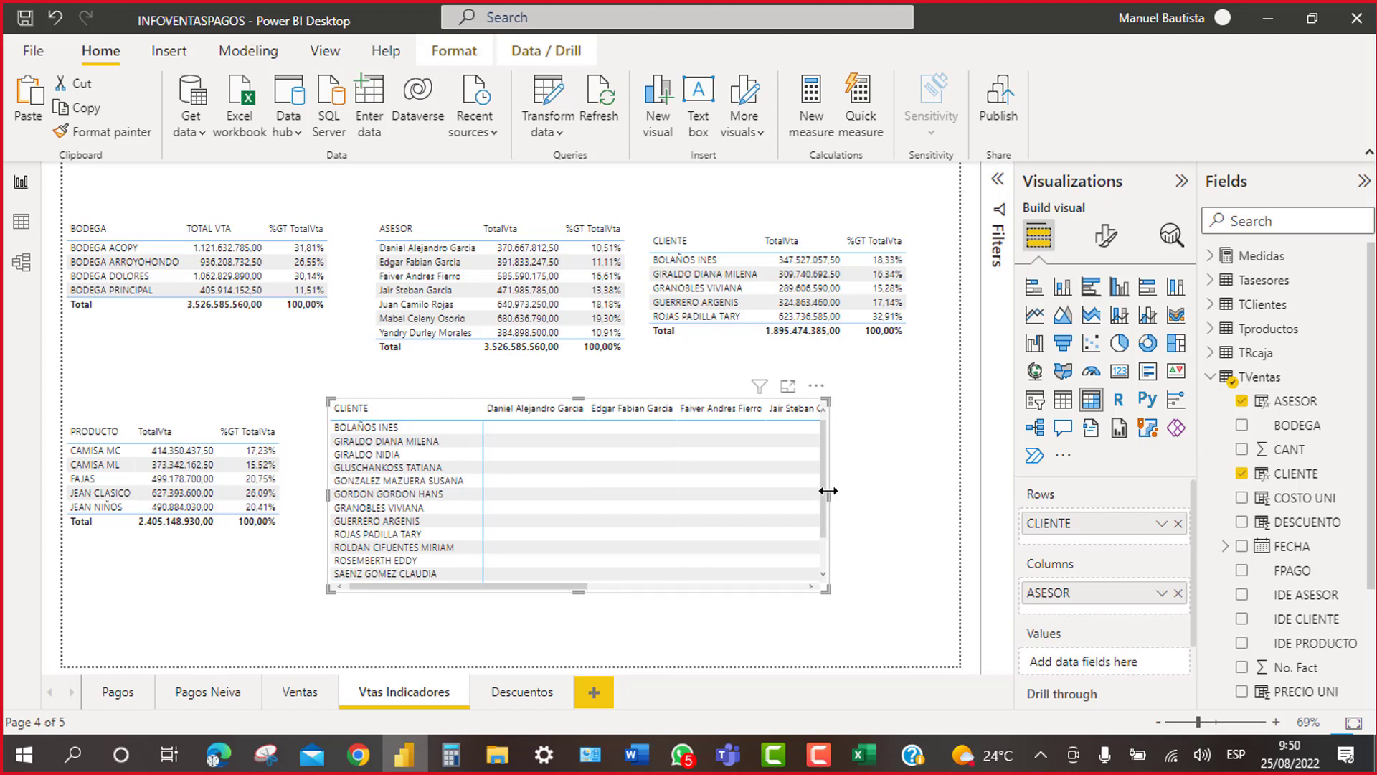
pyautogui.moveTo(826, 495); pyautogui.dragTo(949, 481)
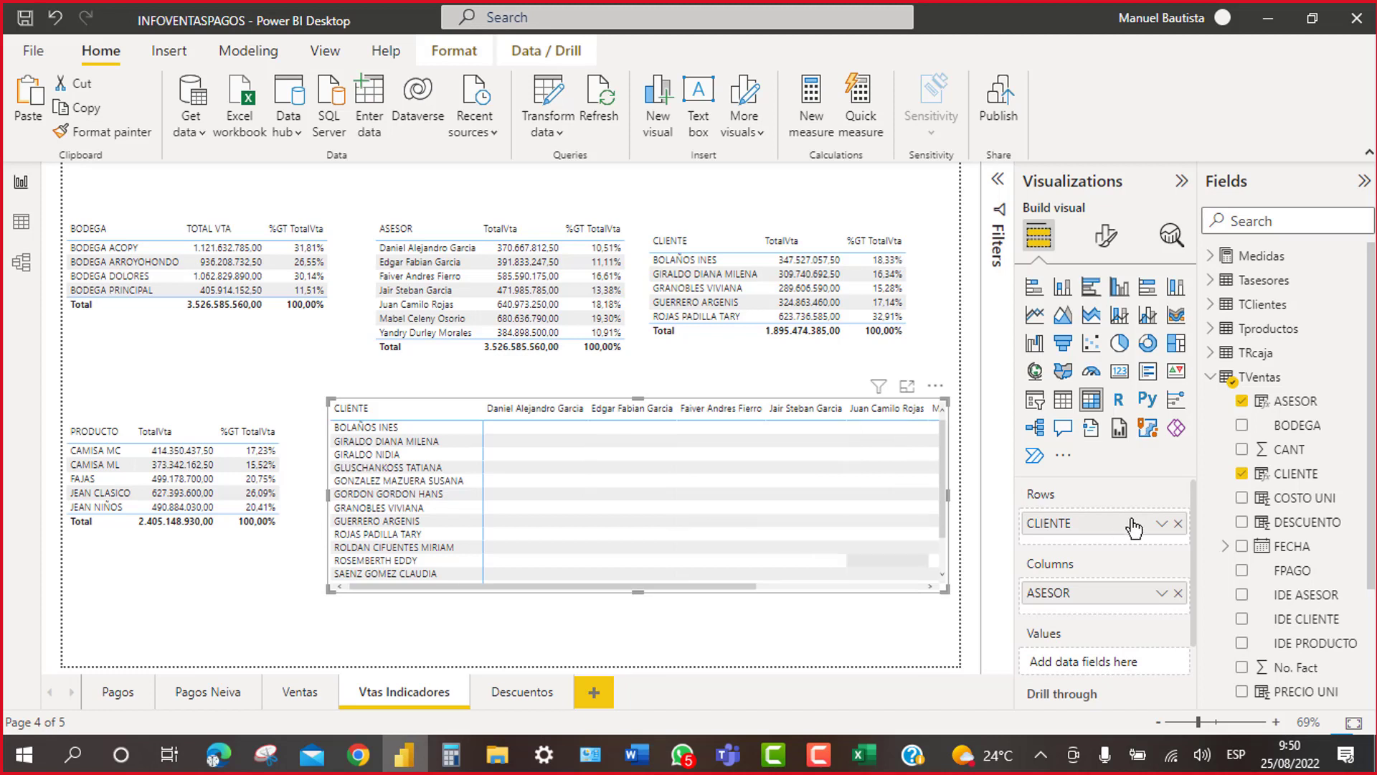
pyautogui.click(1213, 381)
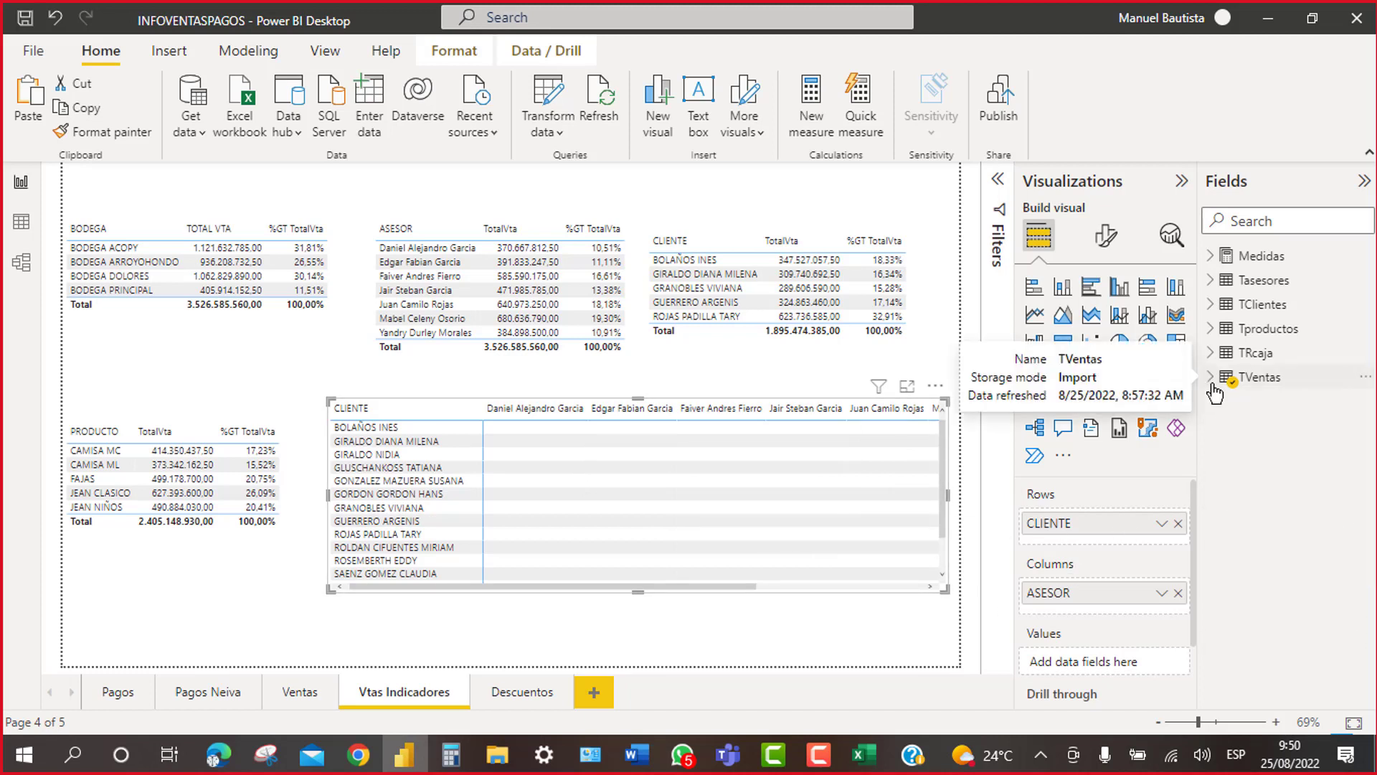
pyautogui.click(1217, 262)
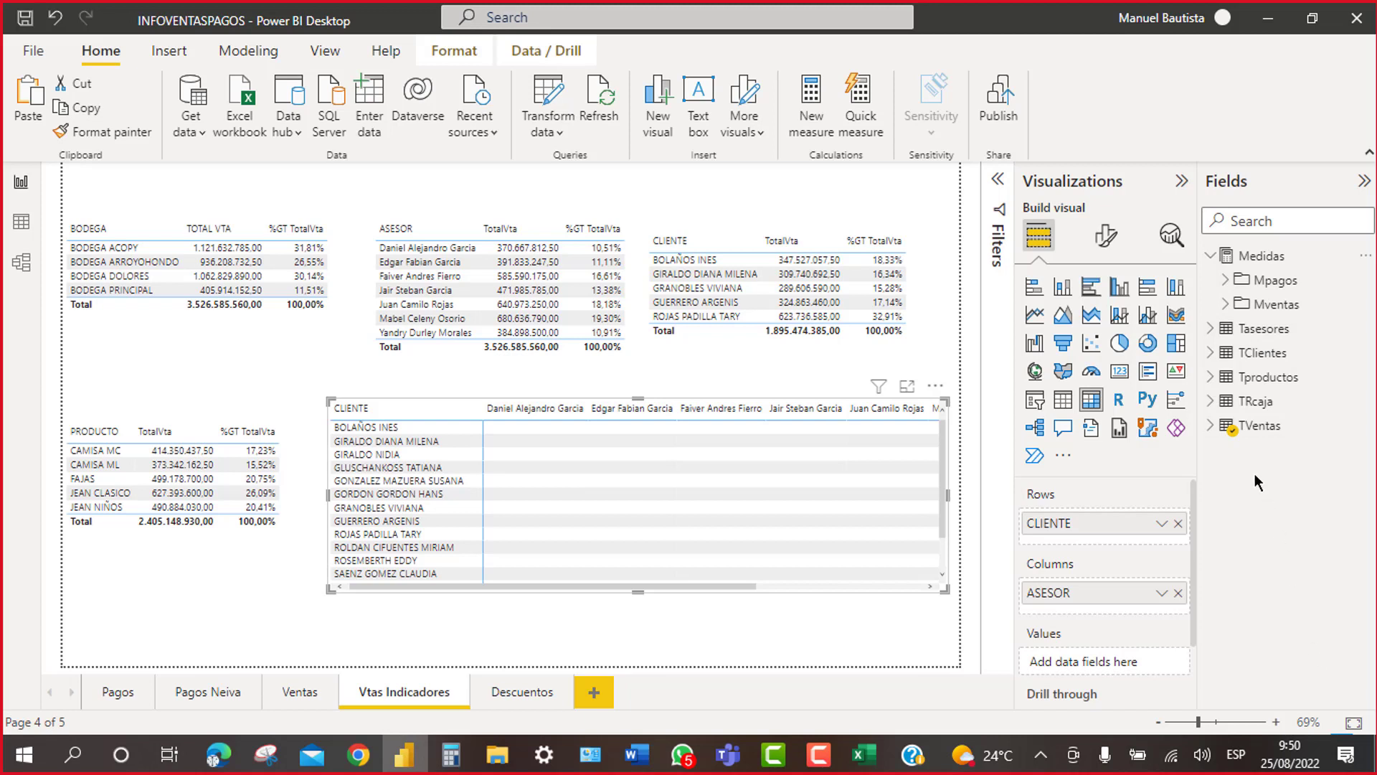
# Step: Add the Mventas TotalVta measure as the matrix values, then deselect the matrix
pyautogui.click(1228, 307)
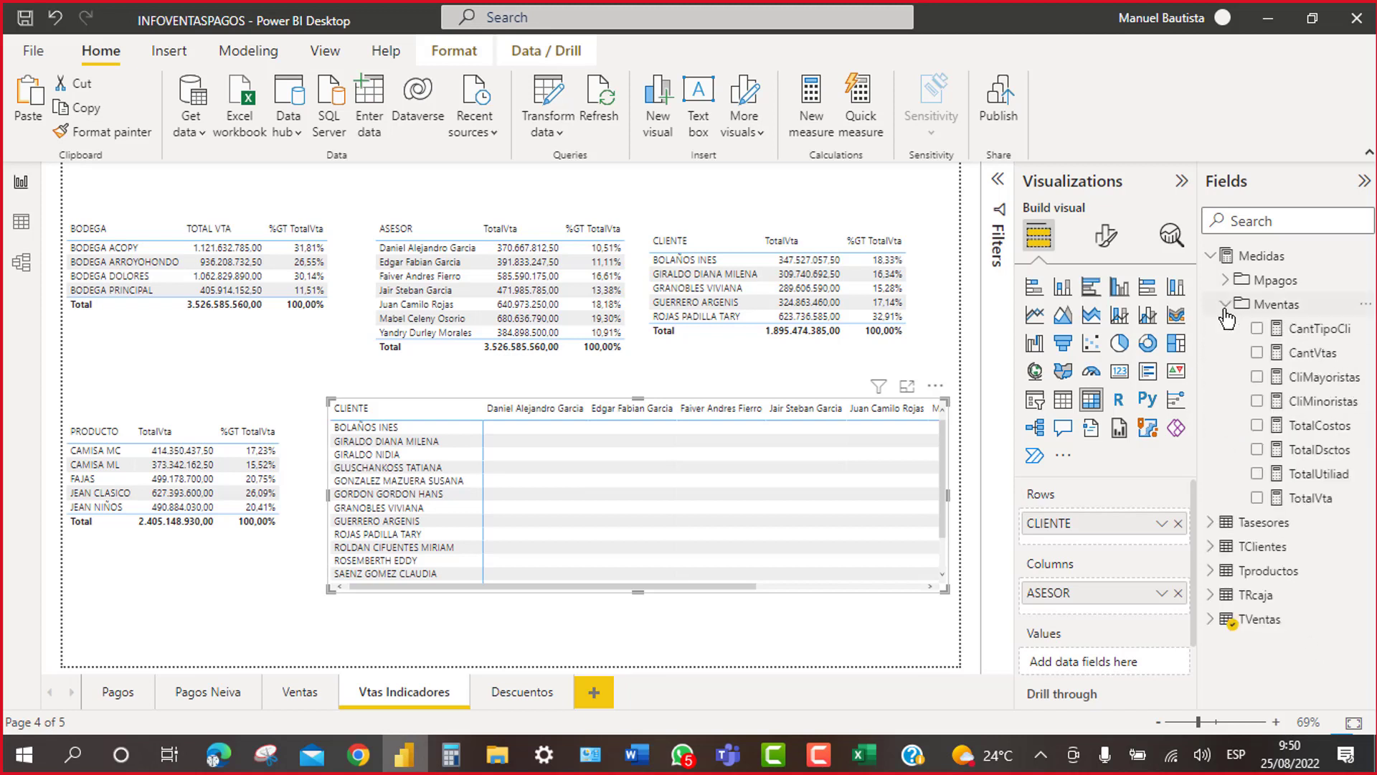
pyautogui.click(1257, 498)
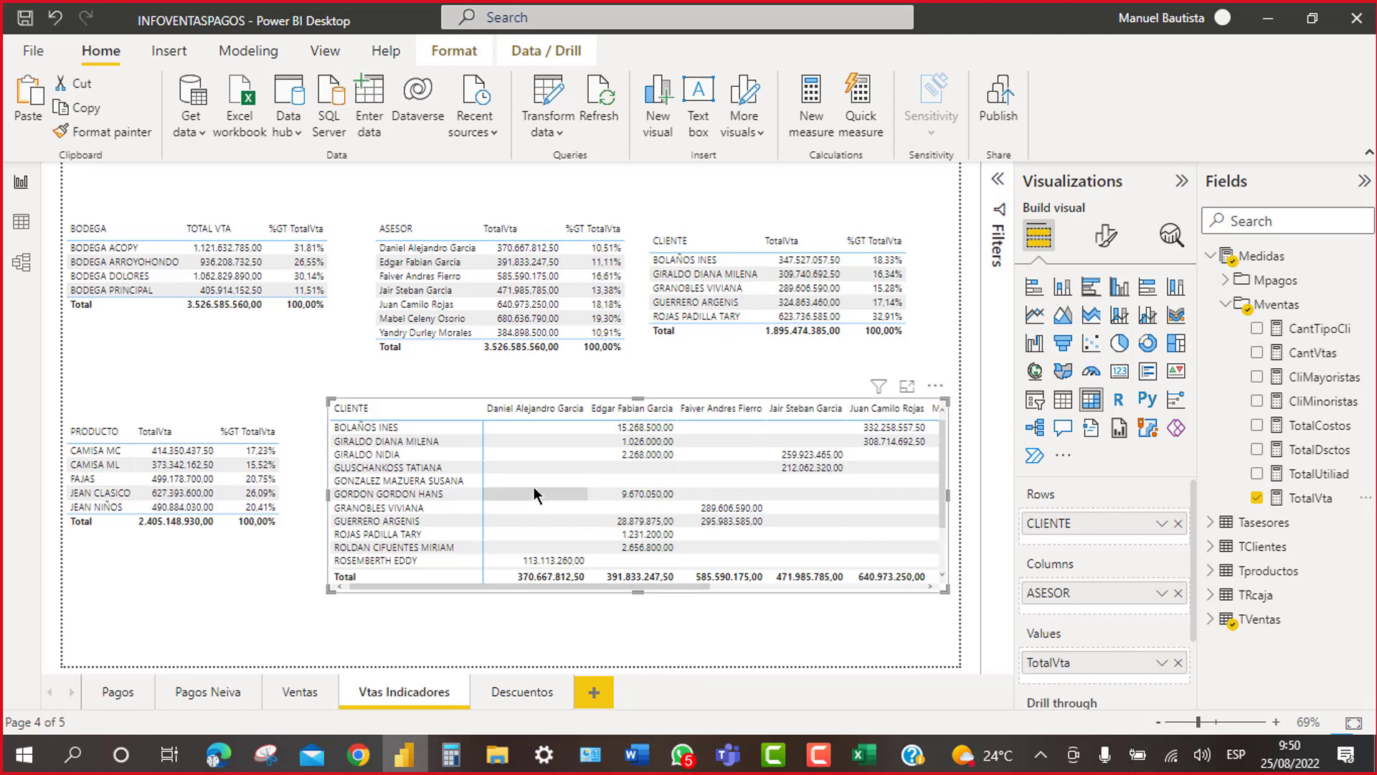
pyautogui.click(898, 183)
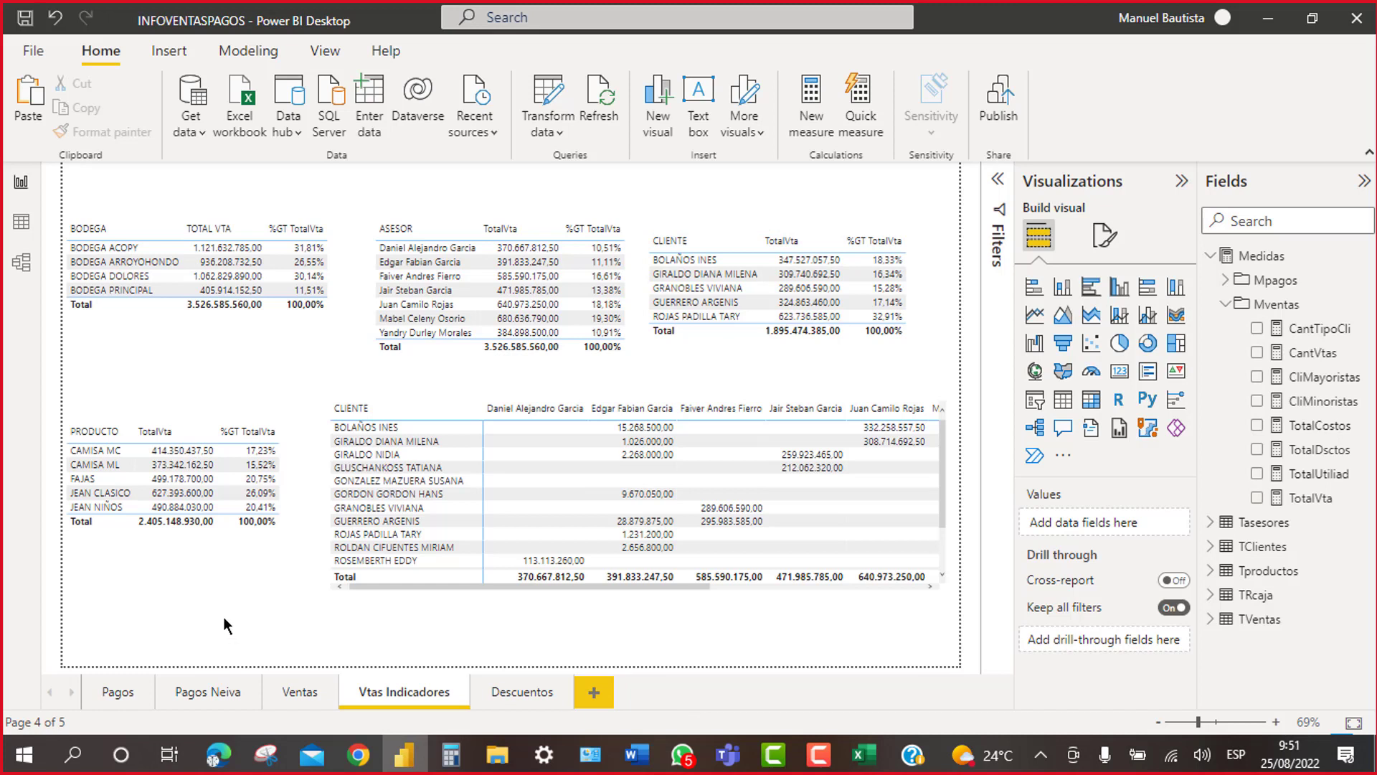
pyautogui.moveTo(942, 211)
pyautogui.moveTo(945, 225); pyautogui.dragTo(947, 208)
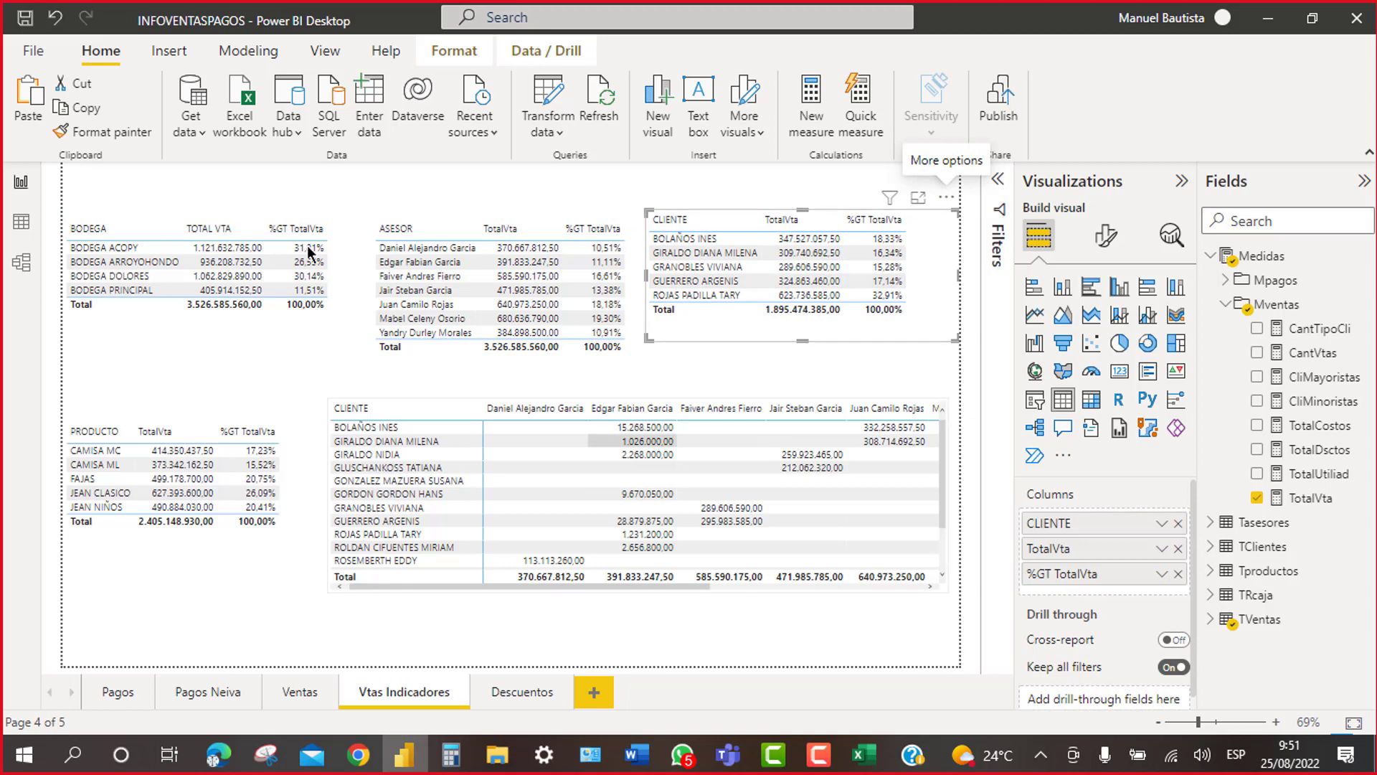
pyautogui.click(464, 213)
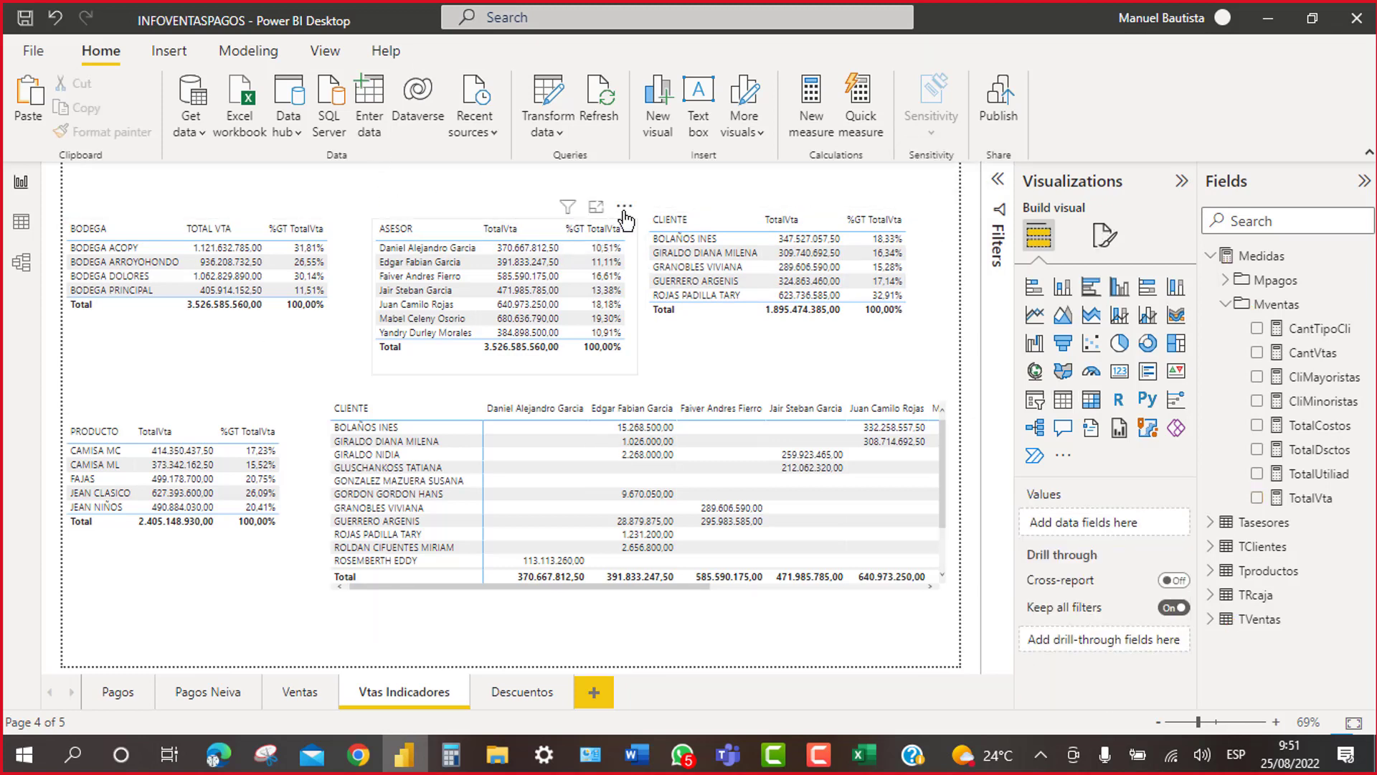
pyautogui.click(627, 198)
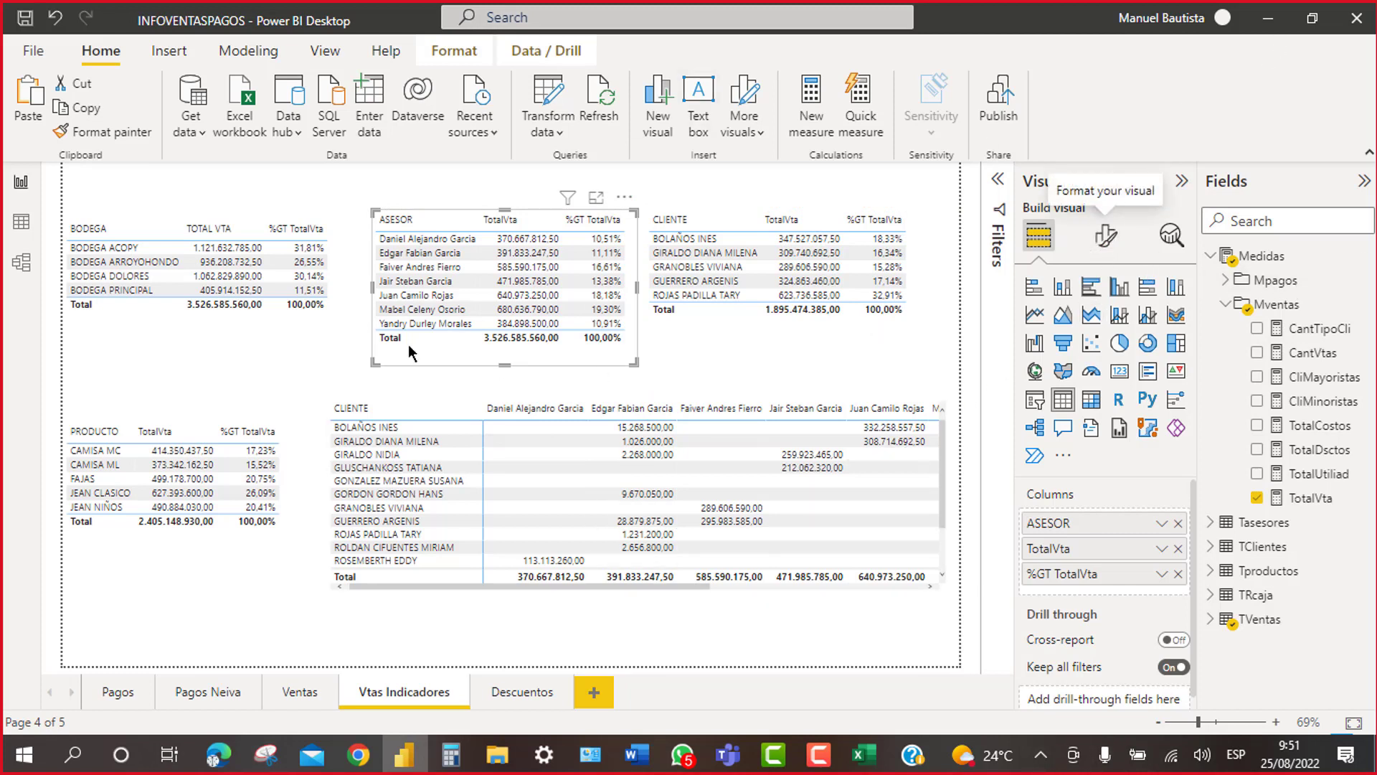
pyautogui.click(265, 324)
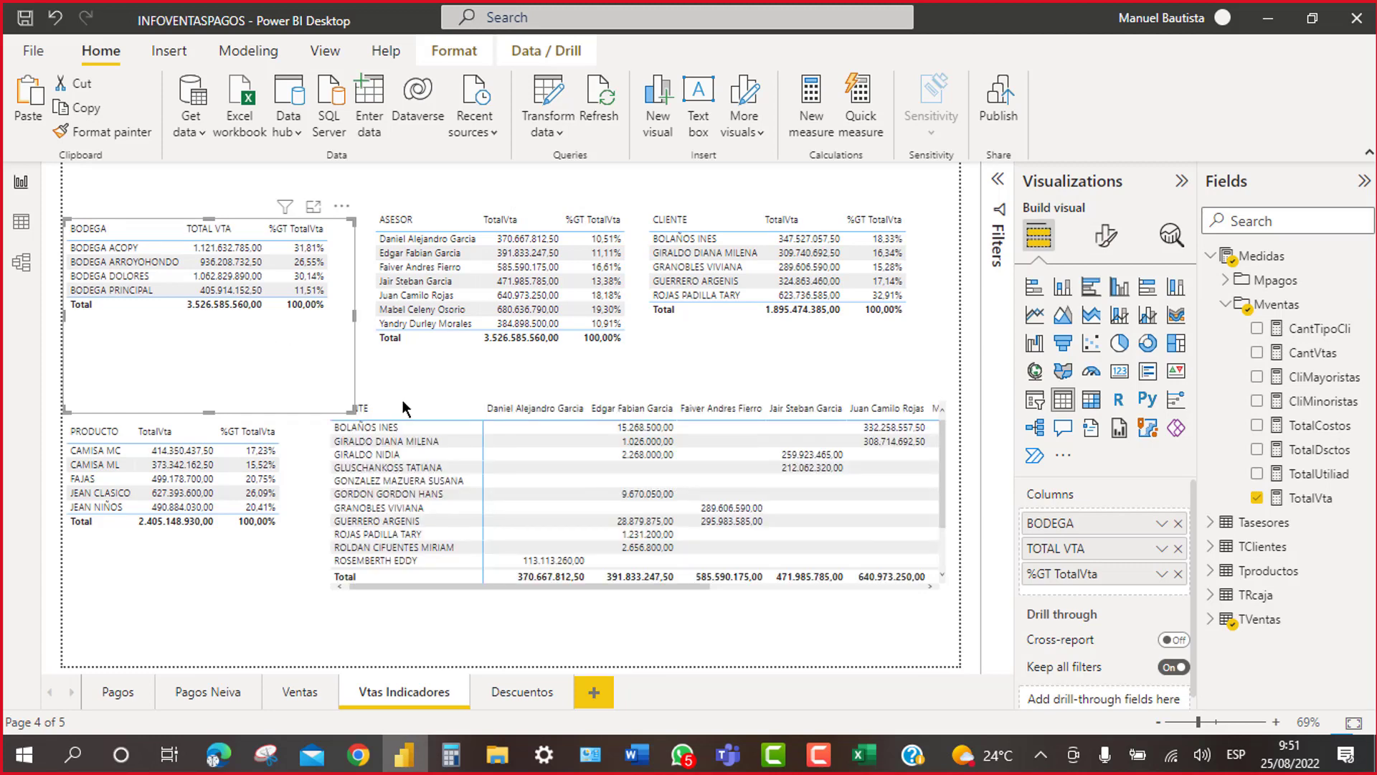
pyautogui.click(1105, 234)
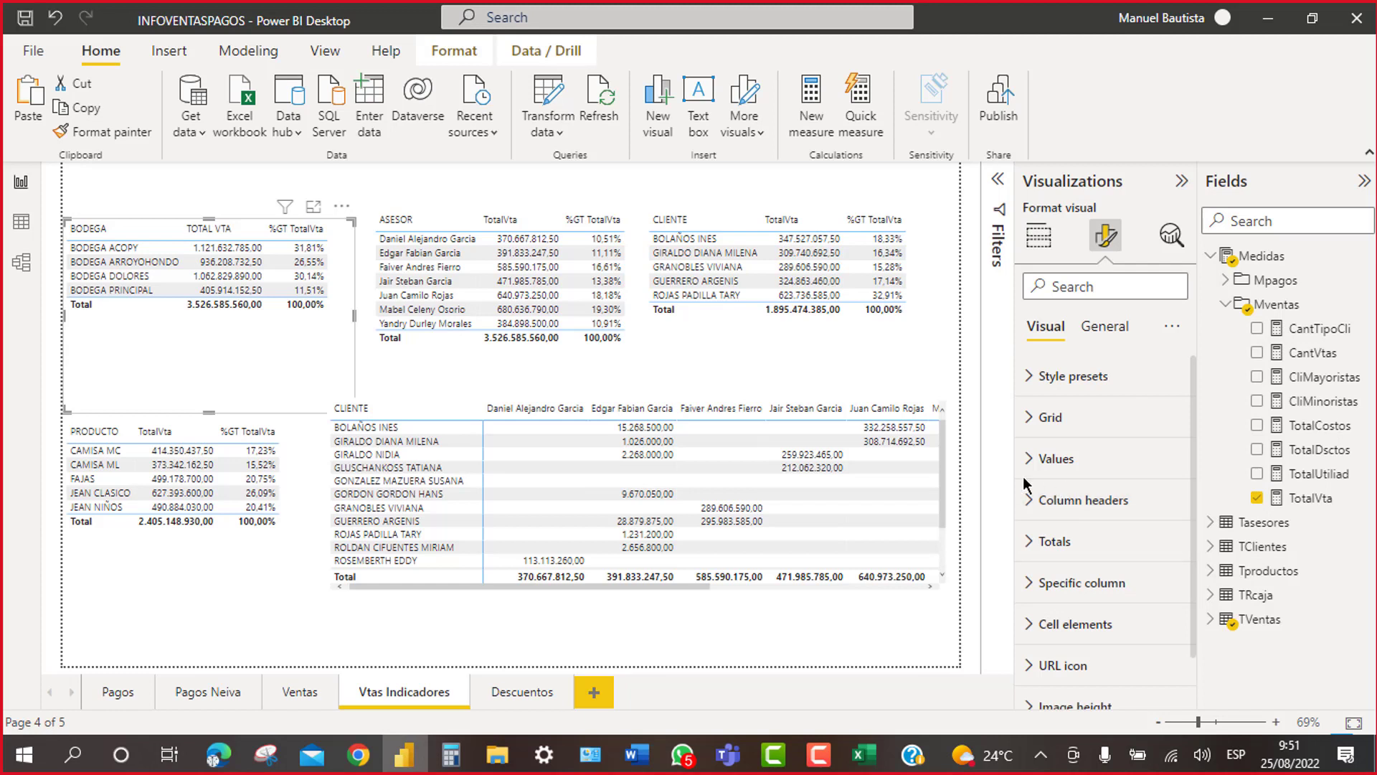
pyautogui.scroll(-1, 1125, 565)
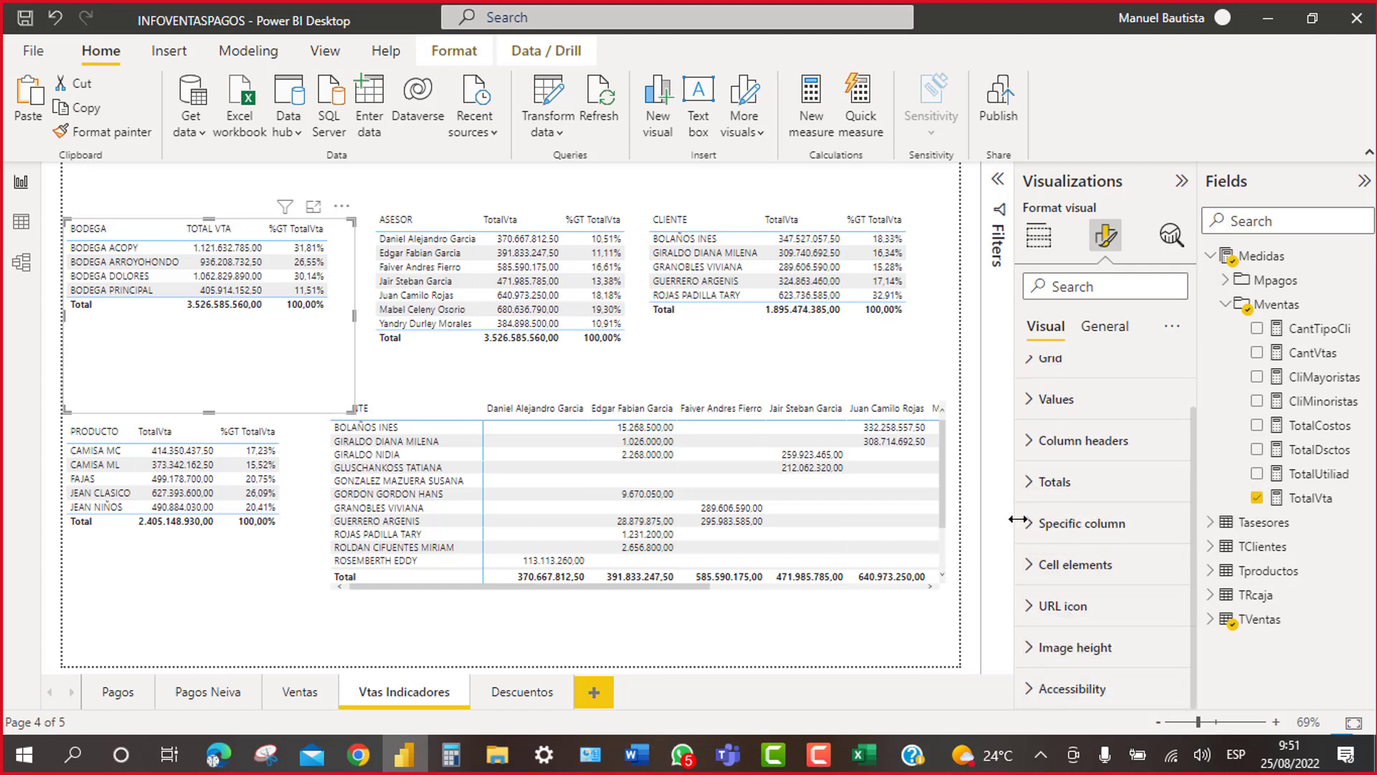
pyautogui.scroll(1, 1033, 430)
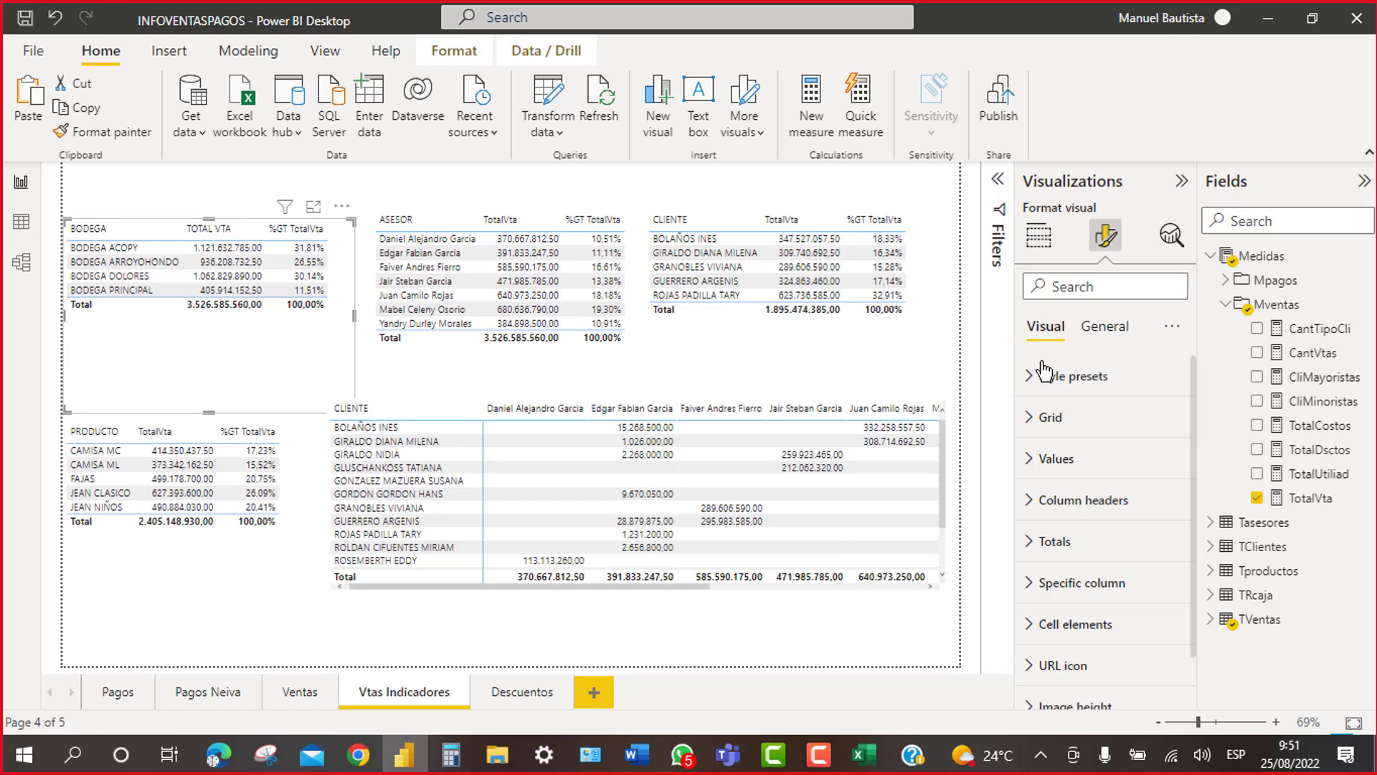
pyautogui.click(1120, 338)
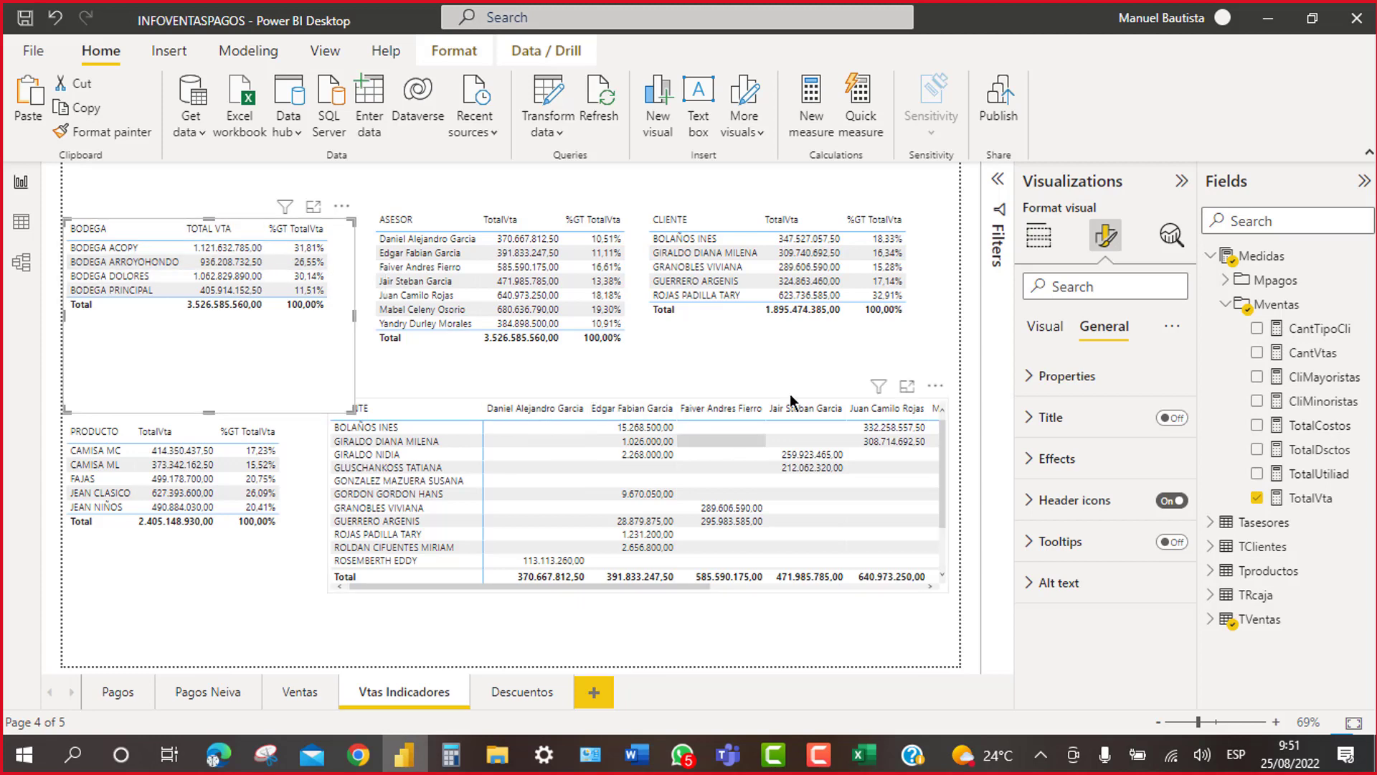
pyautogui.click(840, 356)
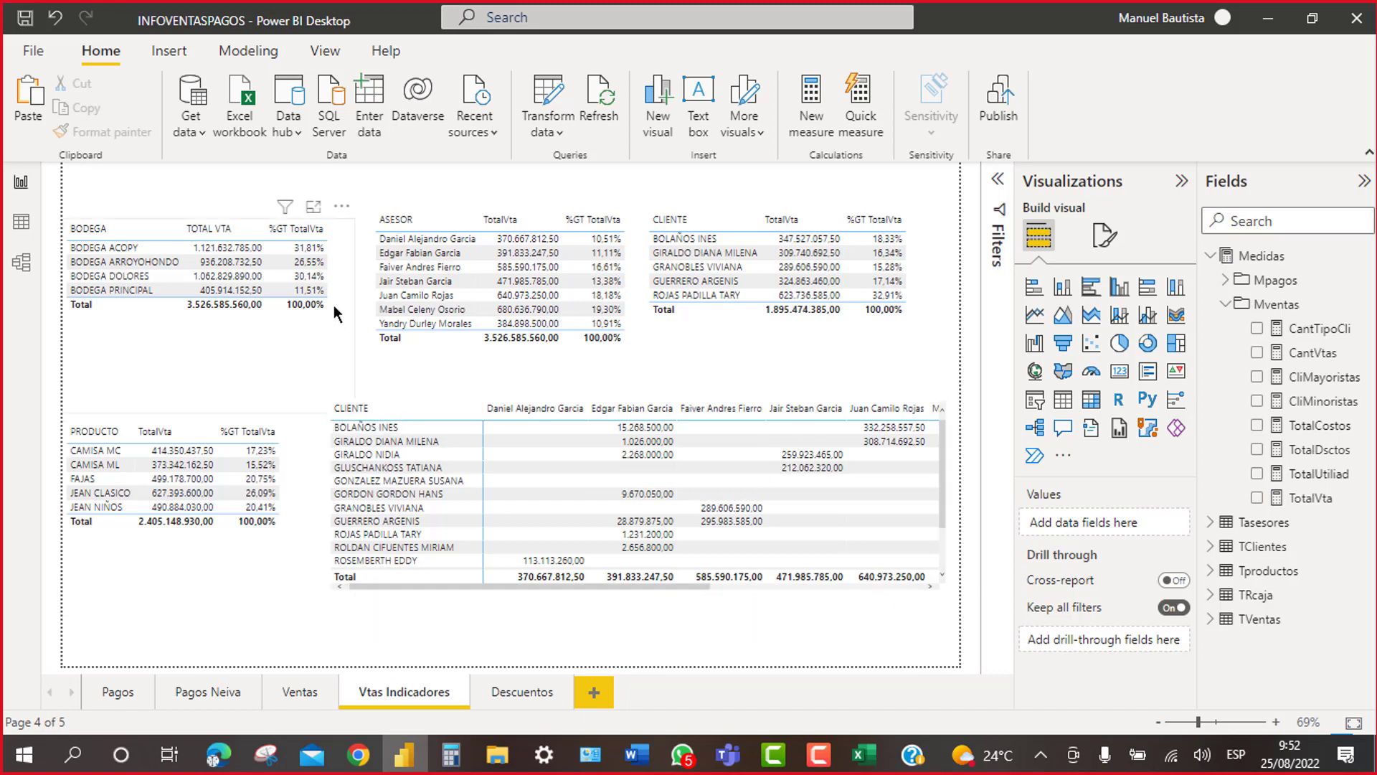
# Step: Paste the BODEGA table onto a new Page 1 and duplicate it below the original
pyautogui.click(349, 261)
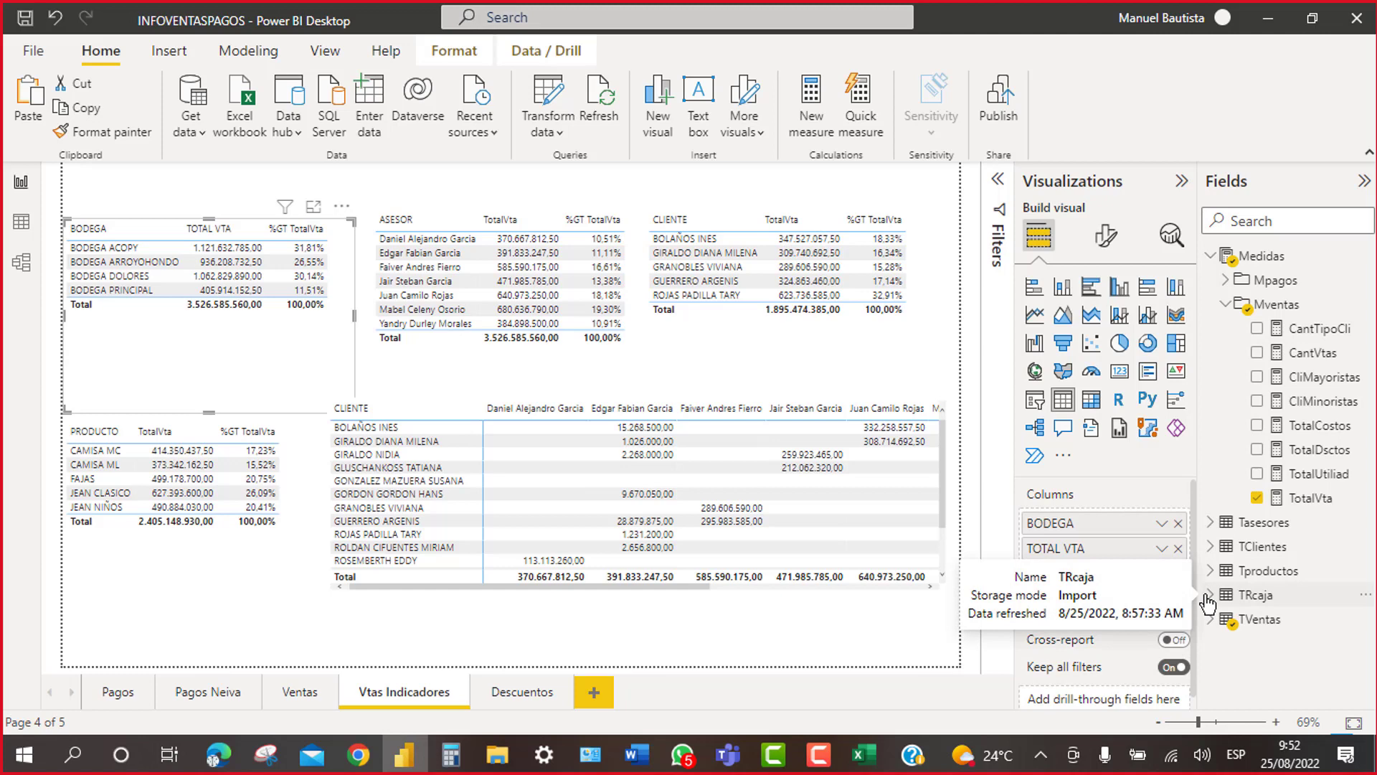
pyautogui.click(594, 693)
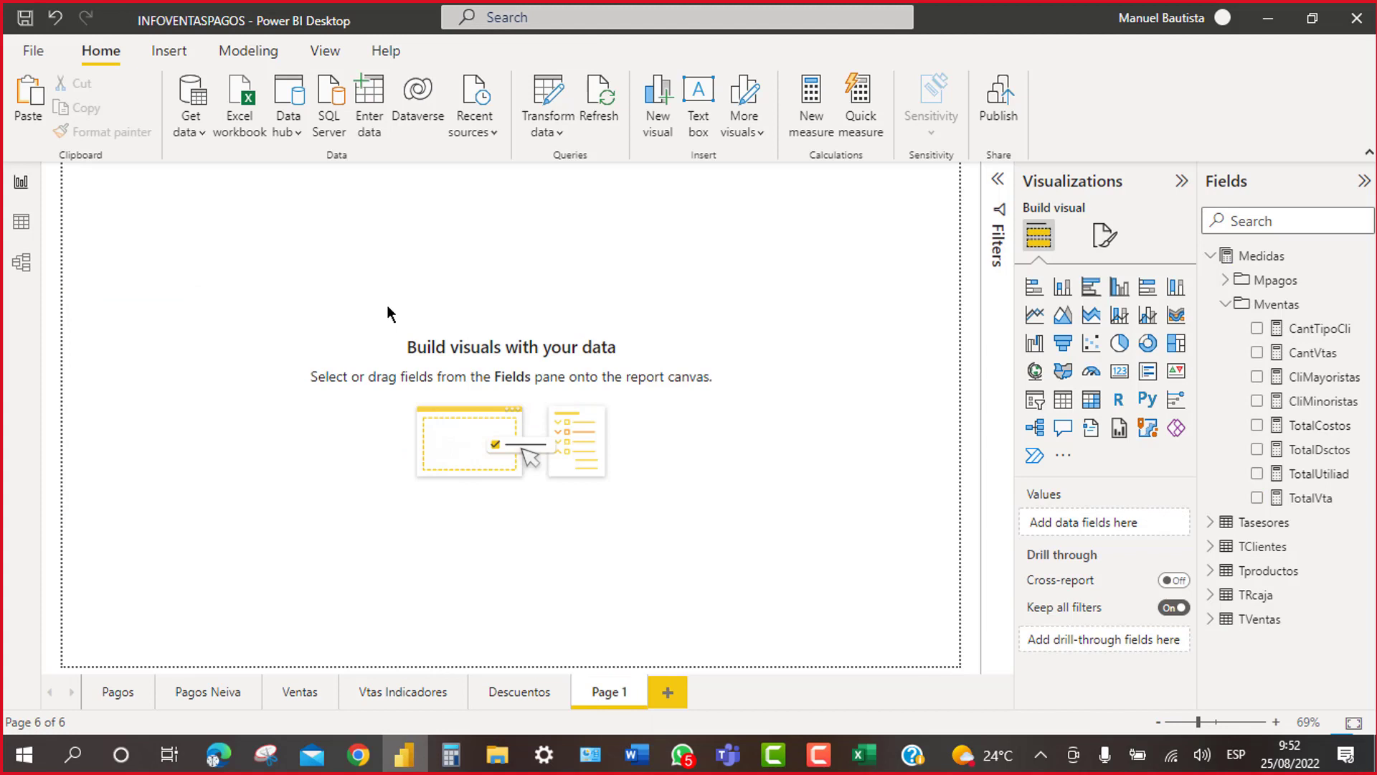
pyautogui.hotkey('ctrl', 'v')
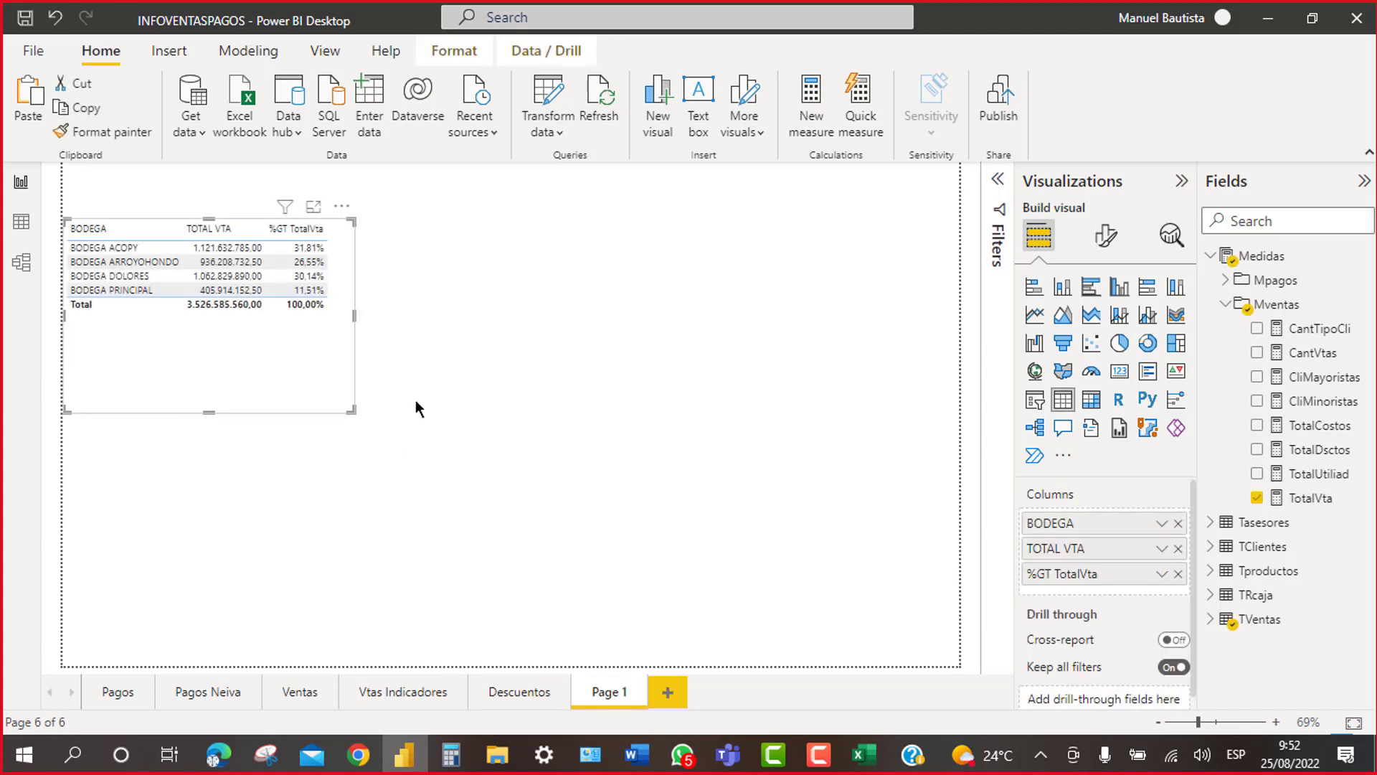
pyautogui.moveTo(347, 209); pyautogui.dragTo(685, 201)
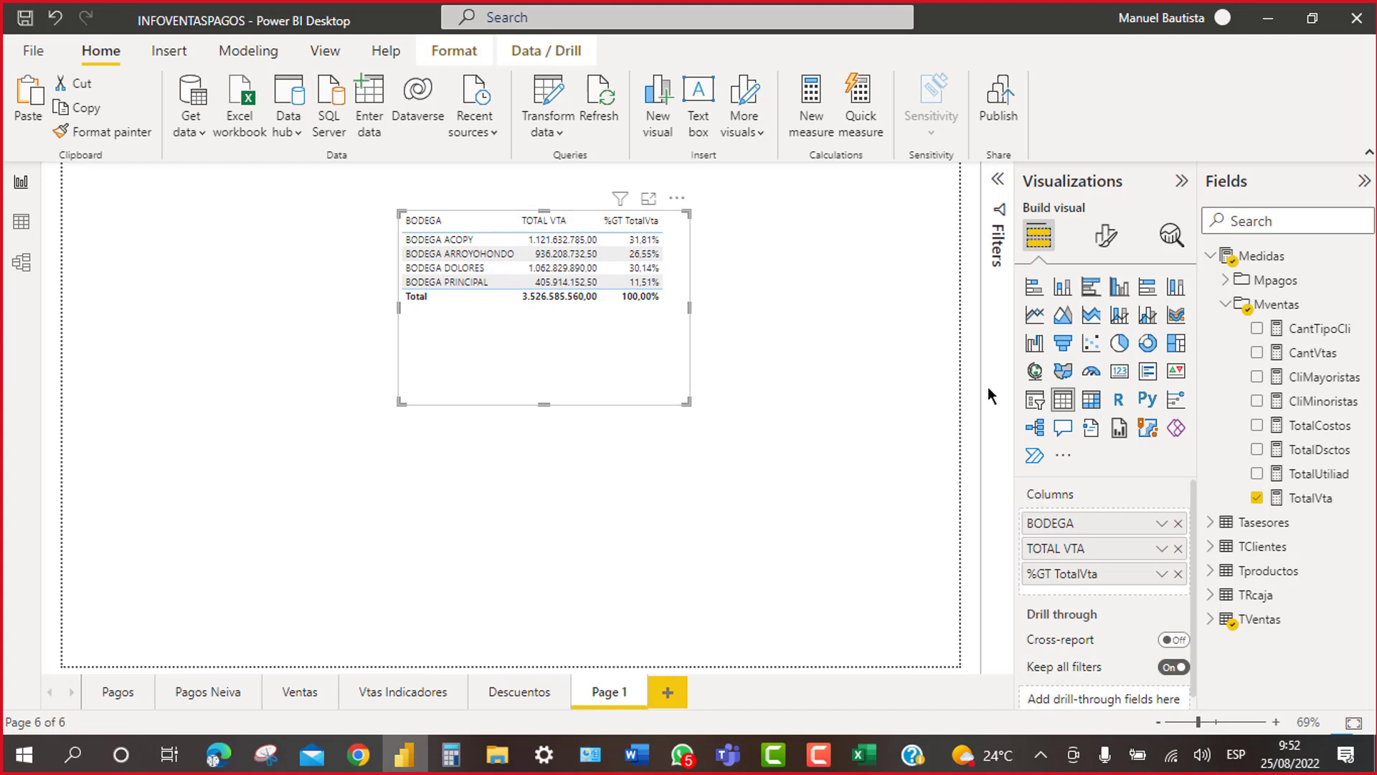
pyautogui.moveTo(437, 251); pyautogui.dragTo(445, 258)
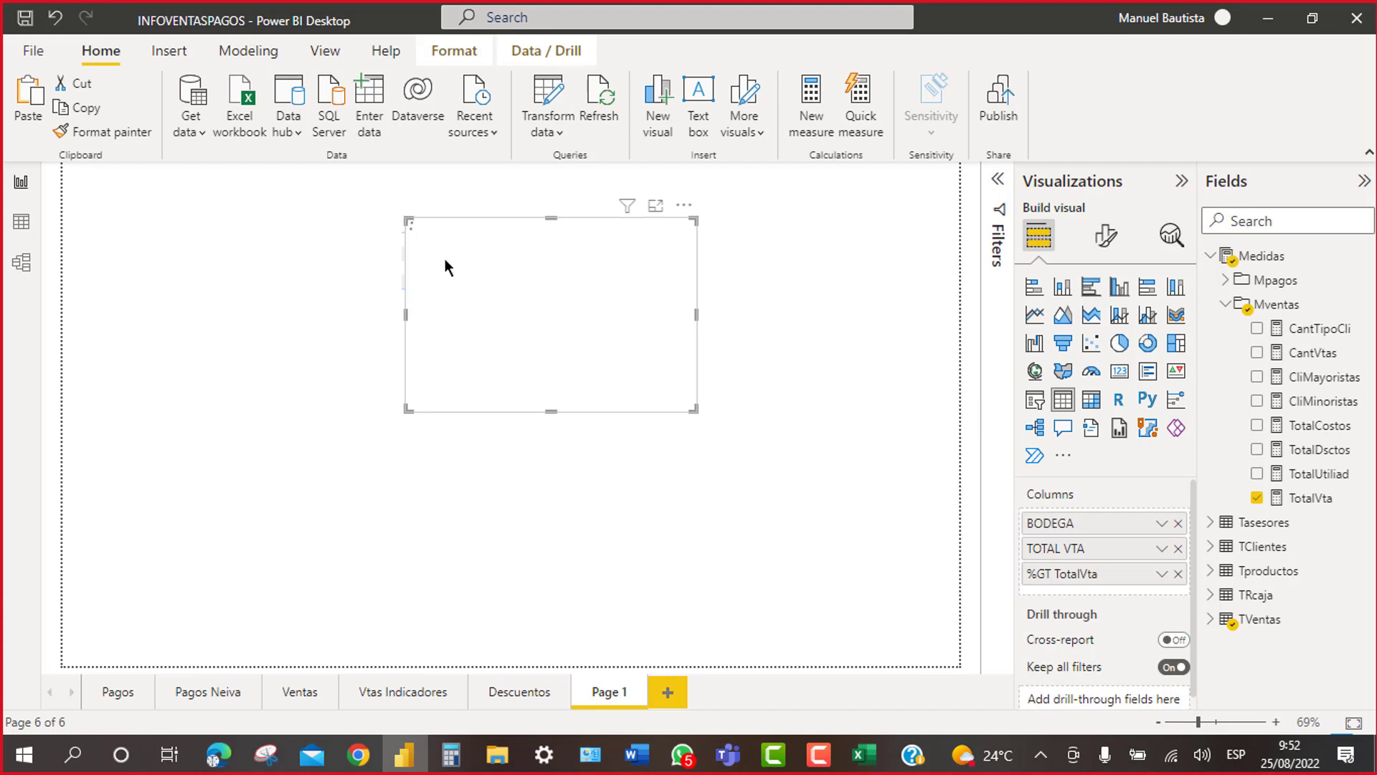
pyautogui.moveTo(687, 212); pyautogui.dragTo(683, 384)
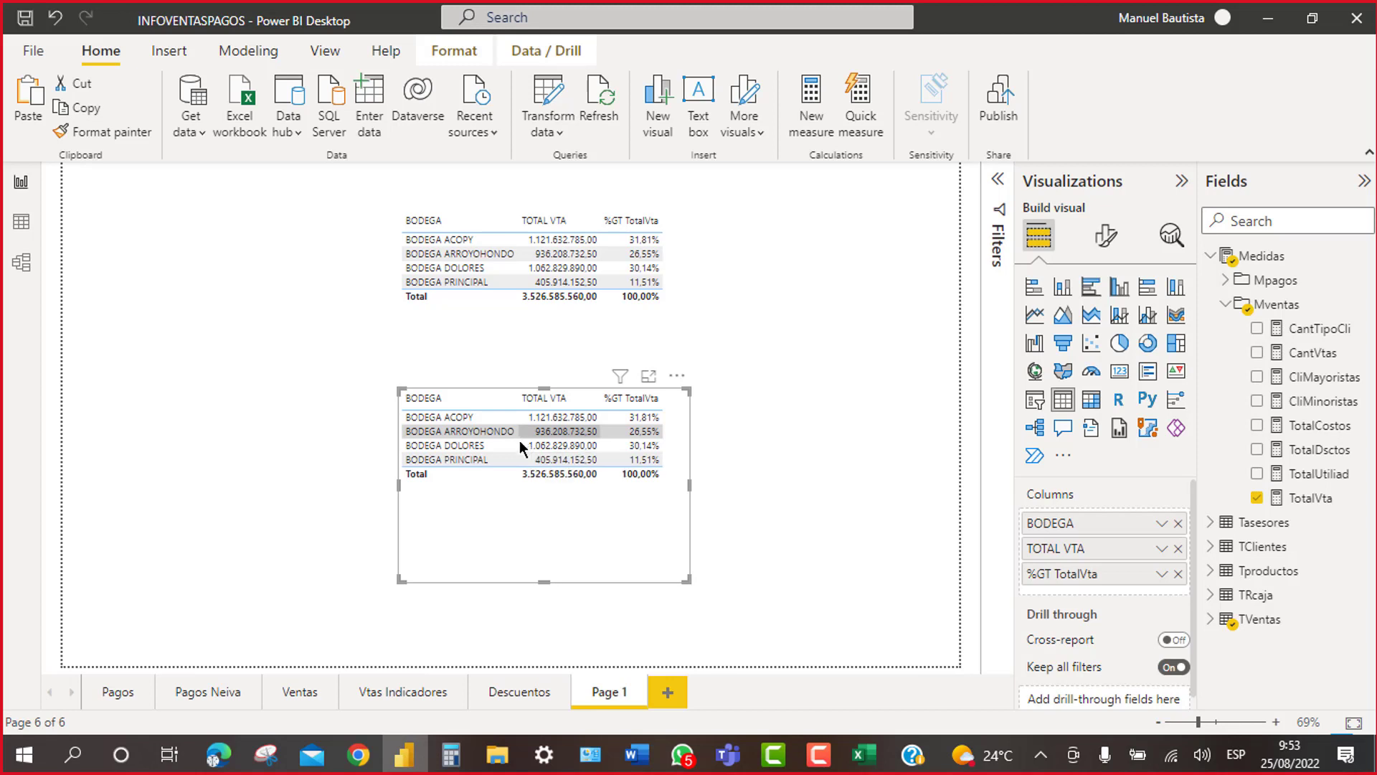
# Step: Convert the lower BODEGA table to a line and stacked column chart, widening and heightening it
pyautogui.click(1120, 317)
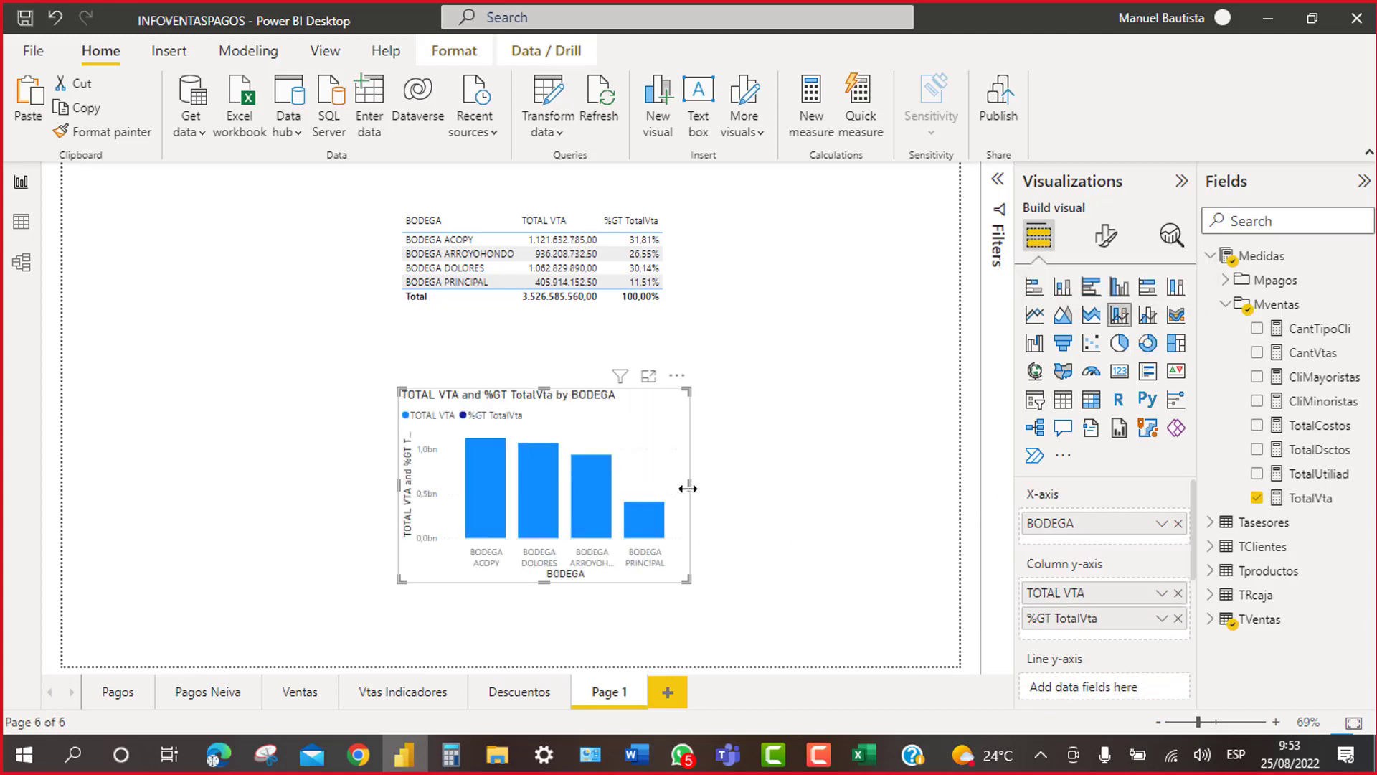
pyautogui.moveTo(687, 488); pyautogui.dragTo(918, 484)
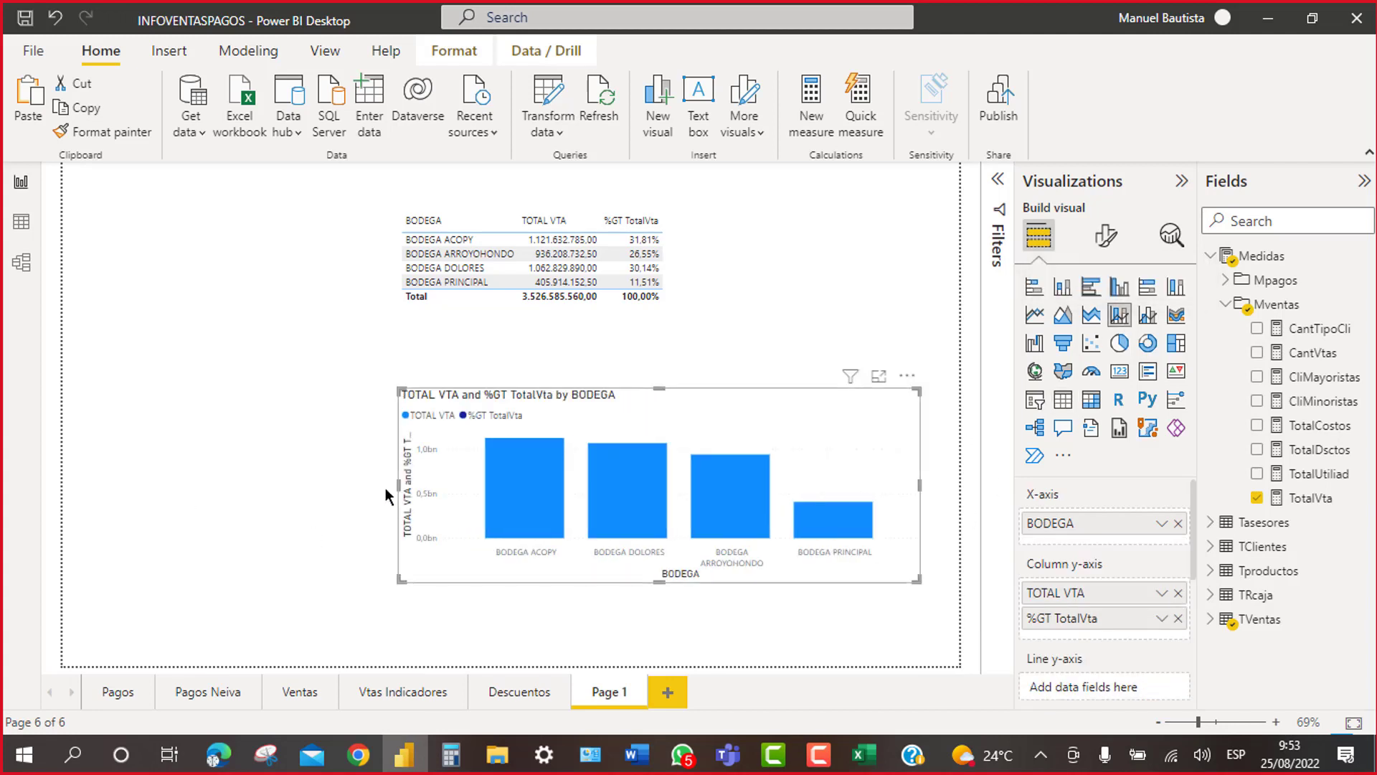
pyautogui.moveTo(398, 484); pyautogui.dragTo(142, 495)
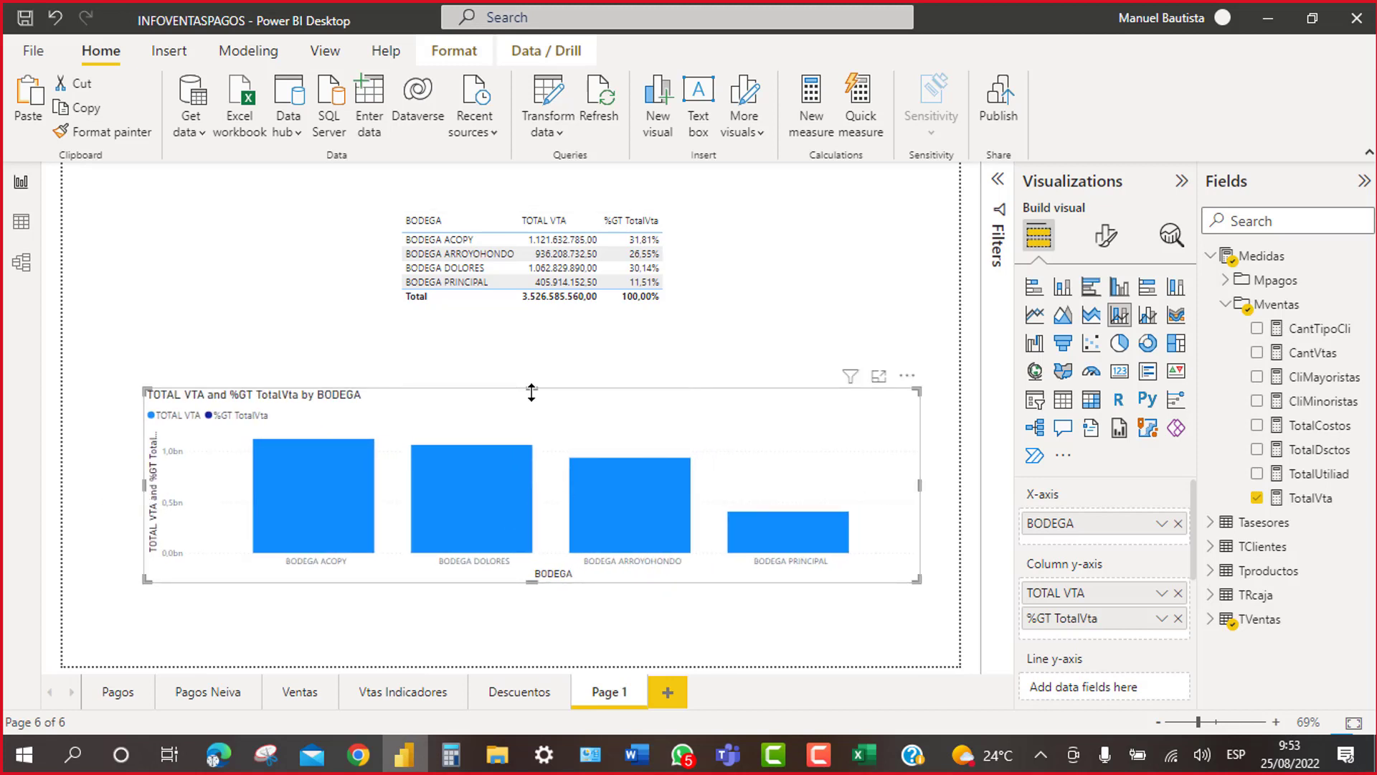
pyautogui.moveTo(534, 388); pyautogui.dragTo(541, 333)
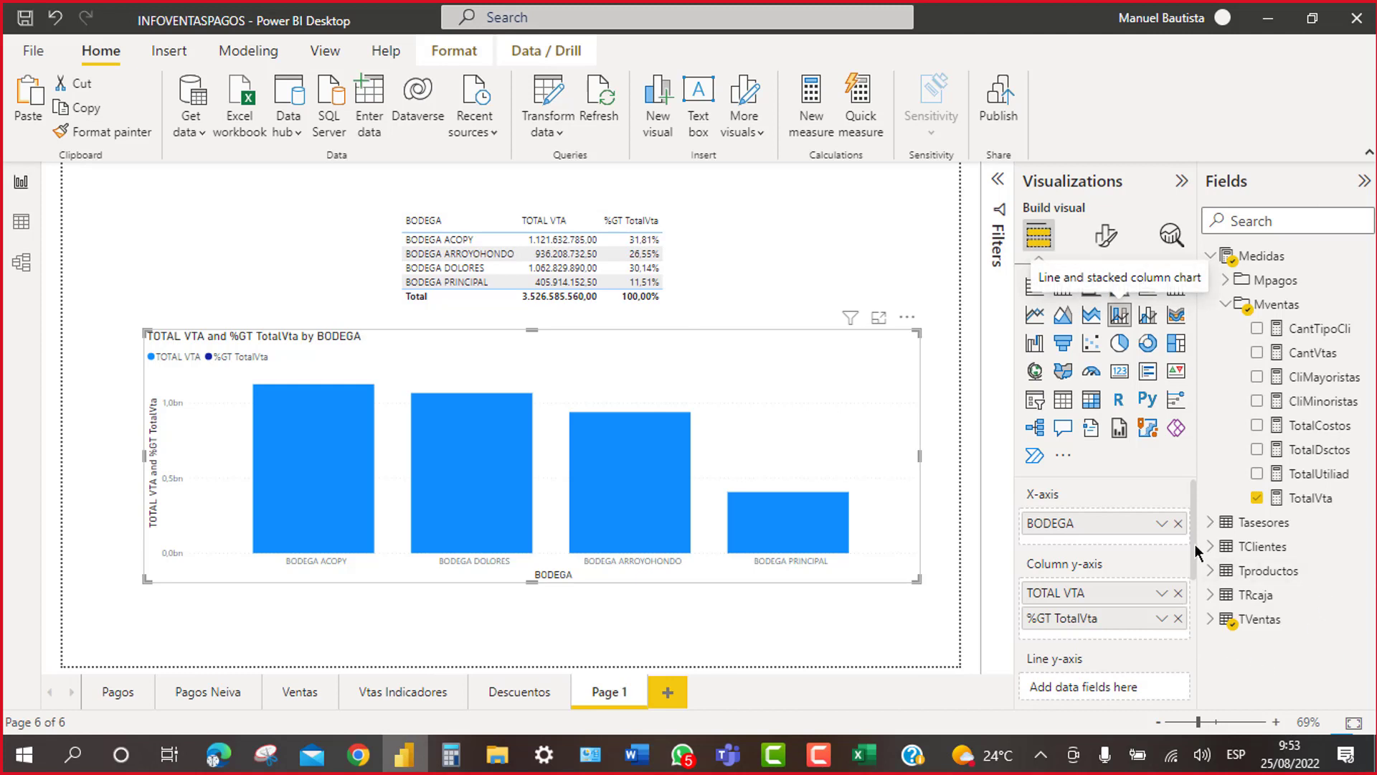
# Step: Move %GT TotalVta from the Column y-axis into the Line y-axis well
pyautogui.moveTo(1196, 543); pyautogui.dragTo(1200, 576)
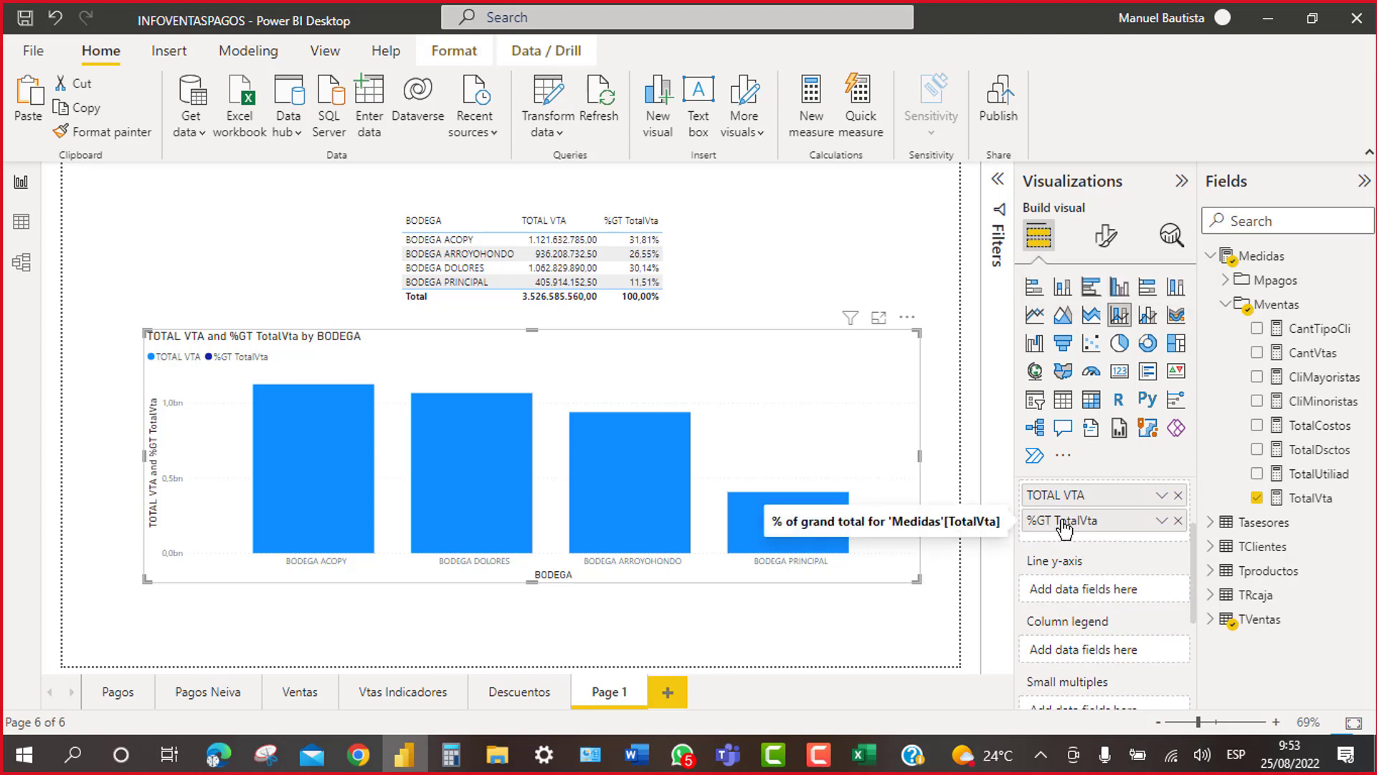
pyautogui.moveTo(1064, 529); pyautogui.dragTo(1082, 600)
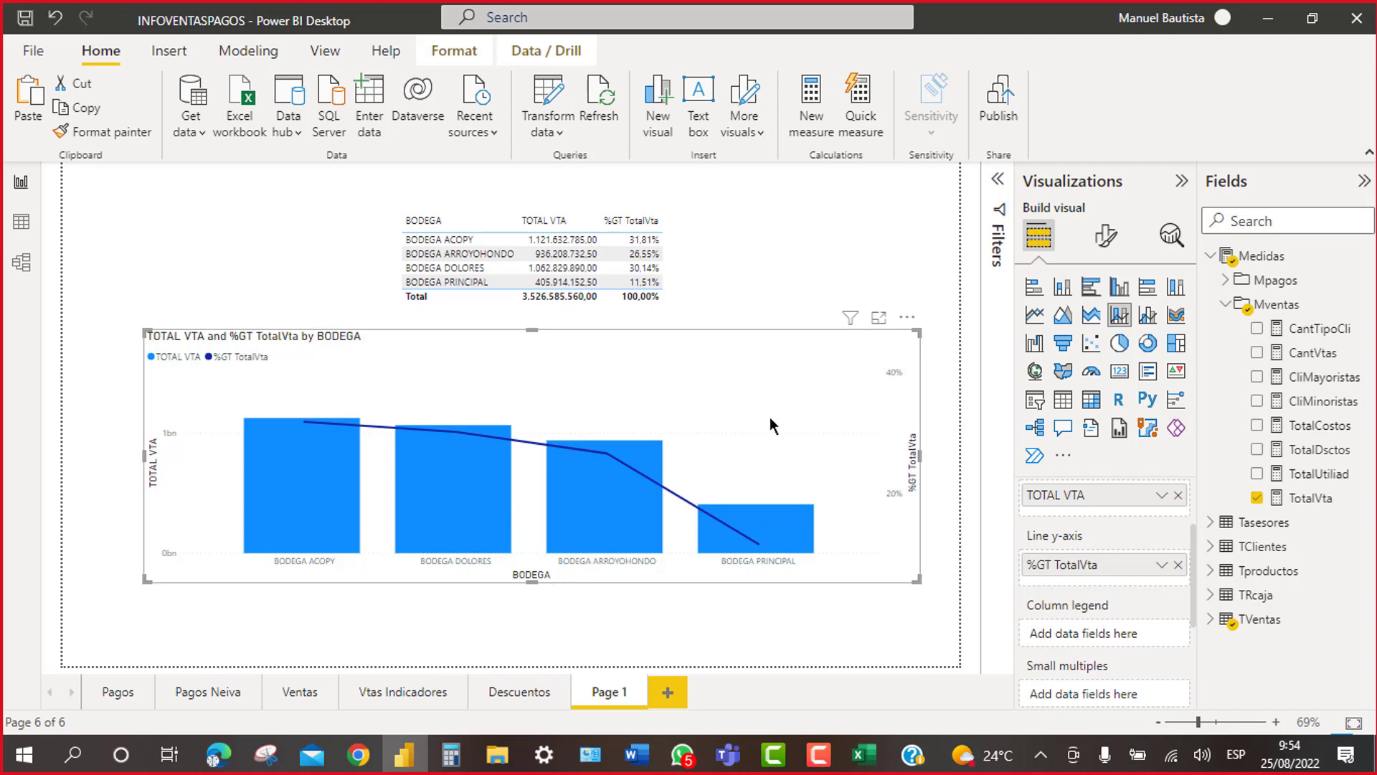
# Step: Move the BODEGA table up slightly, shorten it to fit its rows, and show its formatting options
pyautogui.click(652, 335)
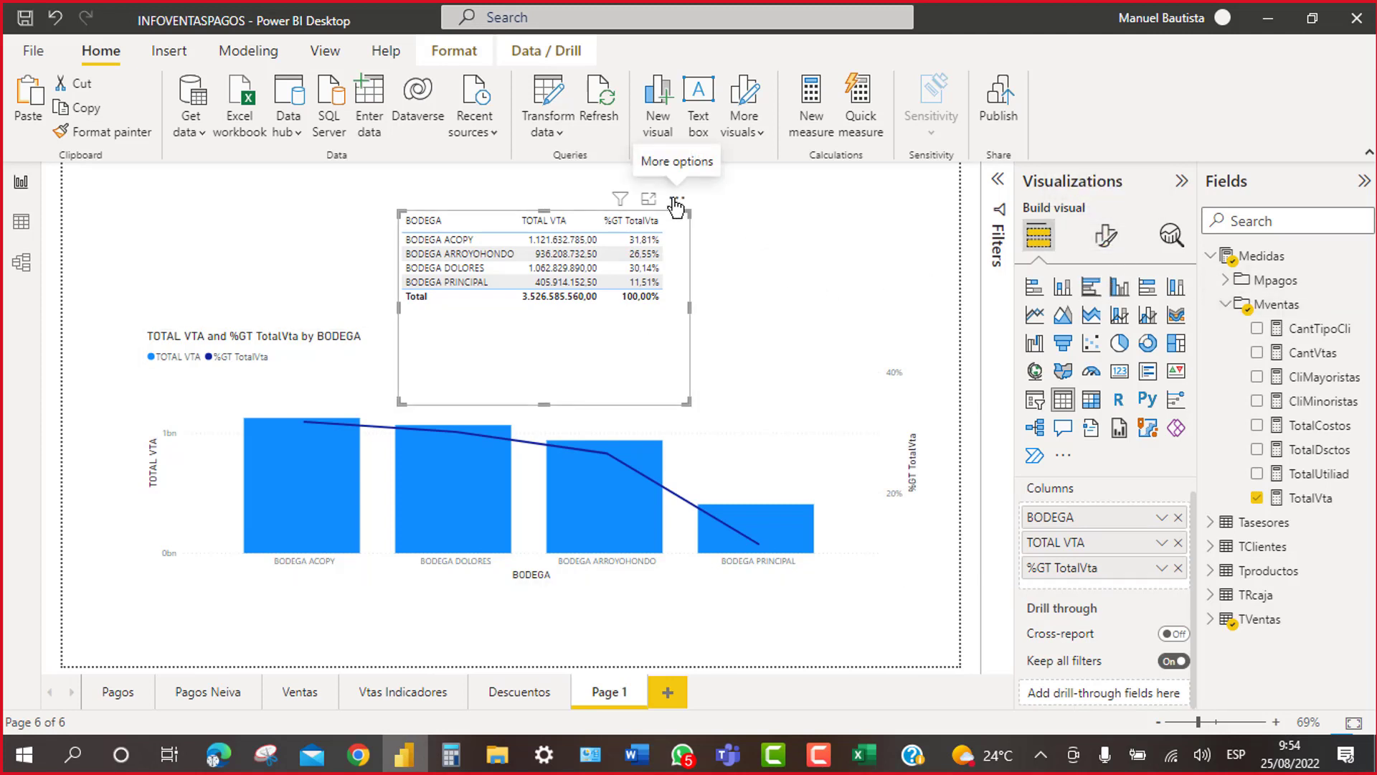
pyautogui.moveTo(676, 207); pyautogui.dragTo(674, 188)
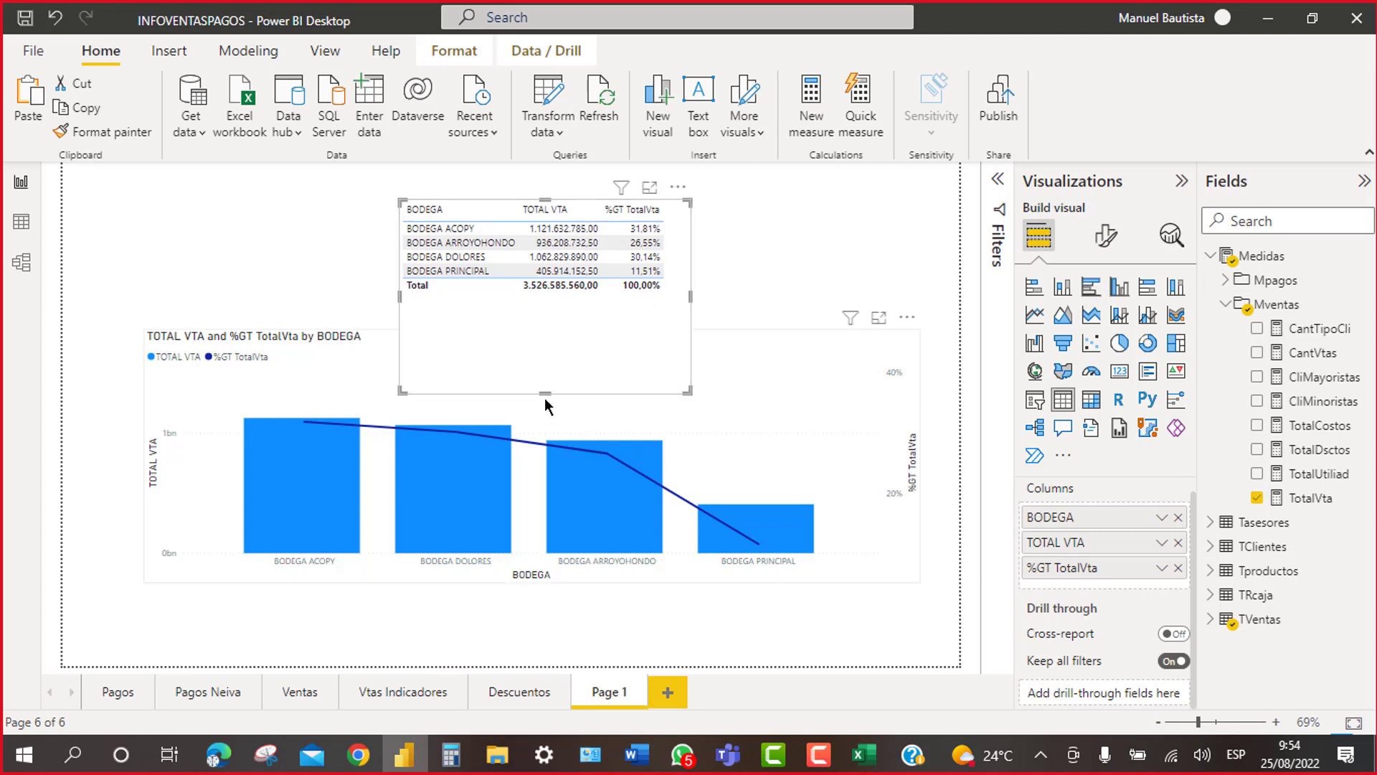
pyautogui.moveTo(544, 392); pyautogui.dragTo(548, 306)
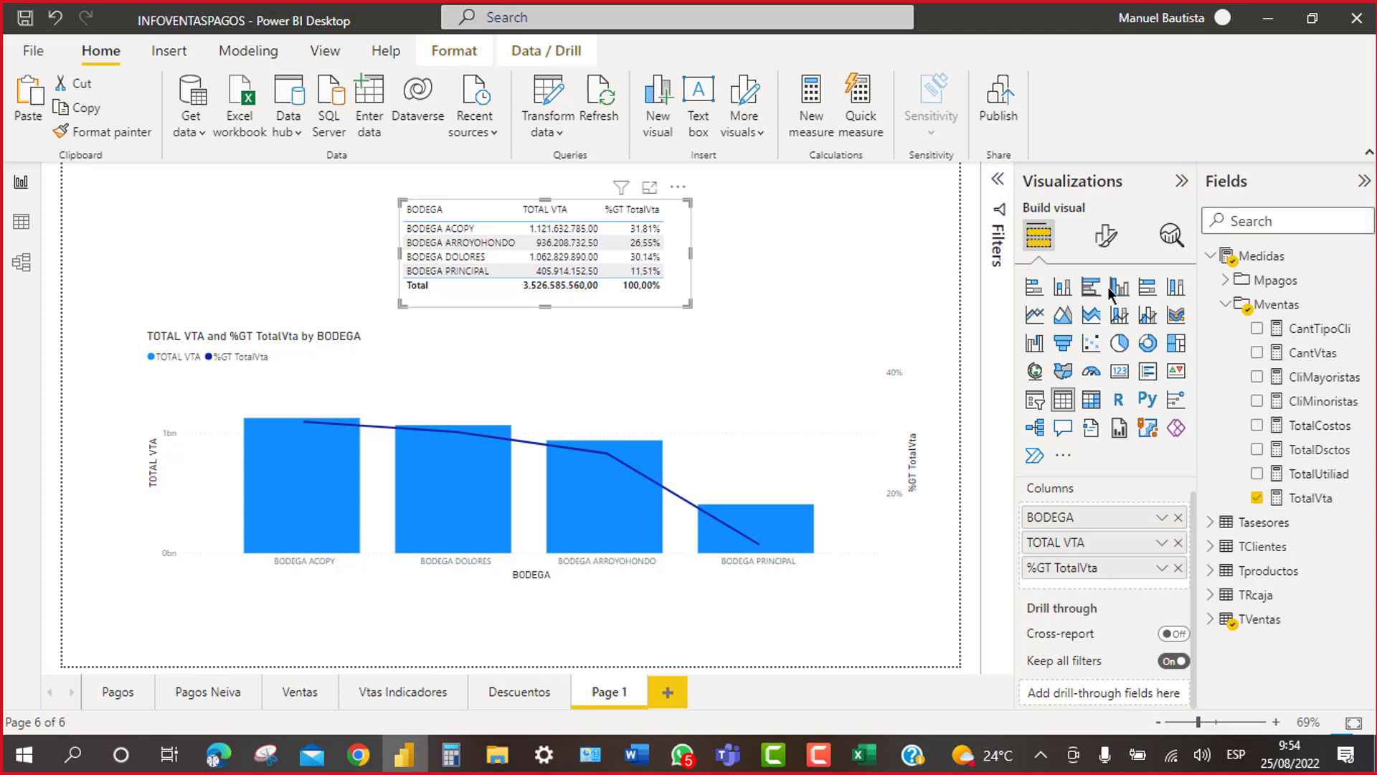
pyautogui.click(1109, 238)
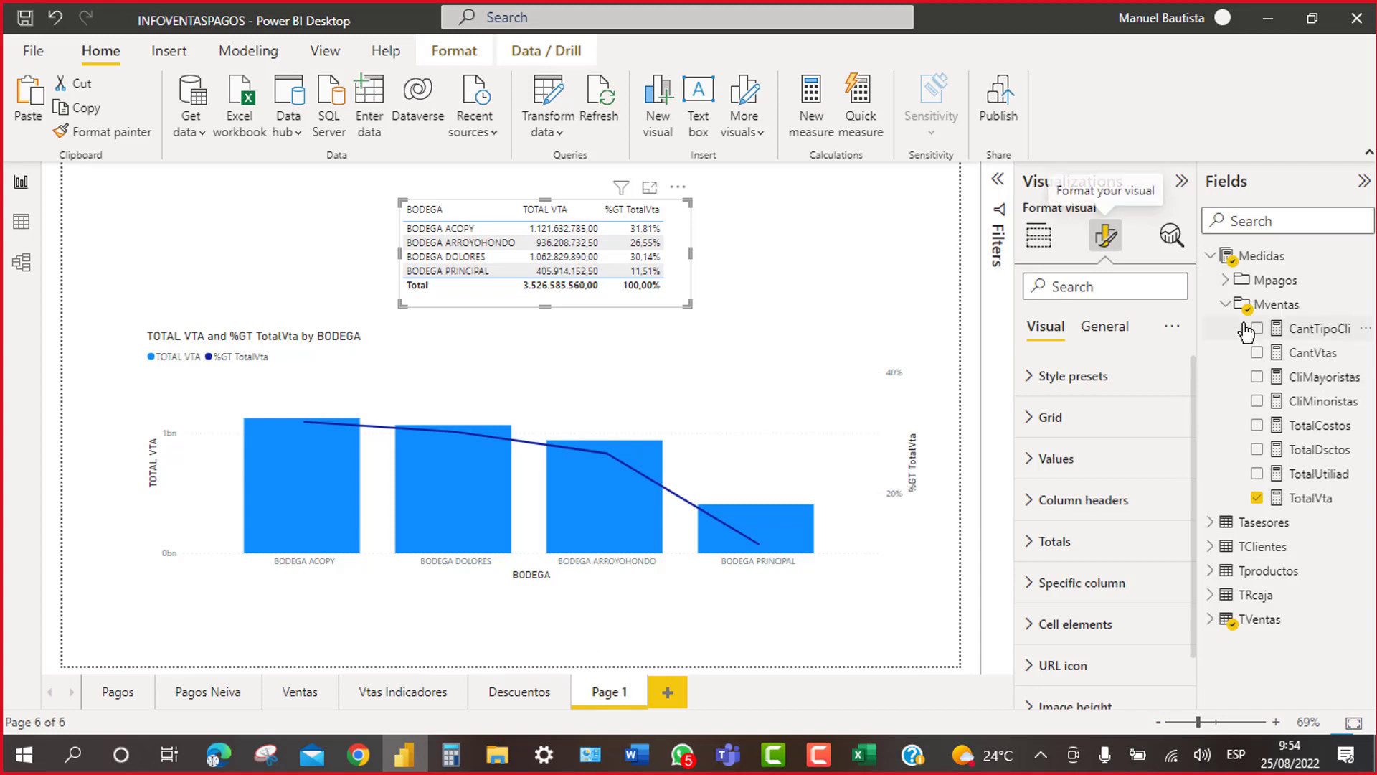
# Step: Collapse the Mventas folder in the Fields pane to hide its measures
pyautogui.click(1225, 304)
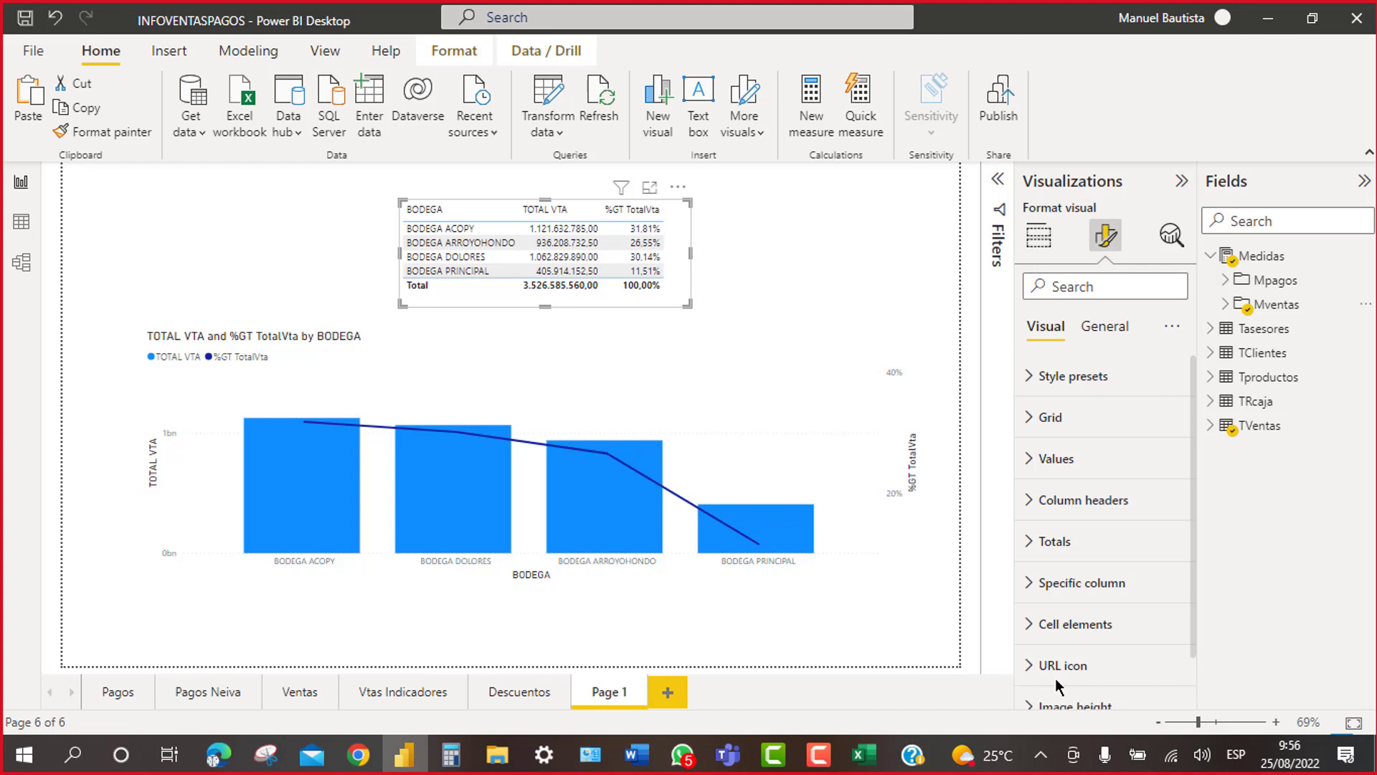
# Step: Bring the course folder forward and select the INFOVENTASPAGOS file for renaming
pyautogui.click(500, 755)
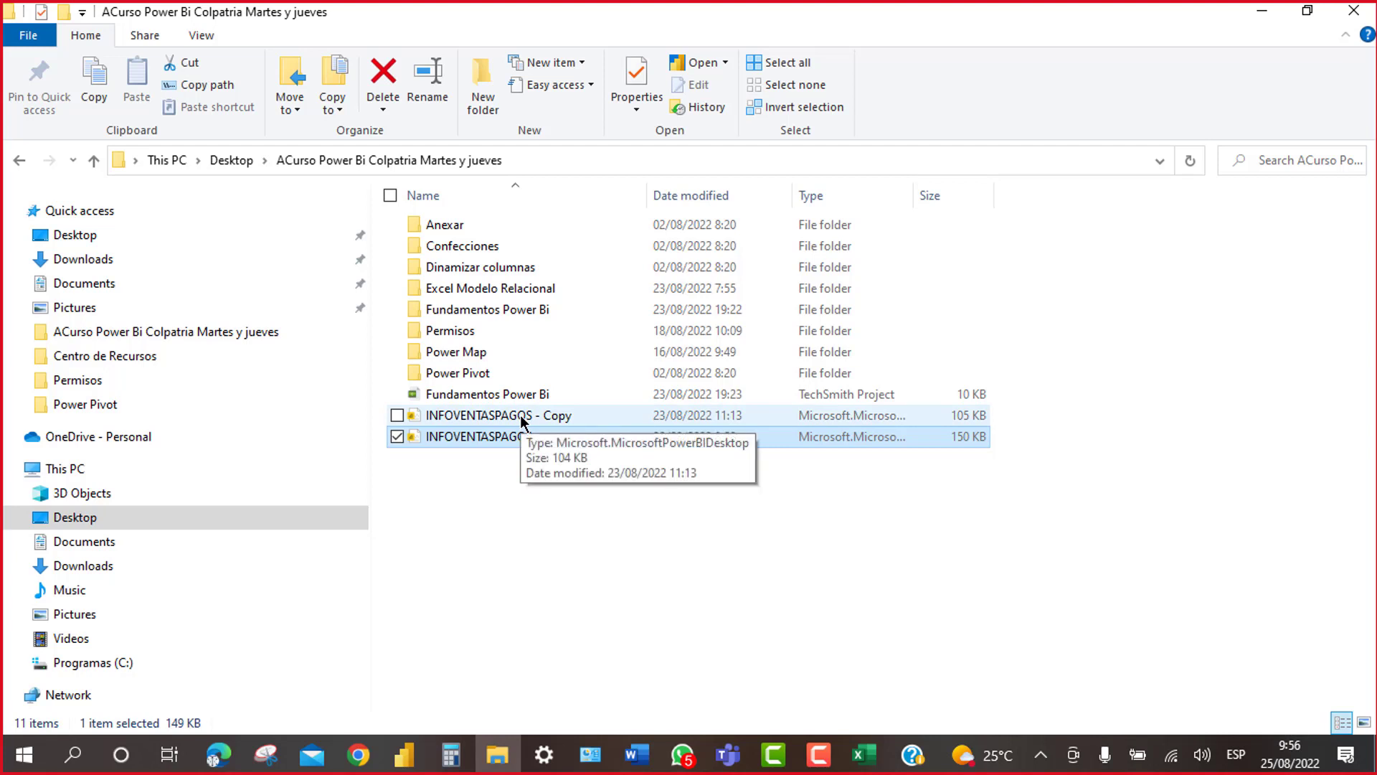
pyautogui.click(514, 439)
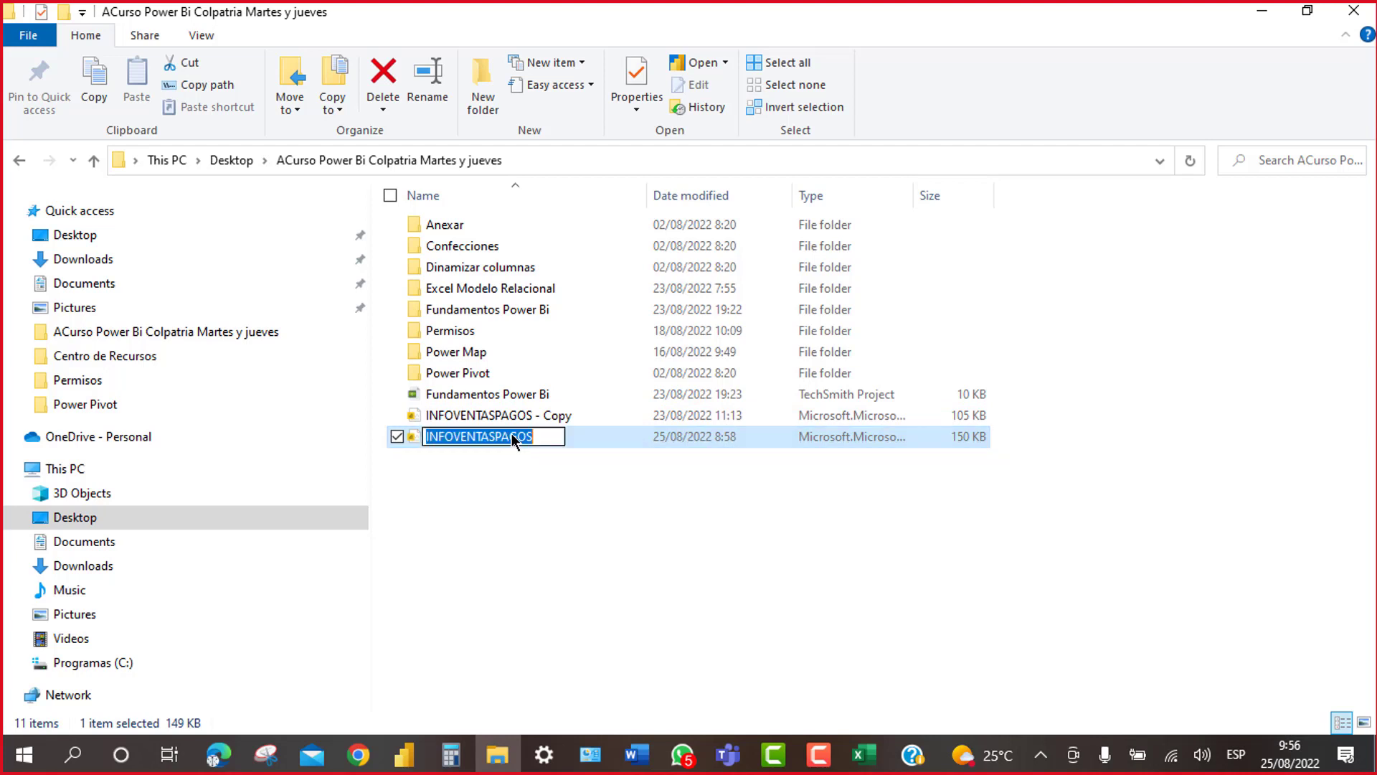
pyautogui.click(521, 413)
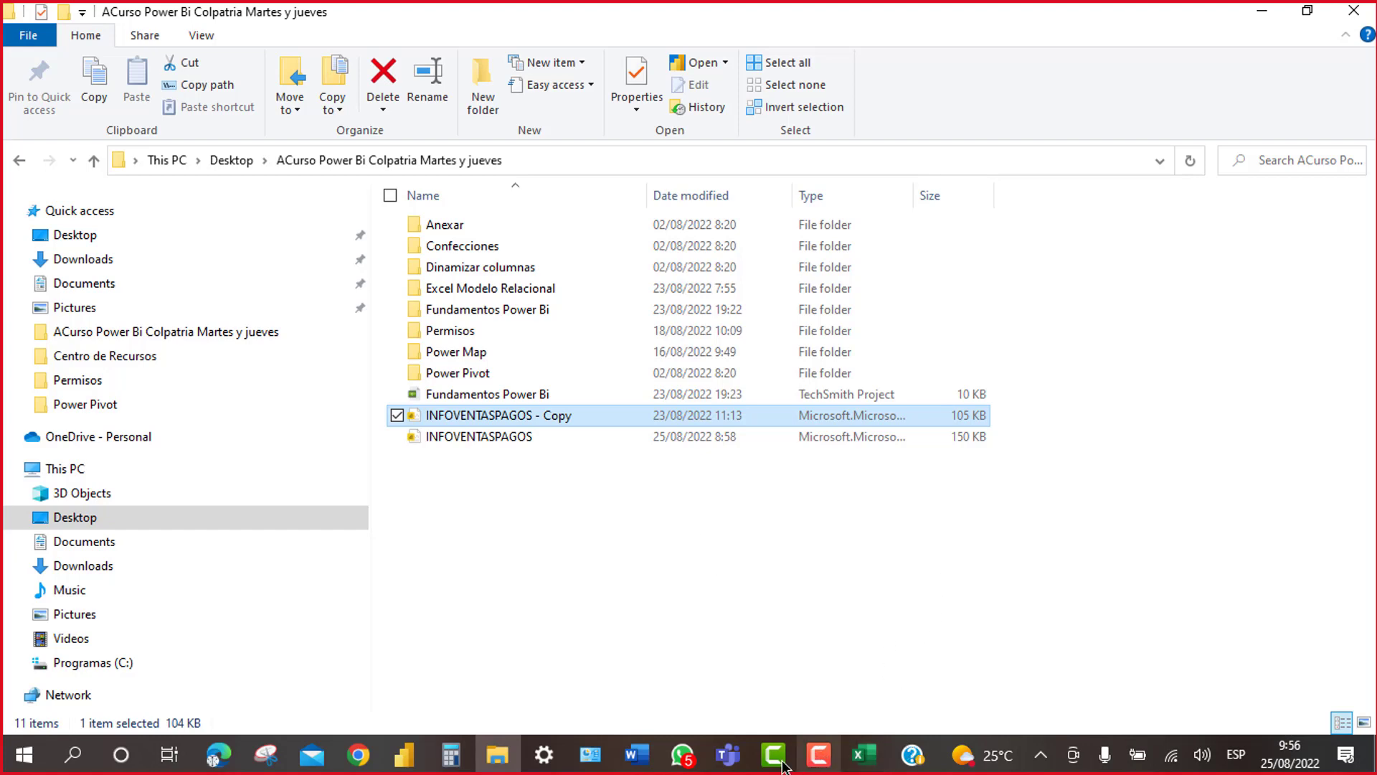
# Step: Switch to the Excel workbook and restore the Teams meeting call's mini window
pyautogui.moveTo(685, 770)
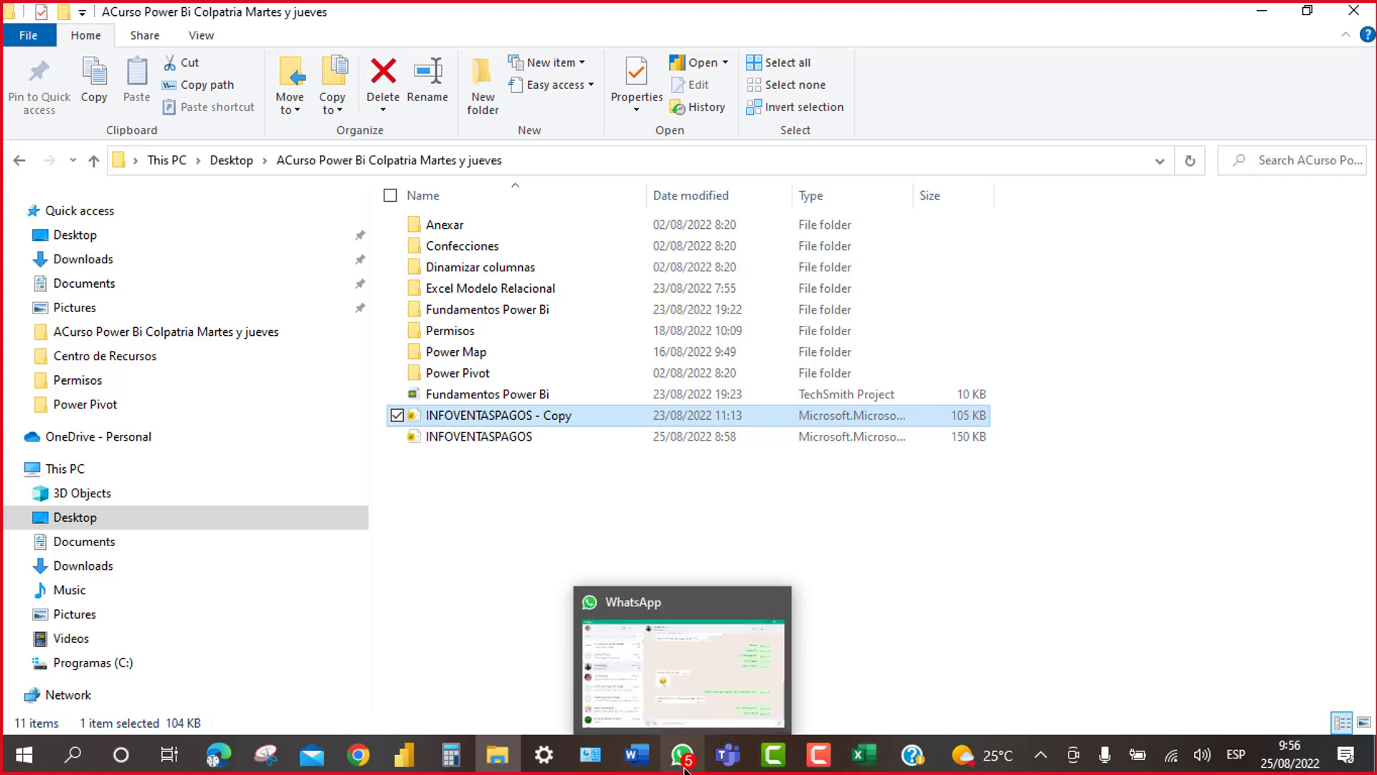
pyautogui.moveTo(730, 679)
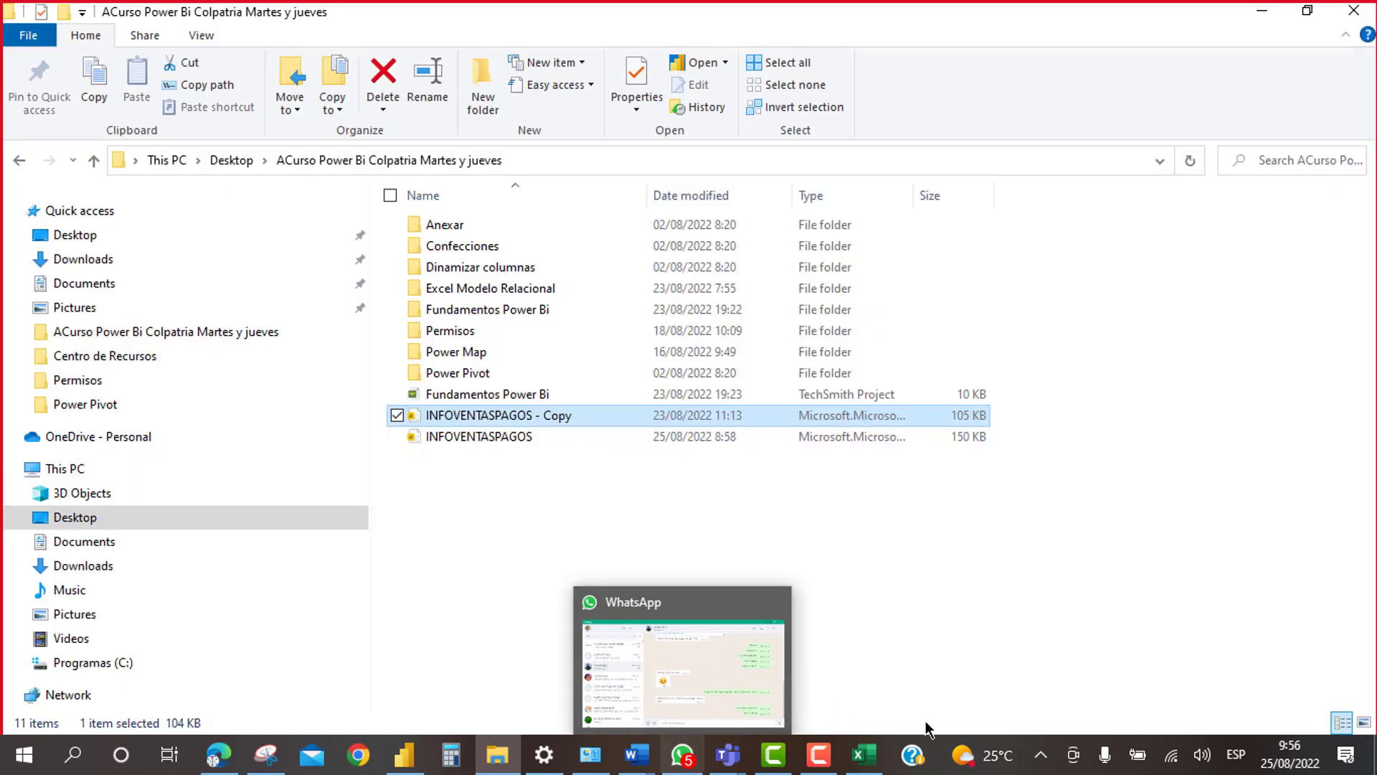
pyautogui.click(862, 763)
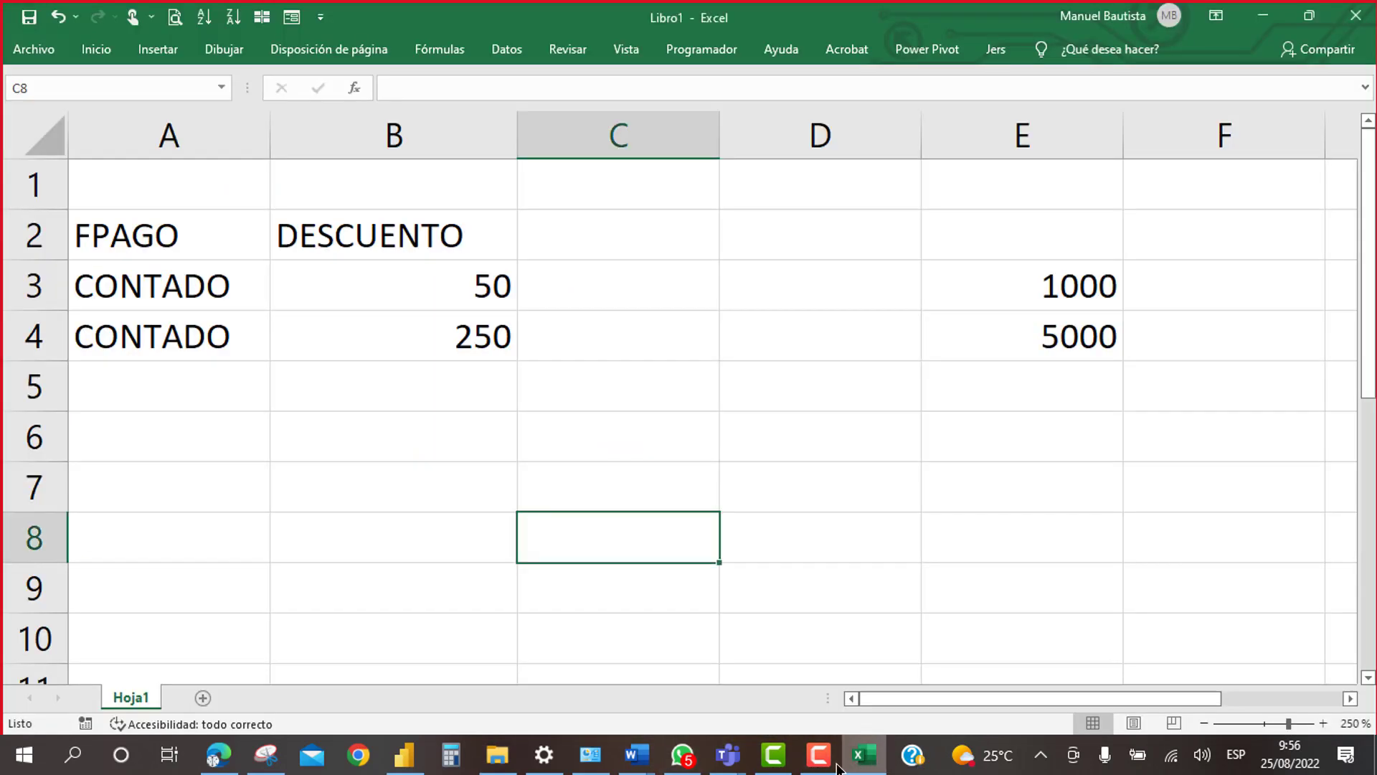
pyautogui.moveTo(725, 762)
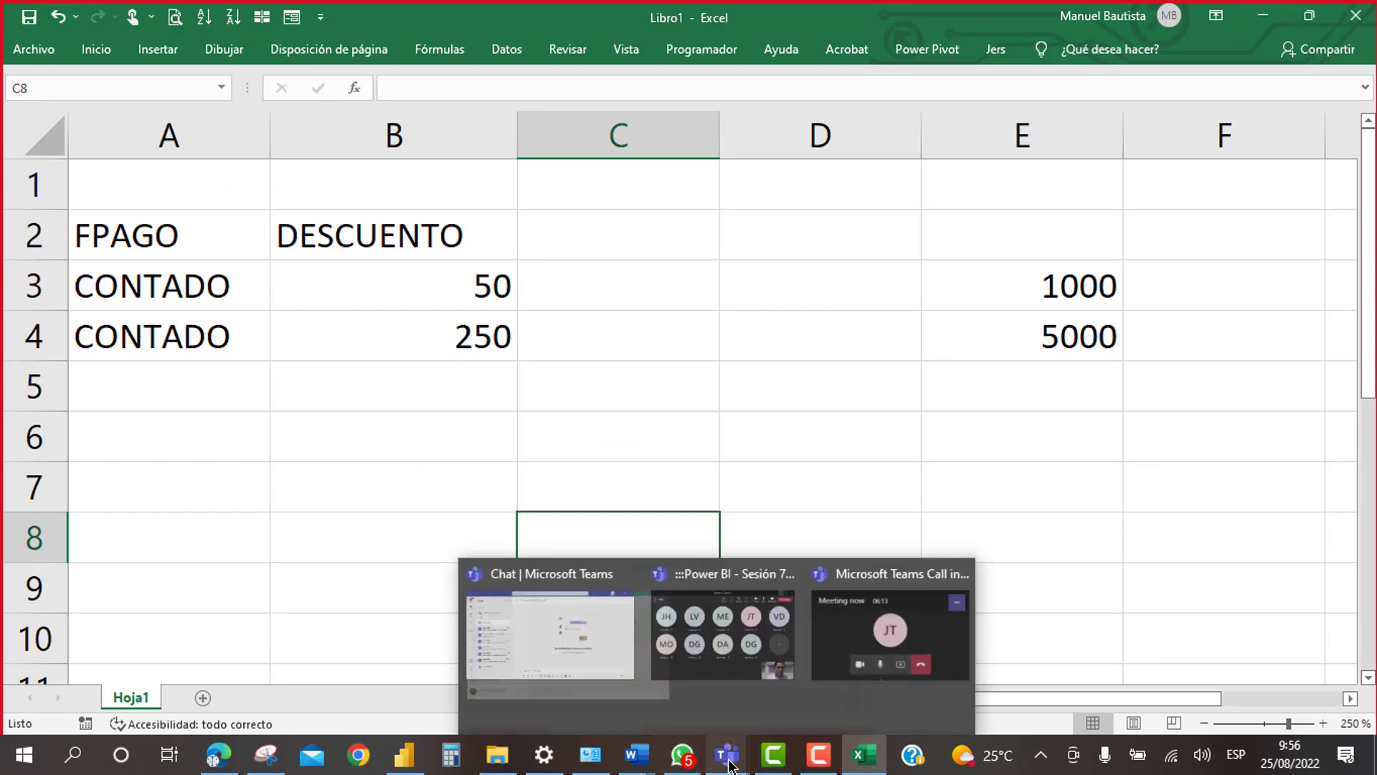
pyautogui.click(859, 613)
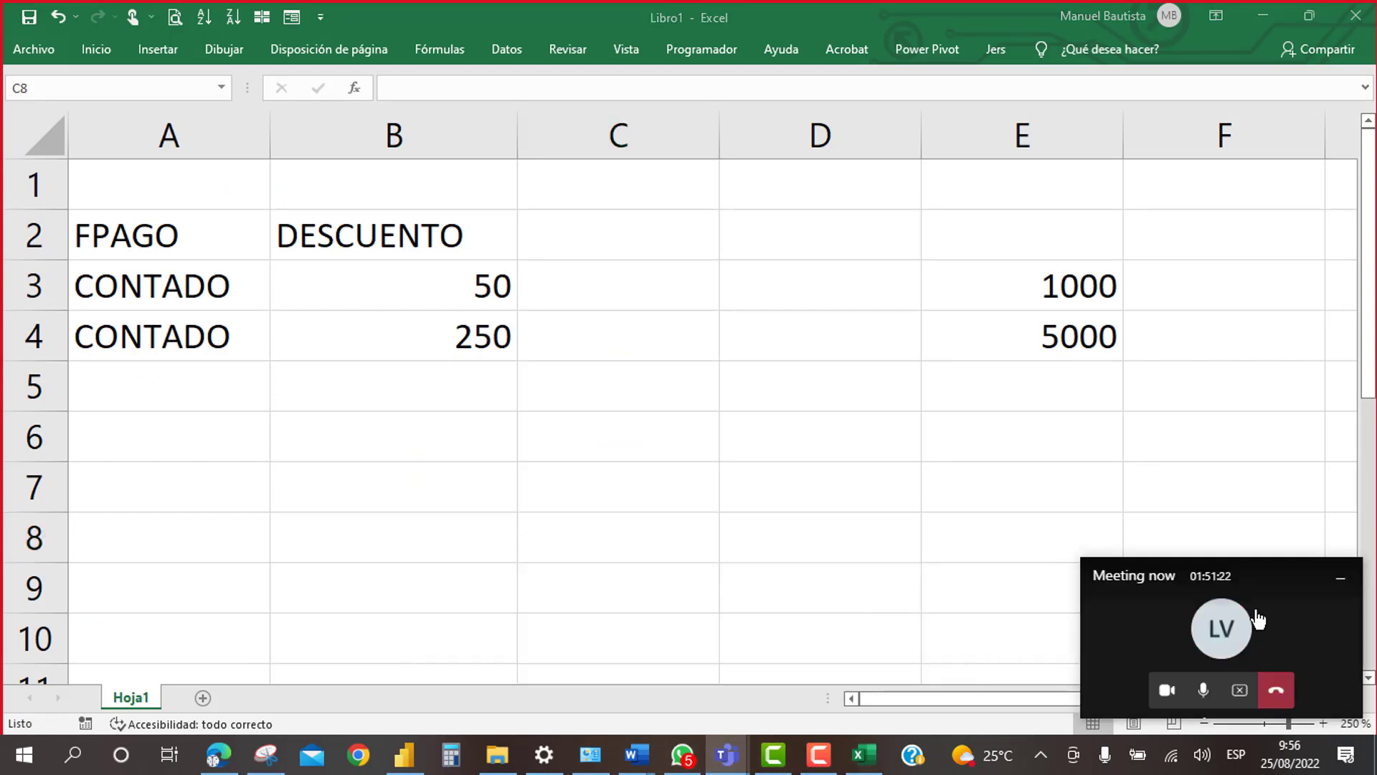
# Step: Return to the full meeting window and open the meeting chat
pyautogui.click(1141, 628)
pyautogui.click(1142, 629)
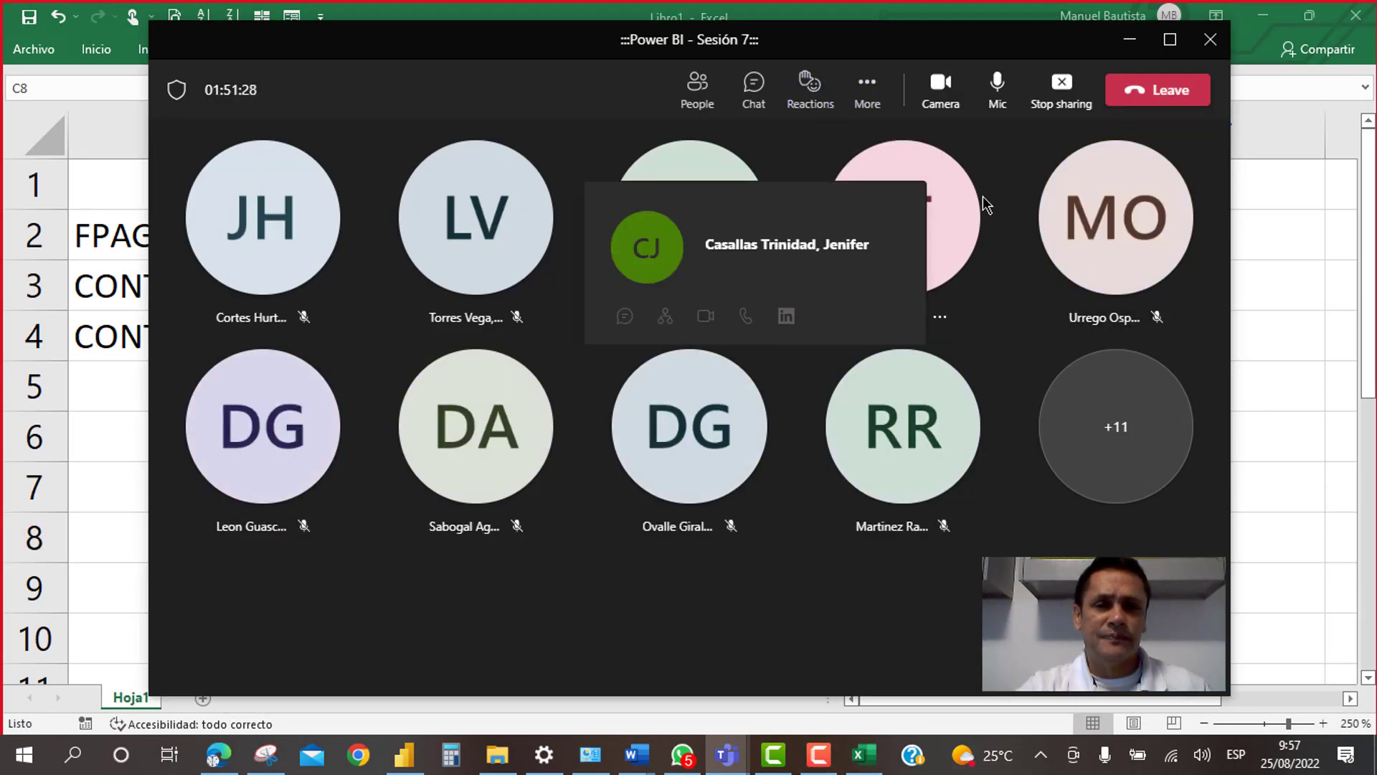
pyautogui.click(751, 94)
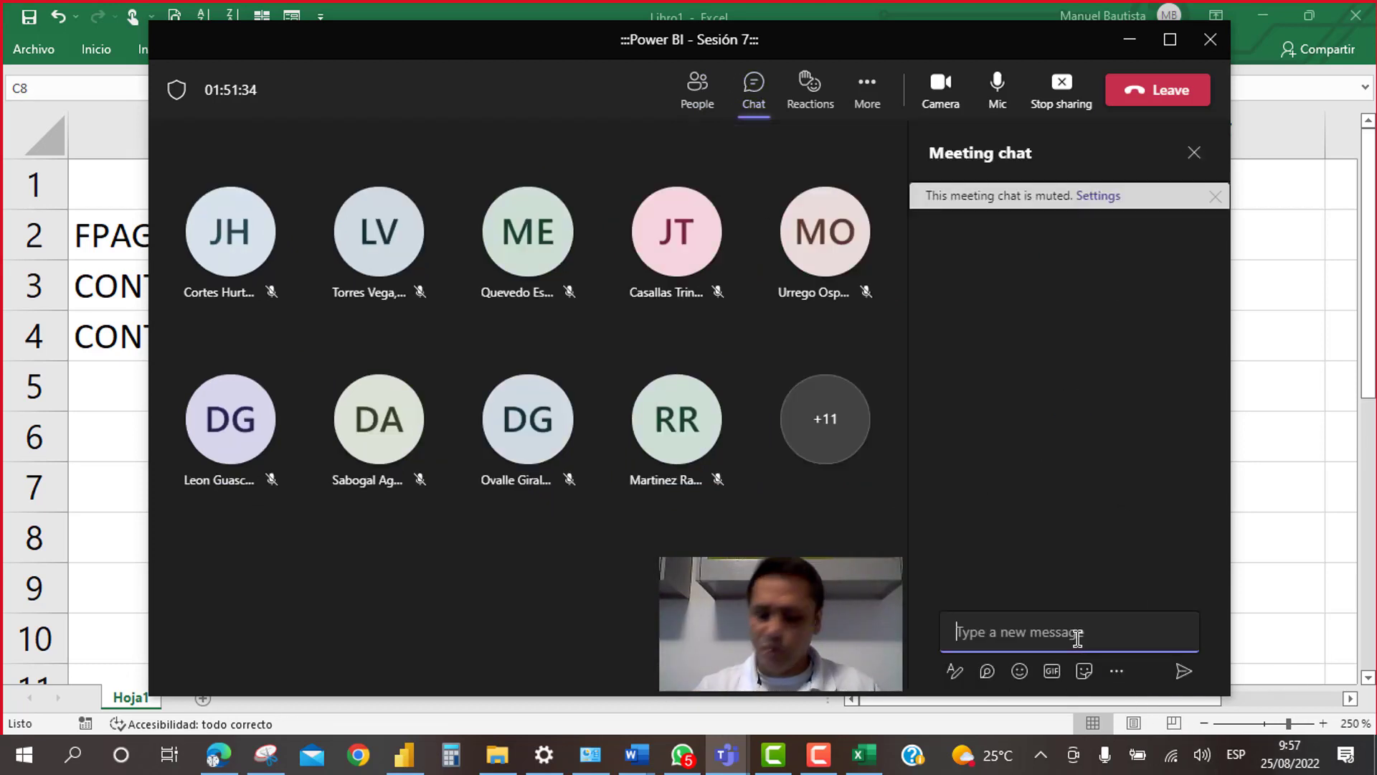
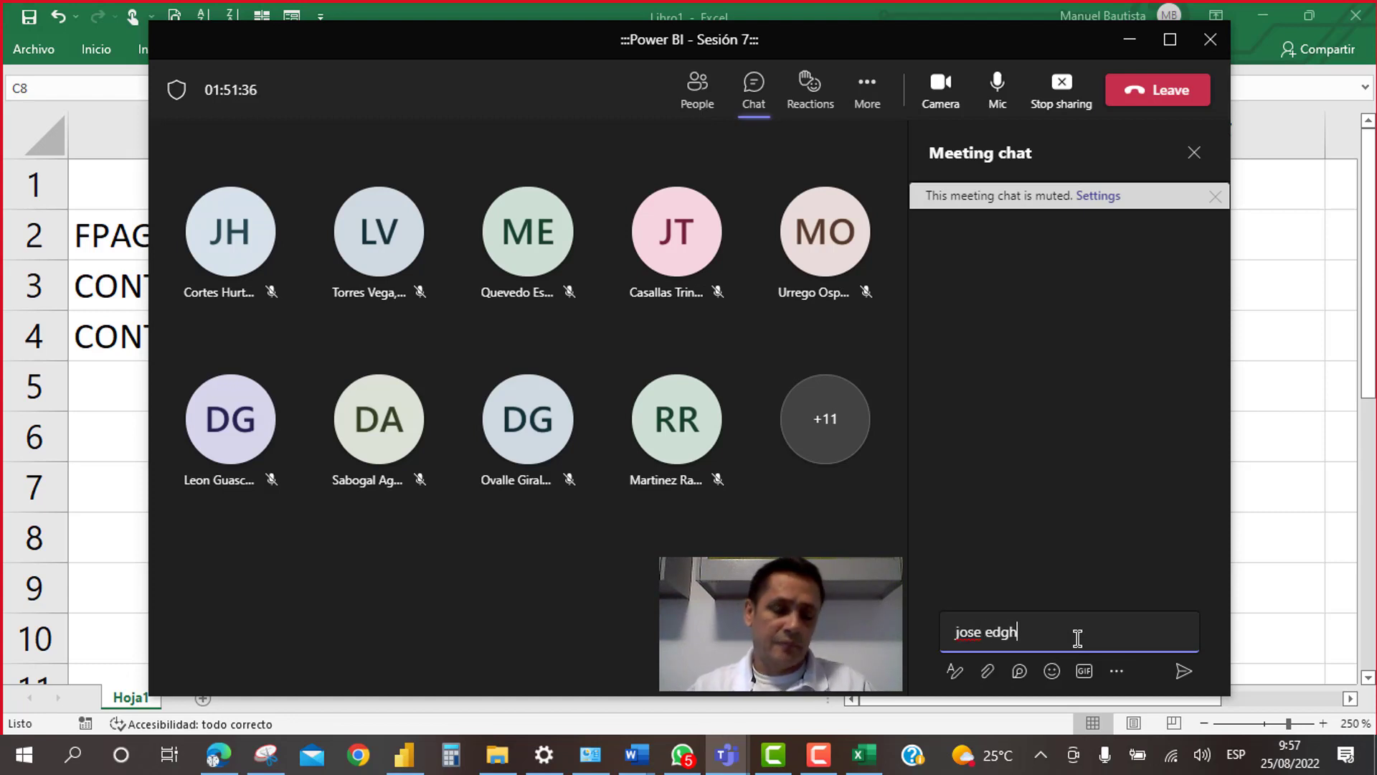
# Step: Post the presenter's full name in the meeting chat, correcting a typo first
pyautogui.press('BackSpace')
pyautogui.press('BackSpace')
pyautogui.press('BackSpace')
pyautogui.press('BackSpace')
pyautogui.press('BackSpace')
pyautogui.press('BackSpace')
pyautogui.press('BackSpace')
pyautogui.press('BackSpace')
pyautogui.press('BackSpace')
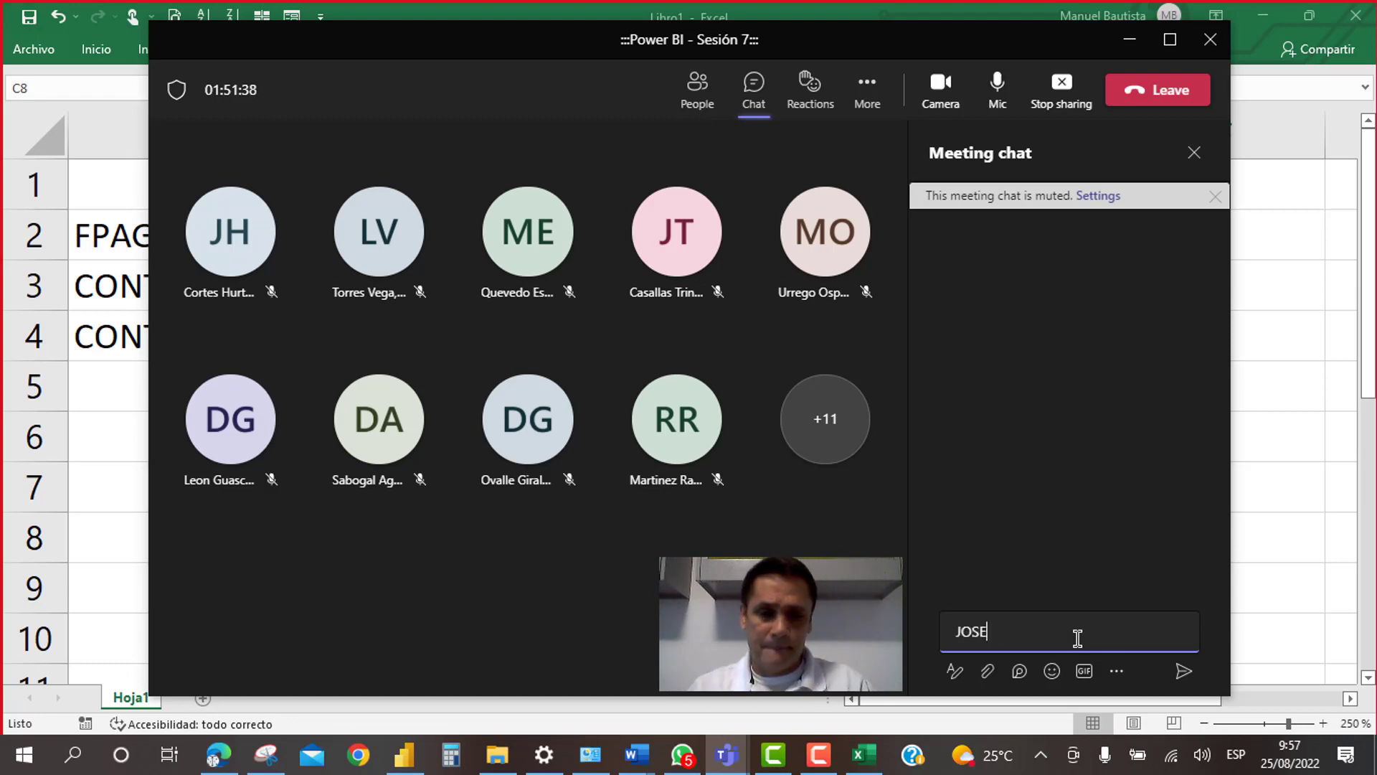
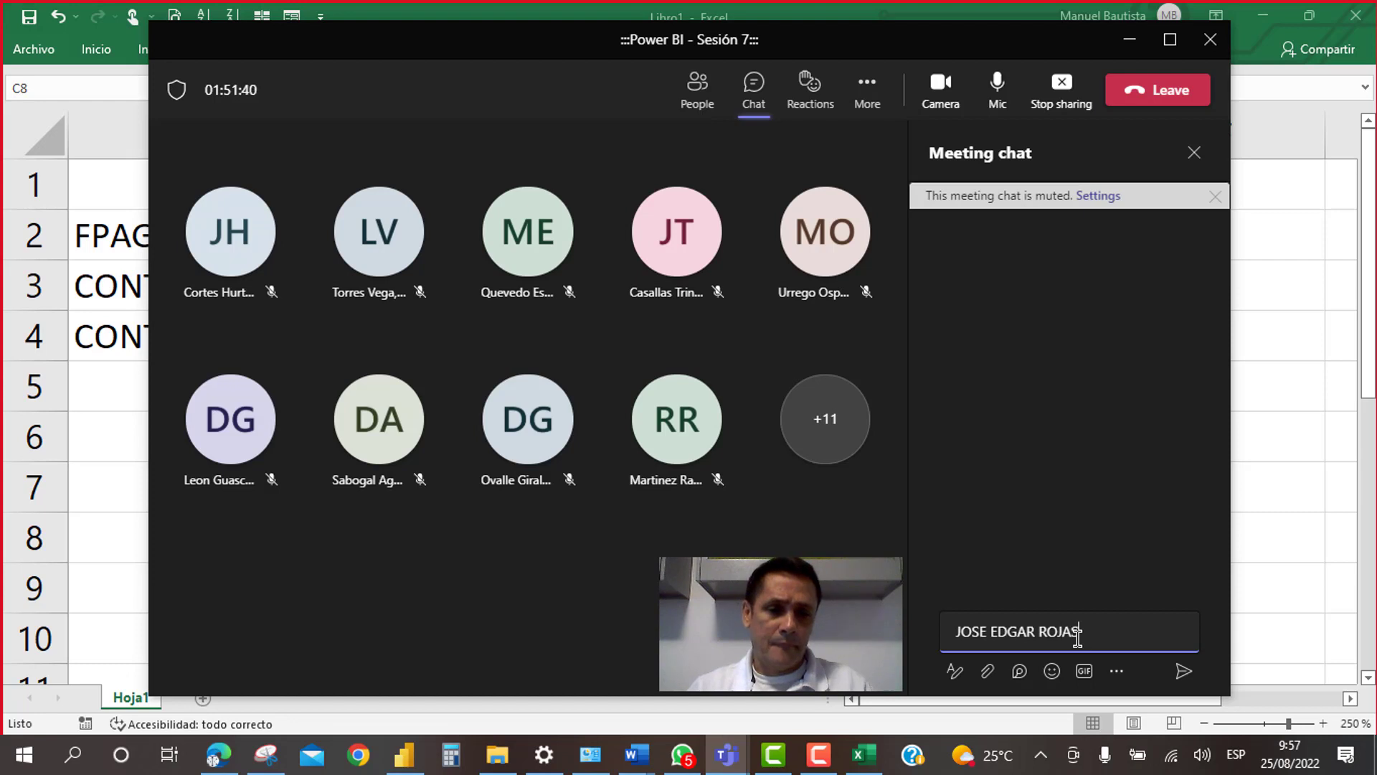
pyautogui.press('Return')
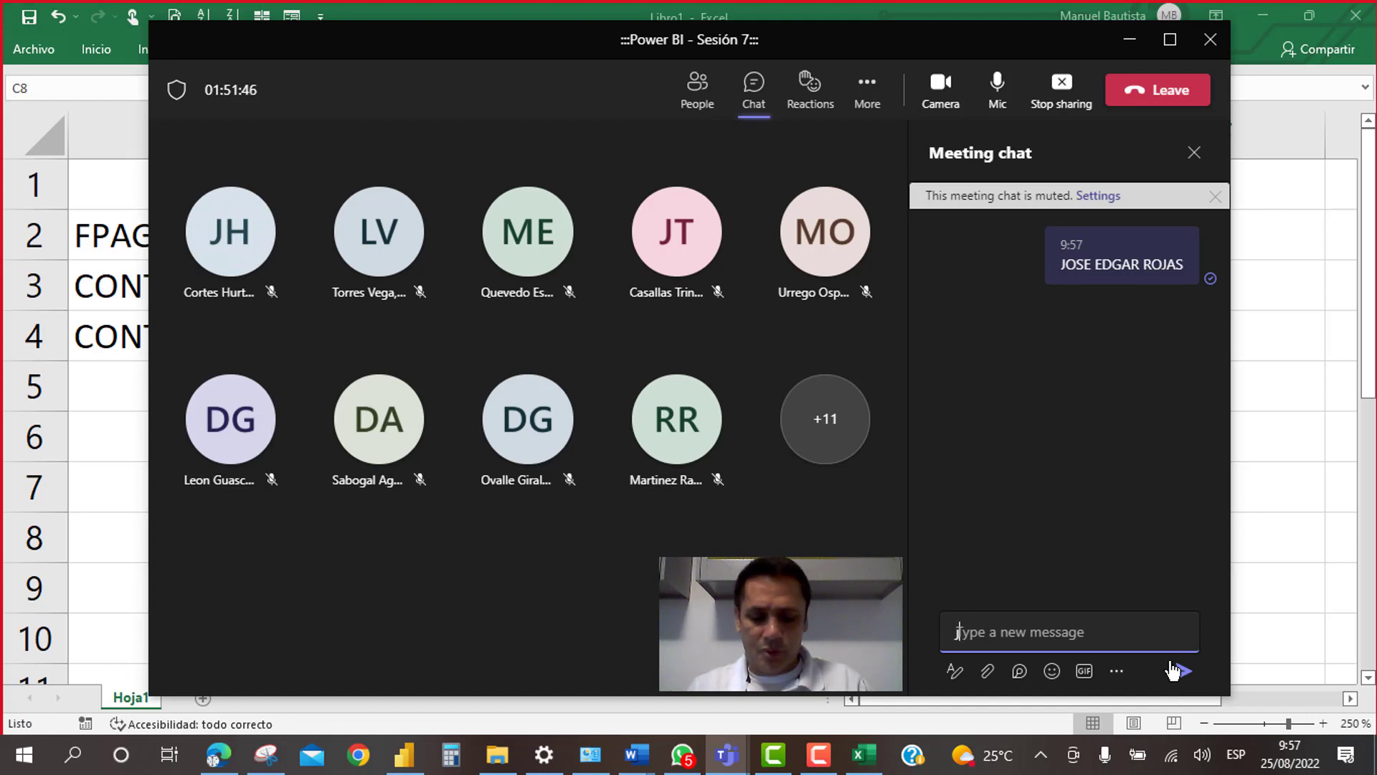
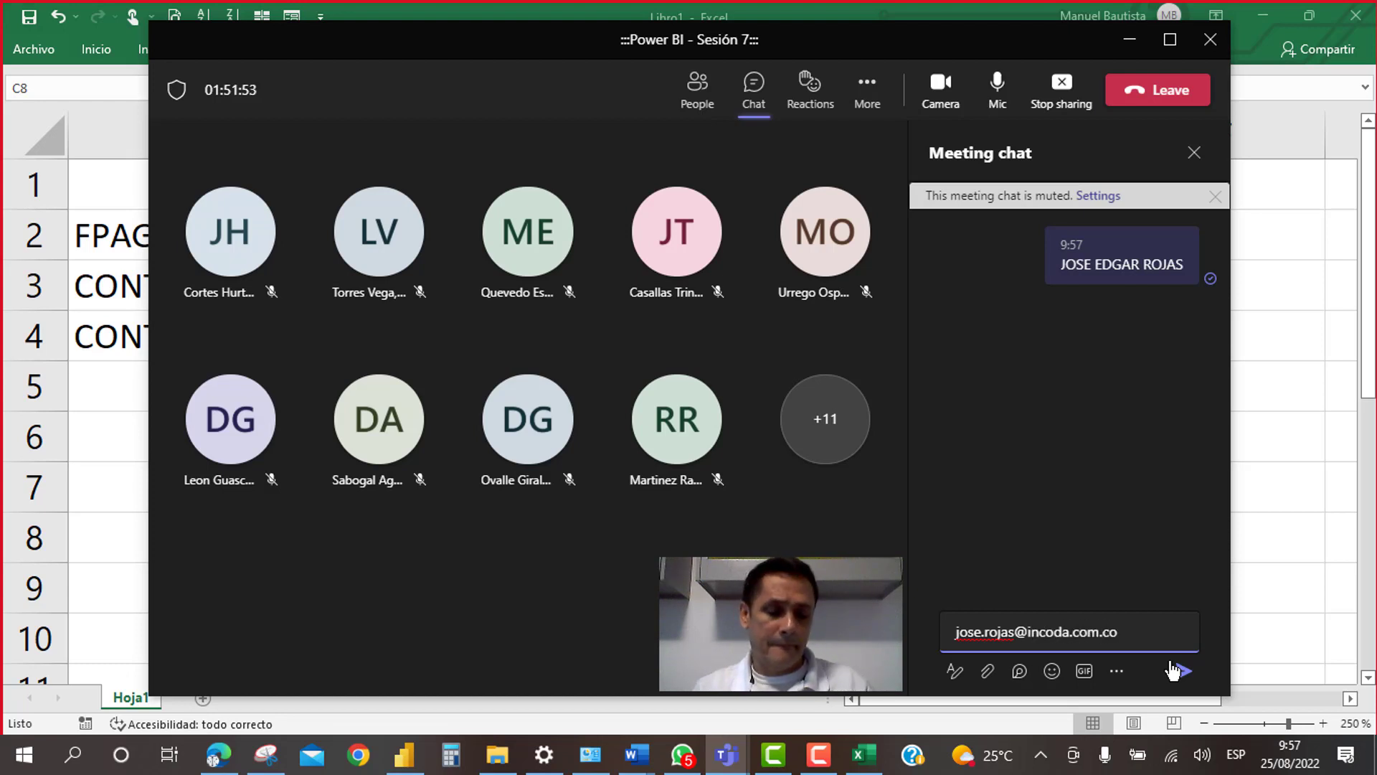
# Step: Send the presenter's e-mail address and mobile number as separate chat messages
pyautogui.click(1174, 670)
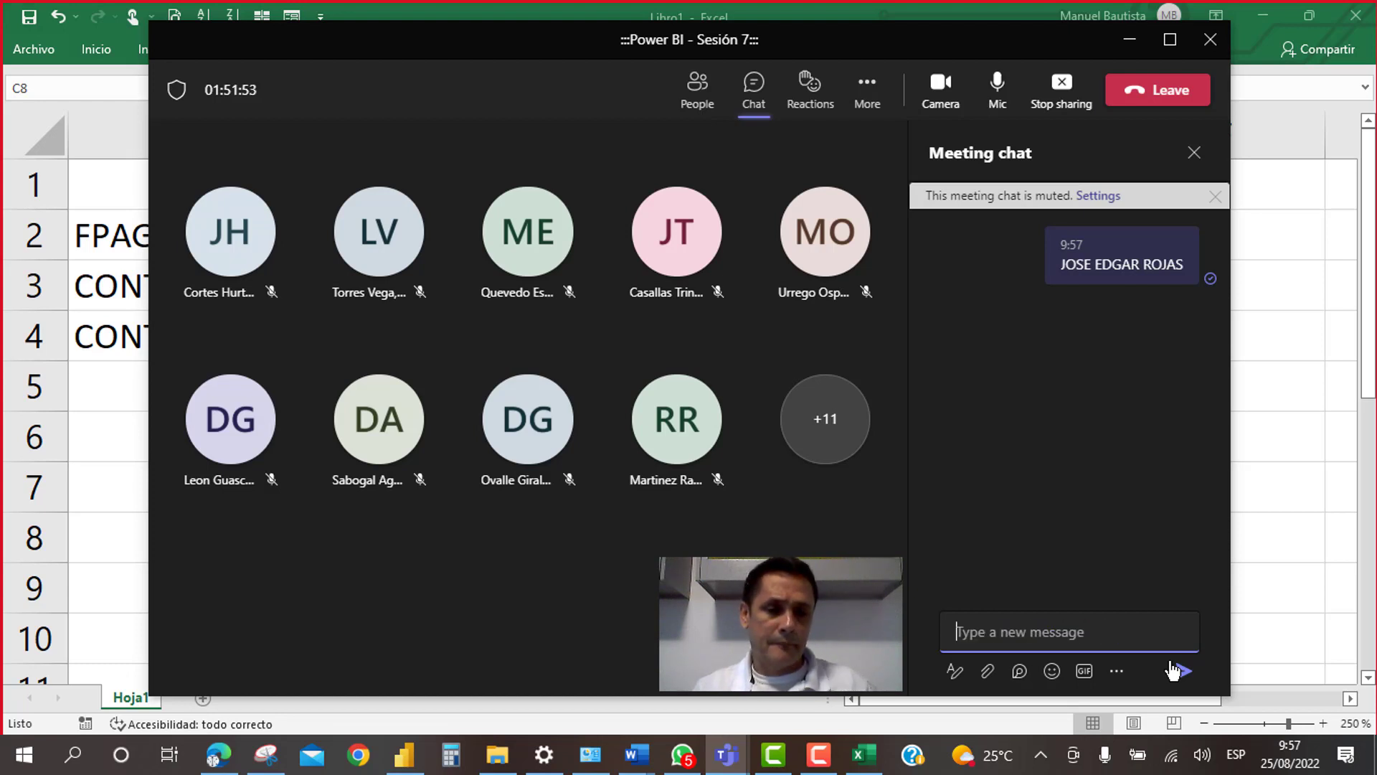
pyautogui.write('ce')
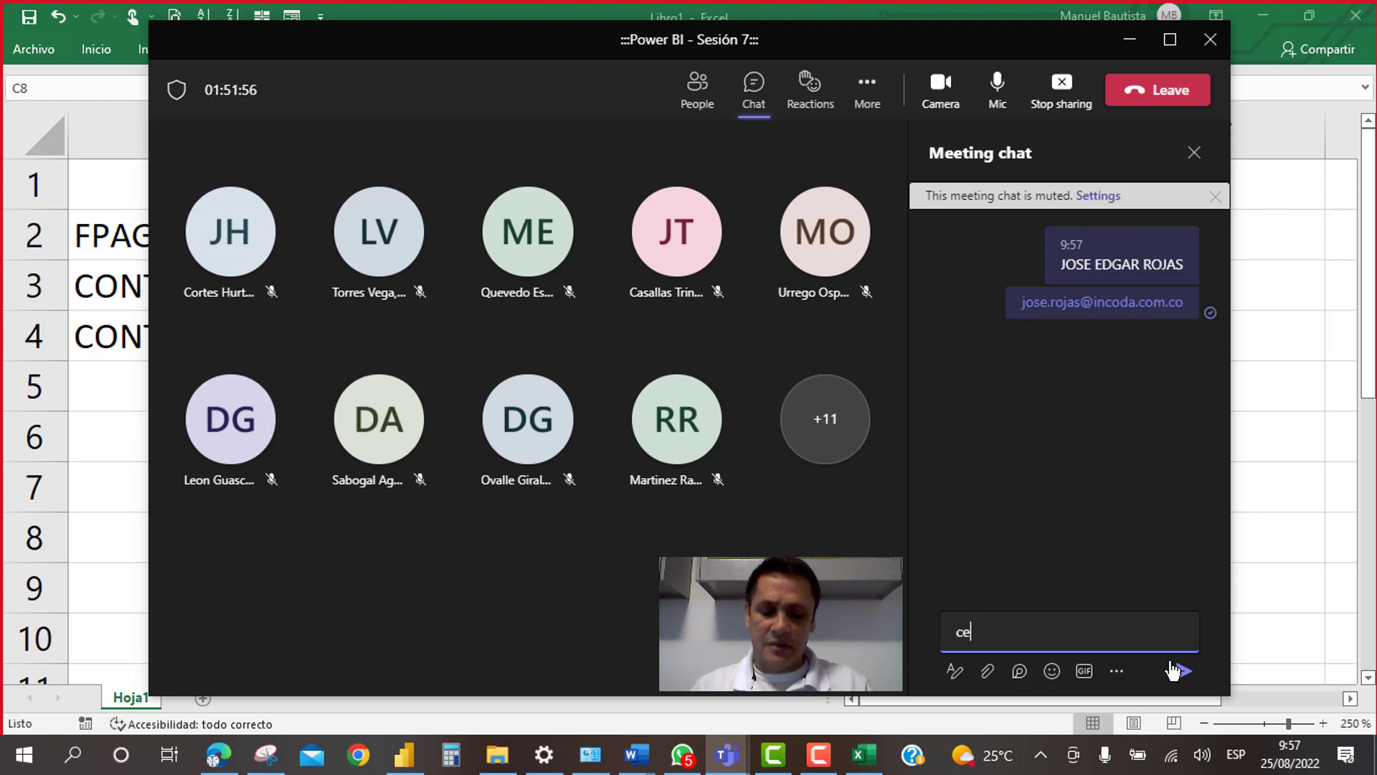
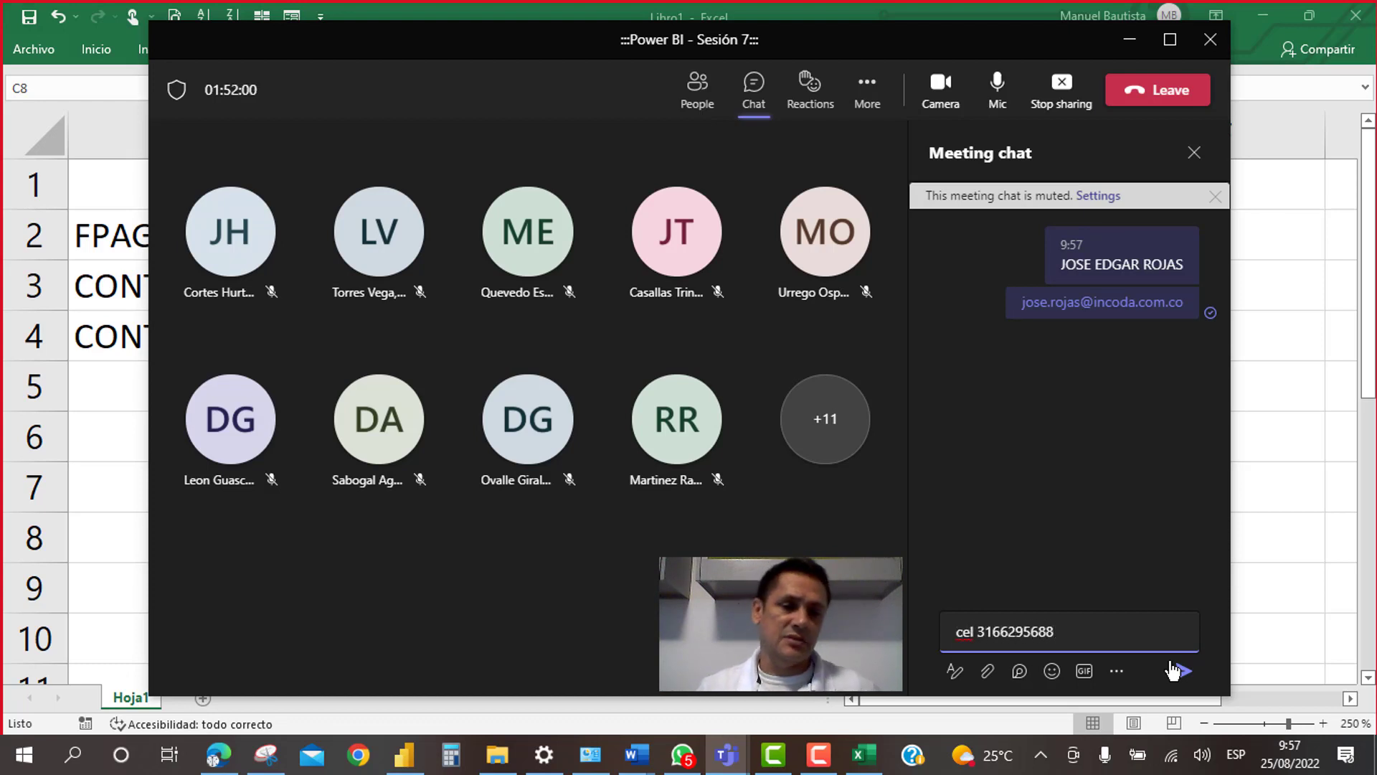
pyautogui.click(1174, 670)
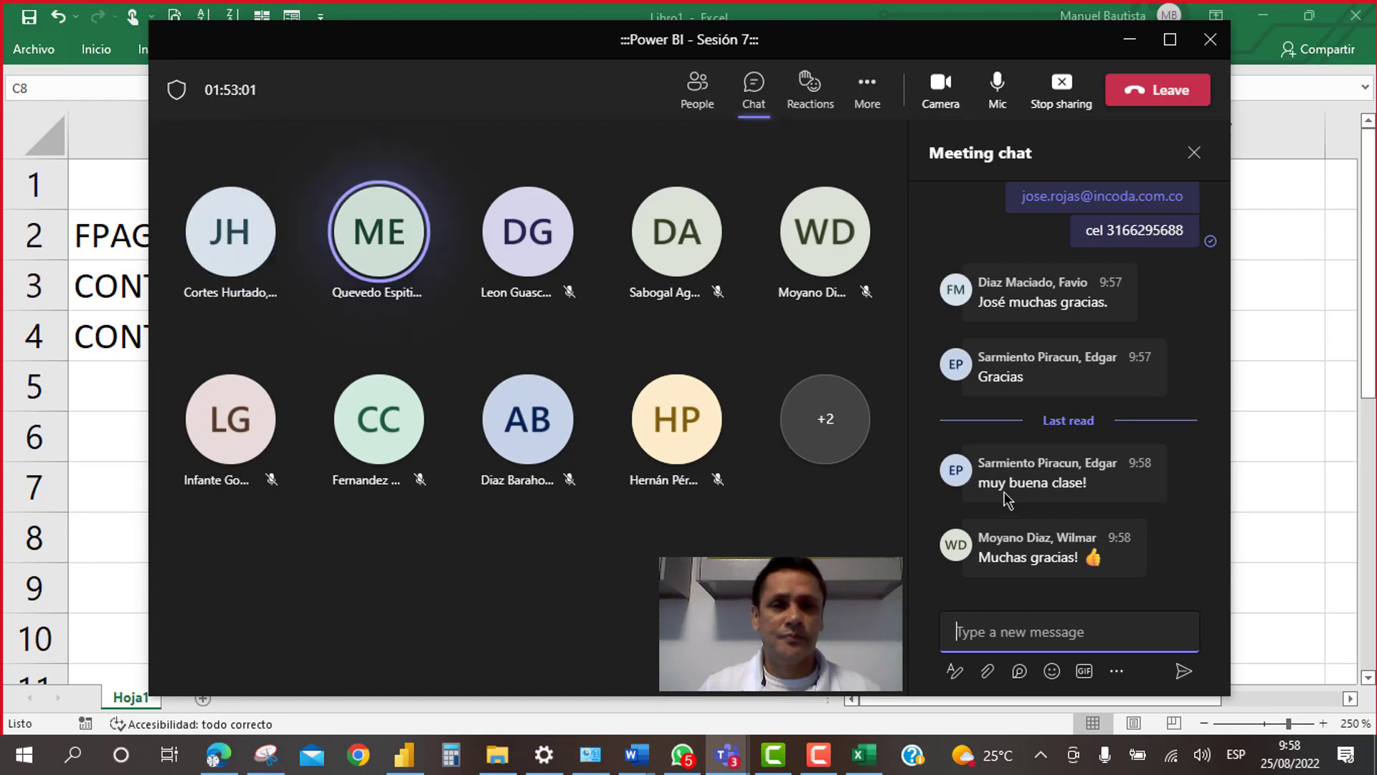
# Step: Stop presenting the screen, cancelling the leave-meeting prompt twice
pyautogui.moveTo(1008, 500)
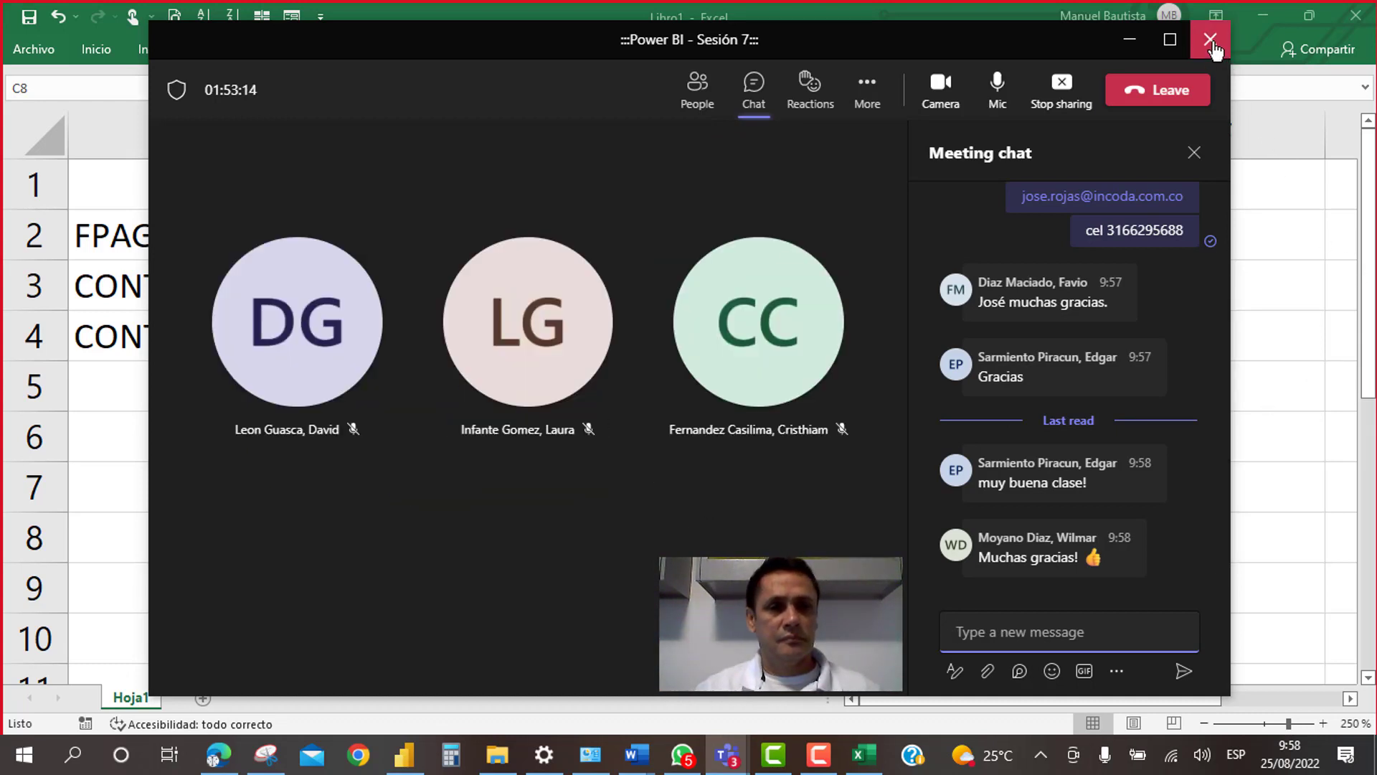
pyautogui.click(1077, 101)
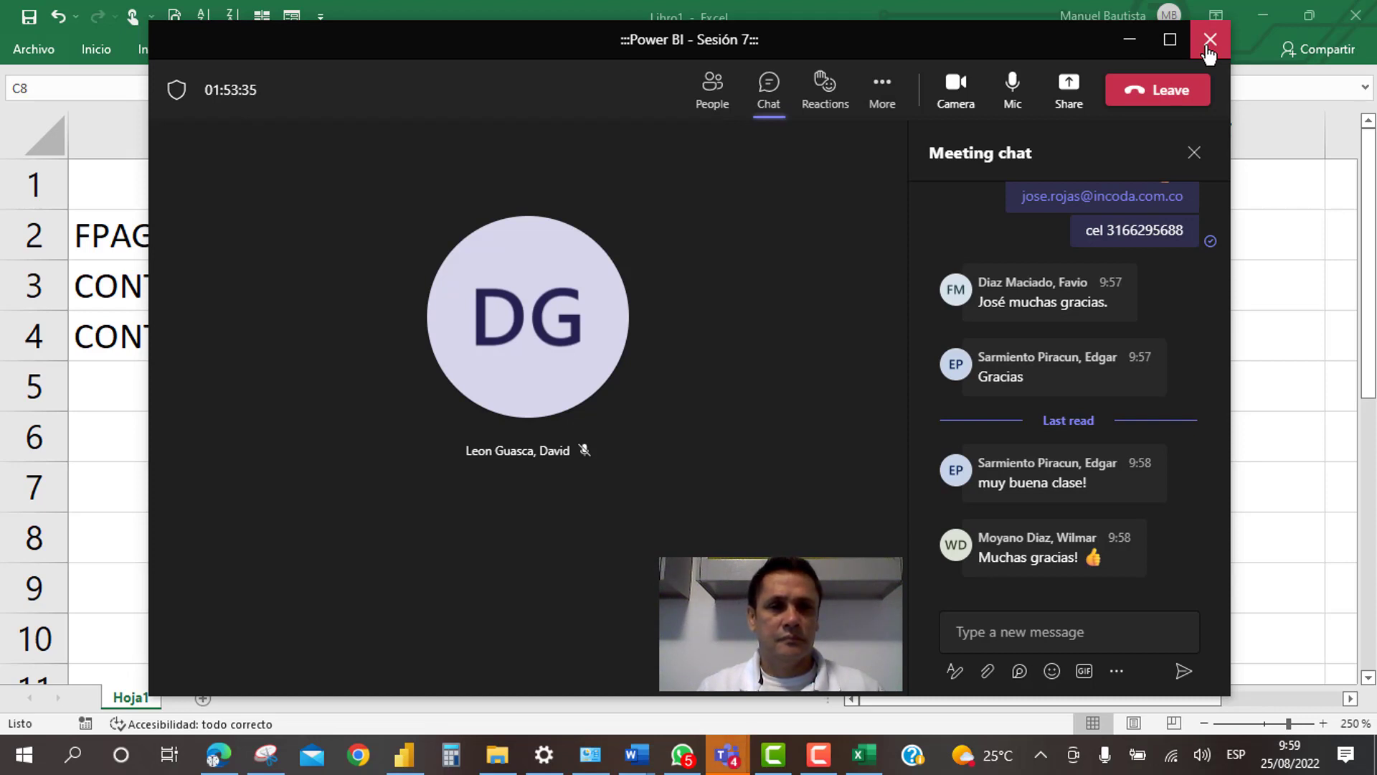
pyautogui.click(1210, 43)
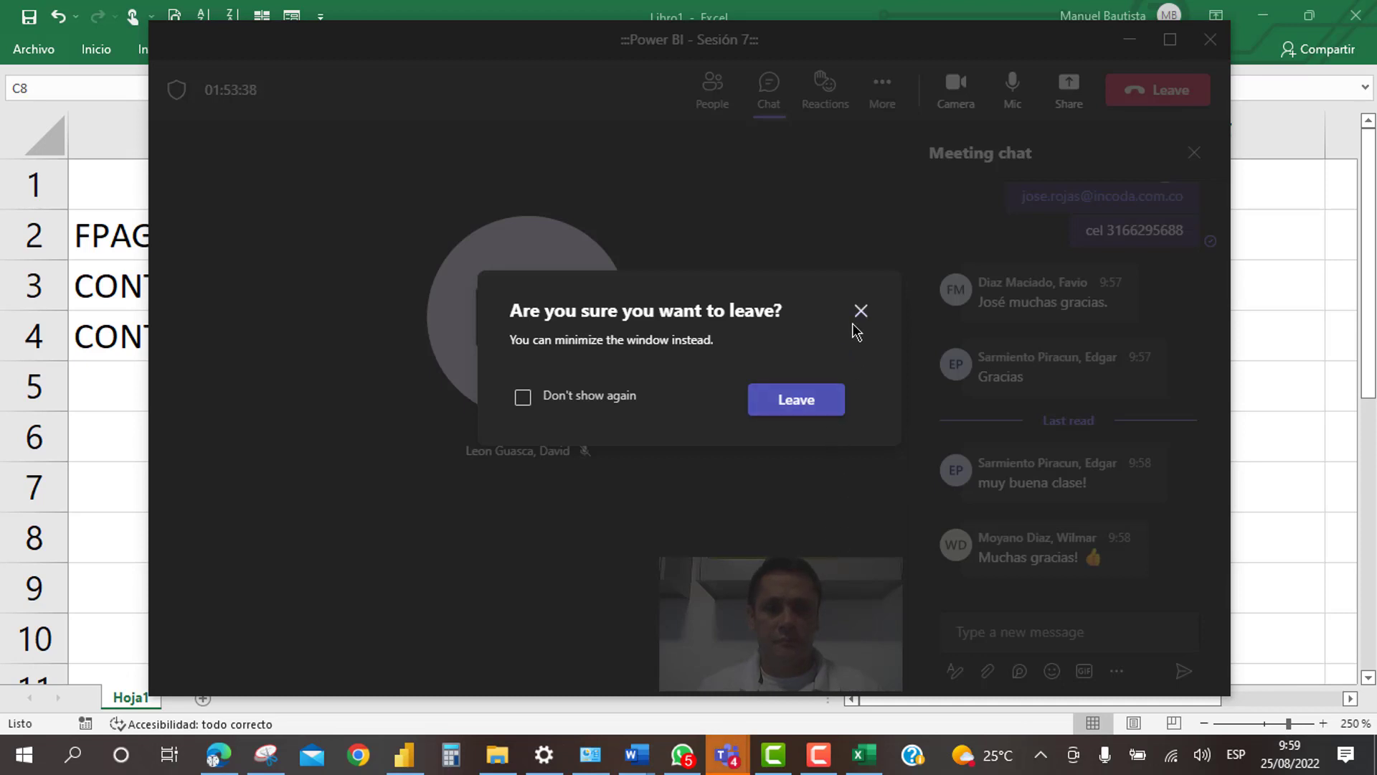
pyautogui.click(860, 310)
pyautogui.click(1210, 40)
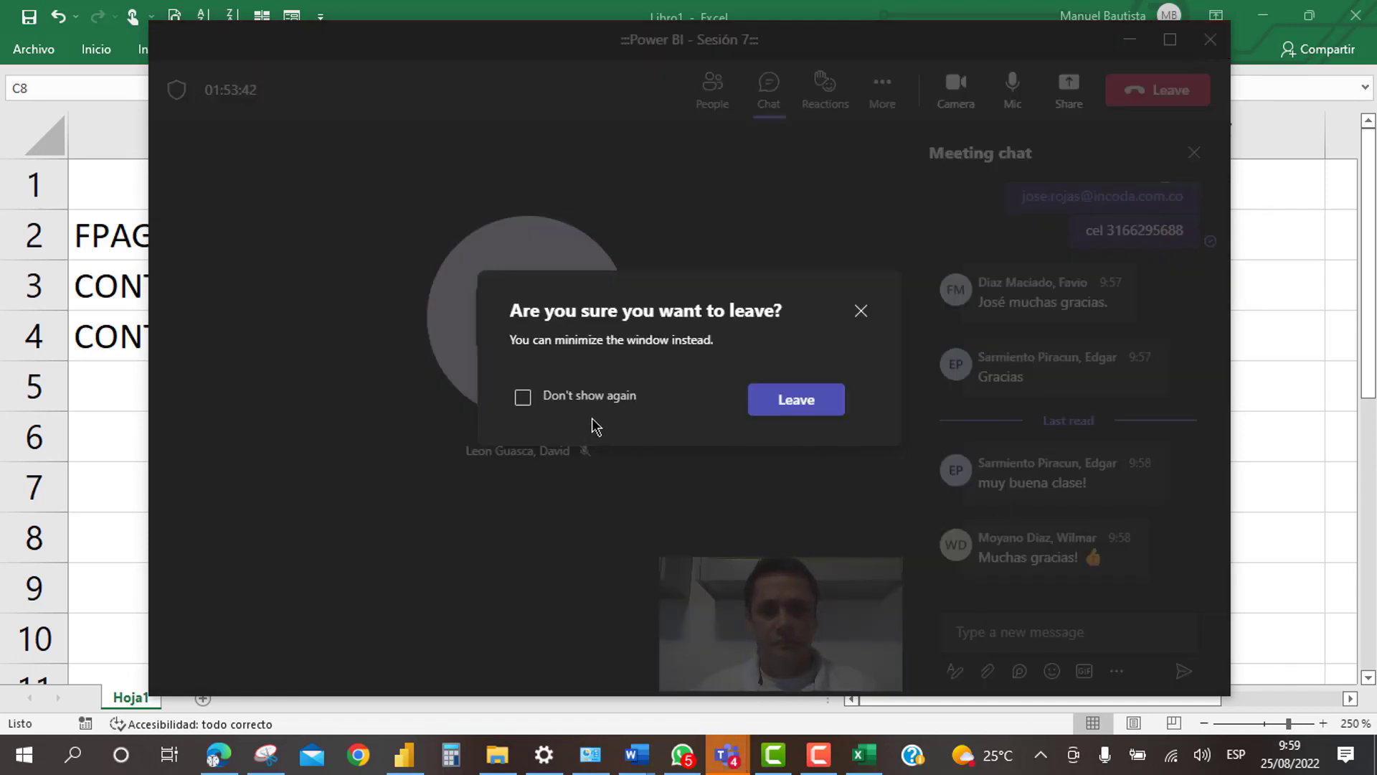
pyautogui.click(861, 312)
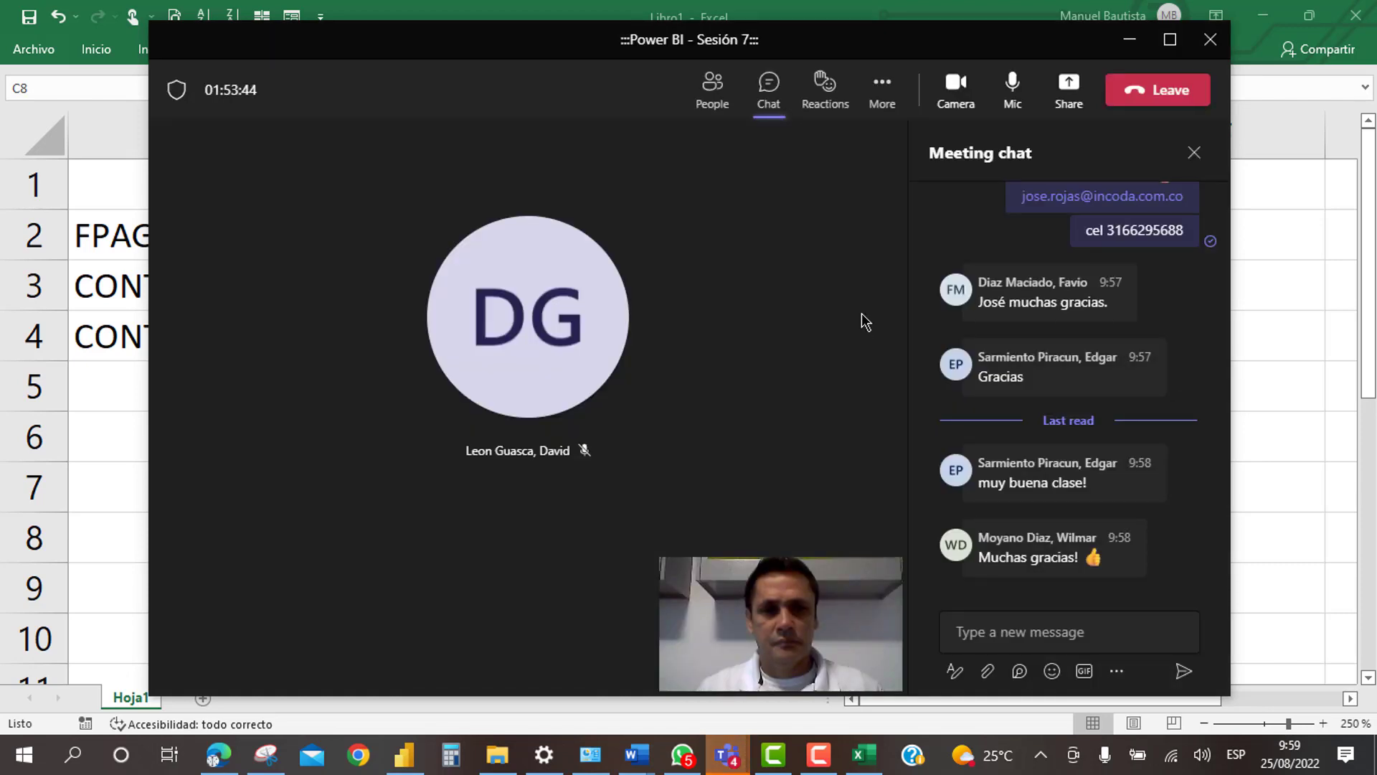
# Step: Leave the Power BI session meeting and close the Excel workbook window
pyautogui.click(1211, 45)
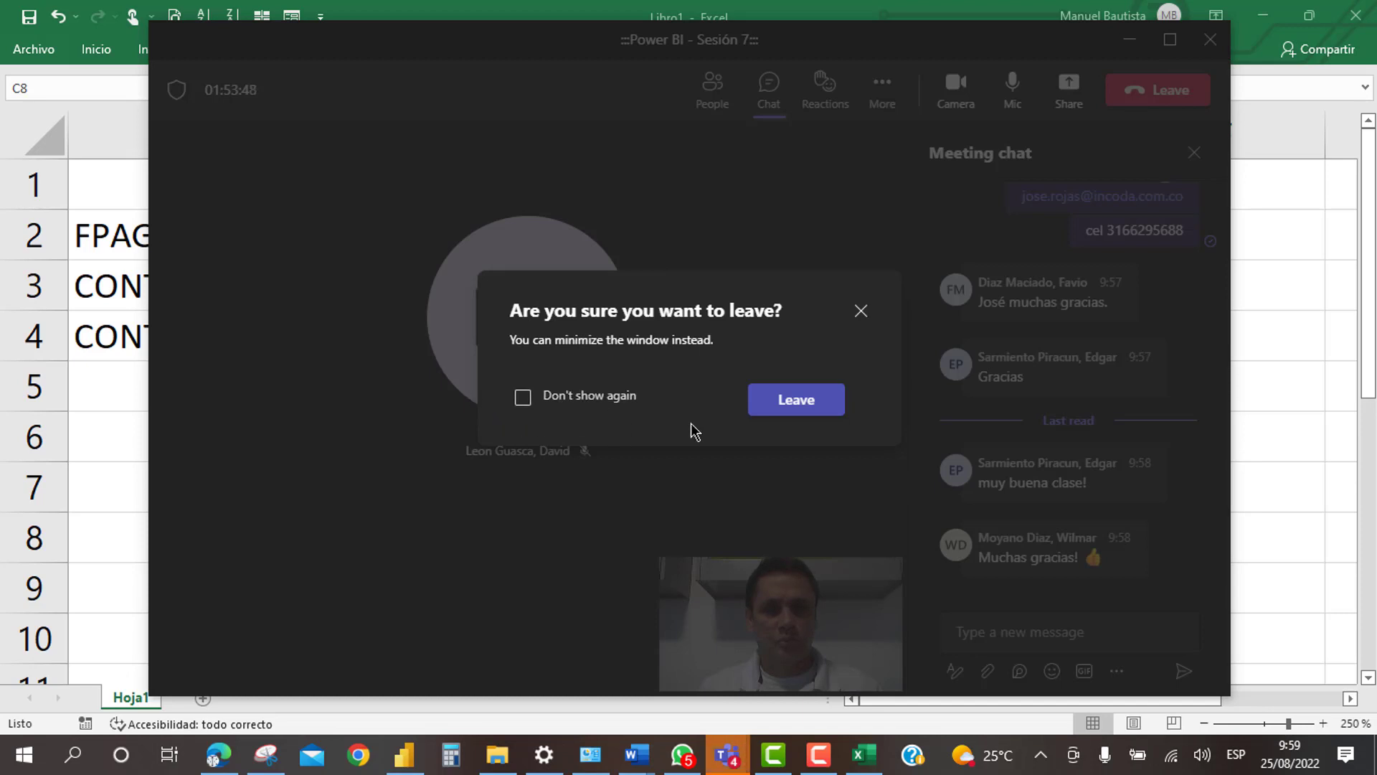
pyautogui.click(777, 408)
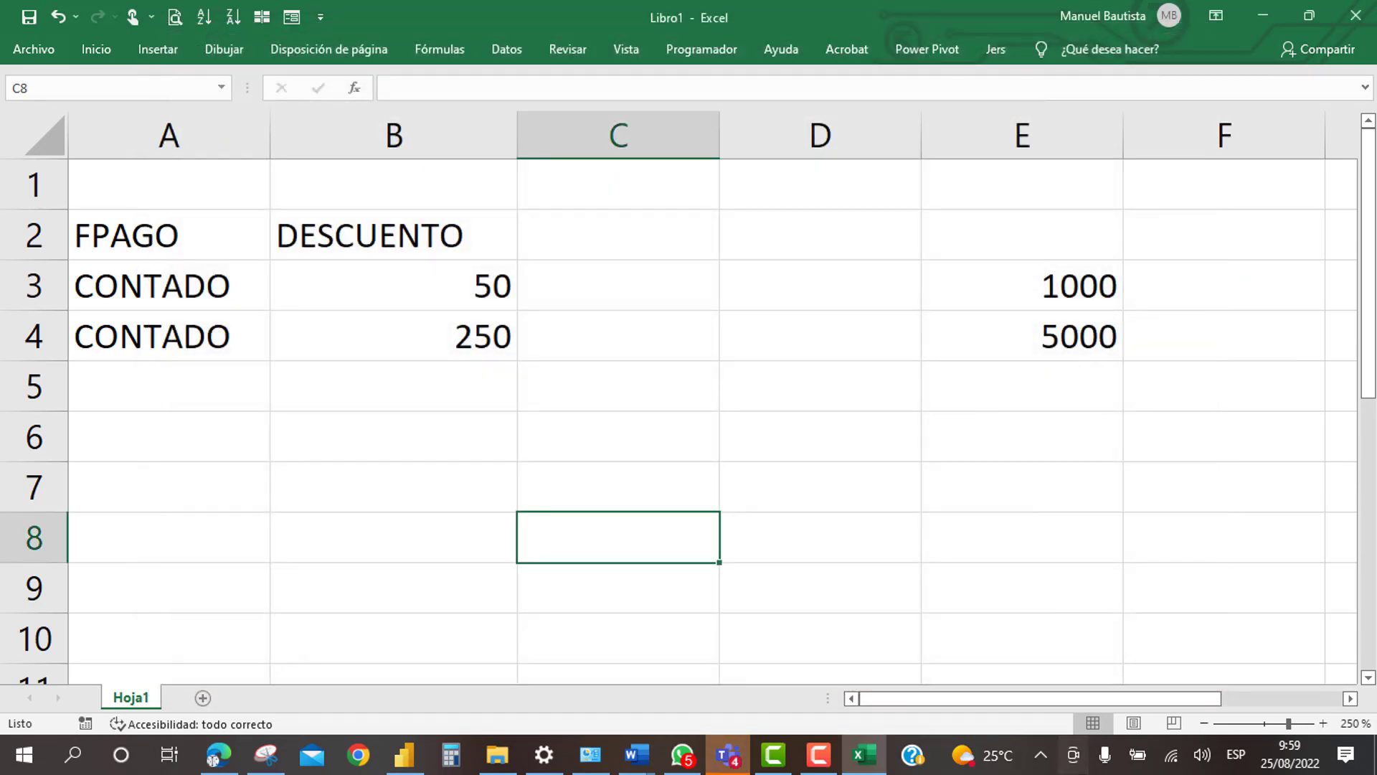
pyautogui.click(780, 437)
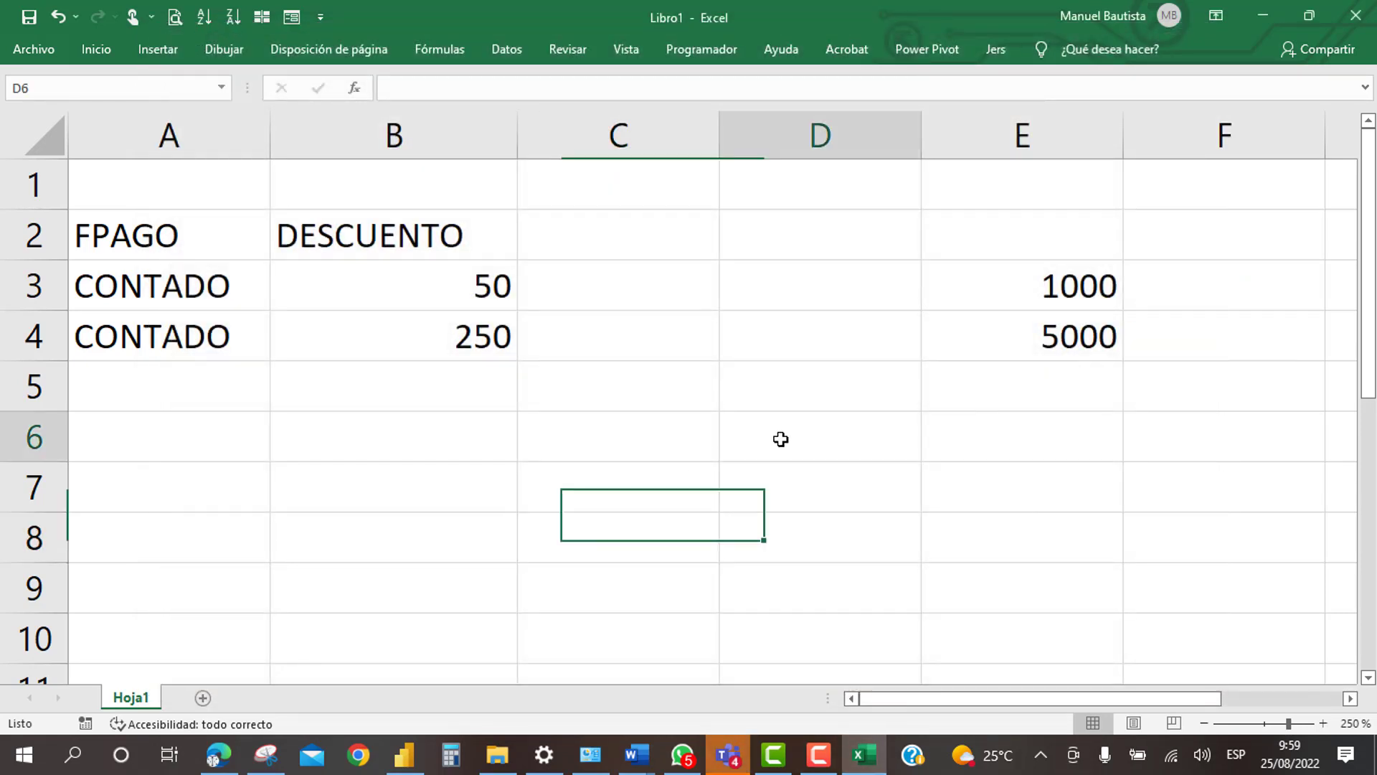
pyautogui.click(1356, 16)
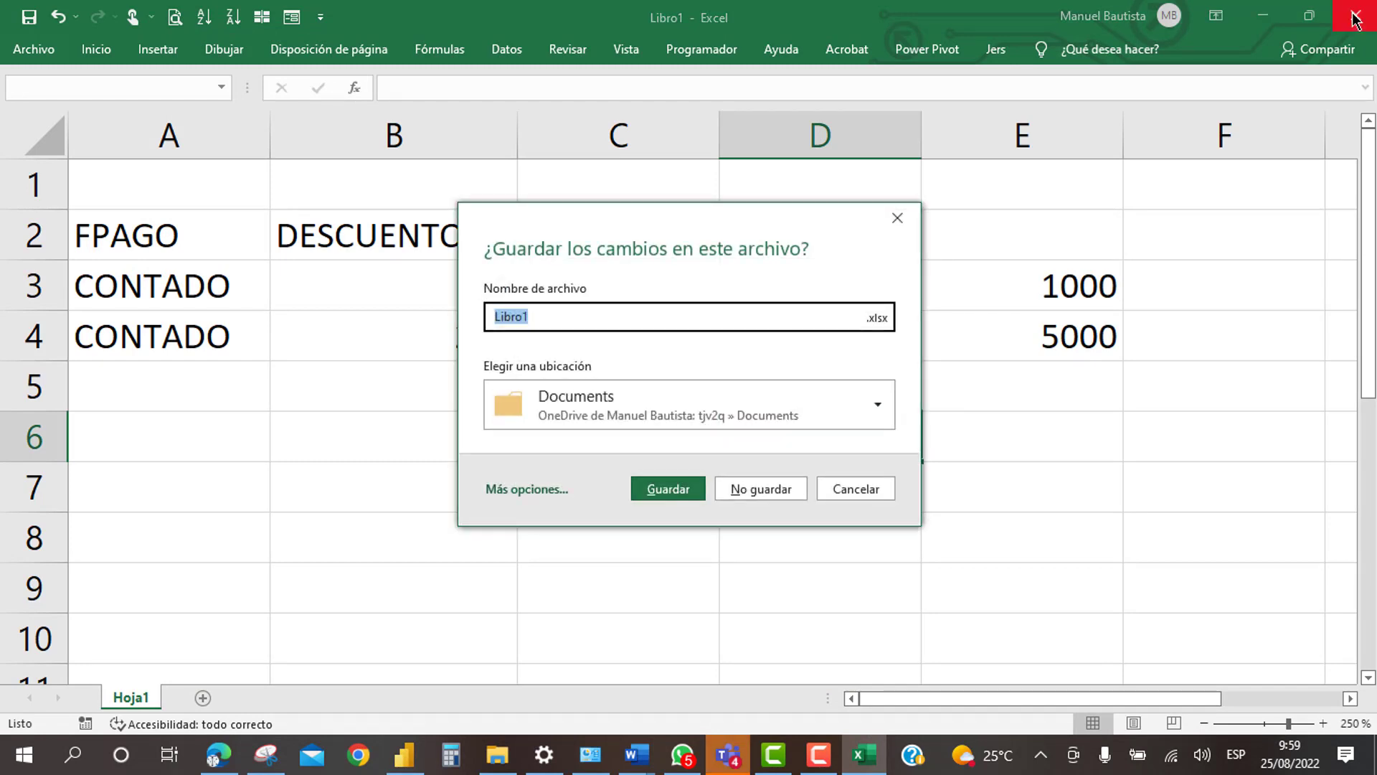
# Step: Close Libro1 with No guardar, discarding changes, and bring up the recorder controls
pyautogui.click(756, 485)
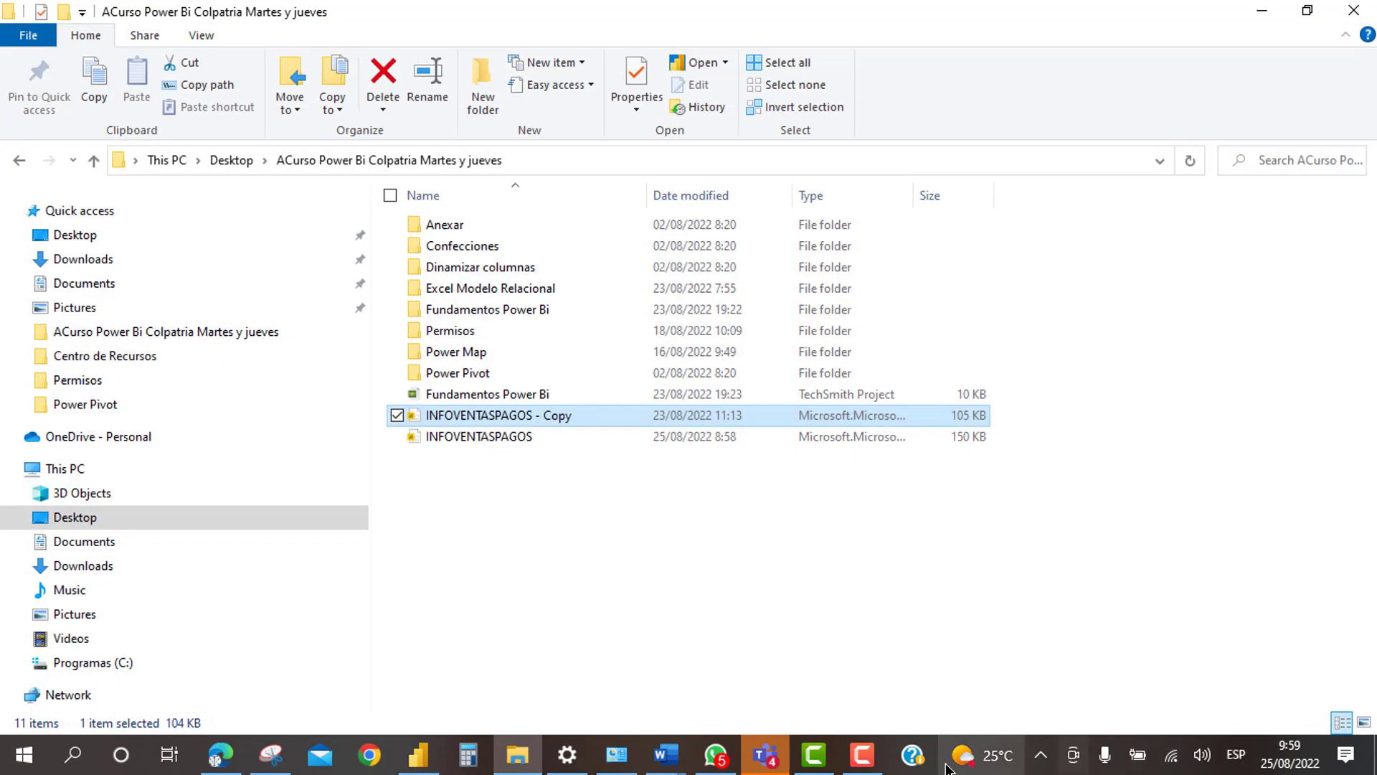
pyautogui.click(865, 757)
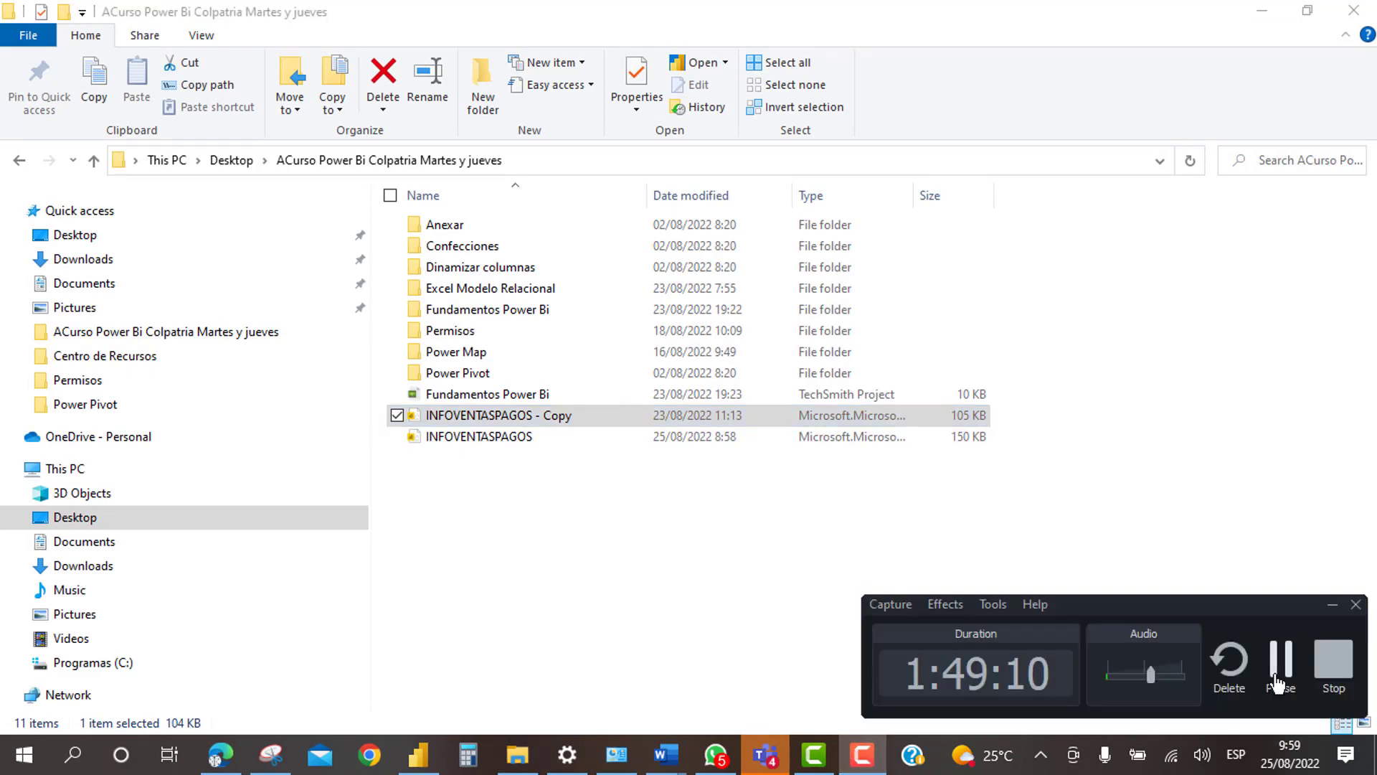